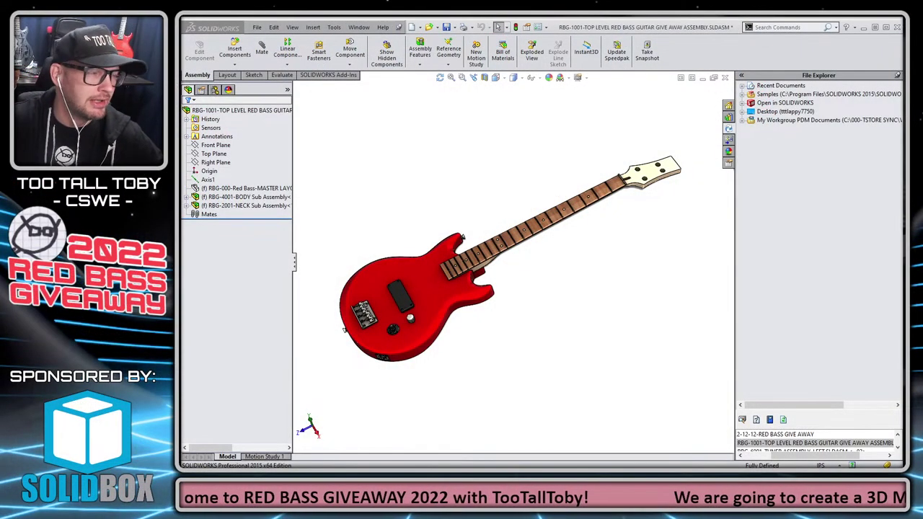
Open the recent tuner assembly RBG-6001-TUNER ASSEMBLY-LEFT and turn off ambient occlusion.
{"action": "left_click", "coordinate": [360, 209]}
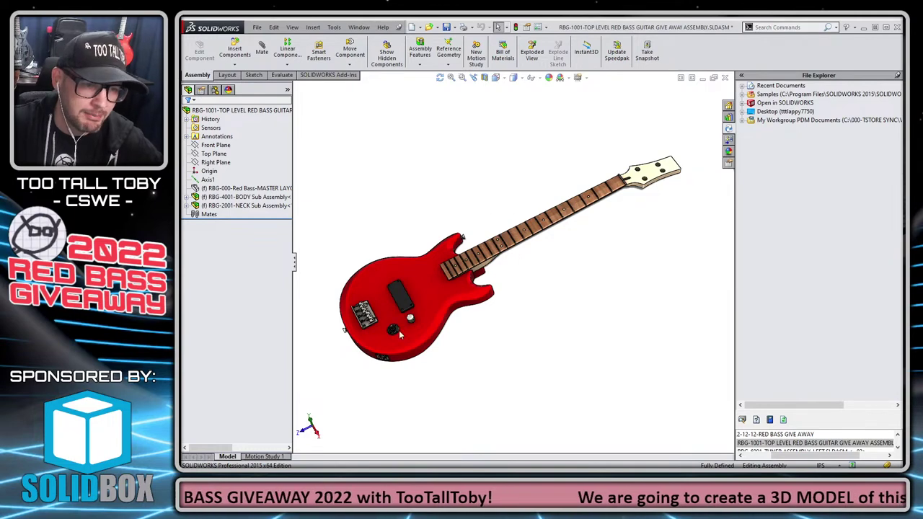
{"action": "key", "text": "r"}
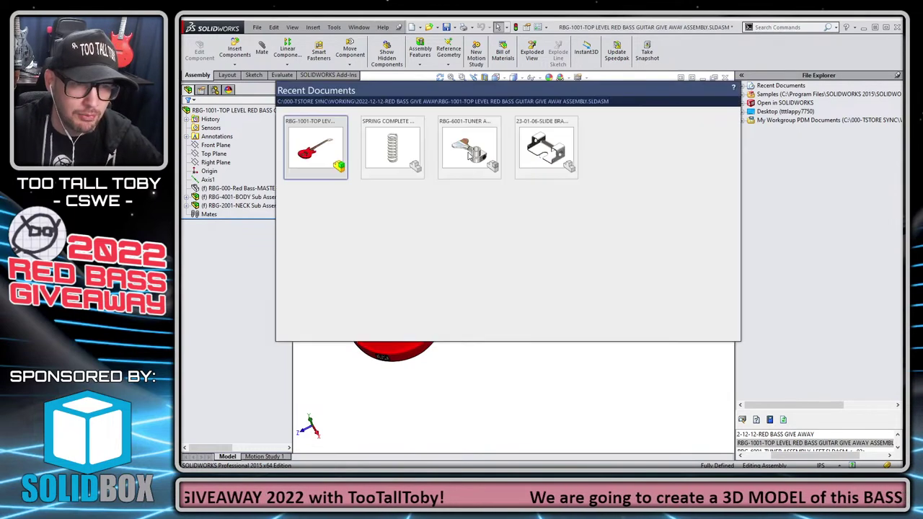
{"action": "key", "text": "Escape"}
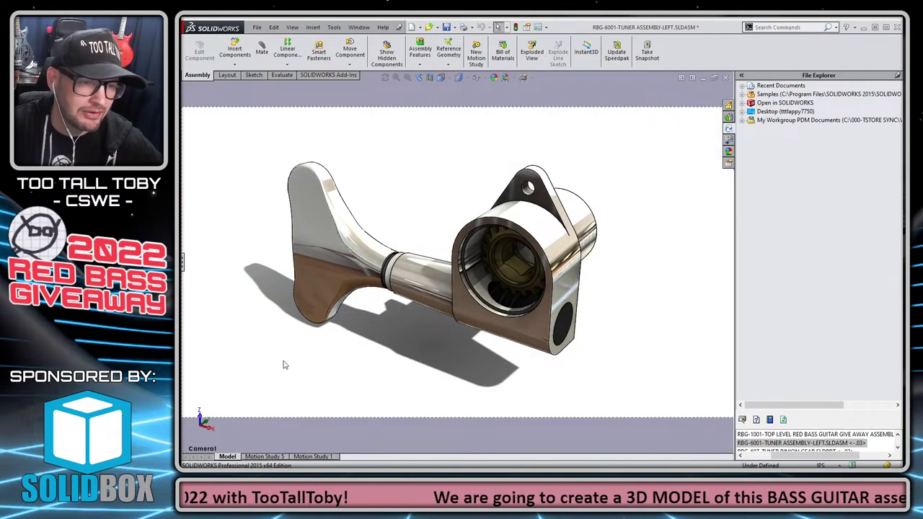
{"action": "left_click", "coordinate": [524, 78]}
{"action": "left_click", "coordinate": [555, 106]}
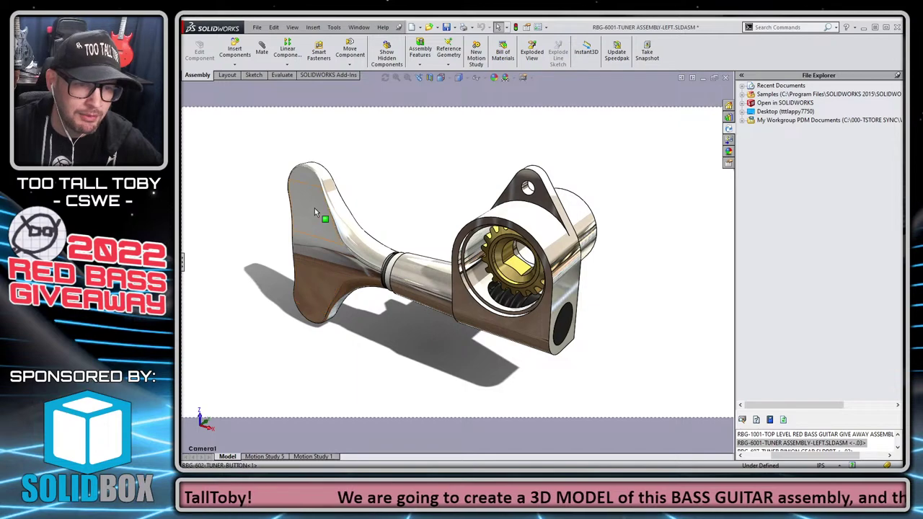
Turn the tuner button to drive the gears, and play the Motion Study 1 animation from the start.
{"action": "left_click_drag", "start_coordinate": [314, 213], "coordinate": [318, 301]}
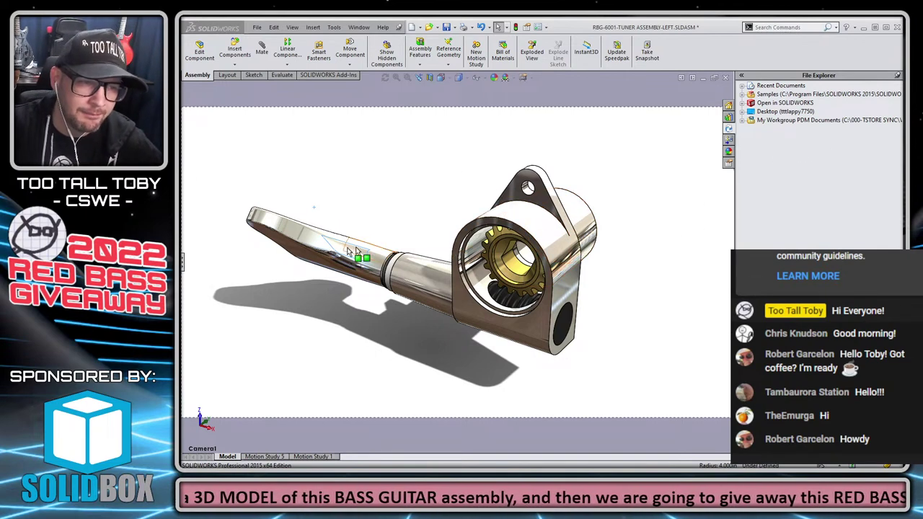
{"action": "left_click", "coordinate": [363, 185]}
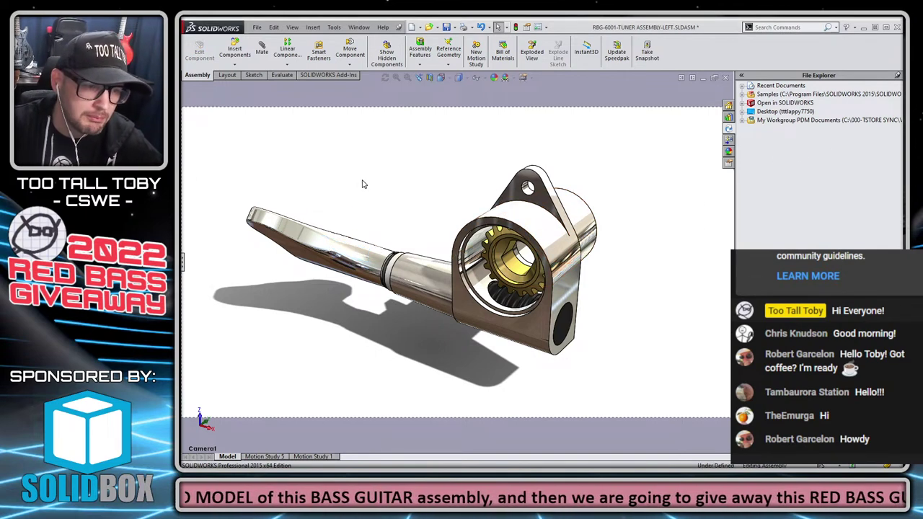
{"action": "left_click", "coordinate": [314, 455]}
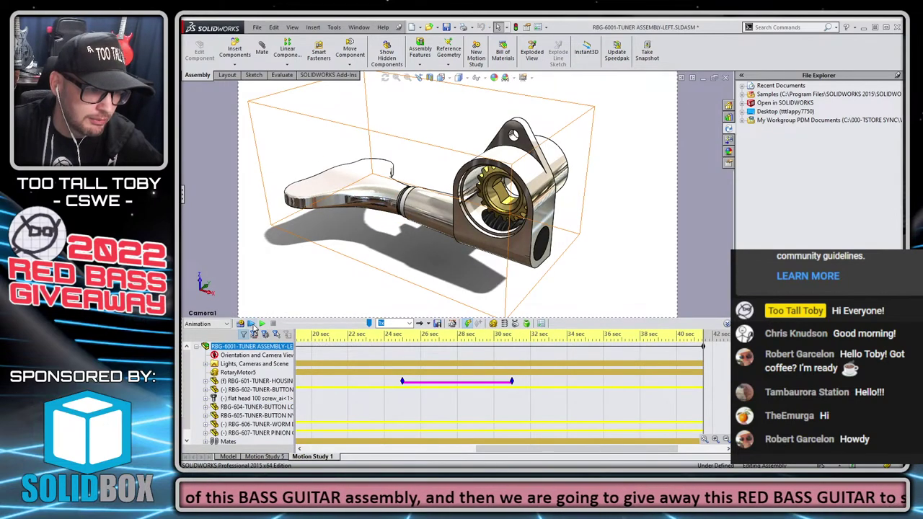
{"action": "left_click", "coordinate": [251, 324]}
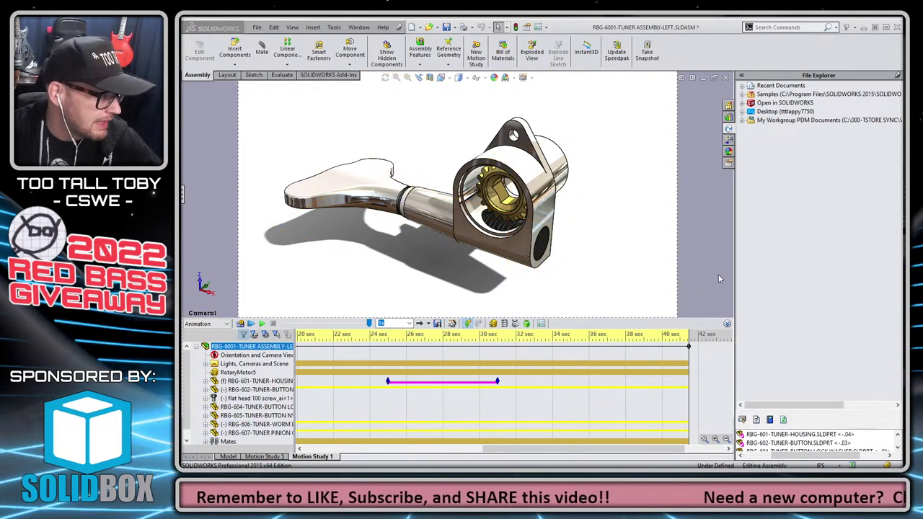
{"action": "left_click", "coordinate": [253, 432]}
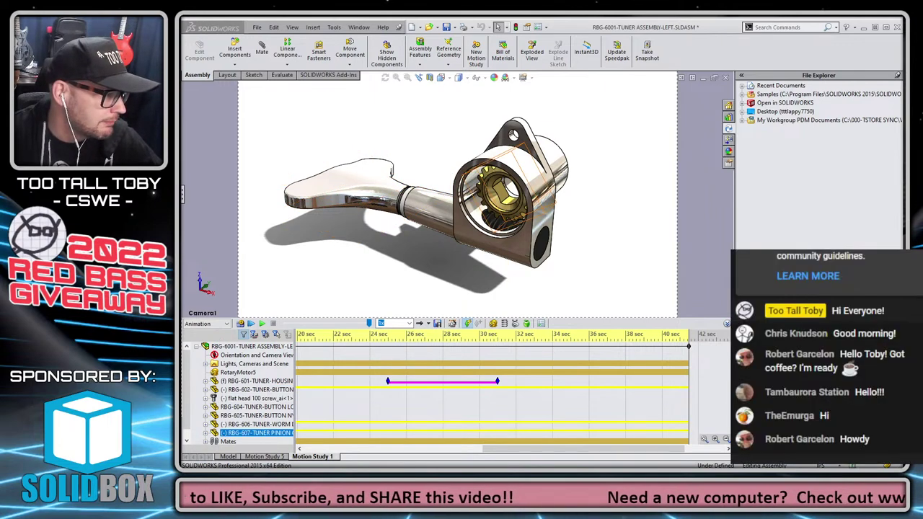
{"action": "left_click", "coordinate": [417, 139]}
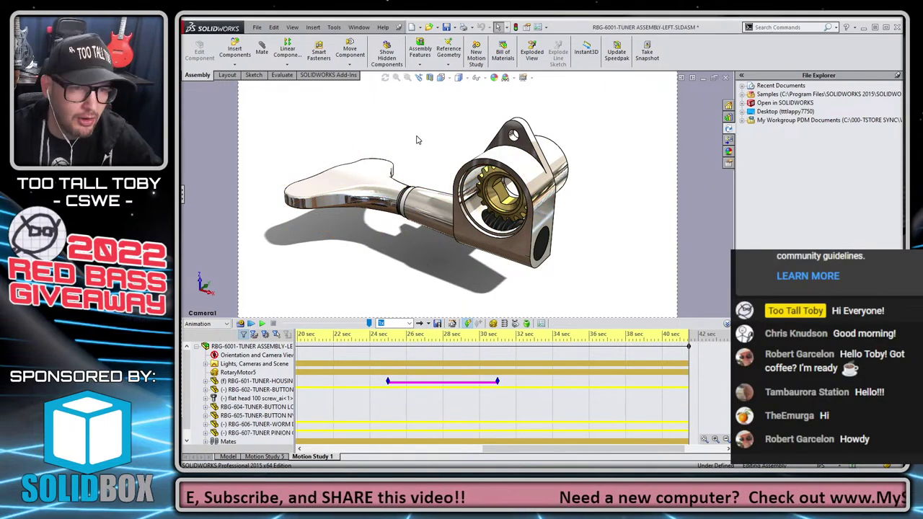
Open the recent part SPRING COMPLETE 3 and display it from the front with Perspective turned off.
{"action": "key", "text": "r"}
{"action": "left_click", "coordinate": [476, 147]}
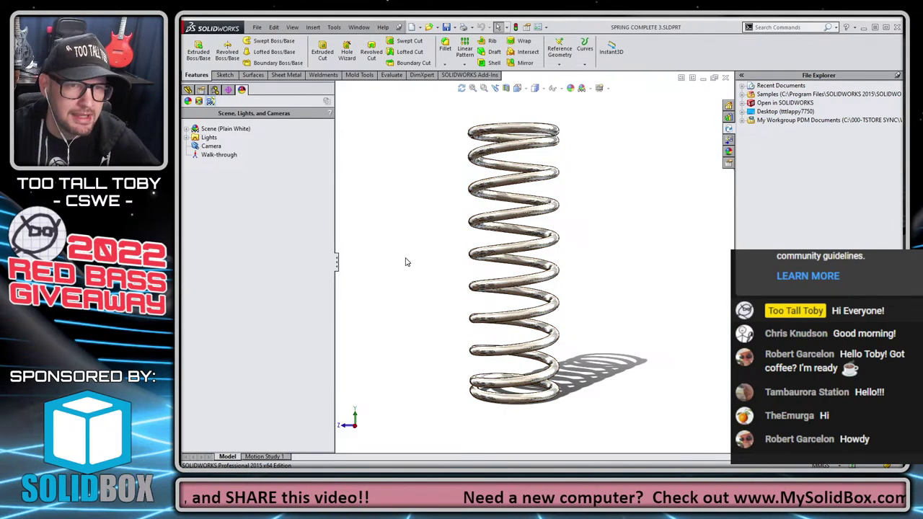
{"action": "left_click", "coordinate": [187, 91]}
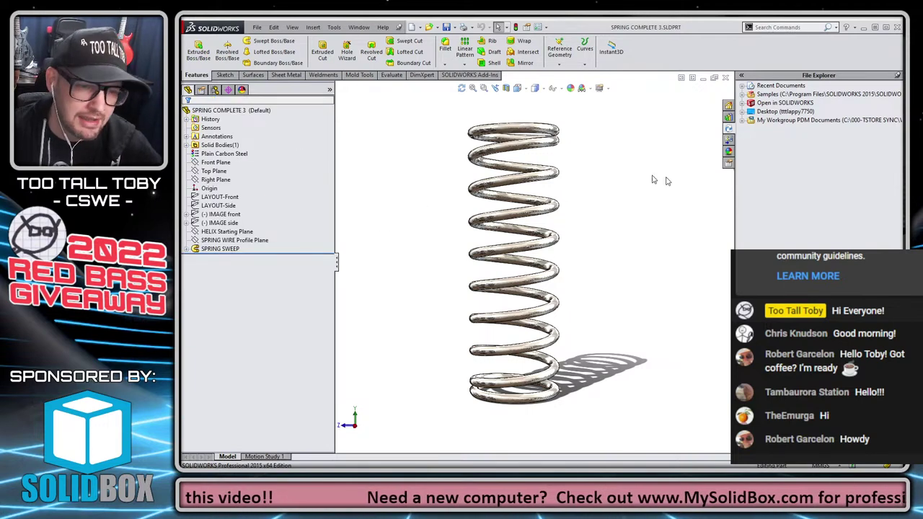
{"action": "left_click", "coordinate": [609, 90]}
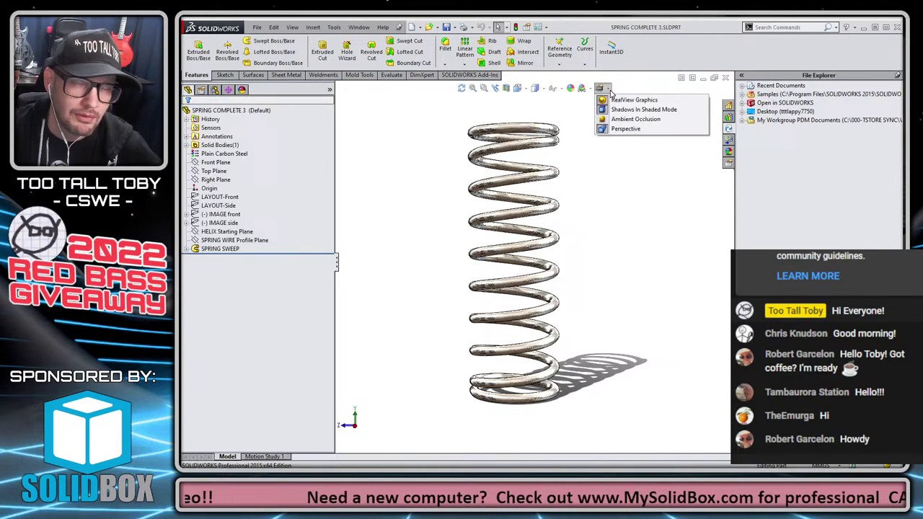
{"action": "left_click", "coordinate": [626, 129]}
{"action": "key", "text": "ctrl+1"}
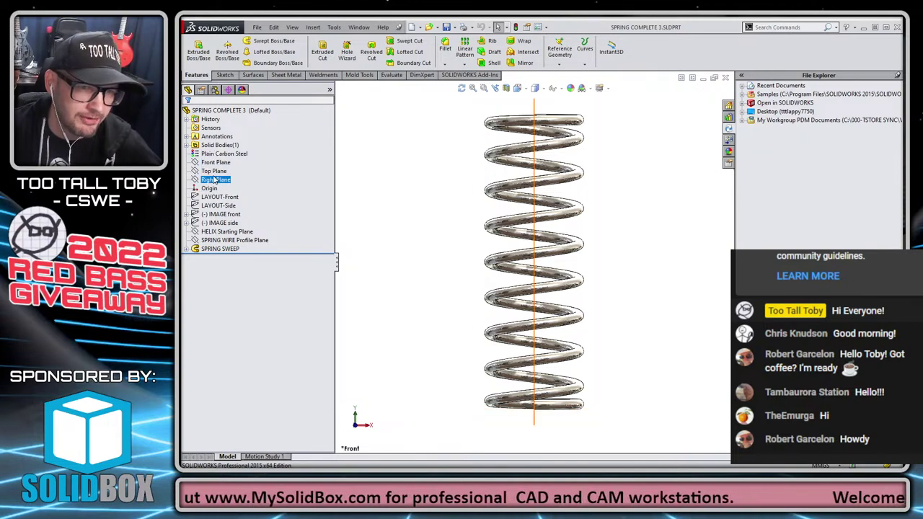
Create a reference plane offset 0.5 mm above the Top Plane, near the spring's lower end.
{"action": "left_click", "coordinate": [213, 171]}
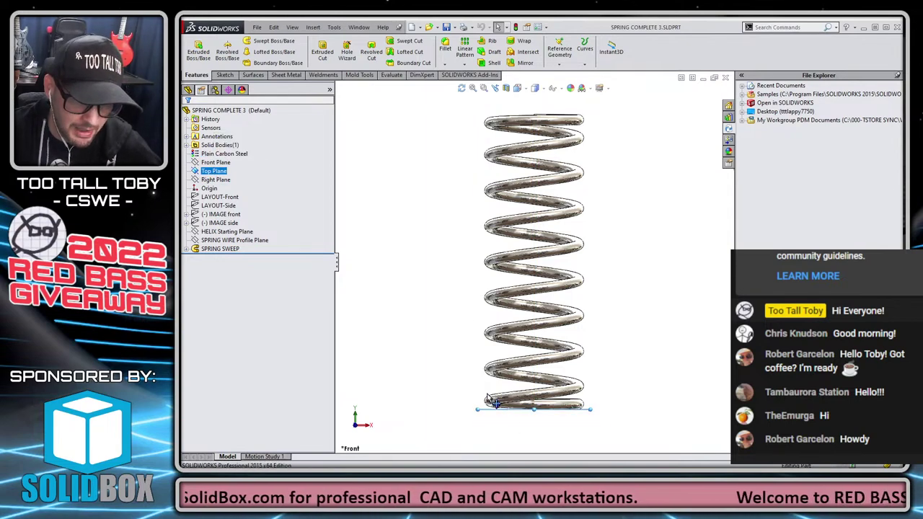
{"action": "left_click_drag", "start_coordinate": [487, 407], "coordinate": [489, 407], "text": "ctrl"}
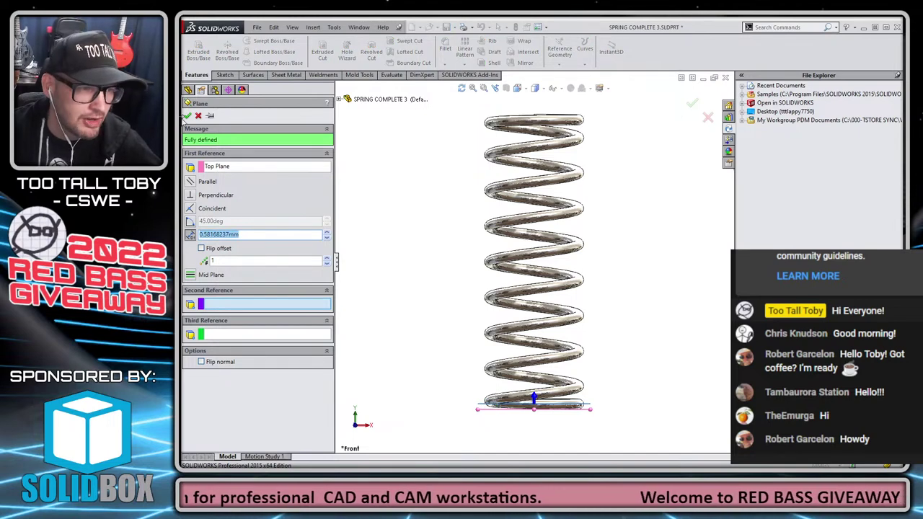
{"action": "type", "text": "0"}
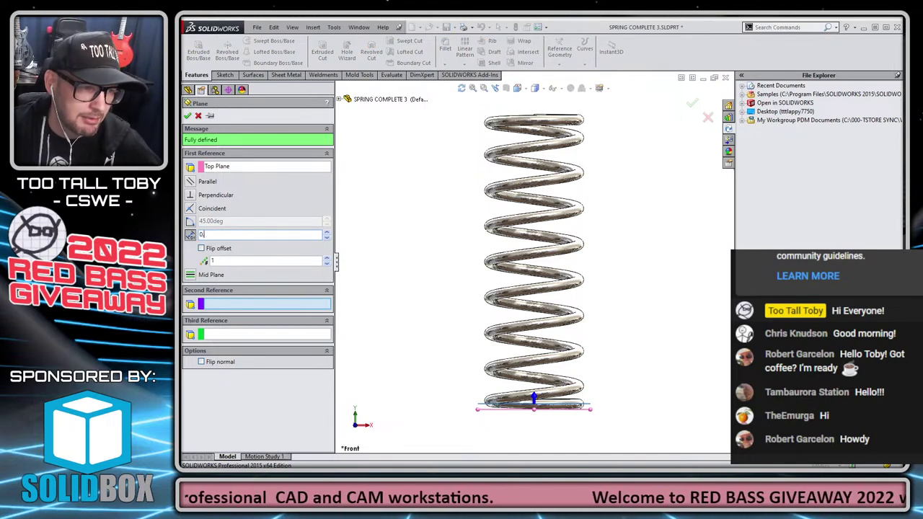
{"action": "type", "text": ".5"}
{"action": "key", "text": "Return"}
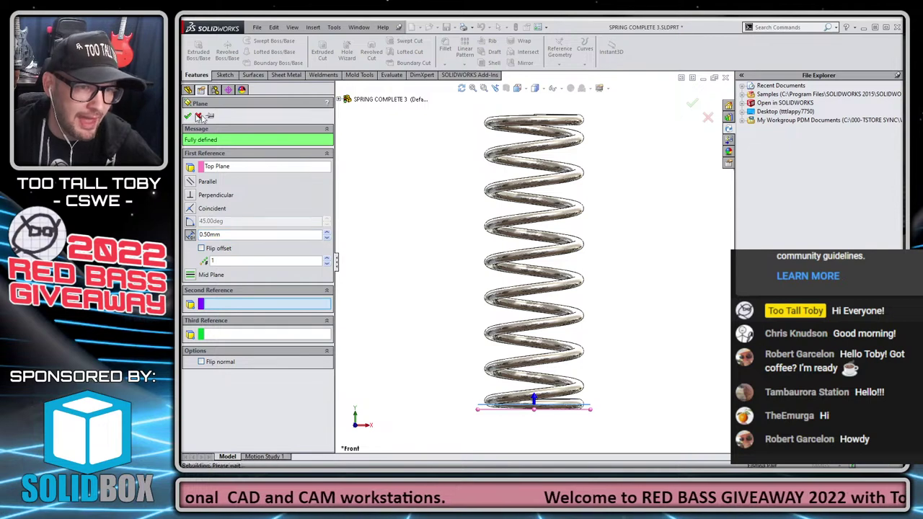
{"action": "left_click", "coordinate": [187, 116]}
Cut the spring with the offset plane as the cutting surface, removing the wire material below it.
{"action": "left_click", "coordinate": [313, 27]}
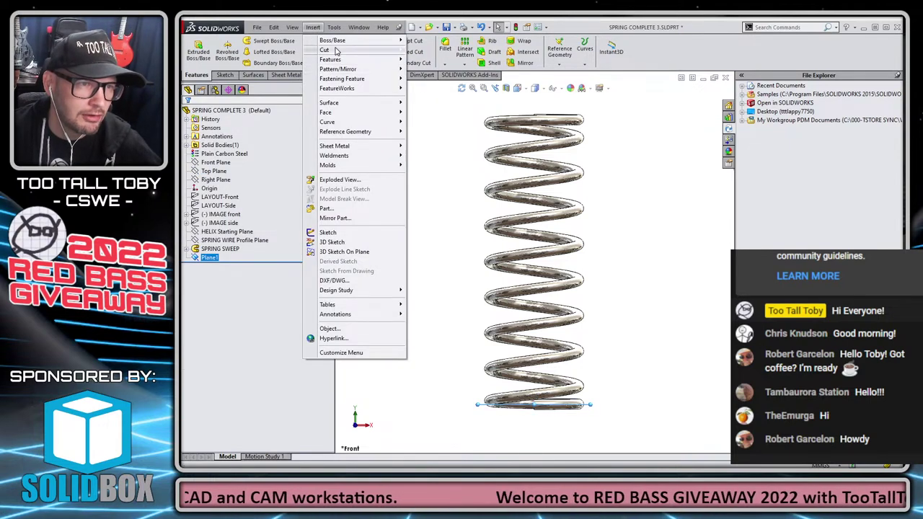
{"action": "mouse_move", "coordinate": [339, 50]}
{"action": "left_click", "coordinate": [427, 107]}
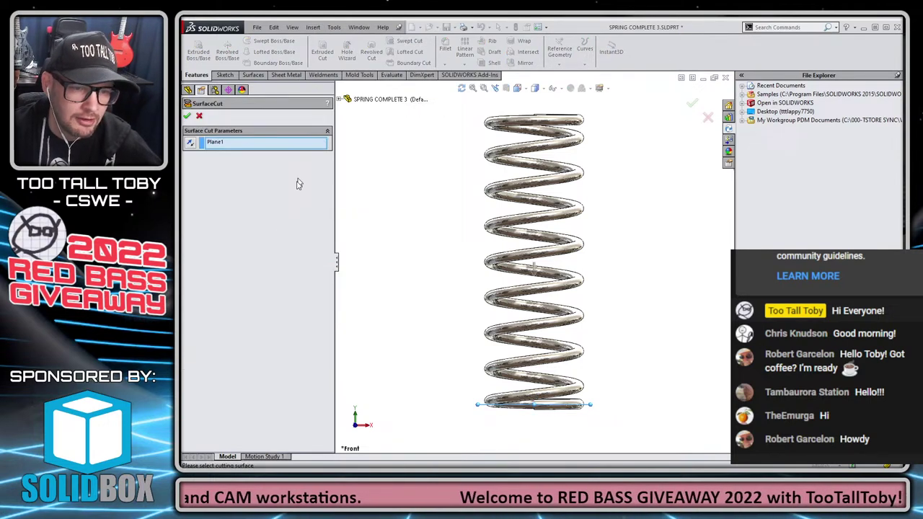
{"action": "left_click", "coordinate": [190, 143]}
{"action": "left_click", "coordinate": [190, 145]}
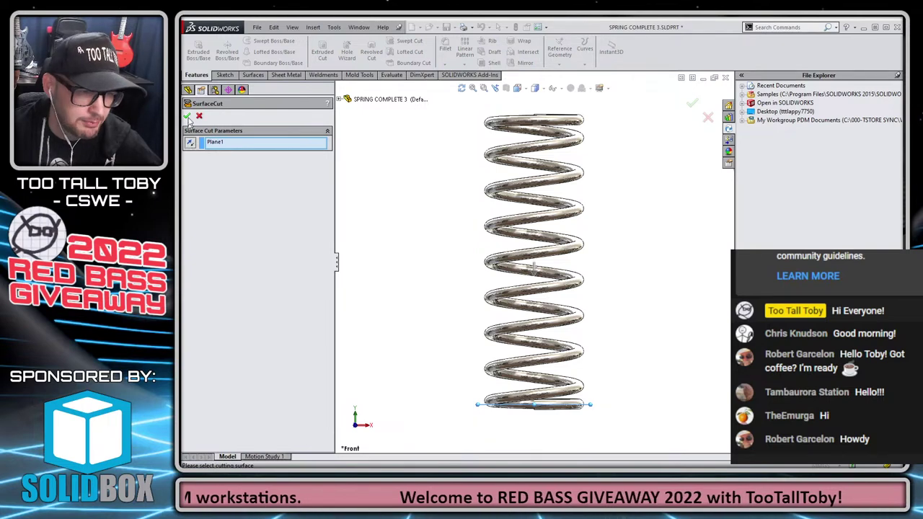
{"action": "left_click", "coordinate": [186, 117]}
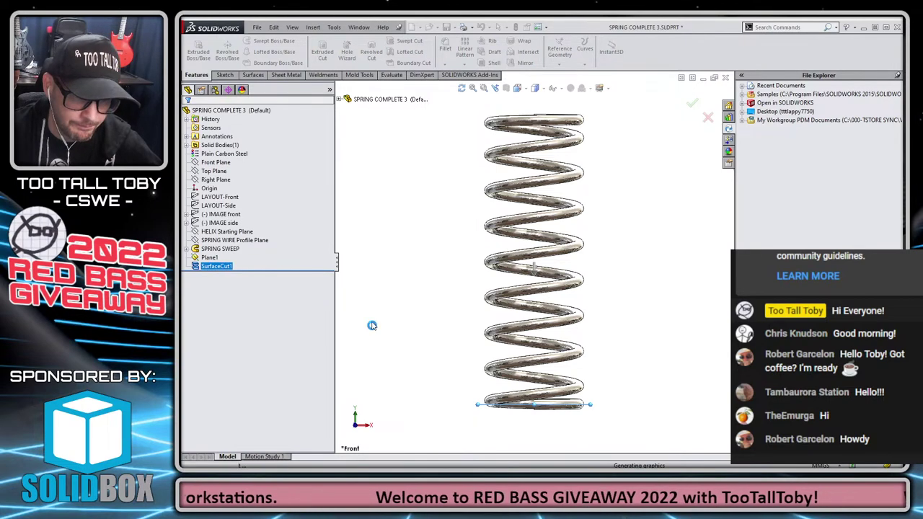
Hide the offset plane and inspect the flat cut face at the spring's lower end.
{"action": "left_click", "coordinate": [590, 406]}
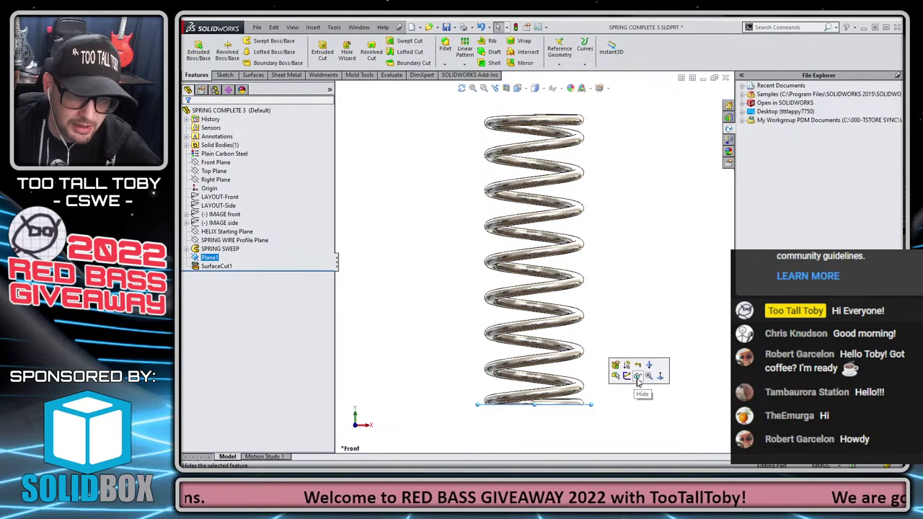
{"action": "left_click", "coordinate": [637, 378]}
{"action": "scroll", "coordinate": [532, 360], "scroll_direction": "down", "scroll_amount": 5}
{"action": "middle_click_drag", "start_coordinate": [513, 377], "coordinate": [457, 305]}
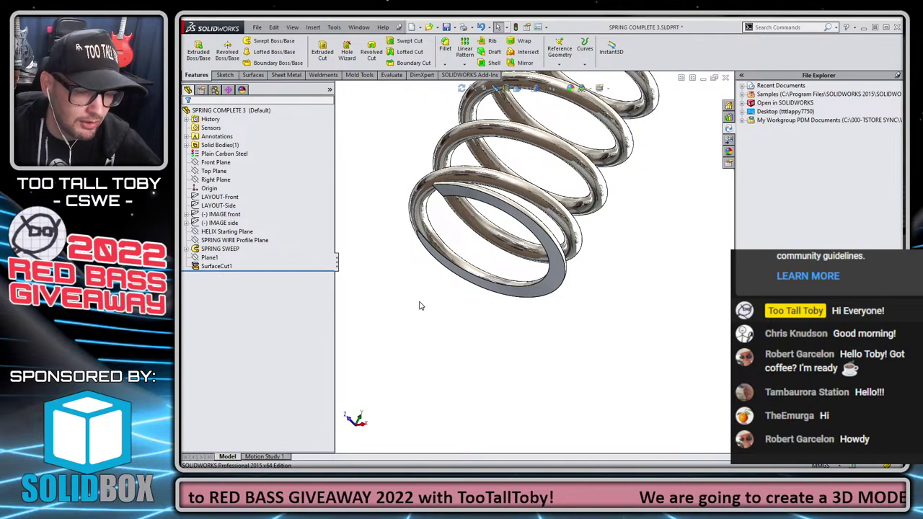
Suppress the surface cut at the spring's lower end and return to the front view.
{"action": "left_click", "coordinate": [217, 266]}
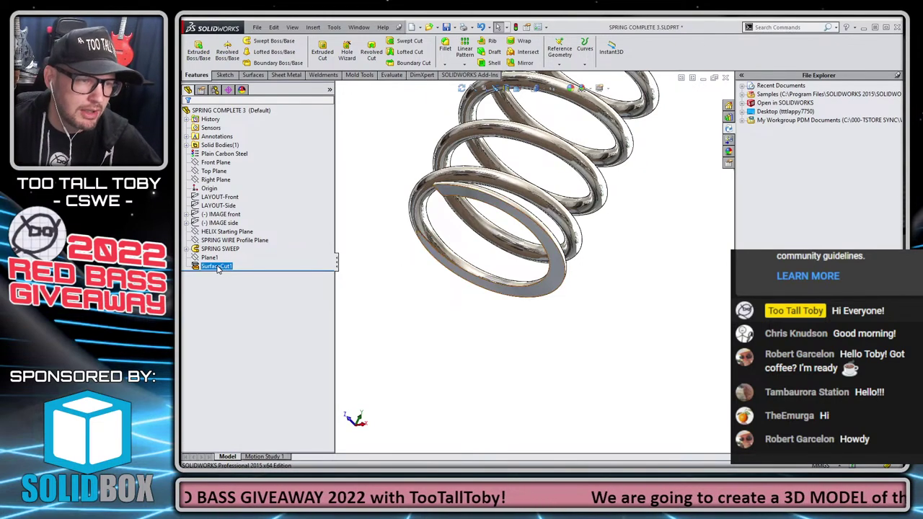
{"action": "left_click", "coordinate": [234, 235]}
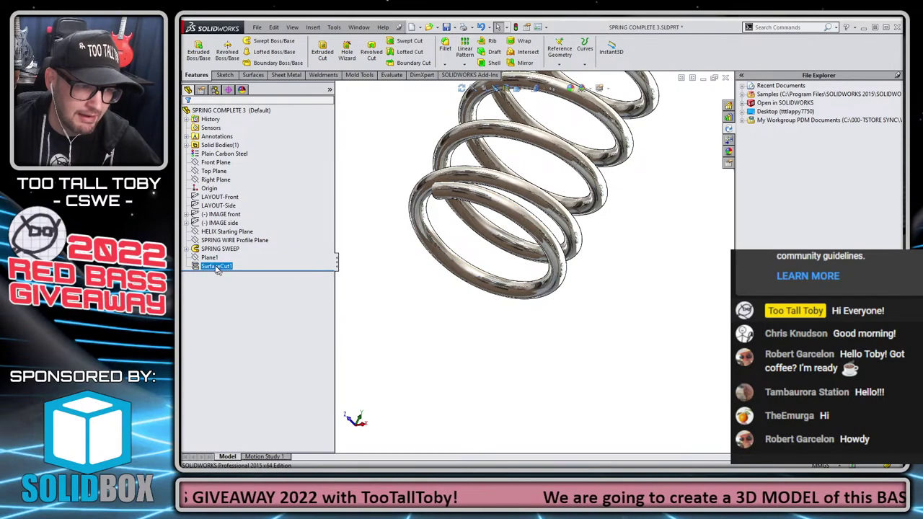
{"action": "key", "text": "ctrl+1"}
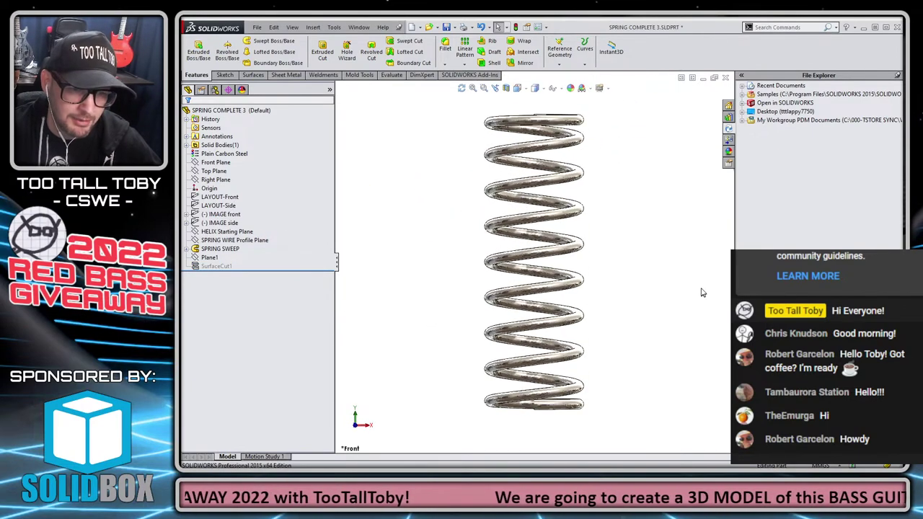
Examine the variable-pitch region parameters of the helix inside the SPRING SWEEP feature, leaving its definition unchanged.
{"action": "left_click", "coordinate": [187, 248]}
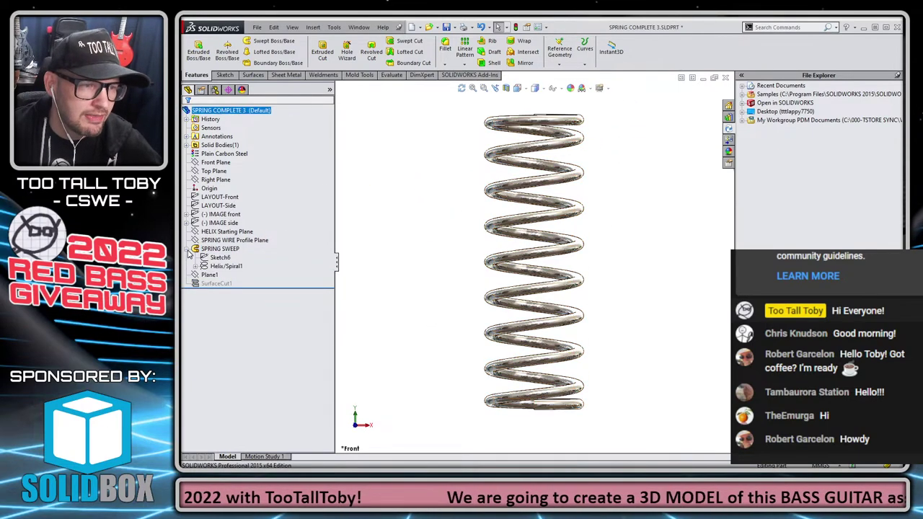
{"action": "right_click", "coordinate": [225, 266]}
{"action": "left_click", "coordinate": [236, 228]}
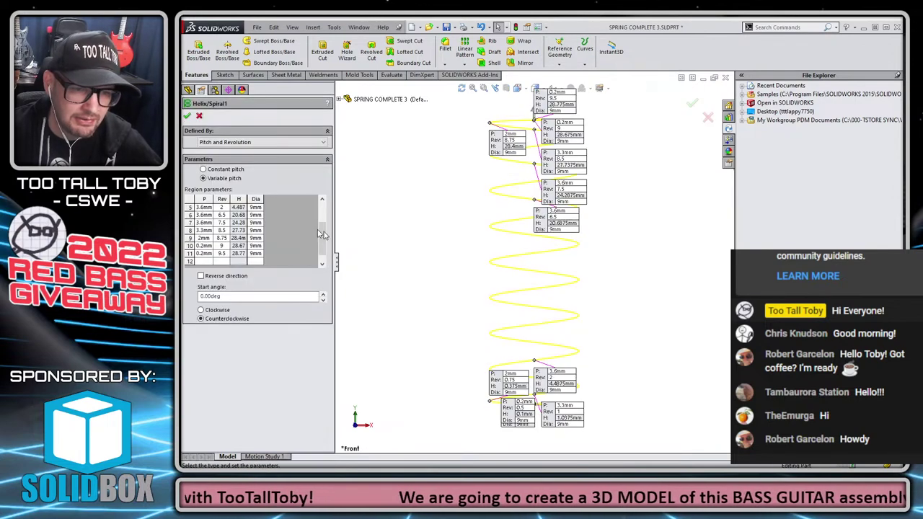
{"action": "left_click_drag", "start_coordinate": [324, 251], "coordinate": [324, 230]}
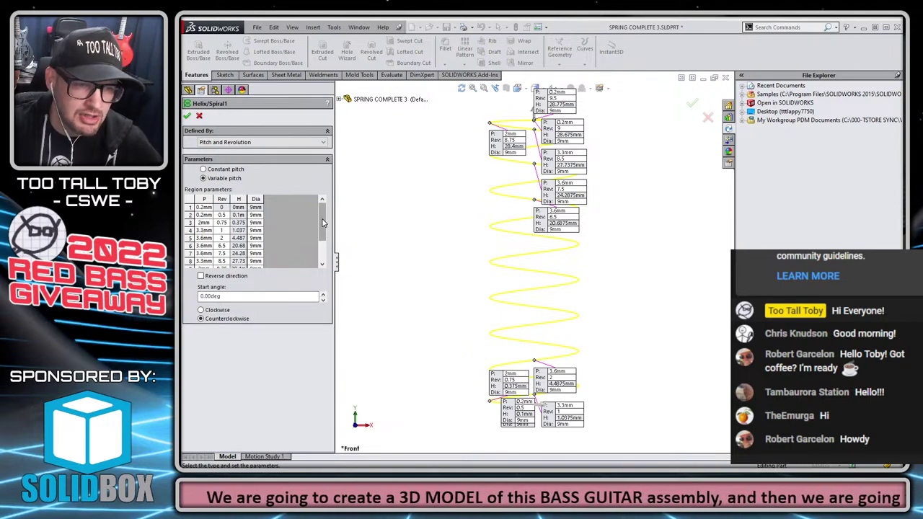
{"action": "left_click", "coordinate": [200, 116]}
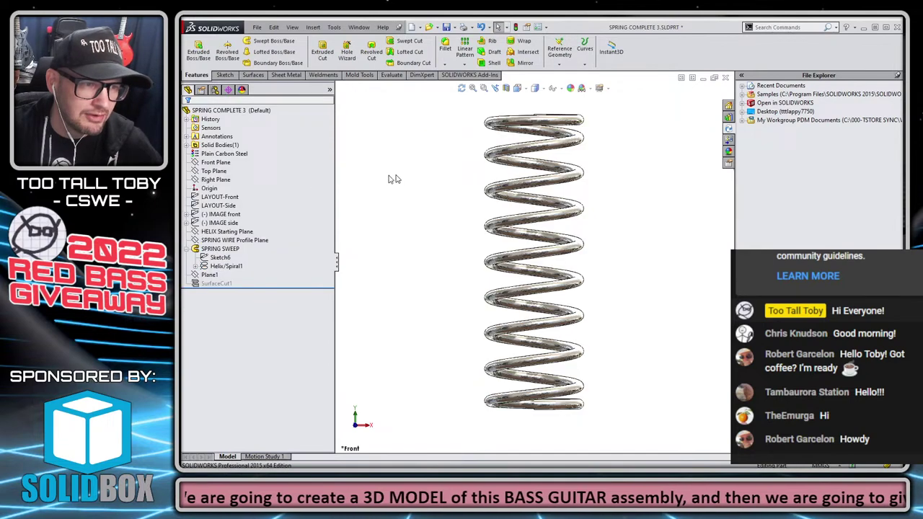
Show the IMAGE front reference sketch and switch the spring to an unshaded line display to compare it with the photo.
{"action": "right_click", "coordinate": [218, 216]}
{"action": "left_click", "coordinate": [230, 189]}
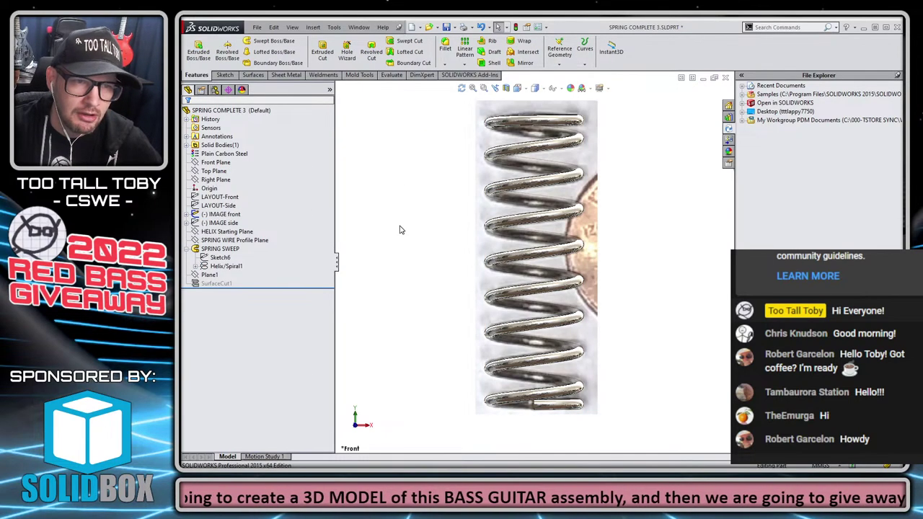
{"action": "left_click", "coordinate": [535, 87]}
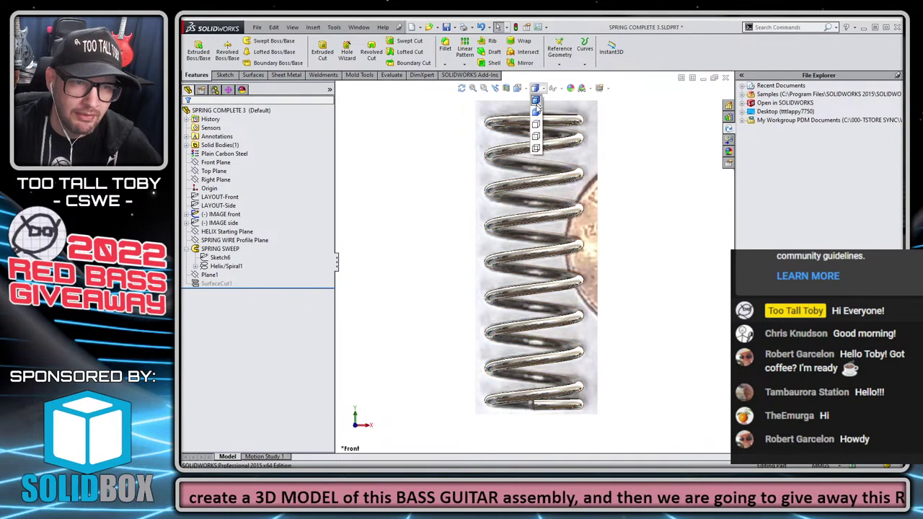
{"action": "left_click", "coordinate": [536, 137]}
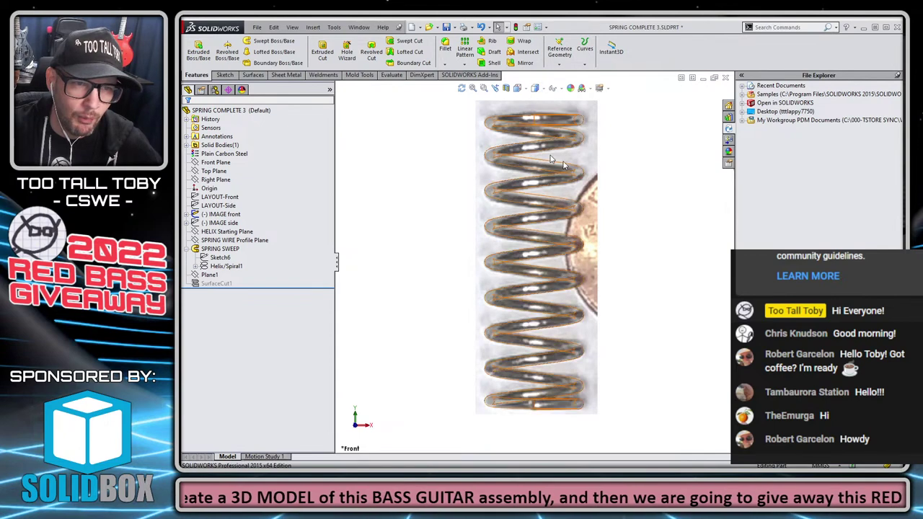
{"action": "left_click", "coordinate": [537, 361]}
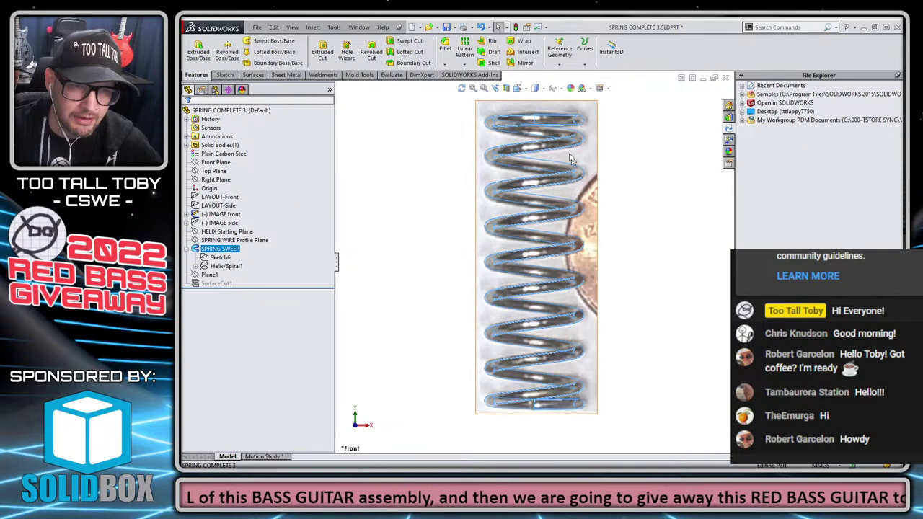
Compare the spring's outline with the reference photo along the upper and lower coils.
{"action": "scroll", "coordinate": [570, 153], "scroll_direction": "down", "scroll_amount": 5}
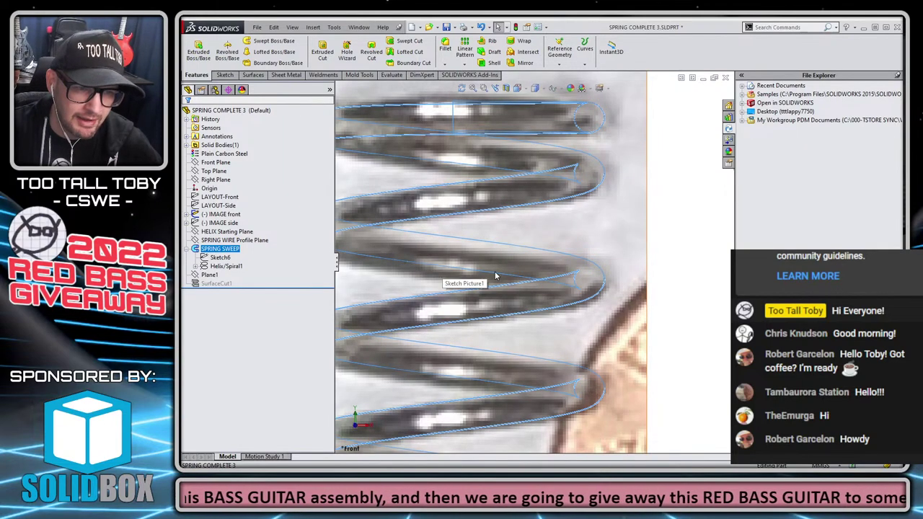
{"action": "scroll", "coordinate": [516, 355], "scroll_direction": "up", "scroll_amount": 5}
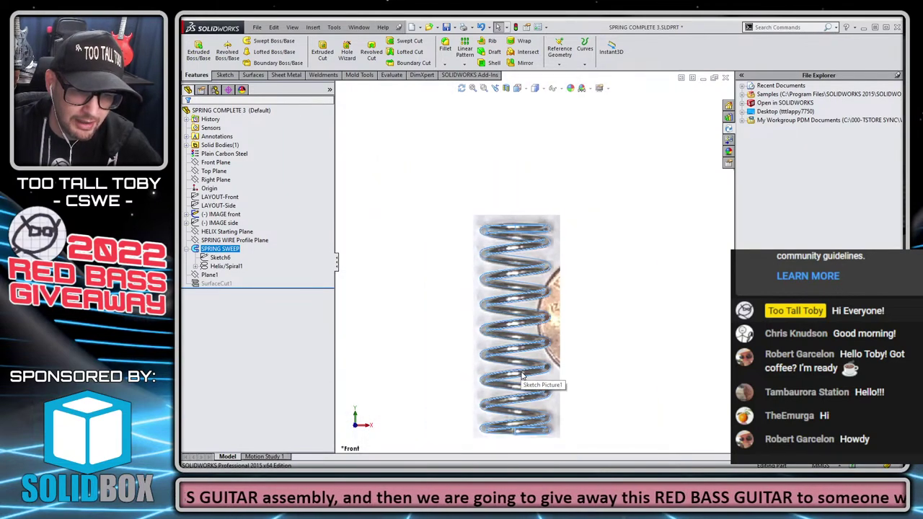
{"action": "scroll", "coordinate": [490, 361], "scroll_direction": "down", "scroll_amount": 5}
{"action": "scroll", "coordinate": [463, 370], "scroll_direction": "up", "scroll_amount": 3}
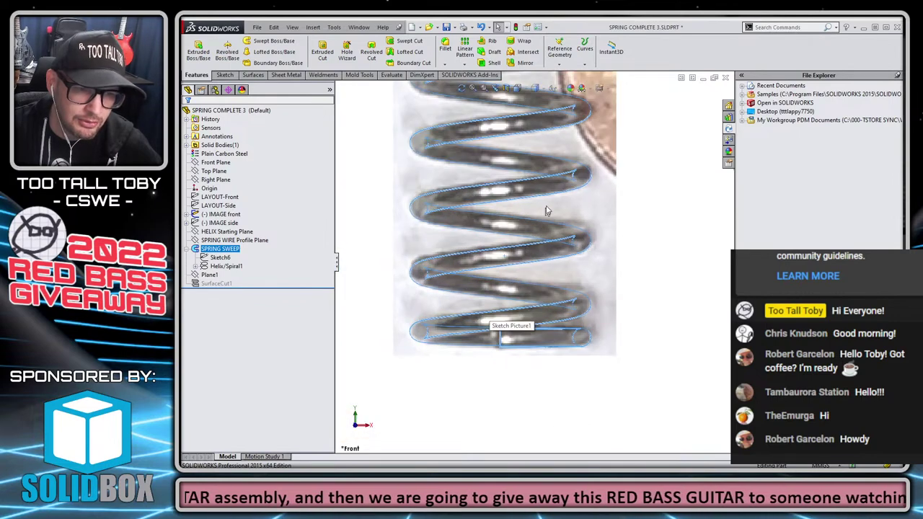
{"action": "scroll", "coordinate": [545, 313], "scroll_direction": "up", "scroll_amount": 3}
{"action": "scroll", "coordinate": [559, 262], "scroll_direction": "up", "scroll_amount": 4}
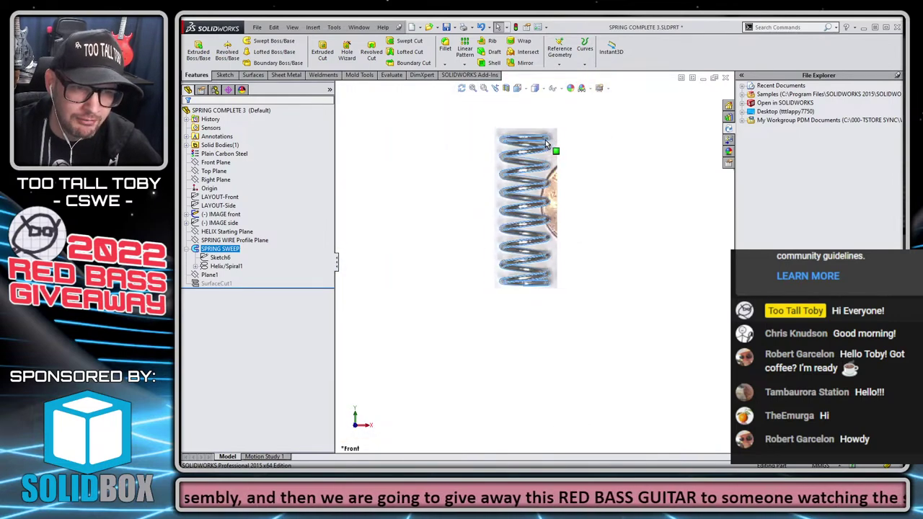
{"action": "scroll", "coordinate": [555, 150], "scroll_direction": "down", "scroll_amount": 2}
Return the spring to a shaded display and hide the IMAGE front reference sketch.
{"action": "left_click", "coordinate": [613, 275]}
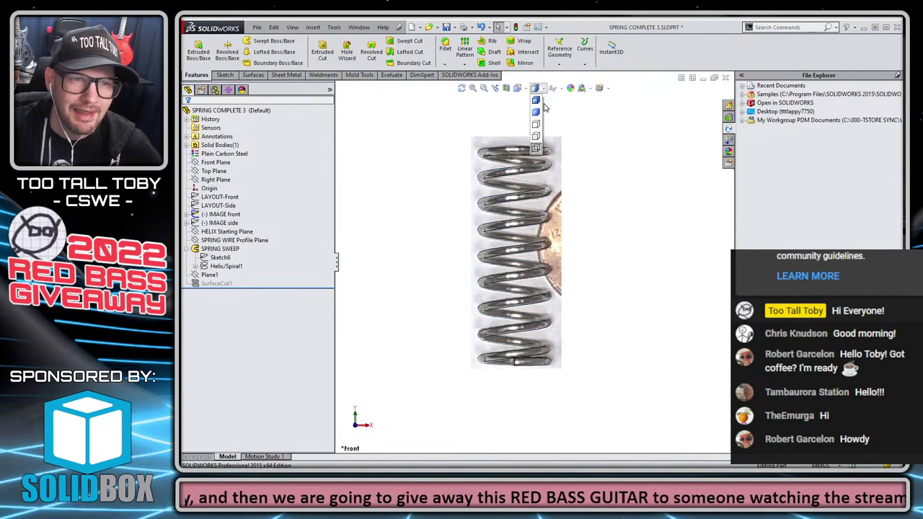
{"action": "left_click", "coordinate": [228, 214]}
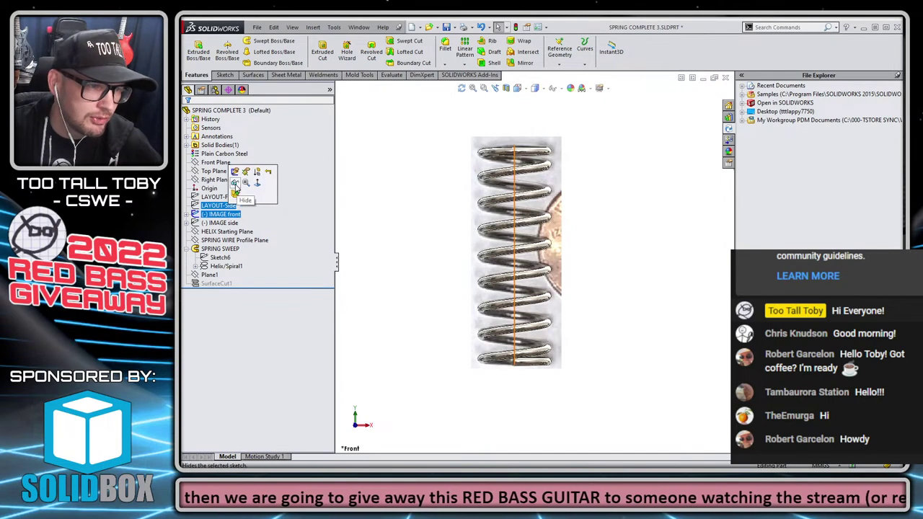
{"action": "left_click", "coordinate": [246, 183]}
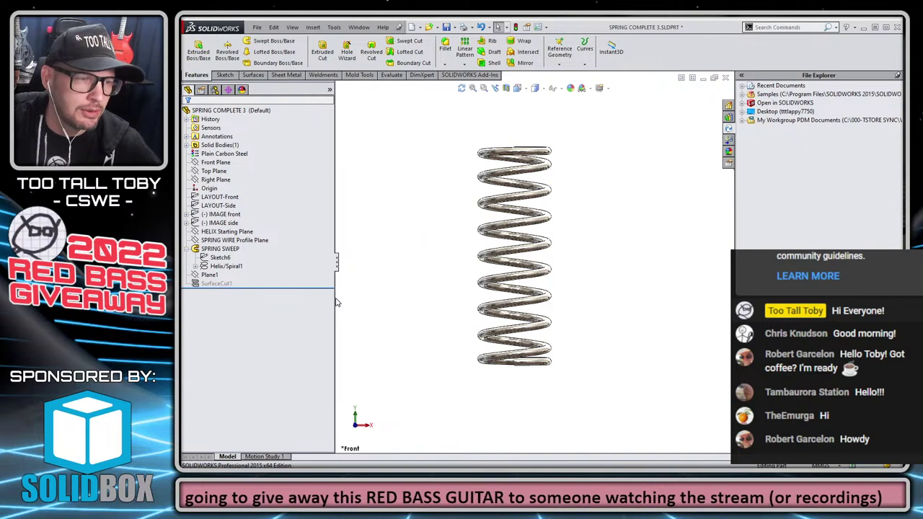
Review the region parameters of Helix/Spiral1 from the first row to the last, leaving its definition unchanged.
{"action": "left_click", "coordinate": [227, 266]}
{"action": "left_click", "coordinate": [229, 228]}
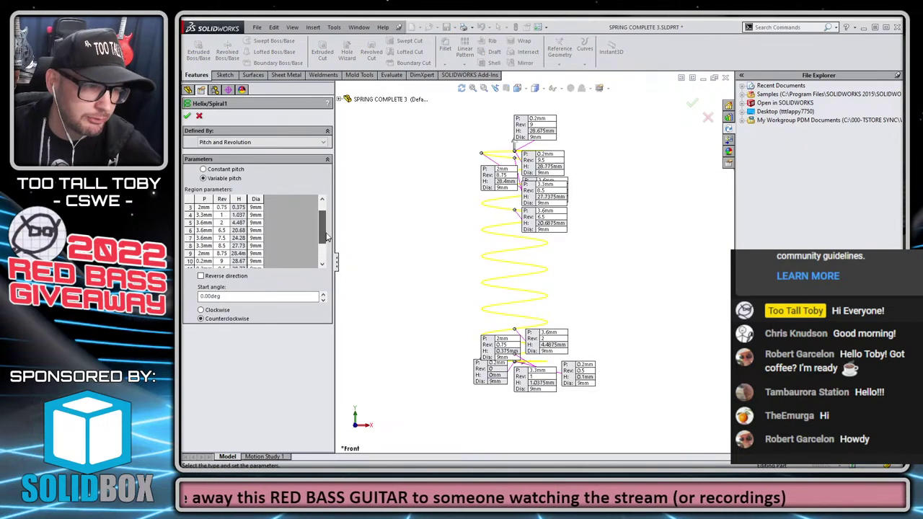
{"action": "left_click_drag", "start_coordinate": [325, 248], "coordinate": [327, 225]}
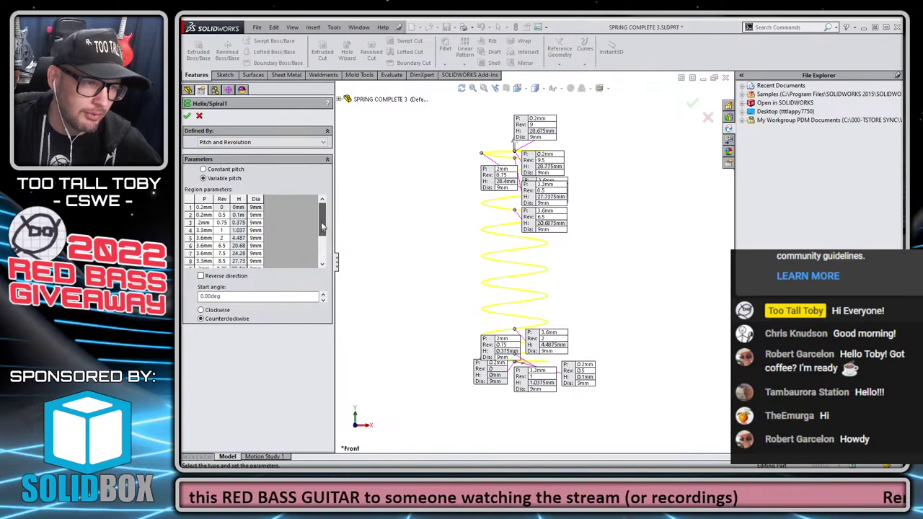
{"action": "left_click", "coordinate": [199, 117]}
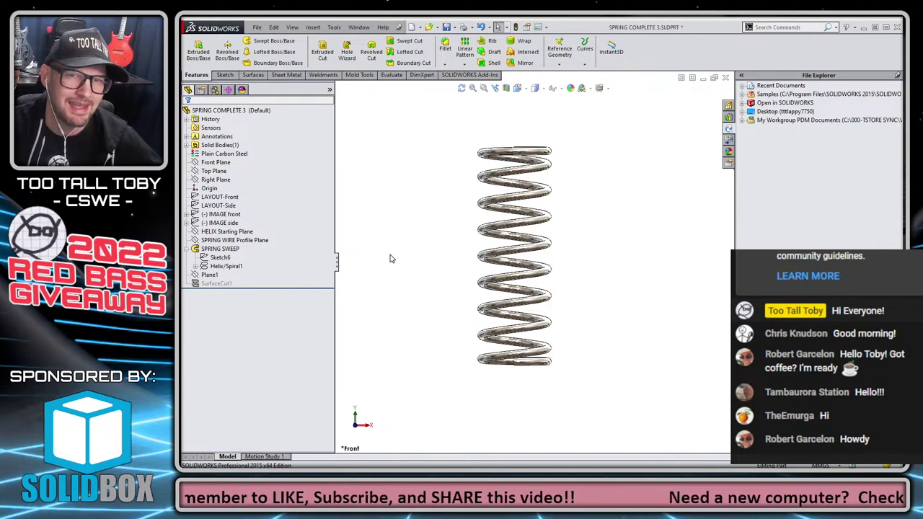
Close the spring part and switch to the top-level red bass guitar assembly.
{"action": "left_click", "coordinate": [725, 77]}
{"action": "left_click", "coordinate": [432, 264]}
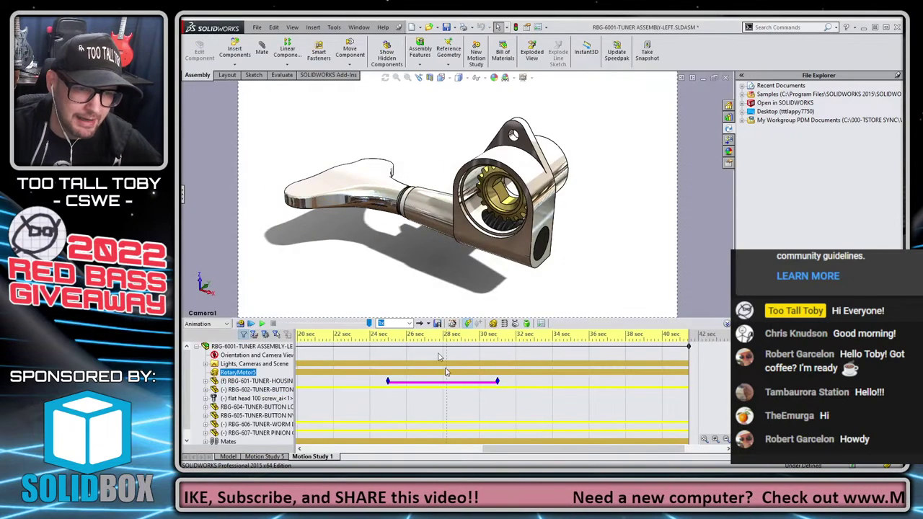
{"action": "key", "text": "ctrl+Tab"}
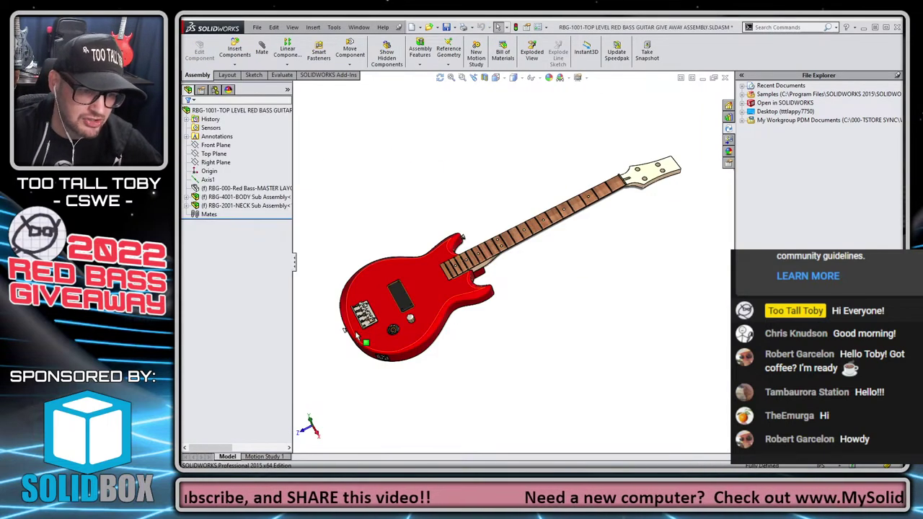
Turn on Ambient Occlusion for the guitar assembly and examine the springs on the bridge up close.
{"action": "scroll", "coordinate": [395, 286], "scroll_direction": "down", "scroll_amount": 8}
{"action": "middle_click_drag", "start_coordinate": [436, 257], "coordinate": [480, 270]}
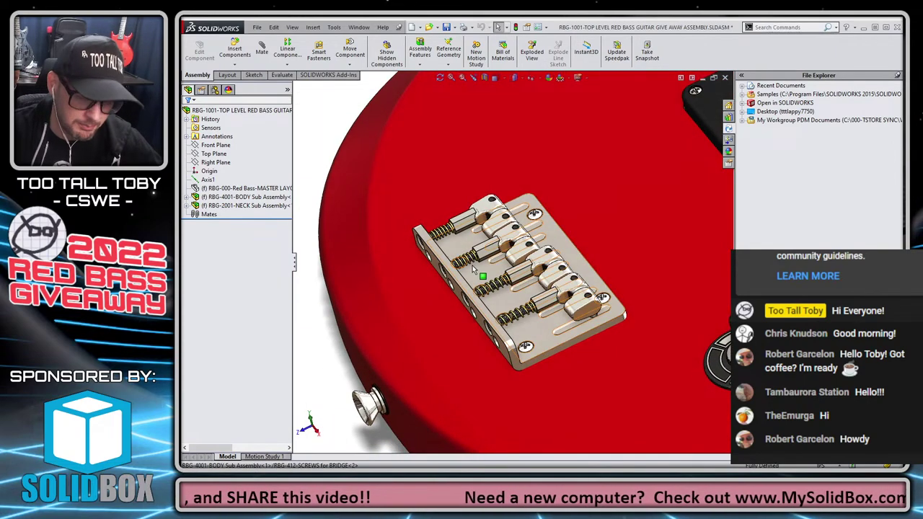
{"action": "left_click", "coordinate": [578, 77]}
{"action": "left_click", "coordinate": [613, 109]}
{"action": "scroll", "coordinate": [472, 150], "scroll_direction": "down", "scroll_amount": 5}
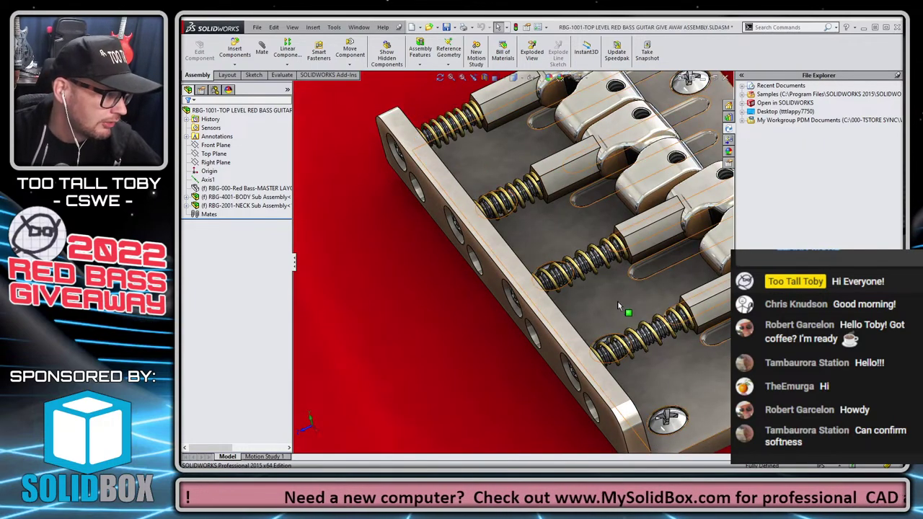
{"action": "scroll", "coordinate": [681, 331], "scroll_direction": "up", "scroll_amount": 5}
{"action": "scroll", "coordinate": [671, 318], "scroll_direction": "down", "scroll_amount": 1}
{"action": "scroll", "coordinate": [654, 295], "scroll_direction": "up", "scroll_amount": 6}
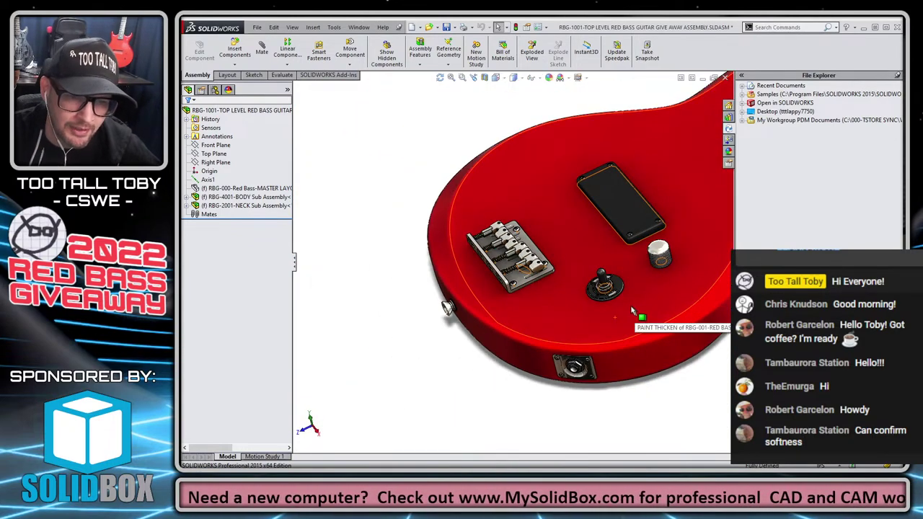
View the whole bass guitar and inspect the tuner holes in the headstock.
{"action": "scroll", "coordinate": [633, 311], "scroll_direction": "up", "scroll_amount": 6}
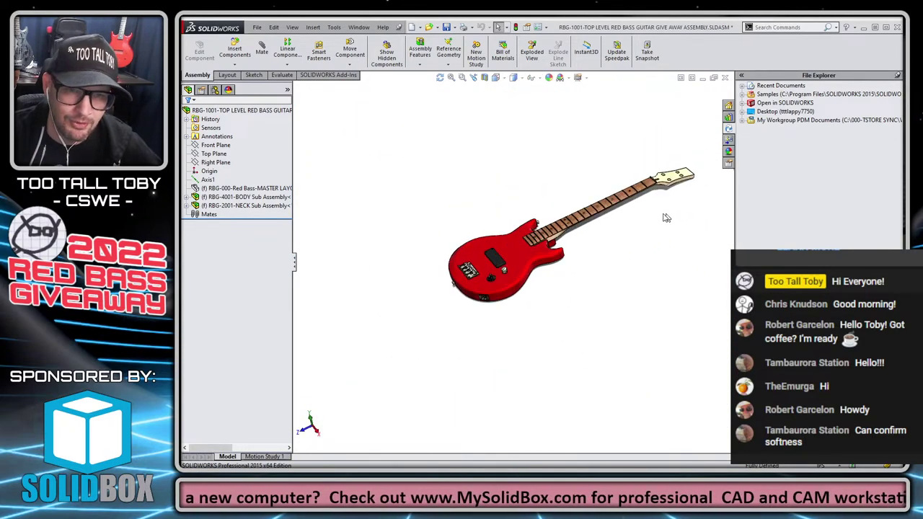
{"action": "scroll", "coordinate": [665, 218], "scroll_direction": "down", "scroll_amount": 3}
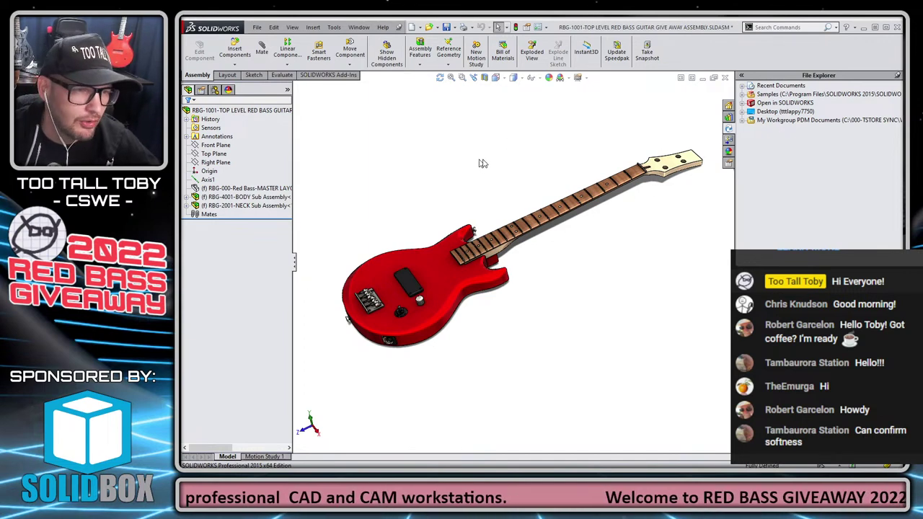
{"action": "scroll", "coordinate": [674, 160], "scroll_direction": "up", "scroll_amount": 5}
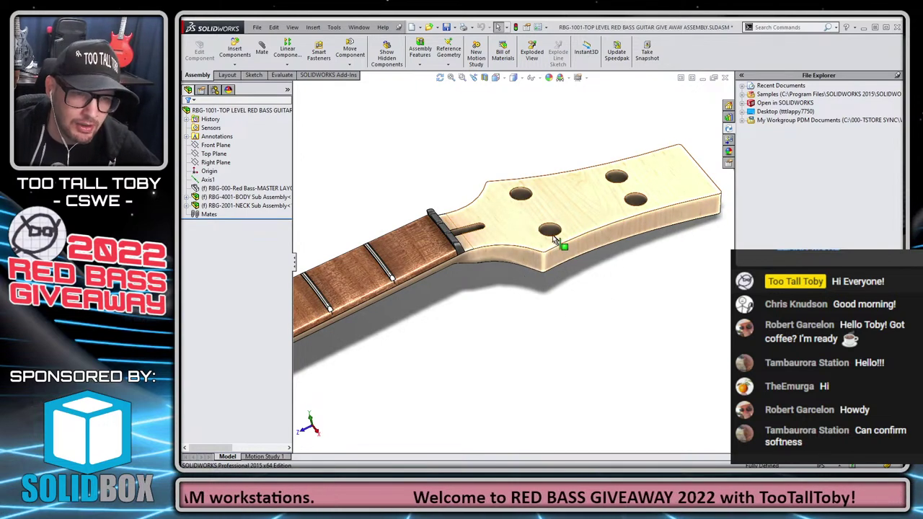
Switch to the RBG-6001 tuner assembly and turn off Ambient Occlusion.
{"action": "key", "text": "ctrl+Tab"}
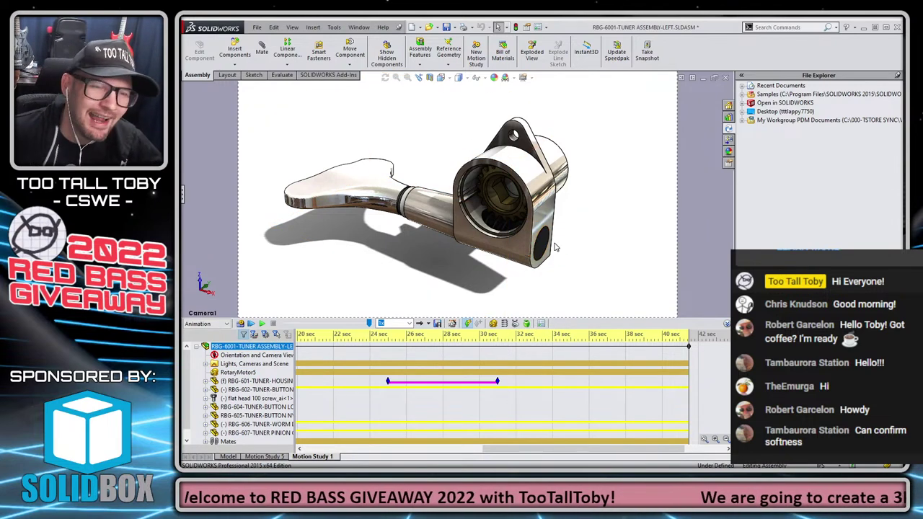
{"action": "left_click", "coordinate": [525, 78]}
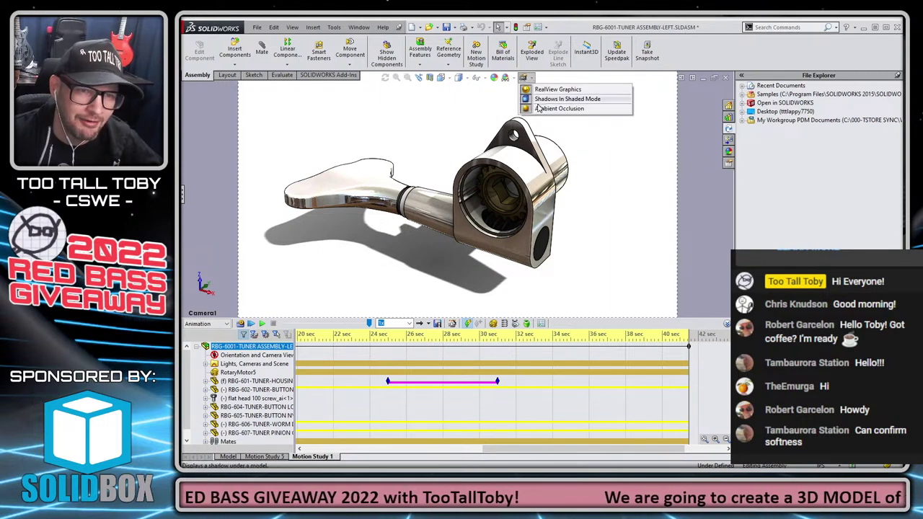
{"action": "left_click", "coordinate": [537, 109]}
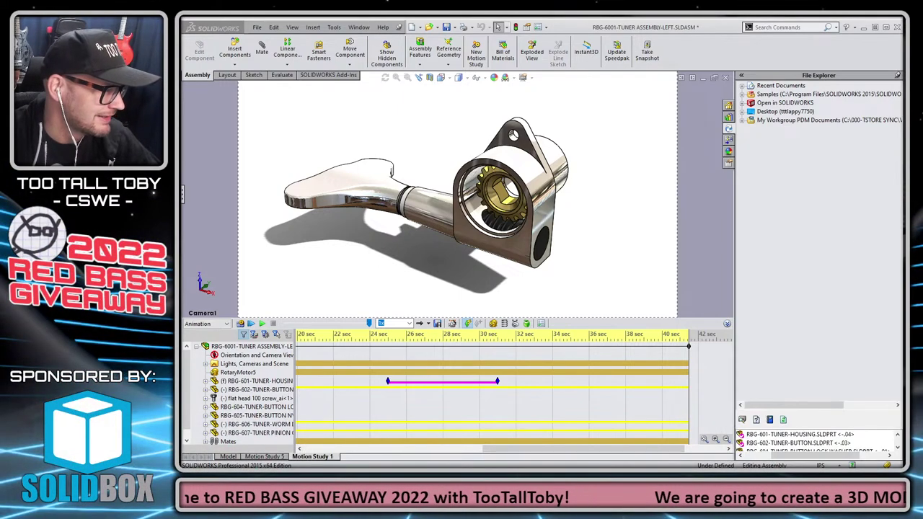
Leave the motion study for the tuner's model view and orient it face-on to the pinion gear.
{"action": "left_click", "coordinate": [189, 207]}
{"action": "left_click", "coordinate": [227, 456]}
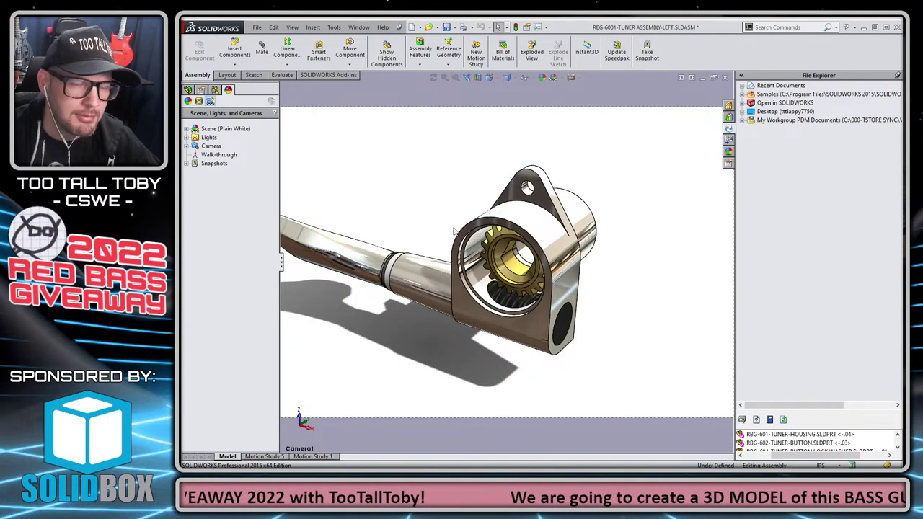
{"action": "key", "text": "space"}
{"action": "mouse_move", "coordinate": [366, 136]}
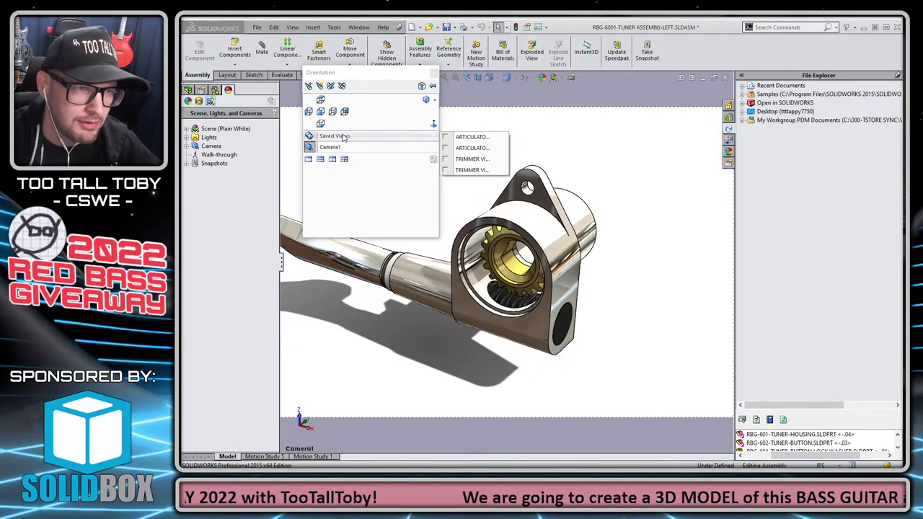
{"action": "left_click", "coordinate": [321, 112]}
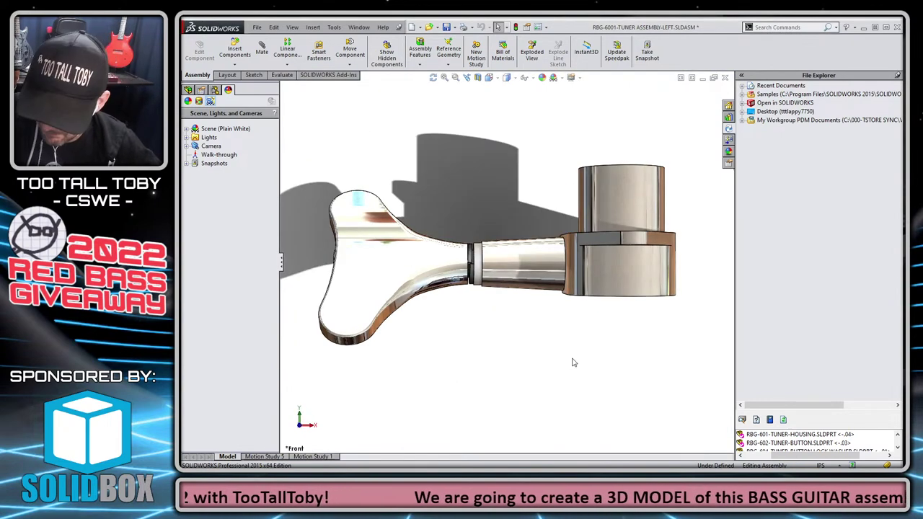
{"action": "key", "text": "shift+Up"}
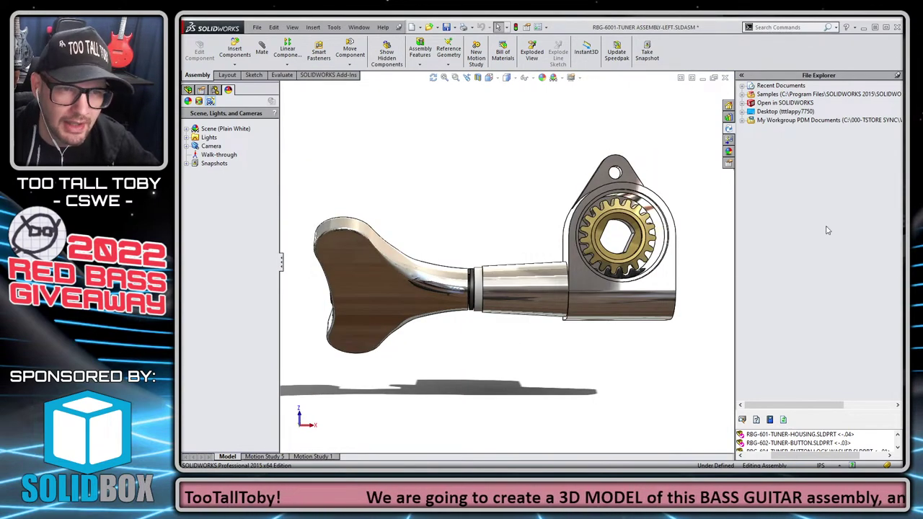
Turn off the perspective display and get a close view of the tuner housing and pinion gear.
{"action": "left_click", "coordinate": [578, 78]}
{"action": "left_click", "coordinate": [594, 118]}
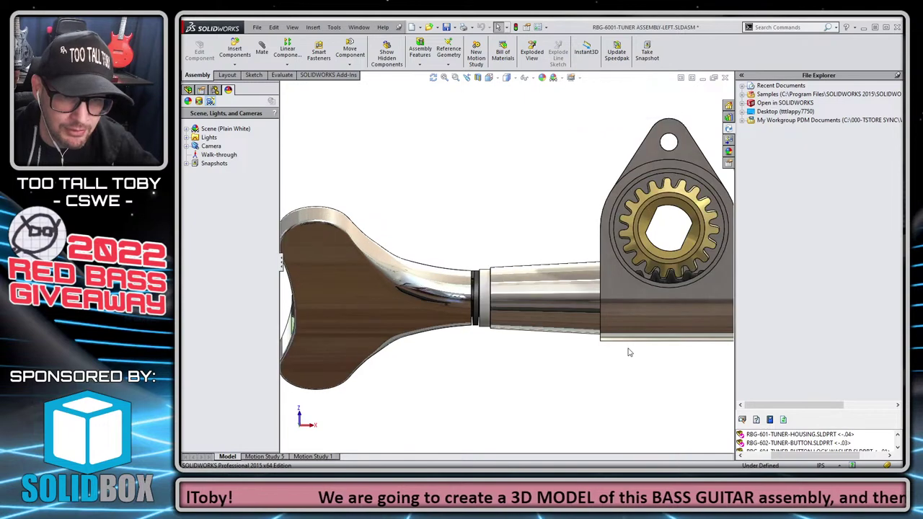
{"action": "key", "text": "z"}
{"action": "key", "text": "z"}
{"action": "key", "text": "z"}
{"action": "scroll", "coordinate": [647, 288], "scroll_direction": "down", "scroll_amount": 4}
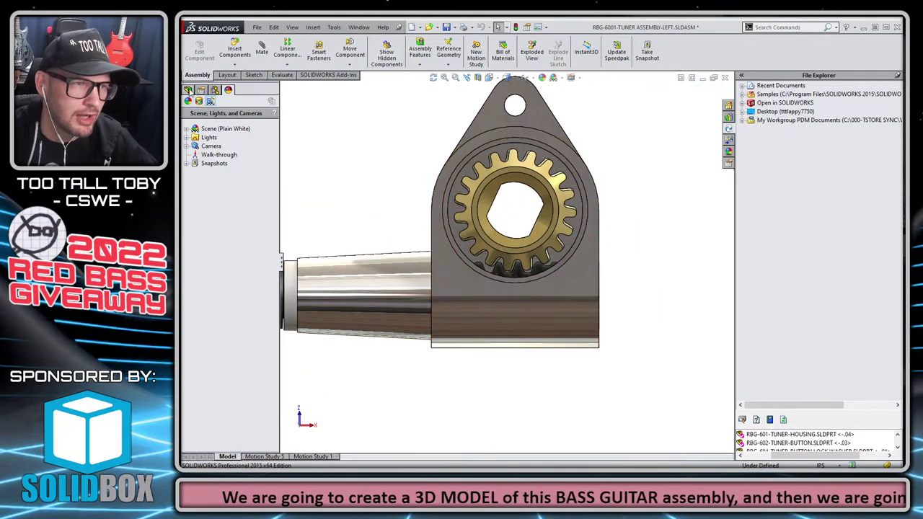
Collapse the pinion gear's features in the assembly tree, list the assembly's mates and select GearMate1.
{"action": "left_click", "coordinate": [188, 90]}
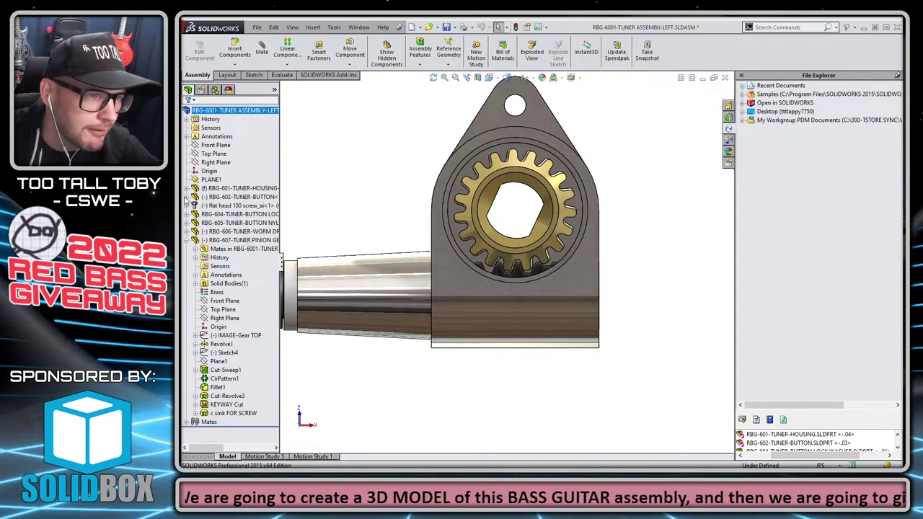
{"action": "left_click", "coordinate": [186, 240]}
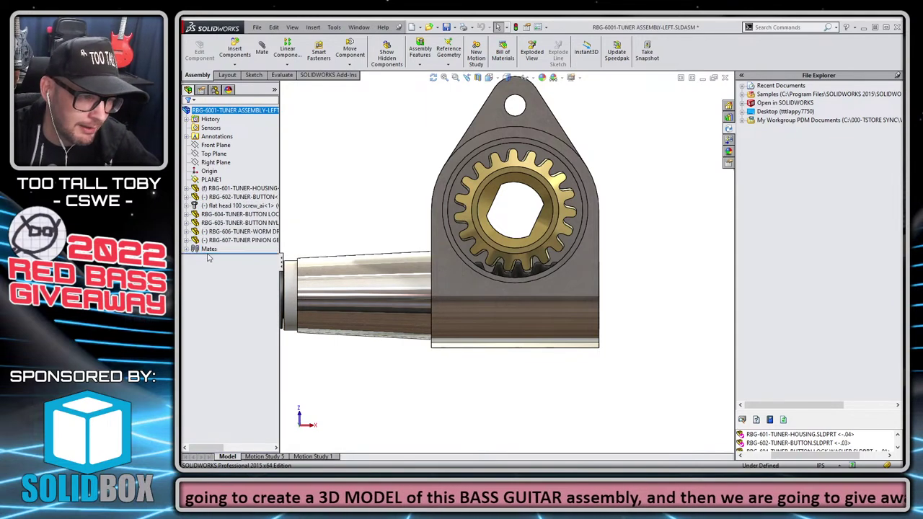
{"action": "left_click", "coordinate": [208, 249]}
{"action": "left_click", "coordinate": [187, 249]}
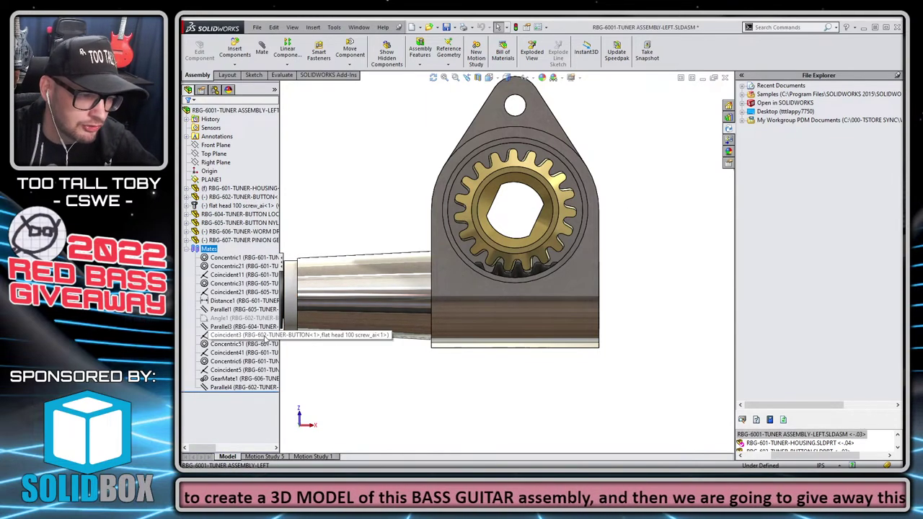
{"action": "left_click", "coordinate": [217, 378]}
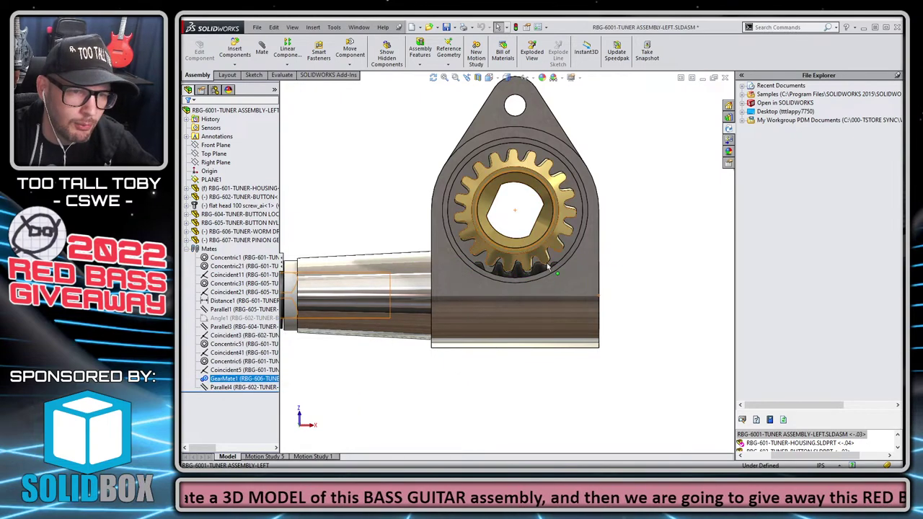
Hide the tuner housing and inspect how the worm drive shaft meshes with the pinion gear.
{"action": "left_click", "coordinate": [467, 292]}
{"action": "key", "text": "Tab"}
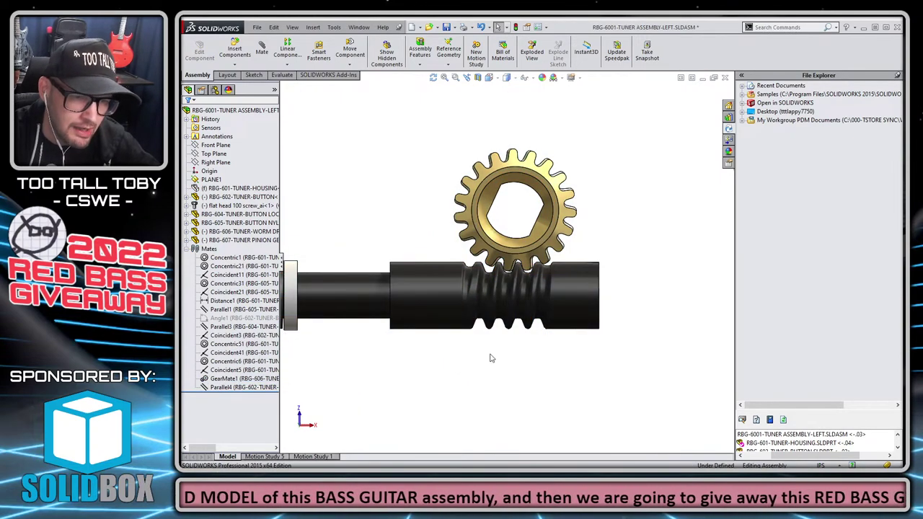
{"action": "middle_click_drag", "start_coordinate": [493, 287], "coordinate": [404, 306]}
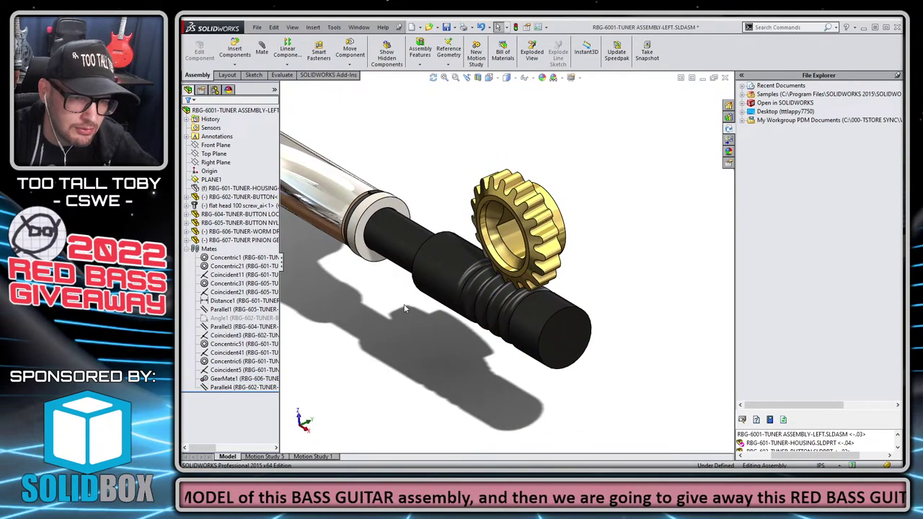
Open GearMate1 for editing, examine its mated faces and gear ratio on the model, and leave it without changes.
{"action": "right_click", "coordinate": [232, 378]}
{"action": "left_click", "coordinate": [241, 347]}
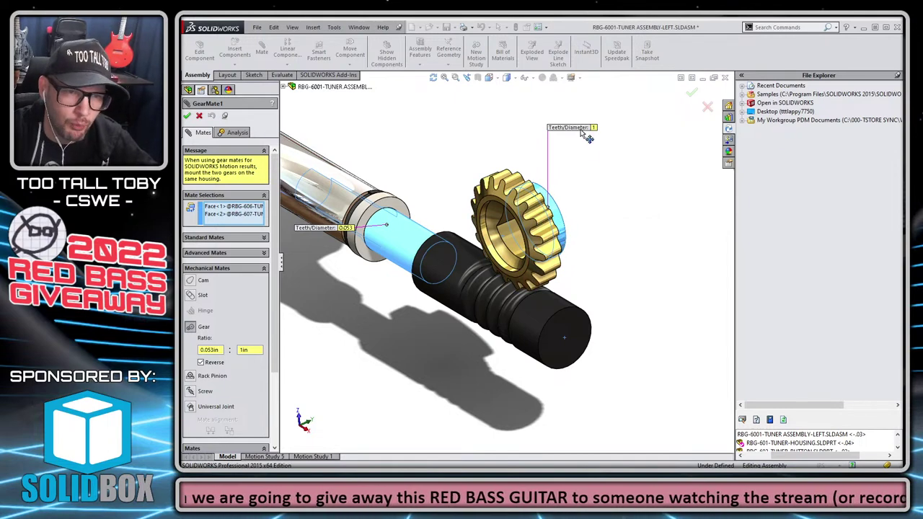
{"action": "middle_click_drag", "start_coordinate": [604, 211], "coordinate": [531, 265]}
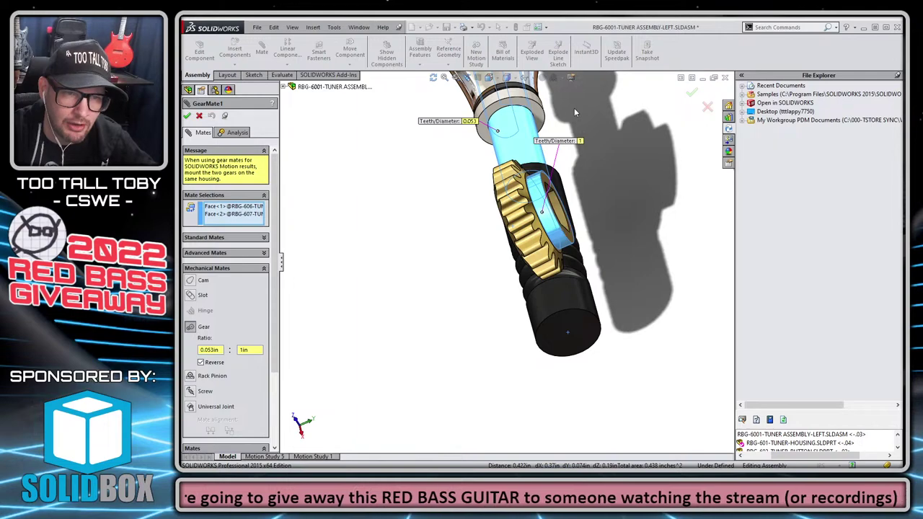
{"action": "middle_click_drag", "start_coordinate": [575, 113], "coordinate": [397, 207]}
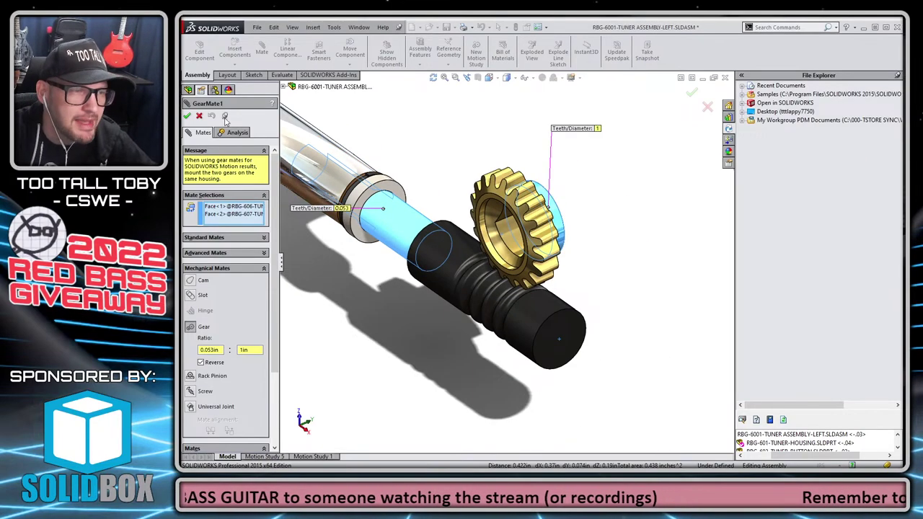
{"action": "left_click", "coordinate": [200, 116]}
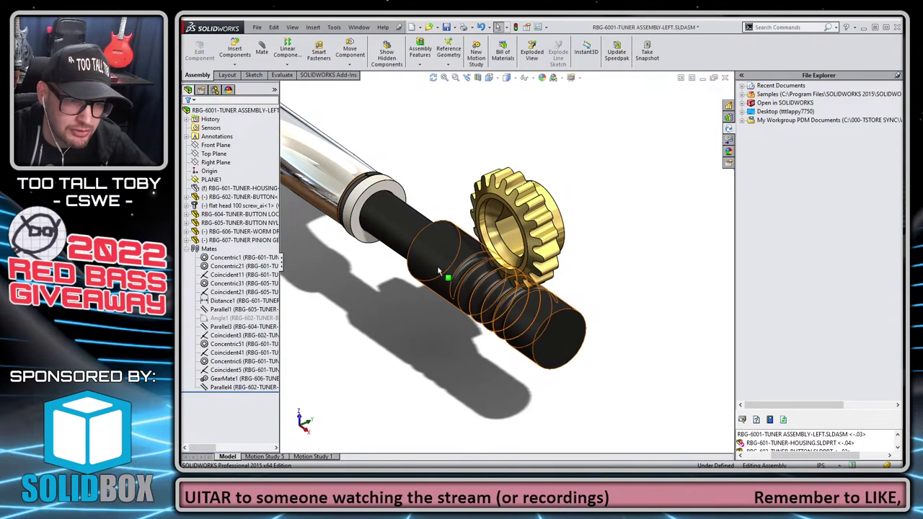
Rotate the worm drive shaft with its button, and try turning it by the pinion gear to check their coupled motion.
{"action": "left_click_drag", "start_coordinate": [424, 252], "coordinate": [393, 421]}
{"action": "left_click", "coordinate": [554, 218]}
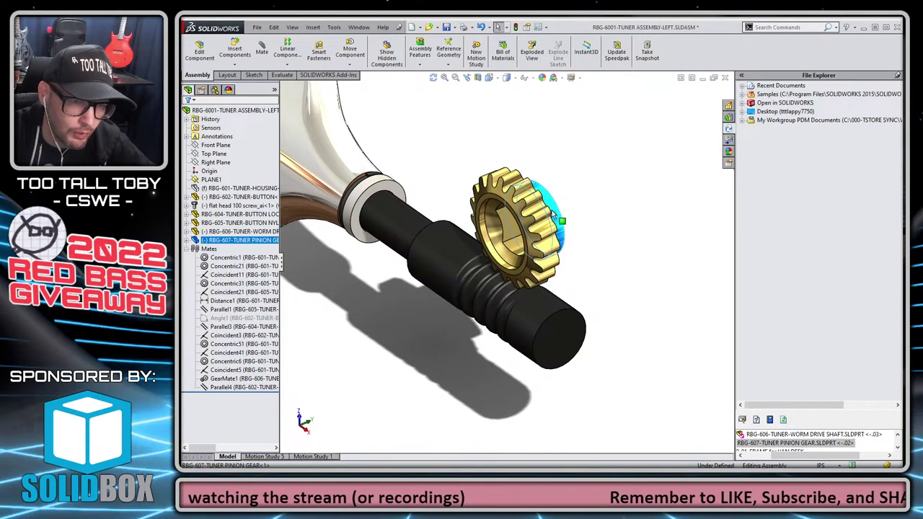
{"action": "left_click_drag", "start_coordinate": [552, 214], "coordinate": [548, 271]}
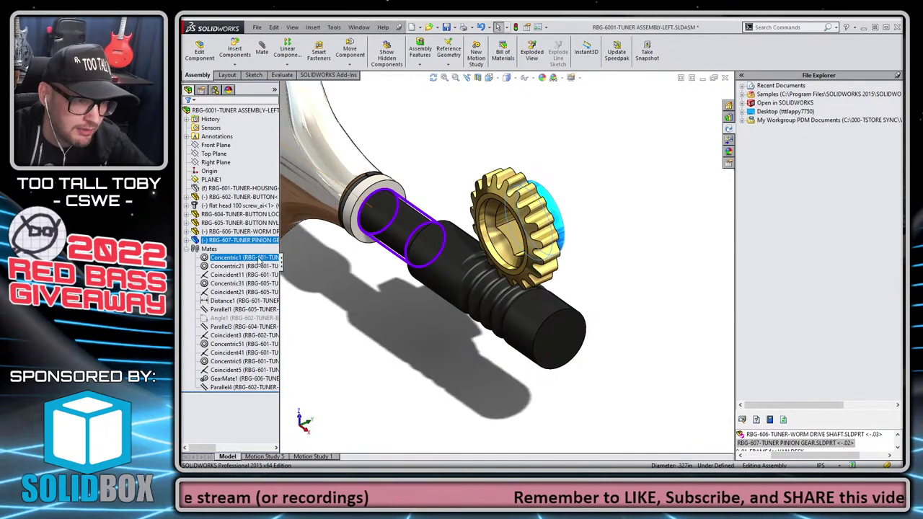
{"action": "left_click", "coordinate": [282, 266]}
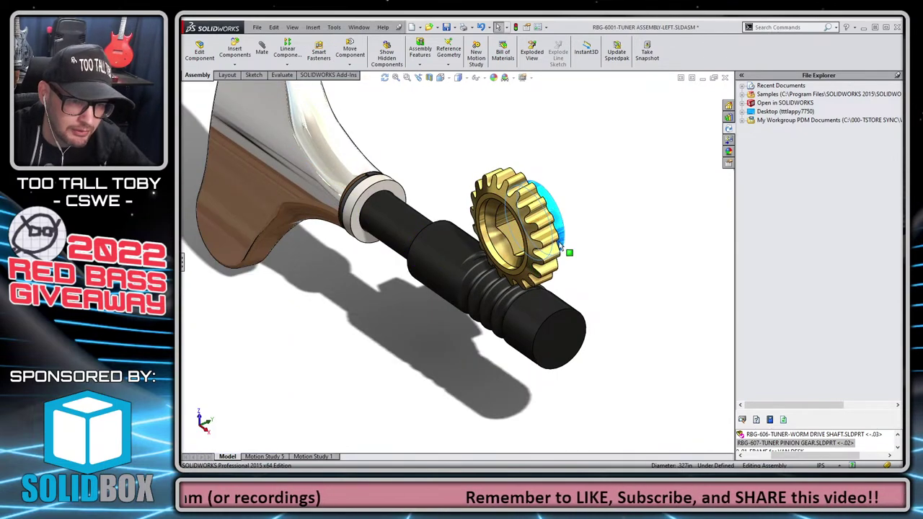
{"action": "left_click_drag", "start_coordinate": [559, 245], "coordinate": [553, 244]}
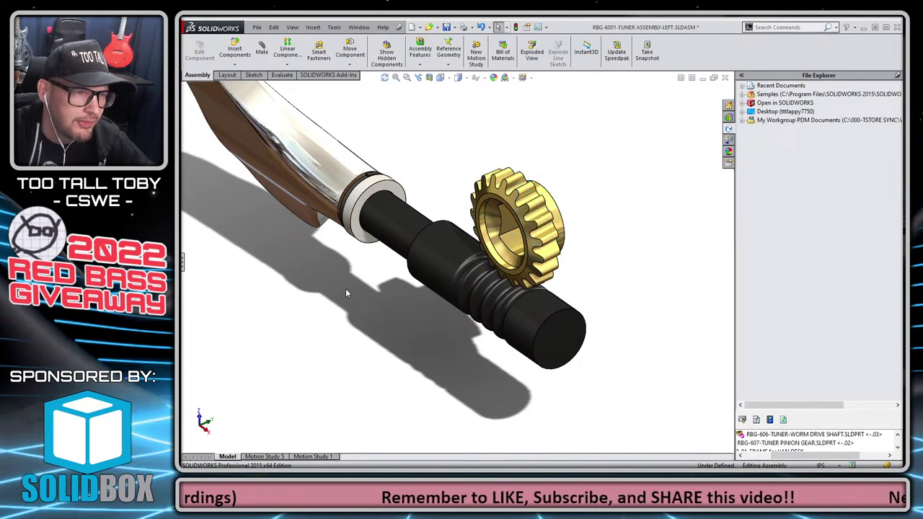
{"action": "left_click", "coordinate": [185, 266]}
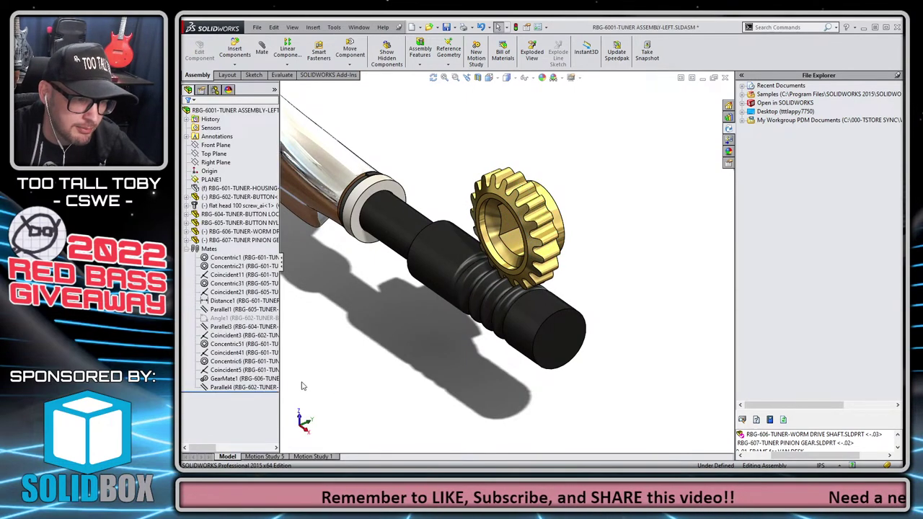
Highlight the worm drive shaft and pinion gear faces linked by GearMate1 and clear the selection.
{"action": "left_click", "coordinate": [239, 378]}
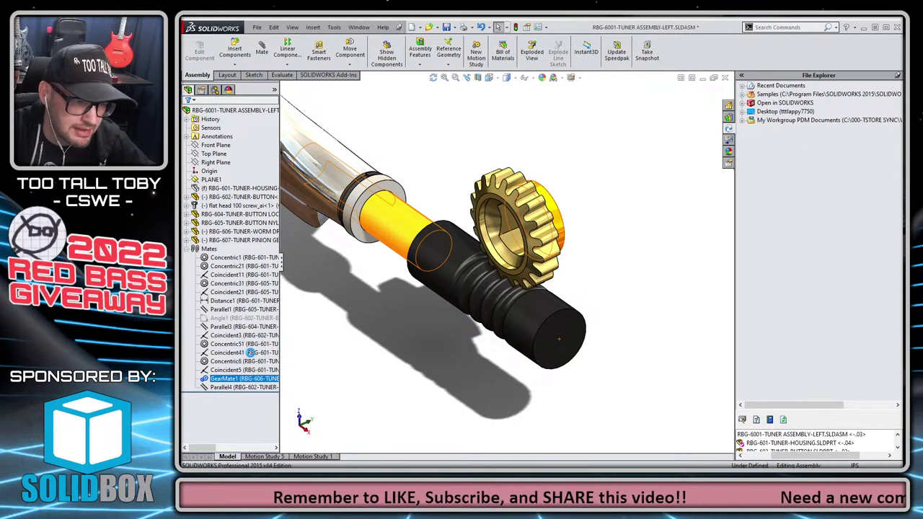
{"action": "left_click", "coordinate": [539, 218]}
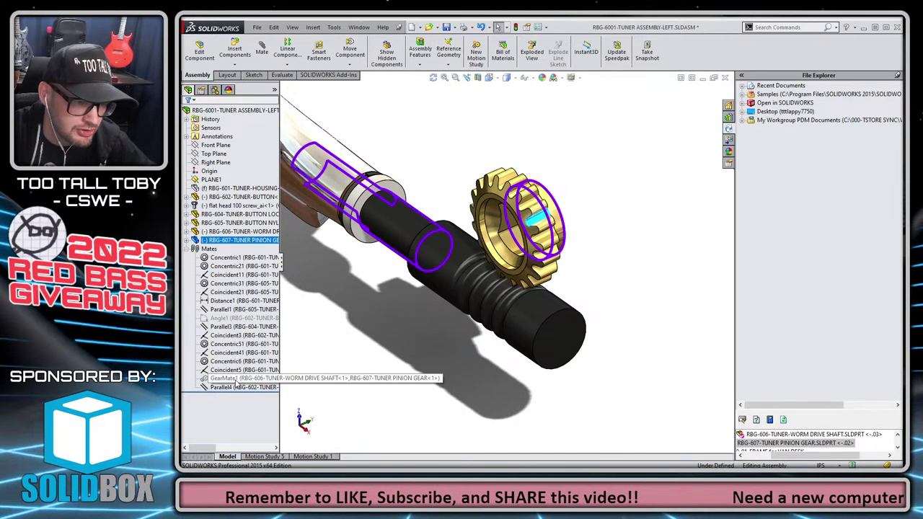
{"action": "left_click", "coordinate": [393, 351]}
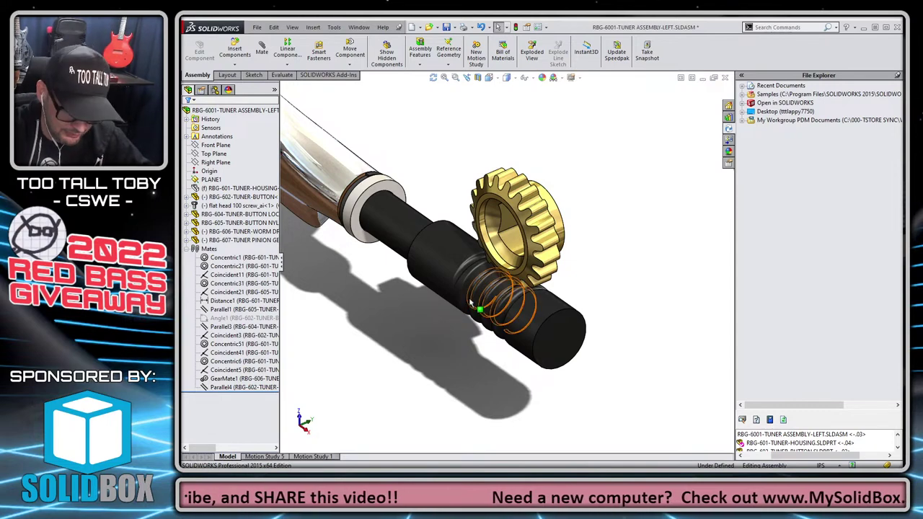
Examine from a face-on, close view how the pinion gear's teeth sit in the worm drive shaft's thread.
{"action": "key", "text": "ctrl+1"}
{"action": "key", "text": "Up"}
{"action": "key", "text": "Up"}
{"action": "key", "text": "Up"}
{"action": "key", "text": "Up"}
{"action": "key", "text": "Up"}
{"action": "key", "text": "Up"}
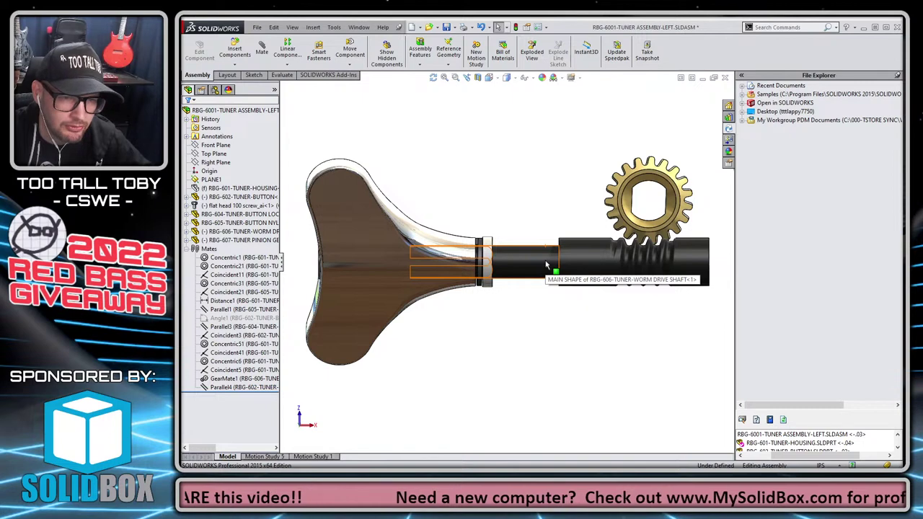
{"action": "scroll", "coordinate": [546, 264], "scroll_direction": "up", "scroll_amount": 2}
{"action": "scroll", "coordinate": [690, 246], "scroll_direction": "down", "scroll_amount": 4}
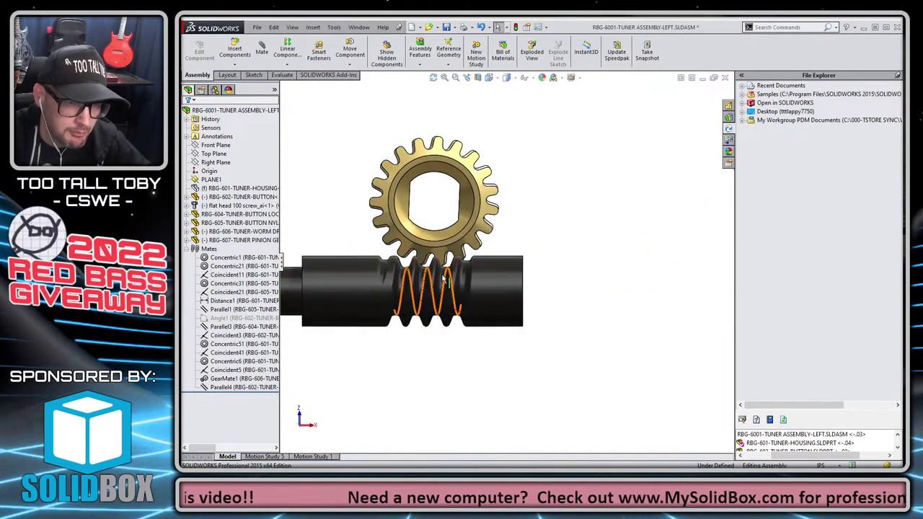
{"action": "scroll", "coordinate": [342, 306], "scroll_direction": "down", "scroll_amount": 3}
{"action": "left_click_drag", "start_coordinate": [342, 307], "coordinate": [369, 291]}
{"action": "left_click", "coordinate": [380, 169]}
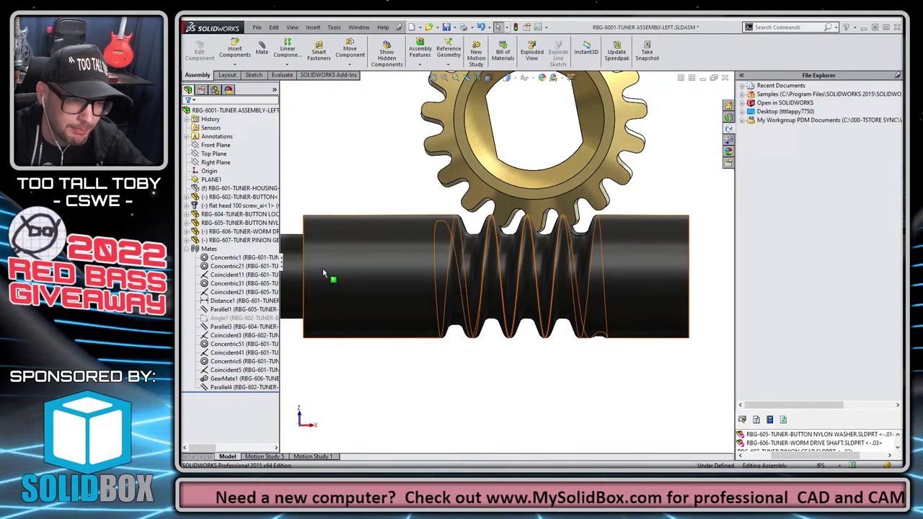
Suppress GearMate1 and rotate the pinion gear slightly so its teeth line up with the worm thread grooves.
{"action": "right_click", "coordinate": [233, 379]}
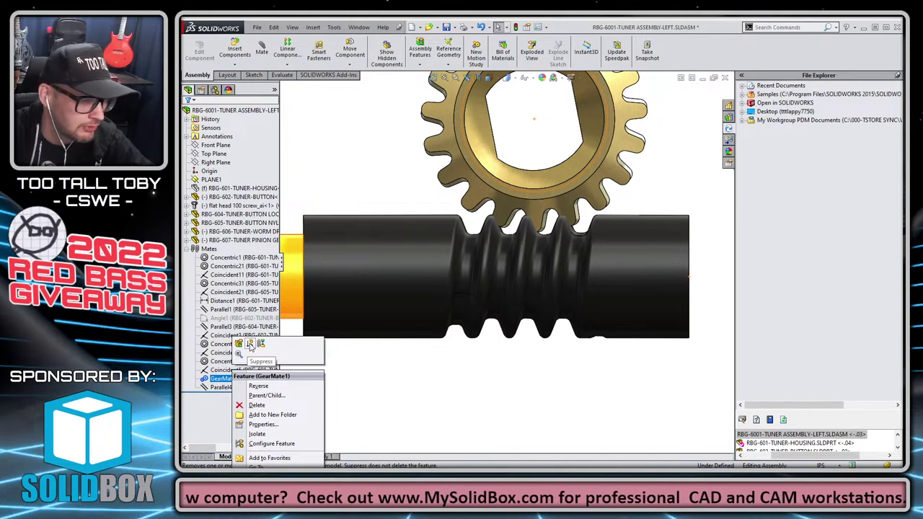
{"action": "left_click", "coordinate": [251, 345]}
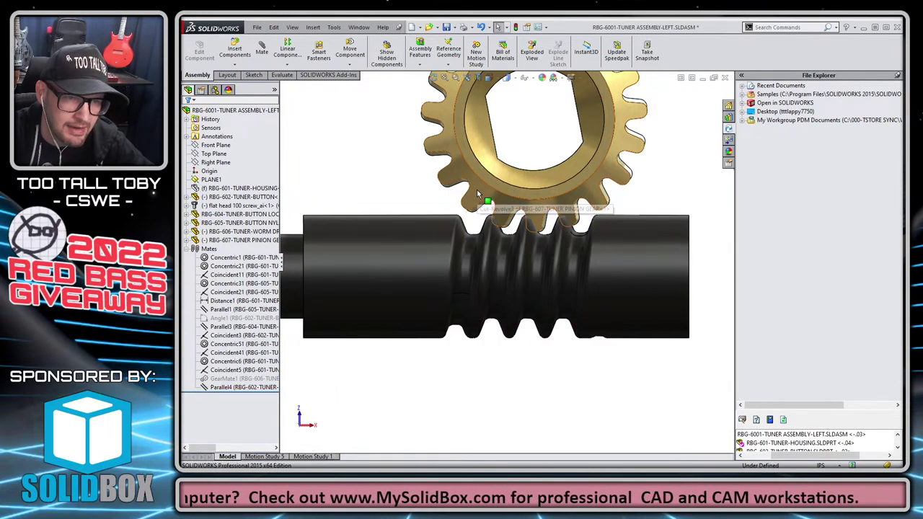
{"action": "left_click_drag", "start_coordinate": [477, 190], "coordinate": [485, 193]}
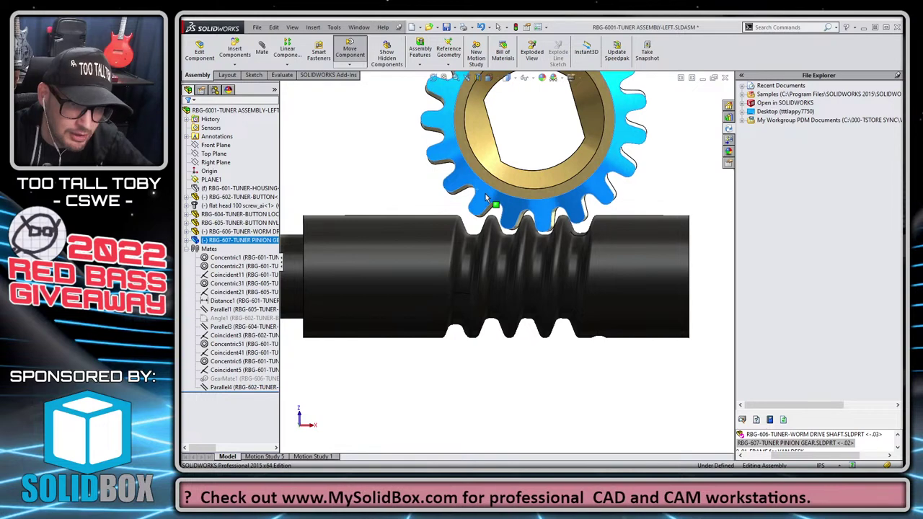
{"action": "left_click", "coordinate": [552, 379]}
{"action": "middle_click_drag", "start_coordinate": [552, 379], "coordinate": [555, 381]}
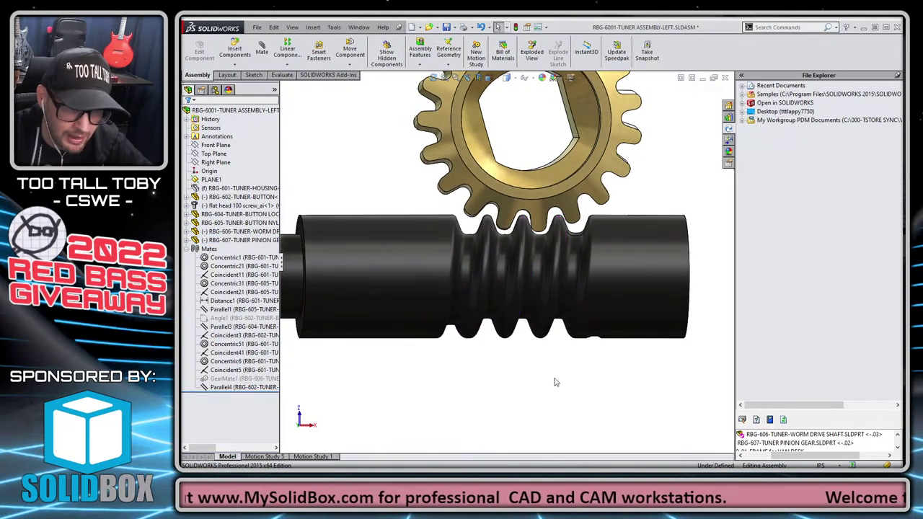
{"action": "left_click", "coordinate": [544, 226]}
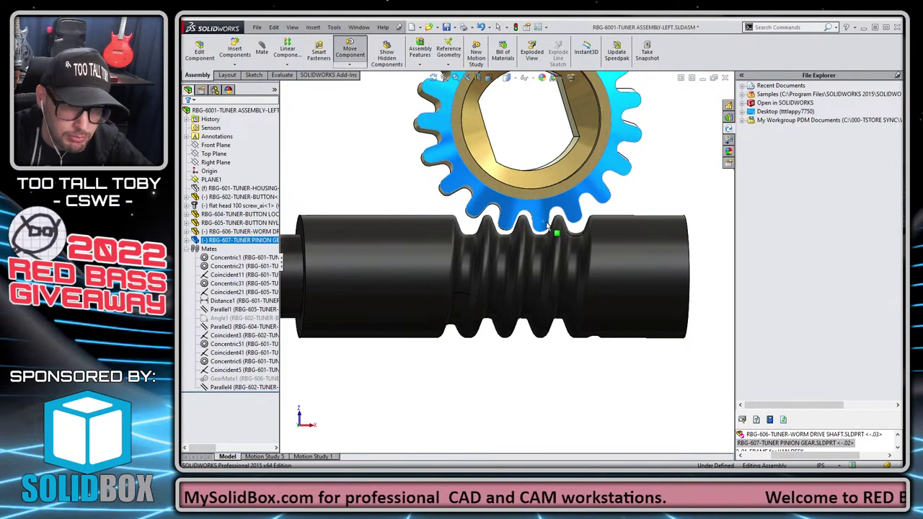
Unsuppress GearMate1 and rotate the worm drive shaft to check that it drives the pinion gear.
{"action": "right_click", "coordinate": [228, 378]}
{"action": "left_click", "coordinate": [246, 345]}
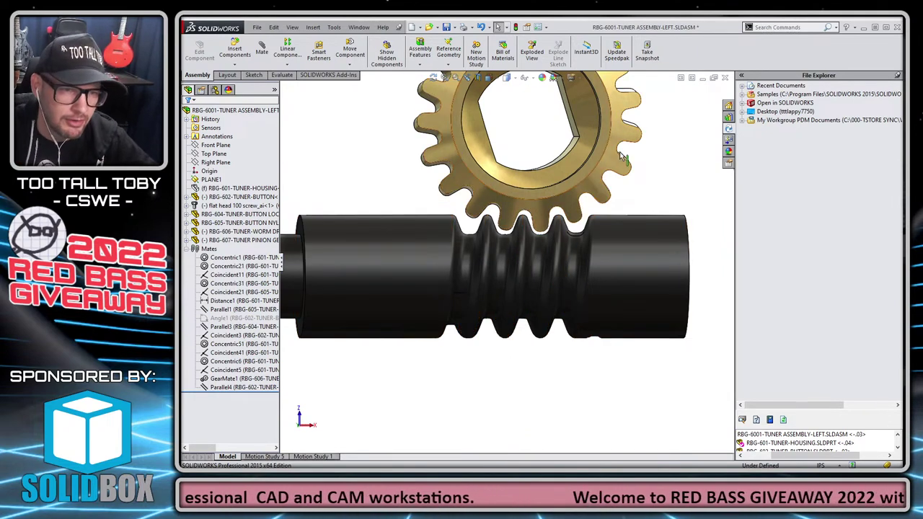
{"action": "left_click_drag", "start_coordinate": [373, 216], "coordinate": [360, 238]}
{"action": "left_click", "coordinate": [278, 276]}
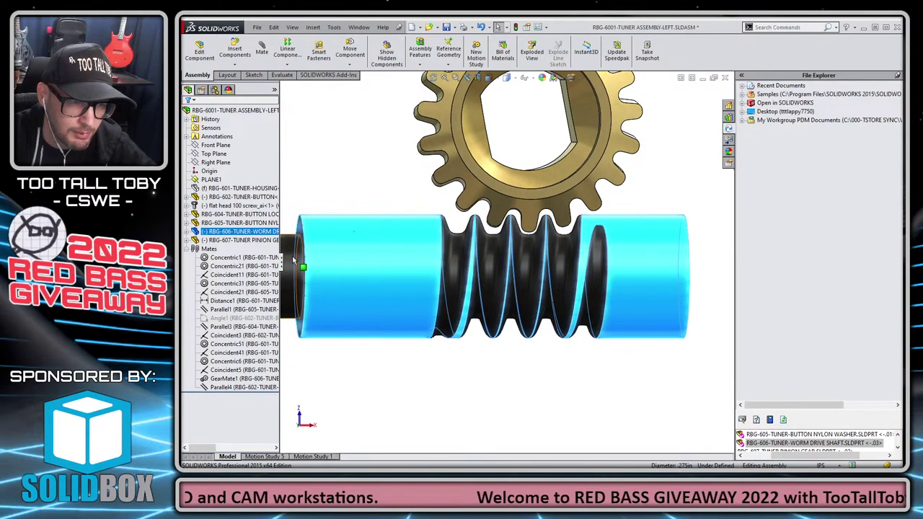
{"action": "left_click_drag", "start_coordinate": [292, 256], "coordinate": [265, 394]}
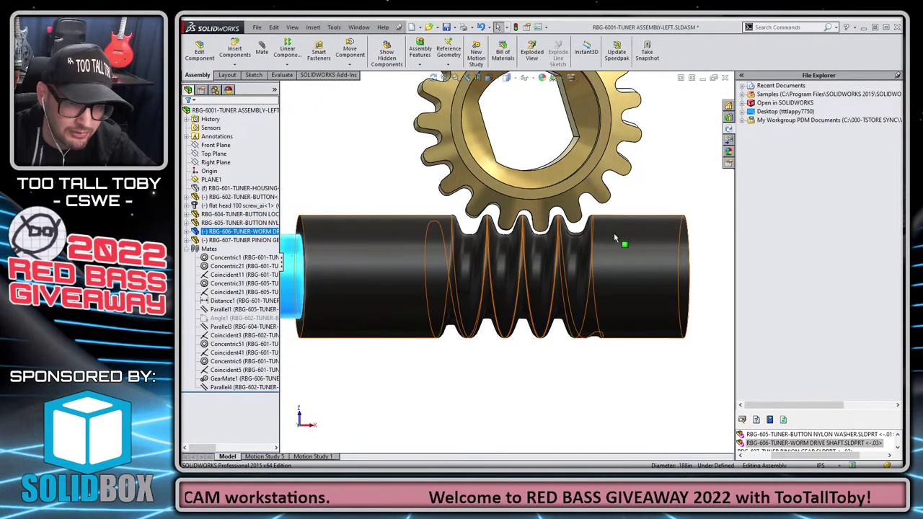
Inspect the meshing of the worm thread and pinion teeth from an oblique angle and close up, face-on.
{"action": "middle_click_drag", "start_coordinate": [622, 258], "coordinate": [411, 212]}
{"action": "left_click_drag", "start_coordinate": [359, 221], "coordinate": [406, 147]}
{"action": "left_click_drag", "start_coordinate": [593, 277], "coordinate": [512, 365]}
{"action": "left_click", "coordinate": [513, 364]}
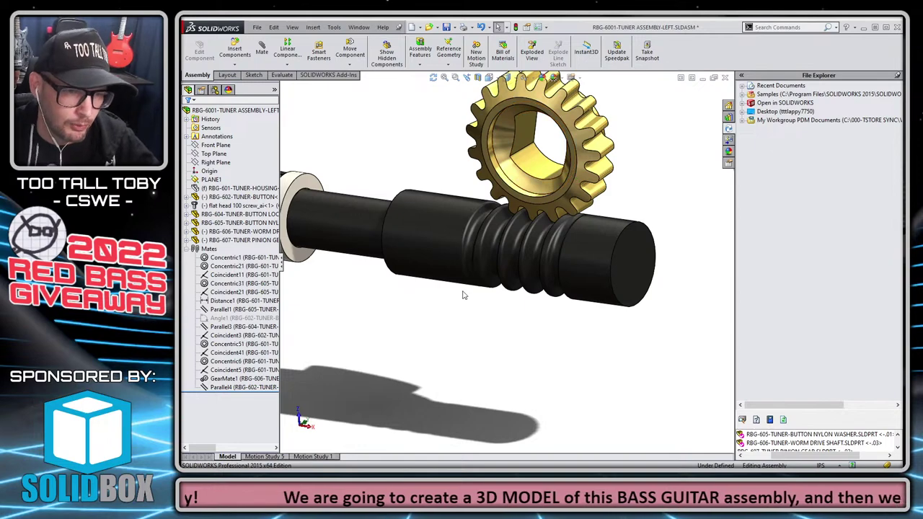
{"action": "key", "text": "ctrl+1"}
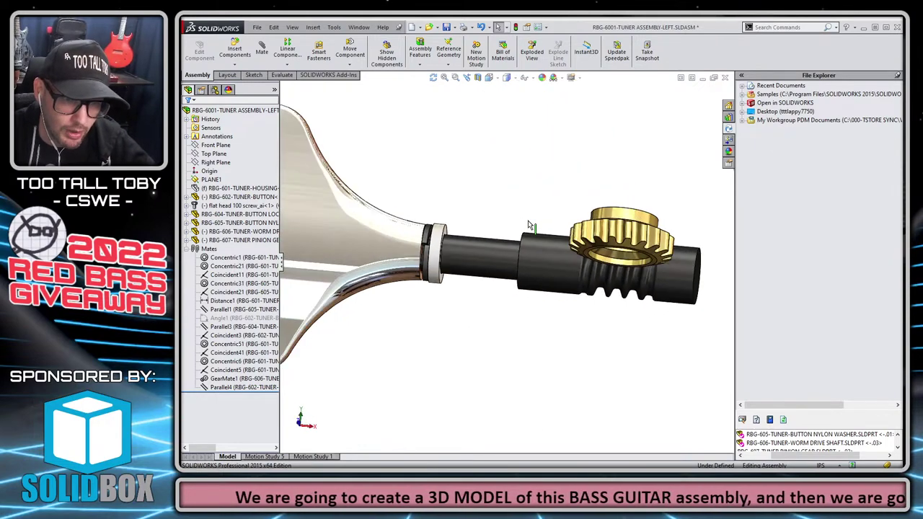
{"action": "key", "text": "ctrl+6"}
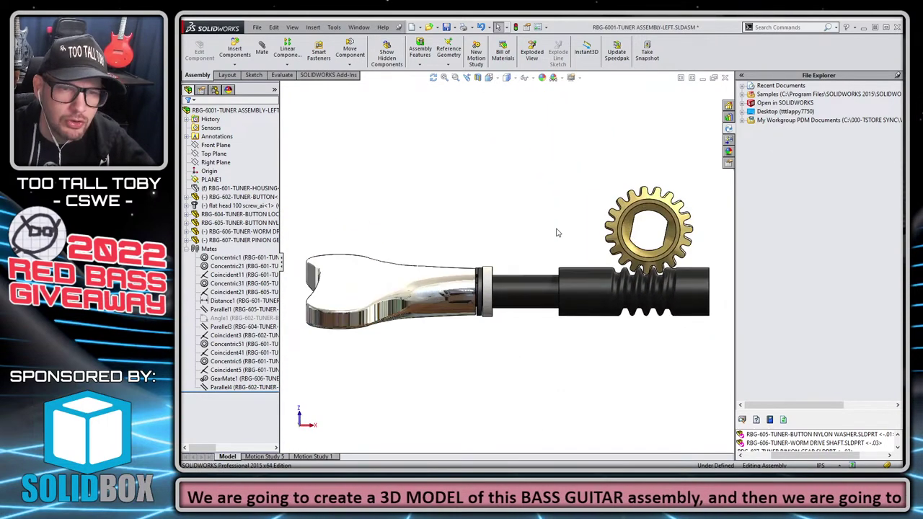
{"action": "scroll", "coordinate": [654, 263], "scroll_direction": "up", "scroll_amount": 1}
{"action": "scroll", "coordinate": [655, 264], "scroll_direction": "down", "scroll_amount": 3}
{"action": "scroll", "coordinate": [614, 276], "scroll_direction": "down", "scroll_amount": 5}
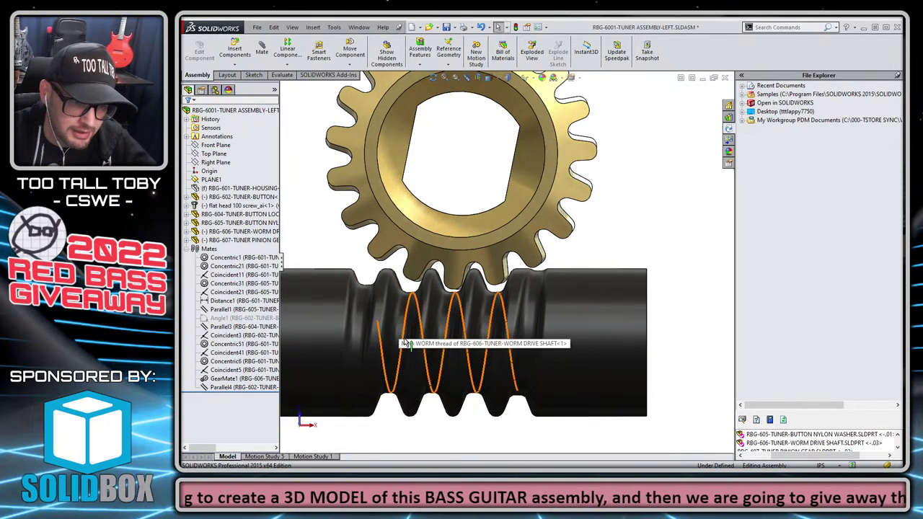
Open the tuner pinion gear part in its own window and view its tooth profile from the top.
{"action": "left_click", "coordinate": [462, 280]}
{"action": "left_click", "coordinate": [479, 214]}
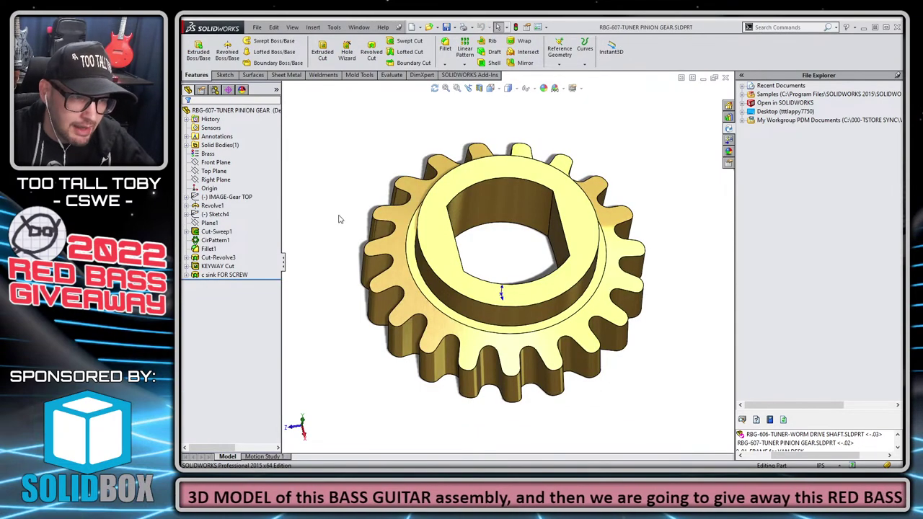
{"action": "key", "text": "ctrl+1"}
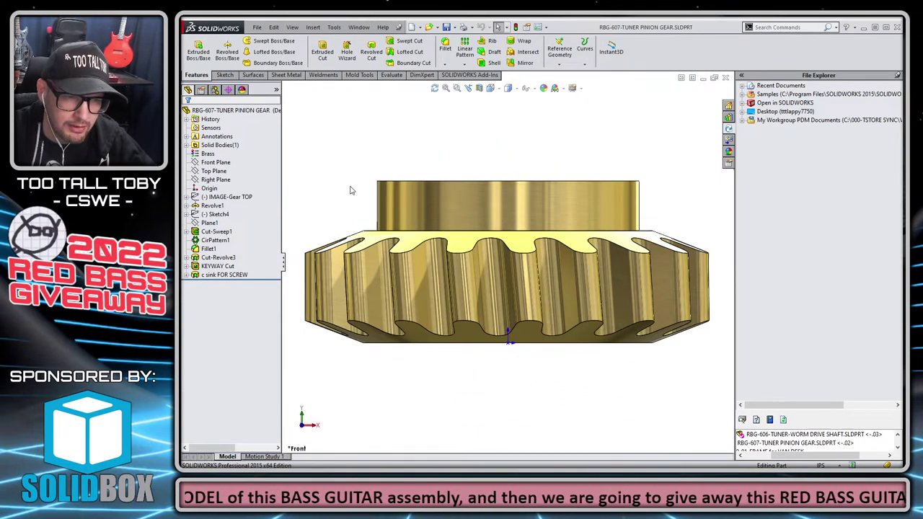
{"action": "key", "text": "ctrl+7"}
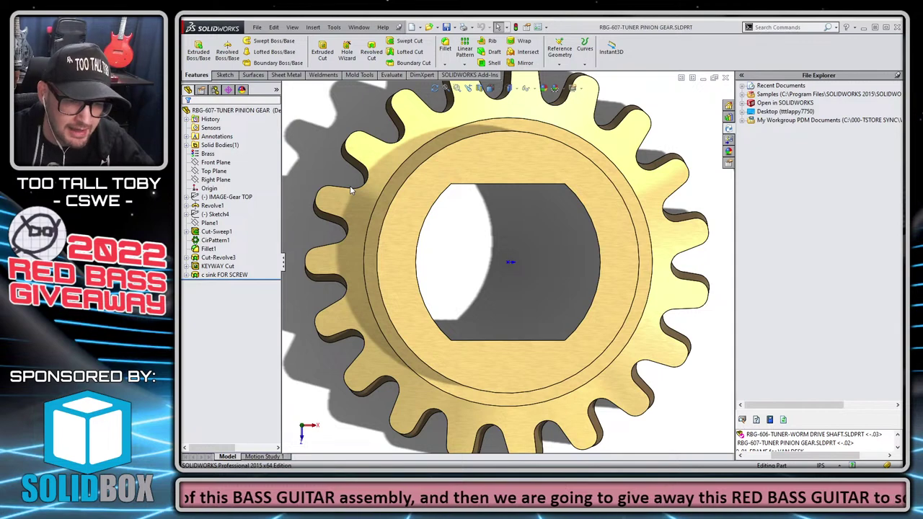
{"action": "scroll", "coordinate": [504, 334], "scroll_direction": "up", "scroll_amount": 3}
{"action": "scroll", "coordinate": [509, 382], "scroll_direction": "down", "scroll_amount": 3}
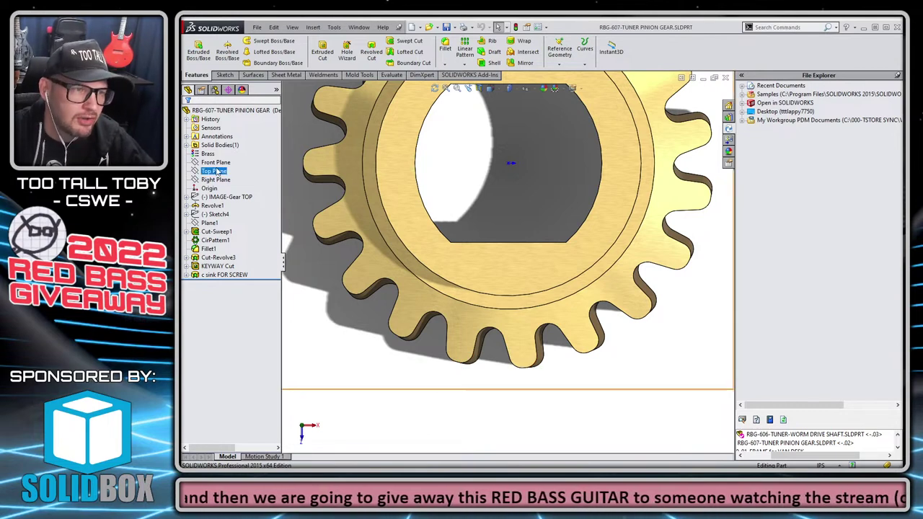
Start a new sketch on the pinion gear's Top Plane, with the whole gear in view.
{"action": "key", "text": "f"}
{"action": "left_click", "coordinate": [232, 201]}
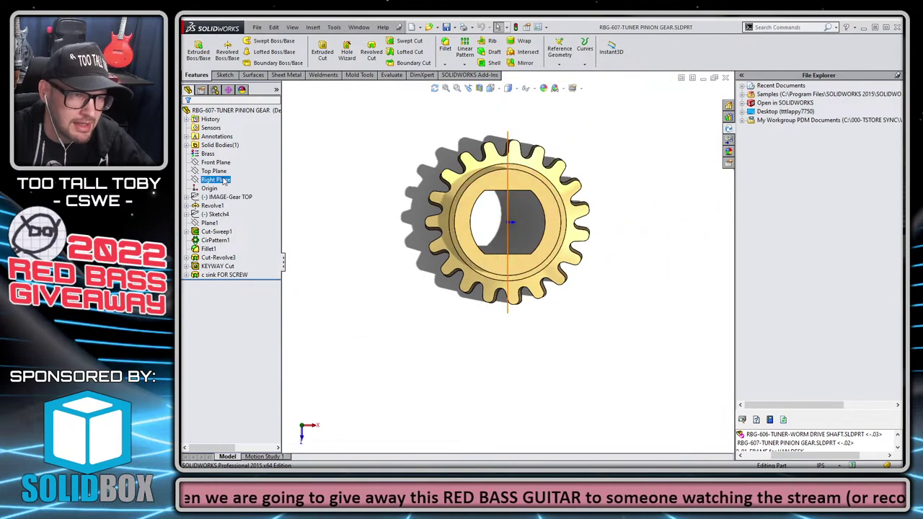
{"action": "left_click", "coordinate": [214, 171]}
{"action": "left_click", "coordinate": [231, 148]}
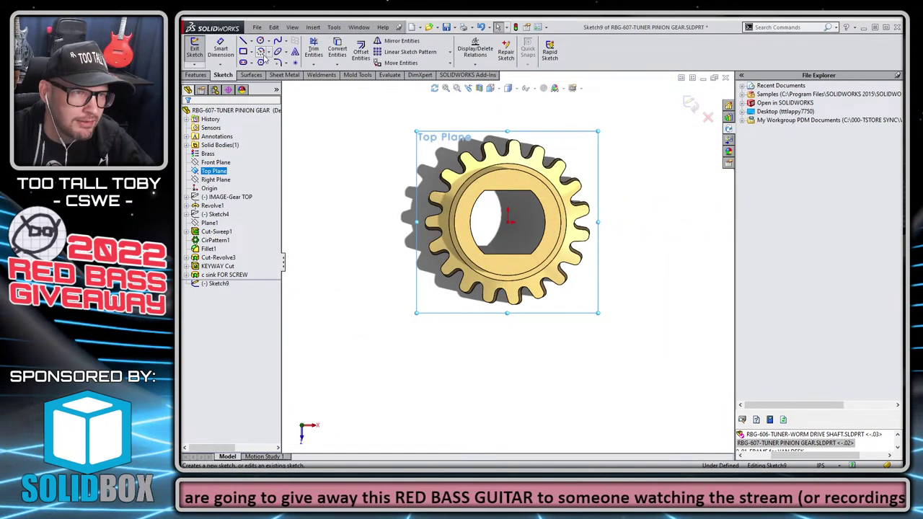
Draw a three-point arc joining the tip midpoints of two adjacent pinion gear teeth.
{"action": "type", "text": "s"}
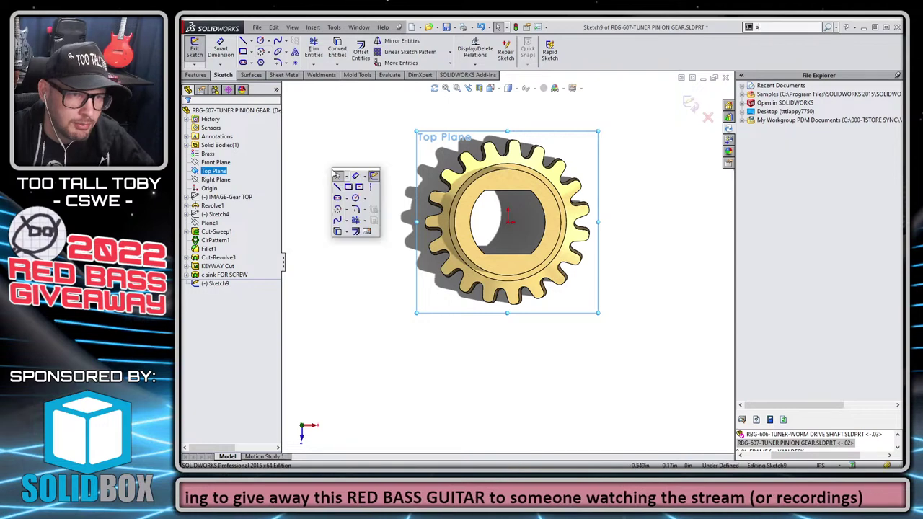
{"action": "type", "text": "a"}
{"action": "left_click", "coordinate": [349, 194]}
{"action": "key", "text": "s"}
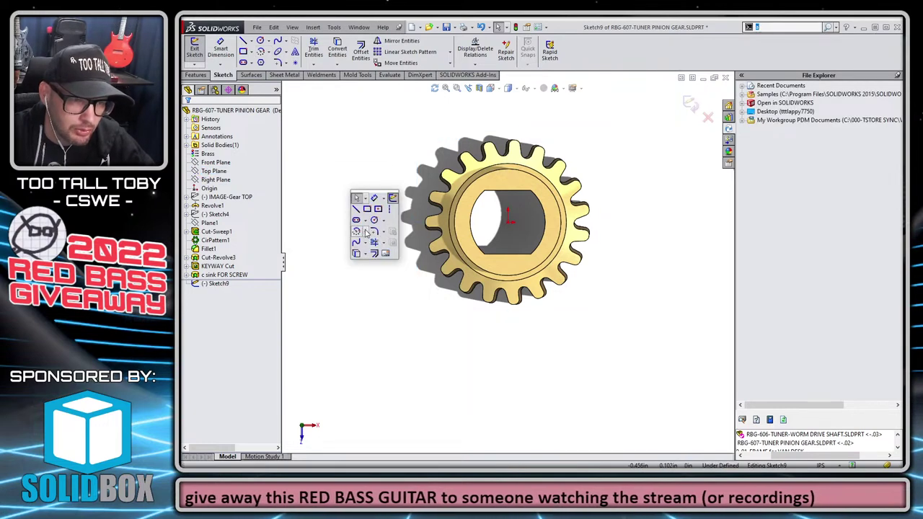
{"action": "left_click", "coordinate": [364, 232]}
{"action": "left_click", "coordinate": [373, 262]}
{"action": "scroll", "coordinate": [422, 260], "scroll_direction": "up", "scroll_amount": 5}
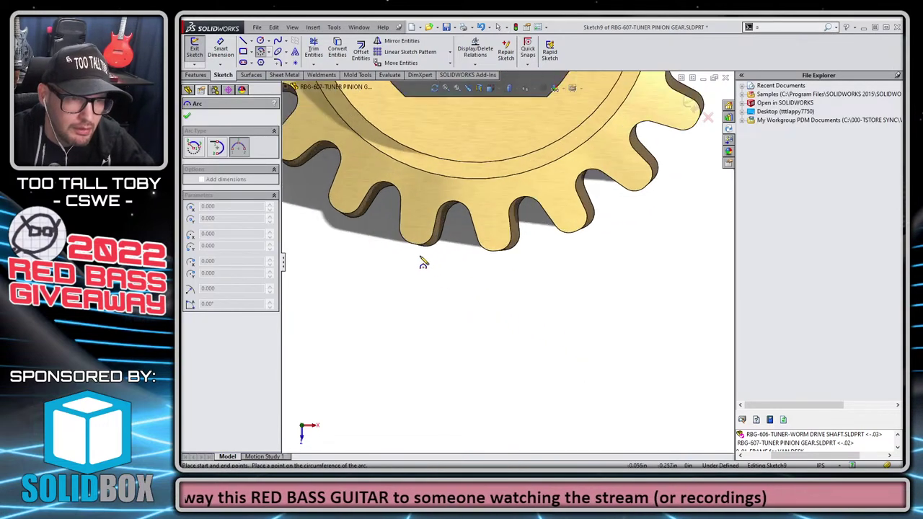
{"action": "scroll", "coordinate": [439, 261], "scroll_direction": "up", "scroll_amount": 4}
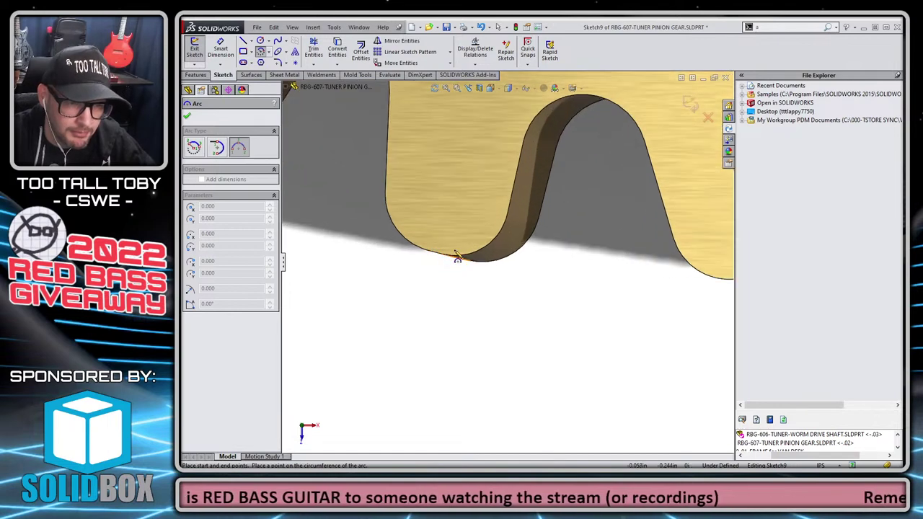
{"action": "left_click", "coordinate": [442, 265]}
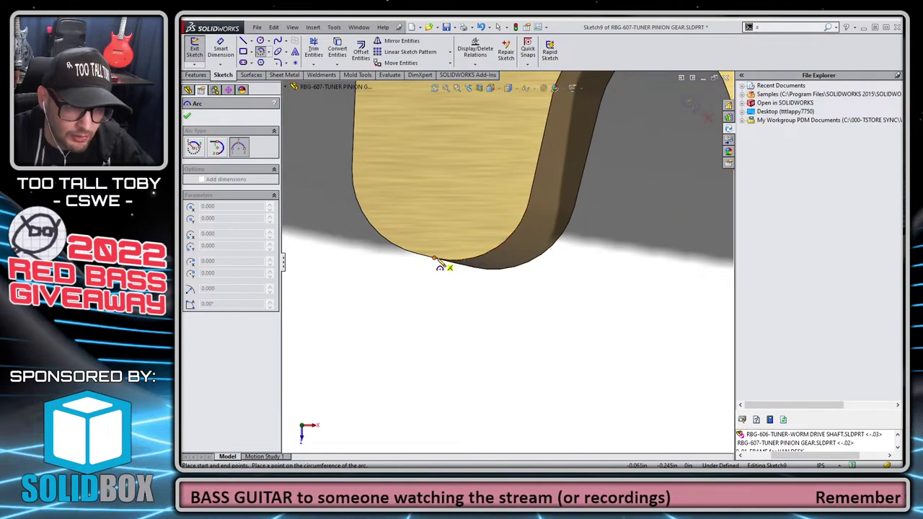
{"action": "scroll", "coordinate": [536, 303], "scroll_direction": "down", "scroll_amount": 3}
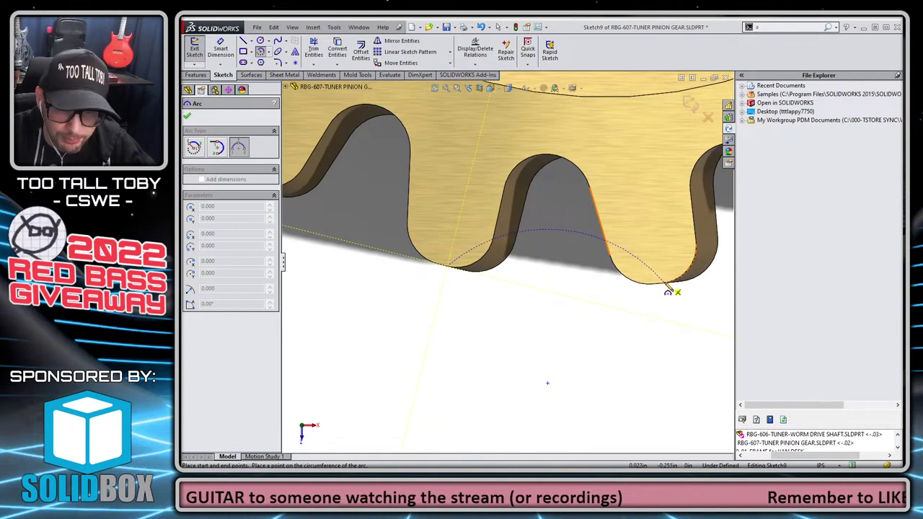
{"action": "left_click", "coordinate": [667, 290]}
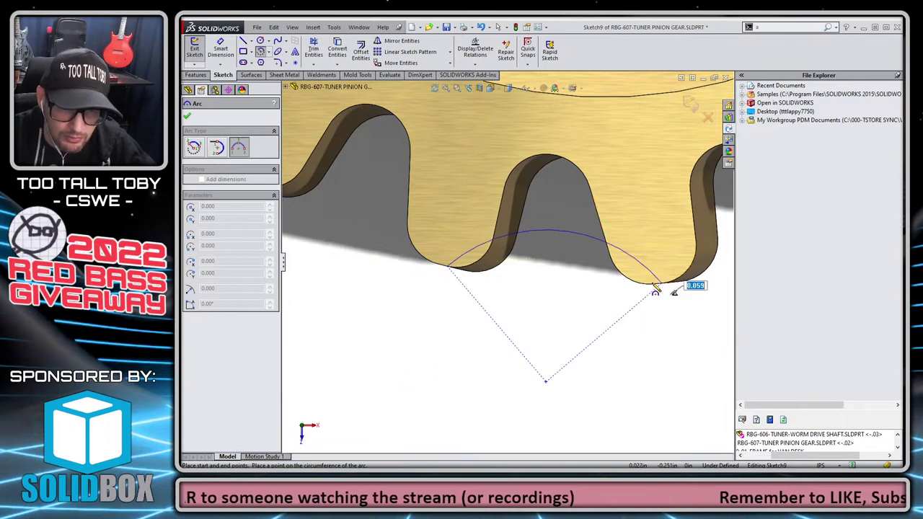
{"action": "left_click", "coordinate": [546, 284]}
Check the arc's endpoints on the tooth tips and pull the arc outward to a radius of about 0.25 in.
{"action": "key", "text": "Escape"}
{"action": "scroll", "coordinate": [646, 289], "scroll_direction": "up", "scroll_amount": 3}
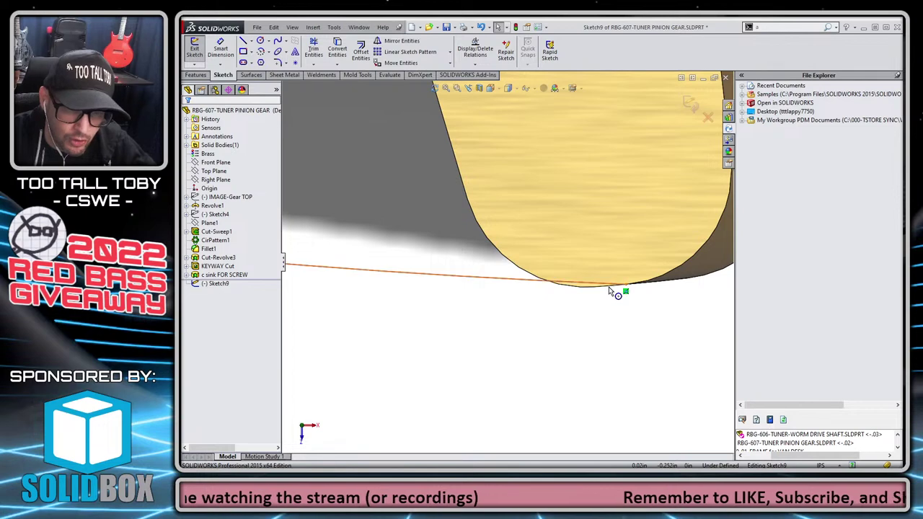
{"action": "scroll", "coordinate": [548, 296], "scroll_direction": "down", "scroll_amount": 3}
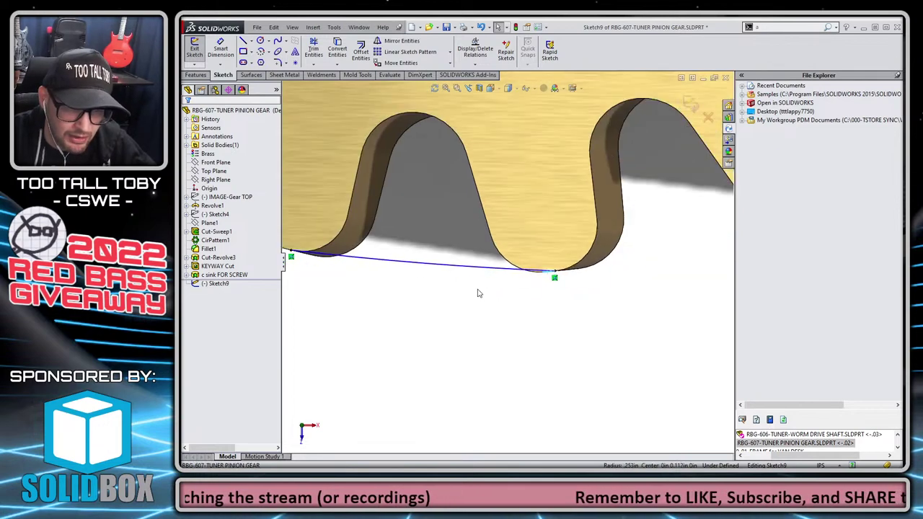
{"action": "left_click_drag", "start_coordinate": [469, 262], "coordinate": [465, 267]}
{"action": "left_click", "coordinate": [445, 309]}
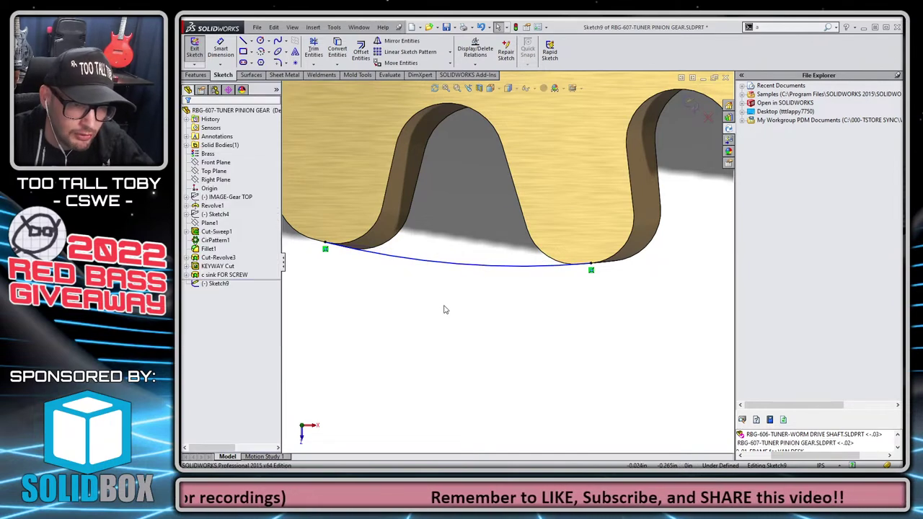
Measure the arc length between the two tooth tips with a Smart Dimension, copy the value and discard the dimension.
{"action": "scroll", "coordinate": [445, 308], "scroll_direction": "down", "scroll_amount": 4}
{"action": "scroll", "coordinate": [473, 246], "scroll_direction": "up", "scroll_amount": 3}
{"action": "key", "text": "s"}
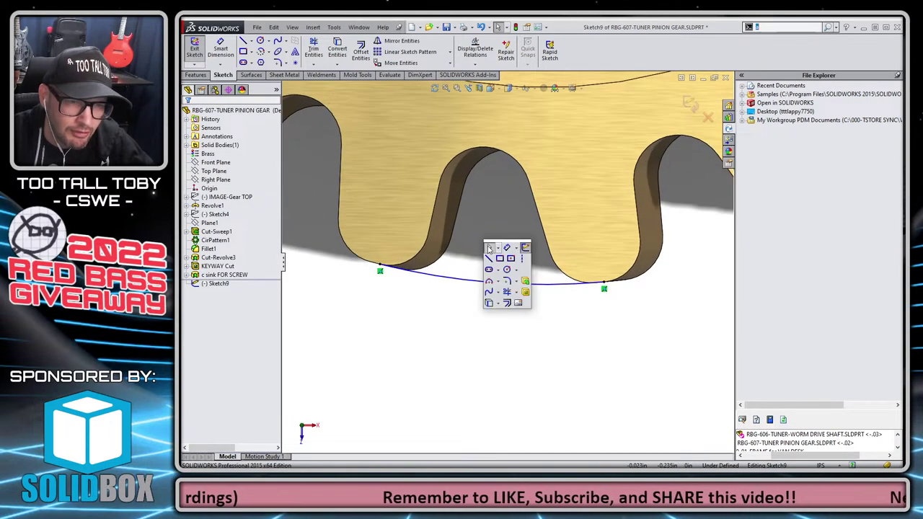
{"action": "left_click", "coordinate": [503, 249]}
{"action": "left_click", "coordinate": [464, 286]}
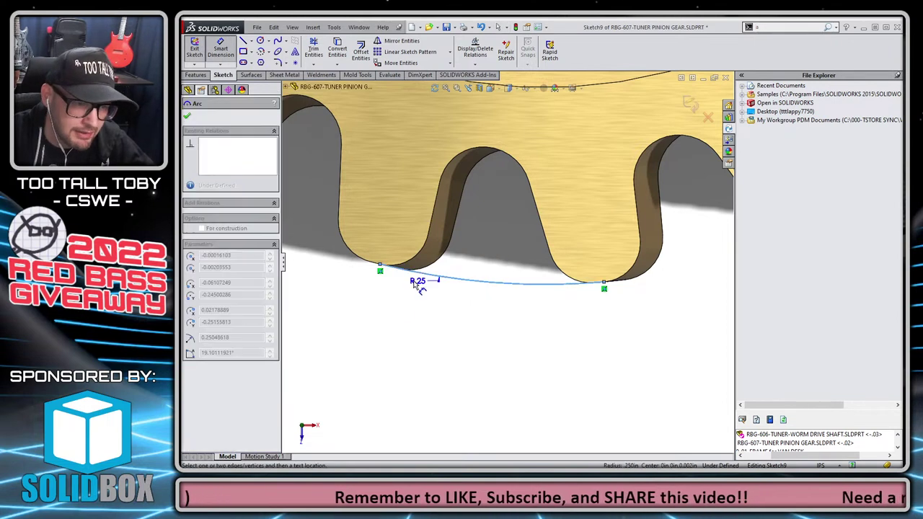
{"action": "left_click", "coordinate": [380, 268]}
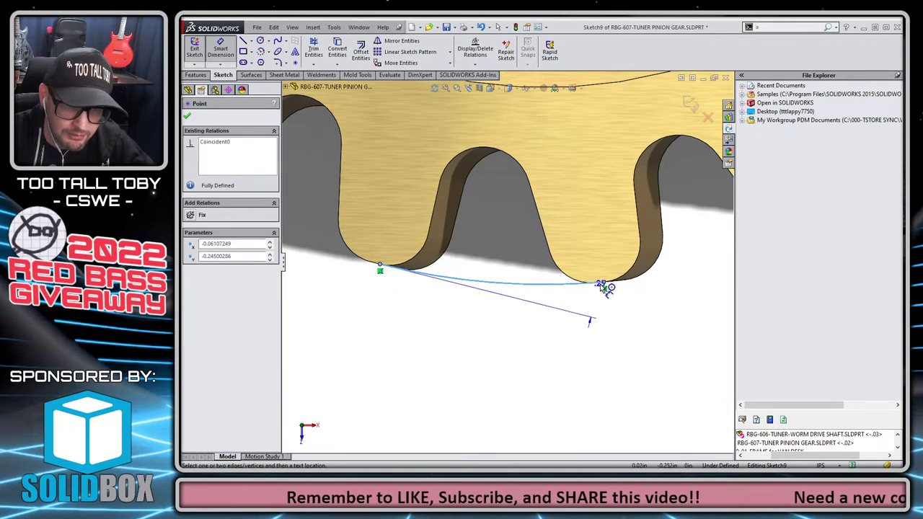
{"action": "left_click", "coordinate": [605, 283]}
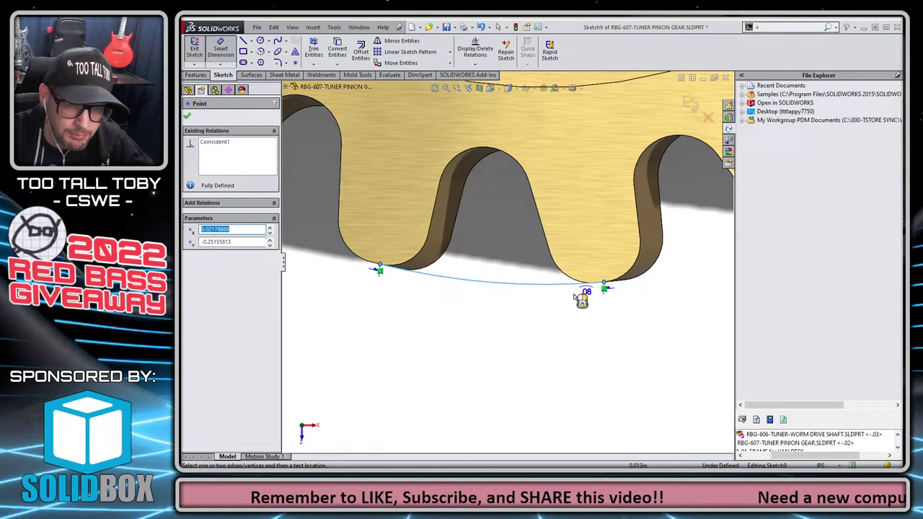
{"action": "left_click", "coordinate": [493, 313]}
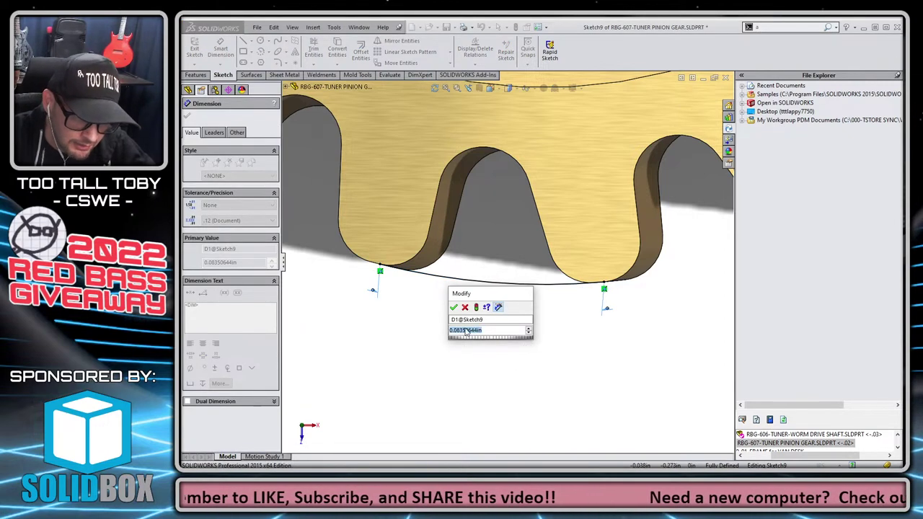
{"action": "key", "text": "ctrl+c"}
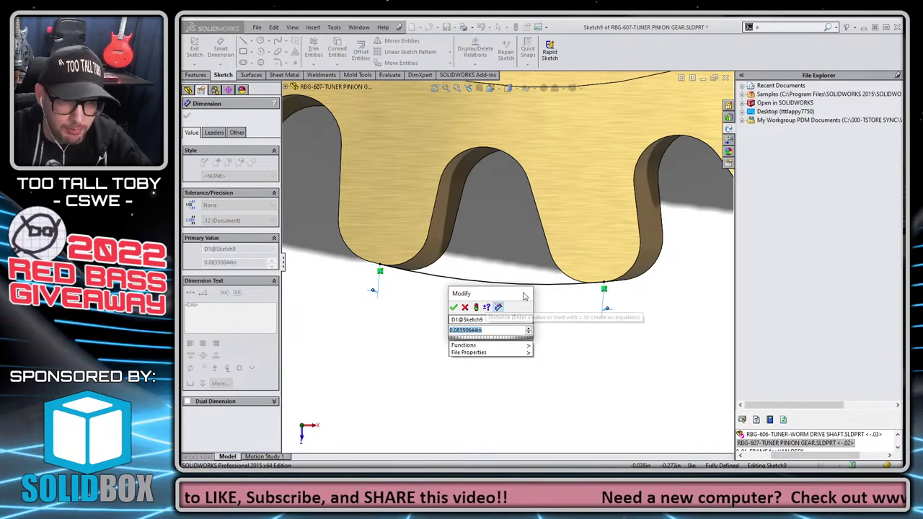
{"action": "left_click", "coordinate": [465, 307]}
Return to the tuner assembly and open the worm drive shaft part in its own window.
{"action": "key", "text": "ctrl+Tab"}
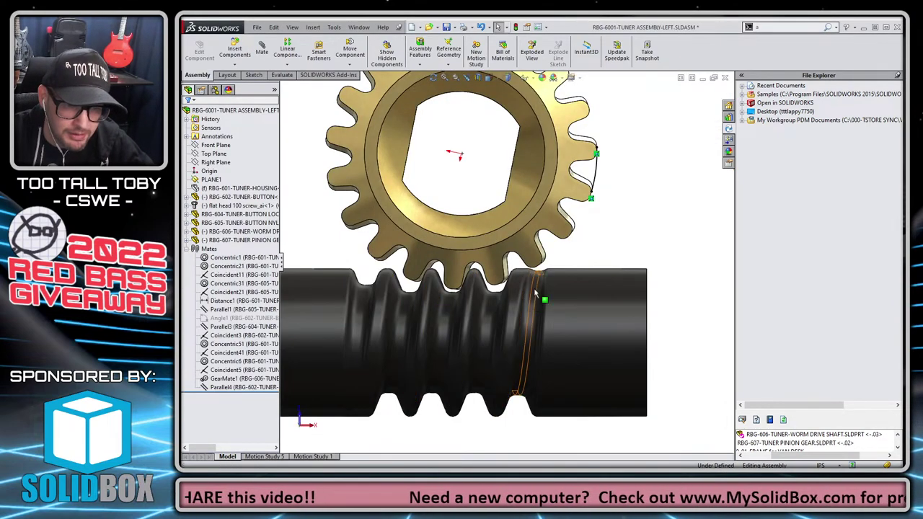
{"action": "left_click", "coordinate": [535, 292]}
{"action": "left_click", "coordinate": [547, 261]}
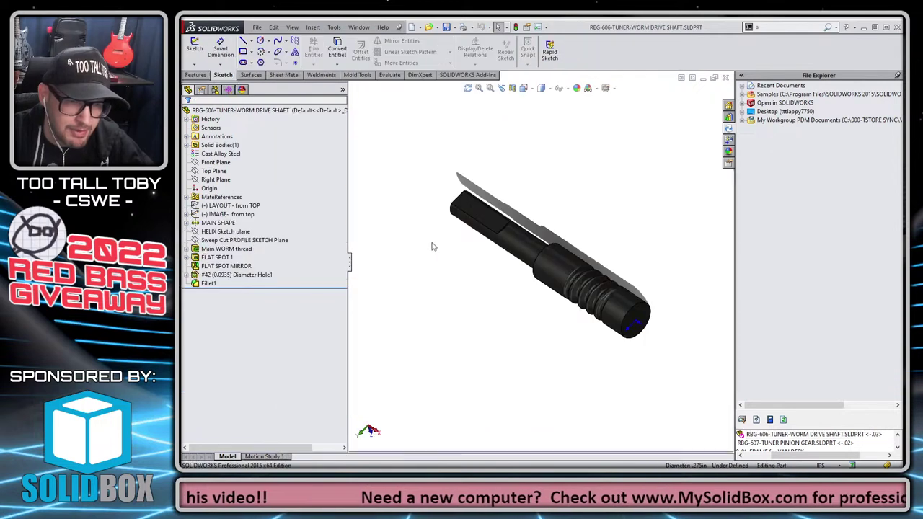
Open the definition of the Main WORM thread's Helix/Spiral1, view the shaft from the front and widen the pitch column to read its values.
{"action": "left_click", "coordinate": [187, 248]}
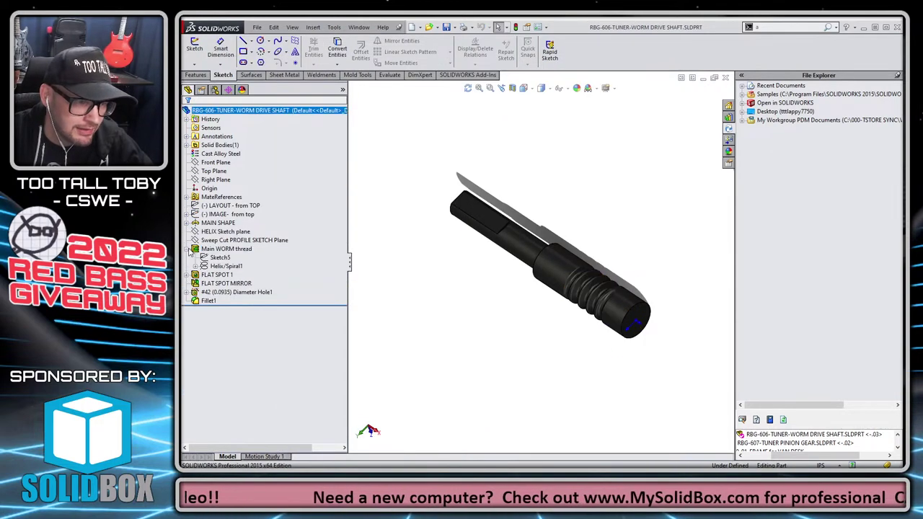
{"action": "right_click", "coordinate": [220, 266]}
{"action": "left_click", "coordinate": [220, 229]}
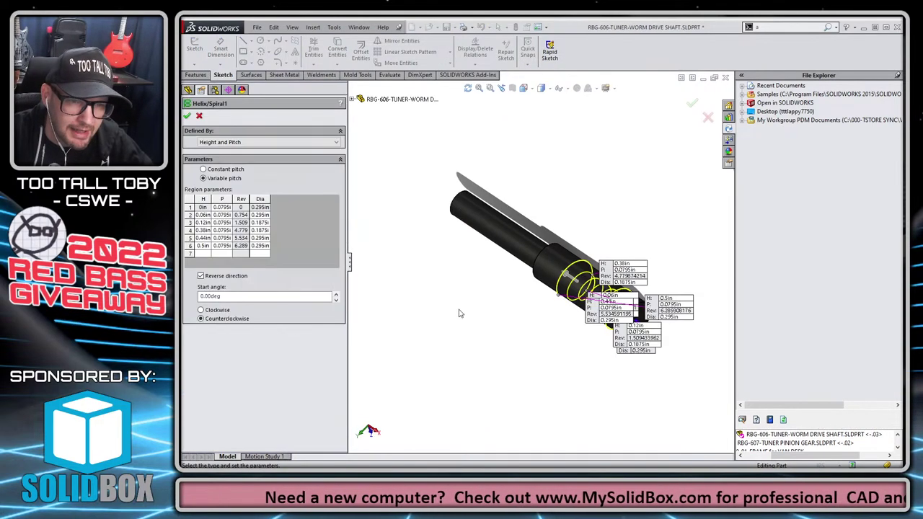
{"action": "key", "text": "ctrl+1"}
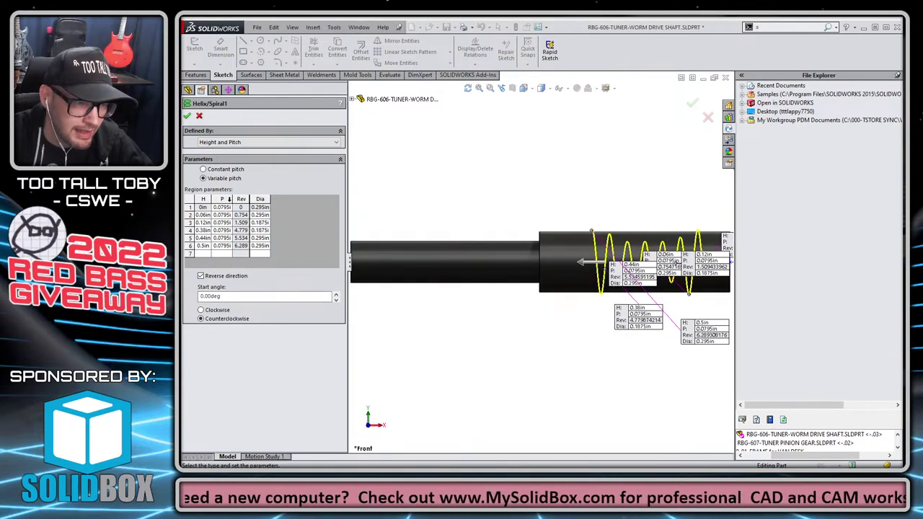
{"action": "left_click_drag", "start_coordinate": [232, 199], "coordinate": [242, 200]}
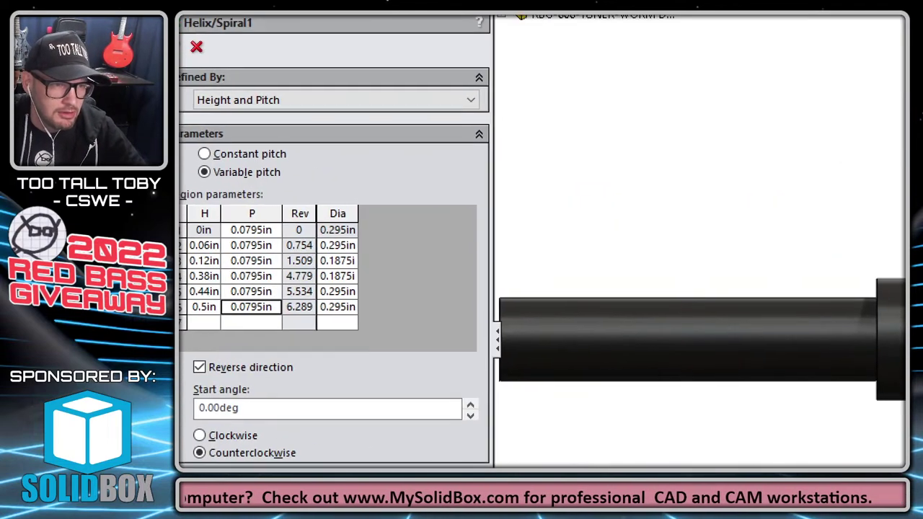
Mark the last helix pitch value in red, annotate it with 0.0835 and an arrow toward the pitch column, and clear the markup.
{"action": "left_click_drag", "start_coordinate": [231, 317], "coordinate": [258, 317]}
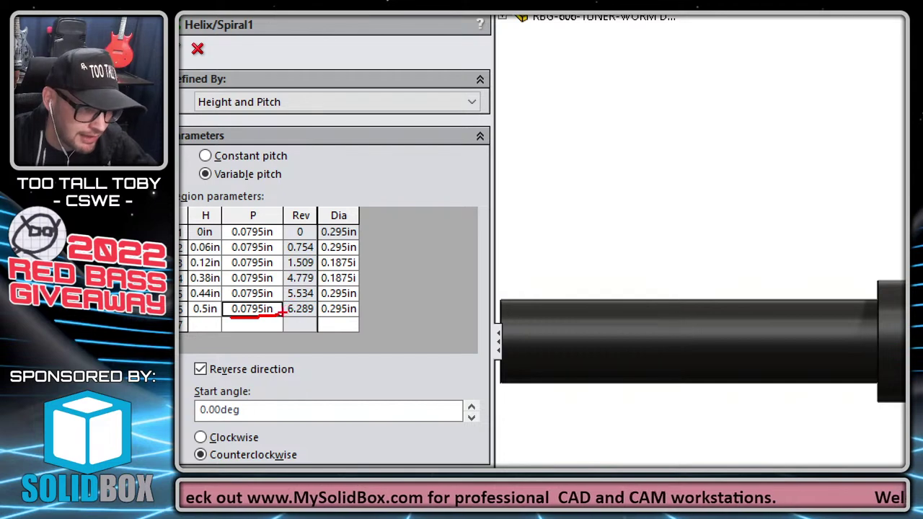
{"action": "left_click_drag", "start_coordinate": [228, 302], "coordinate": [233, 324]}
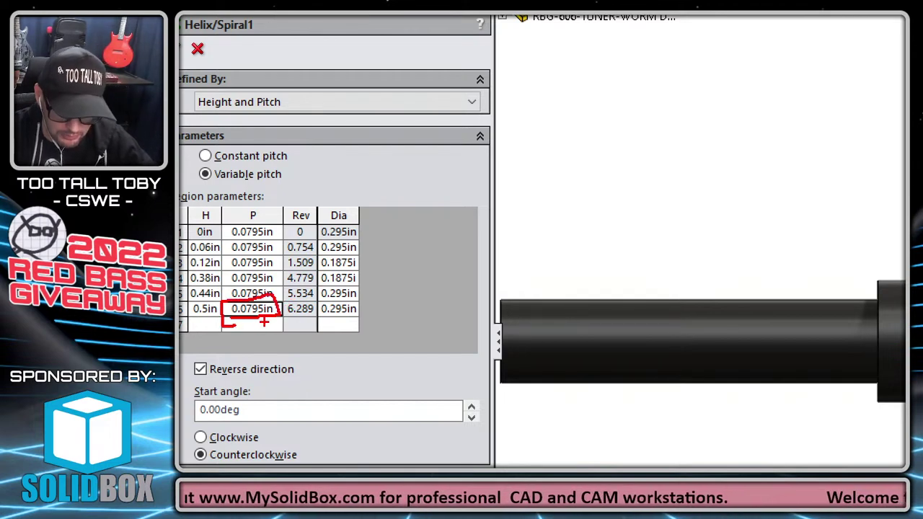
{"action": "type", "text": "t"}
{"action": "type", "text": "0.08"}
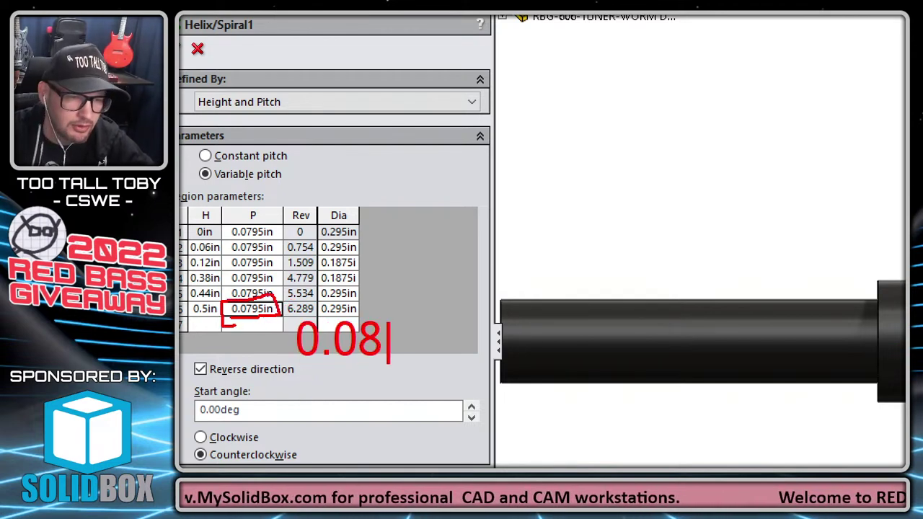
{"action": "type", "text": "35"}
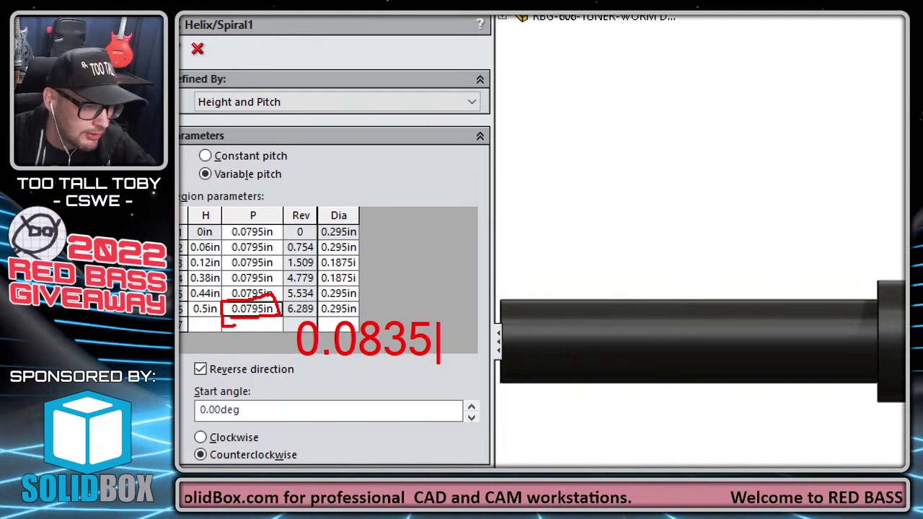
{"action": "key", "text": "Escape"}
{"action": "left_click_drag", "start_coordinate": [333, 310], "coordinate": [289, 279]}
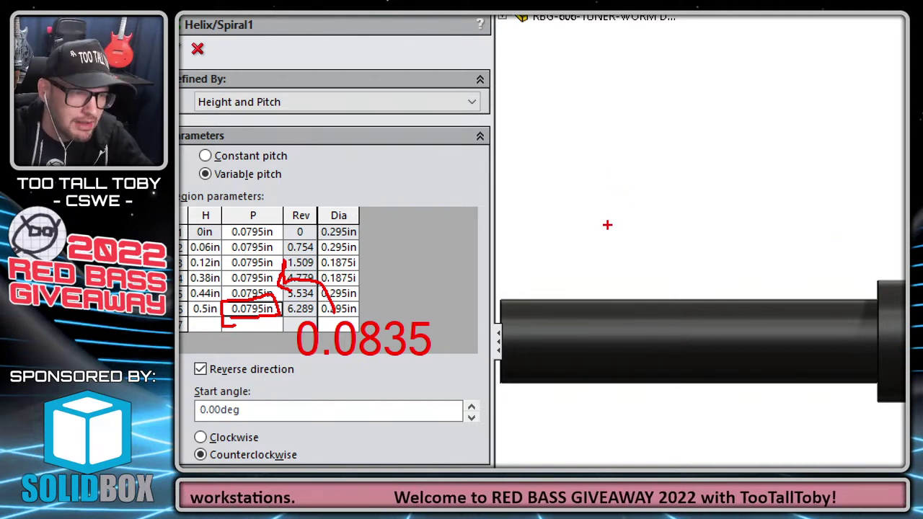
{"action": "key", "text": "Escape"}
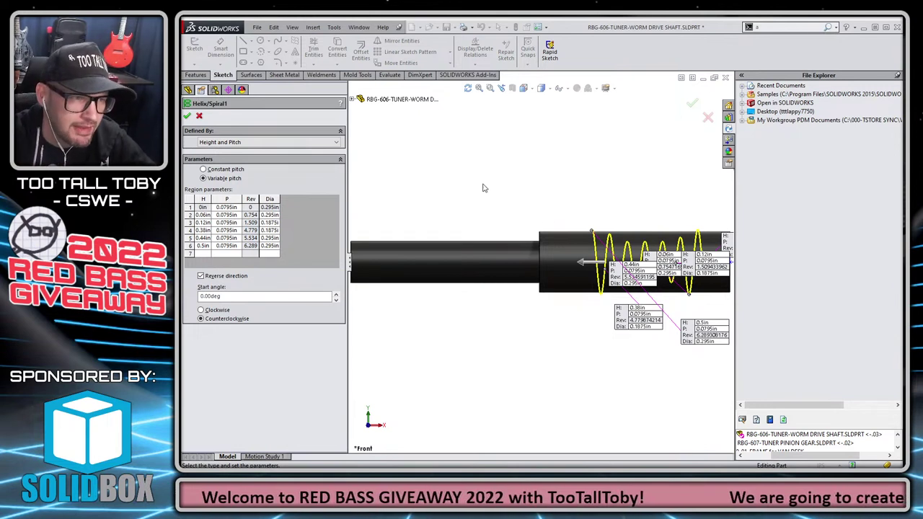
Accept the helix definition, and save and close the worm drive shaft part to return to the tuner assembly.
{"action": "left_click", "coordinate": [189, 116]}
{"action": "scroll", "coordinate": [552, 249], "scroll_direction": "up", "scroll_amount": 3}
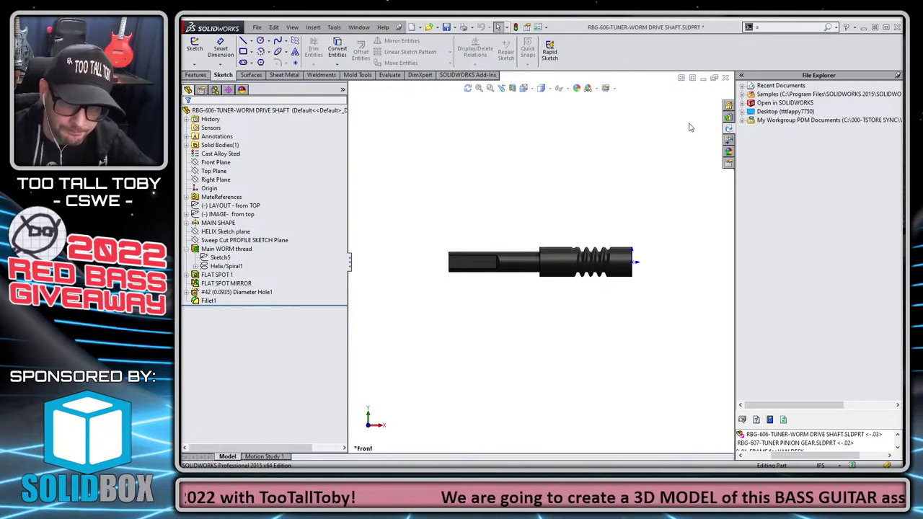
{"action": "key", "text": "ctrl+s"}
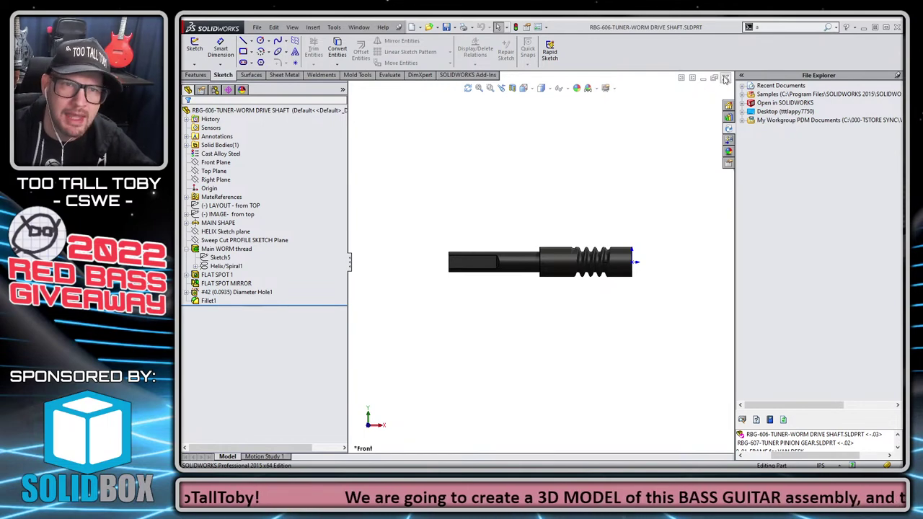
{"action": "left_click", "coordinate": [725, 78]}
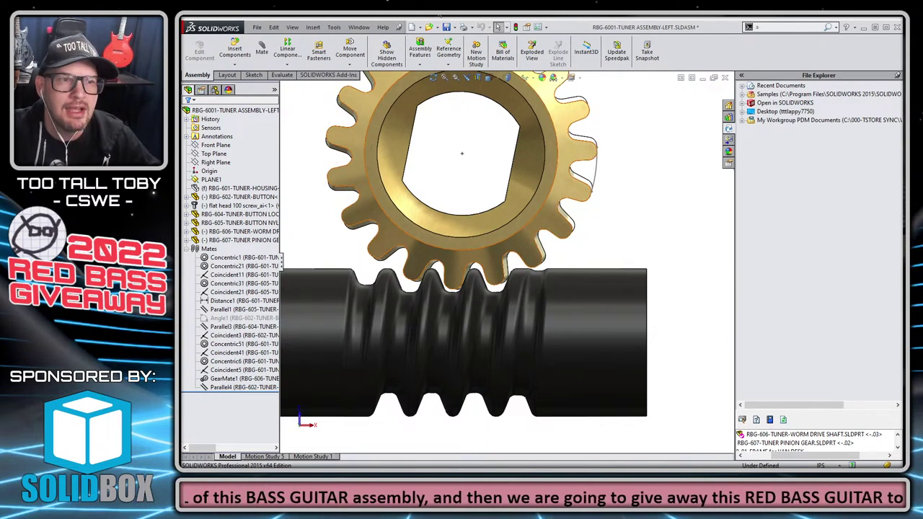
{"action": "scroll", "coordinate": [421, 290], "scroll_direction": "up", "scroll_amount": 2}
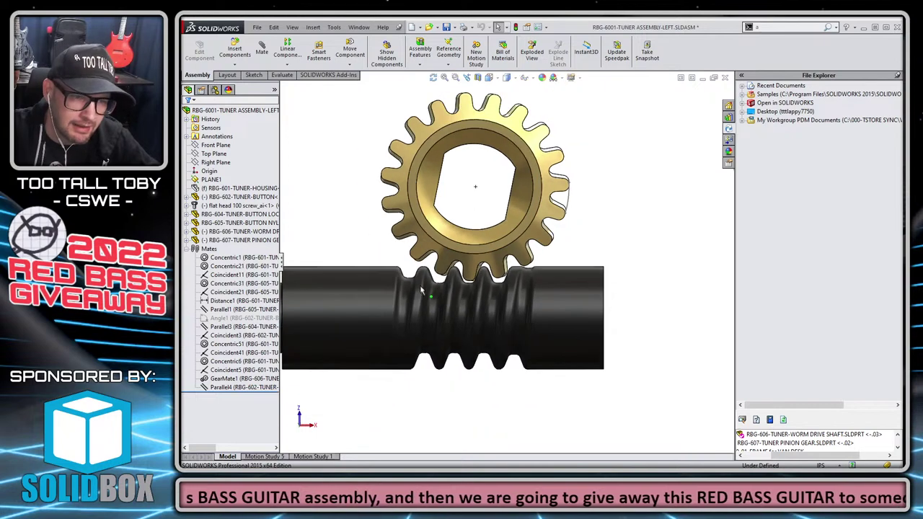
{"action": "scroll", "coordinate": [422, 288], "scroll_direction": "down", "scroll_amount": 1}
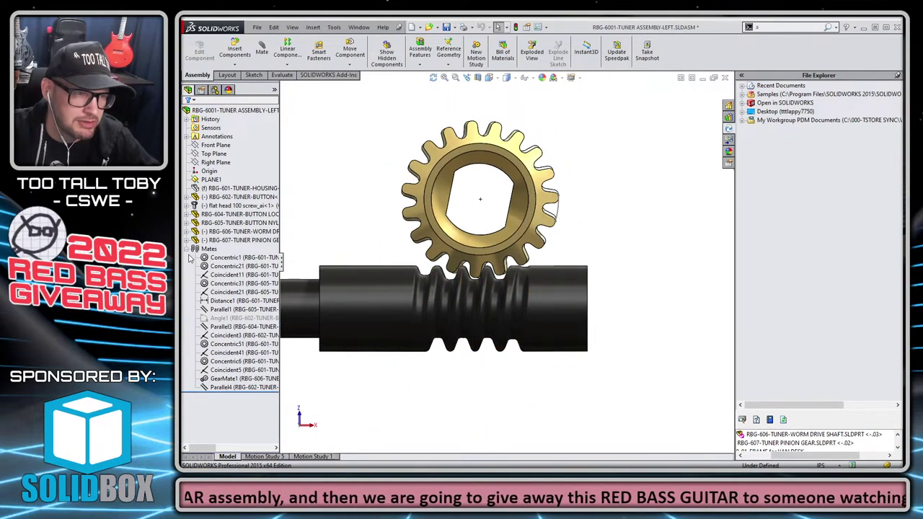
Collapse the assembly's mates list and turn the tuner button about the shaft axis to a freely chosen angle.
{"action": "left_click", "coordinate": [186, 249]}
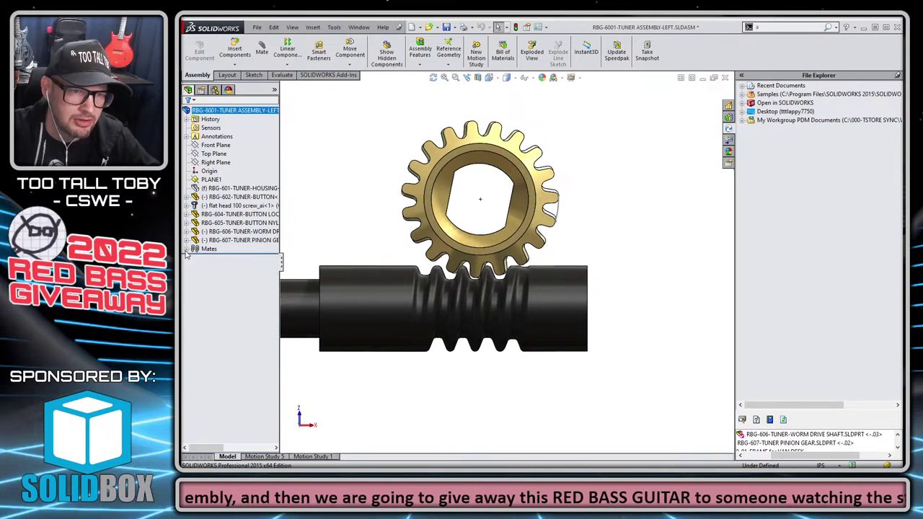
{"action": "scroll", "coordinate": [375, 177], "scroll_direction": "down", "scroll_amount": 3}
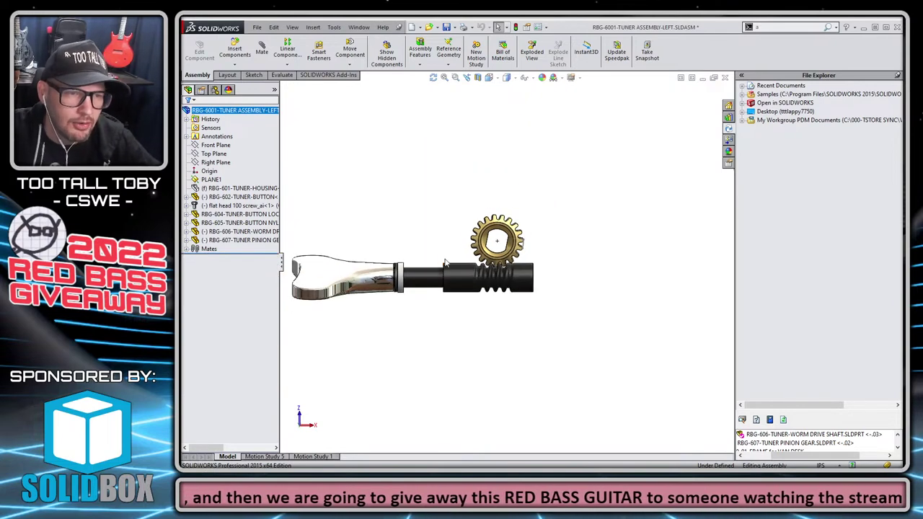
{"action": "left_click_drag", "start_coordinate": [382, 300], "coordinate": [340, 268]}
{"action": "middle_click_drag", "start_coordinate": [406, 291], "coordinate": [361, 393]}
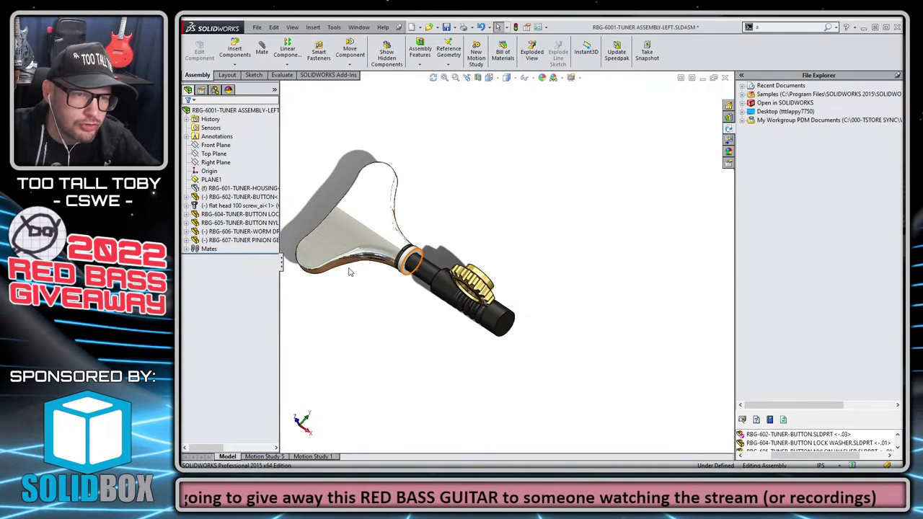
{"action": "left_click_drag", "start_coordinate": [340, 249], "coordinate": [361, 319]}
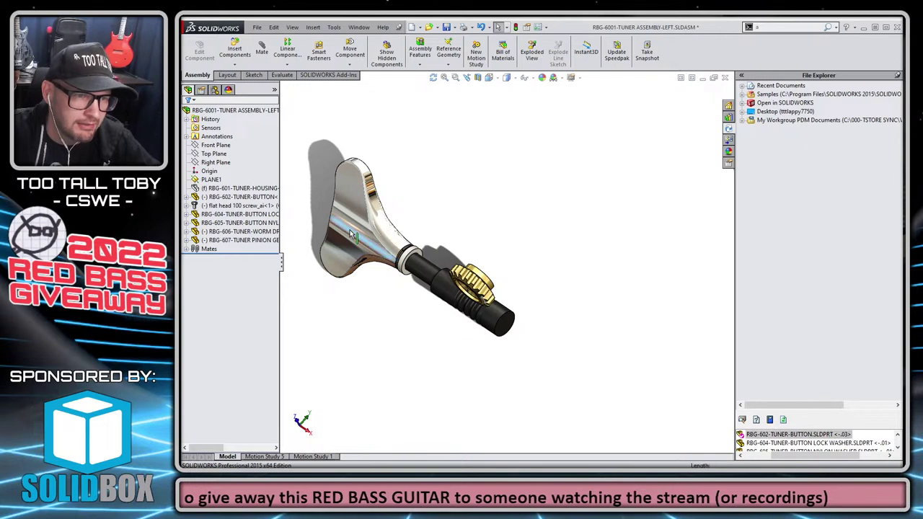
Set up a mate between the tuner button's Top Plane and the assembly's Top Plane.
{"action": "left_click", "coordinate": [216, 214]}
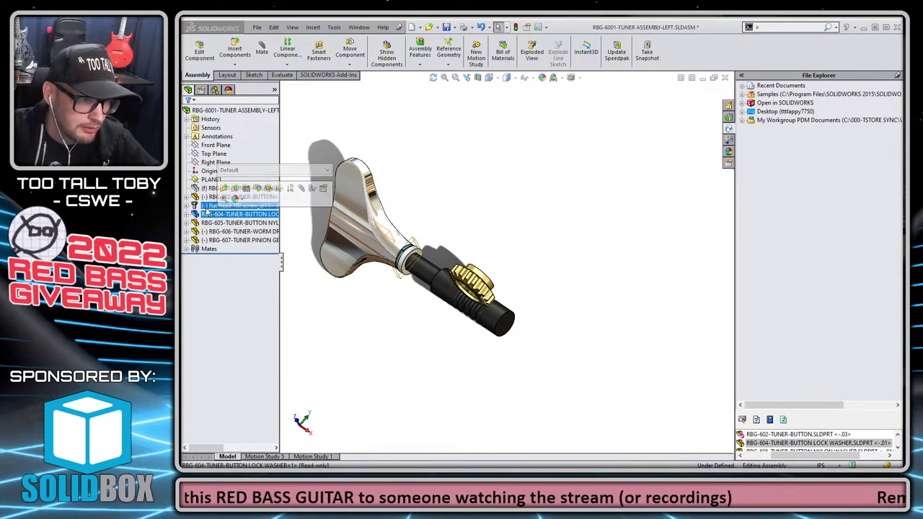
{"action": "left_click", "coordinate": [205, 197], "text": "ctrl"}
{"action": "left_click", "coordinate": [206, 197]}
{"action": "left_click", "coordinate": [187, 197]}
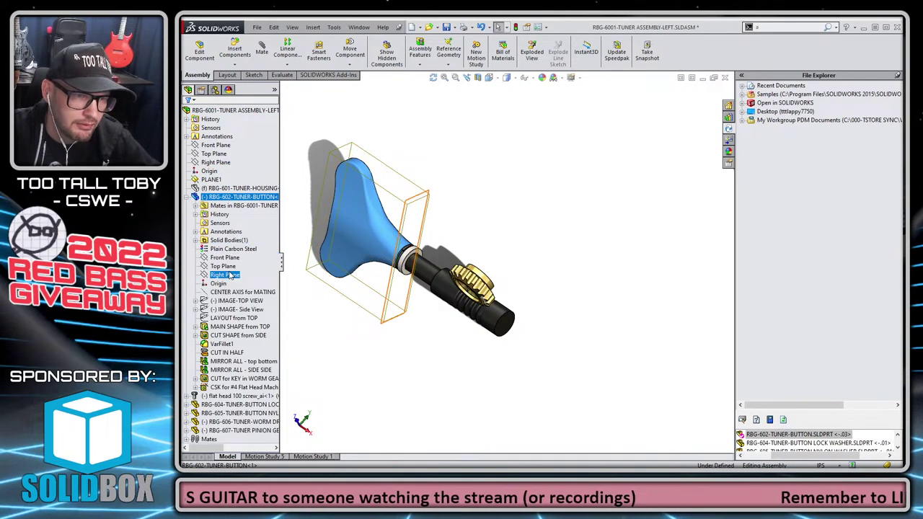
{"action": "left_click", "coordinate": [230, 275]}
{"action": "left_click", "coordinate": [222, 266]}
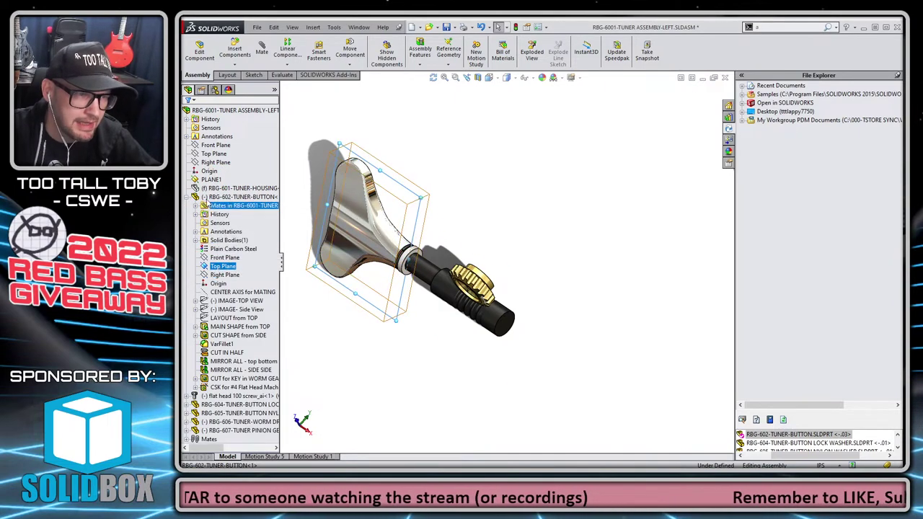
{"action": "left_click", "coordinate": [210, 155], "text": "ctrl"}
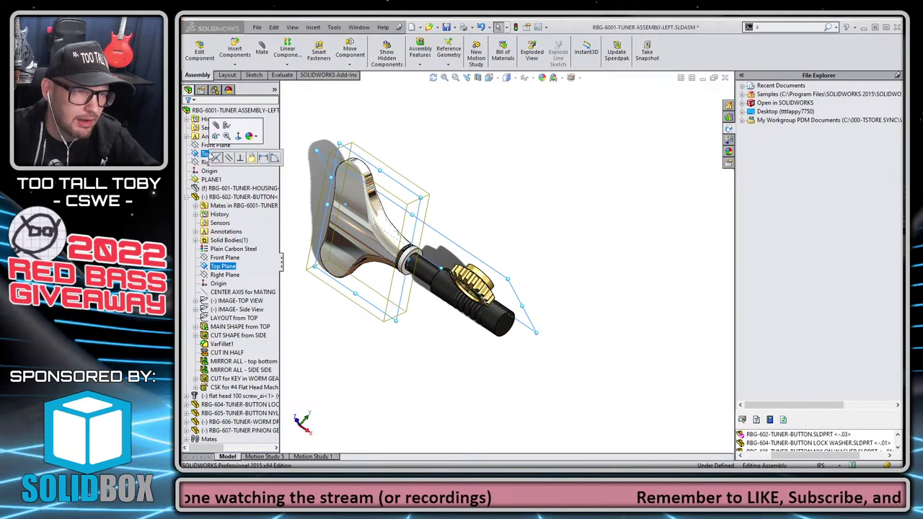
{"action": "left_click", "coordinate": [215, 125]}
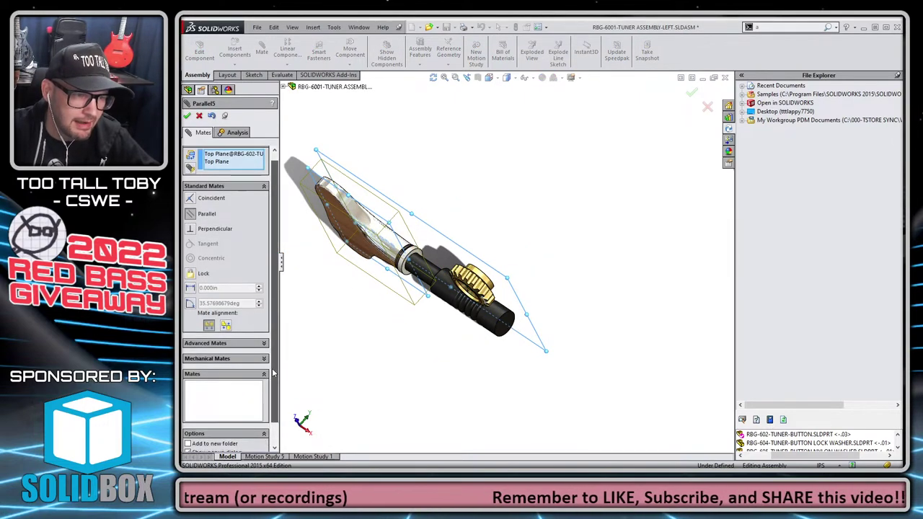
Set the parallel mate to be used for positioning only.
{"action": "scroll", "coordinate": [272, 428], "scroll_direction": "down", "scroll_amount": 2}
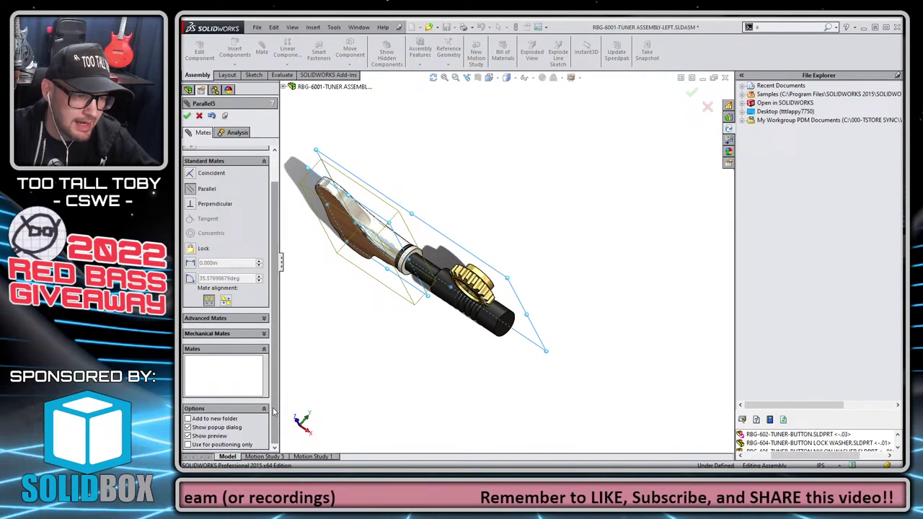
{"action": "left_click", "coordinate": [222, 445]}
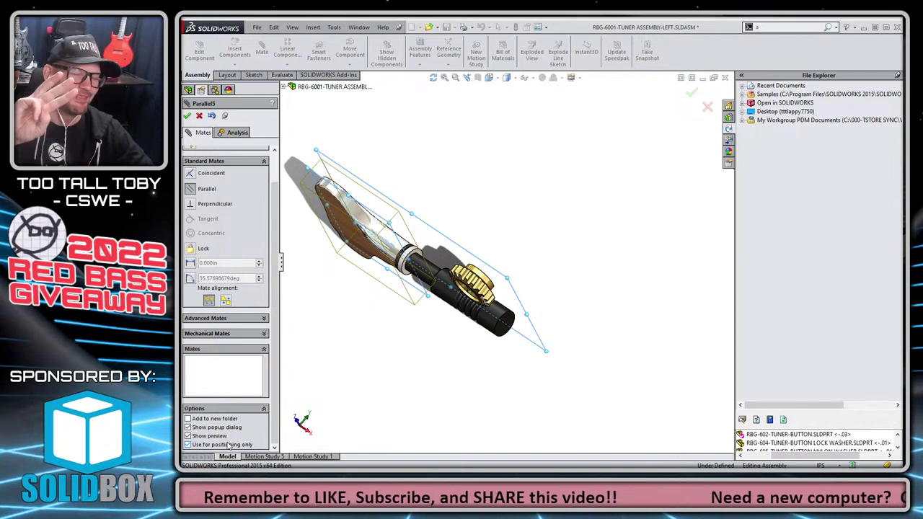
{"action": "left_click", "coordinate": [189, 444]}
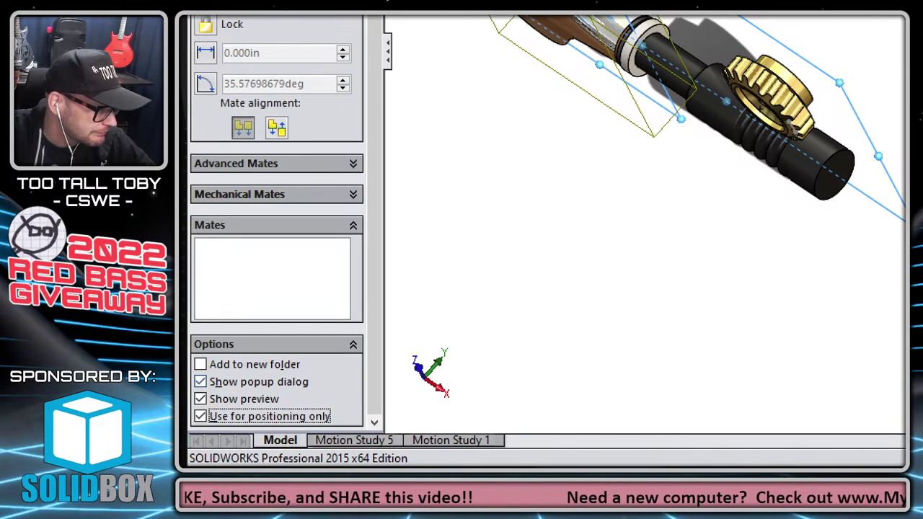
Mark the positioning-only option with a red arrow, sketch pairs of parallel red lines over the model view and clear the markup.
{"action": "left_click_drag", "start_coordinate": [333, 416], "coordinate": [467, 371]}
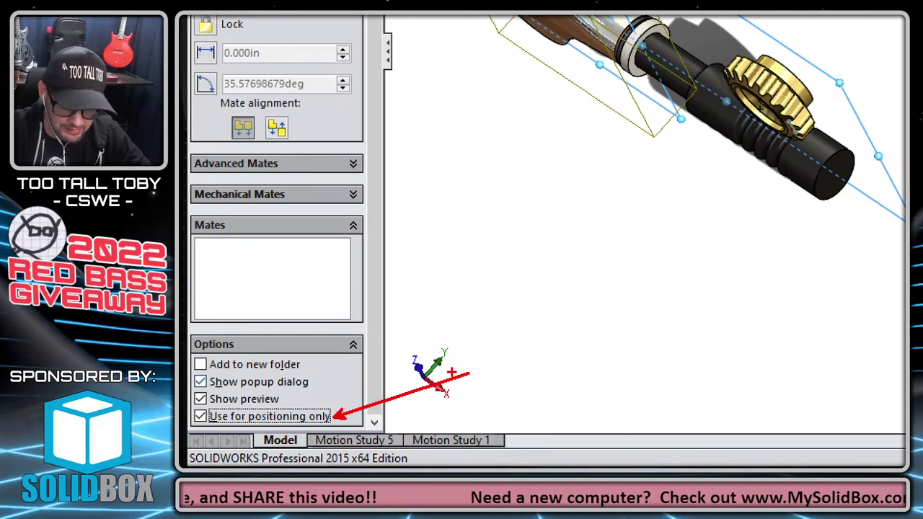
{"action": "left_click_drag", "start_coordinate": [535, 115], "coordinate": [734, 210]}
{"action": "left_click_drag", "start_coordinate": [505, 173], "coordinate": [704, 256]}
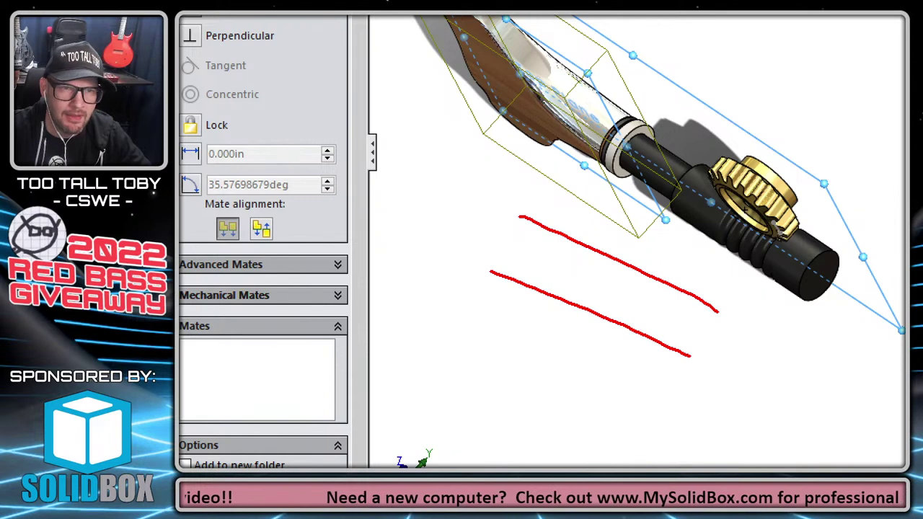
{"action": "left_click_drag", "start_coordinate": [555, 54], "coordinate": [633, 124]}
{"action": "left_click_drag", "start_coordinate": [598, 34], "coordinate": [723, 130]}
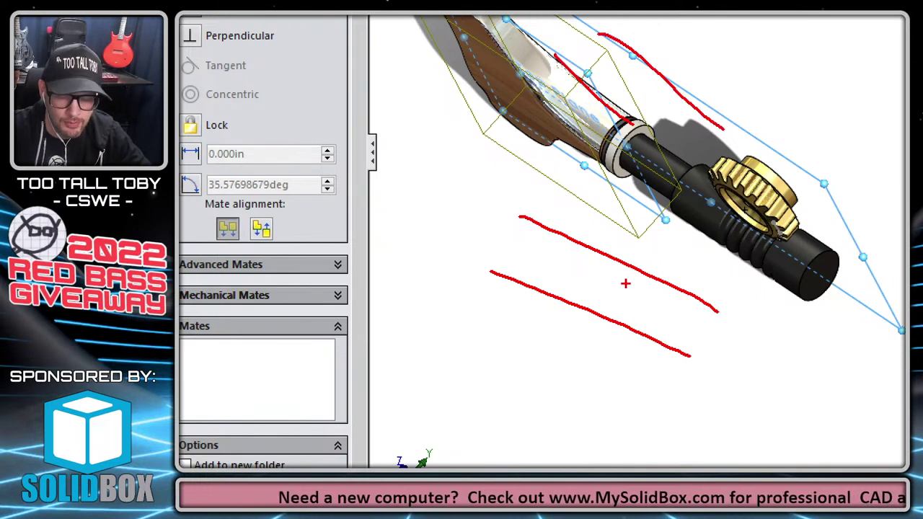
{"action": "key", "text": "Escape"}
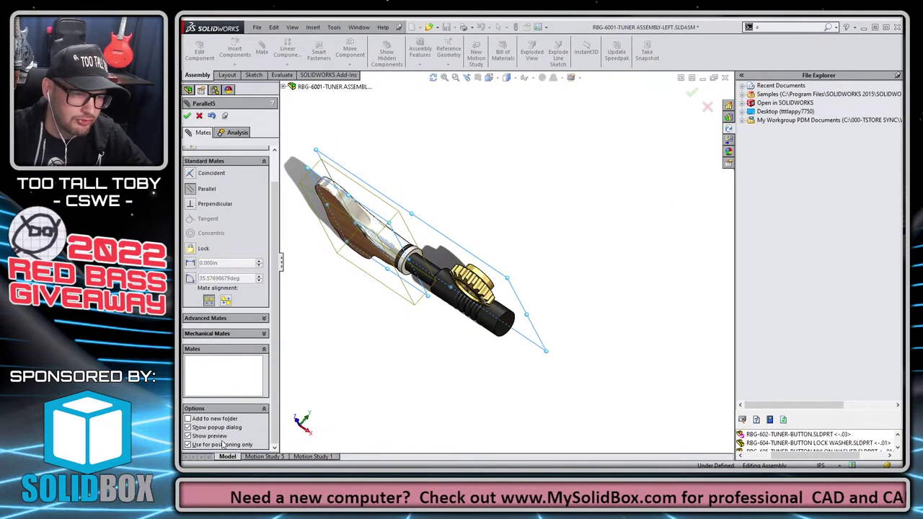
Accept the positioning-only parallel mate, close the mate definition and collapse the tuner button's feature list.
{"action": "left_click", "coordinate": [187, 116]}
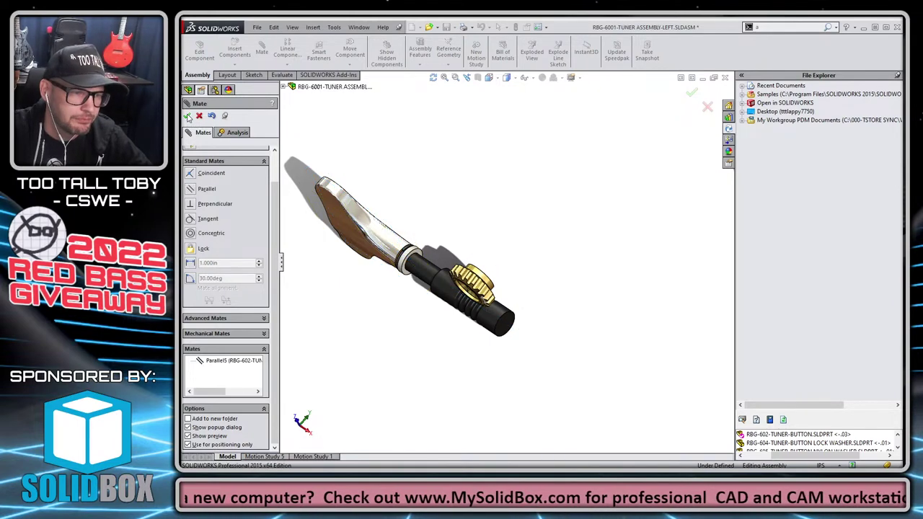
{"action": "left_click", "coordinate": [186, 116]}
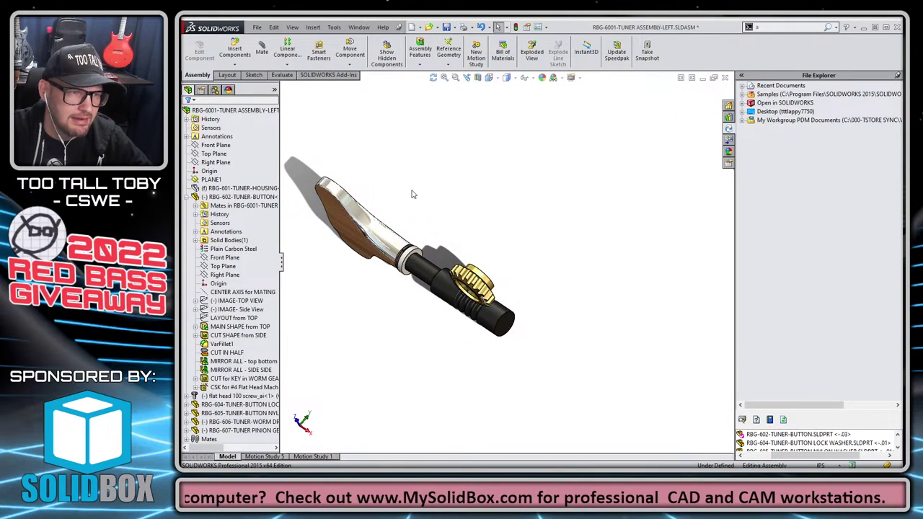
{"action": "left_click", "coordinate": [186, 197]}
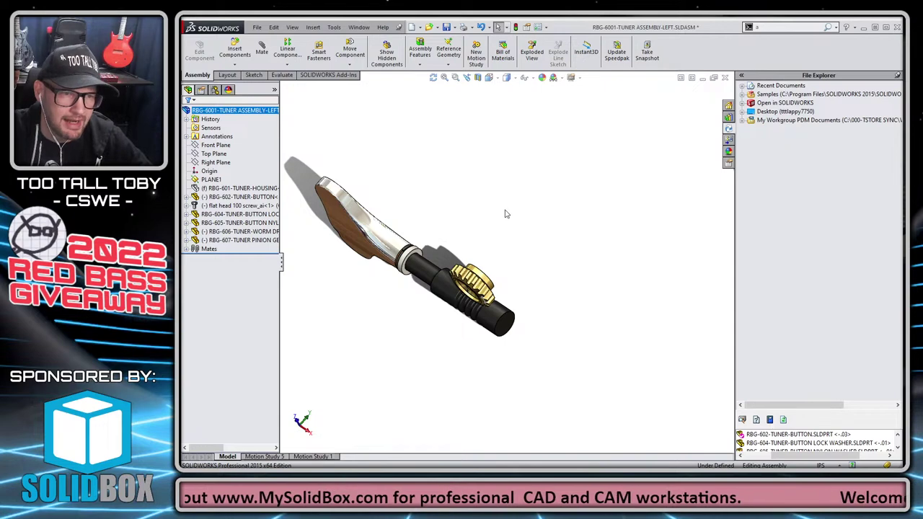
Select the lock washer next to the tuner button in the close-up and list its mates to pick Parallel3.
{"action": "key", "text": "ctrl+1"}
{"action": "key", "text": "ctrl+6"}
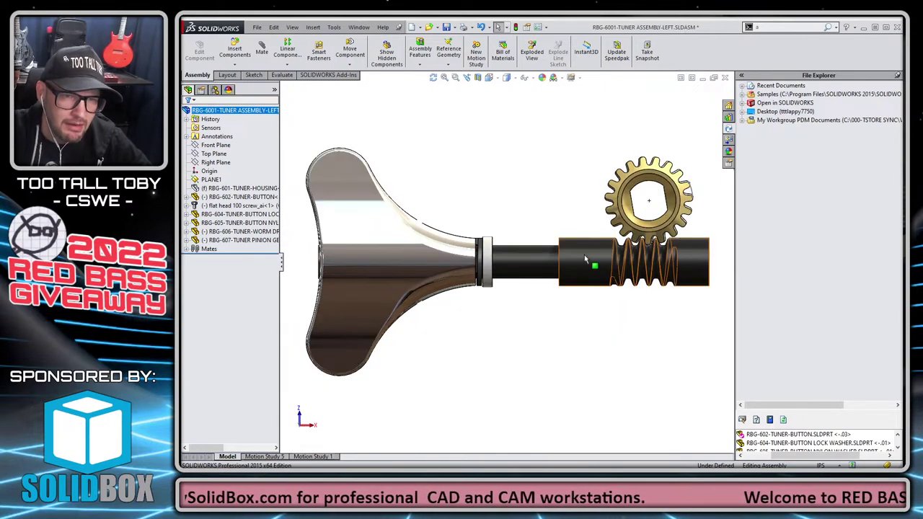
{"action": "key", "text": "f"}
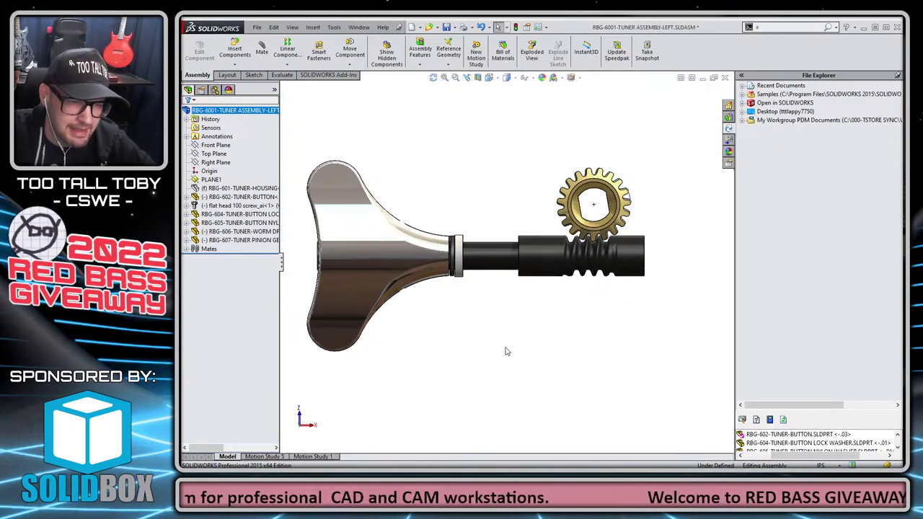
{"action": "middle_click_drag", "start_coordinate": [545, 340], "coordinate": [519, 394]}
{"action": "scroll", "coordinate": [435, 218], "scroll_direction": "down", "scroll_amount": 5}
{"action": "middle_click_drag", "start_coordinate": [465, 256], "coordinate": [506, 271]}
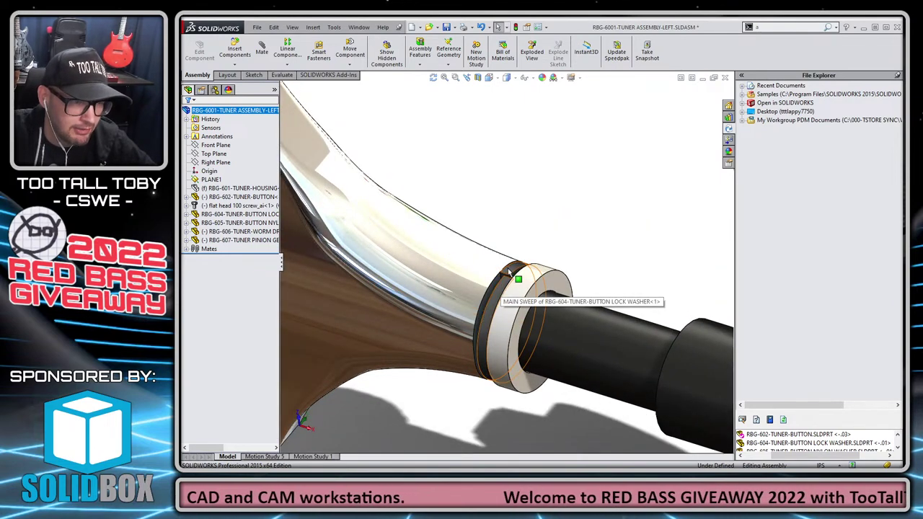
{"action": "left_click", "coordinate": [509, 273]}
{"action": "left_click", "coordinate": [186, 214]}
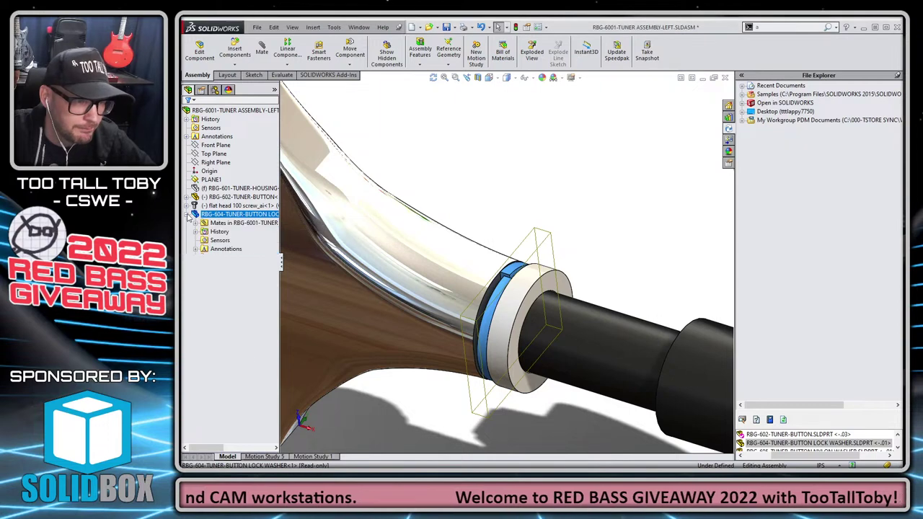
{"action": "left_click", "coordinate": [195, 223]}
{"action": "left_click", "coordinate": [252, 249]}
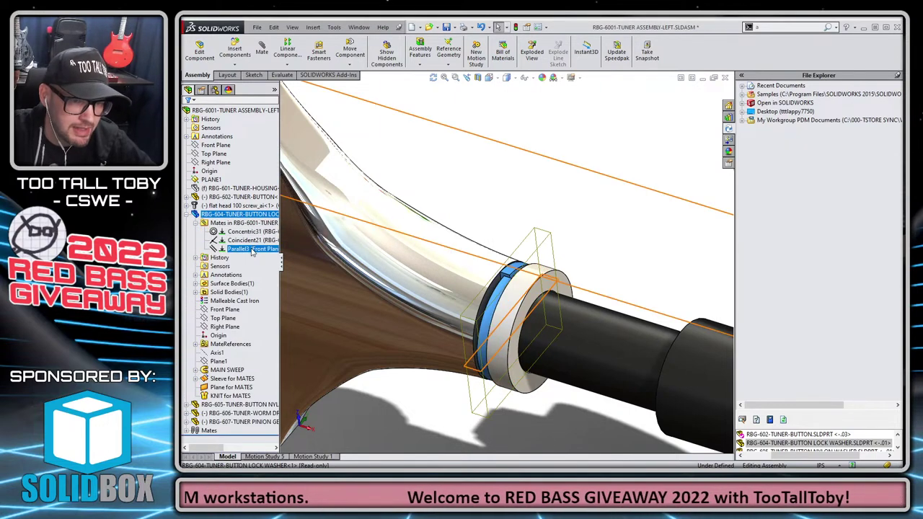
Edit Parallel3 to align the lock washer's Front Plane with the tuner button's Front Plane instead of the assembly's Front Plane.
{"action": "scroll", "coordinate": [598, 306], "scroll_direction": "up", "scroll_amount": 5}
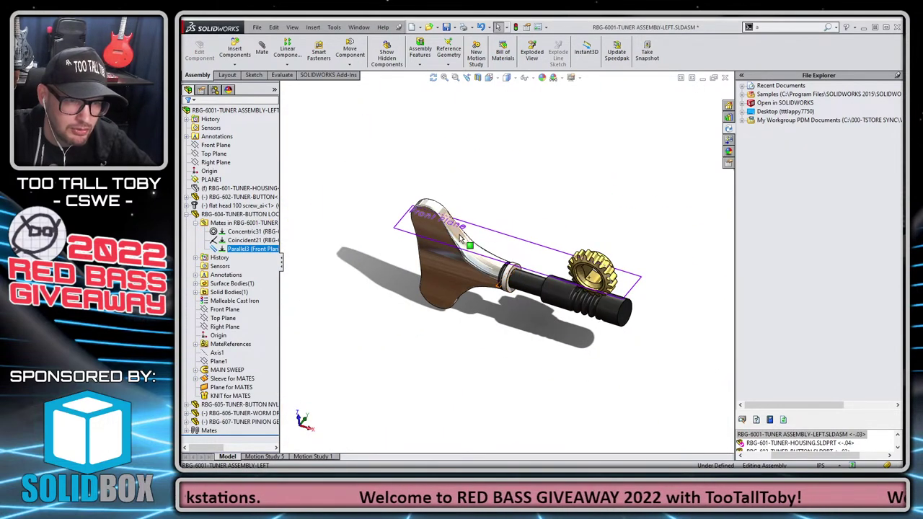
{"action": "right_click", "coordinate": [253, 254]}
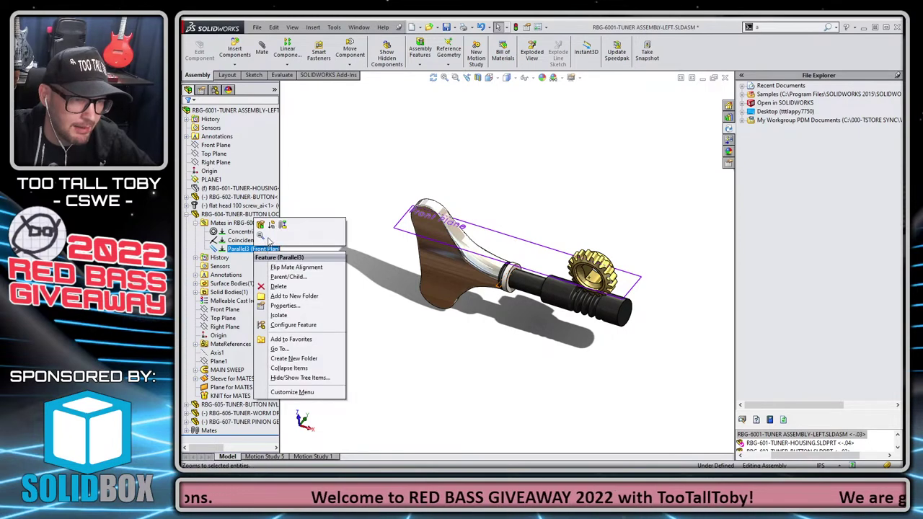
{"action": "left_click", "coordinate": [262, 229]}
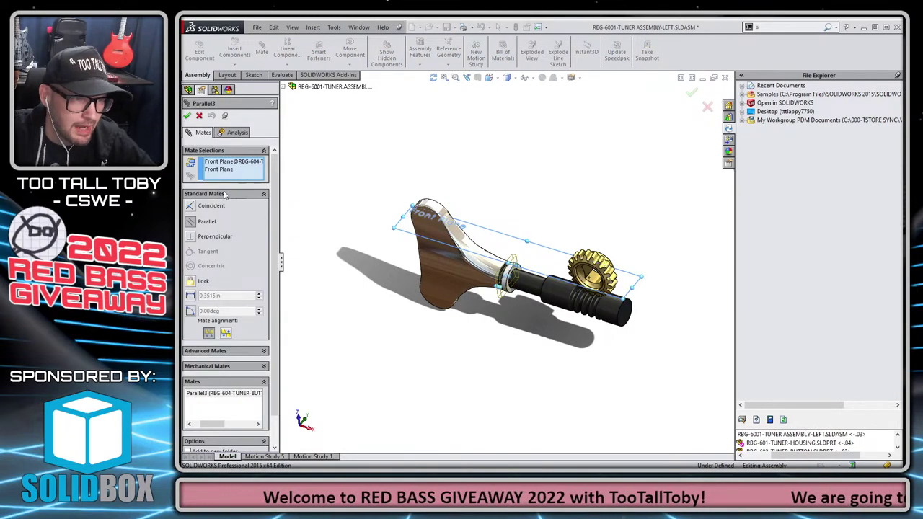
{"action": "left_click", "coordinate": [218, 169]}
{"action": "key", "text": "Delete"}
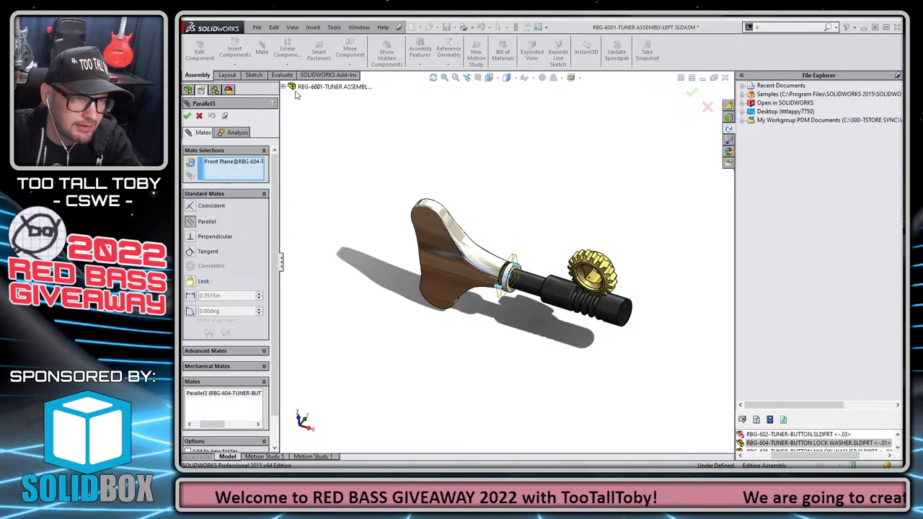
{"action": "left_click", "coordinate": [287, 87]}
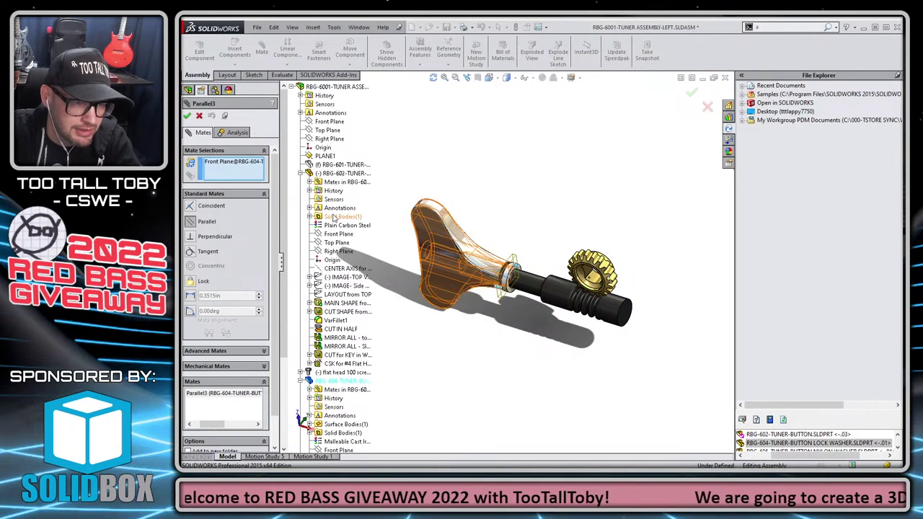
{"action": "left_click", "coordinate": [326, 236]}
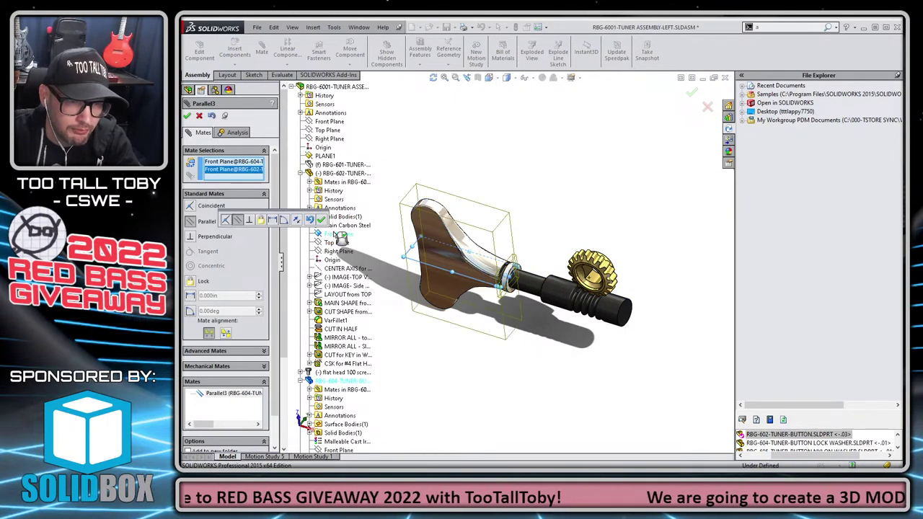
{"action": "left_click", "coordinate": [321, 220]}
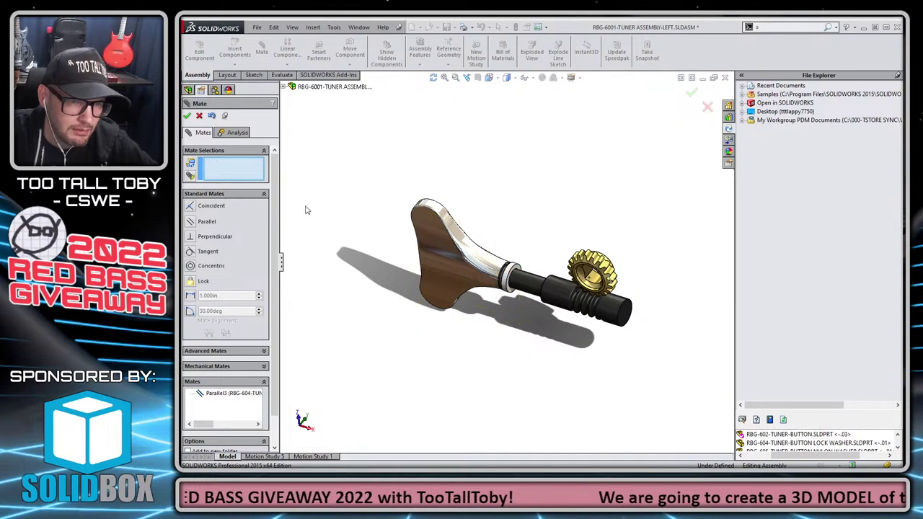
{"action": "left_click", "coordinate": [187, 115]}
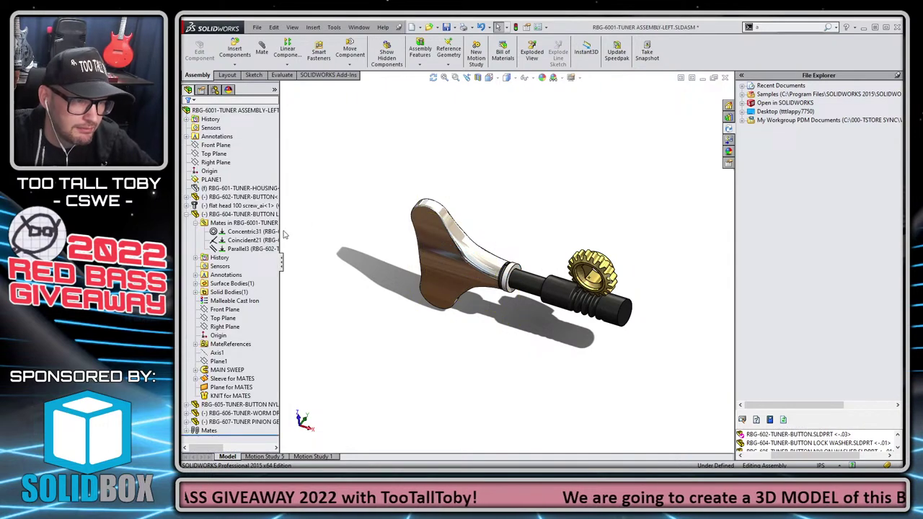
Collapse the lock washer's feature list, clear the selection and look closely at the washers between button and shaft.
{"action": "left_click", "coordinate": [231, 215]}
{"action": "left_click", "coordinate": [186, 214]}
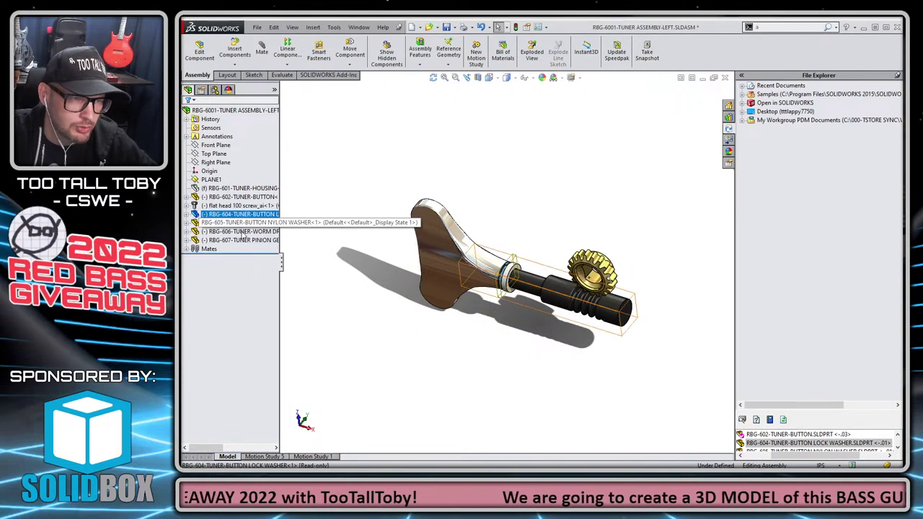
{"action": "left_click", "coordinate": [320, 181]}
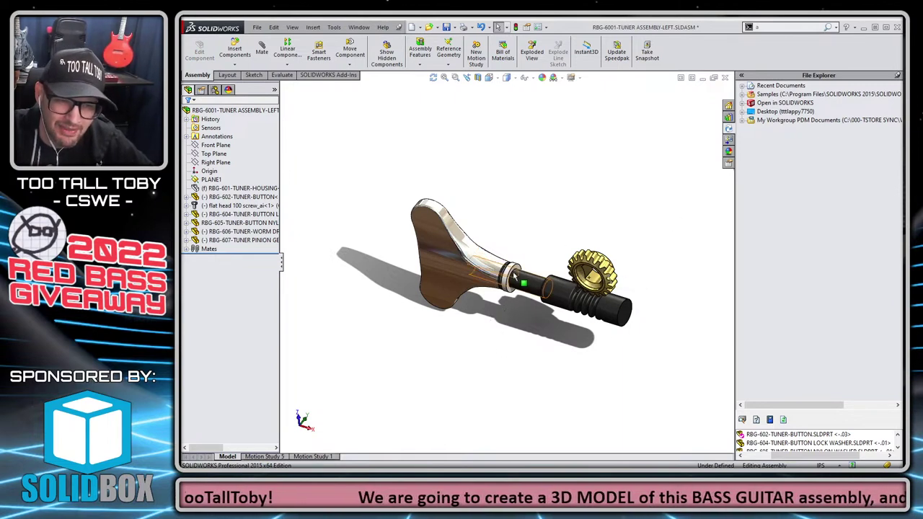
{"action": "scroll", "coordinate": [519, 280], "scroll_direction": "down", "scroll_amount": 2}
{"action": "scroll", "coordinate": [518, 280], "scroll_direction": "down", "scroll_amount": 2}
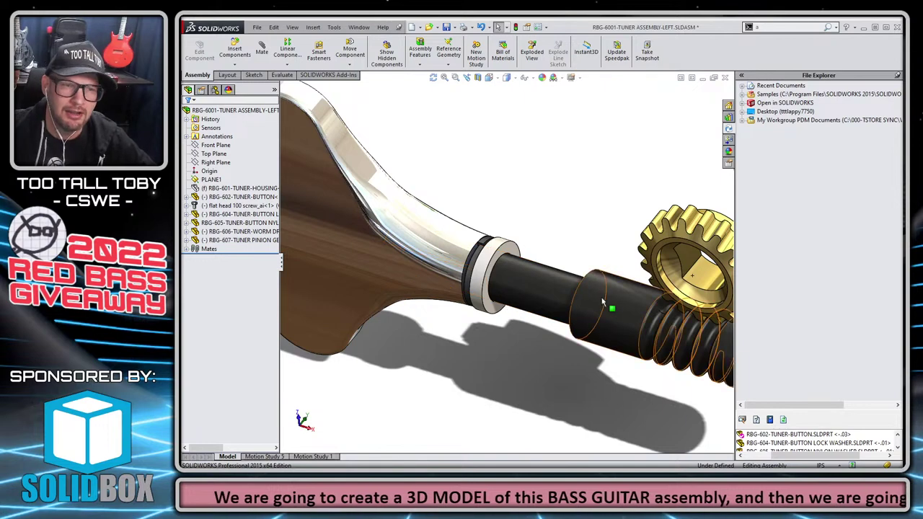
Orient the assembly to look straight at the pinion gear's face and examine its mesh with the worm threads.
{"action": "scroll", "coordinate": [503, 315], "scroll_direction": "up", "scroll_amount": 4}
{"action": "scroll", "coordinate": [406, 192], "scroll_direction": "down", "scroll_amount": 1}
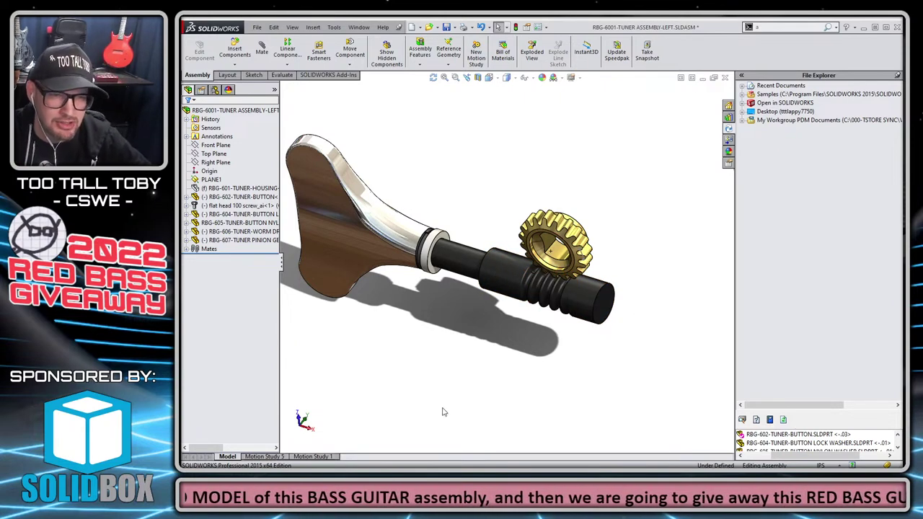
{"action": "scroll", "coordinate": [602, 261], "scroll_direction": "up", "scroll_amount": 3}
{"action": "key", "text": "ctrl+1"}
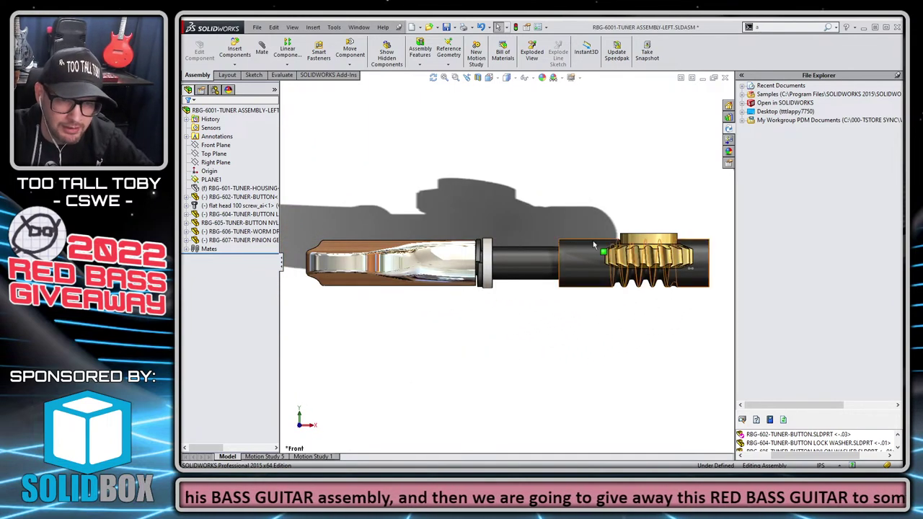
{"action": "key", "text": "shift+Up"}
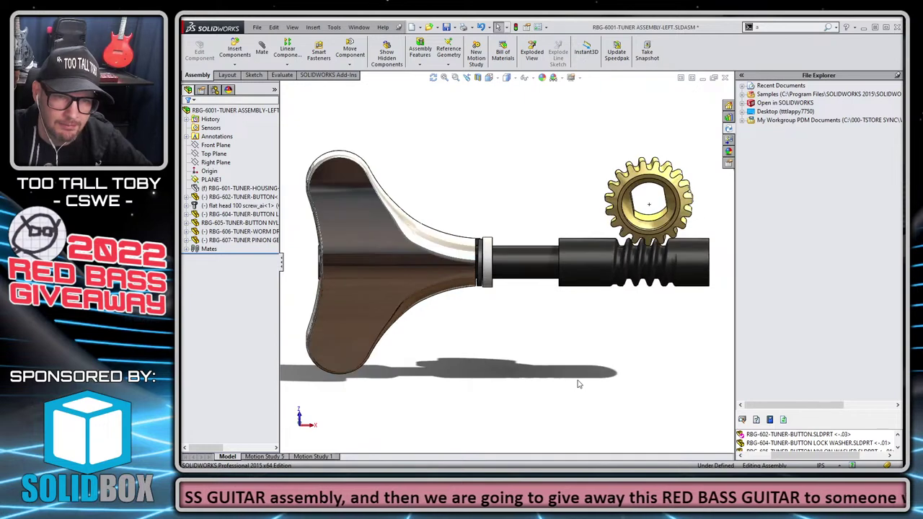
{"action": "scroll", "coordinate": [685, 231], "scroll_direction": "down", "scroll_amount": 2}
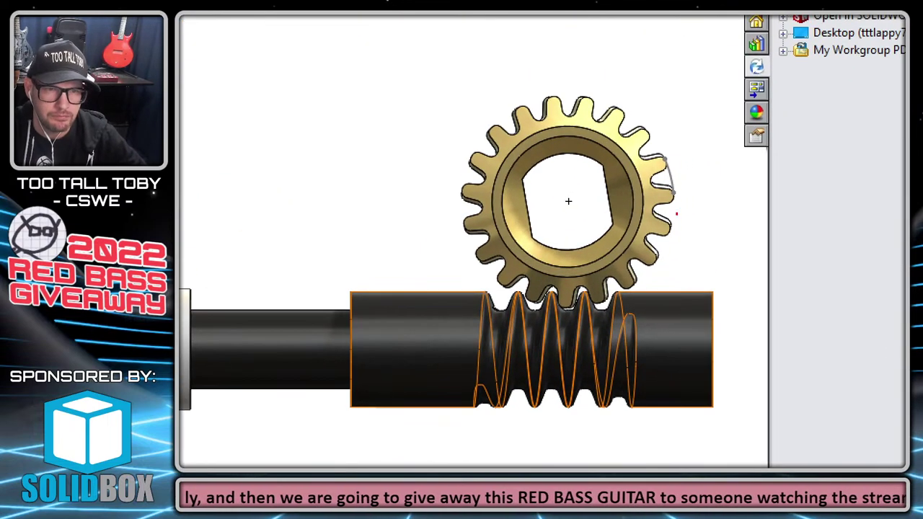
Count the pinion gear's teeth around the rim, marking them one by one from where it meets the worm.
{"action": "left_click_drag", "start_coordinate": [601, 289], "coordinate": [612, 313]}
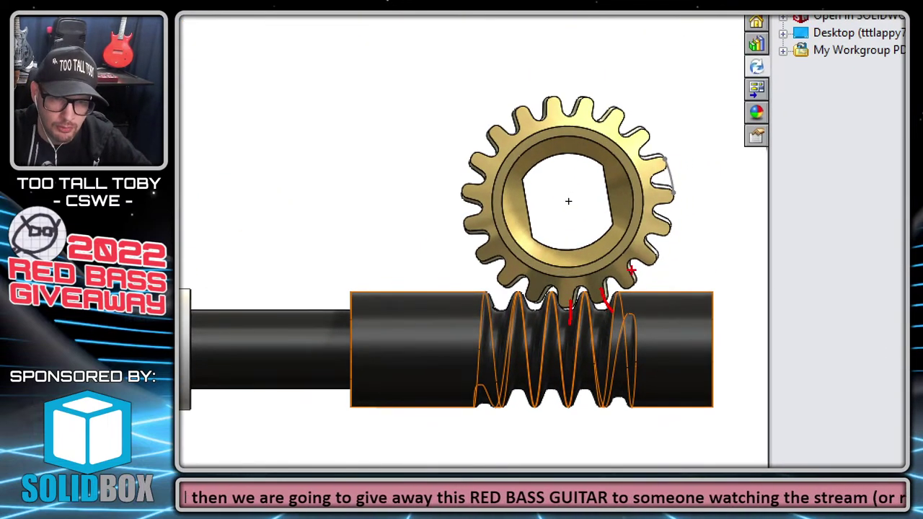
{"action": "left_click_drag", "start_coordinate": [632, 274], "coordinate": [670, 296]}
{"action": "left_click_drag", "start_coordinate": [646, 257], "coordinate": [676, 271]}
{"action": "left_click_drag", "start_coordinate": [662, 226], "coordinate": [693, 230]}
{"action": "left_click_drag", "start_coordinate": [666, 203], "coordinate": [695, 186]}
{"action": "left_click_drag", "start_coordinate": [661, 166], "coordinate": [693, 144]}
{"action": "mouse_move", "coordinate": [639, 141]}
{"action": "left_mouse_down"}
{"action": "mouse_move", "coordinate": [654, 121]}
{"action": "mouse_move", "coordinate": [625, 91]}
{"action": "left_mouse_up"}
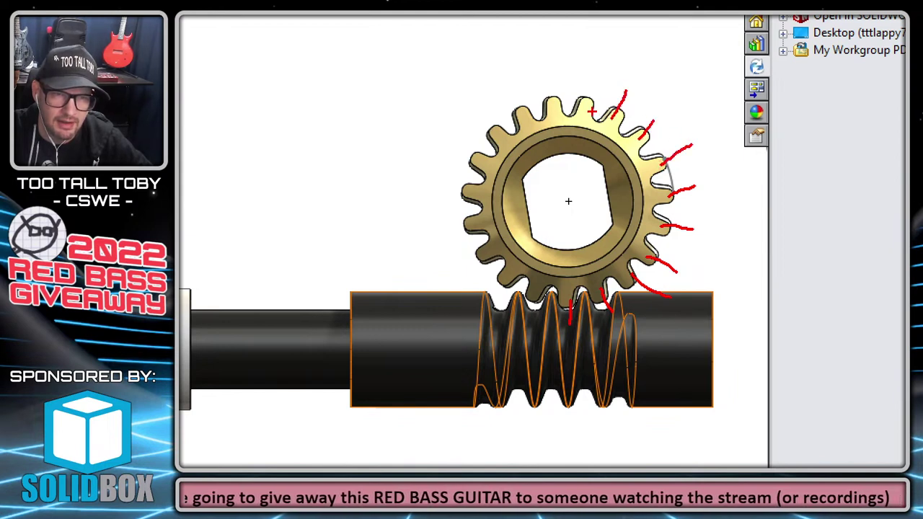
{"action": "mouse_move", "coordinate": [588, 116]}
{"action": "left_mouse_down"}
{"action": "mouse_move", "coordinate": [588, 78]}
{"action": "mouse_move", "coordinate": [551, 112]}
{"action": "mouse_move", "coordinate": [516, 92]}
{"action": "left_mouse_up"}
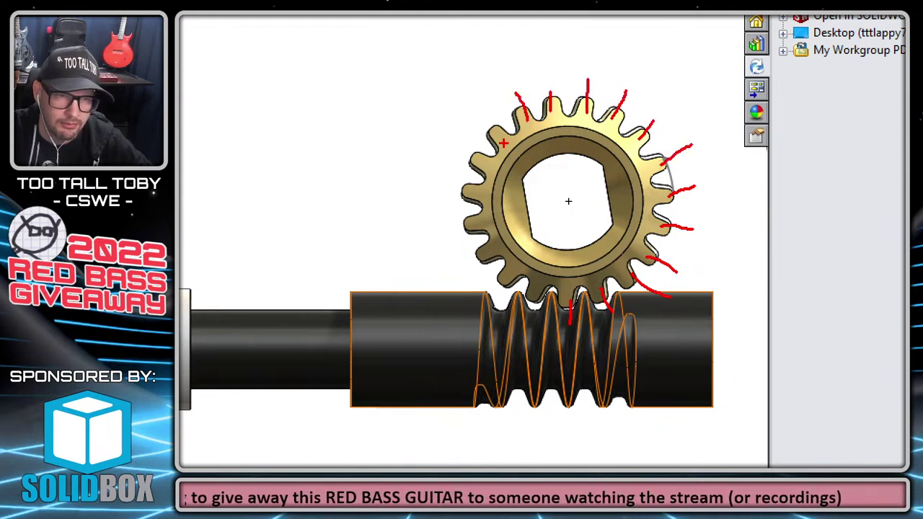
{"action": "left_click_drag", "start_coordinate": [501, 141], "coordinate": [476, 113]}
{"action": "left_click_drag", "start_coordinate": [474, 195], "coordinate": [450, 189]}
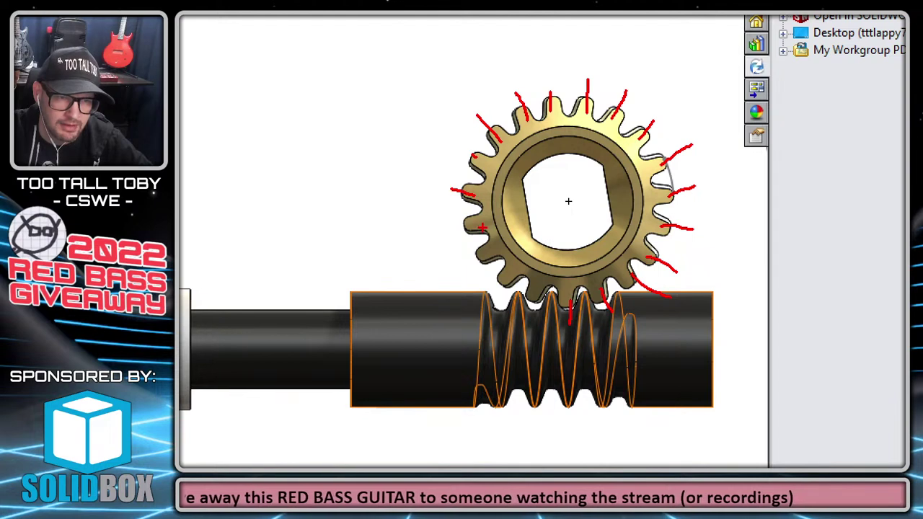
{"action": "left_click_drag", "start_coordinate": [482, 228], "coordinate": [448, 227]}
{"action": "mouse_move", "coordinate": [493, 254]}
{"action": "left_mouse_down"}
{"action": "mouse_move", "coordinate": [462, 266]}
{"action": "mouse_move", "coordinate": [513, 323]}
{"action": "left_mouse_up"}
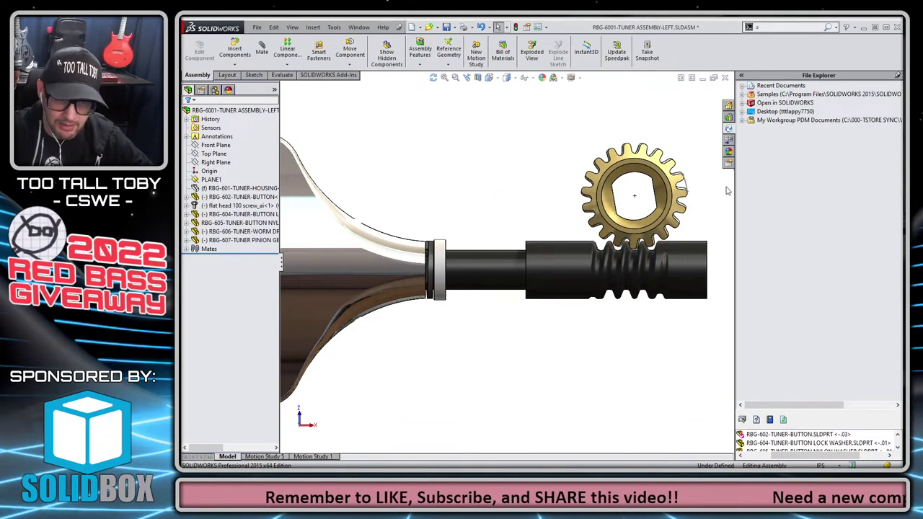
Delete the arc-length reference sketch Sketch9 from the pinion gear part, save the part and return to the tuner assembly.
{"action": "left_click", "coordinate": [681, 199]}
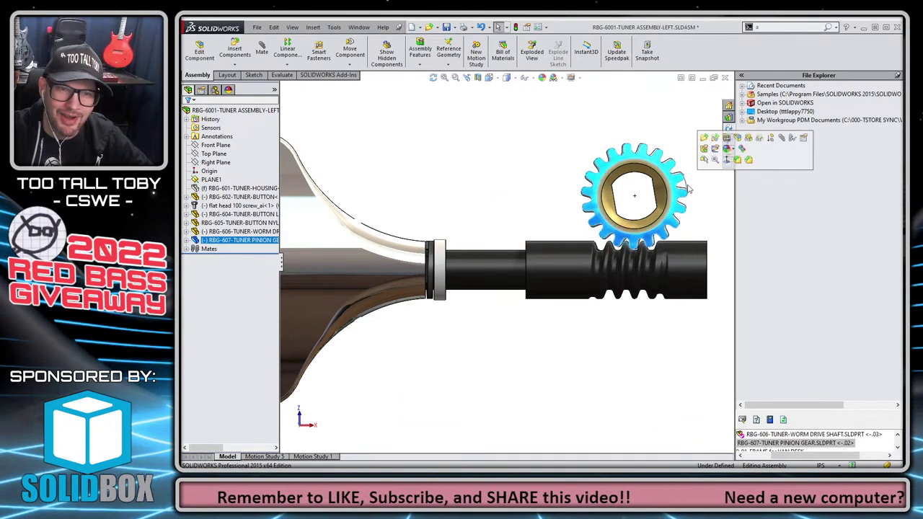
{"action": "left_click", "coordinate": [705, 148]}
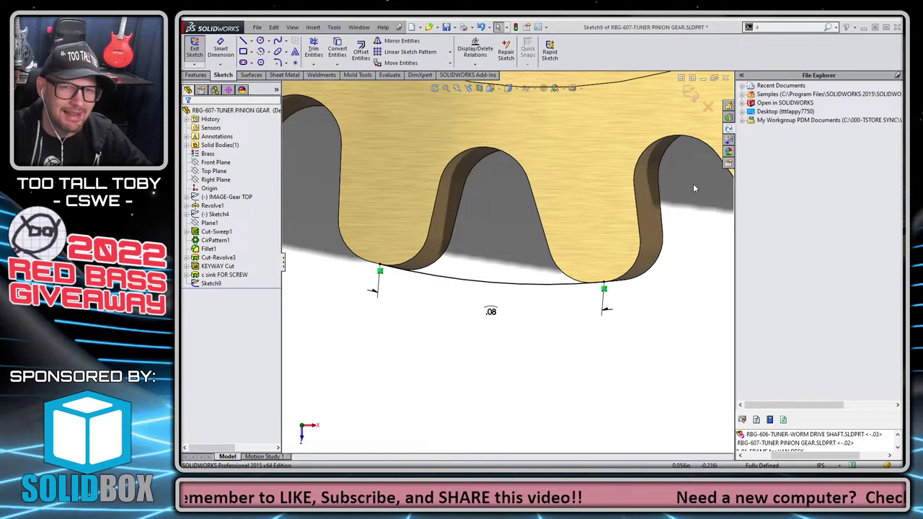
{"action": "left_click", "coordinate": [691, 93]}
{"action": "left_click", "coordinate": [210, 283]}
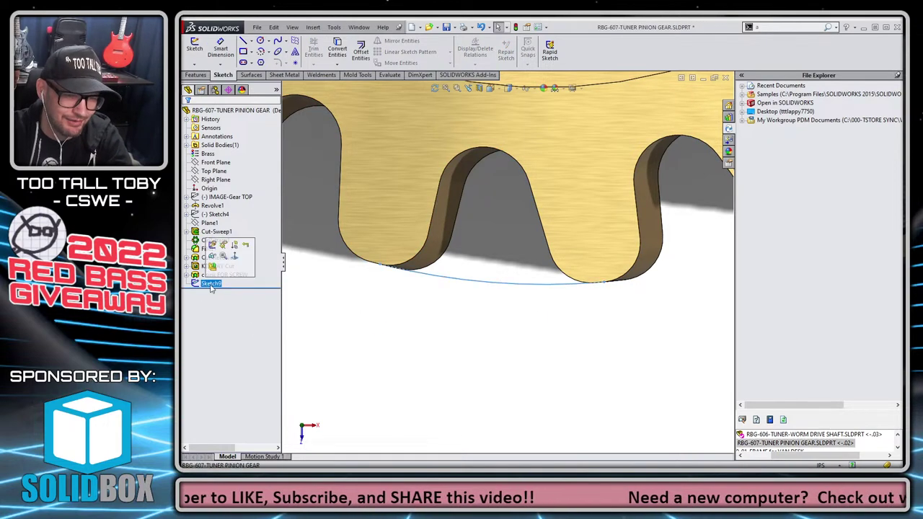
{"action": "key", "text": "Delete"}
{"action": "key", "text": "Return"}
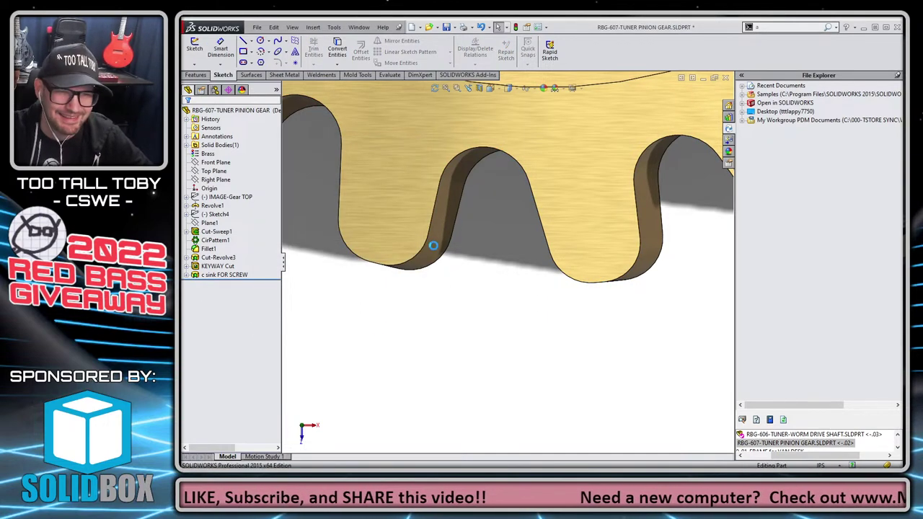
{"action": "key", "text": "ctrl+s"}
{"action": "left_click", "coordinate": [726, 77]}
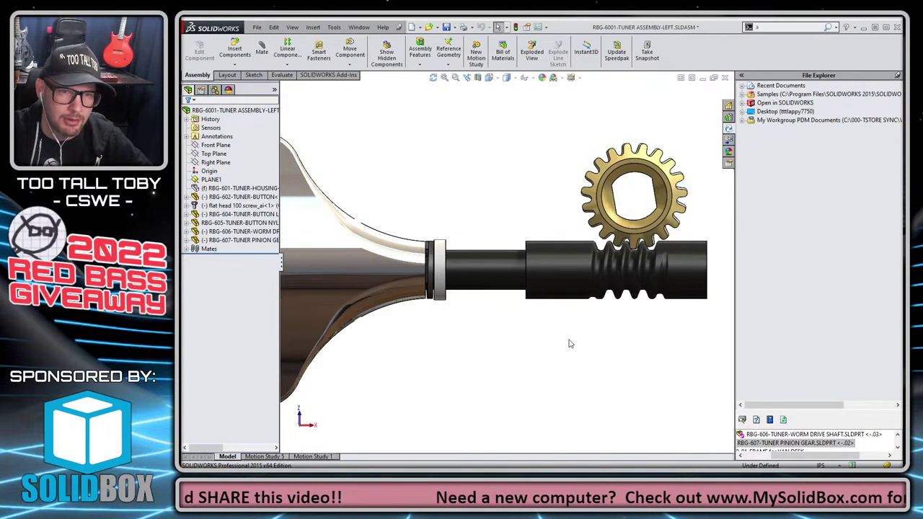
Create a new motion study with the tuner in an angled view and collapse the file browser to widen the workspace.
{"action": "scroll", "coordinate": [570, 344], "scroll_direction": "up", "scroll_amount": 4}
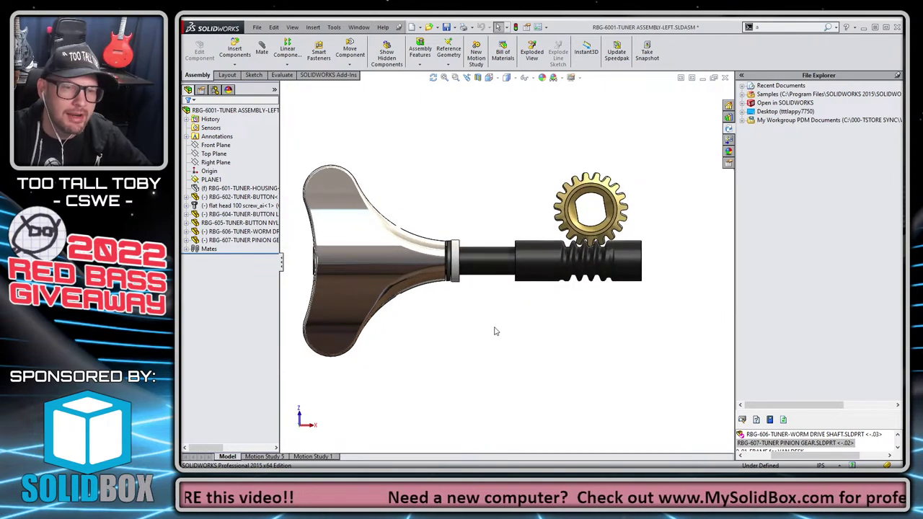
{"action": "middle_click_drag", "start_coordinate": [495, 331], "coordinate": [465, 357]}
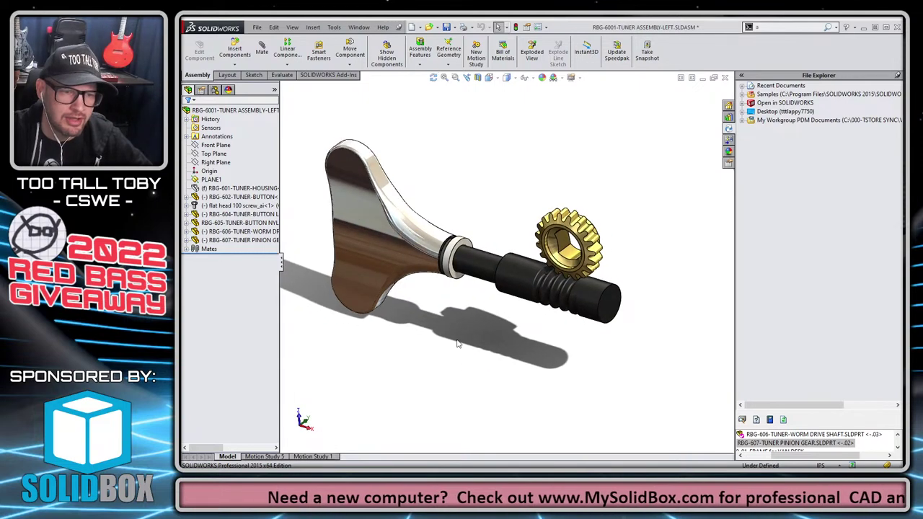
{"action": "right_click", "coordinate": [318, 457]}
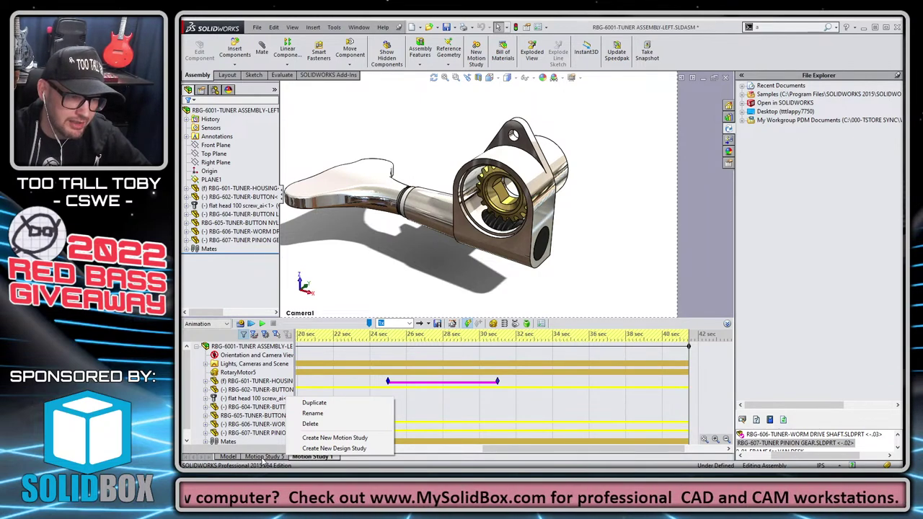
{"action": "left_click", "coordinate": [336, 438]}
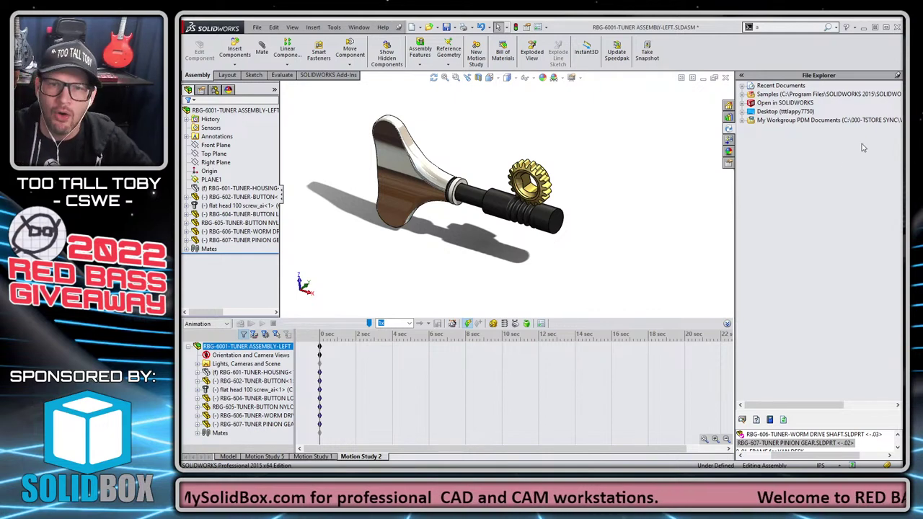
{"action": "left_click", "coordinate": [898, 76]}
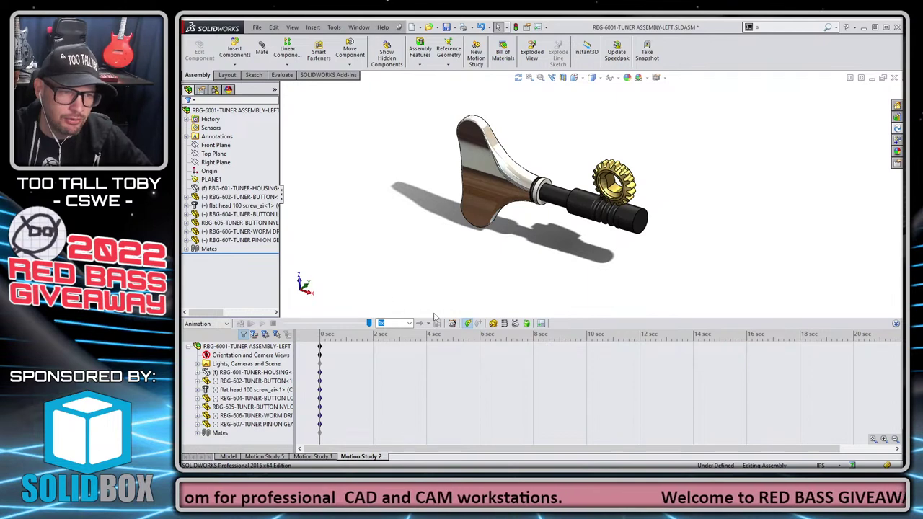
Move the time bar to 6 seconds, orbit the tuner to a different angle and place an Orientation and Camera Views key there.
{"action": "left_click", "coordinate": [370, 347]}
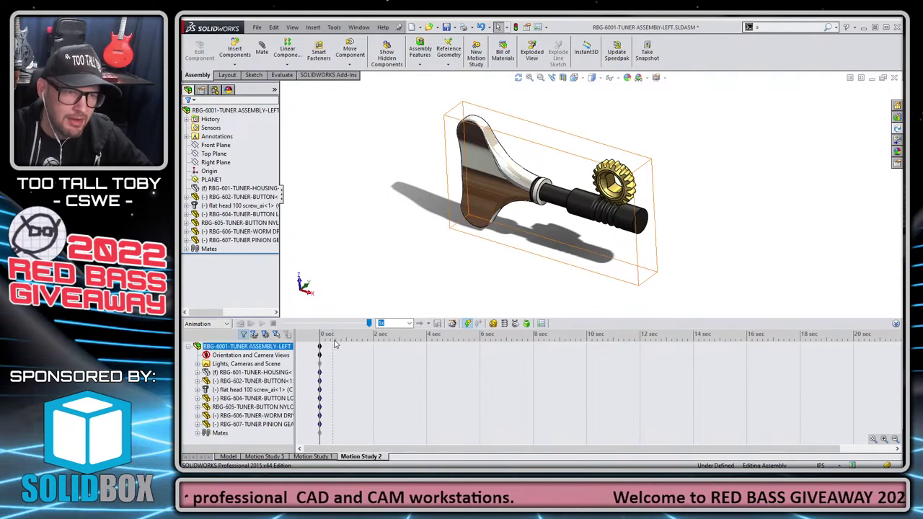
{"action": "left_click_drag", "start_coordinate": [322, 335], "coordinate": [480, 345]}
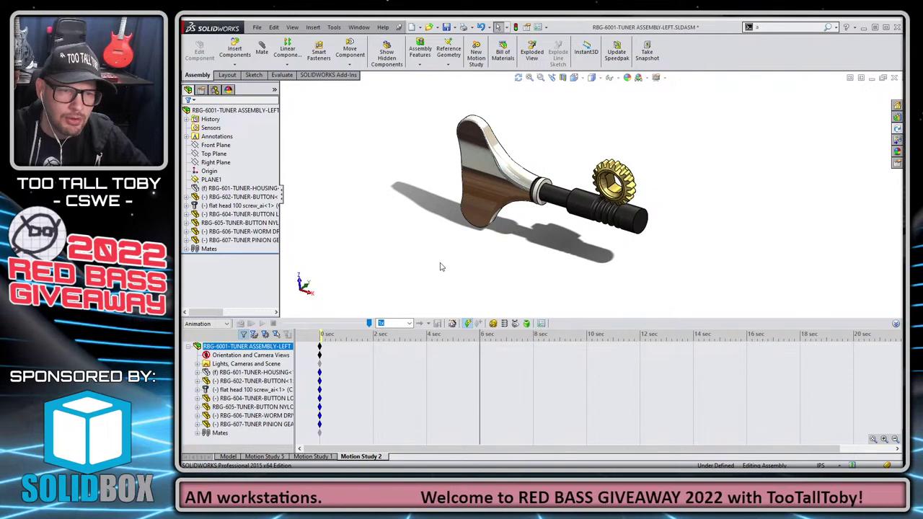
{"action": "middle_click_drag", "start_coordinate": [441, 267], "coordinate": [475, 233]}
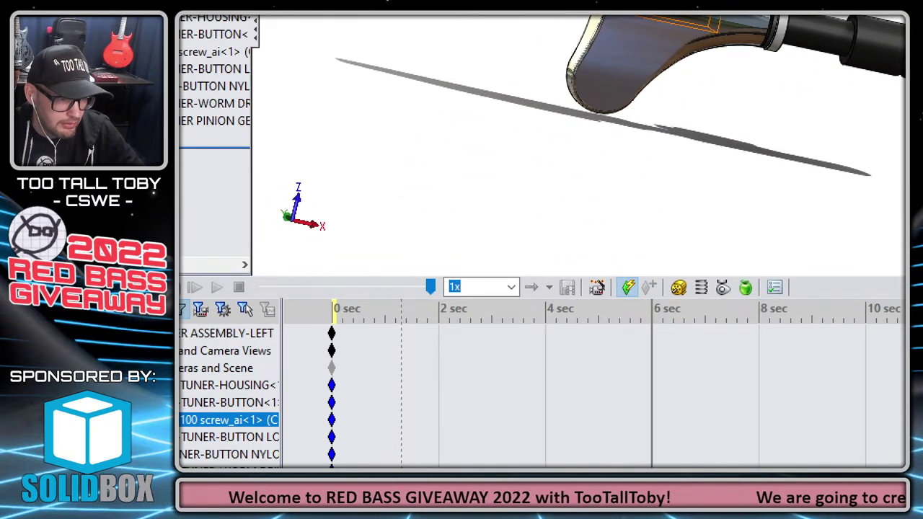
{"action": "mouse_move", "coordinate": [181, 360]}
{"action": "left_mouse_down", "text": "shift"}
{"action": "mouse_move", "coordinate": [383, 352]}
{"action": "mouse_move", "coordinate": [709, 362]}
{"action": "left_mouse_up", "text": "shift"}
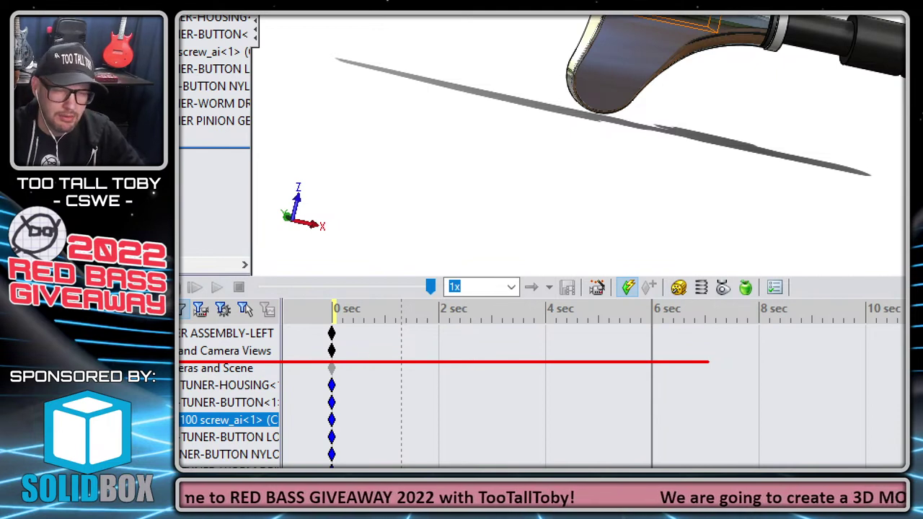
{"action": "mouse_move", "coordinate": [645, 350]}
{"action": "left_mouse_down"}
{"action": "mouse_move", "coordinate": [658, 356]}
{"action": "mouse_move", "coordinate": [646, 357]}
{"action": "left_mouse_up"}
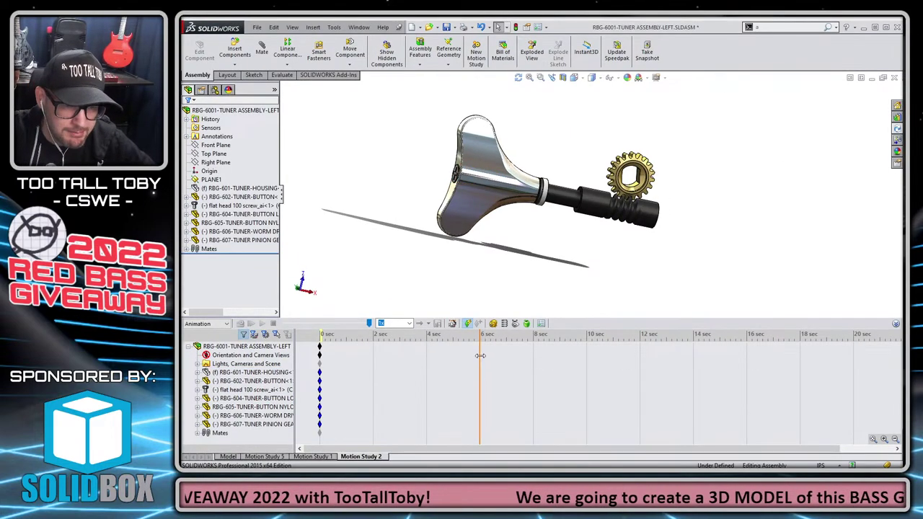
{"action": "right_click", "coordinate": [479, 356]}
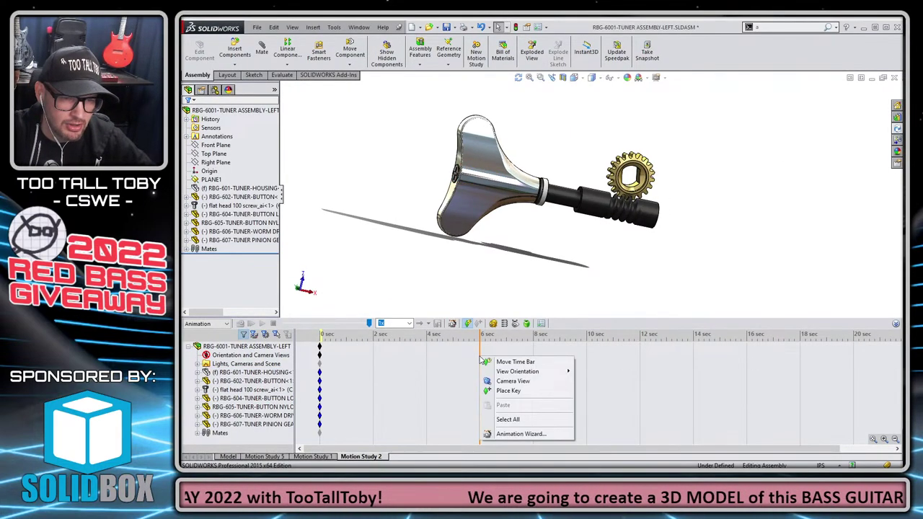
{"action": "left_click", "coordinate": [508, 391]}
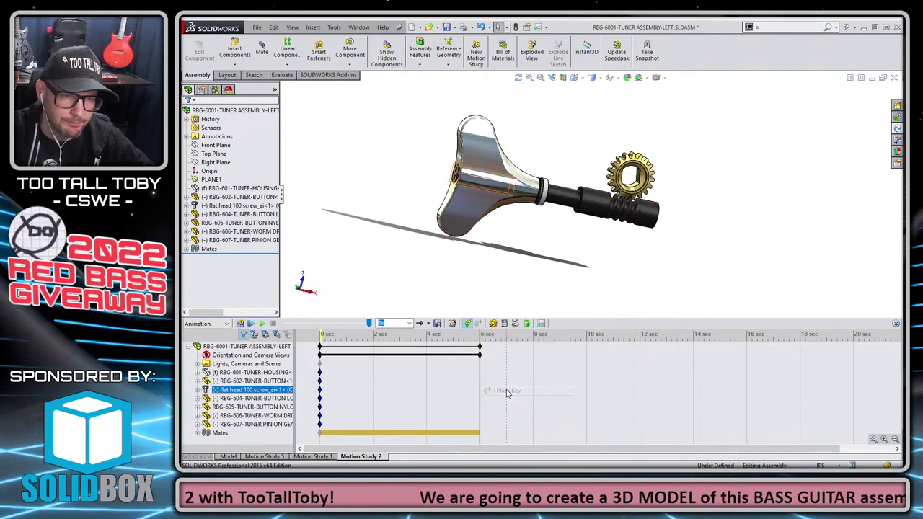
{"action": "left_click", "coordinate": [457, 378]}
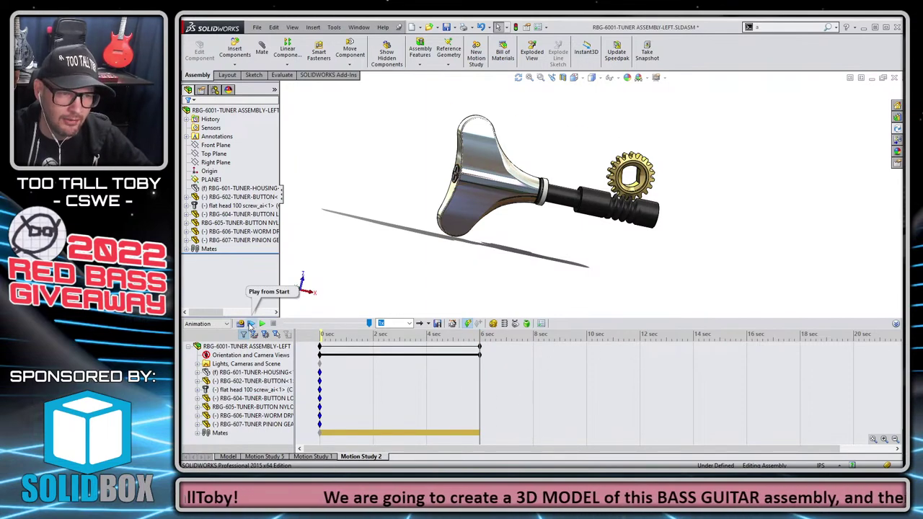
Play the animation from the start and examine the Orientation and Camera Views row between 0 and 6 seconds.
{"action": "left_click", "coordinate": [251, 324]}
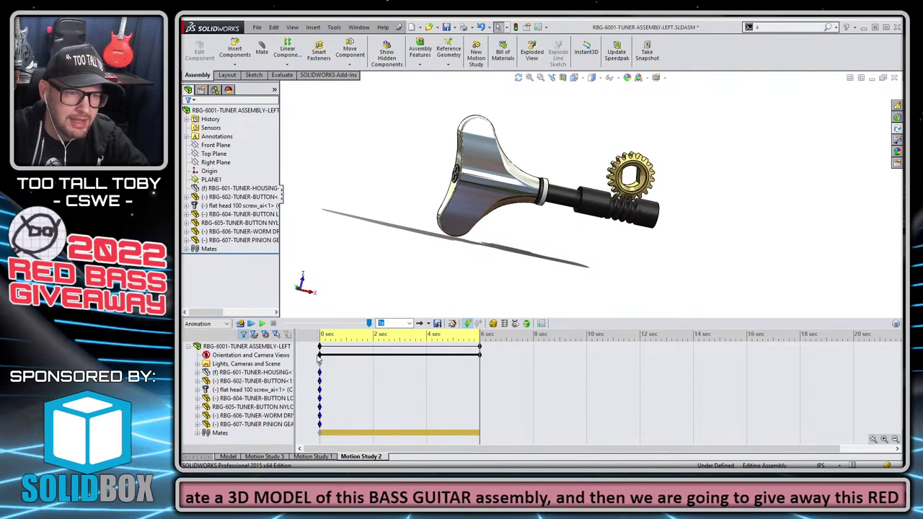
{"action": "left_click", "coordinate": [285, 381]}
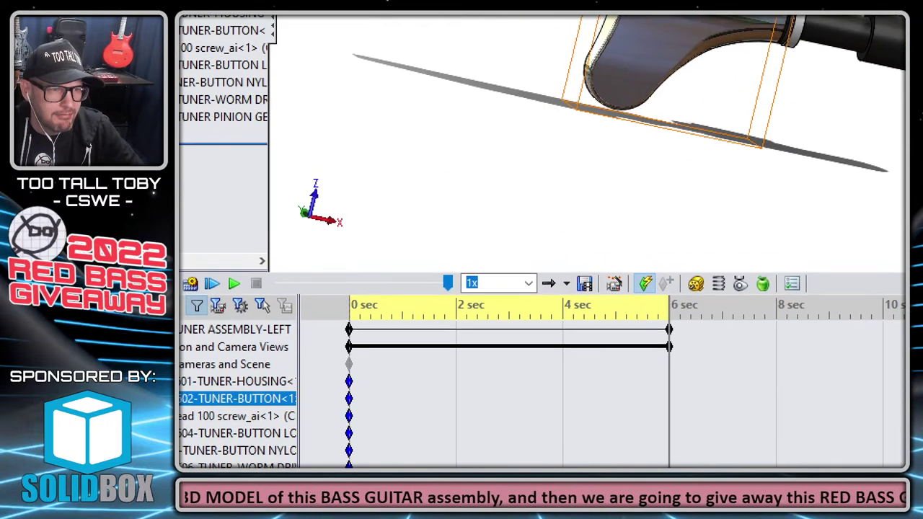
{"action": "mouse_move", "coordinate": [179, 359]}
{"action": "left_mouse_down", "text": "shift"}
{"action": "mouse_move", "coordinate": [676, 385]}
{"action": "mouse_move", "coordinate": [726, 359]}
{"action": "left_mouse_up", "text": "shift"}
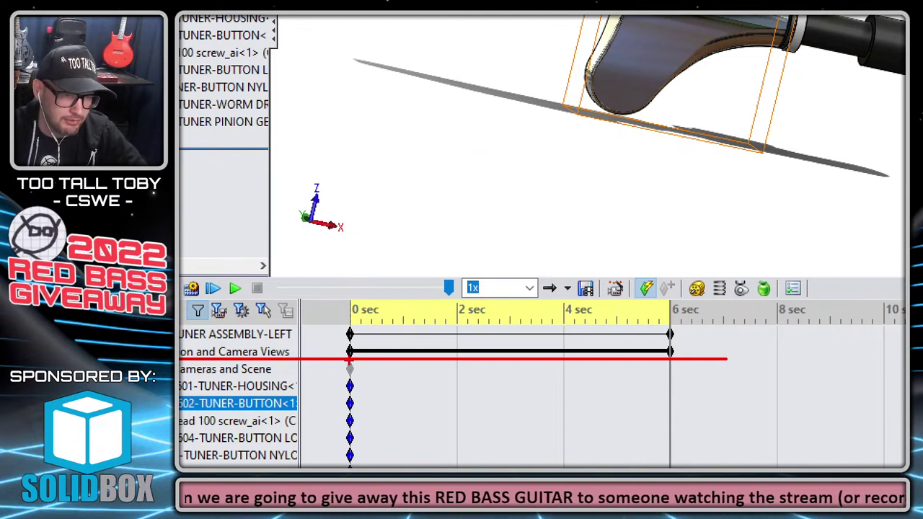
{"action": "key", "text": "Escape"}
{"action": "left_click", "coordinate": [456, 308]}
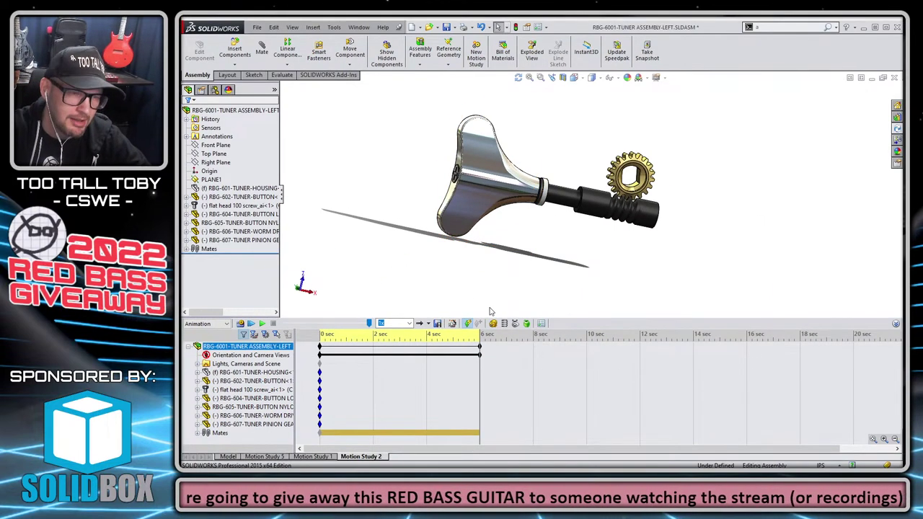
{"action": "key", "text": "ctrl+y"}
{"action": "key", "text": "ctrl+z"}
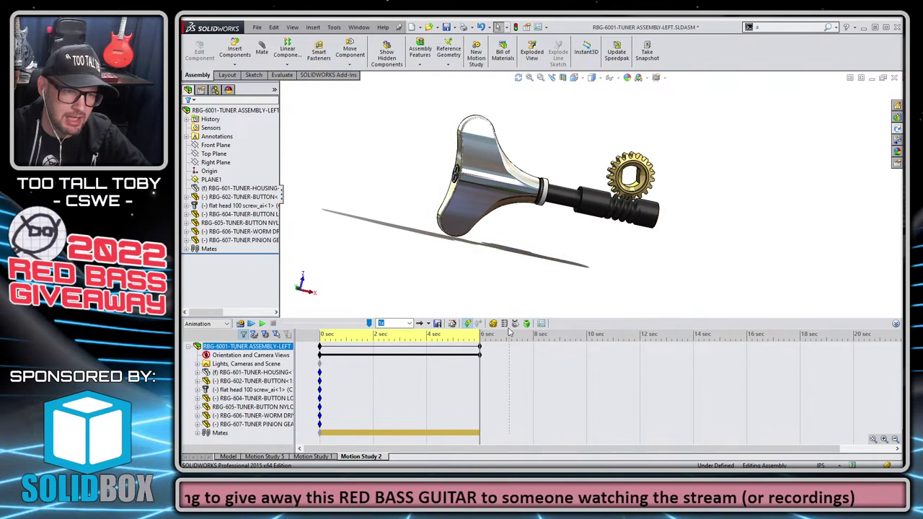
Return the time bar to 0 seconds and select the starting Orientation and Camera Views key.
{"action": "left_click", "coordinate": [479, 375]}
{"action": "left_click_drag", "start_coordinate": [479, 380], "coordinate": [320, 379]}
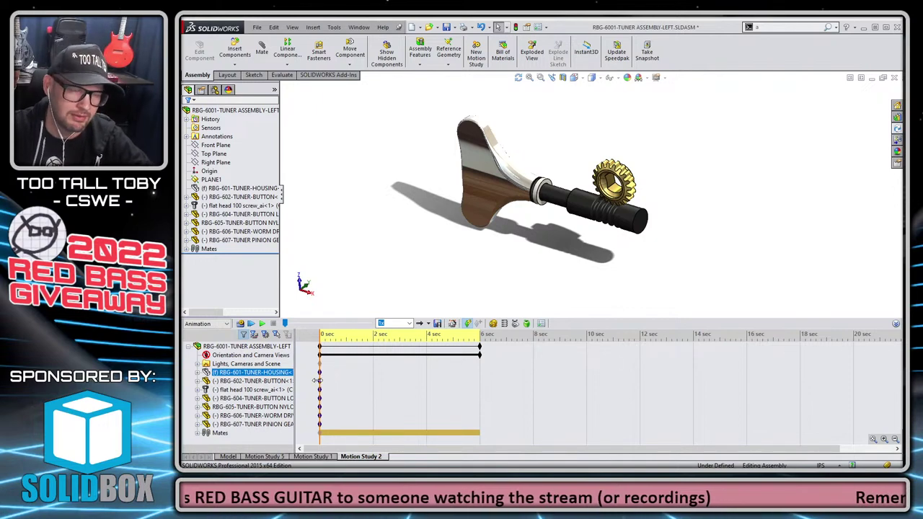
{"action": "left_click", "coordinate": [415, 251]}
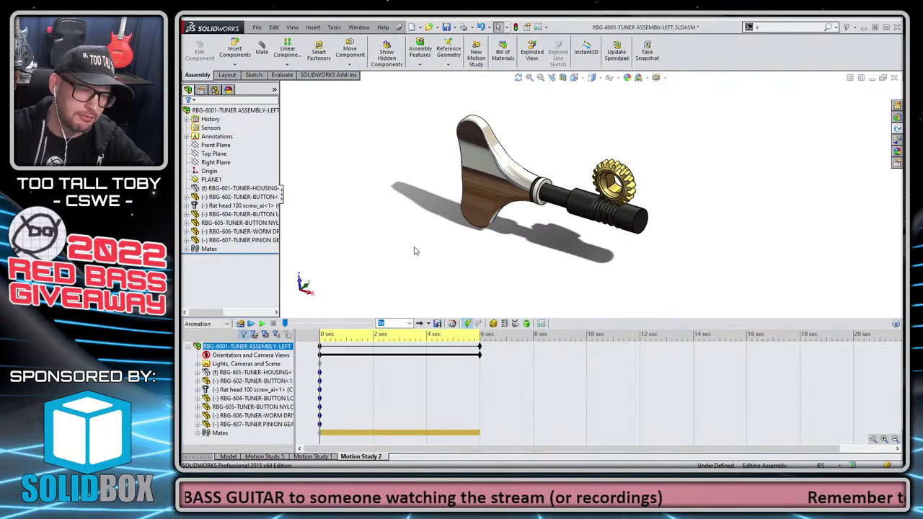
{"action": "left_click", "coordinate": [320, 354]}
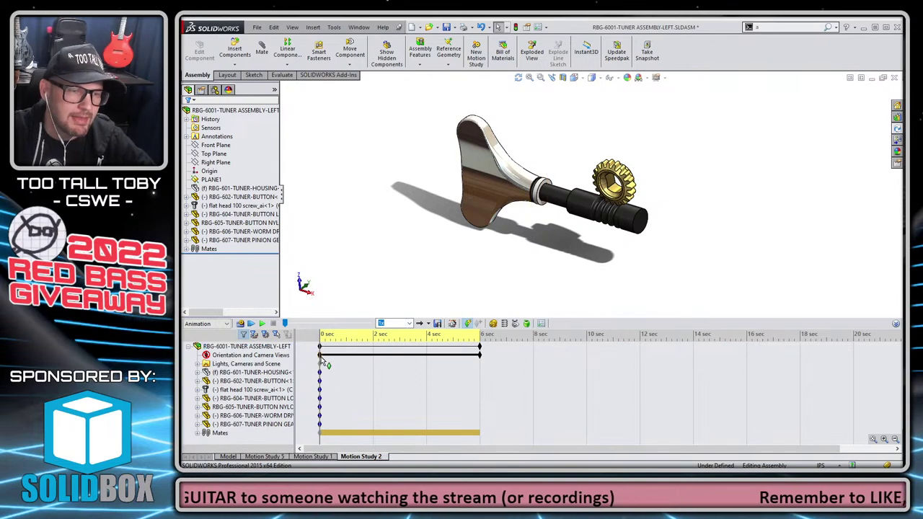
Copy the starting Orientation and Camera Views key and paste it at about 1.6 seconds.
{"action": "right_click", "coordinate": [321, 358]}
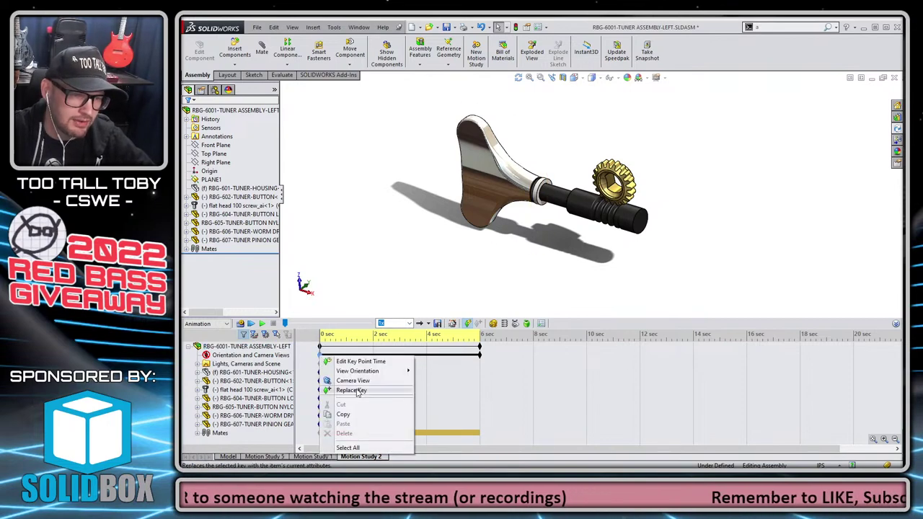
{"action": "left_click", "coordinate": [354, 391]}
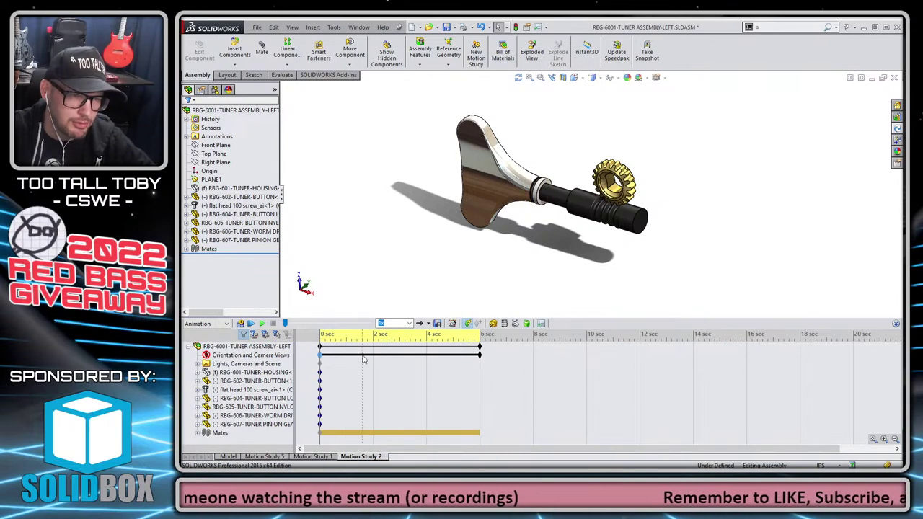
{"action": "right_click", "coordinate": [364, 361]}
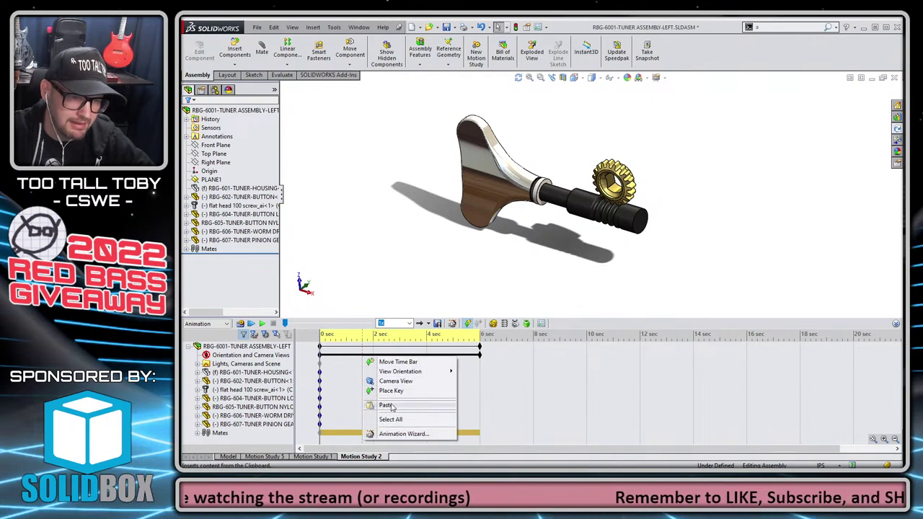
{"action": "left_click", "coordinate": [390, 390]}
Copy the 6-second Orientation and Camera Views key to about 4.5 seconds, and play the animation before returning the time bar to 0 seconds.
{"action": "right_click", "coordinate": [479, 355]}
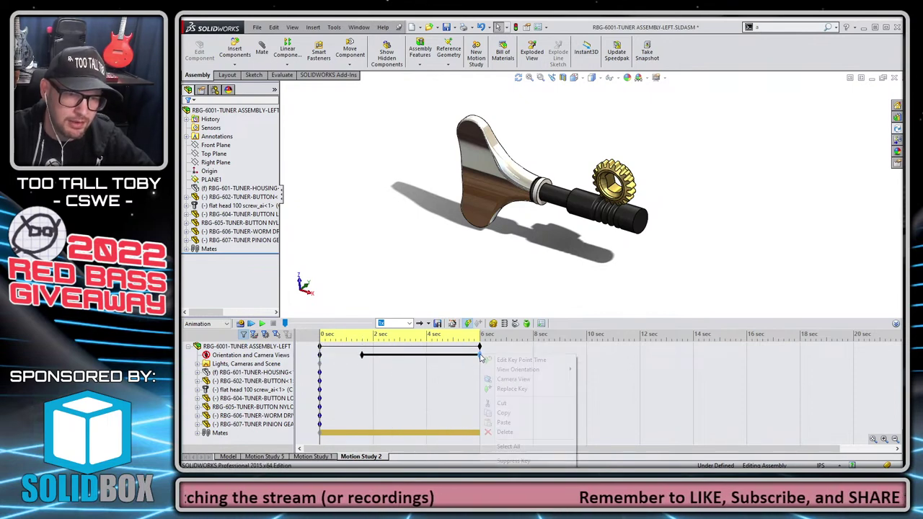
{"action": "left_click", "coordinate": [511, 415]}
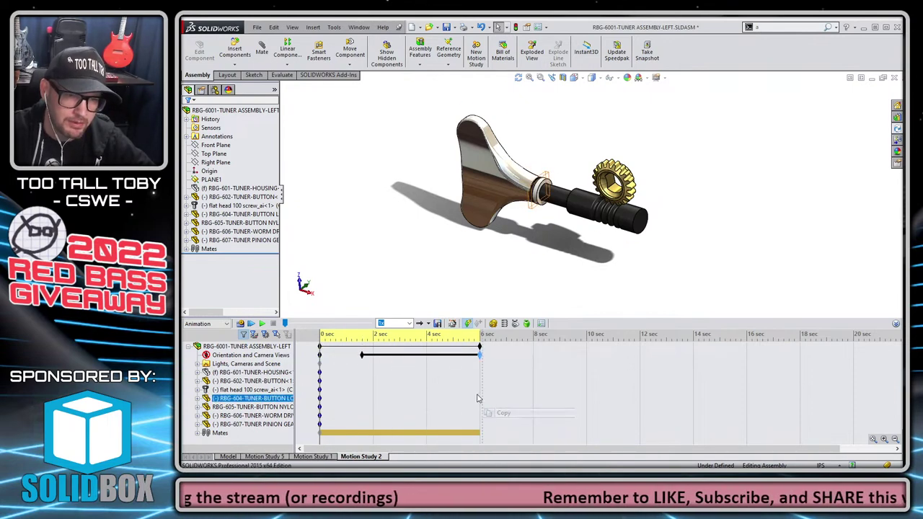
{"action": "right_click", "coordinate": [441, 358]}
{"action": "left_click", "coordinate": [463, 403]}
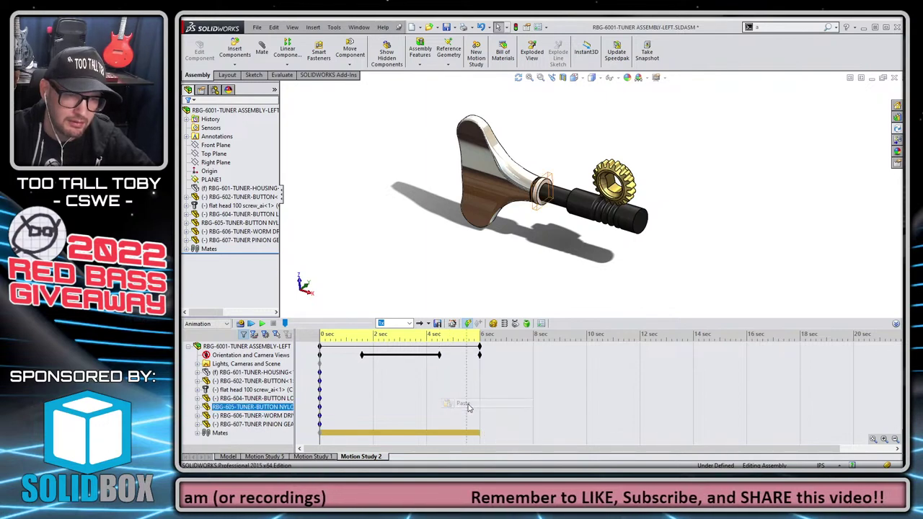
{"action": "left_click", "coordinate": [261, 324]}
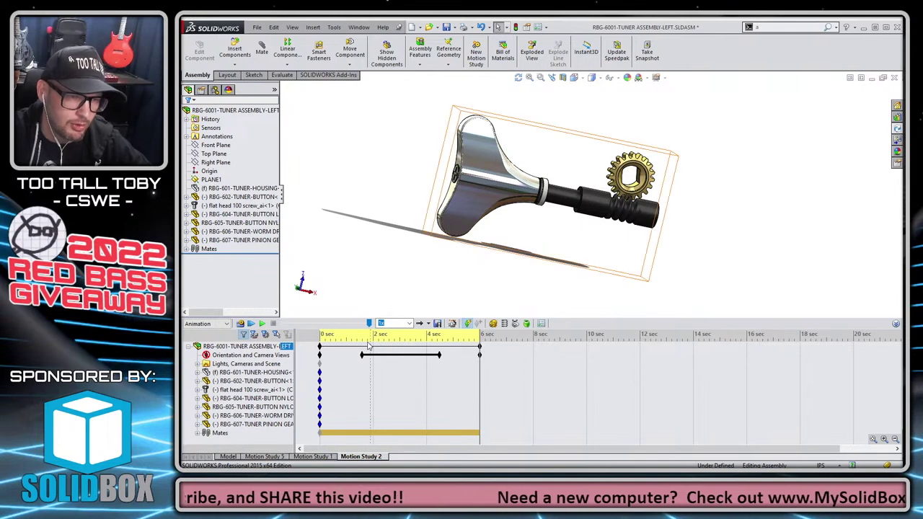
{"action": "left_click_drag", "start_coordinate": [481, 382], "coordinate": [320, 385]}
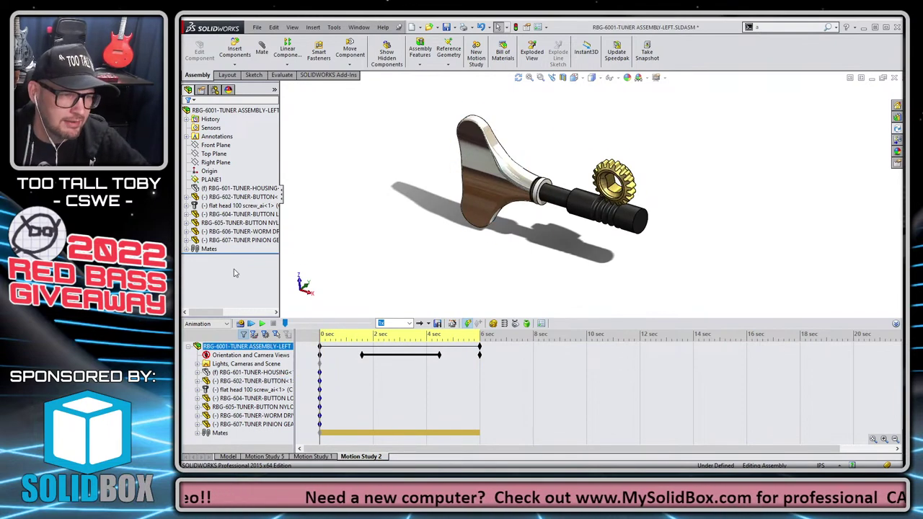
Examine the Animation and Basic Motion study types, switching to Basic Motion and back to Animation.
{"action": "left_click", "coordinate": [228, 324]}
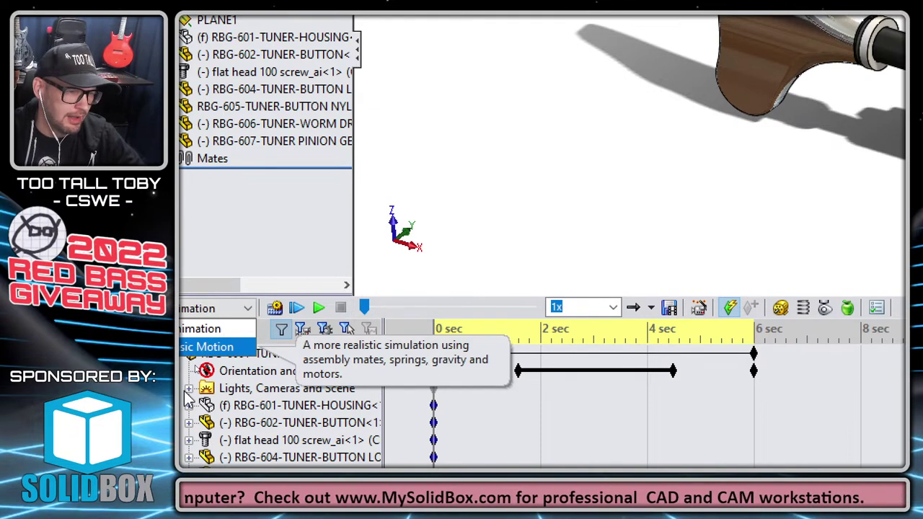
{"action": "left_click", "coordinate": [183, 393]}
{"action": "left_click", "coordinate": [249, 309]}
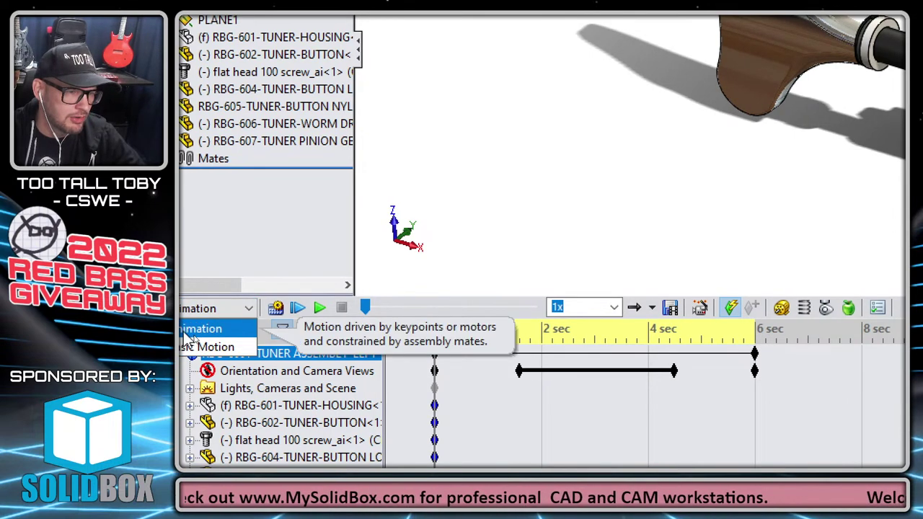
{"action": "left_click", "coordinate": [249, 305]}
{"action": "left_click", "coordinate": [249, 309]}
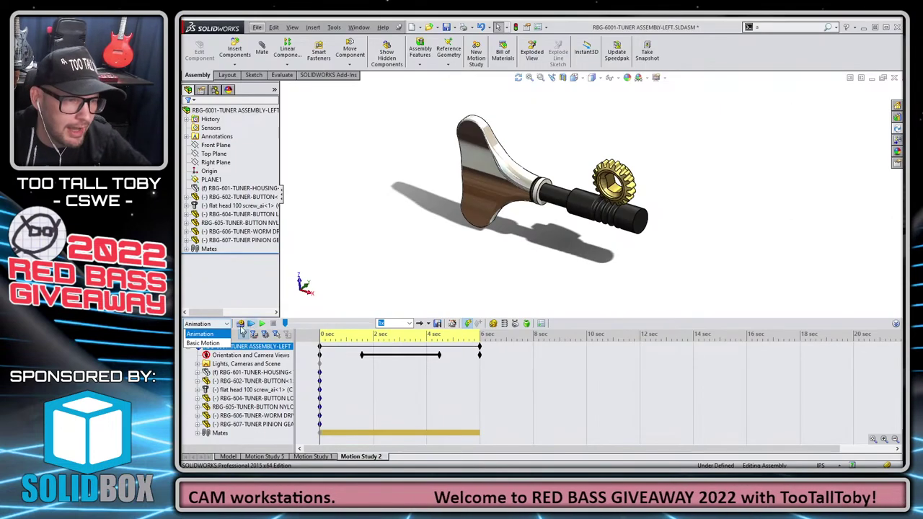
{"action": "left_click", "coordinate": [223, 313]}
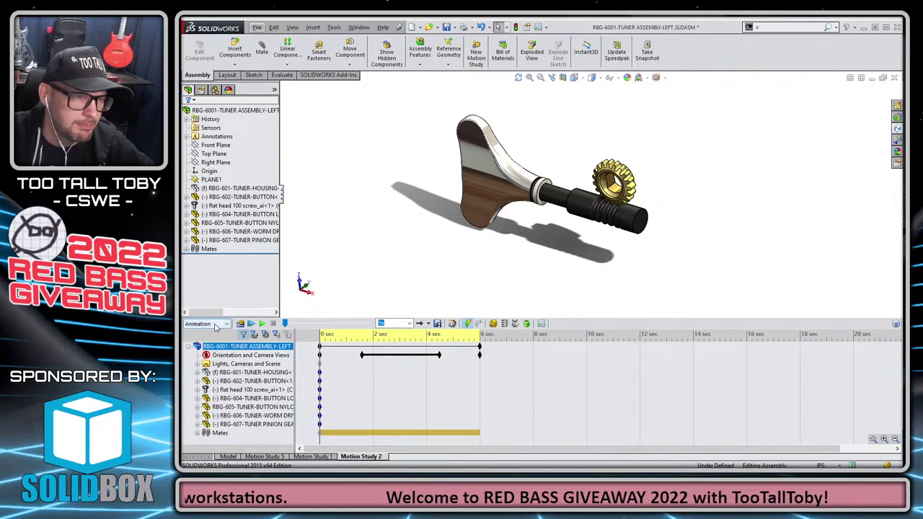
{"action": "left_click", "coordinate": [216, 325]}
{"action": "left_click", "coordinate": [206, 343]}
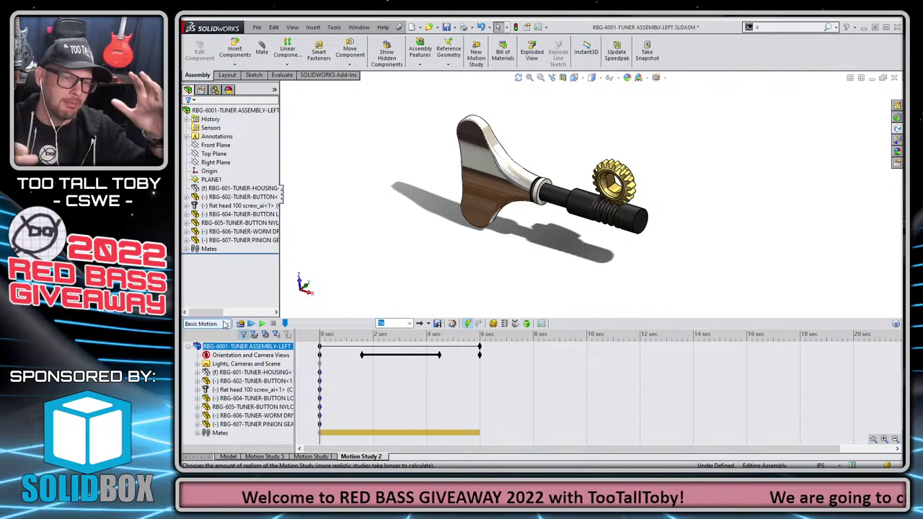
{"action": "left_click", "coordinate": [225, 325]}
{"action": "left_click", "coordinate": [217, 334]}
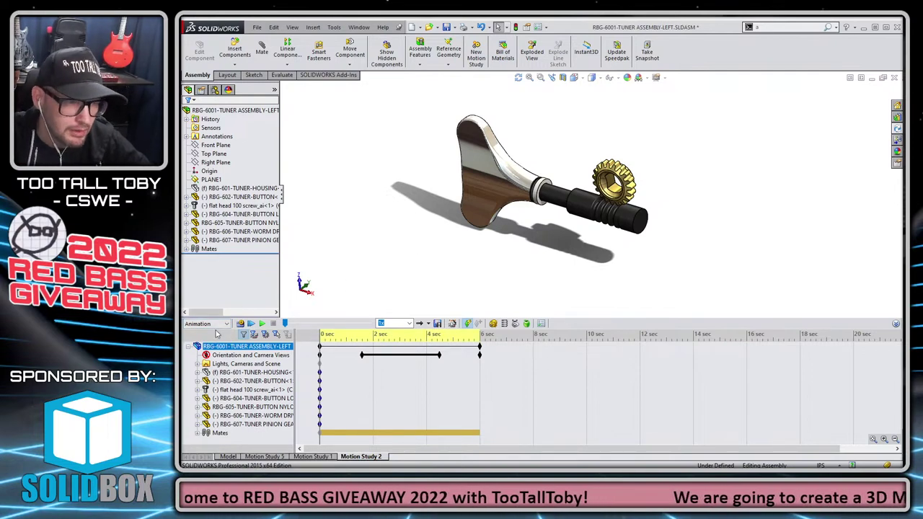
Delete the Orientation and Camera Views keys at about 4.5, 6 and 1.6 seconds, leaving only the starting key.
{"action": "right_click", "coordinate": [439, 355]}
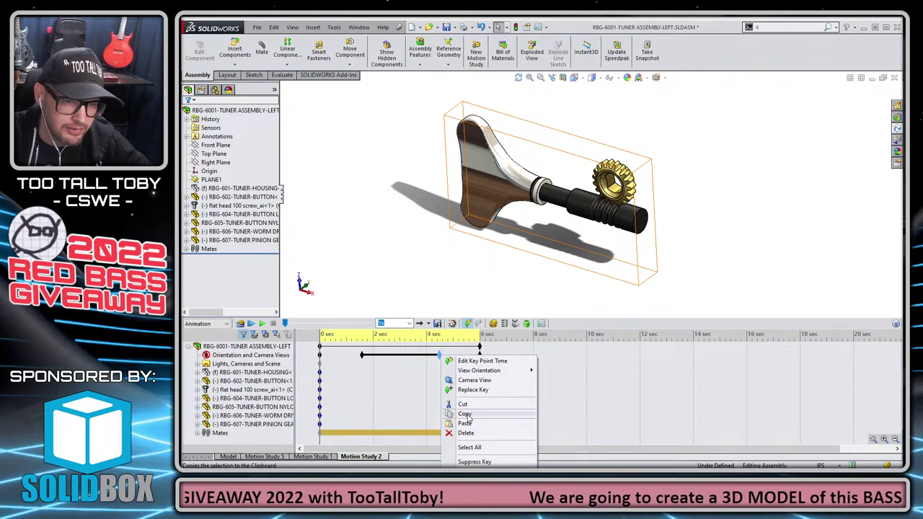
{"action": "left_click", "coordinate": [468, 434]}
{"action": "right_click", "coordinate": [479, 358]}
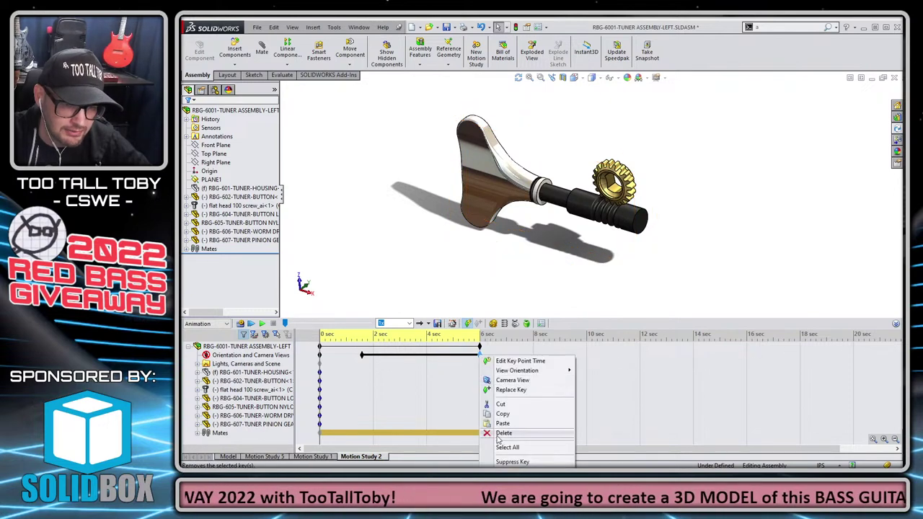
{"action": "left_click", "coordinate": [497, 431]}
{"action": "right_click", "coordinate": [363, 356]}
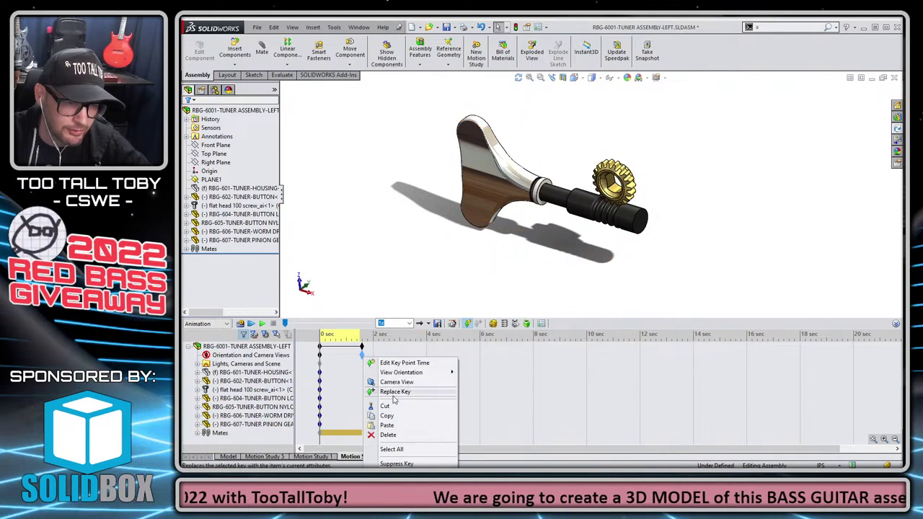
{"action": "left_click", "coordinate": [387, 434]}
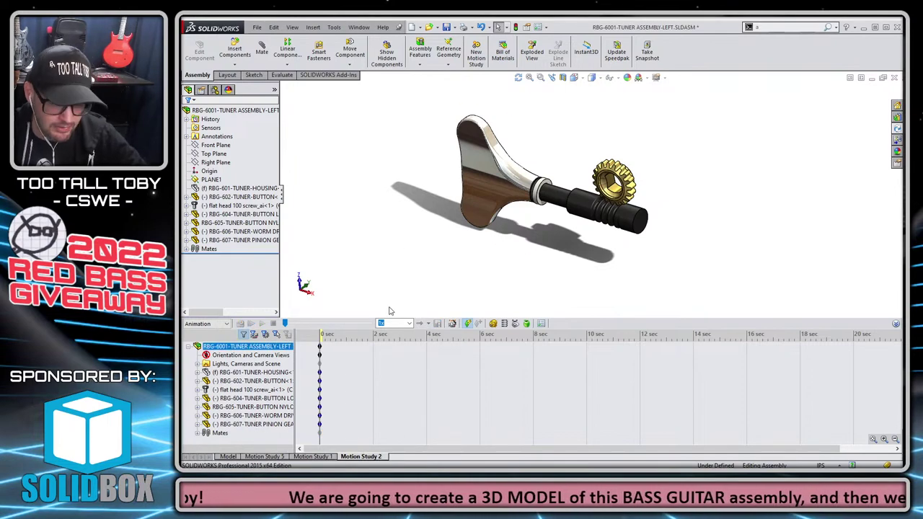
{"action": "left_click", "coordinate": [413, 280]}
{"action": "key", "text": "ctrl+1"}
{"action": "left_click", "coordinate": [467, 314]}
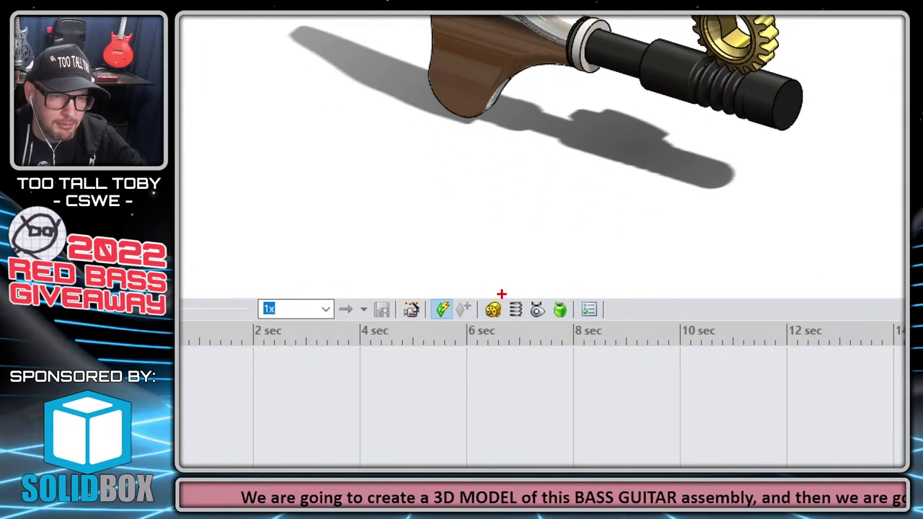
{"action": "mouse_move", "coordinate": [503, 295]}
{"action": "left_mouse_down"}
{"action": "mouse_move", "coordinate": [485, 322]}
{"action": "mouse_move", "coordinate": [495, 300]}
{"action": "left_mouse_up"}
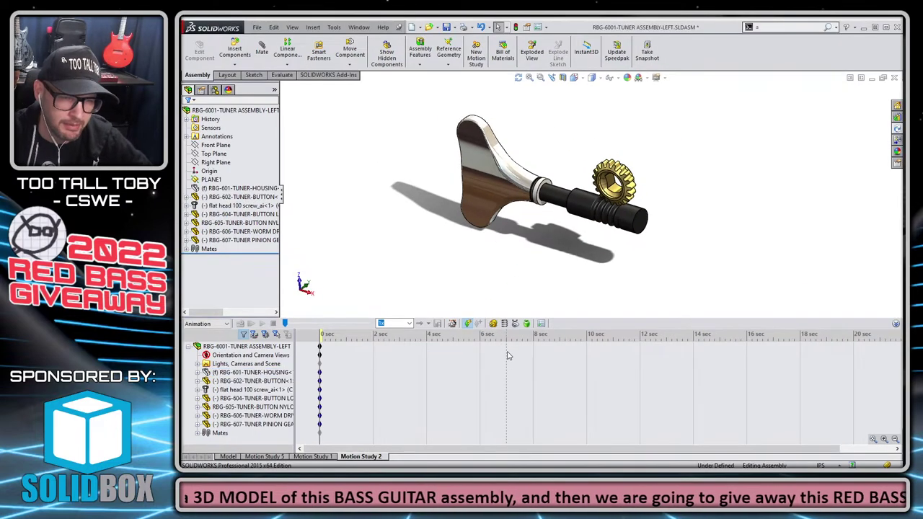
{"action": "left_click", "coordinate": [508, 355]}
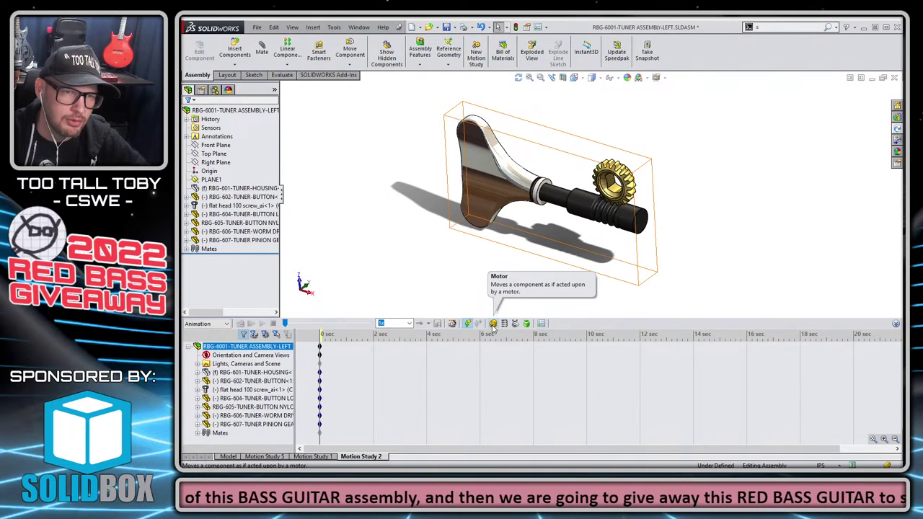
Add a rotary motor to the RBG-602 tuner button, directed along CENTER AXIS for MATING, at a constant speed of 30 RPM.
{"action": "left_click", "coordinate": [494, 324]}
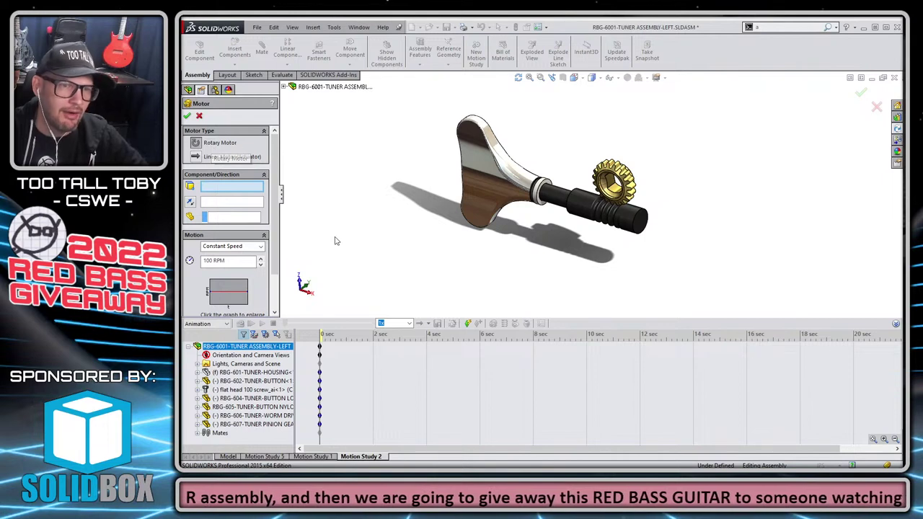
{"action": "left_click", "coordinate": [487, 180]}
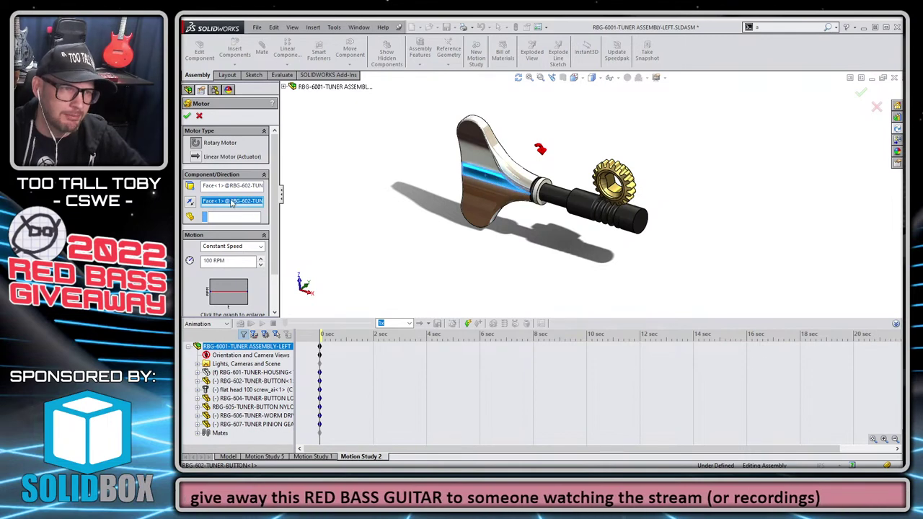
{"action": "left_click", "coordinate": [283, 87]}
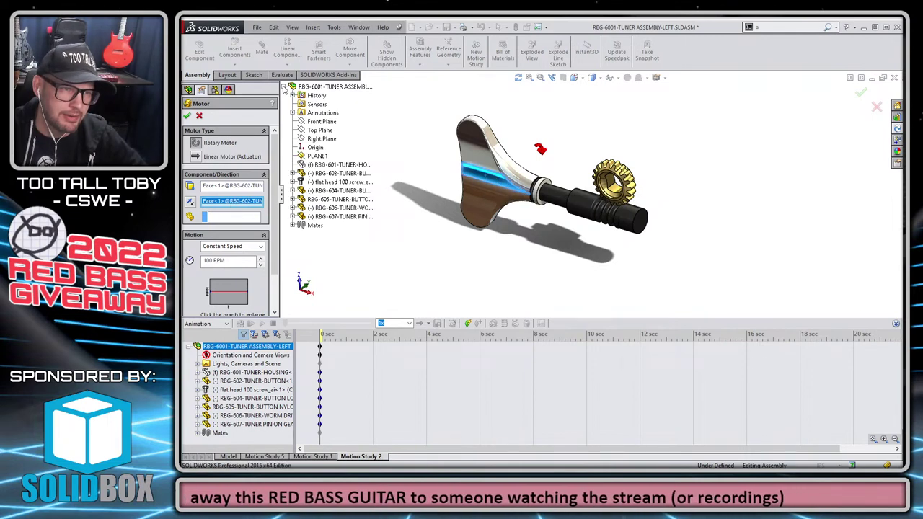
{"action": "left_click", "coordinate": [294, 173]}
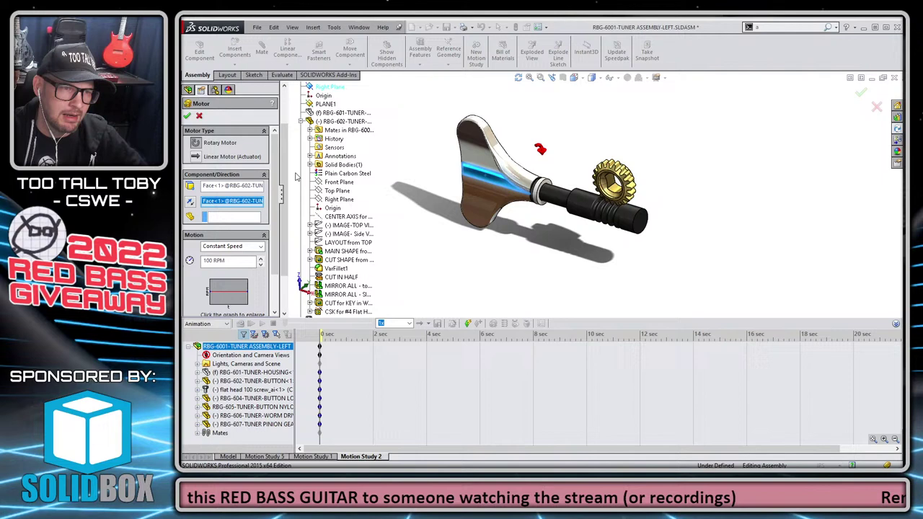
{"action": "left_click", "coordinate": [347, 217]}
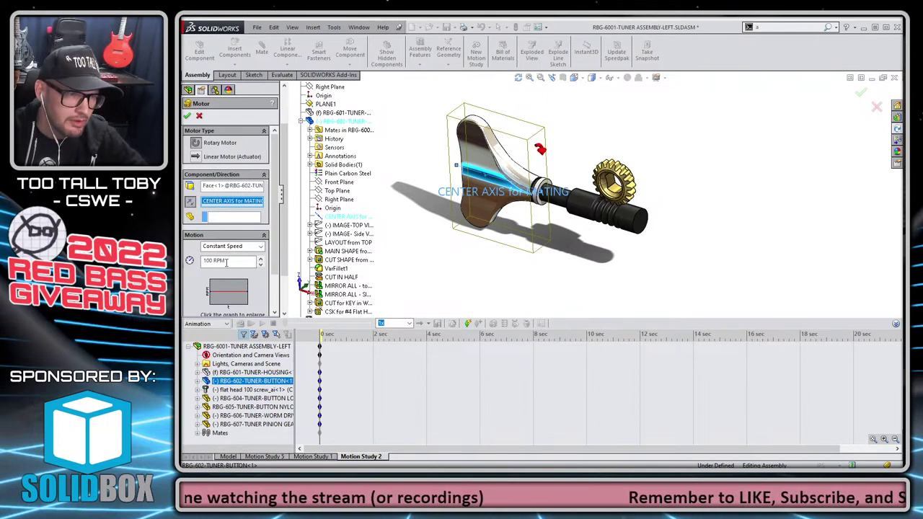
{"action": "left_click", "coordinate": [227, 261]}
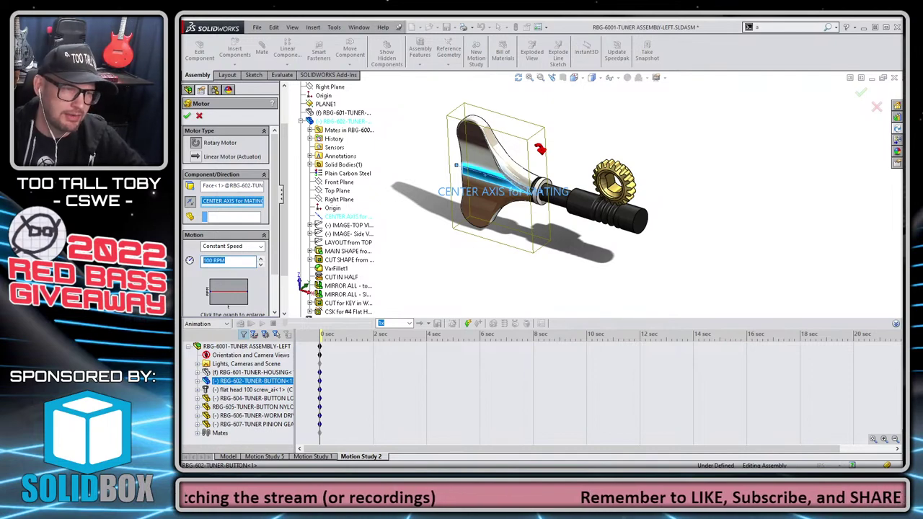
{"action": "type", "text": "30"}
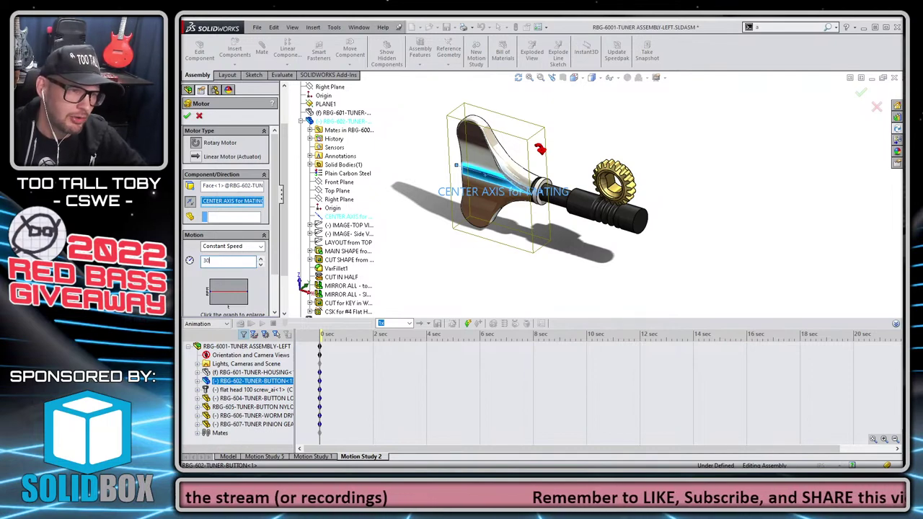
{"action": "left_click", "coordinate": [187, 117]}
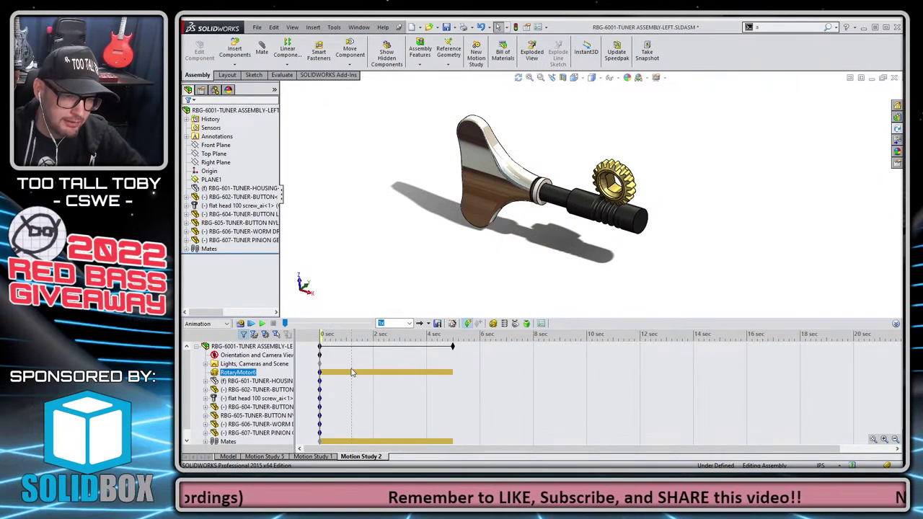
Calculate the motion study over its 5-second duration.
{"action": "left_click", "coordinate": [321, 347]}
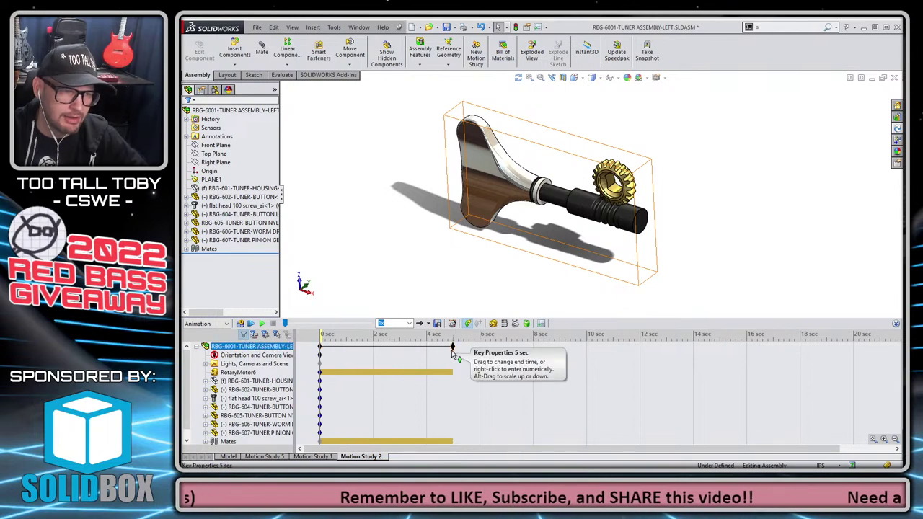
{"action": "key", "text": "Escape"}
{"action": "left_click", "coordinate": [241, 323]}
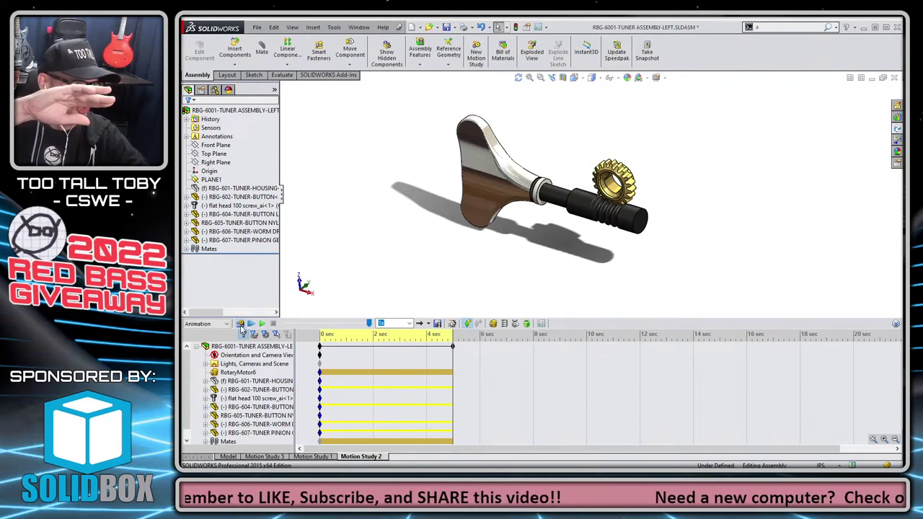
Set the motion study to 30 frames per second and recalculate it.
{"action": "left_click", "coordinate": [544, 324]}
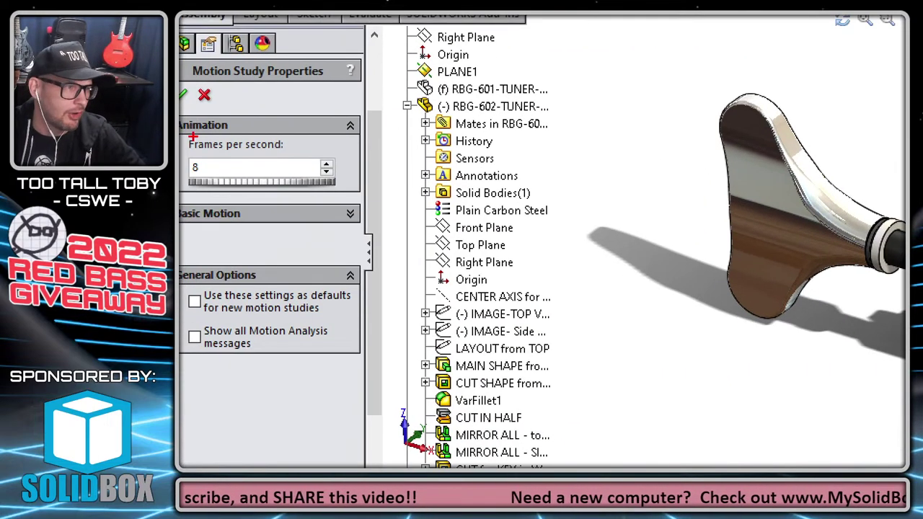
{"action": "left_click_drag", "start_coordinate": [207, 163], "coordinate": [309, 234], "text": "ctrl+shift"}
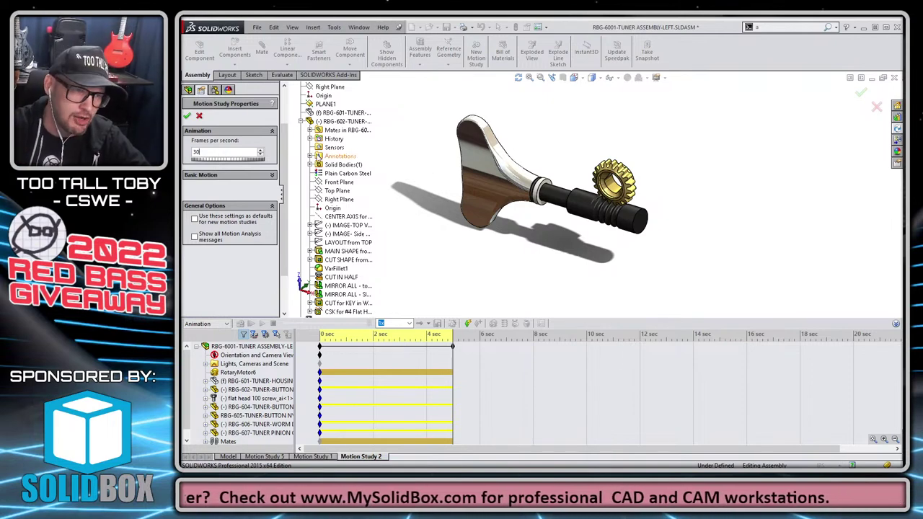
{"action": "left_click", "coordinate": [188, 116]}
{"action": "left_click", "coordinate": [292, 347]}
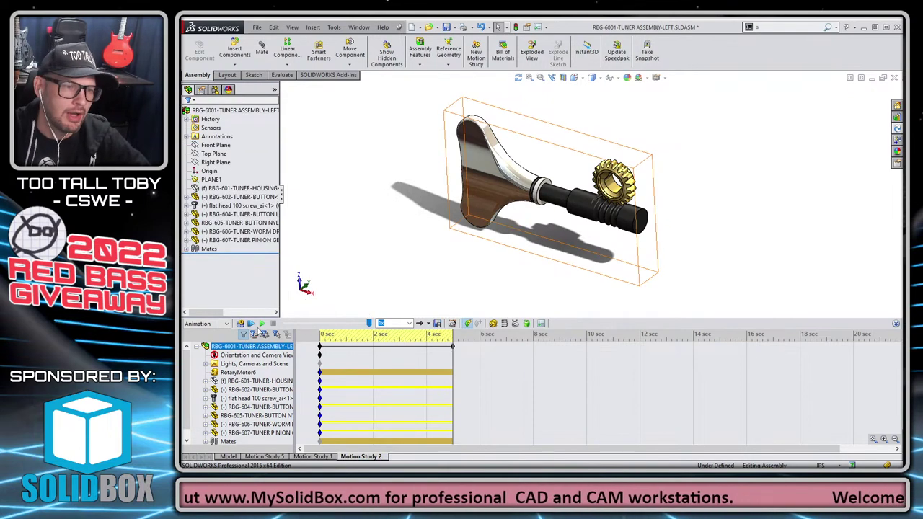
{"action": "left_click", "coordinate": [240, 324]}
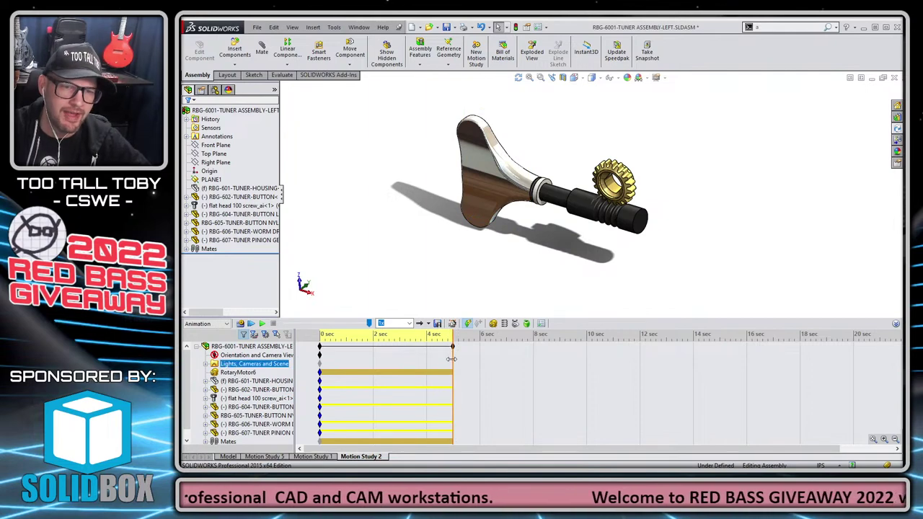
Orient the tuner assembly to the Bottom view and recalculate the motion study.
{"action": "left_click_drag", "start_coordinate": [452, 358], "coordinate": [586, 358]}
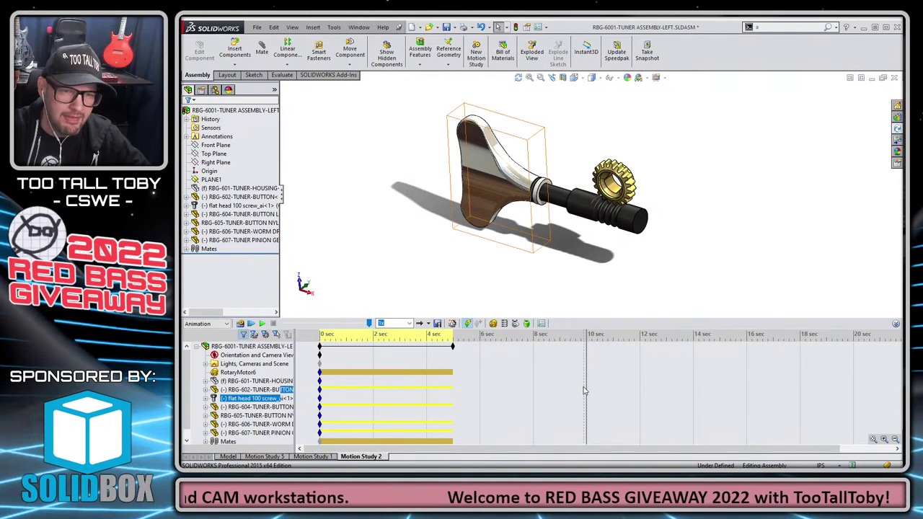
{"action": "key", "text": "space"}
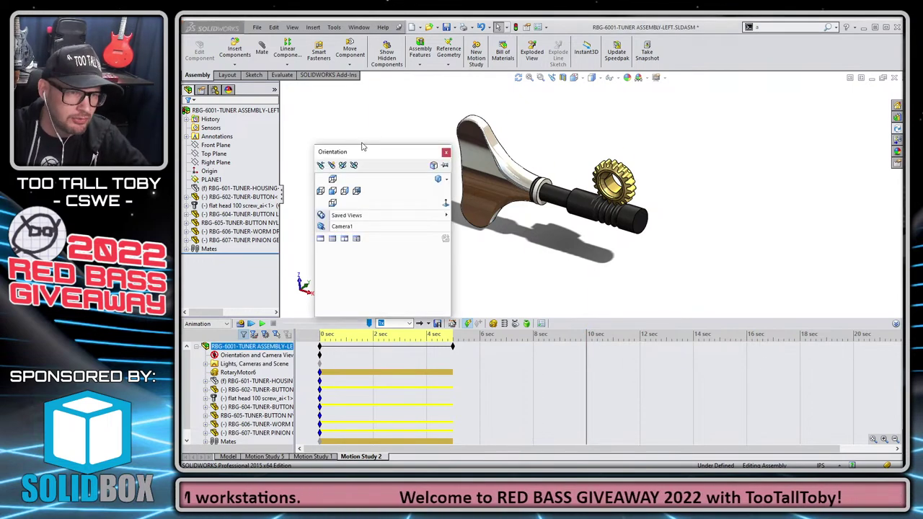
{"action": "left_click", "coordinate": [332, 180]}
{"action": "key", "text": "space"}
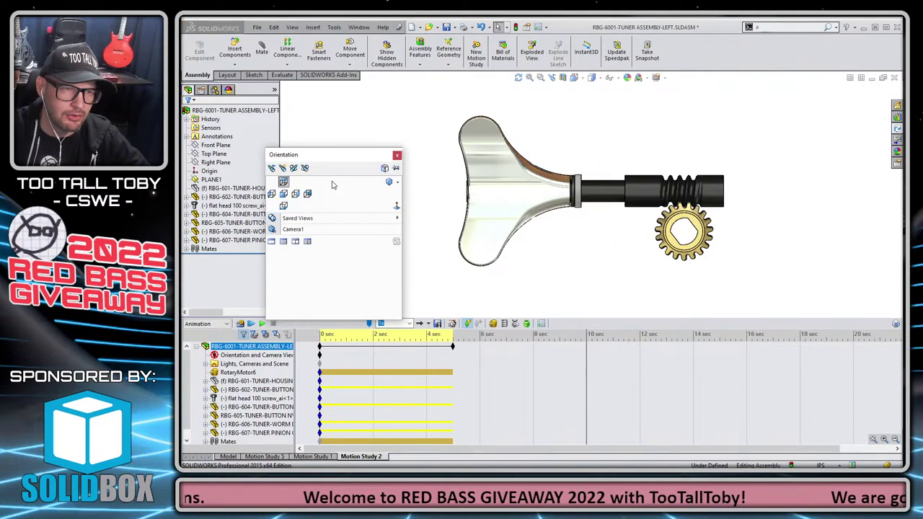
{"action": "left_click", "coordinate": [296, 201]}
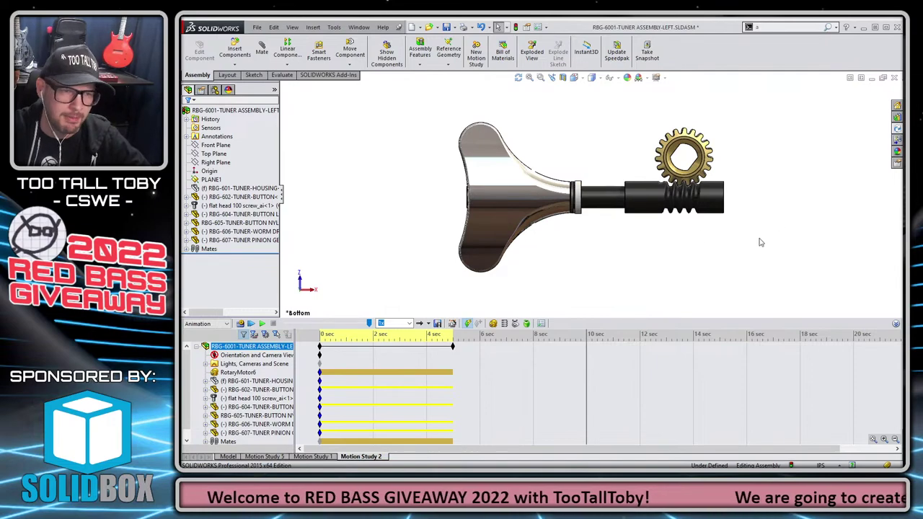
{"action": "left_click", "coordinate": [345, 424]}
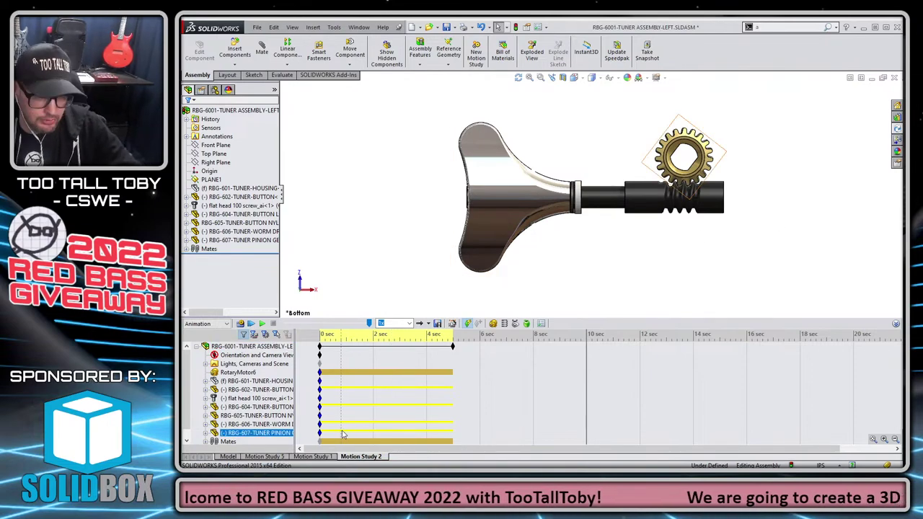
{"action": "left_click_drag", "start_coordinate": [180, 368], "coordinate": [439, 368], "text": "shift"}
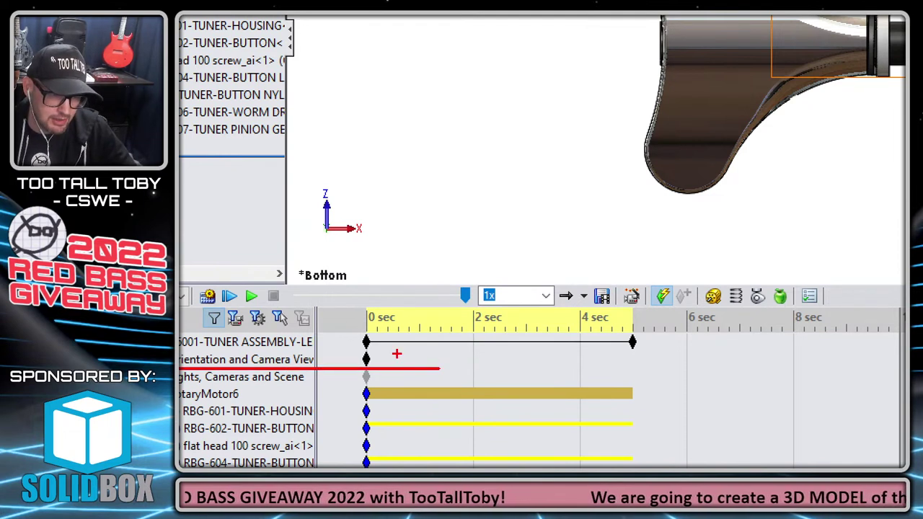
{"action": "left_click_drag", "start_coordinate": [377, 358], "coordinate": [492, 246], "text": "ctrl+shift"}
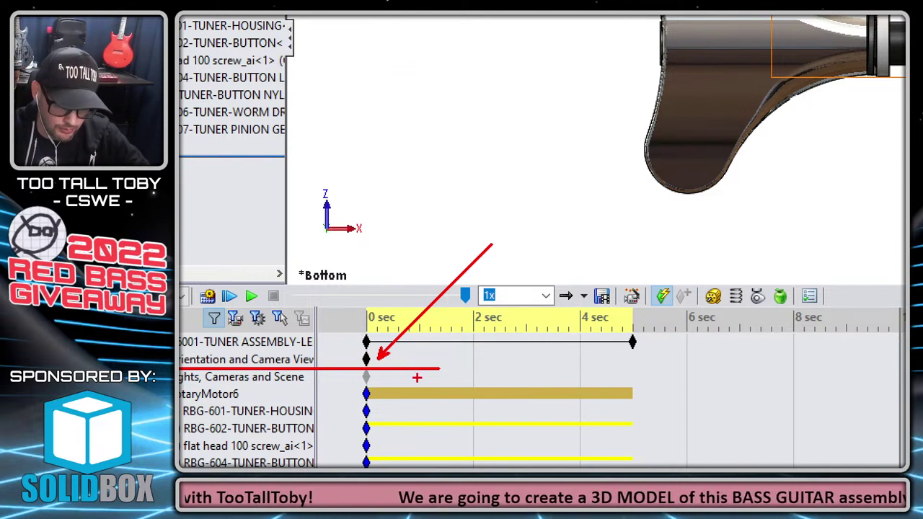
{"action": "key", "text": "Escape"}
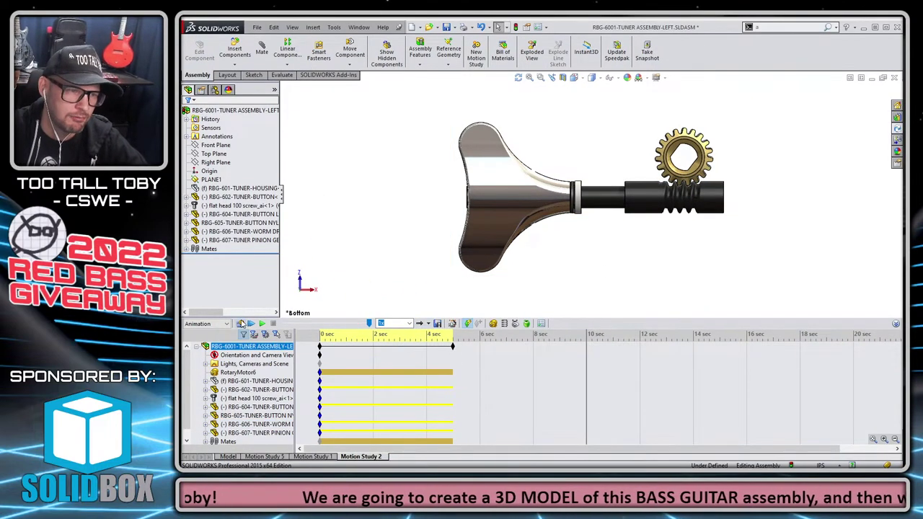
{"action": "left_click", "coordinate": [240, 323]}
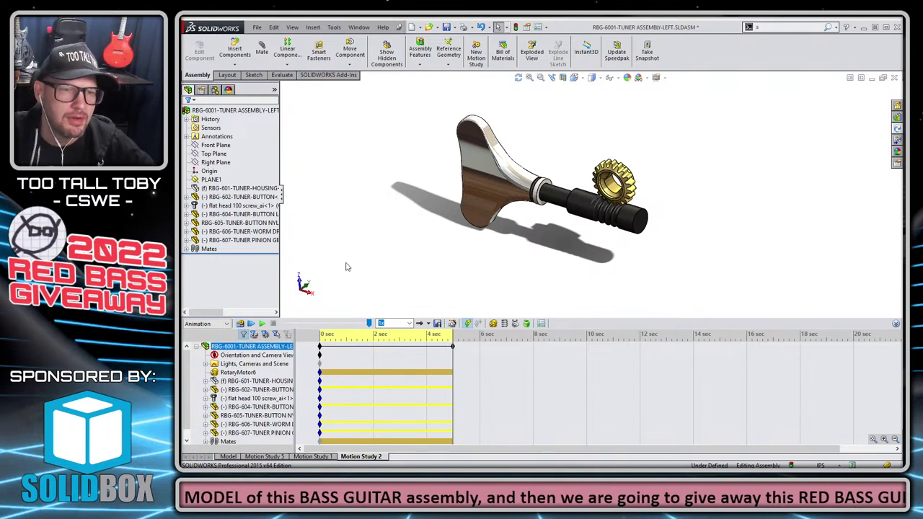
Orient the assembly to the Bottom view and replace the starting Orientation and Camera Views key with it.
{"action": "key", "text": "space"}
{"action": "left_click", "coordinate": [356, 320]}
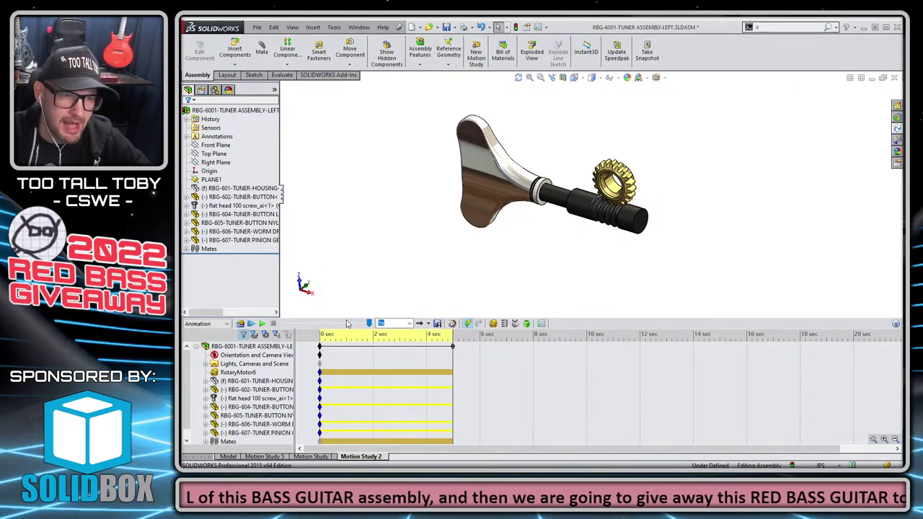
{"action": "left_click", "coordinate": [320, 358]}
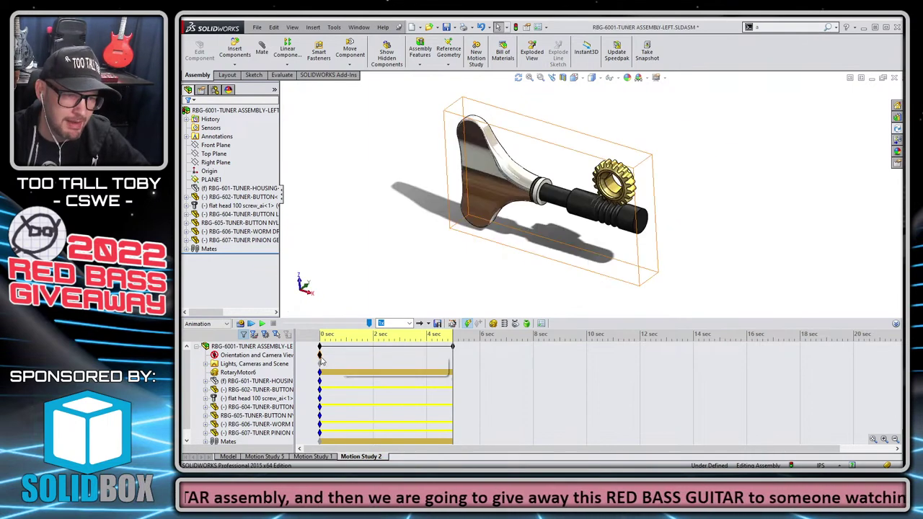
{"action": "right_click", "coordinate": [322, 359]}
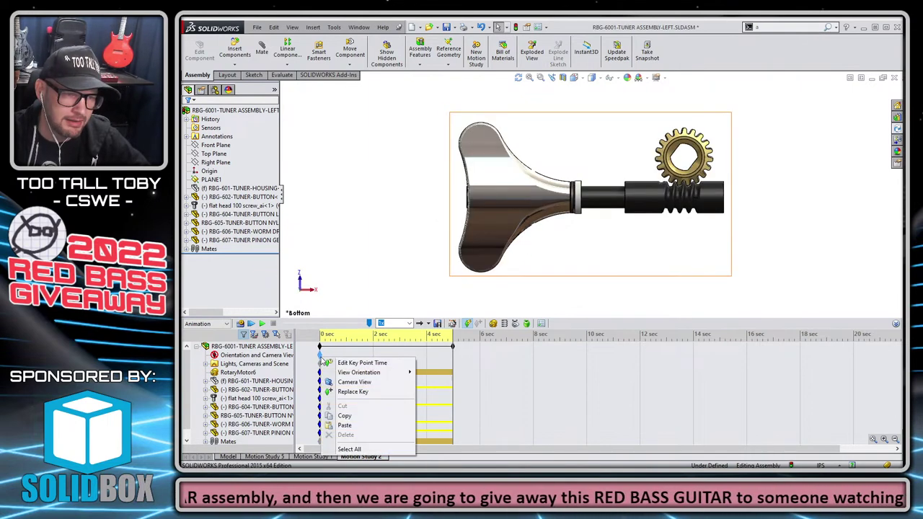
{"action": "left_click", "coordinate": [373, 396]}
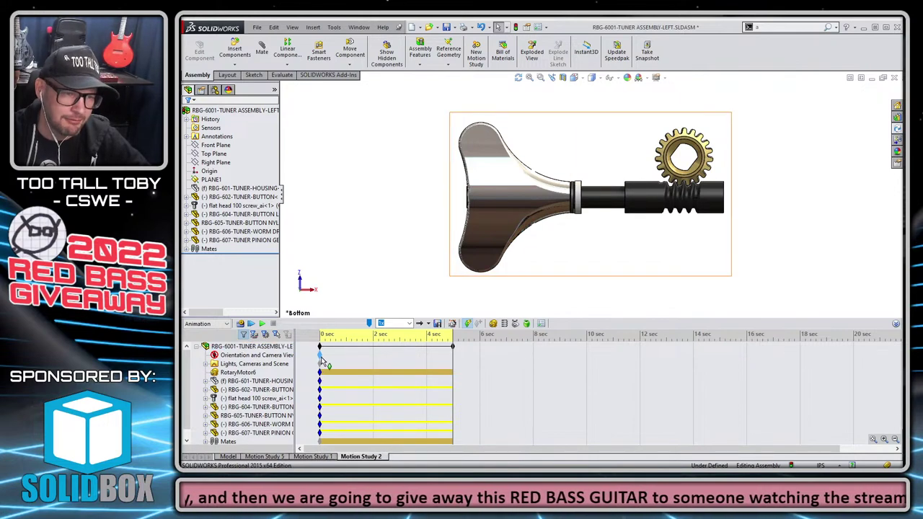
{"action": "mouse_move", "coordinate": [321, 359]}
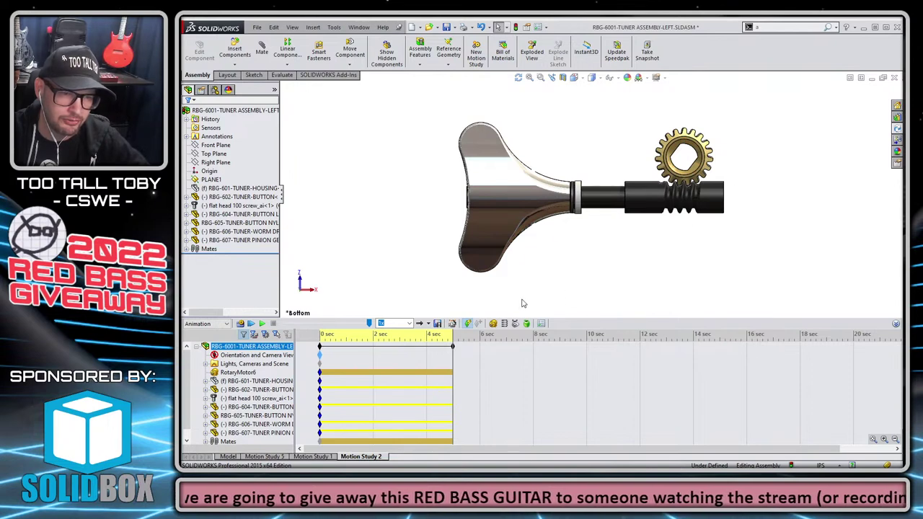
Extend the motion study's duration first to 10 and then to 20 seconds, recalculating it after each change.
{"action": "left_click_drag", "start_coordinate": [453, 347], "coordinate": [585, 359]}
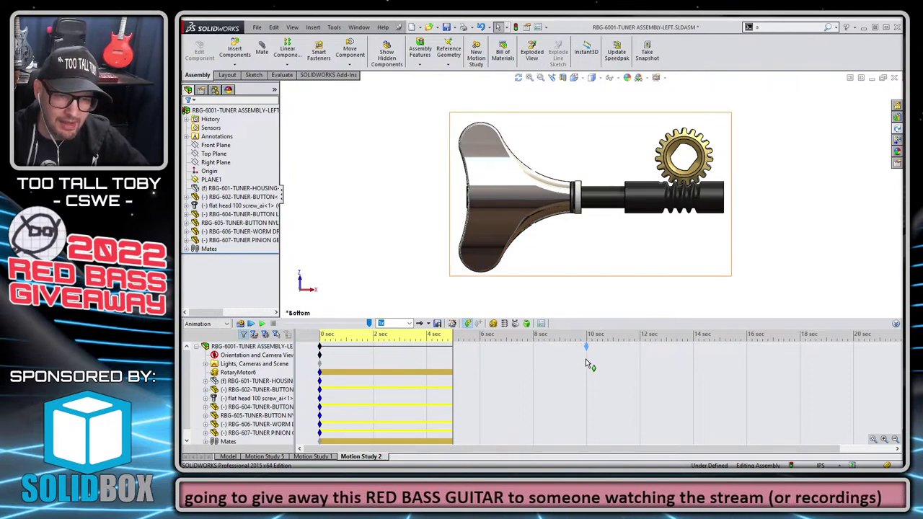
{"action": "left_click", "coordinate": [242, 323]}
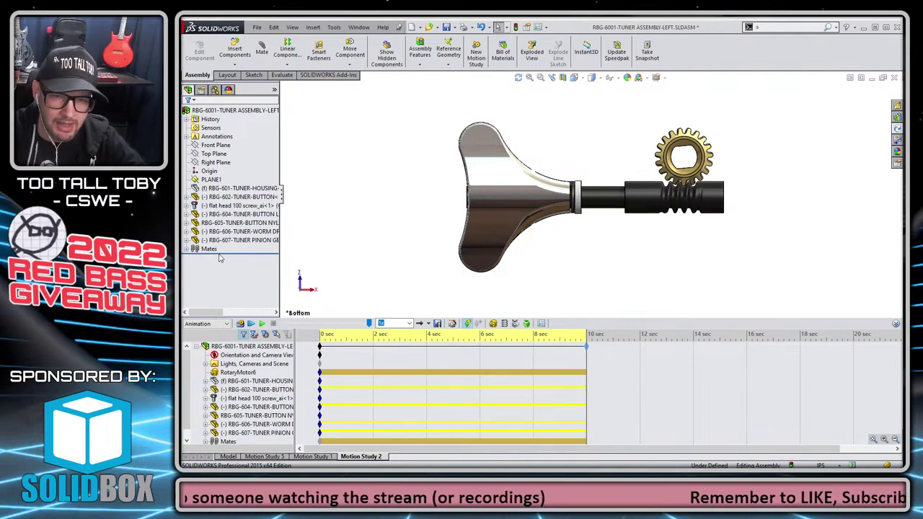
{"action": "left_click_drag", "start_coordinate": [587, 347], "coordinate": [853, 368]}
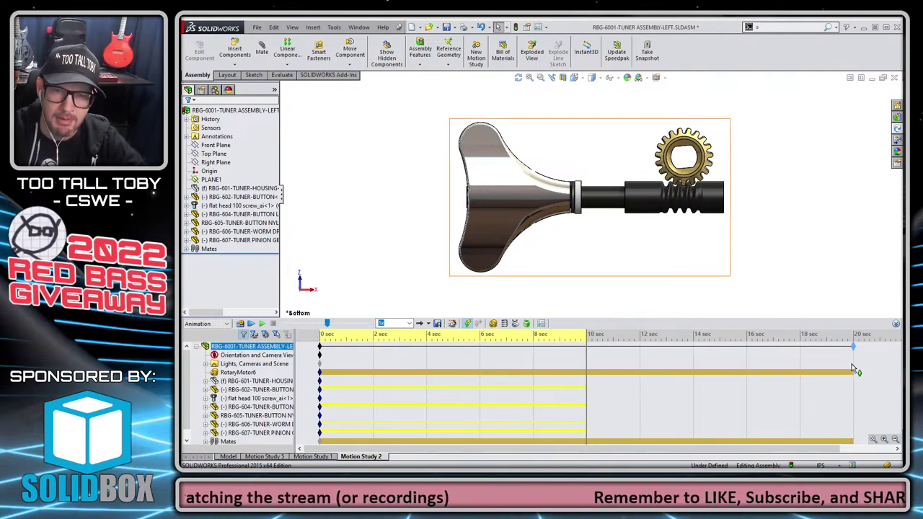
{"action": "left_click", "coordinate": [241, 324]}
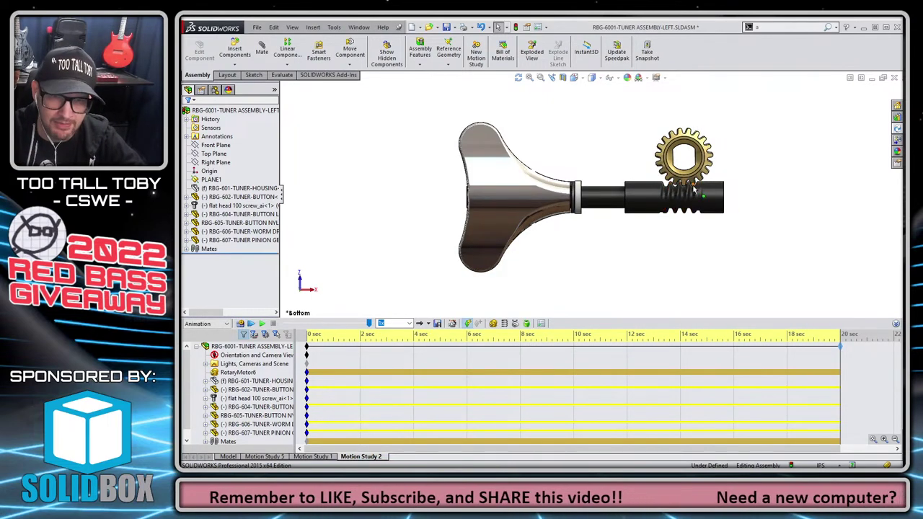
Replace the starting Orientation and Camera Views key with a Bottom-view close-up of the worm and pinion gear mesh, and play the study from the start.
{"action": "scroll", "coordinate": [613, 184], "scroll_direction": "down", "scroll_amount": 5}
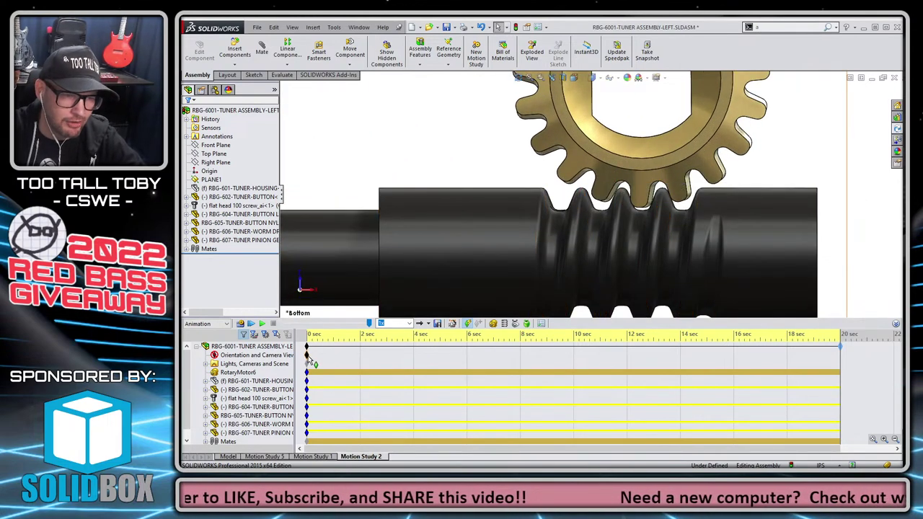
{"action": "left_click", "coordinate": [310, 363]}
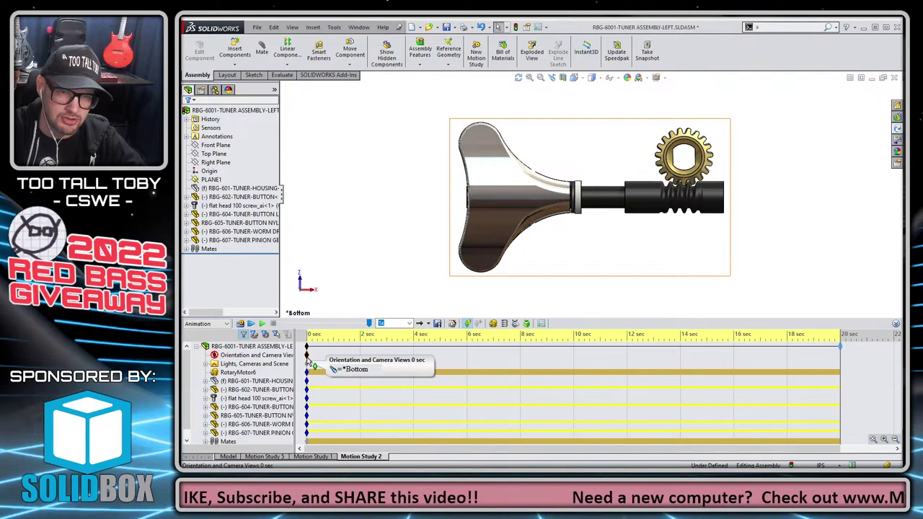
{"action": "right_click", "coordinate": [308, 358]}
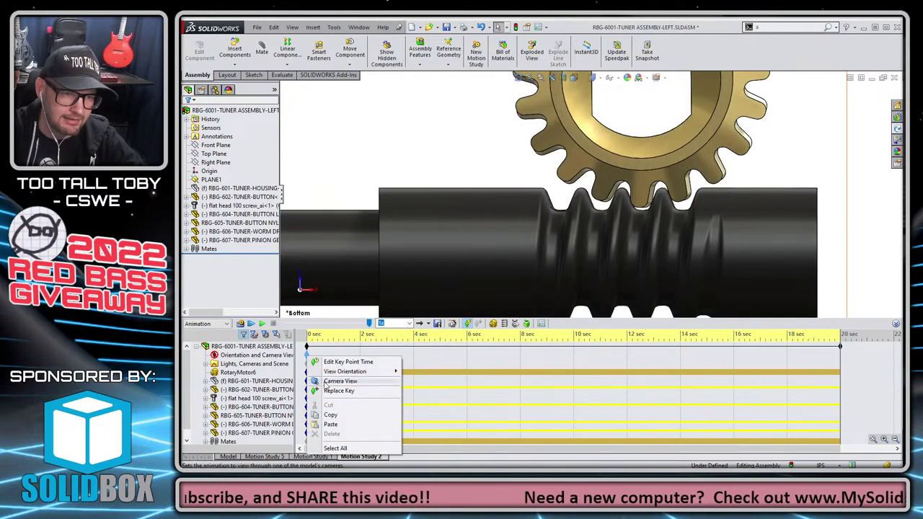
{"action": "left_click", "coordinate": [426, 375]}
{"action": "left_click", "coordinate": [252, 346]}
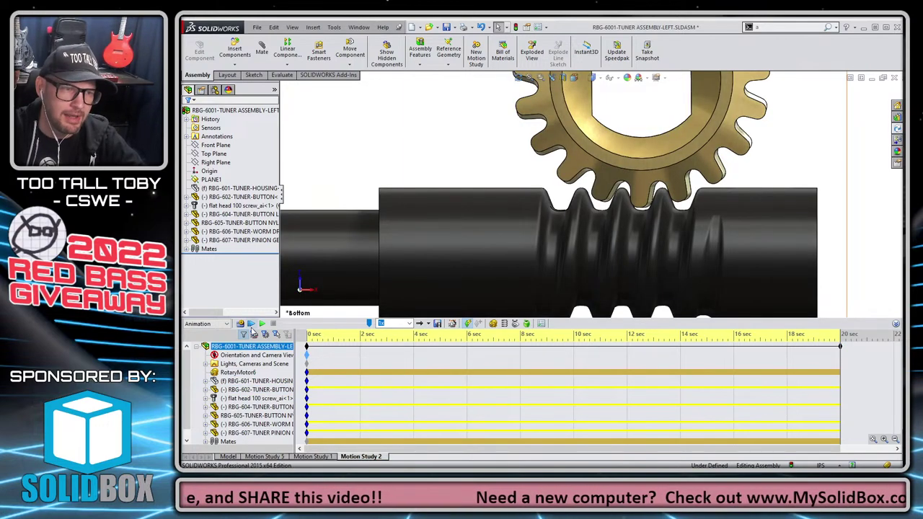
{"action": "left_click", "coordinate": [252, 326]}
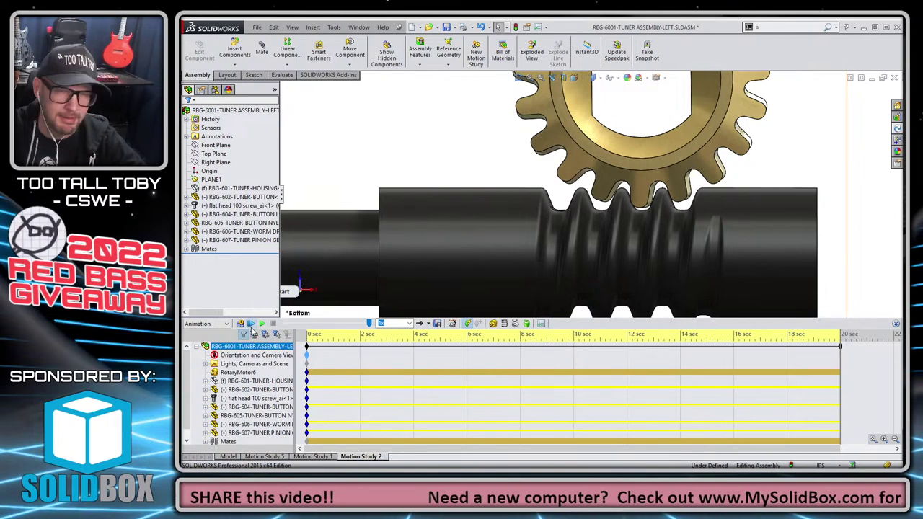
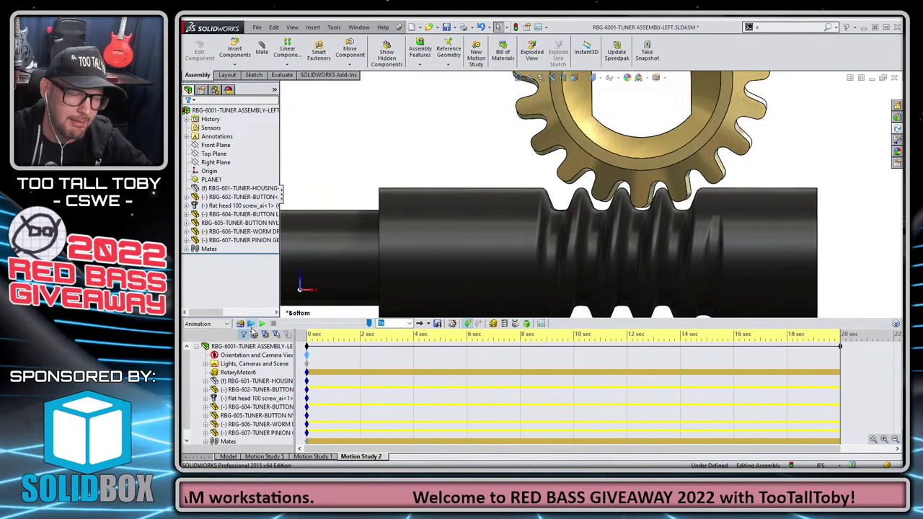
Return from the motion study to the model, set a Bottom-view close-up of the worm and pinion mesh, and expand the mates.
{"action": "left_click", "coordinate": [228, 457]}
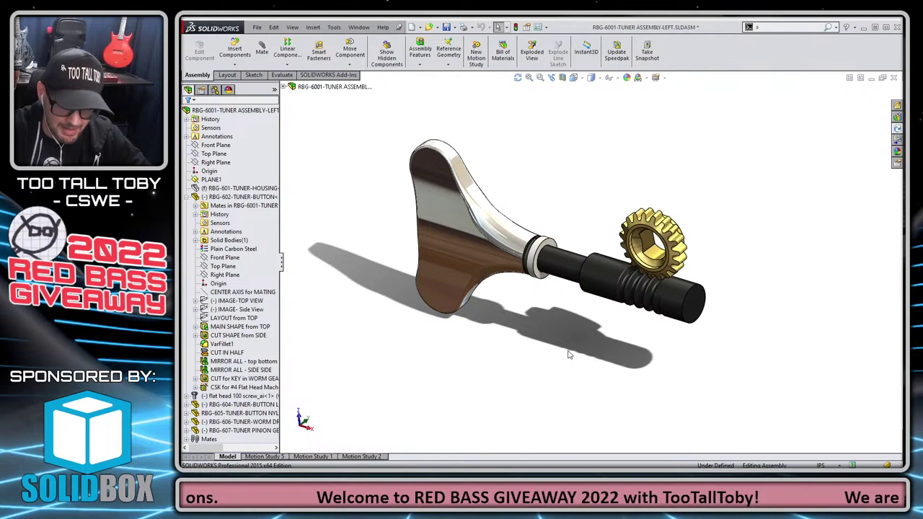
{"action": "key", "text": "ctrl+2"}
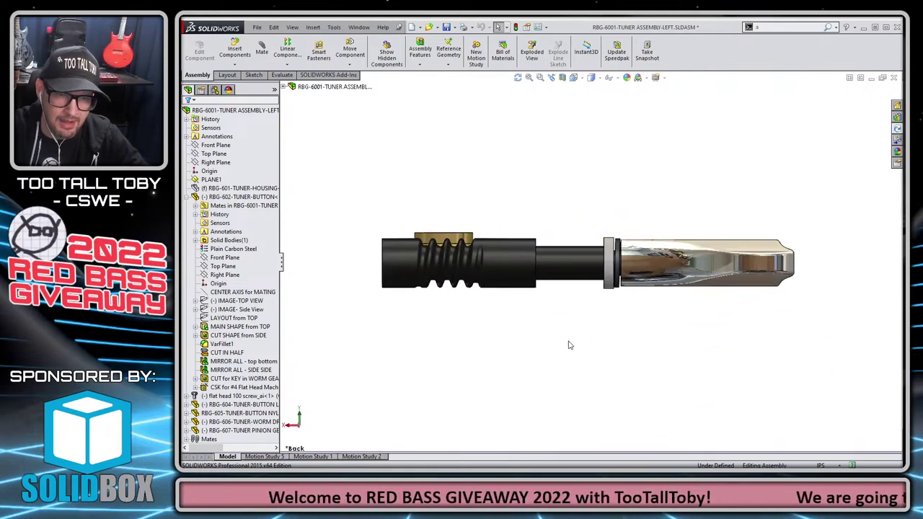
{"action": "key", "text": "ctrl+6"}
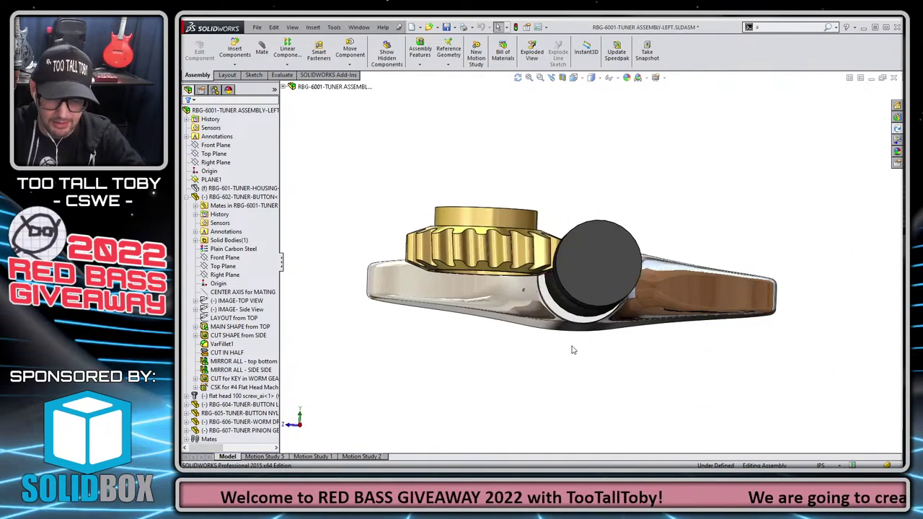
{"action": "scroll", "coordinate": [738, 253], "scroll_direction": "down", "scroll_amount": 10}
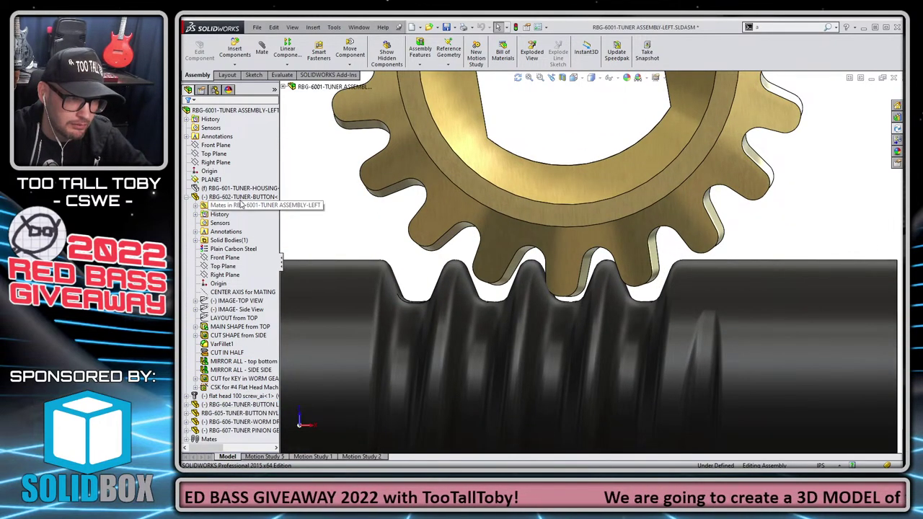
{"action": "left_click", "coordinate": [186, 439]}
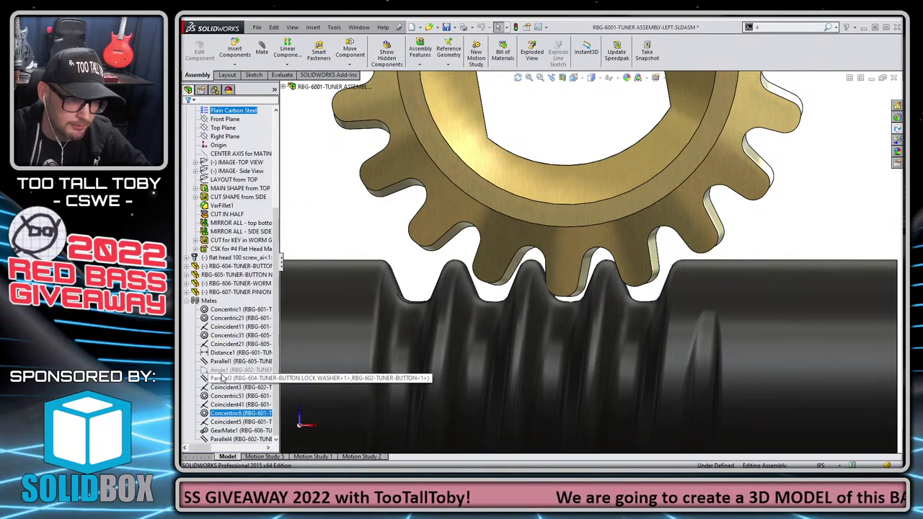
Suppress the GearMate1 mate and rotate the pinion gear independently so its teeth overlap the worm threads.
{"action": "left_click", "coordinate": [233, 432]}
{"action": "right_click", "coordinate": [230, 433]}
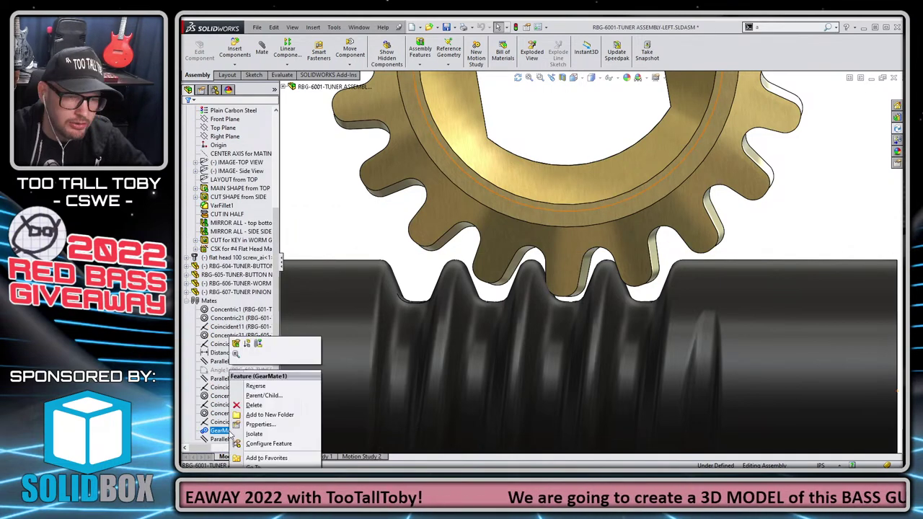
{"action": "left_click", "coordinate": [239, 345]}
{"action": "key", "text": "Escape"}
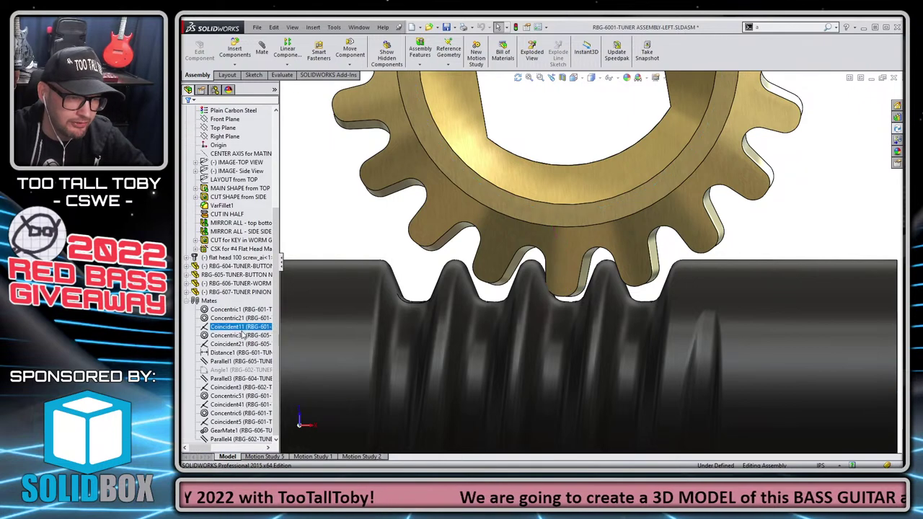
{"action": "right_click", "coordinate": [226, 432]}
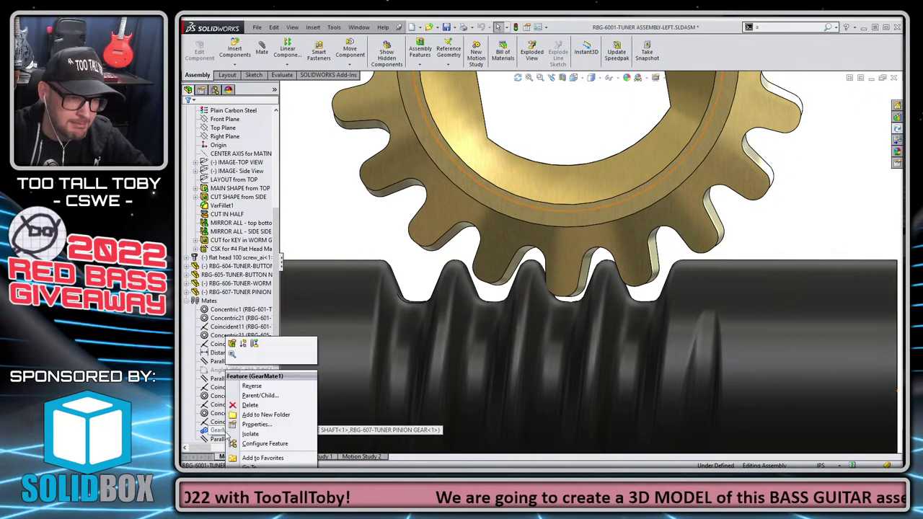
{"action": "left_click", "coordinate": [243, 345]}
{"action": "left_click_drag", "start_coordinate": [572, 279], "coordinate": [805, 177]}
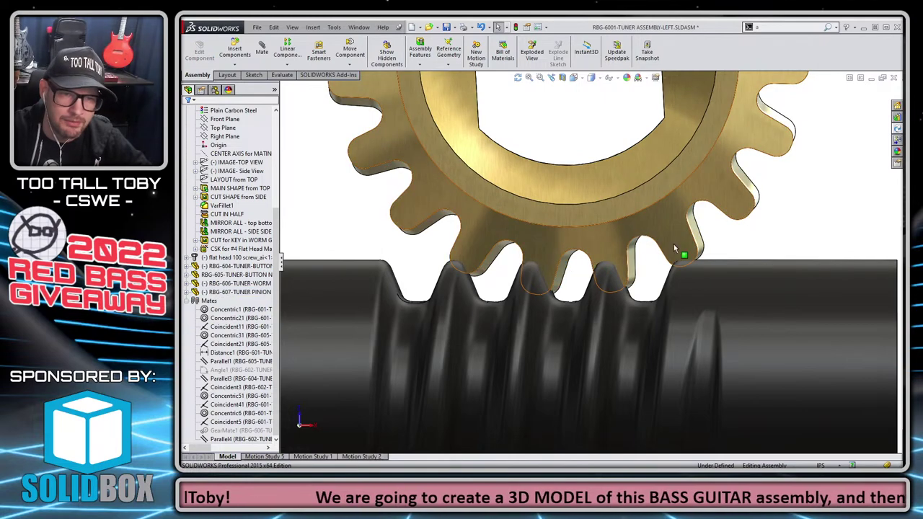
Unsuppress the GearMate1 mate and reopen Motion Study 2 to compare its starting gear position.
{"action": "right_click", "coordinate": [225, 431]}
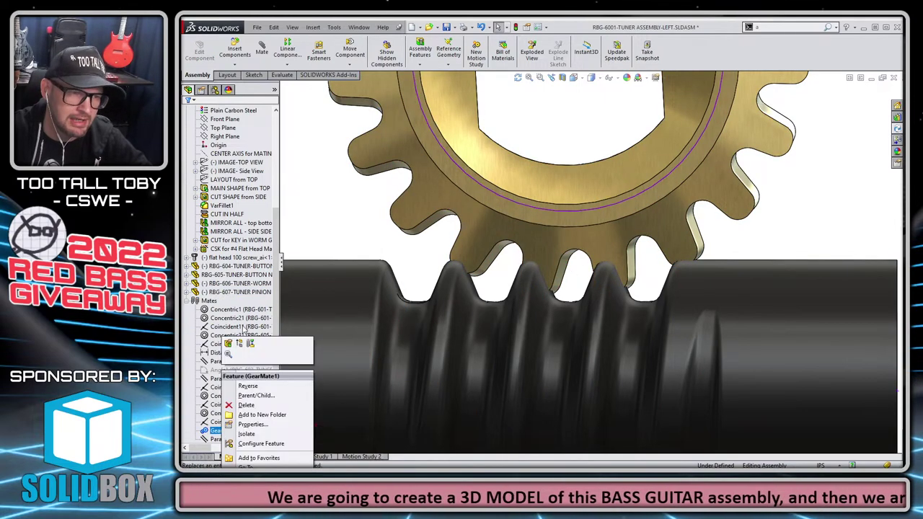
{"action": "left_click", "coordinate": [241, 346]}
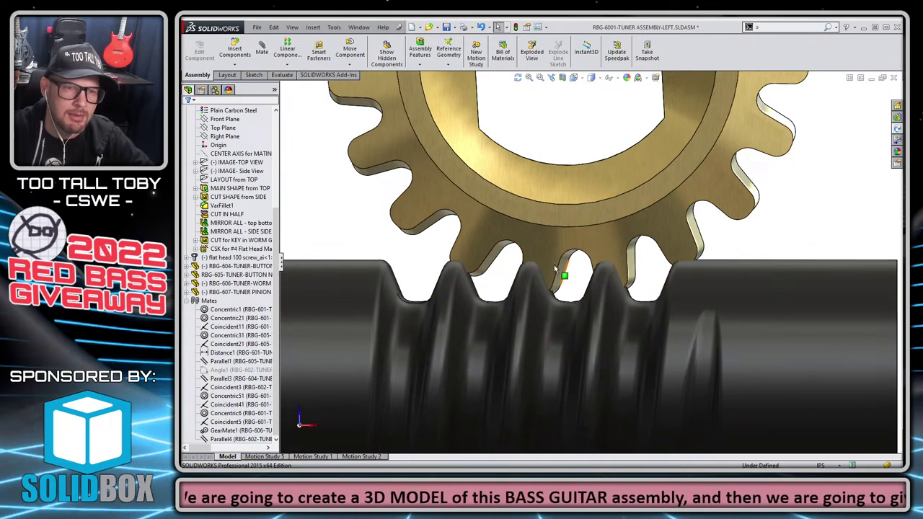
{"action": "left_click", "coordinate": [361, 456]}
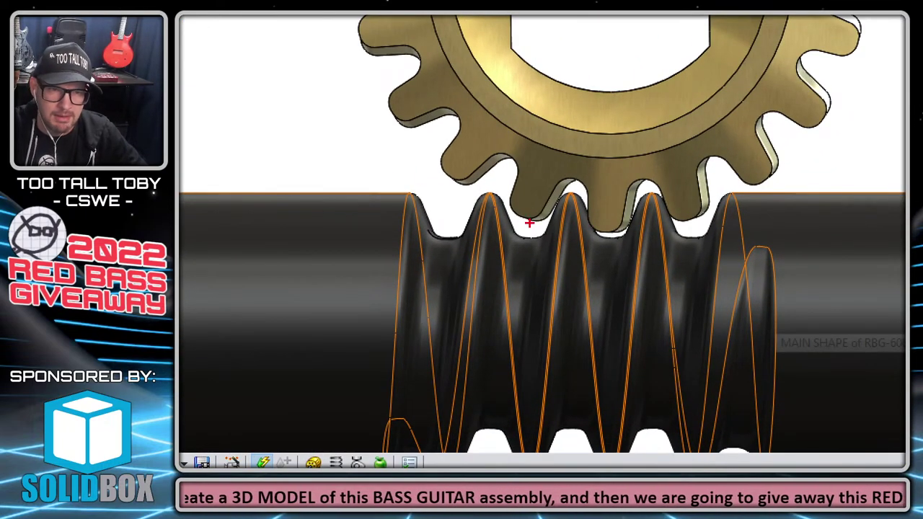
{"action": "left_click_drag", "start_coordinate": [530, 224], "coordinate": [602, 223]}
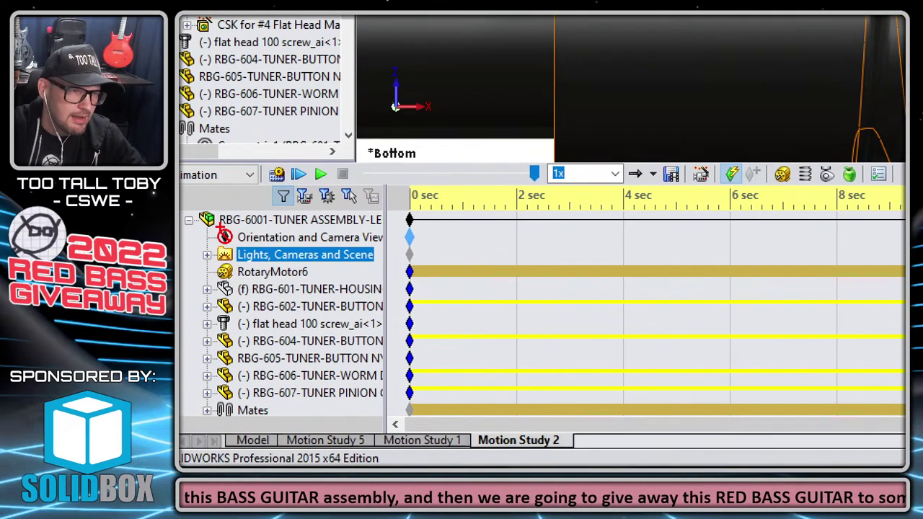
{"action": "mouse_move", "coordinate": [194, 209]}
{"action": "left_mouse_down"}
{"action": "mouse_move", "coordinate": [374, 214]}
{"action": "mouse_move", "coordinate": [388, 405]}
{"action": "mouse_move", "coordinate": [244, 419]}
{"action": "mouse_move", "coordinate": [191, 254]}
{"action": "mouse_move", "coordinate": [209, 212]}
{"action": "left_mouse_up"}
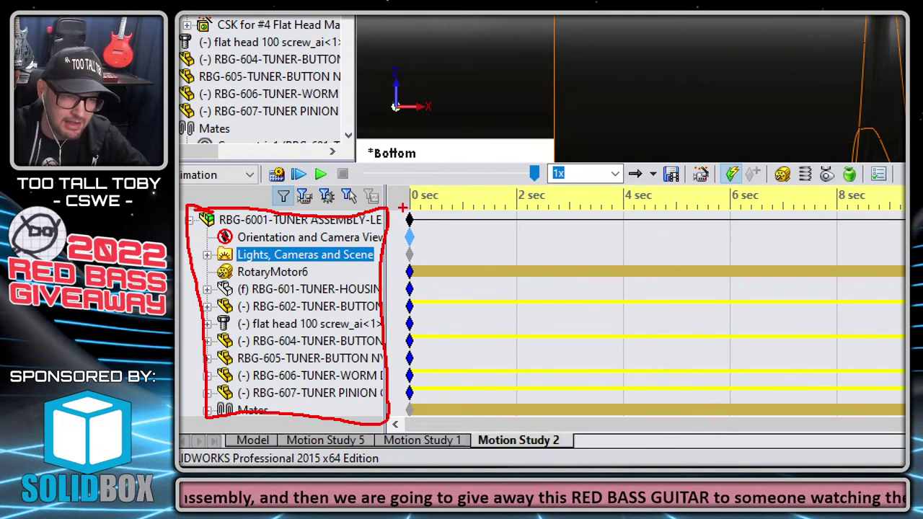
{"action": "mouse_move", "coordinate": [402, 208]}
{"action": "left_mouse_down"}
{"action": "mouse_move", "coordinate": [402, 417]}
{"action": "mouse_move", "coordinate": [423, 223]}
{"action": "left_mouse_up"}
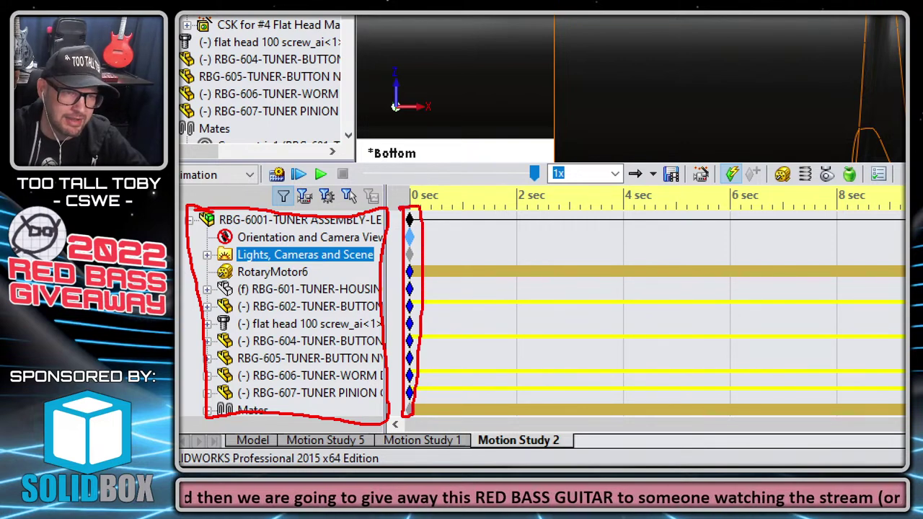
{"action": "left_click_drag", "start_coordinate": [227, 250], "coordinate": [466, 240]}
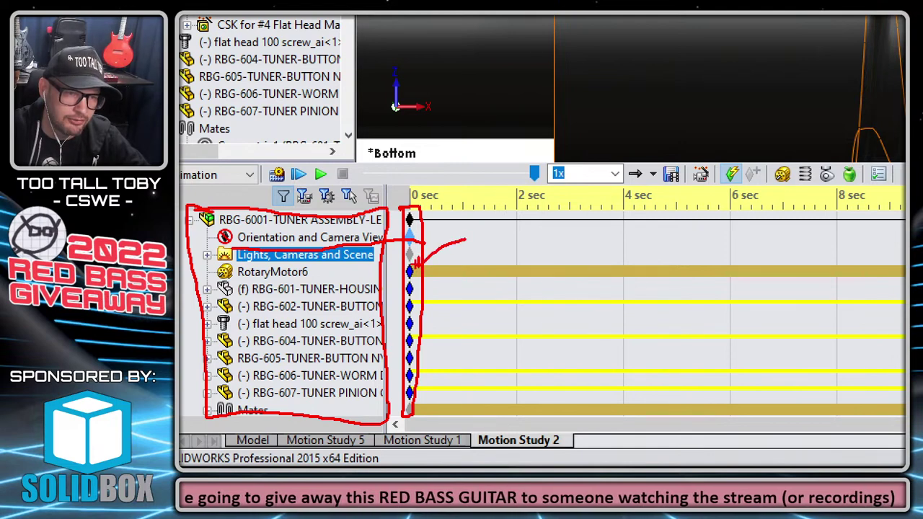
{"action": "mouse_move", "coordinate": [444, 286]}
{"action": "left_mouse_down"}
{"action": "mouse_move", "coordinate": [465, 280]}
{"action": "mouse_move", "coordinate": [439, 297]}
{"action": "left_mouse_up"}
{"action": "mouse_move", "coordinate": [418, 336]}
{"action": "left_mouse_down"}
{"action": "mouse_move", "coordinate": [441, 323]}
{"action": "mouse_move", "coordinate": [435, 342]}
{"action": "left_mouse_up"}
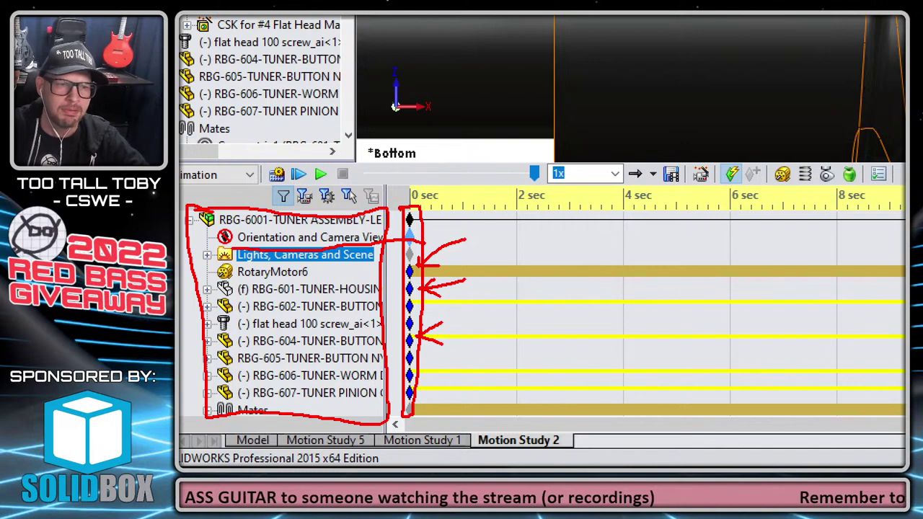
{"action": "left_click_drag", "start_coordinate": [416, 375], "coordinate": [476, 382]}
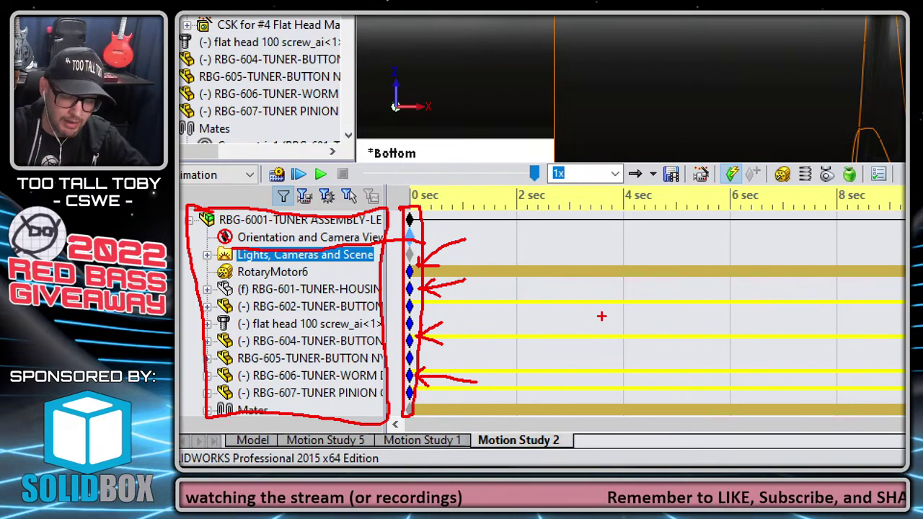
{"action": "key", "text": "Escape"}
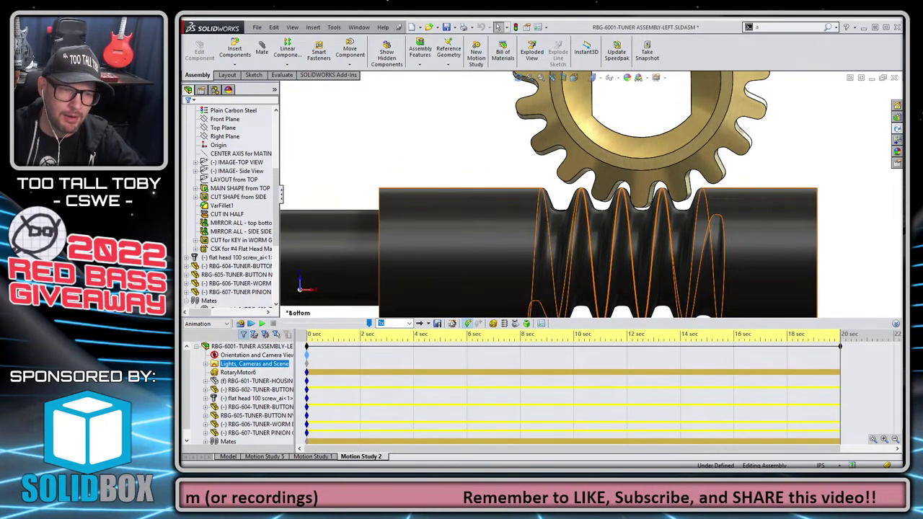
Create a new motion study beside Motion Study 2 and examine the worm and pinion mesh in it.
{"action": "right_click", "coordinate": [372, 461]}
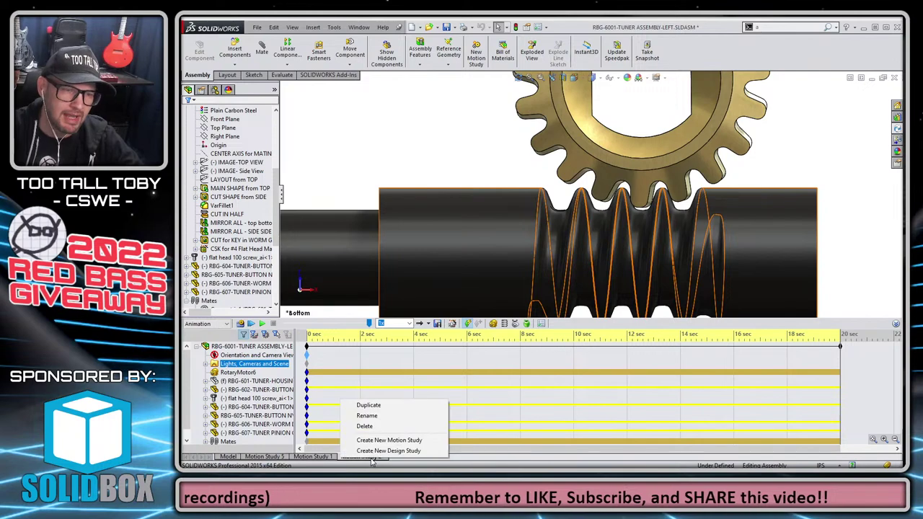
{"action": "left_click", "coordinate": [227, 457]}
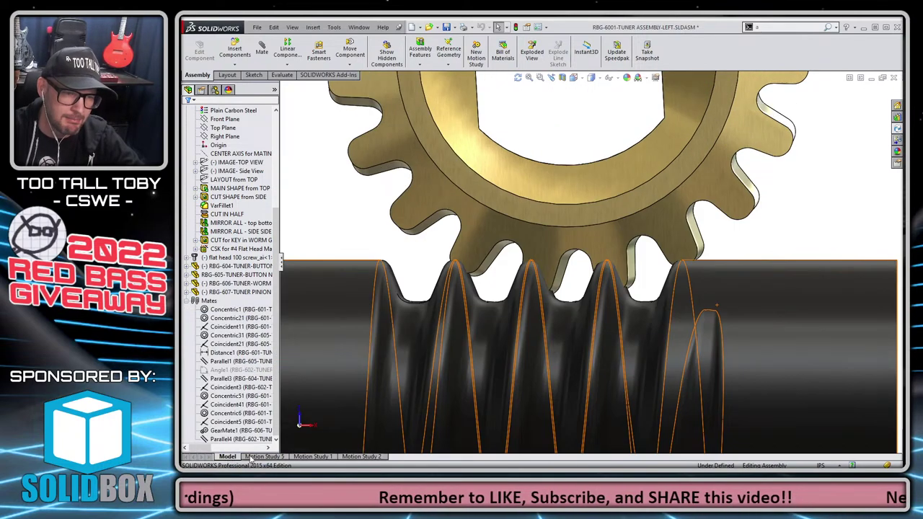
{"action": "right_click", "coordinate": [366, 458]}
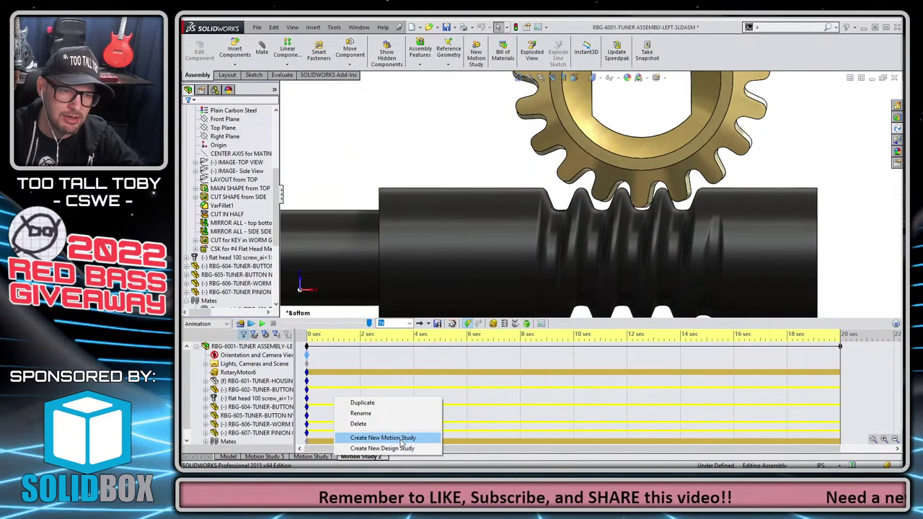
{"action": "left_click", "coordinate": [382, 438]}
{"action": "scroll", "coordinate": [488, 192], "scroll_direction": "down", "scroll_amount": 5}
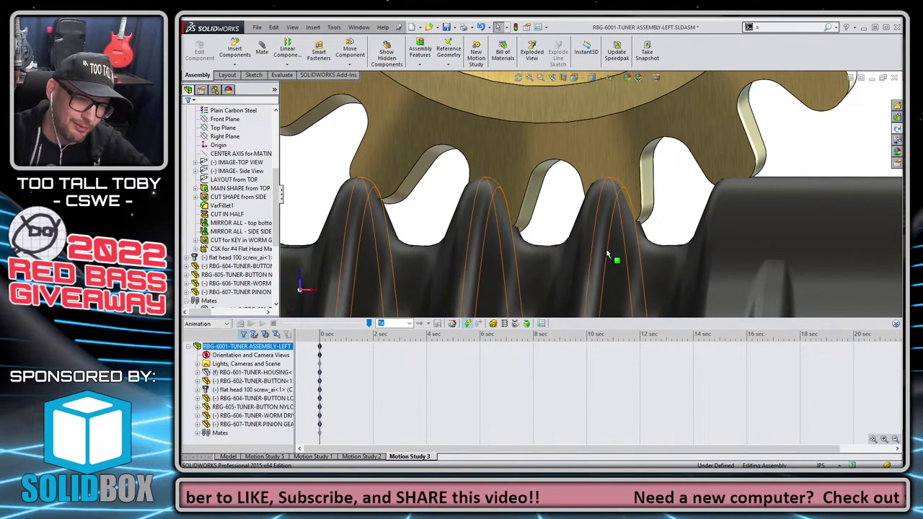
{"action": "scroll", "coordinate": [567, 298], "scroll_direction": "up", "scroll_amount": 10}
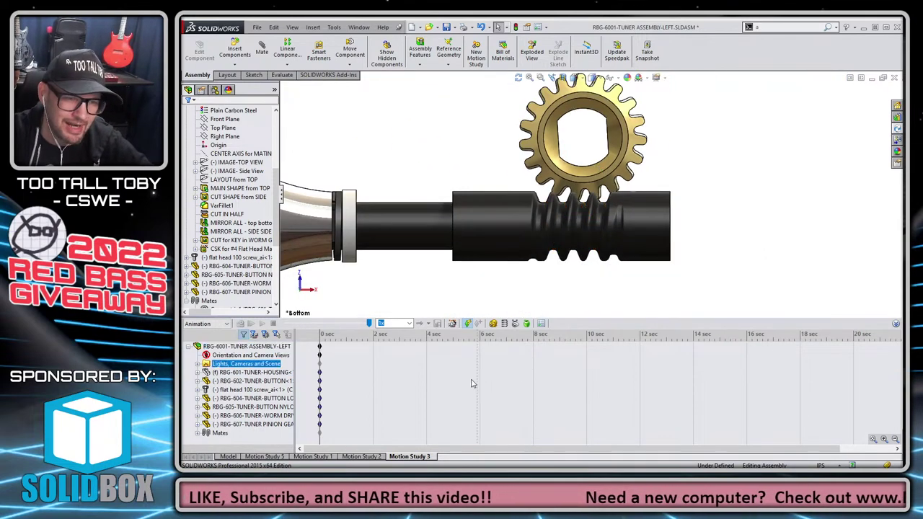
Delete Motion Study 3 and Motion Study 2, declining the update of the affected keys in Motion Study 1.
{"action": "right_click", "coordinate": [408, 457]}
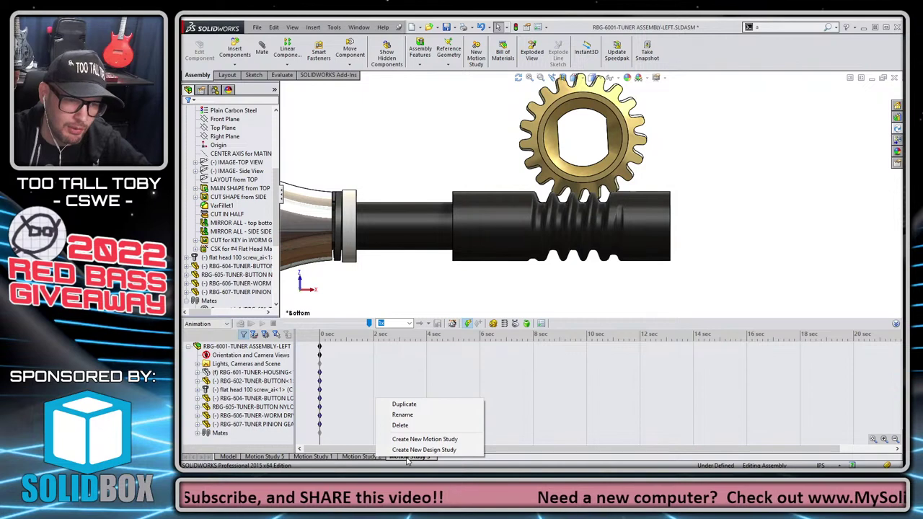
{"action": "left_click", "coordinate": [408, 425]}
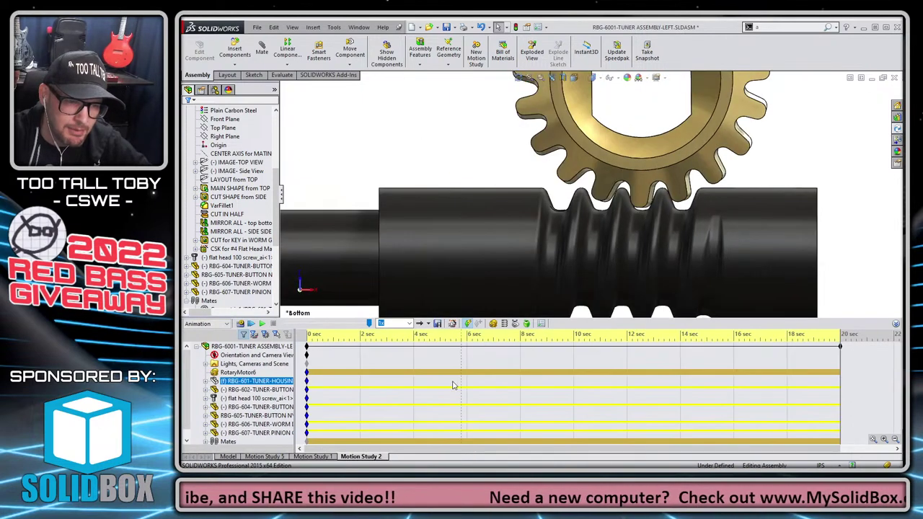
{"action": "right_click", "coordinate": [359, 457]}
{"action": "left_click", "coordinate": [371, 427]}
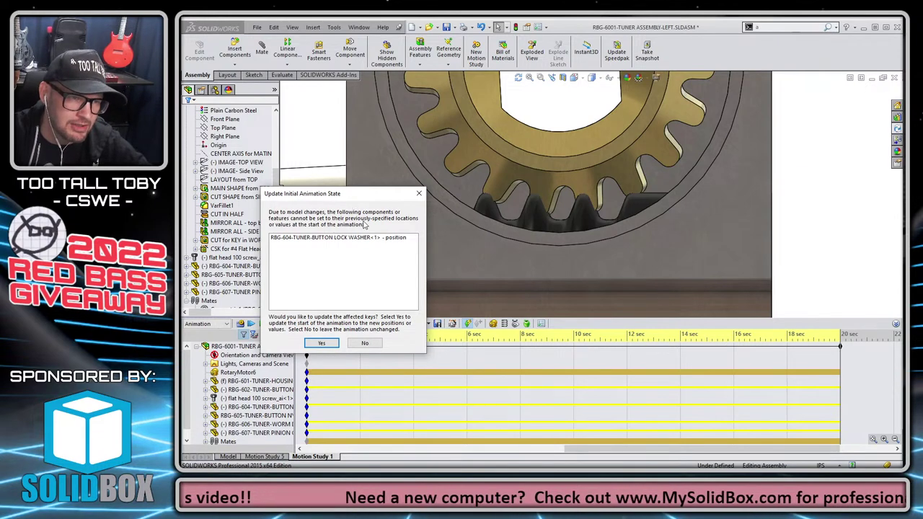
{"action": "left_click", "coordinate": [365, 343]}
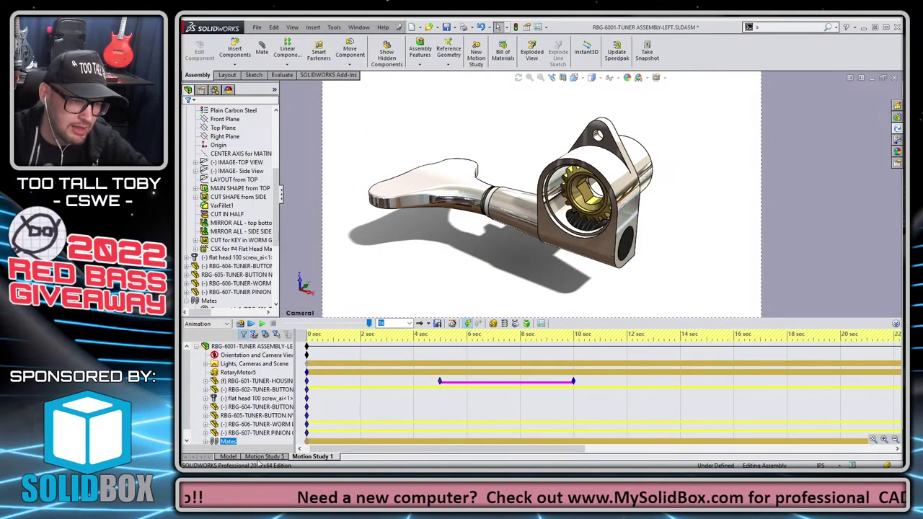
Return to the model, suppress the GearMate1 mate, and rotate the pinion gear until its teeth sit centred between the worm threads.
{"action": "left_click", "coordinate": [228, 457]}
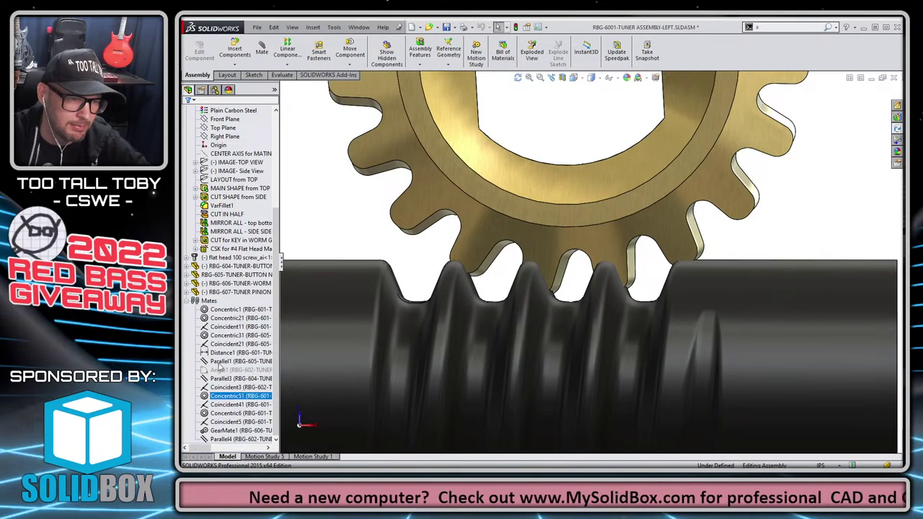
{"action": "left_click", "coordinate": [240, 431]}
{"action": "left_click", "coordinate": [229, 403]}
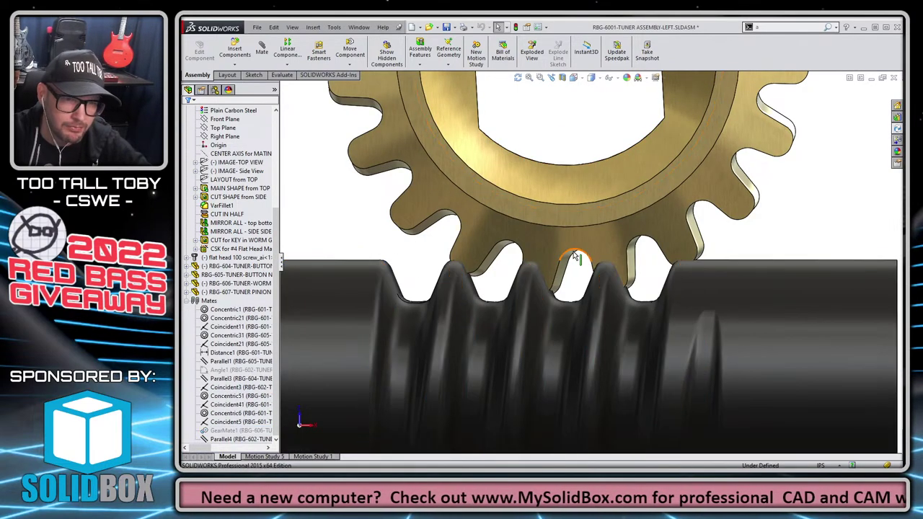
{"action": "left_click_drag", "start_coordinate": [550, 247], "coordinate": [416, 240]}
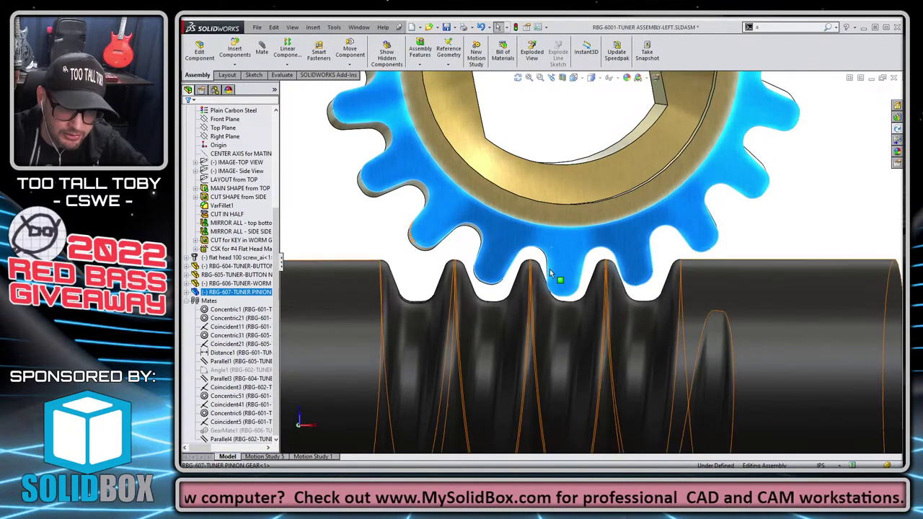
{"action": "left_click_drag", "start_coordinate": [562, 282], "coordinate": [566, 282]}
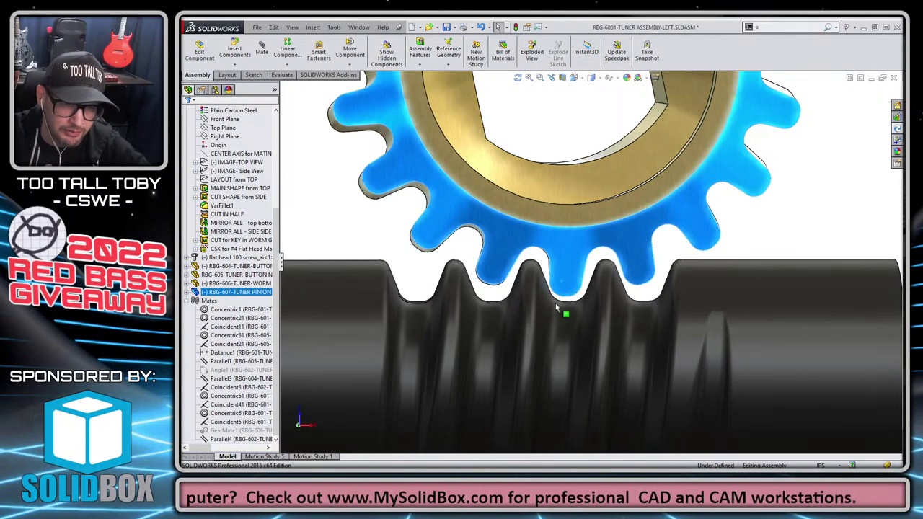
Show the hidden tuner housing and orient the whole assembly to a three-dimensional view.
{"action": "scroll", "coordinate": [554, 267], "scroll_direction": "up", "scroll_amount": 6}
{"action": "left_click", "coordinate": [452, 209]}
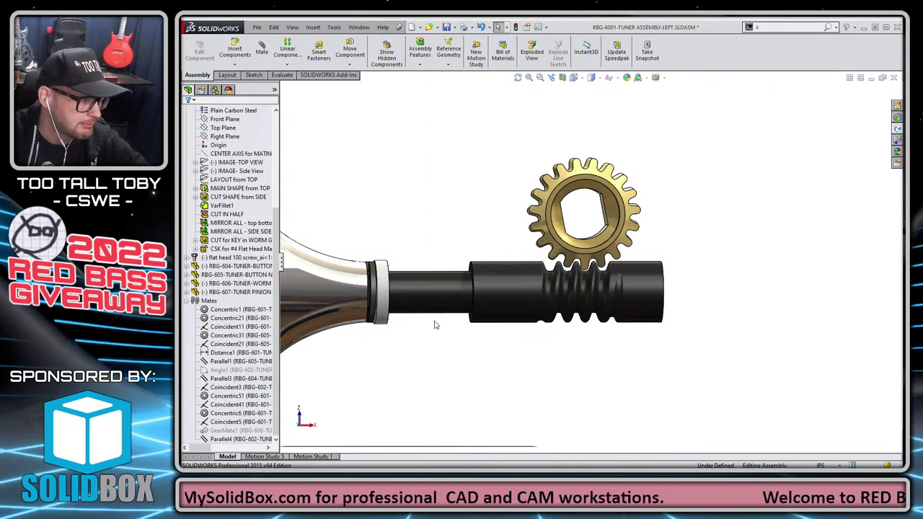
{"action": "key", "text": "shift+Tab"}
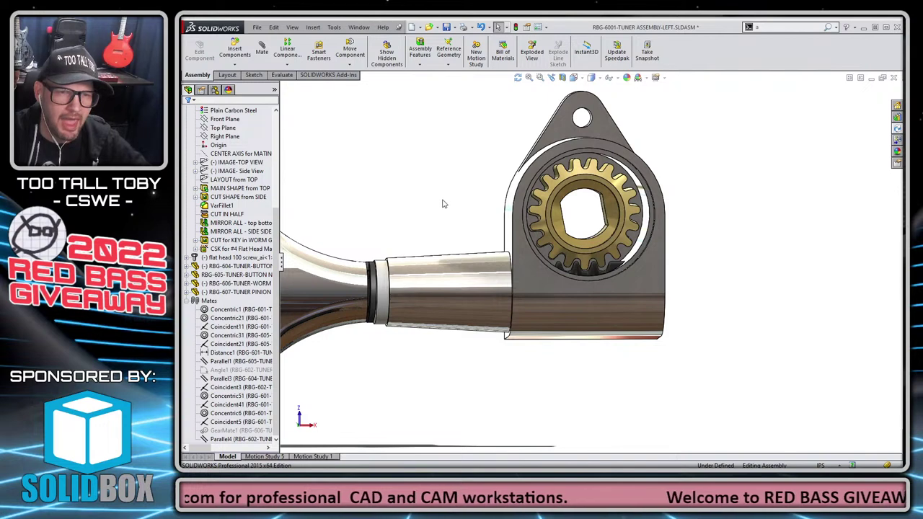
{"action": "scroll", "coordinate": [478, 221], "scroll_direction": "up", "scroll_amount": 4}
{"action": "middle_click_drag", "start_coordinate": [518, 240], "coordinate": [465, 290]}
{"action": "scroll", "coordinate": [465, 292], "scroll_direction": "down", "scroll_amount": 2}
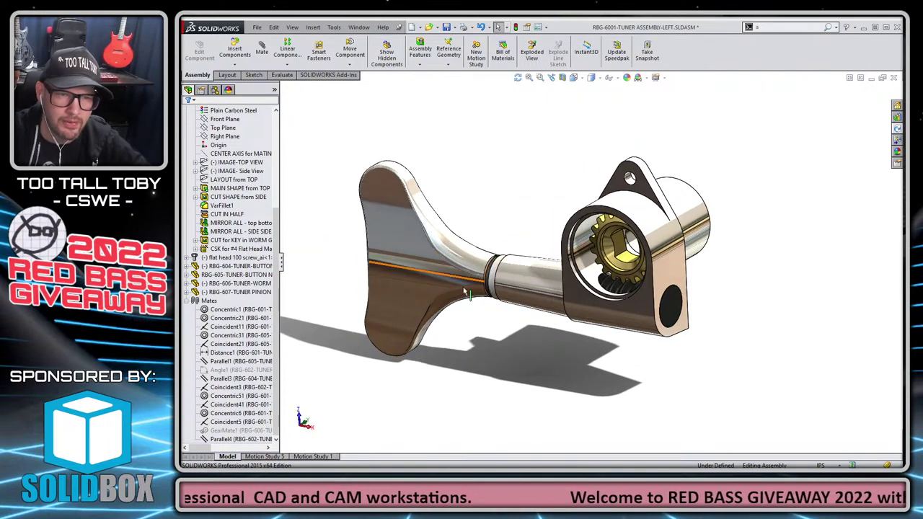
Examine the Plain White scene's floor shadow and alignment settings against the tuner from isometric and angled views, leaving them unchanged.
{"action": "scroll", "coordinate": [461, 317], "scroll_direction": "up", "scroll_amount": 2}
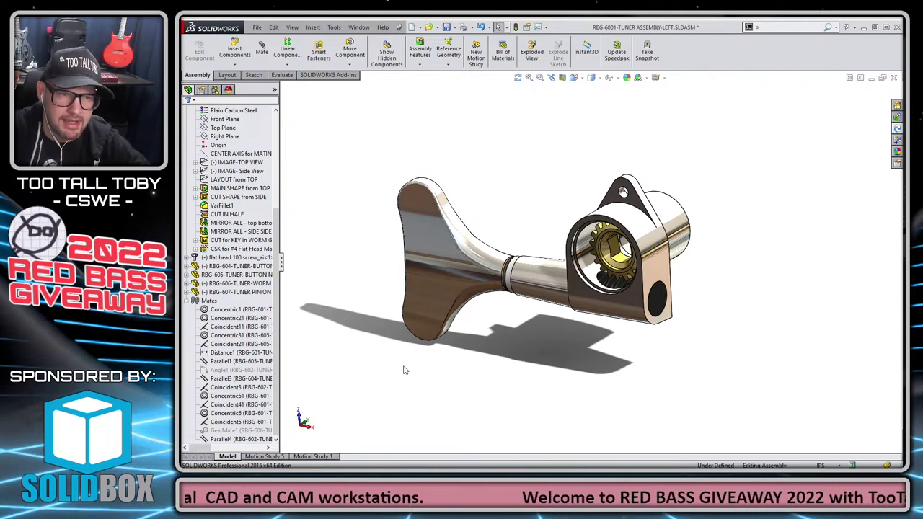
{"action": "left_click", "coordinate": [187, 302]}
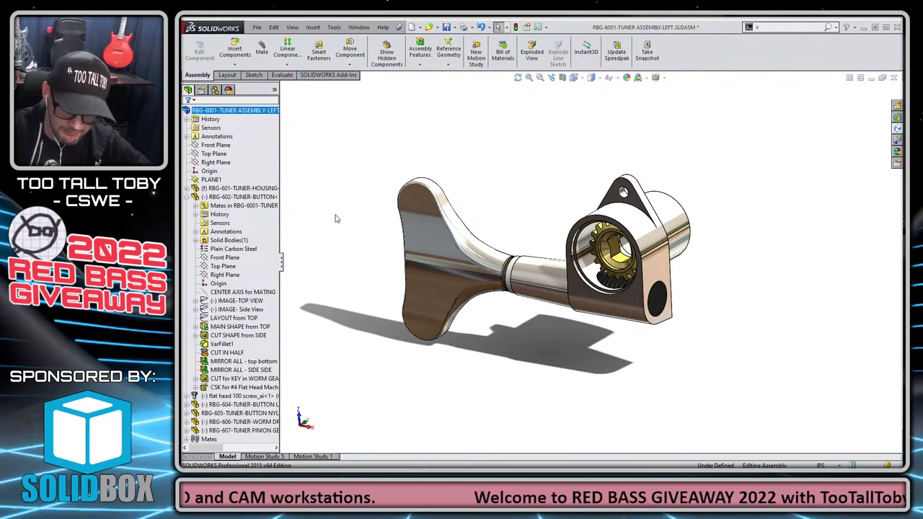
{"action": "key", "text": "ctrl+7"}
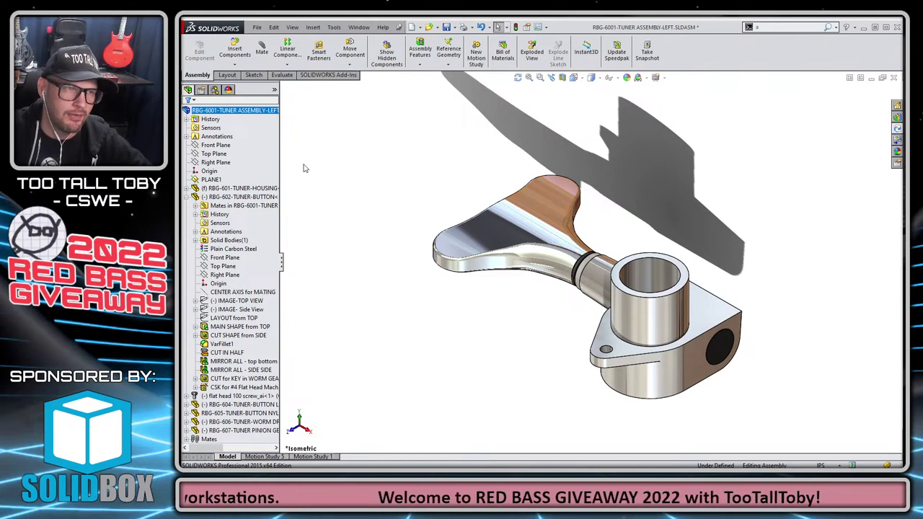
{"action": "left_click", "coordinate": [228, 89]}
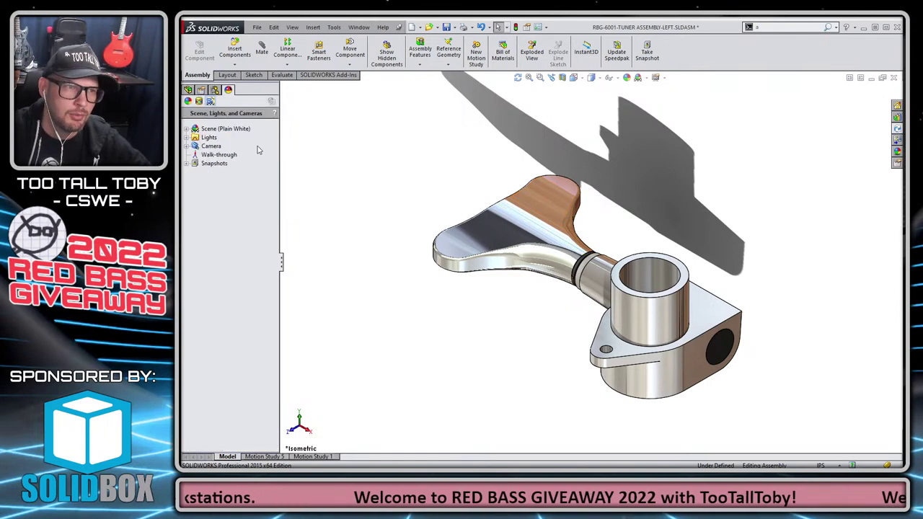
{"action": "double_click", "coordinate": [194, 130]}
{"action": "right_click", "coordinate": [220, 134]}
{"action": "left_click", "coordinate": [236, 131]}
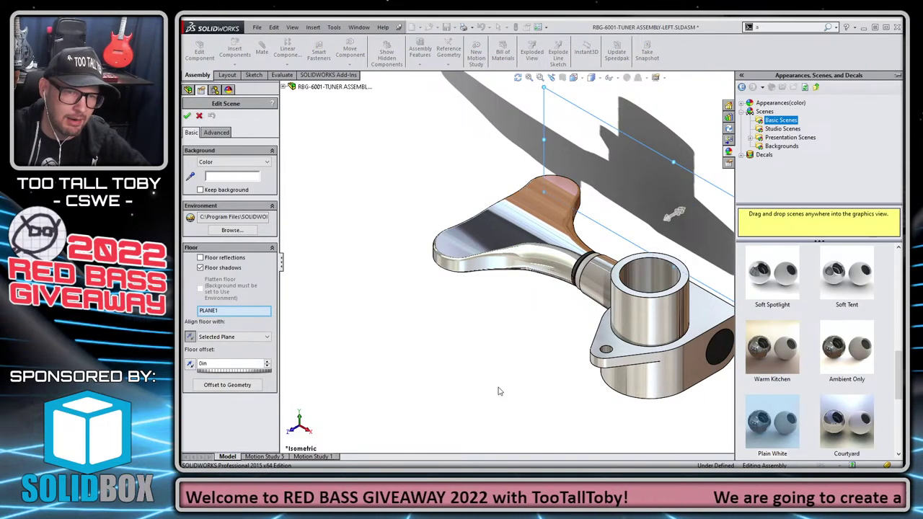
{"action": "middle_click_drag", "start_coordinate": [497, 388], "coordinate": [564, 278]}
{"action": "scroll", "coordinate": [622, 331], "scroll_direction": "down", "scroll_amount": 2}
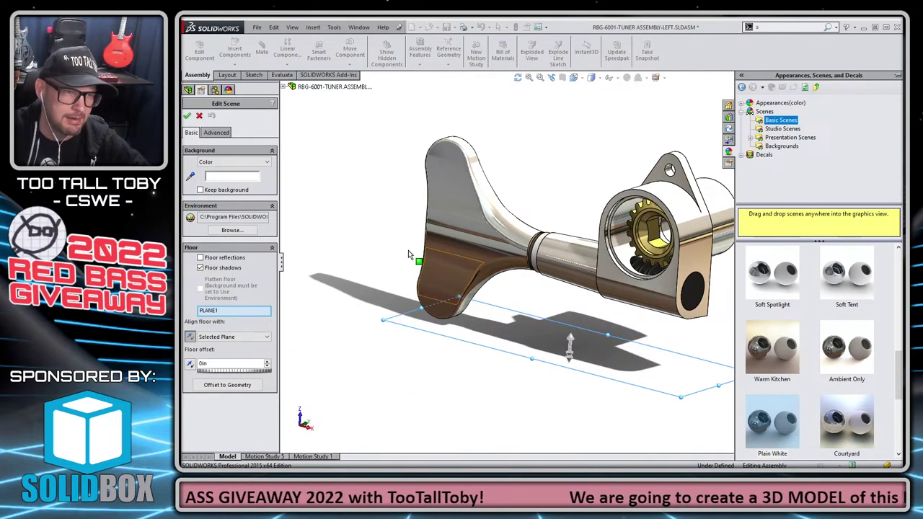
{"action": "left_click", "coordinate": [201, 118]}
Look at the tuner through Camera1, and return to a free view facing the housing's open gear side.
{"action": "key", "text": "space"}
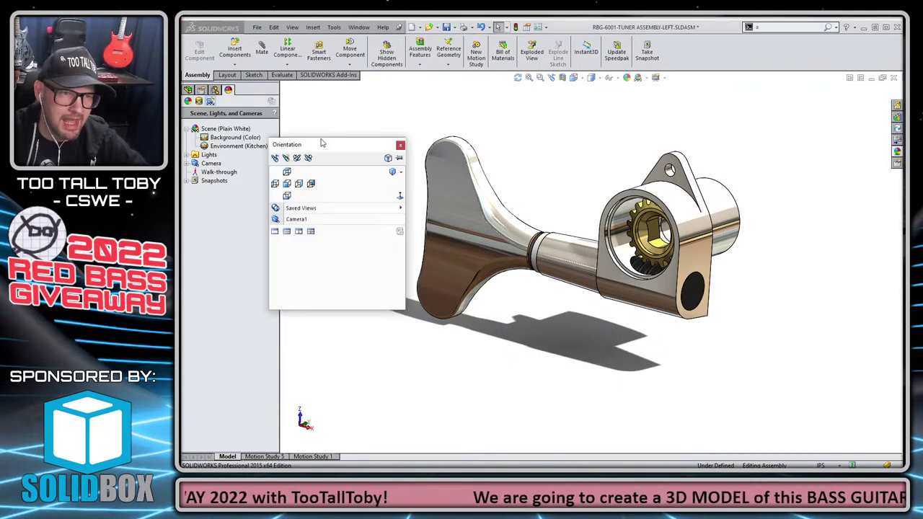
{"action": "left_click", "coordinate": [295, 218]}
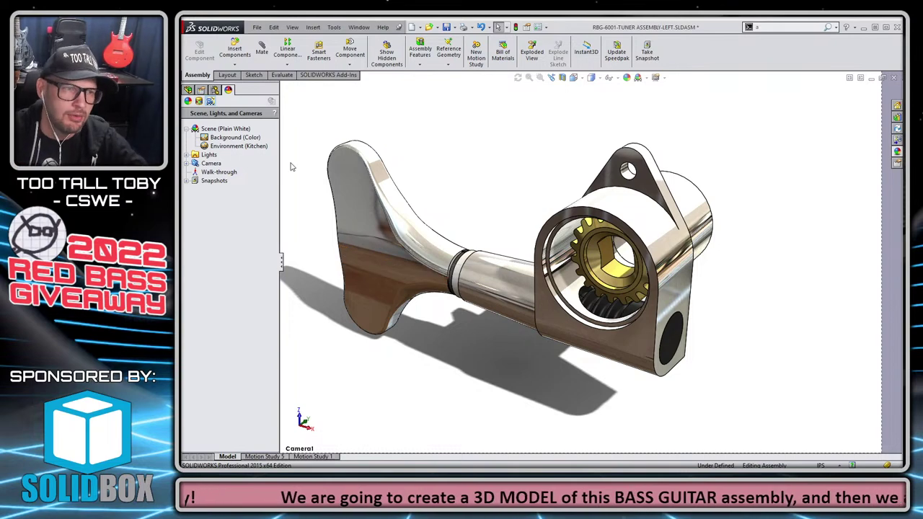
{"action": "key", "text": "space"}
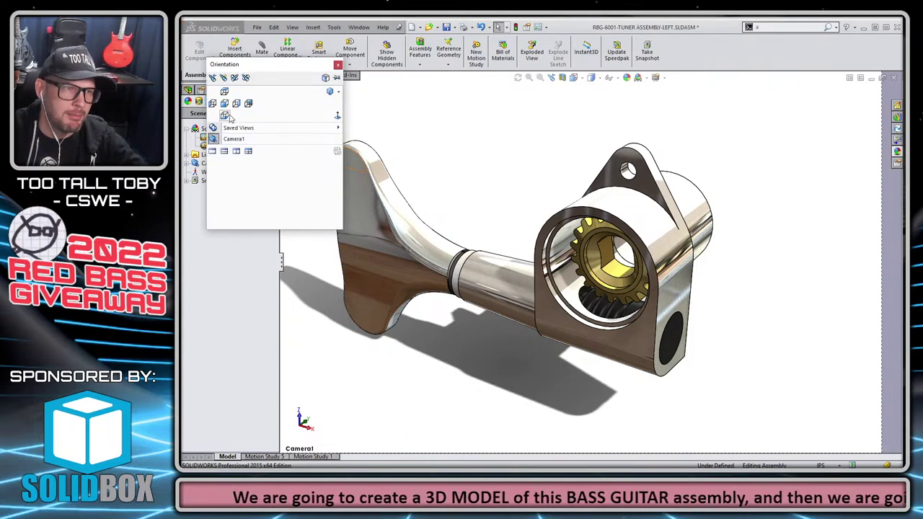
{"action": "left_click", "coordinate": [332, 93]}
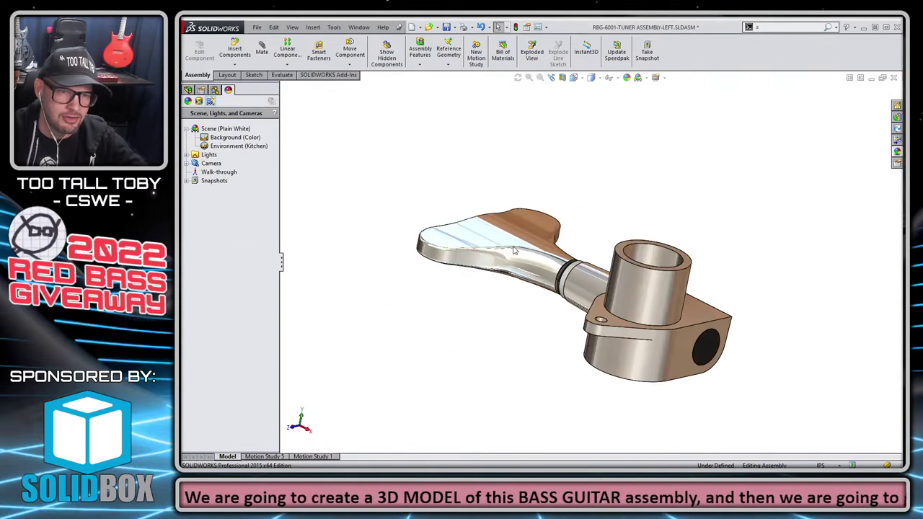
{"action": "middle_click_drag", "start_coordinate": [485, 297], "coordinate": [530, 260]}
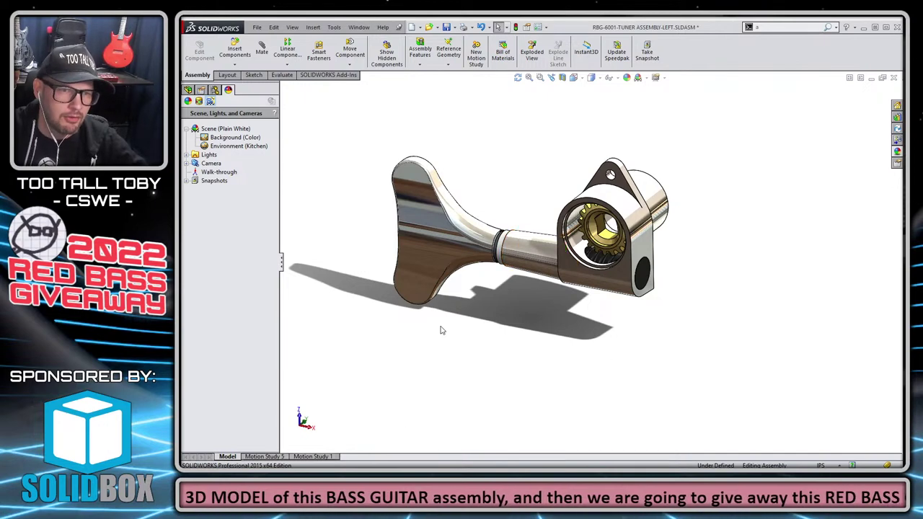
{"action": "left_click", "coordinate": [313, 456]}
{"action": "right_click", "coordinate": [310, 457]}
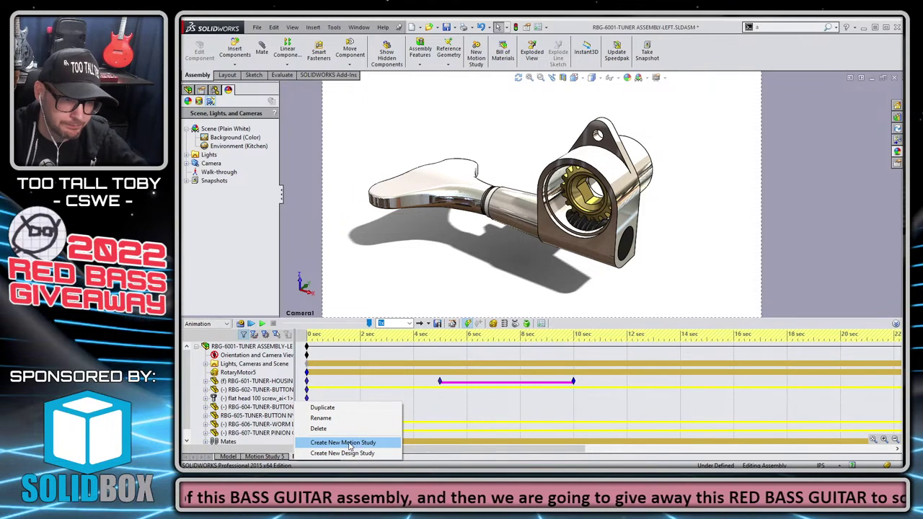
{"action": "left_click", "coordinate": [347, 443]}
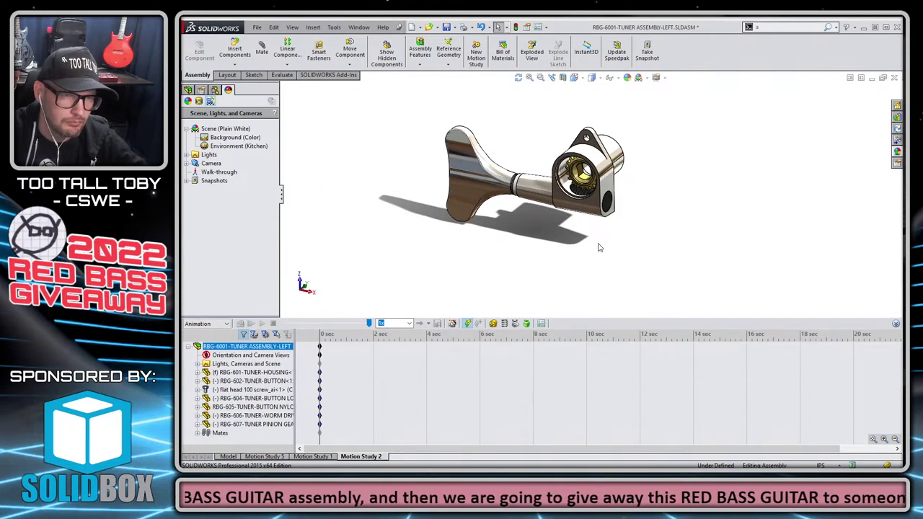
{"action": "left_click", "coordinate": [188, 89]}
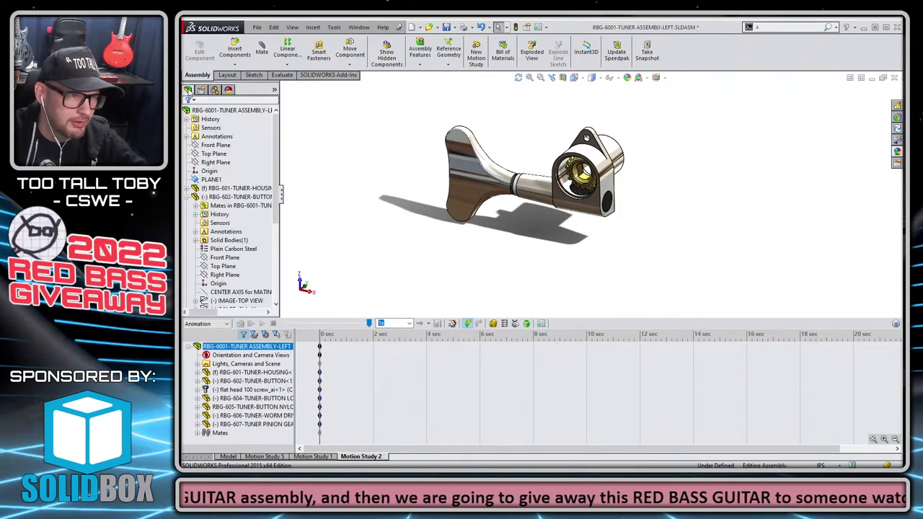
{"action": "scroll", "coordinate": [209, 267], "scroll_direction": "down", "scroll_amount": 5}
{"action": "left_click", "coordinate": [186, 300]}
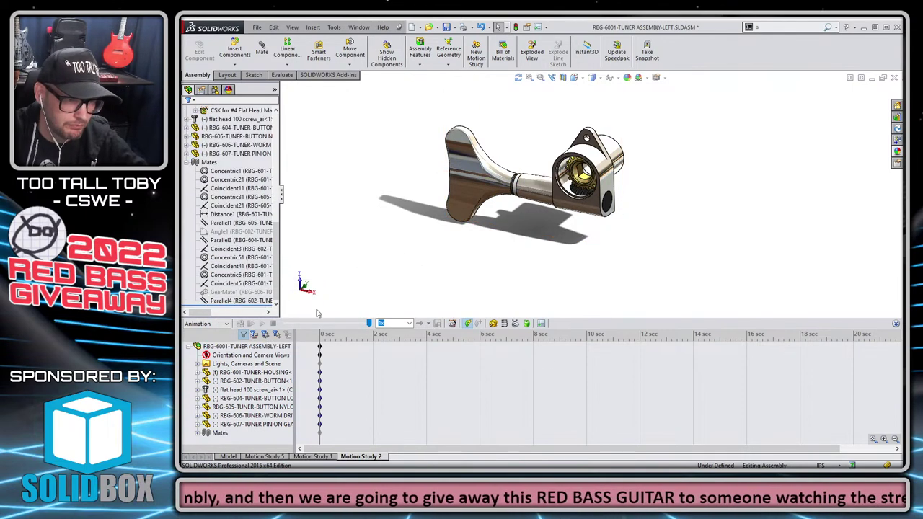
{"action": "right_click", "coordinate": [339, 456]}
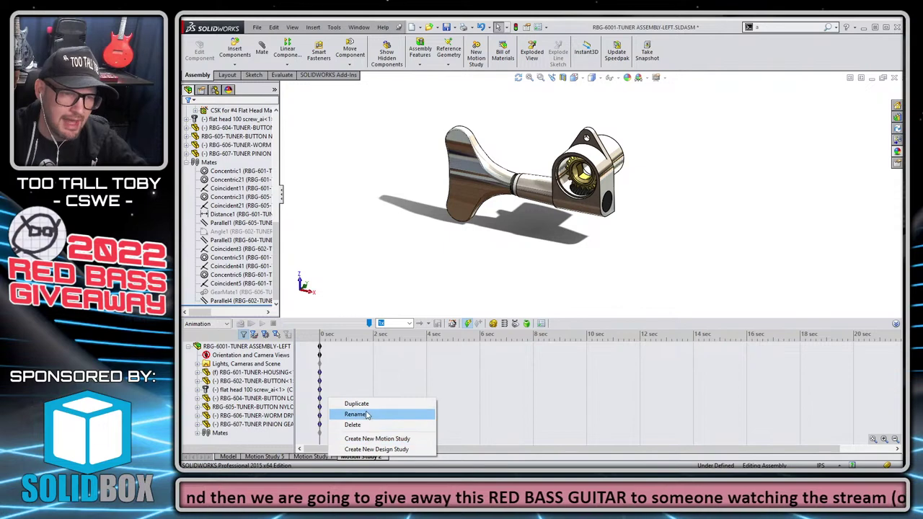
{"action": "left_click", "coordinate": [353, 425]}
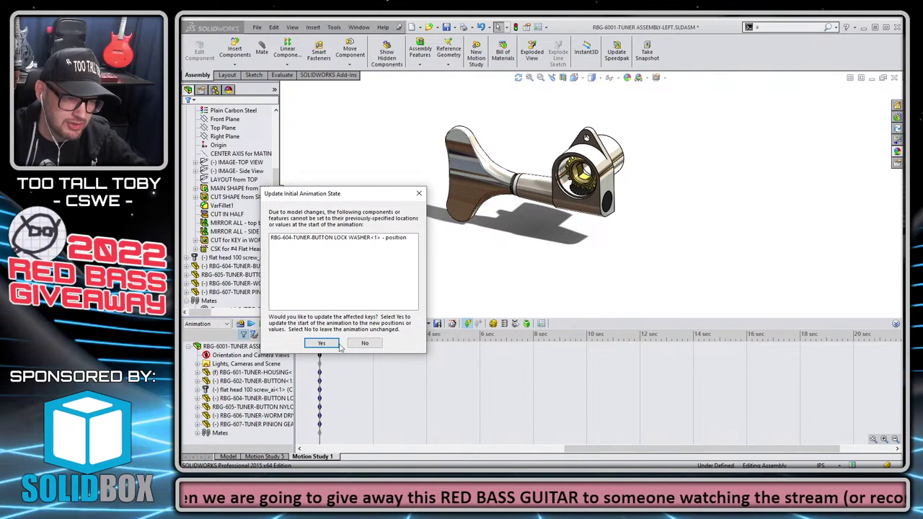
Accept updating the affected animation keys, return to the model, and unsuppress the GearMate1 mate.
{"action": "left_click", "coordinate": [322, 343]}
{"action": "left_click", "coordinate": [227, 456]}
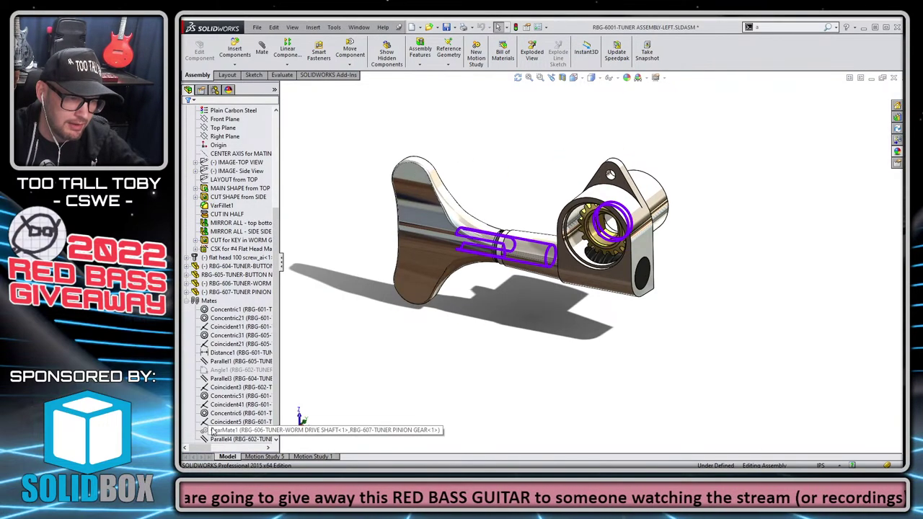
{"action": "right_click", "coordinate": [214, 431]}
{"action": "left_click", "coordinate": [231, 343]}
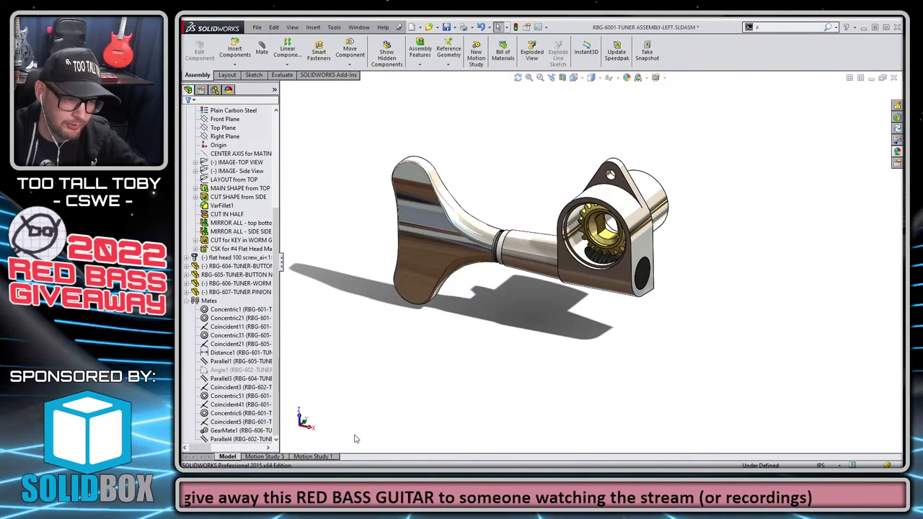
Create a new motion study beside Motion Study 1 and frame the tuner closely in it.
{"action": "right_click", "coordinate": [318, 458]}
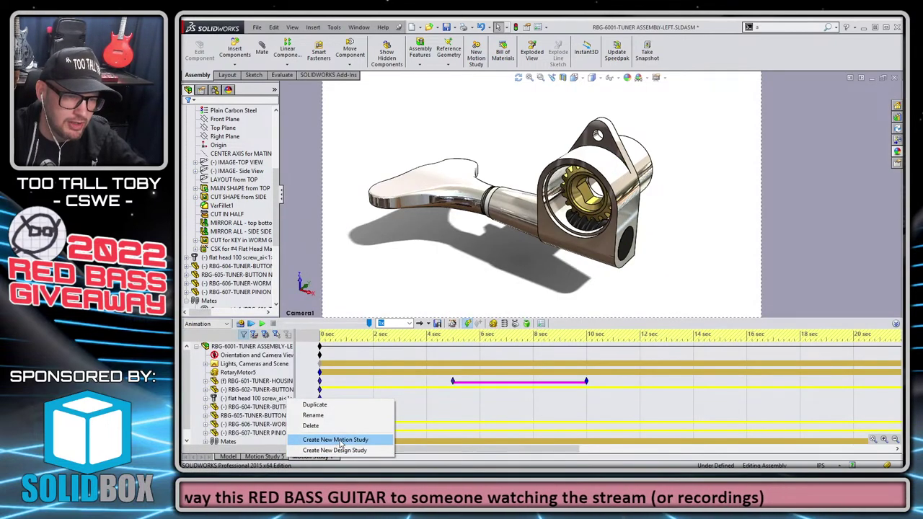
{"action": "left_click", "coordinate": [335, 440]}
{"action": "left_click", "coordinate": [448, 267]}
{"action": "scroll", "coordinate": [634, 180], "scroll_direction": "down", "scroll_amount": 3}
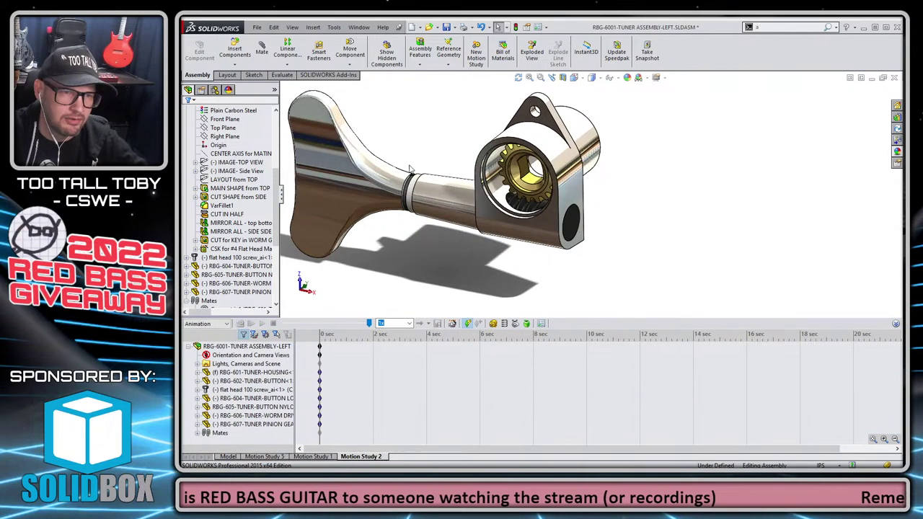
{"action": "scroll", "coordinate": [410, 169], "scroll_direction": "up", "scroll_amount": 3}
{"action": "scroll", "coordinate": [382, 177], "scroll_direction": "down", "scroll_amount": 3}
{"action": "scroll", "coordinate": [392, 212], "scroll_direction": "up", "scroll_amount": 1}
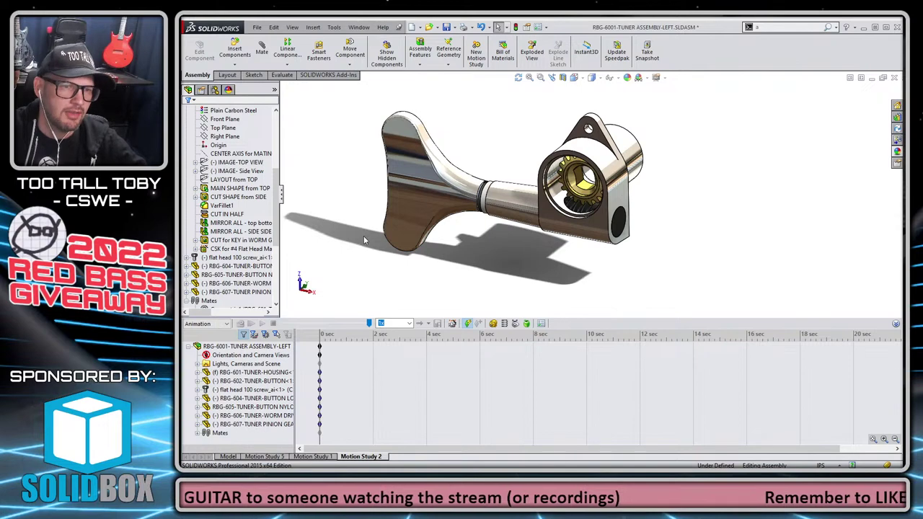
Confirm the new motion study's properties with the animation at 30 frames per second.
{"action": "left_click_drag", "start_coordinate": [319, 347], "coordinate": [477, 338]}
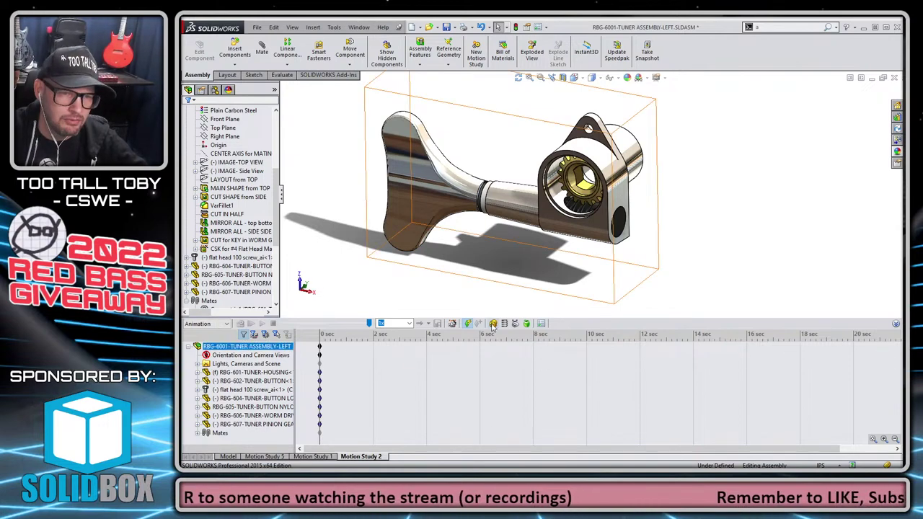
{"action": "left_click", "coordinate": [542, 325]}
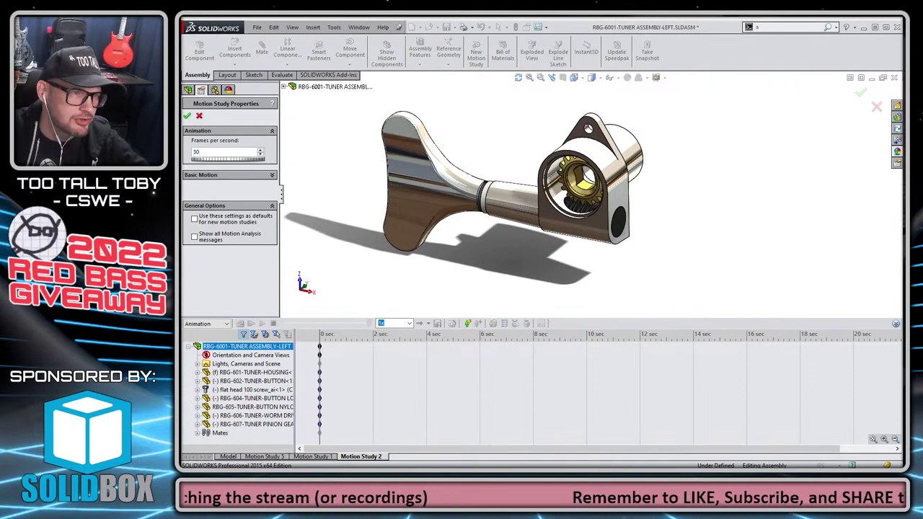
{"action": "left_click", "coordinate": [187, 117]}
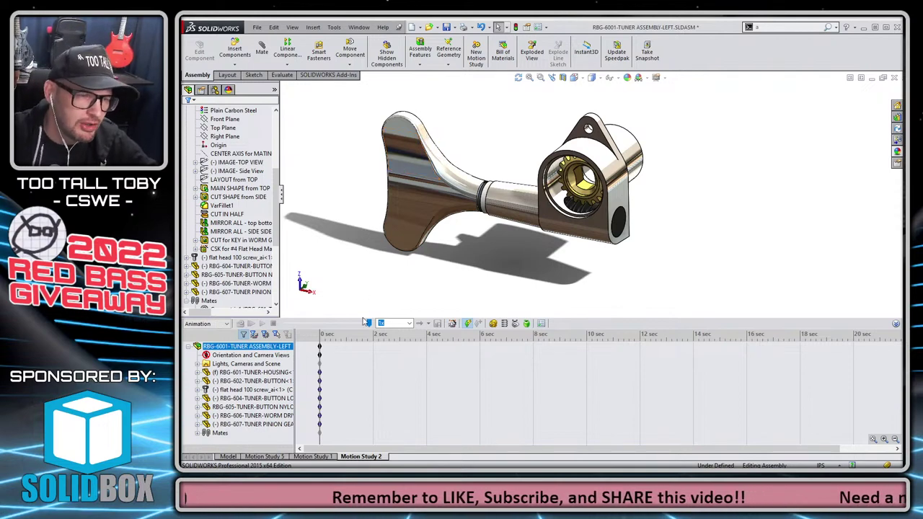
Add a rotary motor to the tuner button about CENTER AXIS for MATING, with reversed direction and a constant speed of 30 RPM.
{"action": "left_click", "coordinate": [366, 358]}
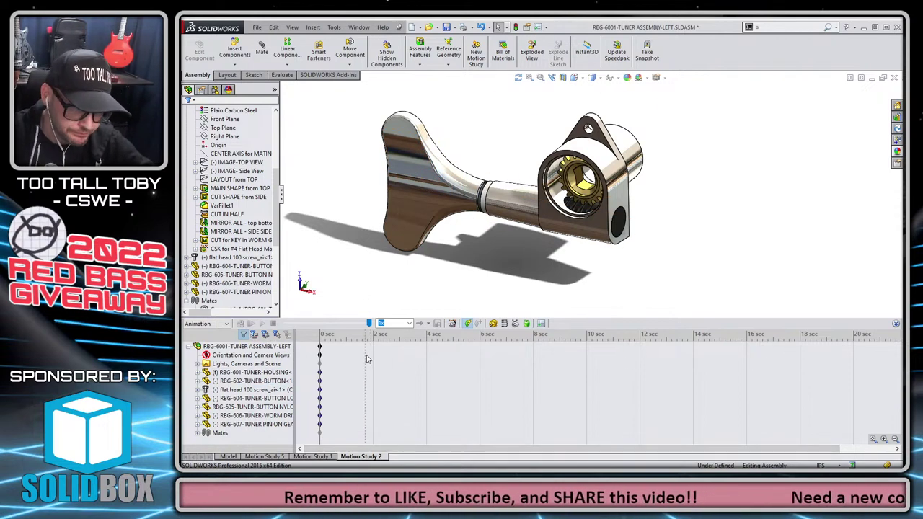
{"action": "left_click", "coordinate": [467, 325]}
{"action": "left_click", "coordinate": [494, 324]}
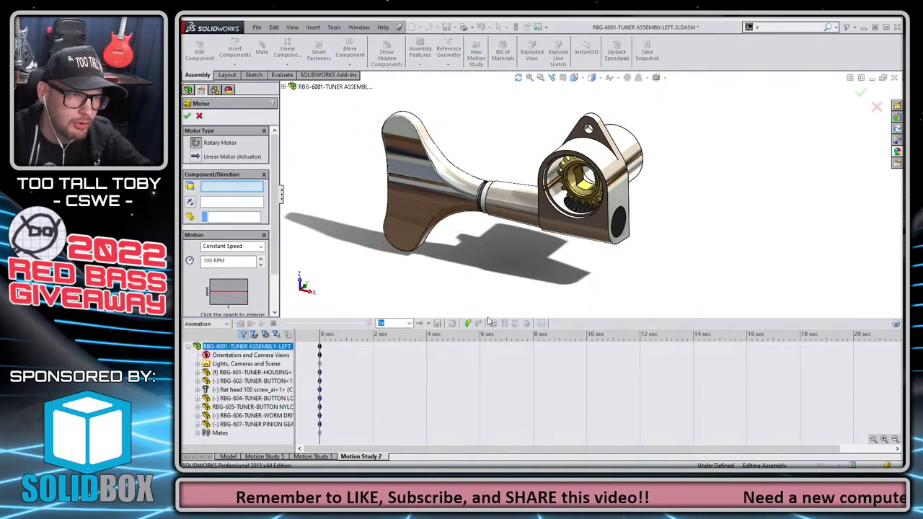
{"action": "left_click", "coordinate": [431, 187]}
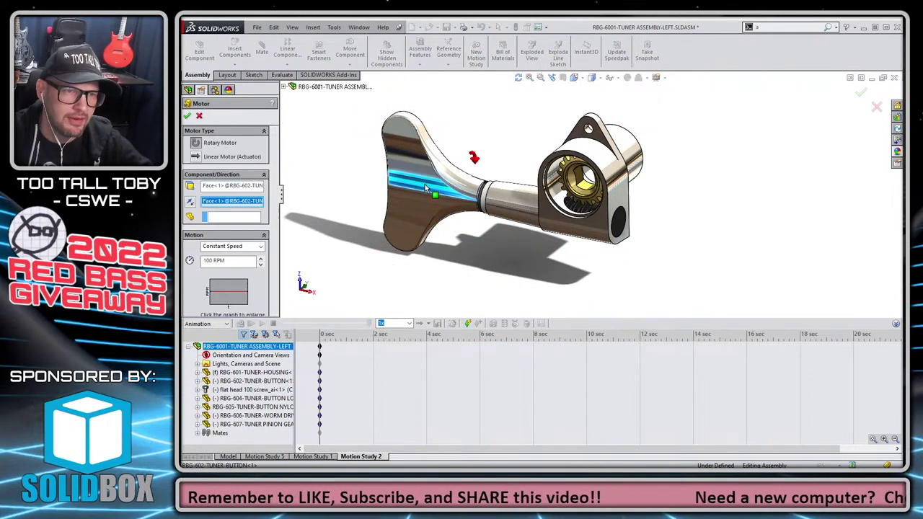
{"action": "left_click", "coordinate": [284, 86]}
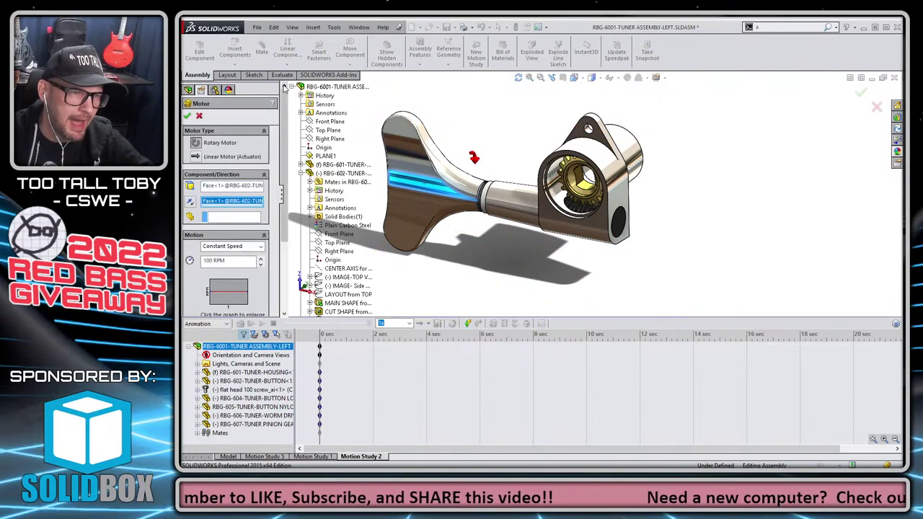
{"action": "left_click", "coordinate": [339, 268]}
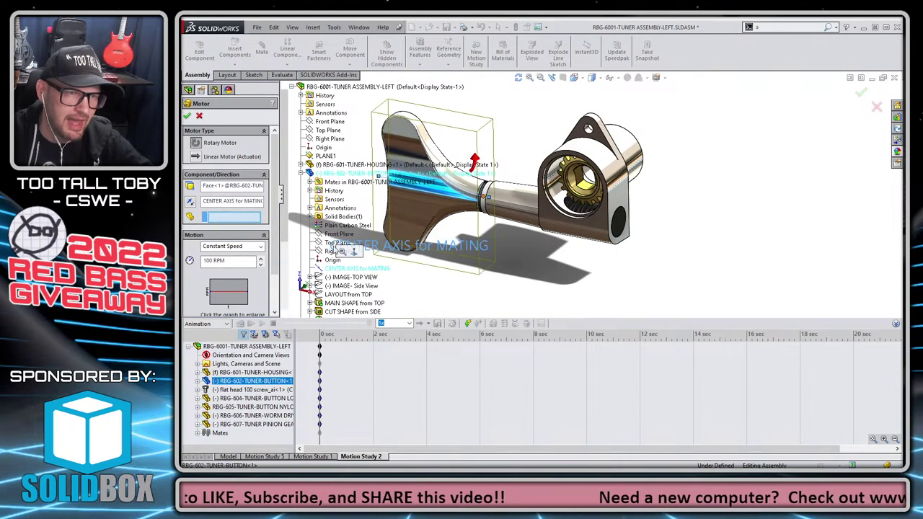
{"action": "left_click", "coordinate": [301, 174]}
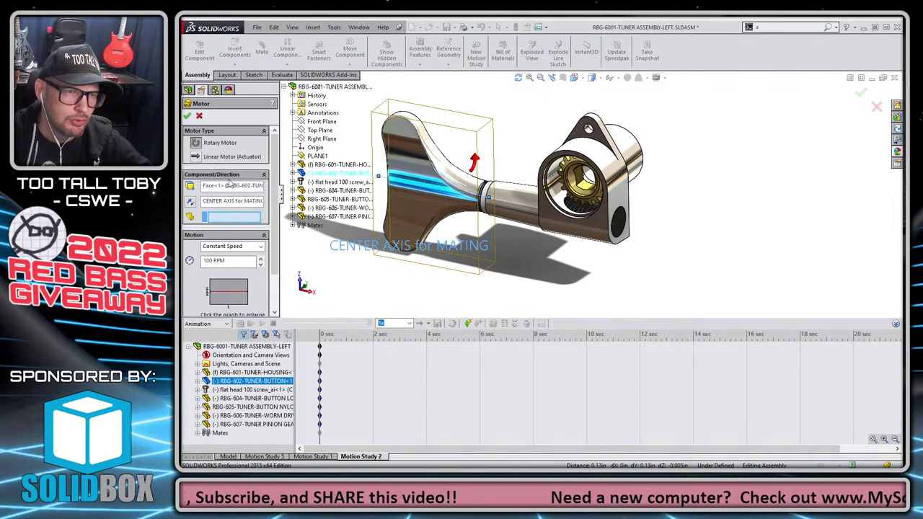
{"action": "left_click", "coordinate": [189, 202]}
{"action": "left_click", "coordinate": [229, 260]}
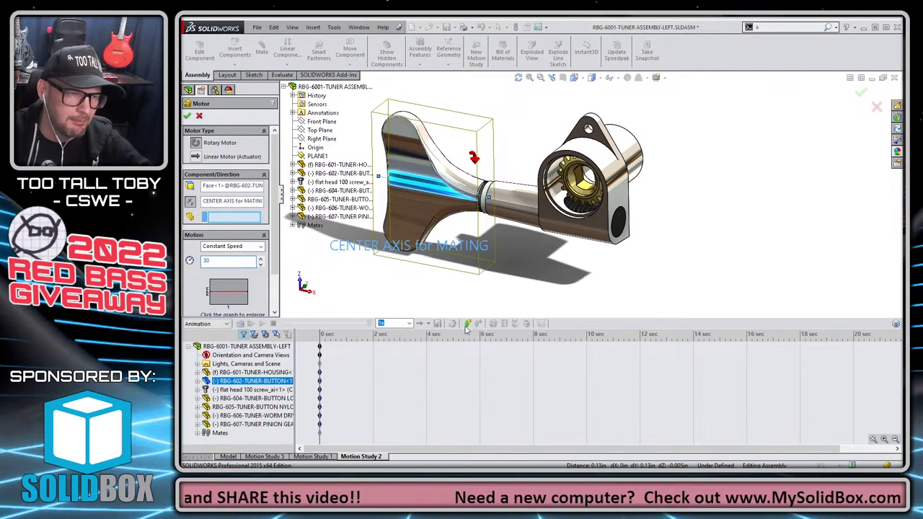
{"action": "left_click", "coordinate": [187, 116]}
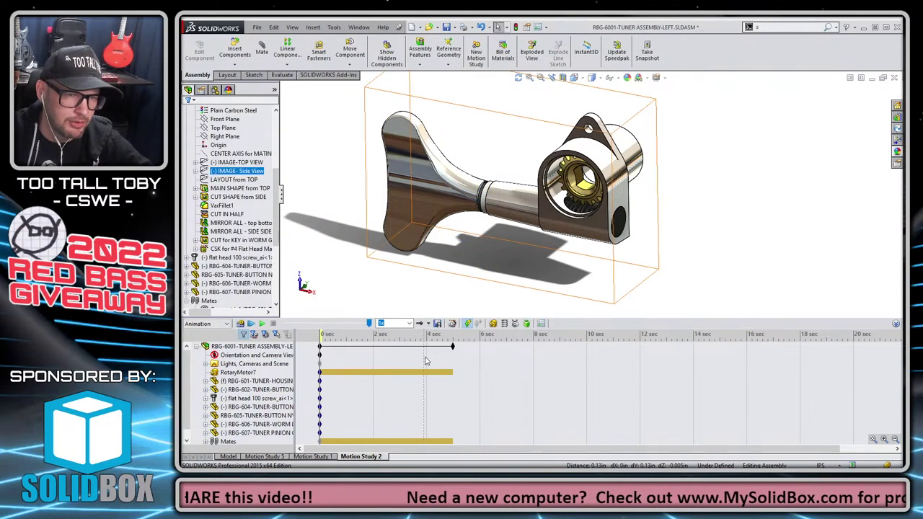
Calculate the motion study and extend its duration to about 14 seconds.
{"action": "left_click", "coordinate": [240, 324]}
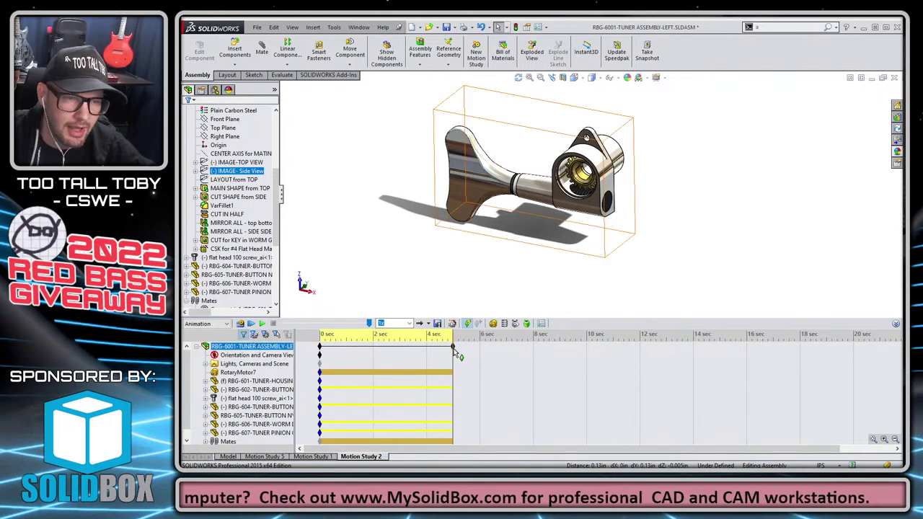
{"action": "left_click", "coordinate": [694, 351]}
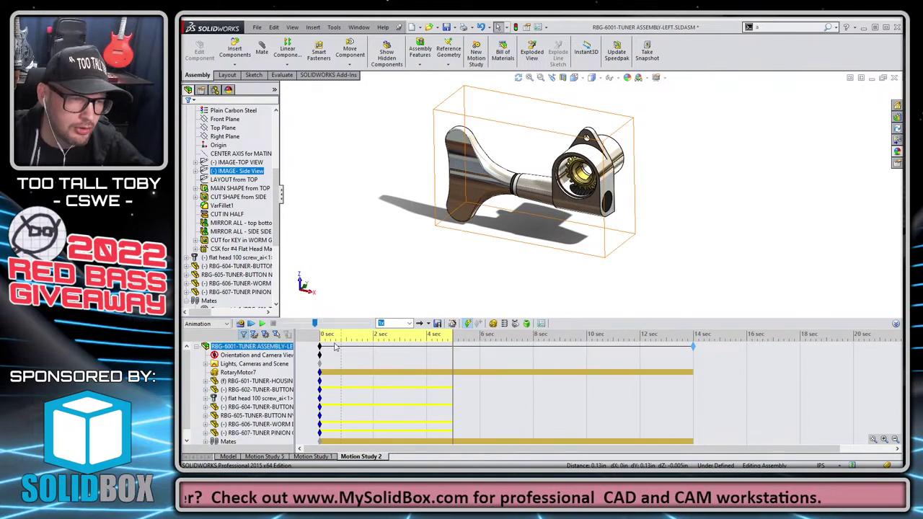
Recalculate the motion study over its full 14-second duration.
{"action": "left_click", "coordinate": [241, 323]}
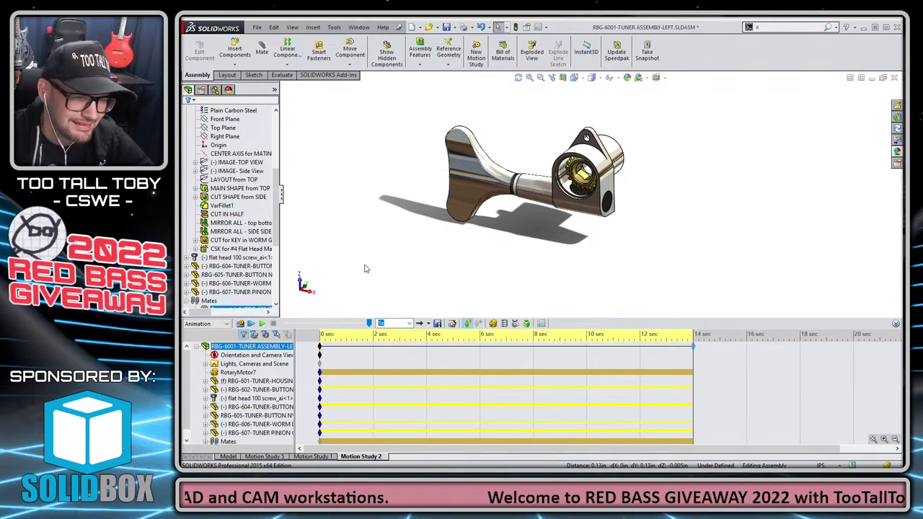
{"action": "left_click", "coordinate": [342, 348]}
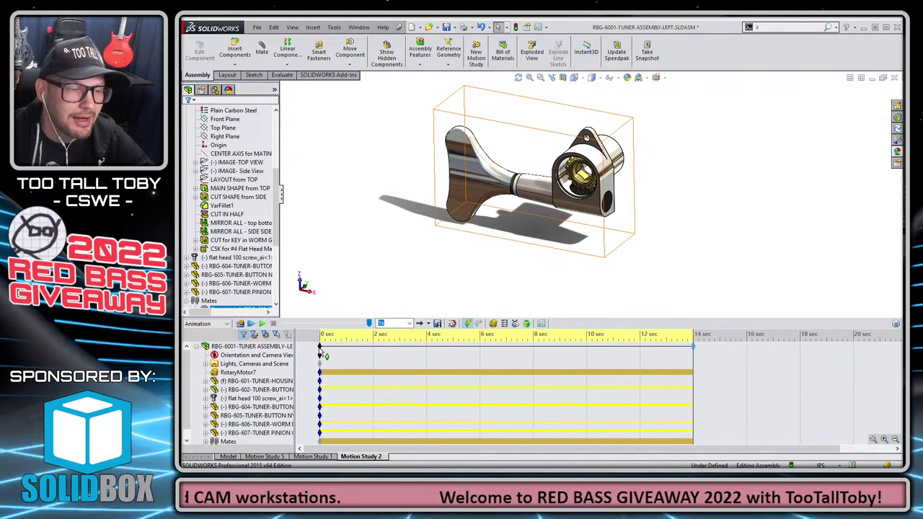
{"action": "left_click", "coordinate": [273, 381]}
{"action": "left_click", "coordinate": [372, 274]}
{"action": "left_click", "coordinate": [689, 347]}
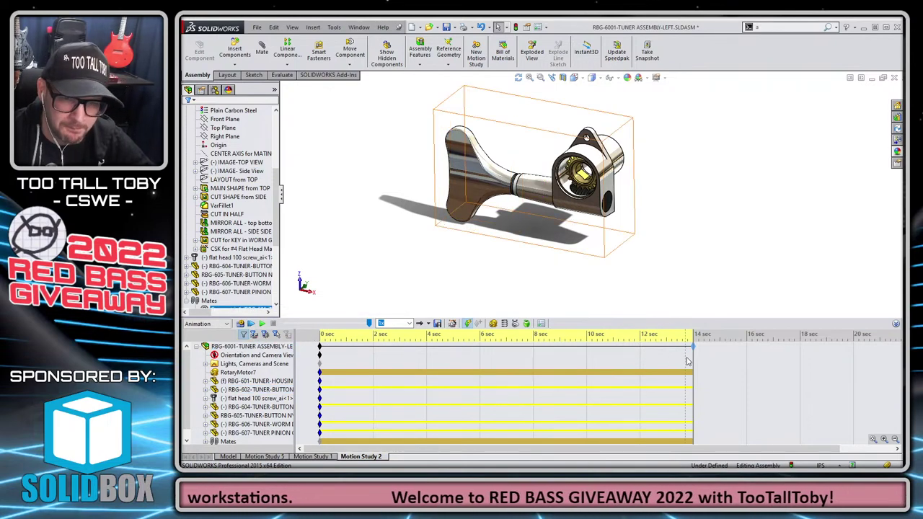
Place an orientation and camera view key at about 2.8 seconds with a close-up of the gear housing.
{"action": "left_click_drag", "start_coordinate": [692, 358], "coordinate": [394, 350]}
{"action": "scroll", "coordinate": [607, 186], "scroll_direction": "down", "scroll_amount": 5}
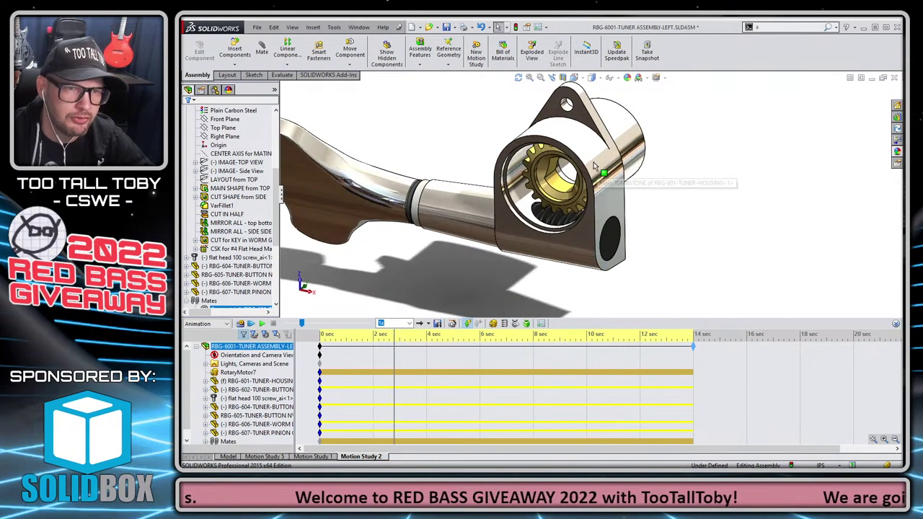
{"action": "mouse_move", "coordinate": [636, 215]}
{"action": "middle_mouse_down"}
{"action": "mouse_move", "coordinate": [647, 189]}
{"action": "mouse_move", "coordinate": [643, 202]}
{"action": "middle_mouse_up"}
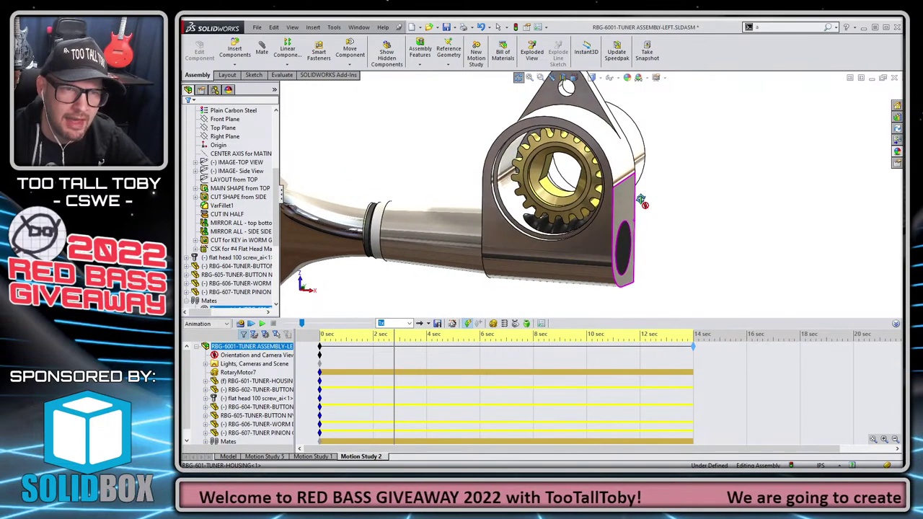
{"action": "right_click", "coordinate": [393, 354]}
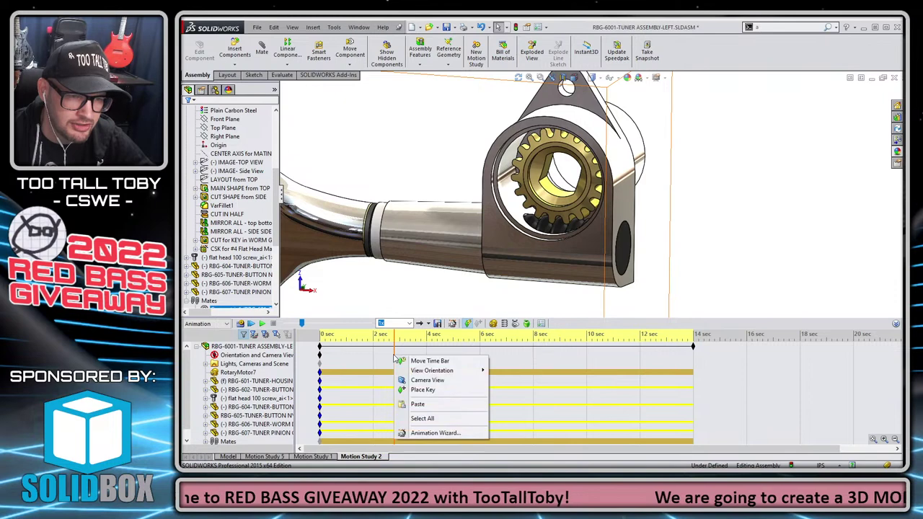
{"action": "left_click", "coordinate": [423, 389]}
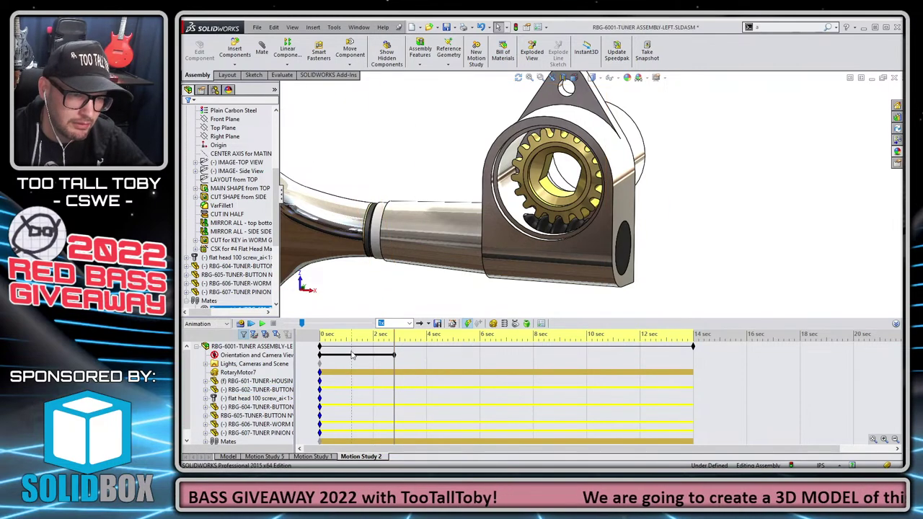
Copy the starting camera view key to about 1.2 seconds so the zoom-in begins there.
{"action": "right_click", "coordinate": [323, 358]}
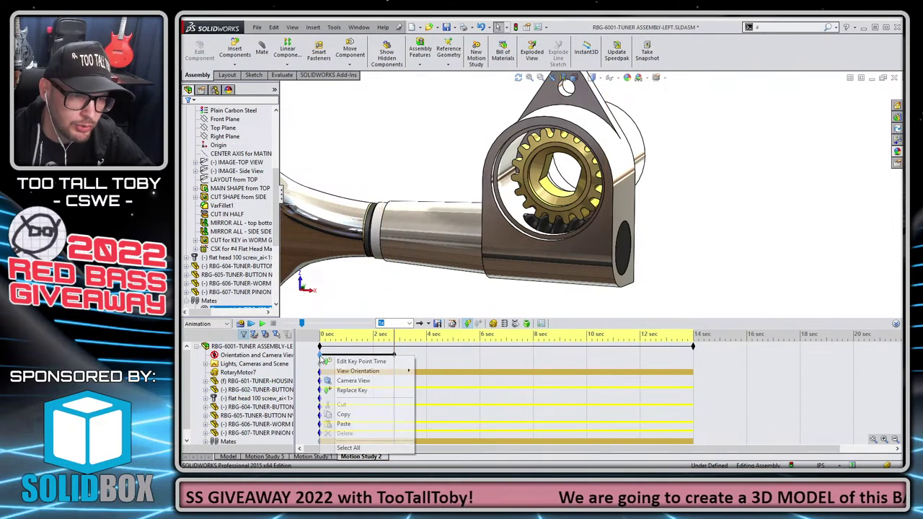
{"action": "left_click", "coordinate": [350, 416]}
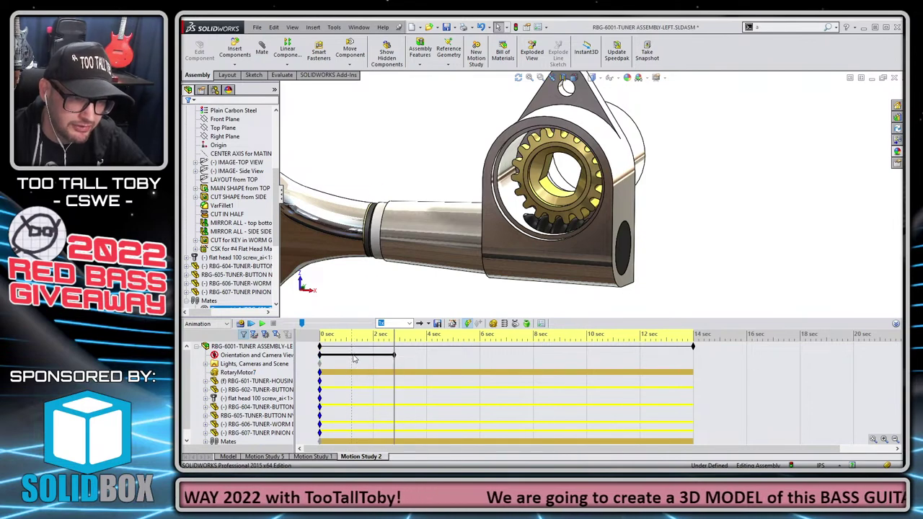
{"action": "right_click", "coordinate": [353, 358]}
{"action": "left_click", "coordinate": [382, 405]}
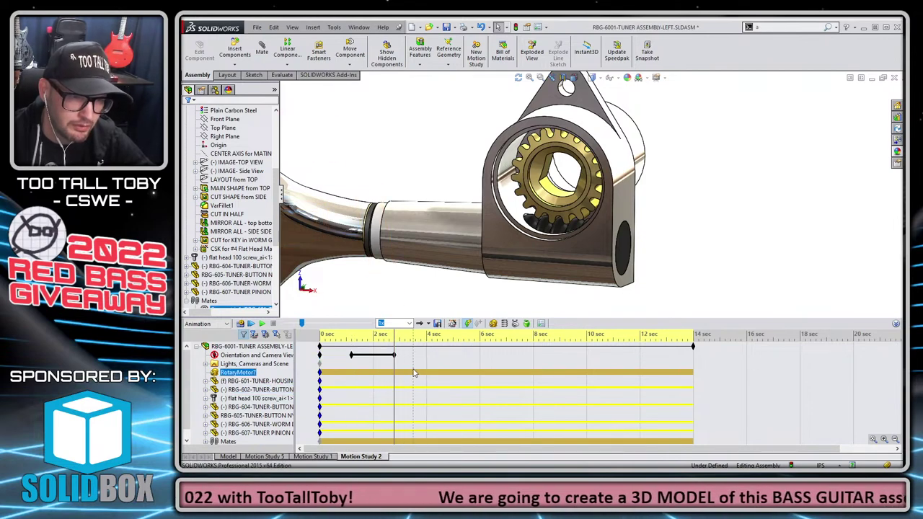
Copy the close-up camera view key at about 2.8 seconds to the 10-second mark.
{"action": "right_click", "coordinate": [395, 358]}
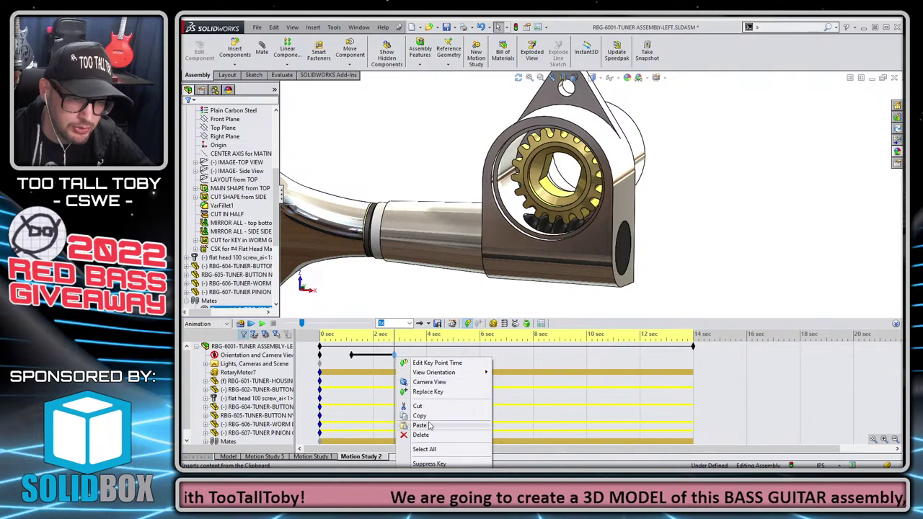
{"action": "left_click", "coordinate": [434, 417]}
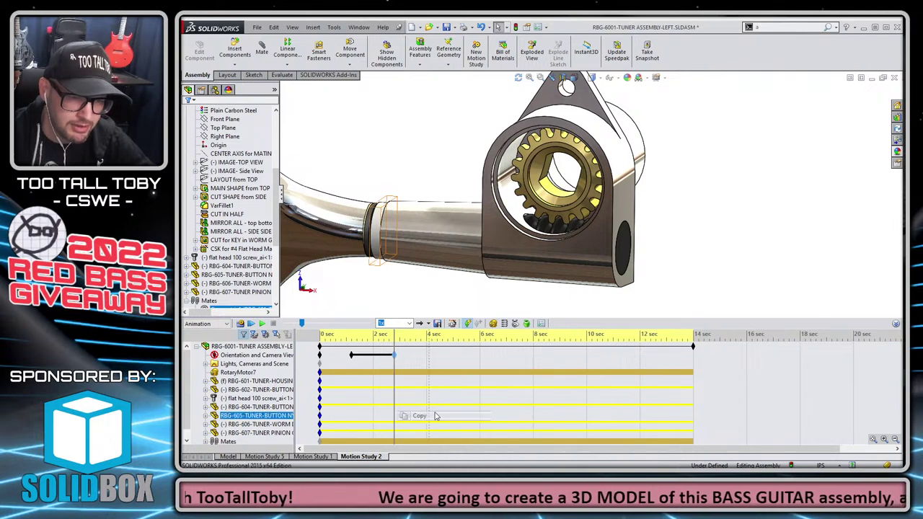
{"action": "right_click", "coordinate": [587, 361]}
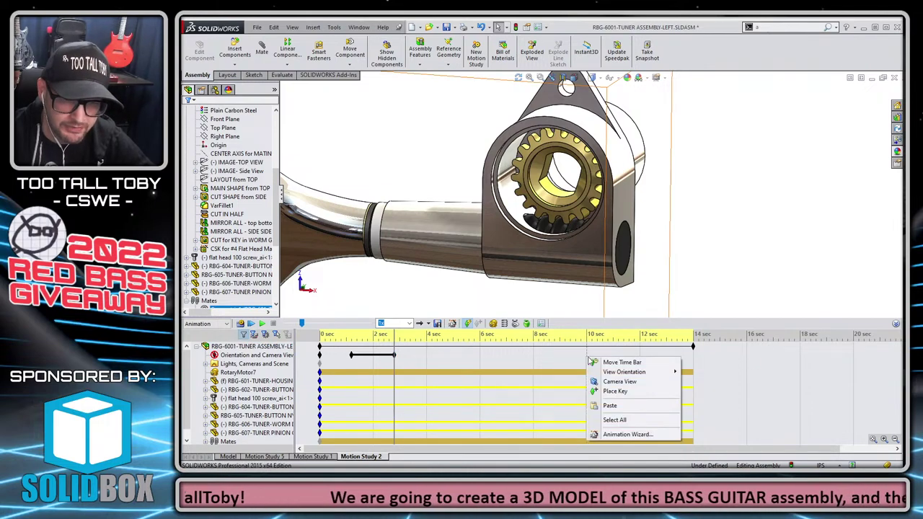
{"action": "left_click", "coordinate": [624, 394]}
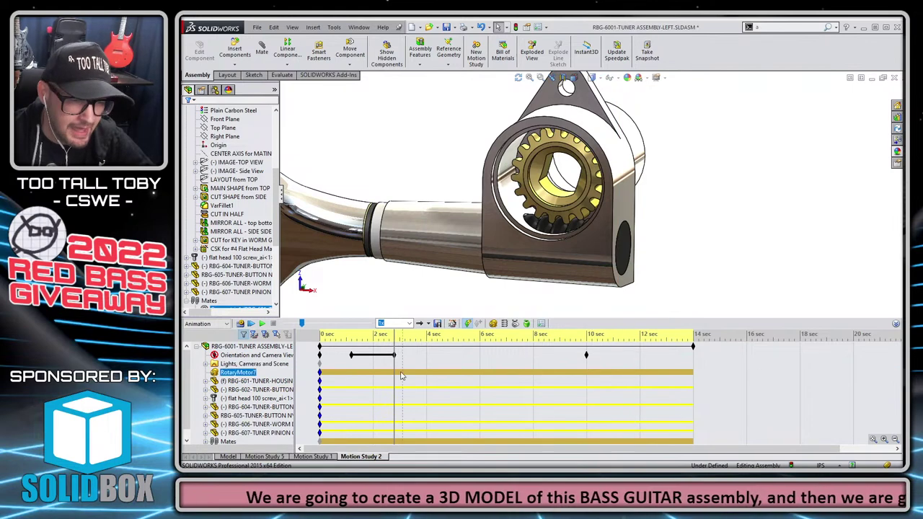
Copy the starting camera view key to the 14-second mark and play the animation from the start.
{"action": "right_click", "coordinate": [321, 355]}
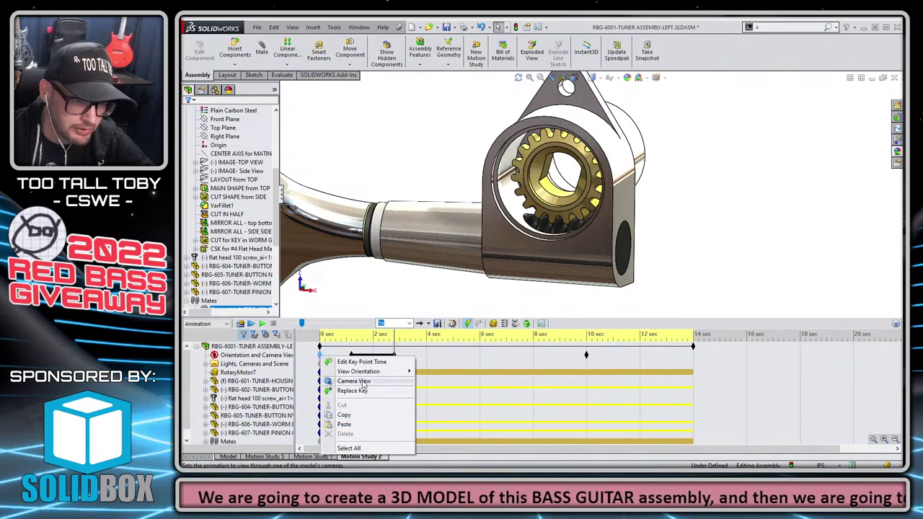
{"action": "left_click", "coordinate": [349, 416]}
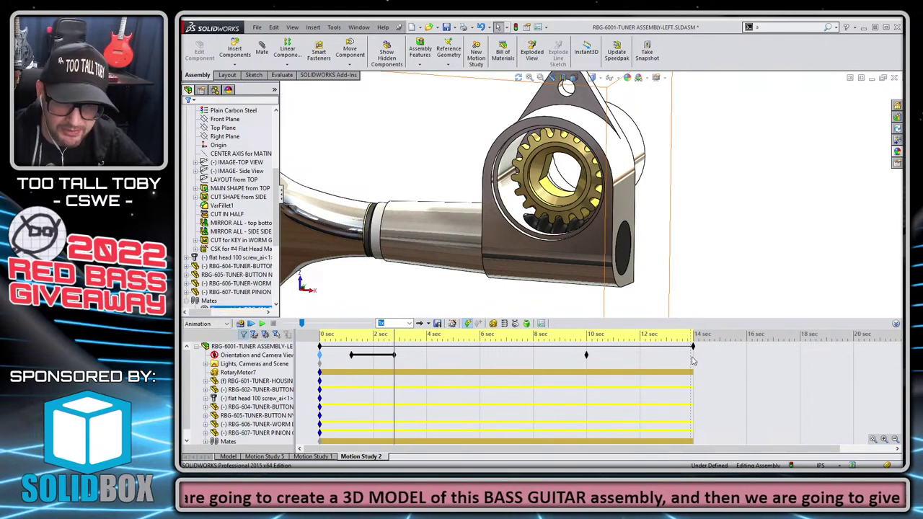
{"action": "right_click", "coordinate": [693, 361]}
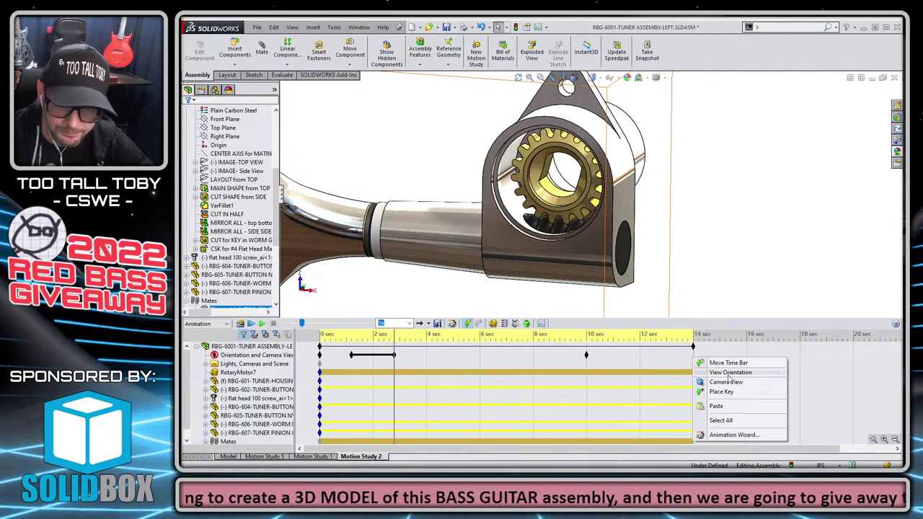
{"action": "left_click", "coordinate": [713, 404]}
{"action": "left_click", "coordinate": [497, 350]}
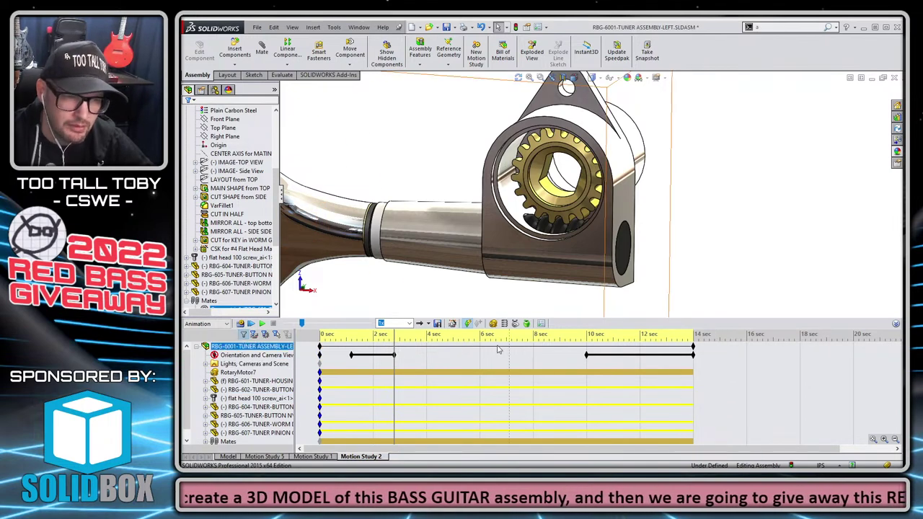
{"action": "left_click", "coordinate": [252, 325]}
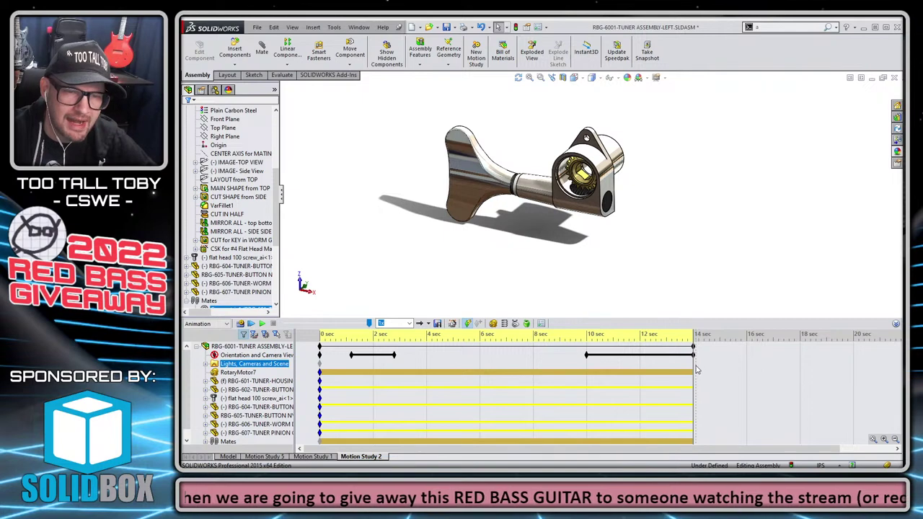
Make the RBG-601 tuner housing transparent at the 4-second mark of the animation.
{"action": "left_click_drag", "start_coordinate": [693, 364], "coordinate": [426, 350]}
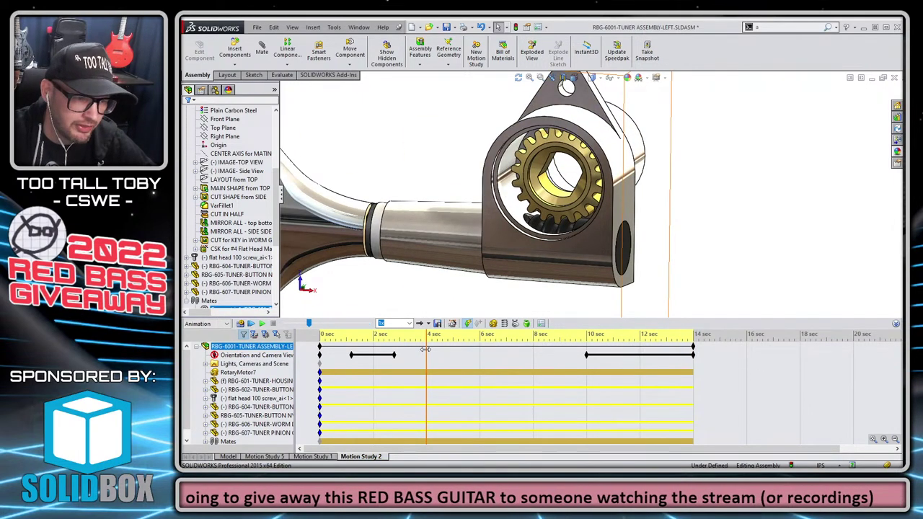
{"action": "left_click", "coordinate": [506, 246]}
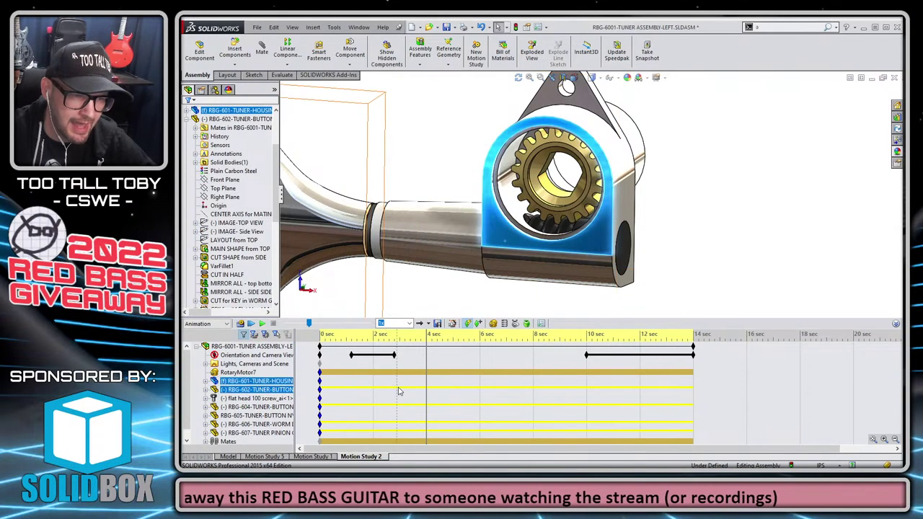
{"action": "right_click", "coordinate": [426, 380]}
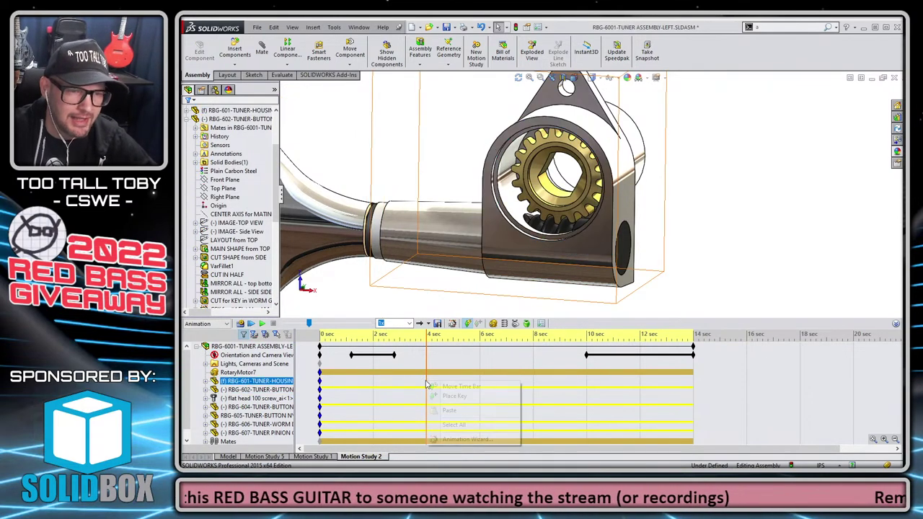
{"action": "right_click", "coordinate": [267, 383]}
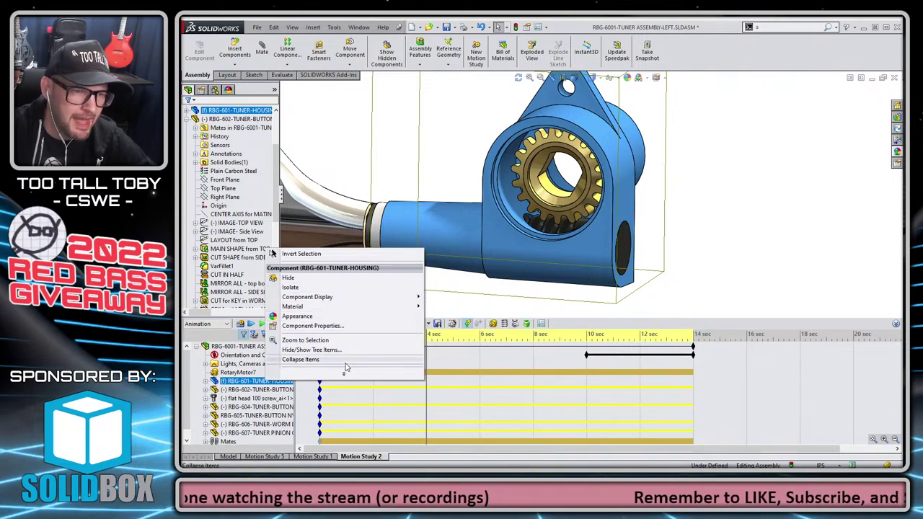
{"action": "mouse_move", "coordinate": [345, 376]}
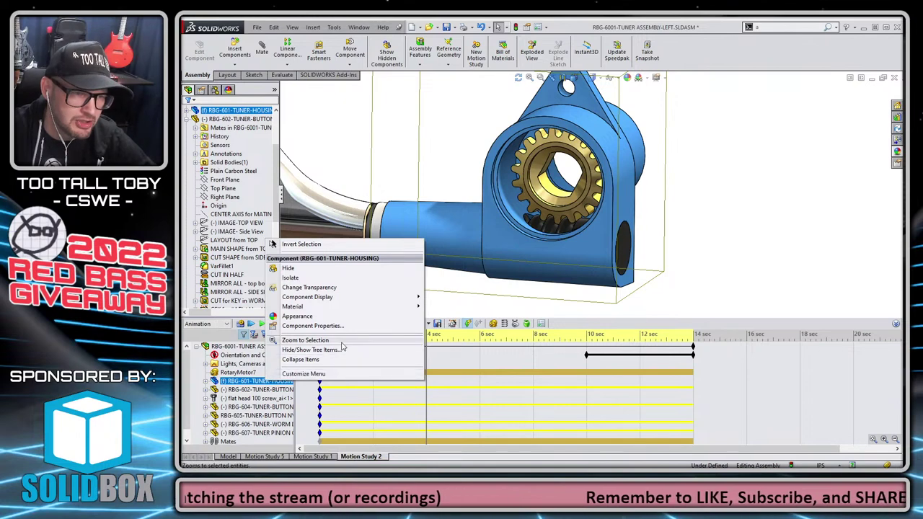
{"action": "left_click", "coordinate": [309, 288]}
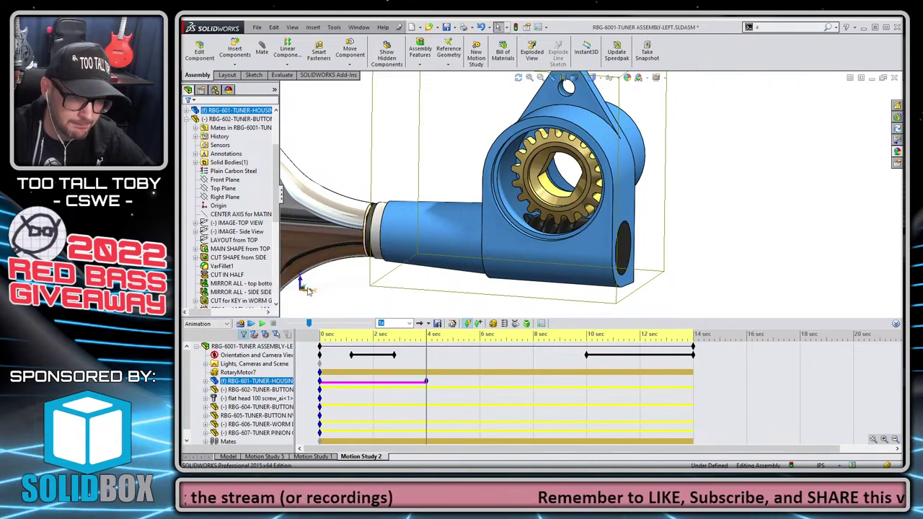
Copy the housing's opaque starting key to 3.3 seconds and move its transparent key to about 6 seconds.
{"action": "right_click", "coordinate": [319, 382]}
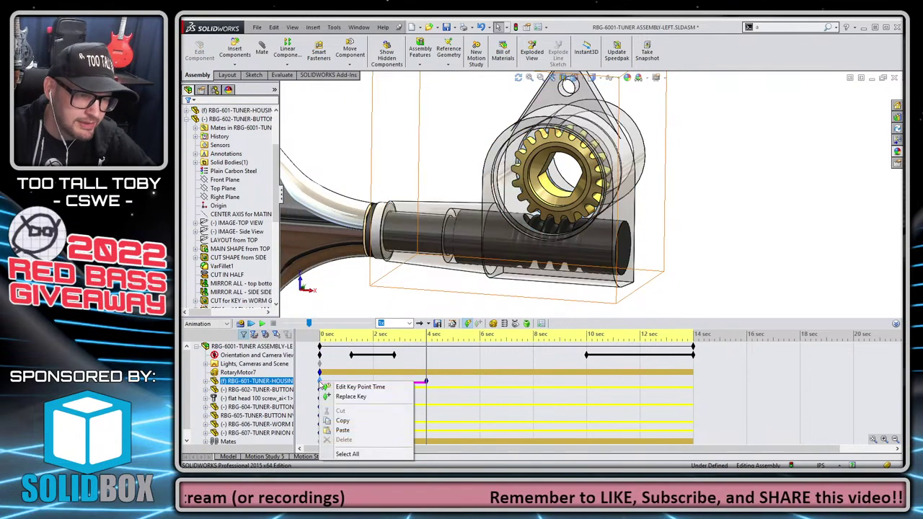
{"action": "left_click", "coordinate": [342, 420]}
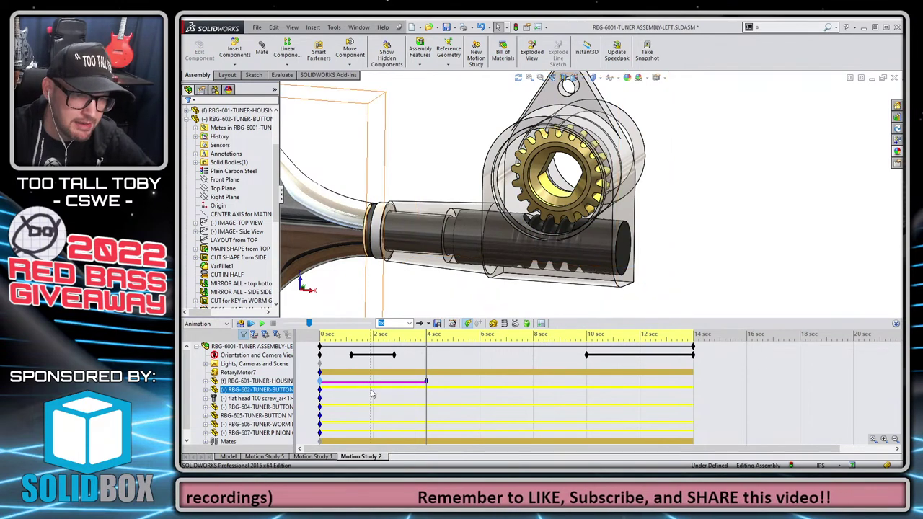
{"action": "left_click", "coordinate": [409, 386]}
{"action": "right_click", "coordinate": [409, 383]}
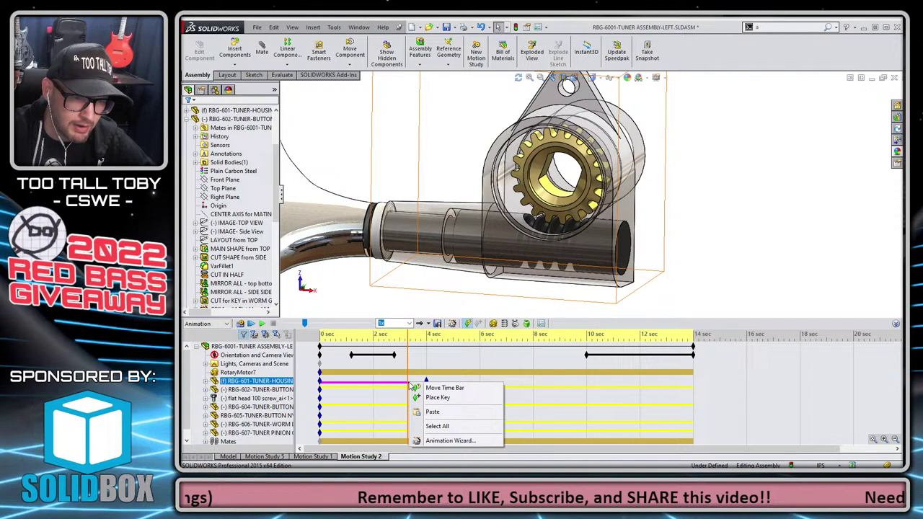
{"action": "left_click", "coordinate": [433, 413]}
{"action": "left_click", "coordinate": [418, 383]}
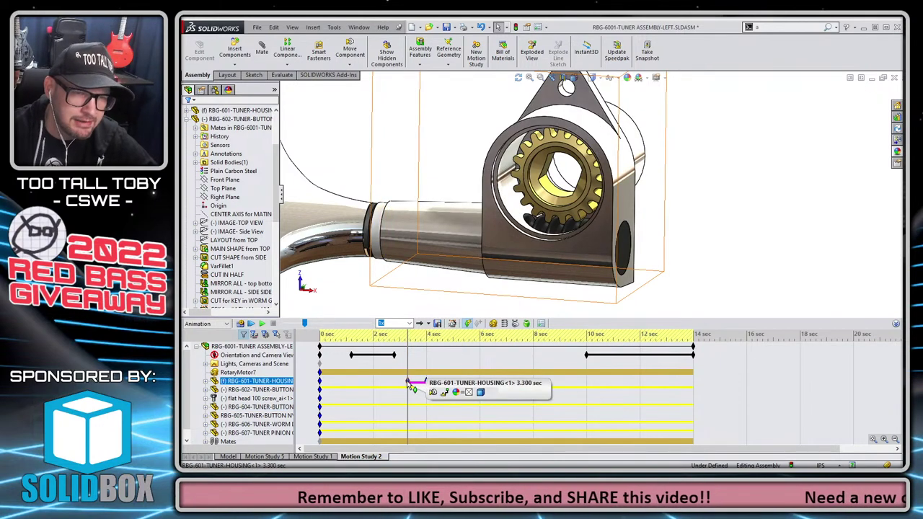
{"action": "left_click_drag", "start_coordinate": [427, 383], "coordinate": [474, 391]}
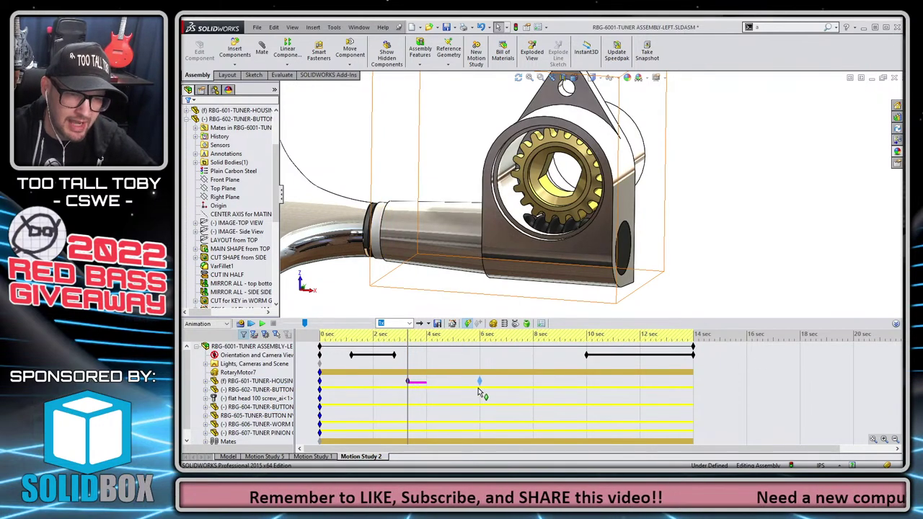
{"action": "left_click", "coordinate": [482, 384]}
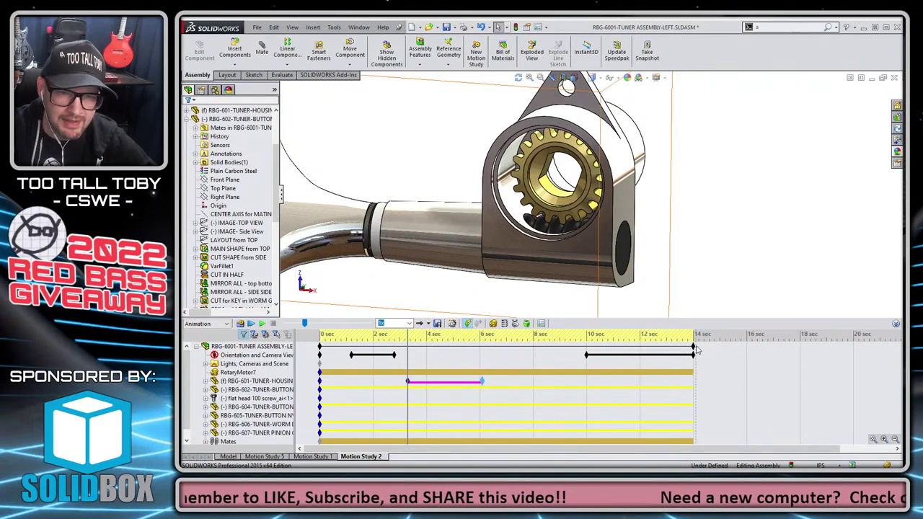
Extend the study to about 20 seconds and move the zoom-out camera keys to about 14 and 17.6 seconds.
{"action": "left_click_drag", "start_coordinate": [694, 348], "coordinate": [699, 347]}
{"action": "left_click_drag", "start_coordinate": [855, 363], "coordinate": [855, 362]}
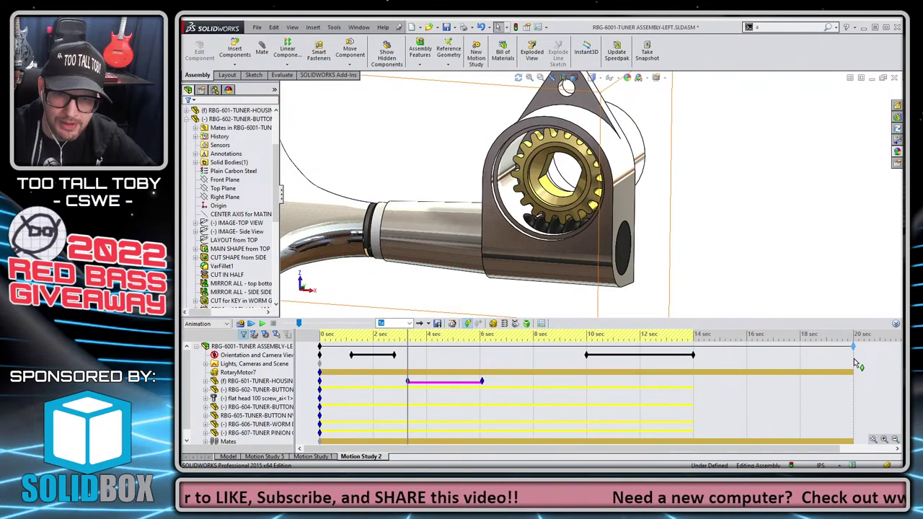
{"action": "left_click_drag", "start_coordinate": [791, 366], "coordinate": [793, 366]}
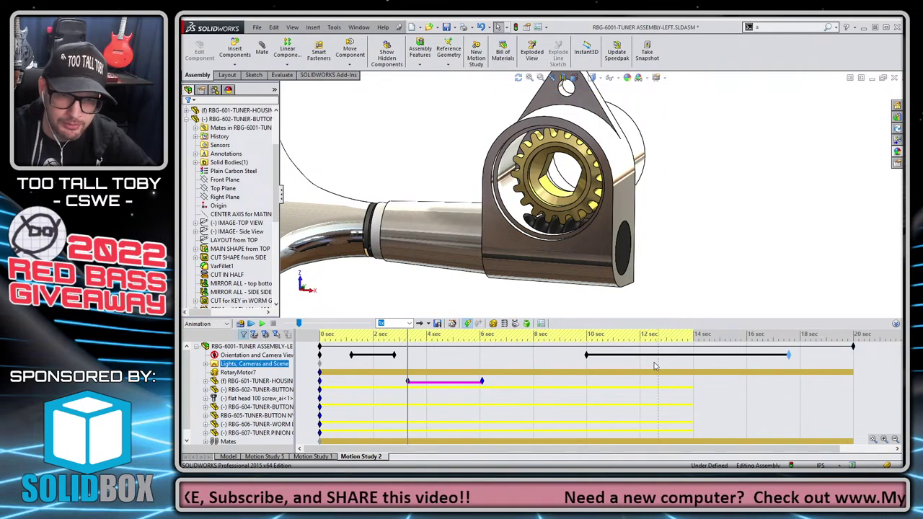
{"action": "left_click", "coordinate": [587, 356]}
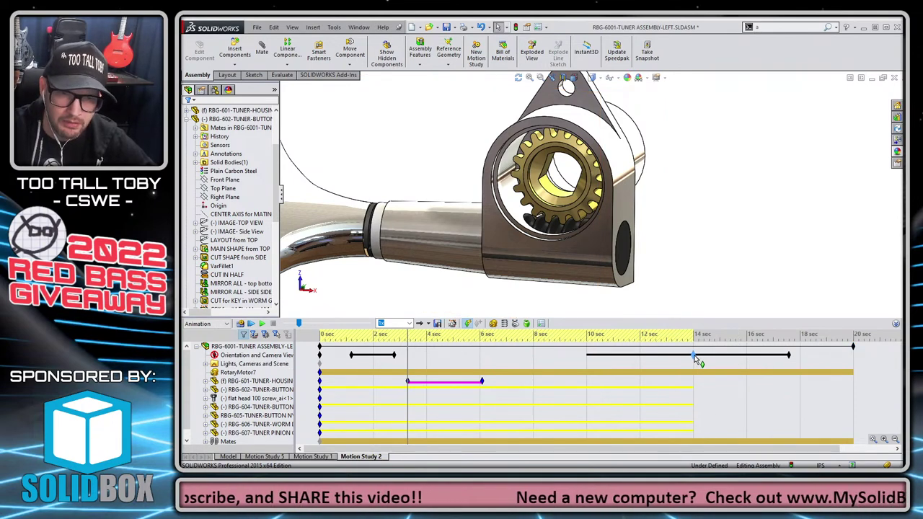
{"action": "left_click_drag", "start_coordinate": [696, 358], "coordinate": [694, 357]}
Copy the RBG-601 housing's transparent key from about 6 seconds to the 12-second mark.
{"action": "left_click", "coordinate": [482, 383]}
{"action": "right_click", "coordinate": [482, 382]}
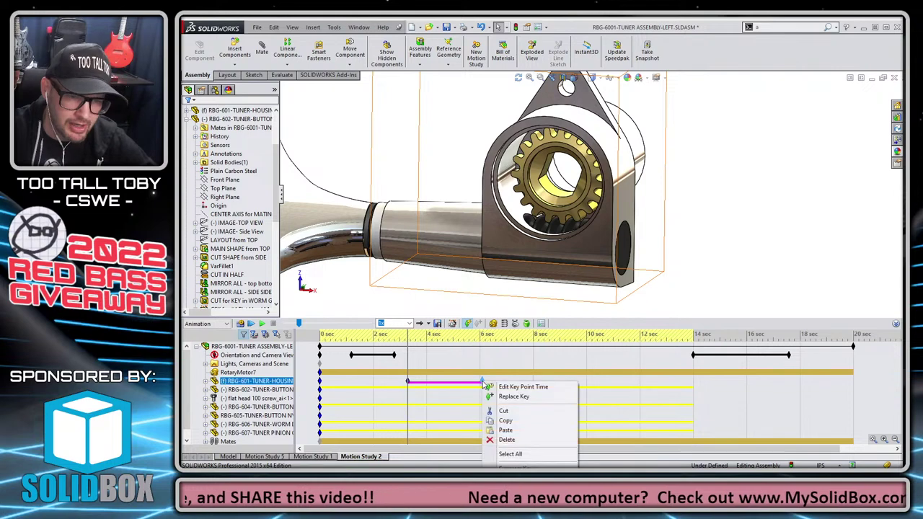
{"action": "left_click", "coordinate": [505, 421]}
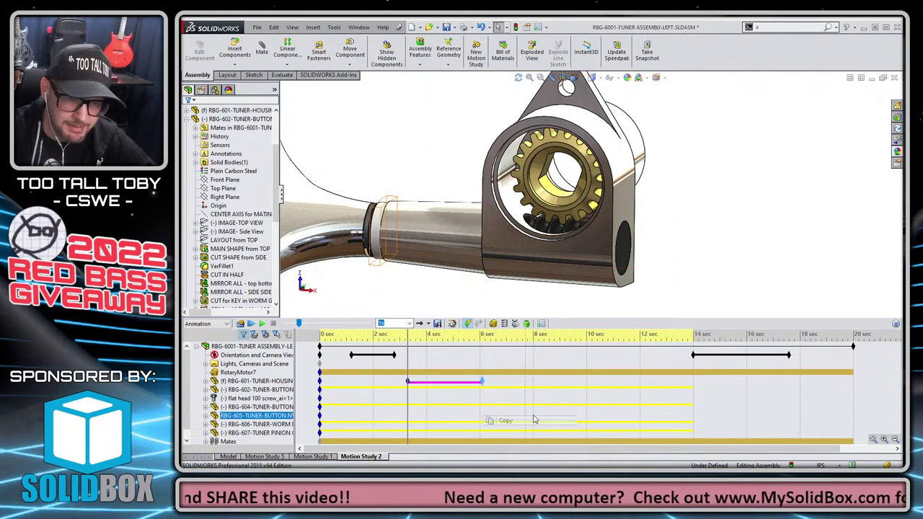
{"action": "right_click", "coordinate": [640, 383]}
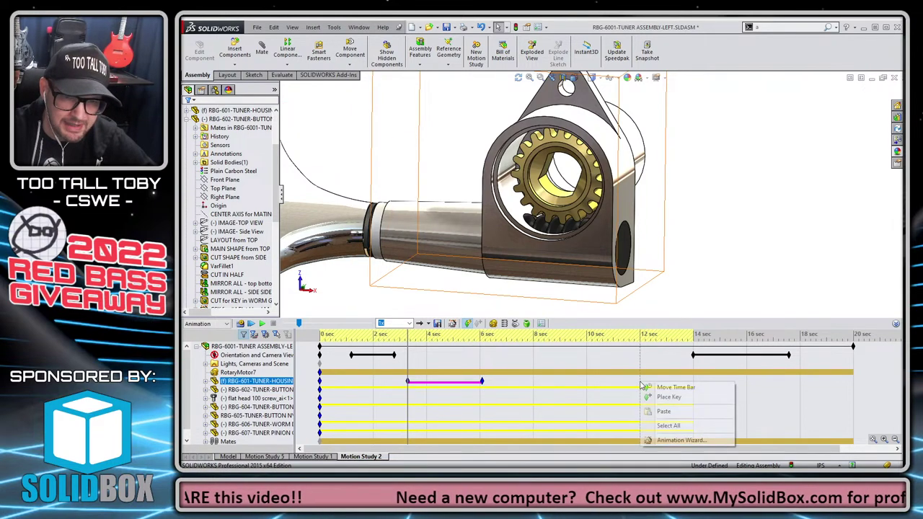
{"action": "left_click", "coordinate": [663, 410]}
Copy the housing's opaque key from 3.3 seconds to the 16-second mark so it fades back to solid.
{"action": "right_click", "coordinate": [408, 383]}
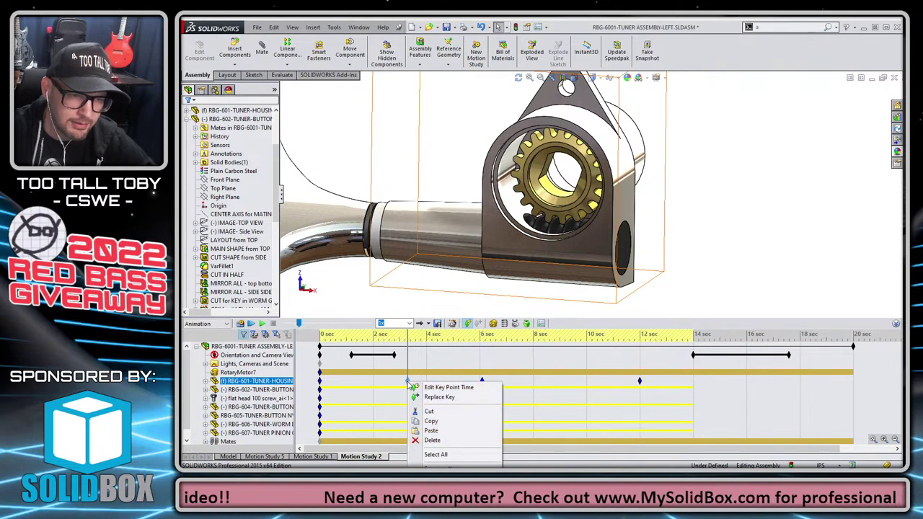
{"action": "left_click", "coordinate": [433, 422]}
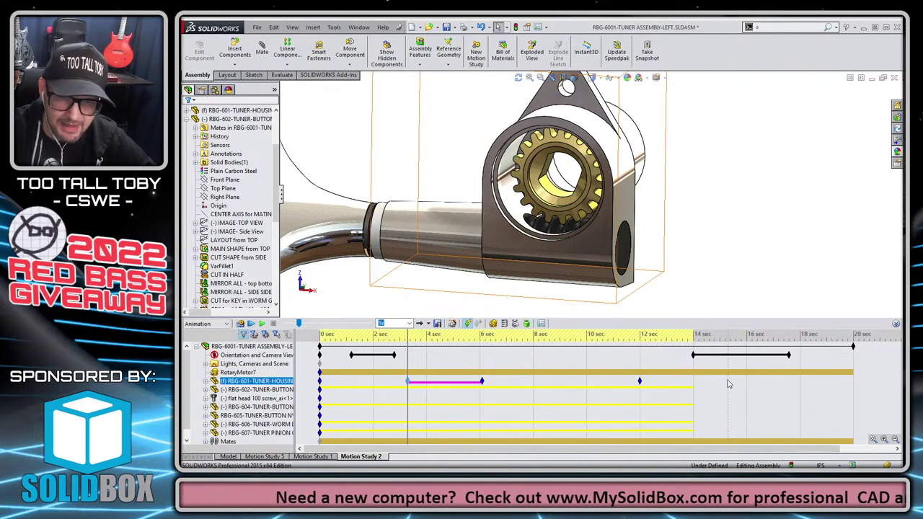
{"action": "left_click", "coordinate": [747, 387]}
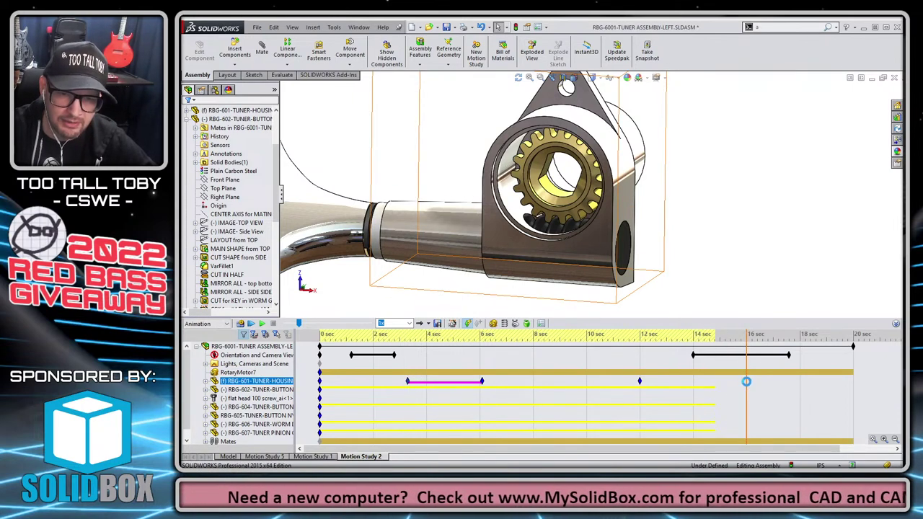
{"action": "right_click", "coordinate": [748, 388]}
{"action": "left_click", "coordinate": [771, 400]}
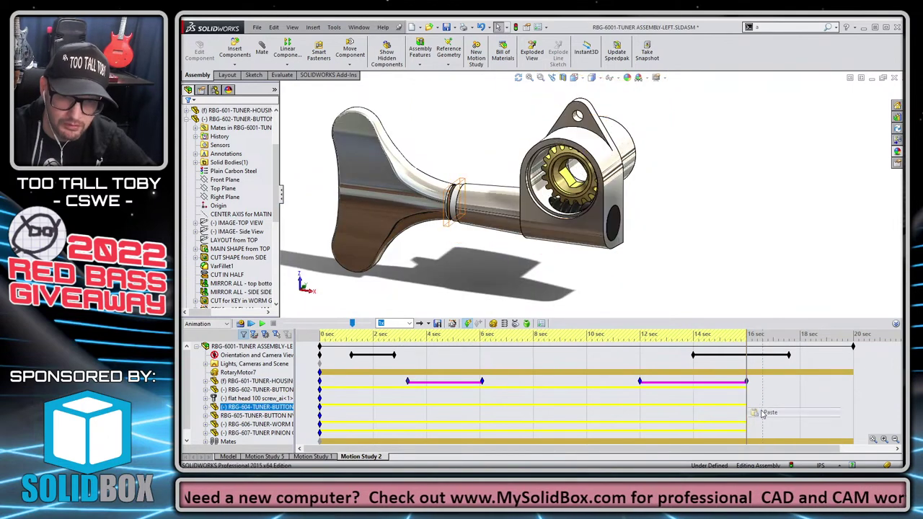
Play the complete 20-second animation from the start and call up the option to save it as a video.
{"action": "left_click", "coordinate": [240, 324]}
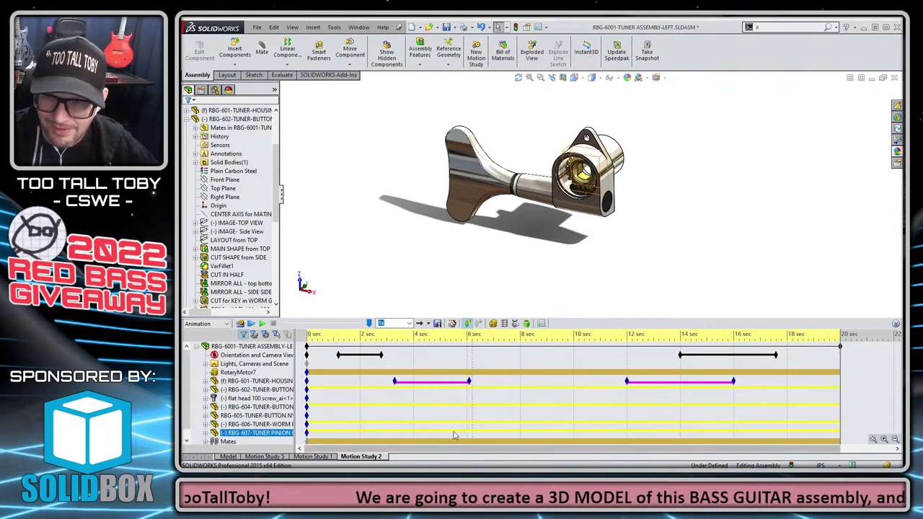
{"action": "left_click", "coordinate": [786, 346]}
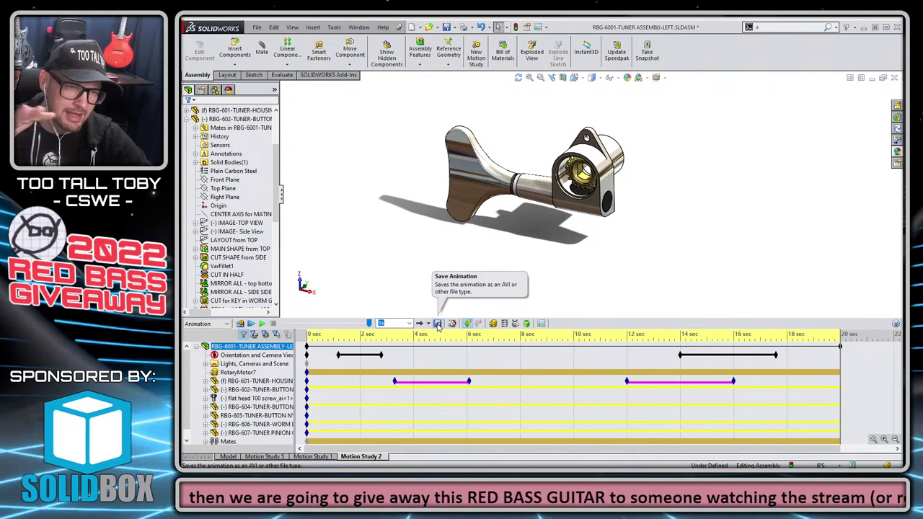
{"action": "left_click", "coordinate": [438, 325]}
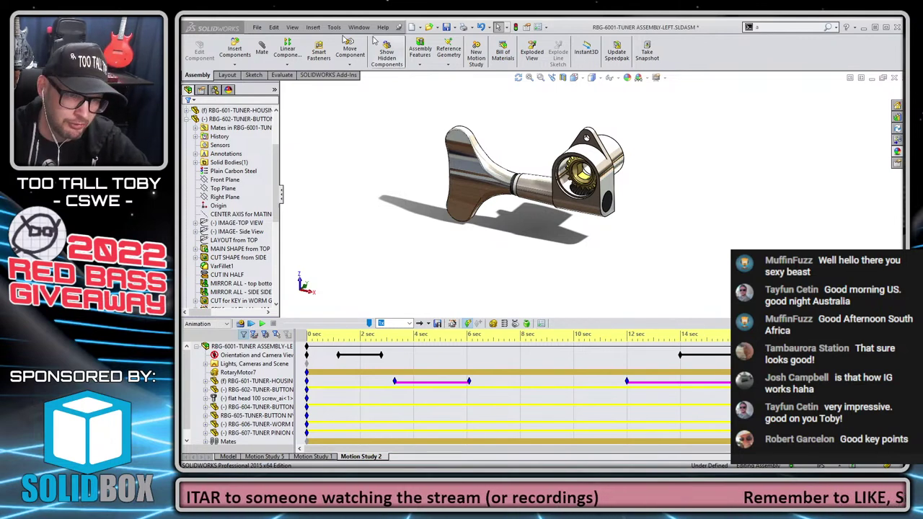
Return from Motion Study 2 to the assembly model and save the tuner assembly.
{"action": "left_click", "coordinate": [249, 347]}
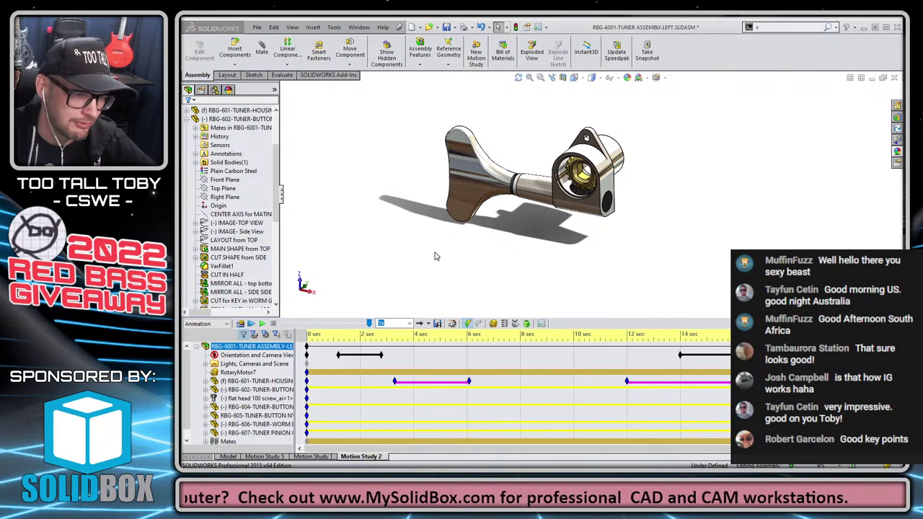
{"action": "left_click", "coordinate": [227, 457]}
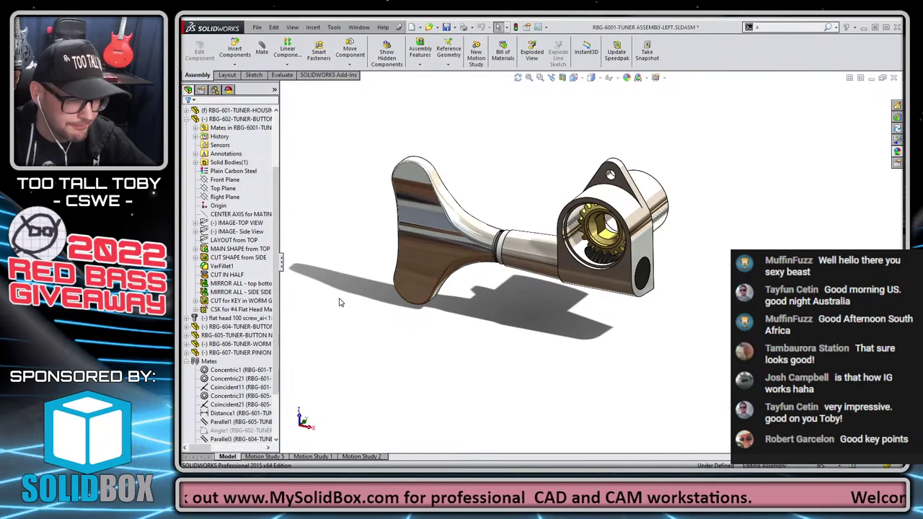
{"action": "key", "text": "ctrl+s"}
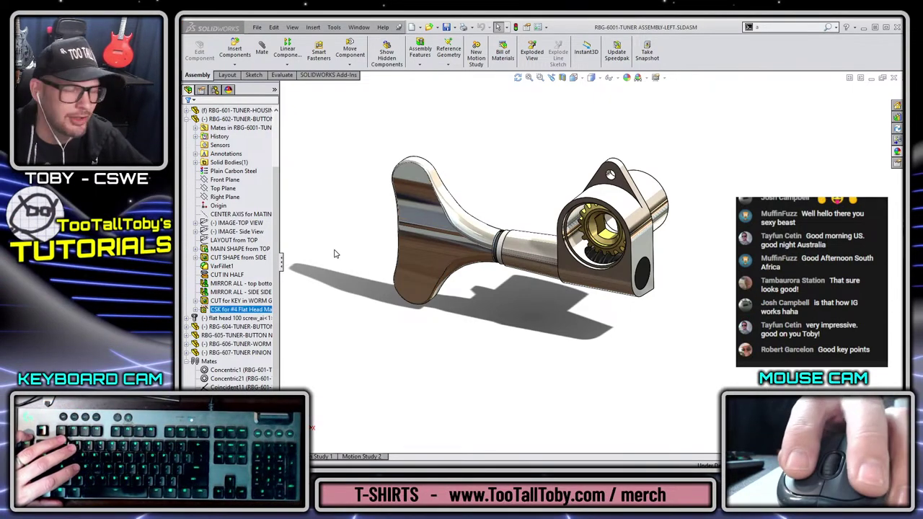
{"action": "key", "text": "Escape"}
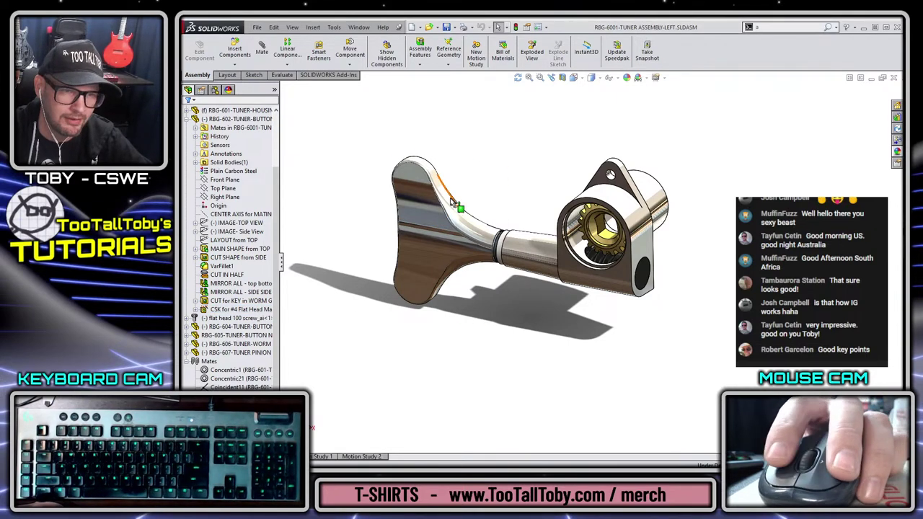
Rotate the tuner button by hand in the model and replay Motion Study 2 from the start.
{"action": "left_click_drag", "start_coordinate": [453, 203], "coordinate": [400, 215]}
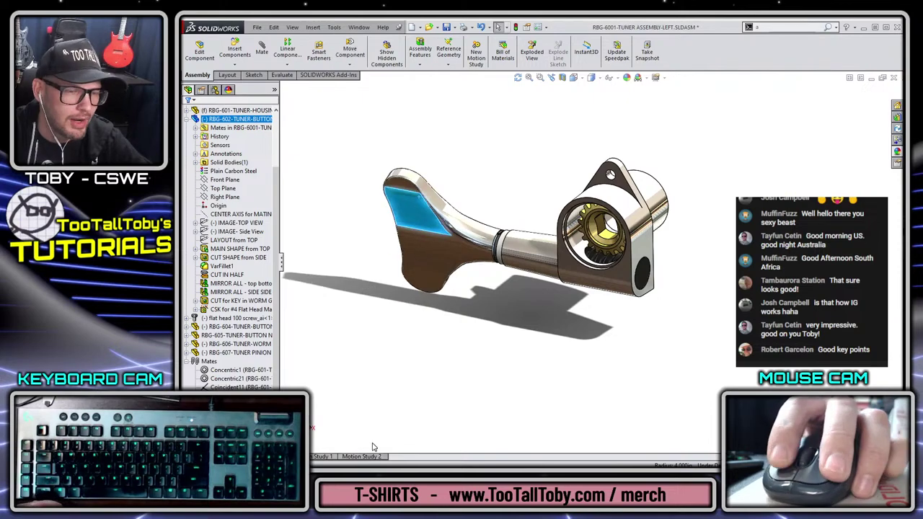
{"action": "left_click", "coordinate": [363, 456]}
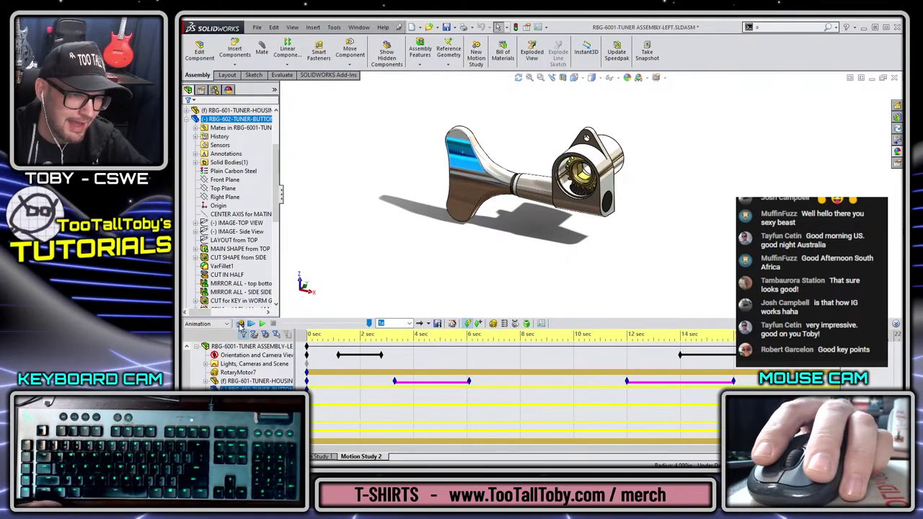
{"action": "left_click", "coordinate": [240, 324]}
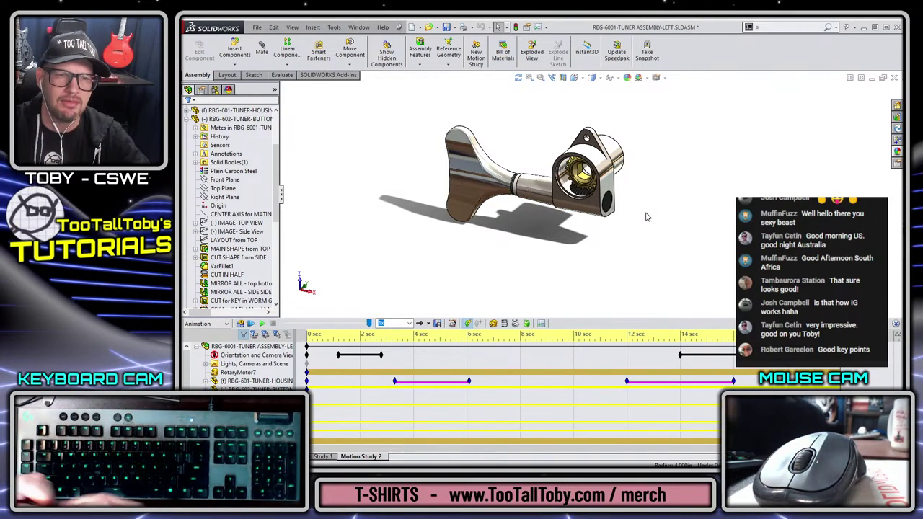
Open the RBG-606 worm drive shaft part and view its worm thread up close.
{"action": "left_click", "coordinate": [610, 204]}
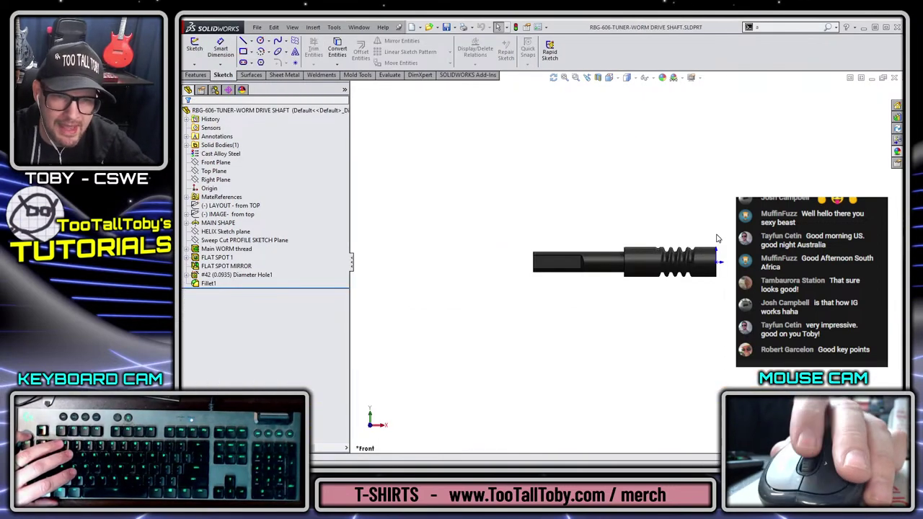
{"action": "middle_click_drag", "start_coordinate": [717, 236], "coordinate": [678, 280]}
{"action": "scroll", "coordinate": [685, 290], "scroll_direction": "down", "scroll_amount": 6}
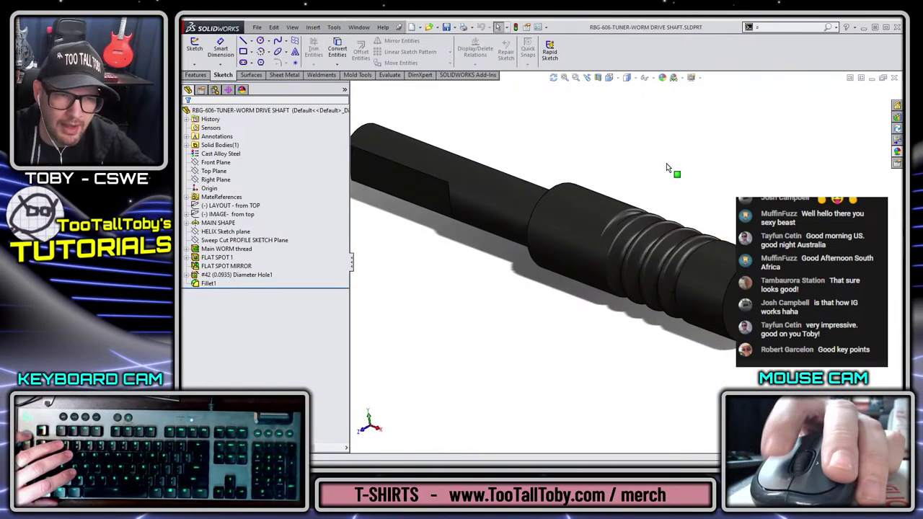
{"action": "scroll", "coordinate": [666, 168], "scroll_direction": "up", "scroll_amount": 2}
Examine the worm drive shaft's part-level black satin finish plastic appearance and leave its settings without changes.
{"action": "left_click", "coordinate": [589, 226]}
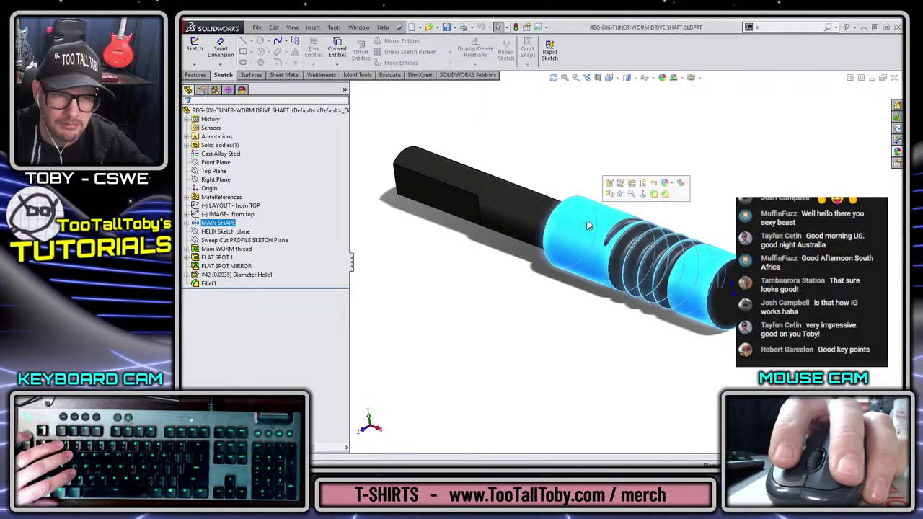
{"action": "left_click", "coordinate": [666, 182]}
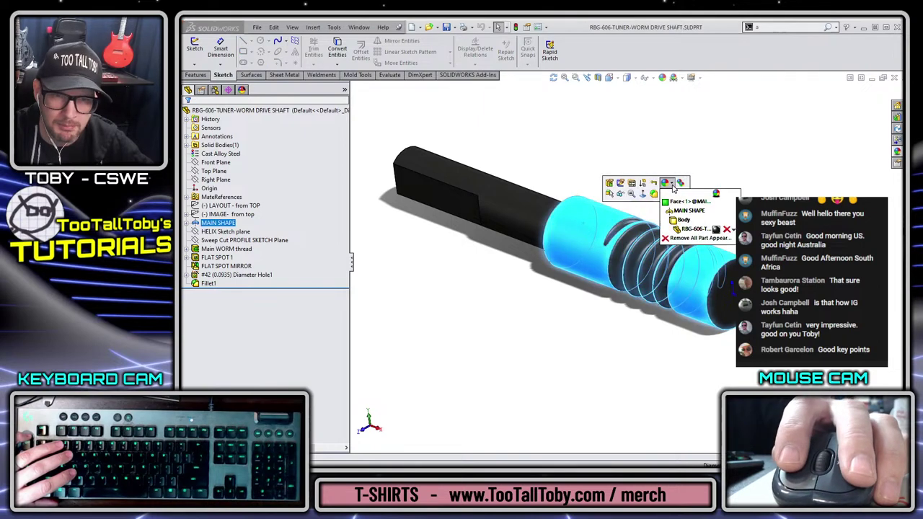
{"action": "left_click", "coordinate": [716, 229]}
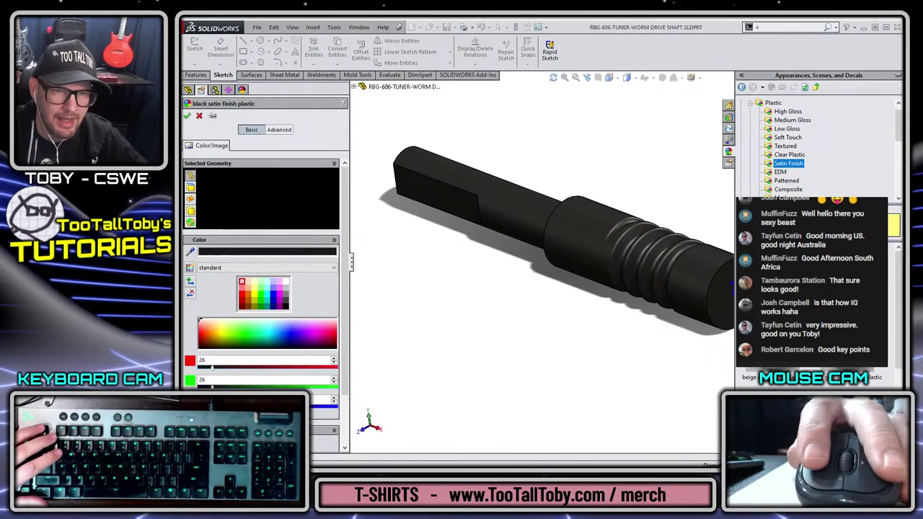
{"action": "scroll", "coordinate": [638, 281], "scroll_direction": "up", "scroll_amount": 2}
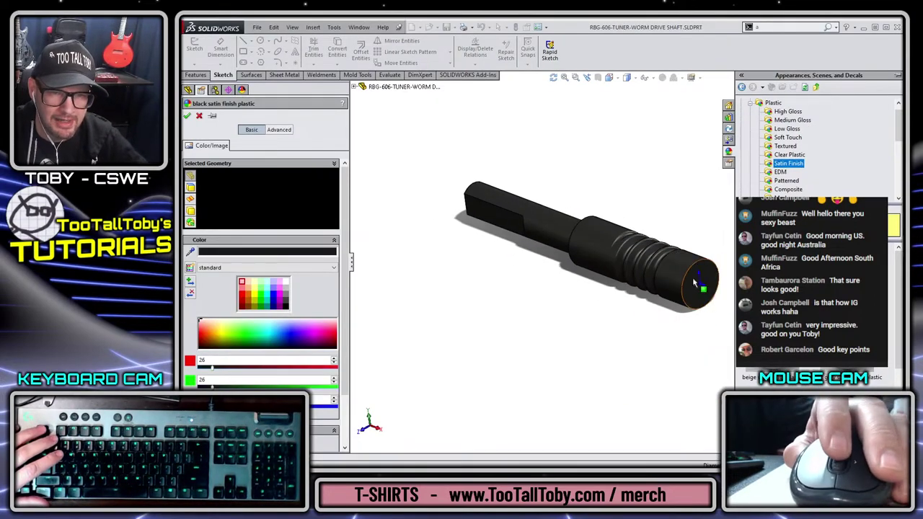
{"action": "scroll", "coordinate": [639, 281], "scroll_direction": "down", "scroll_amount": 4}
{"action": "scroll", "coordinate": [504, 238], "scroll_direction": "up", "scroll_amount": 1}
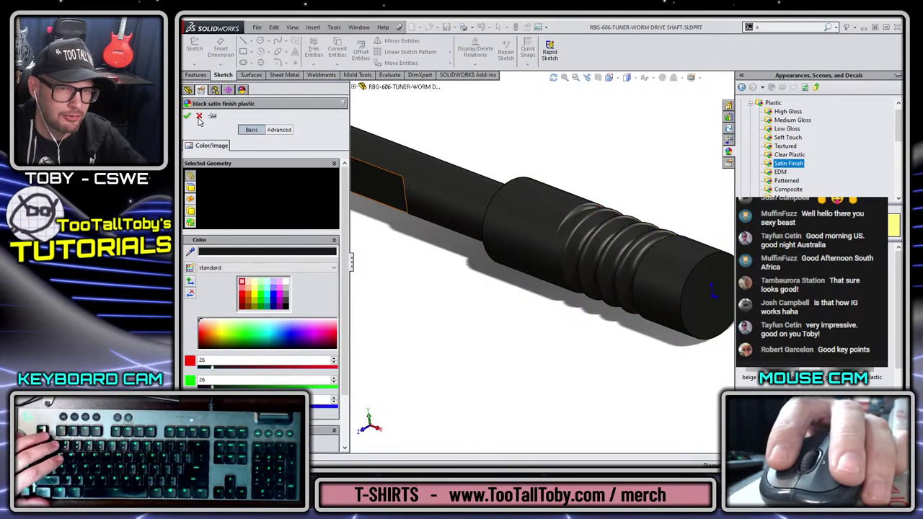
{"action": "left_click", "coordinate": [199, 117]}
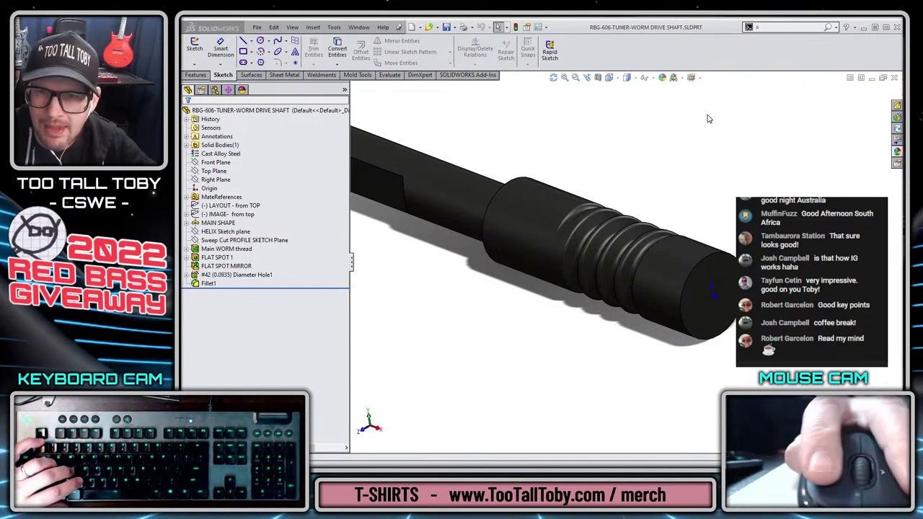
Pin the File Explorer pane open and close the worm drive shaft part to return to the tuner assembly.
{"action": "left_click", "coordinate": [897, 129]}
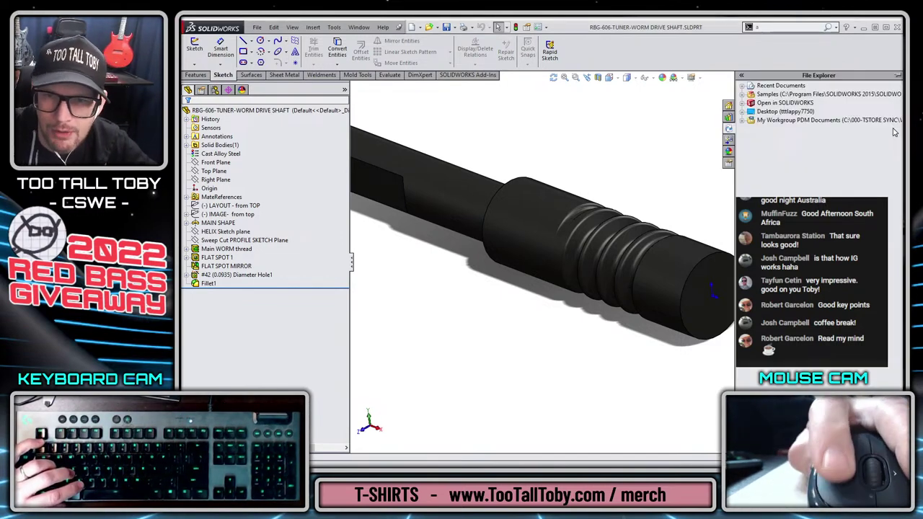
{"action": "left_click", "coordinate": [898, 75]}
{"action": "scroll", "coordinate": [447, 306], "scroll_direction": "up", "scroll_amount": 3}
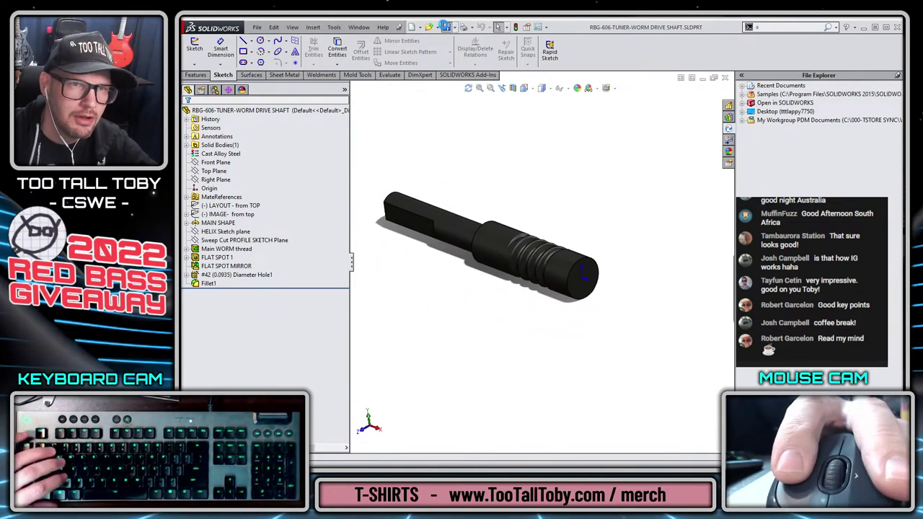
{"action": "left_click", "coordinate": [725, 78]}
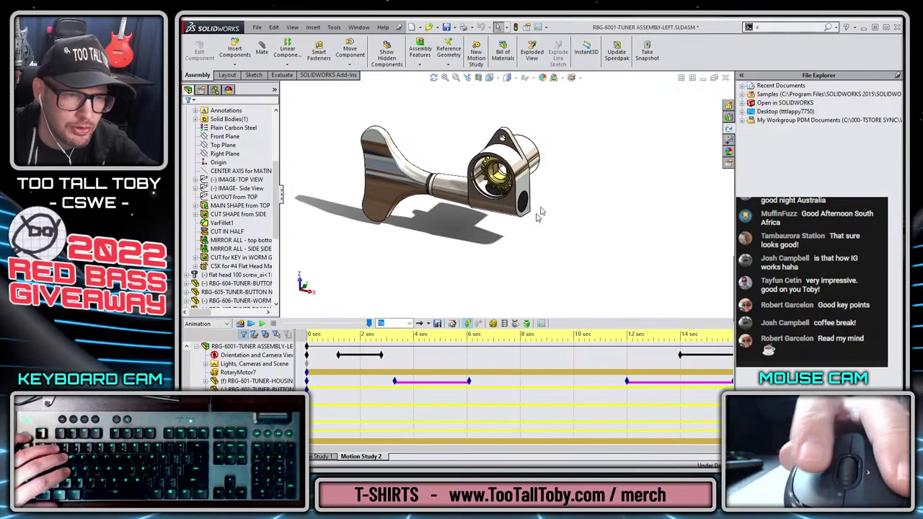
Switch from Motion Study 2 to the assembly model, collapse its feature tree and save the assembly.
{"action": "left_click", "coordinate": [432, 183]}
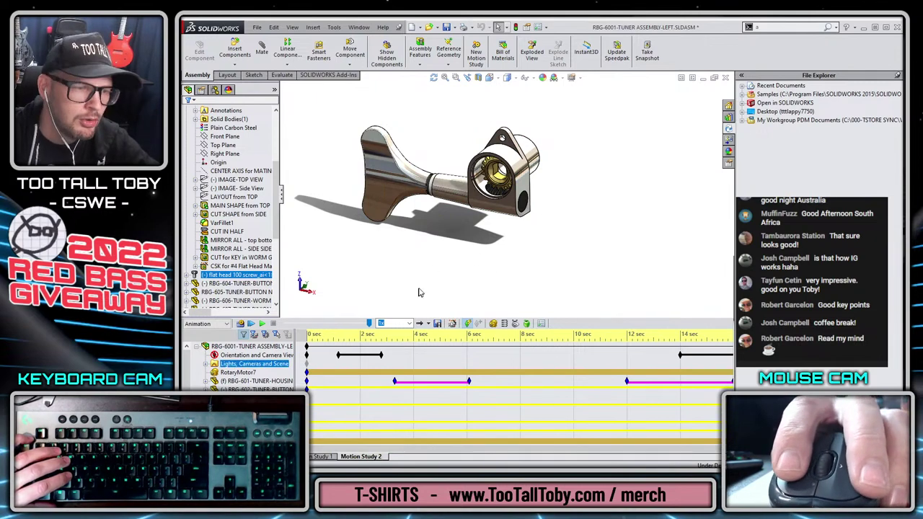
{"action": "left_click", "coordinate": [238, 457]}
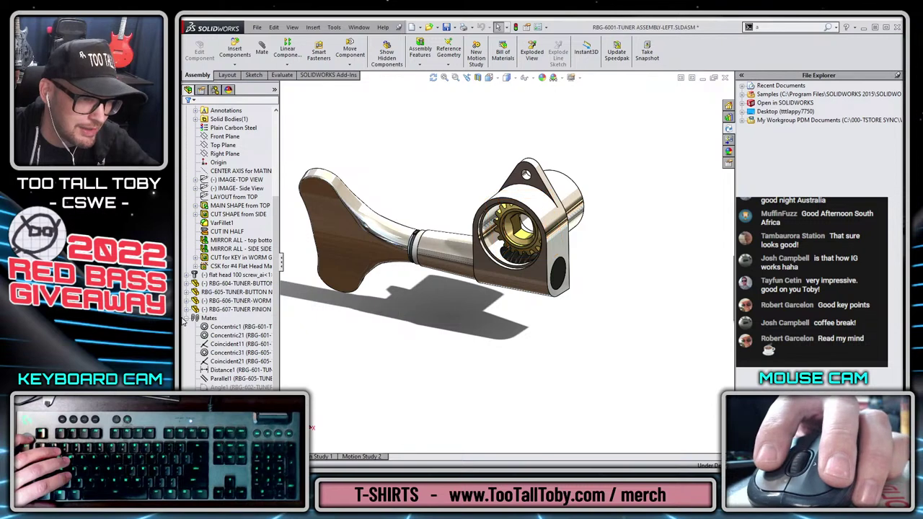
{"action": "scroll", "coordinate": [188, 323], "scroll_direction": "up", "scroll_amount": 5}
{"action": "left_click", "coordinate": [187, 197]}
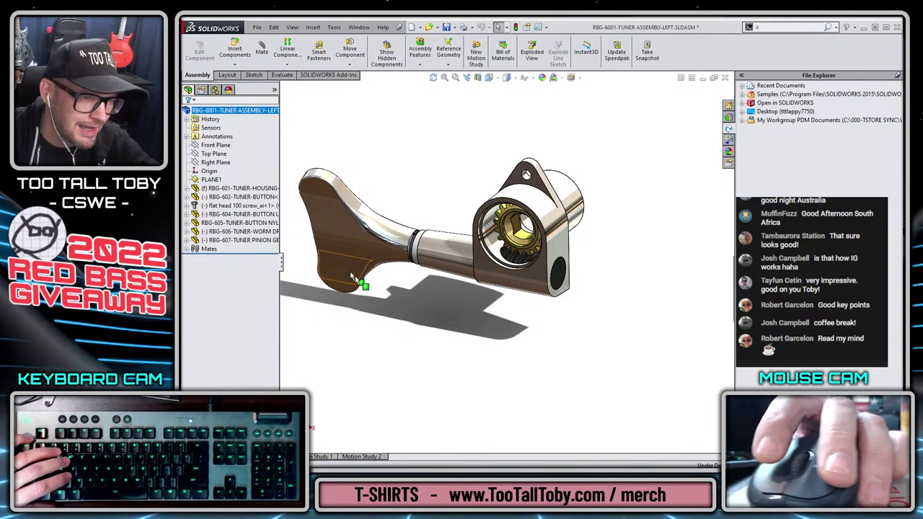
{"action": "scroll", "coordinate": [425, 205], "scroll_direction": "up", "scroll_amount": 1}
{"action": "scroll", "coordinate": [428, 202], "scroll_direction": "down", "scroll_amount": 1}
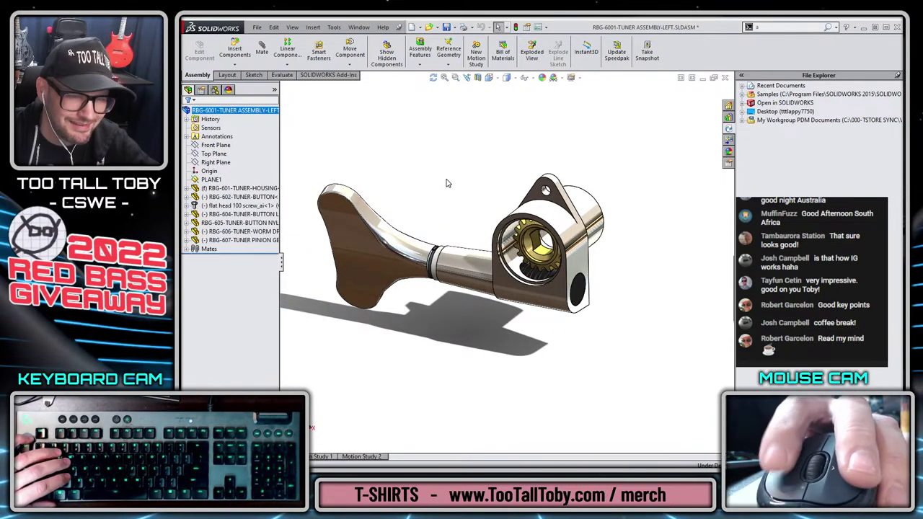
{"action": "key", "text": "ctrl+s"}
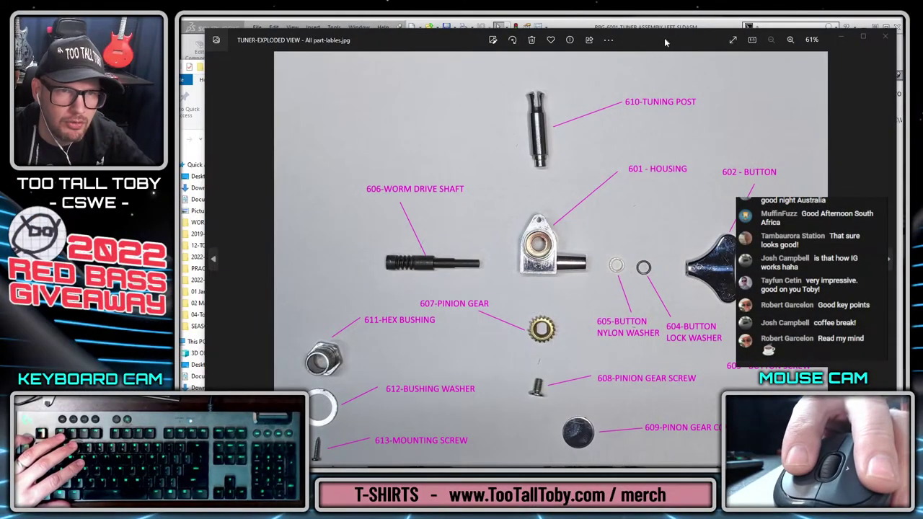
Examine the pinion gear, its screw, the housing and the tuning post in the labelled exploded-view photo.
{"action": "left_click_drag", "start_coordinate": [664, 38], "coordinate": [641, 30]}
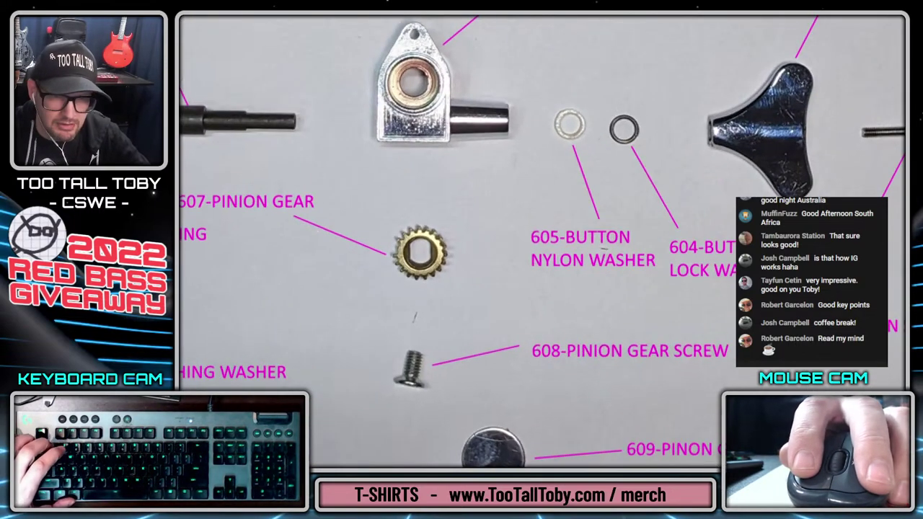
{"action": "left_click_drag", "start_coordinate": [531, 363], "coordinate": [737, 369]}
{"action": "left_click_drag", "start_coordinate": [736, 327], "coordinate": [548, 318]}
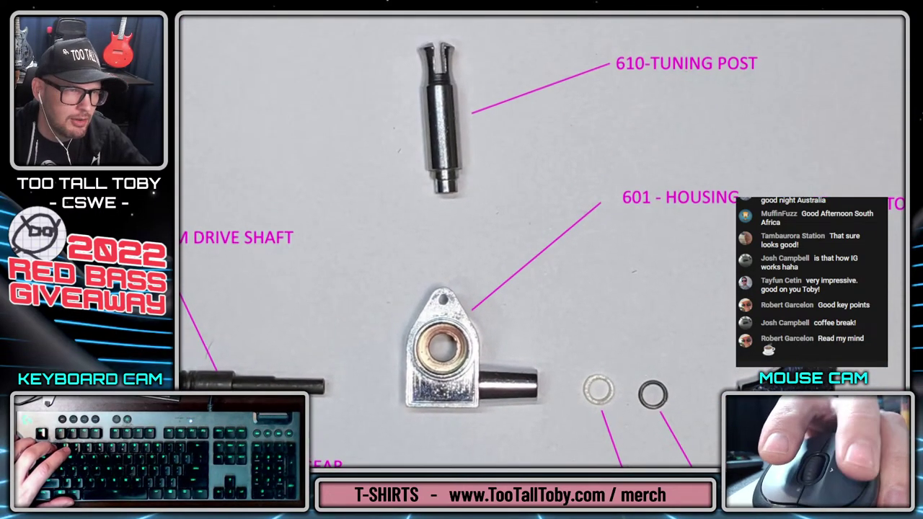
Underline the 610-TUNING POST label in the exploded-view photo, clear the markup and return to the tuner assembly in SOLIDWORKS.
{"action": "left_click_drag", "start_coordinate": [617, 91], "coordinate": [780, 95]}
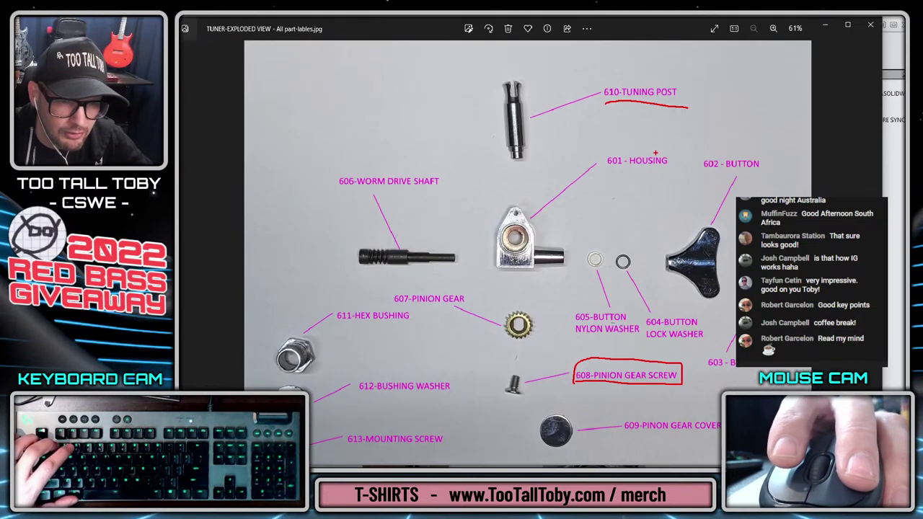
{"action": "key", "text": "Escape"}
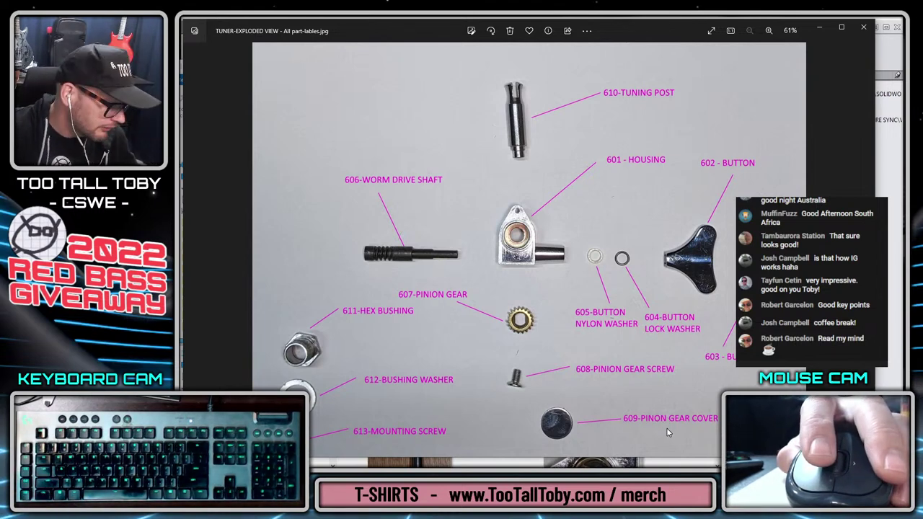
{"action": "left_click", "coordinate": [822, 27]}
{"action": "left_click", "coordinate": [666, 66]}
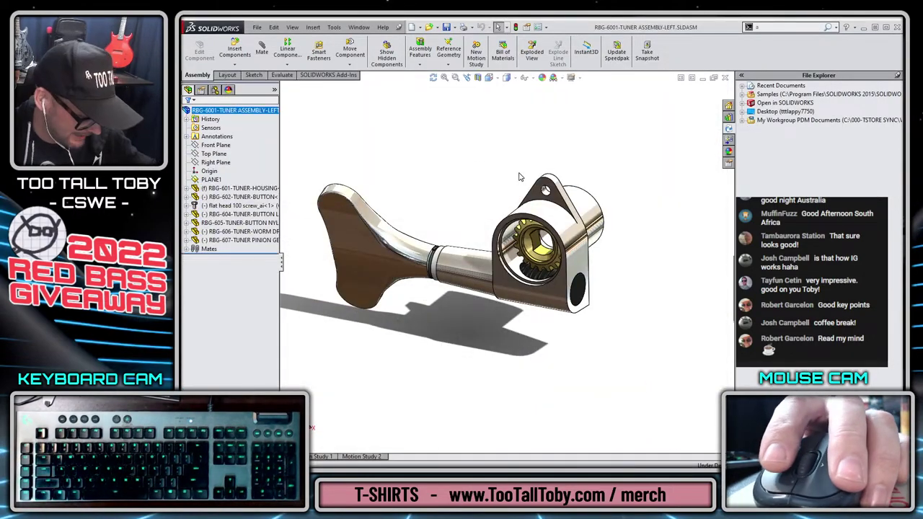
Insert a flat head 100 screw from the Toolbox's ANSI Inch countersunk machine screws at the pinion gear in the housing.
{"action": "left_click", "coordinate": [728, 118]}
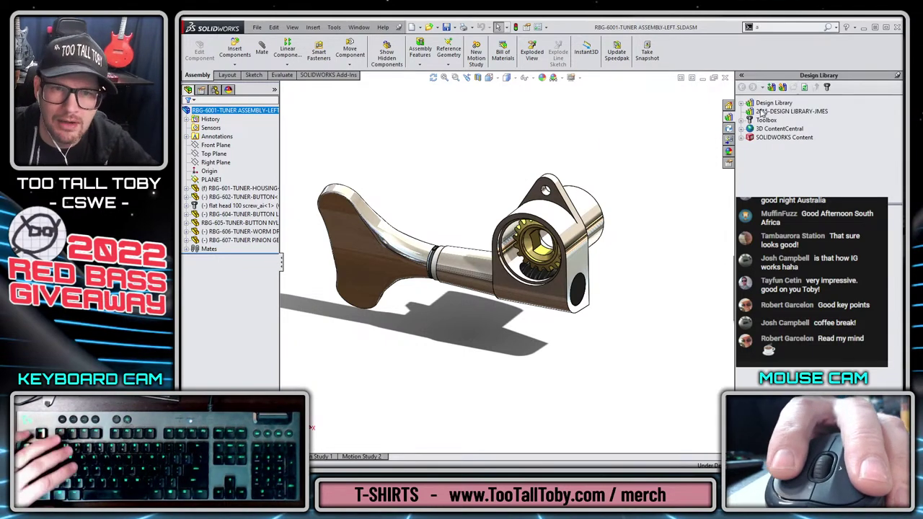
{"action": "left_click", "coordinate": [747, 121]}
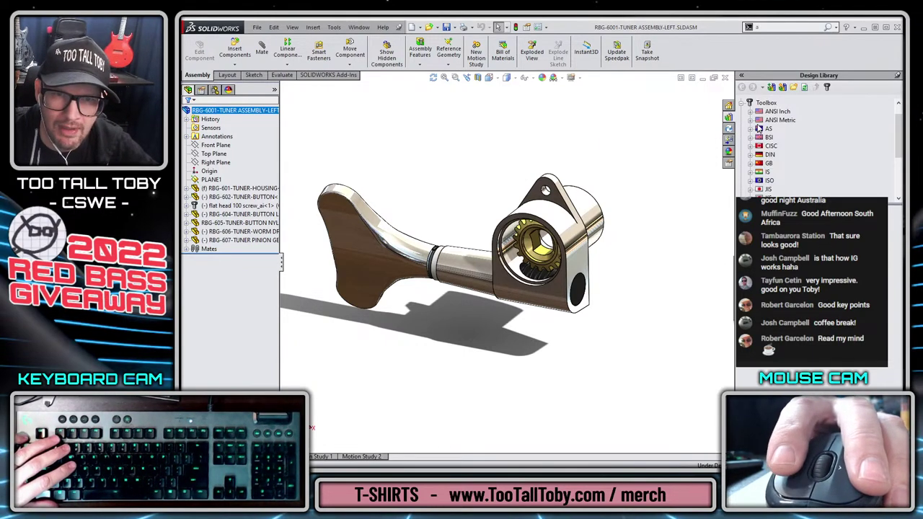
{"action": "left_click", "coordinate": [749, 112]}
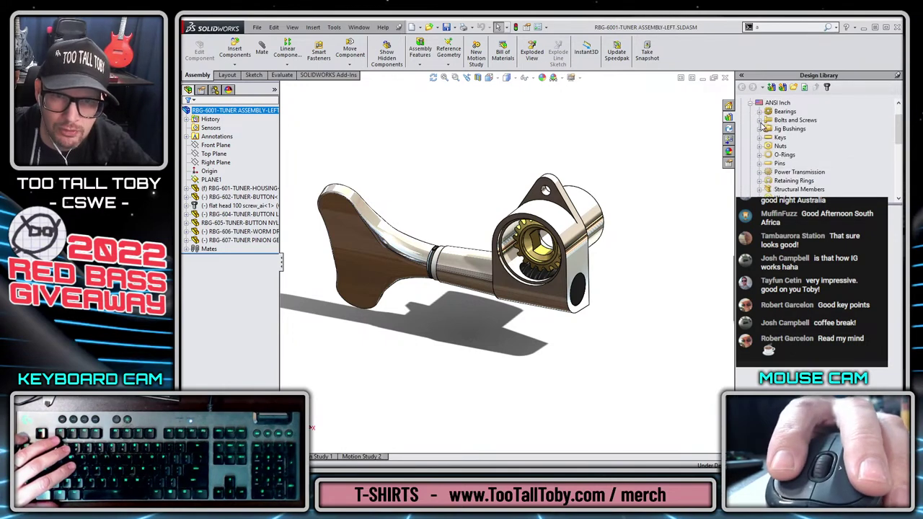
{"action": "left_click", "coordinate": [760, 122]}
{"action": "left_click", "coordinate": [799, 147]}
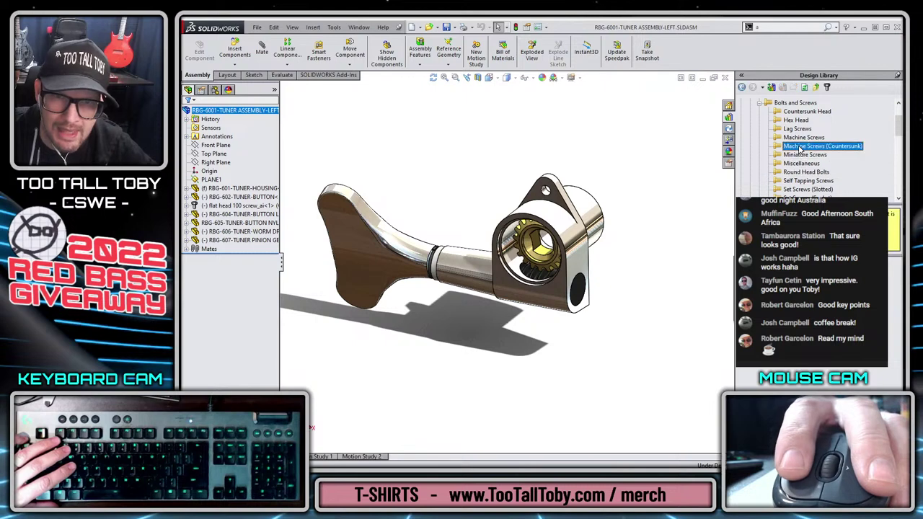
{"action": "mouse_move", "coordinate": [757, 284]}
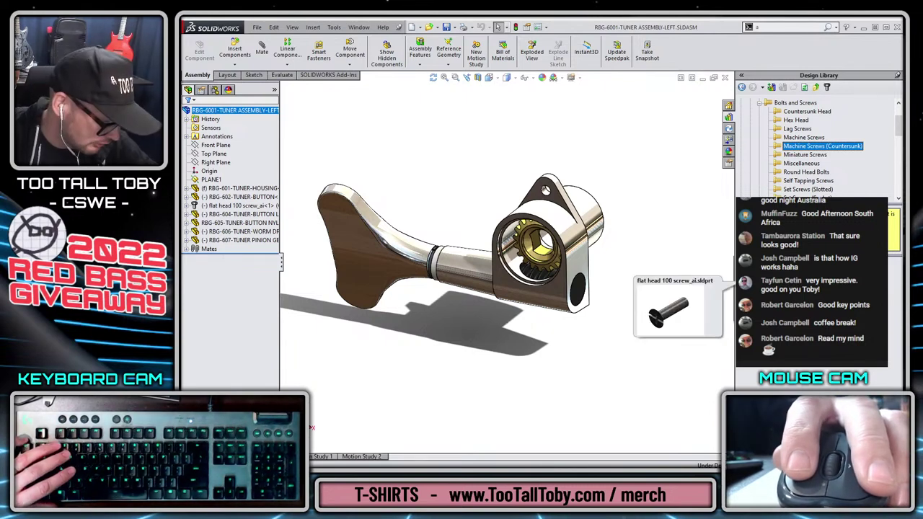
{"action": "left_click_drag", "start_coordinate": [758, 283], "coordinate": [530, 247]}
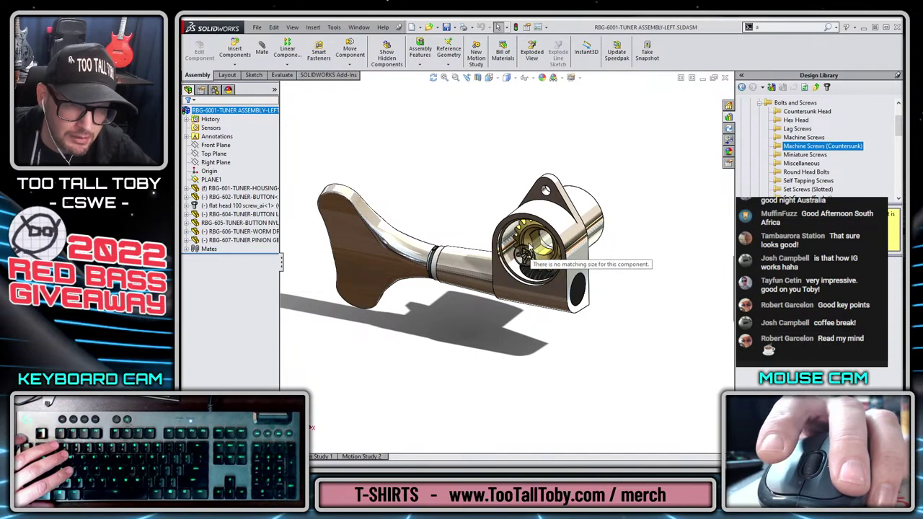
{"action": "scroll", "coordinate": [561, 237], "scroll_direction": "down", "scroll_amount": 2}
{"action": "scroll", "coordinate": [560, 236], "scroll_direction": "up", "scroll_amount": 2}
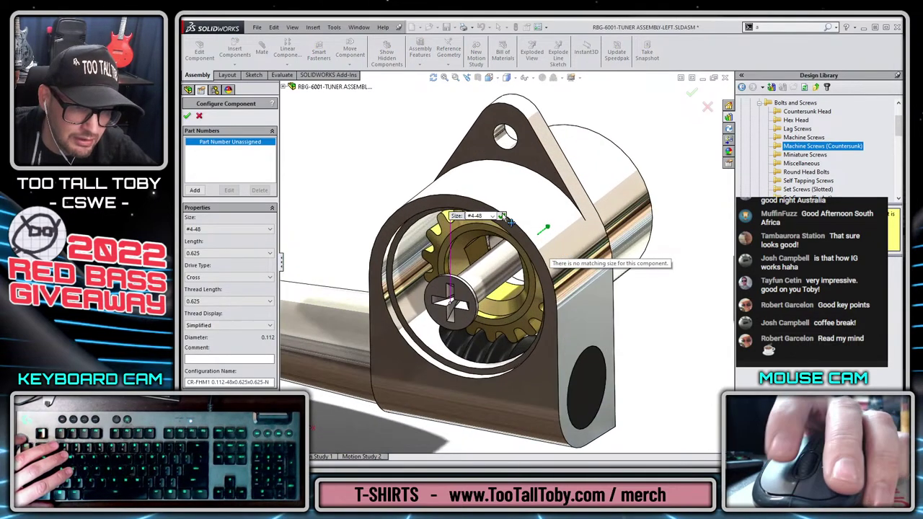
Configure the inserted flat head screw as size #8-32 with a 0.3125 length and finish placing it without further copies.
{"action": "left_click", "coordinate": [493, 215]}
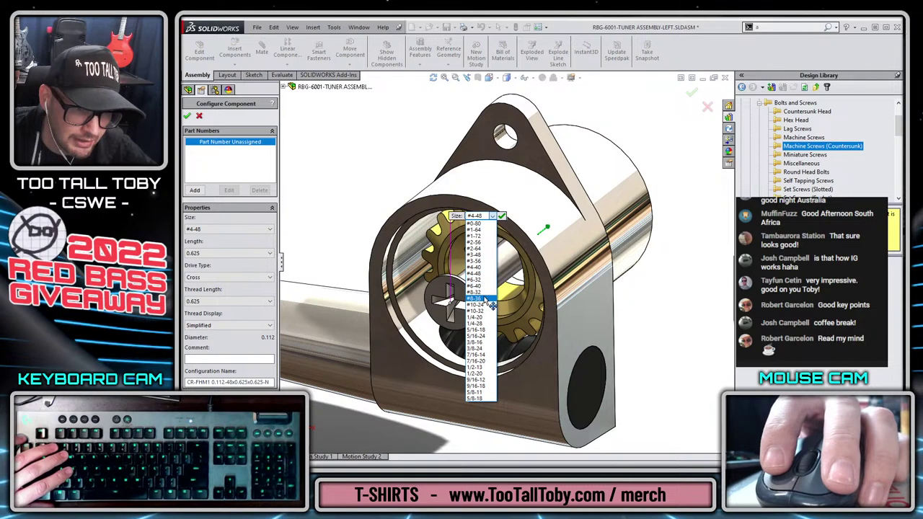
{"action": "left_click", "coordinate": [487, 311]}
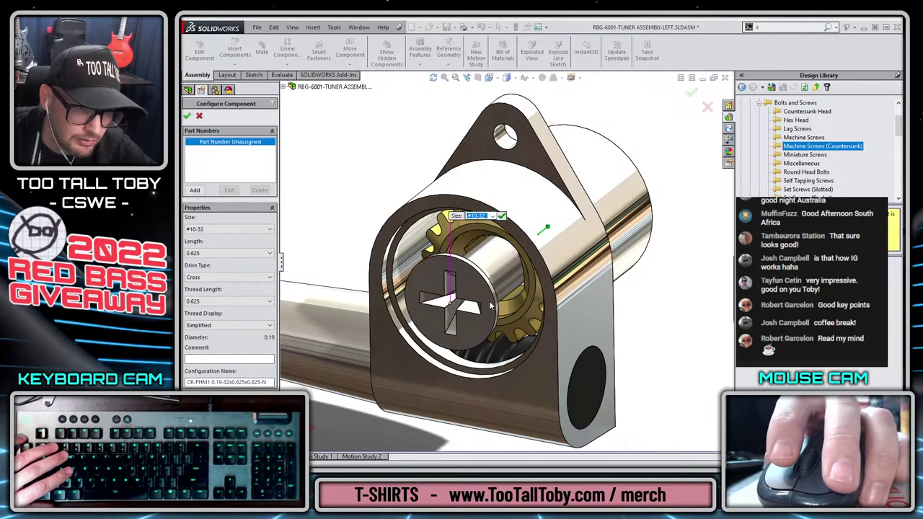
{"action": "left_click", "coordinate": [492, 215]}
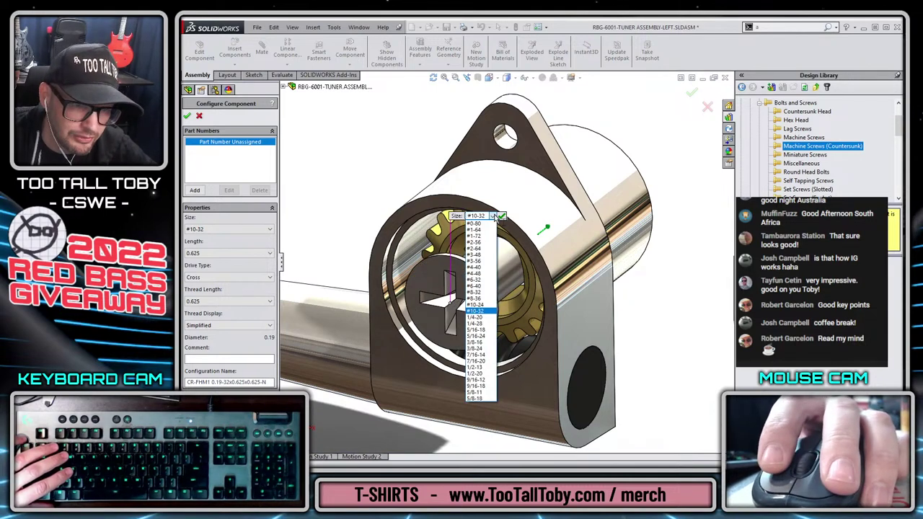
{"action": "left_click", "coordinate": [477, 294]}
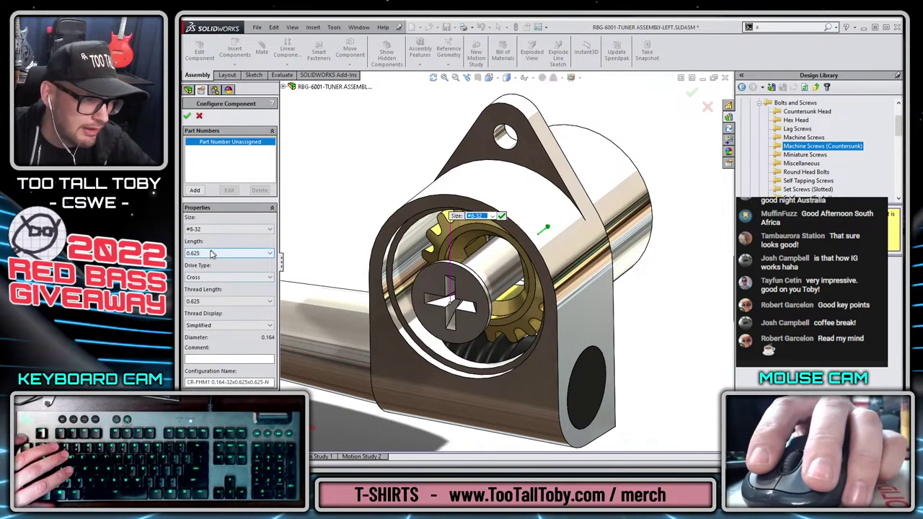
{"action": "left_click", "coordinate": [210, 254]}
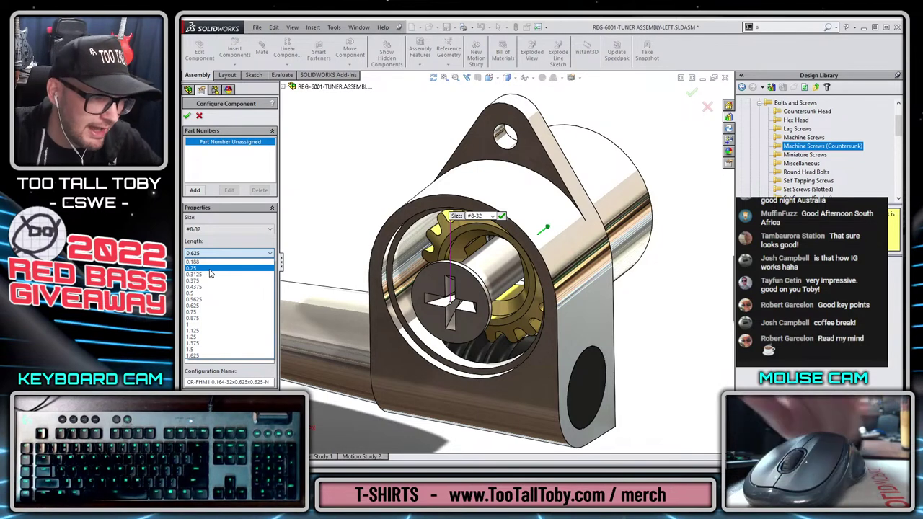
{"action": "left_click", "coordinate": [209, 274]}
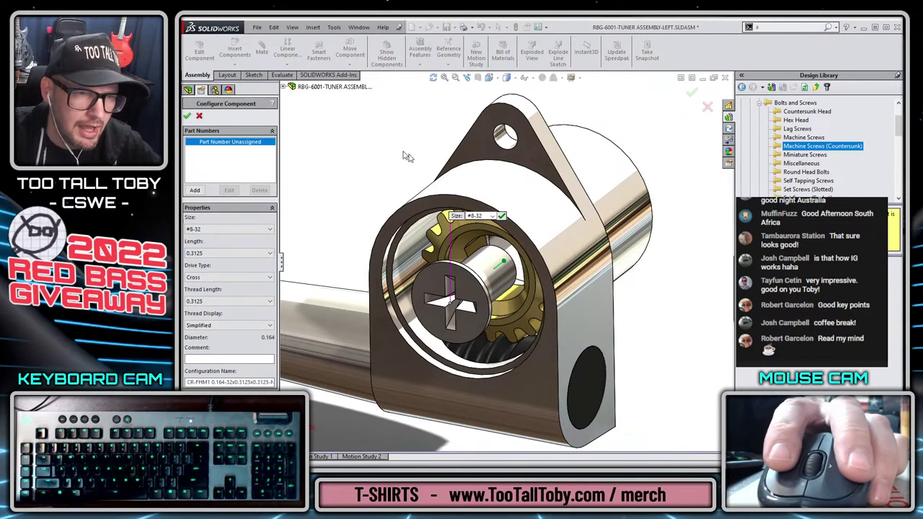
{"action": "left_click", "coordinate": [187, 116]}
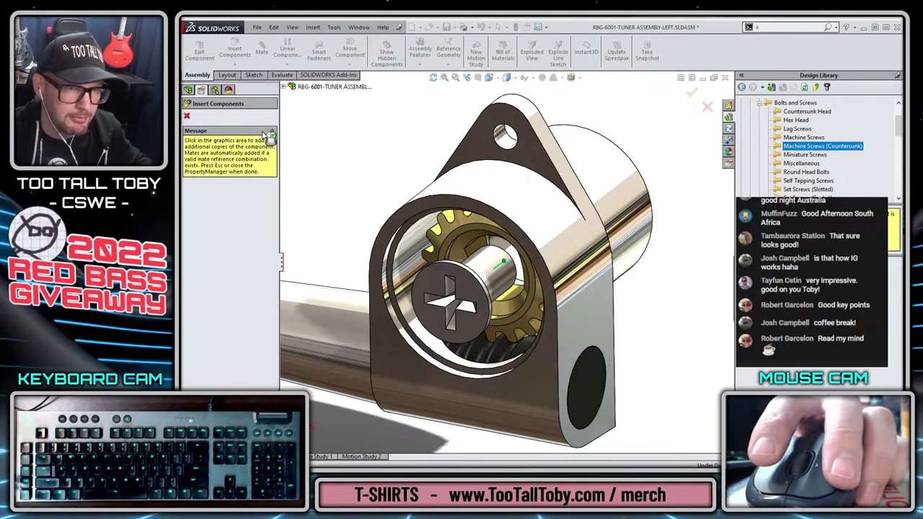
{"action": "left_click", "coordinate": [186, 116]}
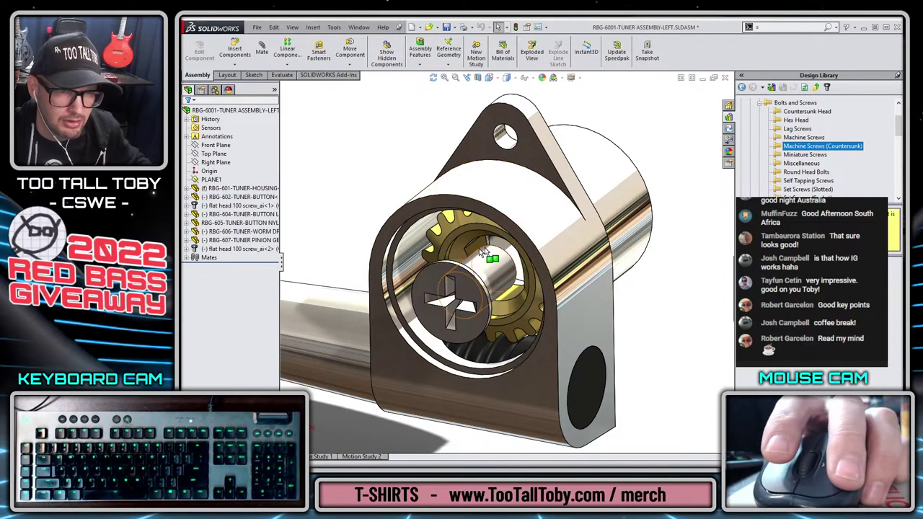
Seat the flat head screw in the pinion gear's countersink, aligned with the gear's bore.
{"action": "middle_click_drag", "start_coordinate": [494, 226], "coordinate": [436, 272]}
{"action": "left_click_drag", "start_coordinate": [436, 272], "coordinate": [486, 238]}
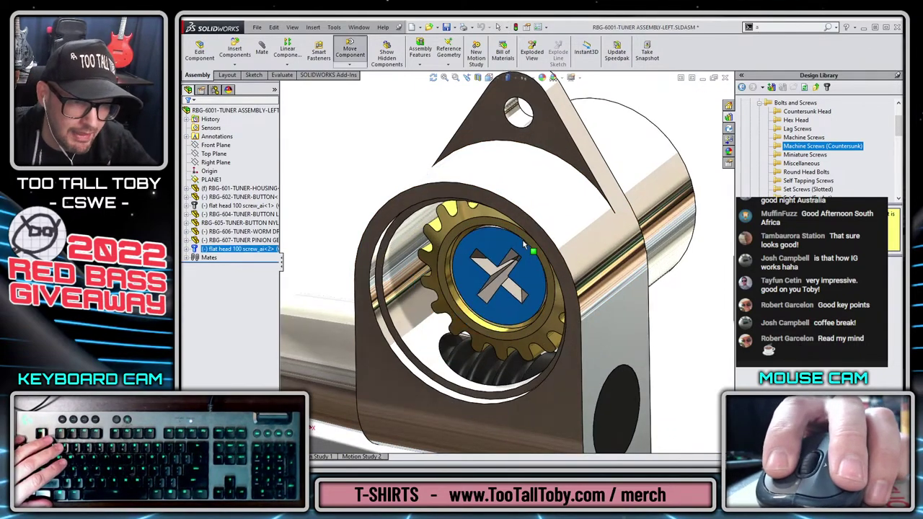
{"action": "left_click", "coordinate": [486, 239], "text": "ctrl"}
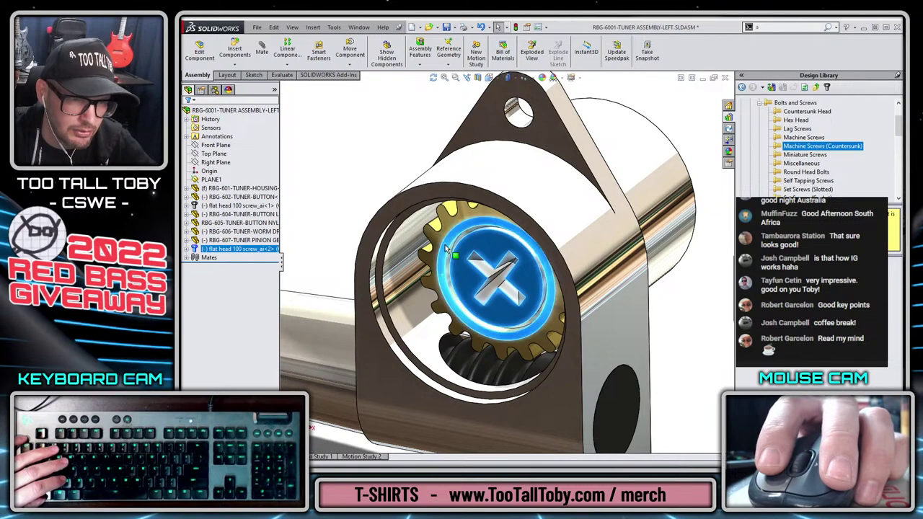
{"action": "left_click", "coordinate": [473, 238]}
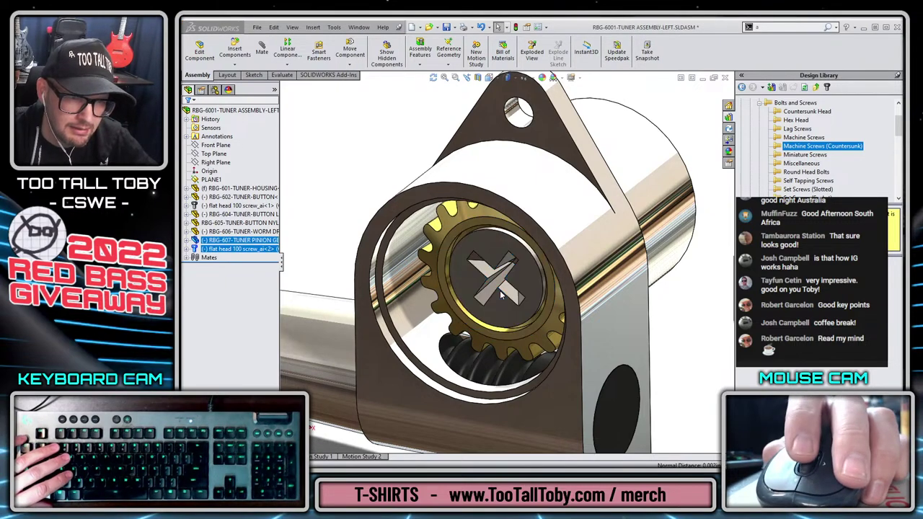
{"action": "scroll", "coordinate": [484, 264], "scroll_direction": "up", "scroll_amount": 4}
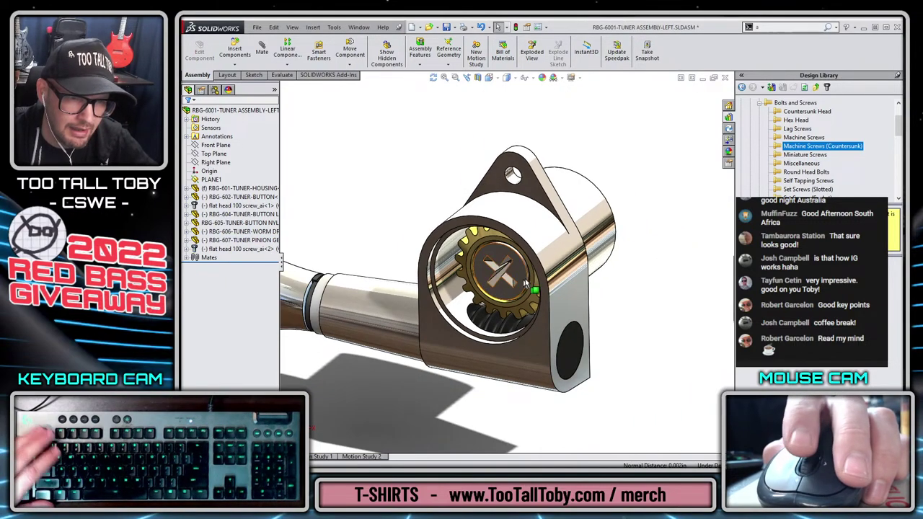
Mate the flat head screw's Plane2 coincident with the pinion gear's Right Plane.
{"action": "left_click", "coordinate": [472, 271]}
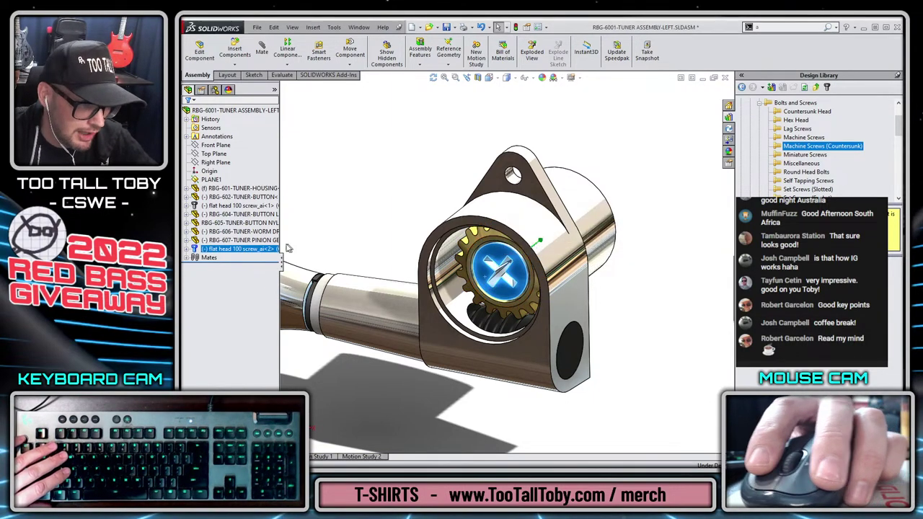
{"action": "left_click", "coordinate": [186, 249]}
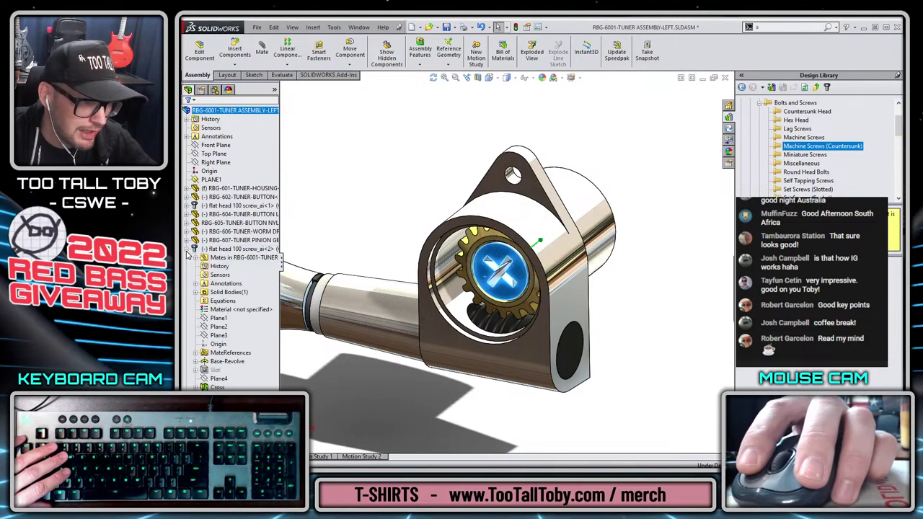
{"action": "left_click", "coordinate": [218, 327]}
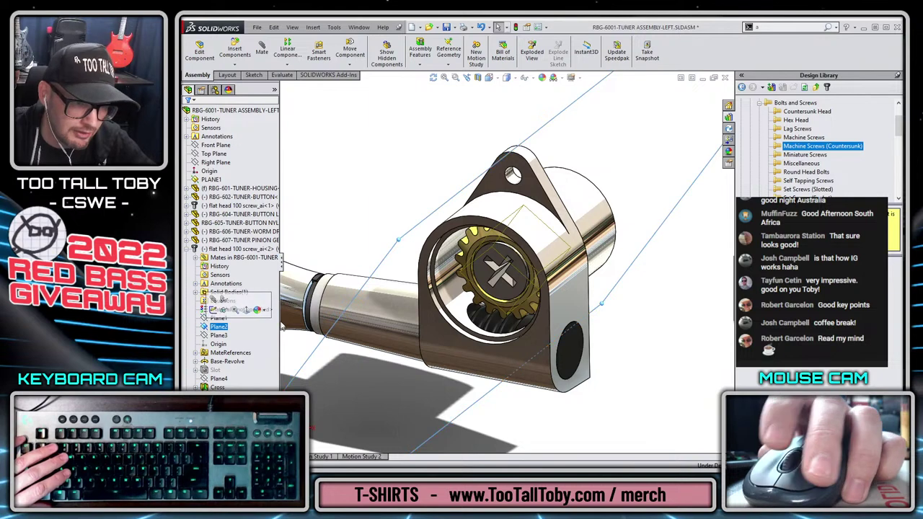
{"action": "left_click", "coordinate": [186, 240]}
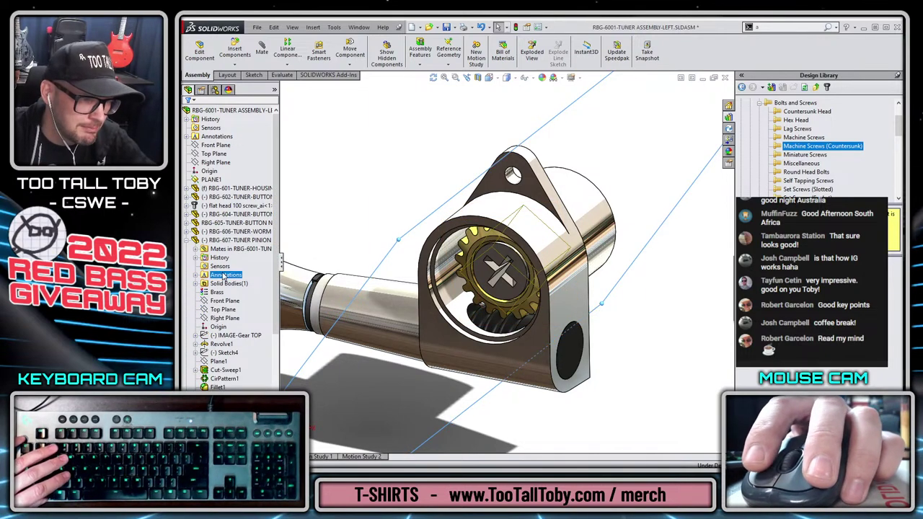
{"action": "left_click", "coordinate": [209, 318]}
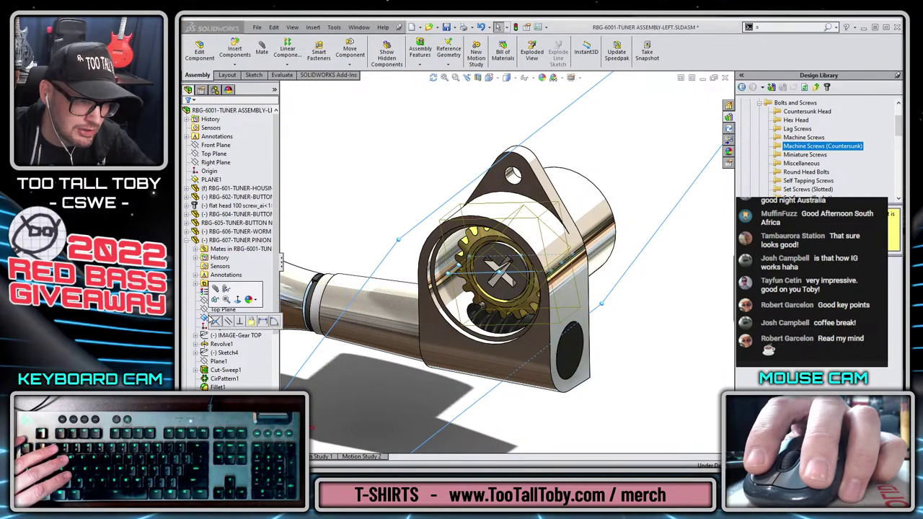
{"action": "left_click", "coordinate": [216, 319]}
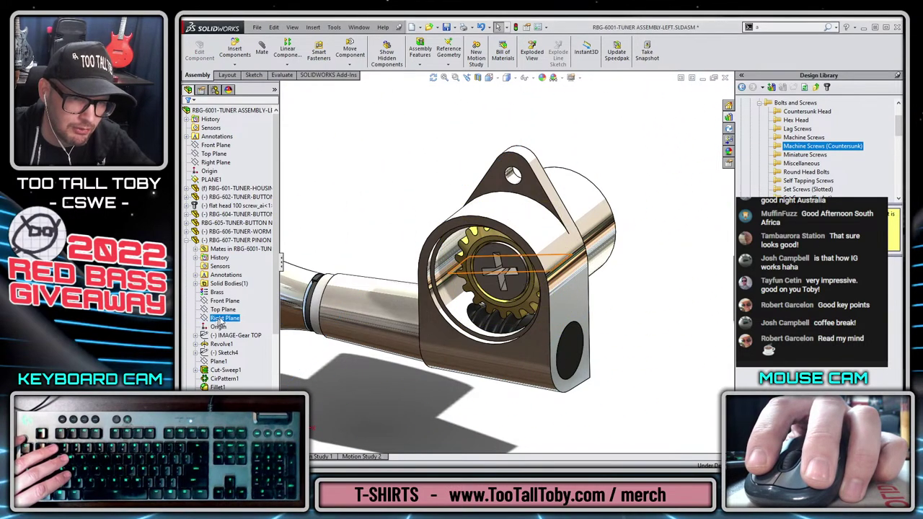
{"action": "scroll", "coordinate": [576, 267], "scroll_direction": "up", "scroll_amount": 3}
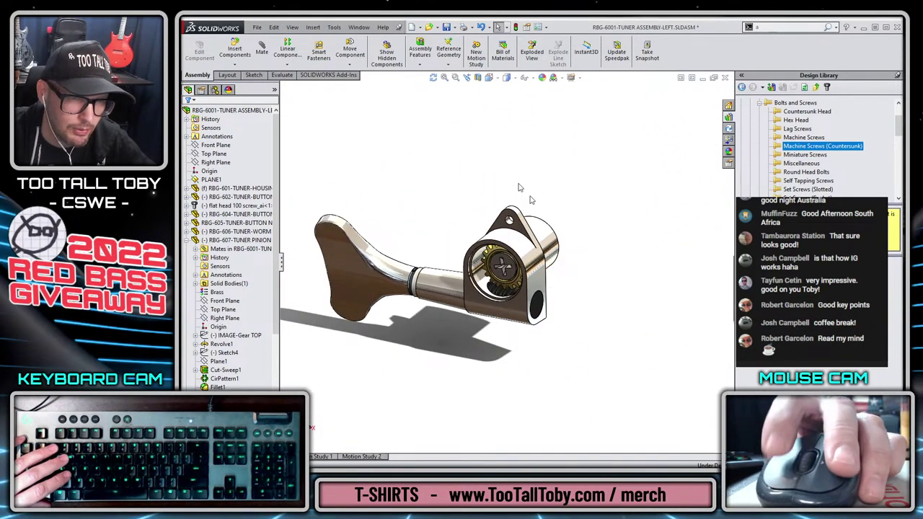
Create a new part from the PART-INCH template in the 2022 RED BASS GUITAR GIVEAWAY templates.
{"action": "left_click", "coordinate": [413, 27]}
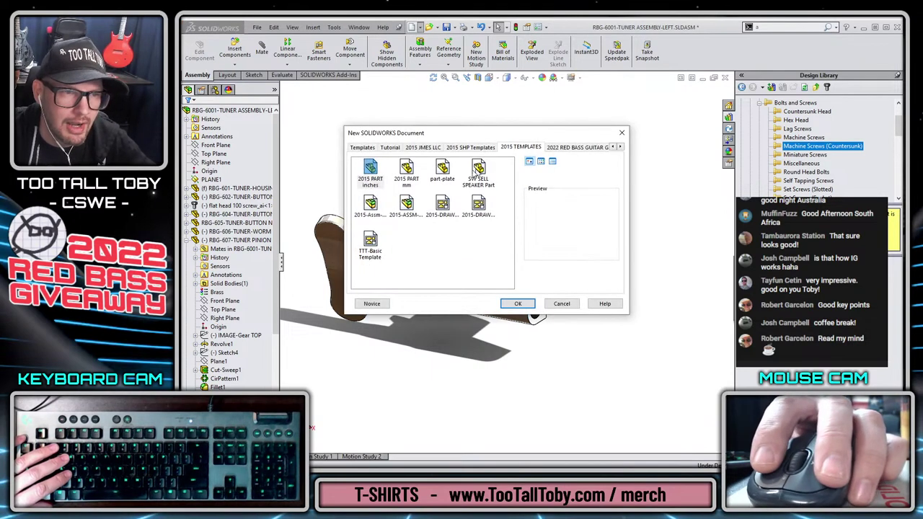
{"action": "left_click", "coordinate": [569, 149]}
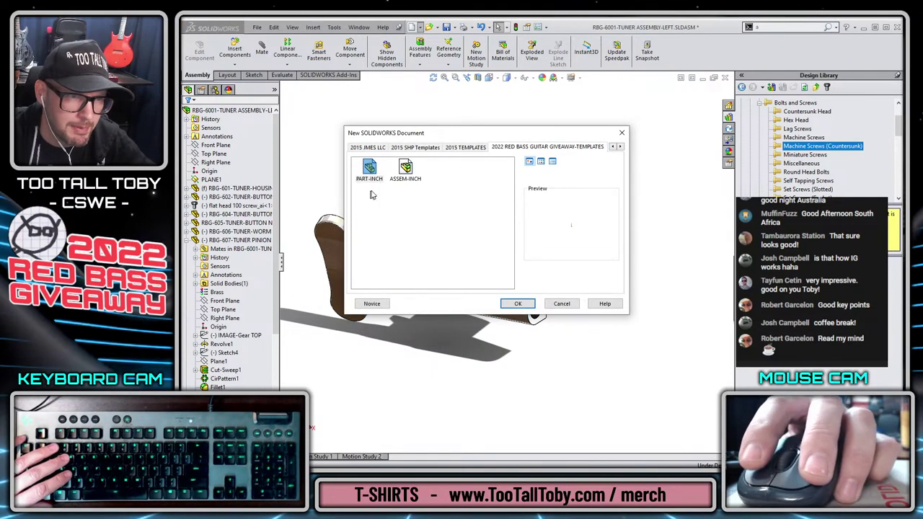
{"action": "double_click", "coordinate": [370, 174]}
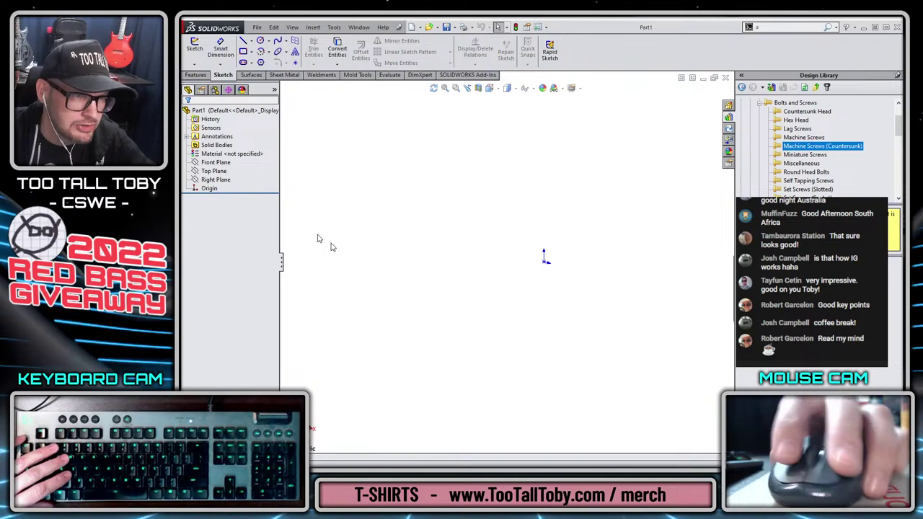
View the tuner assembly from the front, and on the new part's Front Plane sketch a stepped profile from the origin ending in a vertical line about 2.52 in long.
{"action": "key", "text": "ctrl+Tab"}
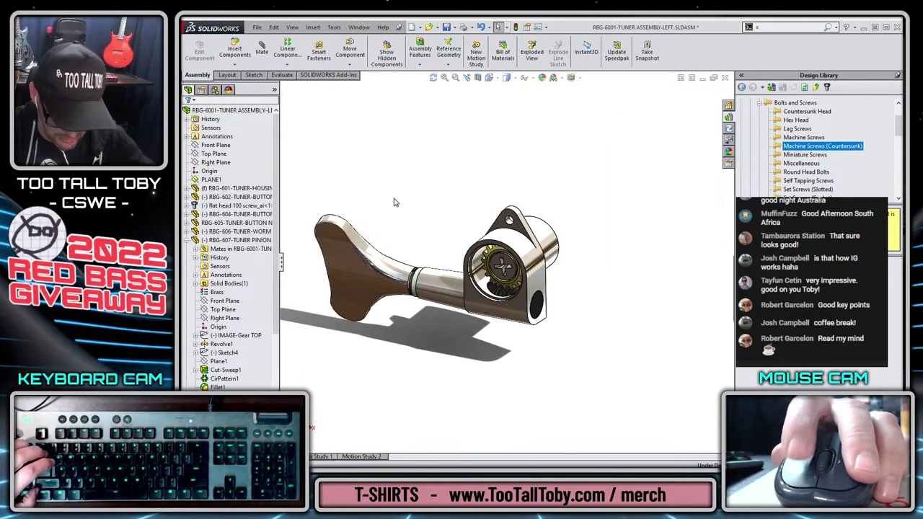
{"action": "key", "text": "ctrl+1"}
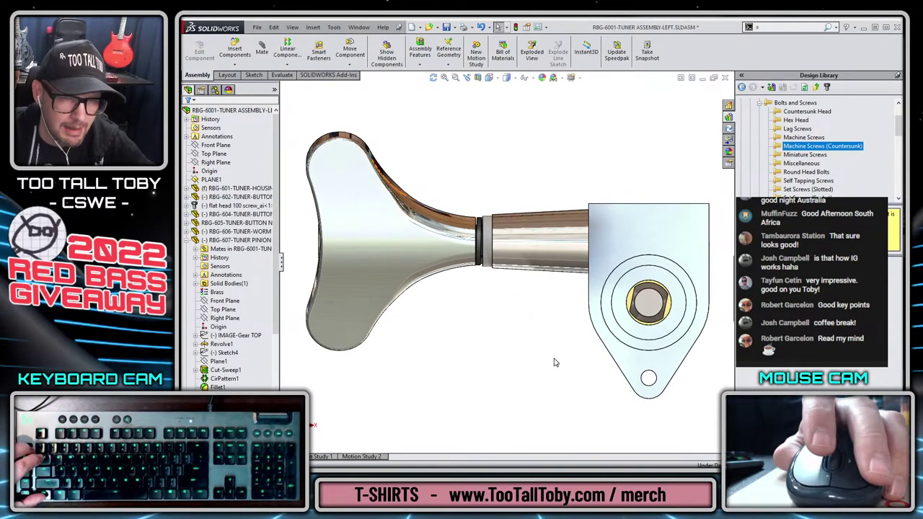
{"action": "key", "text": "ctrl+Tab"}
{"action": "left_click", "coordinate": [215, 162]}
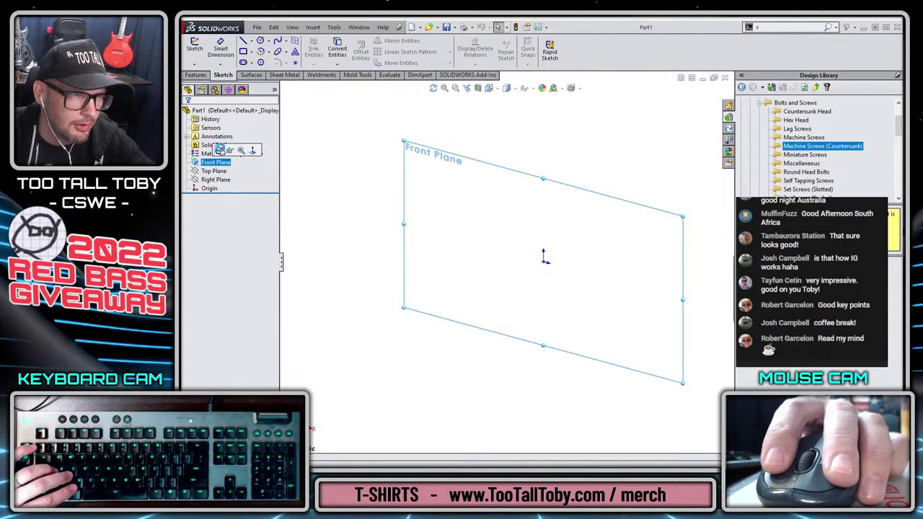
{"action": "left_click", "coordinate": [219, 150]}
{"action": "key", "text": "s"}
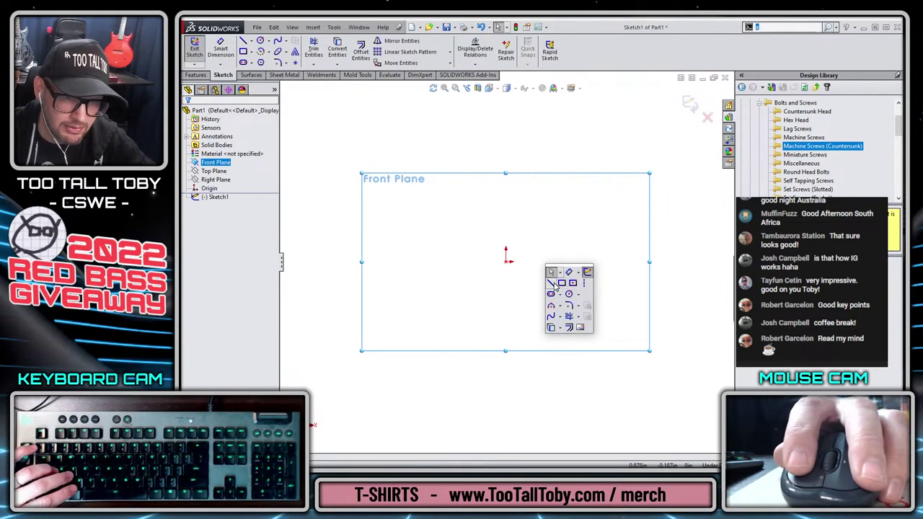
{"action": "left_click", "coordinate": [552, 283]}
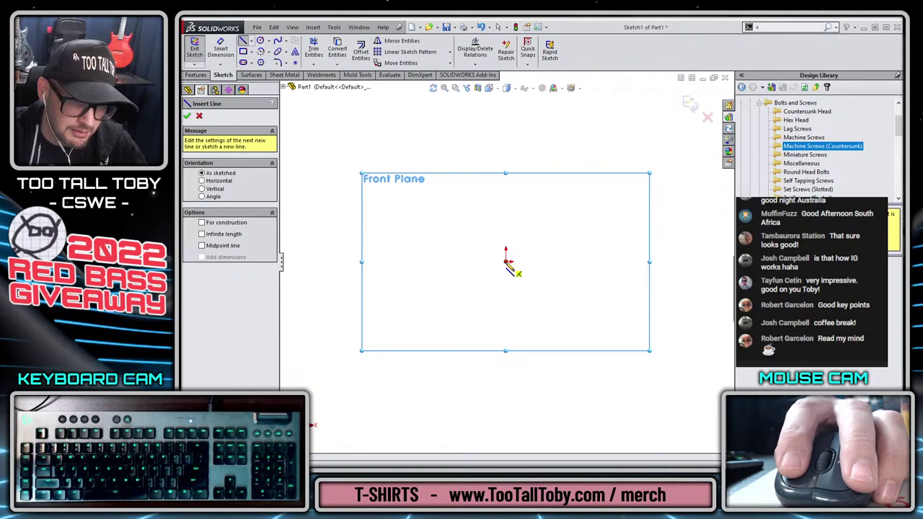
{"action": "left_click", "coordinate": [504, 262]}
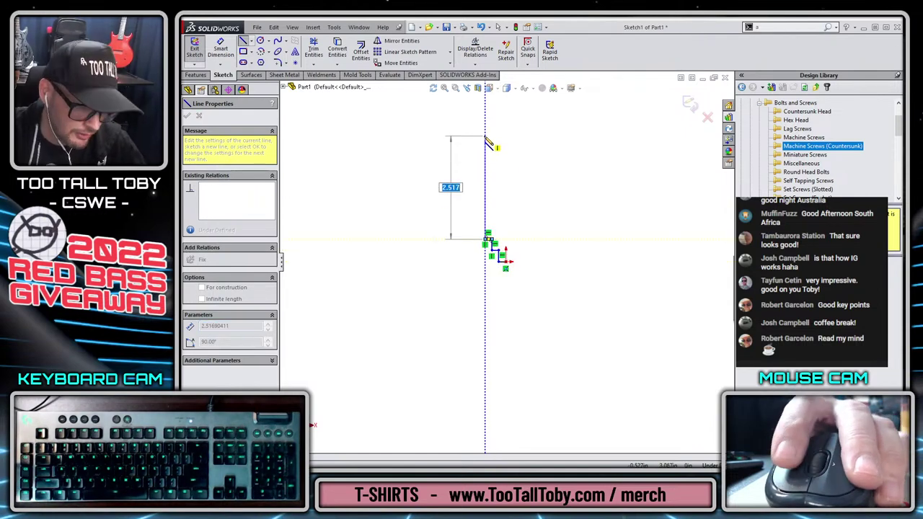
{"action": "left_click", "coordinate": [485, 136]}
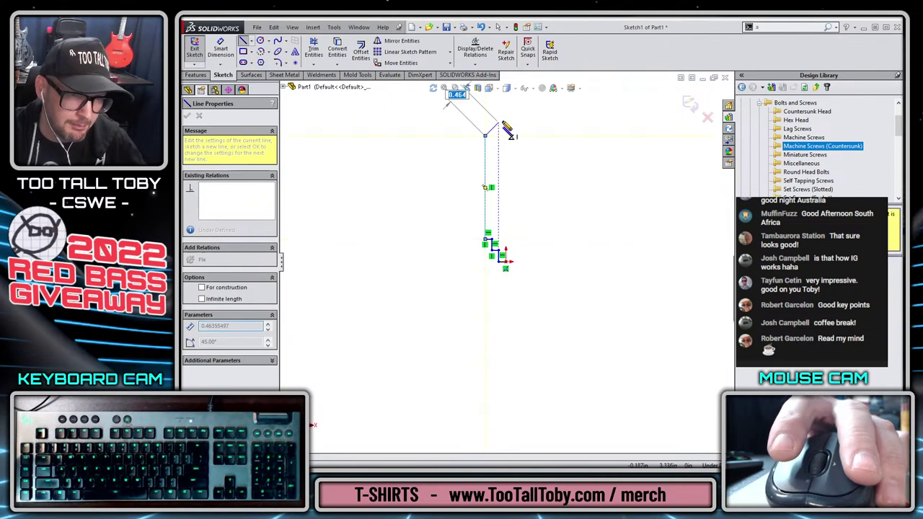
{"action": "key", "text": "Escape"}
Add two 3-point arcs above the vertical line: an inward-curving one of about 1.45 in radius and an upper one of about 1.28 in radius reaching the axis.
{"action": "middle_click_drag", "start_coordinate": [487, 128], "coordinate": [495, 204], "text": "ctrl"}
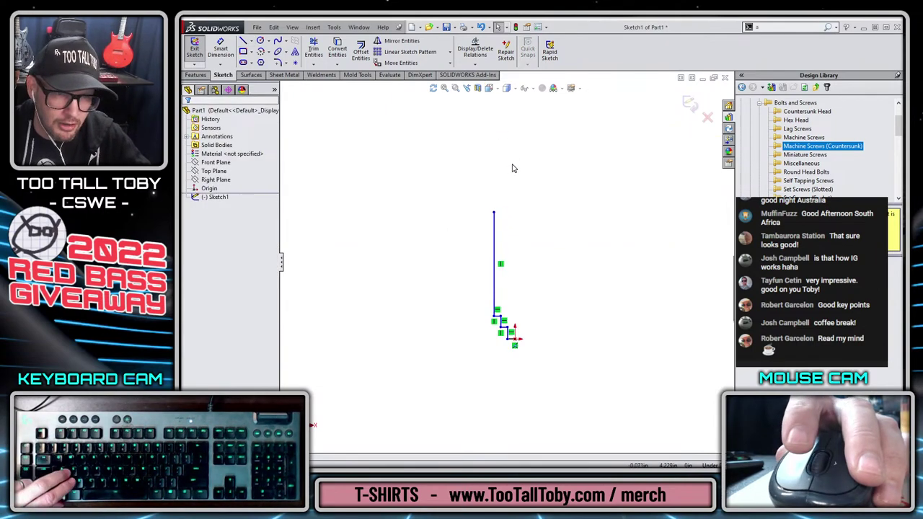
{"action": "key", "text": "s"}
{"action": "left_click", "coordinate": [522, 206]}
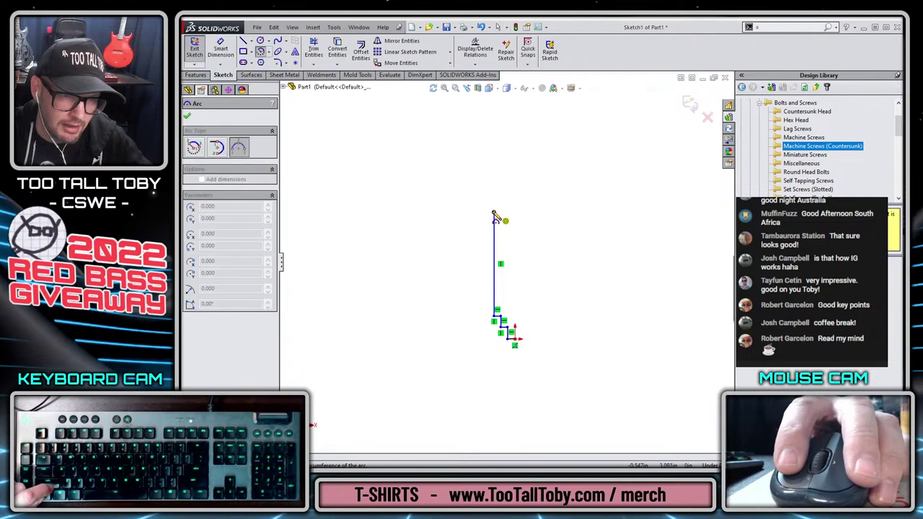
{"action": "left_click", "coordinate": [494, 212]}
{"action": "left_click", "coordinate": [494, 170]}
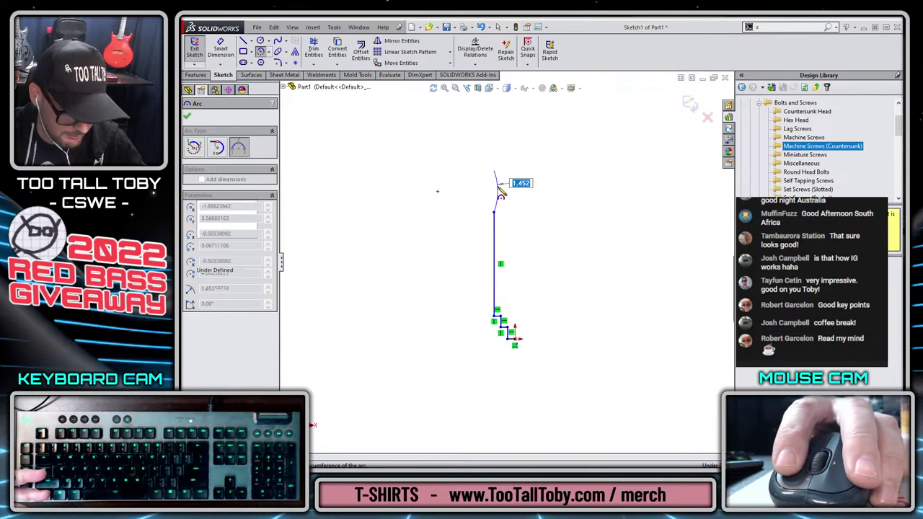
{"action": "left_click", "coordinate": [498, 191]}
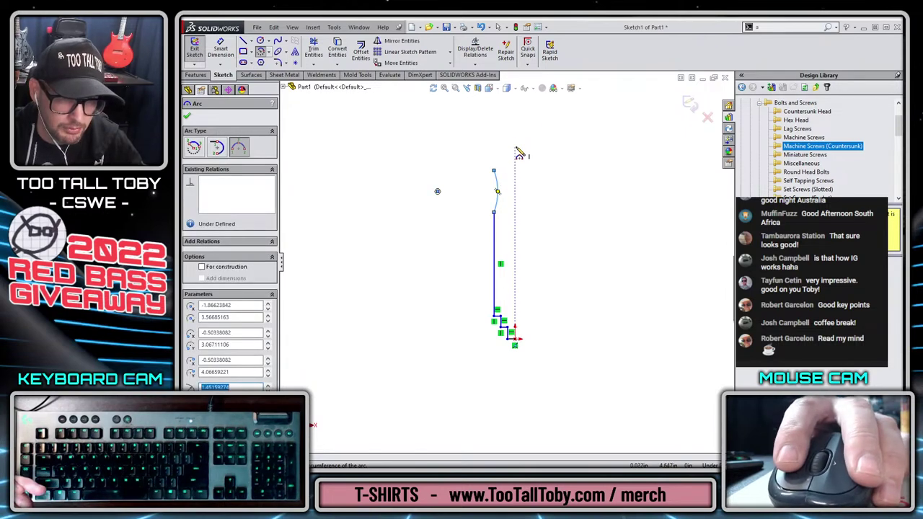
{"action": "left_click", "coordinate": [515, 148]}
{"action": "left_click", "coordinate": [494, 171]}
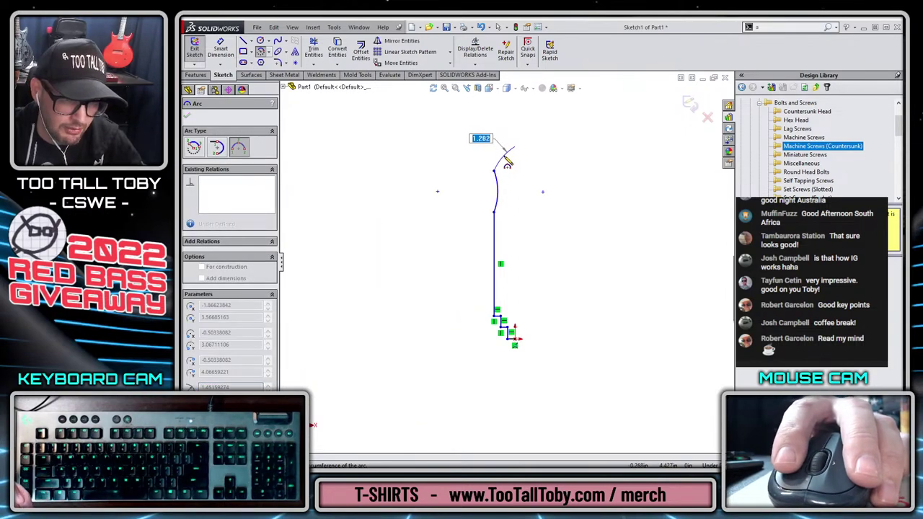
{"action": "left_click", "coordinate": [508, 161]}
{"action": "key", "text": "Escape"}
Flatten the upper arc by lowering its free end, and align that endpoint and the arc's centre vertically with the origin.
{"action": "left_click_drag", "start_coordinate": [515, 149], "coordinate": [516, 167]}
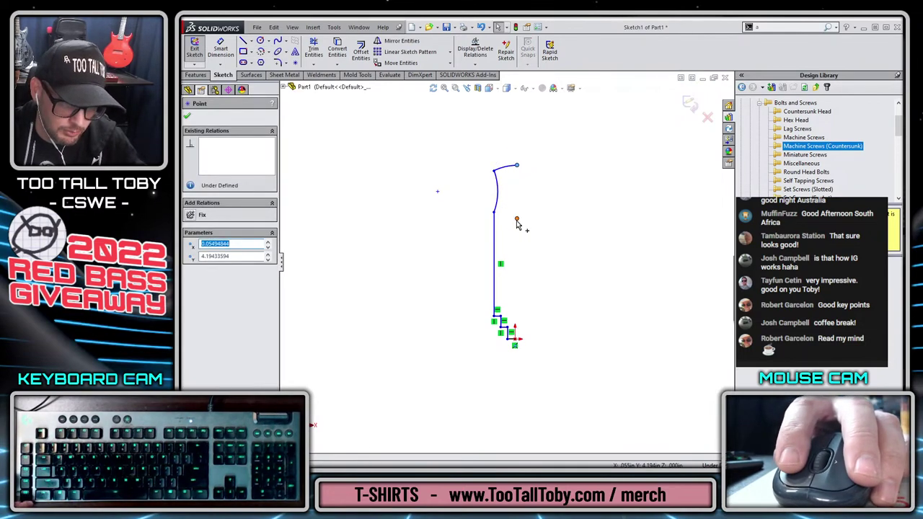
{"action": "left_click", "coordinate": [517, 220]}
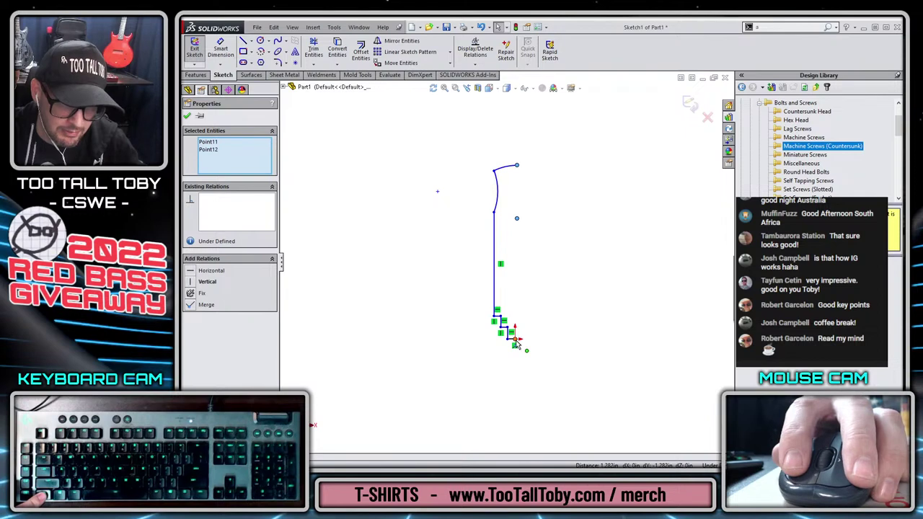
{"action": "left_click", "coordinate": [554, 298]}
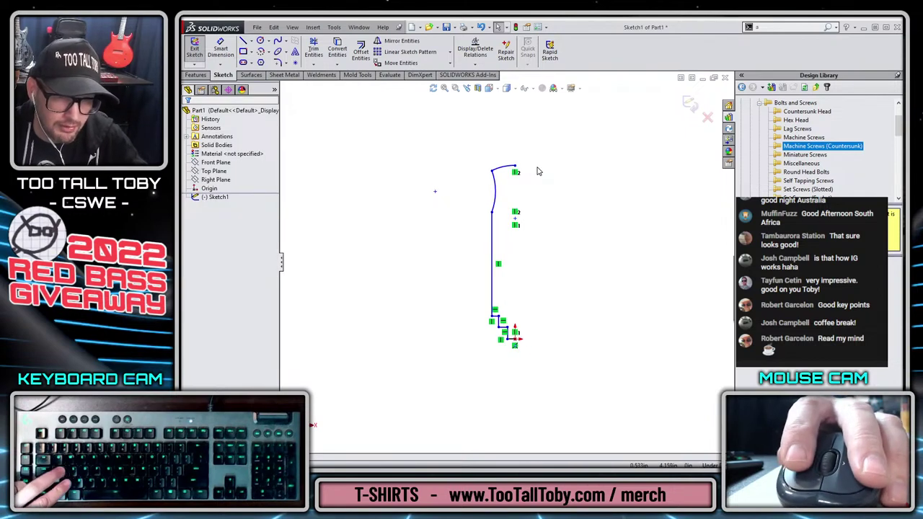
Close the profile with a vertical line about 4.19 in long from the upper arc's end down to the origin.
{"action": "key", "text": "s"}
{"action": "left_click", "coordinate": [554, 190]}
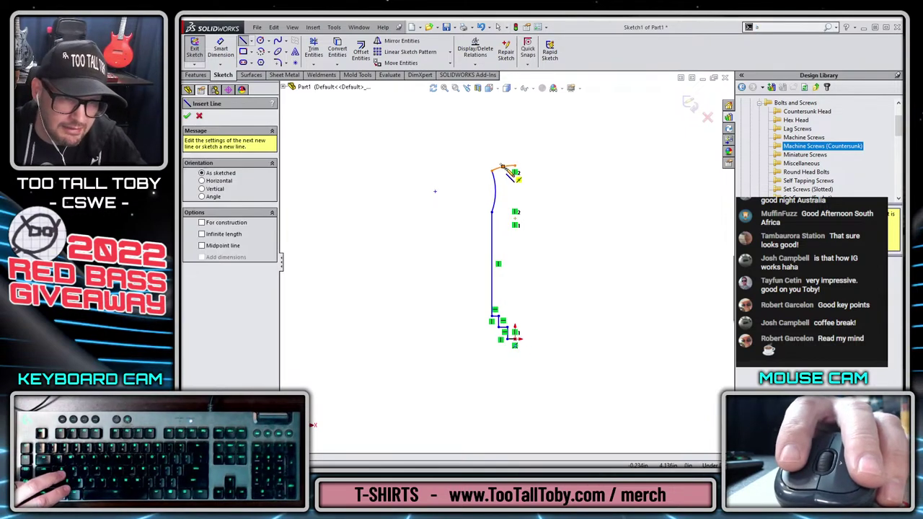
{"action": "left_click", "coordinate": [516, 169]}
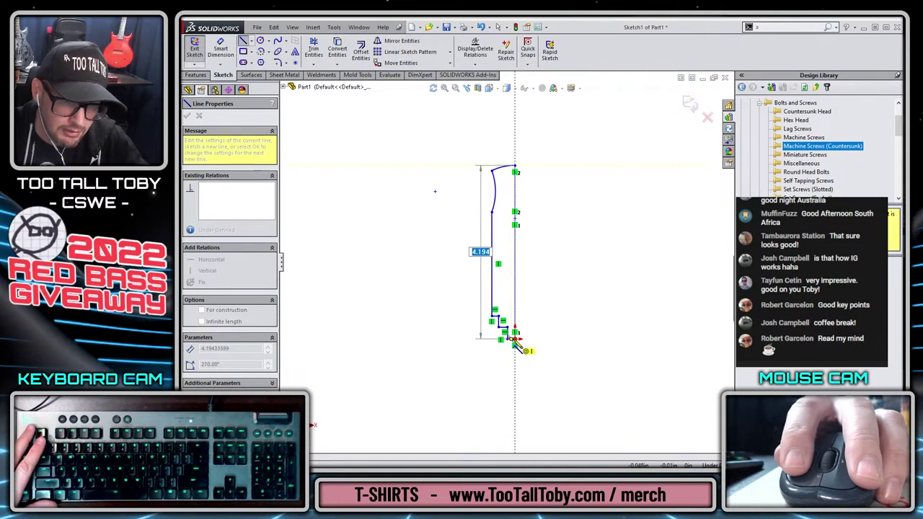
{"action": "left_click", "coordinate": [529, 250]}
{"action": "key", "text": "Escape"}
Draw a vertical centerline from the origin along the profile's straight edge, extending past the upper arc.
{"action": "key", "text": "s"}
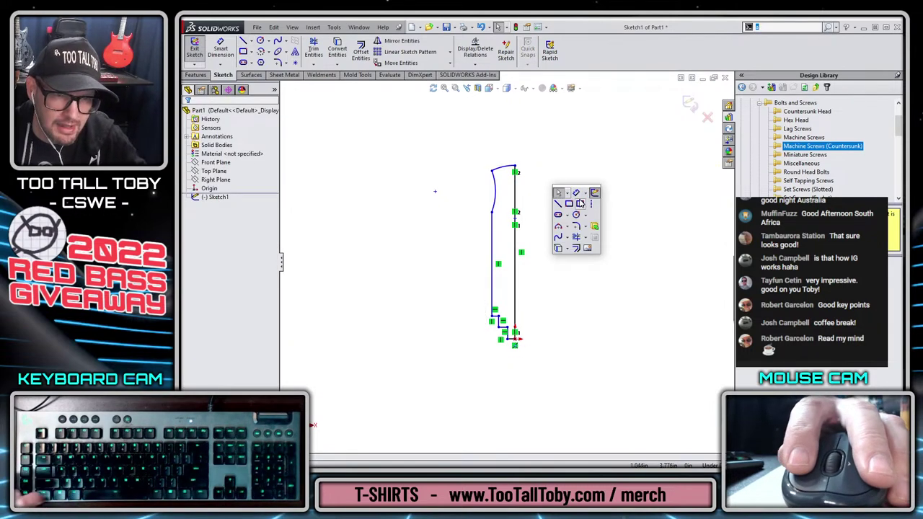
{"action": "left_click", "coordinate": [558, 203]}
{"action": "left_click", "coordinate": [515, 345]}
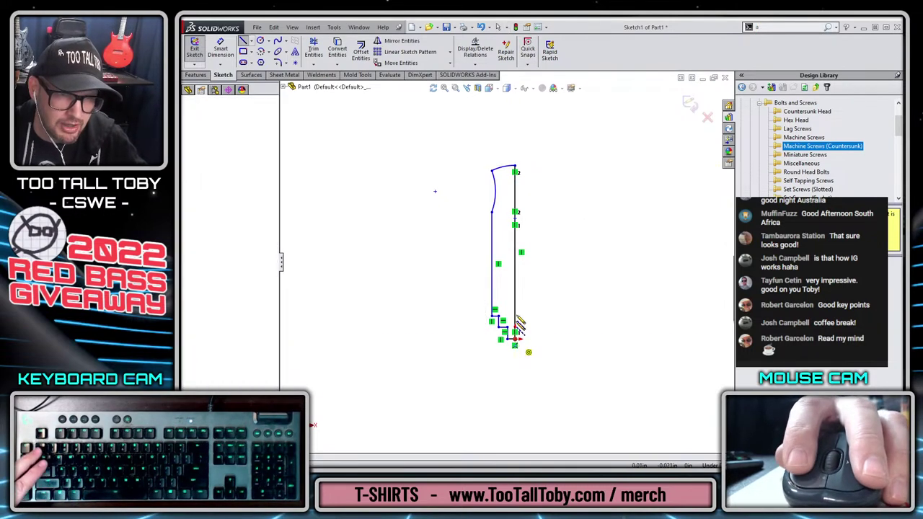
{"action": "left_click", "coordinate": [515, 135]}
{"action": "key", "text": "Escape"}
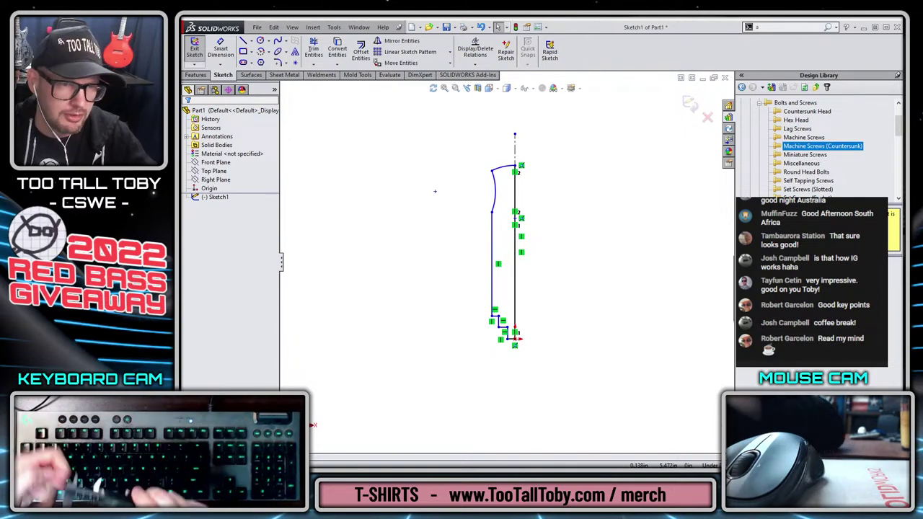
Dimension the profile's overall height from the origin to the upper arc's end as 1.40 in.
{"action": "key", "text": "d"}
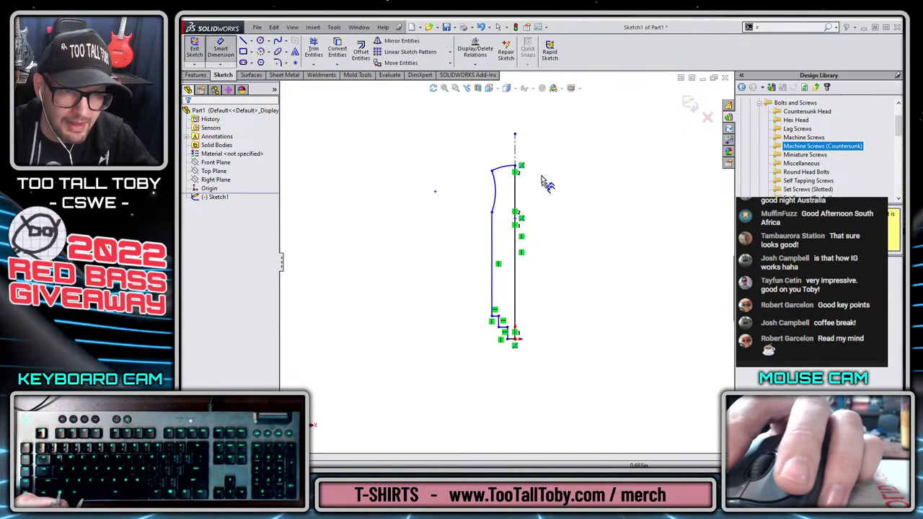
{"action": "left_click", "coordinate": [517, 167]}
{"action": "left_click", "coordinate": [515, 338]}
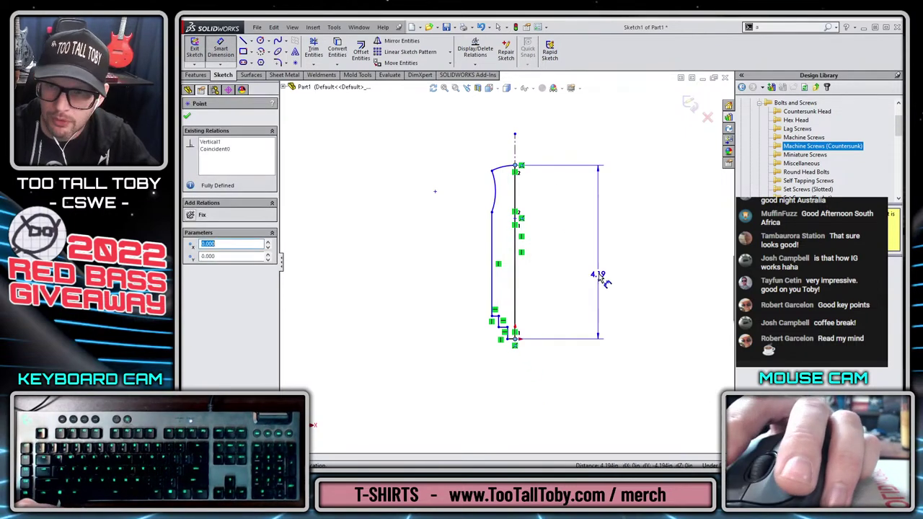
{"action": "left_click", "coordinate": [599, 279]}
{"action": "type", "text": "1.40"}
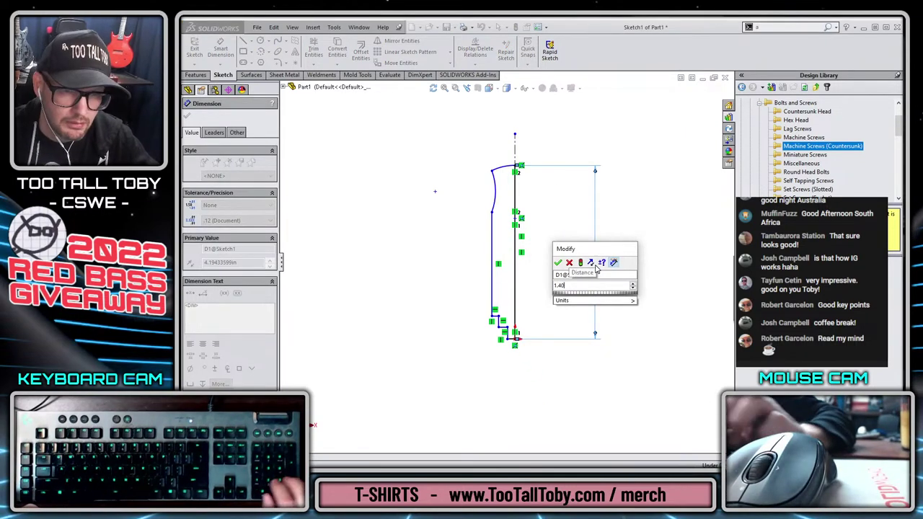
{"action": "key", "text": "Return"}
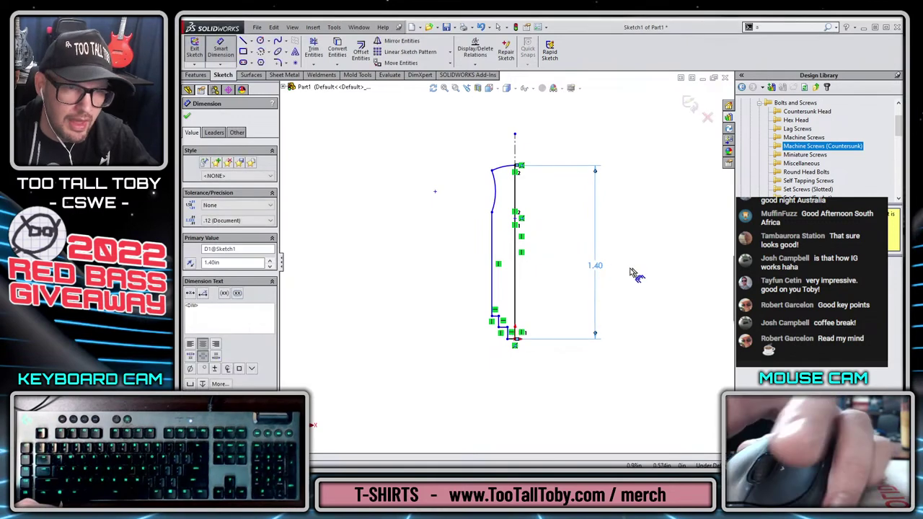
Dimension the long outer vertical line across the centerline as a 0.3345 in diameter.
{"action": "left_click", "coordinate": [496, 271]}
{"action": "left_click", "coordinate": [576, 153]}
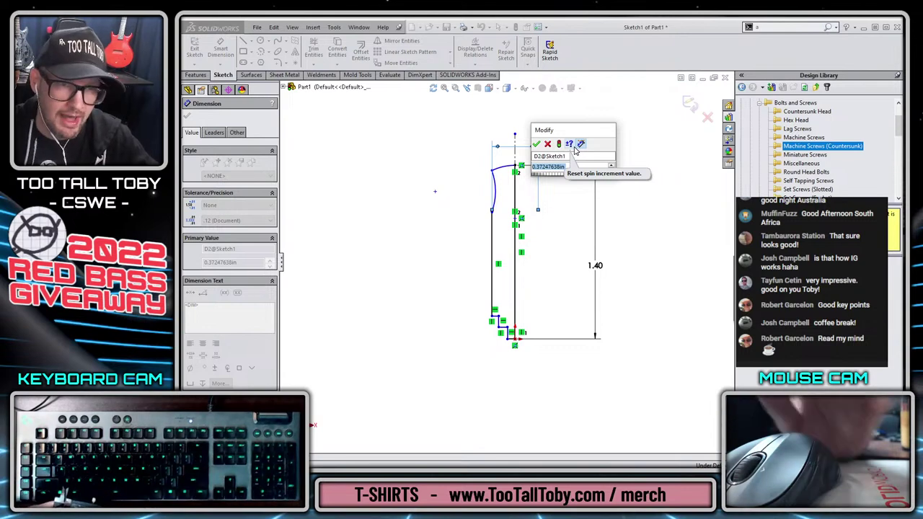
{"action": "type", "text": "0.3345"}
{"action": "key", "text": "Return"}
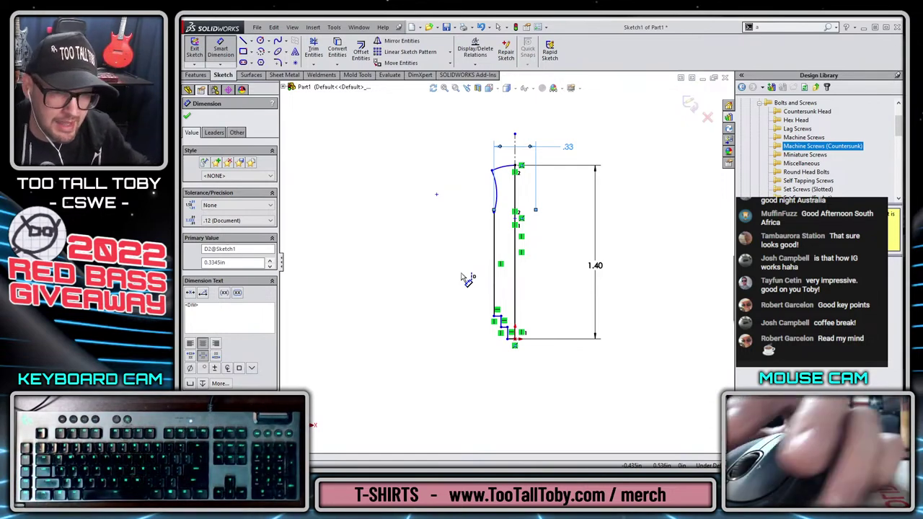
{"action": "key", "text": "Escape"}
Exit the profile sketch and apply a custom sketch/curve color to it.
{"action": "left_click", "coordinate": [689, 104]}
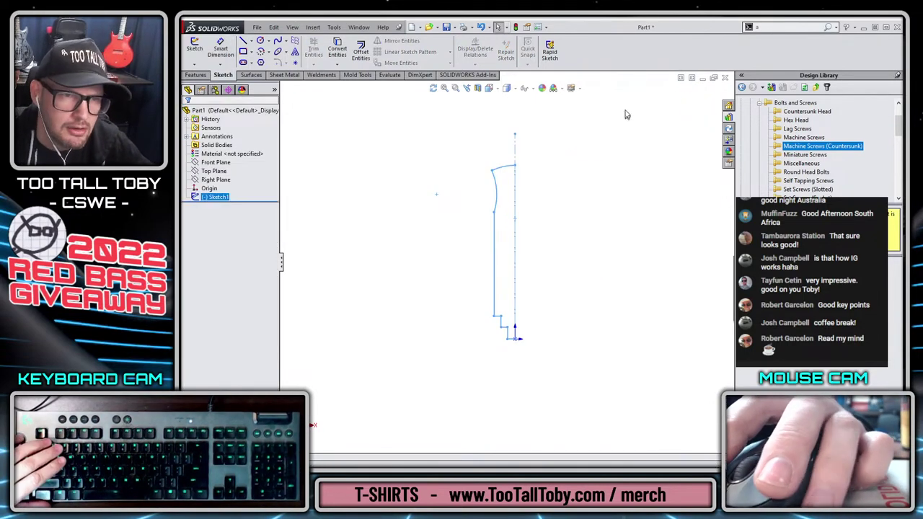
{"action": "right_click", "coordinate": [216, 197]}
{"action": "left_click", "coordinate": [252, 282]}
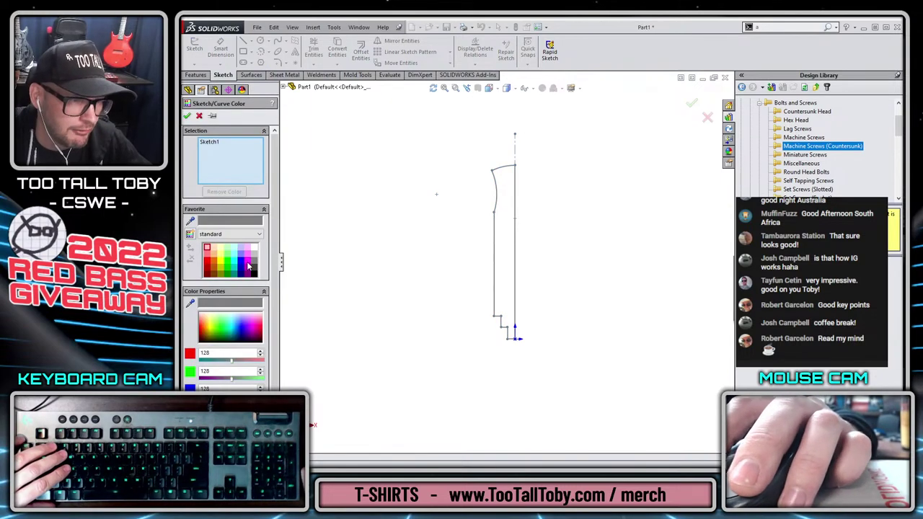
{"action": "left_click", "coordinate": [187, 116]}
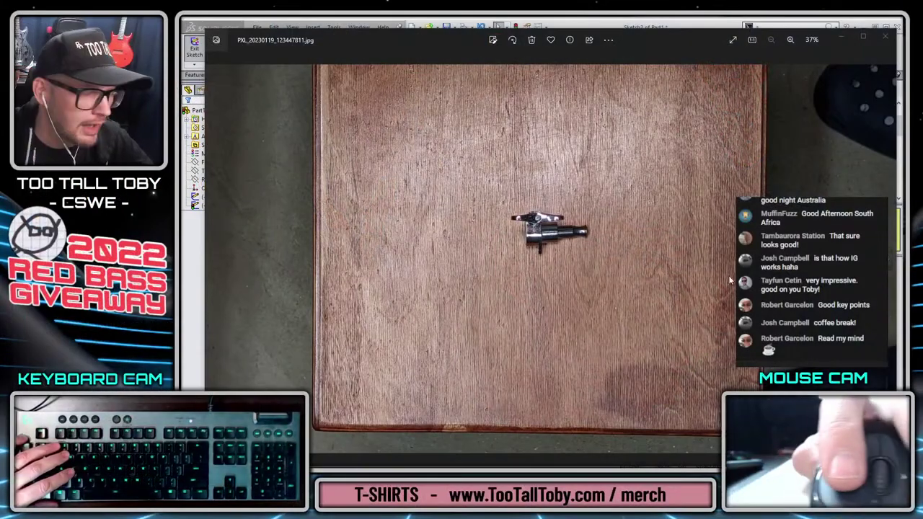
Browse the tuner reference photos for a shot of the disassembled parts laid out on white paper.
{"action": "key", "text": "Right"}
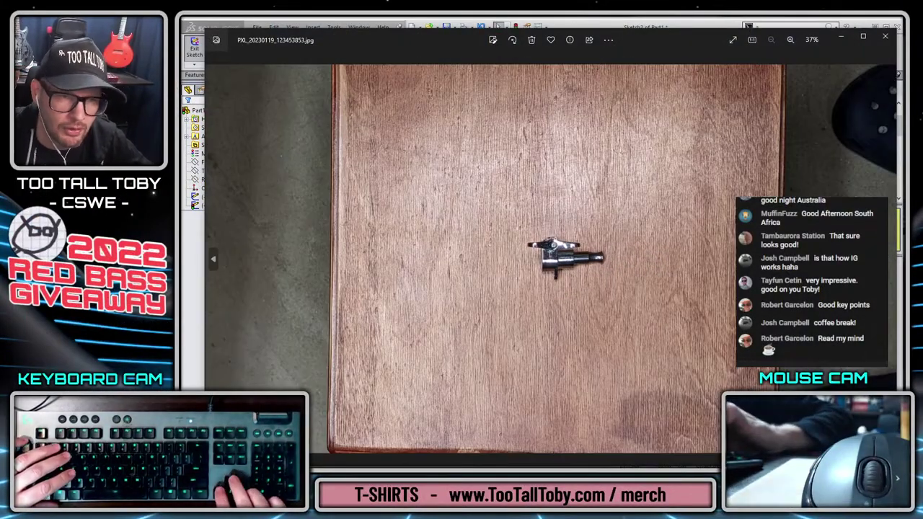
{"action": "key", "text": "Right"}
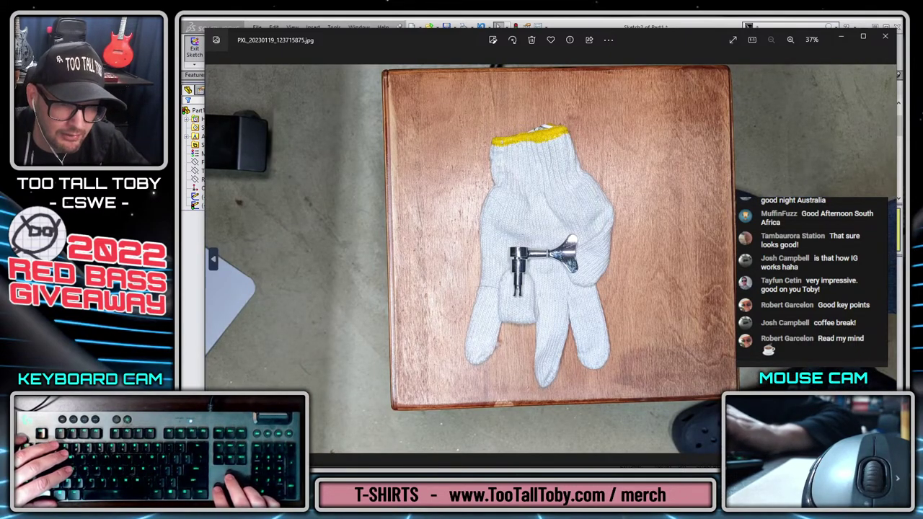
{"action": "key", "text": "Right"}
{"action": "key", "text": "Right"}
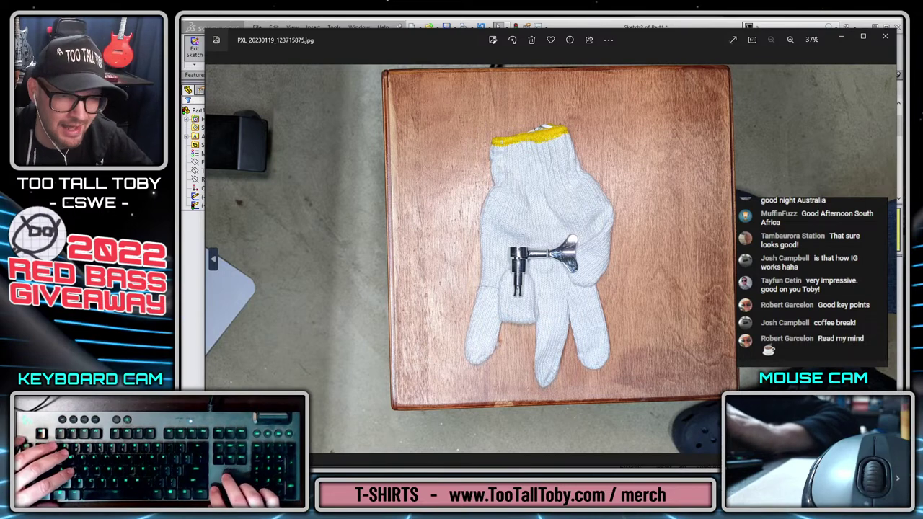
{"action": "key", "text": "Right"}
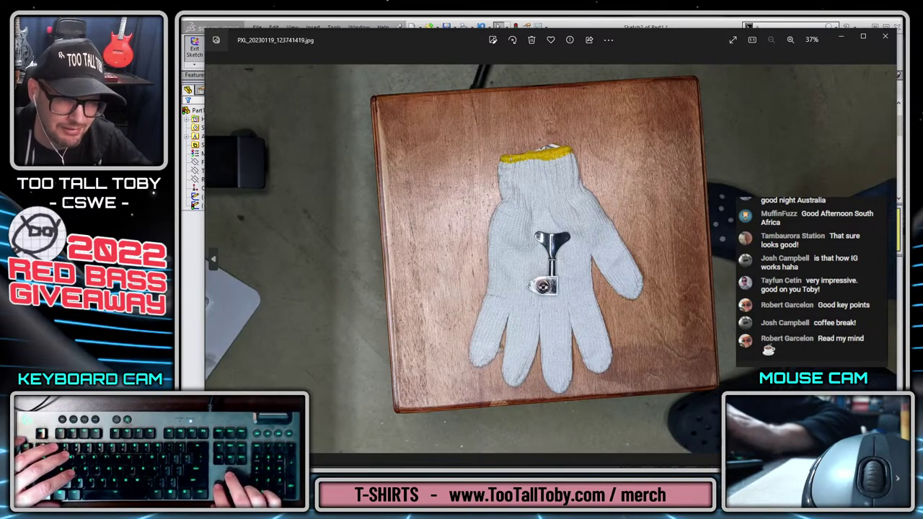
{"action": "key", "text": "Right"}
{"action": "key", "text": "Right"}
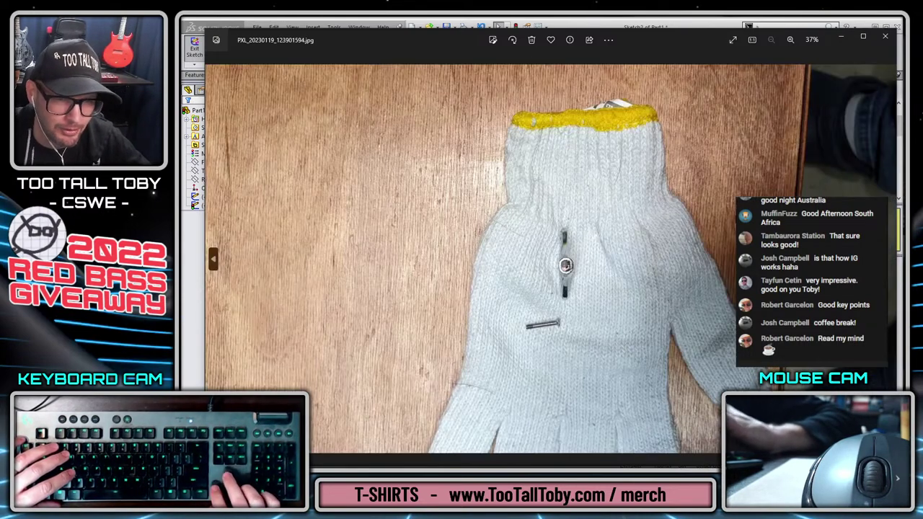
{"action": "key", "text": "Right"}
{"action": "key", "text": "Right"}
{"action": "key", "text": "Right"}
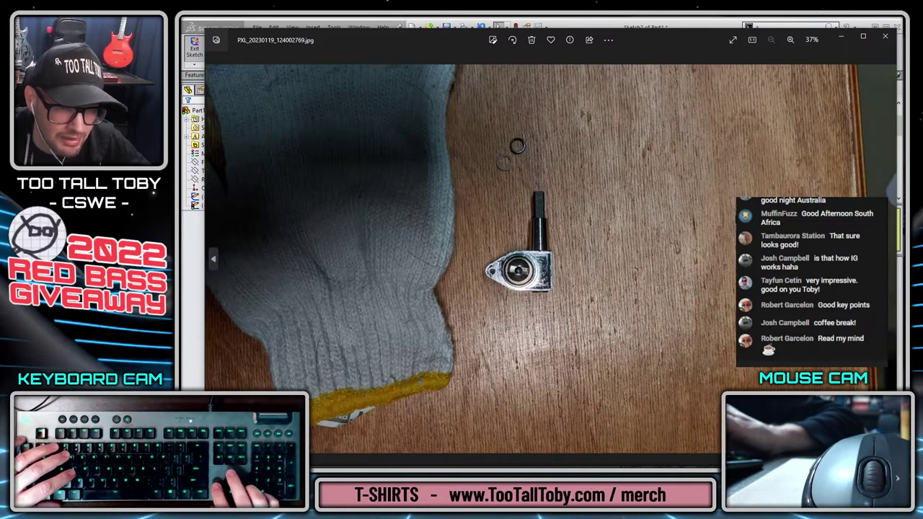
{"action": "key", "text": "Right"}
{"action": "key", "text": "Right"}
{"action": "key", "text": "Right"}
{"action": "key", "text": "Right"}
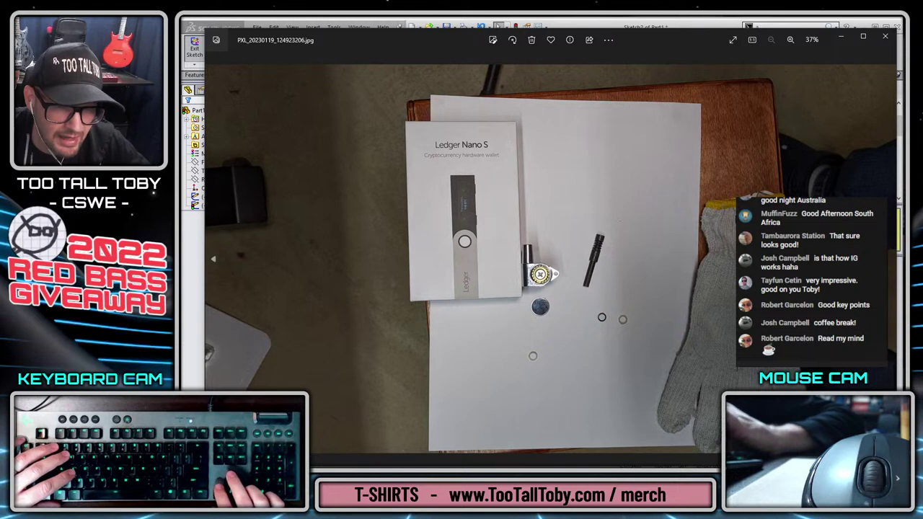
{"action": "key", "text": "Right"}
{"action": "key", "text": "Right"}
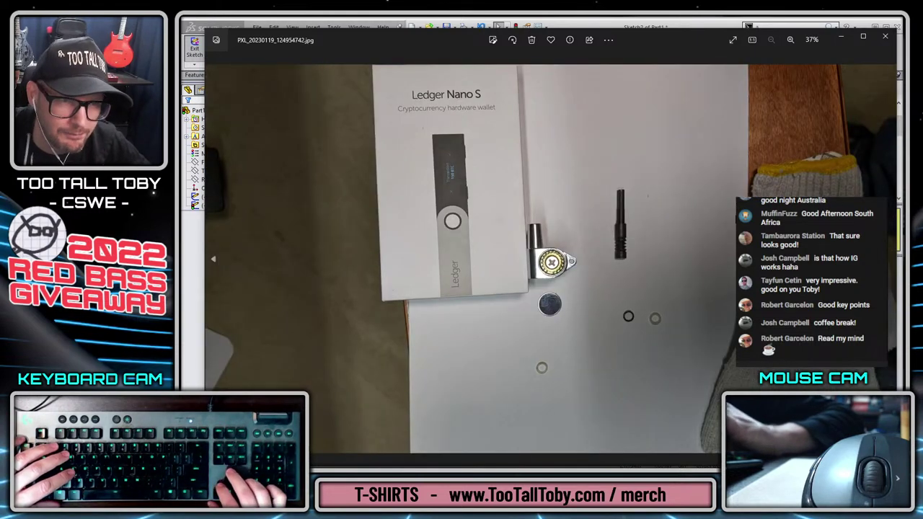
{"action": "key", "text": "Right"}
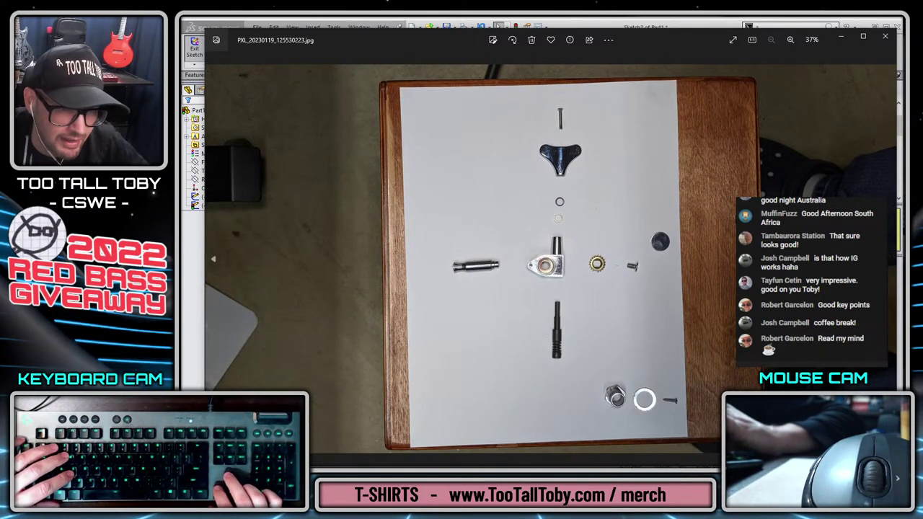
{"action": "key", "text": "Right"}
{"action": "key", "text": "Right"}
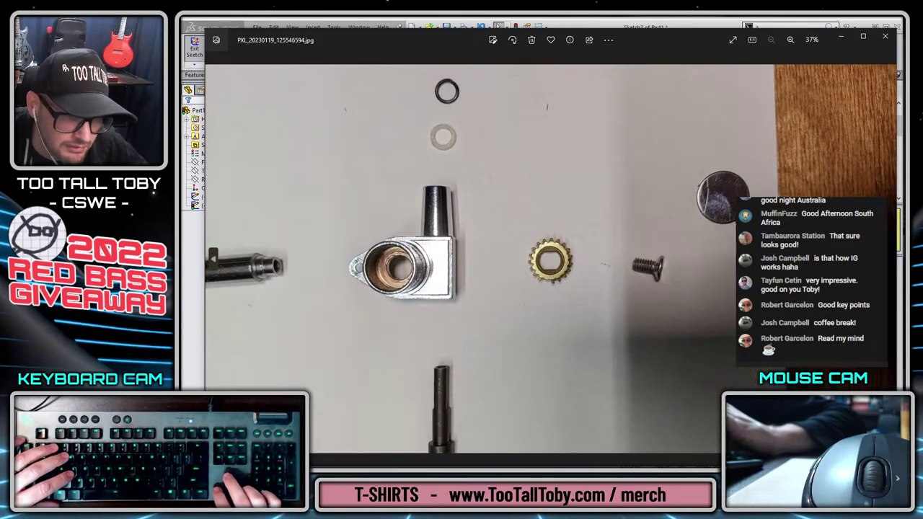
{"action": "key", "text": "Left"}
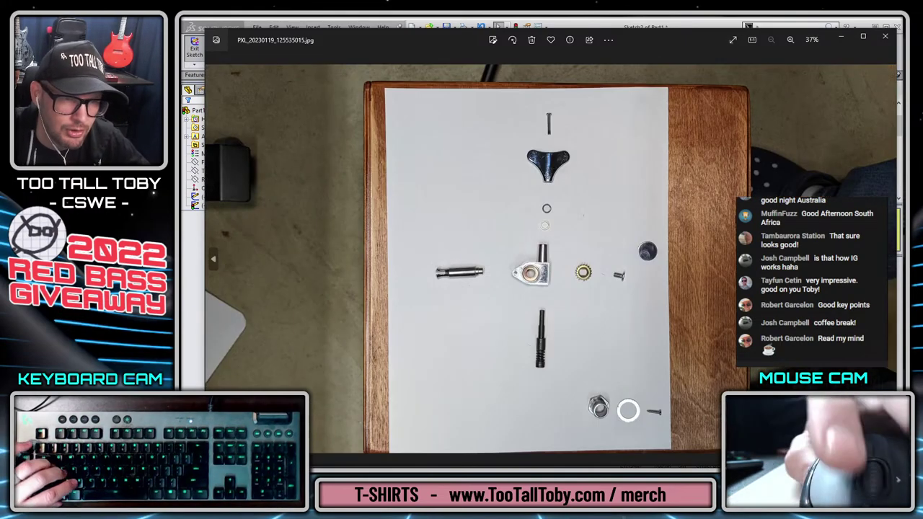
Open the disassembled tuner photo PXL_20230119_125535015.jpg in paint.net.
{"action": "right_click", "coordinate": [473, 281]}
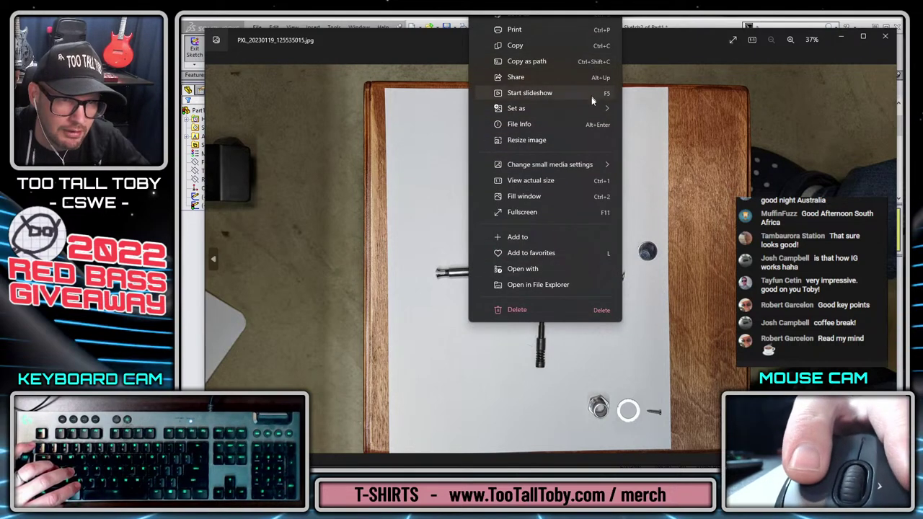
{"action": "left_click", "coordinate": [561, 268]}
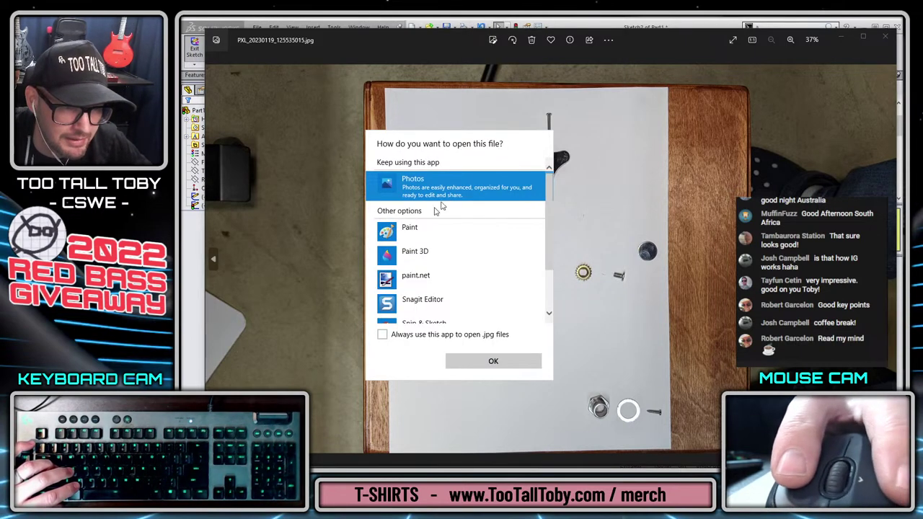
{"action": "double_click", "coordinate": [418, 278]}
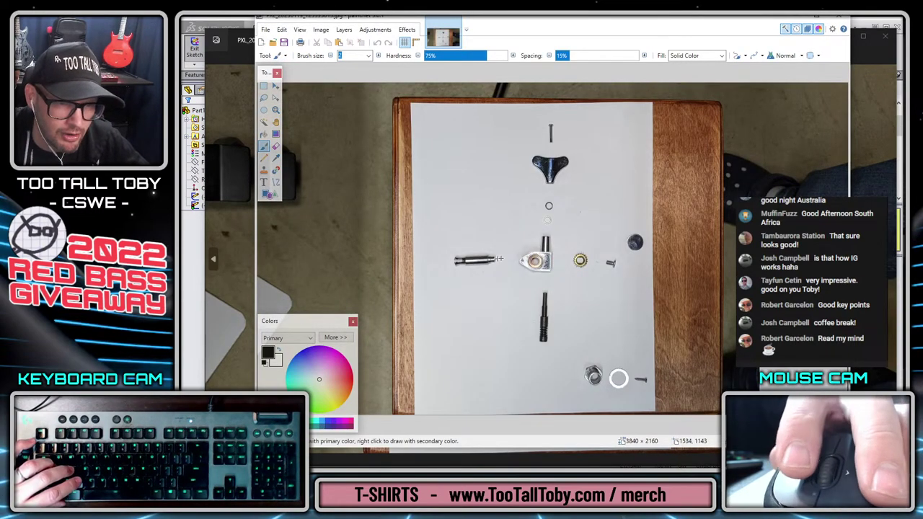
Crop the photo to the tuning post beside the housing and rotate the image 90° clockwise.
{"action": "key", "text": "s"}
{"action": "left_click_drag", "start_coordinate": [447, 248], "coordinate": [507, 271]}
{"action": "left_click", "coordinate": [320, 29]}
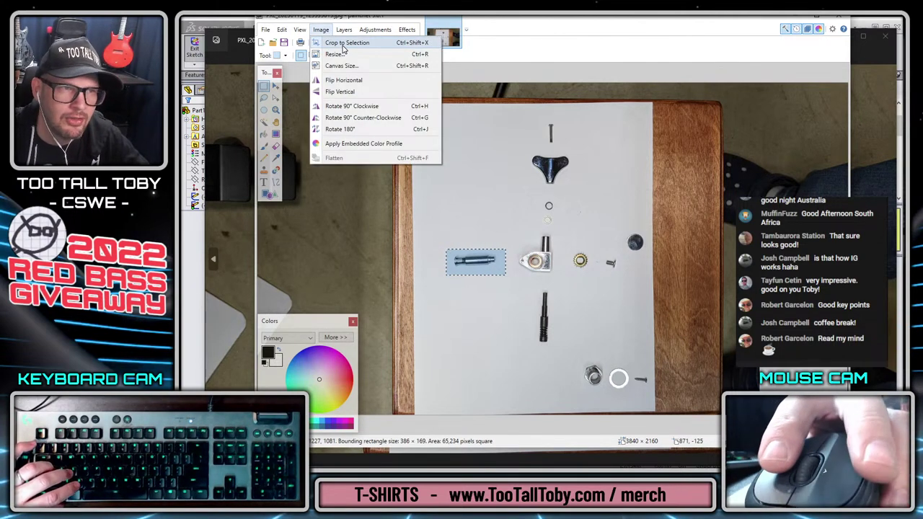
{"action": "left_click", "coordinate": [345, 43]}
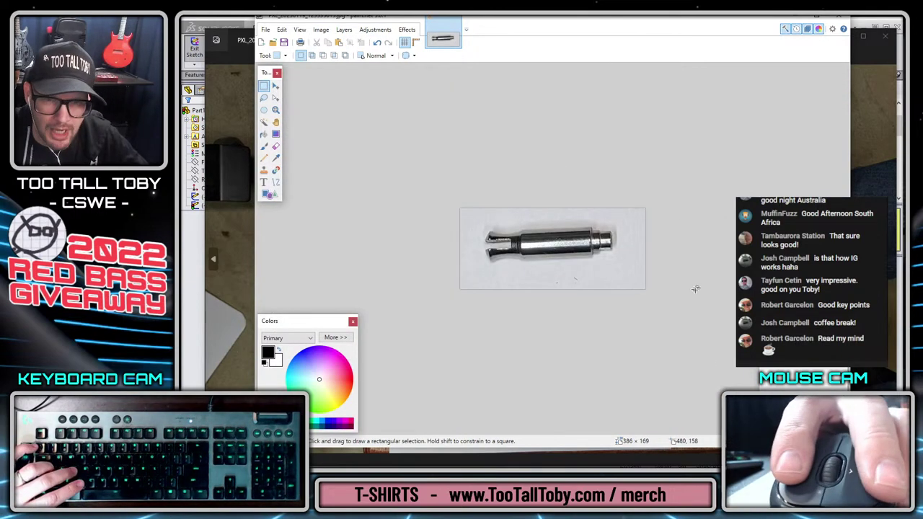
{"action": "left_click", "coordinate": [321, 30]}
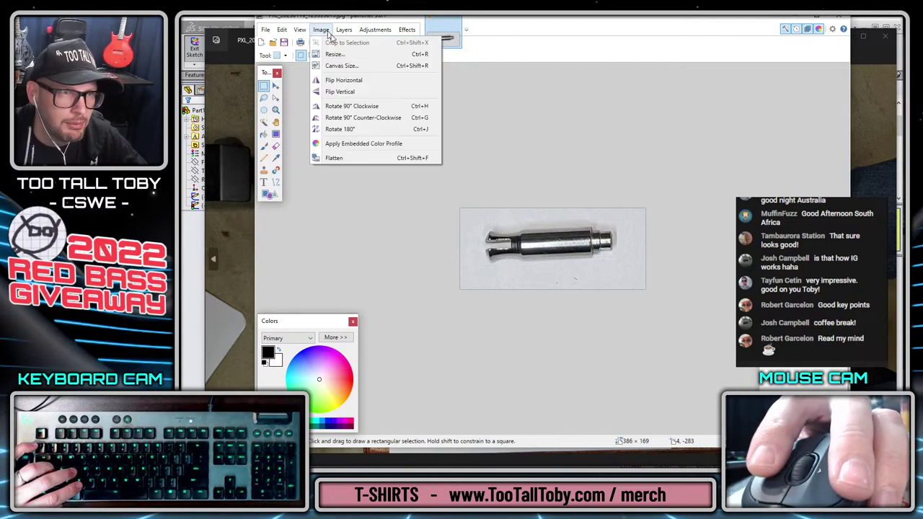
{"action": "left_click", "coordinate": [366, 108]}
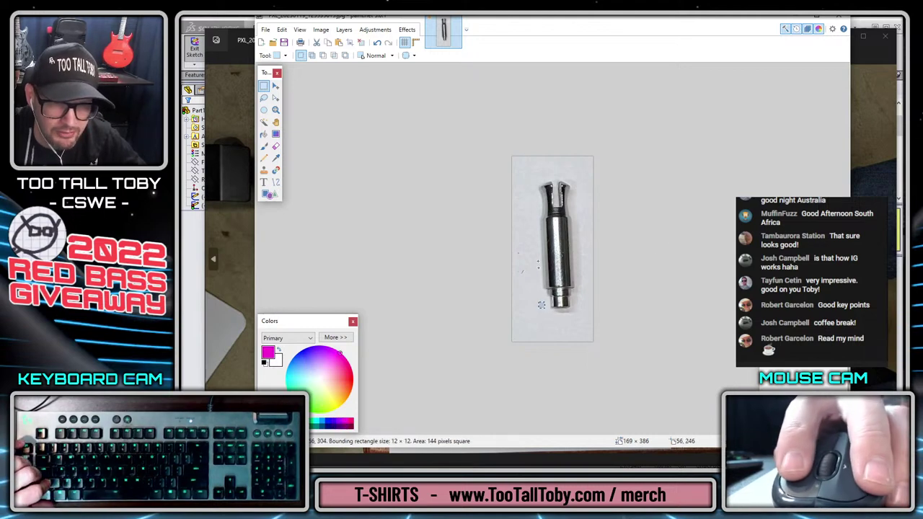
Clear the stray selection and draw a vertical magenta reference line about 278 pixels long along the post's left side.
{"action": "left_click_drag", "start_coordinate": [545, 308], "coordinate": [534, 206]}
{"action": "key", "text": "ctrl+d"}
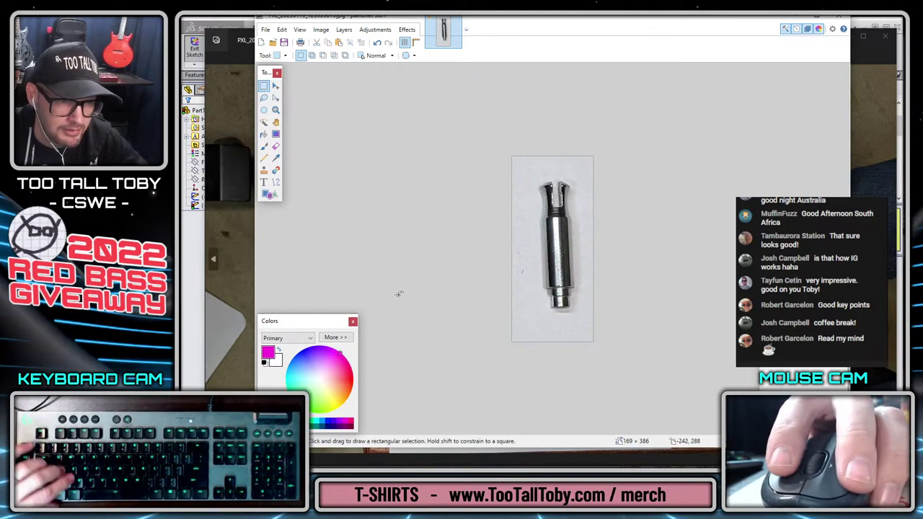
{"action": "key", "text": "o"}
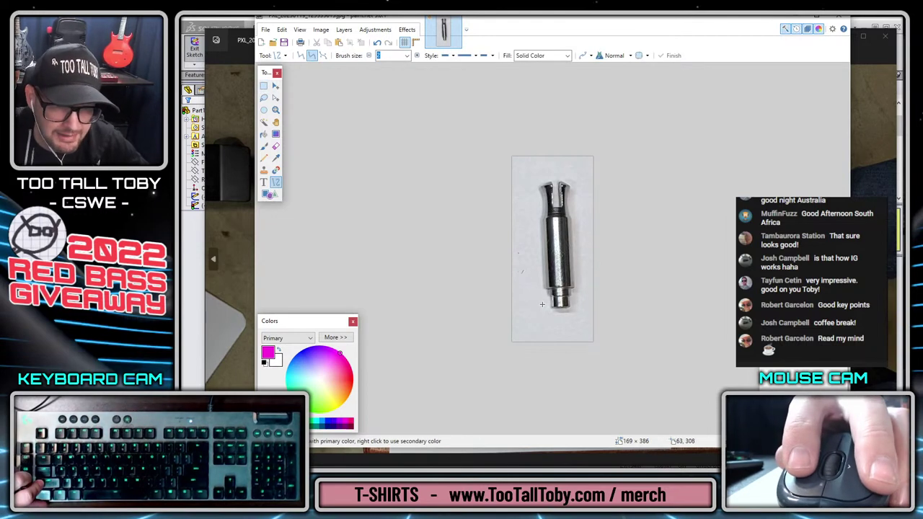
{"action": "left_click_drag", "start_coordinate": [542, 305], "coordinate": [543, 172]}
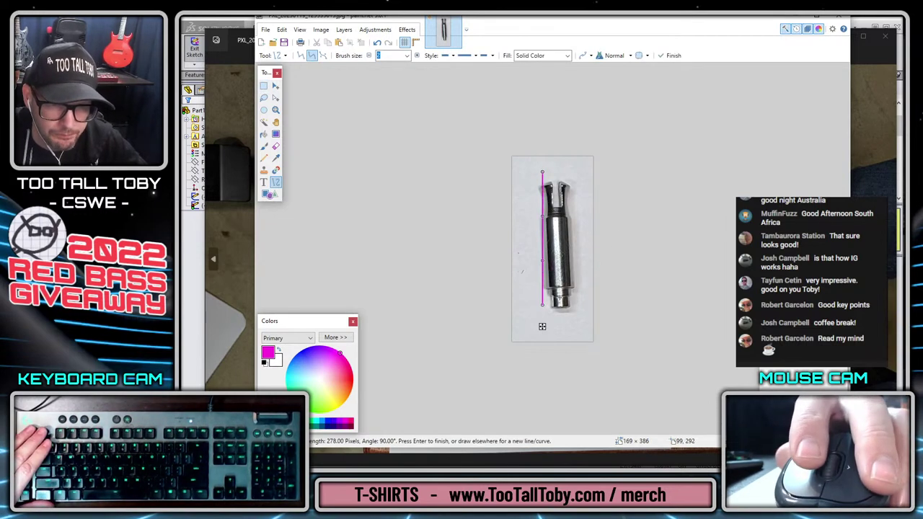
{"action": "key", "text": "Return"}
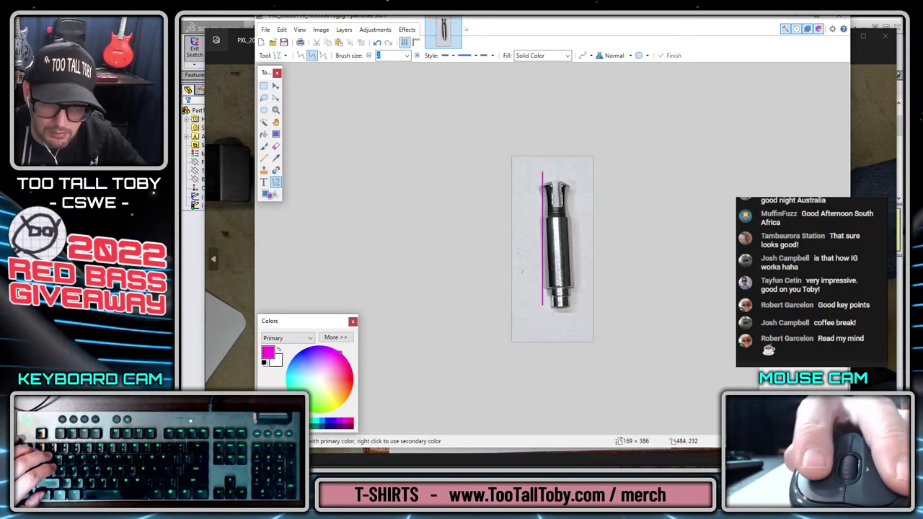
Select the whole image and rotate it to about -2.28° so the post runs parallel to the magenta line.
{"action": "key", "text": "ctrl+a"}
{"action": "key", "text": "m"}
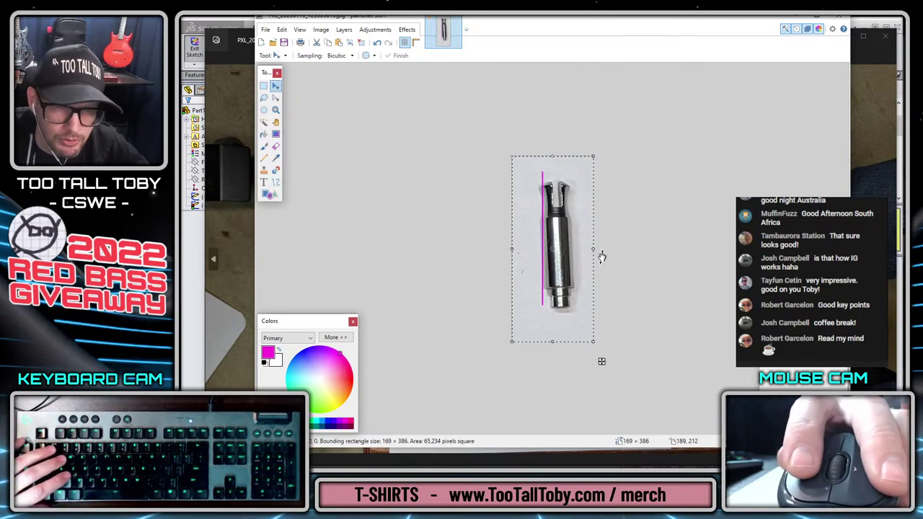
{"action": "left_click_drag", "start_coordinate": [601, 251], "coordinate": [606, 254]}
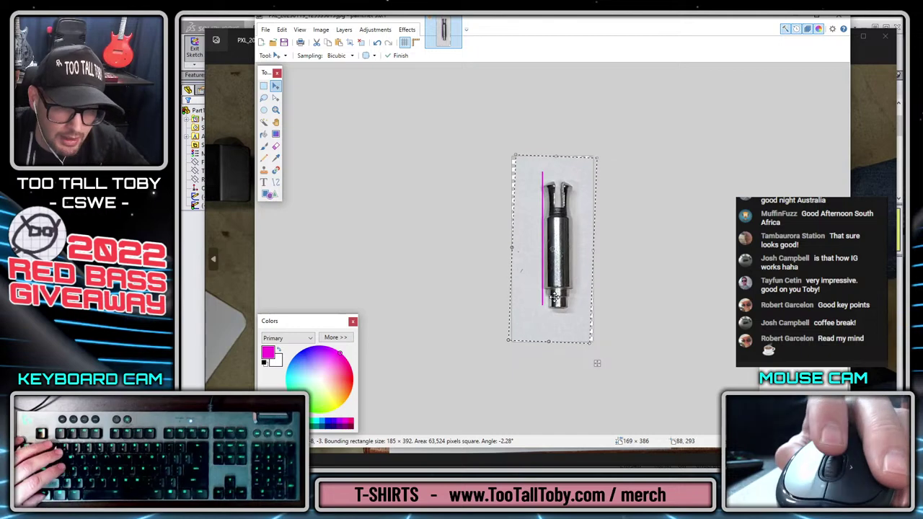
{"action": "scroll", "coordinate": [564, 265], "scroll_direction": "up", "scroll_amount": 2, "text": "ctrl"}
{"action": "scroll", "coordinate": [565, 265], "scroll_direction": "up", "scroll_amount": 2, "text": "ctrl"}
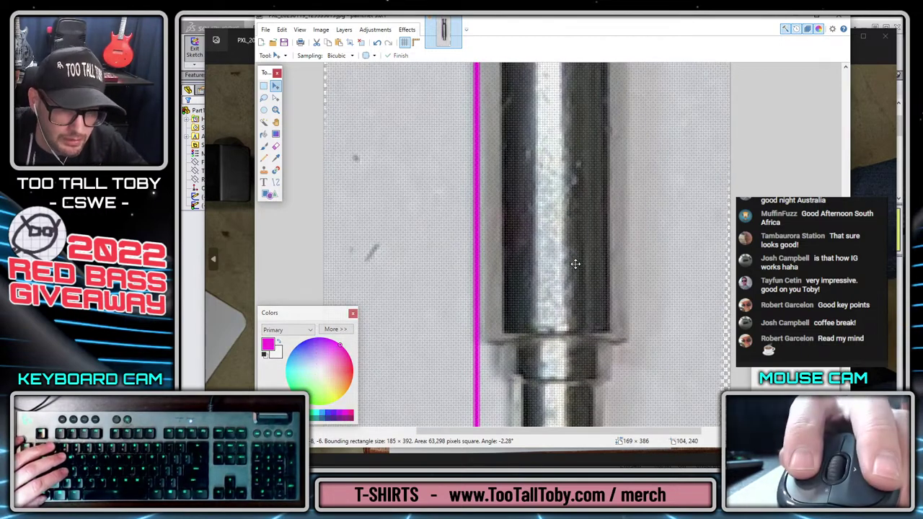
{"action": "key", "text": "Return"}
Fine-tune the image rotation to about -2.19° against the magenta line.
{"action": "scroll", "coordinate": [608, 275], "scroll_direction": "down", "scroll_amount": 3, "text": "ctrl"}
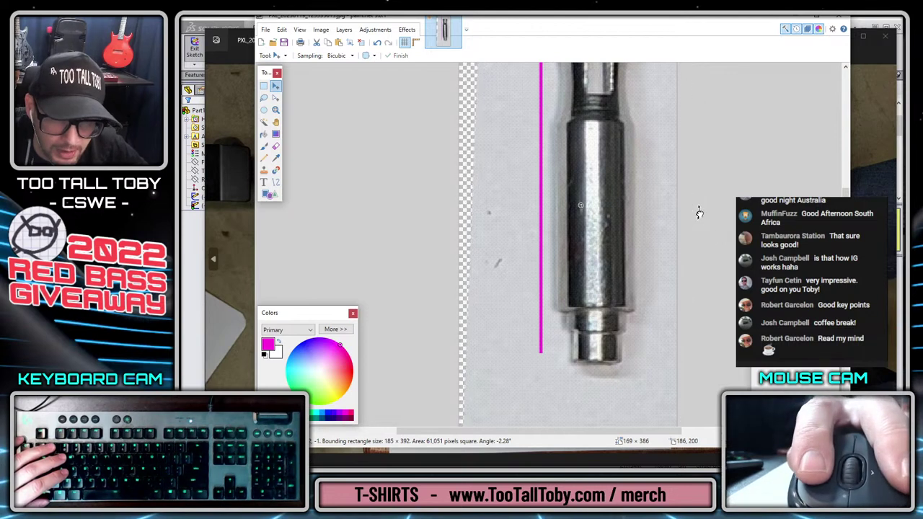
{"action": "key", "text": "Return"}
{"action": "left_click_drag", "start_coordinate": [700, 214], "coordinate": [701, 212]}
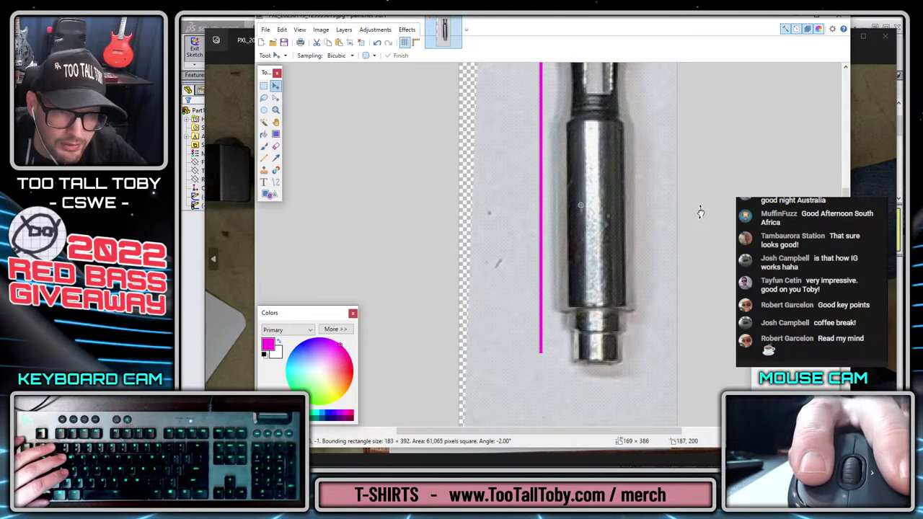
{"action": "right_click_drag", "start_coordinate": [699, 211], "coordinate": [700, 206]}
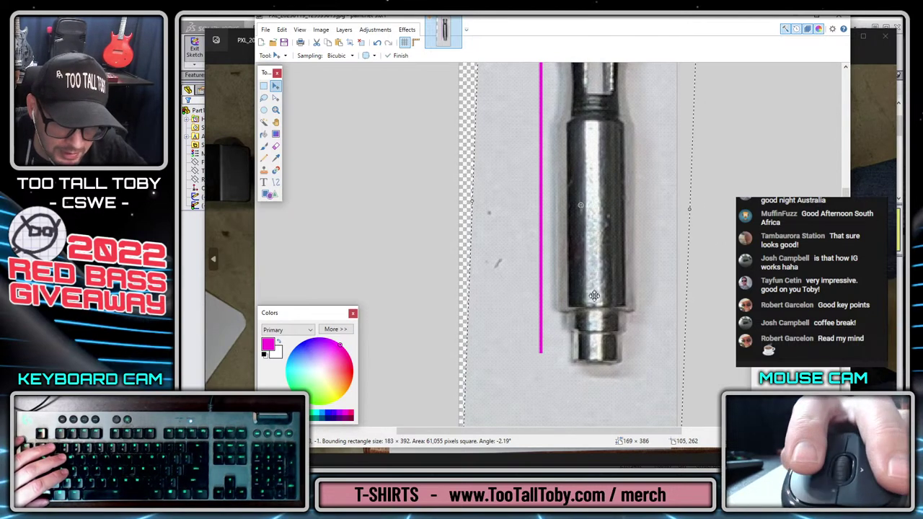
Shift the post image closer to the magenta line and adjust its rotation to about -2.51°.
{"action": "scroll", "coordinate": [621, 314], "scroll_direction": "up", "scroll_amount": 3, "text": "ctrl"}
{"action": "scroll", "coordinate": [621, 314], "scroll_direction": "up", "scroll_amount": 1, "text": "ctrl"}
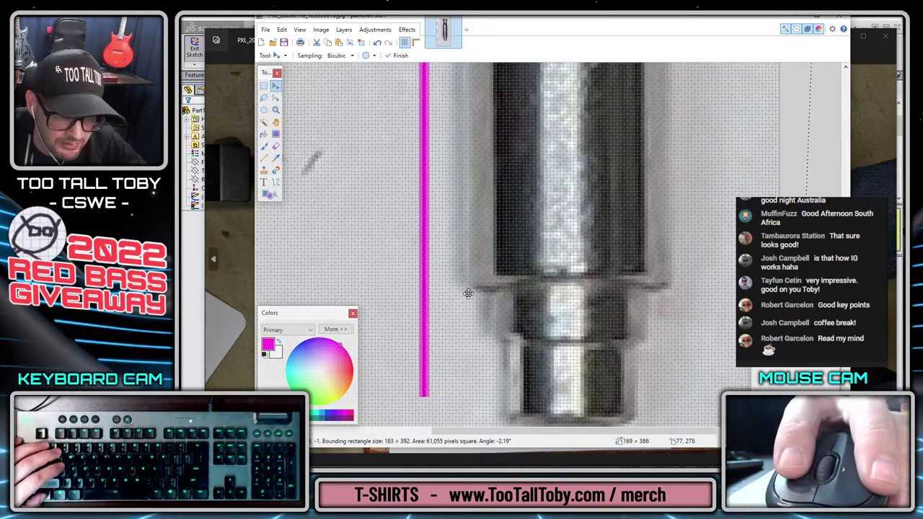
{"action": "scroll", "coordinate": [655, 292], "scroll_direction": "down", "scroll_amount": 4, "text": "ctrl"}
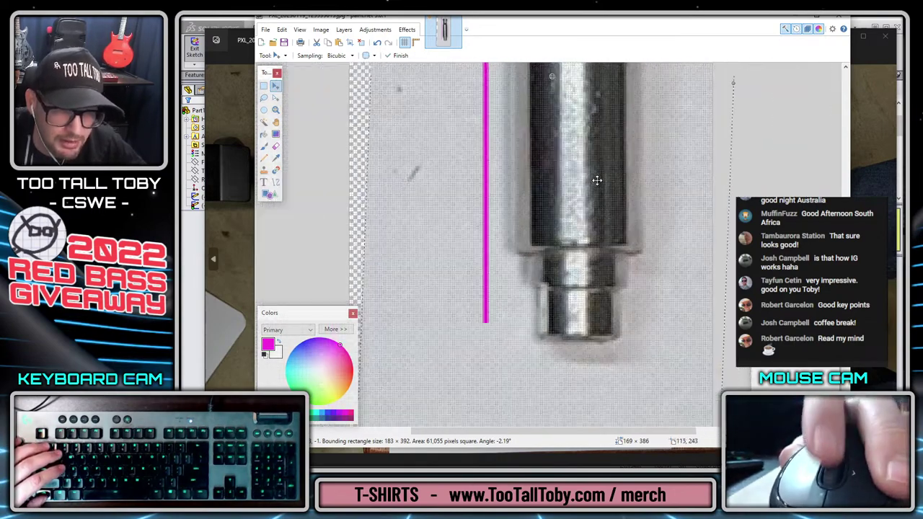
{"action": "scroll", "coordinate": [599, 172], "scroll_direction": "up", "scroll_amount": 2}
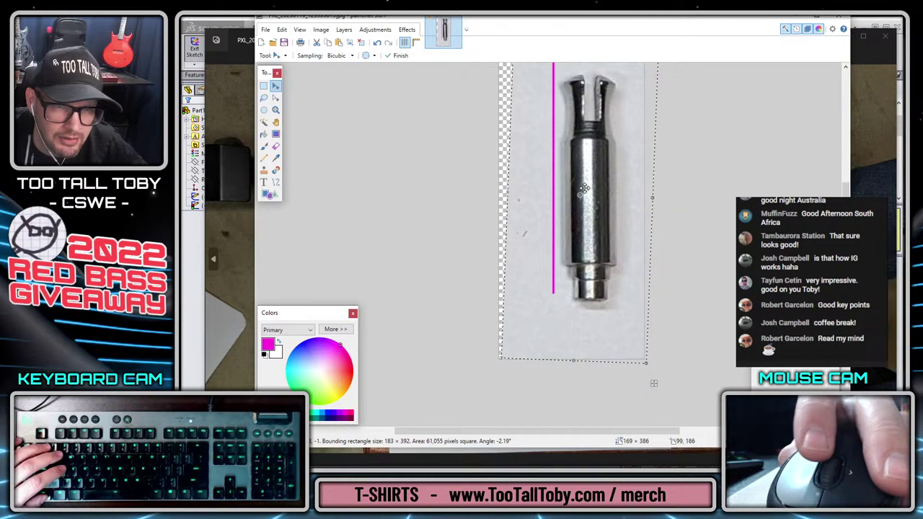
{"action": "scroll", "coordinate": [586, 154], "scroll_direction": "up", "scroll_amount": 1, "text": "ctrl"}
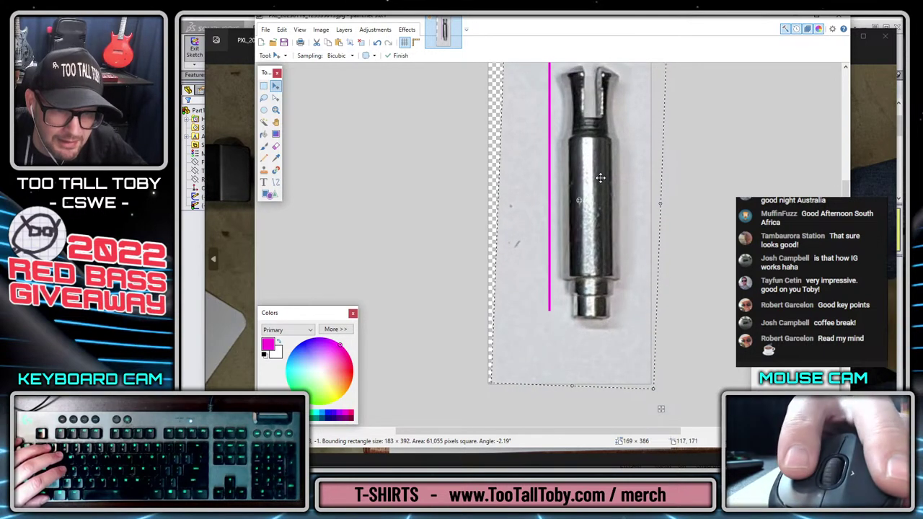
{"action": "left_click_drag", "start_coordinate": [601, 177], "coordinate": [590, 172]}
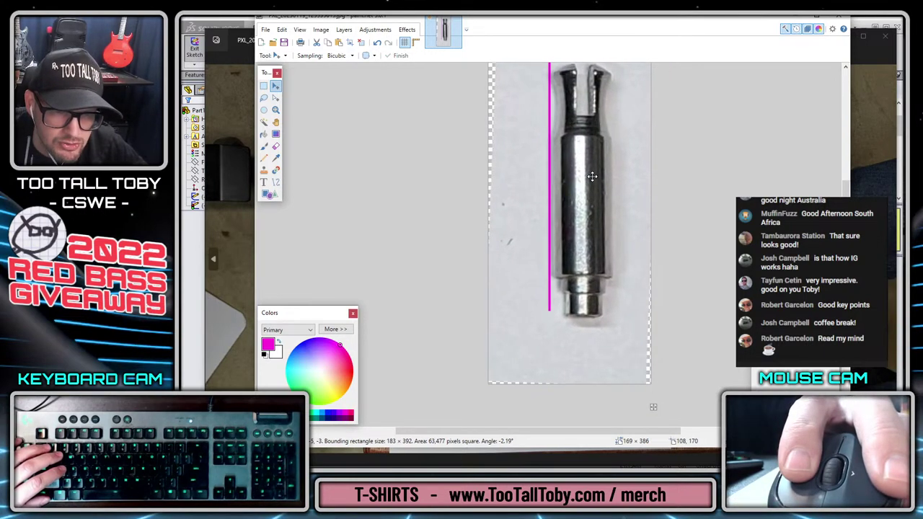
{"action": "left_click_drag", "start_coordinate": [656, 197], "coordinate": [656, 201]}
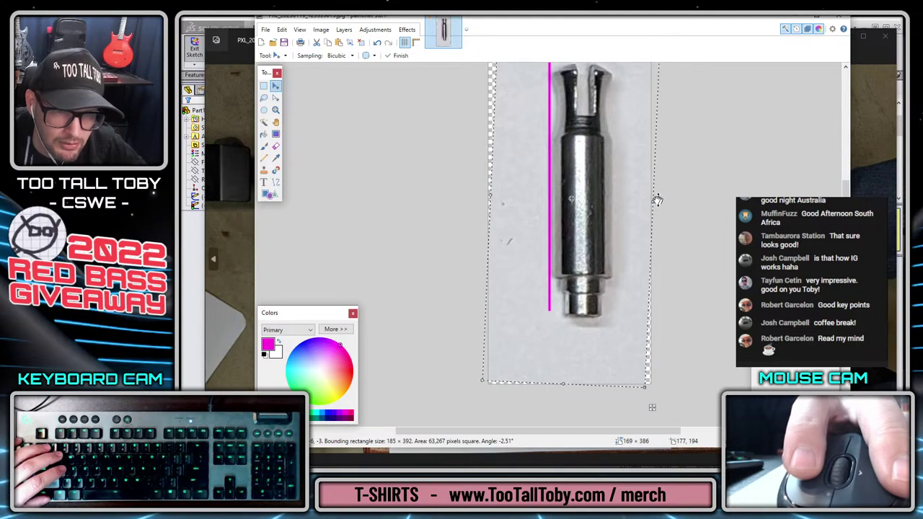
{"action": "left_click_drag", "start_coordinate": [582, 233], "coordinate": [579, 227]}
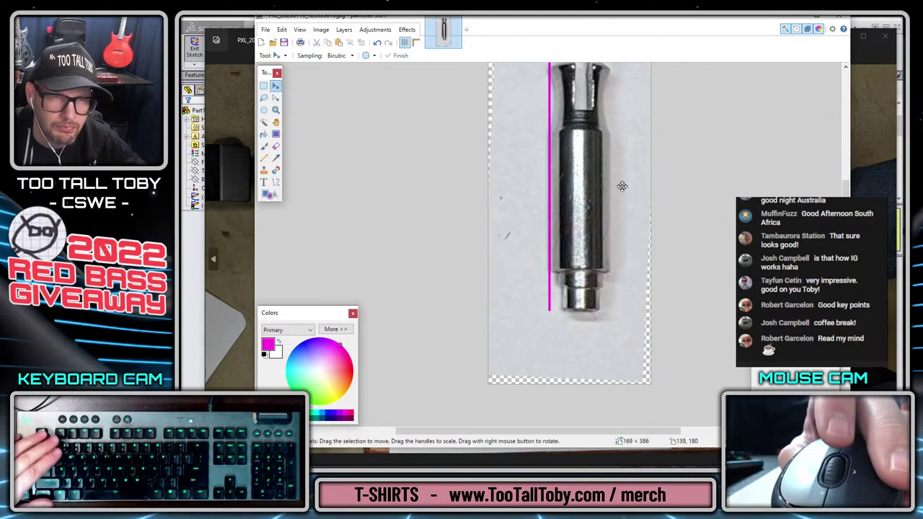
Check the post's alignment along its length and remove the magenta reference line from the image.
{"action": "scroll", "coordinate": [621, 219], "scroll_direction": "up", "scroll_amount": 3}
{"action": "scroll", "coordinate": [621, 219], "scroll_direction": "down", "scroll_amount": 2}
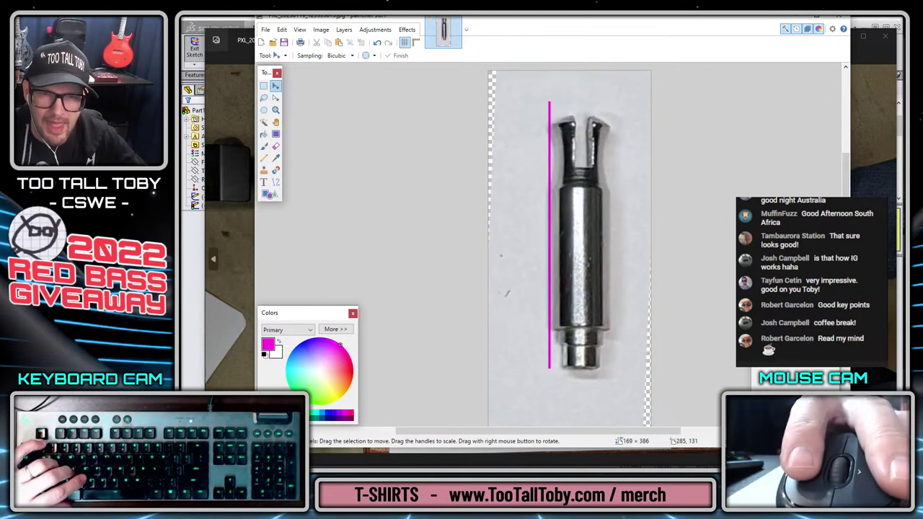
{"action": "left_click", "coordinate": [829, 331]}
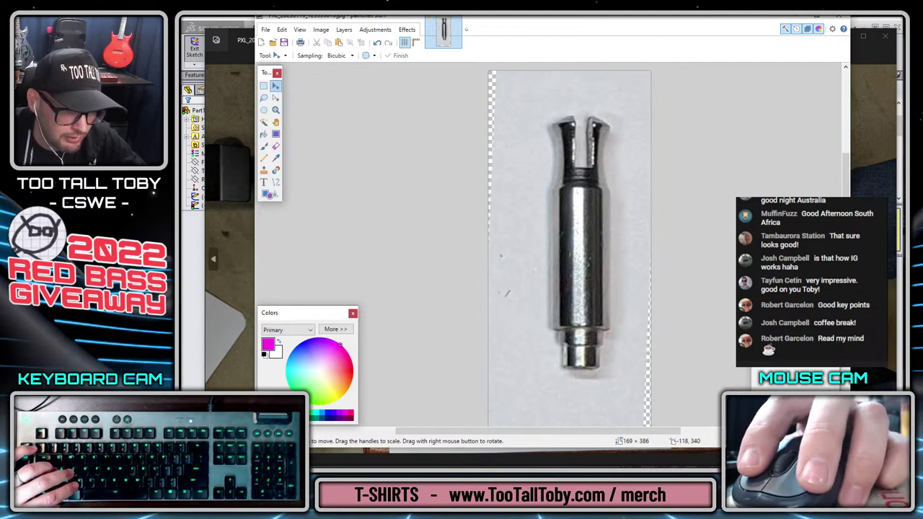
Draw two vertical black lines with brush size 1, about 146 pixels long, along both sides of the post's main shaft.
{"action": "left_click", "coordinate": [276, 181]}
{"action": "scroll", "coordinate": [566, 313], "scroll_direction": "left", "scroll_amount": 3}
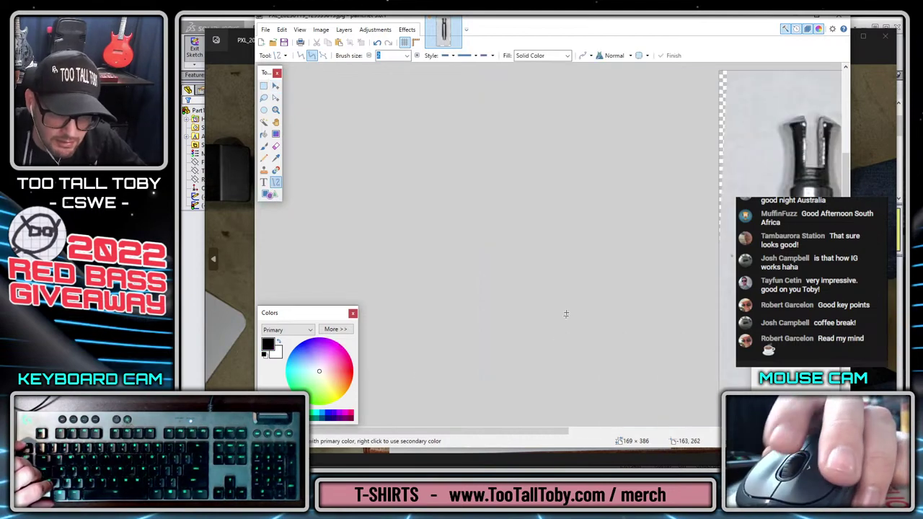
{"action": "scroll", "coordinate": [649, 295], "scroll_direction": "left", "scroll_amount": 3}
{"action": "scroll", "coordinate": [537, 251], "scroll_direction": "up", "scroll_amount": 4, "text": "ctrl"}
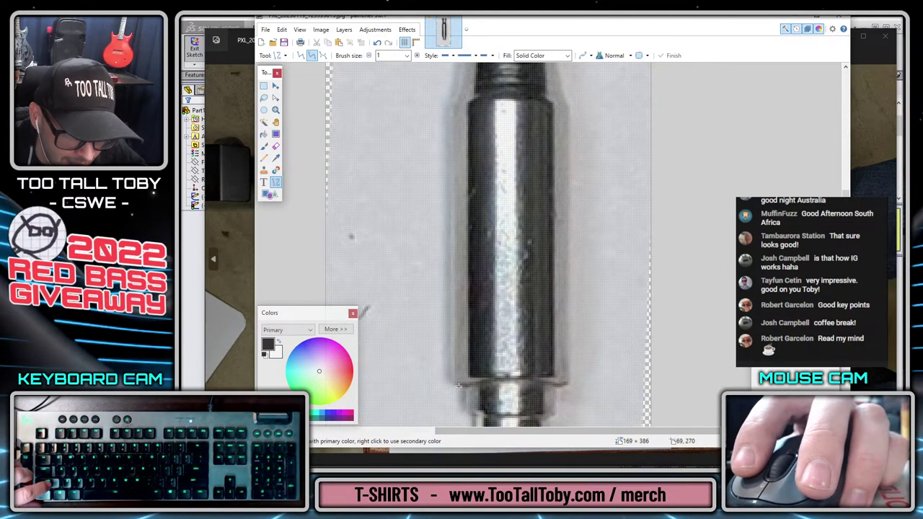
{"action": "left_click_drag", "start_coordinate": [453, 385], "coordinate": [452, 107]}
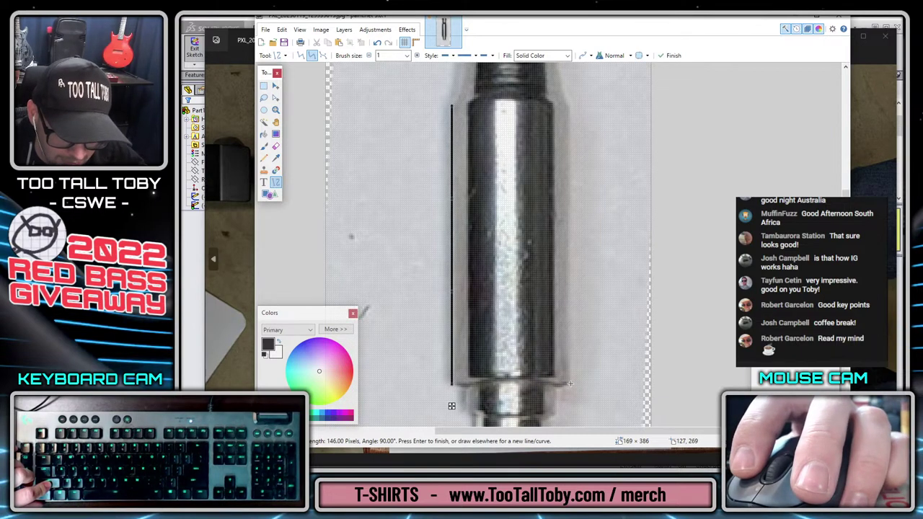
{"action": "mouse_move", "coordinate": [570, 384]}
{"action": "left_mouse_down"}
{"action": "mouse_move", "coordinate": [569, 101]}
{"action": "mouse_move", "coordinate": [562, 106]}
{"action": "left_mouse_up"}
Trace the flared head's outline on both sides with curves running from its outer tips to the upper ends of the shaft lines.
{"action": "scroll", "coordinate": [459, 197], "scroll_direction": "up", "scroll_amount": 3}
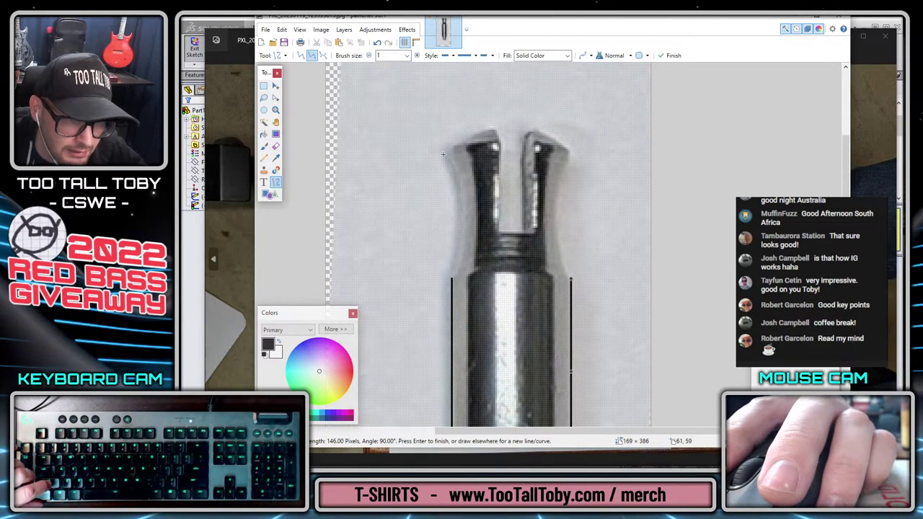
{"action": "left_click_drag", "start_coordinate": [442, 154], "coordinate": [452, 277]}
{"action": "left_click_drag", "start_coordinate": [452, 241], "coordinate": [458, 192]}
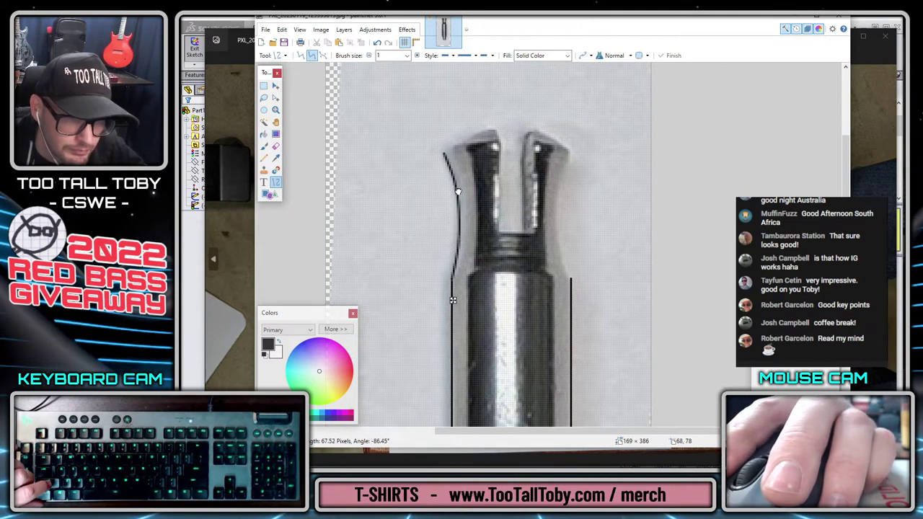
{"action": "mouse_move", "coordinate": [573, 153]}
{"action": "left_mouse_down"}
{"action": "mouse_move", "coordinate": [590, 269]}
{"action": "mouse_move", "coordinate": [572, 277]}
{"action": "left_mouse_up"}
{"action": "left_click_drag", "start_coordinate": [573, 236], "coordinate": [561, 191]}
{"action": "key", "text": "Escape"}
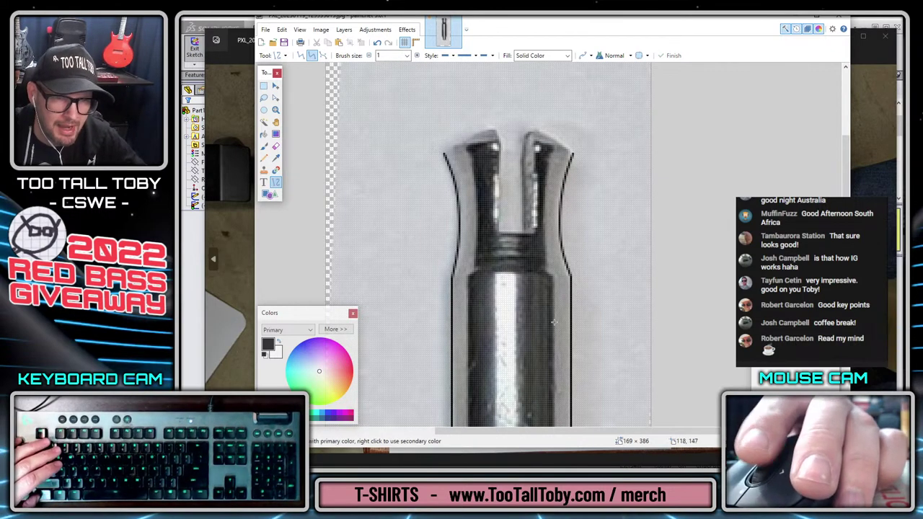
Crop the image tightly around the post to about 121 × 304 pixels, leaving out the transparent edges.
{"action": "scroll", "coordinate": [564, 349], "scroll_direction": "down", "scroll_amount": 2, "text": "ctrl"}
{"action": "scroll", "coordinate": [575, 376], "scroll_direction": "down", "scroll_amount": 2, "text": "ctrl"}
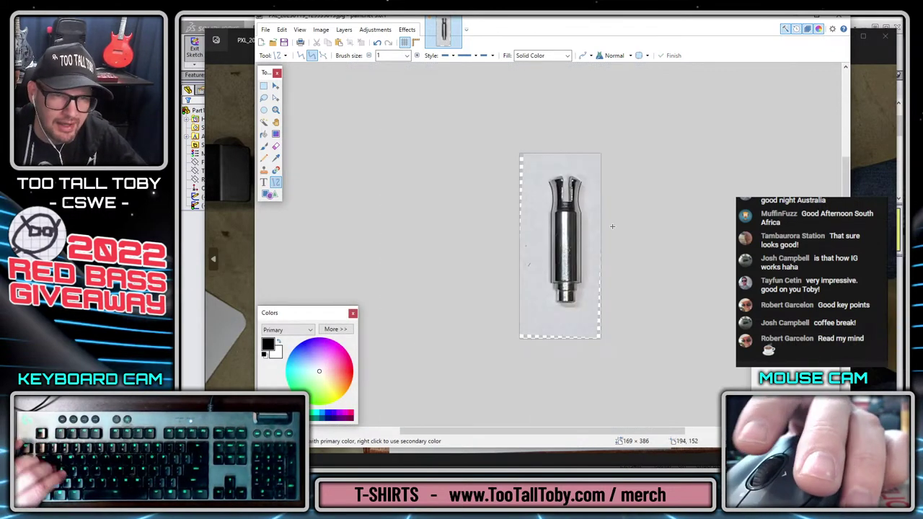
{"action": "key", "text": "s"}
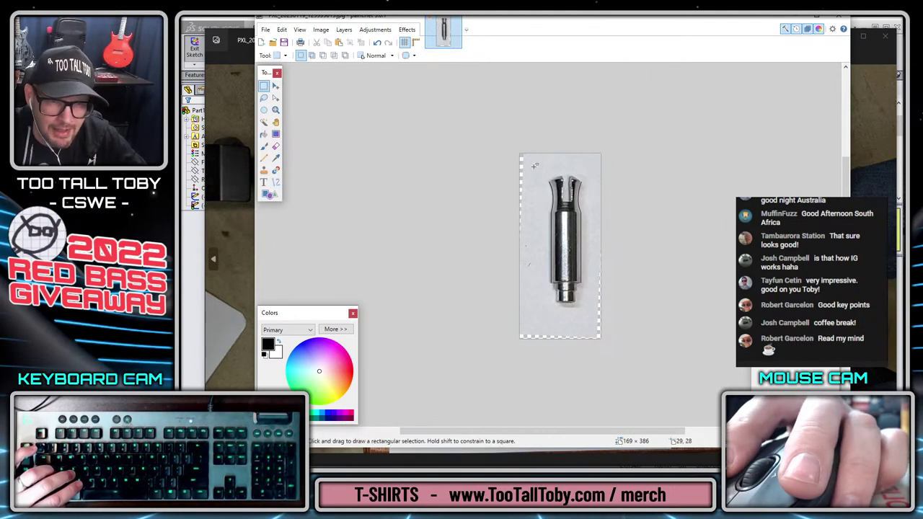
{"action": "left_click_drag", "start_coordinate": [534, 167], "coordinate": [593, 313]}
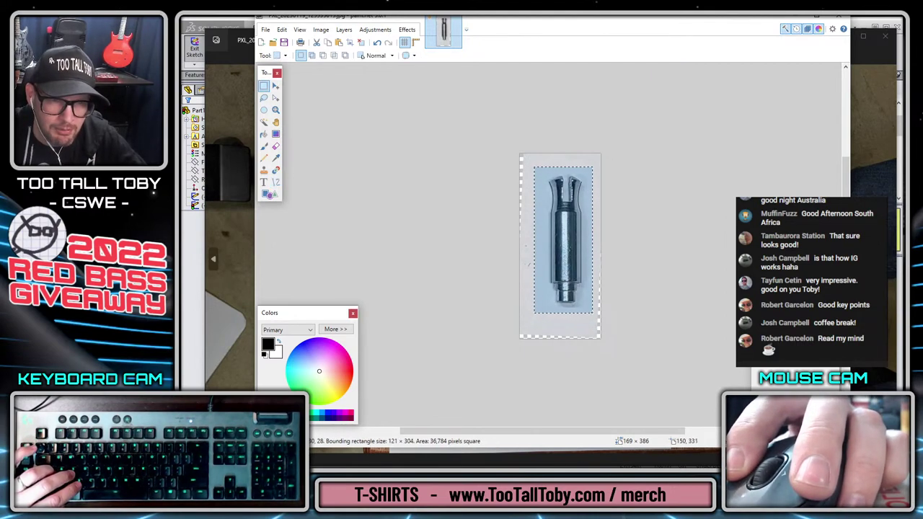
{"action": "left_click", "coordinate": [321, 30]}
{"action": "left_click", "coordinate": [339, 42]}
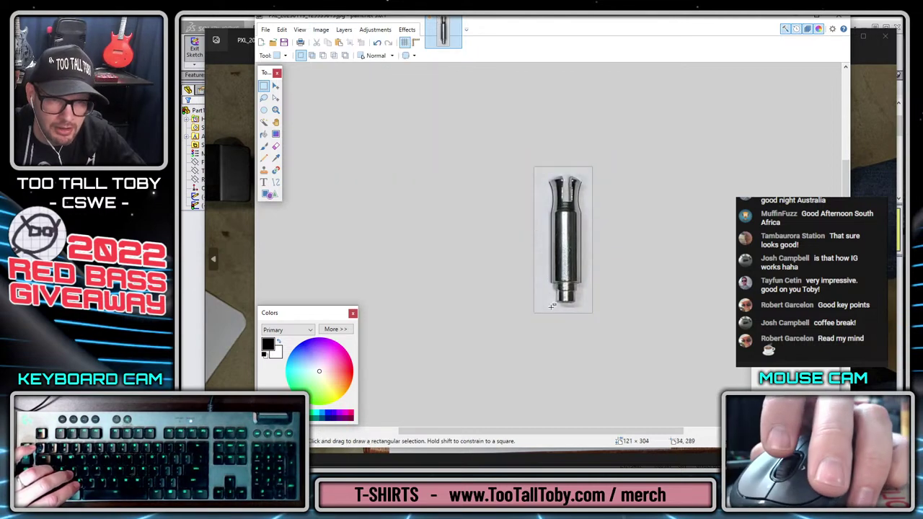
Save the cropped image as the JPEG "610-TUNING POST from TOP" in the 01 PHOTOS of BASS folder with quality 95.
{"action": "scroll", "coordinate": [595, 324], "scroll_direction": "up", "scroll_amount": 3, "text": "ctrl"}
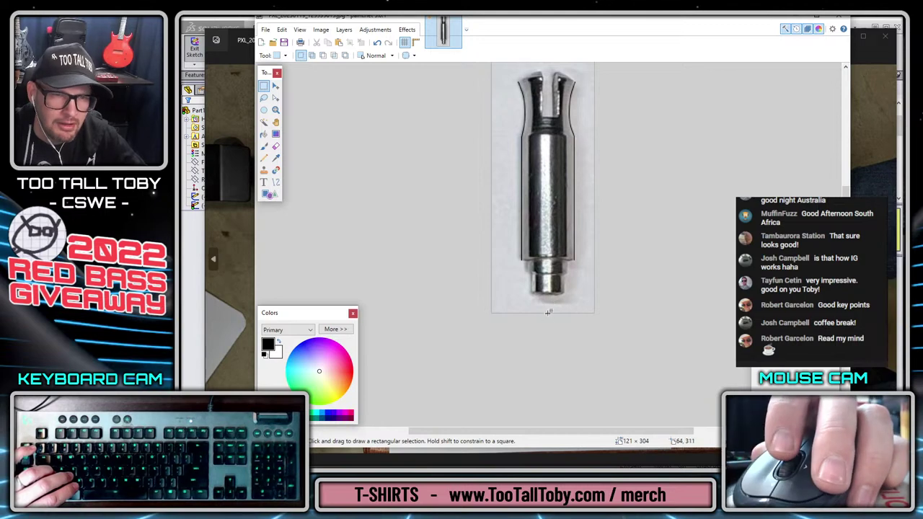
{"action": "scroll", "coordinate": [548, 312], "scroll_direction": "up", "scroll_amount": 5, "text": "ctrl"}
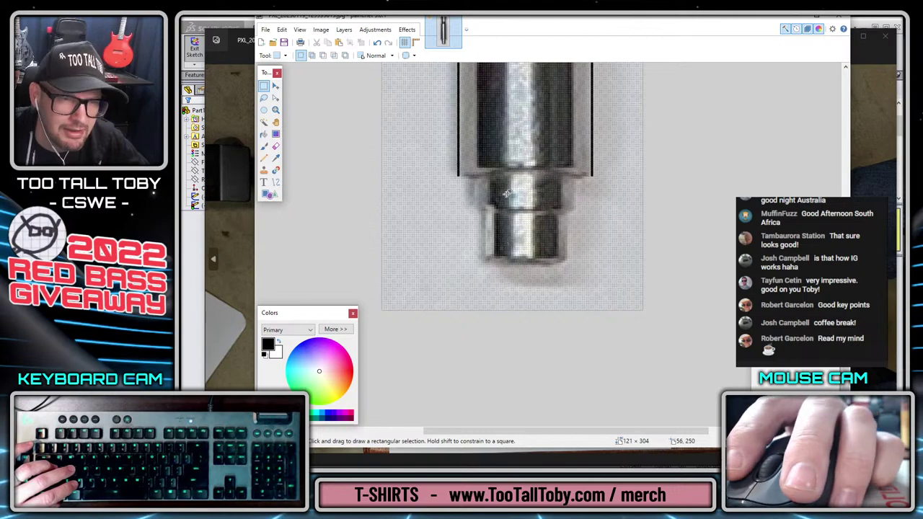
{"action": "scroll", "coordinate": [545, 186], "scroll_direction": "down", "scroll_amount": 3, "text": "ctrl"}
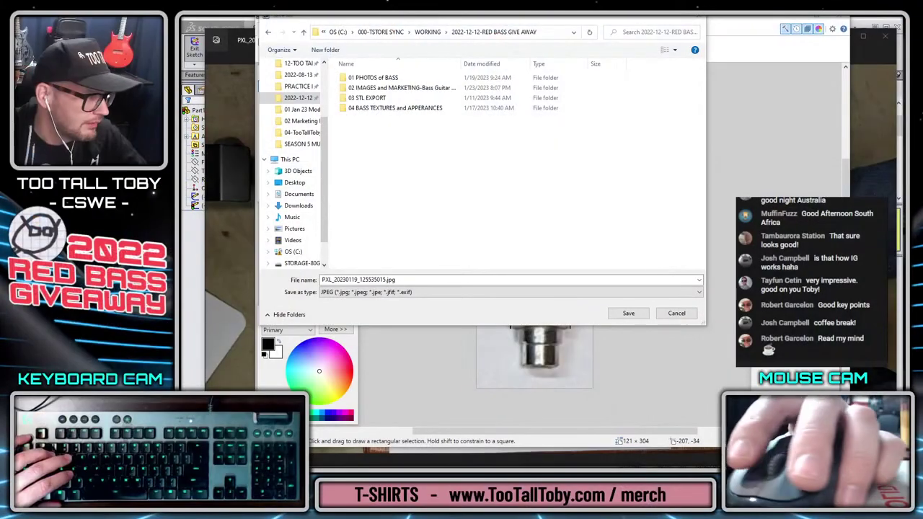
{"action": "double_click", "coordinate": [383, 78]}
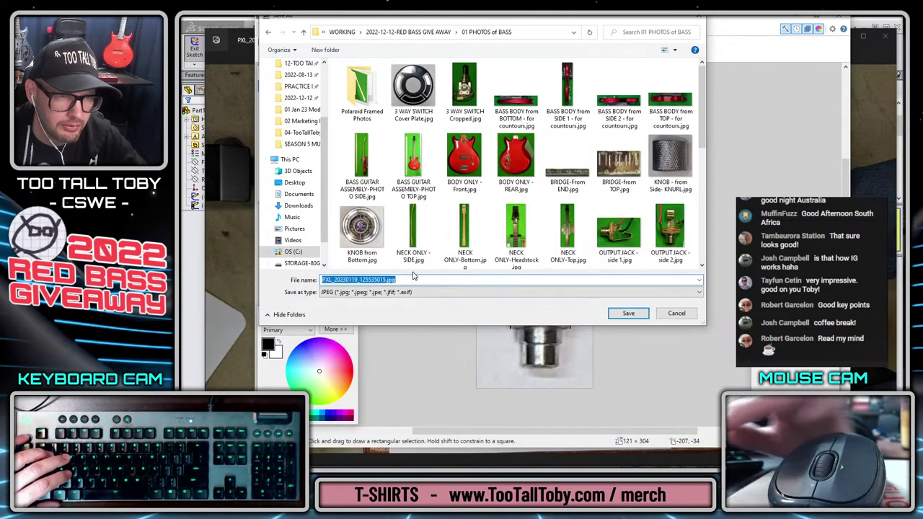
{"action": "type", "text": "6"}
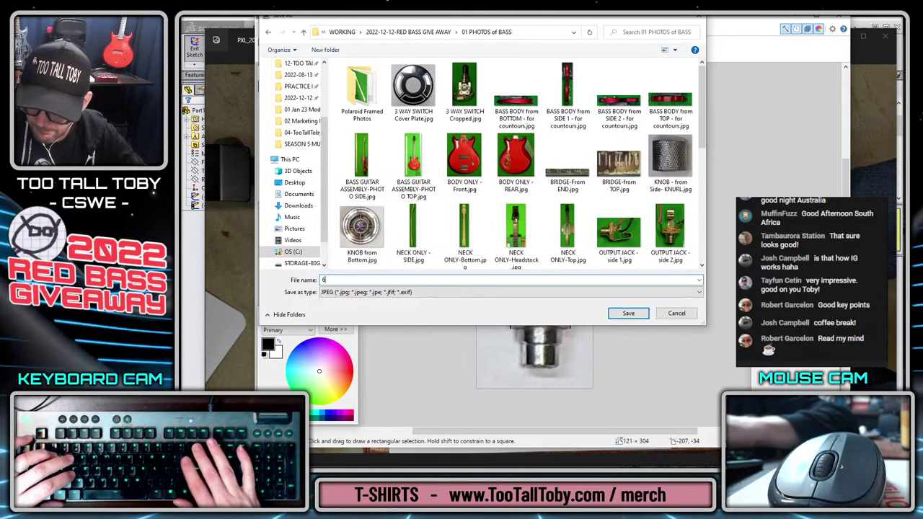
{"action": "type", "text": "10-TUNINGH POST from TOP"}
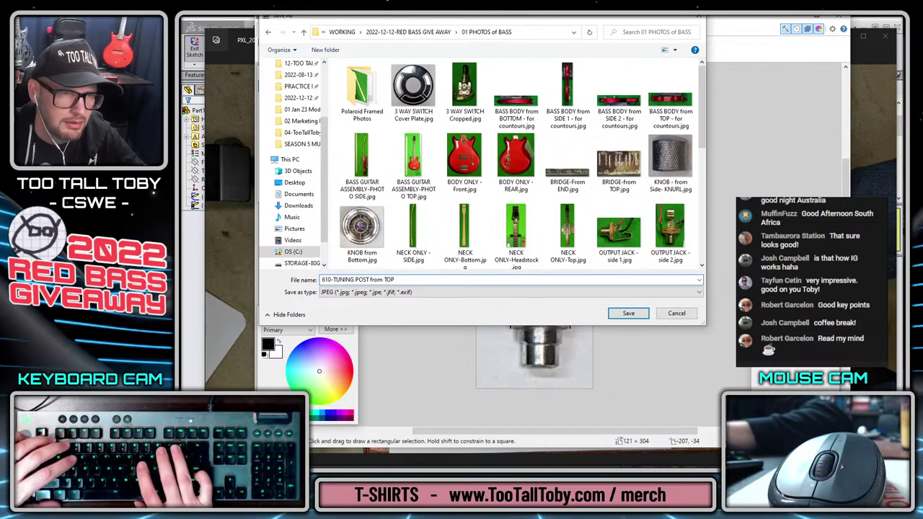
{"action": "key", "text": "Return"}
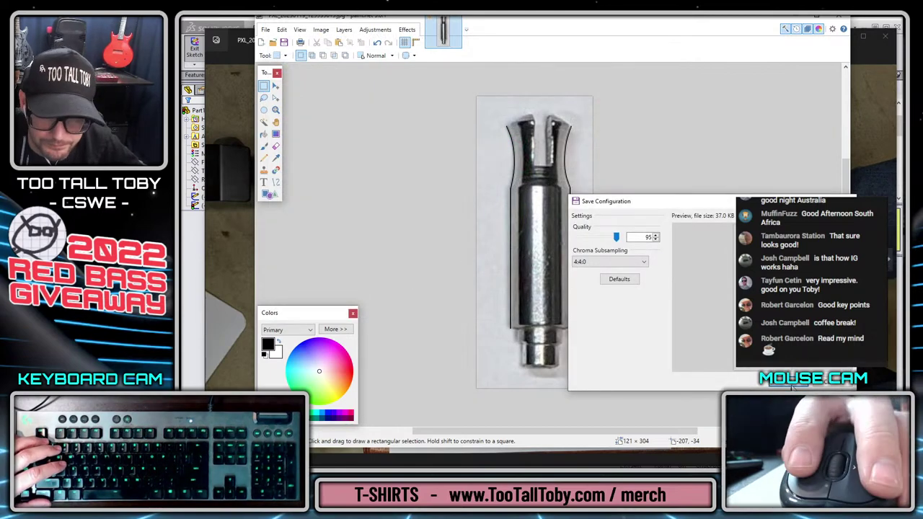
{"action": "left_click", "coordinate": [794, 383]}
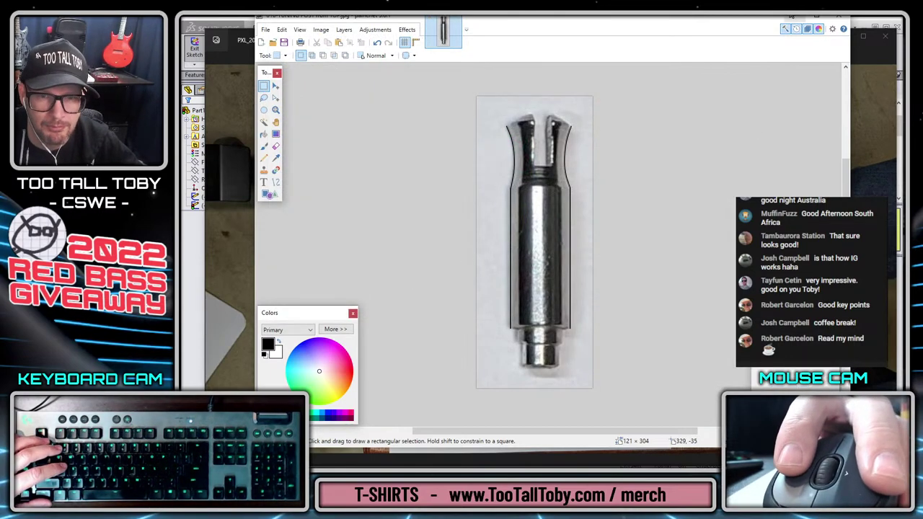
Minimize the image editor, close the photo viewer and return to the open sketch in SOLIDWORKS.
{"action": "left_click", "coordinate": [792, 16]}
{"action": "left_click", "coordinate": [884, 38]}
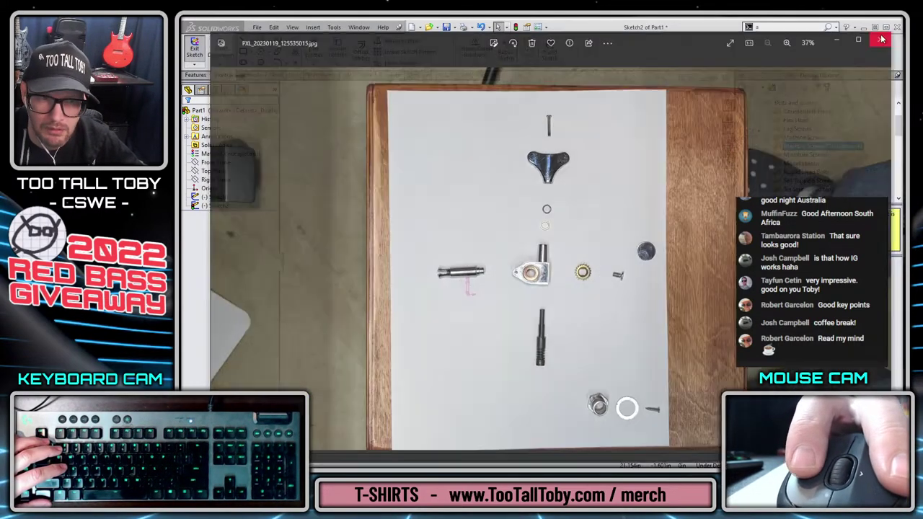
{"action": "left_click", "coordinate": [565, 334]}
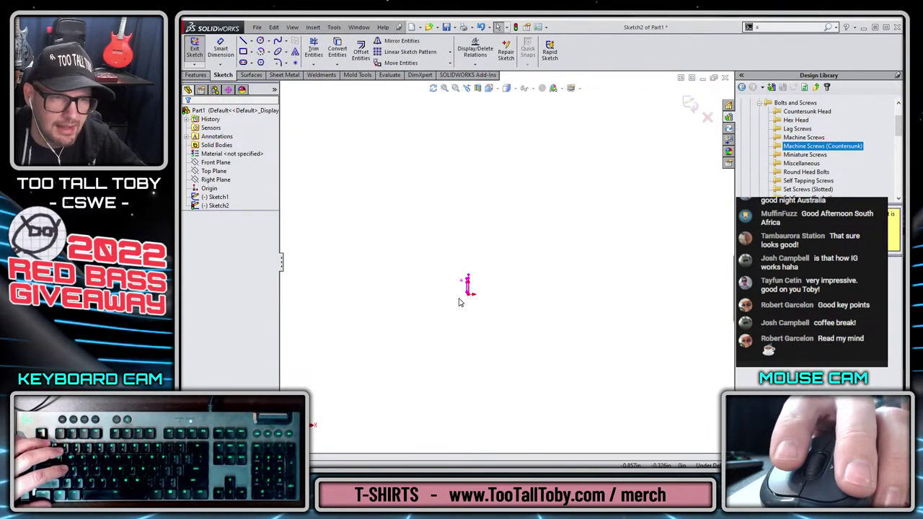
{"action": "scroll", "coordinate": [479, 288], "scroll_direction": "down", "scroll_amount": 2}
{"action": "scroll", "coordinate": [497, 278], "scroll_direction": "down", "scroll_amount": 10}
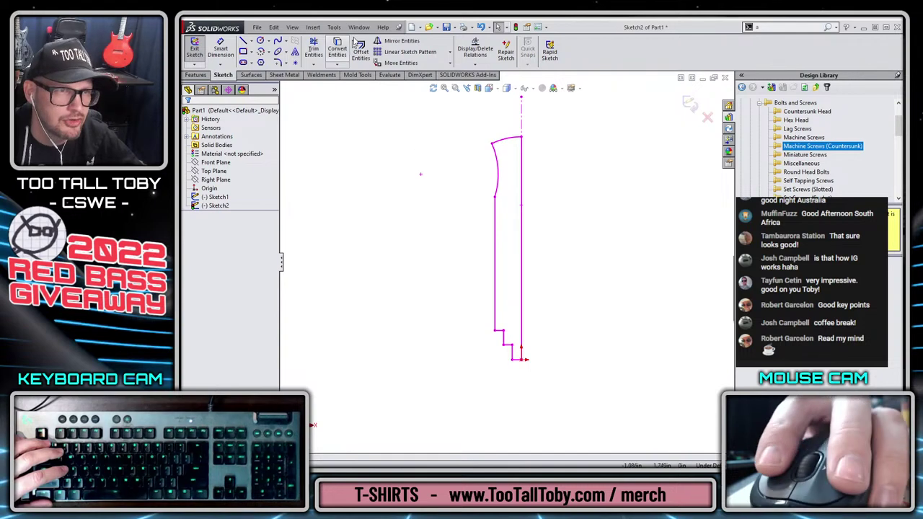
Exit the open sketch and delete Sketch2 from the part.
{"action": "left_click", "coordinate": [333, 28]}
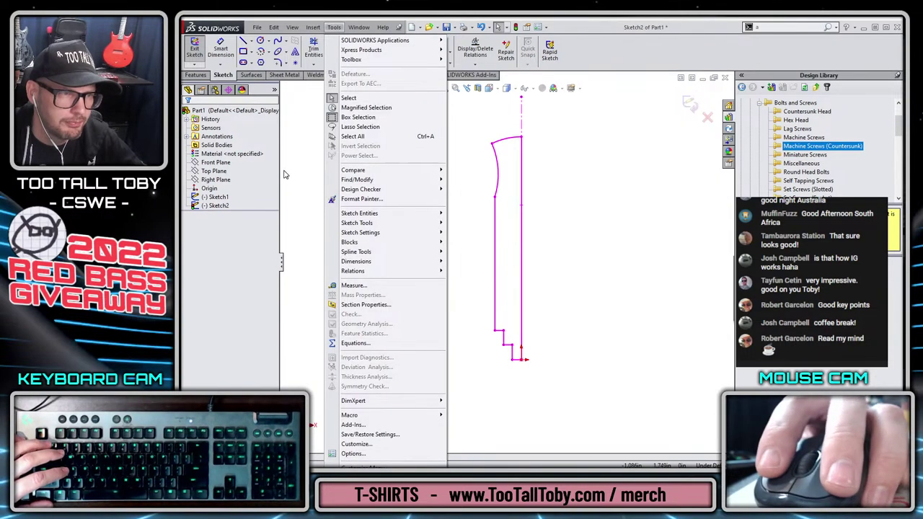
{"action": "left_click", "coordinate": [702, 99]}
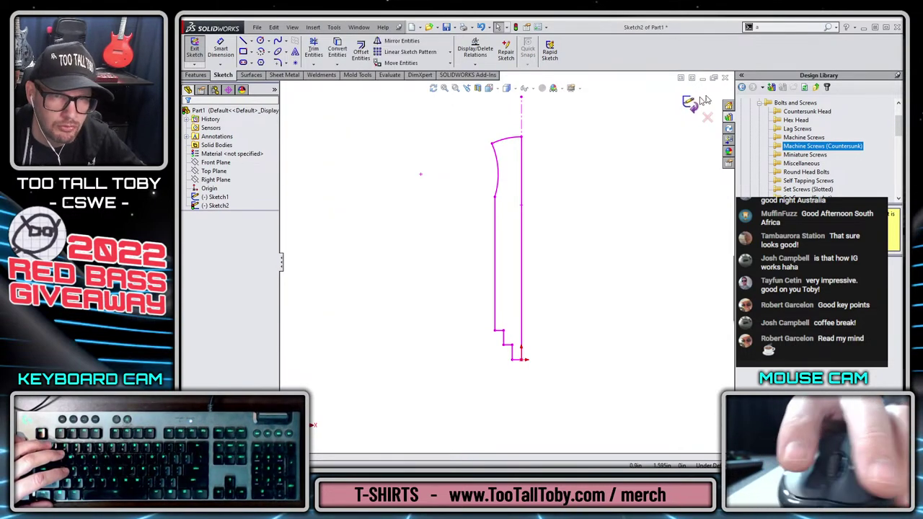
{"action": "left_click", "coordinate": [690, 104]}
{"action": "left_click", "coordinate": [224, 163]}
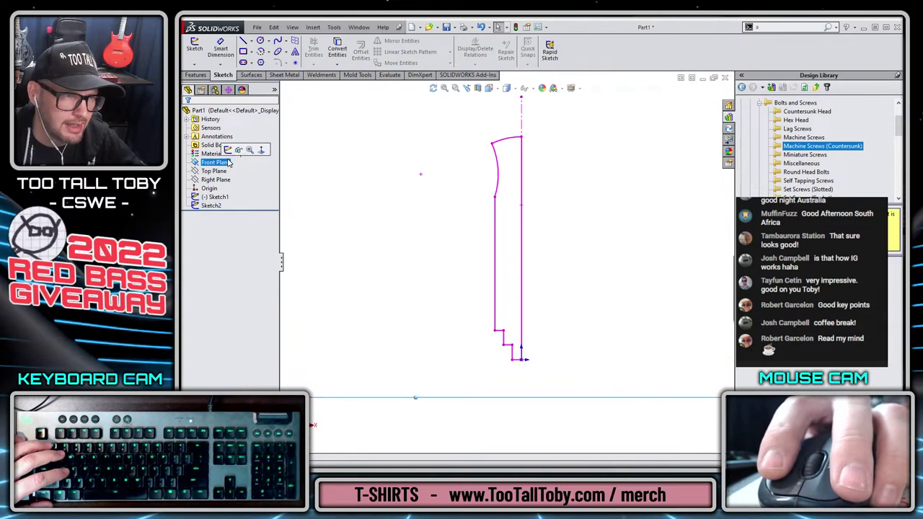
{"action": "left_click", "coordinate": [213, 205]}
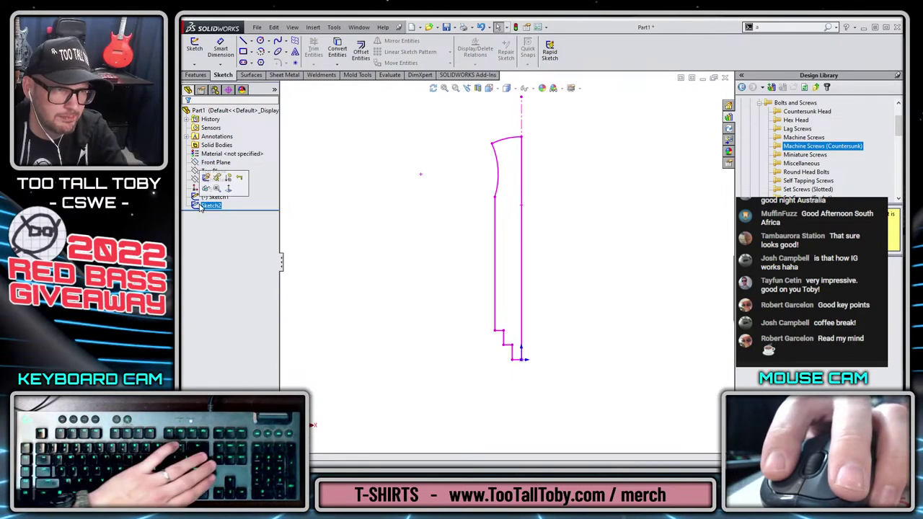
{"action": "key", "text": "Delete"}
{"action": "key", "text": "Return"}
Start a new sketch on the Front Plane and insert "610-TUNING POST from TOP.jpg" as a sketch picture.
{"action": "left_click", "coordinate": [216, 163]}
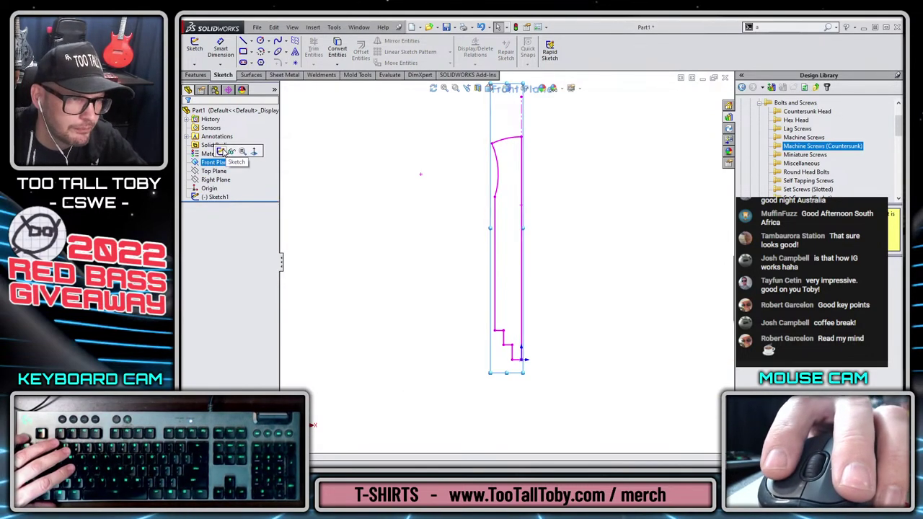
{"action": "left_click", "coordinate": [221, 152]}
{"action": "left_click", "coordinate": [334, 27]}
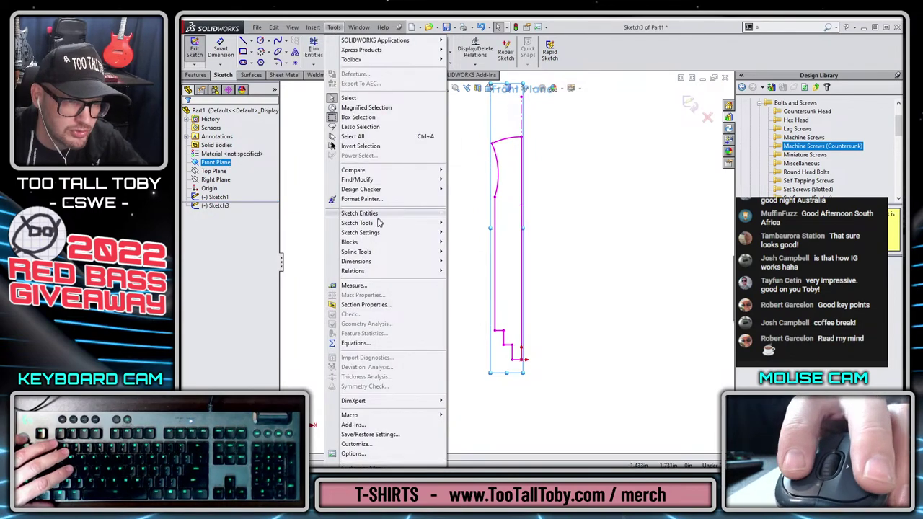
{"action": "mouse_move", "coordinate": [377, 222]}
{"action": "left_click", "coordinate": [484, 475]}
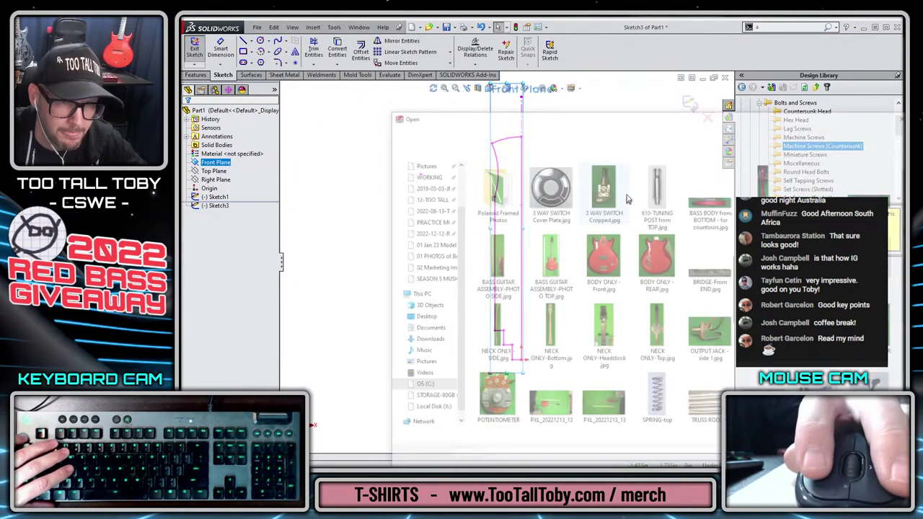
{"action": "scroll", "coordinate": [743, 383], "scroll_direction": "down", "scroll_amount": 3}
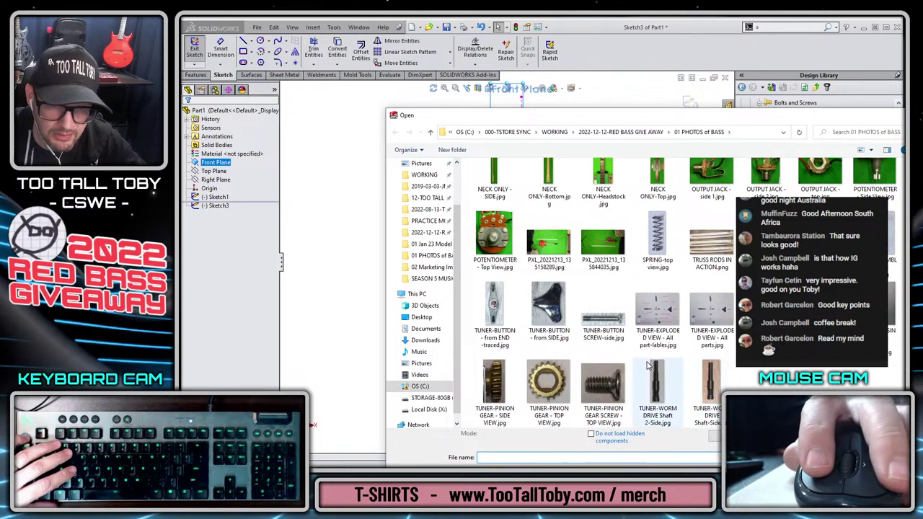
{"action": "scroll", "coordinate": [648, 364], "scroll_direction": "up", "scroll_amount": 3}
{"action": "double_click", "coordinate": [656, 202]}
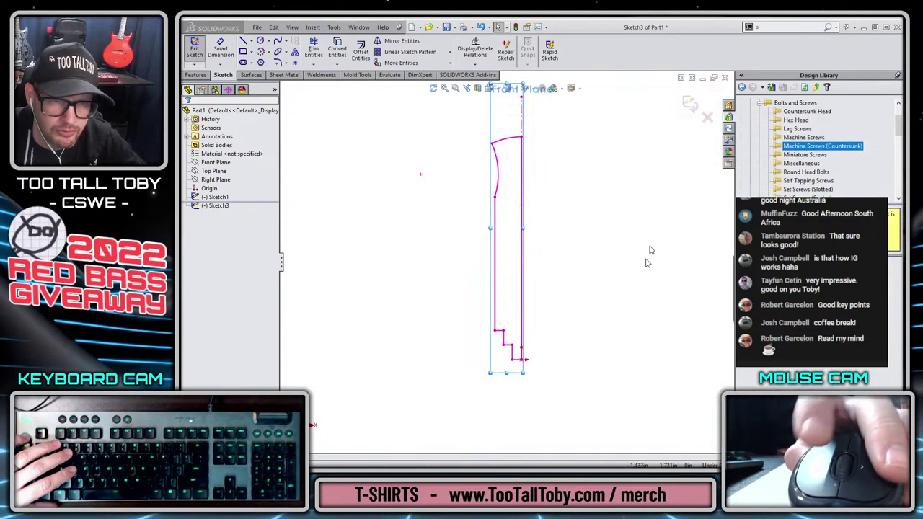
Scale the sketch picture by placing the scale line across the tuning post's outer edges and setting its length to 0.380 in.
{"action": "scroll", "coordinate": [561, 247], "scroll_direction": "up", "scroll_amount": 11}
{"action": "left_click_drag", "start_coordinate": [572, 236], "coordinate": [541, 313]}
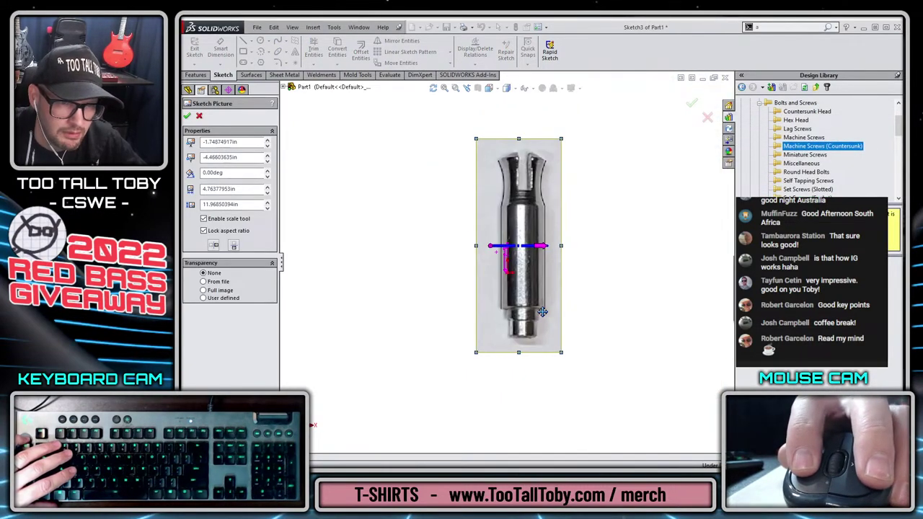
{"action": "scroll", "coordinate": [524, 247], "scroll_direction": "down", "scroll_amount": 1}
{"action": "scroll", "coordinate": [522, 246], "scroll_direction": "up", "scroll_amount": 3}
{"action": "left_click_drag", "start_coordinate": [455, 234], "coordinate": [483, 253]}
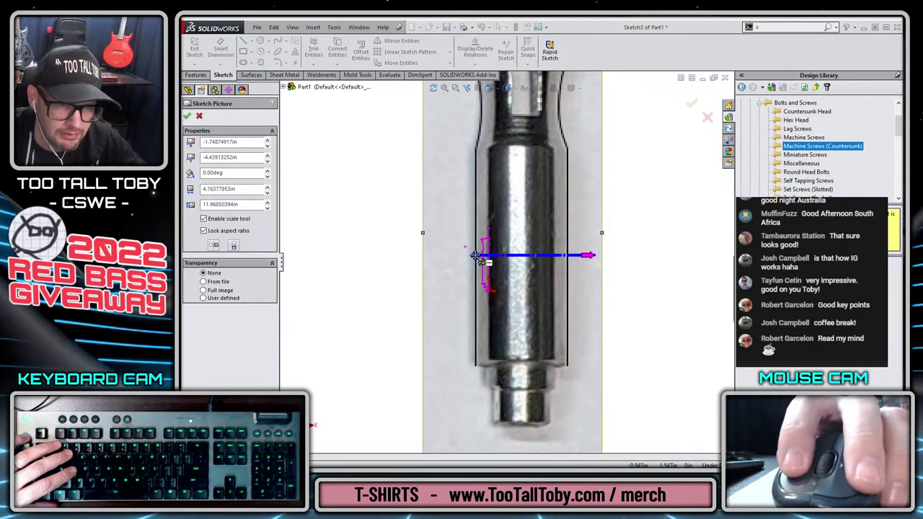
{"action": "left_click_drag", "start_coordinate": [603, 258], "coordinate": [567, 252]}
{"action": "type", "text": "0.380"}
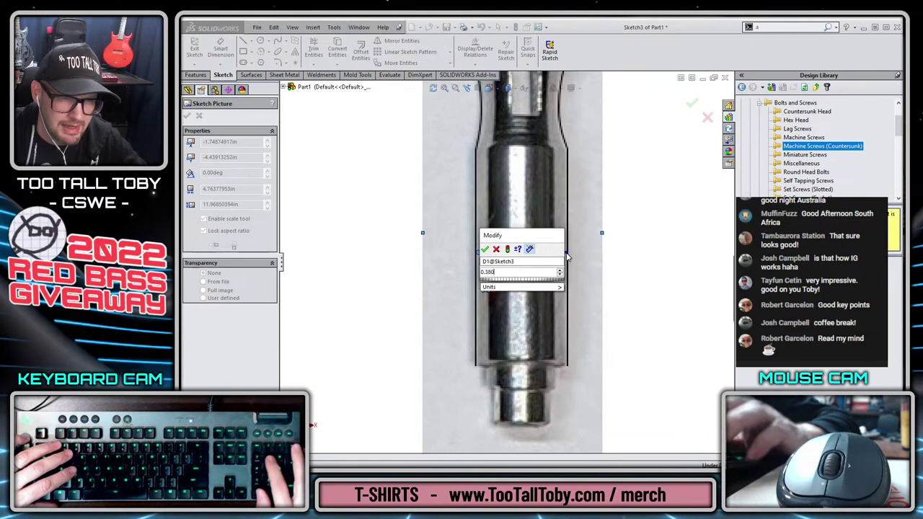
{"action": "key", "text": "Return"}
Turn off the scale tool, shrink the picture to about 0.626 by 1.573 in and align it with the sketched half profile.
{"action": "scroll", "coordinate": [523, 270], "scroll_direction": "up", "scroll_amount": 4}
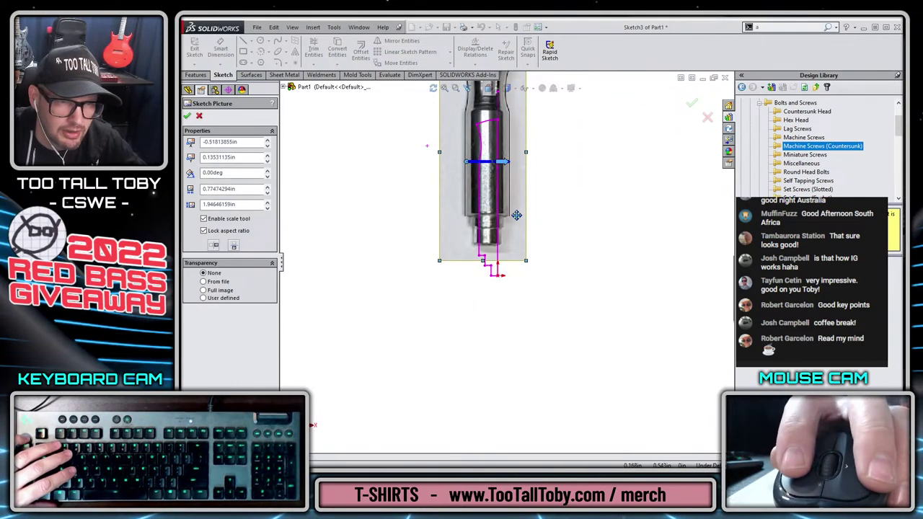
{"action": "left_click_drag", "start_coordinate": [524, 271], "coordinate": [523, 273]}
{"action": "left_click", "coordinate": [235, 220]}
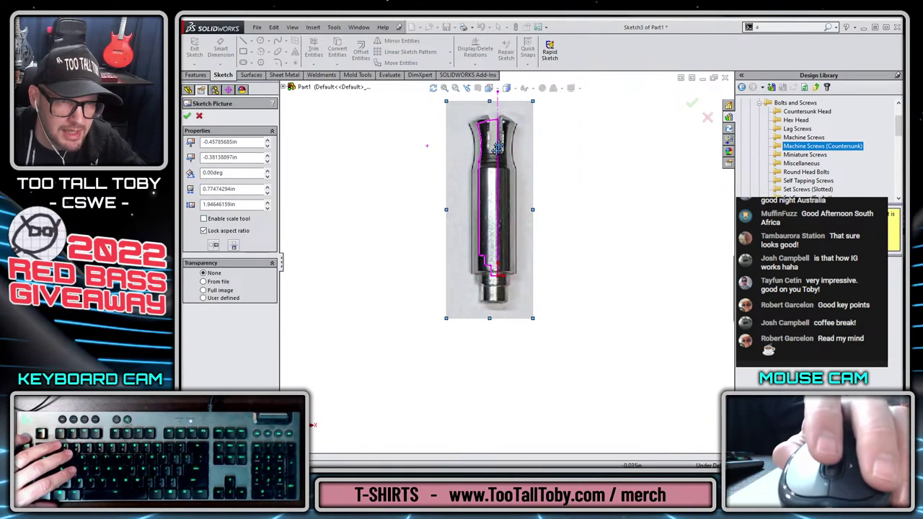
{"action": "scroll", "coordinate": [498, 119], "scroll_direction": "down", "scroll_amount": 2}
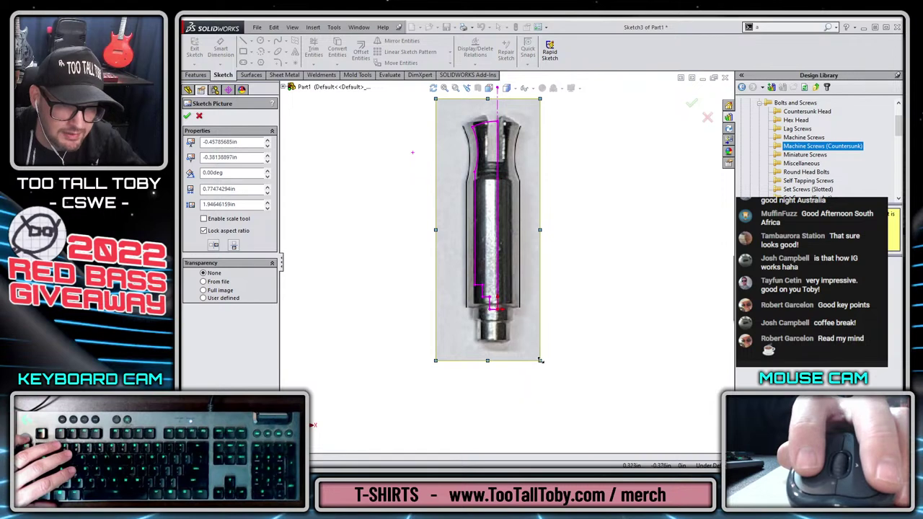
{"action": "left_click_drag", "start_coordinate": [541, 361], "coordinate": [514, 311]}
{"action": "scroll", "coordinate": [475, 264], "scroll_direction": "down", "scroll_amount": 1}
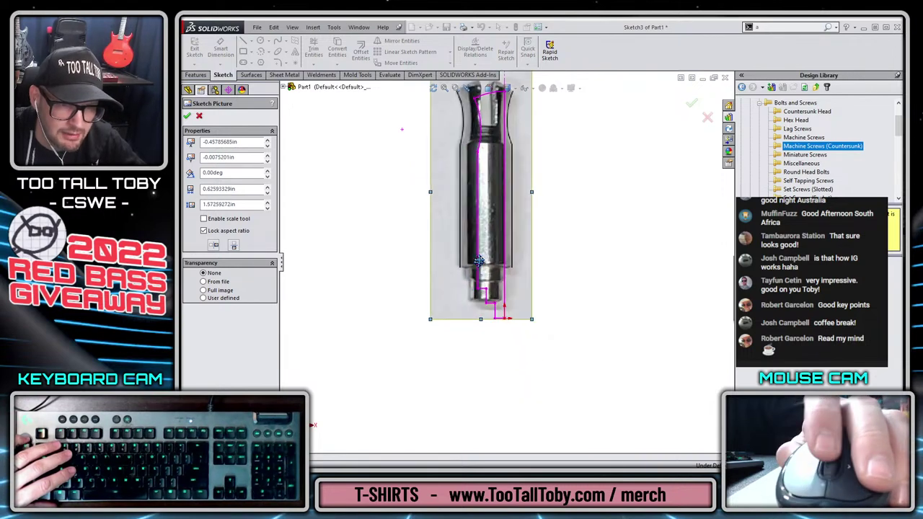
{"action": "left_click_drag", "start_coordinate": [447, 258], "coordinate": [466, 274]}
Enlarge the picture to about 0.640 by 1.608 in to better match the profile's height, and accept the sketch picture.
{"action": "scroll", "coordinate": [533, 176], "scroll_direction": "down", "scroll_amount": 3}
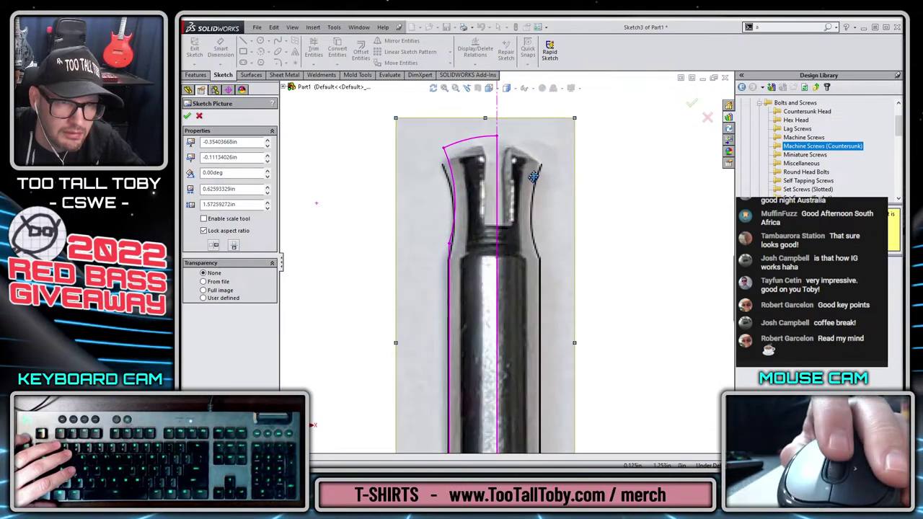
{"action": "scroll", "coordinate": [533, 177], "scroll_direction": "down", "scroll_amount": 1}
{"action": "left_click_drag", "start_coordinate": [582, 110], "coordinate": [586, 104]}
{"action": "scroll", "coordinate": [505, 425], "scroll_direction": "up", "scroll_amount": 4}
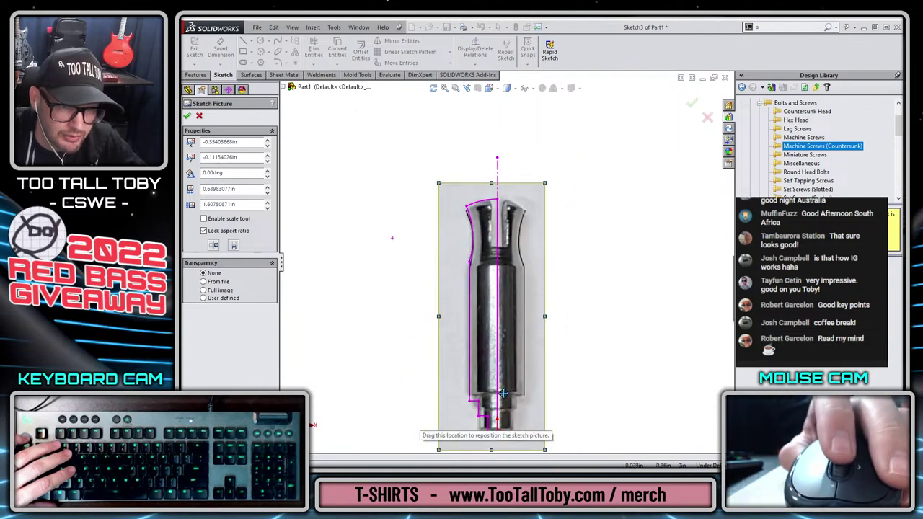
{"action": "scroll", "coordinate": [505, 425], "scroll_direction": "down", "scroll_amount": 2}
{"action": "scroll", "coordinate": [504, 425], "scroll_direction": "down", "scroll_amount": 3}
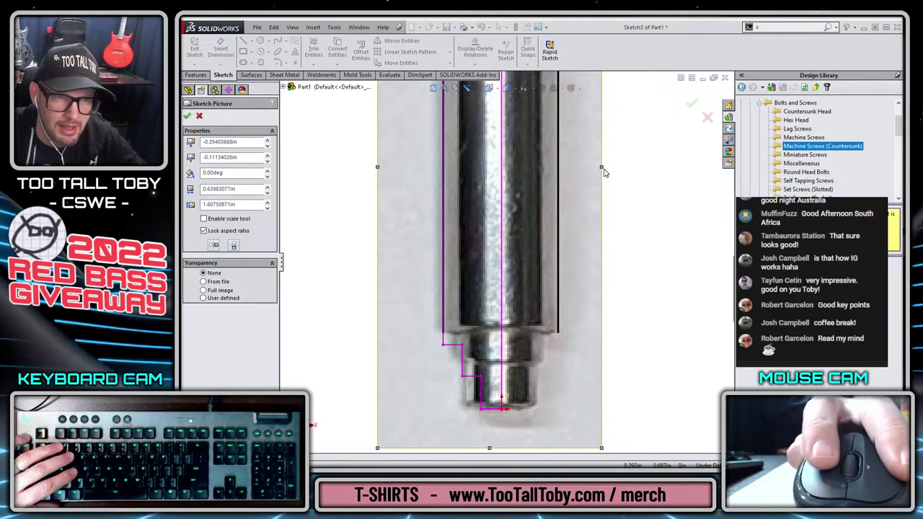
{"action": "left_click", "coordinate": [692, 104]}
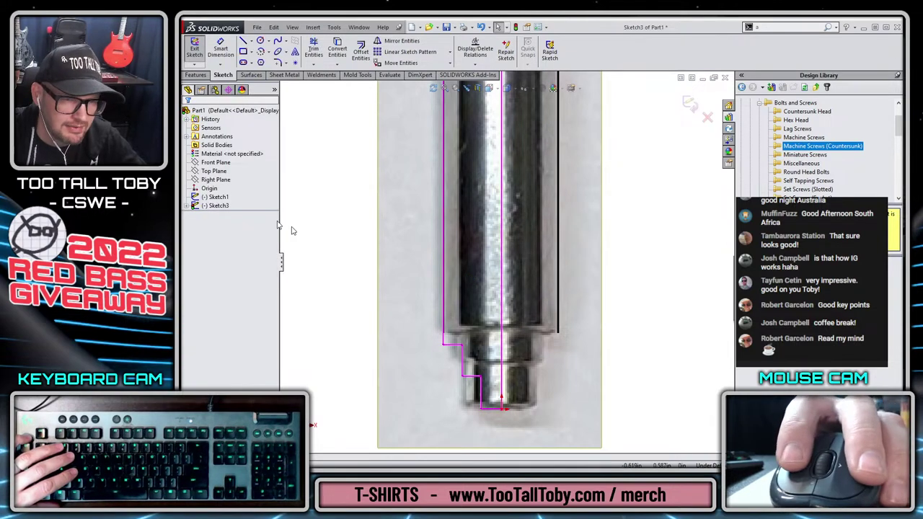
Set the sketch picture to full-image transparency of 0.40 and exit the sketch.
{"action": "left_click", "coordinate": [424, 351]}
{"action": "left_click", "coordinate": [213, 290]}
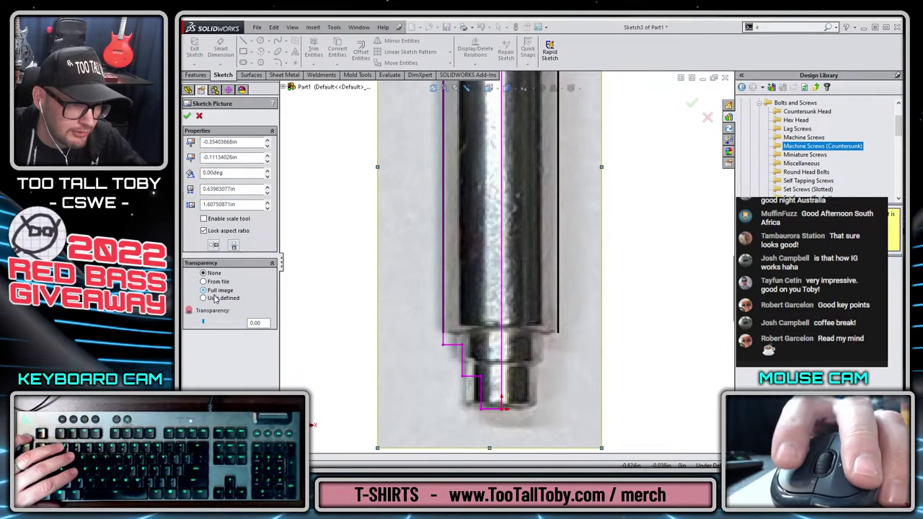
{"action": "left_click_drag", "start_coordinate": [212, 322], "coordinate": [219, 323]}
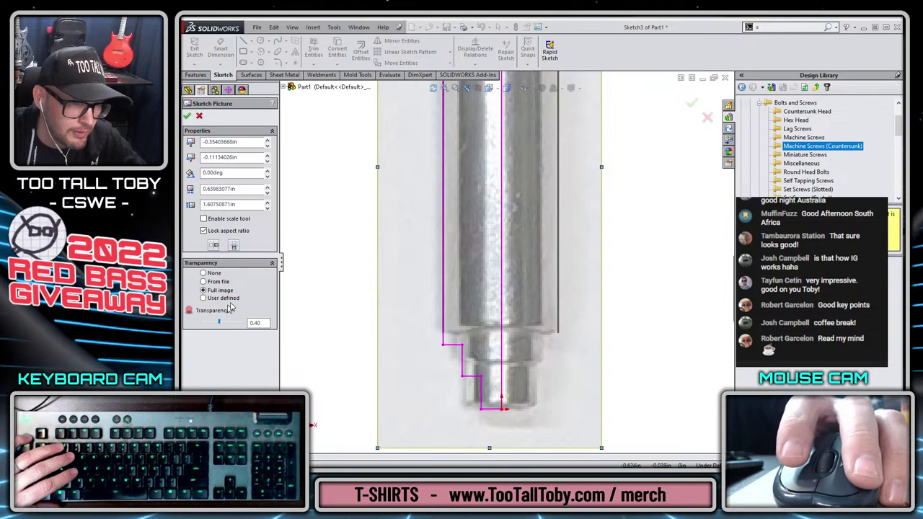
{"action": "left_click", "coordinate": [187, 115]}
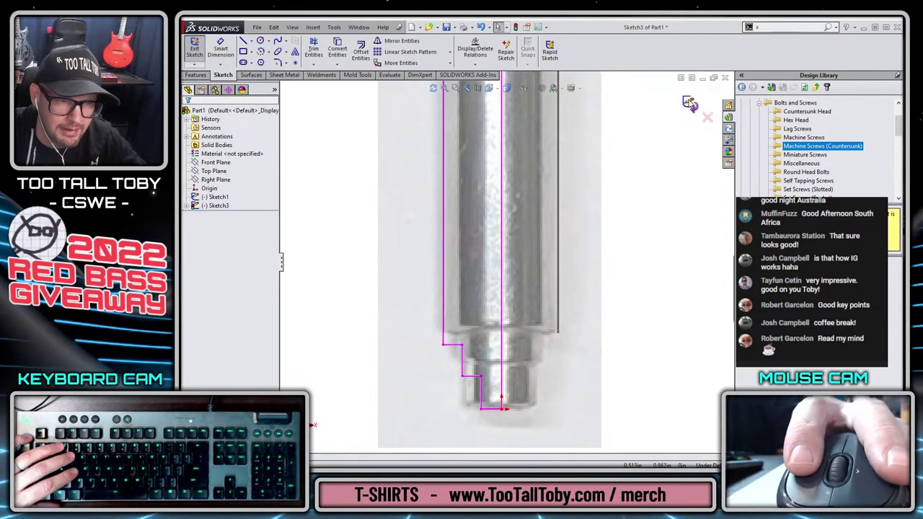
{"action": "left_click", "coordinate": [689, 103]}
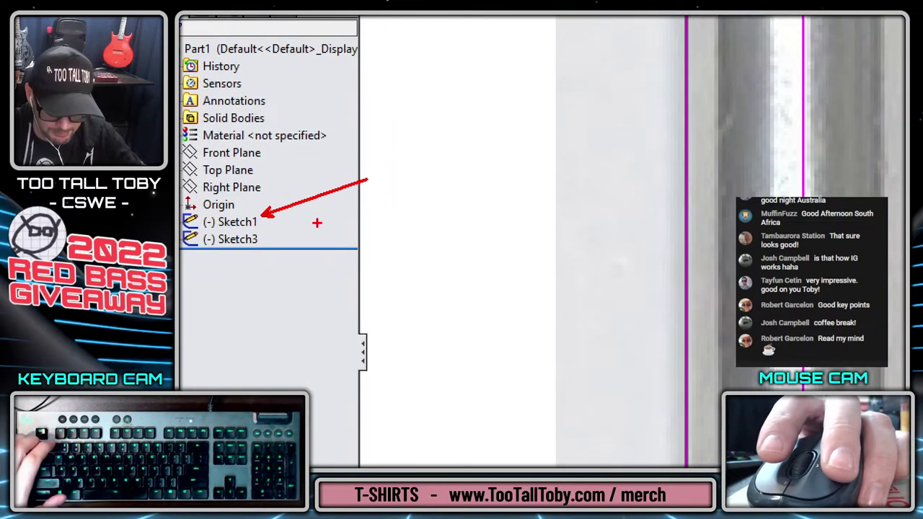
Reorder Sketch1 below Sketch3 in the feature tree and open Sketch1 for editing.
{"action": "key", "text": "Escape"}
{"action": "left_click_drag", "start_coordinate": [217, 197], "coordinate": [217, 209]}
{"action": "left_click", "coordinate": [340, 243]}
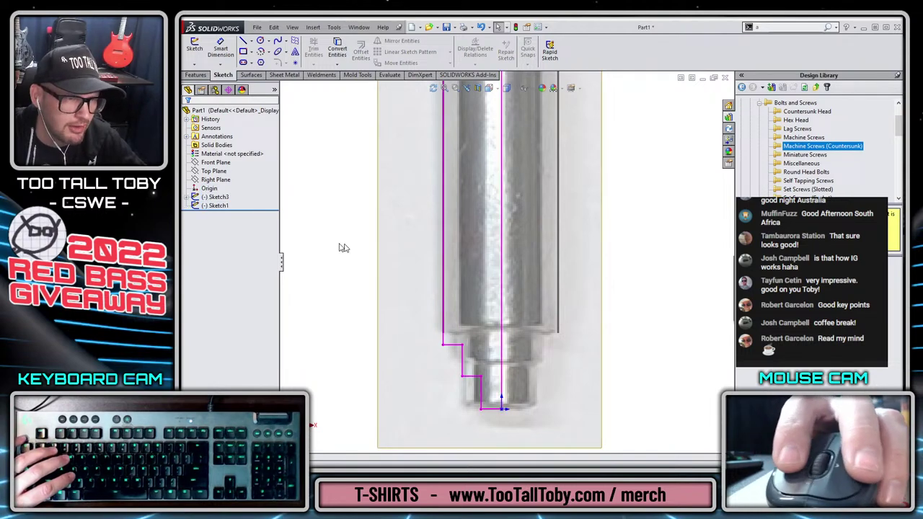
{"action": "right_click", "coordinate": [217, 198]}
{"action": "left_click", "coordinate": [214, 206]}
{"action": "right_click", "coordinate": [214, 207]}
{"action": "left_click", "coordinate": [223, 181]}
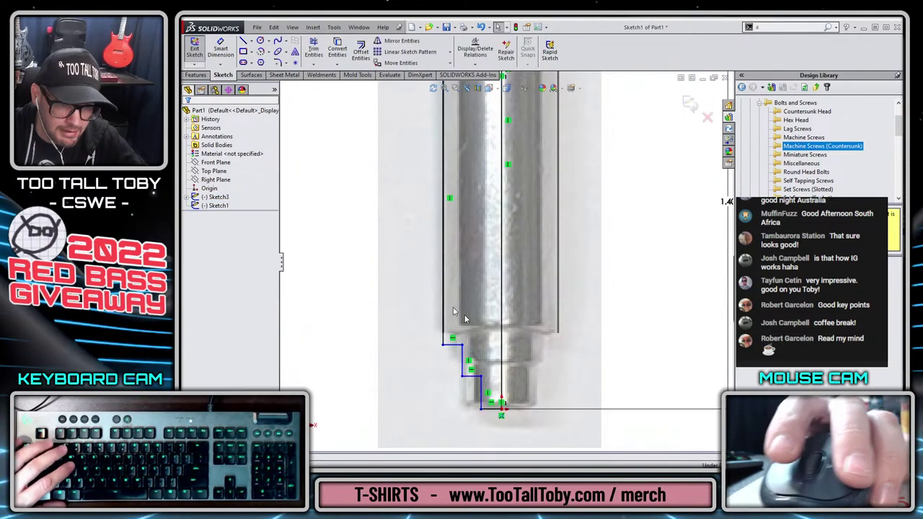
Move the profile's lower stepped lines outward and raise the shoulder corner to about 0.213 in above the origin, following the photo.
{"action": "scroll", "coordinate": [488, 408], "scroll_direction": "down", "scroll_amount": 3}
{"action": "left_click_drag", "start_coordinate": [477, 364], "coordinate": [453, 364]}
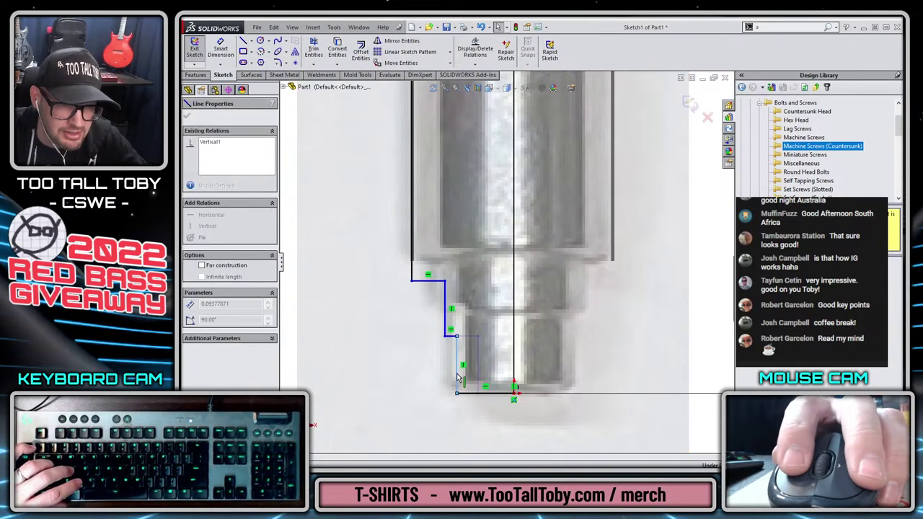
{"action": "left_click_drag", "start_coordinate": [444, 308], "coordinate": [434, 308]}
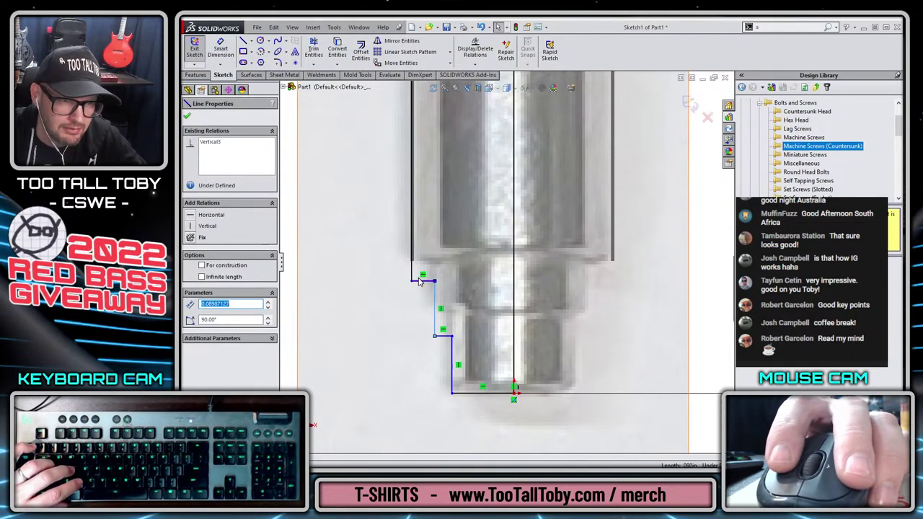
{"action": "left_click_drag", "start_coordinate": [412, 278], "coordinate": [414, 271]}
Lower the neck arc's bottom endpoint to the photo's shoulder and move the head's outer corner to about X -0.192, Y 1.339 in.
{"action": "scroll", "coordinate": [477, 195], "scroll_direction": "up", "scroll_amount": 9}
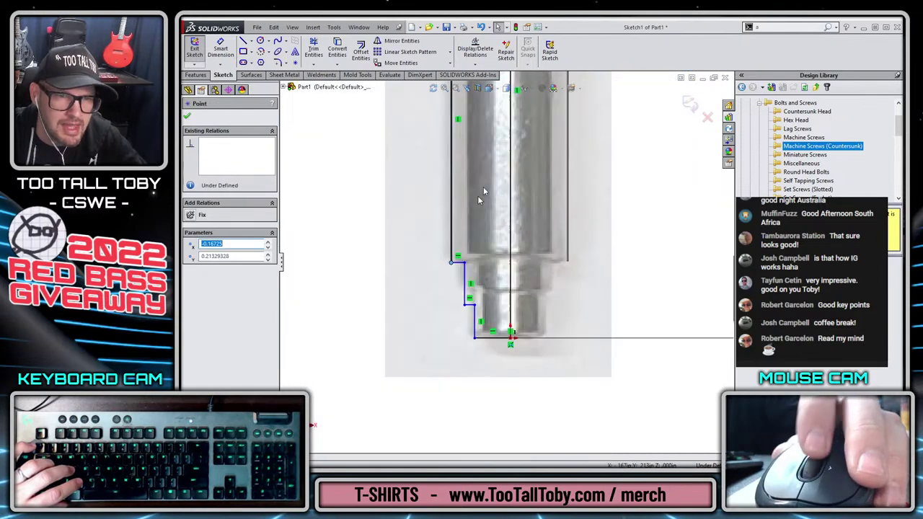
{"action": "scroll", "coordinate": [499, 160], "scroll_direction": "down", "scroll_amount": 3}
{"action": "scroll", "coordinate": [498, 215], "scroll_direction": "down", "scroll_amount": 5}
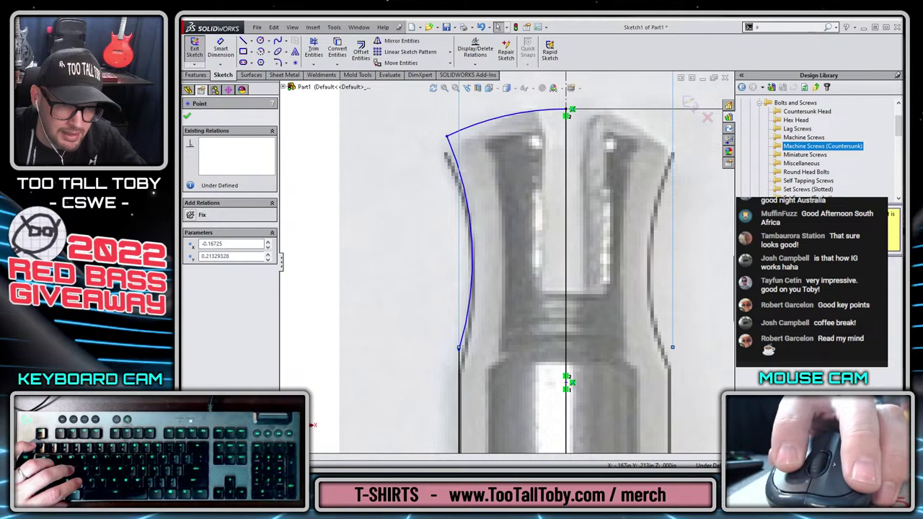
{"action": "key", "text": "Escape"}
{"action": "left_click_drag", "start_coordinate": [460, 353], "coordinate": [459, 372]}
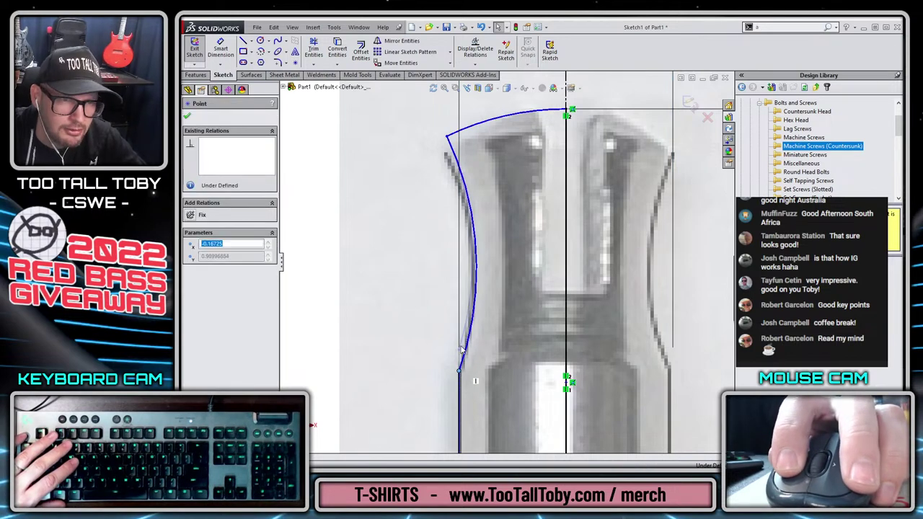
{"action": "mouse_move", "coordinate": [448, 137]}
{"action": "left_mouse_down"}
{"action": "mouse_move", "coordinate": [451, 147]}
{"action": "mouse_move", "coordinate": [442, 146]}
{"action": "left_mouse_up"}
{"action": "key", "text": "z"}
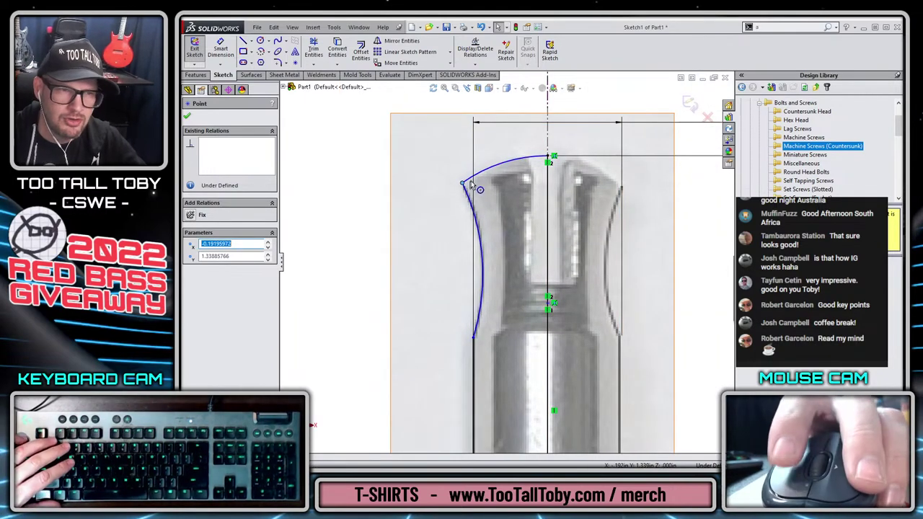
{"action": "scroll", "coordinate": [643, 403], "scroll_direction": "up", "scroll_amount": 7}
{"action": "scroll", "coordinate": [561, 399], "scroll_direction": "down", "scroll_amount": 4}
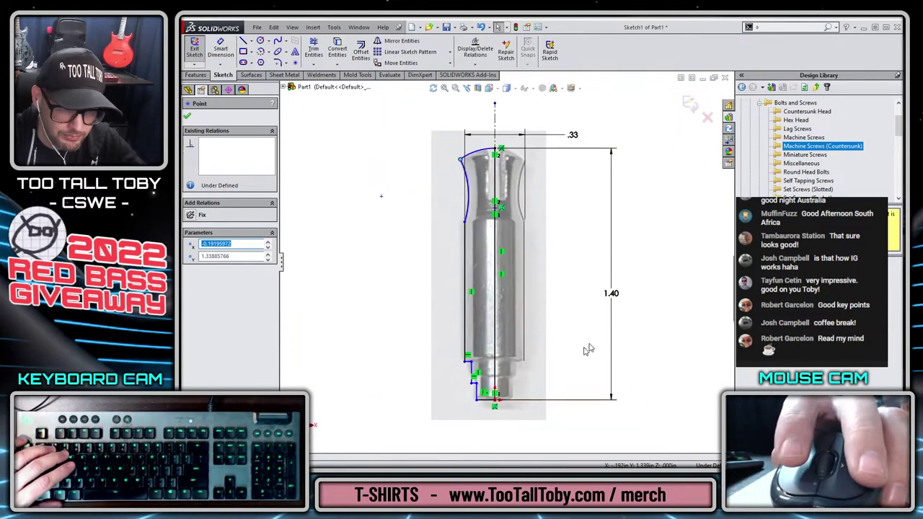
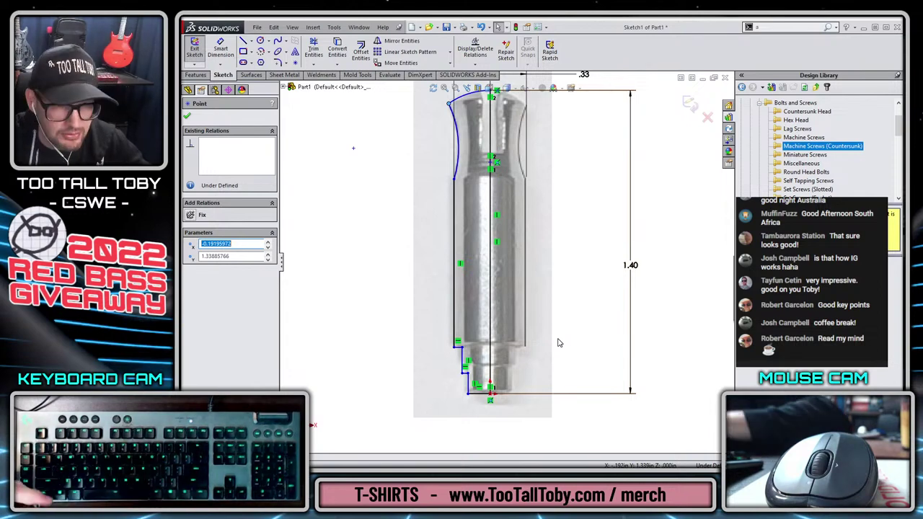
Dimension the bottom step's outer edge about the centerline as a 0.233 in diameter.
{"action": "right_click_drag", "start_coordinate": [516, 162], "coordinate": [513, 126]}
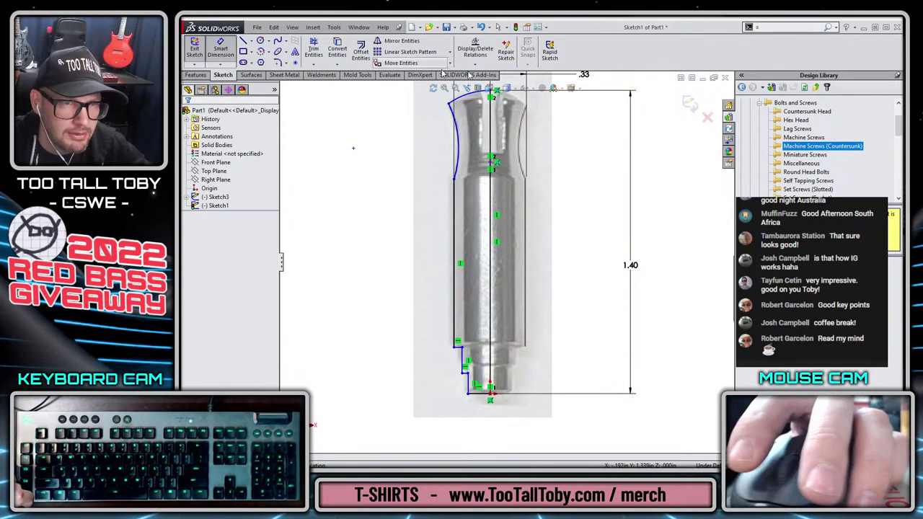
{"action": "scroll", "coordinate": [493, 117], "scroll_direction": "up", "scroll_amount": 2}
{"action": "left_click", "coordinate": [495, 119]}
{"action": "scroll", "coordinate": [481, 425], "scroll_direction": "down", "scroll_amount": 4}
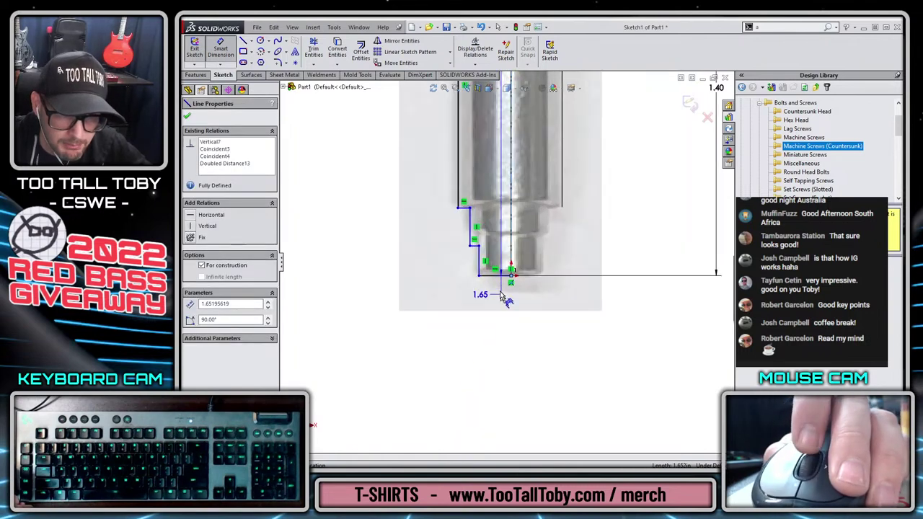
{"action": "left_click", "coordinate": [480, 271]}
{"action": "left_click", "coordinate": [508, 338]}
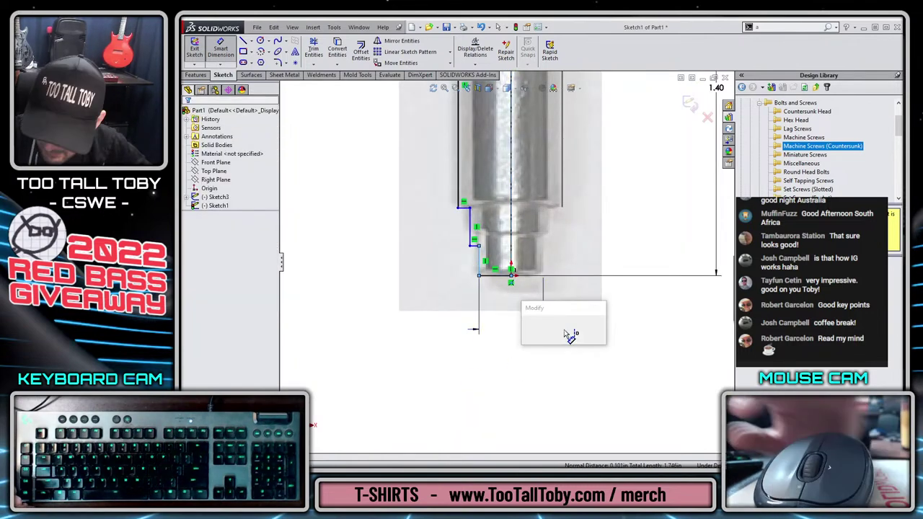
{"action": "type", "text": "0.233"}
{"action": "key", "text": "Return"}
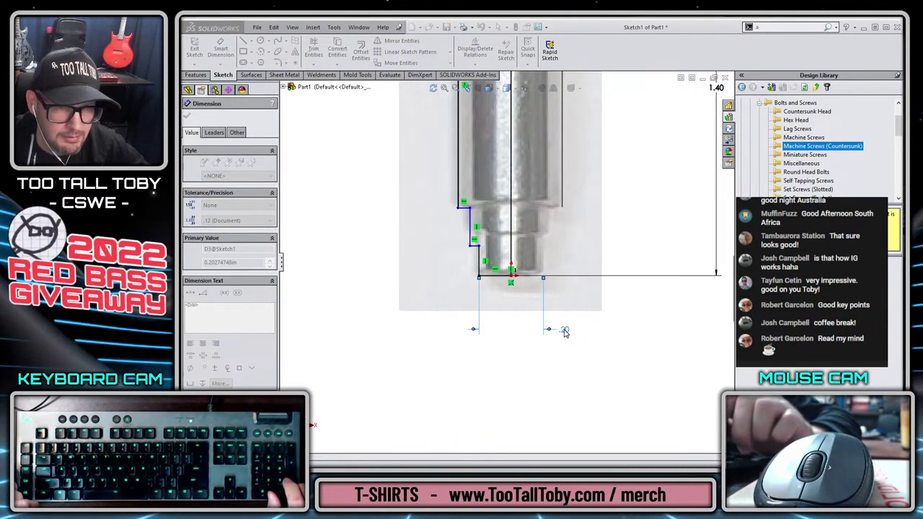
Dimension the vertical edge of the second step up about the centerline as a 0.255 in diameter.
{"action": "left_click", "coordinate": [511, 222]}
{"action": "left_click", "coordinate": [471, 224]}
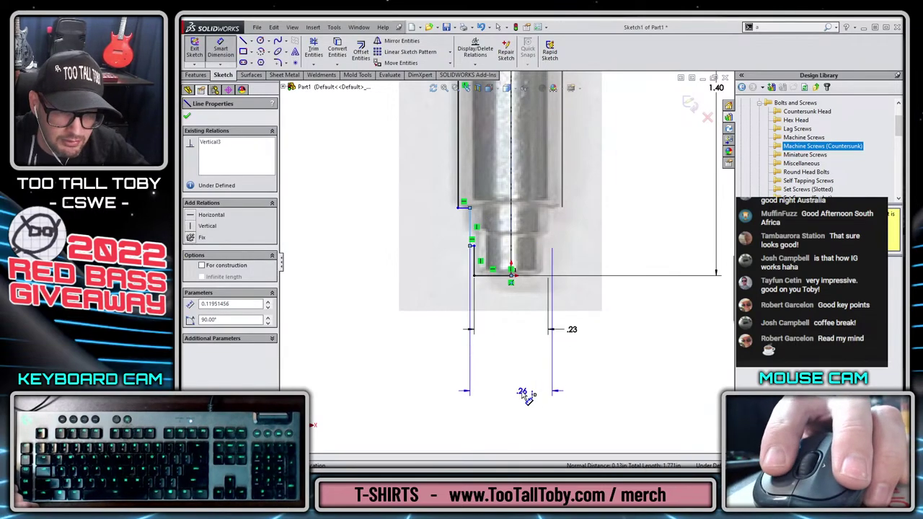
{"action": "left_click", "coordinate": [521, 392]}
{"action": "type", "text": ".255"}
{"action": "key", "text": "Return"}
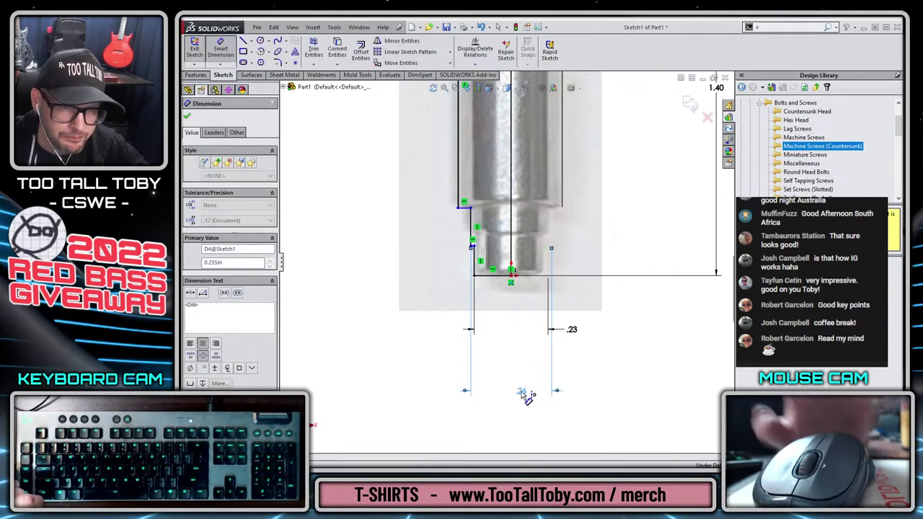
Dimension the head's outer corner about the centerline as a 0.334 in diameter.
{"action": "scroll", "coordinate": [566, 206], "scroll_direction": "up", "scroll_amount": 4}
{"action": "scroll", "coordinate": [539, 165], "scroll_direction": "down", "scroll_amount": 5}
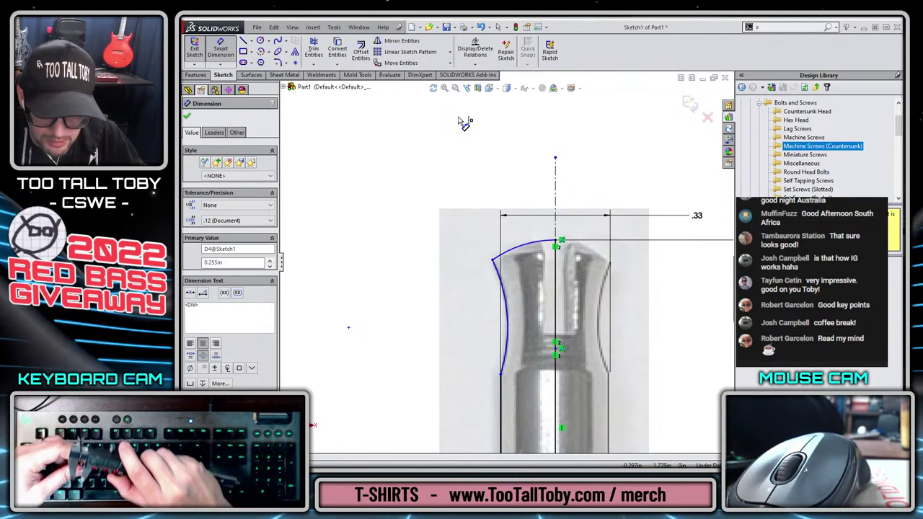
{"action": "left_click", "coordinate": [493, 260]}
{"action": "left_click", "coordinate": [555, 189]}
{"action": "left_click", "coordinate": [556, 133]}
{"action": "type", "text": "0.3"}
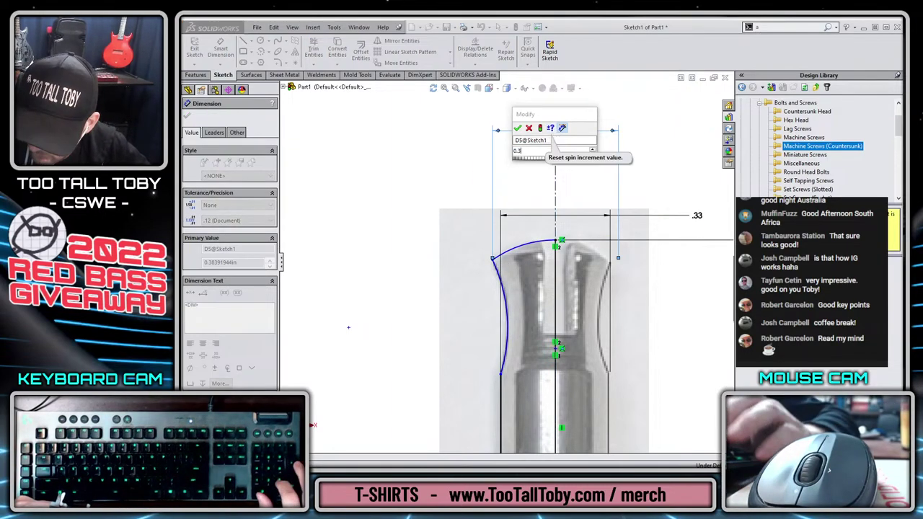
{"action": "type", "text": "34"}
{"action": "key", "text": "Return"}
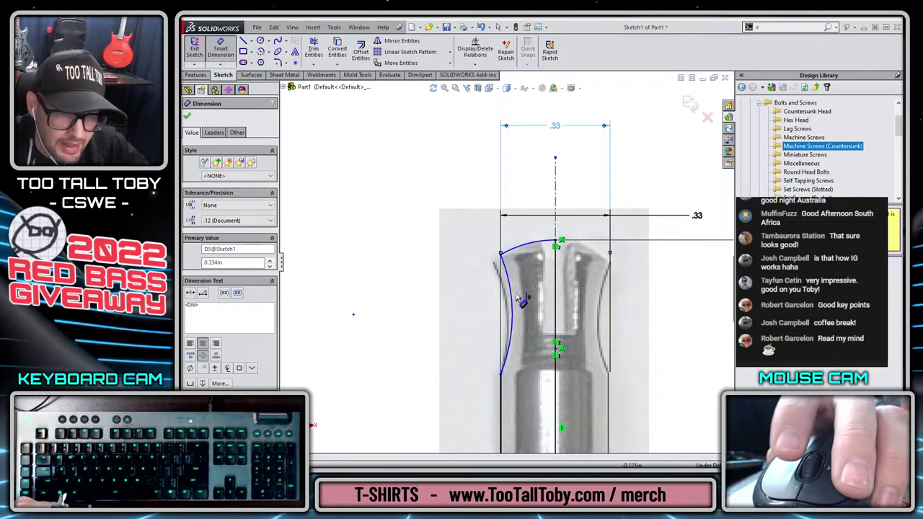
Dimension the narrowest point of the concave neck arc about the centerline as a 0.2625 in diameter.
{"action": "scroll", "coordinate": [583, 277], "scroll_direction": "up", "scroll_amount": 1}
{"action": "scroll", "coordinate": [583, 278], "scroll_direction": "down", "scroll_amount": 1}
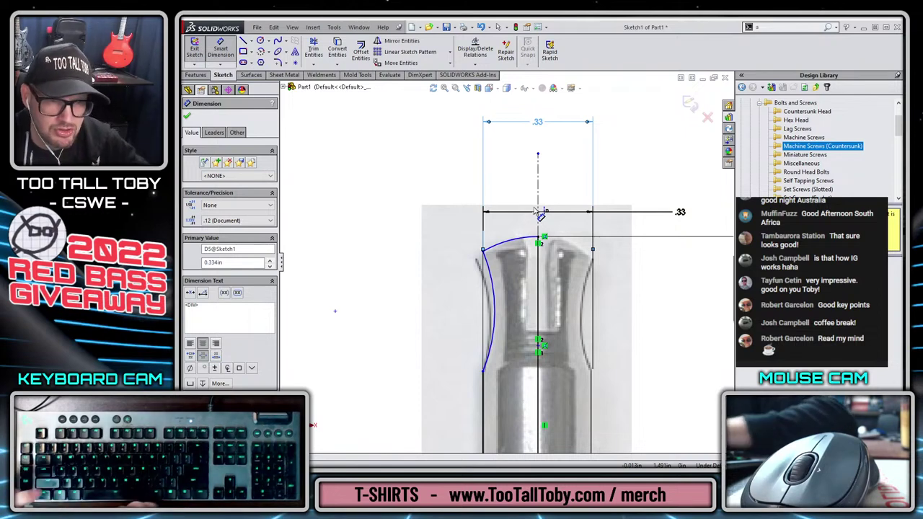
{"action": "left_click", "coordinate": [498, 310]}
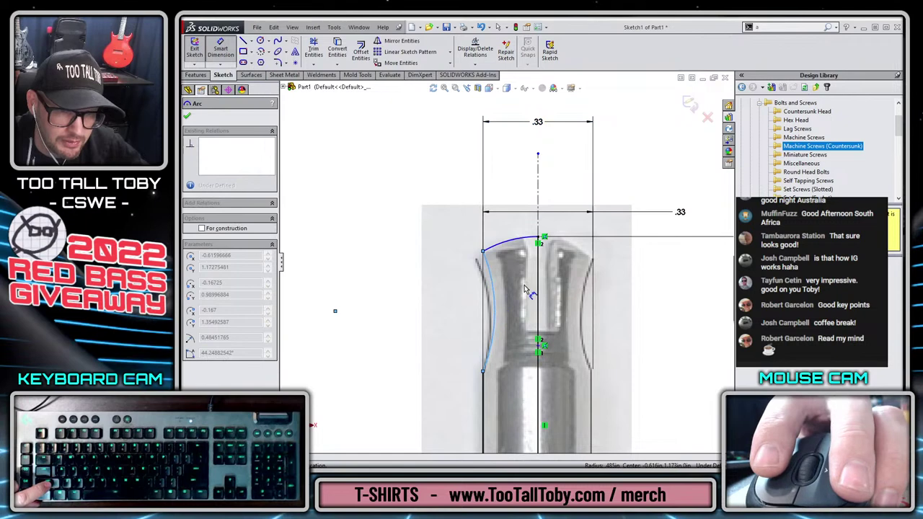
{"action": "left_click", "coordinate": [538, 195]}
{"action": "left_click", "coordinate": [561, 149]}
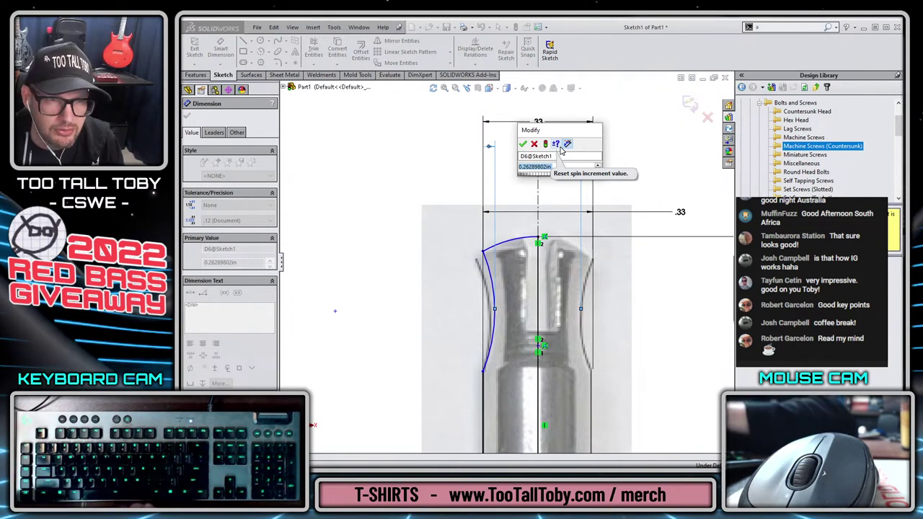
{"action": "type", "text": ".2625"}
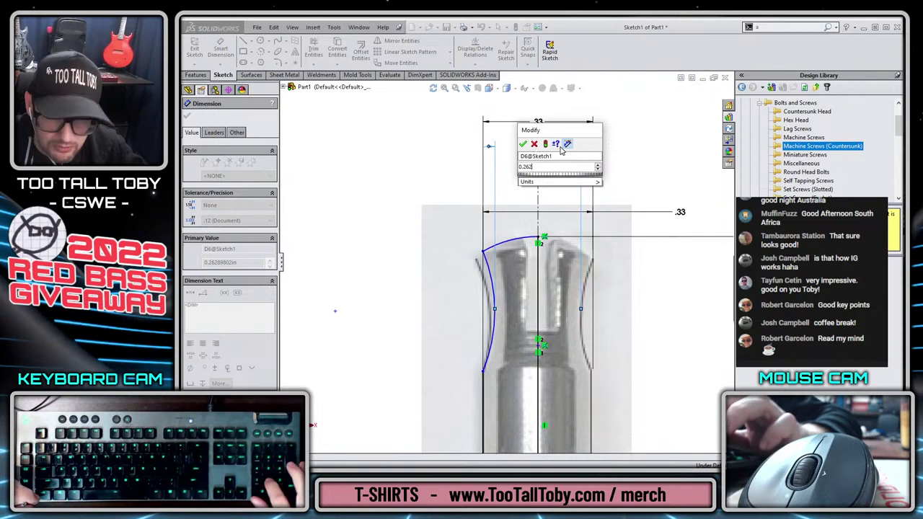
{"action": "key", "text": "Return"}
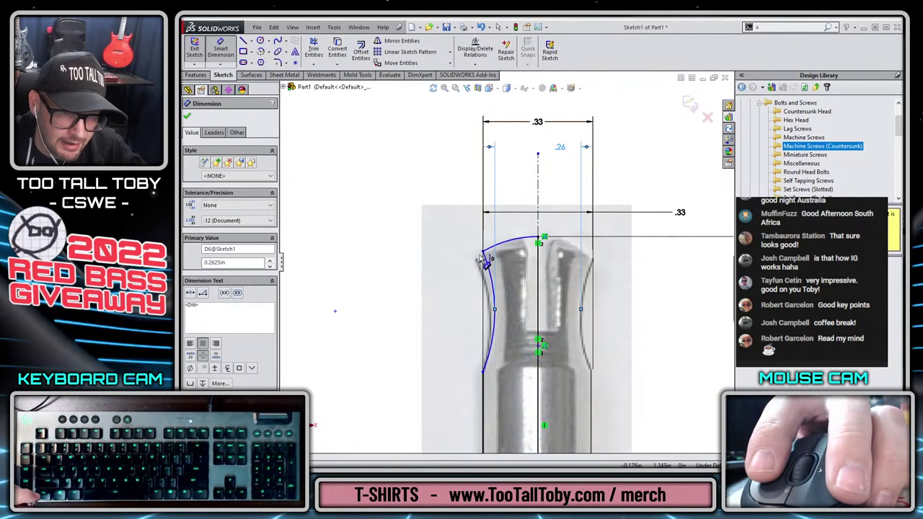
Dimension the vertical distance from the head's outer corner to the profile's top point as 0.05 in.
{"action": "left_click", "coordinate": [483, 253]}
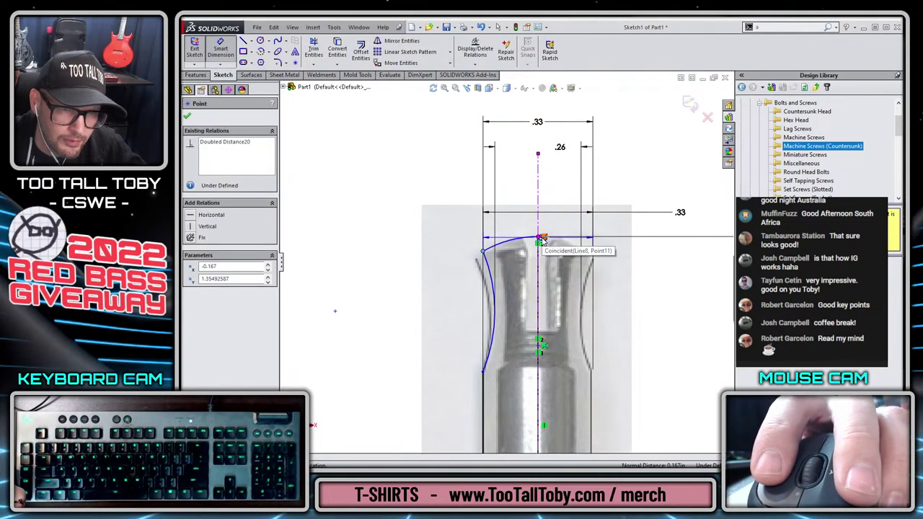
{"action": "left_click", "coordinate": [539, 239]}
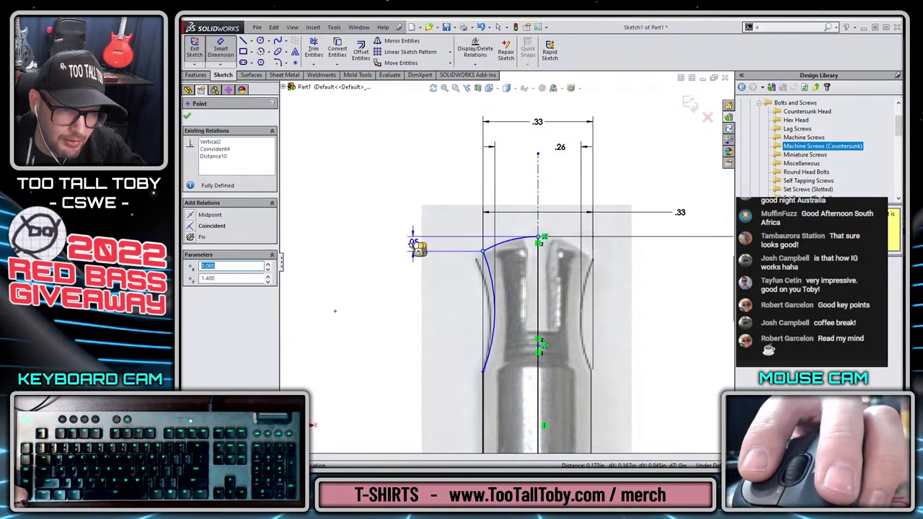
{"action": "left_click", "coordinate": [400, 243]}
{"action": "type", "text": "0."}
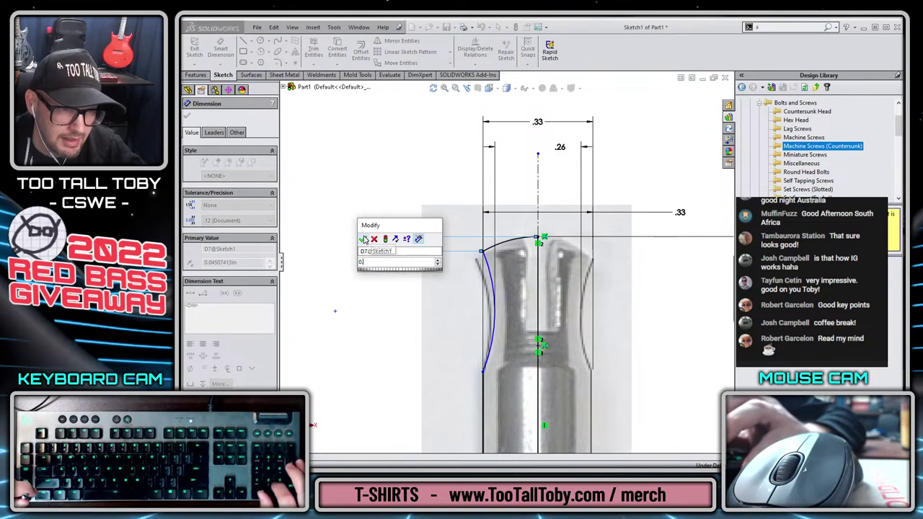
{"action": "type", "text": ".05"}
{"action": "key", "text": "Return"}
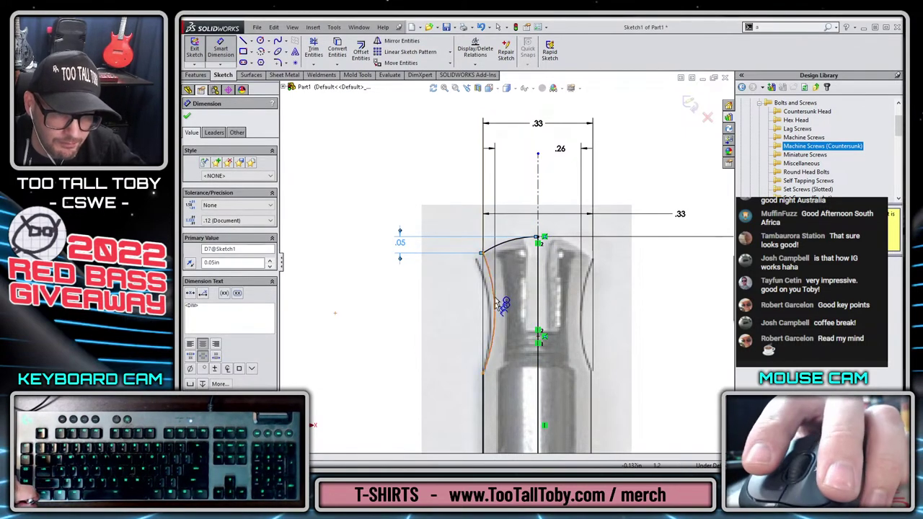
Dimension the height from the profile's base line to the neck arc's lower endpoint as 0.999 in.
{"action": "left_click", "coordinate": [501, 287]}
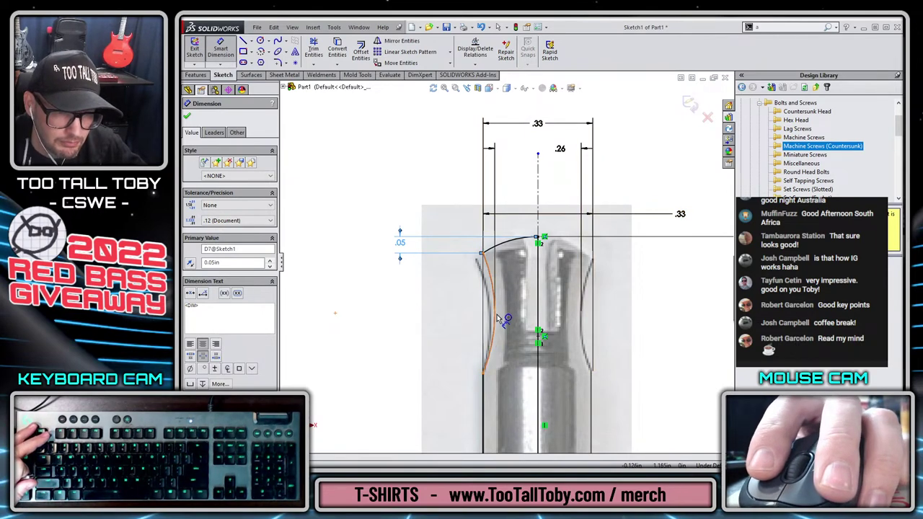
{"action": "key", "text": "Escape"}
{"action": "left_click", "coordinate": [484, 253]}
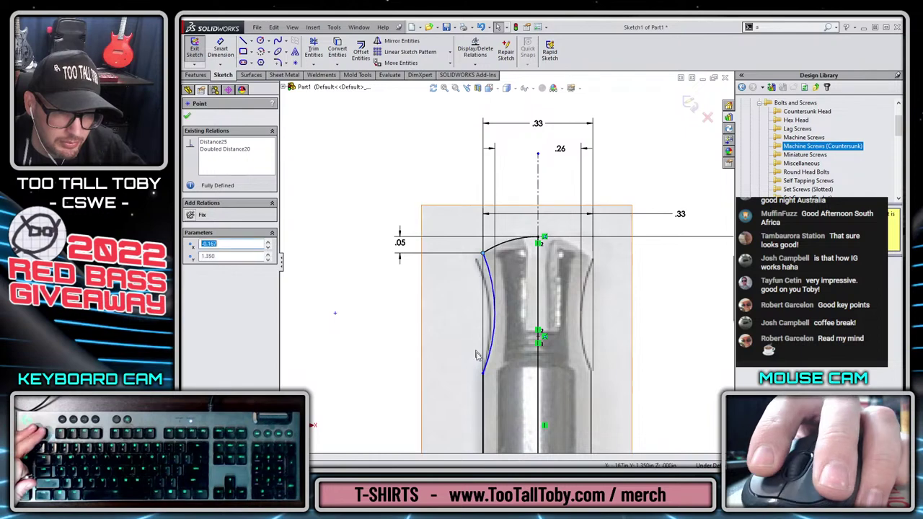
{"action": "key", "text": "Escape"}
{"action": "key", "text": "s"}
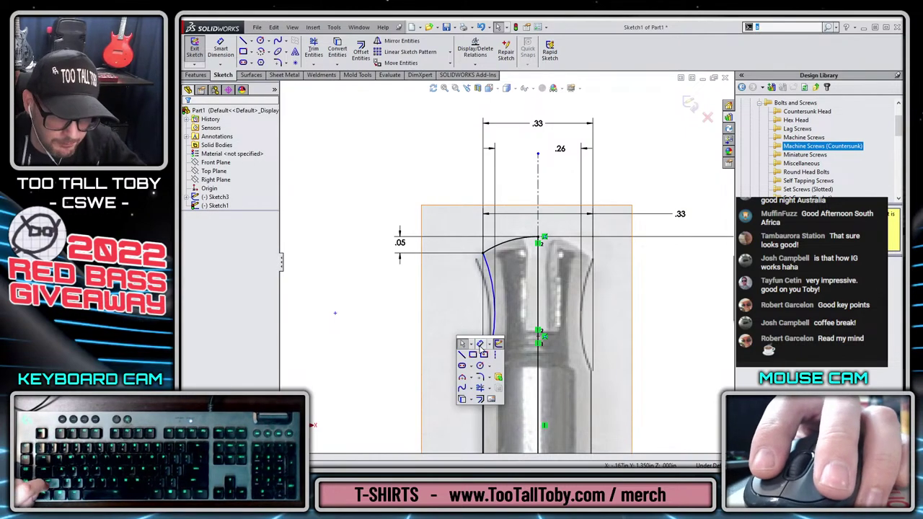
{"action": "left_click", "coordinate": [480, 345]}
{"action": "left_click", "coordinate": [483, 374]}
{"action": "scroll", "coordinate": [497, 389], "scroll_direction": "up", "scroll_amount": 5}
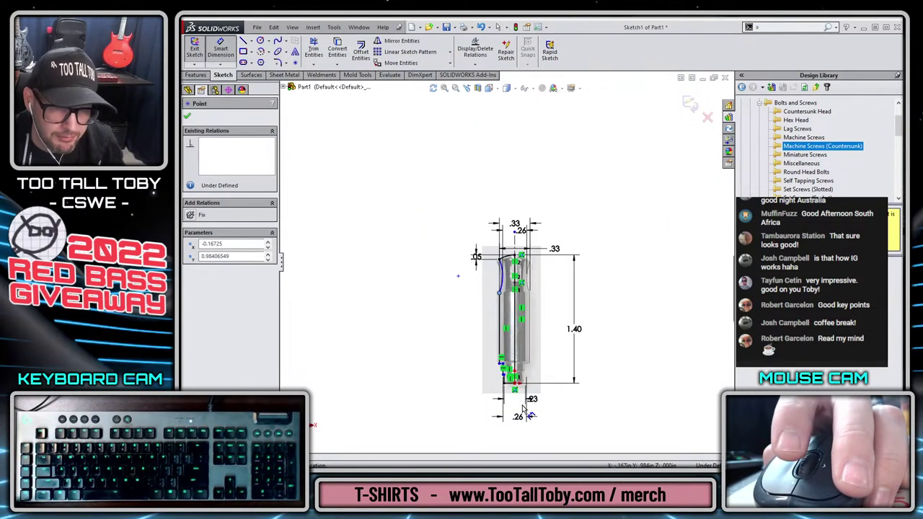
{"action": "left_click", "coordinate": [510, 385]}
{"action": "left_click", "coordinate": [441, 339]}
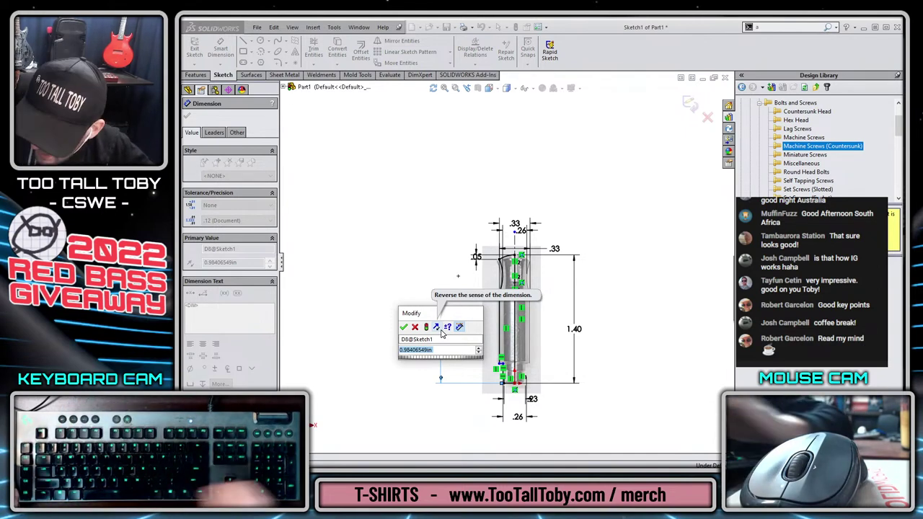
{"action": "type", "text": ".999"}
{"action": "key", "text": "Return"}
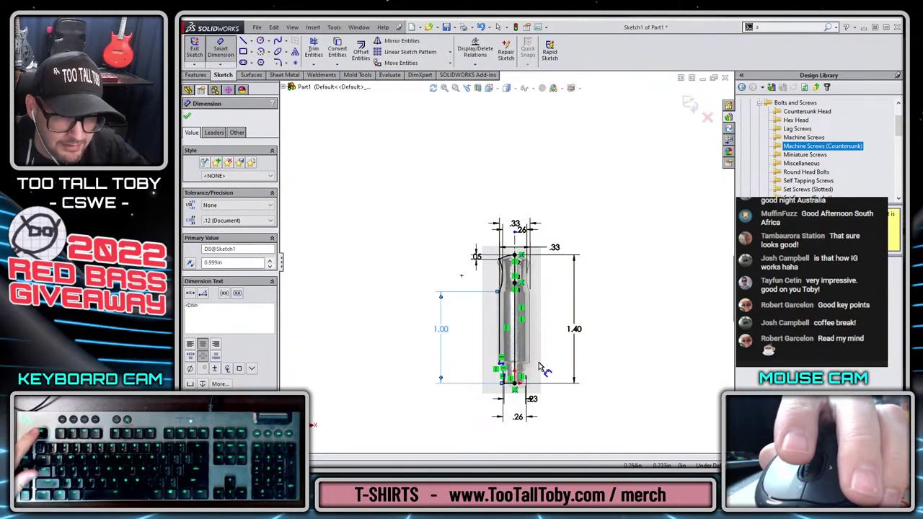
Dimension the height from the base line to the horizontal shoulder under the main cylinder as 0.216 in.
{"action": "scroll", "coordinate": [526, 375], "scroll_direction": "down", "scroll_amount": 8}
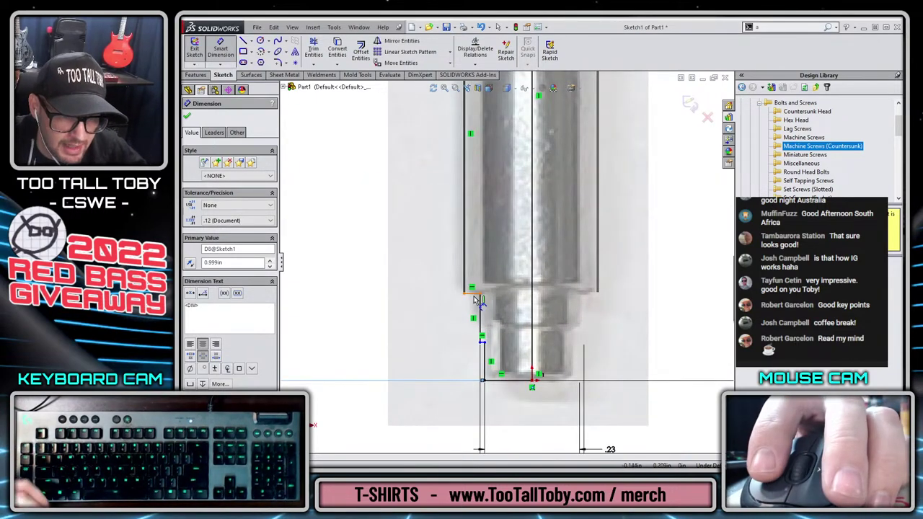
{"action": "left_click", "coordinate": [474, 295]}
{"action": "left_click", "coordinate": [505, 380]}
{"action": "left_click", "coordinate": [352, 338]}
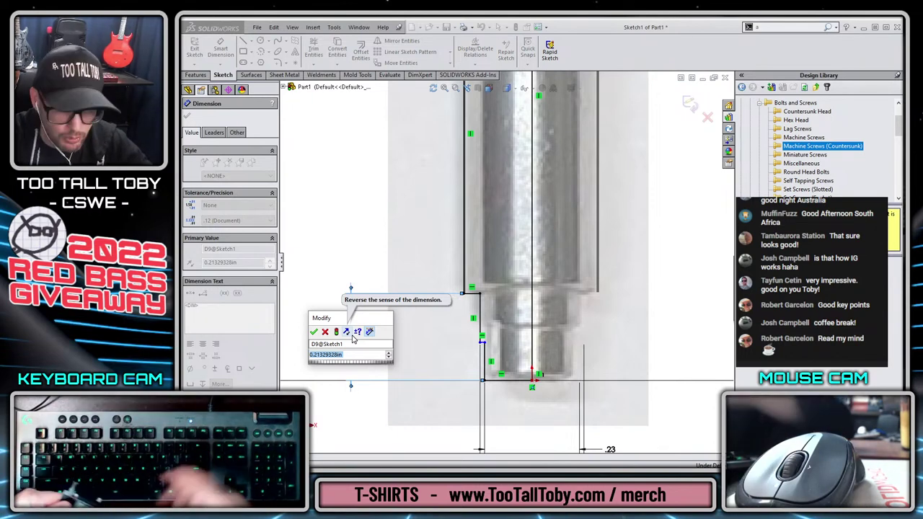
{"action": "type", "text": "0.216"}
{"action": "key", "text": "Return"}
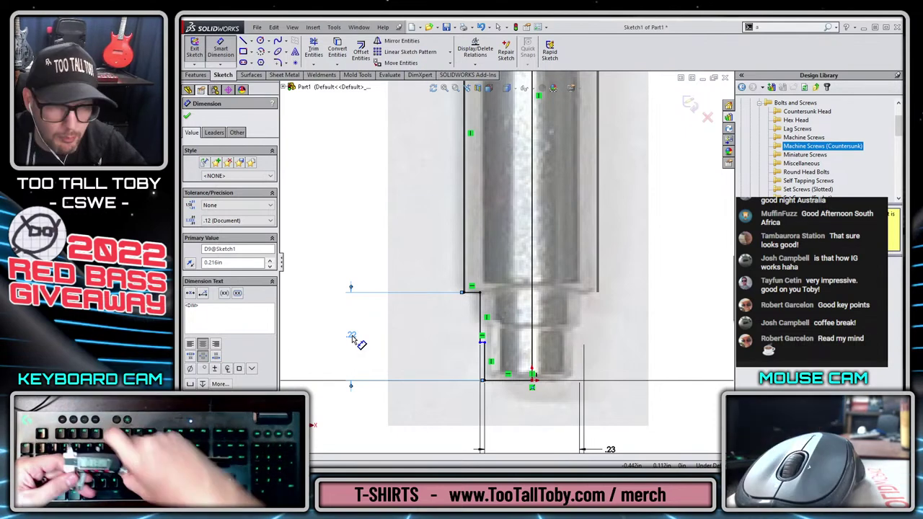
Dimension the height from the base line to the small lower step as 0.1315 in.
{"action": "left_click", "coordinate": [482, 342]}
{"action": "left_click", "coordinate": [498, 385]}
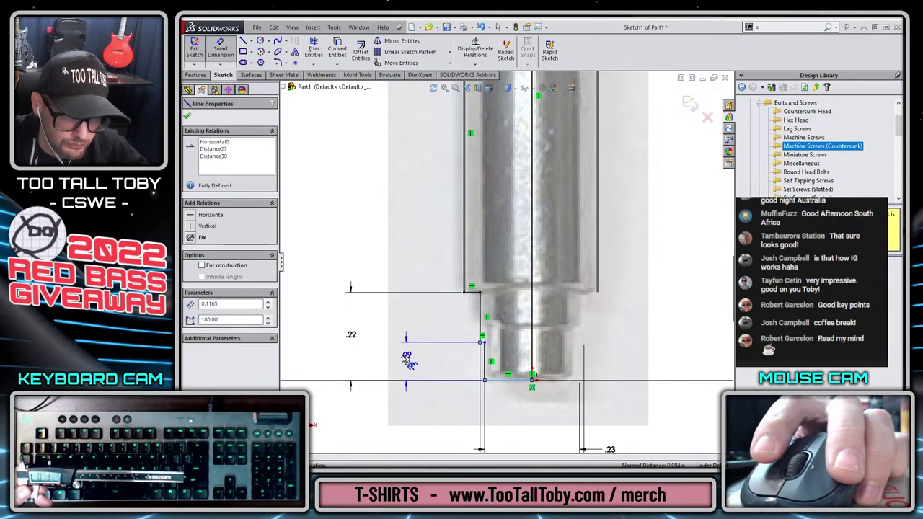
{"action": "left_click", "coordinate": [401, 361]}
{"action": "type", "text": "0.131"}
{"action": "key", "text": "Return"}
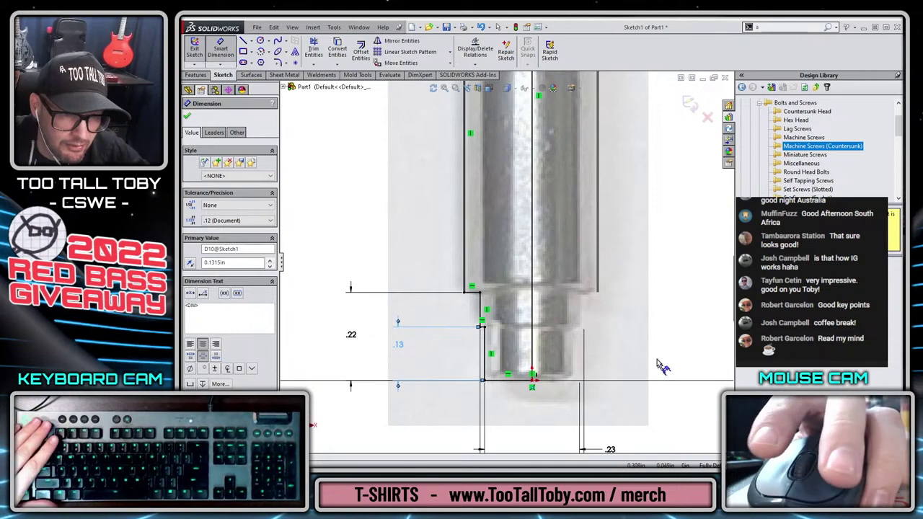
{"action": "key", "text": "Escape"}
Revolve the finished half-profile 360 degrees about its vertical centerline to create the solid post.
{"action": "key", "text": "f"}
{"action": "scroll", "coordinate": [556, 256], "scroll_direction": "down", "scroll_amount": 4}
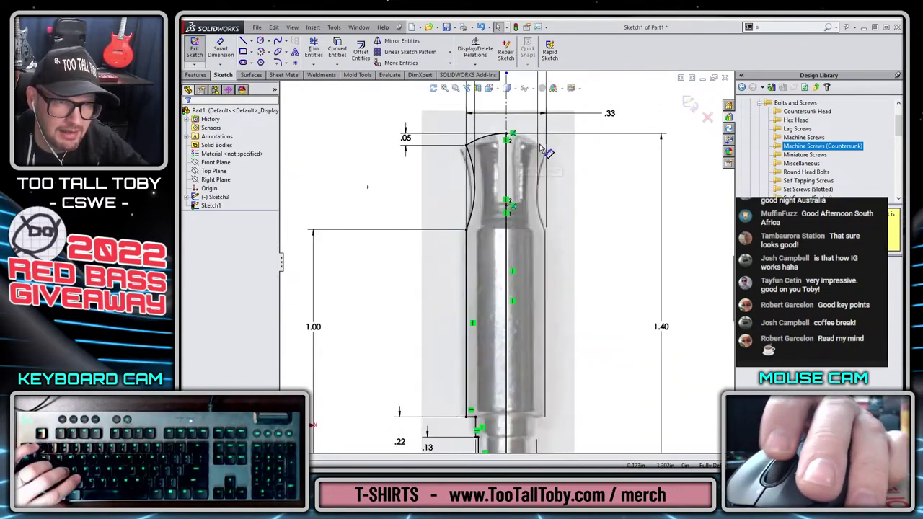
{"action": "scroll", "coordinate": [556, 315], "scroll_direction": "up", "scroll_amount": 2}
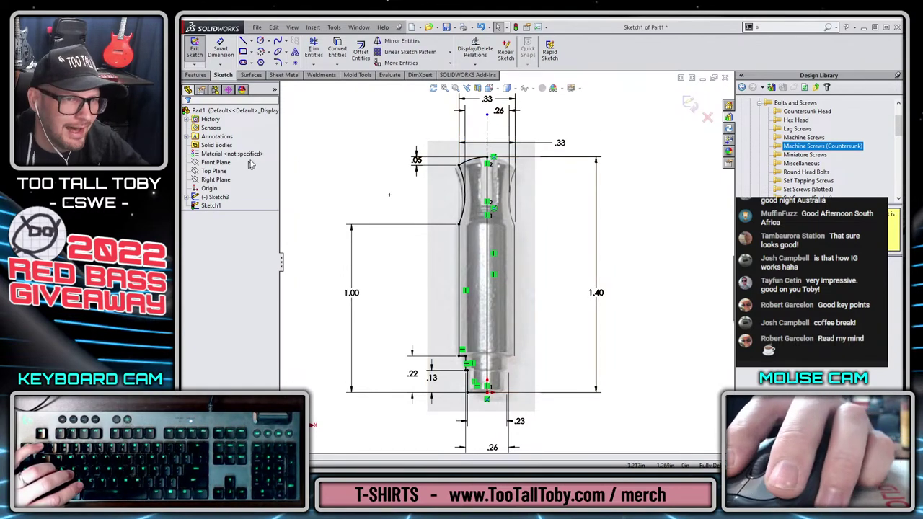
{"action": "left_click", "coordinate": [199, 75]}
{"action": "left_click", "coordinate": [227, 52]}
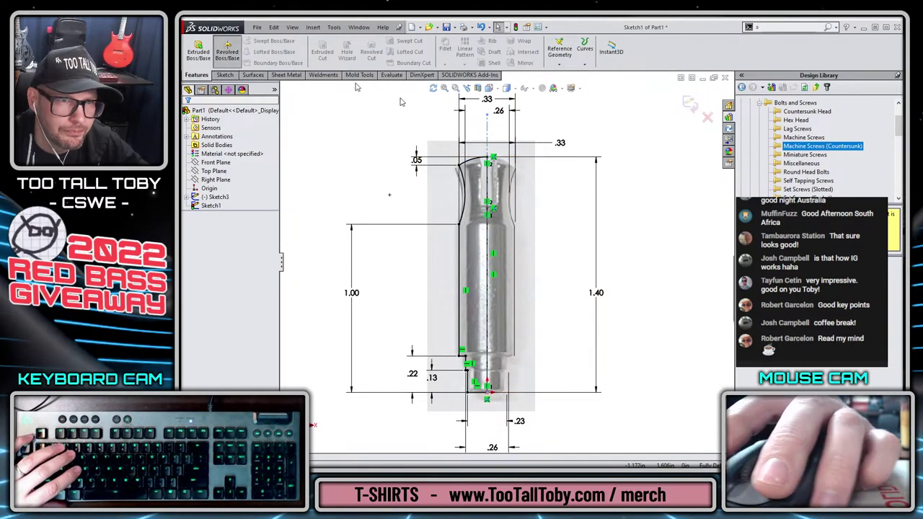
{"action": "left_click", "coordinate": [691, 103]}
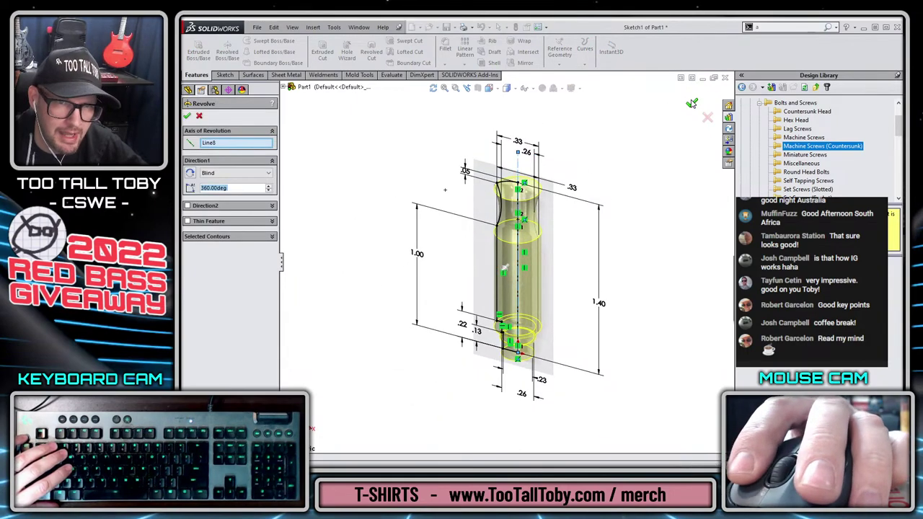
Sketch a corner rectangle on the Front Plane along one side of the post's lowest step, spanning its full height.
{"action": "key", "text": "ctrl+1"}
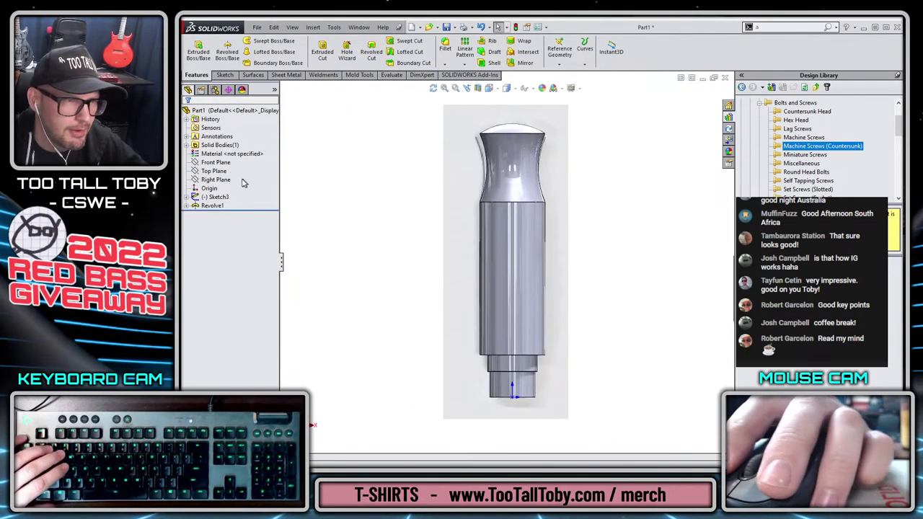
{"action": "left_click", "coordinate": [215, 162]}
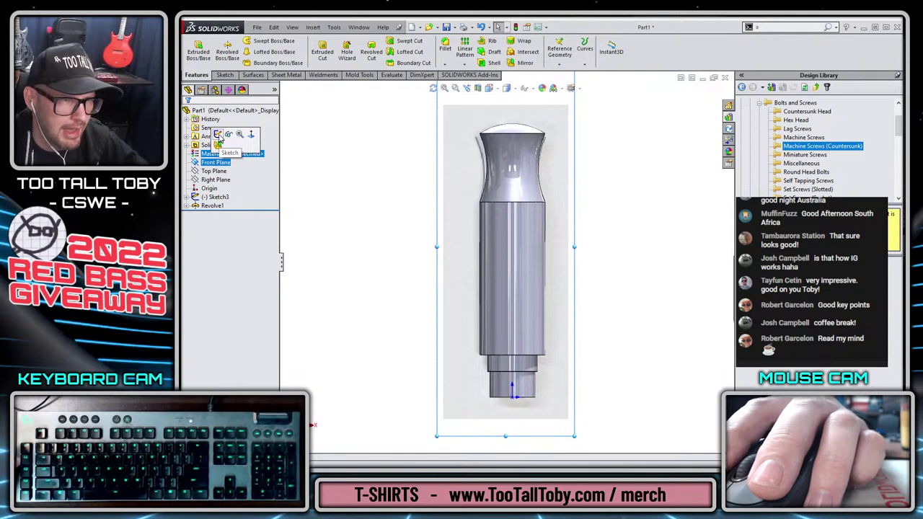
{"action": "left_click", "coordinate": [218, 134]}
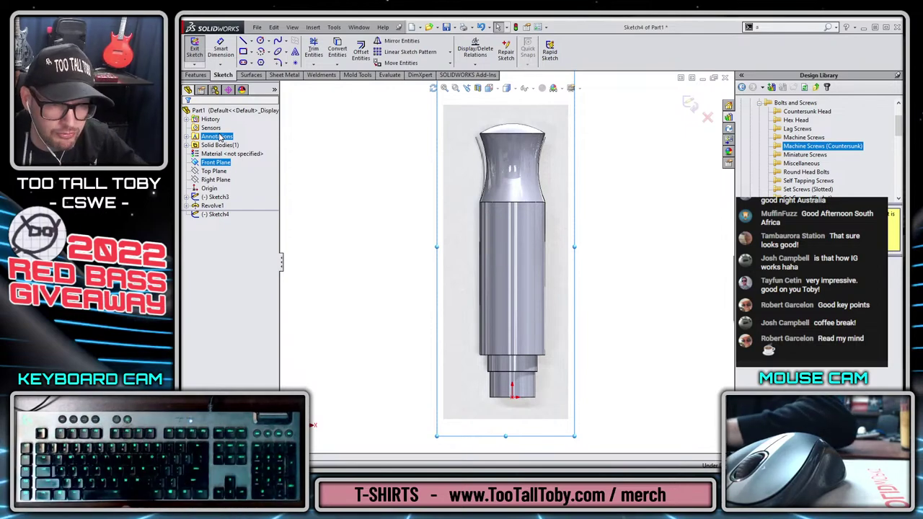
{"action": "scroll", "coordinate": [504, 393], "scroll_direction": "down", "scroll_amount": 7}
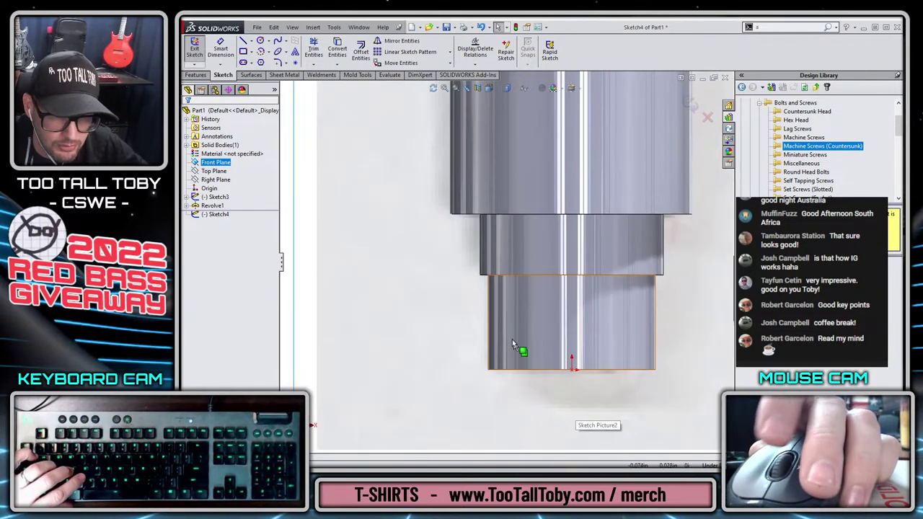
{"action": "key", "text": "s"}
{"action": "left_click", "coordinate": [536, 365]}
{"action": "left_click", "coordinate": [488, 370]}
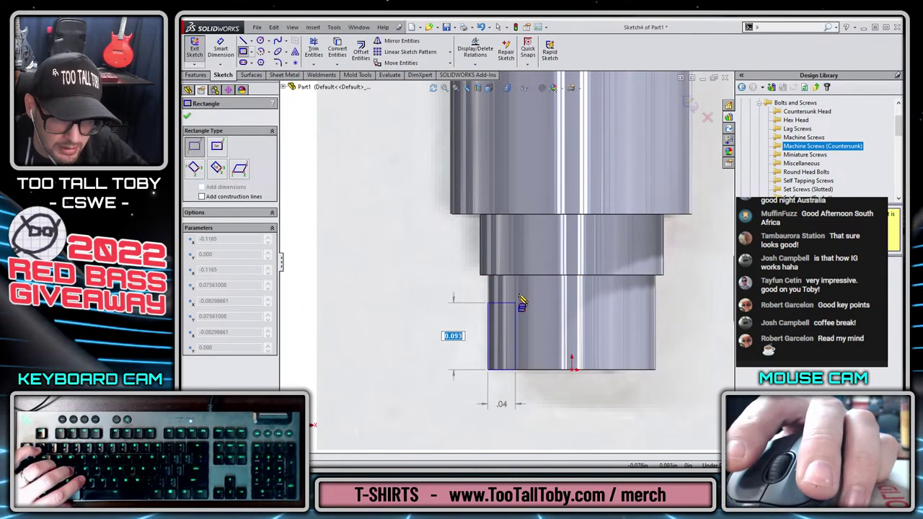
{"action": "left_click", "coordinate": [522, 276]}
Add a vertical centerline starting at the origin, up through the lowest step.
{"action": "key", "text": "s"}
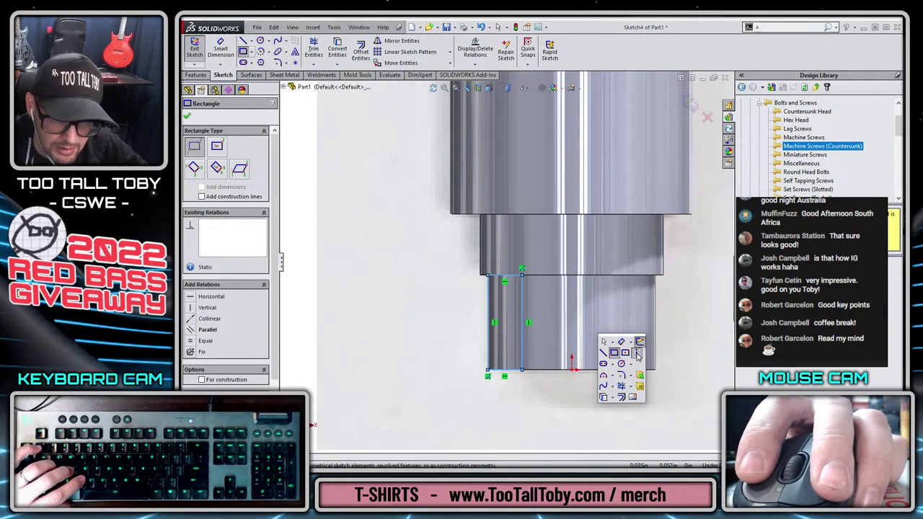
{"action": "left_click", "coordinate": [634, 352]}
{"action": "left_click", "coordinate": [571, 375]}
{"action": "left_click", "coordinate": [571, 304]}
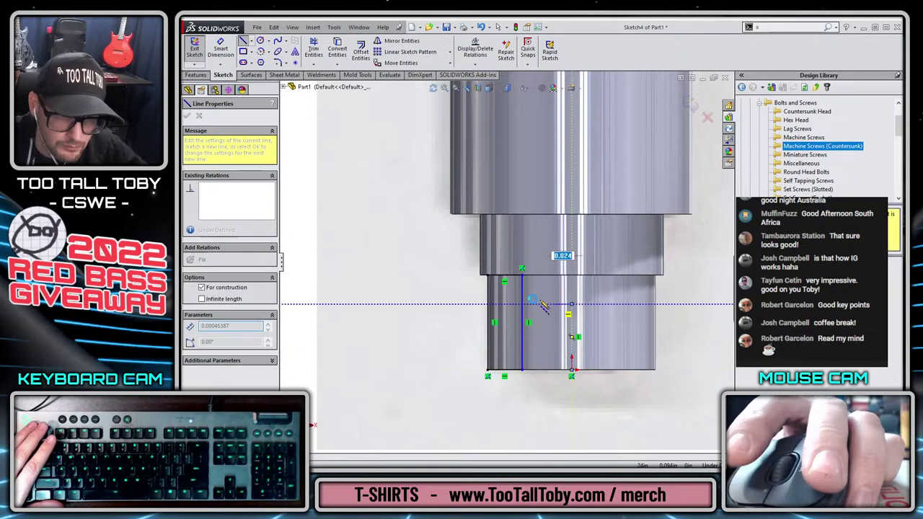
{"action": "key", "text": "Escape"}
Mirror the rectangle about the vertical centerline to the opposite side of the lowest step.
{"action": "left_click_drag", "start_coordinate": [306, 226], "coordinate": [604, 401]}
{"action": "key", "text": "Escape"}
{"action": "scroll", "coordinate": [548, 363], "scroll_direction": "up", "scroll_amount": 4}
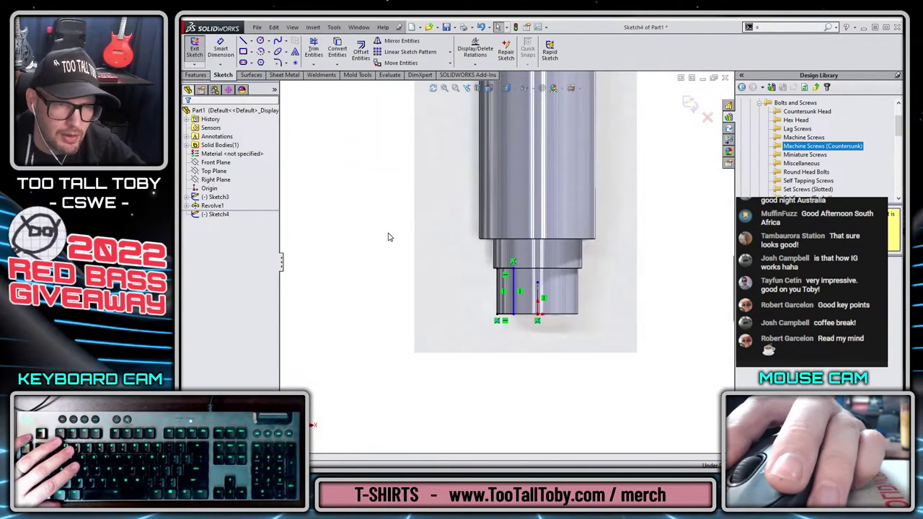
{"action": "scroll", "coordinate": [502, 328], "scroll_direction": "up", "scroll_amount": 4}
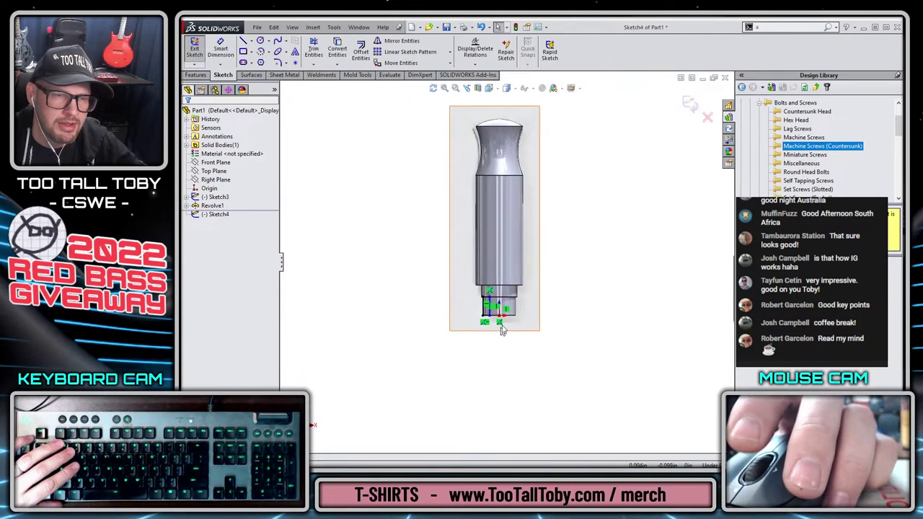
{"action": "scroll", "coordinate": [503, 328], "scroll_direction": "down", "scroll_amount": 4}
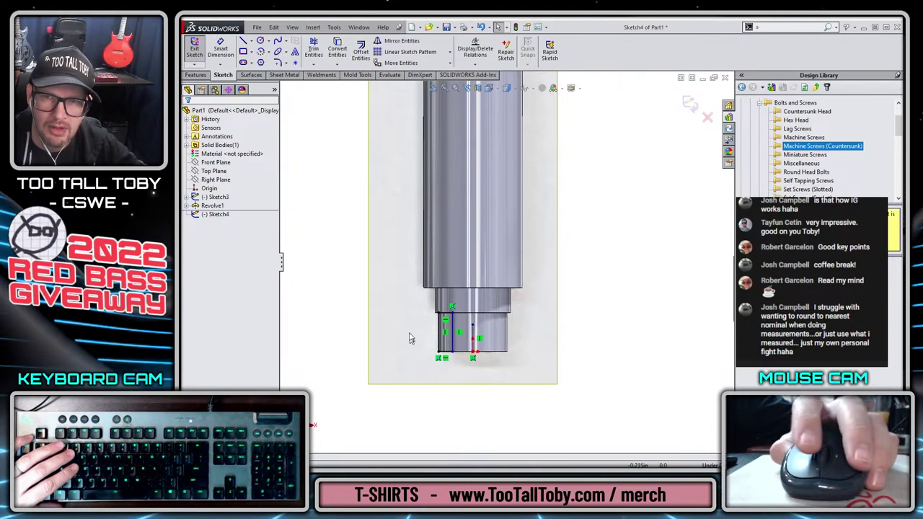
{"action": "mouse_move", "coordinate": [348, 257]}
{"action": "left_mouse_down"}
{"action": "mouse_move", "coordinate": [510, 368]}
{"action": "mouse_move", "coordinate": [490, 365]}
{"action": "left_mouse_up"}
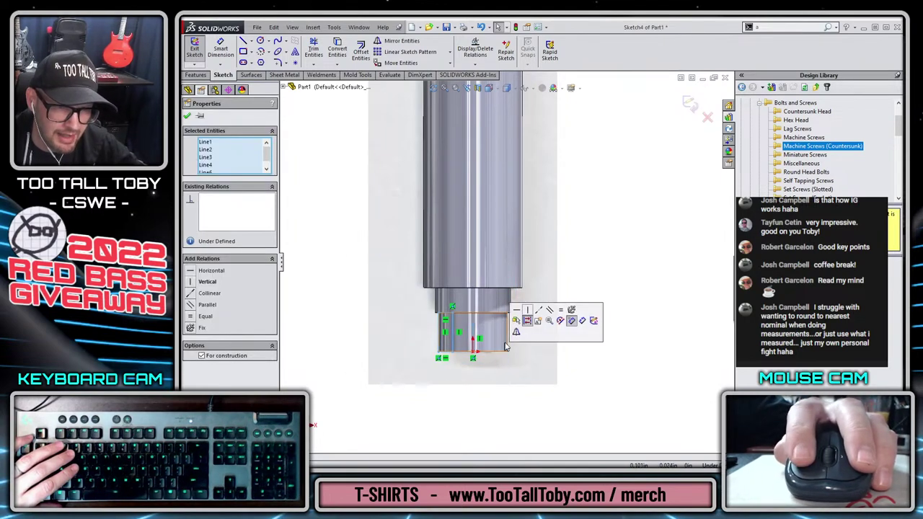
{"action": "left_click", "coordinate": [516, 332]}
Dimension the distance between the inner vertical lines of the two rectangles as 0.1925 in.
{"action": "key", "text": "s"}
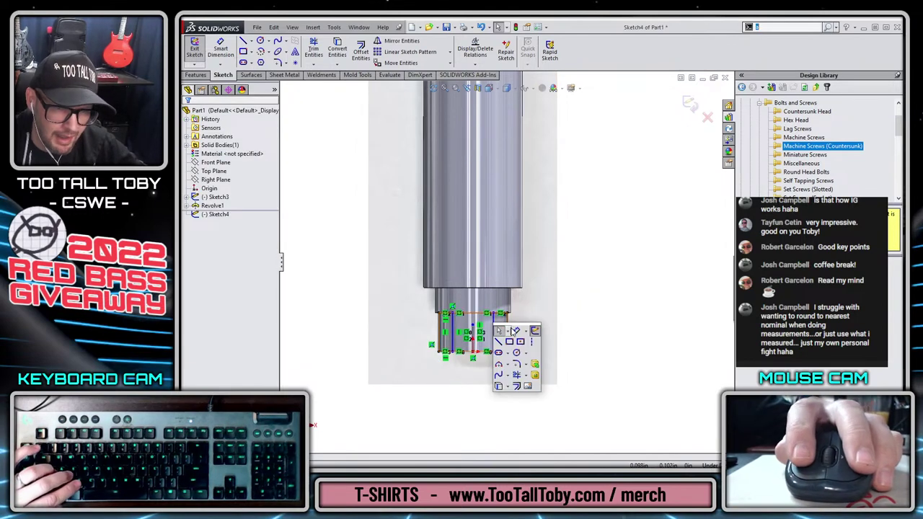
{"action": "left_click", "coordinate": [515, 330]}
{"action": "left_click", "coordinate": [468, 333]}
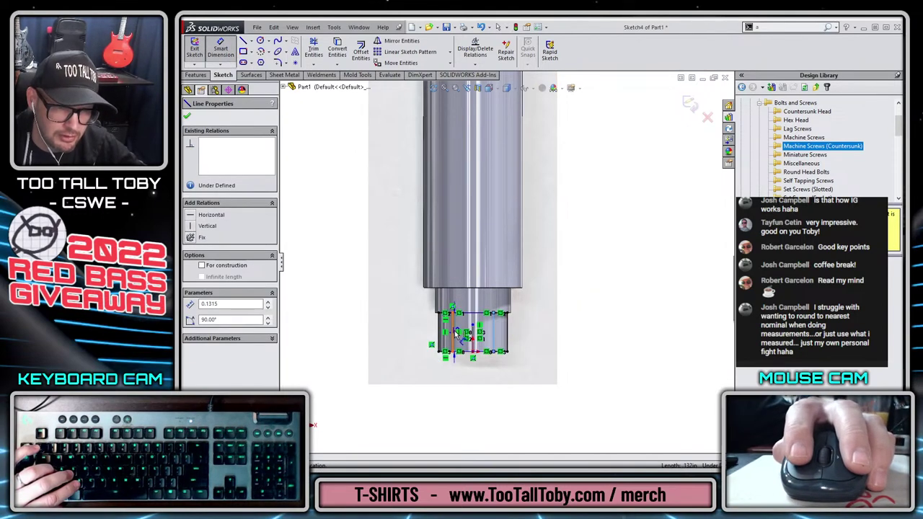
{"action": "left_click", "coordinate": [472, 390]}
{"action": "type", "text": "0"}
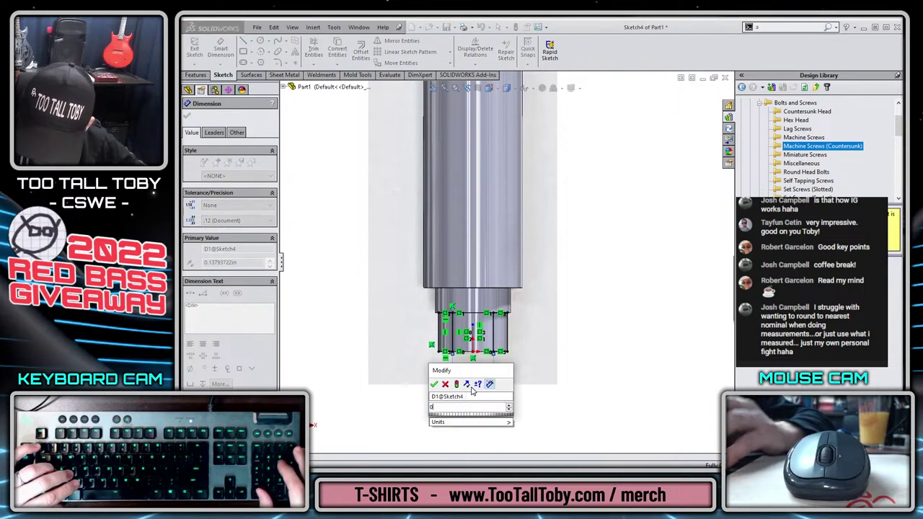
{"action": "type", "text": ".138"}
{"action": "key", "text": "Return"}
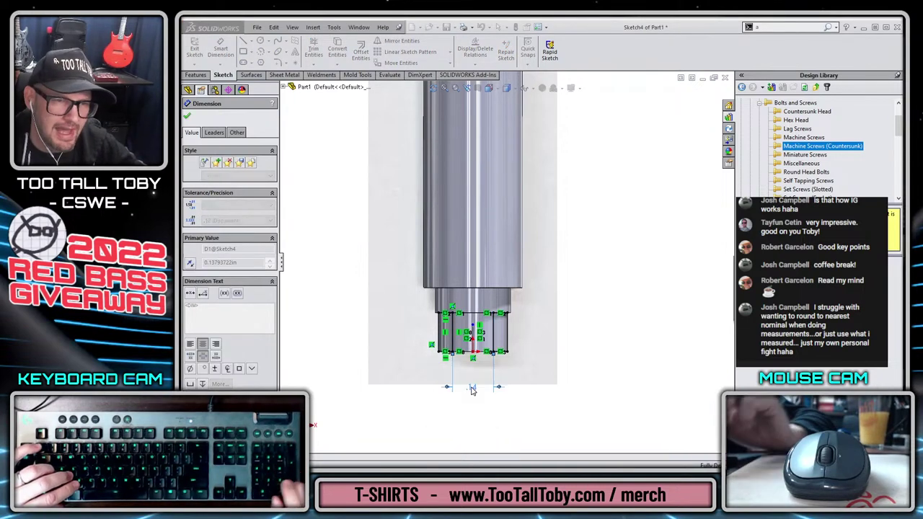
Cut-extrude the two rectangles Through All - Both Directions to form flats on the lowest step.
{"action": "scroll", "coordinate": [514, 354], "scroll_direction": "down", "scroll_amount": 3}
{"action": "key", "text": "s"}
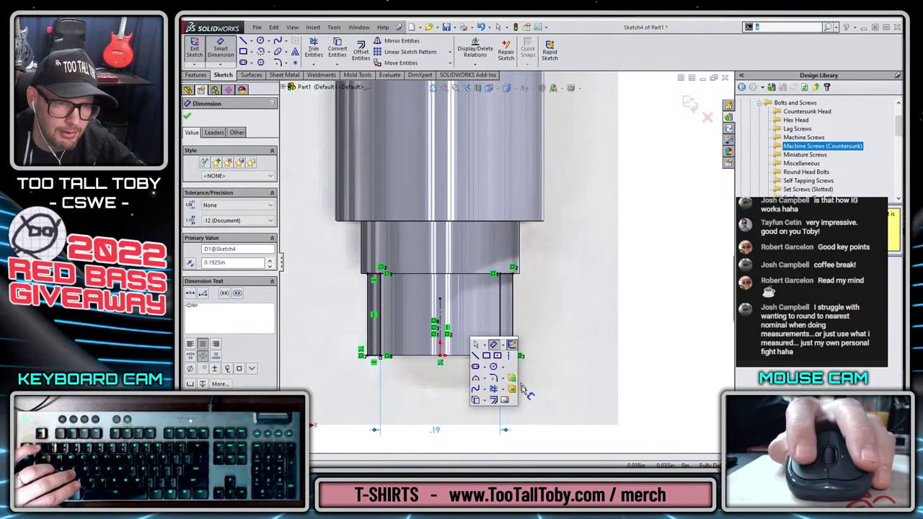
{"action": "left_click", "coordinate": [512, 389]}
{"action": "right_click", "coordinate": [567, 295]}
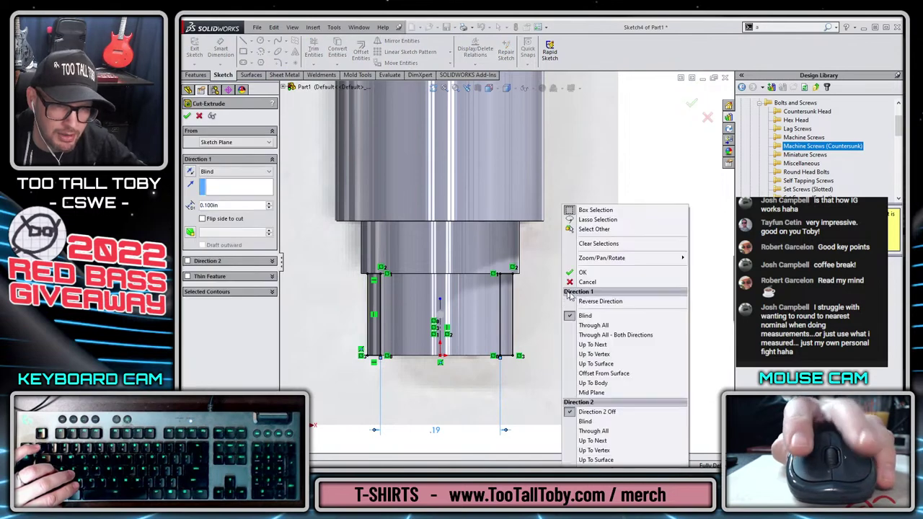
{"action": "left_click", "coordinate": [607, 335]}
{"action": "right_click", "coordinate": [670, 279]}
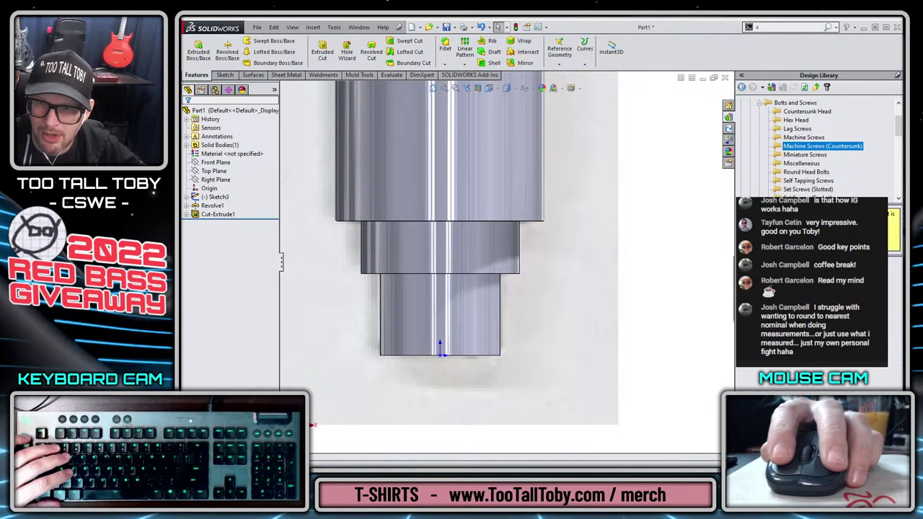
Start a Front Plane sketch and begin a corner rectangle above the domed head, extending down into the neck.
{"action": "scroll", "coordinate": [513, 265], "scroll_direction": "up", "scroll_amount": 5}
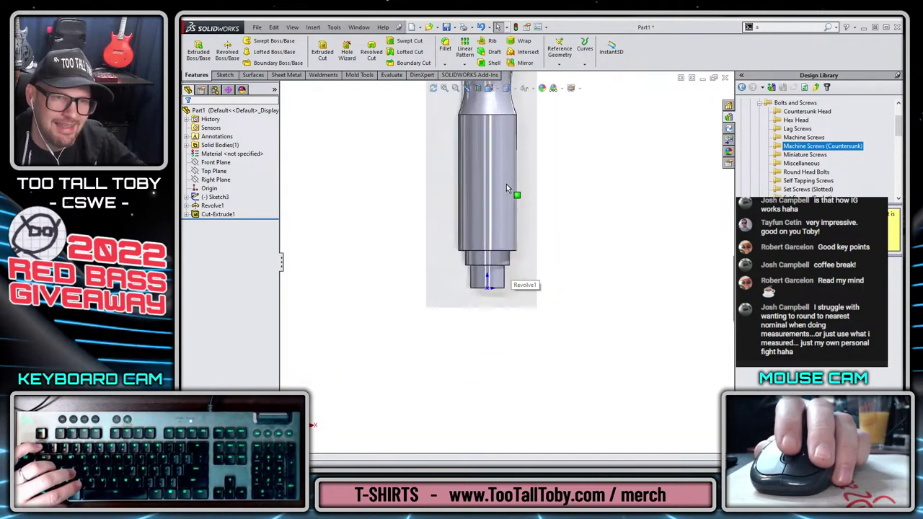
{"action": "key", "text": "f"}
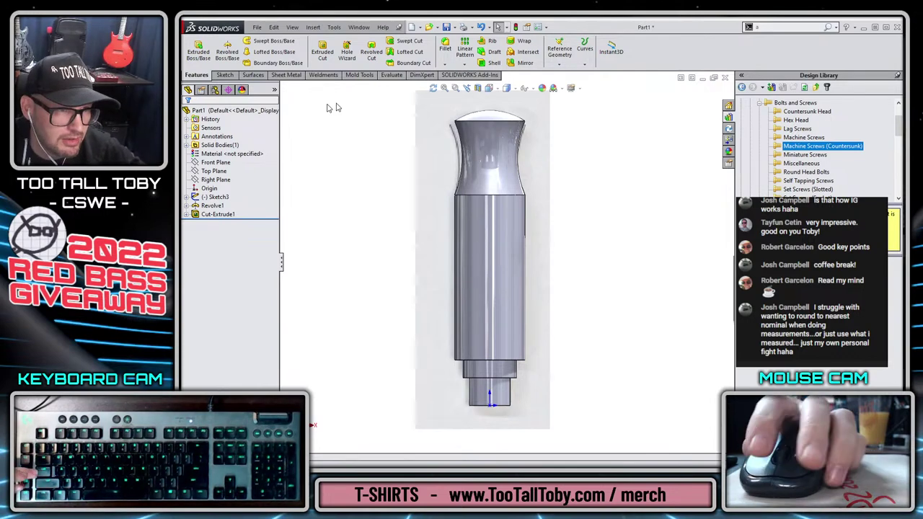
{"action": "left_click", "coordinate": [224, 165]}
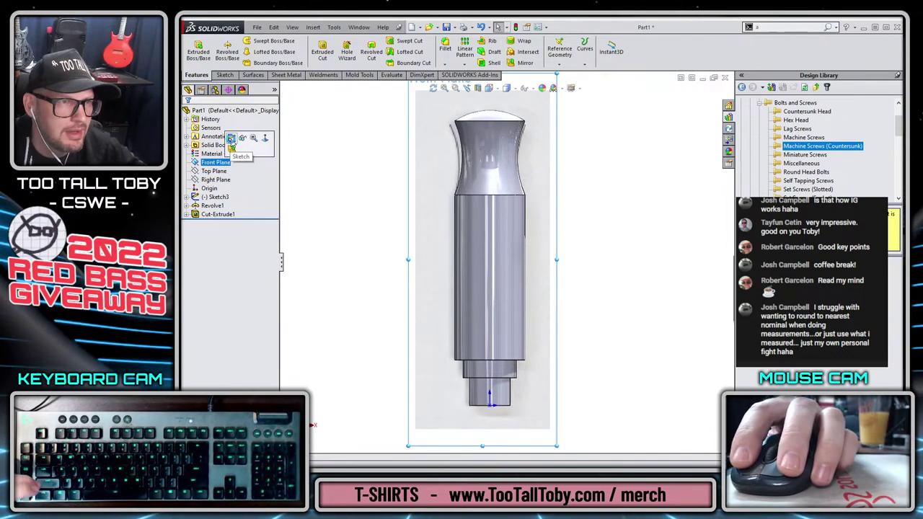
{"action": "left_click", "coordinate": [231, 140]}
{"action": "left_click", "coordinate": [243, 53]}
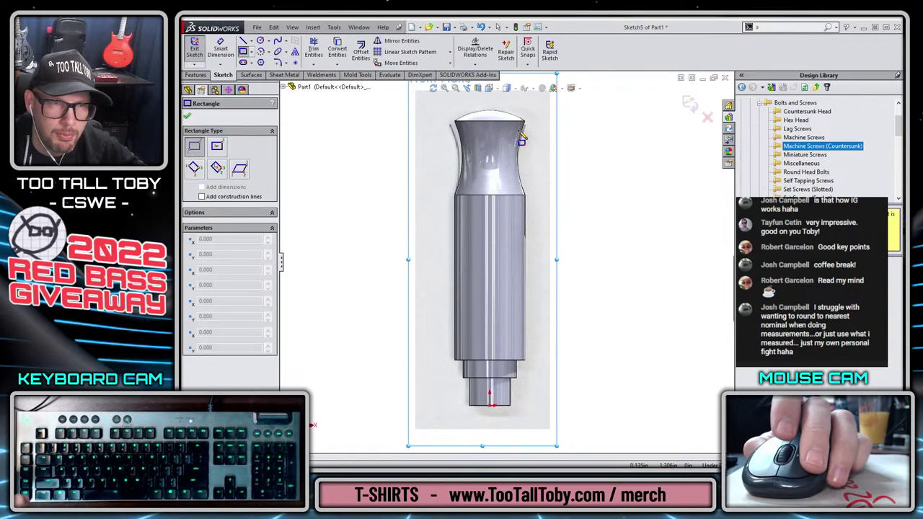
{"action": "left_click", "coordinate": [478, 108]}
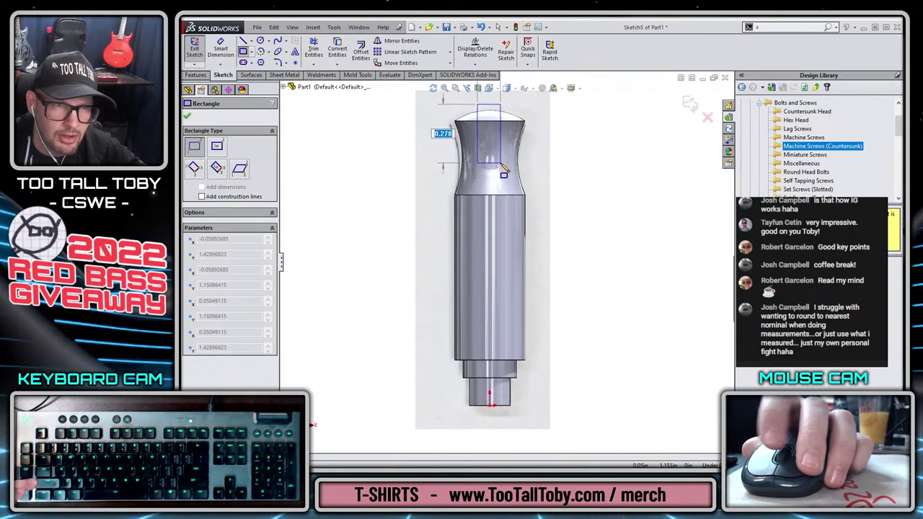
{"action": "key", "text": "z"}
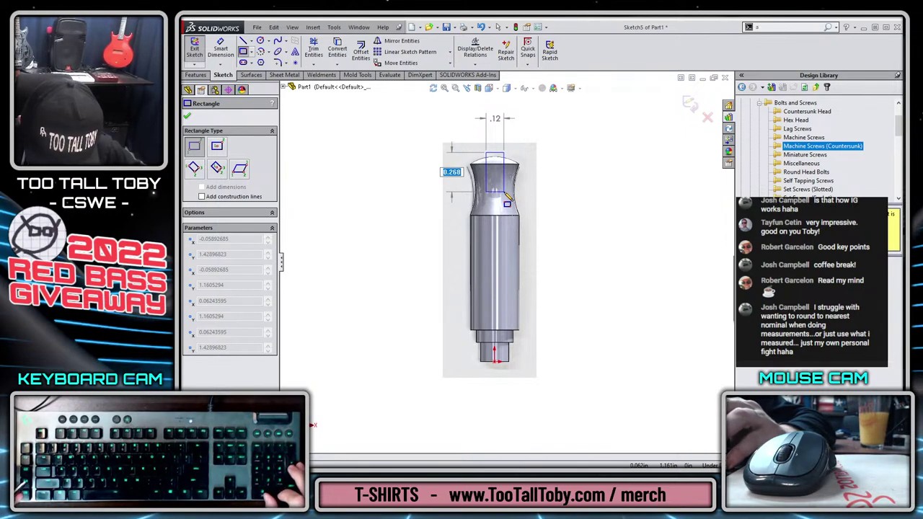
{"action": "type", "text": "0.0965"}
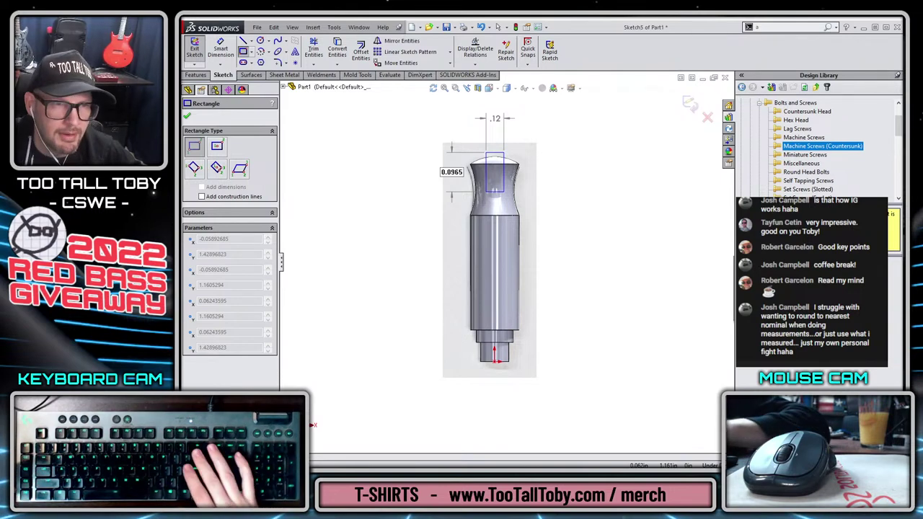
{"action": "key", "text": "BackSpace"}
{"action": "key", "text": "BackSpace"}
{"action": "key", "text": "BackSpace"}
{"action": "key", "text": "BackSpace"}
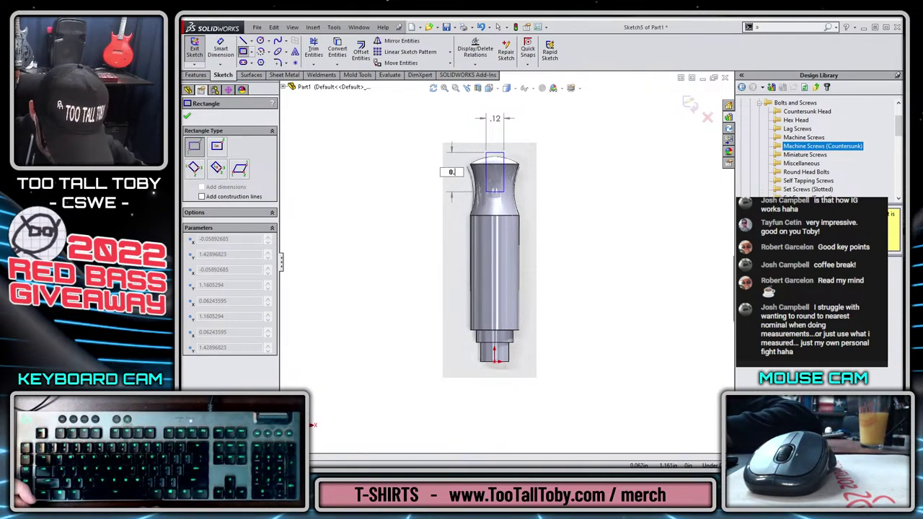
Set the slot rectangle's width to 0.0965 in and place it with a height of about 0.268 in.
{"action": "key", "text": "Tab"}
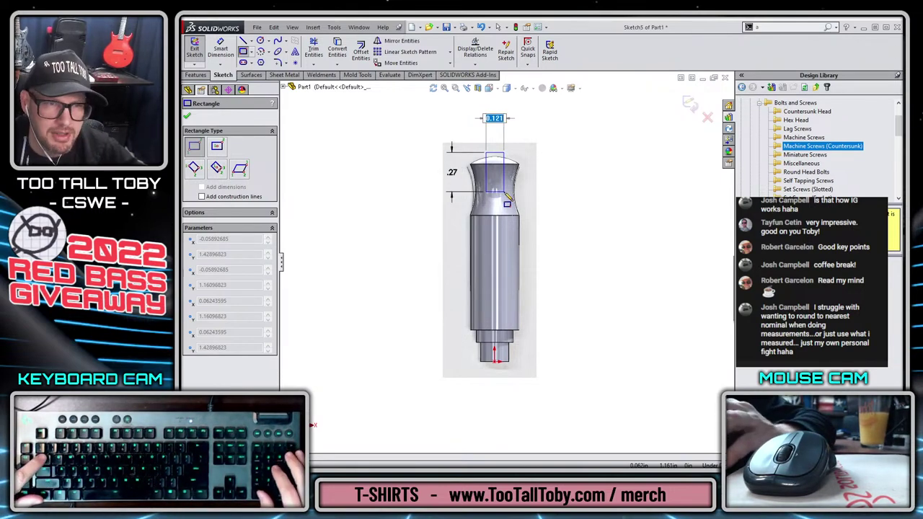
{"action": "type", "text": "0.0965"}
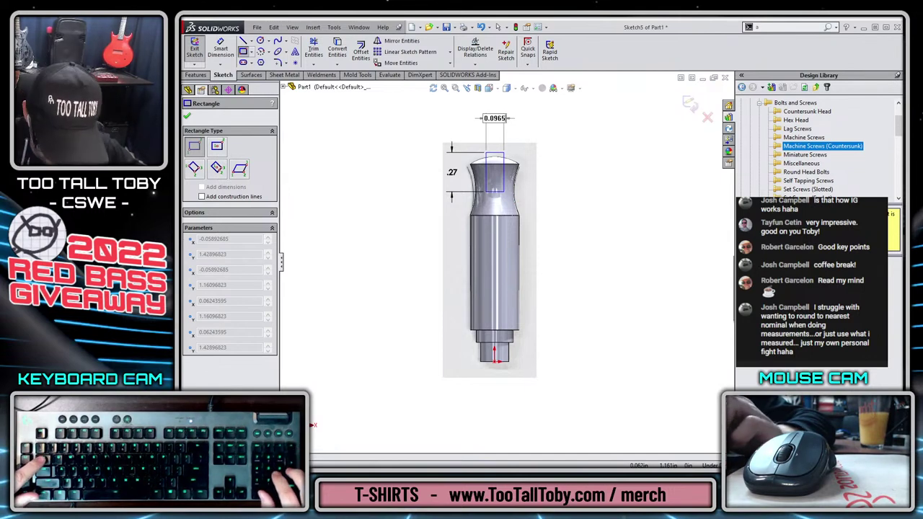
{"action": "key", "text": "Tab"}
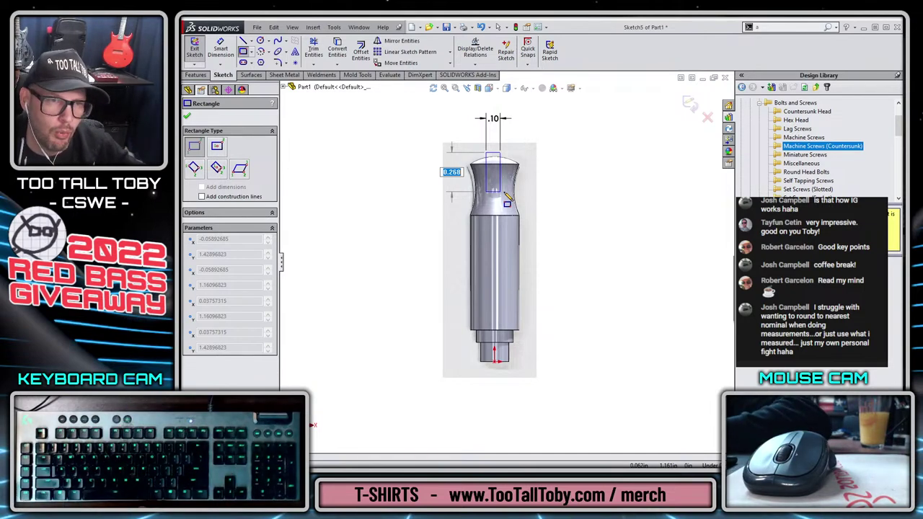
{"action": "left_click", "coordinate": [506, 193]}
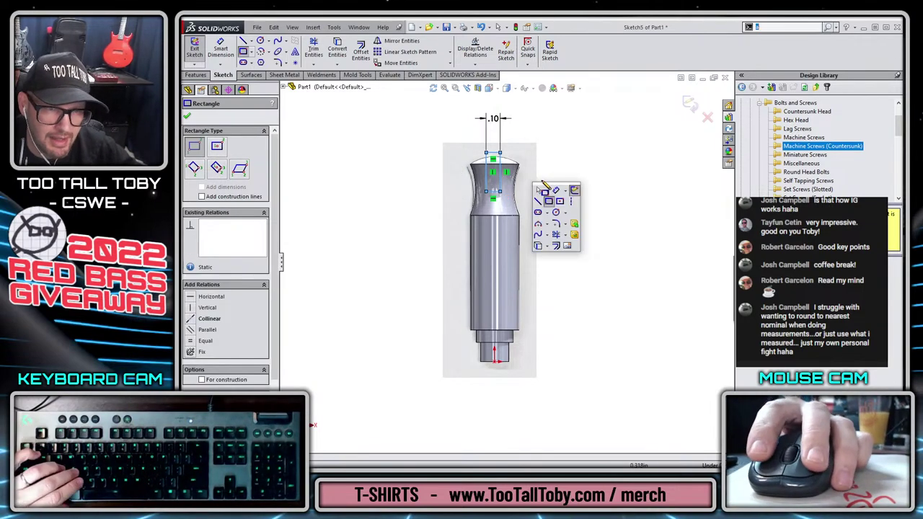
Dimension the height from the origin to the slot rectangle's lower line as 1.101 in.
{"action": "left_click", "coordinate": [556, 190]}
{"action": "left_click", "coordinate": [496, 192]}
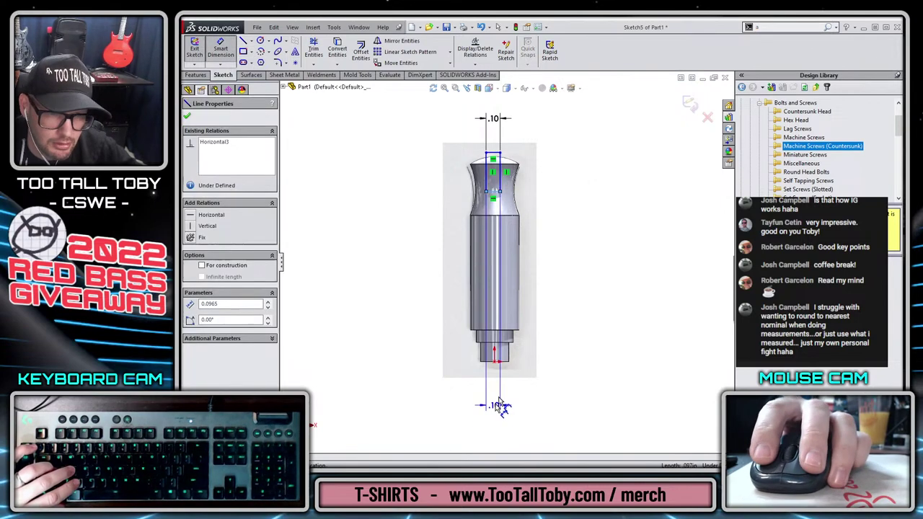
{"action": "left_click", "coordinate": [496, 363]}
{"action": "left_click", "coordinate": [436, 274]}
{"action": "type", "text": "1.101"}
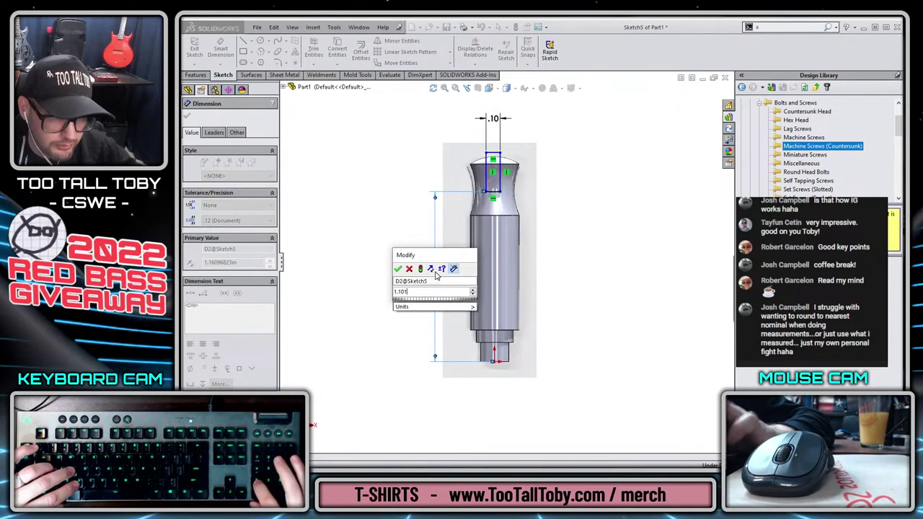
{"action": "key", "text": "Return"}
{"action": "key", "text": "Escape"}
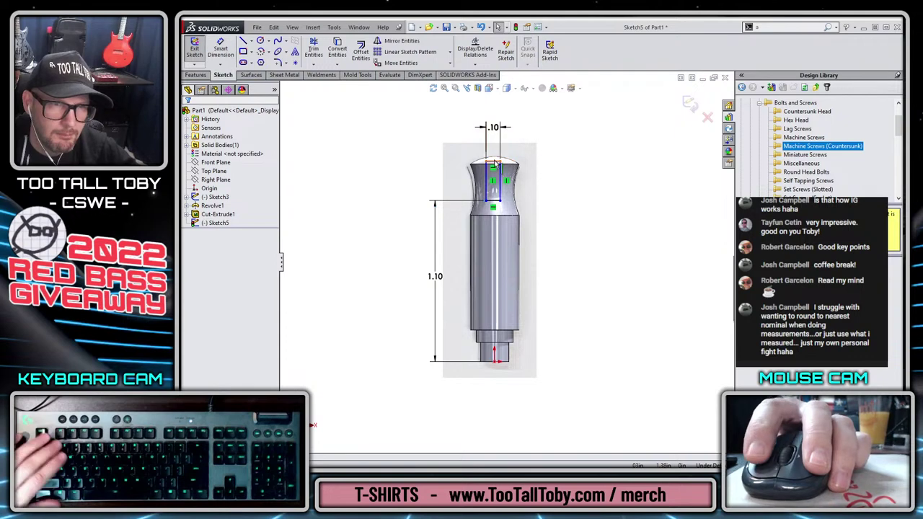
Make the slot rectangle's upper line tangent to the curved edge of the post's dome.
{"action": "left_click", "coordinate": [496, 163]}
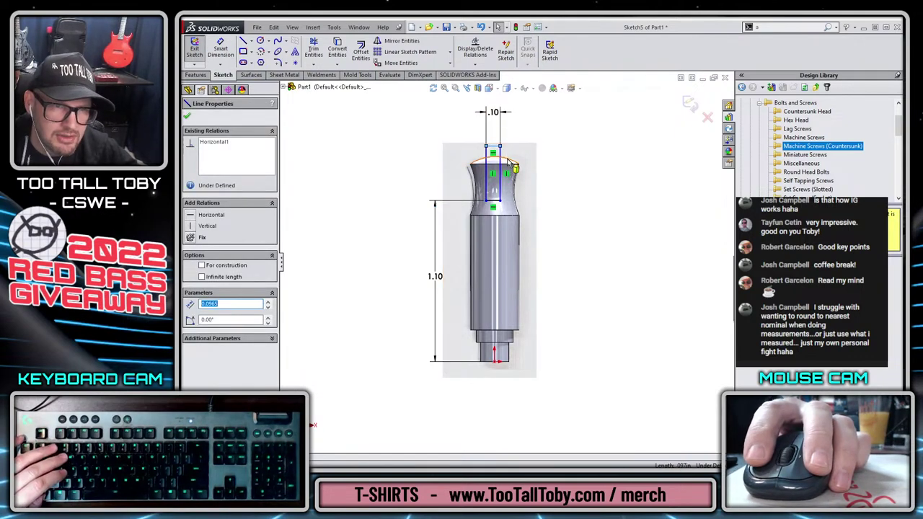
{"action": "left_click", "coordinate": [512, 158], "text": "ctrl"}
{"action": "left_click", "coordinate": [533, 105]}
{"action": "left_click", "coordinate": [565, 192]}
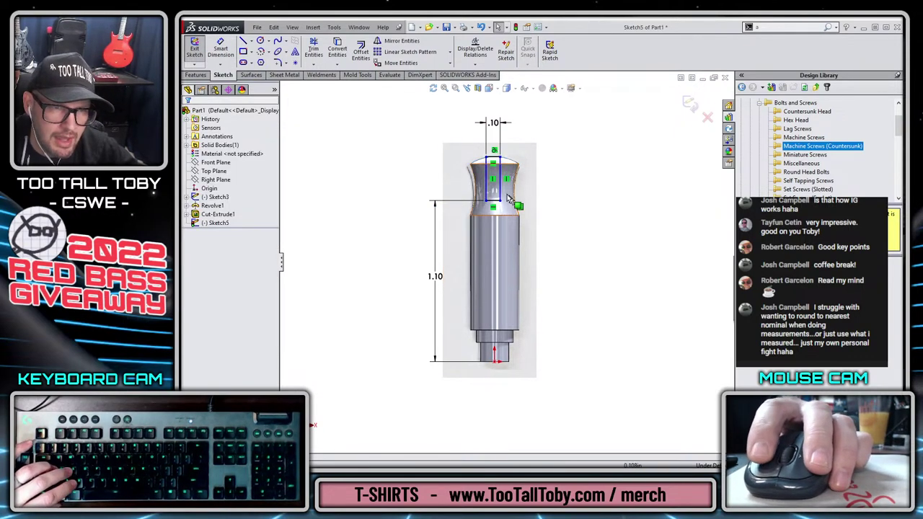
Center the slot rectangle by making its lower line's midpoint vertical with the origin.
{"action": "right_click", "coordinate": [496, 205]}
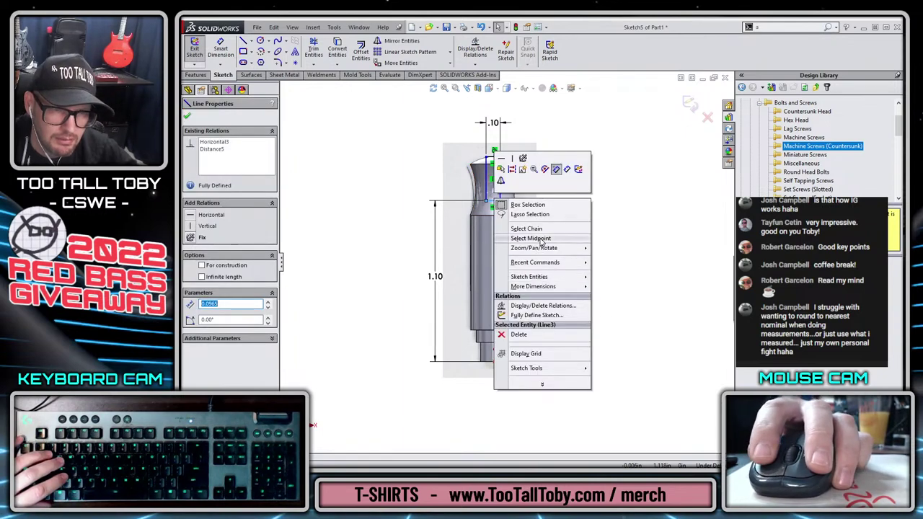
{"action": "left_click", "coordinate": [540, 238]}
{"action": "left_click", "coordinate": [494, 361], "text": "ctrl"}
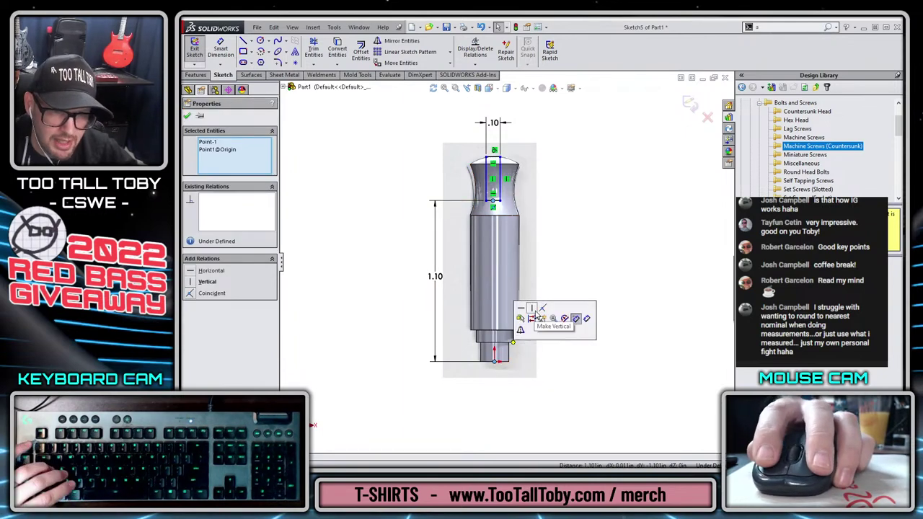
{"action": "left_click", "coordinate": [537, 315]}
Cut-extrude the slot rectangle through the post's head using Through All - Both Directions.
{"action": "left_click", "coordinate": [562, 180]}
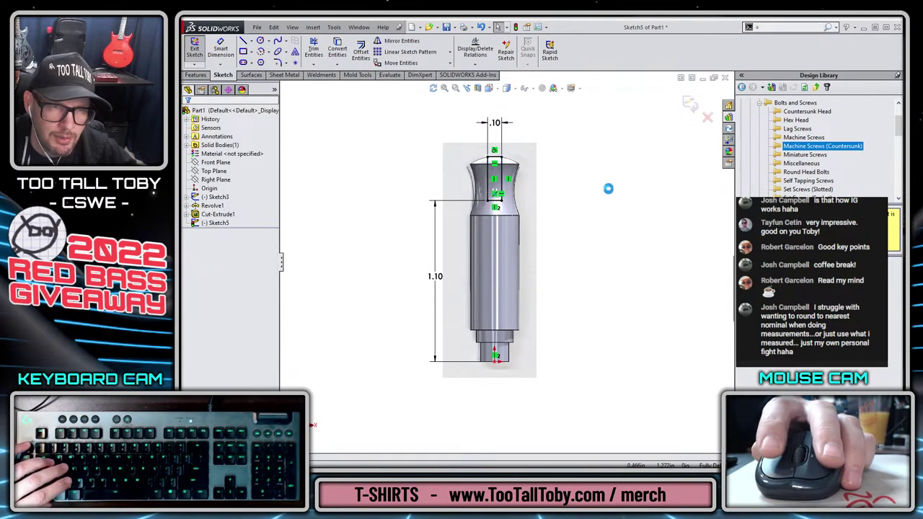
{"action": "right_click", "coordinate": [600, 171]}
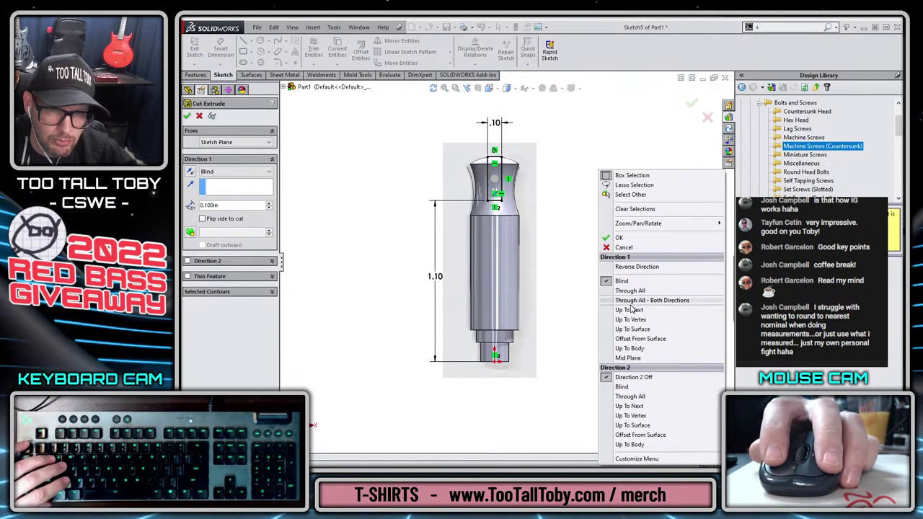
{"action": "left_click", "coordinate": [631, 301]}
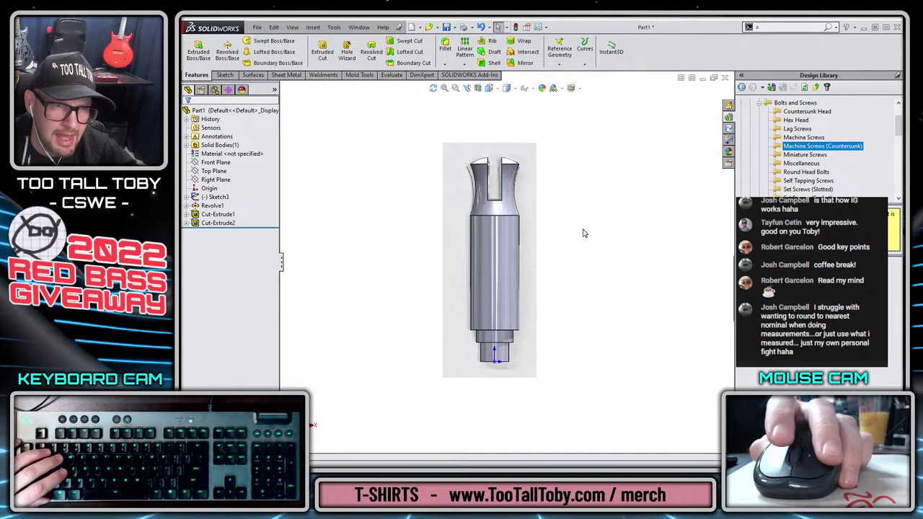
Assign Plain Carbon Steel as the part's material and apply a steel appearance from the Metal appearances.
{"action": "right_click", "coordinate": [237, 154]}
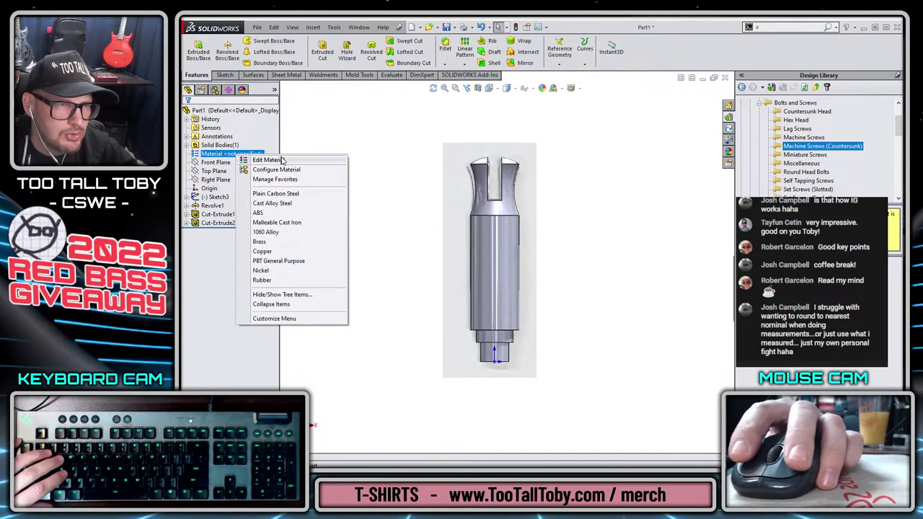
{"action": "left_click", "coordinate": [275, 193]}
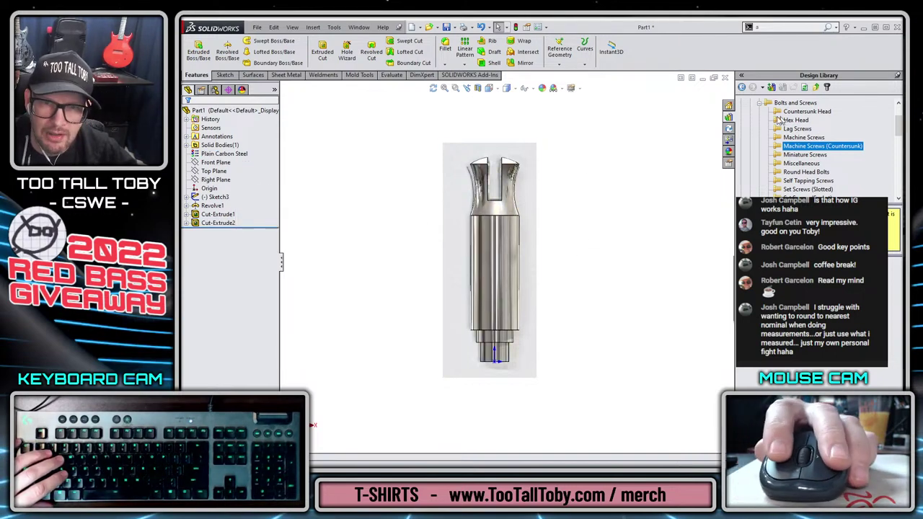
{"action": "left_click", "coordinate": [729, 153]}
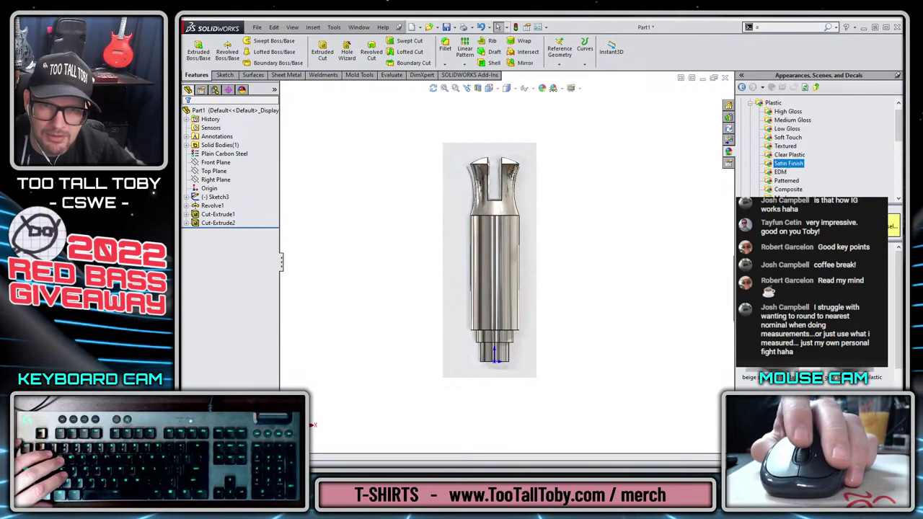
{"action": "scroll", "coordinate": [769, 160], "scroll_direction": "down", "scroll_amount": 3}
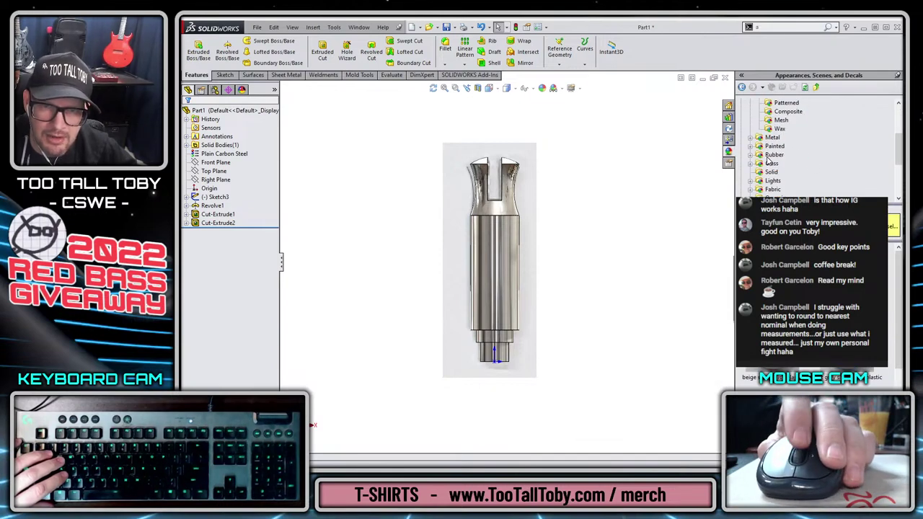
{"action": "left_click", "coordinate": [762, 139]}
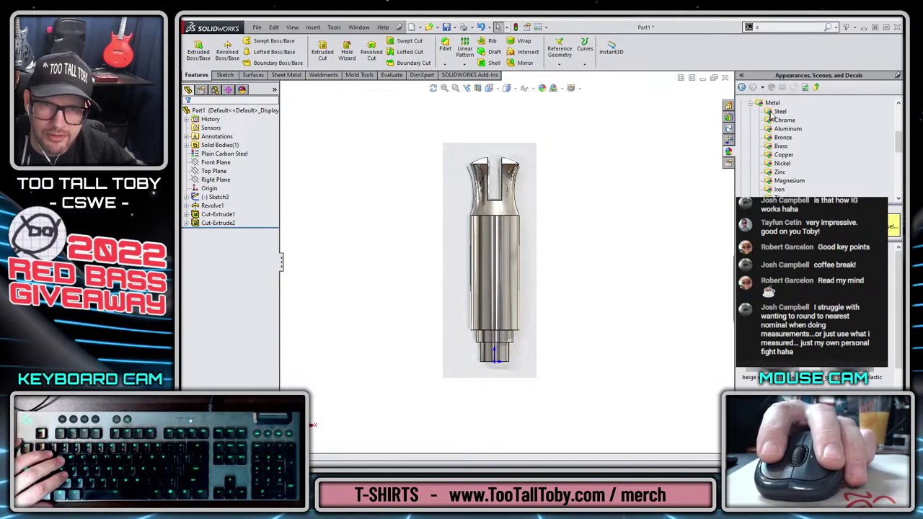
{"action": "left_click", "coordinate": [773, 114]}
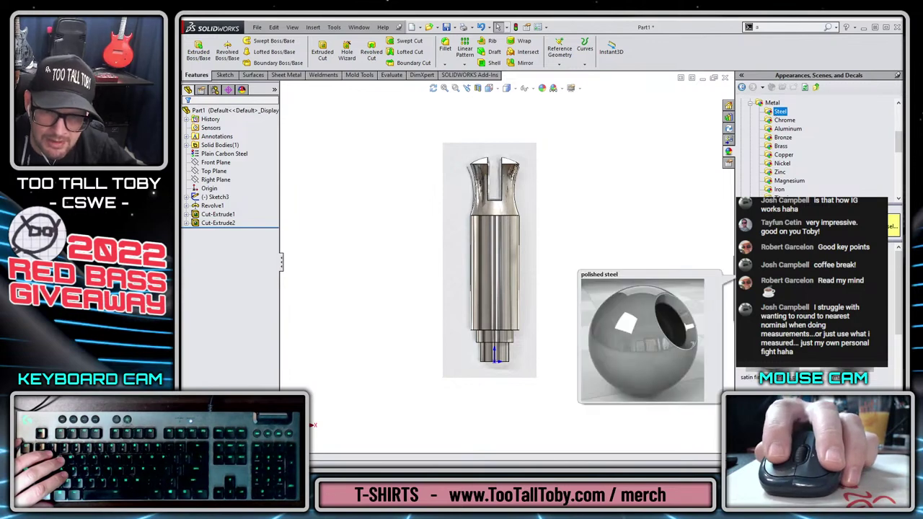
{"action": "double_click", "coordinate": [844, 295]}
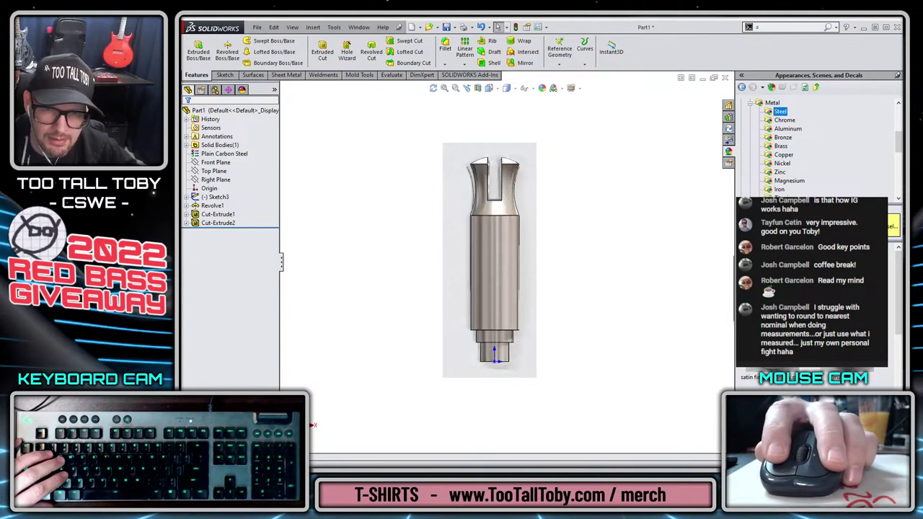
{"action": "double_click", "coordinate": [777, 351]}
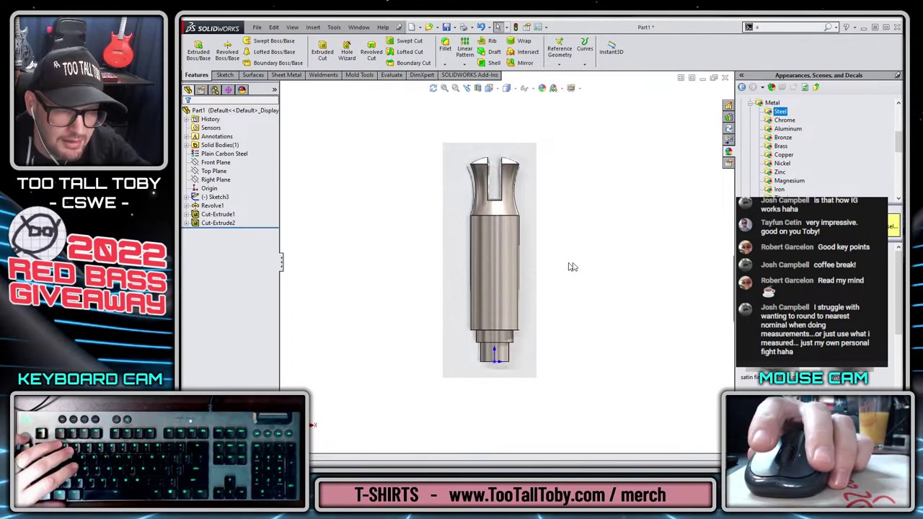
Save the part as RBG-610-TUNING POST in the 2022-12-12-RED BASS GIVE AWAY folder.
{"action": "left_click", "coordinate": [728, 131]}
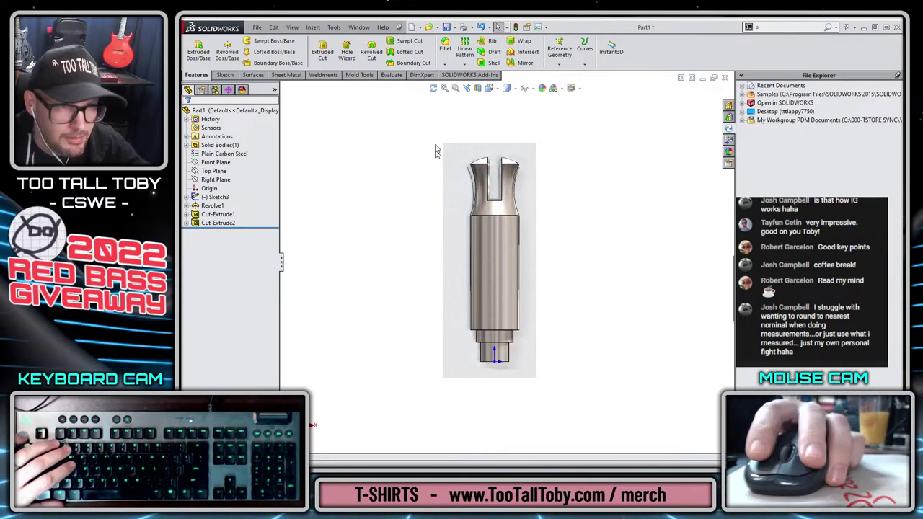
{"action": "key", "text": "ctrl+s"}
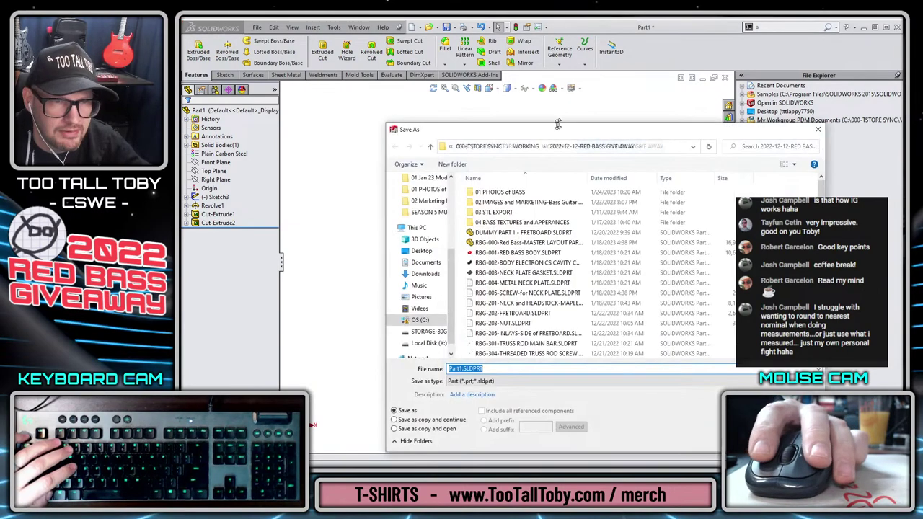
{"action": "type", "text": "RB"}
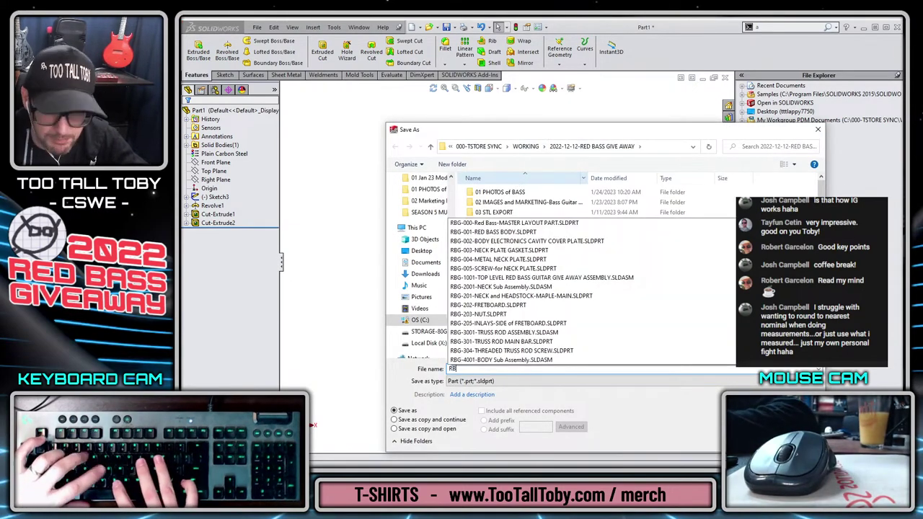
{"action": "type", "text": "G-"}
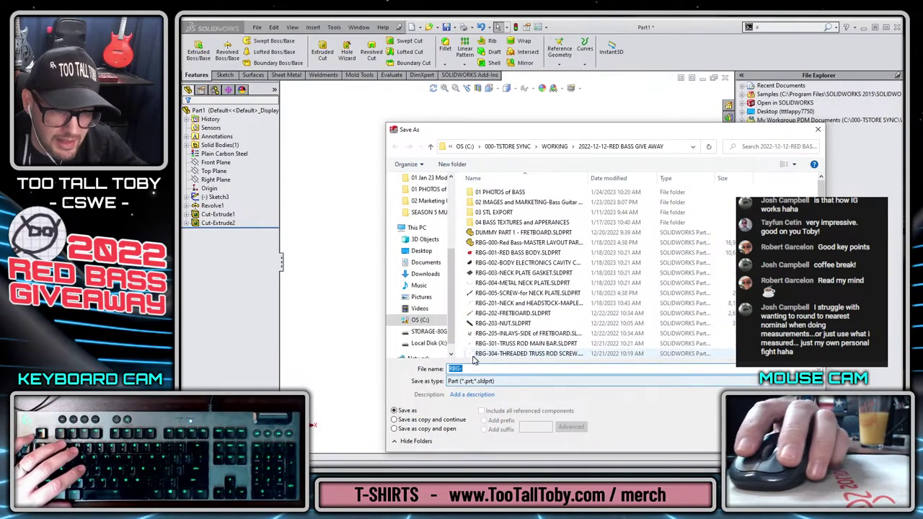
{"action": "type", "text": "610-"}
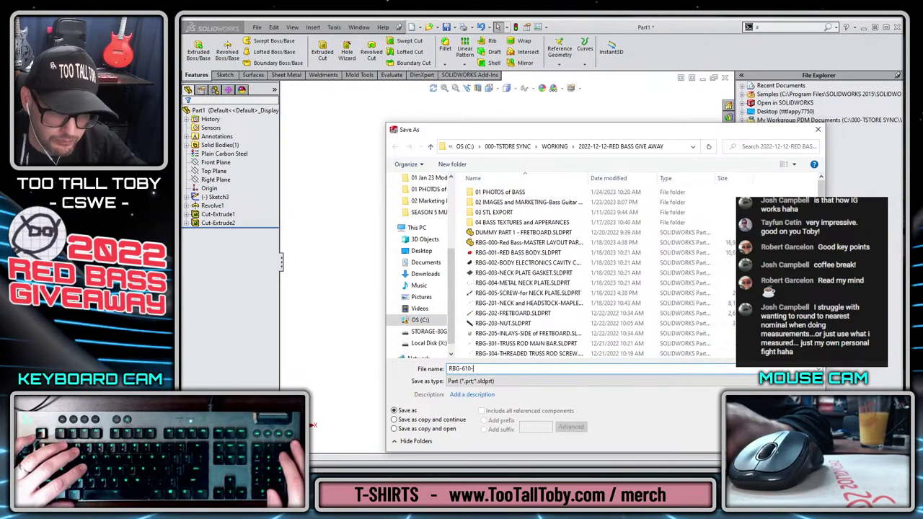
{"action": "type", "text": "TUNING POST"}
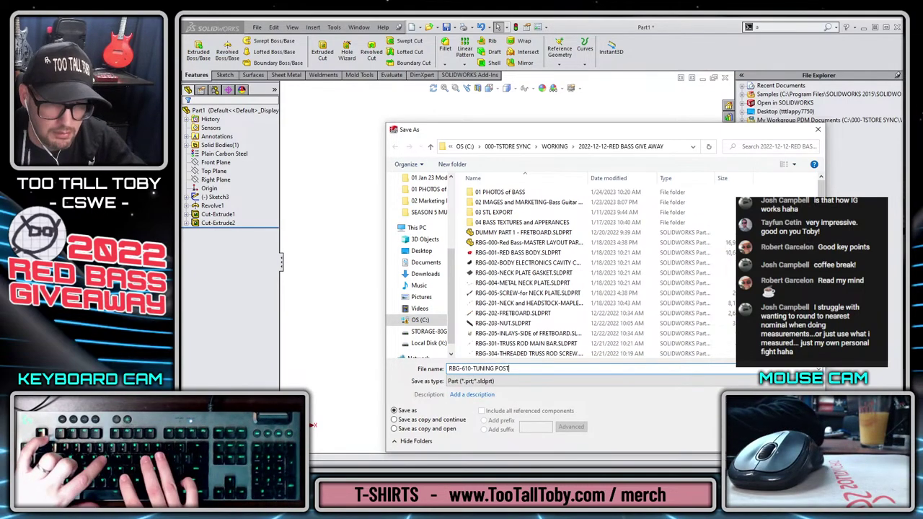
{"action": "key", "text": "Return"}
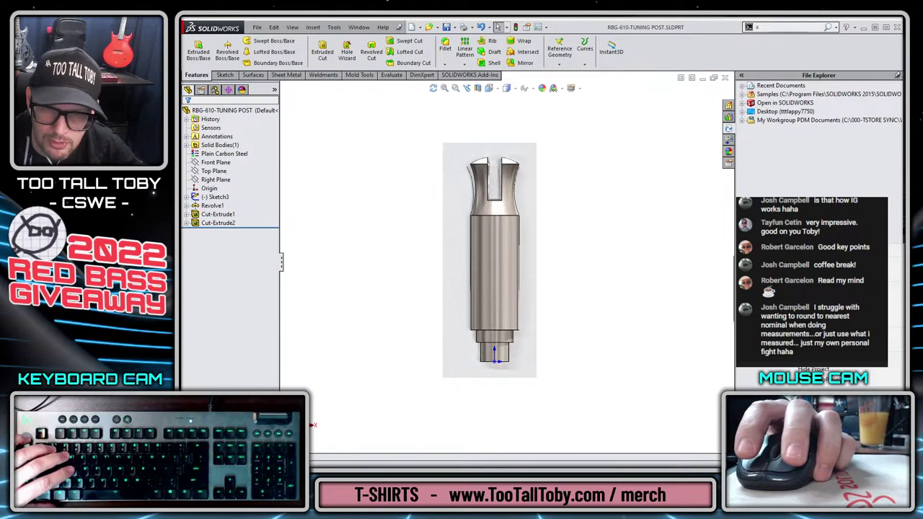
Check the new tuning post part into the 2022-12-12-RED BASS GIVE AWAY project, retaining ownership.
{"action": "left_click", "coordinate": [822, 288]}
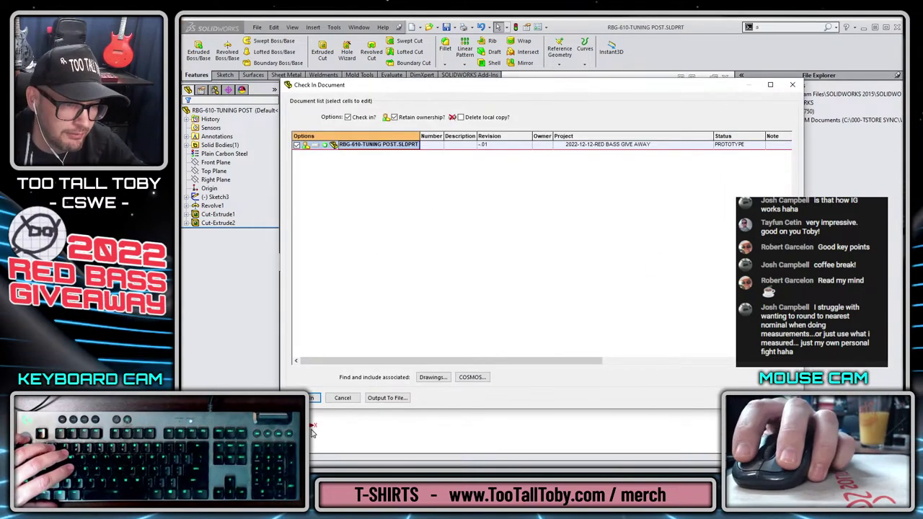
{"action": "left_click", "coordinate": [303, 399]}
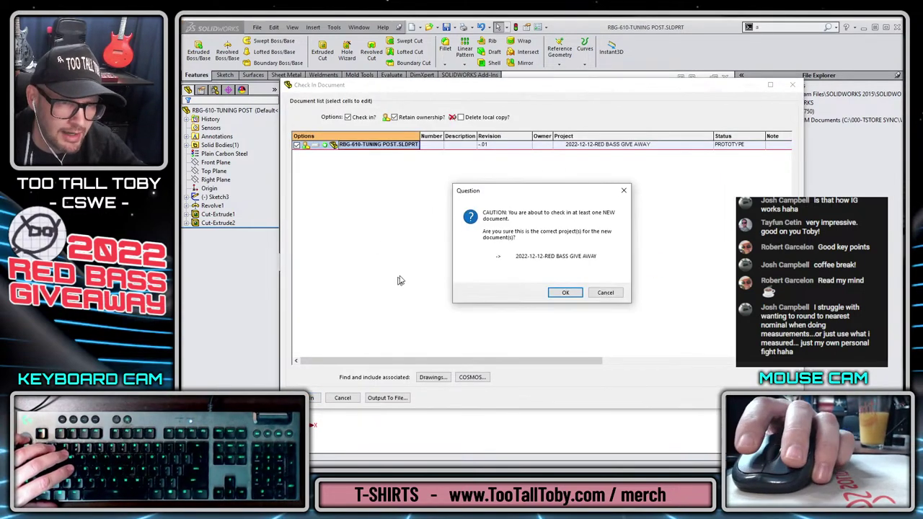
{"action": "left_click", "coordinate": [562, 293]}
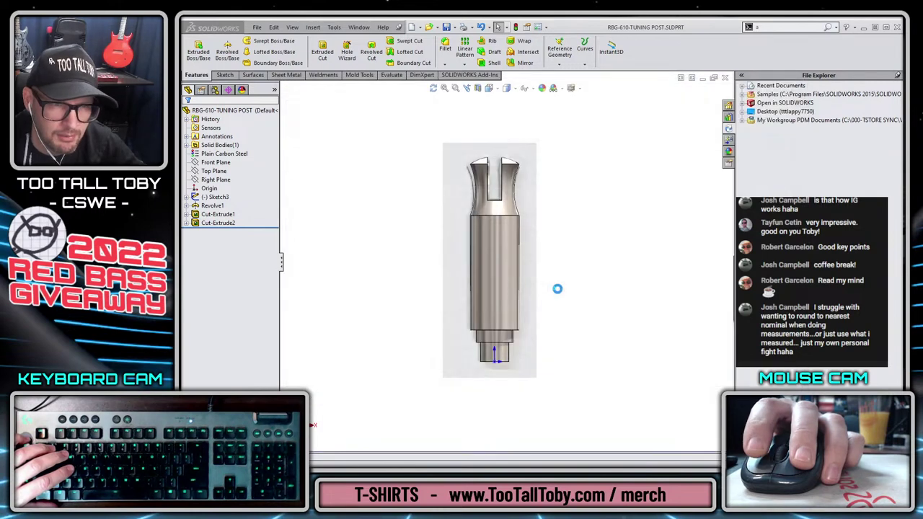
Rename the reference picture's sketch as IMAGE-Front View.
{"action": "left_click", "coordinate": [208, 200]}
{"action": "left_click", "coordinate": [208, 200]}
{"action": "type", "text": "IMAGE-Front V"}
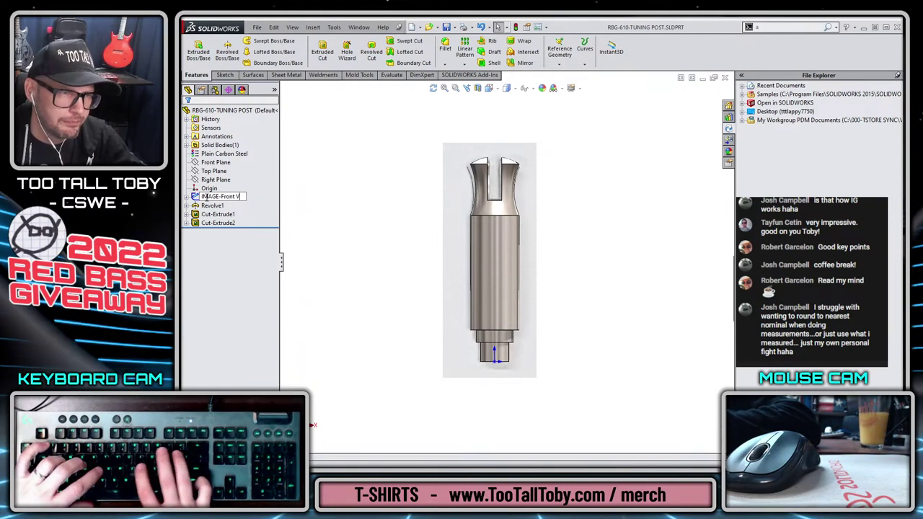
{"action": "key", "text": "Return"}
Rename the revolved body feature of the post as Main Shape.
{"action": "left_click", "coordinate": [209, 206]}
{"action": "key", "text": "F2"}
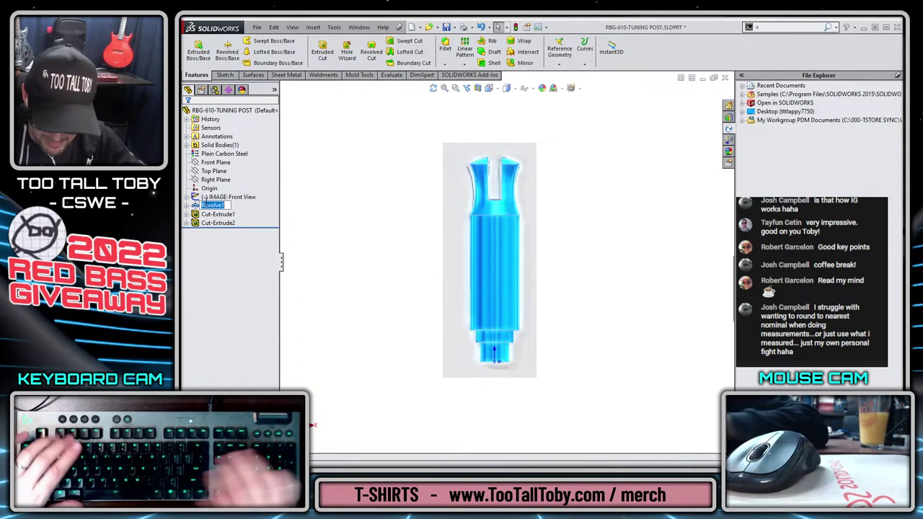
{"action": "type", "text": "Main Shape"}
{"action": "key", "text": "Return"}
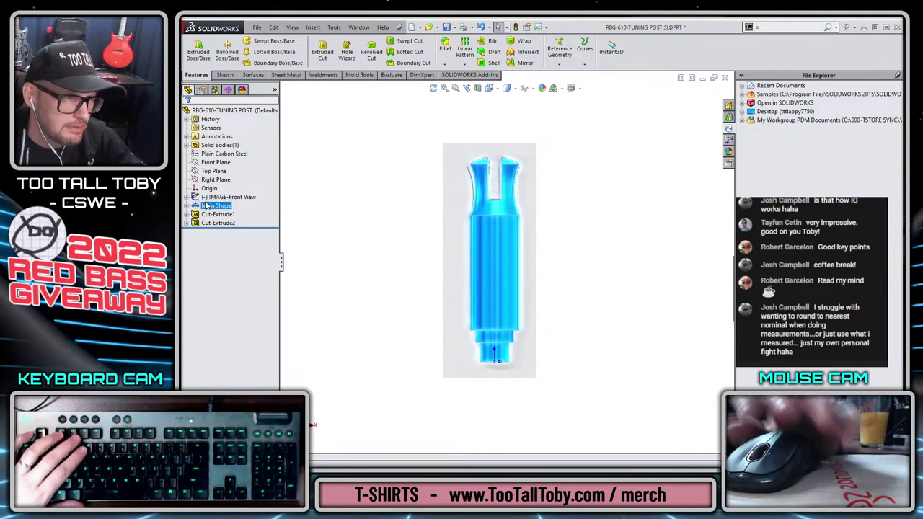
Rename the cut that makes the flats at the post's base as FLAT SPOTS on Bottom.
{"action": "key", "text": "Down"}
{"action": "key", "text": "F2"}
{"action": "type", "text": "F"}
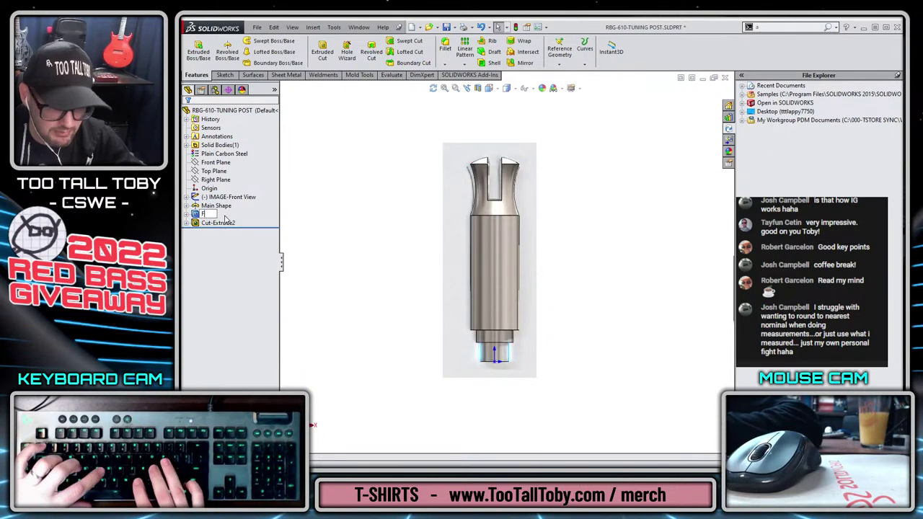
{"action": "type", "text": "LAT SPOTS ob"}
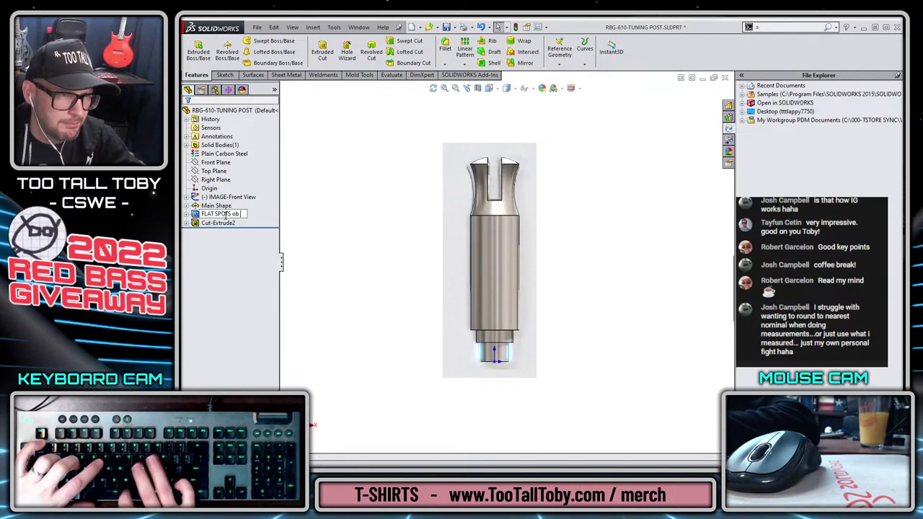
{"action": "type", "text": " Bottom"}
{"action": "key", "text": "Return"}
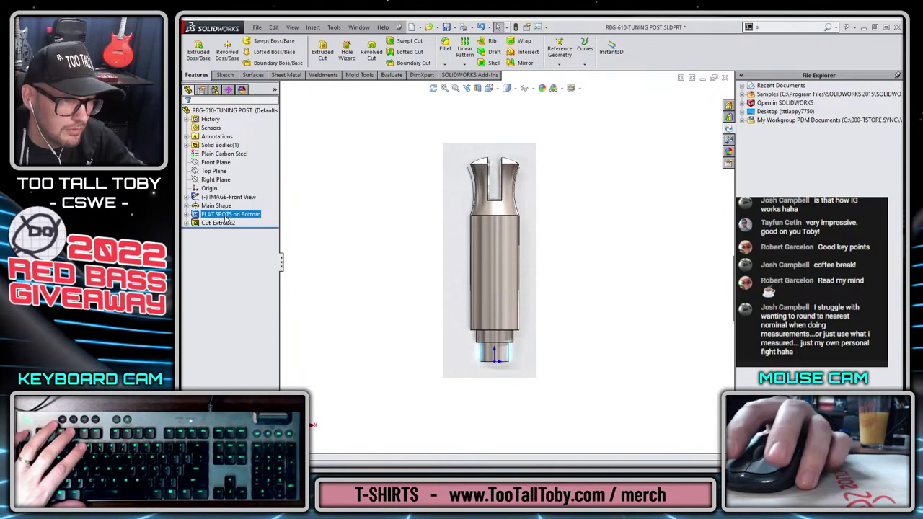
Rename the slot cut in the post's head as RECT Cut for STRING.
{"action": "key", "text": "Down"}
{"action": "key", "text": "F2"}
{"action": "type", "text": "RECT Cut for STRING"}
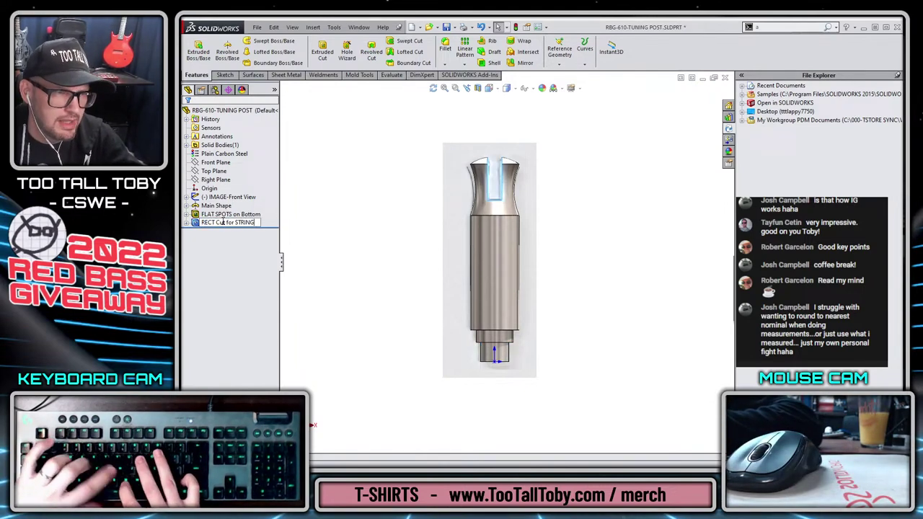
{"action": "key", "text": "Return"}
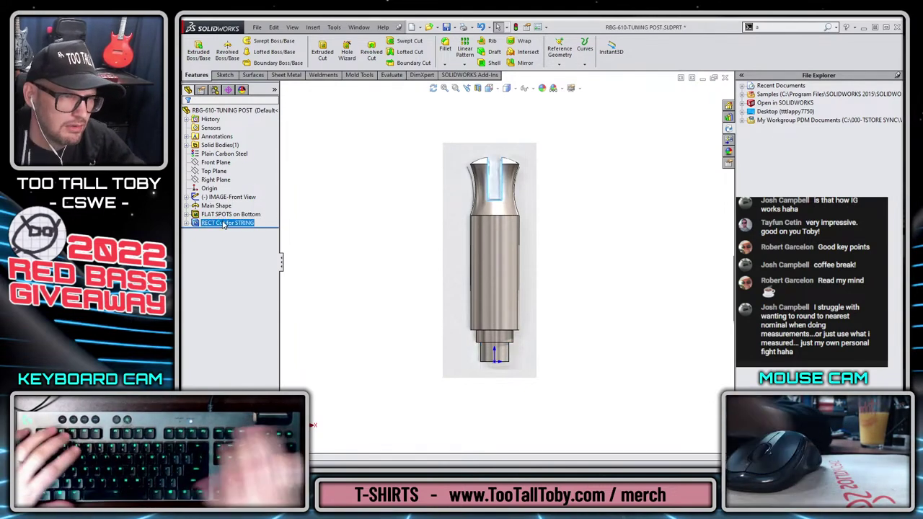
Hide the IMAGE-Front View reference sketch.
{"action": "left_click", "coordinate": [367, 235]}
{"action": "key", "text": "Up"}
{"action": "key", "text": "Up"}
{"action": "key", "text": "Up"}
{"action": "key", "text": "Up"}
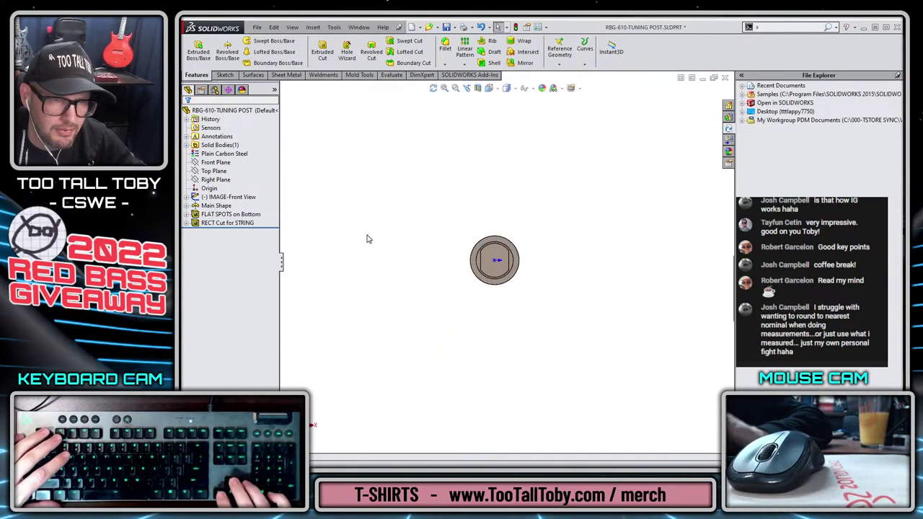
{"action": "left_click", "coordinate": [221, 196]}
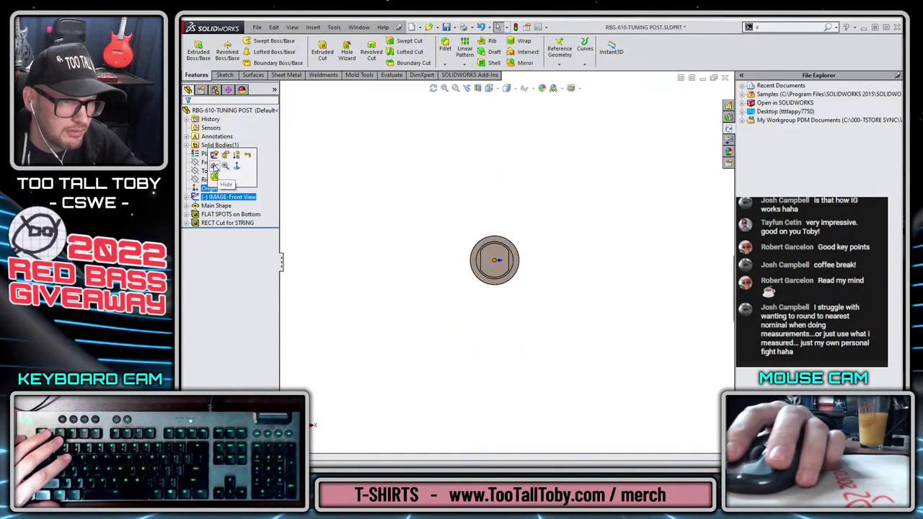
{"action": "left_click", "coordinate": [214, 167]}
Start a sketch on the flat end face at the base of the post, between the two flats.
{"action": "scroll", "coordinate": [506, 276], "scroll_direction": "down", "scroll_amount": 6}
{"action": "key", "text": "s"}
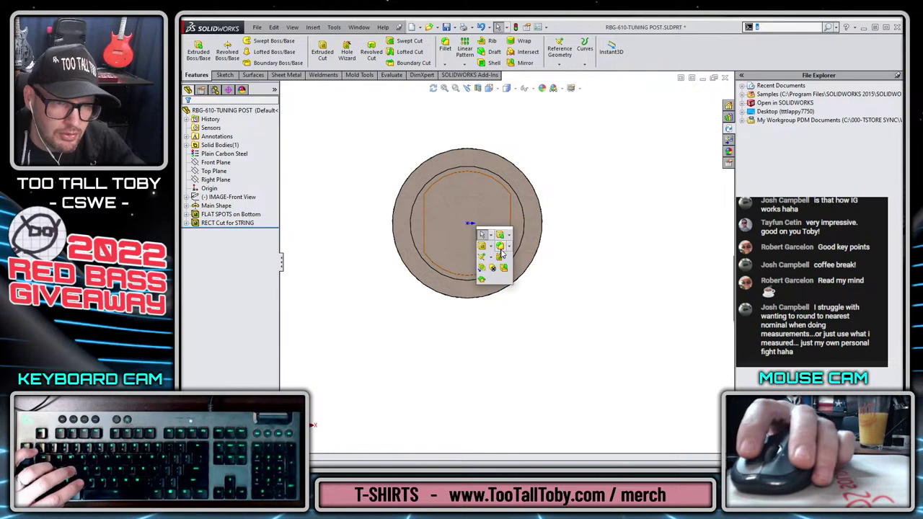
{"action": "left_click", "coordinate": [490, 233]}
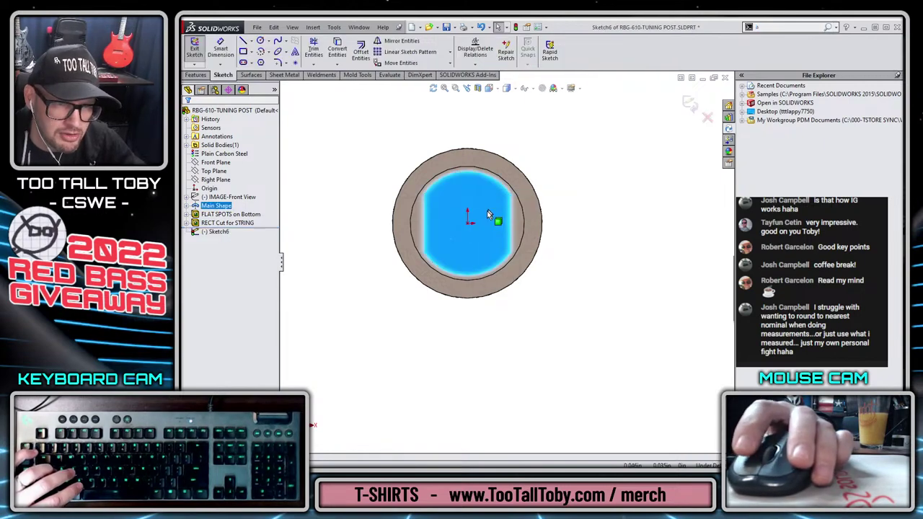
Draw a 0.134 in diameter circle centred on the origin in the sketch on the post's base end face.
{"action": "key", "text": "s"}
{"action": "left_click", "coordinate": [519, 249]}
{"action": "left_click", "coordinate": [467, 224]}
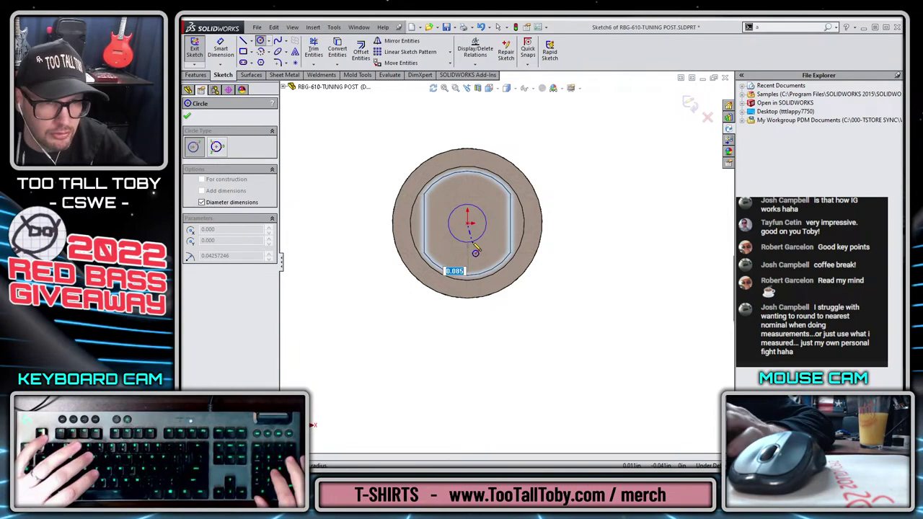
{"action": "type", "text": "0.134"}
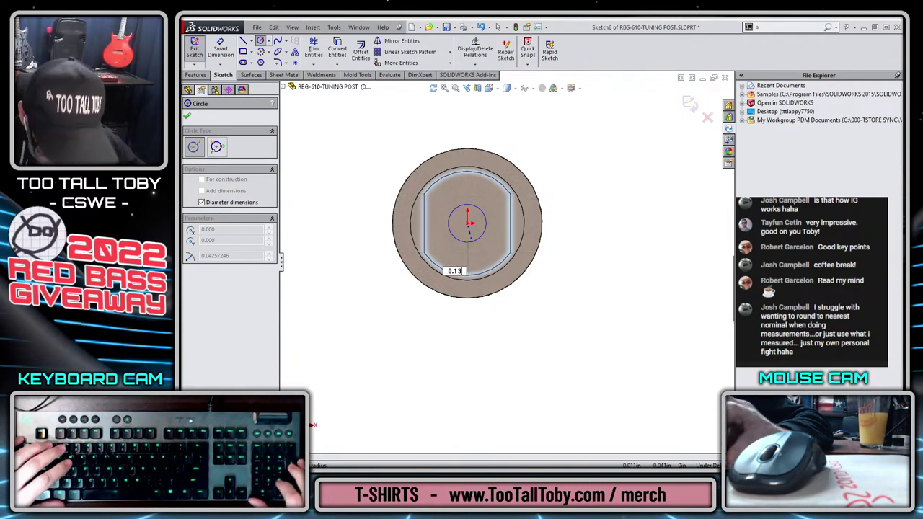
{"action": "key", "text": "Return"}
Cut the circle into the post's base as a blind hole 0.3125 in deep.
{"action": "key", "text": "s"}
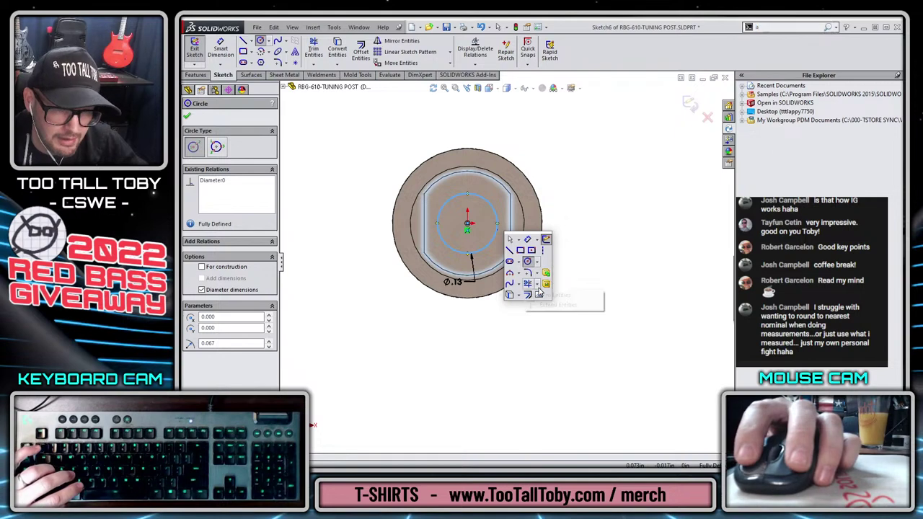
{"action": "left_click", "coordinate": [547, 283]}
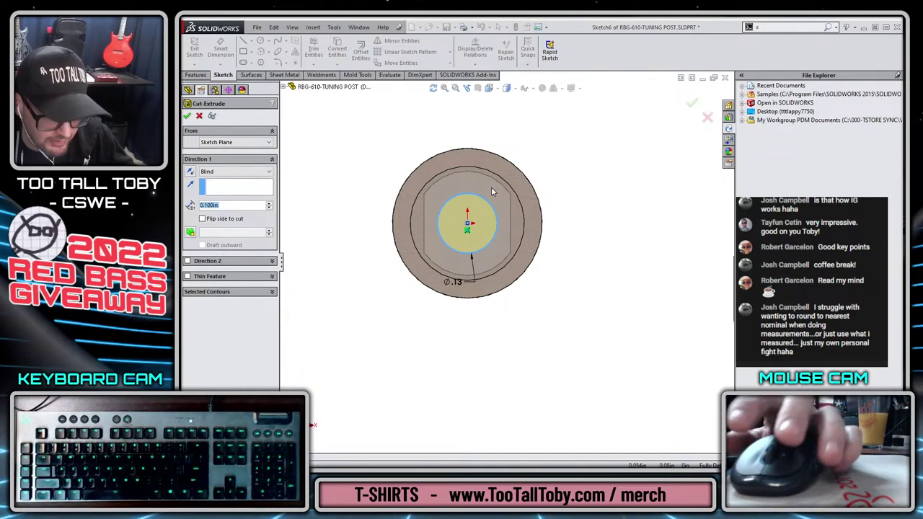
{"action": "type", "text": ".25"}
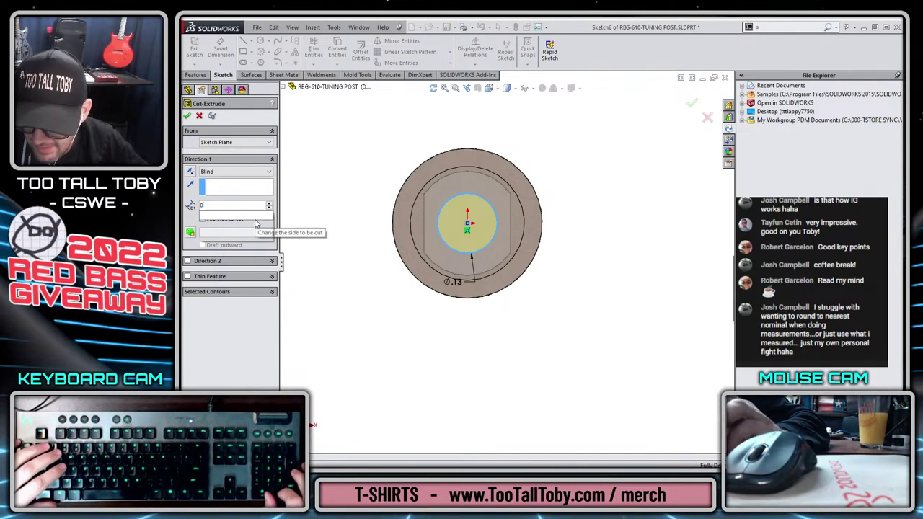
{"action": "key", "text": "Return"}
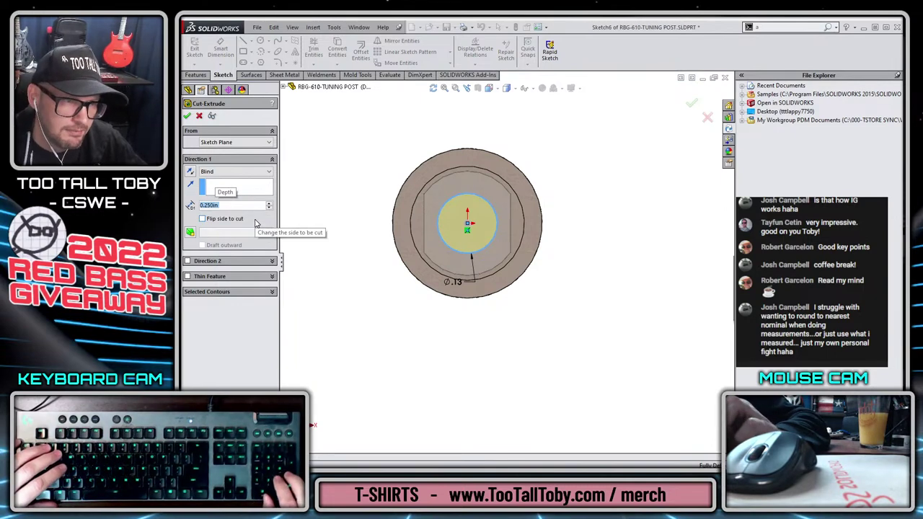
{"action": "type", "text": "0.3125"}
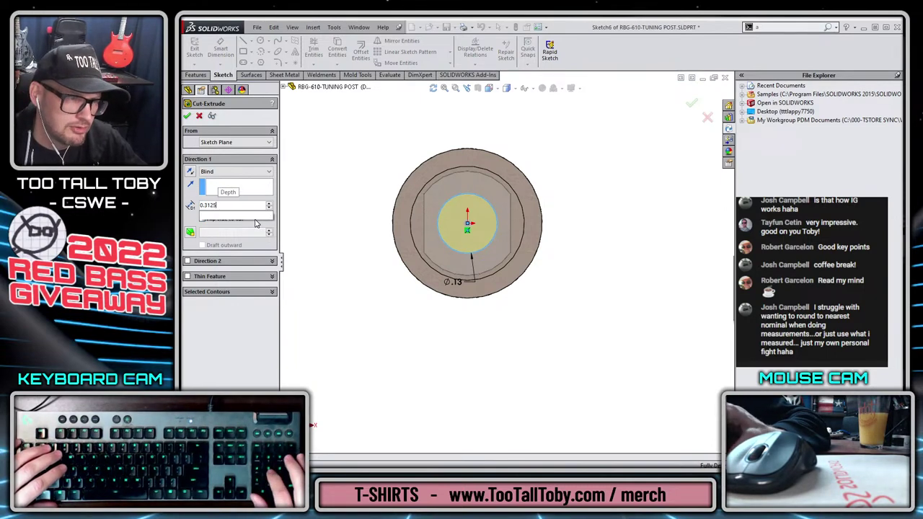
{"action": "key", "text": "Return"}
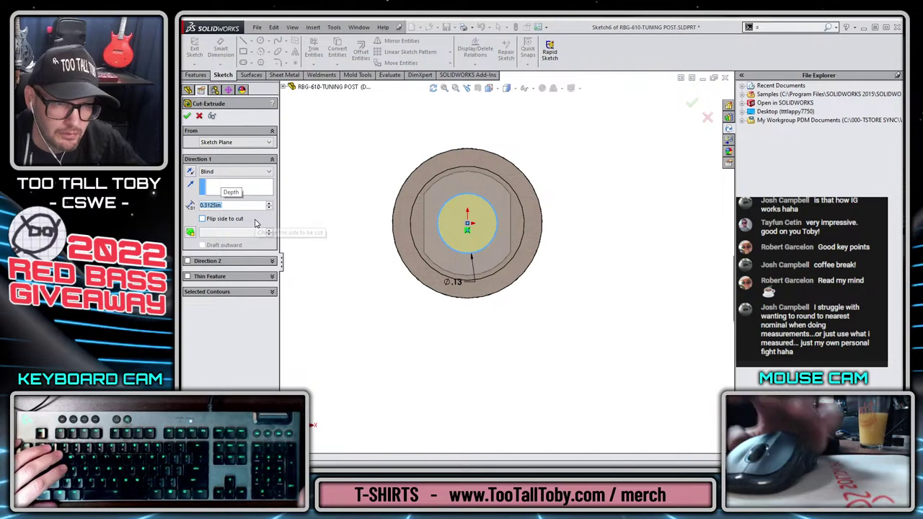
{"action": "right_click", "coordinate": [312, 222]}
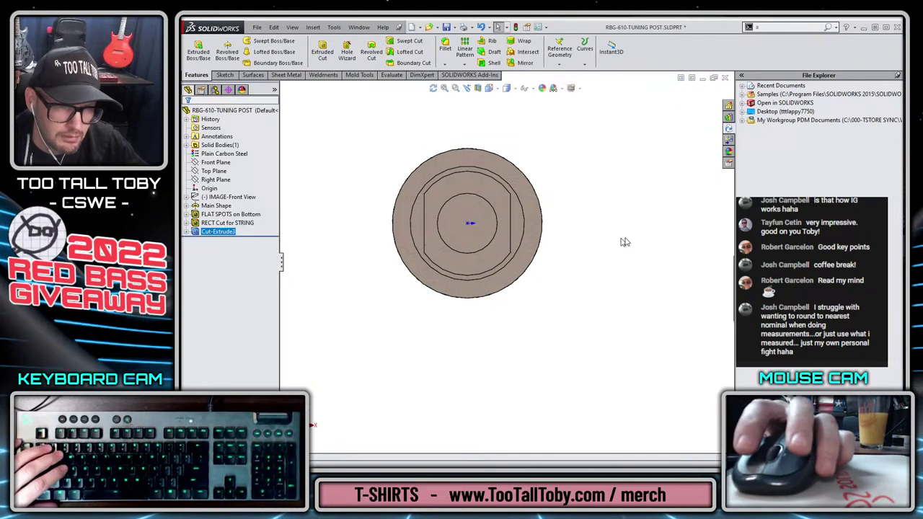
Sketch a 0.090 in diameter circle centred on the origin, on the floor of the blind hole.
{"action": "left_click", "coordinate": [467, 238]}
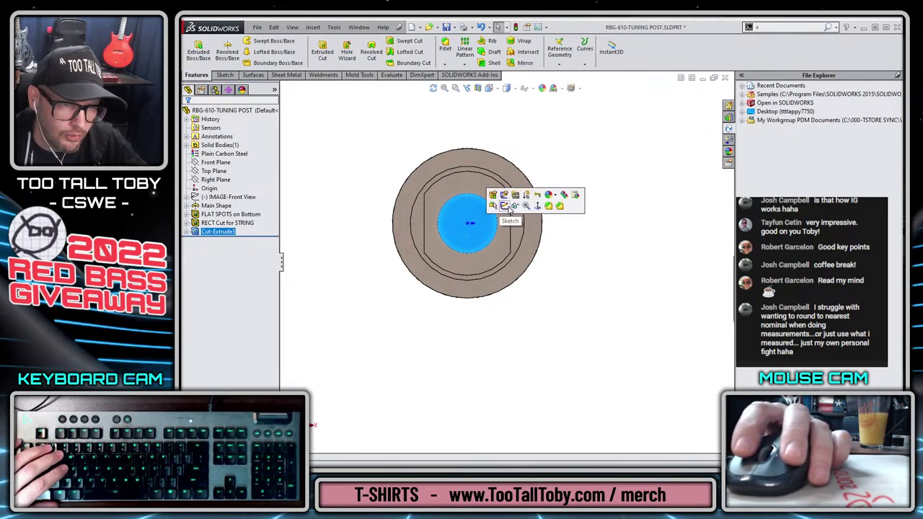
{"action": "left_click", "coordinate": [504, 206]}
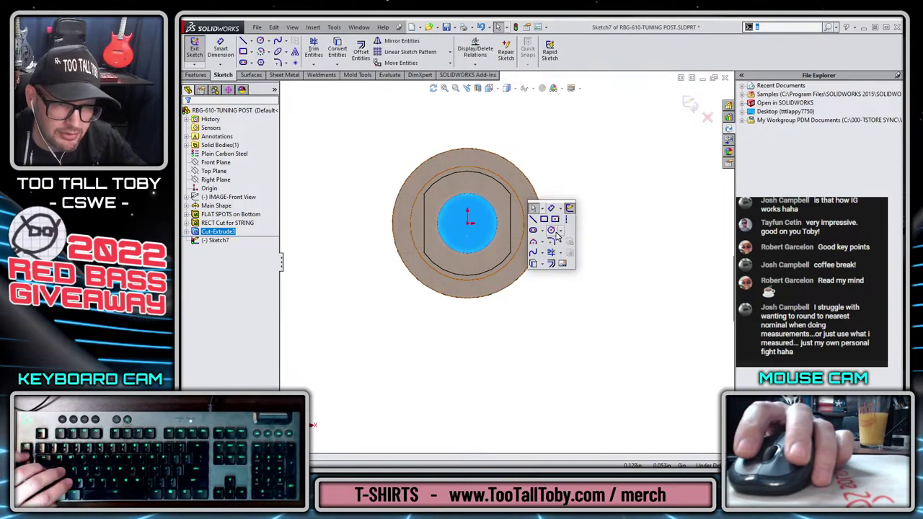
{"action": "left_click", "coordinate": [552, 230]}
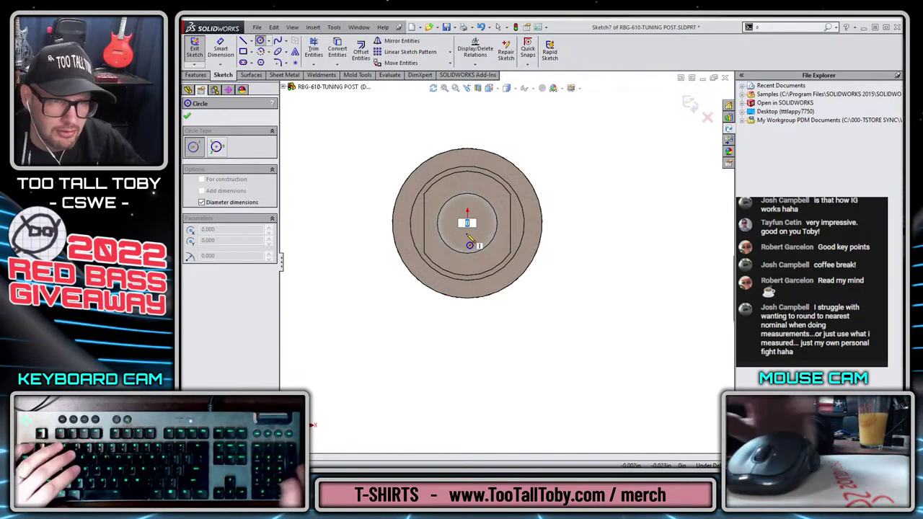
{"action": "type", "text": ".090"}
{"action": "key", "text": "Return"}
Cut the 0.090 in circle through the whole length of the post with a Through All end condition.
{"action": "key", "text": "s"}
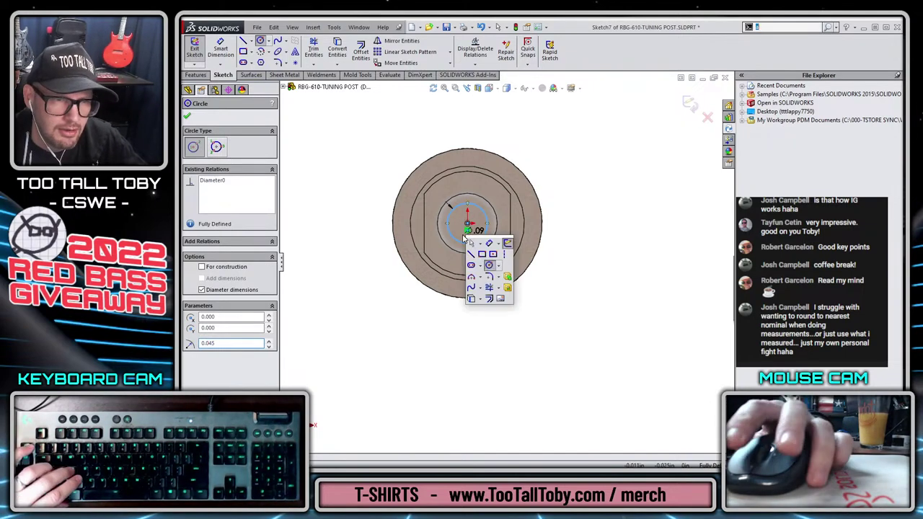
{"action": "left_click", "coordinate": [508, 287]}
{"action": "right_click", "coordinate": [566, 204]}
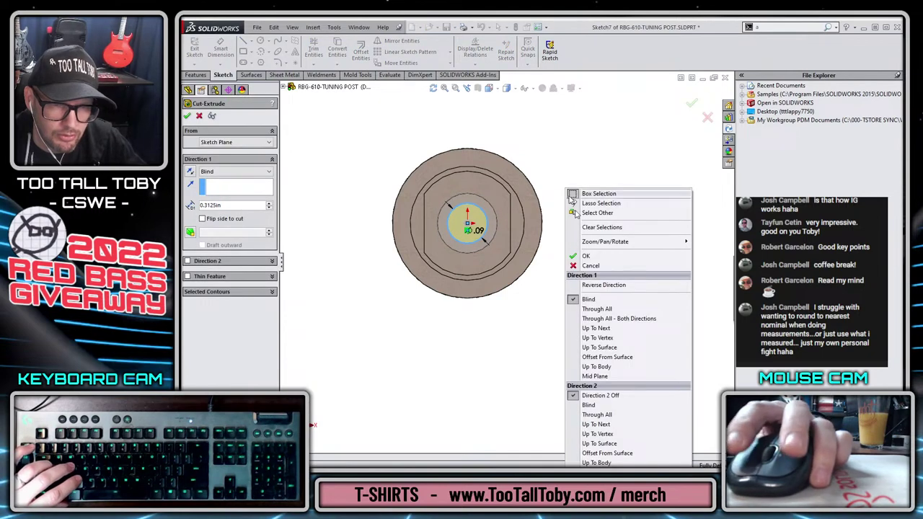
{"action": "left_click", "coordinate": [603, 310]}
{"action": "right_click", "coordinate": [603, 315]}
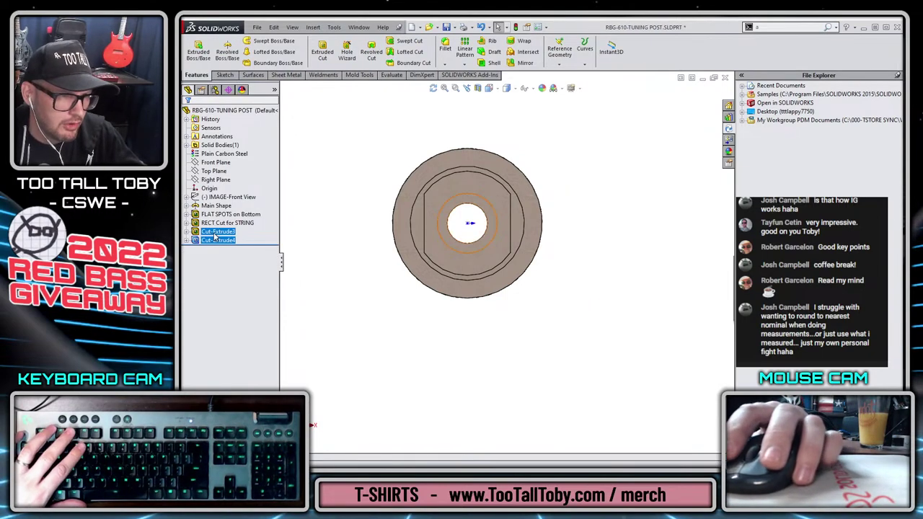
Rename the blind hole cut at the post's base as TAPPED HOLE in Bottom.
{"action": "left_click", "coordinate": [214, 231]}
{"action": "key", "text": "F2"}
{"action": "type", "text": "TAPPED HOLE in B"}
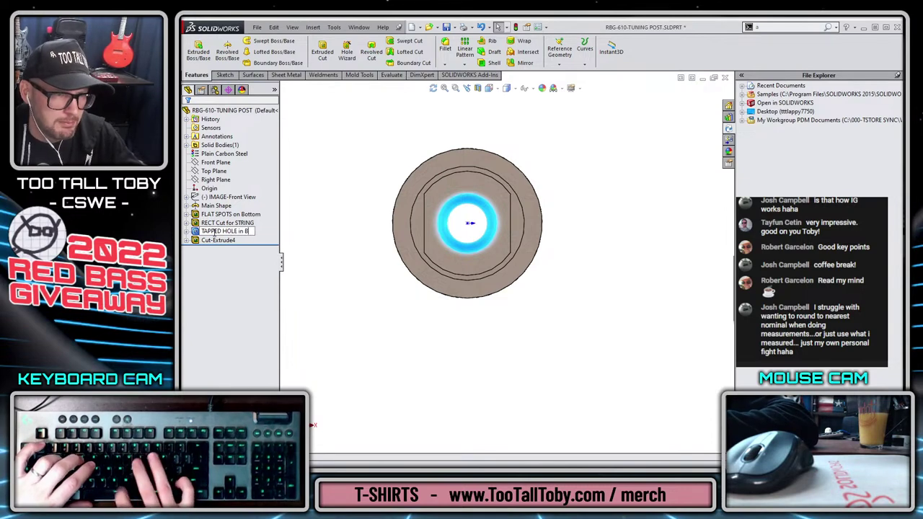
{"action": "type", "text": "ottom"}
Rename the through-all cut as Small THRU HOLE.
{"action": "left_click", "coordinate": [220, 241]}
{"action": "key", "text": "F2"}
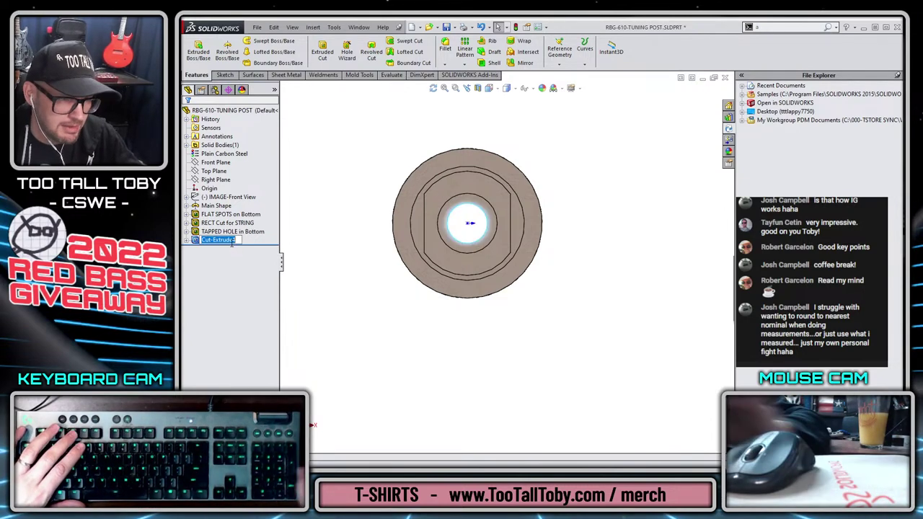
{"action": "type", "text": "THRU HOLE"}
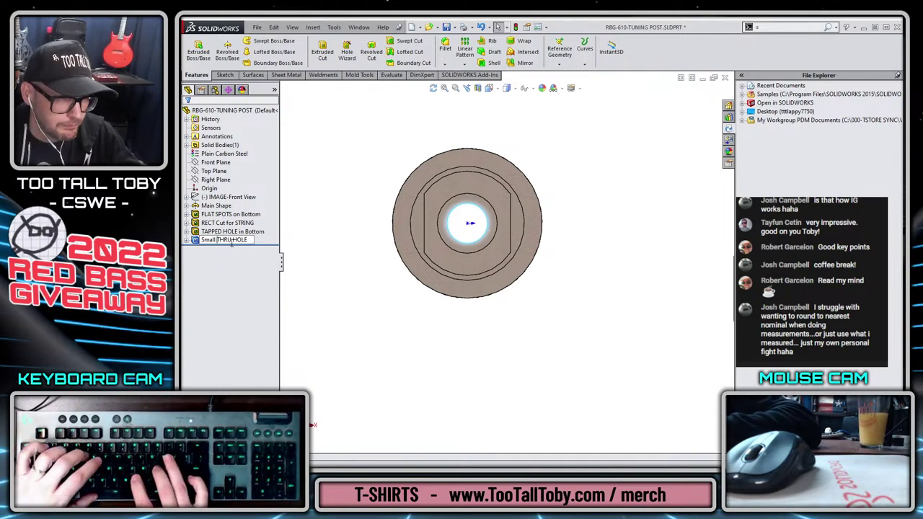
{"action": "key", "text": "Return"}
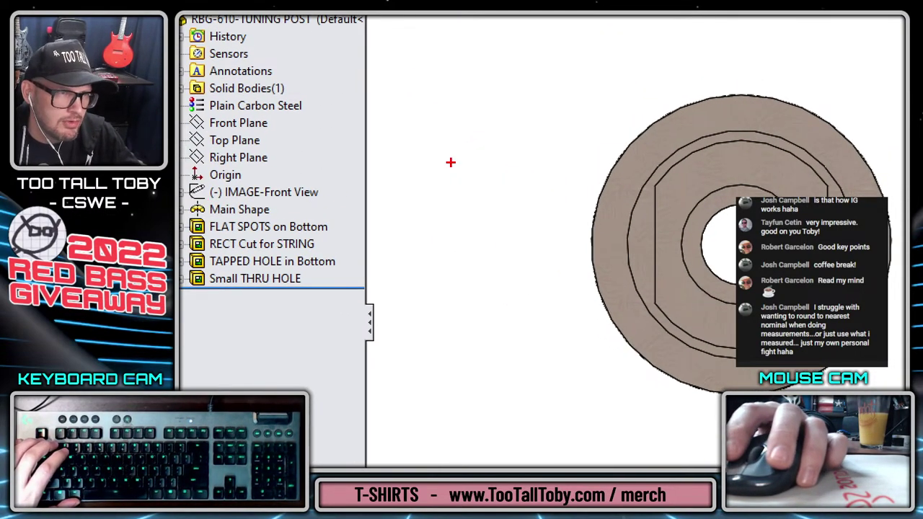
Show the post in isometric view, save it, and check the part into the vault with ownership retained.
{"action": "key", "text": "Escape"}
{"action": "key", "text": "ctrl+7"}
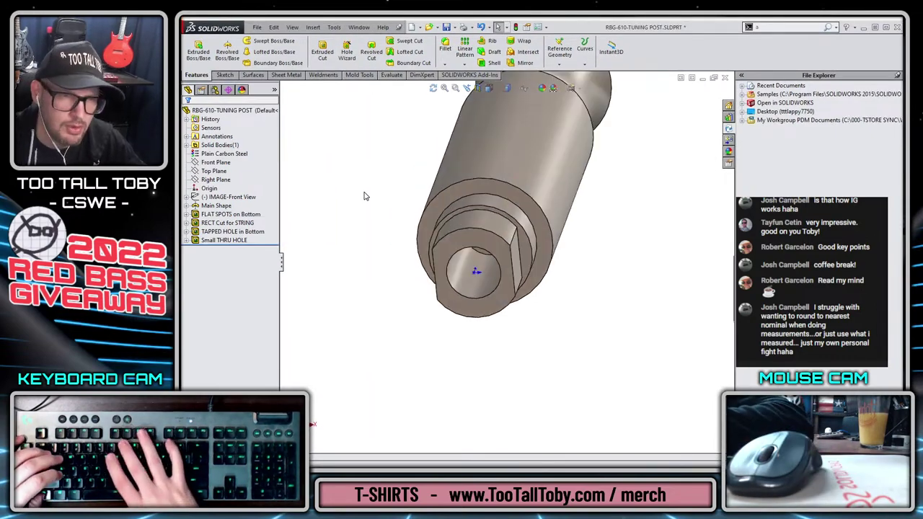
{"action": "key", "text": "ctrl+s"}
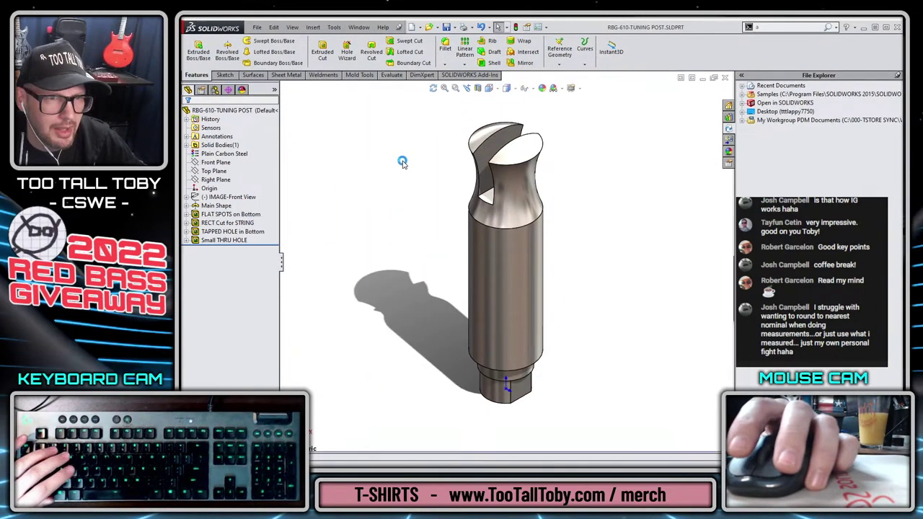
{"action": "right_click", "coordinate": [802, 325]}
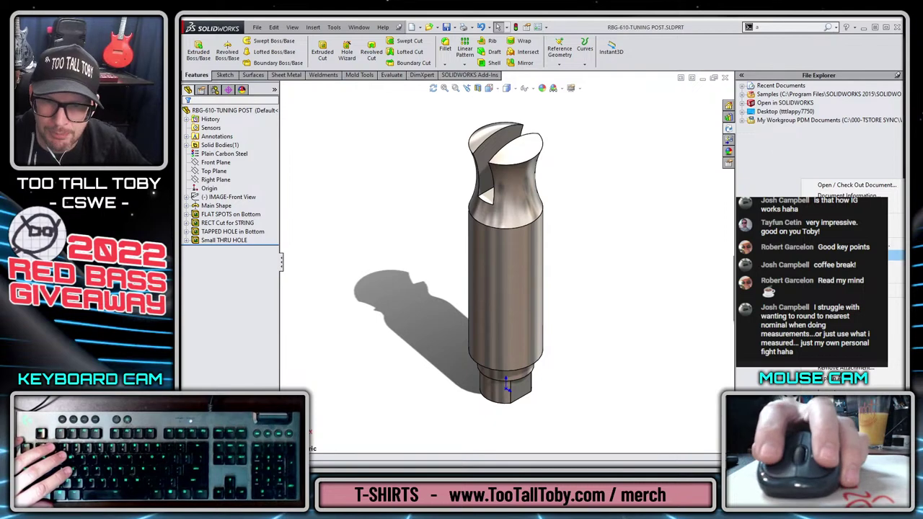
{"action": "left_click", "coordinate": [892, 246]}
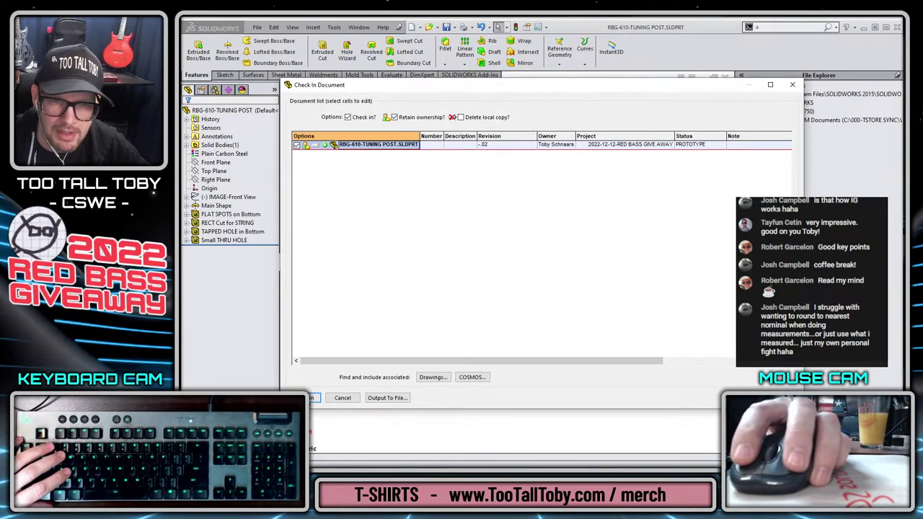
{"action": "left_click", "coordinate": [304, 398]}
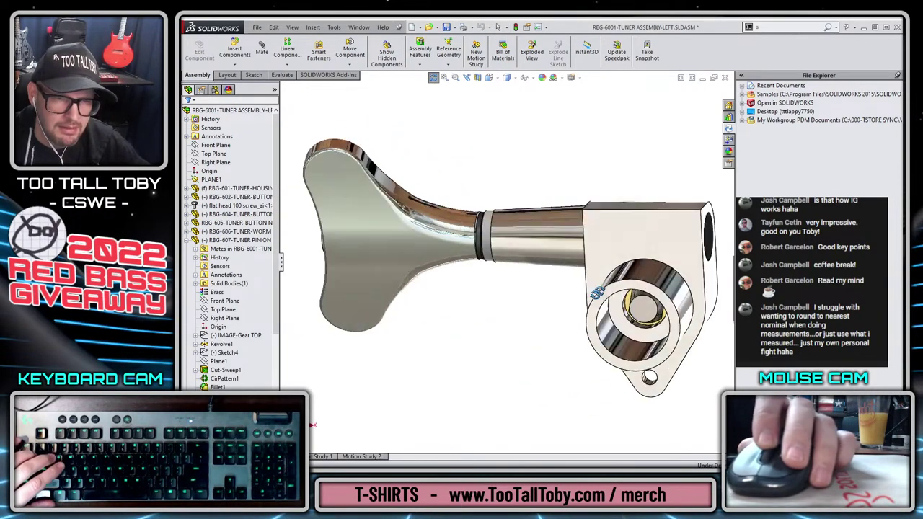
Hide the tuner housing in the RBG-6001 tuner assembly to expose the pinion gear and its flat-sided bore.
{"action": "middle_click_drag", "start_coordinate": [597, 292], "coordinate": [678, 285]}
{"action": "scroll", "coordinate": [685, 267], "scroll_direction": "down", "scroll_amount": 8}
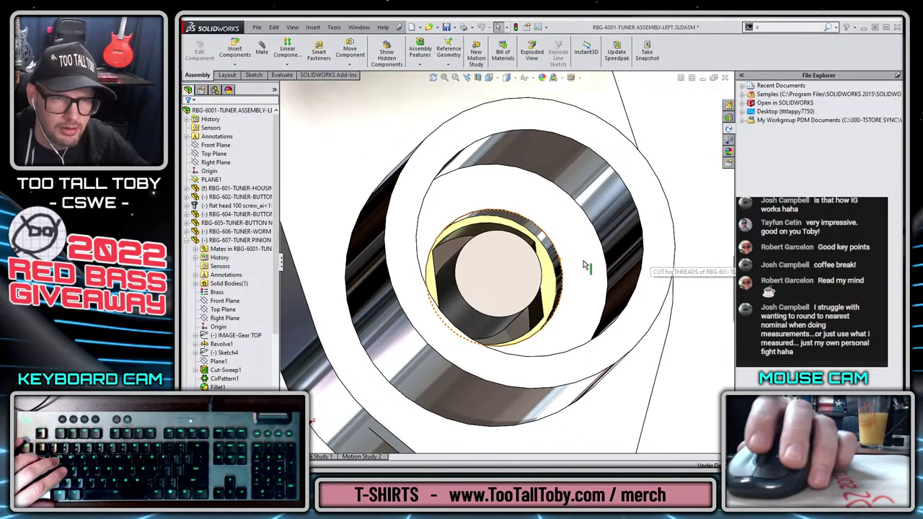
{"action": "scroll", "coordinate": [586, 265], "scroll_direction": "down", "scroll_amount": 3}
{"action": "key", "text": "Tab"}
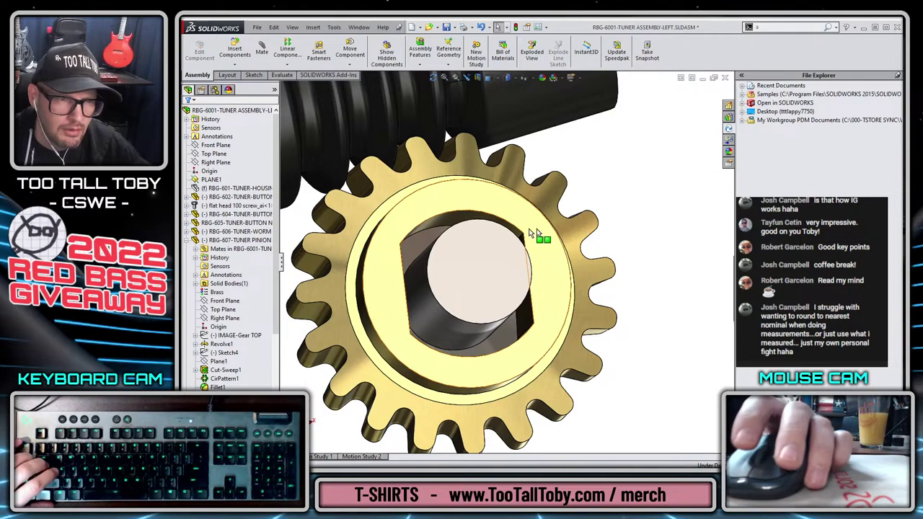
{"action": "left_click", "coordinate": [370, 292]}
{"action": "scroll", "coordinate": [390, 288], "scroll_direction": "up", "scroll_amount": 3}
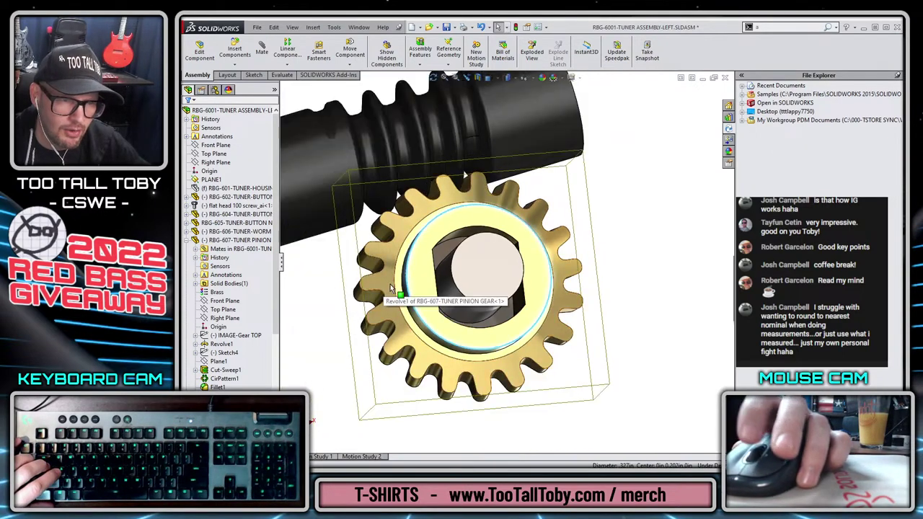
{"action": "scroll", "coordinate": [390, 288], "scroll_direction": "up", "scroll_amount": 3}
{"action": "middle_click_drag", "start_coordinate": [391, 342], "coordinate": [368, 351]}
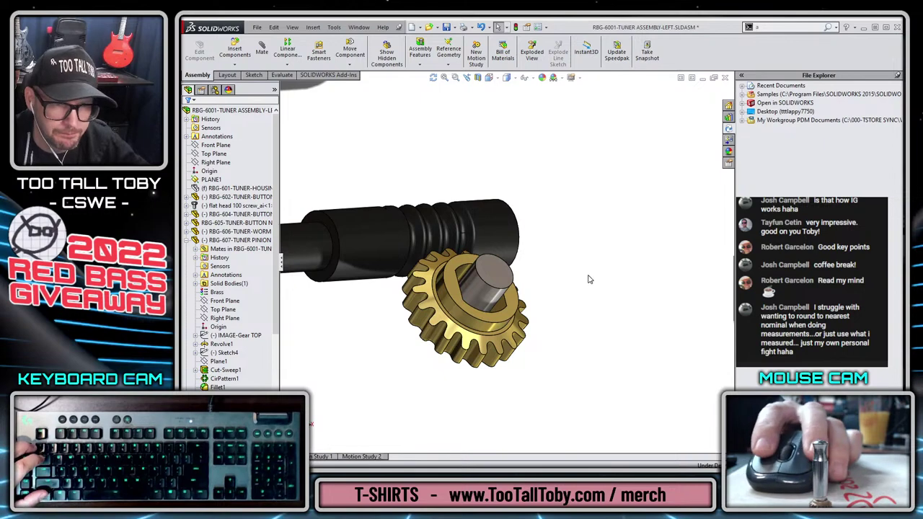
Compare the shoulder and flats at the tuning post's base with the hub of the pinion gear in the assembly.
{"action": "key", "text": "ctrl+Tab"}
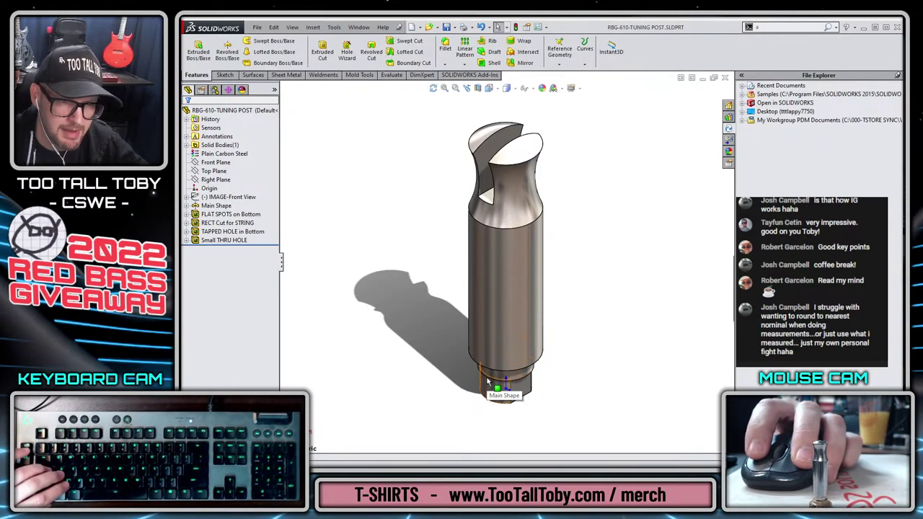
{"action": "scroll", "coordinate": [488, 382], "scroll_direction": "down", "scroll_amount": 8}
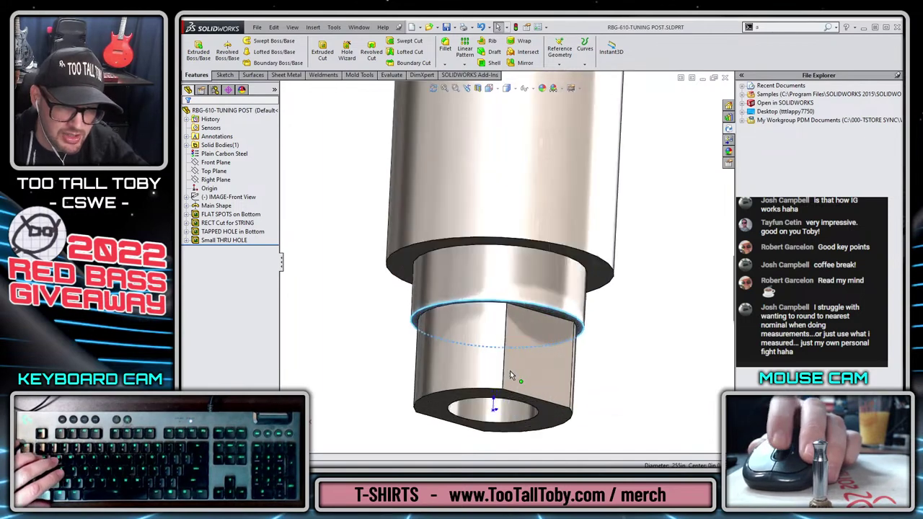
{"action": "left_click", "coordinate": [435, 215]}
{"action": "left_click", "coordinate": [376, 277]}
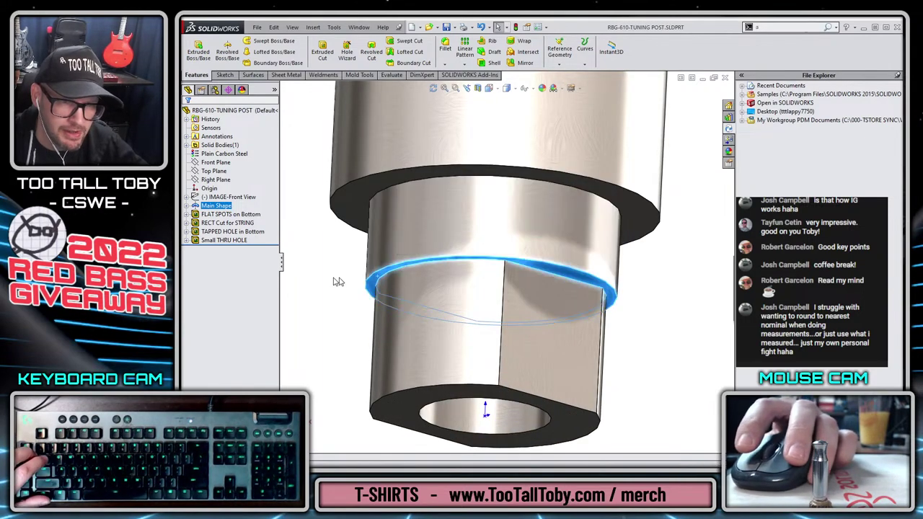
{"action": "left_click", "coordinate": [328, 278]}
{"action": "key", "text": "ctrl+Tab"}
{"action": "scroll", "coordinate": [503, 308], "scroll_direction": "down", "scroll_amount": 4}
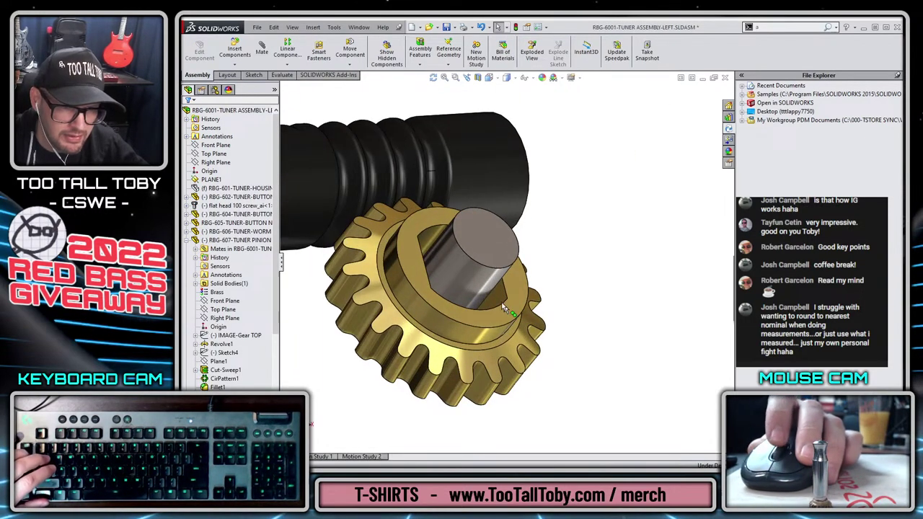
{"action": "left_click", "coordinate": [436, 316]}
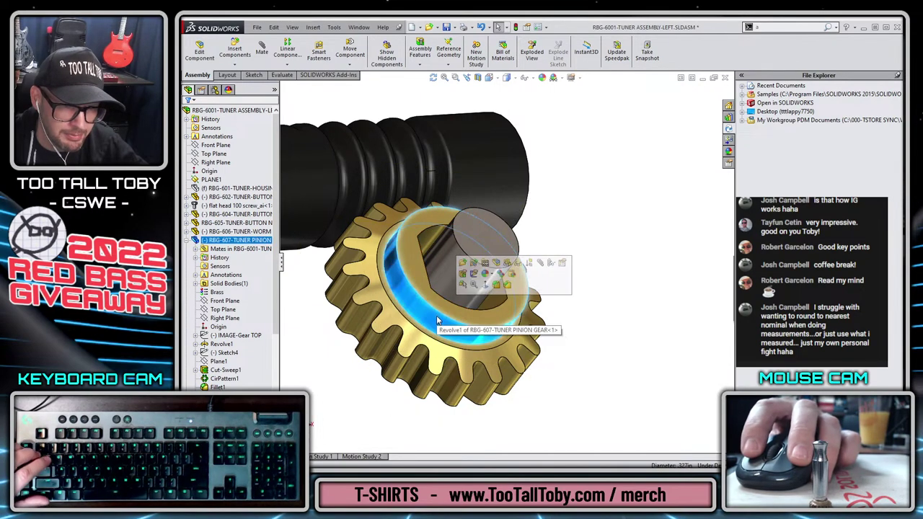
Add a mate reference on the circular lower edge of the tuning post's shoulder above the flats, and close the part.
{"action": "key", "text": "ctrl+Tab"}
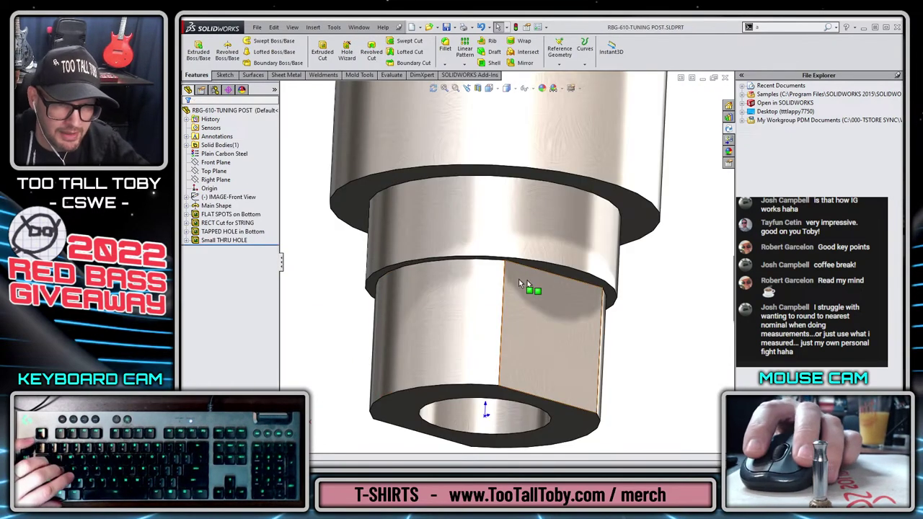
{"action": "left_click", "coordinate": [504, 272]}
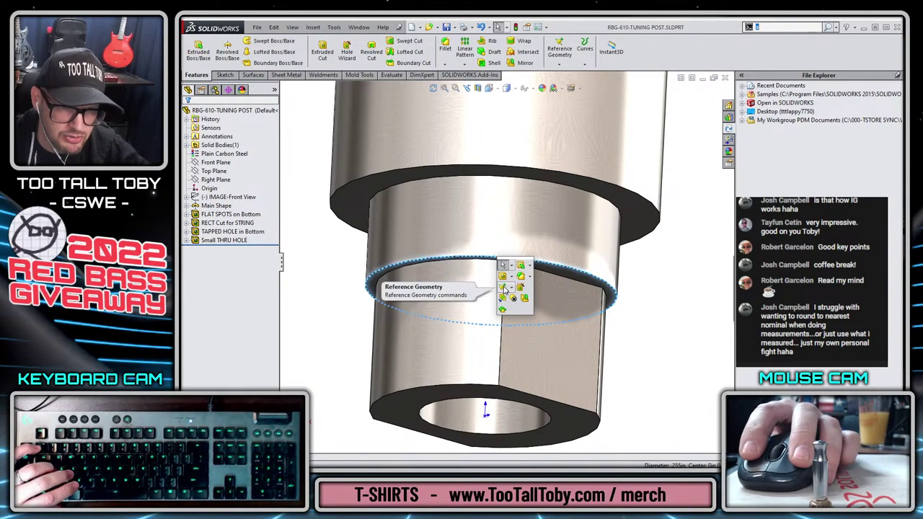
{"action": "left_click", "coordinate": [505, 288]}
{"action": "left_click", "coordinate": [533, 346]}
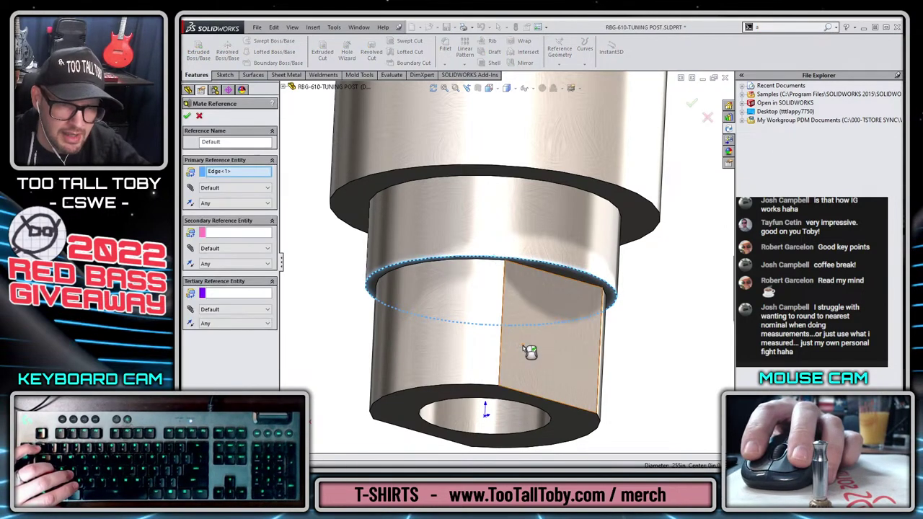
{"action": "key", "text": "Return"}
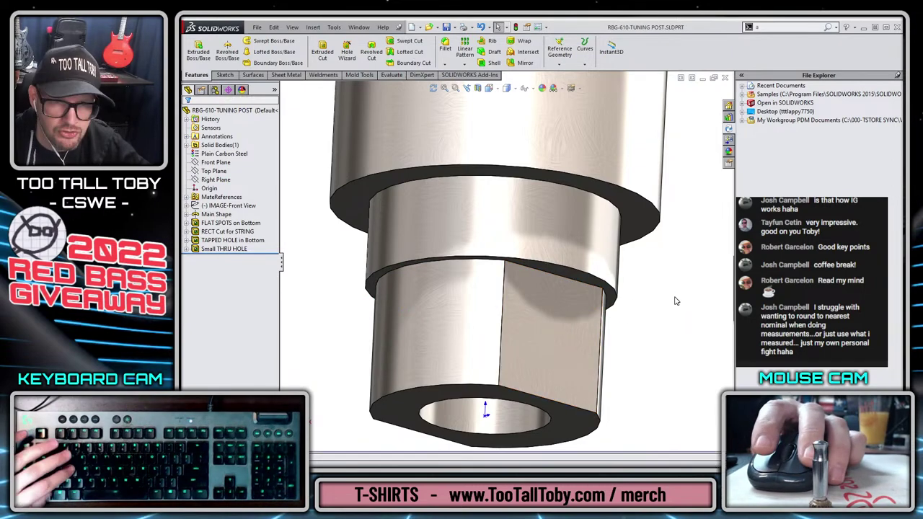
{"action": "left_click", "coordinate": [725, 78]}
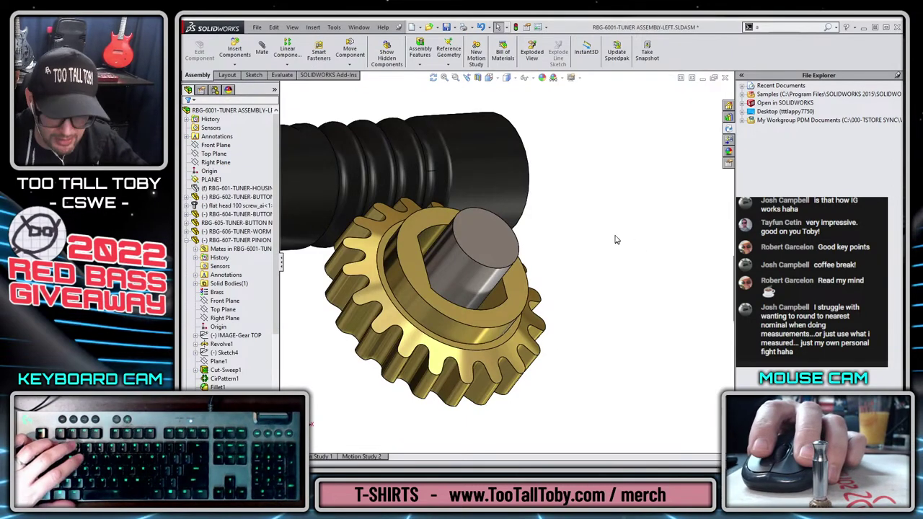
Insert the RBG-610 tuning post into the tuner assembly, seated in the pinion gear's hub, and turn it about its axis.
{"action": "key", "text": "r"}
{"action": "left_click_drag", "start_coordinate": [540, 293], "coordinate": [487, 327]}
{"action": "scroll", "coordinate": [656, 324], "scroll_direction": "up", "scroll_amount": 5}
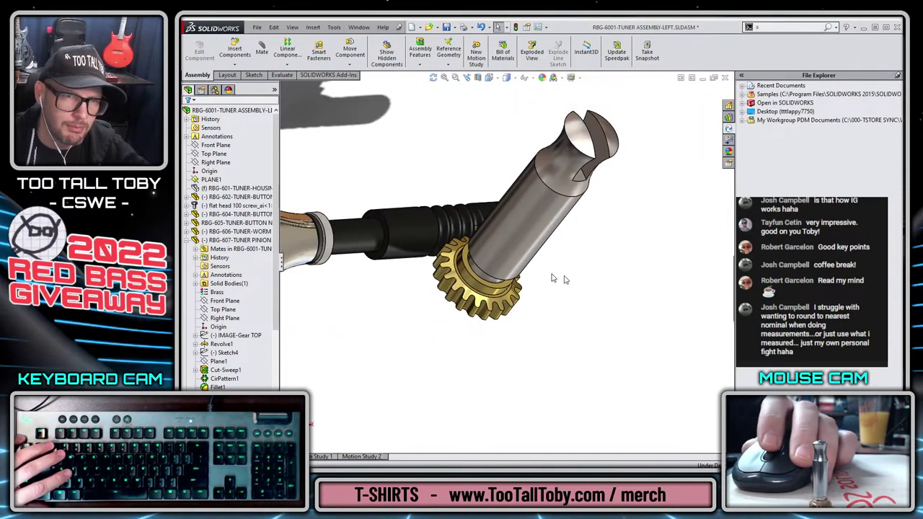
{"action": "left_click_drag", "start_coordinate": [501, 280], "coordinate": [573, 324]}
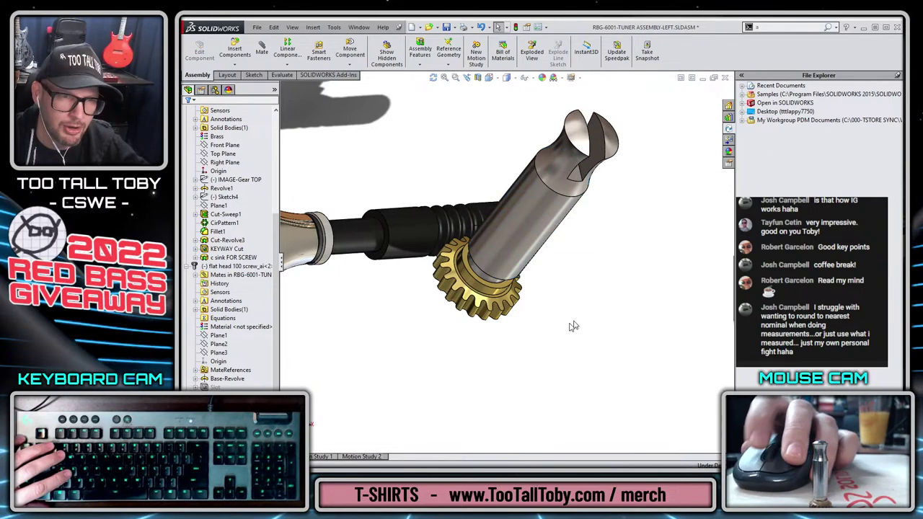
Mate the flat inside the pinion gear's bore parallel to the tuning post's flat, hiding the gear to reach the post.
{"action": "middle_click_drag", "start_coordinate": [550, 349], "coordinate": [492, 314]}
{"action": "scroll", "coordinate": [510, 318], "scroll_direction": "down", "scroll_amount": 2}
{"action": "scroll", "coordinate": [510, 318], "scroll_direction": "down", "scroll_amount": 4}
{"action": "scroll", "coordinate": [403, 311], "scroll_direction": "down", "scroll_amount": 2}
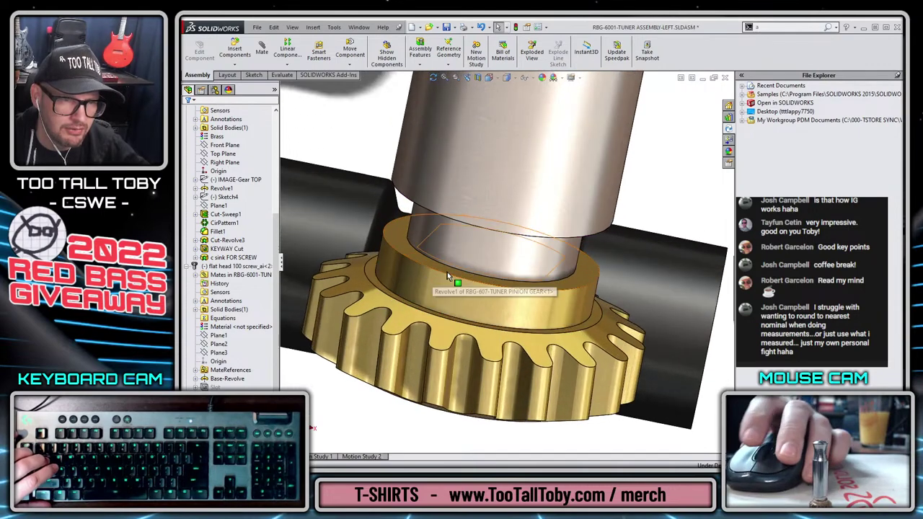
{"action": "mouse_move", "coordinate": [460, 359]}
{"action": "middle_mouse_down"}
{"action": "mouse_move", "coordinate": [466, 295]}
{"action": "mouse_move", "coordinate": [457, 345]}
{"action": "middle_mouse_up"}
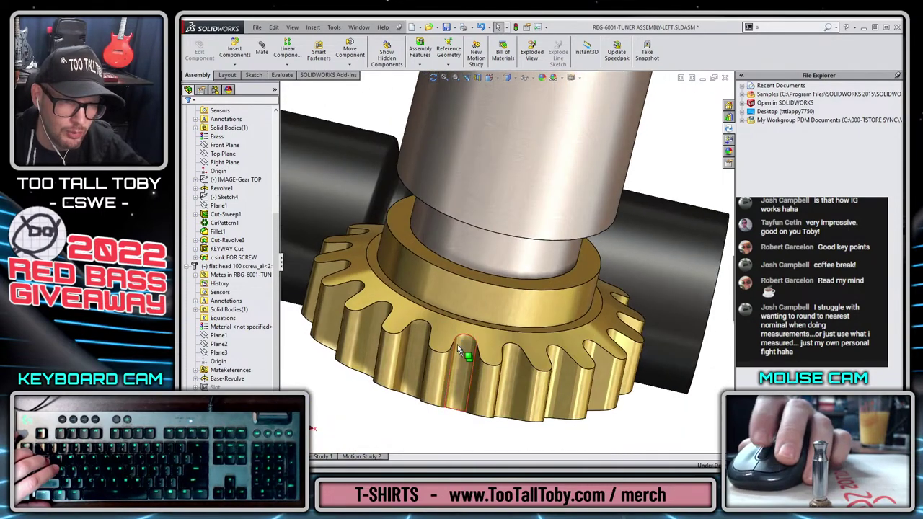
{"action": "right_click", "coordinate": [438, 287]}
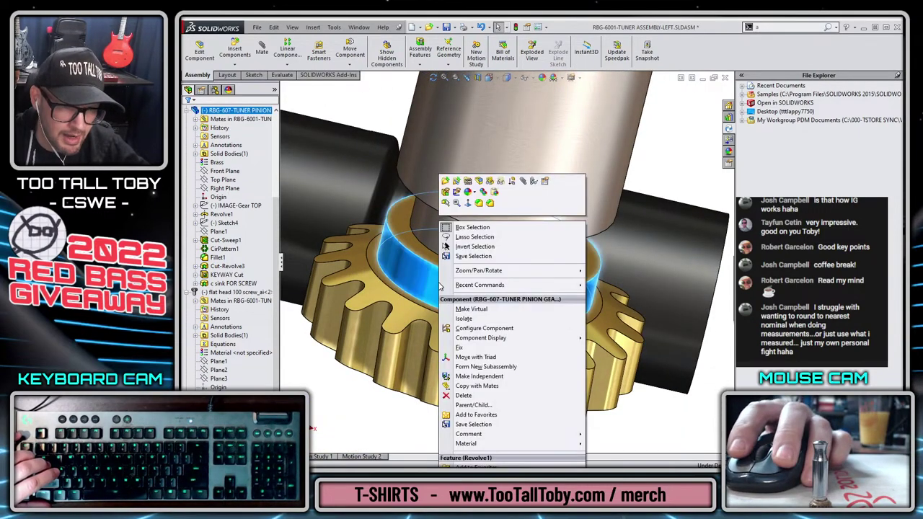
{"action": "left_click", "coordinate": [453, 225]}
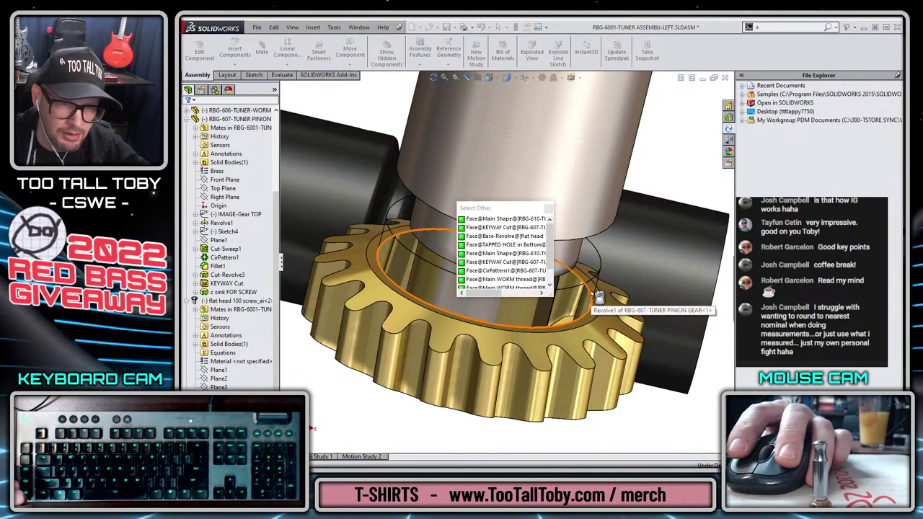
{"action": "left_click", "coordinate": [548, 318]}
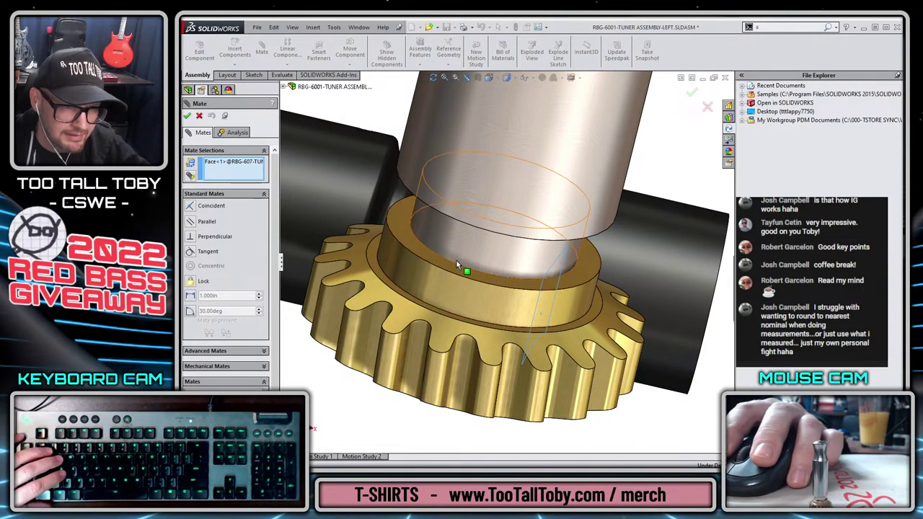
{"action": "right_click", "coordinate": [446, 293]}
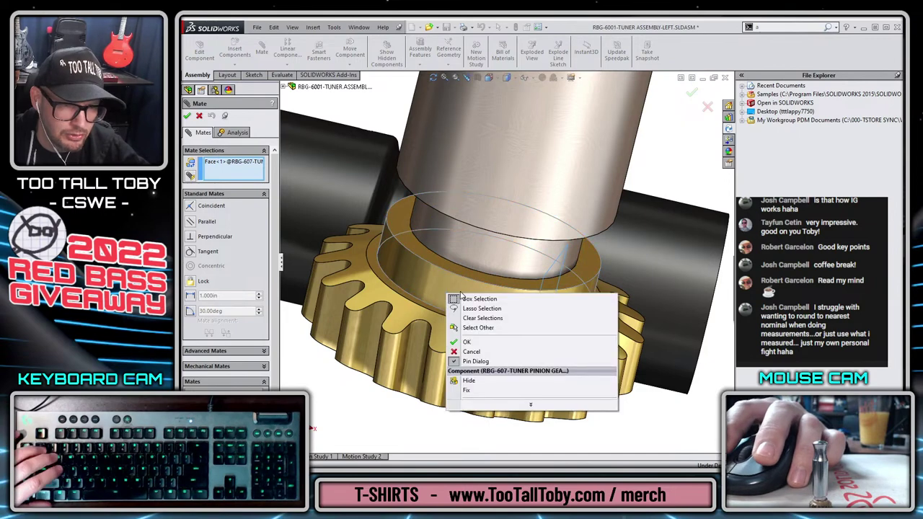
{"action": "left_click", "coordinate": [470, 381]}
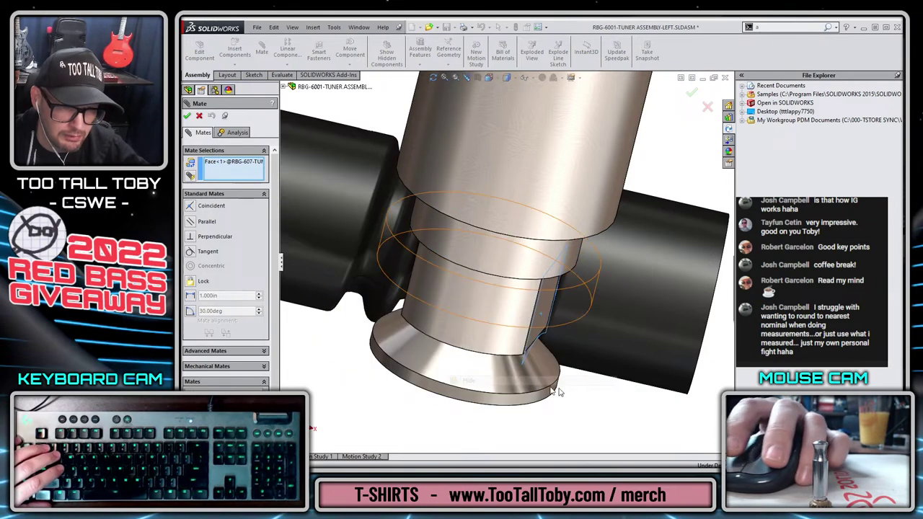
{"action": "left_click", "coordinate": [536, 319]}
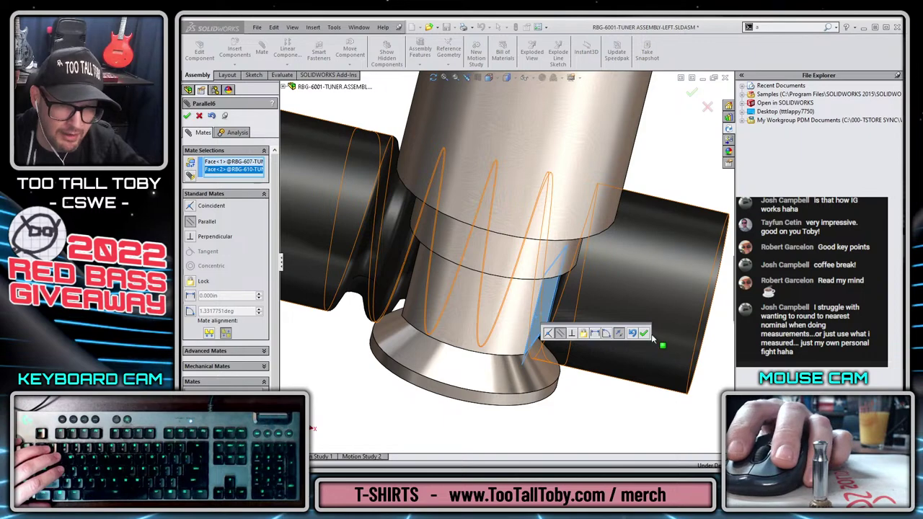
{"action": "left_click", "coordinate": [644, 333]}
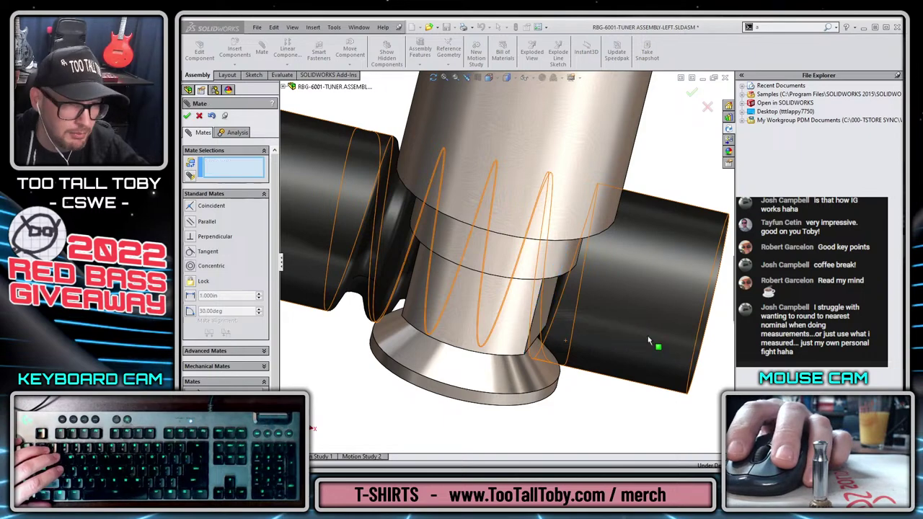
{"action": "left_click", "coordinate": [187, 116]}
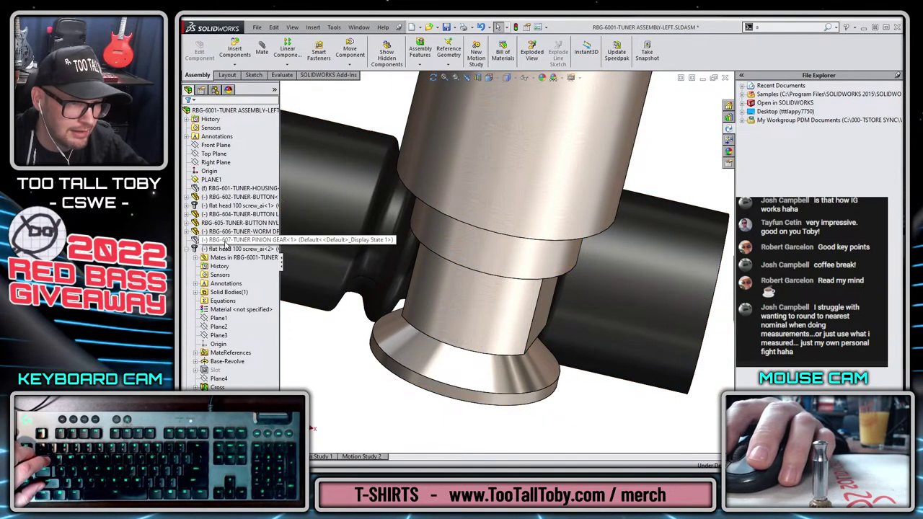
Show the pinion gear again and rotate the tuner button to test the motion of the worm drive, gear and post.
{"action": "left_click", "coordinate": [216, 240]}
{"action": "left_click", "coordinate": [266, 216]}
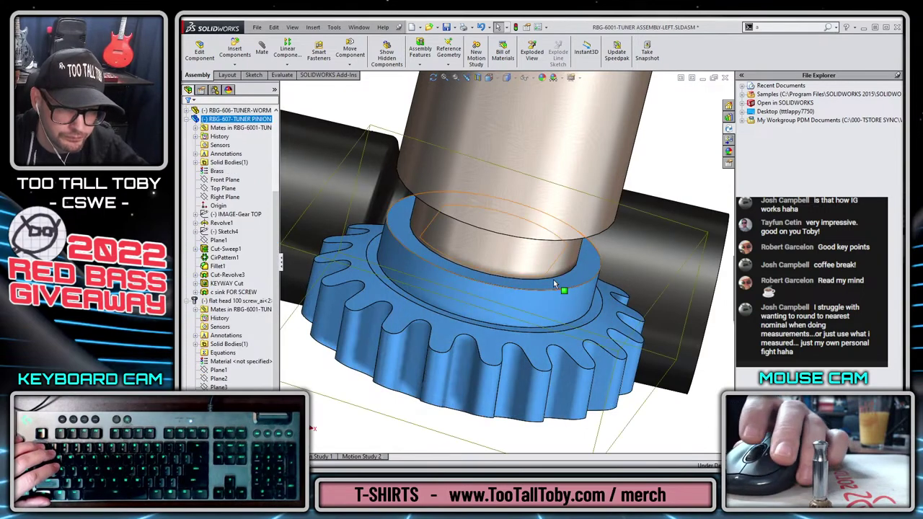
{"action": "scroll", "coordinate": [553, 280], "scroll_direction": "up", "scroll_amount": 6}
{"action": "left_click", "coordinate": [639, 171]}
{"action": "scroll", "coordinate": [565, 236], "scroll_direction": "up", "scroll_amount": 5}
{"action": "middle_click_drag", "start_coordinate": [441, 320], "coordinate": [382, 194]}
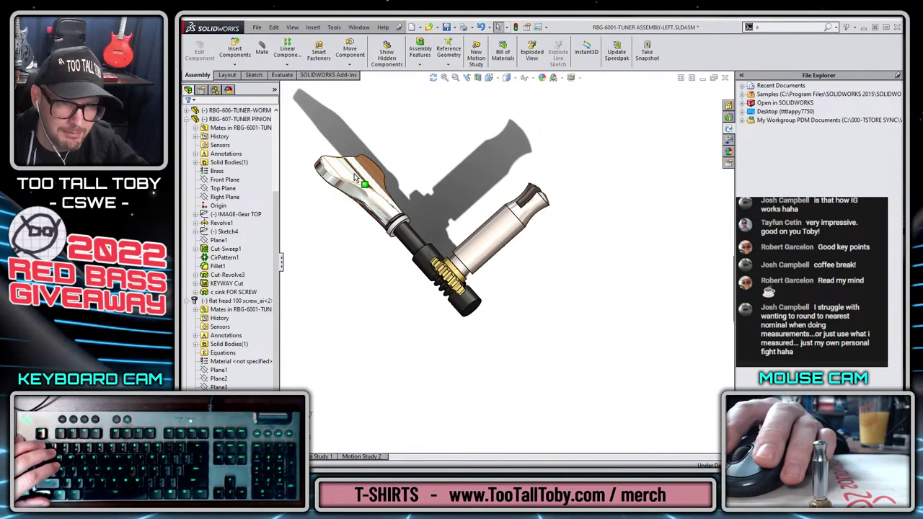
{"action": "left_click_drag", "start_coordinate": [355, 179], "coordinate": [427, 287]}
{"action": "left_click", "coordinate": [568, 281]}
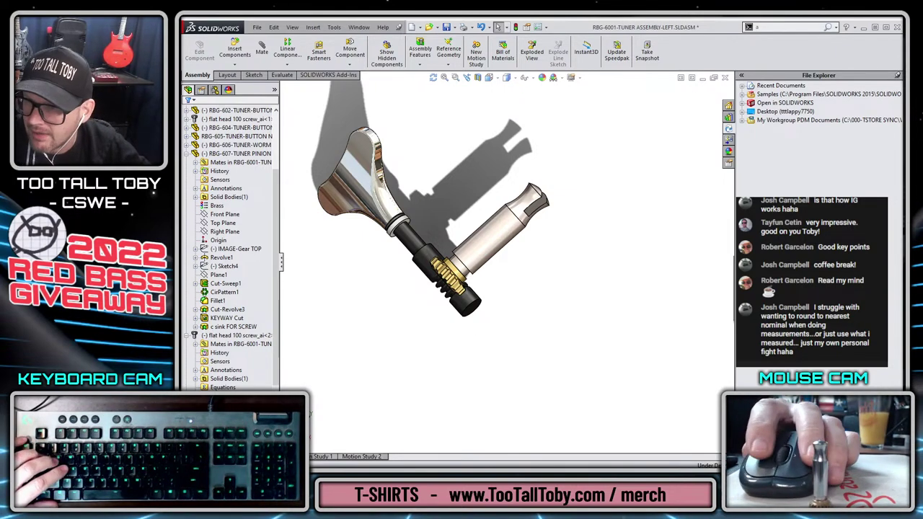
Check the remaining tuner parts in the labelled exploded-view photo, and return to the assembly in isometric view.
{"action": "key", "text": "alt+Tab"}
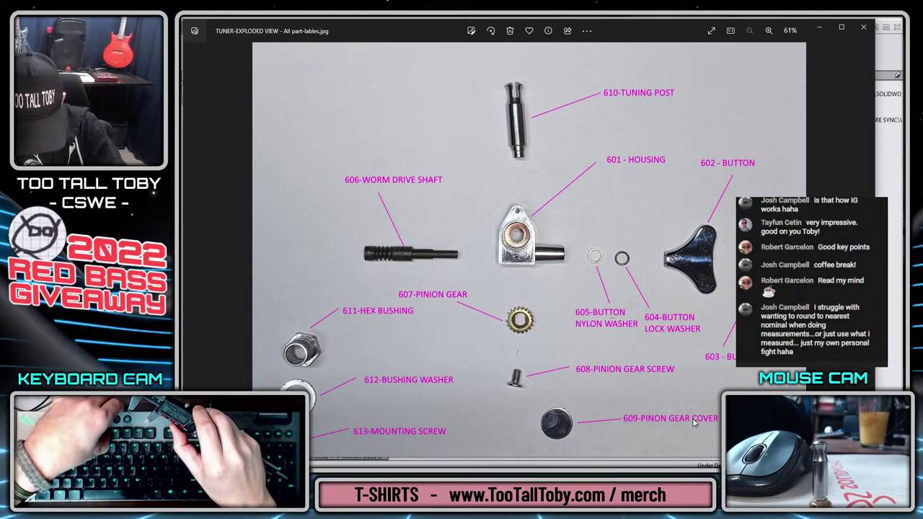
{"action": "key", "text": "F5"}
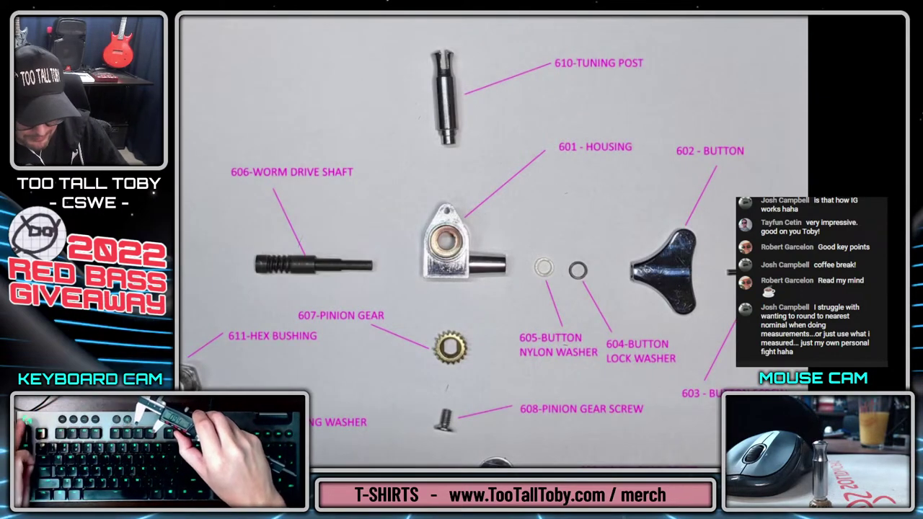
{"action": "key", "text": "Escape"}
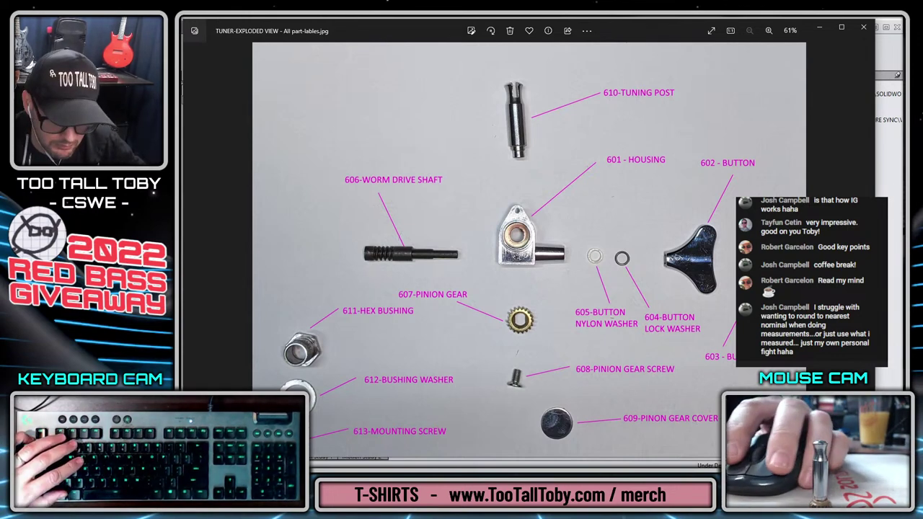
{"action": "key", "text": "alt+Tab"}
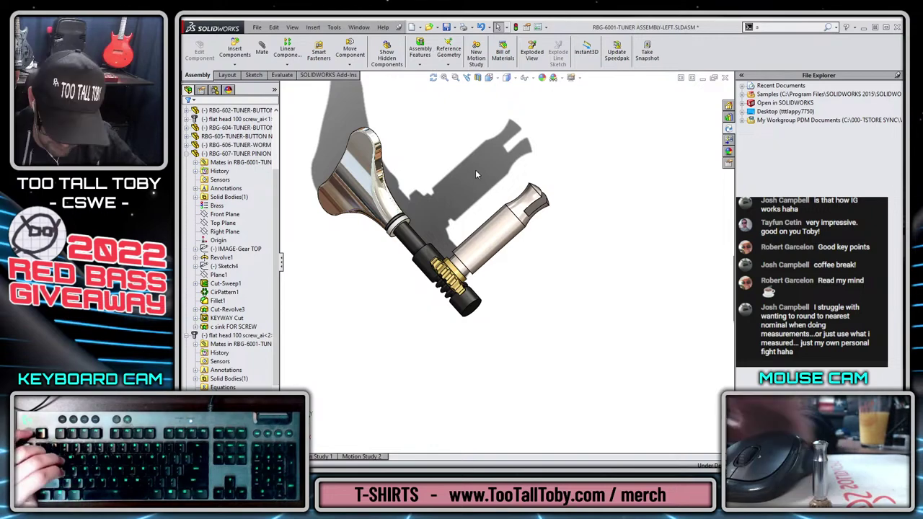
{"action": "key", "text": "ctrl+7"}
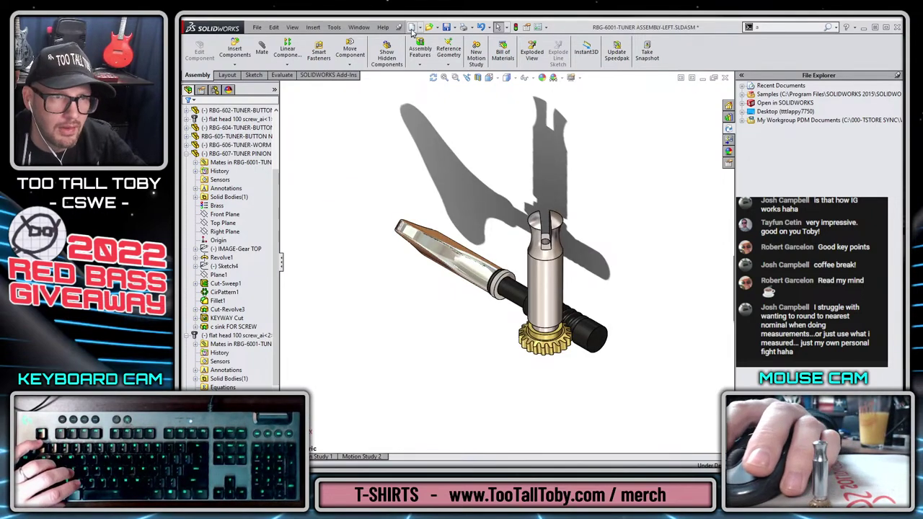
Create a new part from the PART-INCH template and sketch a 0.596 in diameter circle centred on the origin of the Top Plane.
{"action": "left_click", "coordinate": [409, 27]}
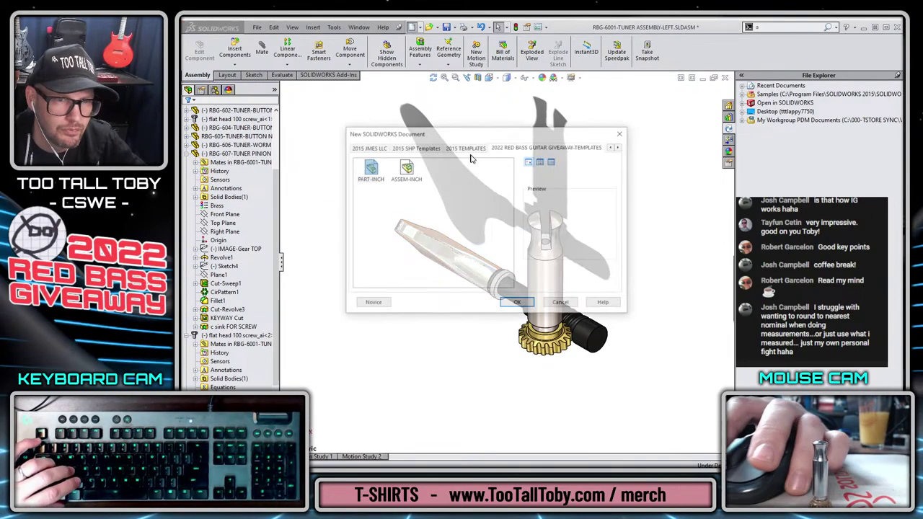
{"action": "double_click", "coordinate": [374, 170]}
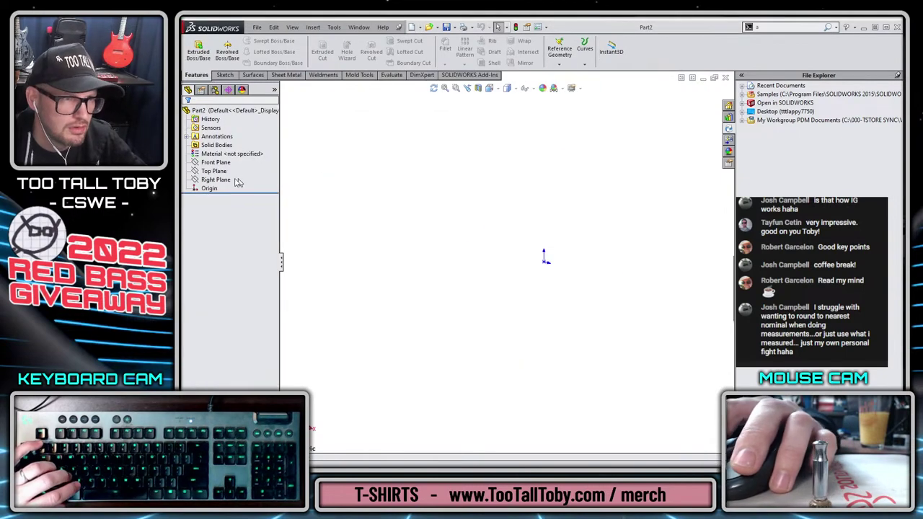
{"action": "left_click", "coordinate": [222, 172]}
{"action": "left_click", "coordinate": [232, 156]}
{"action": "key", "text": "s"}
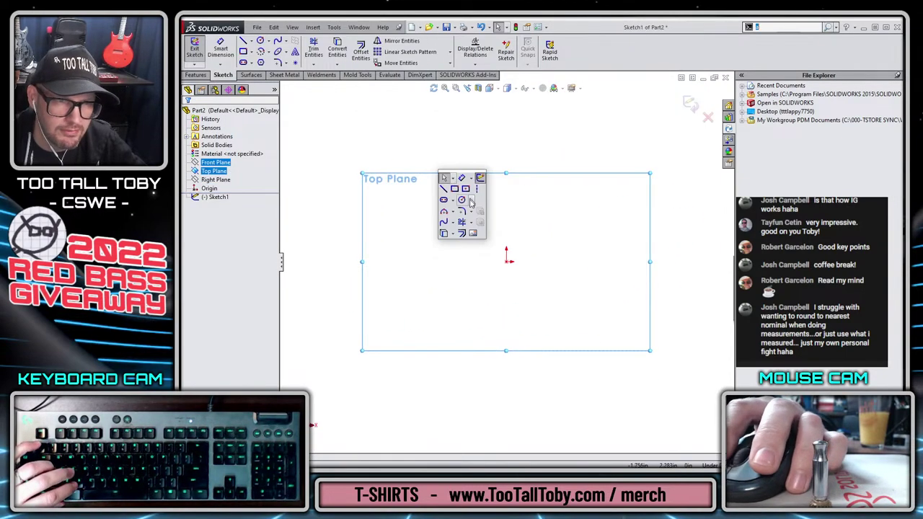
{"action": "left_click", "coordinate": [461, 201]}
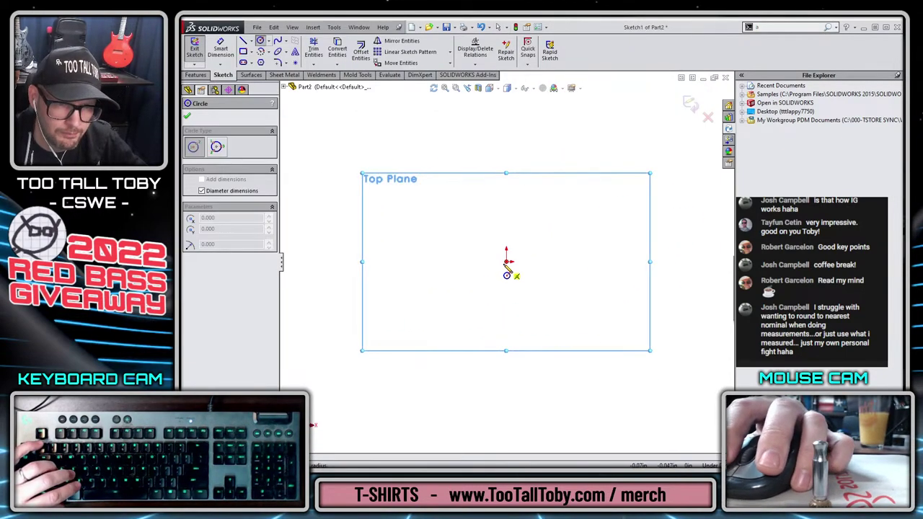
{"action": "left_click", "coordinate": [507, 257]}
{"action": "type", "text": "0.29825"}
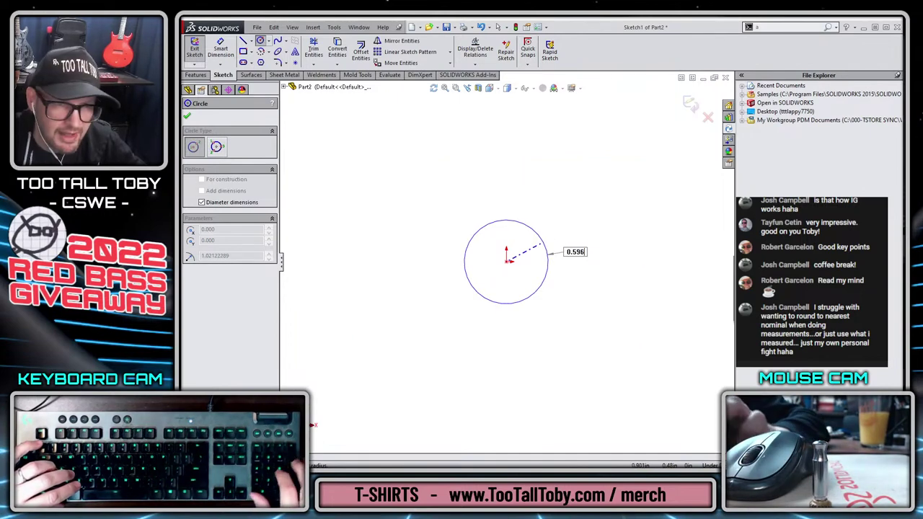
{"action": "key", "text": "Return"}
Extrude the circle 0.0375 in into a thin disc and assign Plain Carbon Steel as its material.
{"action": "key", "text": "s"}
{"action": "left_click", "coordinate": [591, 285]}
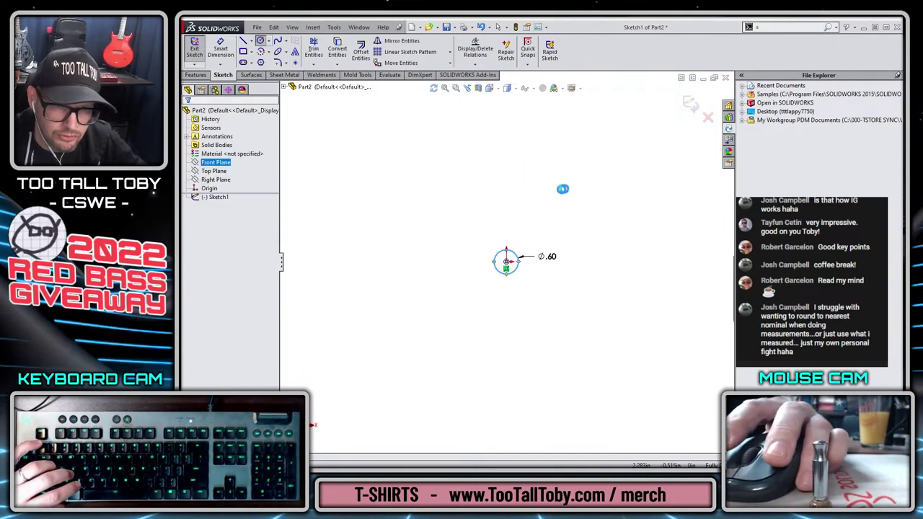
{"action": "type", "text": "0.0375"}
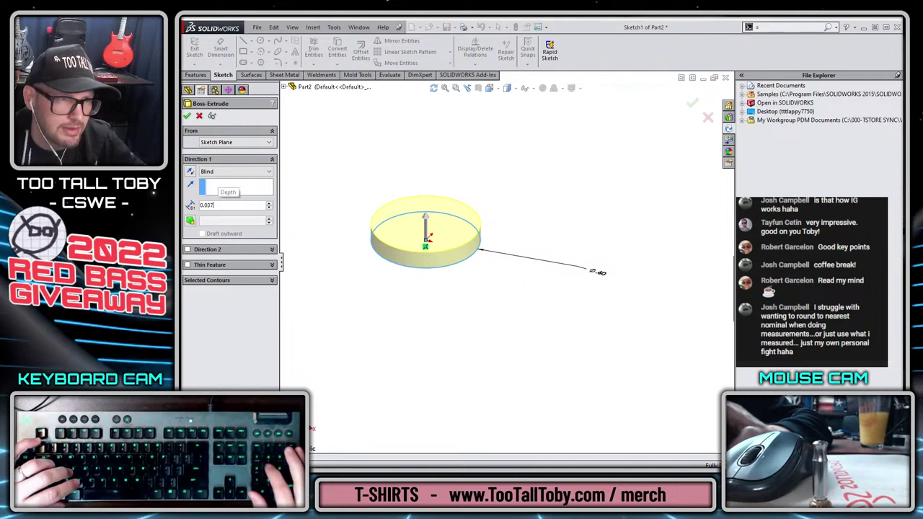
{"action": "key", "text": "Return"}
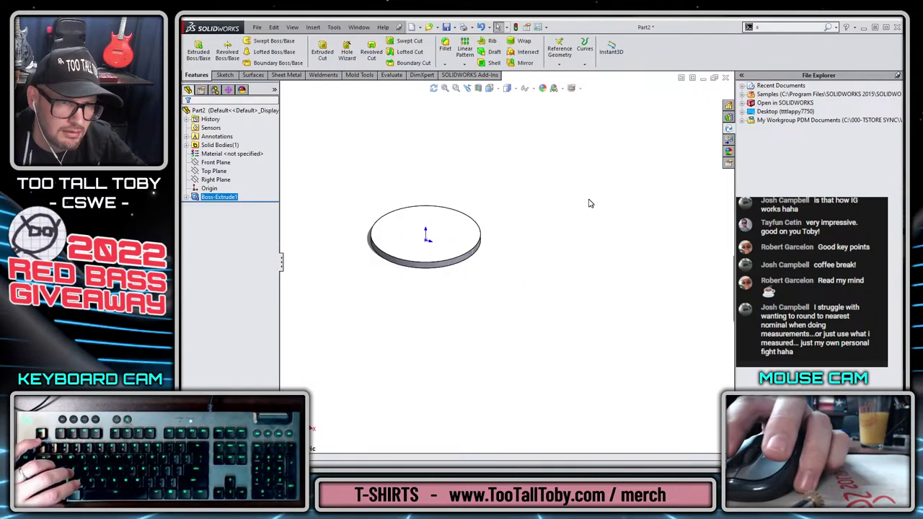
{"action": "right_click", "coordinate": [252, 156]}
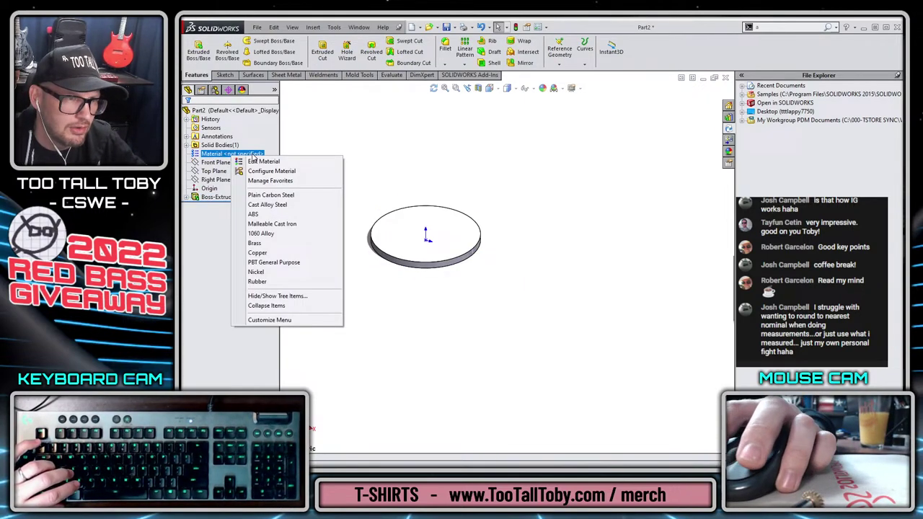
{"action": "left_click", "coordinate": [268, 194]}
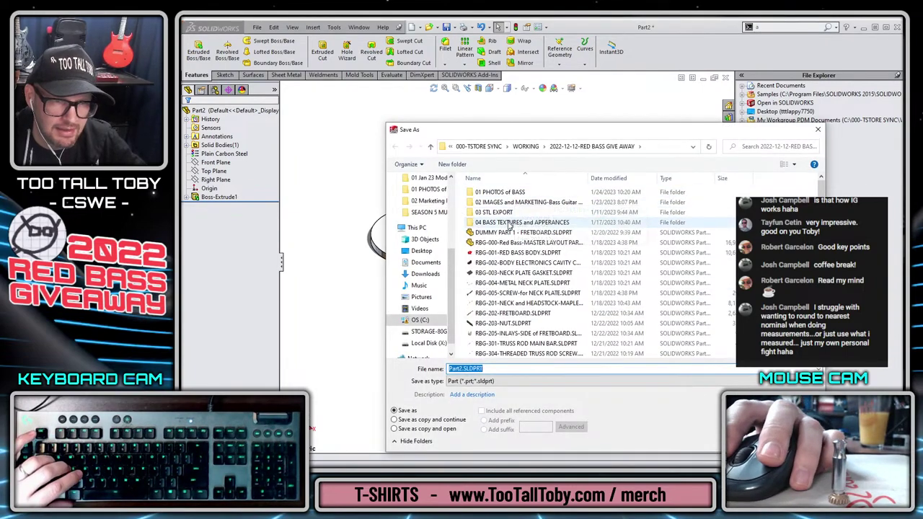
Save the disc part as RBG-609-TUNER GEAR COVER PLATE in the 2022-12-12-RED BASS GIVE AWAY folder.
{"action": "type", "text": "R"}
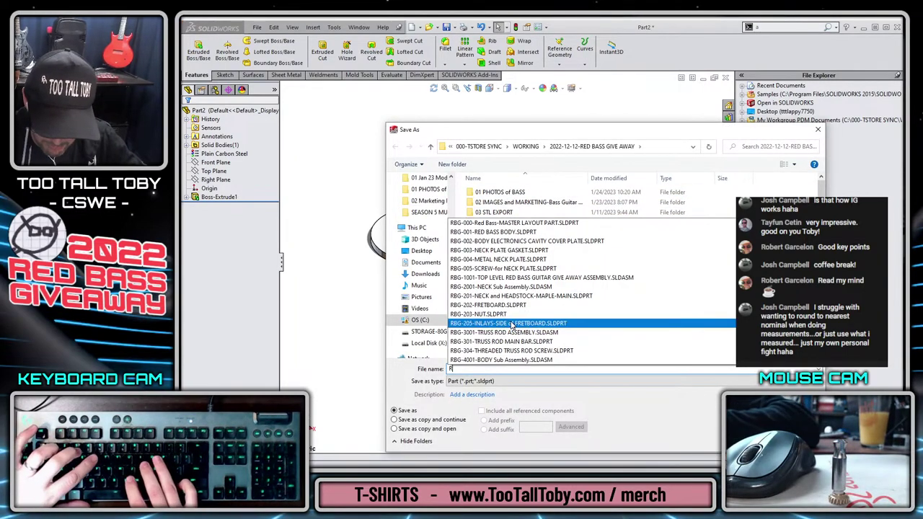
{"action": "type", "text": "BG-60"}
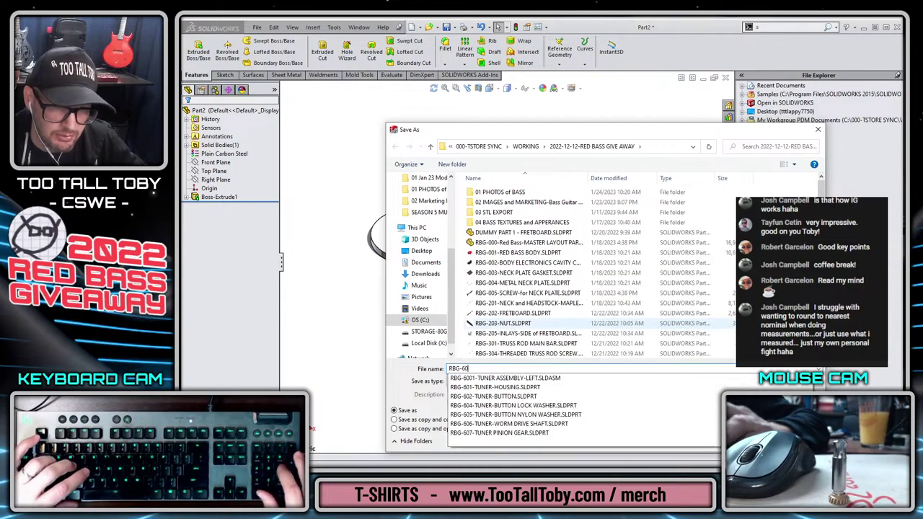
{"action": "type", "text": "9-TUNER"}
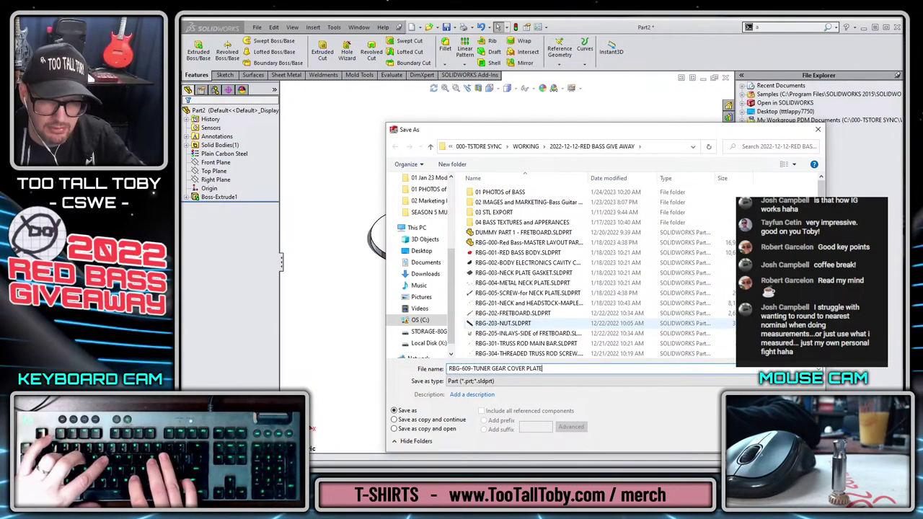
{"action": "type", "text": " GEAR COVER PLATE"}
{"action": "key", "text": "Return"}
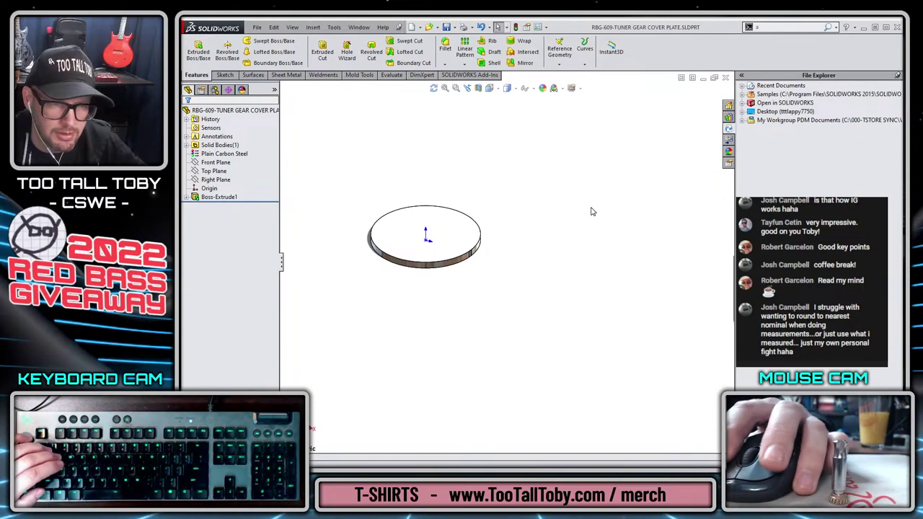
Add a default mate reference using the top circular edge of the disc as its primary entity.
{"action": "left_click", "coordinate": [456, 267]}
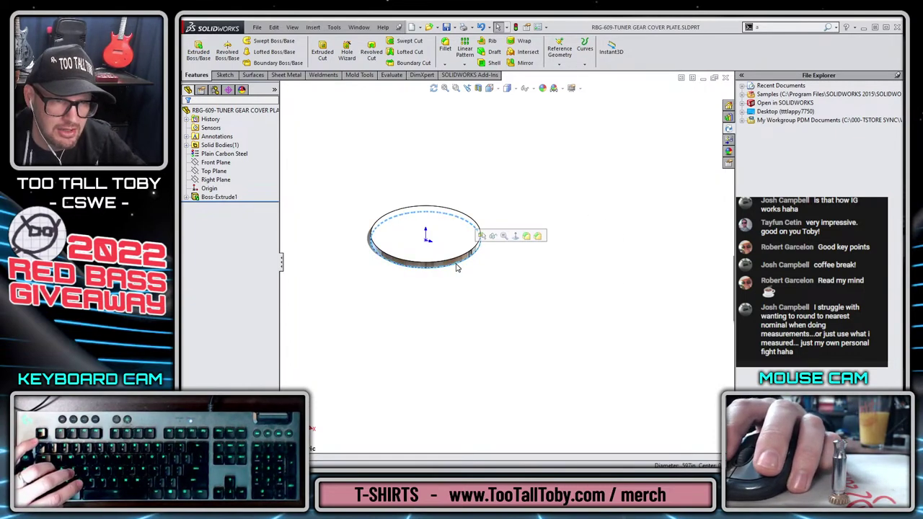
{"action": "left_click", "coordinate": [426, 233]}
{"action": "key", "text": "s"}
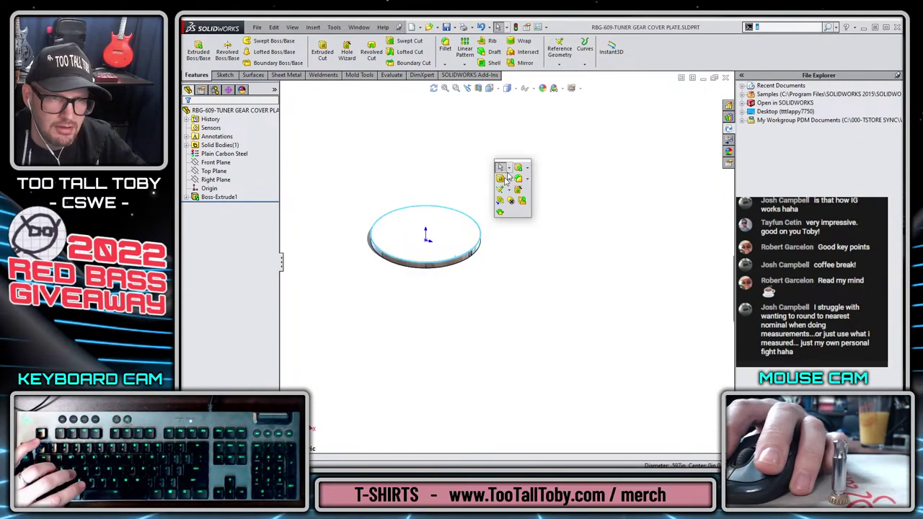
{"action": "left_click", "coordinate": [500, 191]}
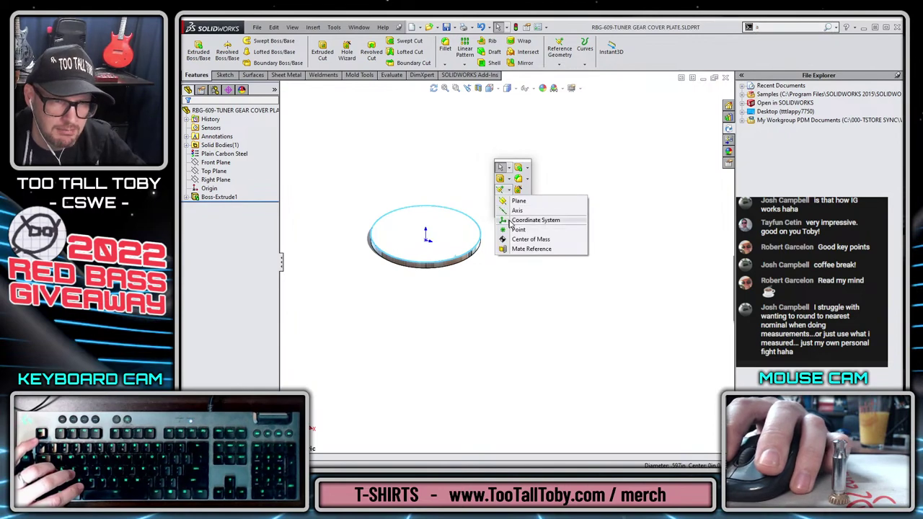
{"action": "left_click", "coordinate": [515, 248]}
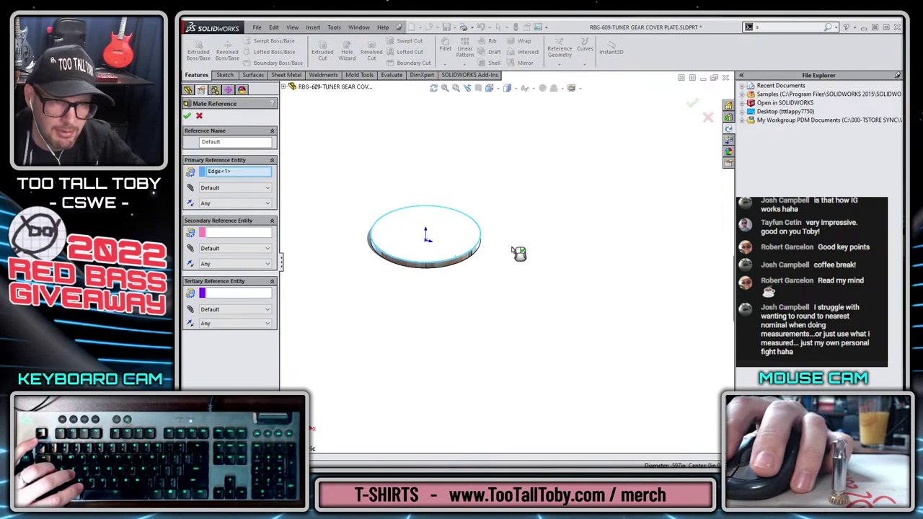
{"action": "key", "text": "Return"}
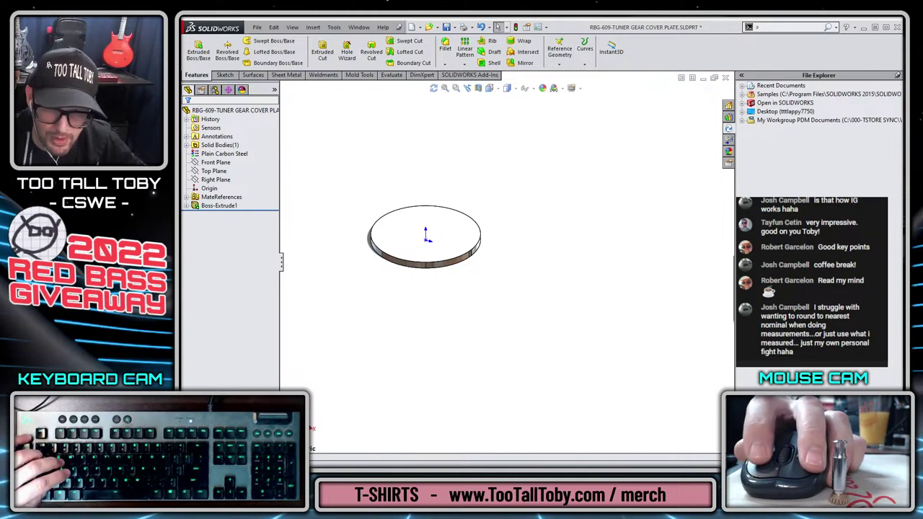
Check the new cover plate part into the 2022-12-12-RED BASS GIVE AWAY project and close it to return to the tuner assembly.
{"action": "right_click", "coordinate": [833, 390]}
{"action": "left_click", "coordinate": [858, 286]}
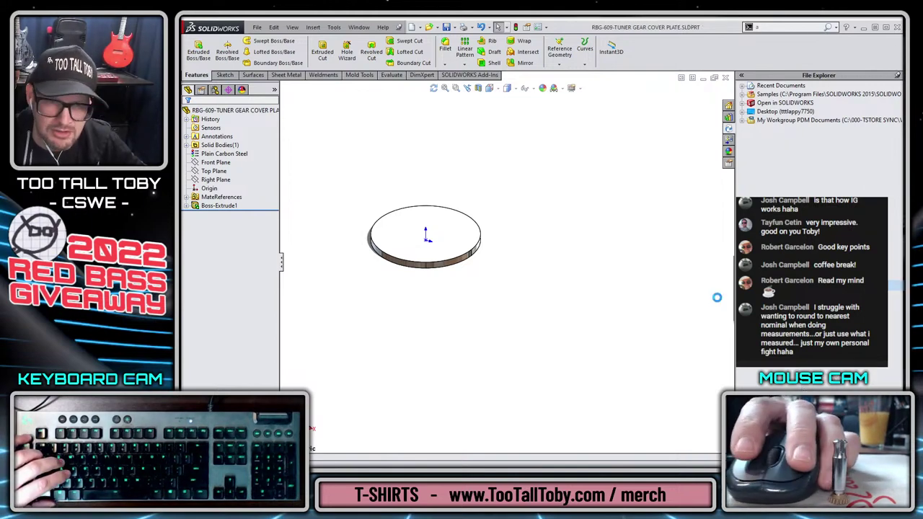
{"action": "left_click", "coordinate": [303, 398]}
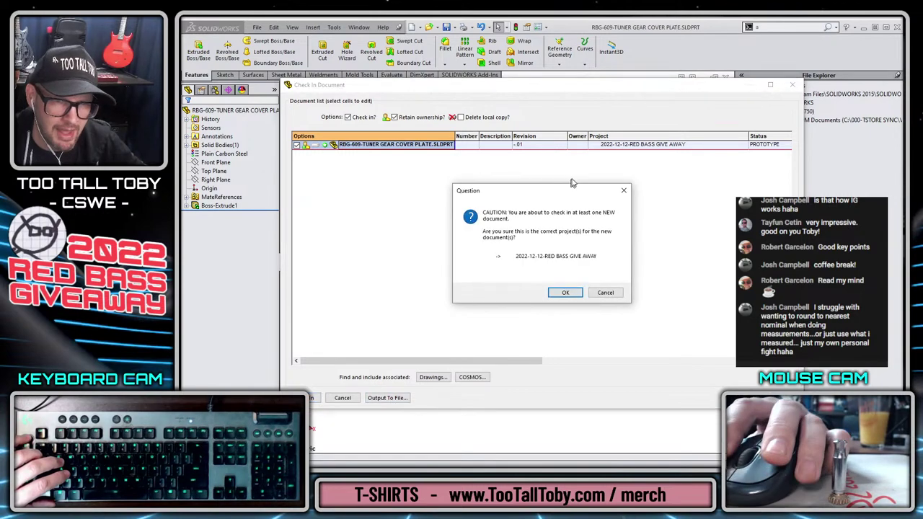
{"action": "left_click", "coordinate": [566, 293]}
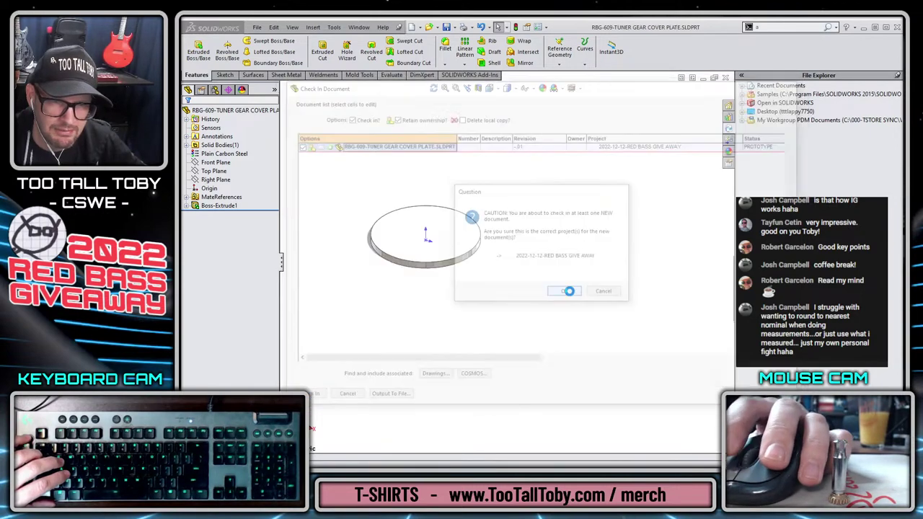
{"action": "left_click", "coordinate": [725, 78]}
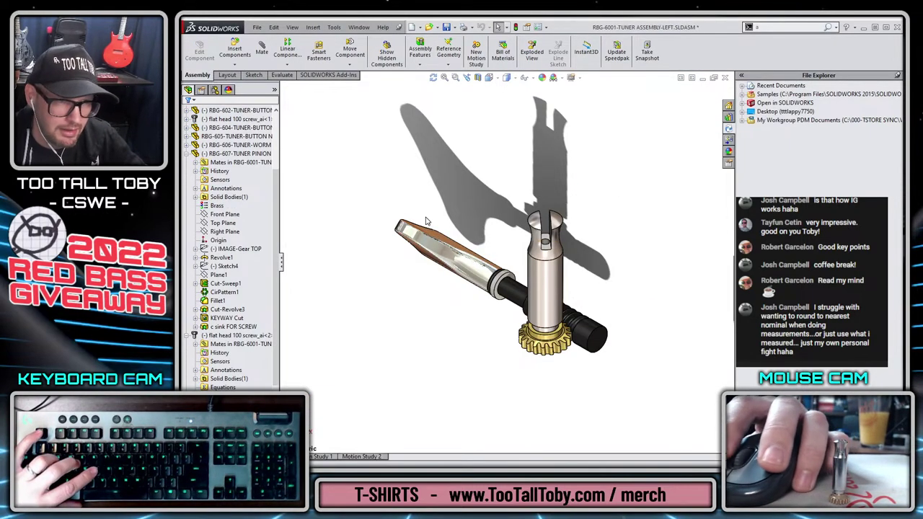
Show the tuner housing again and insert the recent RBG-609 gear cover plate into the round opening over the pinion gear.
{"action": "key", "text": "shift+Tab"}
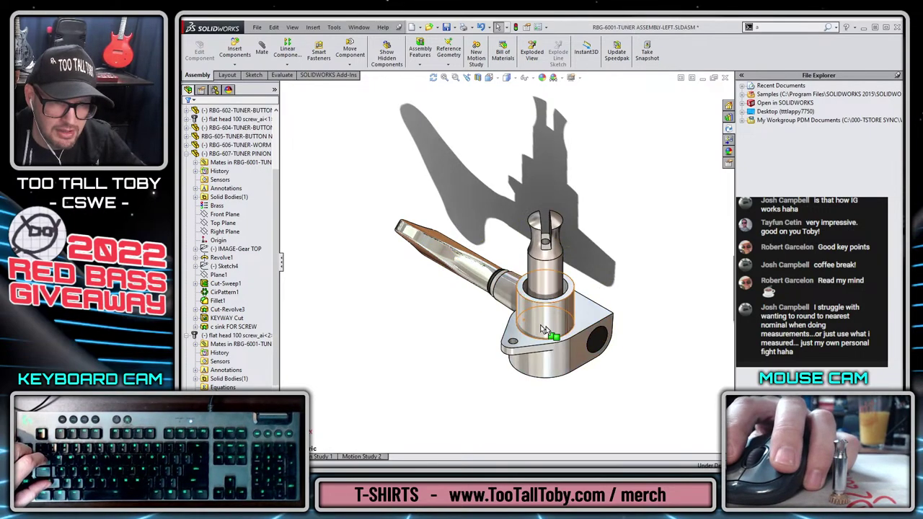
{"action": "middle_click_drag", "start_coordinate": [645, 375], "coordinate": [590, 157]}
{"action": "scroll", "coordinate": [559, 145], "scroll_direction": "down", "scroll_amount": 6}
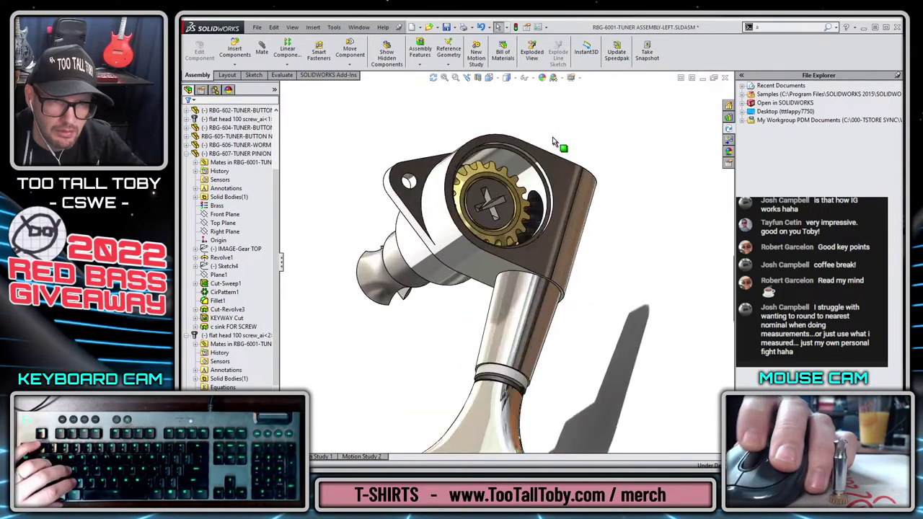
{"action": "key", "text": "r"}
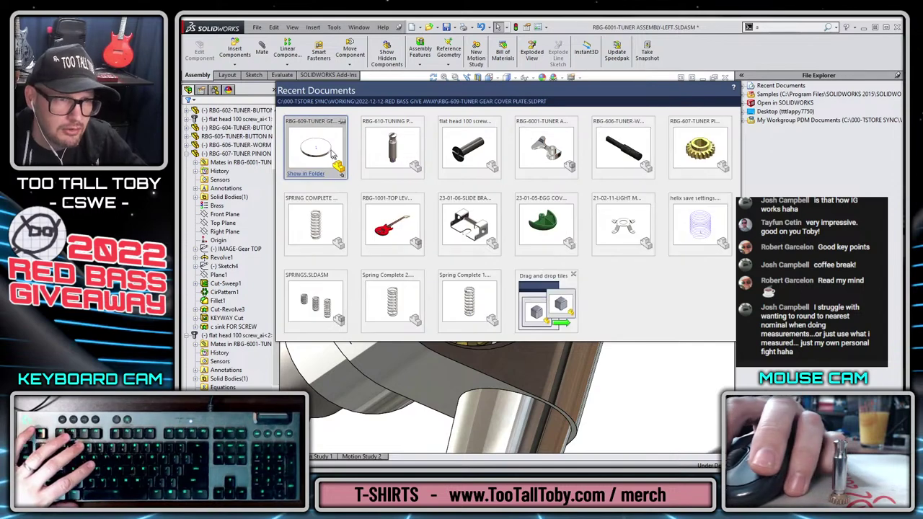
{"action": "left_click_drag", "start_coordinate": [324, 151], "coordinate": [524, 201]}
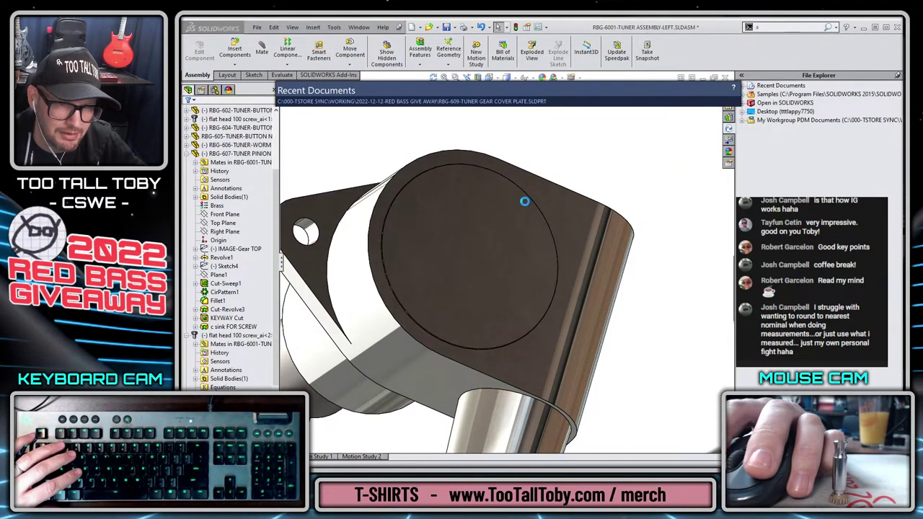
{"action": "scroll", "coordinate": [591, 335], "scroll_direction": "up", "scroll_amount": 5}
{"action": "scroll", "coordinate": [512, 282], "scroll_direction": "down", "scroll_amount": 5}
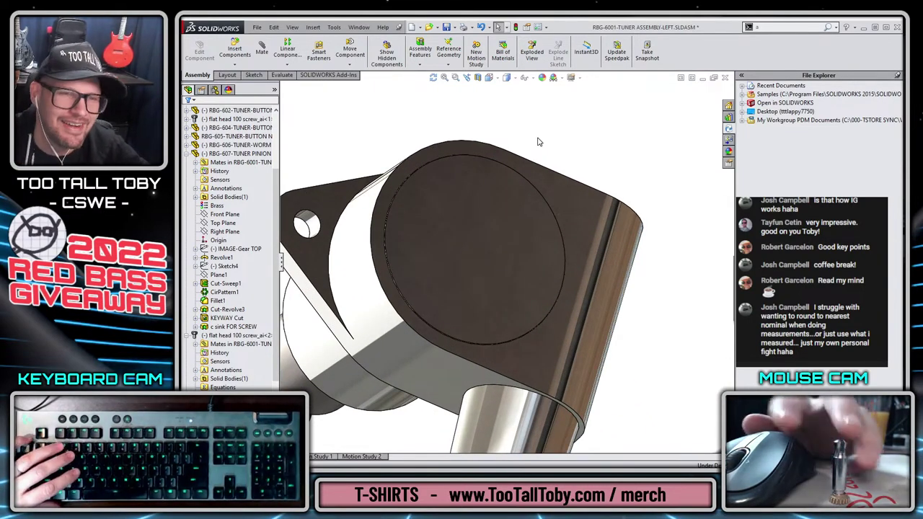
{"action": "scroll", "coordinate": [484, 299], "scroll_direction": "up", "scroll_amount": 2}
{"action": "scroll", "coordinate": [497, 294], "scroll_direction": "up", "scroll_amount": 2}
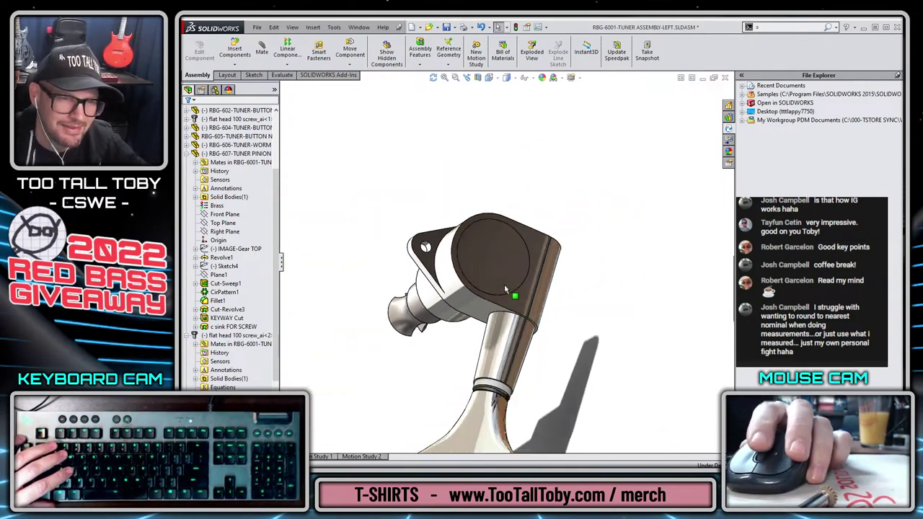
{"action": "middle_click_drag", "start_coordinate": [626, 406], "coordinate": [568, 384]}
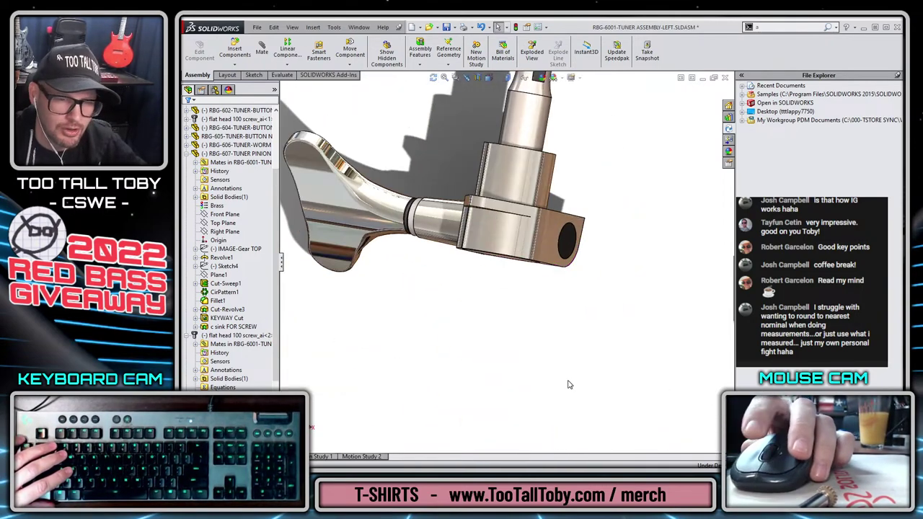
Check the labelled exploded-view photo for the next tuner part and return to the assembly.
{"action": "key", "text": "alt+Tab"}
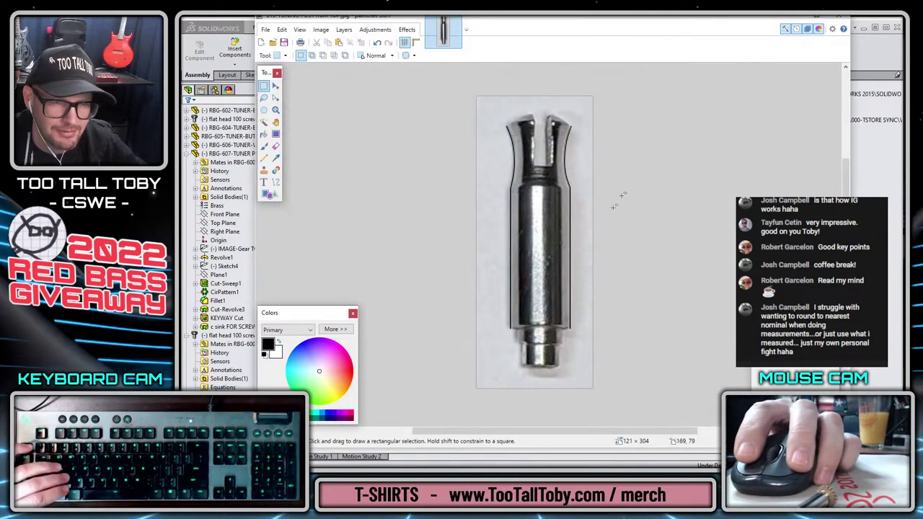
{"action": "key", "text": "alt+Tab"}
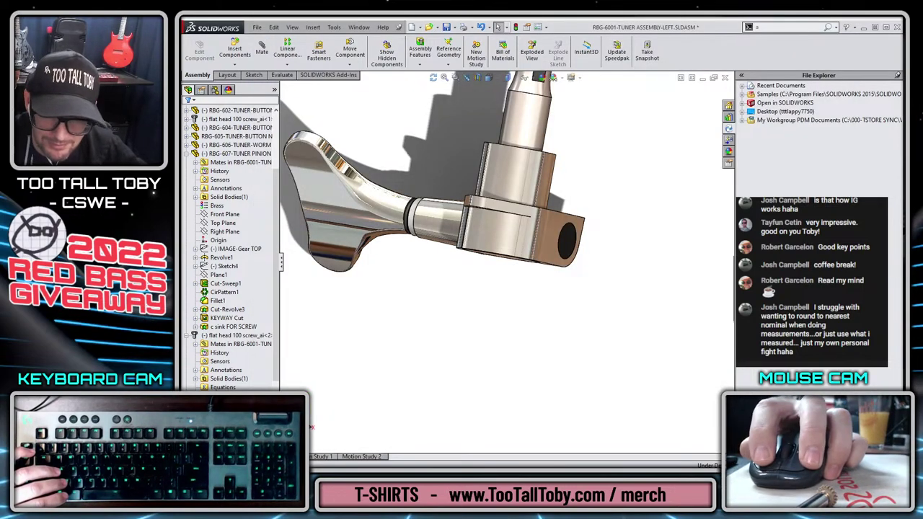
{"action": "key", "text": "alt+Tab"}
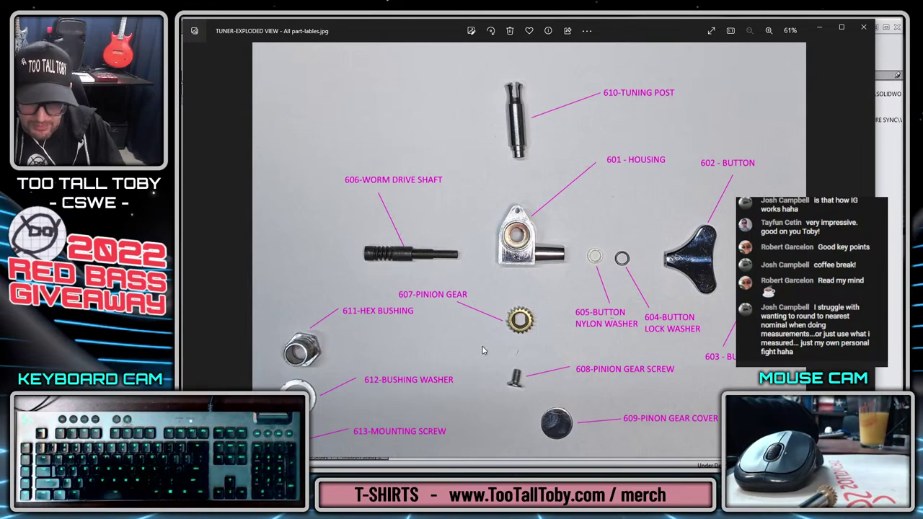
{"action": "left_click", "coordinate": [817, 28]}
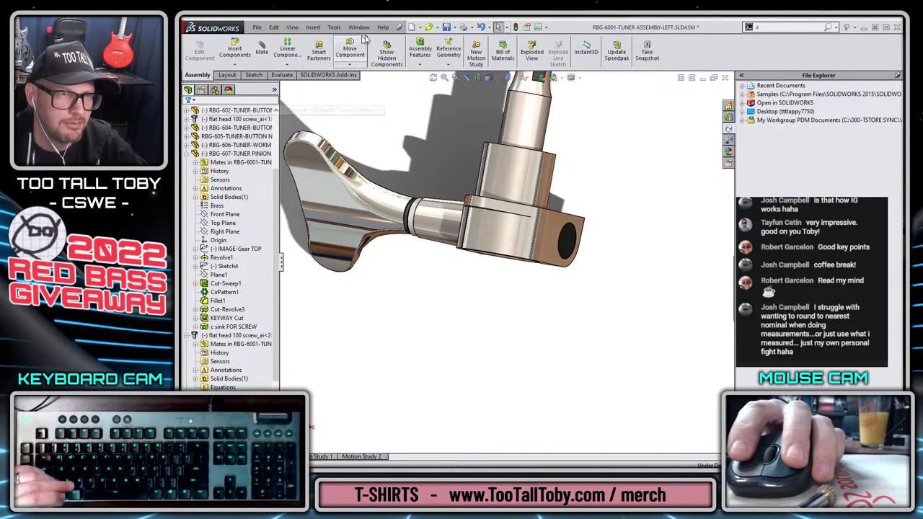
Create a new PART-INCH part and sketch a hexagon centred on the origin of the Top Plane, with its upper side horizontal.
{"action": "left_click", "coordinate": [411, 27]}
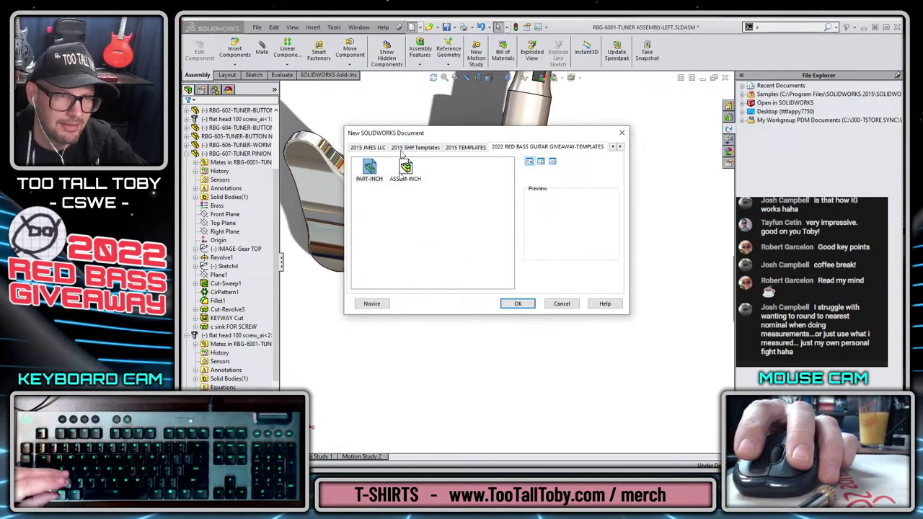
{"action": "left_click", "coordinate": [369, 174]}
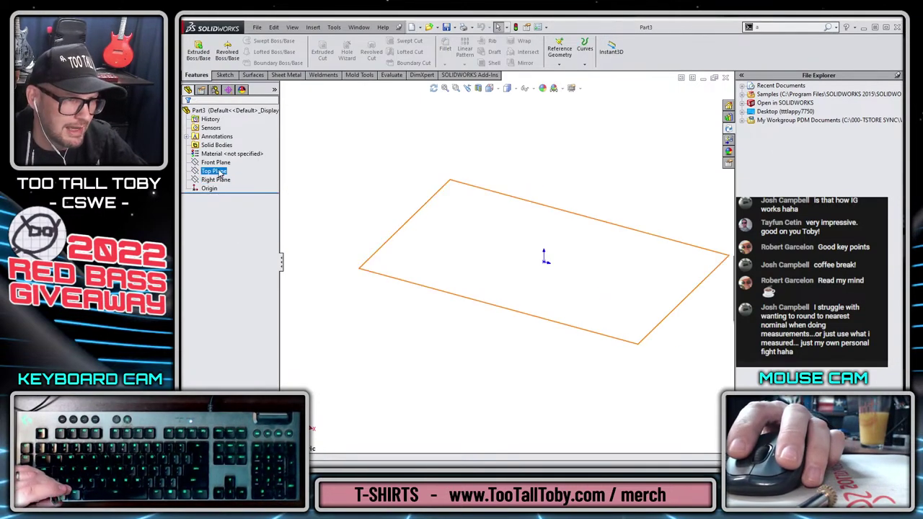
{"action": "left_click", "coordinate": [220, 172]}
{"action": "left_click", "coordinate": [224, 155]}
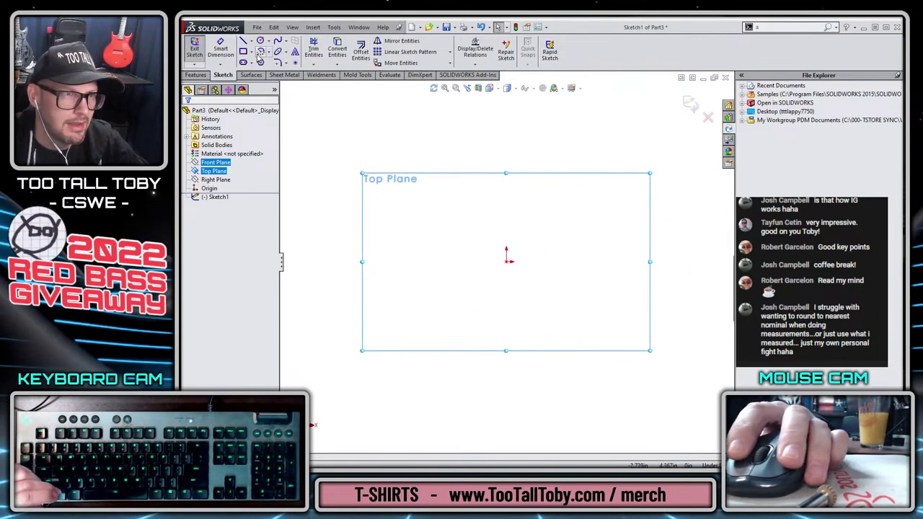
{"action": "left_click", "coordinate": [261, 62]}
{"action": "left_click", "coordinate": [507, 257]}
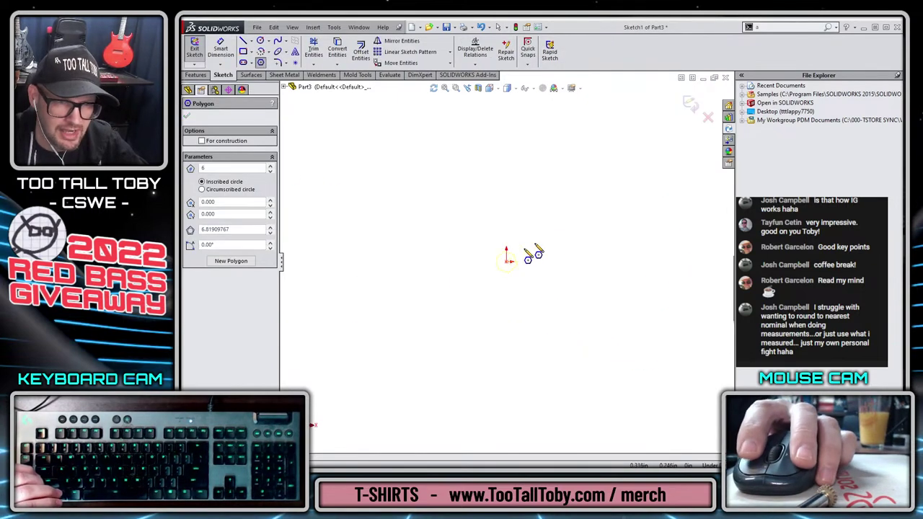
{"action": "left_click", "coordinate": [558, 222]}
{"action": "key", "text": "Escape"}
{"action": "left_click", "coordinate": [525, 207]}
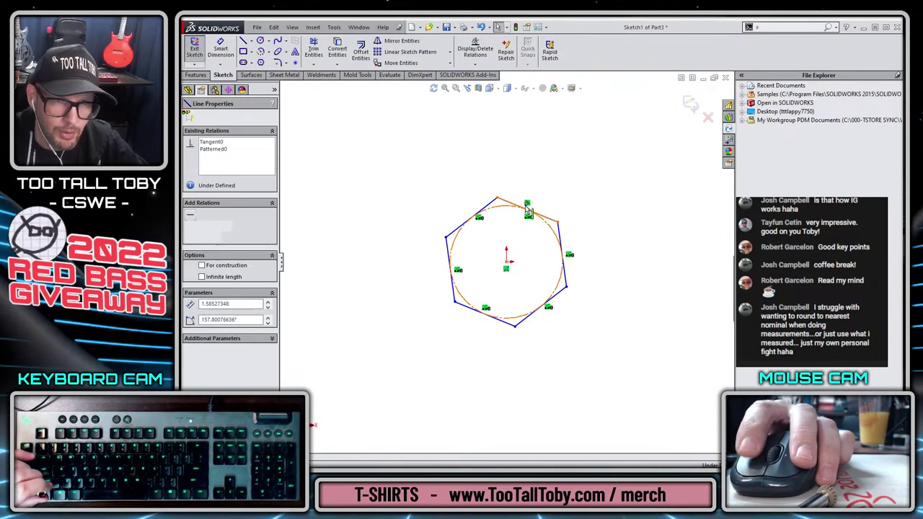
{"action": "left_click", "coordinate": [550, 157]}
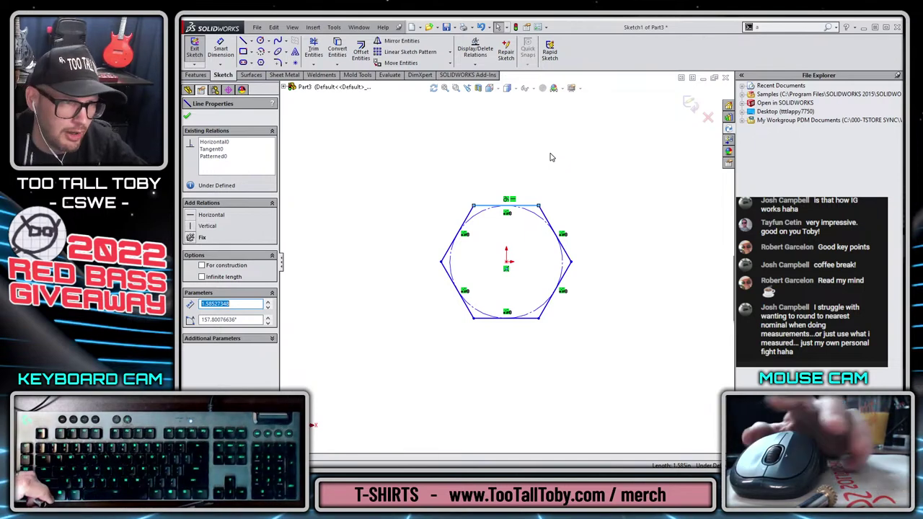
Dimension the hexagon across its horizontal flats to 0.586 in.
{"action": "left_click", "coordinate": [221, 50]}
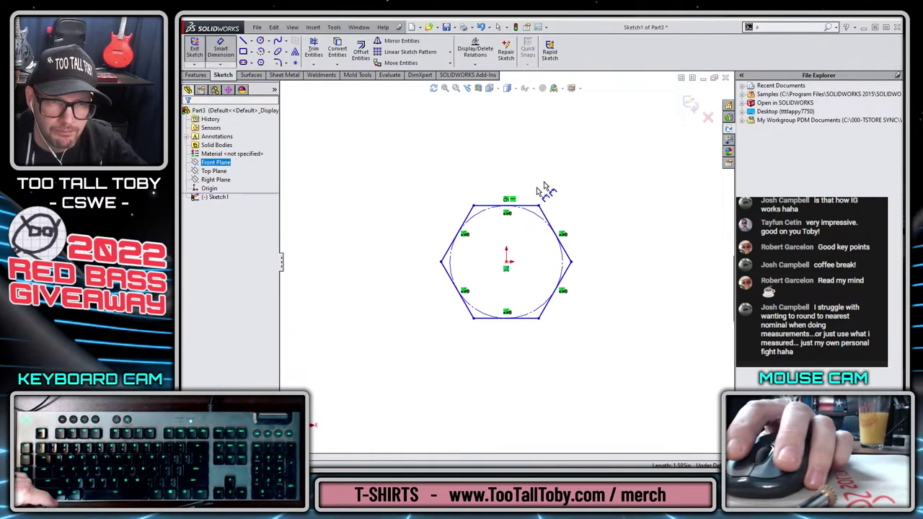
{"action": "left_click", "coordinate": [530, 316]}
{"action": "left_click", "coordinate": [535, 207]}
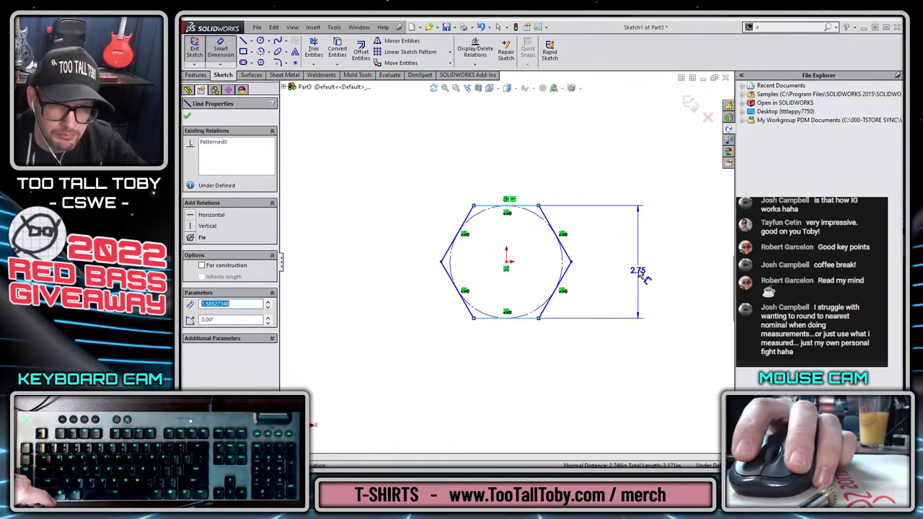
{"action": "left_click", "coordinate": [639, 269]}
{"action": "type", "text": "0.58"}
{"action": "key", "text": "Escape"}
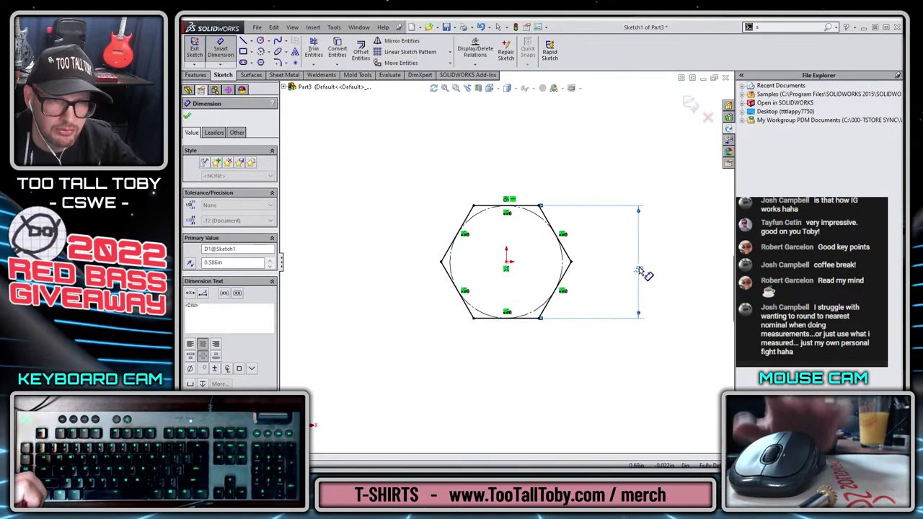
Extrude the hexagon sketch 0.12 in downward from the Top Plane as a blind boss.
{"action": "key", "text": "s"}
{"action": "left_click", "coordinate": [572, 190]}
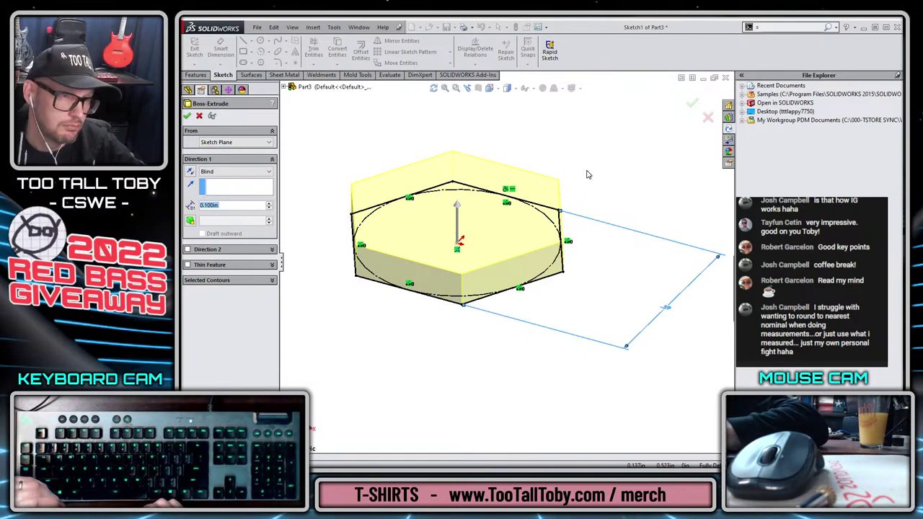
{"action": "type", "text": ".12"}
{"action": "key", "text": "Return"}
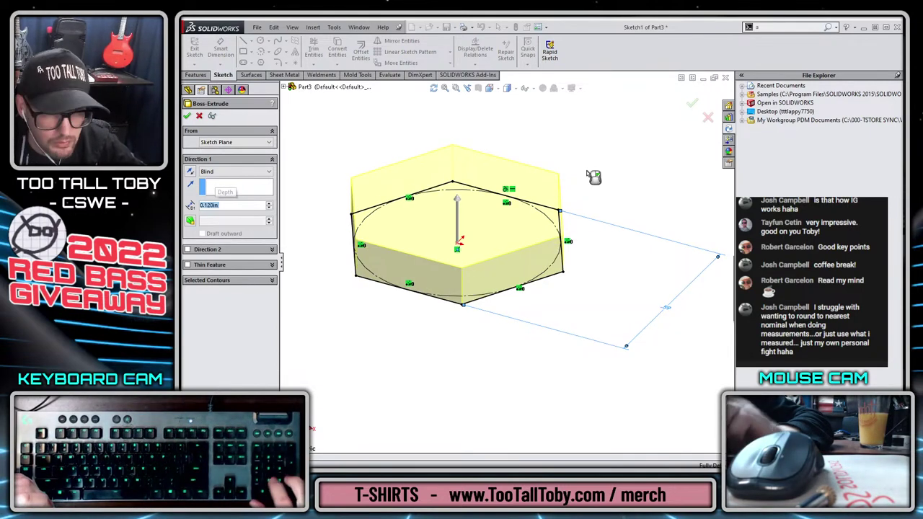
{"action": "left_click", "coordinate": [190, 172]}
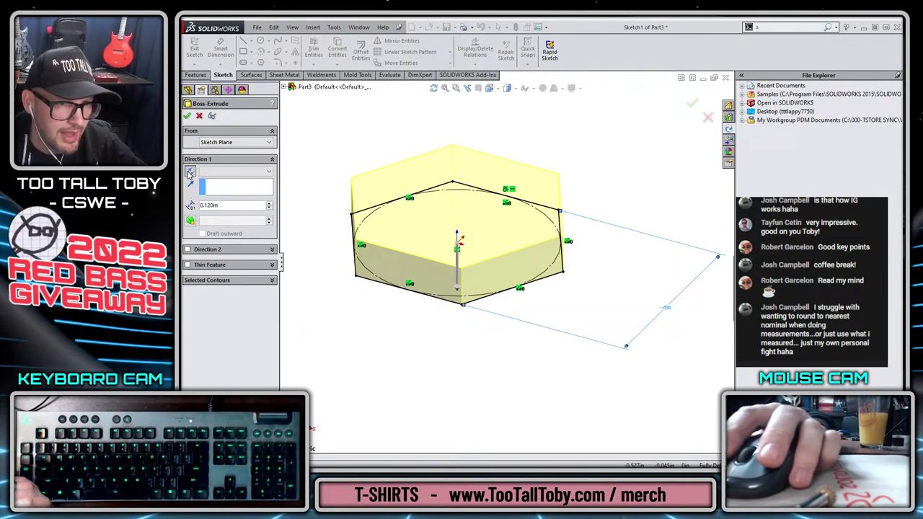
{"action": "left_click", "coordinate": [188, 115]}
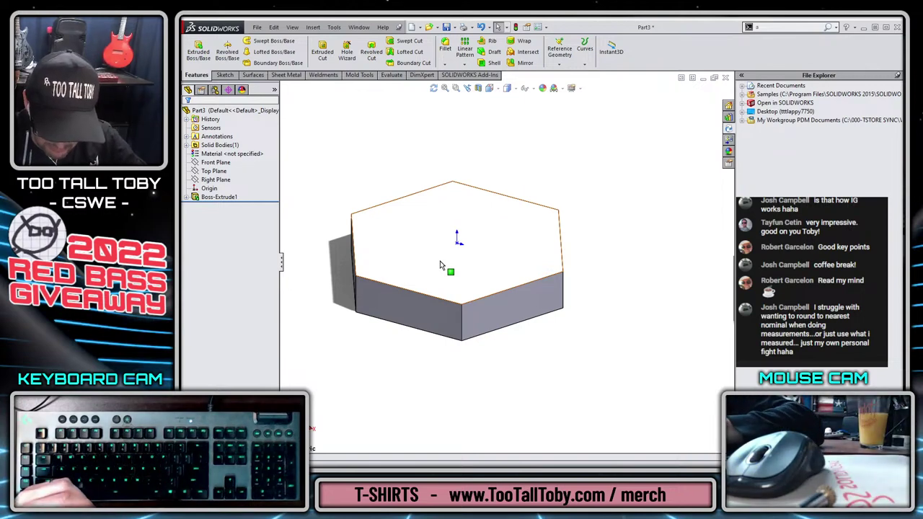
Sketch a circle about 0.57 in in diameter on the hexagon's top face, centred on the origin.
{"action": "left_click", "coordinate": [465, 275]}
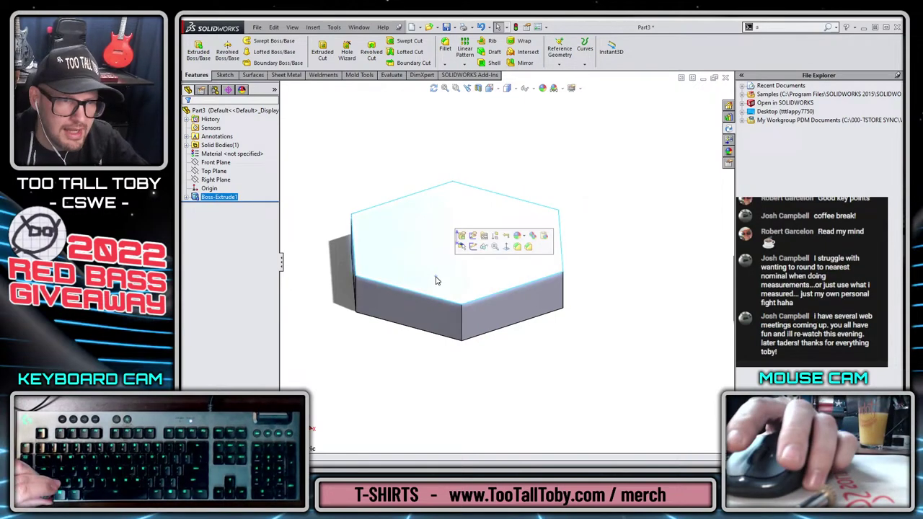
{"action": "left_click", "coordinate": [475, 249]}
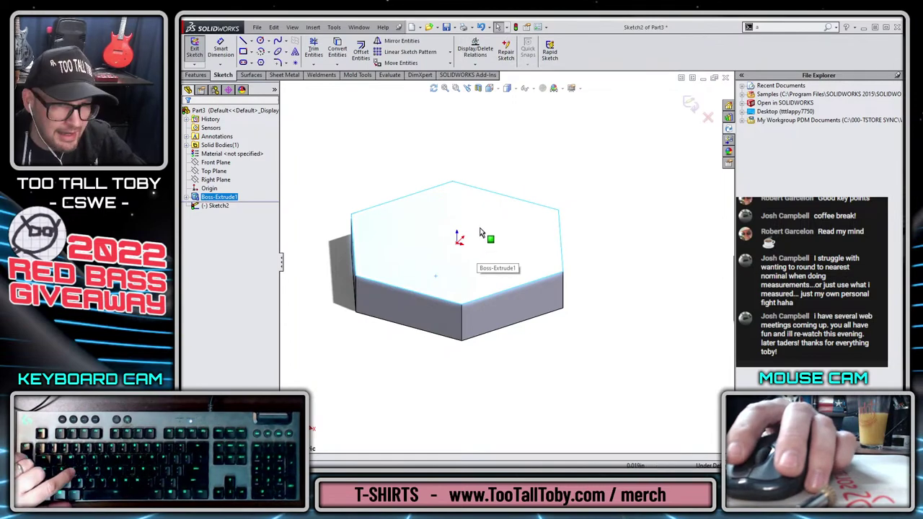
{"action": "key", "text": "s"}
{"action": "left_click", "coordinate": [492, 248]}
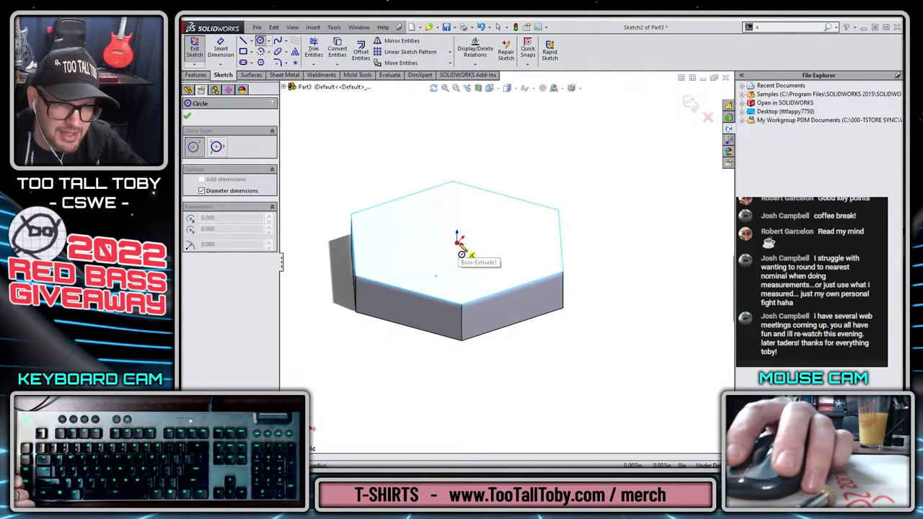
{"action": "left_click", "coordinate": [460, 240]}
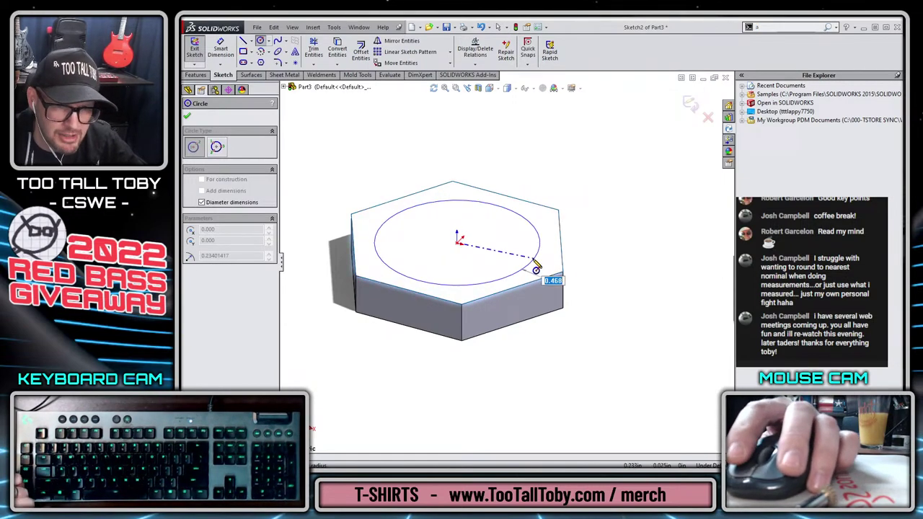
{"action": "left_click", "coordinate": [509, 291]}
{"action": "key", "text": "Escape"}
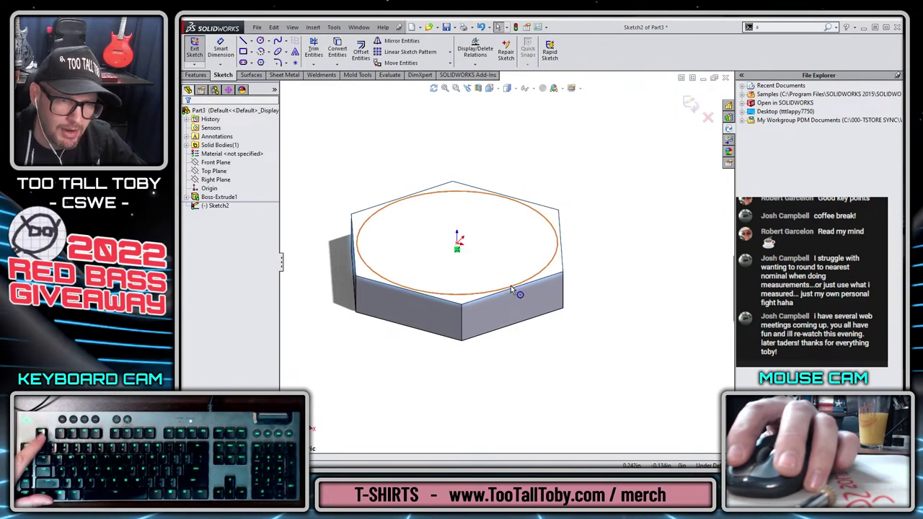
Make the circle tangent to one top edge of the hexagonal body and close the sketch.
{"action": "left_click", "coordinate": [511, 289]}
{"action": "left_click", "coordinate": [501, 293], "text": "ctrl"}
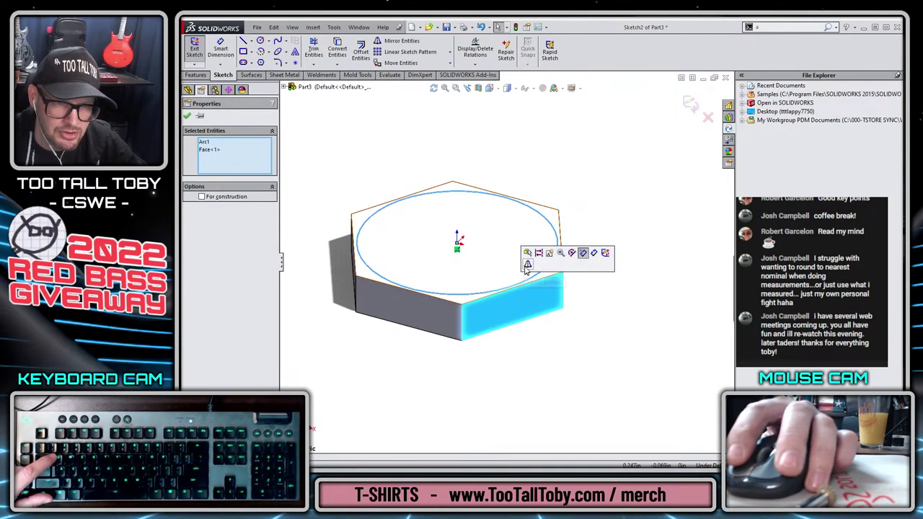
{"action": "left_click", "coordinate": [490, 297], "text": "ctrl"}
{"action": "key", "text": "Escape"}
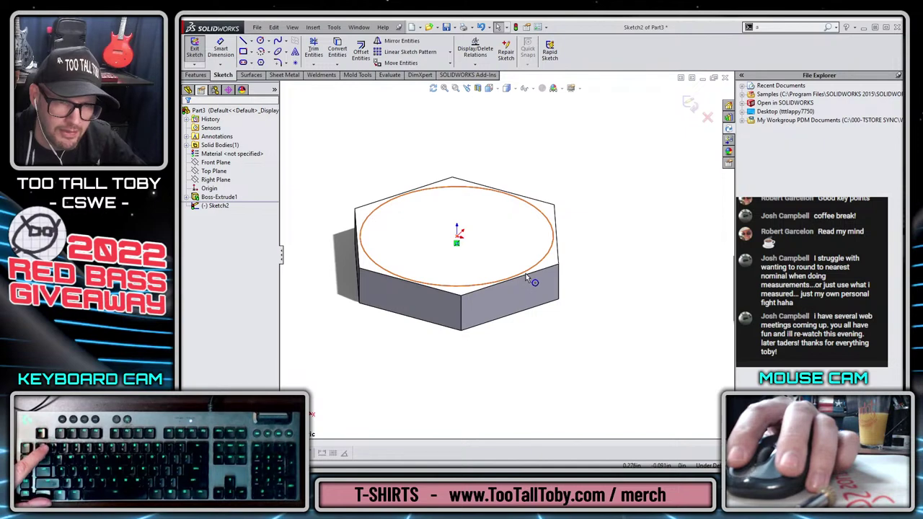
{"action": "left_click", "coordinate": [525, 274]}
{"action": "left_click", "coordinate": [523, 277], "text": "ctrl"}
{"action": "left_click", "coordinate": [551, 236]}
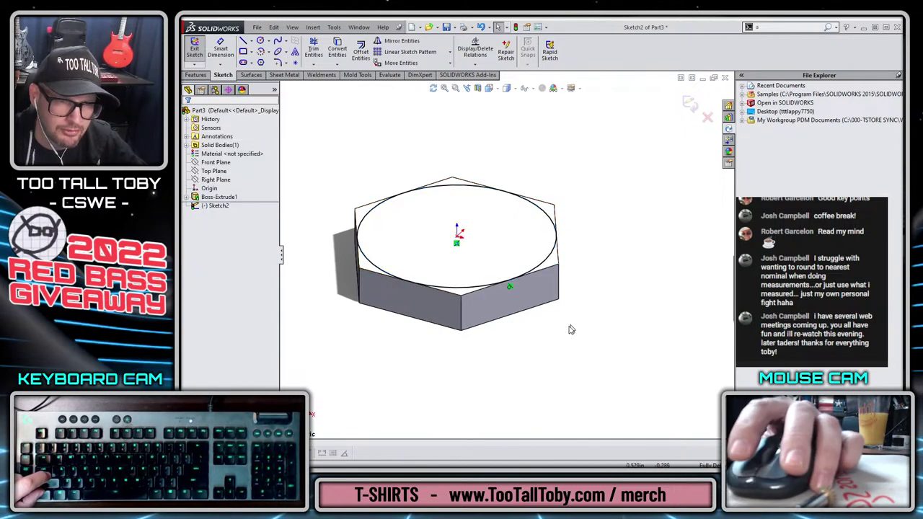
{"action": "left_click", "coordinate": [691, 105]}
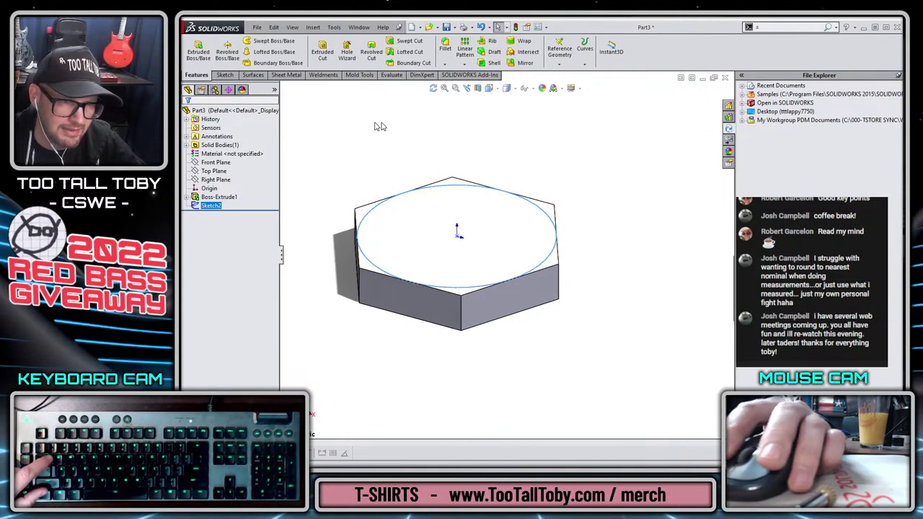
Sketch a closed right triangle about 0.08 in tall on the Front Plane, just outside the hexagon's upper corner.
{"action": "left_click", "coordinate": [212, 163]}
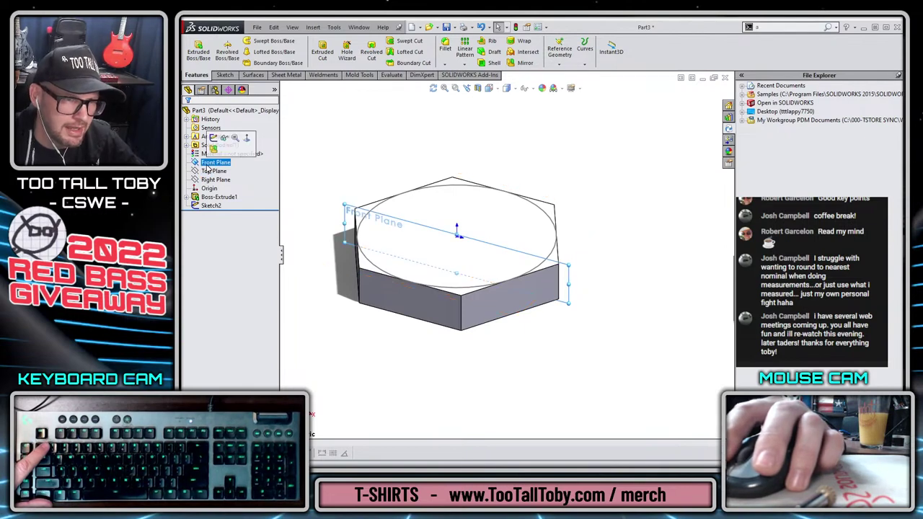
{"action": "left_click", "coordinate": [224, 138]}
{"action": "key", "text": "ctrl+8"}
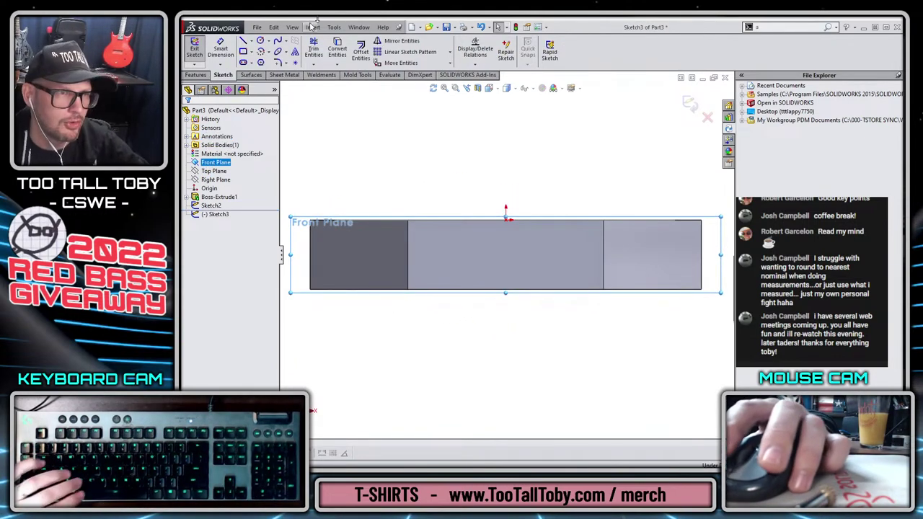
{"action": "left_click", "coordinate": [243, 41]}
{"action": "scroll", "coordinate": [339, 191], "scroll_direction": "up", "scroll_amount": 2}
{"action": "scroll", "coordinate": [369, 222], "scroll_direction": "down", "scroll_amount": 3}
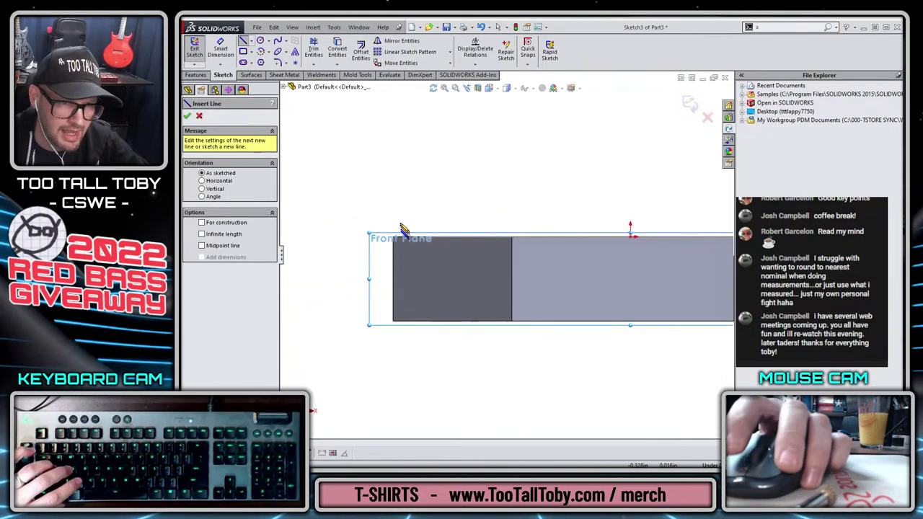
{"action": "left_click", "coordinate": [397, 214]}
{"action": "left_click", "coordinate": [328, 215]}
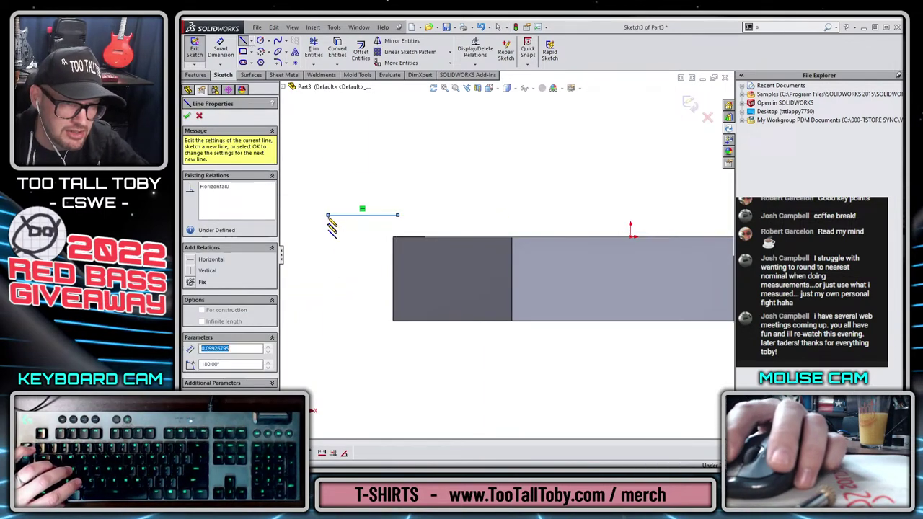
{"action": "left_click", "coordinate": [328, 269]}
{"action": "left_click", "coordinate": [397, 215]}
{"action": "key", "text": "Escape"}
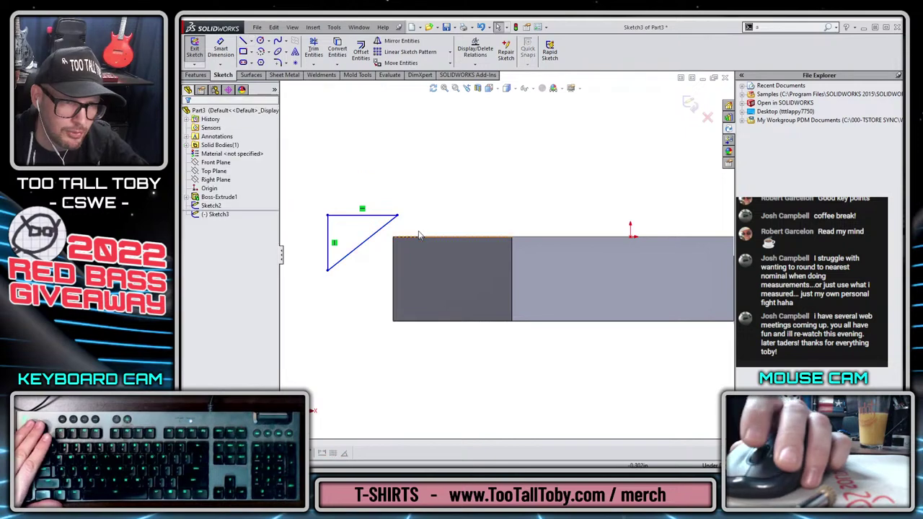
Constrain the triangle's inner corner onto the tangent circle on the hexagon's top face.
{"action": "middle_click_drag", "start_coordinate": [420, 233], "coordinate": [412, 263]}
{"action": "left_click", "coordinate": [431, 230]}
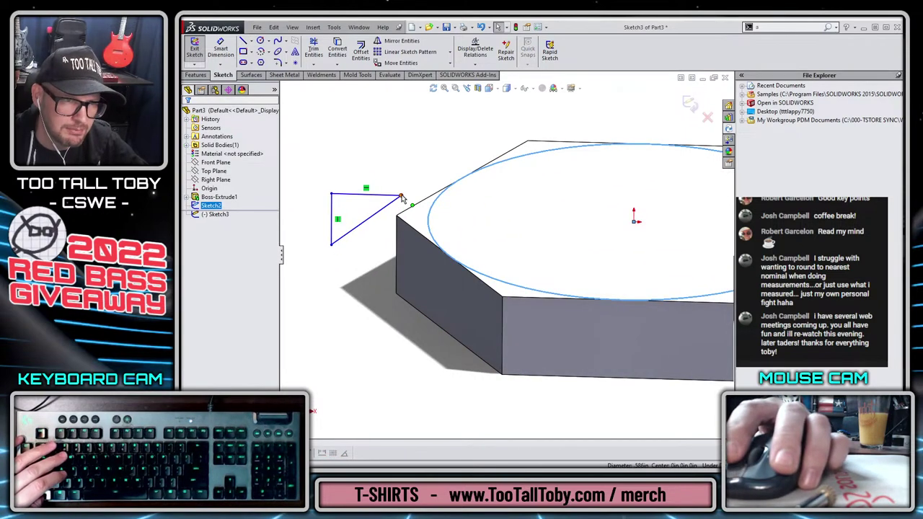
{"action": "left_click", "coordinate": [401, 195], "text": "ctrl"}
{"action": "left_click", "coordinate": [437, 141]}
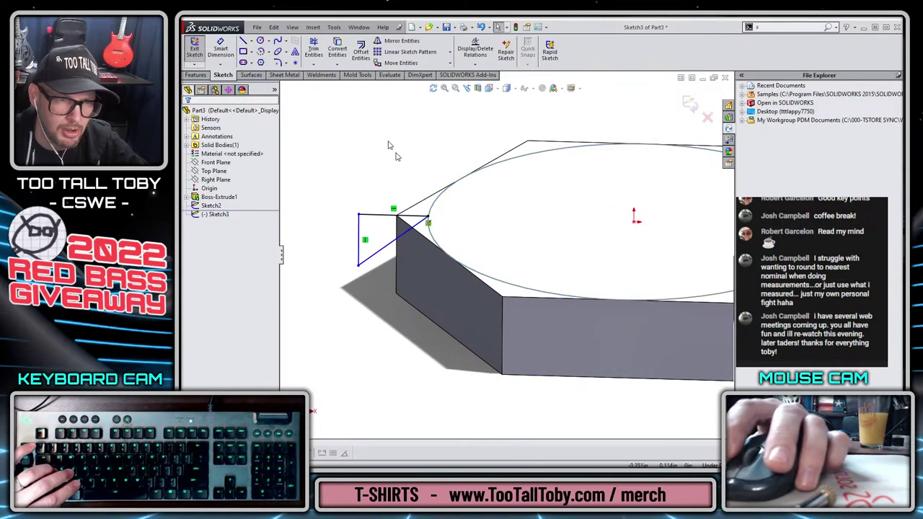
Dimension the angle between the triangle's horizontal and sloped sides to 20 degrees.
{"action": "left_click", "coordinate": [388, 215]}
{"action": "left_click", "coordinate": [387, 217]}
{"action": "left_click", "coordinate": [388, 242]}
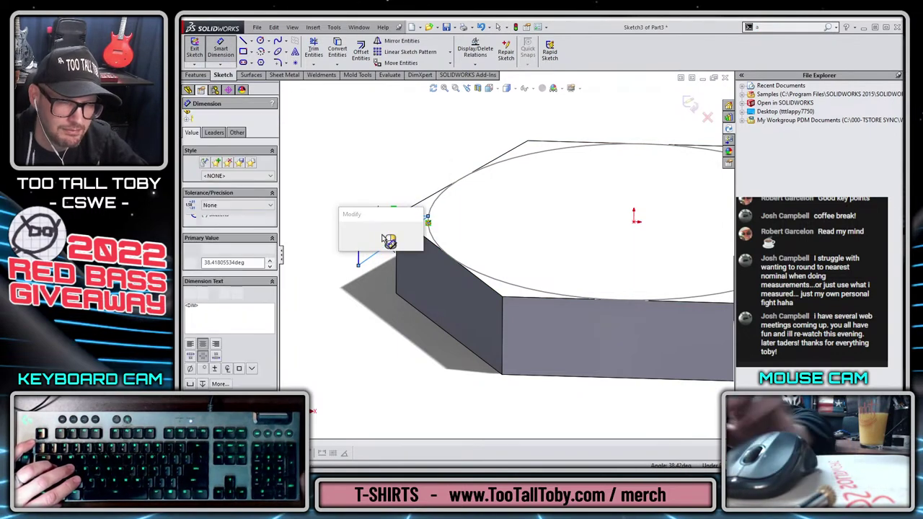
{"action": "type", "text": "20"}
{"action": "key", "text": "Return"}
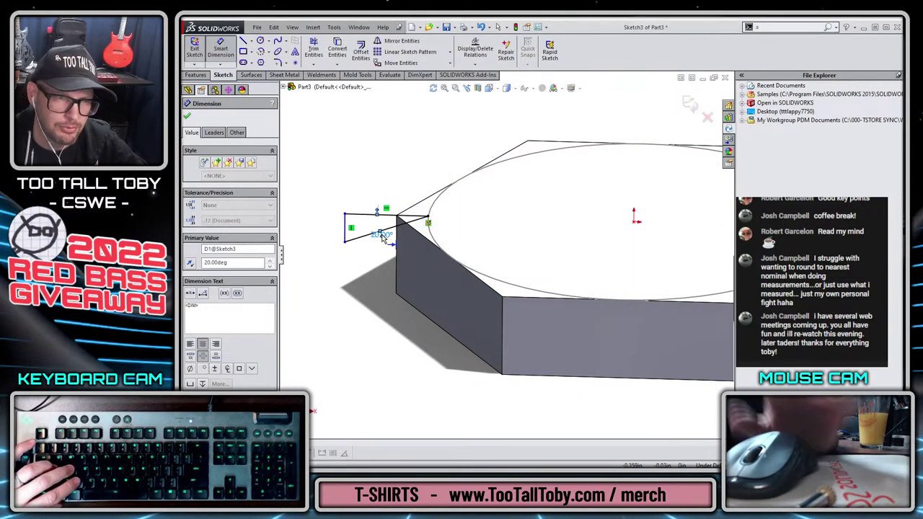
{"action": "key", "text": "Escape"}
Draw a short vertical centerline upward from the origin as the axis of revolution.
{"action": "key", "text": "s"}
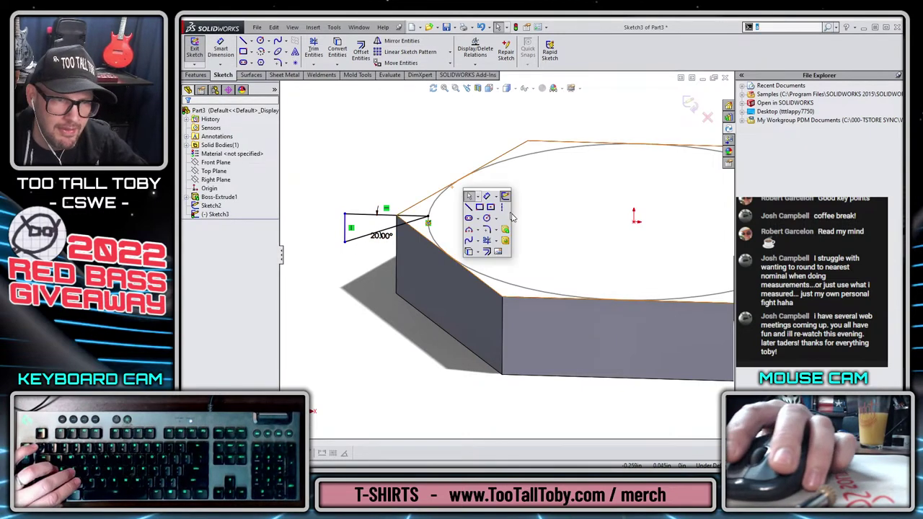
{"action": "left_click", "coordinate": [503, 207]}
{"action": "left_click", "coordinate": [634, 221]}
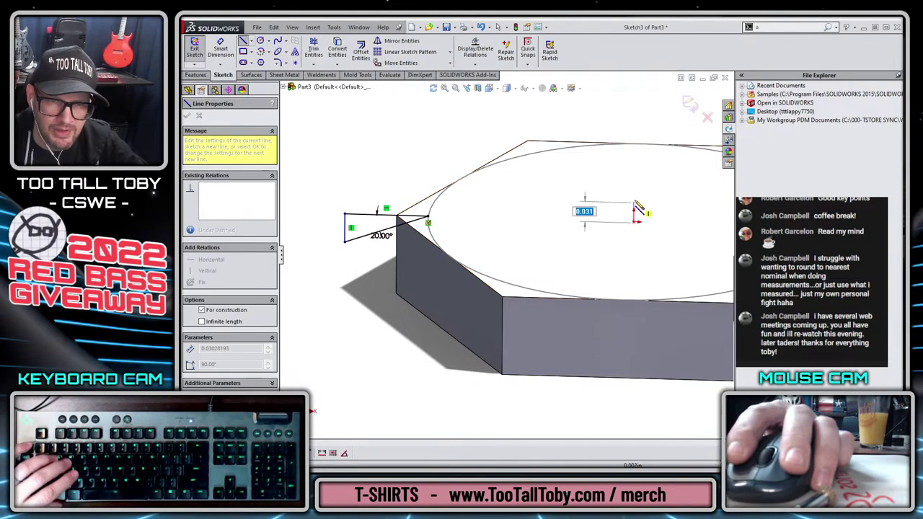
{"action": "left_click", "coordinate": [633, 197]}
{"action": "key", "text": "Escape"}
Cut the hexagon's top corners with a 360-degree Revolved Cut of the triangle about the centerline.
{"action": "left_click", "coordinate": [201, 75]}
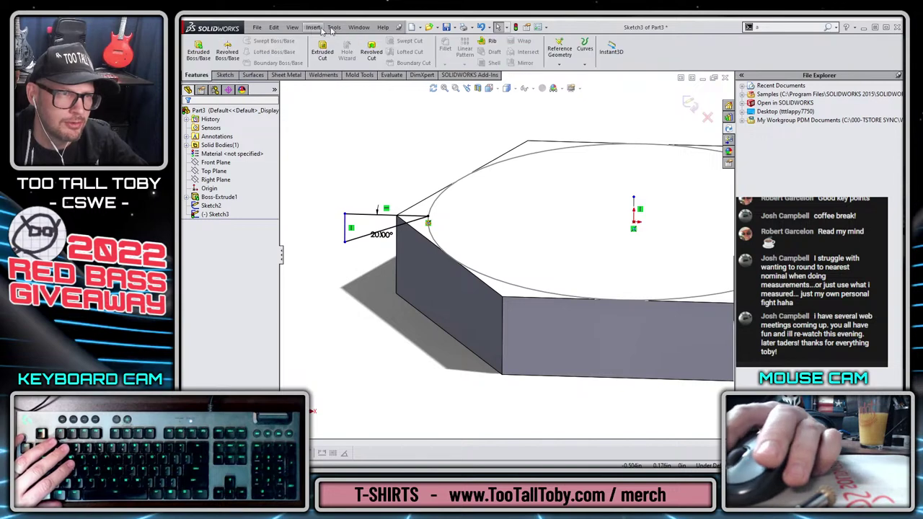
{"action": "left_click", "coordinate": [371, 52]}
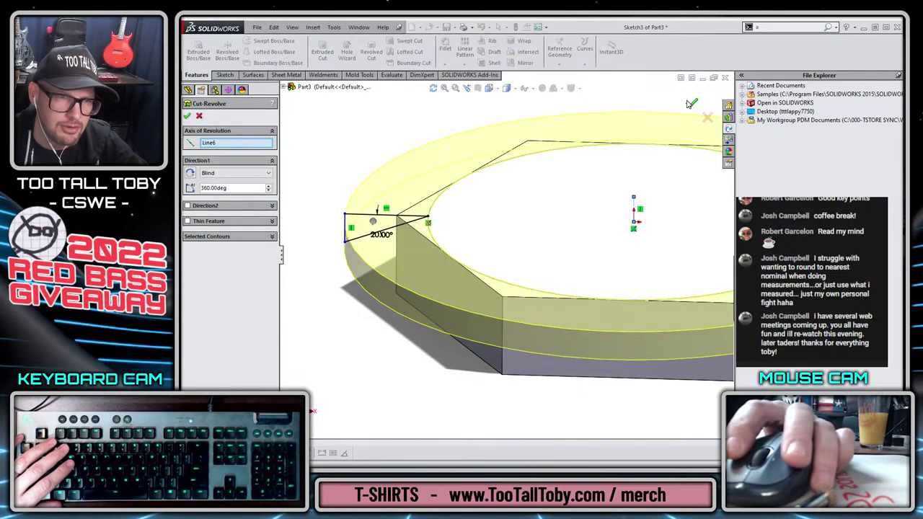
{"action": "left_click", "coordinate": [690, 104]}
{"action": "key", "text": "f"}
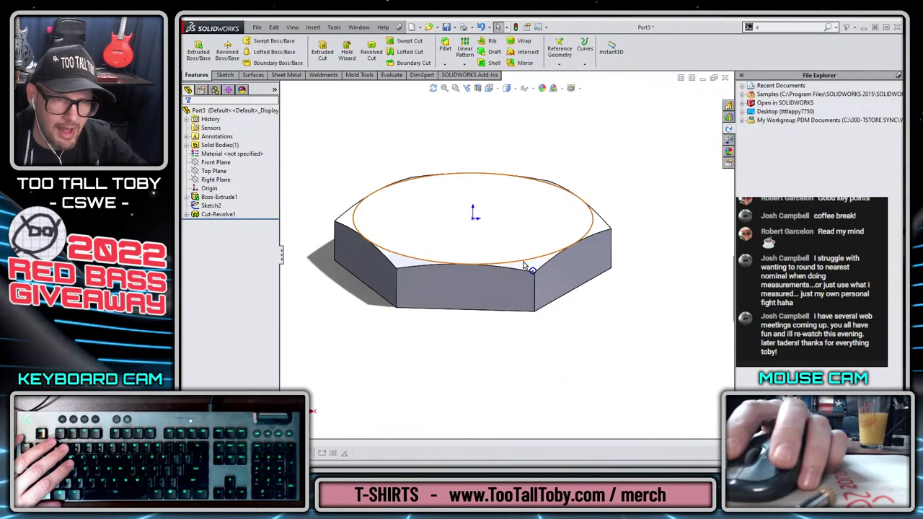
{"action": "left_click", "coordinate": [532, 263]}
{"action": "left_click", "coordinate": [564, 232]}
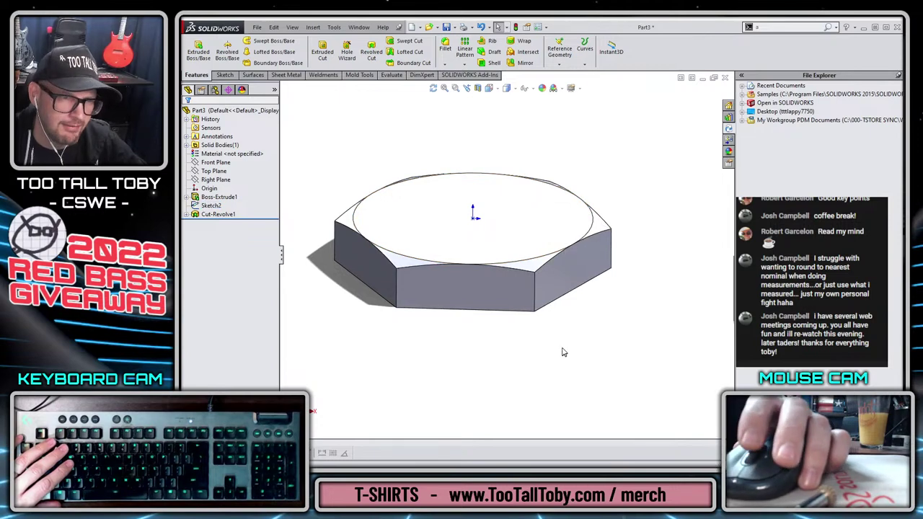
{"action": "key", "text": "Down"}
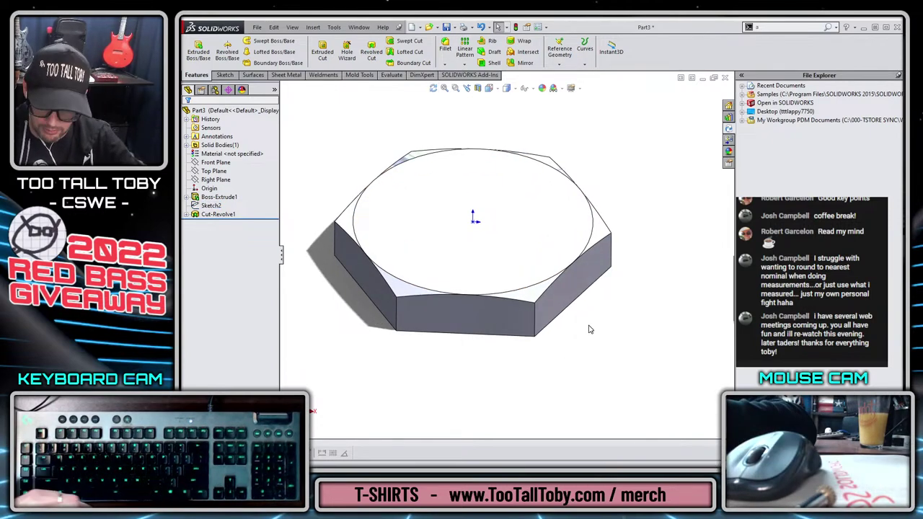
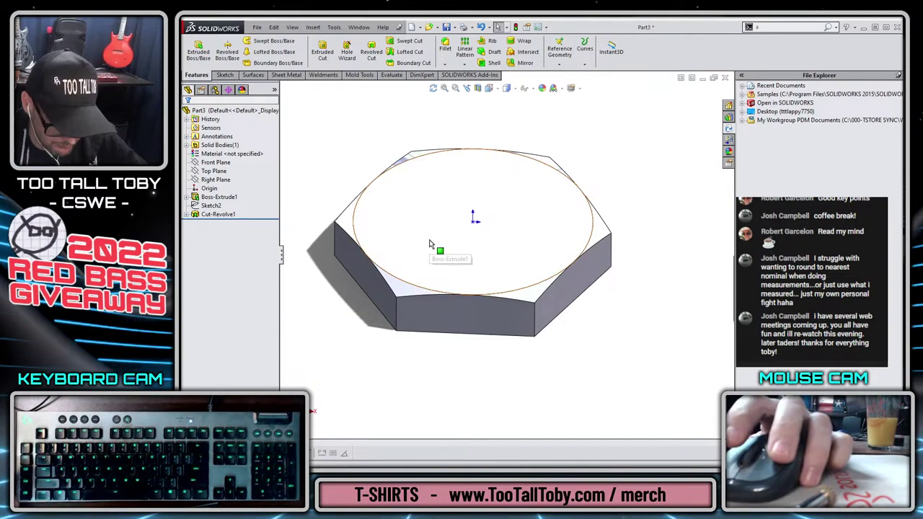
Examine the revolve-cut corners from the front and isometric views, and highlight the tangent-circle sketch.
{"action": "key", "text": "ctrl+1"}
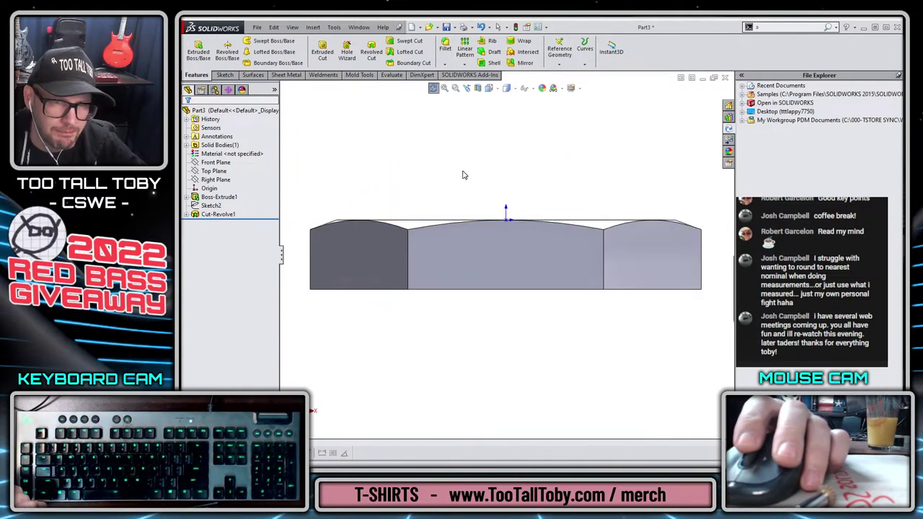
{"action": "key", "text": "ctrl+7"}
{"action": "left_click", "coordinate": [328, 238]}
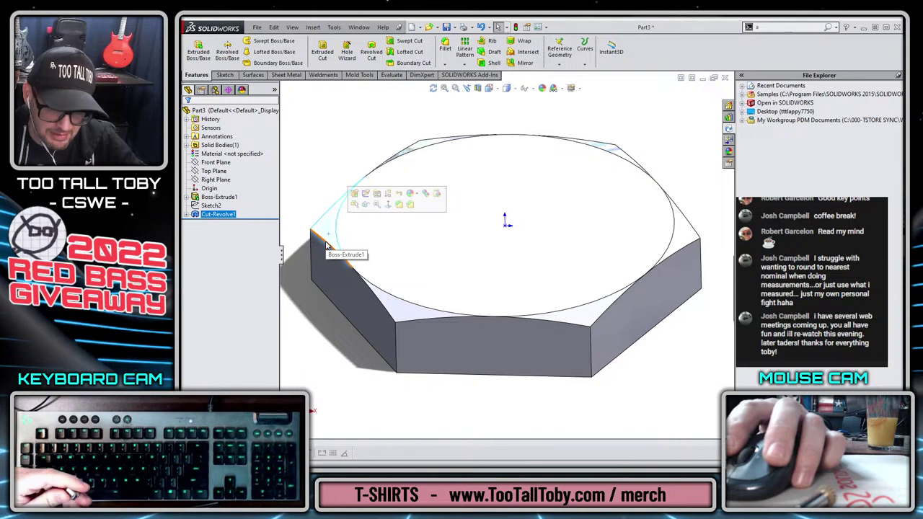
{"action": "left_click", "coordinate": [216, 206]}
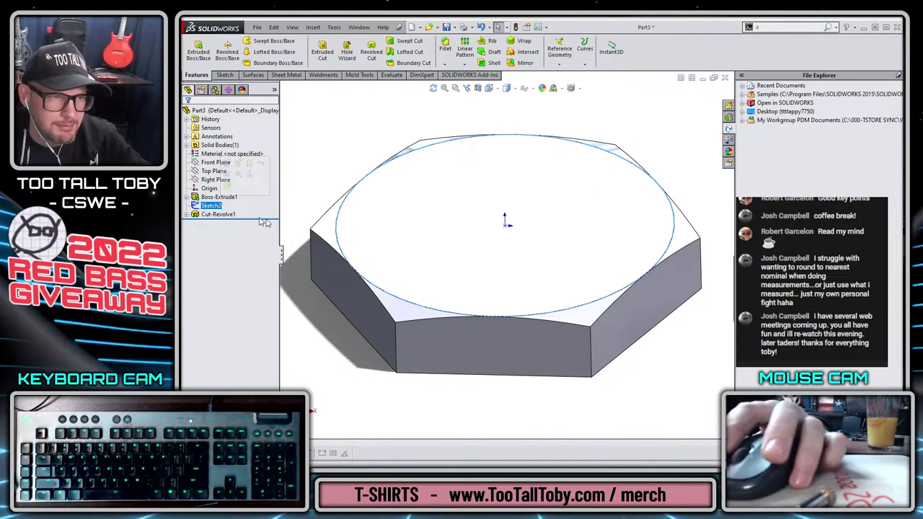
{"action": "left_click", "coordinate": [315, 169]}
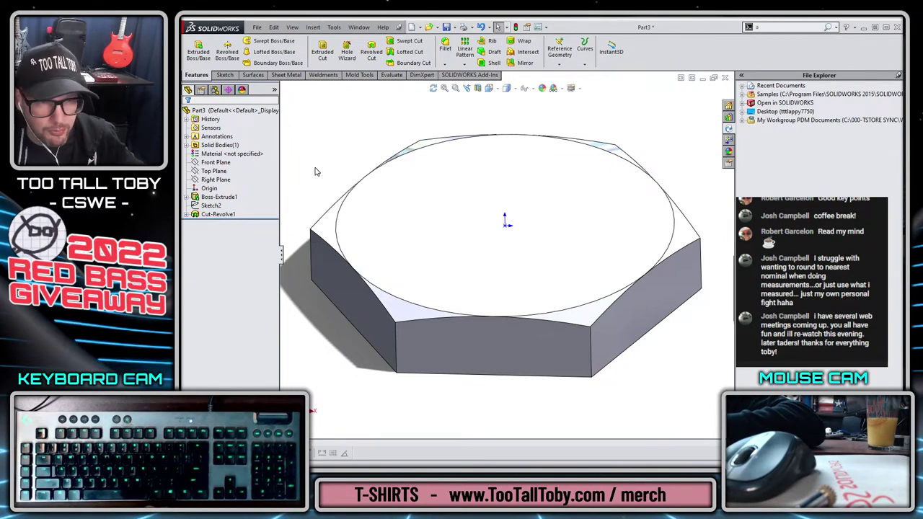
Sketch a 0.46 in diameter circle centred on the origin on the hexagonal head's top face.
{"action": "left_click", "coordinate": [442, 168]}
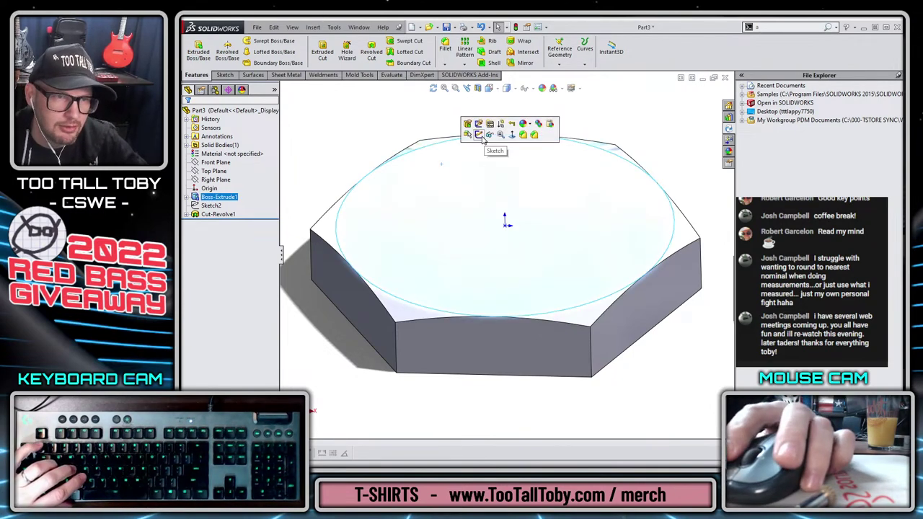
{"action": "left_click", "coordinate": [480, 135]}
{"action": "key", "text": "s"}
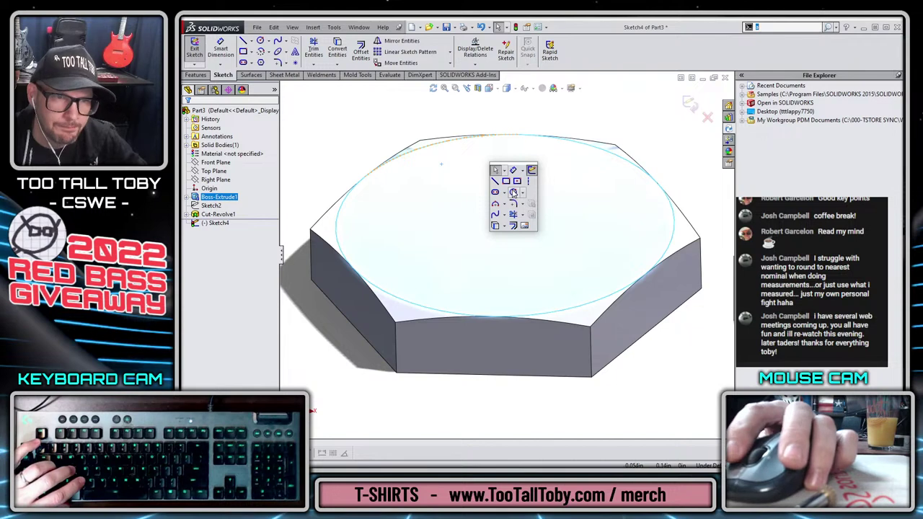
{"action": "left_click", "coordinate": [513, 192]}
{"action": "left_click_drag", "start_coordinate": [506, 228], "coordinate": [511, 253]}
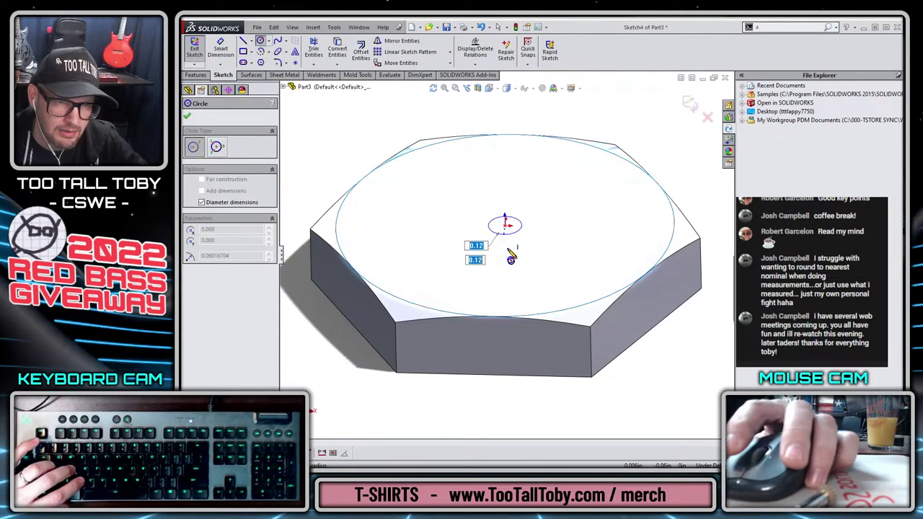
{"action": "type", "text": "0.46"}
{"action": "key", "text": "Return"}
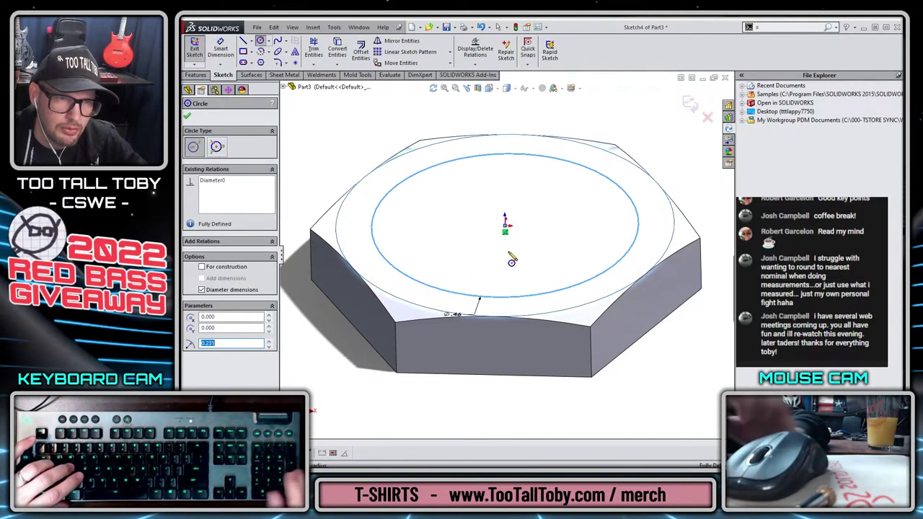
Extrude the circle 0.607 in downward through the head, merged with the body, to form the bushing's cylindrical shank.
{"action": "scroll", "coordinate": [539, 271], "scroll_direction": "up", "scroll_amount": 4}
{"action": "key", "text": "s"}
{"action": "left_click", "coordinate": [559, 274]}
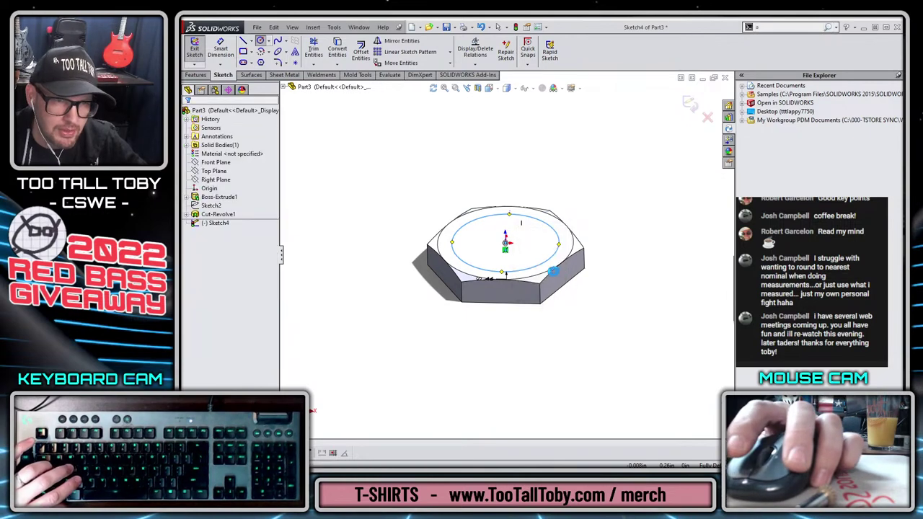
{"action": "left_click", "coordinate": [190, 172]}
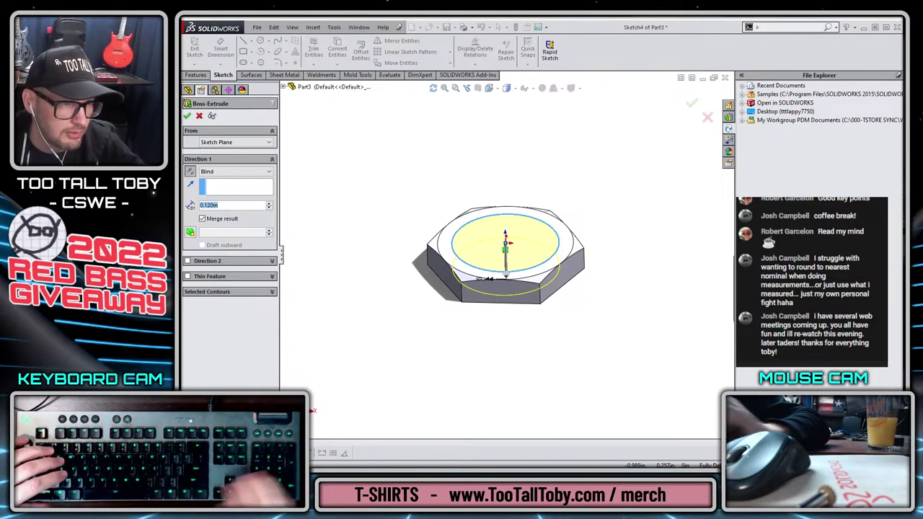
{"action": "type", "text": "0.607"}
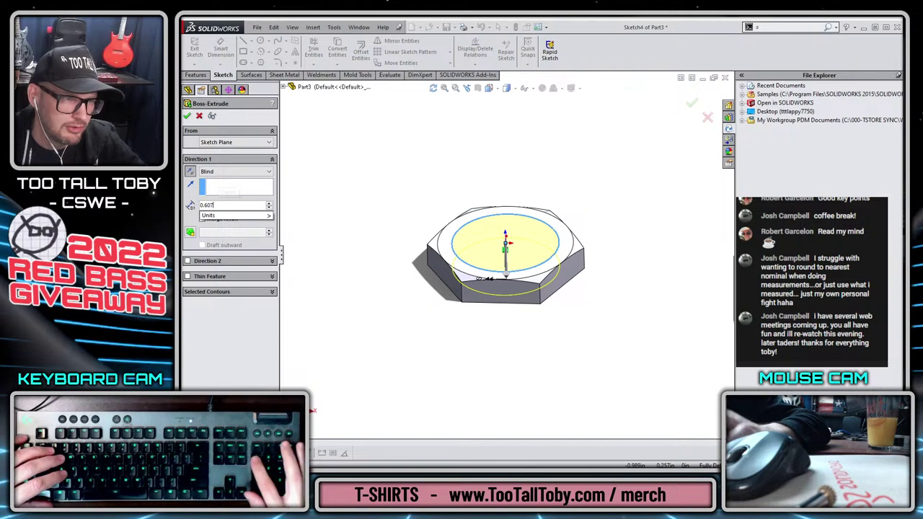
{"action": "key", "text": "Return"}
{"action": "key", "text": "Return"}
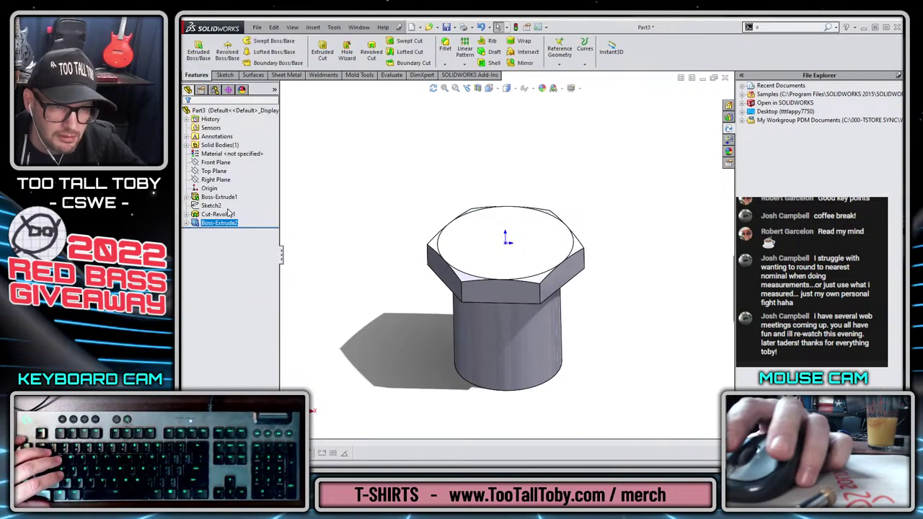
Sketch a 0.3395 in diameter circle centred on the origin on the head's top face.
{"action": "left_click", "coordinate": [488, 240]}
{"action": "left_click", "coordinate": [526, 204]}
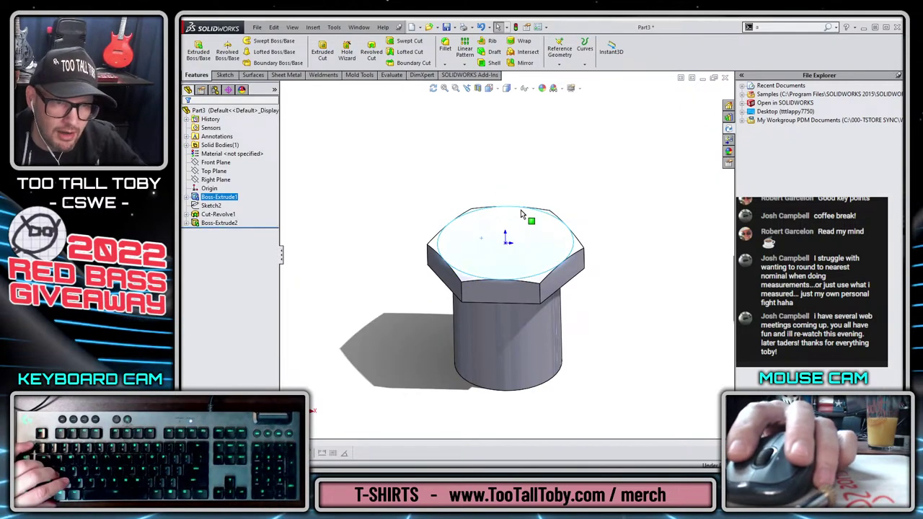
{"action": "key", "text": "s"}
{"action": "left_click", "coordinate": [548, 244]}
{"action": "left_click", "coordinate": [506, 240]}
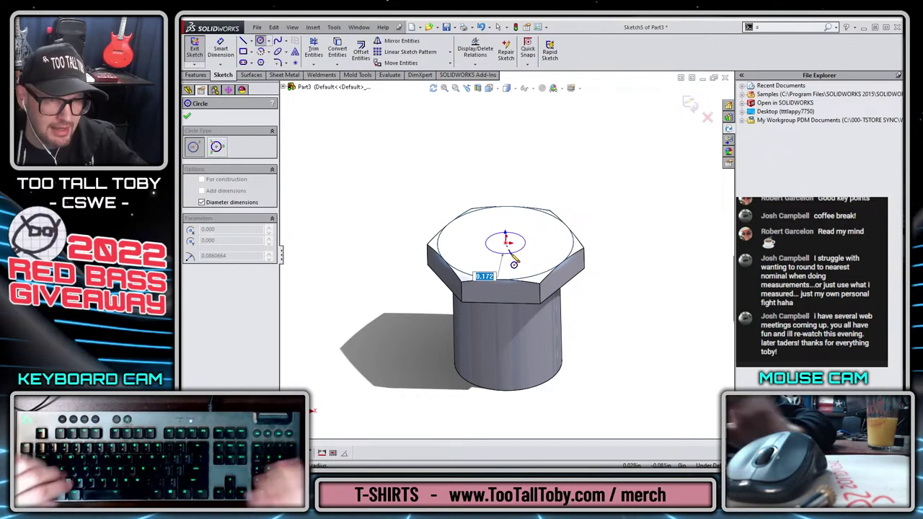
{"action": "type", "text": "0.3395"}
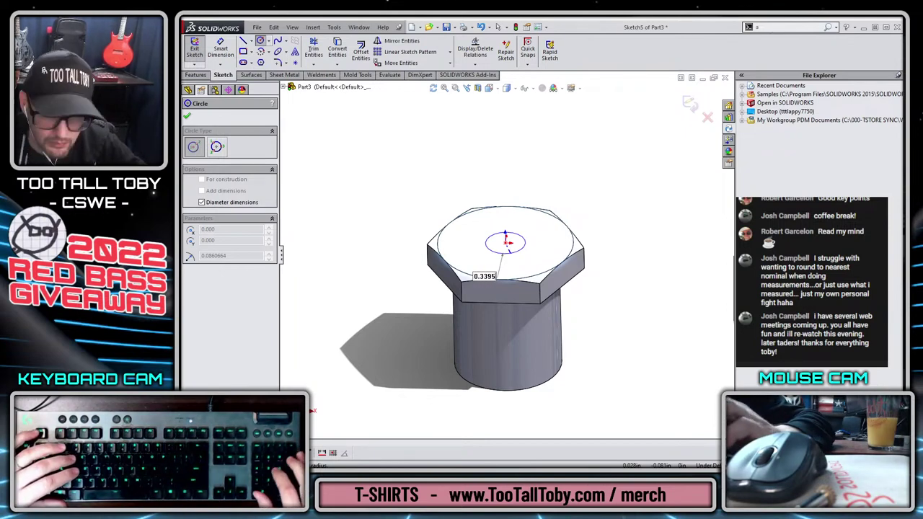
{"action": "left_click", "coordinate": [504, 271]}
Cut the bore with an Extruded Cut of the circle, Through All, down the bushing.
{"action": "key", "text": "s"}
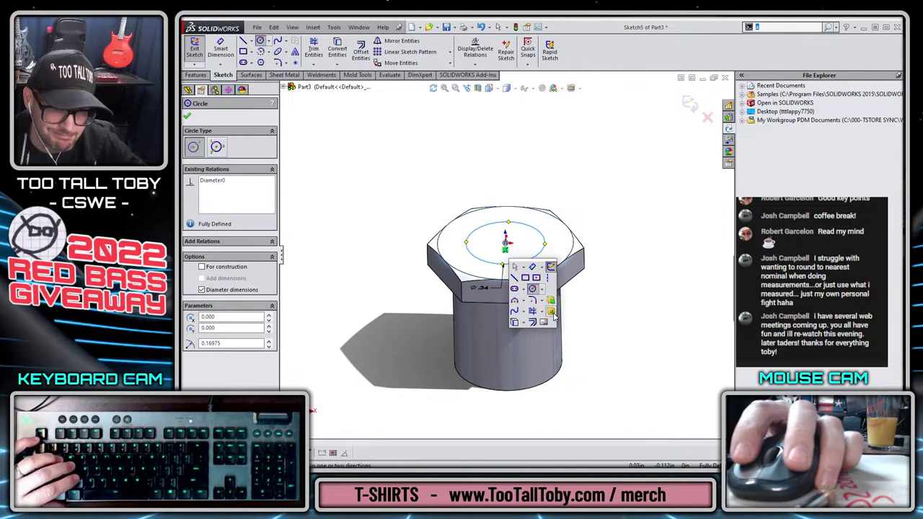
{"action": "left_click", "coordinate": [550, 313]}
{"action": "right_click", "coordinate": [581, 153]}
{"action": "left_click", "coordinate": [635, 273]}
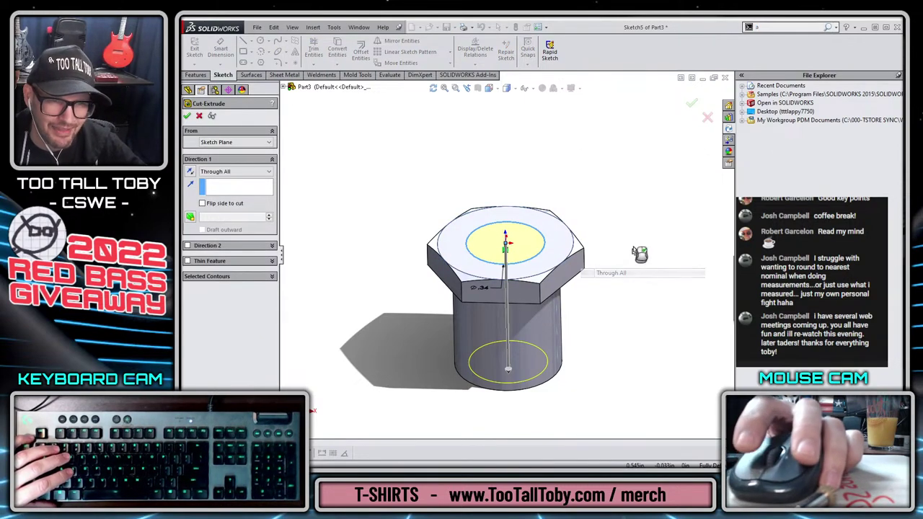
{"action": "left_click", "coordinate": [692, 109]}
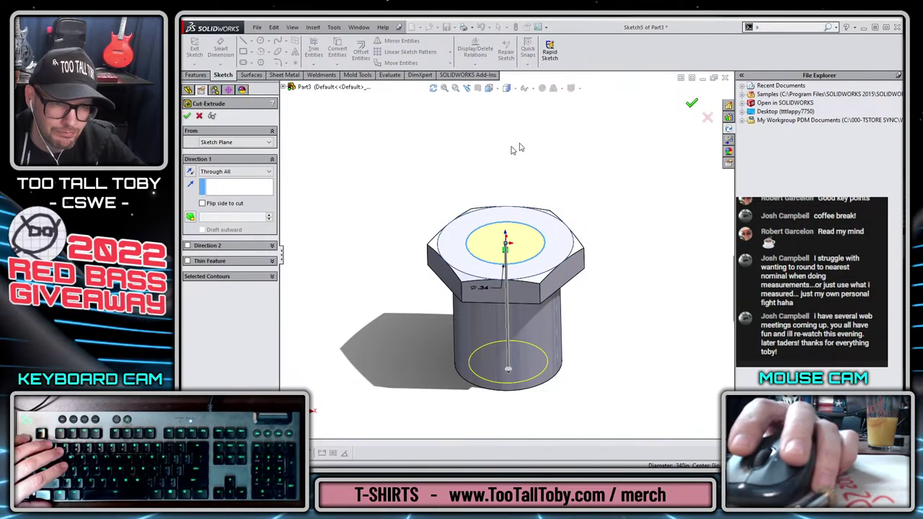
Set up a Chamfer on the bore's top edge with a 70-degree angle and a 0.030 in distance.
{"action": "middle_click_drag", "start_coordinate": [381, 166], "coordinate": [341, 240]}
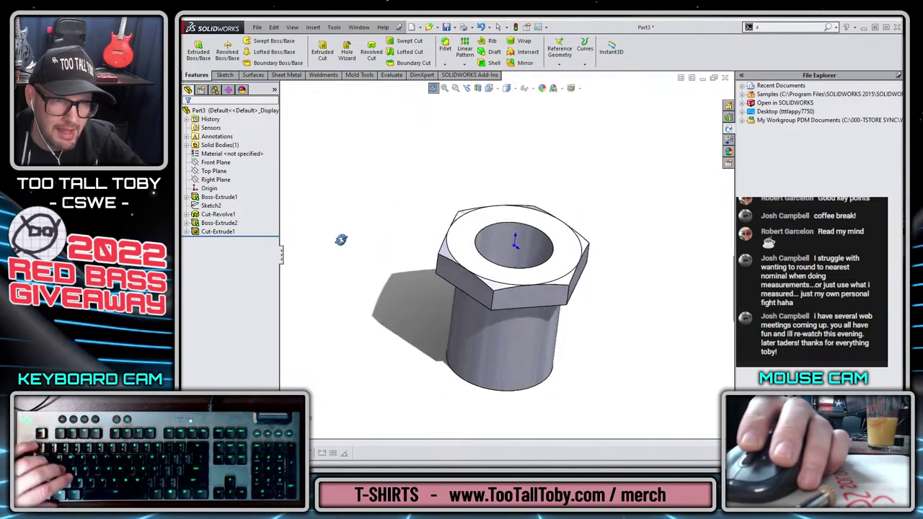
{"action": "scroll", "coordinate": [537, 234], "scroll_direction": "down", "scroll_amount": 2}
{"action": "key", "text": "s"}
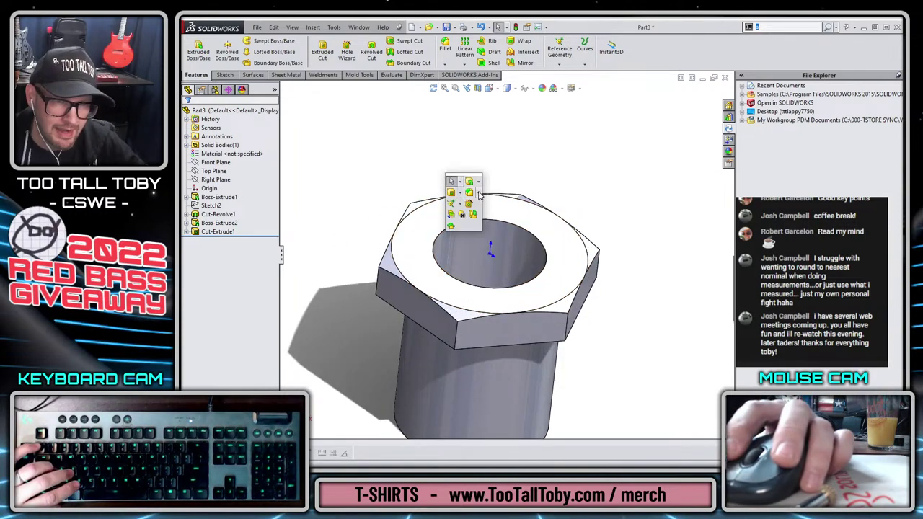
{"action": "left_click", "coordinate": [478, 194]}
{"action": "left_click", "coordinate": [492, 214]}
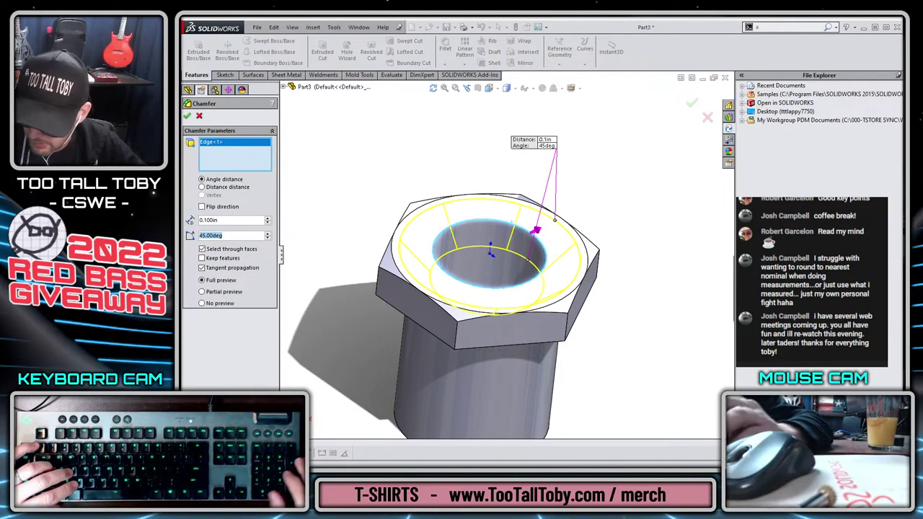
{"action": "type", "text": "70"}
{"action": "key", "text": "Return"}
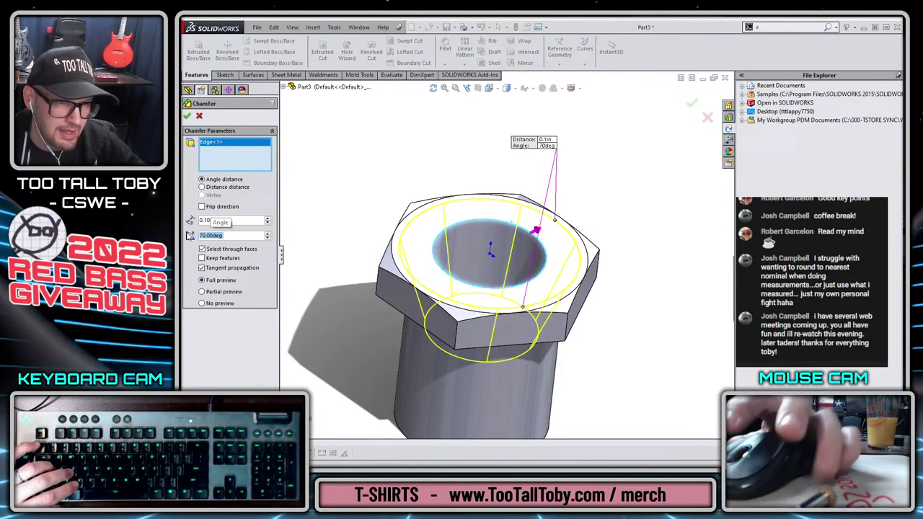
{"action": "double_click", "coordinate": [233, 221]}
{"action": "type", "text": ".0"}
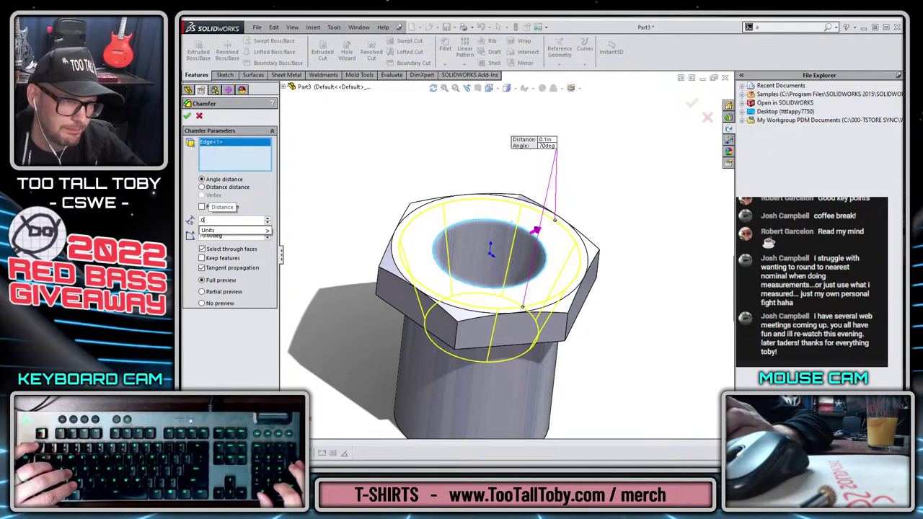
{"action": "type", "text": "3"}
{"action": "key", "text": "Return"}
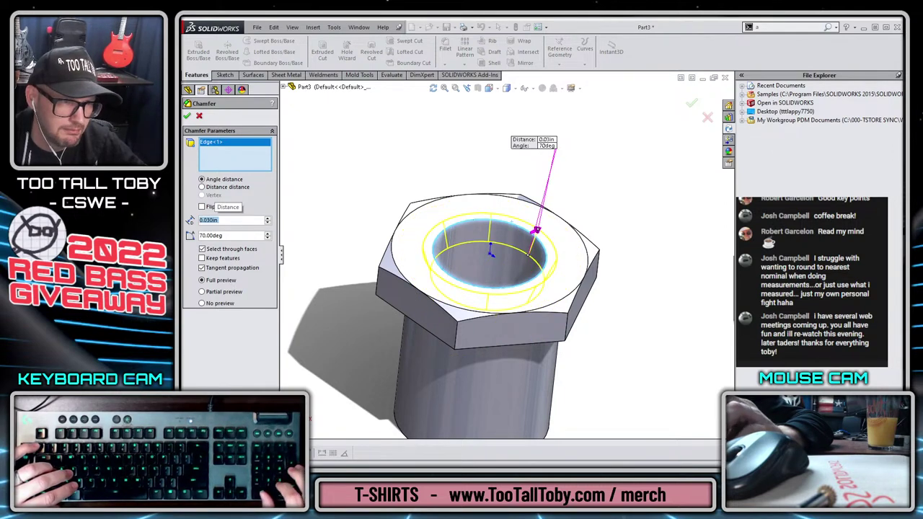
Set the bore chamfer's angle to 80 degrees and its distance to 0.020 in, and apply it.
{"action": "double_click", "coordinate": [230, 236]}
{"action": "type", "text": "80"}
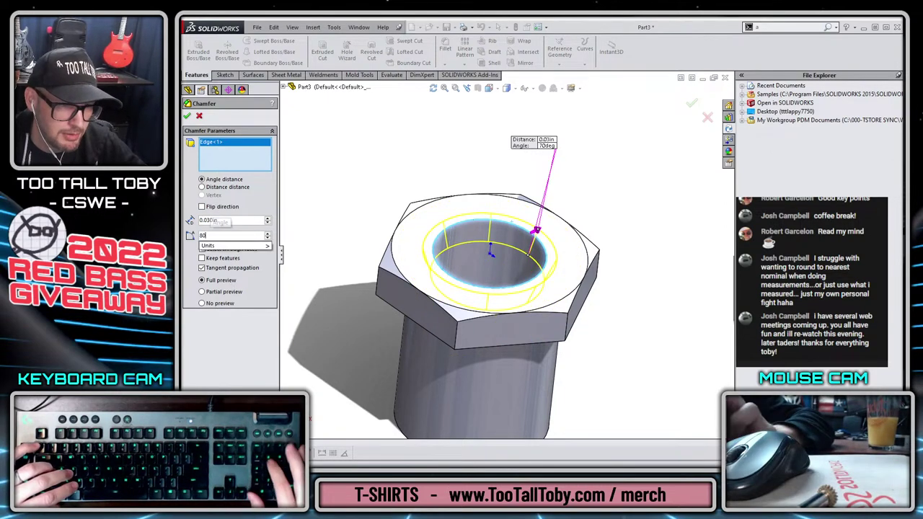
{"action": "key", "text": "Return"}
{"action": "type", "text": "0"}
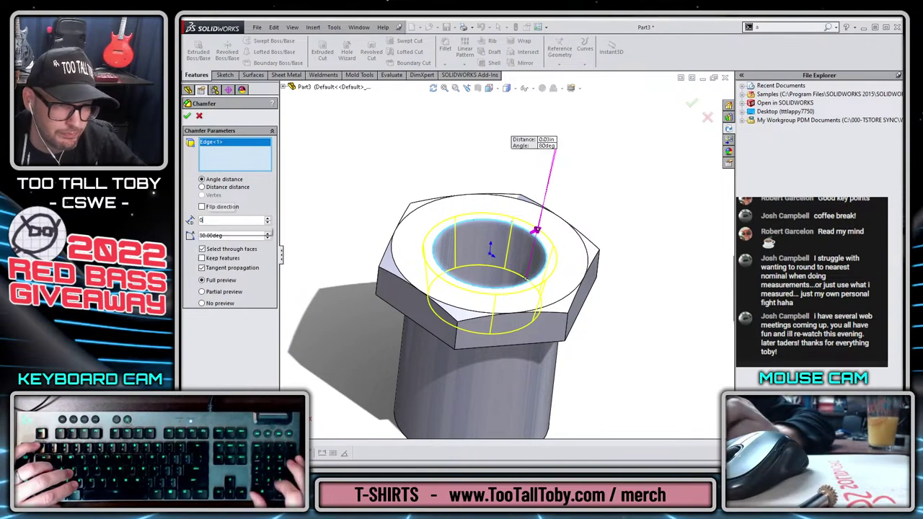
{"action": "type", "text": ".02"}
{"action": "key", "text": "Return"}
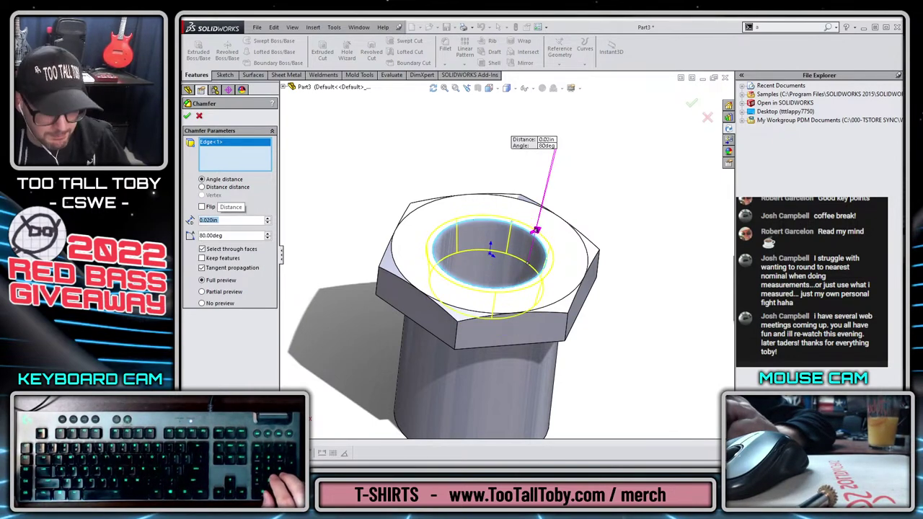
{"action": "key", "text": "Return"}
Fillet the chamfered bore's top edge with a 0.015 in radius.
{"action": "key", "text": "s"}
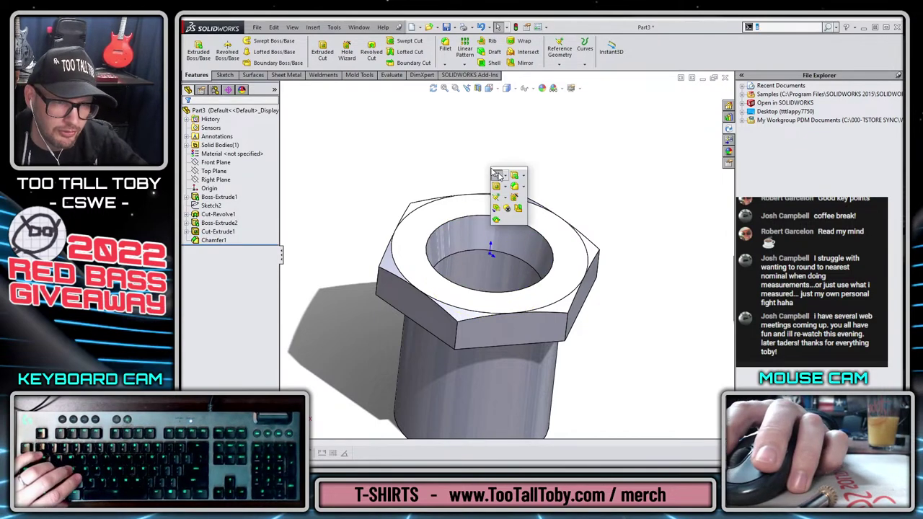
{"action": "left_click", "coordinate": [515, 186]}
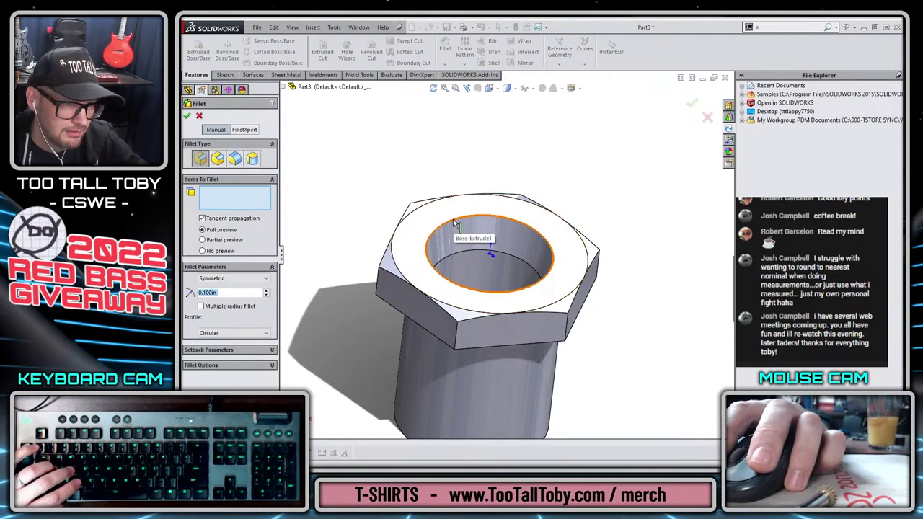
{"action": "type", "text": "0.015"}
{"action": "key", "text": "Return"}
{"action": "left_click", "coordinate": [455, 222]}
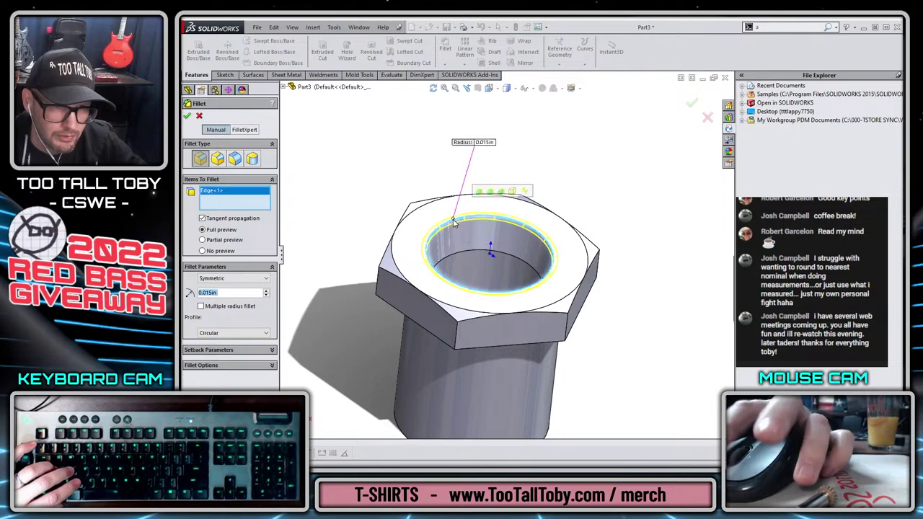
{"action": "key", "text": "Return"}
{"action": "mouse_move", "coordinate": [641, 266]}
{"action": "middle_mouse_down"}
{"action": "mouse_move", "coordinate": [635, 339]}
{"action": "mouse_move", "coordinate": [634, 266]}
{"action": "middle_mouse_up"}
{"action": "scroll", "coordinate": [504, 356], "scroll_direction": "up", "scroll_amount": 3}
{"action": "scroll", "coordinate": [381, 210], "scroll_direction": "down", "scroll_amount": 2}
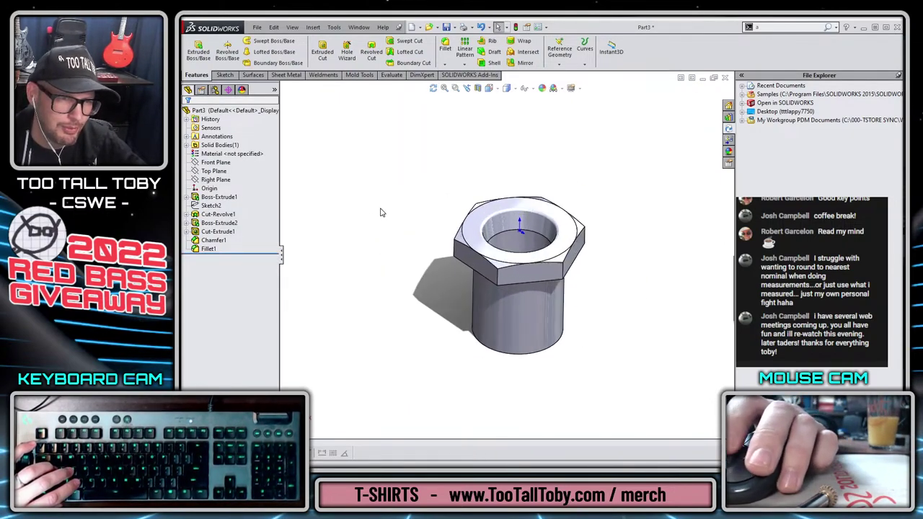
Save the part as 611-TUNER HEX BUSHING in the 2022-12-12-RED BASS GIVE AWAY folder.
{"action": "key", "text": "ctrl+s"}
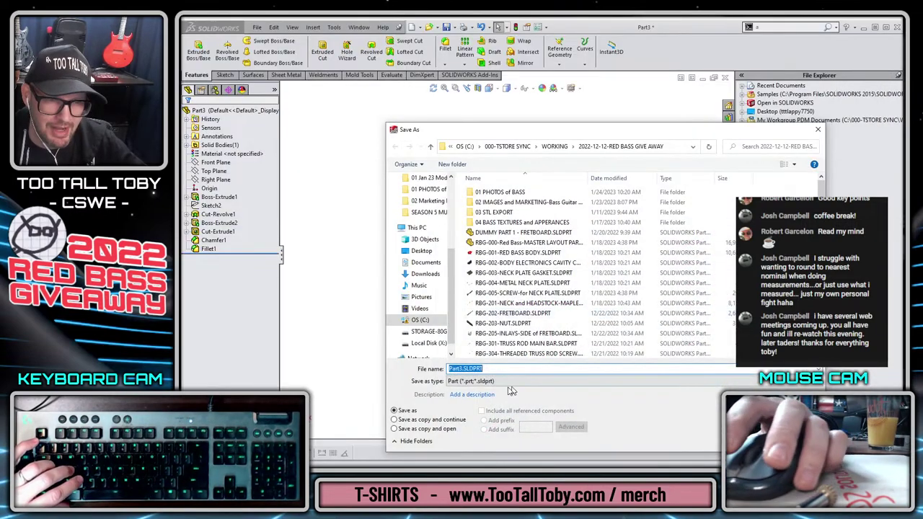
{"action": "type", "text": "611-TUNER HEX BUSHING"}
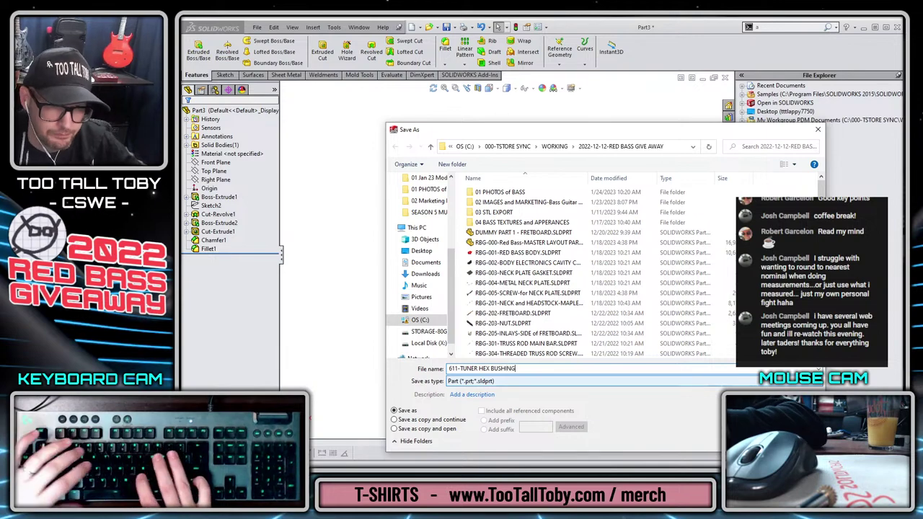
{"action": "key", "text": "Return"}
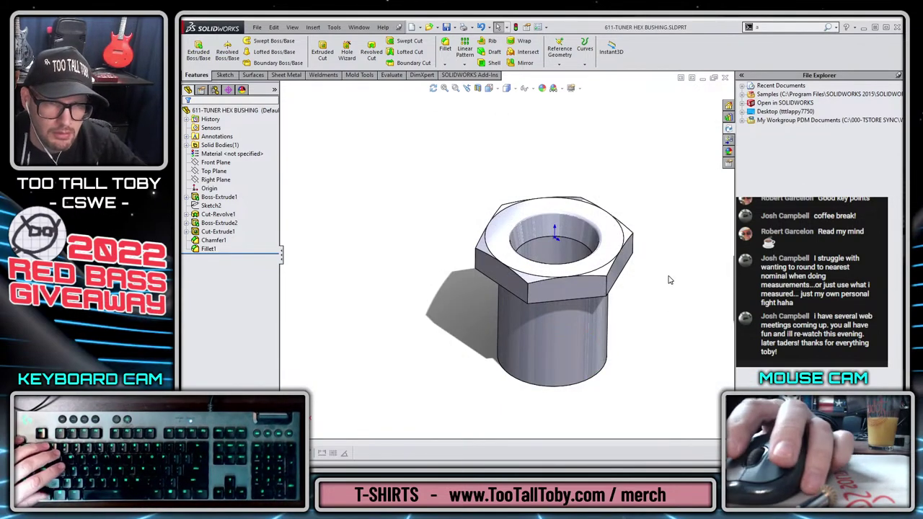
{"action": "key", "text": "ctrl+1"}
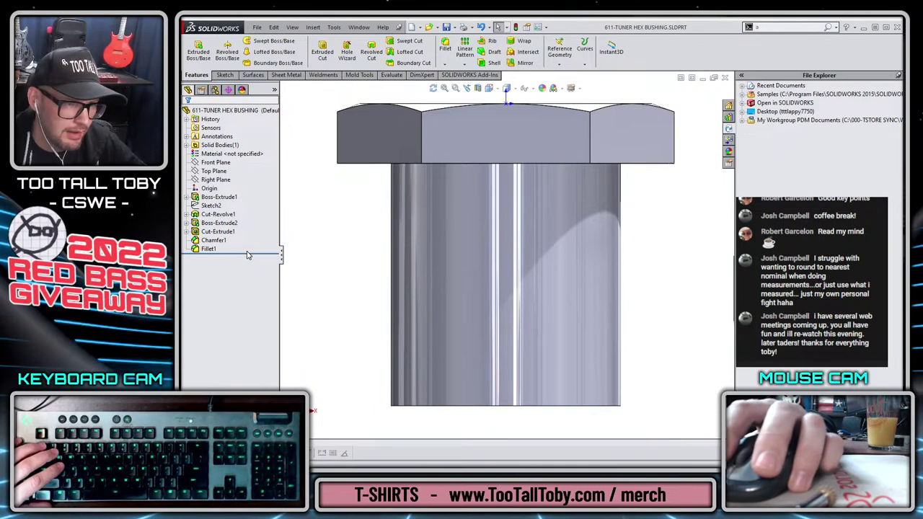
Roll the model back to just before the bore cut and start a sketch on the Front Plane.
{"action": "left_click_drag", "start_coordinate": [251, 252], "coordinate": [251, 228]}
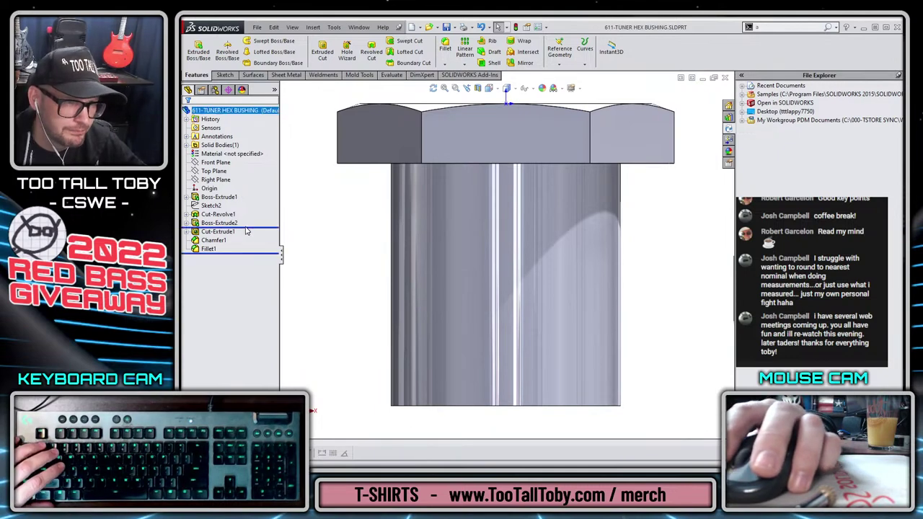
{"action": "left_click", "coordinate": [209, 163]}
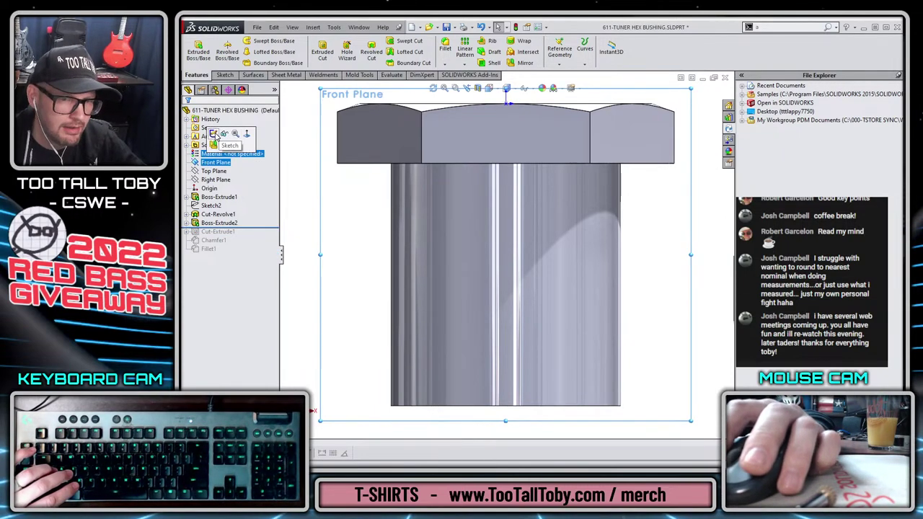
{"action": "left_click", "coordinate": [214, 135]}
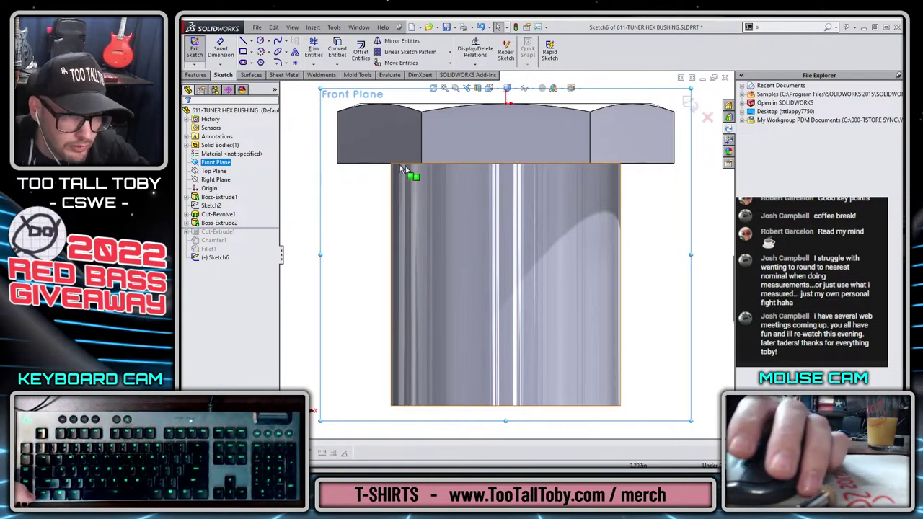
Sketch a closed half-profile of a tapered groove, about 0.026 in deep, on the shank's outer edge just below the hex head.
{"action": "scroll", "coordinate": [404, 176], "scroll_direction": "down", "scroll_amount": 4}
{"action": "left_click", "coordinate": [243, 41]}
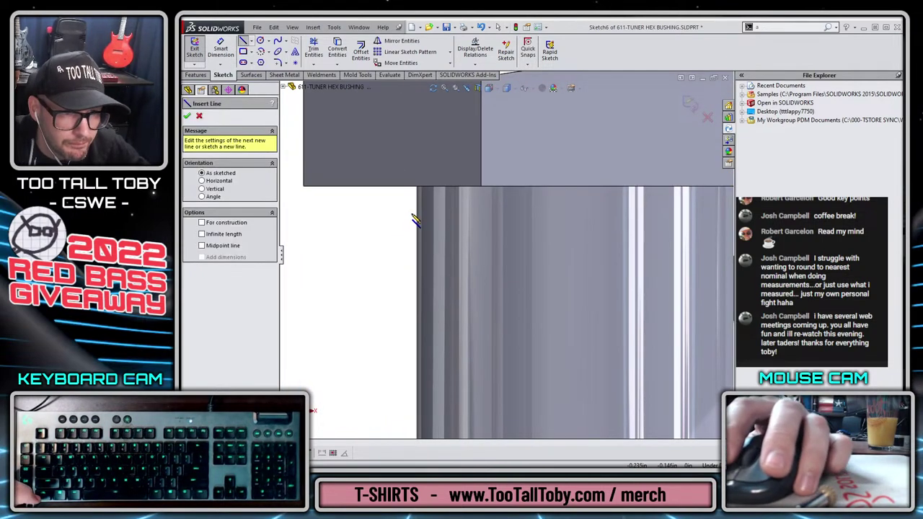
{"action": "left_click", "coordinate": [417, 213]}
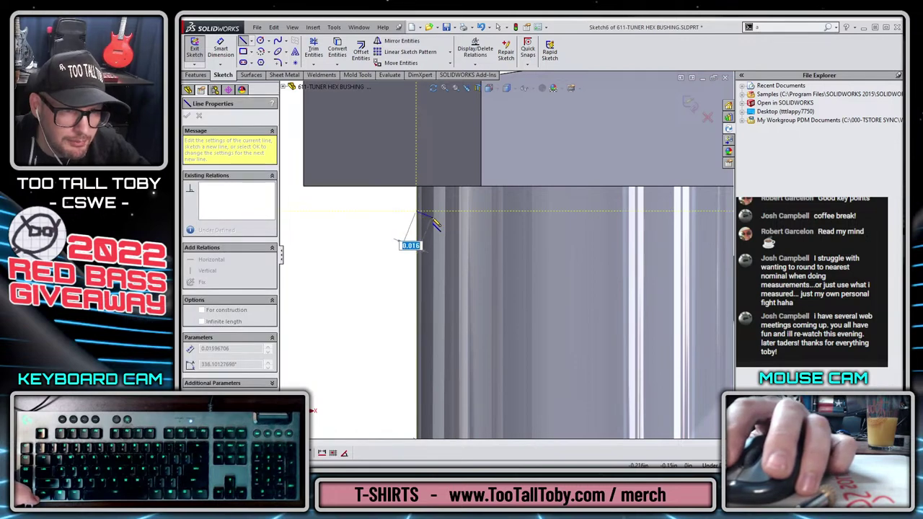
{"action": "left_click", "coordinate": [441, 224]}
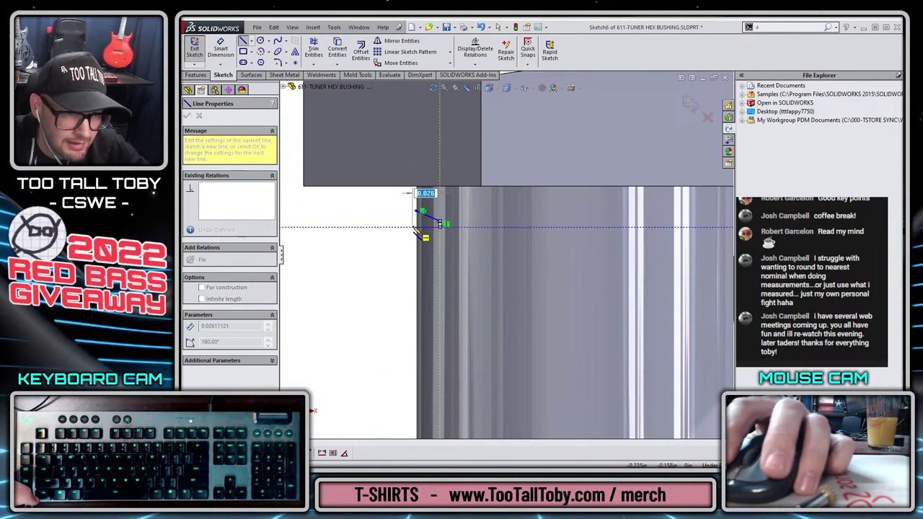
{"action": "left_click", "coordinate": [418, 226]}
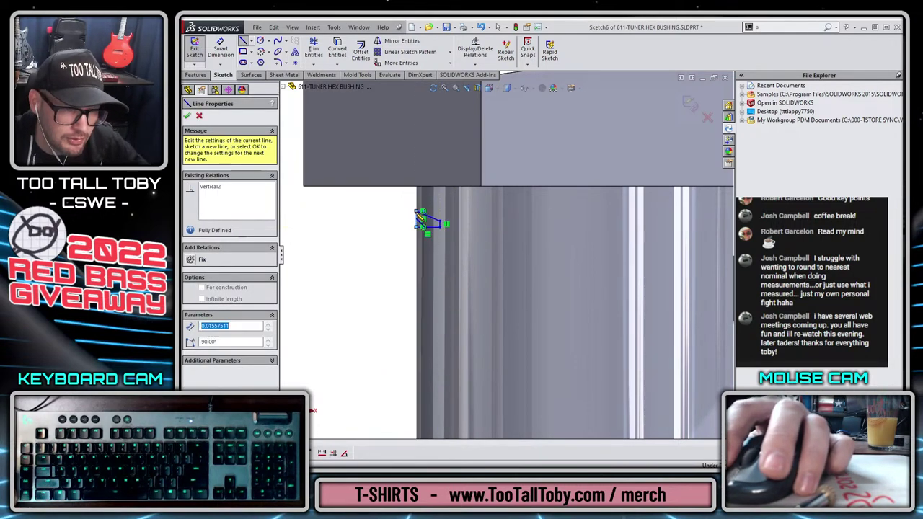
{"action": "key", "text": "Escape"}
Make the half-profile's lower horizontal line construction geometry and mirror the groove lines about it.
{"action": "left_click", "coordinate": [431, 227]}
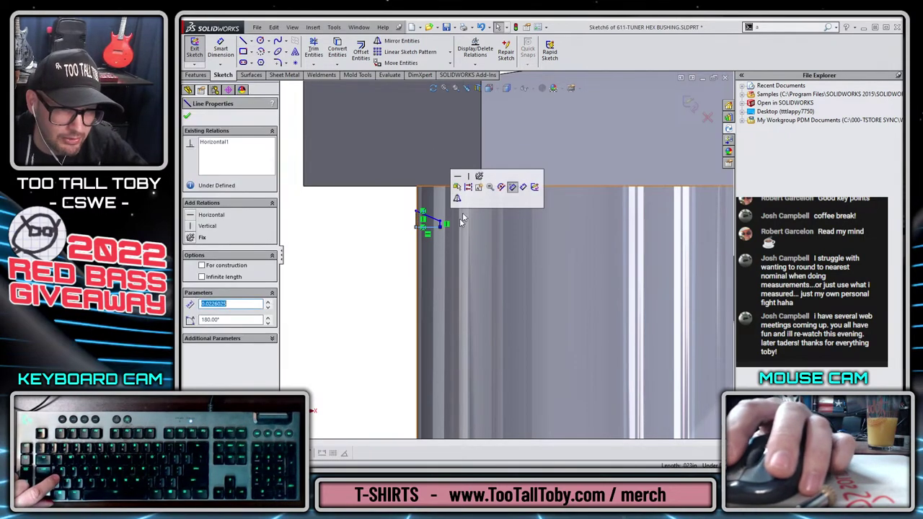
{"action": "left_click", "coordinate": [378, 217]}
{"action": "left_click_drag", "start_coordinate": [387, 198], "coordinate": [475, 256]}
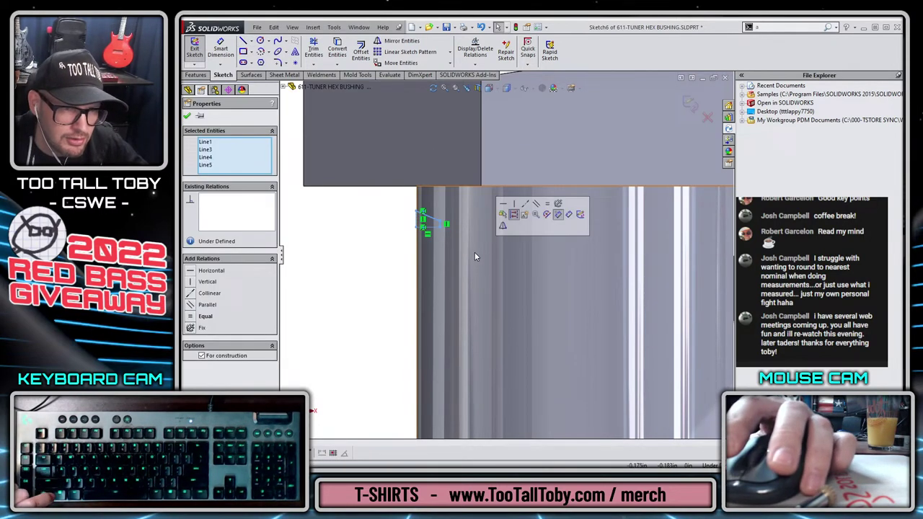
{"action": "left_click", "coordinate": [504, 226]}
Dimension the height of the groove profile's narrow inner end as 0.005 in.
{"action": "key", "text": "s"}
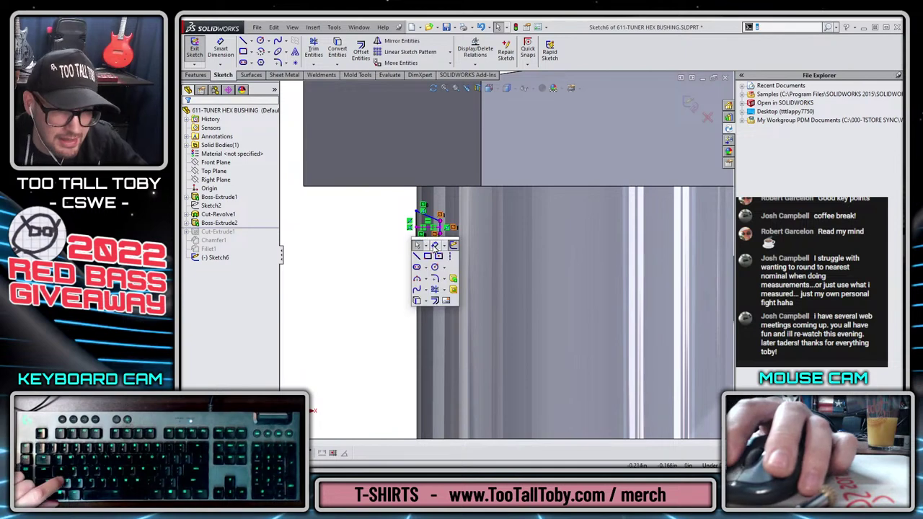
{"action": "left_click", "coordinate": [437, 244]}
{"action": "scroll", "coordinate": [446, 220], "scroll_direction": "down", "scroll_amount": 3}
{"action": "left_click", "coordinate": [455, 231]}
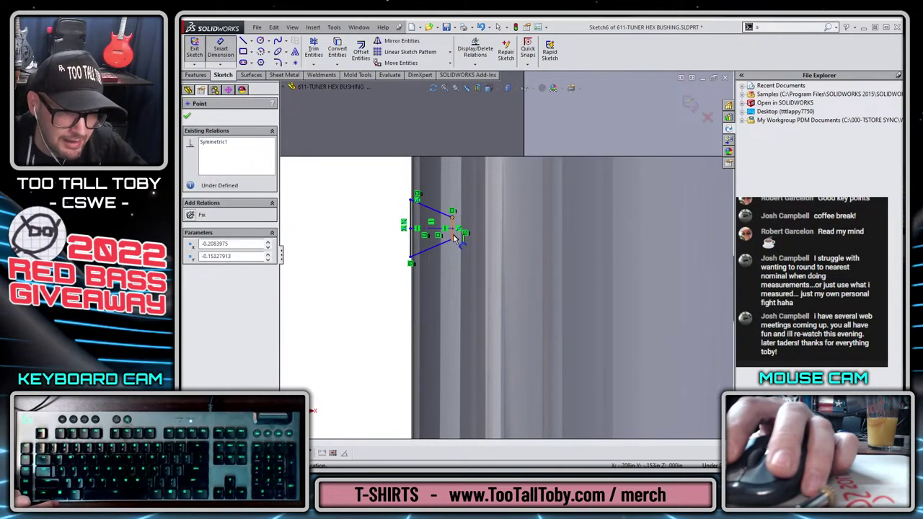
{"action": "left_click", "coordinate": [460, 291]}
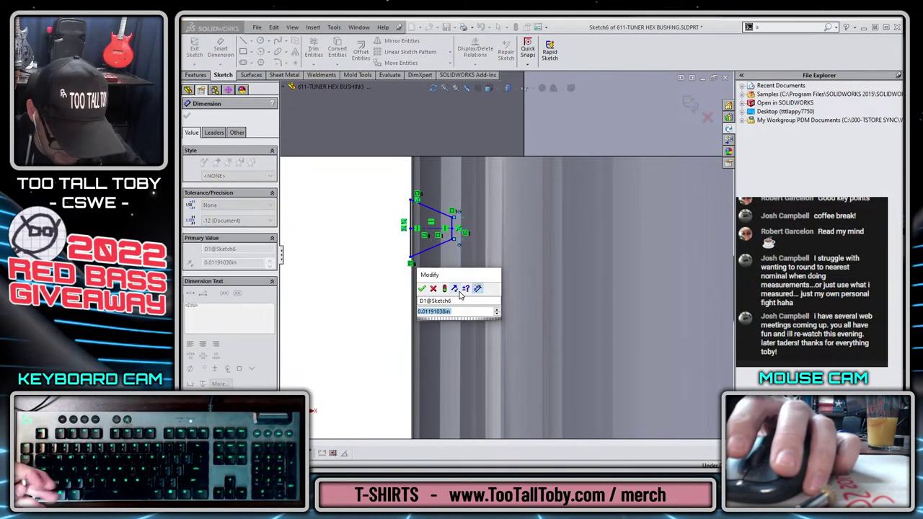
{"action": "type", "text": ".005"}
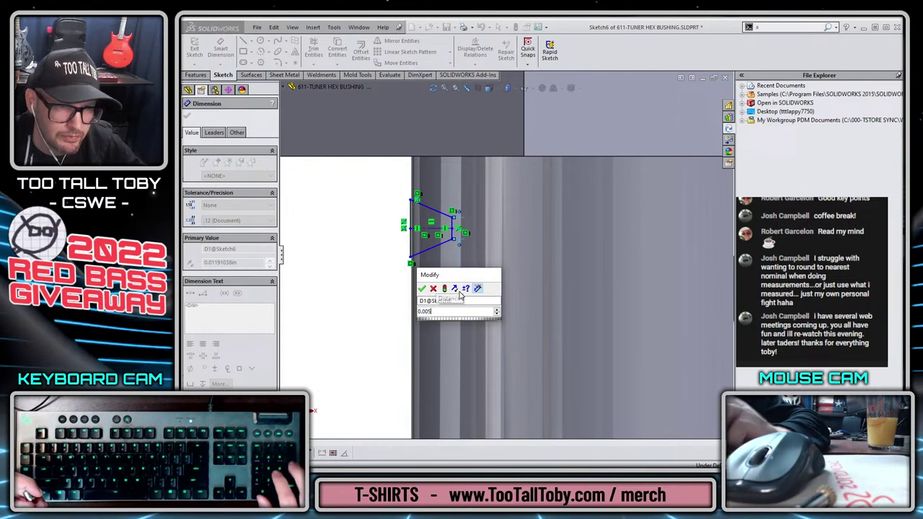
{"action": "key", "text": "Return"}
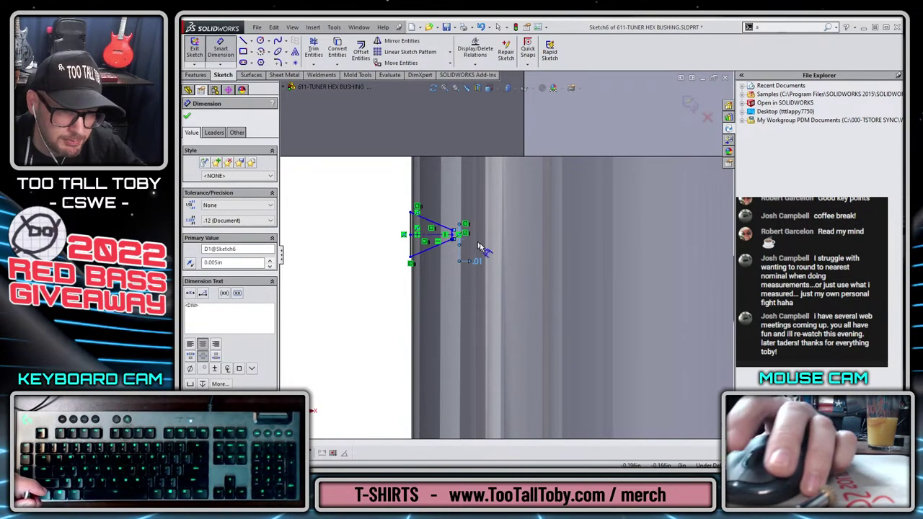
Draw a vertical centerline from the midpoint of the shank's bottom edge up to the origin.
{"action": "scroll", "coordinate": [527, 294], "scroll_direction": "up", "scroll_amount": 3}
{"action": "scroll", "coordinate": [550, 305], "scroll_direction": "up", "scroll_amount": 2}
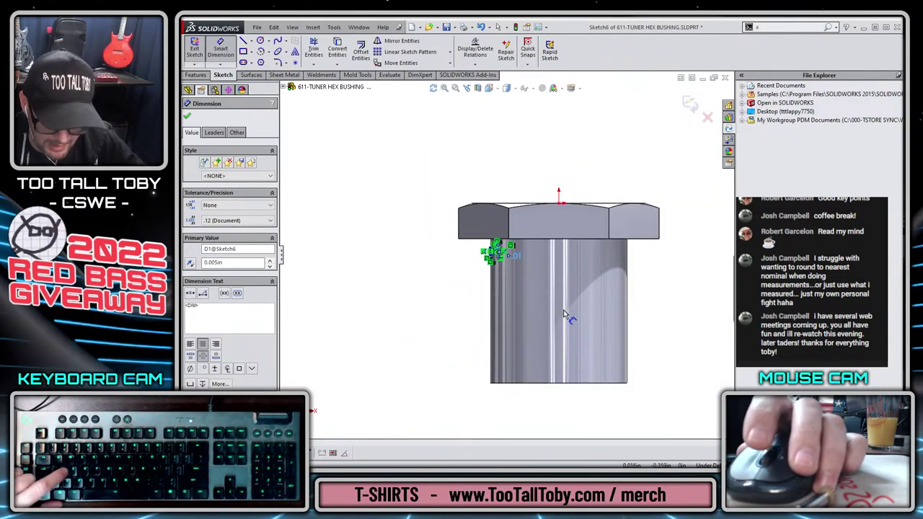
{"action": "key", "text": "s"}
{"action": "left_click", "coordinate": [604, 329]}
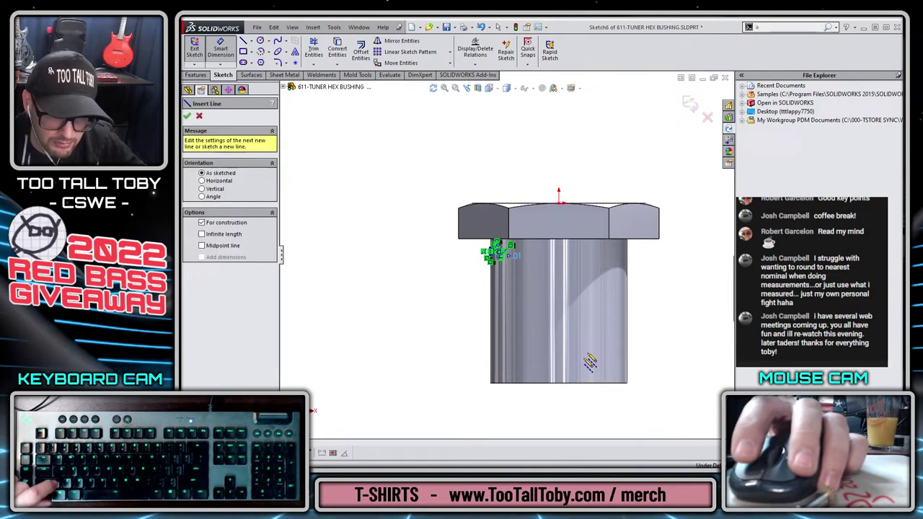
{"action": "left_click", "coordinate": [559, 383]}
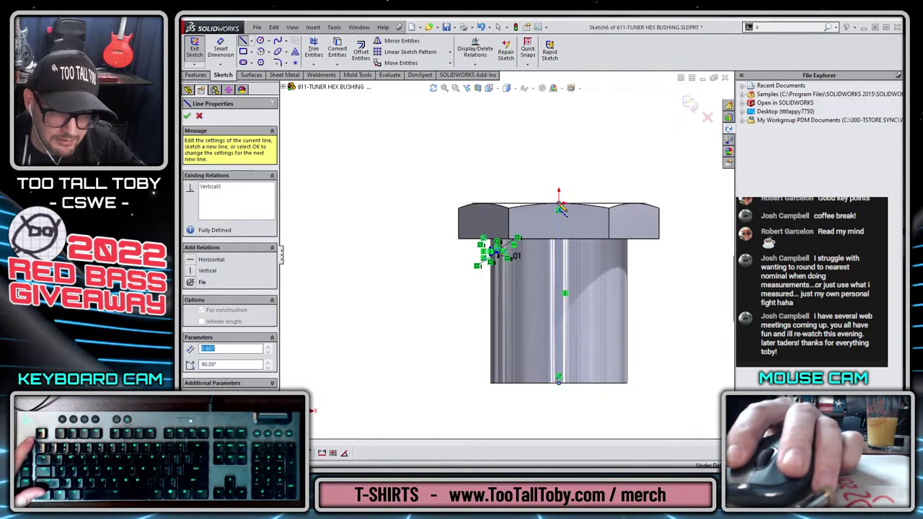
{"action": "left_click", "coordinate": [559, 204]}
{"action": "key", "text": "Escape"}
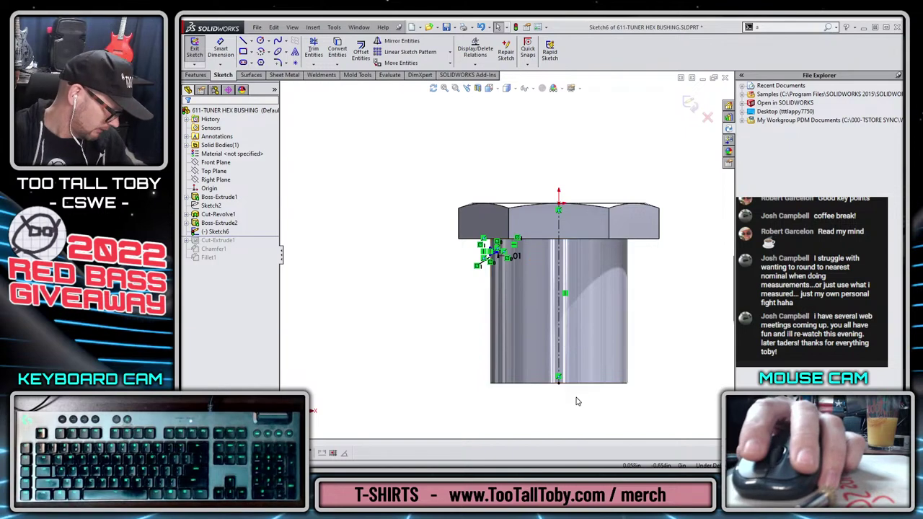
Dimension the groove's upper outer corner 0.03 in below the underside of the hex head.
{"action": "scroll", "coordinate": [492, 285], "scroll_direction": "down", "scroll_amount": 3}
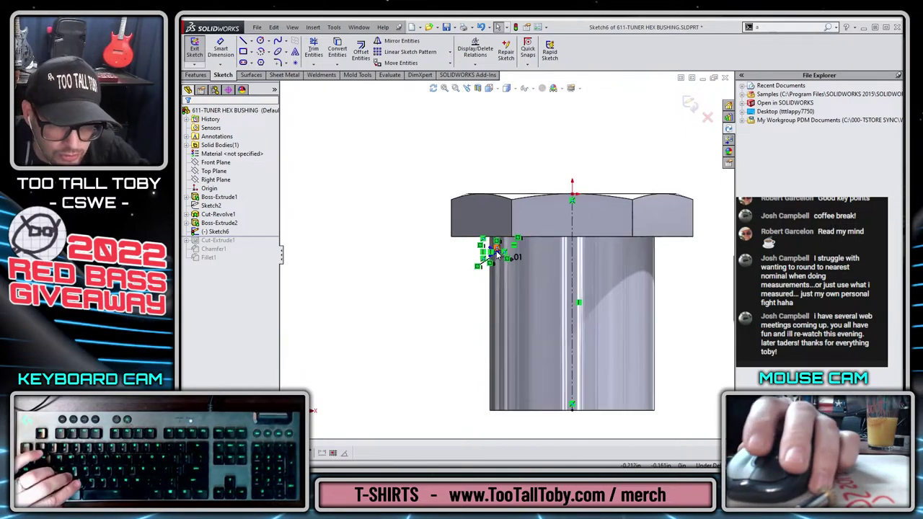
{"action": "key", "text": "s"}
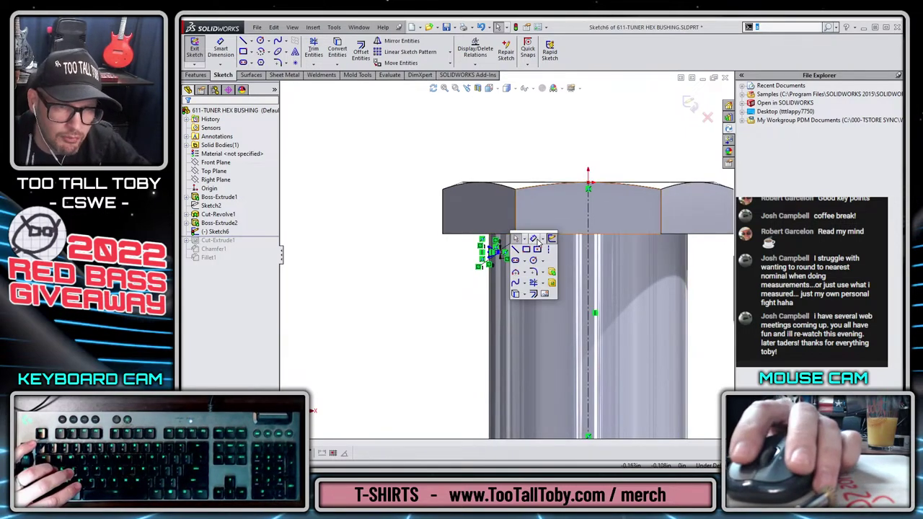
{"action": "left_click", "coordinate": [532, 243]}
{"action": "scroll", "coordinate": [509, 235], "scroll_direction": "down", "scroll_amount": 4}
{"action": "left_click", "coordinate": [474, 236]}
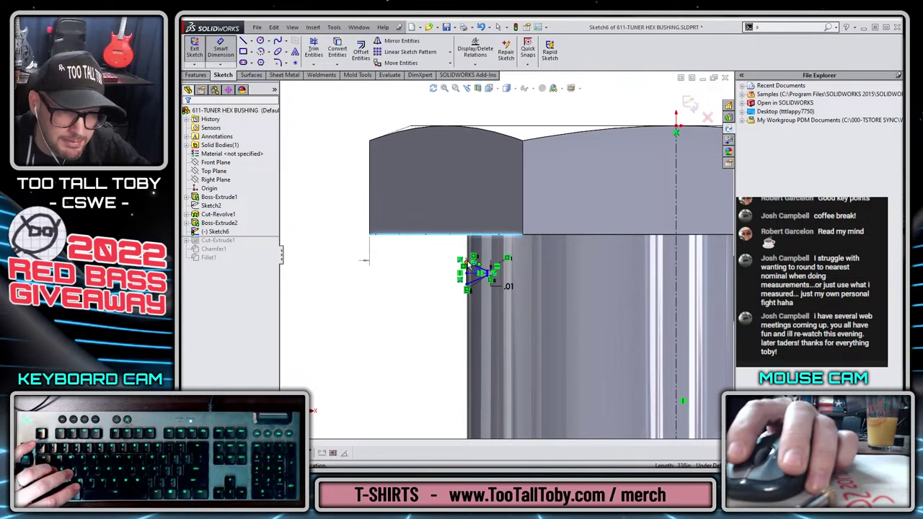
{"action": "left_click", "coordinate": [469, 265]}
{"action": "left_click", "coordinate": [433, 260]}
{"action": "type", "text": ".0"}
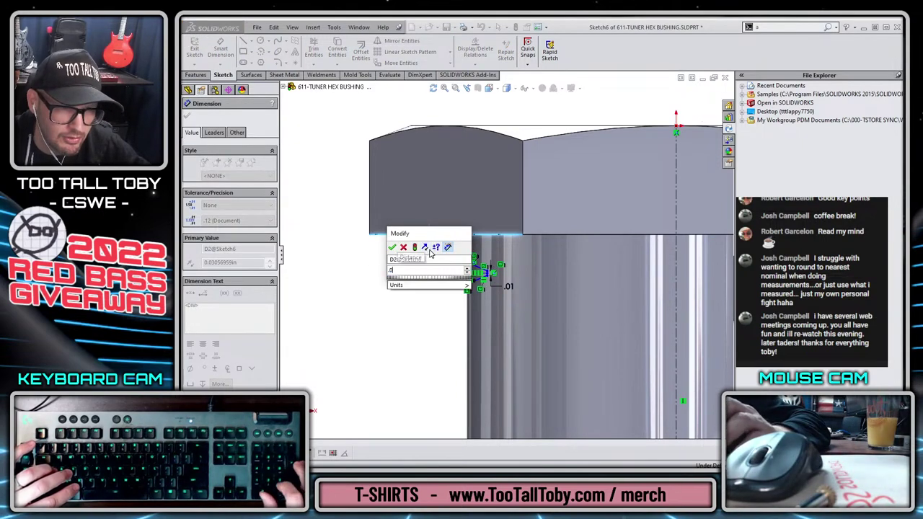
{"action": "type", "text": "3"}
{"action": "key", "text": "Return"}
Dimension the groove's outer opening between its two outer corners as 0.030 in.
{"action": "scroll", "coordinate": [504, 279], "scroll_direction": "up", "scroll_amount": 3}
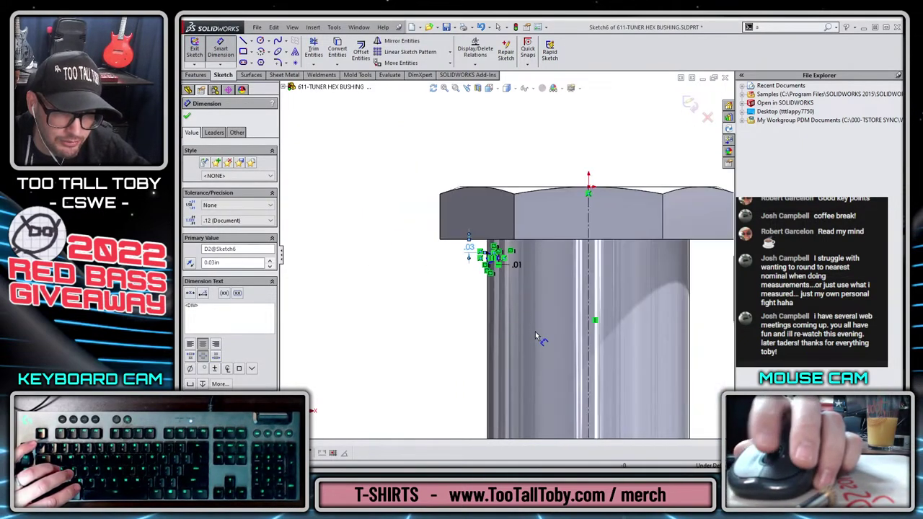
{"action": "scroll", "coordinate": [536, 336], "scroll_direction": "up", "scroll_amount": 2}
{"action": "scroll", "coordinate": [501, 238], "scroll_direction": "down", "scroll_amount": 5}
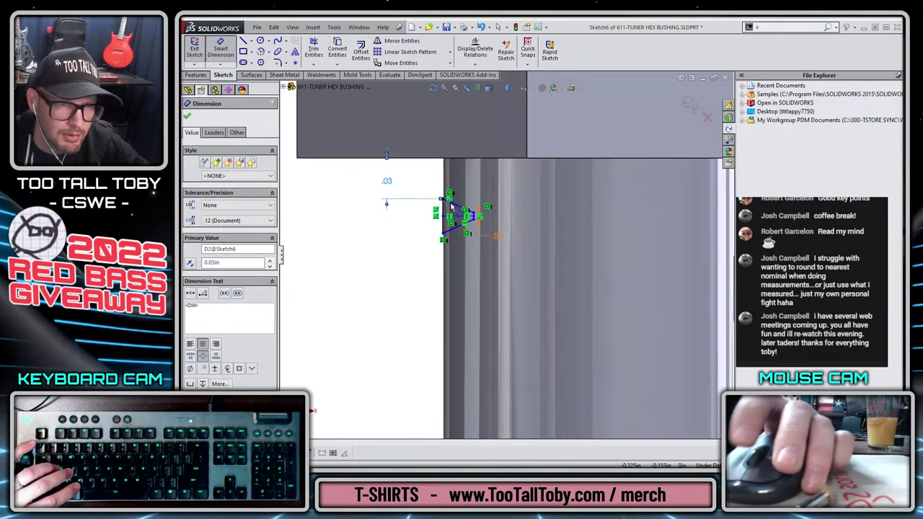
{"action": "key", "text": "Escape"}
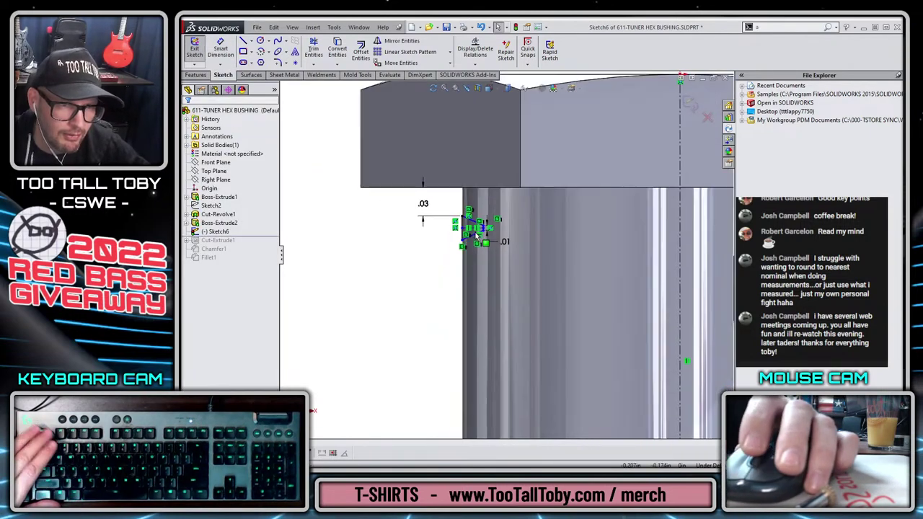
{"action": "scroll", "coordinate": [475, 232], "scroll_direction": "up", "scroll_amount": 1}
{"action": "left_click", "coordinate": [463, 217]}
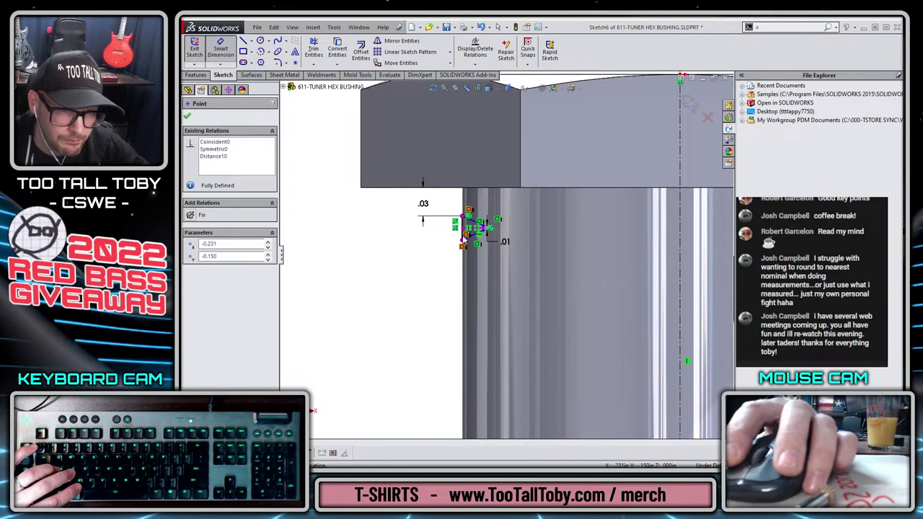
{"action": "left_click", "coordinate": [462, 240]}
{"action": "left_click", "coordinate": [374, 262]}
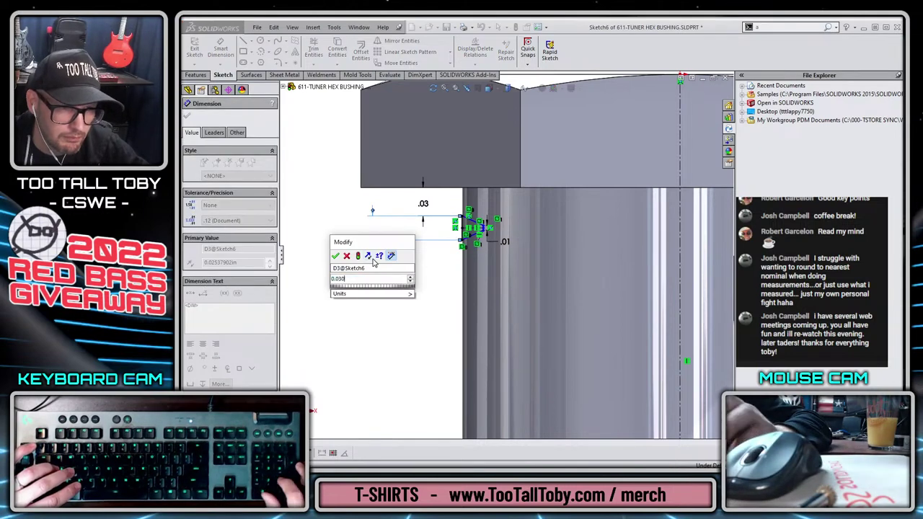
{"action": "key", "text": "Return"}
Cut the groove around the shank with a Revolved Cut about the vertical centerline.
{"action": "scroll", "coordinate": [548, 249], "scroll_direction": "up", "scroll_amount": 3}
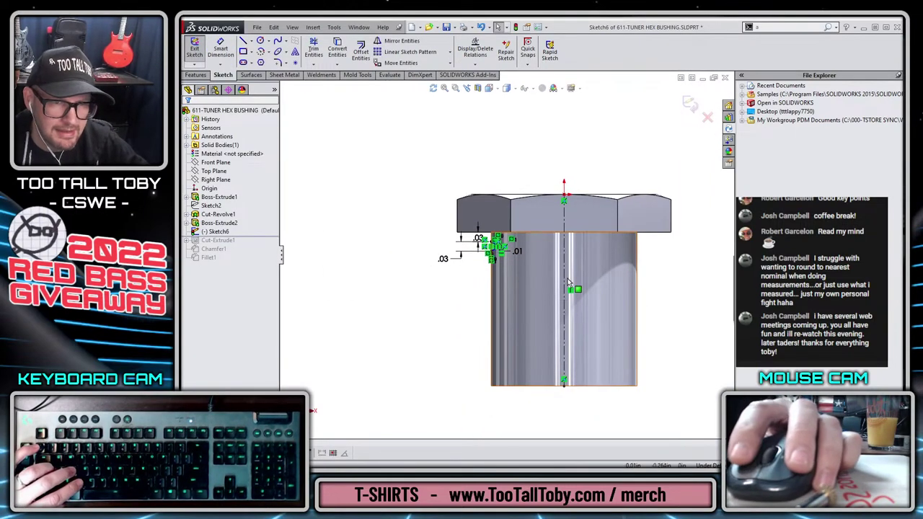
{"action": "left_click", "coordinate": [564, 257]}
{"action": "left_click", "coordinate": [196, 75]}
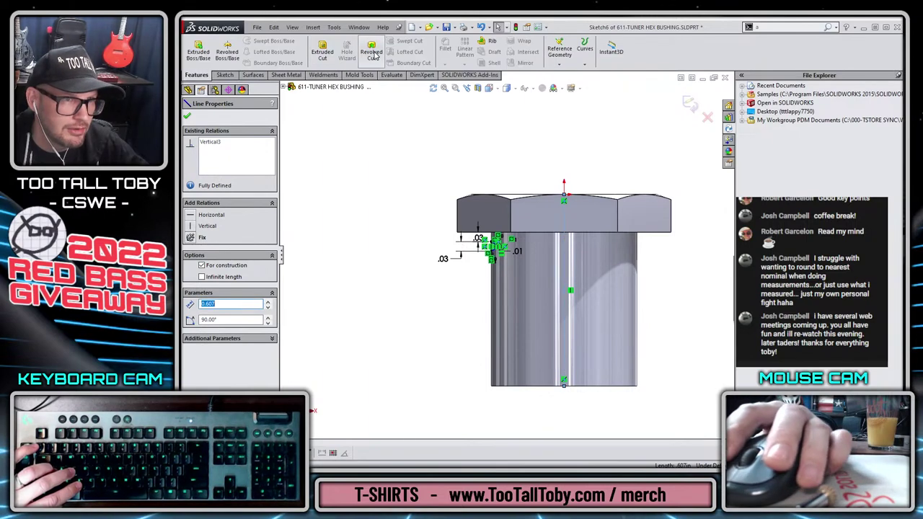
{"action": "left_click", "coordinate": [372, 52]}
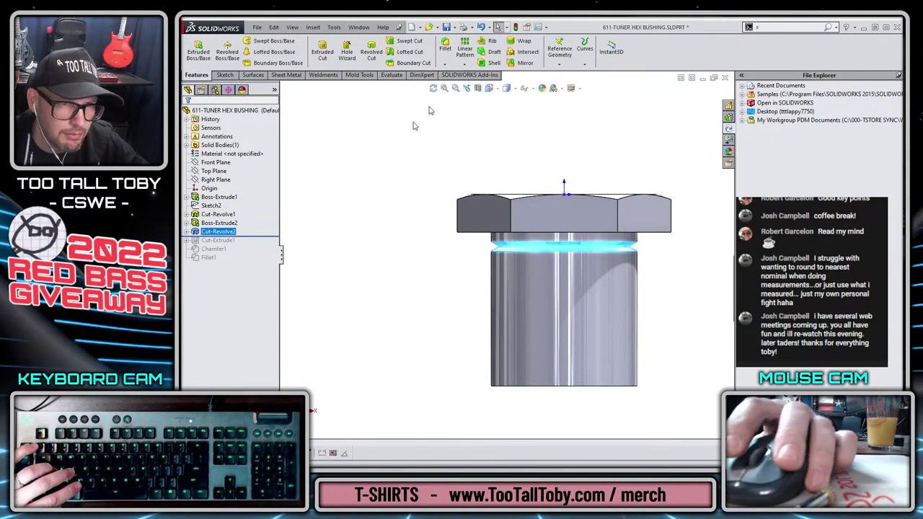
Linear-pattern the revolved groove cut down the shank using its 0.03 in opening dimension as direction, with 0.040 in spacing and 12 instances.
{"action": "left_click", "coordinate": [465, 52]}
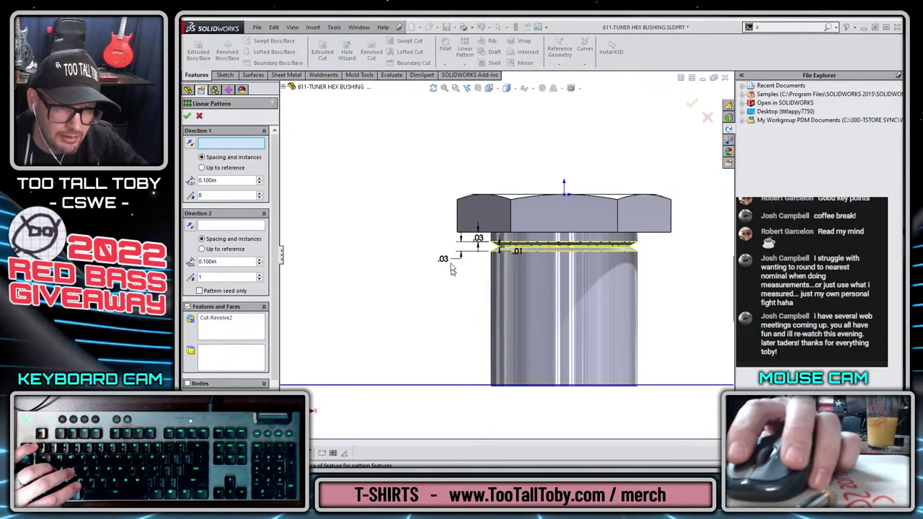
{"action": "left_click", "coordinate": [443, 260]}
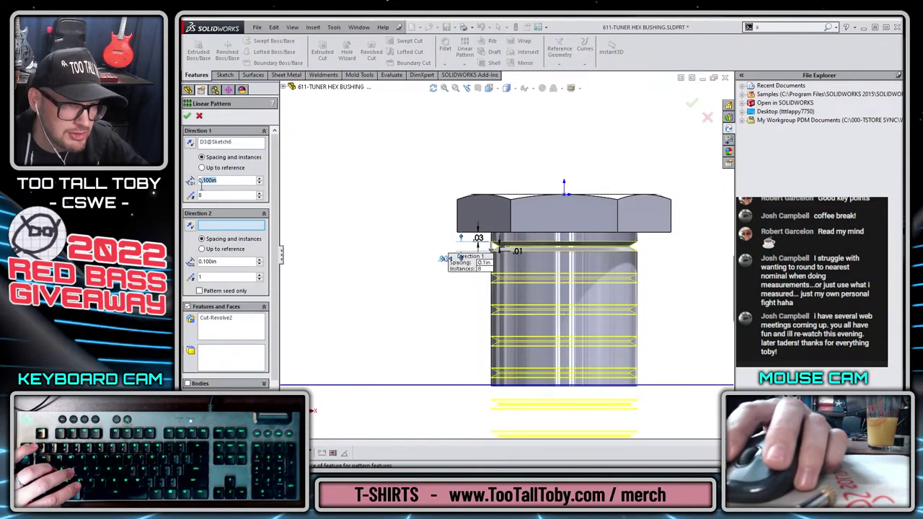
{"action": "type", "text": "040"}
{"action": "key", "text": "Return"}
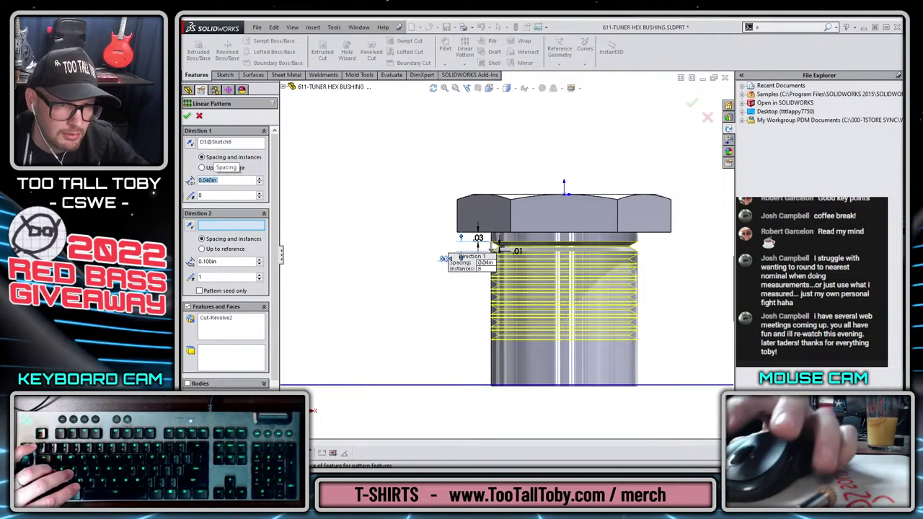
{"action": "left_click", "coordinate": [261, 193]}
{"action": "left_click", "coordinate": [261, 193]}
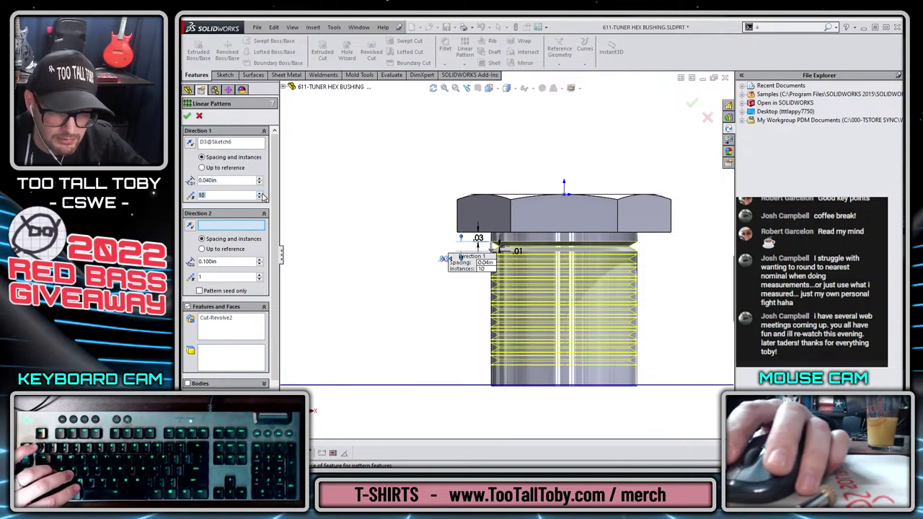
{"action": "left_click", "coordinate": [261, 193]}
{"action": "left_click", "coordinate": [261, 193]}
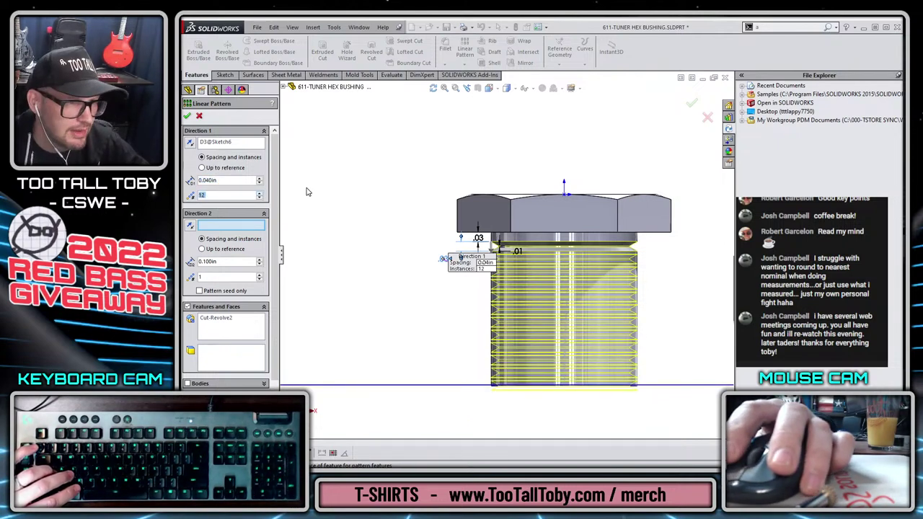
{"action": "left_click", "coordinate": [187, 116]}
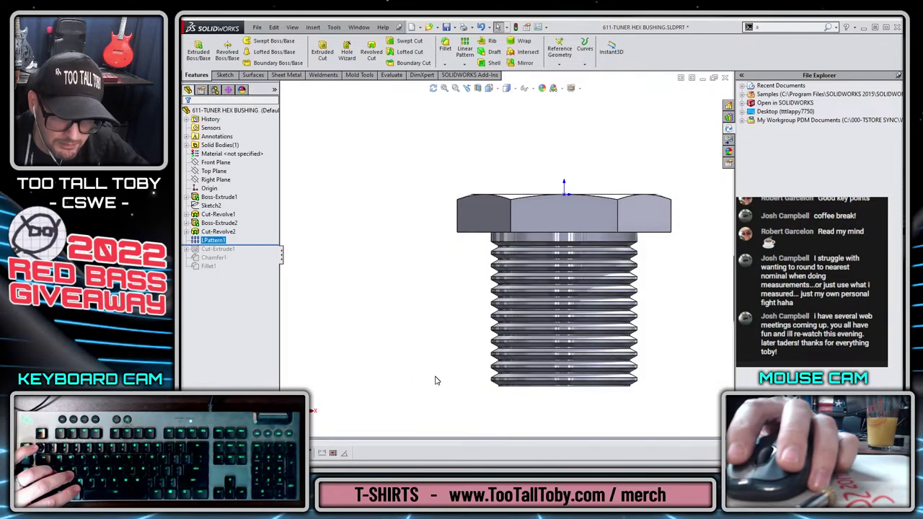
{"action": "scroll", "coordinate": [477, 378], "scroll_direction": "down", "scroll_amount": 4}
{"action": "scroll", "coordinate": [494, 350], "scroll_direction": "up", "scroll_amount": 7}
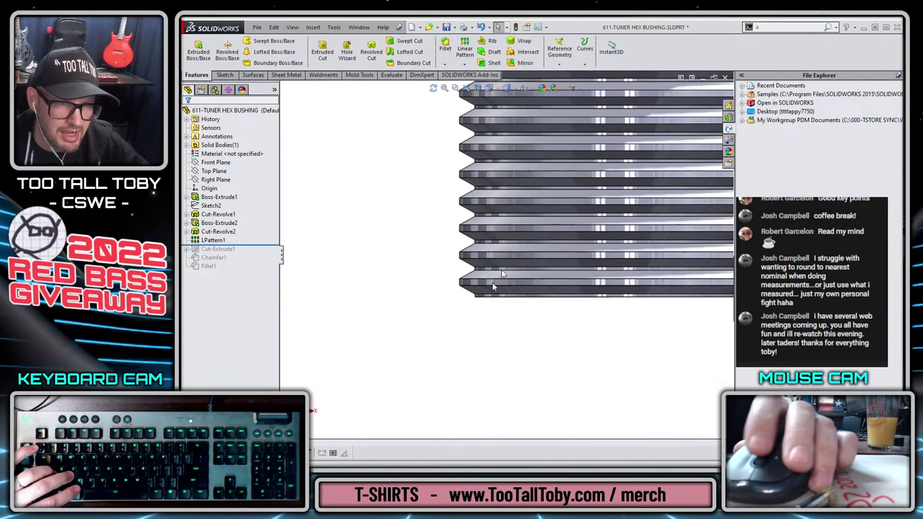
{"action": "scroll", "coordinate": [626, 155], "scroll_direction": "down", "scroll_amount": 2}
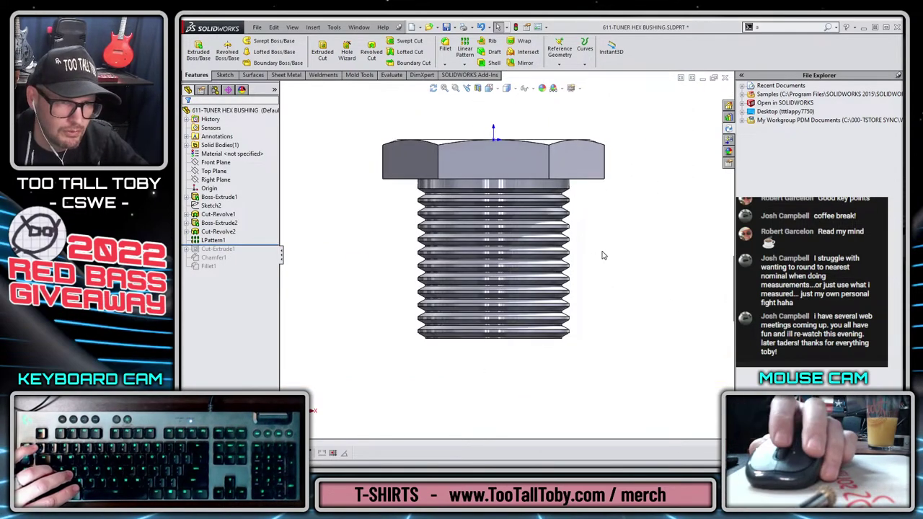
Roll the feature history forward past the last fillet and check in the bushing part with ownership retained.
{"action": "left_click_drag", "start_coordinate": [255, 245], "coordinate": [256, 271]}
{"action": "middle_click_drag", "start_coordinate": [643, 297], "coordinate": [312, 408]}
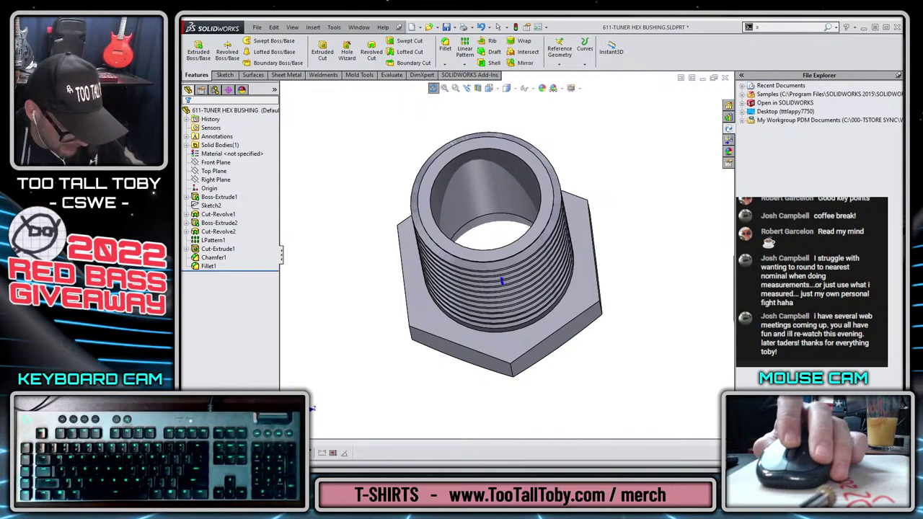
{"action": "middle_click_drag", "start_coordinate": [502, 268], "coordinate": [503, 278]}
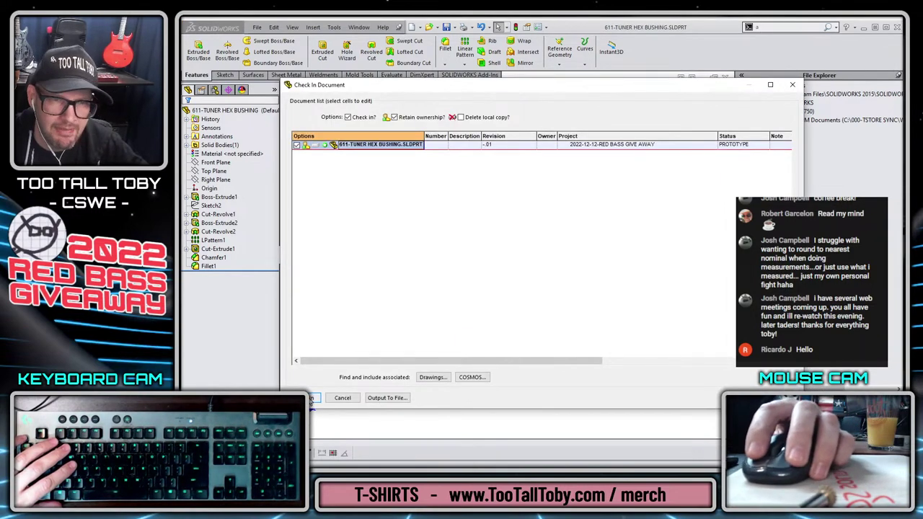
{"action": "left_click", "coordinate": [311, 398]}
{"action": "left_click", "coordinate": [560, 292]}
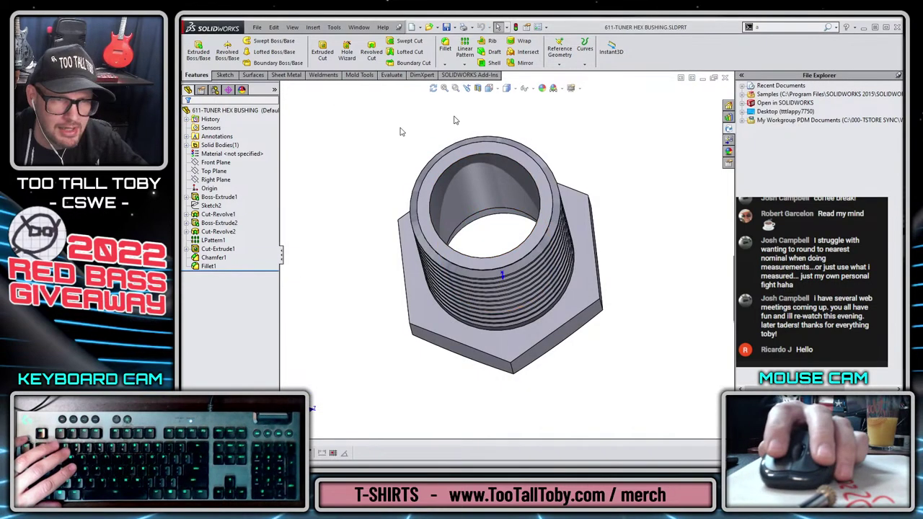
Assign Plain Carbon Steel as the part's material and rename the hex head extrusion as Main HEX shape.
{"action": "right_click", "coordinate": [206, 154]}
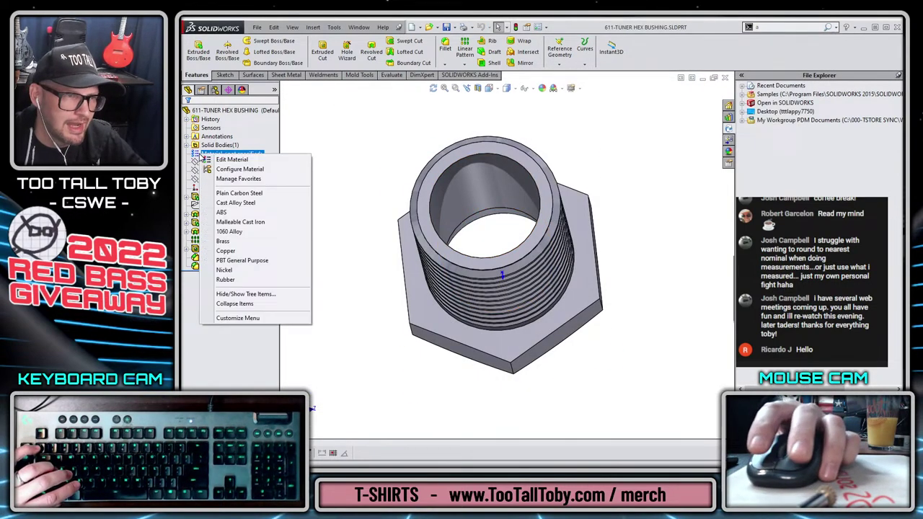
{"action": "left_click", "coordinate": [240, 193]}
{"action": "left_click", "coordinate": [218, 197]}
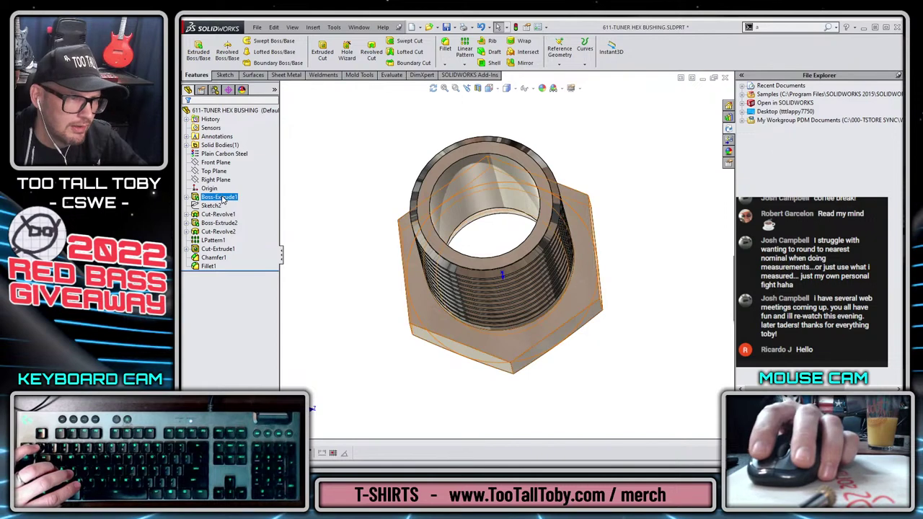
{"action": "key", "text": "F2"}
{"action": "type", "text": "Main HEX"}
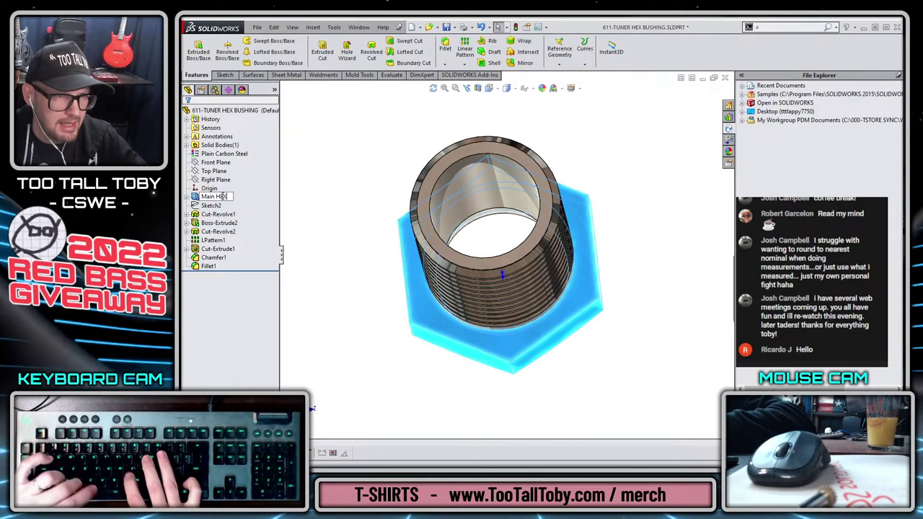
{"action": "type", "text": " shape"}
{"action": "key", "text": "Return"}
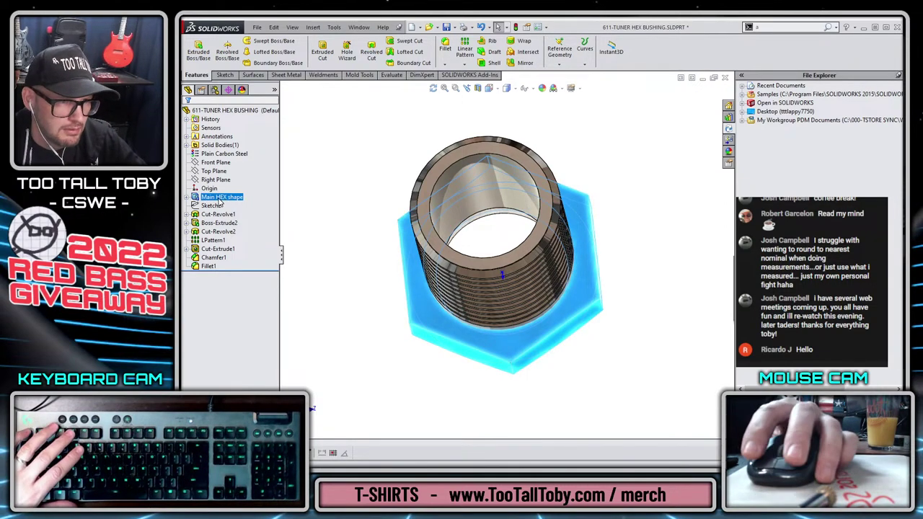
Rename Sketch2 as Layout for HEAD CORNER CUT.
{"action": "left_click", "coordinate": [215, 206]}
{"action": "key", "text": "F2"}
{"action": "type", "text": "Layou"}
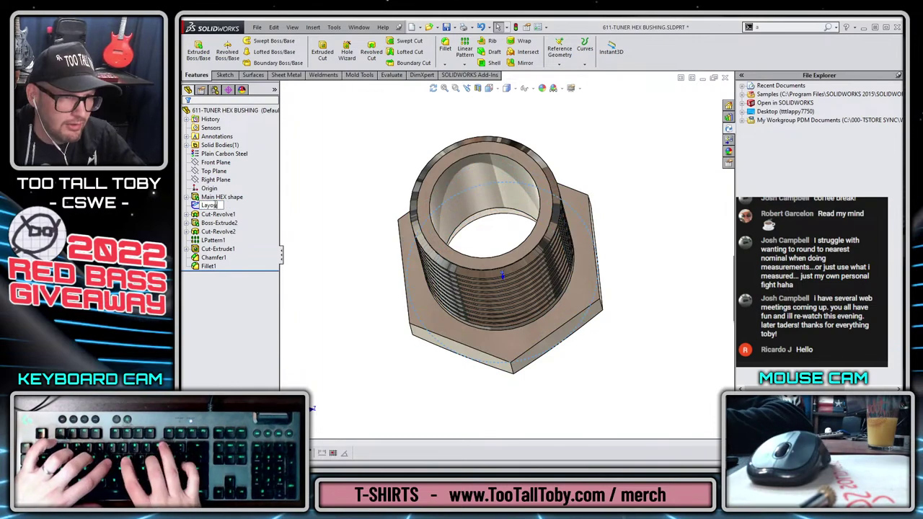
{"action": "type", "text": "t gfor H"}
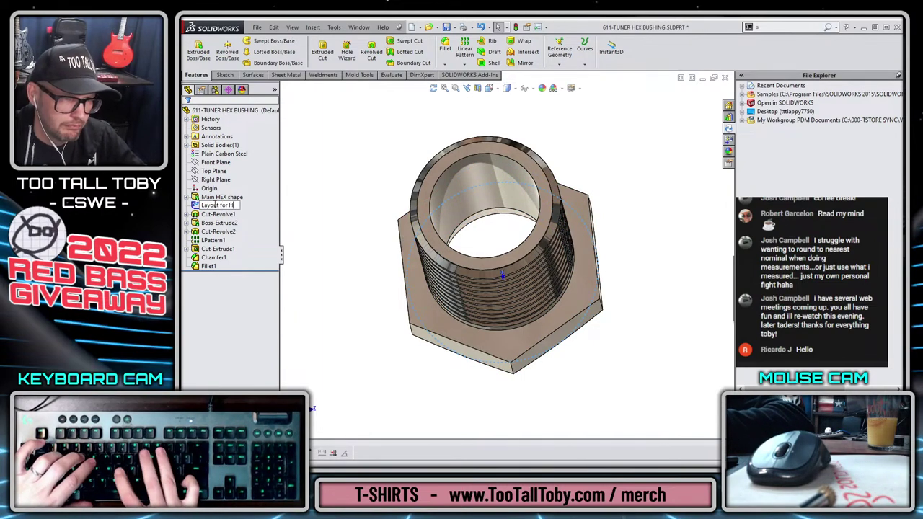
{"action": "type", "text": "ED"}
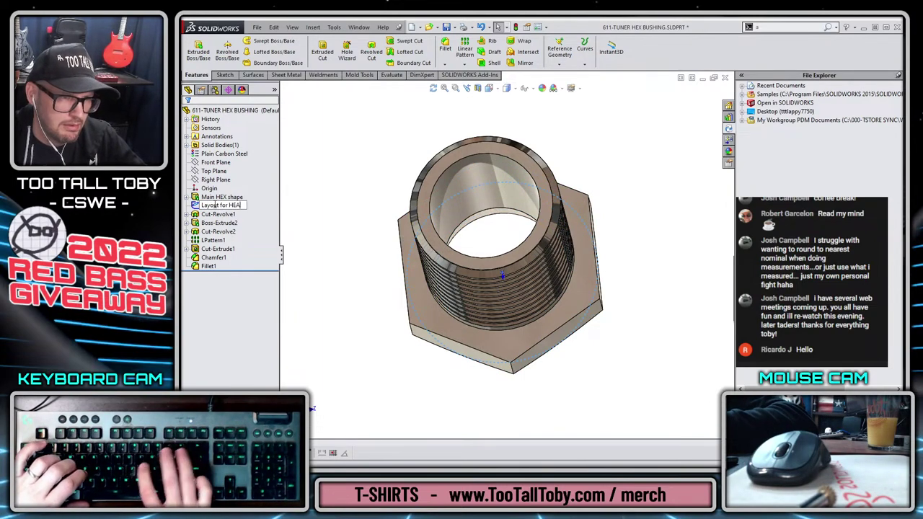
{"action": "type", "text": "D CORNER CUT"}
{"action": "key", "text": "Return"}
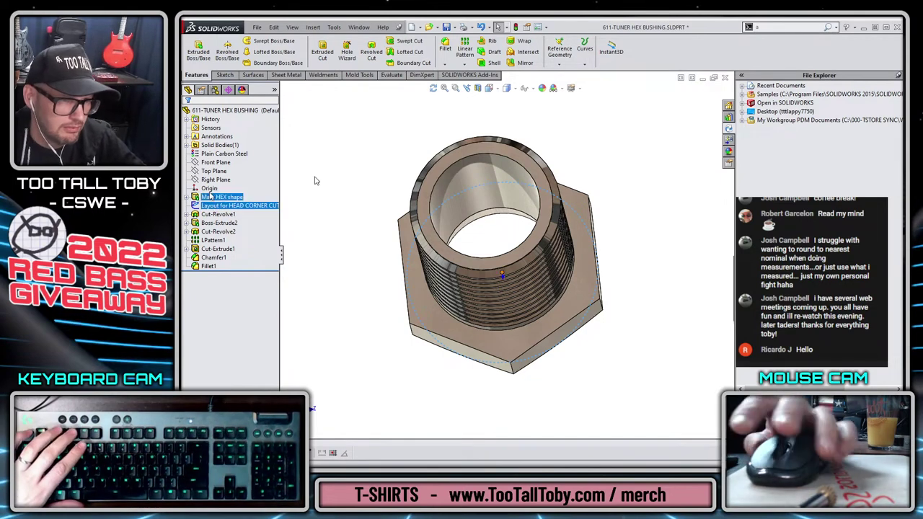
Rename the revolved cut on the hex head's corners as HEX HEAD CORNER CUTS.
{"action": "left_click", "coordinate": [217, 215]}
{"action": "key", "text": "F2"}
{"action": "type", "text": "HEX"}
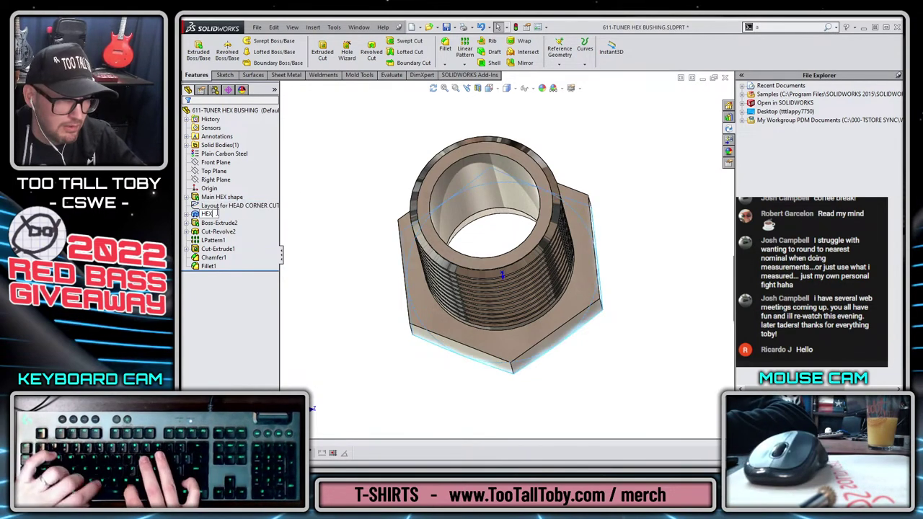
{"action": "type", "text": " HEAD CORNER CUTS"}
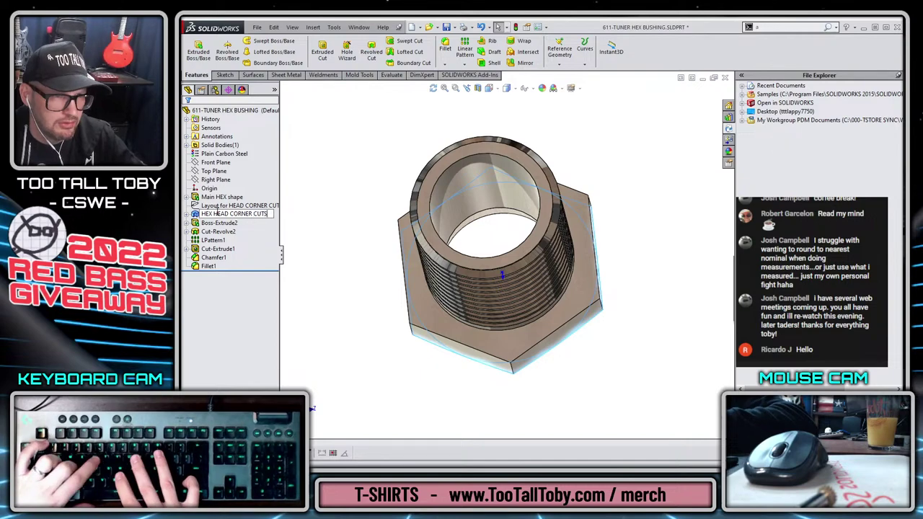
{"action": "key", "text": "Return"}
Rename the shank extrusion feature as MAIN SLEEVE.
{"action": "left_click", "coordinate": [215, 223]}
{"action": "key", "text": "F2"}
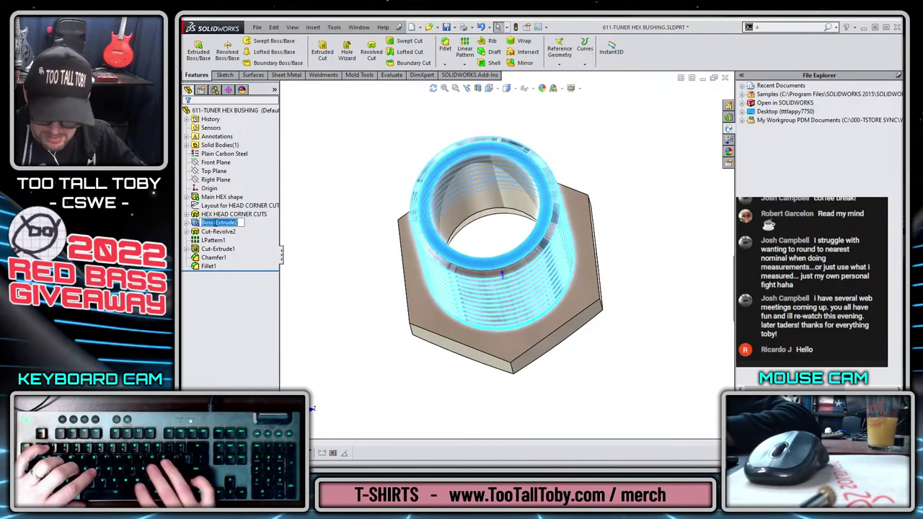
{"action": "type", "text": "MAIN SLEEVE"}
{"action": "key", "text": "Return"}
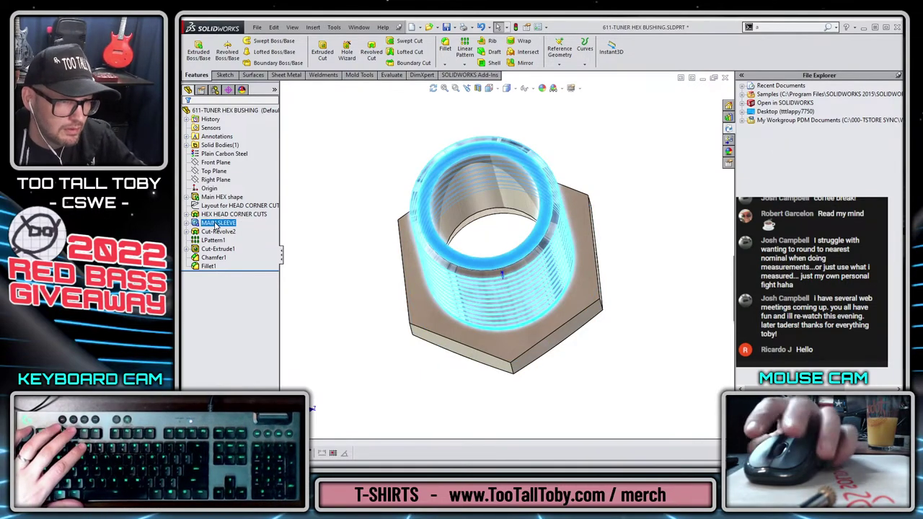
Rename the groove's revolved cut as Thread 1 and its linear pattern as Thread Pattern.
{"action": "key", "text": "Down"}
{"action": "key", "text": "F2"}
{"action": "type", "text": "Thread"}
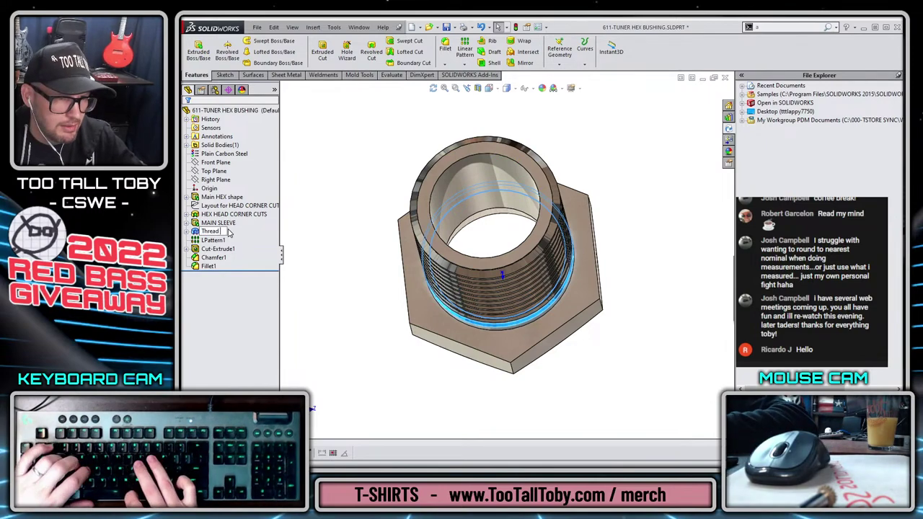
{"action": "type", "text": " 1"}
{"action": "key", "text": "Return"}
{"action": "key", "text": "Down"}
{"action": "key", "text": "F2"}
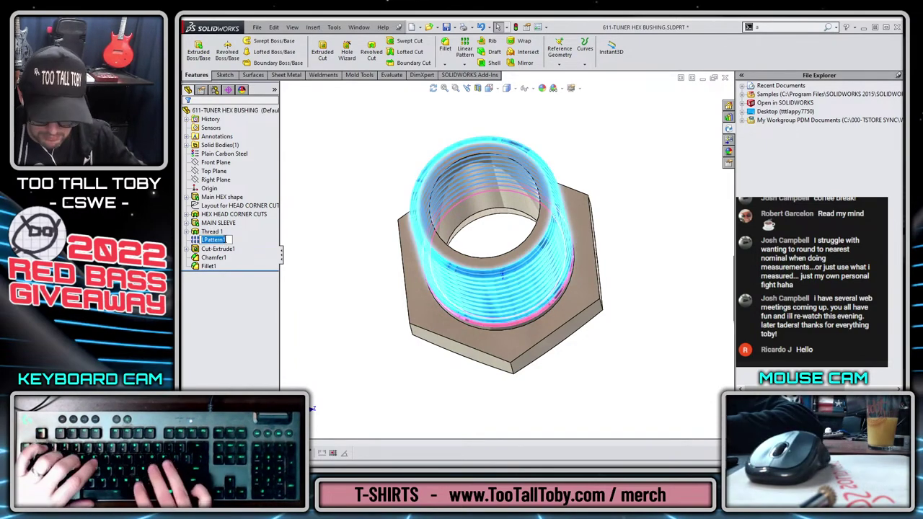
{"action": "type", "text": "Thread Pattern"}
{"action": "key", "text": "Return"}
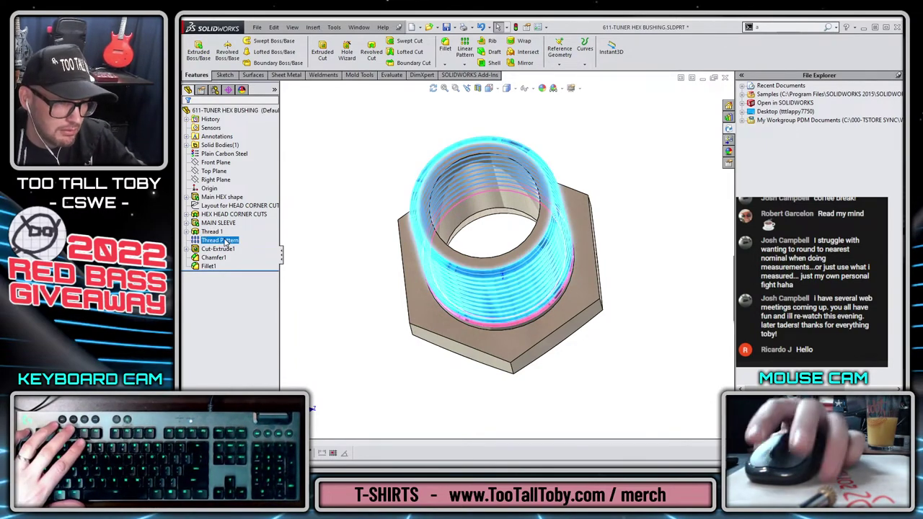
Rename the extruded cut of the central bore as Main THRU hole.
{"action": "key", "text": "Down"}
{"action": "key", "text": "F2"}
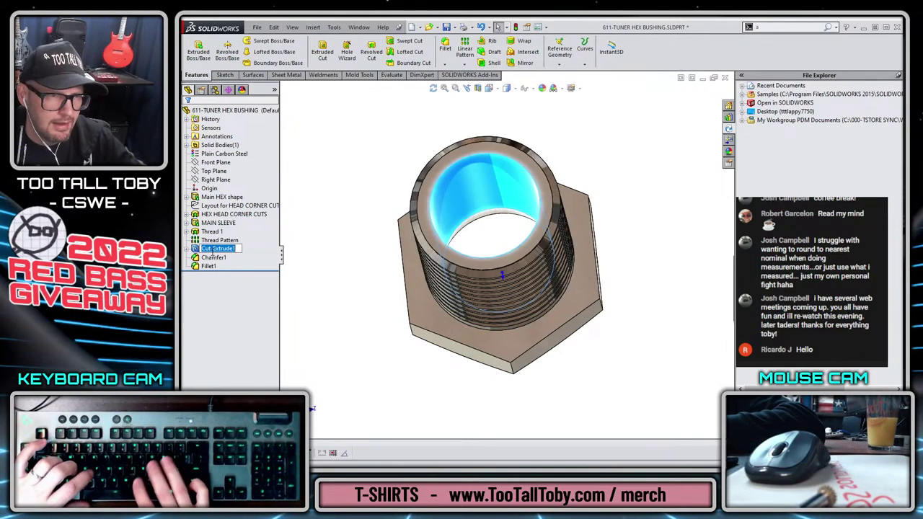
{"action": "type", "text": "MA"}
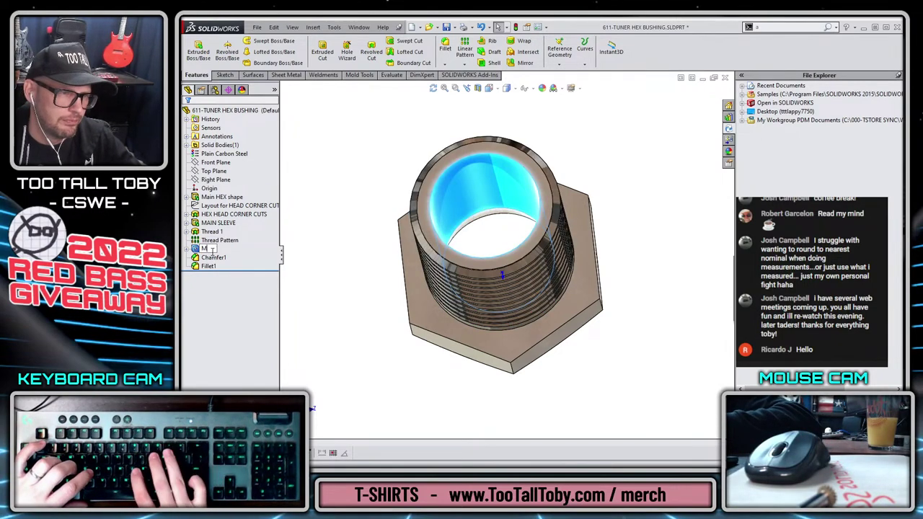
{"action": "type", "text": "in THRU"}
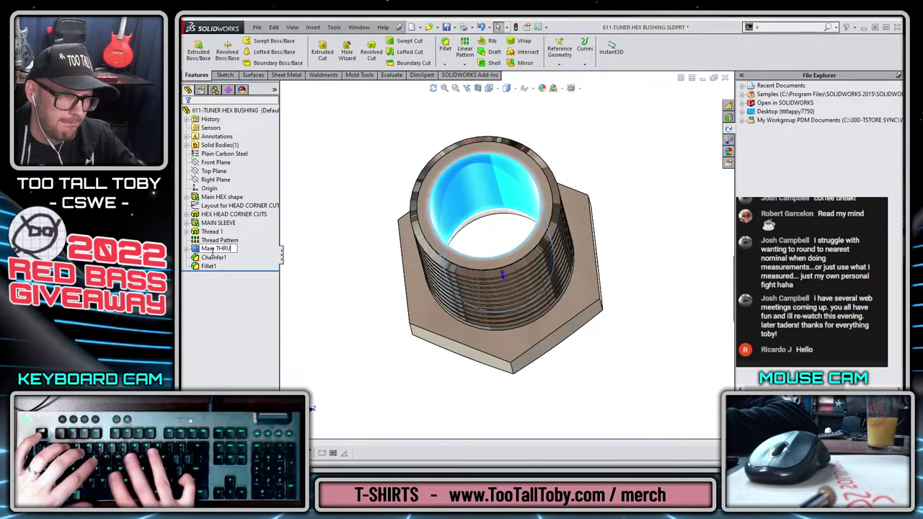
{"action": "type", "text": " hole"}
{"action": "key", "text": "Return"}
Rename the chamfer feature on the bore as THRU HOLE Small Chamfer.
{"action": "key", "text": "Down"}
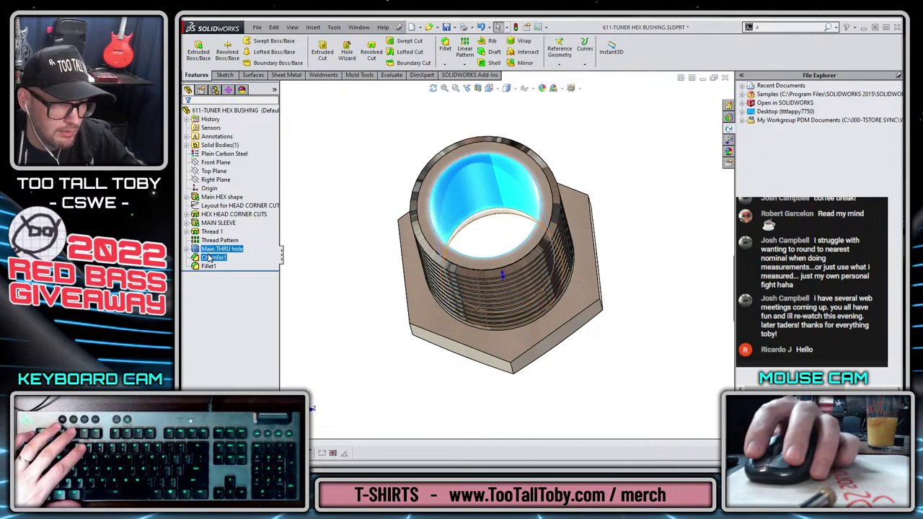
{"action": "key", "text": "F2"}
{"action": "type", "text": "Th"}
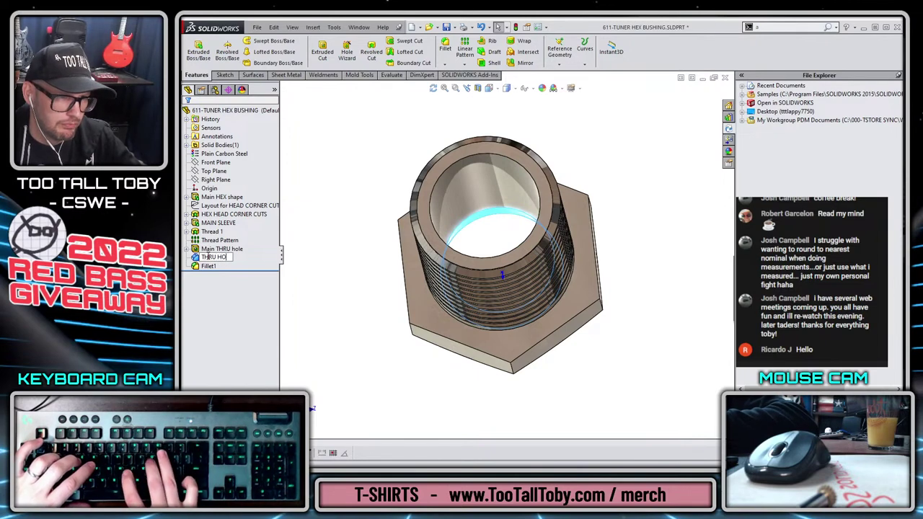
{"action": "type", "text": "RU HOLE Small"}
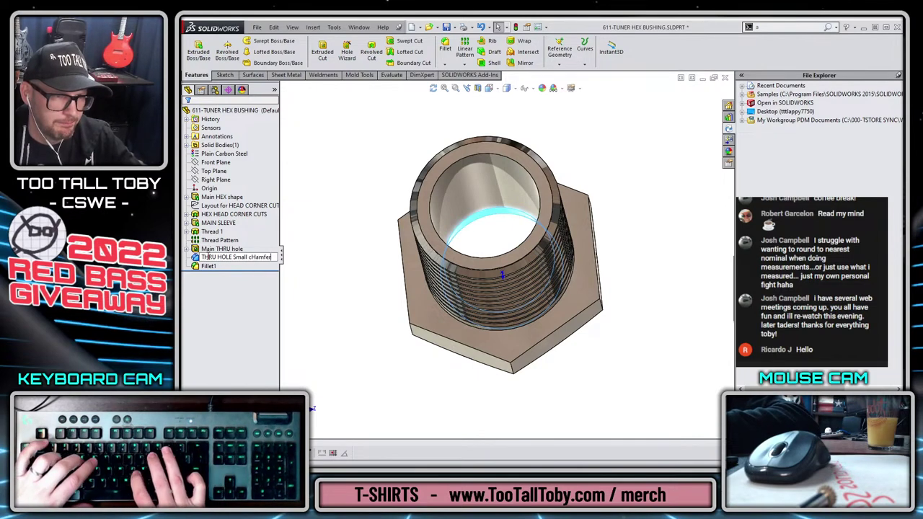
{"action": "type", "text": " cHam"}
{"action": "key", "text": "BackSpace"}
{"action": "key", "text": "BackSpace"}
{"action": "key", "text": "BackSpace"}
{"action": "key", "text": "BackSpace"}
{"action": "type", "text": "Cha"}
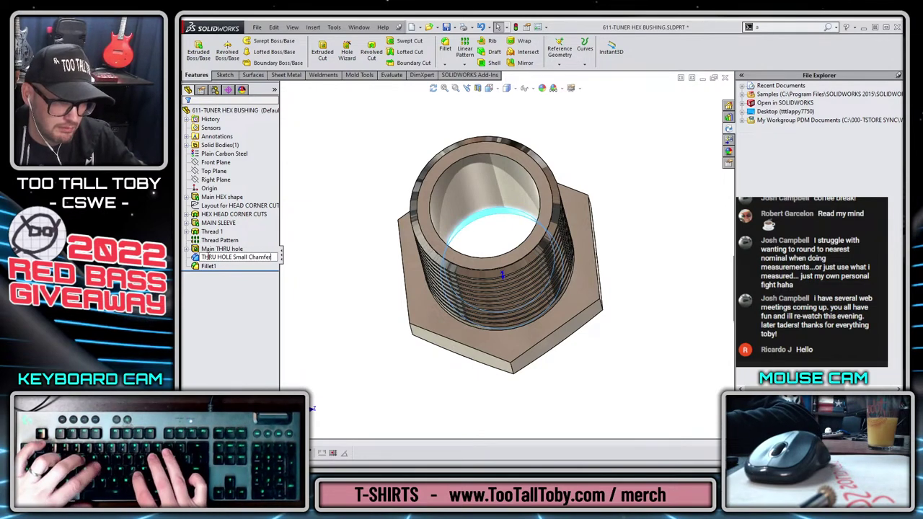
{"action": "type", "text": "mfer"}
{"action": "key", "text": "Return"}
{"action": "left_click", "coordinate": [239, 279]}
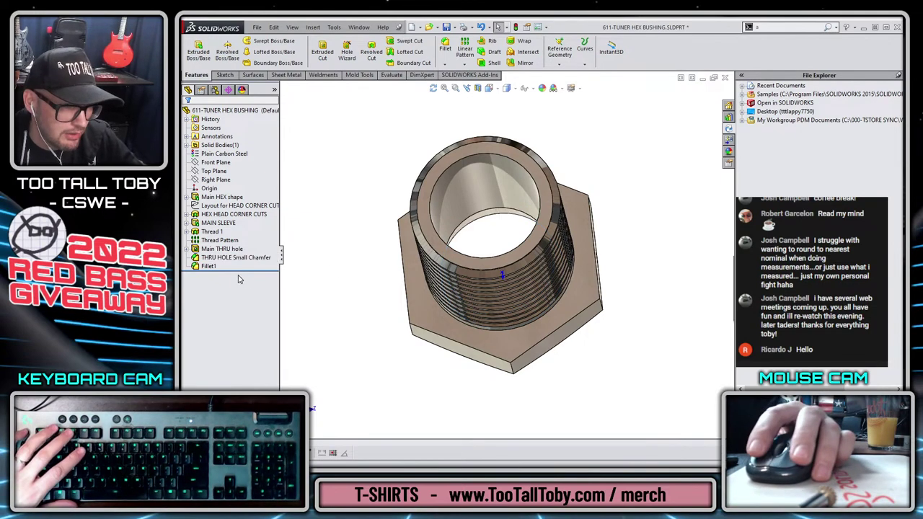
Rename the fillet feature as THRU HOLE Small Fillet.
{"action": "left_click", "coordinate": [209, 267]}
{"action": "key", "text": "F2"}
{"action": "key", "text": "ctrl+v"}
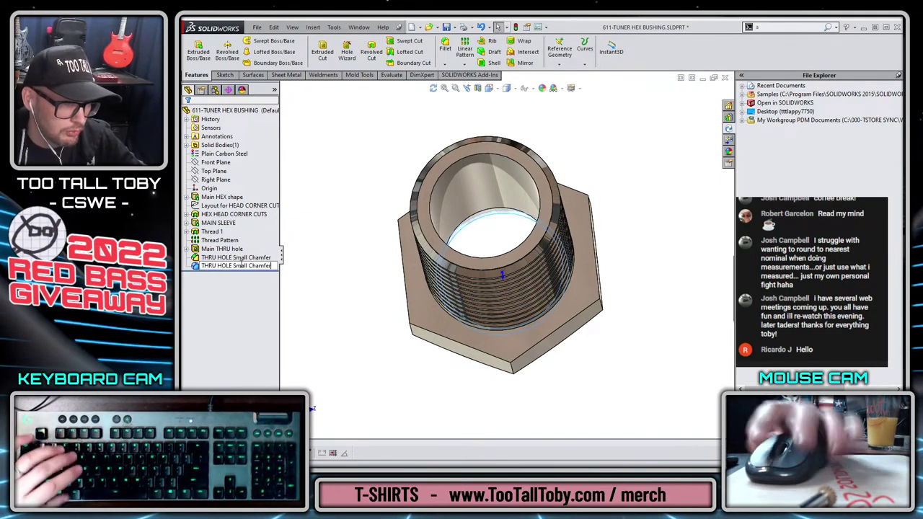
{"action": "key", "text": "BackSpace"}
{"action": "key", "text": "BackSpace"}
{"action": "key", "text": "BackSpace"}
{"action": "key", "text": "BackSpace"}
{"action": "key", "text": "BackSpace"}
{"action": "key", "text": "BackSpace"}
{"action": "key", "text": "BackSpace"}
{"action": "type", "text": "Fillet"}
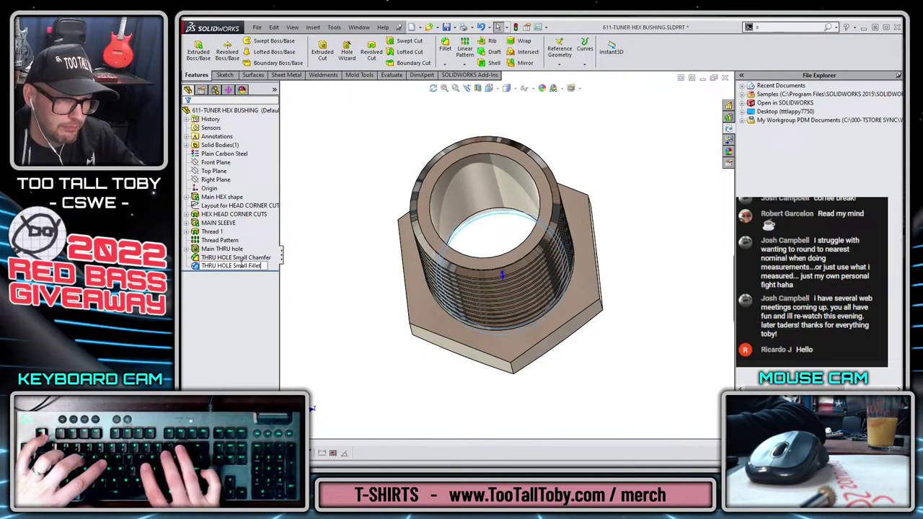
{"action": "key", "text": "Return"}
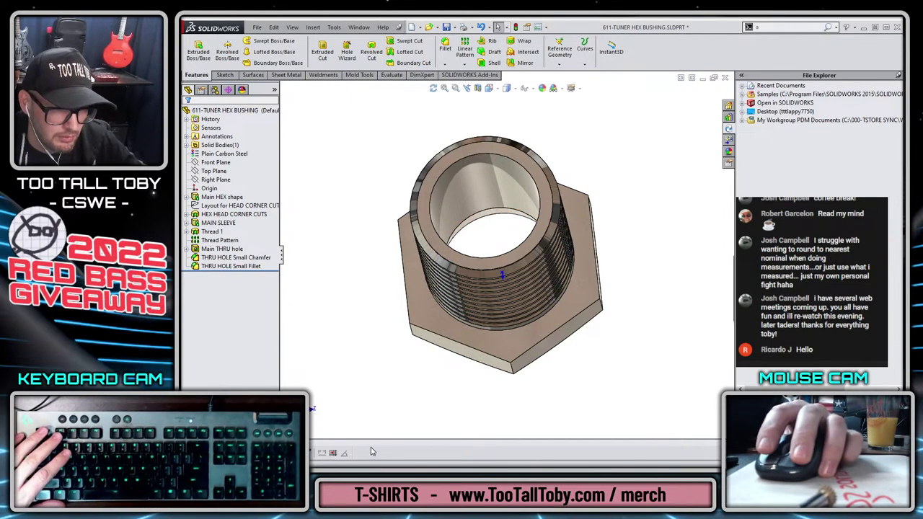
Hide the extra toolbar and save the hex bushing part.
{"action": "right_click", "coordinate": [369, 450]}
{"action": "left_click", "coordinate": [409, 274]}
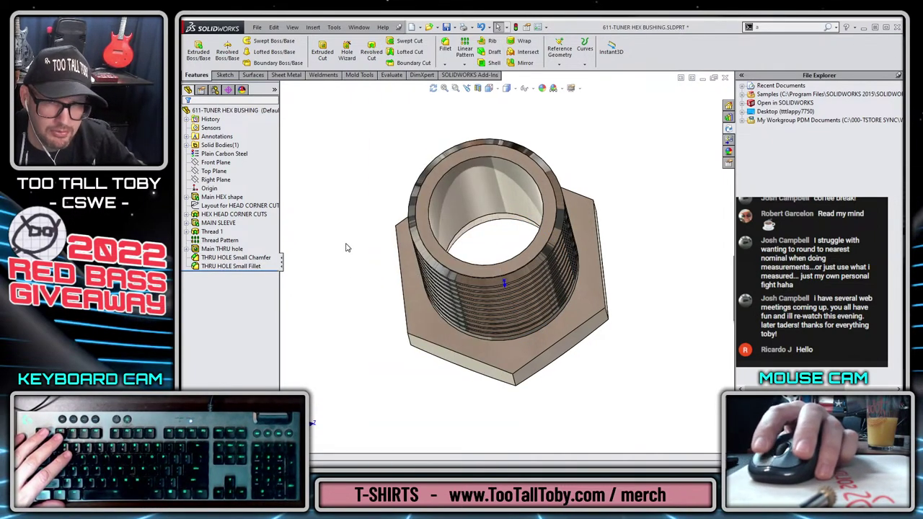
{"action": "key", "text": "ctrl+s"}
{"action": "middle_click_drag", "start_coordinate": [595, 181], "coordinate": [606, 233]}
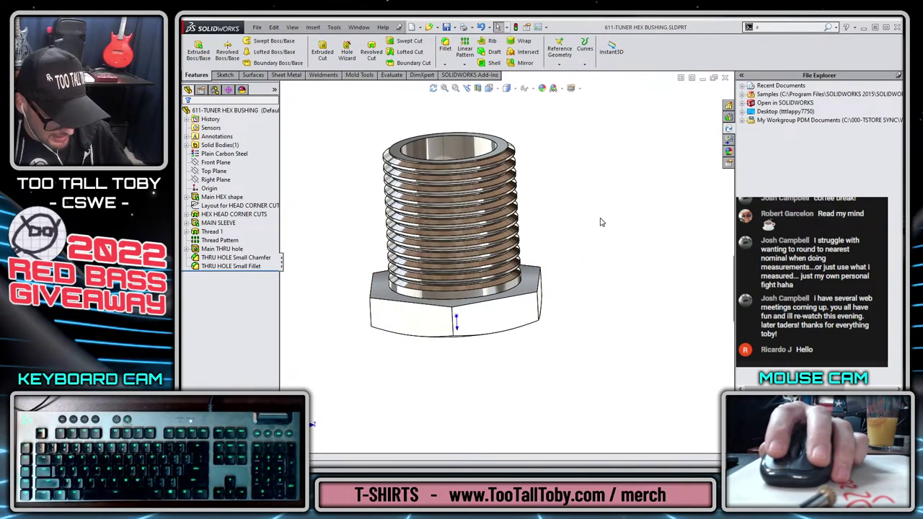
Inspect the headstock's tuner holes from both sides in the RBG-1001 top-level assembly and return to the hex bushing part.
{"action": "key", "text": "ctrl+Tab"}
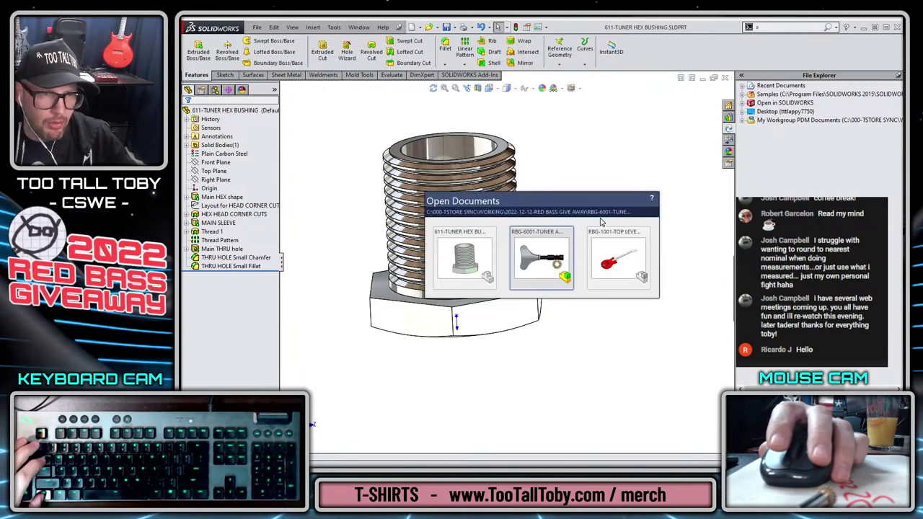
{"action": "key", "text": "ctrl+Tab"}
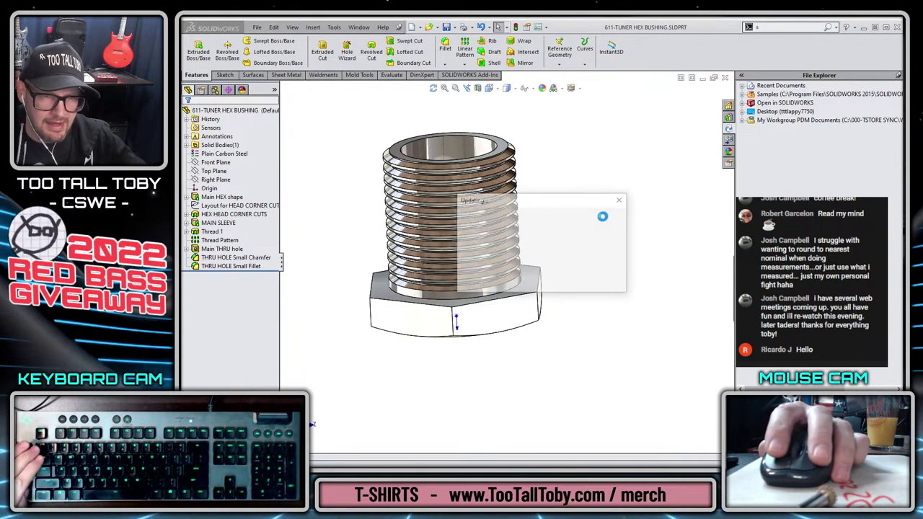
{"action": "middle_click_drag", "start_coordinate": [471, 141], "coordinate": [520, 284]}
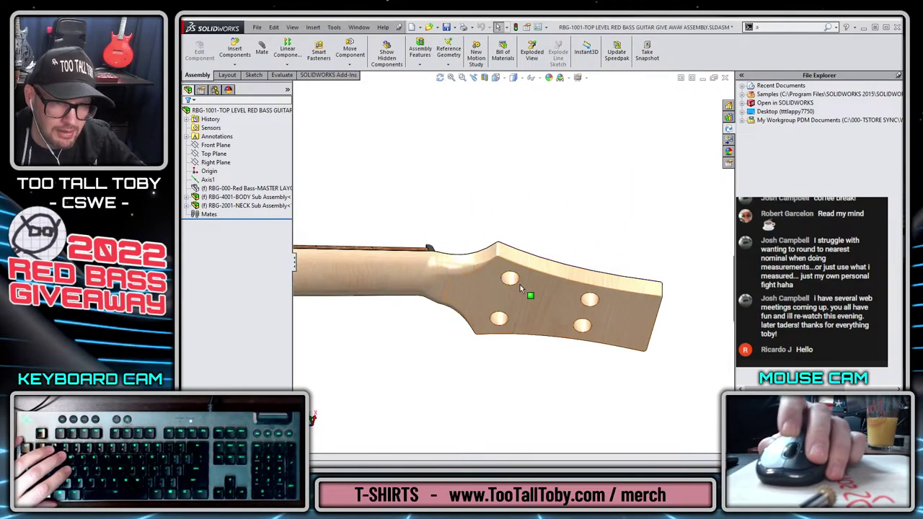
{"action": "left_click", "coordinate": [517, 322]}
{"action": "middle_click_drag", "start_coordinate": [517, 323], "coordinate": [513, 348]}
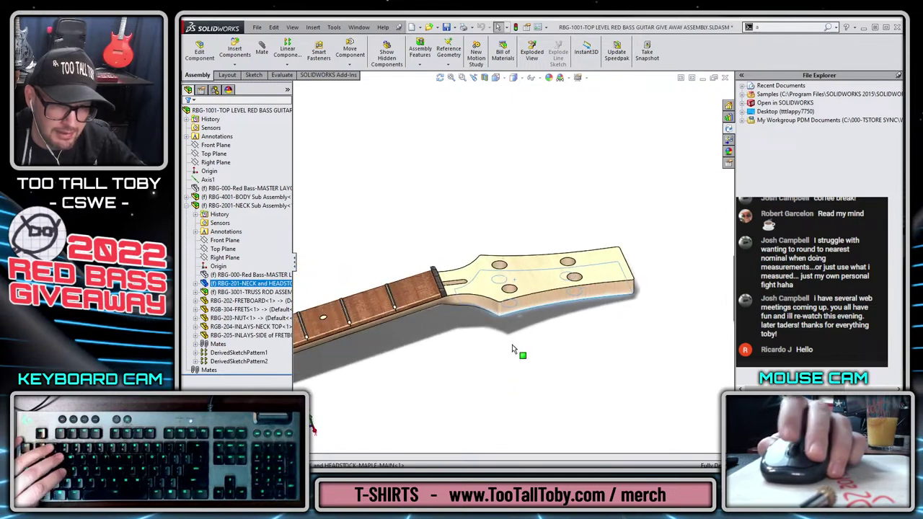
{"action": "left_click", "coordinate": [525, 272], "text": "ctrl"}
{"action": "left_click", "coordinate": [499, 225]}
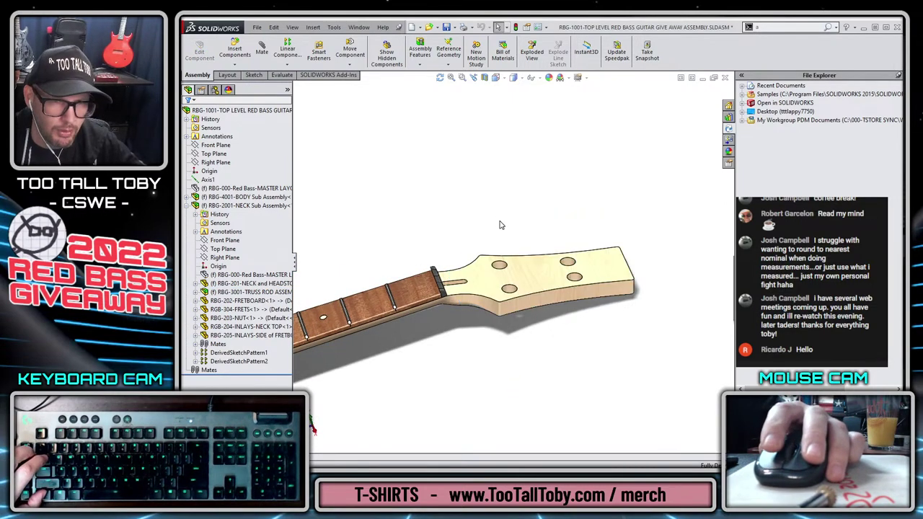
{"action": "key", "text": "ctrl+Tab"}
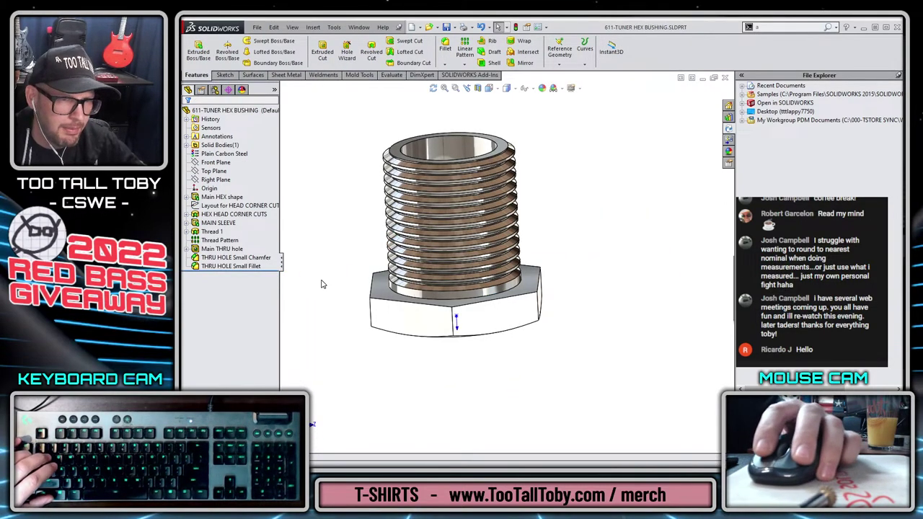
Check the labelled tuner exploded-view image for the parts that belong with the hex bushing.
{"action": "scroll", "coordinate": [349, 242], "scroll_direction": "up", "scroll_amount": 2}
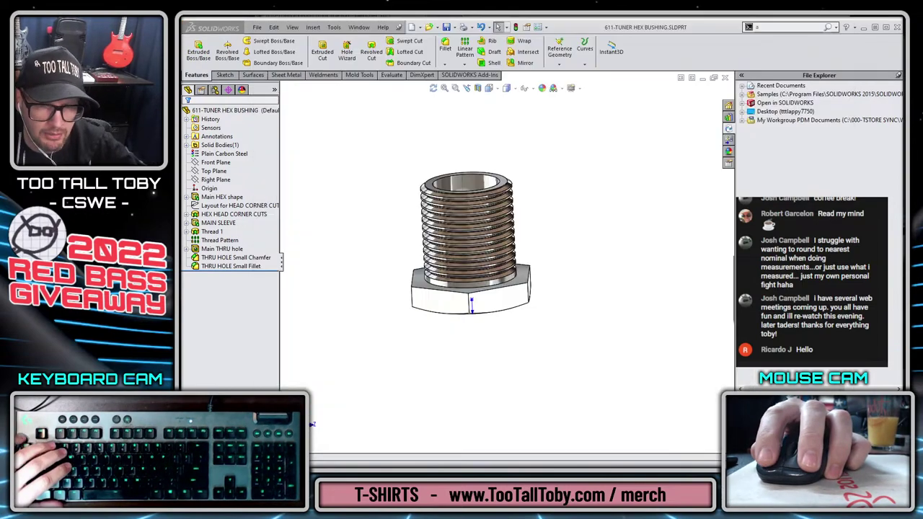
{"action": "key", "text": "alt+Tab"}
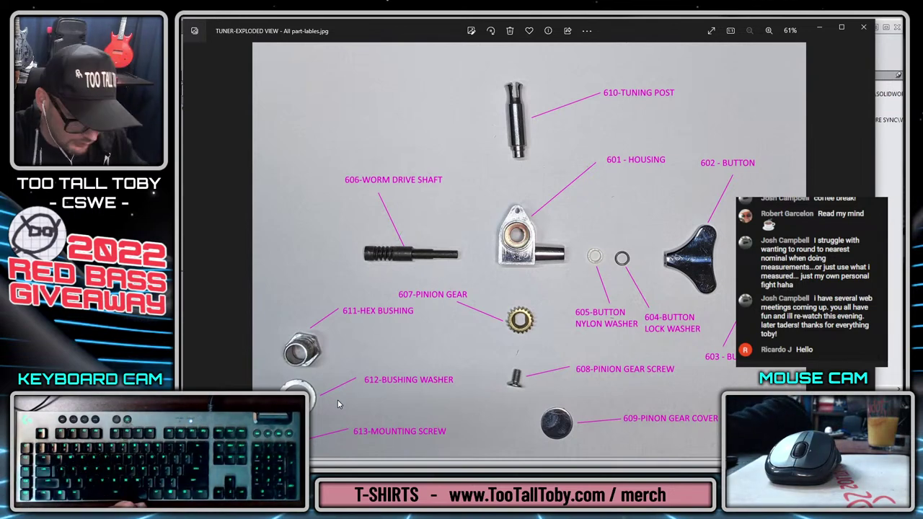
{"action": "left_click", "coordinate": [820, 26]}
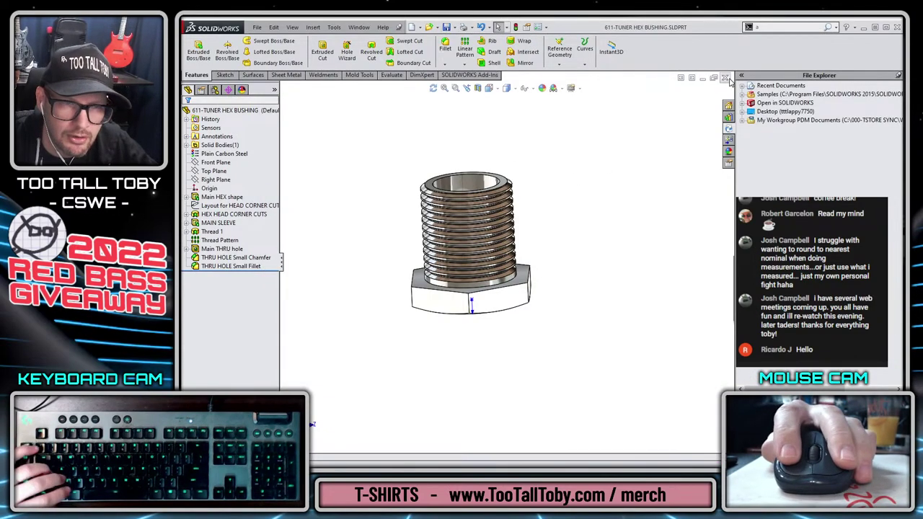
Close the hex bushing part and insert the 611-TUNER HEX BUSHING into the RBG-6001 tuner assembly.
{"action": "left_click", "coordinate": [703, 78]}
{"action": "key", "text": "ctrl+Tab"}
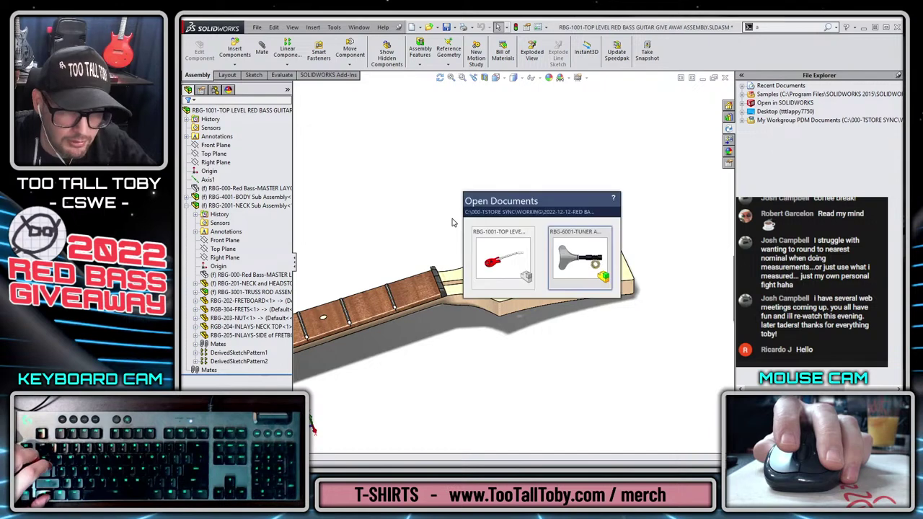
{"action": "middle_click_drag", "start_coordinate": [478, 251], "coordinate": [548, 183]}
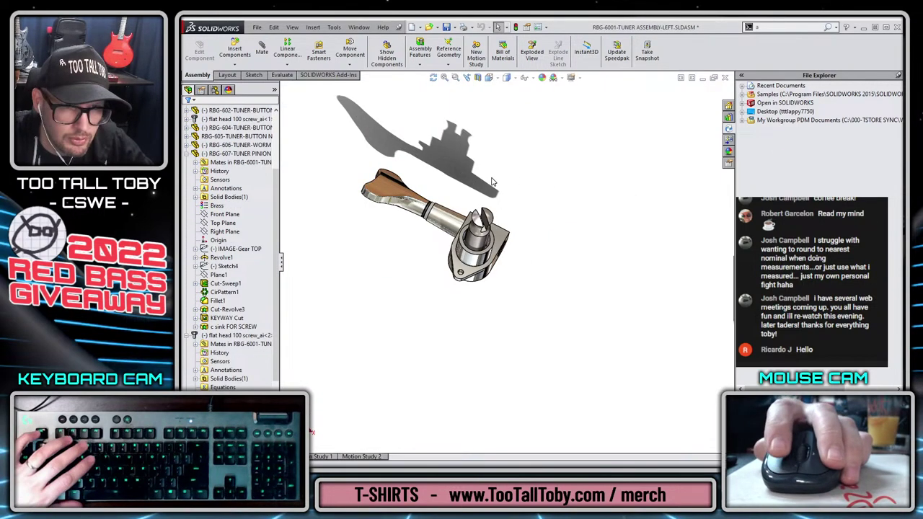
{"action": "key", "text": "r"}
{"action": "left_click_drag", "start_coordinate": [317, 150], "coordinate": [526, 202]}
Mate the hex bushing's bore concentric with the housing's upper sleeve.
{"action": "left_click", "coordinate": [416, 285]}
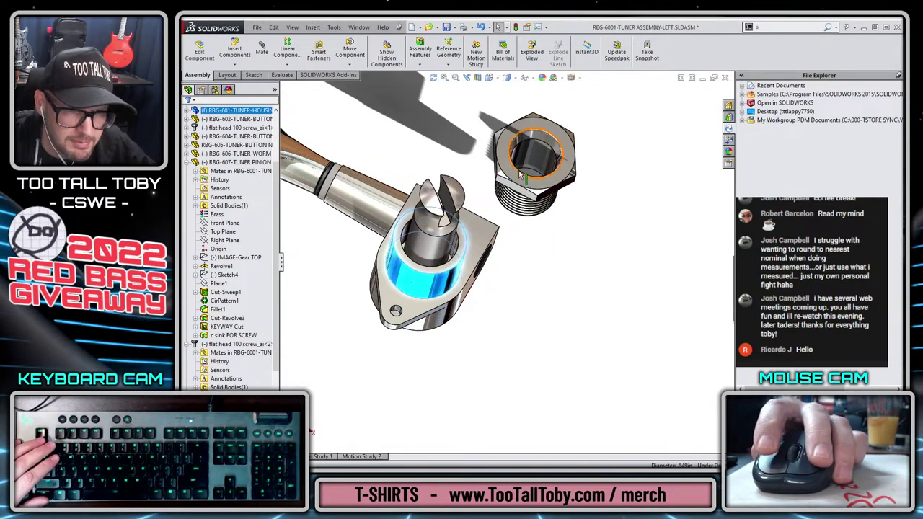
{"action": "left_click", "coordinate": [535, 164], "text": "ctrl"}
{"action": "left_click", "coordinate": [597, 151]}
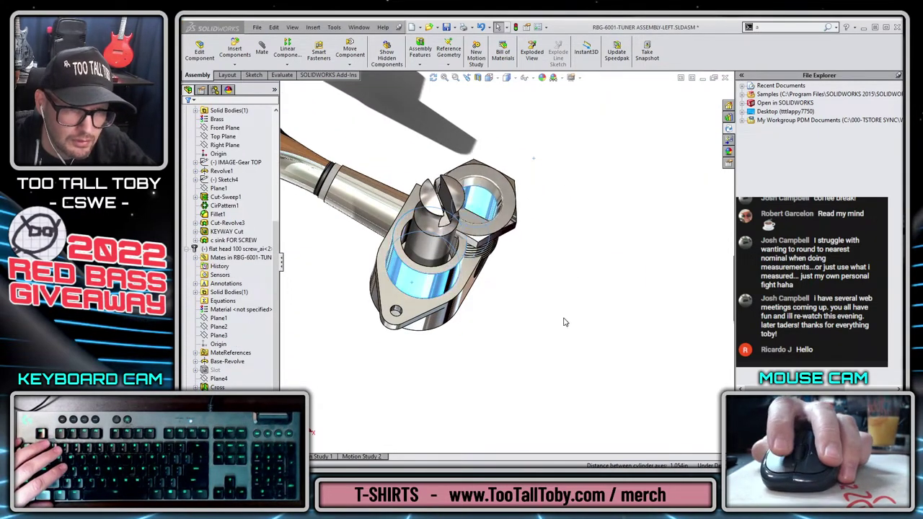
Add a distance mate of 0.659 in between the housing's mounting flange face and the underside of the bushing's hex head.
{"action": "middle_click_drag", "start_coordinate": [562, 324], "coordinate": [422, 263]}
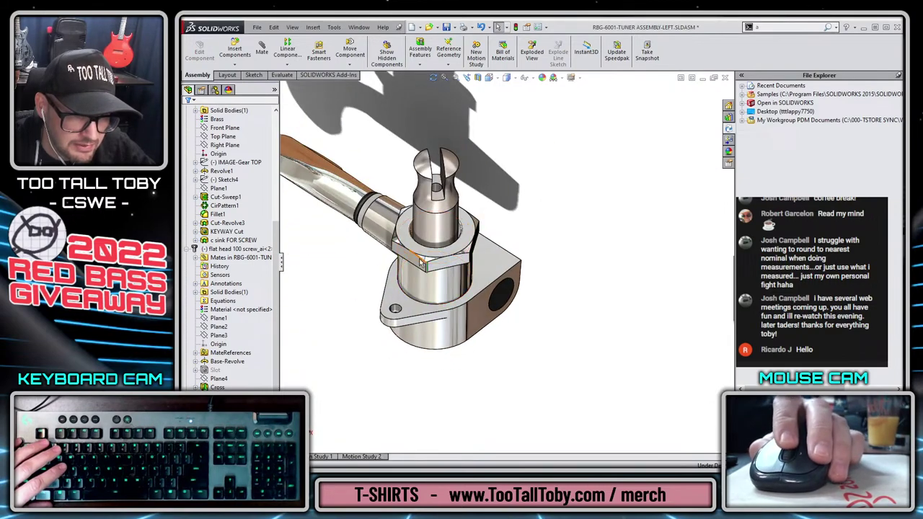
{"action": "left_click", "coordinate": [407, 309]}
{"action": "middle_click_drag", "start_coordinate": [407, 309], "coordinate": [446, 259]}
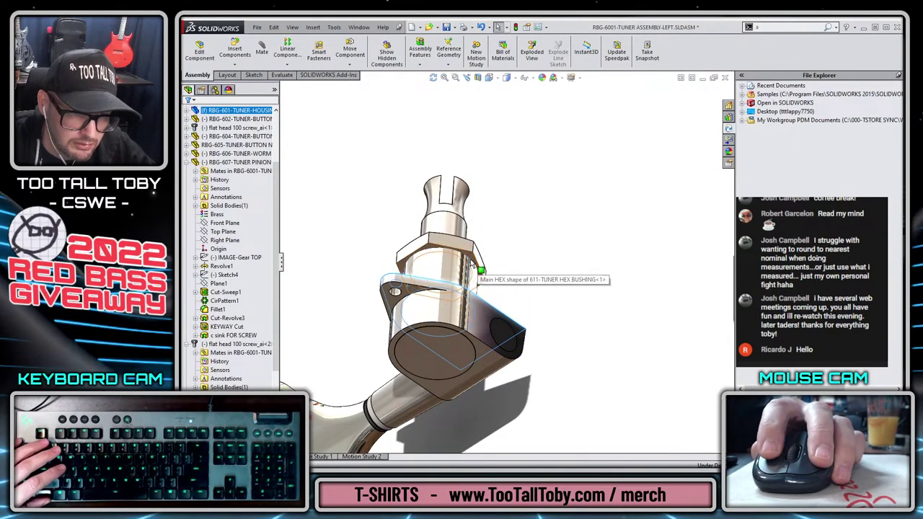
{"action": "left_click", "coordinate": [478, 273], "text": "ctrl"}
{"action": "left_click", "coordinate": [543, 248]}
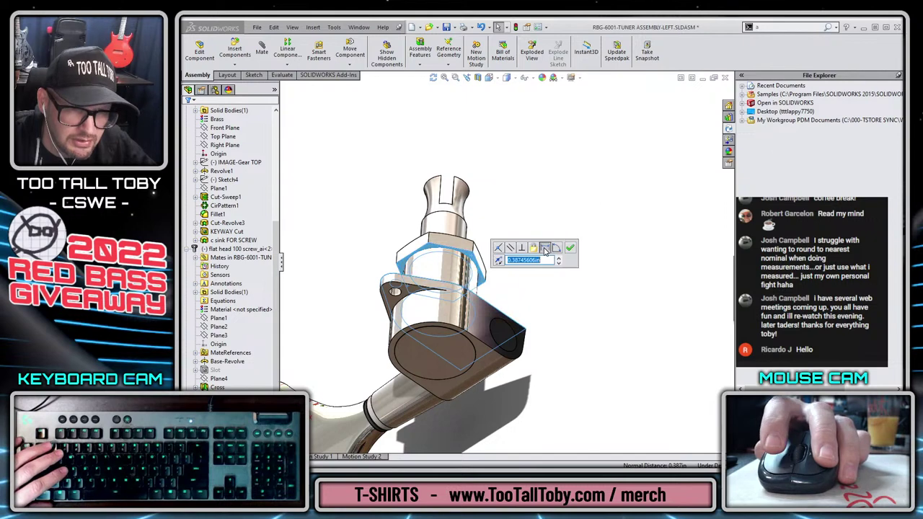
{"action": "type", "text": "0.611-"}
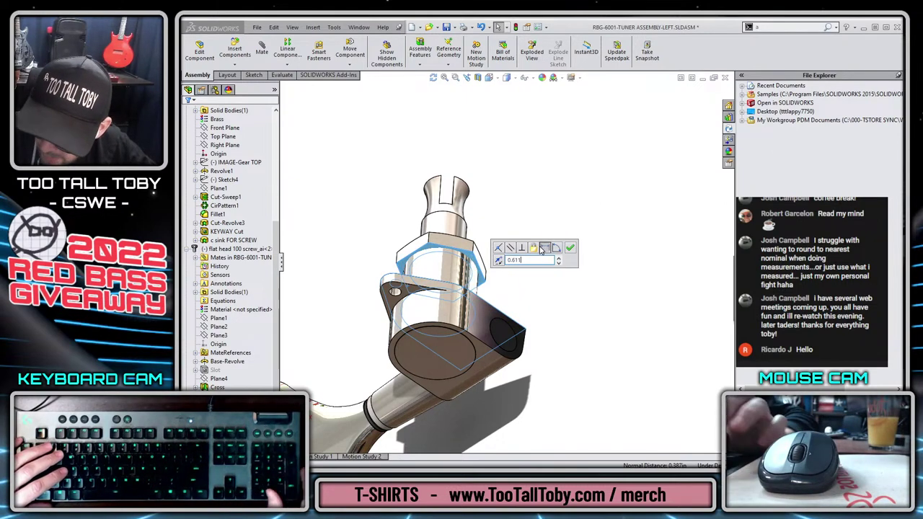
{"action": "type", "text": "0.0"}
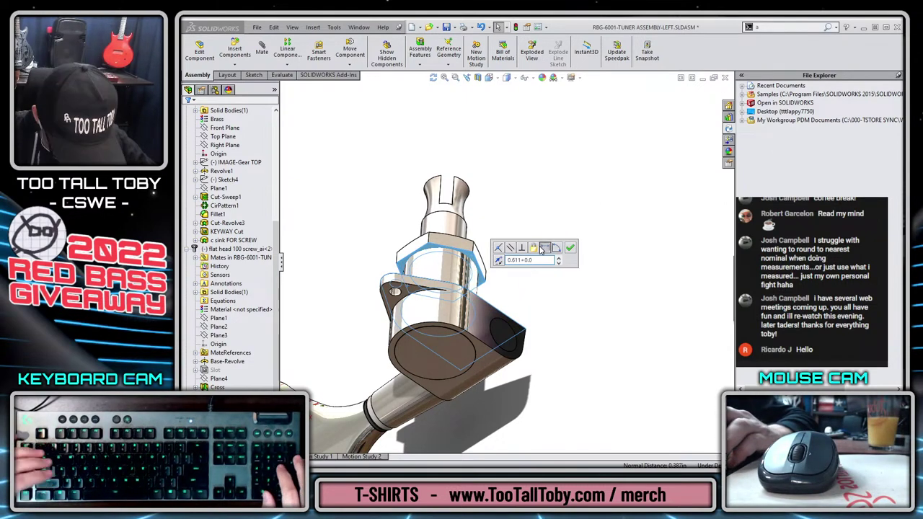
{"action": "type", "text": "38"}
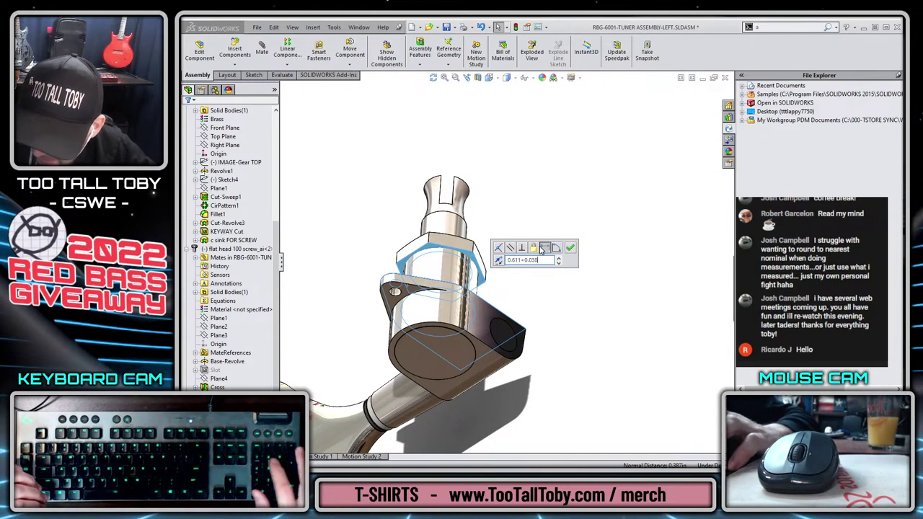
{"action": "type", "text": "-0.010"}
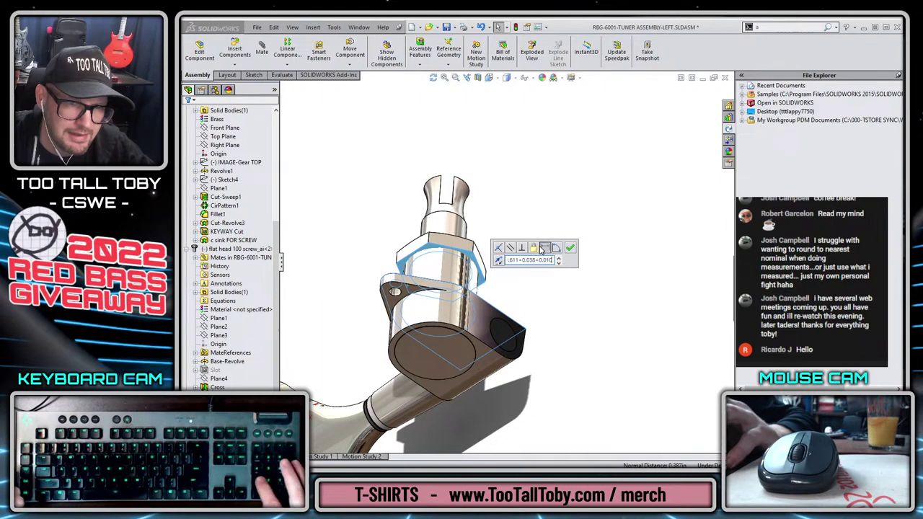
{"action": "key", "text": "Return"}
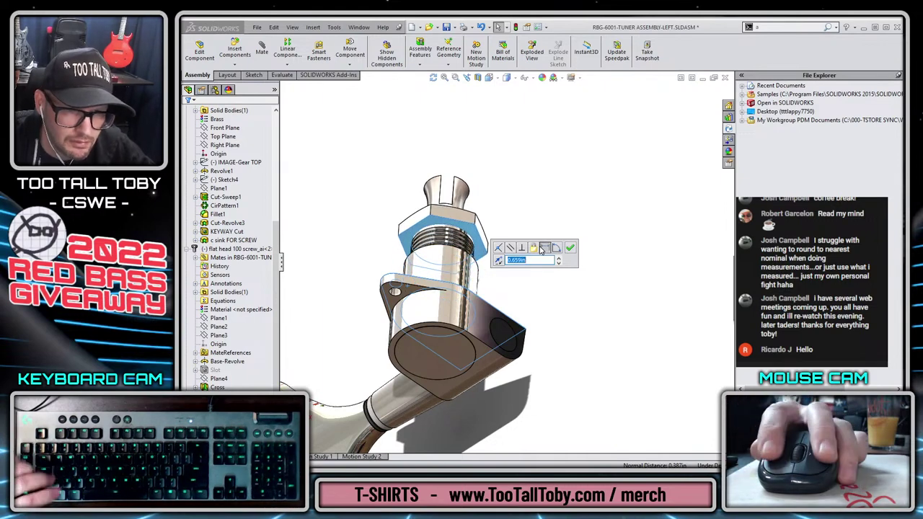
{"action": "left_click", "coordinate": [570, 248]}
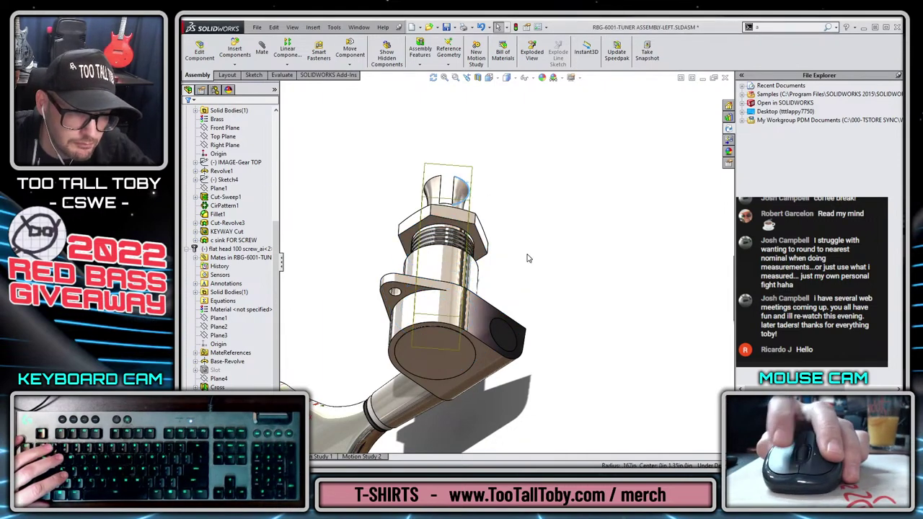
Spin the mated hex bushing about its axis to check its remaining freedom of movement.
{"action": "middle_click_drag", "start_coordinate": [527, 258], "coordinate": [441, 290]}
{"action": "mouse_move", "coordinate": [438, 266]}
{"action": "left_mouse_down"}
{"action": "mouse_move", "coordinate": [459, 261]}
{"action": "mouse_move", "coordinate": [441, 265]}
{"action": "left_mouse_up"}
{"action": "scroll", "coordinate": [499, 242], "scroll_direction": "up", "scroll_amount": 2}
{"action": "scroll", "coordinate": [499, 232], "scroll_direction": "down", "scroll_amount": 3}
{"action": "scroll", "coordinate": [499, 235], "scroll_direction": "up", "scroll_amount": 2}
{"action": "scroll", "coordinate": [498, 288], "scroll_direction": "down", "scroll_amount": 1}
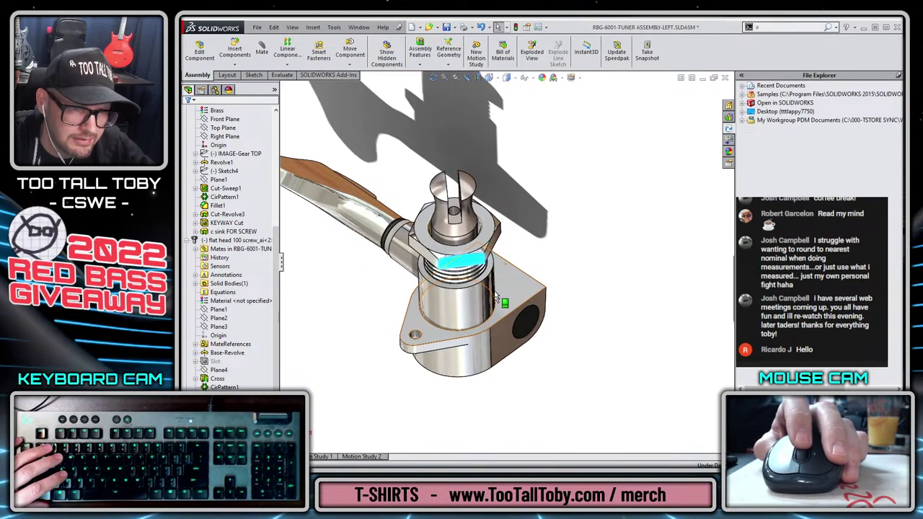
{"action": "left_click_drag", "start_coordinate": [475, 261], "coordinate": [485, 259]}
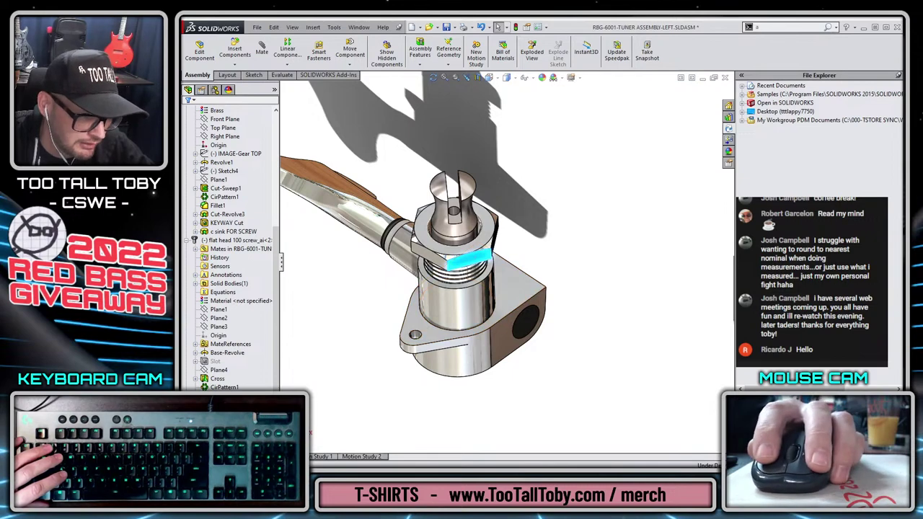
Mate the hex bushing's Front Plane to the tuner housing's Front Plane to lock the bushing's rotation.
{"action": "scroll", "coordinate": [224, 303], "scroll_direction": "down", "scroll_amount": 6}
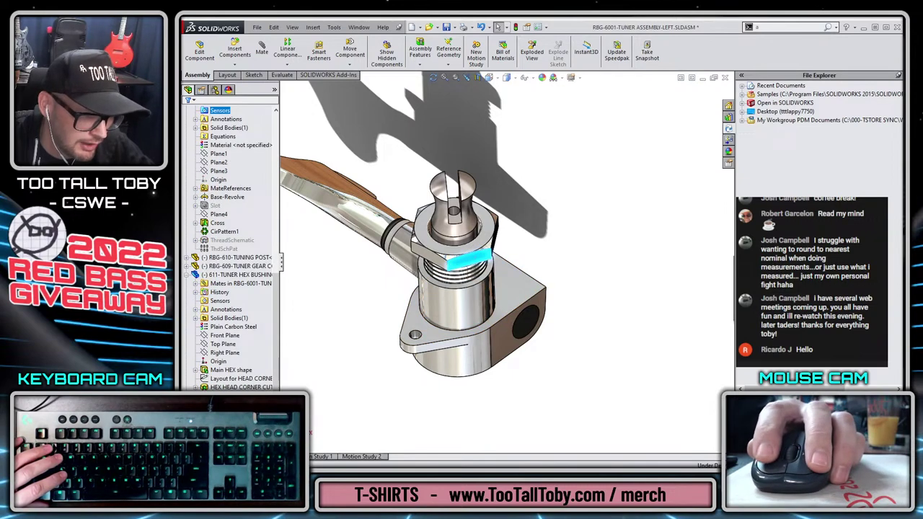
{"action": "left_click", "coordinate": [223, 344], "text": "ctrl"}
{"action": "scroll", "coordinate": [230, 346], "scroll_direction": "up", "scroll_amount": 1}
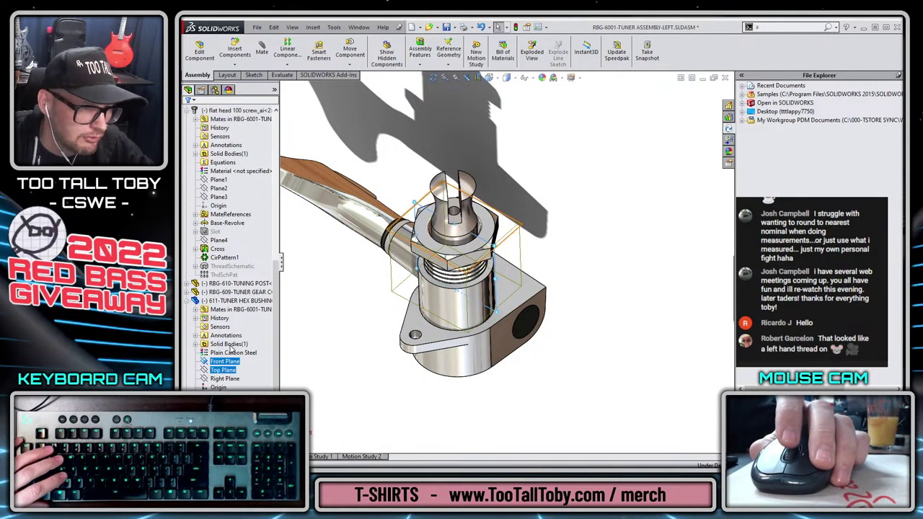
{"action": "scroll", "coordinate": [231, 350], "scroll_direction": "up", "scroll_amount": 12}
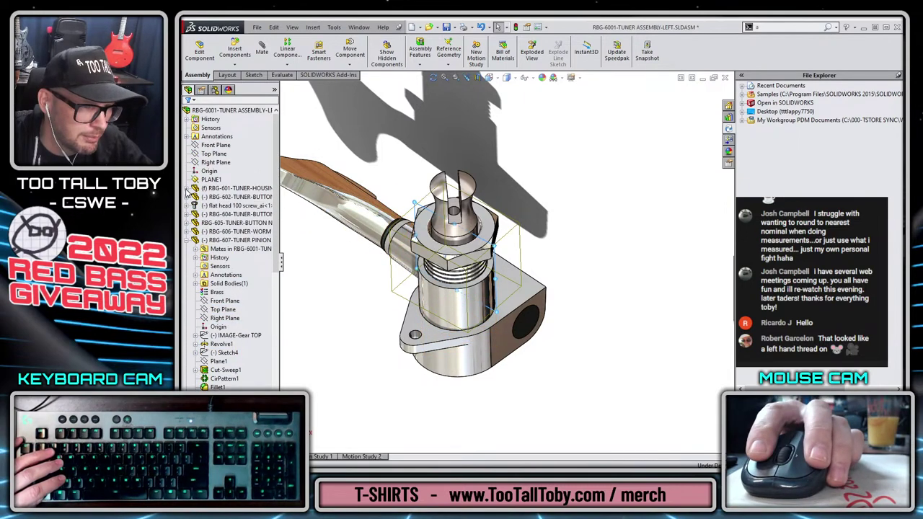
{"action": "left_click", "coordinate": [186, 189]}
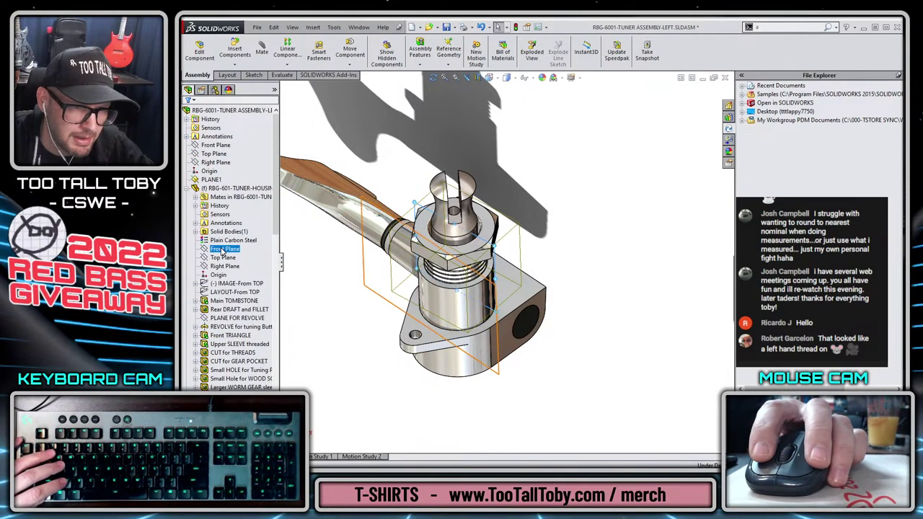
{"action": "left_click", "coordinate": [216, 248]}
{"action": "left_click", "coordinate": [242, 256]}
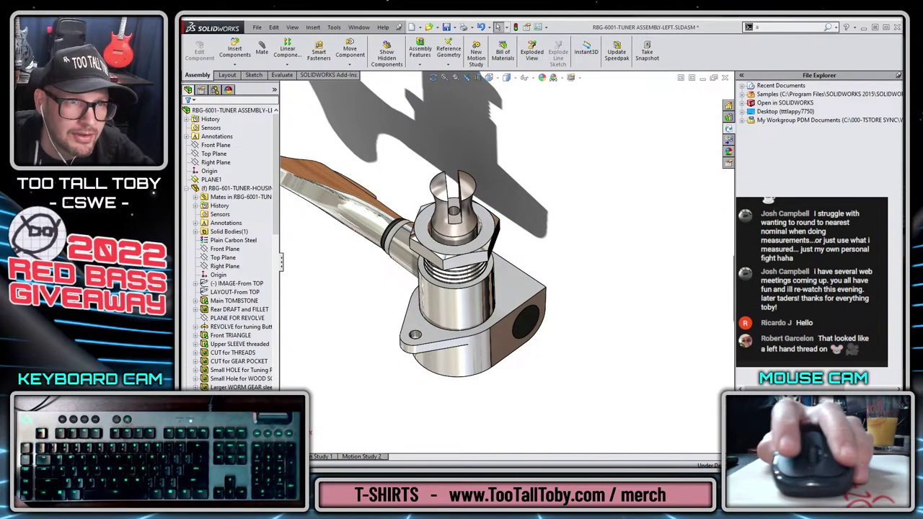
Create a new part from the PART-INCH template and start a circle sketch on the Top Plane.
{"action": "left_click", "coordinate": [411, 27]}
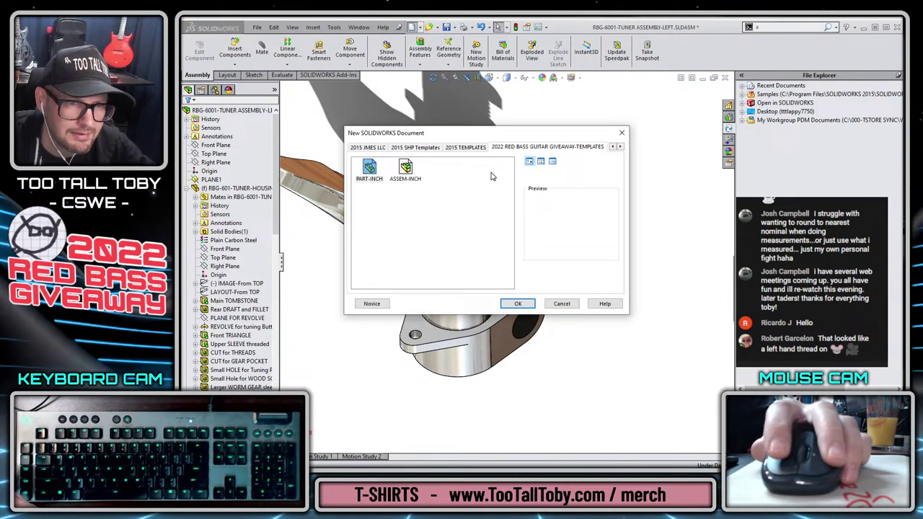
{"action": "double_click", "coordinate": [368, 170]}
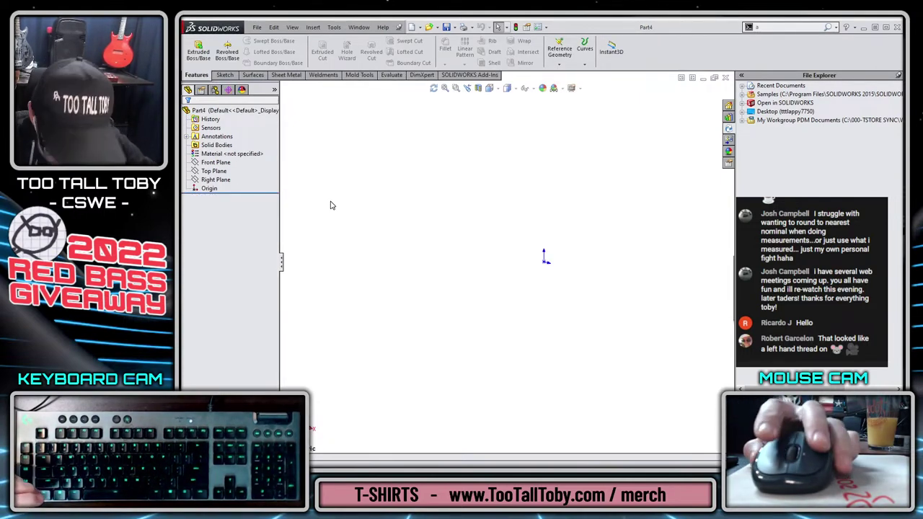
{"action": "left_click", "coordinate": [199, 179]}
{"action": "left_click", "coordinate": [196, 174]}
{"action": "left_click", "coordinate": [202, 157]}
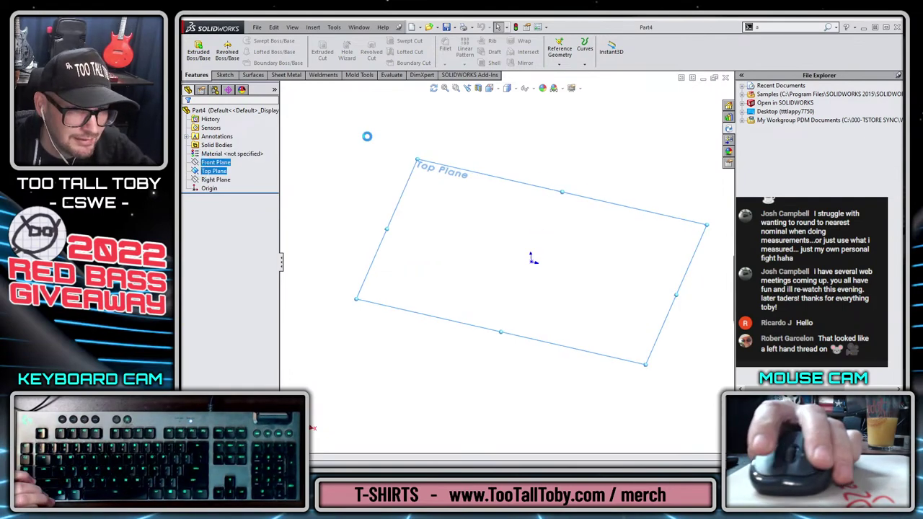
{"action": "key", "text": "s"}
{"action": "left_click", "coordinate": [471, 195]}
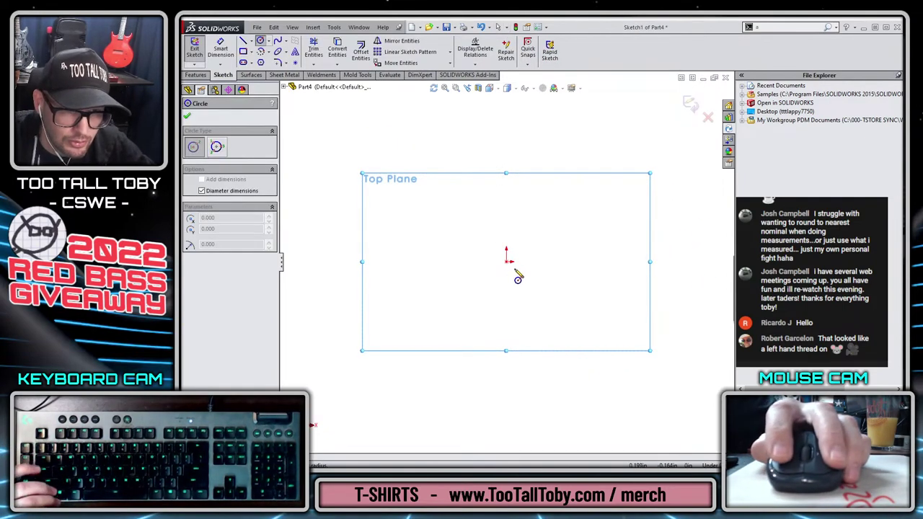
Draw two concentric circles centred on the origin with diameters of 0.489 in and 0.706 in.
{"action": "left_click", "coordinate": [507, 259]}
{"action": "type", "text": "0.489"}
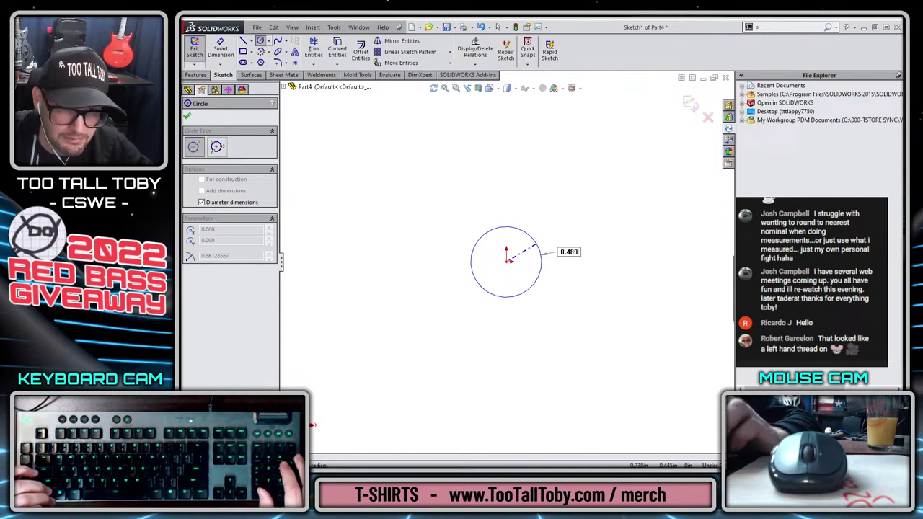
{"action": "key", "text": "Return"}
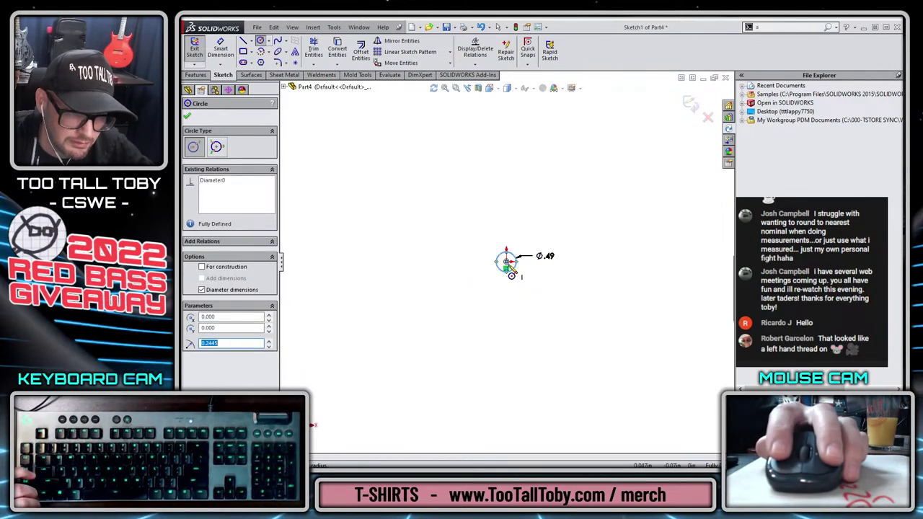
{"action": "left_click", "coordinate": [507, 261]}
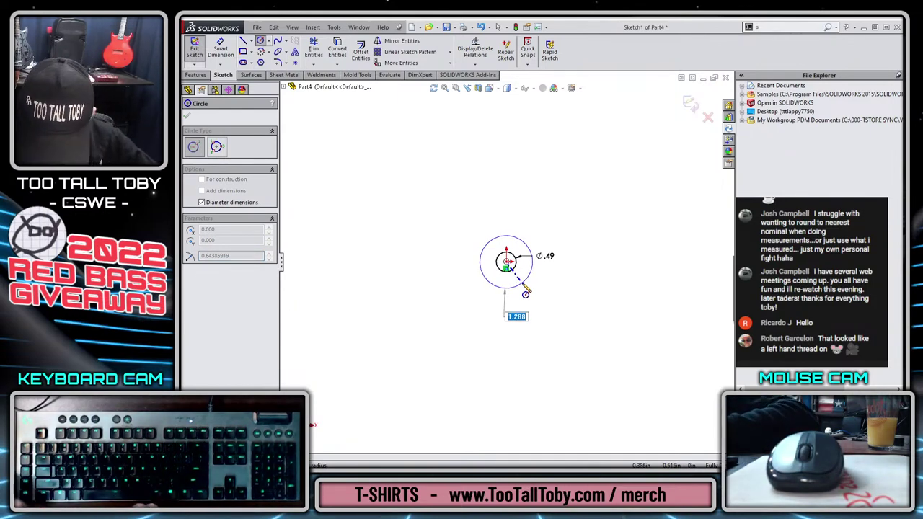
{"action": "type", "text": "0.706"}
{"action": "key", "text": "Return"}
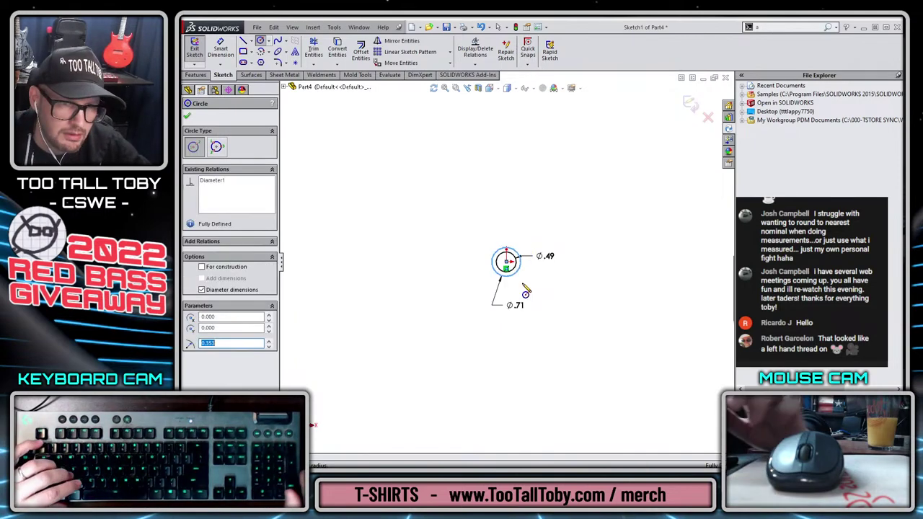
Extrude the ring profile 0.038 in and assign Plain Carbon Steel as the washer's material.
{"action": "key", "text": "s"}
{"action": "left_click", "coordinate": [566, 326]}
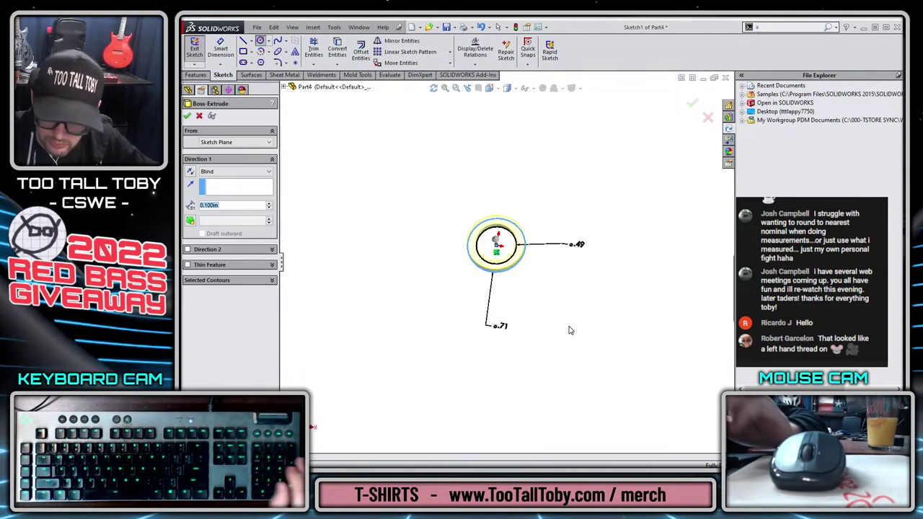
{"action": "type", "text": "0.038"}
{"action": "key", "text": "Return"}
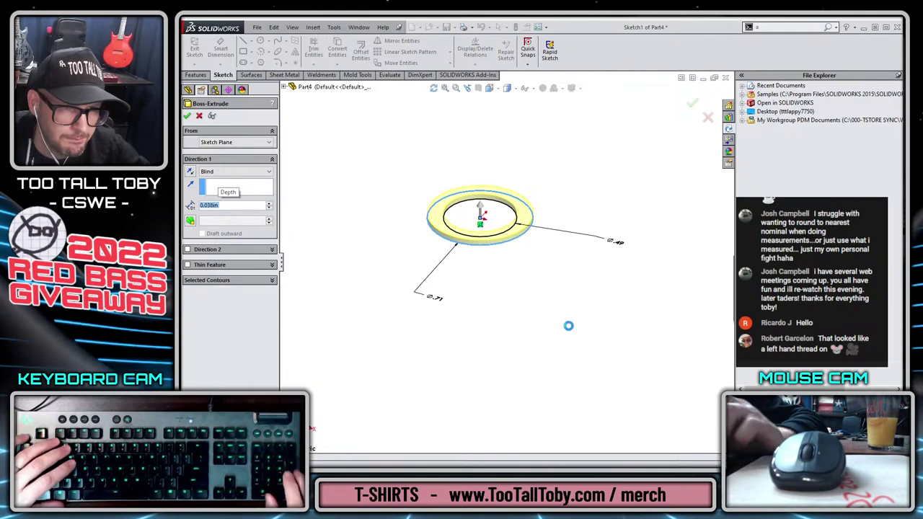
{"action": "right_click", "coordinate": [244, 153]}
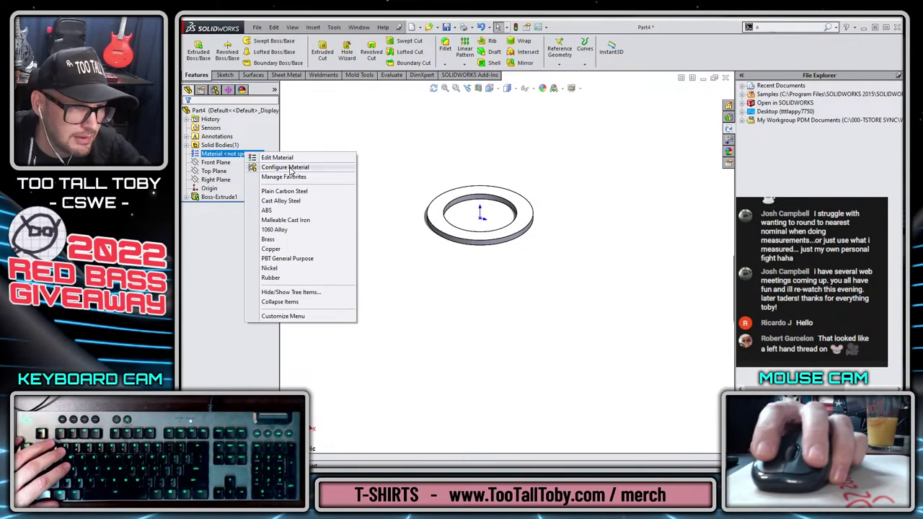
{"action": "left_click", "coordinate": [284, 191]}
Look up the washer's number in the labelled exploded-view image and save the part as RBG-612-TUNER BUSHING WASHER.
{"action": "key", "text": "ctrl+s"}
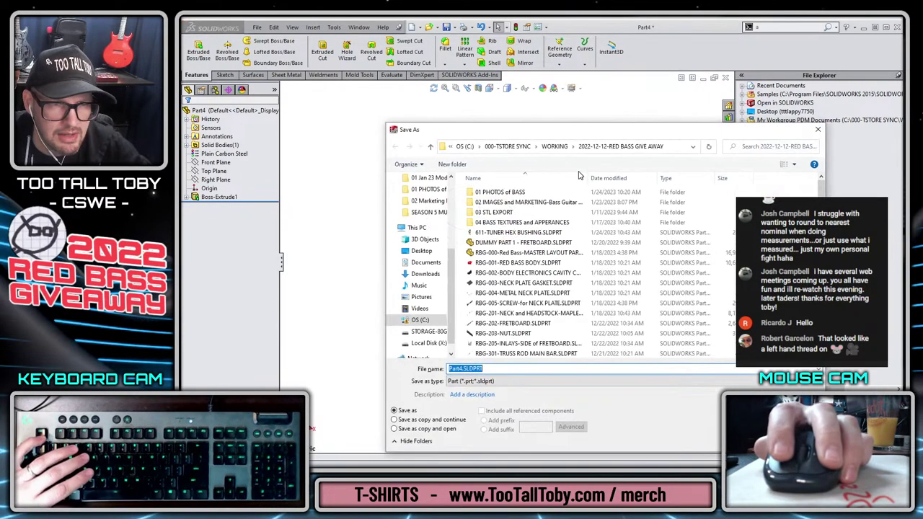
{"action": "type", "text": "RBG-6"}
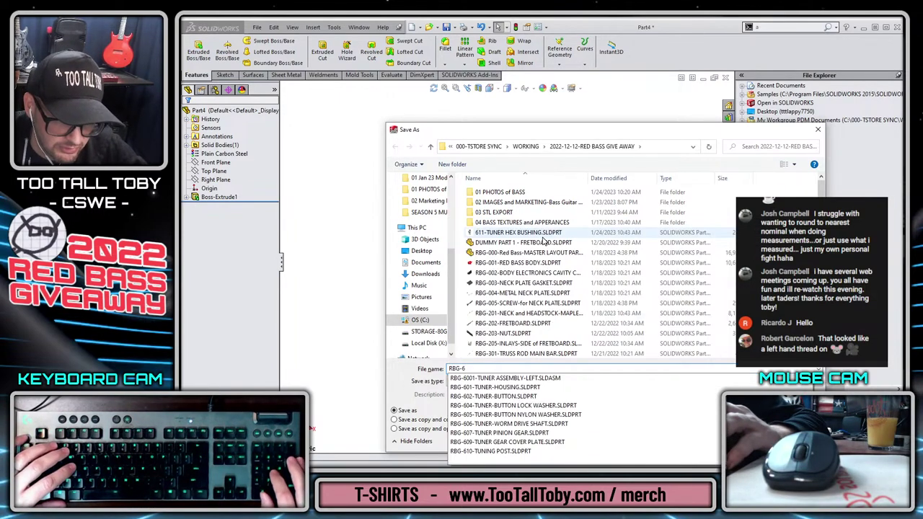
{"action": "type", "text": "08"}
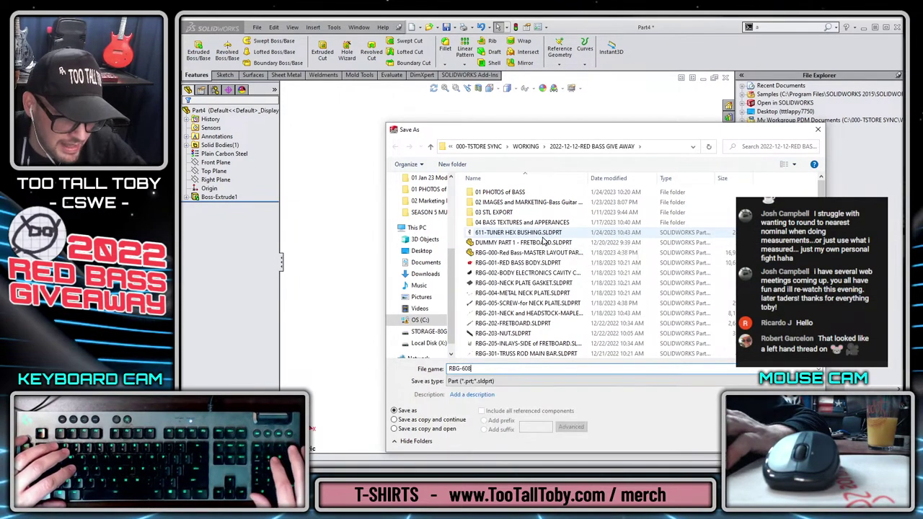
{"action": "type", "text": "-"}
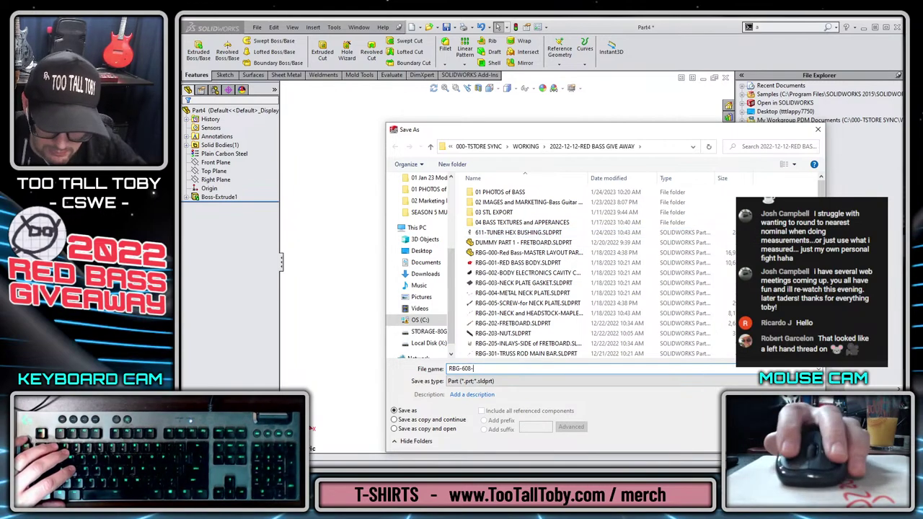
{"action": "key", "text": "alt+Tab"}
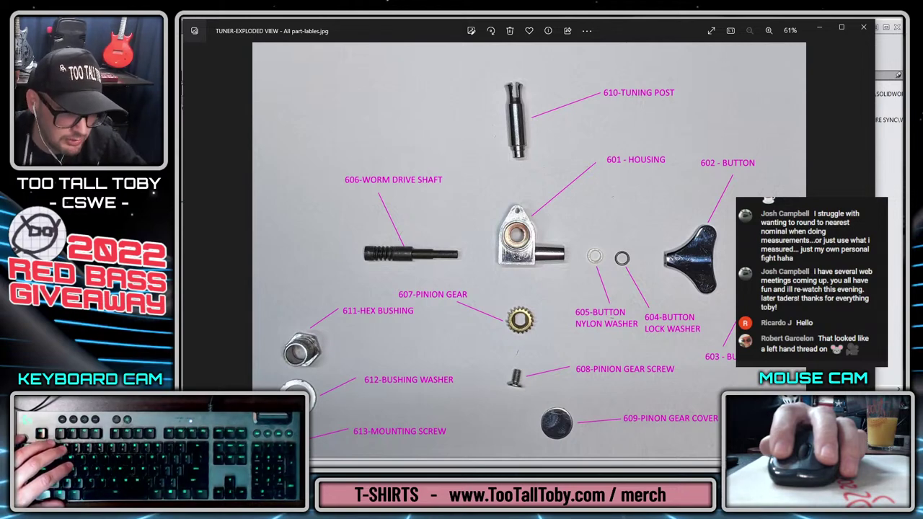
{"action": "key", "text": "alt+Tab"}
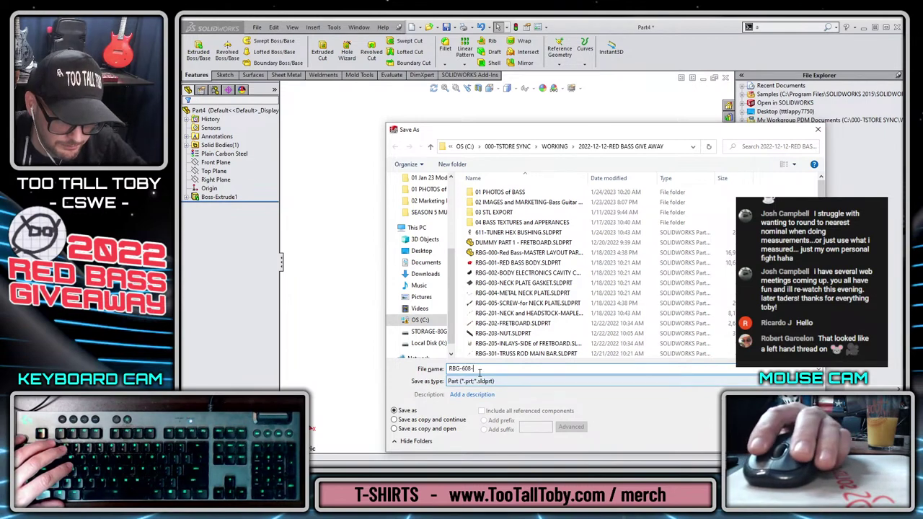
{"action": "key", "text": "BackSpace"}
{"action": "key", "text": "BackSpace"}
{"action": "key", "text": "BackSpace"}
{"action": "type", "text": "12-"}
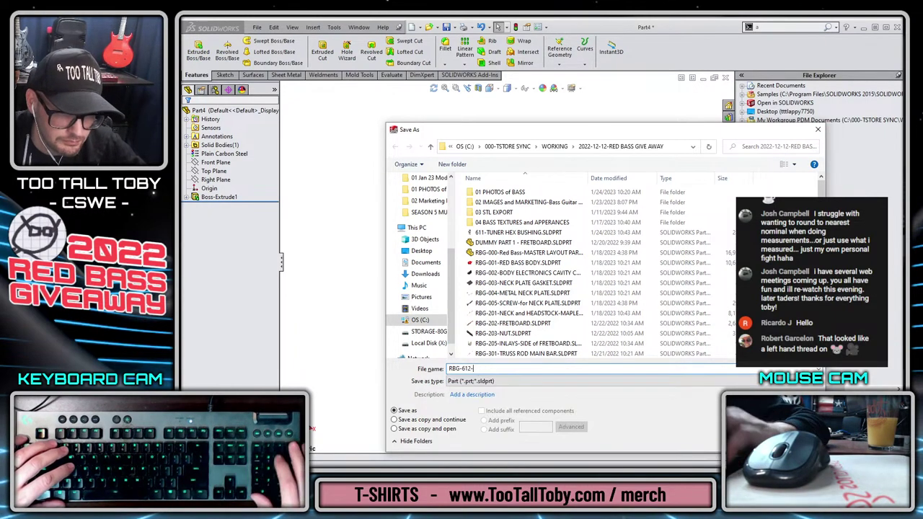
{"action": "type", "text": "BUSHING "}
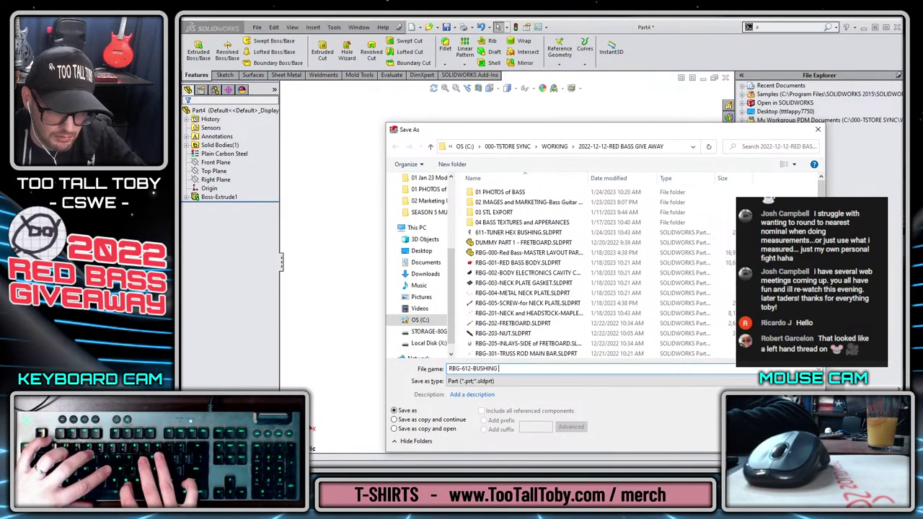
{"action": "type", "text": "WASHER"}
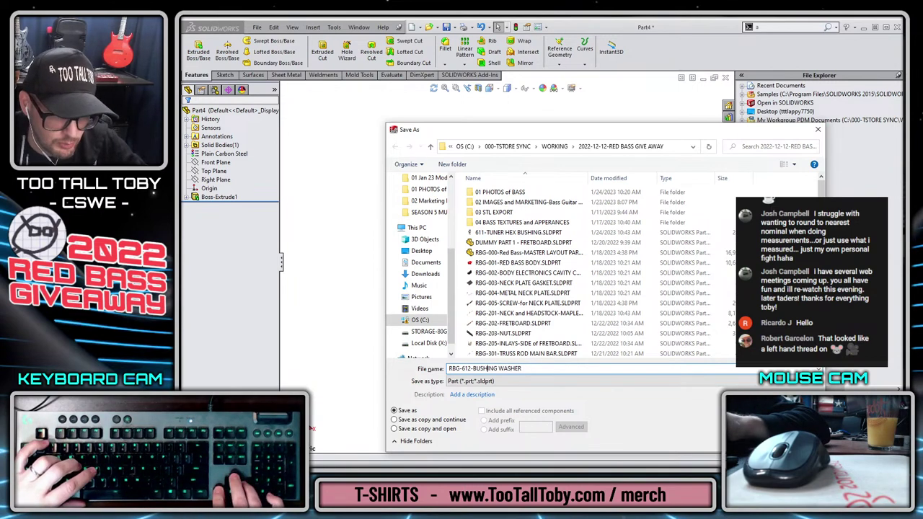
{"action": "key", "text": "ctrl+Left"}
{"action": "key", "text": "ctrl+Left"}
{"action": "type", "text": "TUNER"}
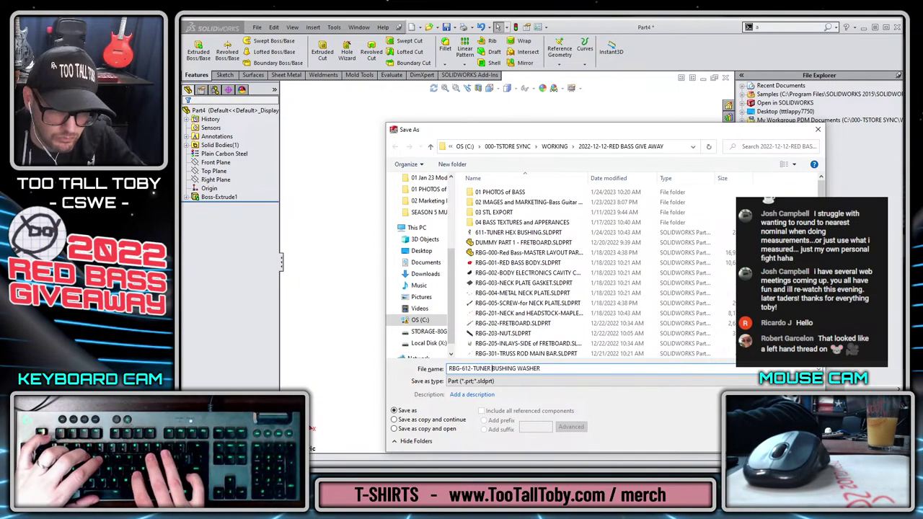
{"action": "key", "text": "Return"}
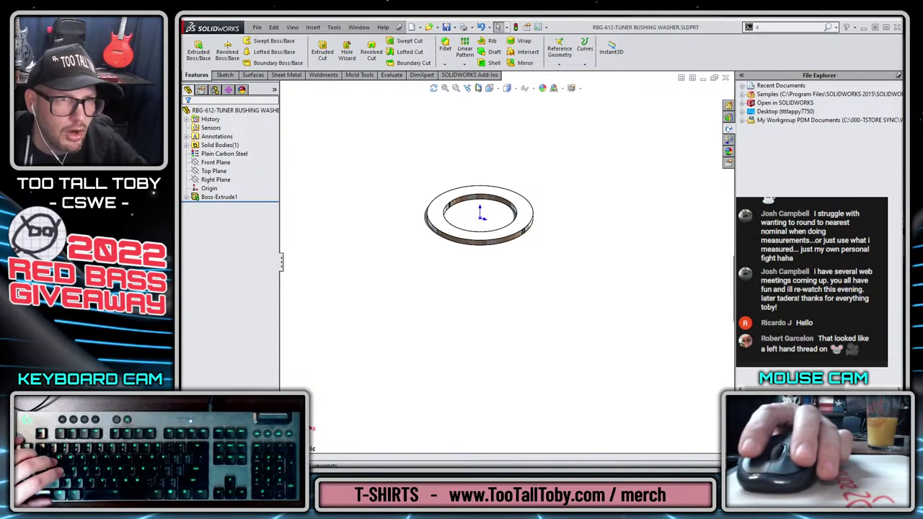
Add a default mate reference using the circular edge of the washer's bore as the primary entity.
{"action": "left_click", "coordinate": [483, 199]}
{"action": "left_click", "coordinate": [490, 236]}
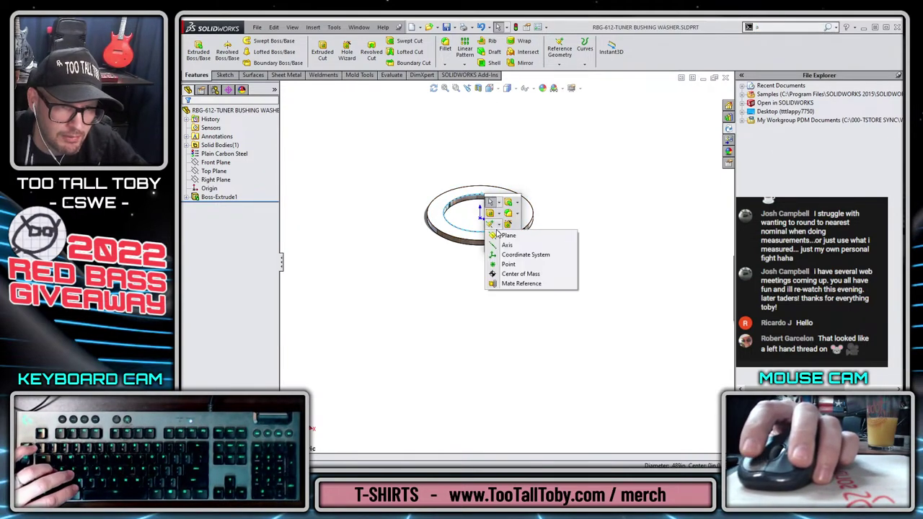
{"action": "left_click", "coordinate": [524, 282]}
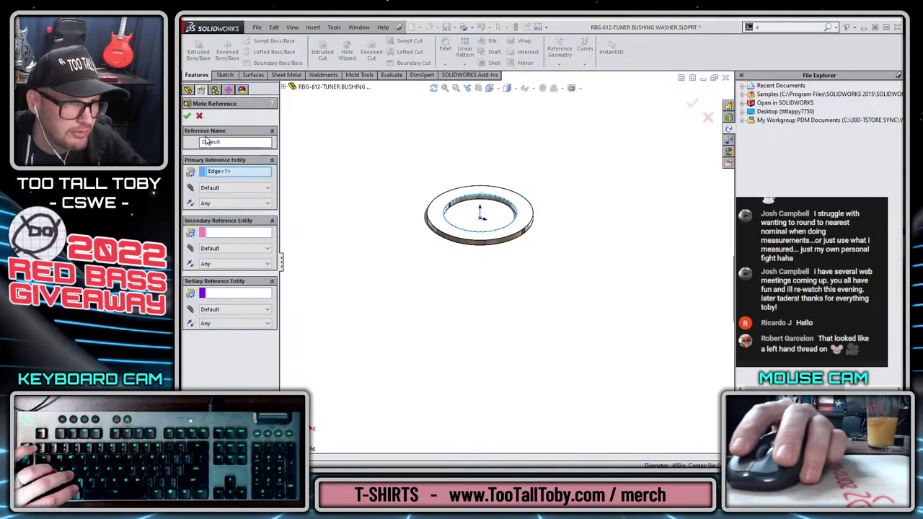
{"action": "left_click", "coordinate": [186, 116]}
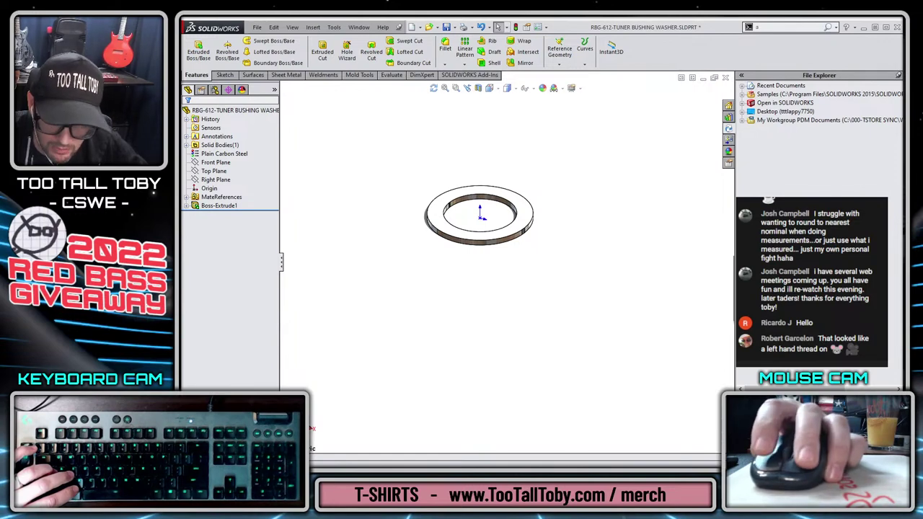
Check the washer part in to the PDM vault with ownership retained.
{"action": "left_click", "coordinate": [814, 271]}
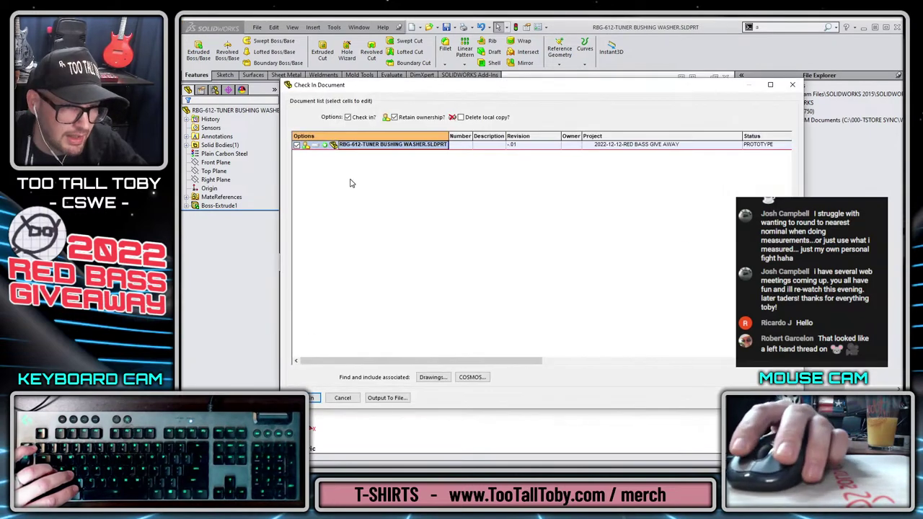
{"action": "left_click", "coordinate": [311, 400]}
{"action": "left_click", "coordinate": [565, 293]}
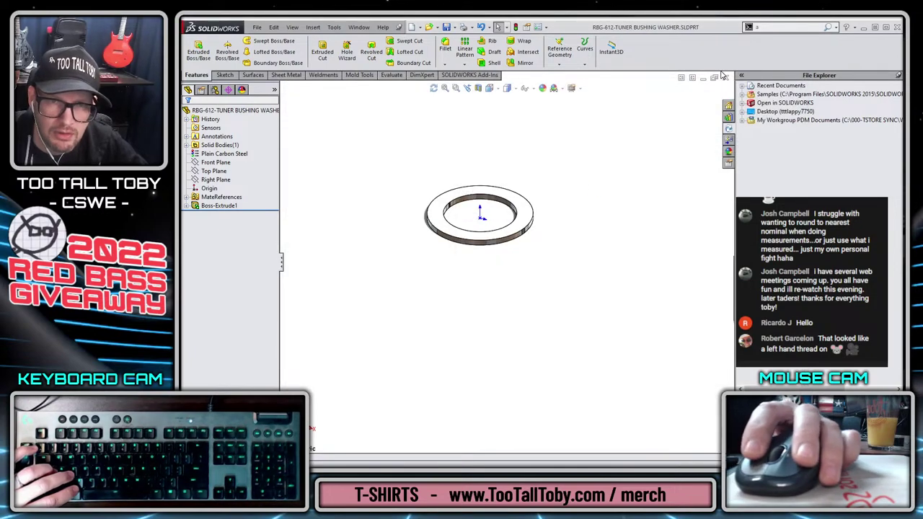
Return to the tuner assembly and insert the bushing washer, snapping it onto the underside of the bushing's hex head.
{"action": "middle_click_drag", "start_coordinate": [548, 286], "coordinate": [503, 175]}
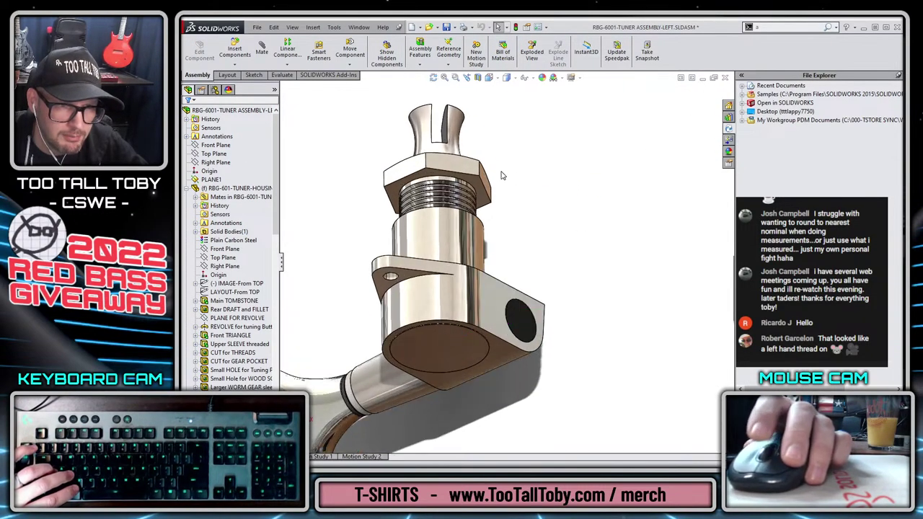
{"action": "scroll", "coordinate": [441, 191], "scroll_direction": "down", "scroll_amount": 5}
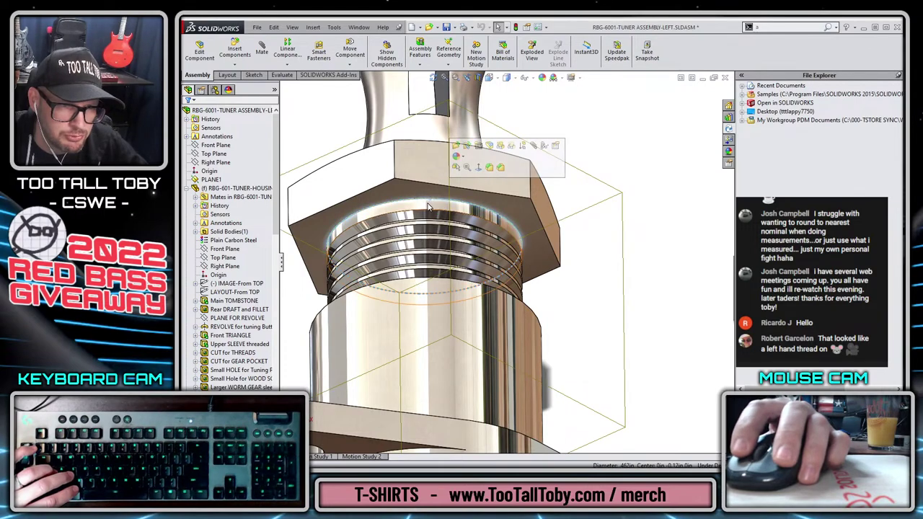
{"action": "left_click", "coordinate": [414, 203]}
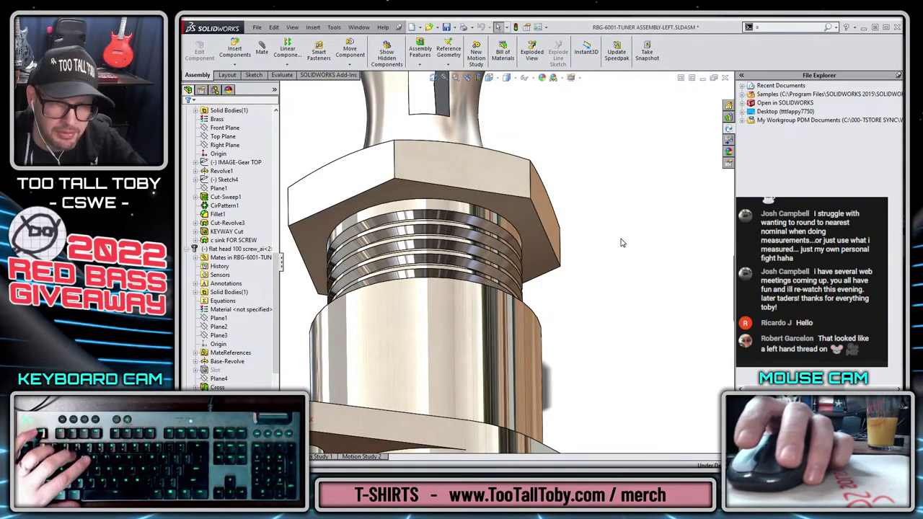
{"action": "key", "text": "r"}
{"action": "left_click_drag", "start_coordinate": [323, 153], "coordinate": [498, 214]}
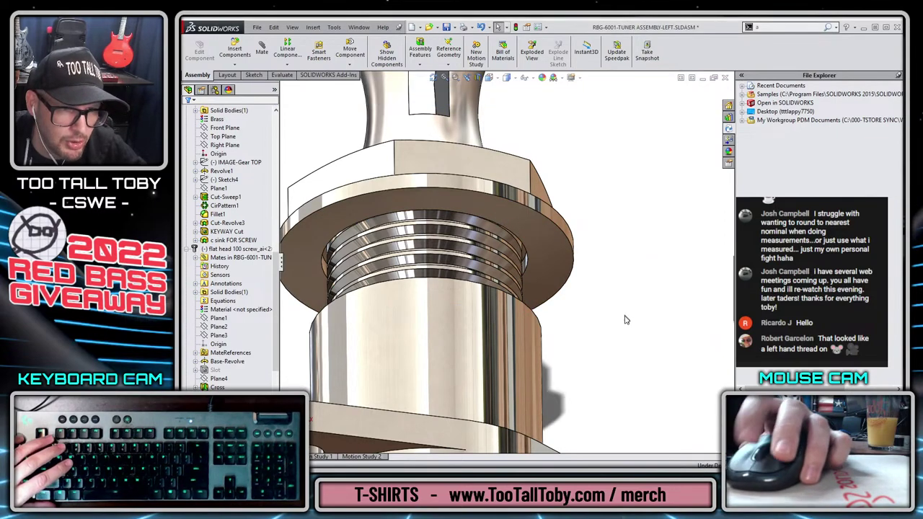
Mate the washer's Right Plane to the hex bushing's Right Plane to lock the washer's rotation.
{"action": "key", "text": "f"}
{"action": "scroll", "coordinate": [447, 393], "scroll_direction": "down", "scroll_amount": 3}
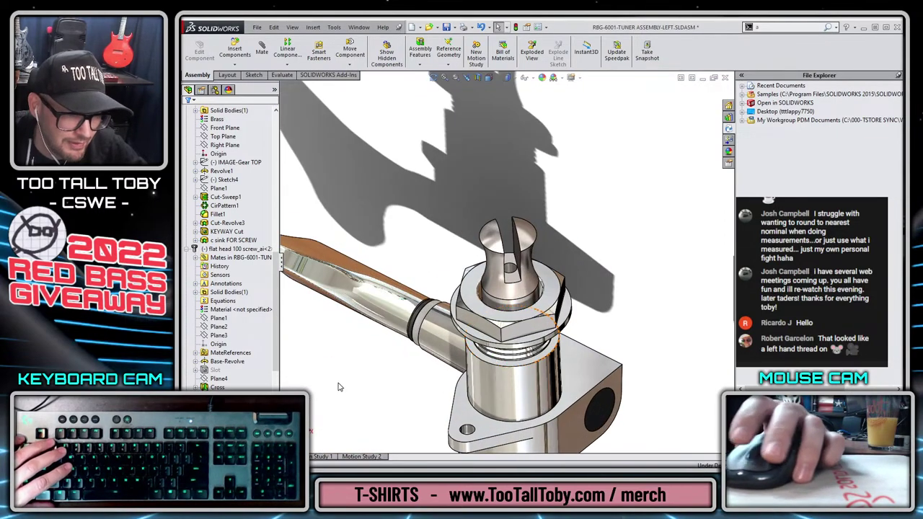
{"action": "scroll", "coordinate": [224, 367], "scroll_direction": "down", "scroll_amount": 4}
{"action": "scroll", "coordinate": [224, 368], "scroll_direction": "down", "scroll_amount": 7}
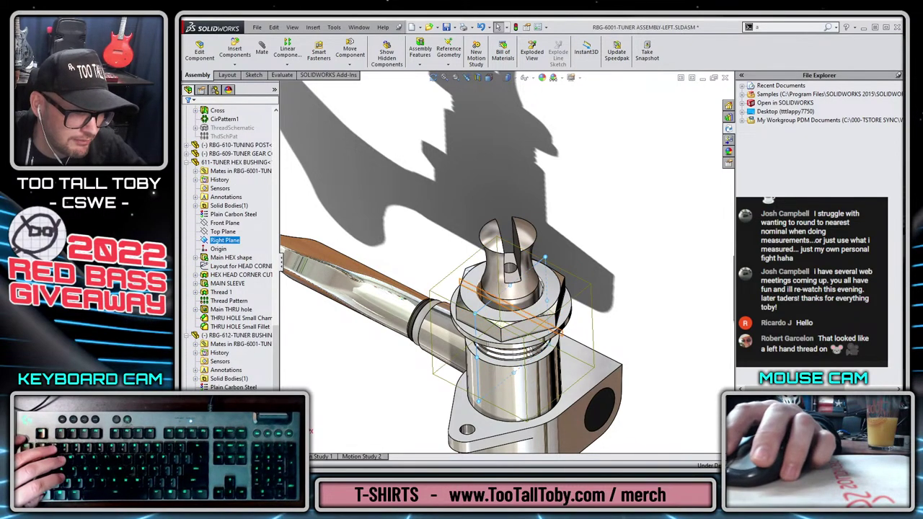
{"action": "left_click", "coordinate": [221, 240]}
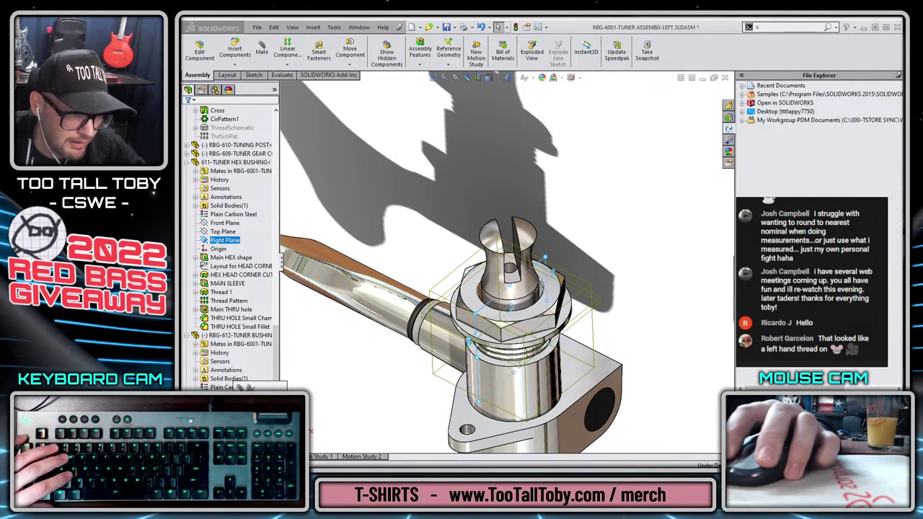
{"action": "key", "text": "Escape"}
{"action": "scroll", "coordinate": [636, 268], "scroll_direction": "up", "scroll_amount": 4}
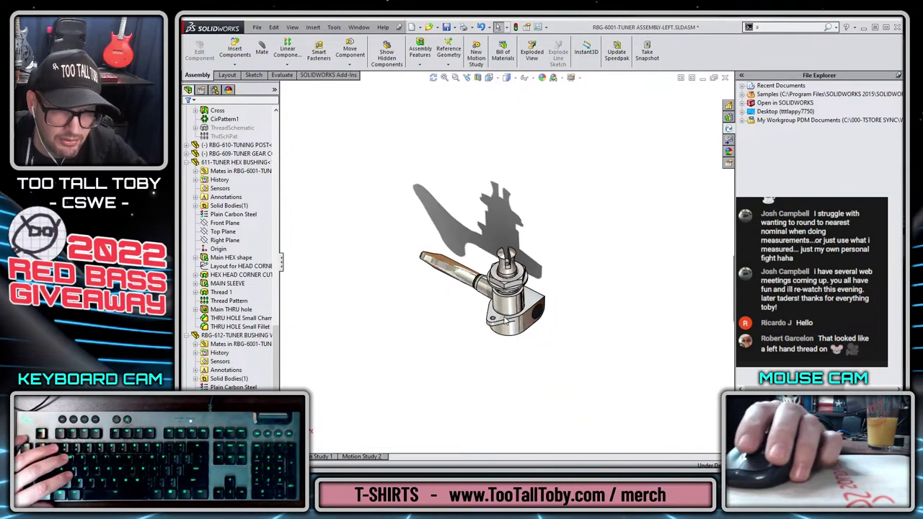
Collapse all the expanded component entries in the assembly's feature tree, including the pinion gear and the housing.
{"action": "scroll", "coordinate": [192, 265], "scroll_direction": "up", "scroll_amount": 4}
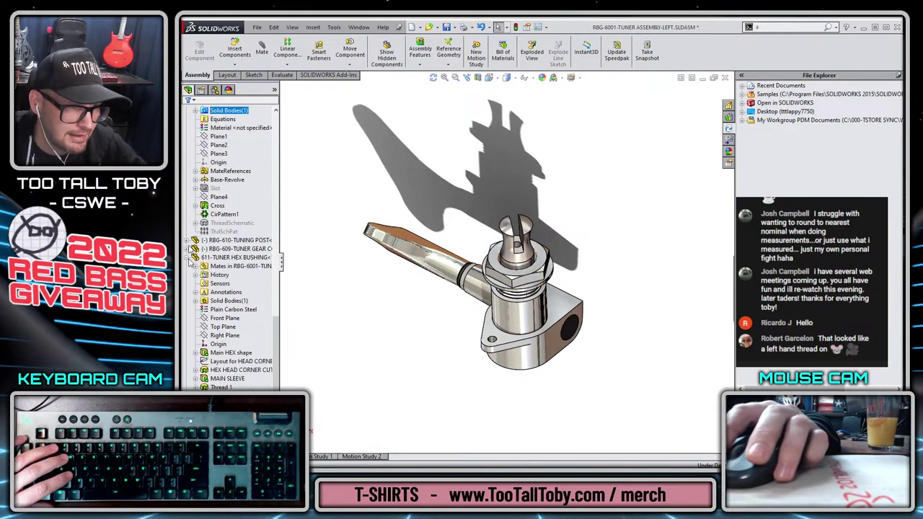
{"action": "scroll", "coordinate": [190, 264], "scroll_direction": "up", "scroll_amount": 6}
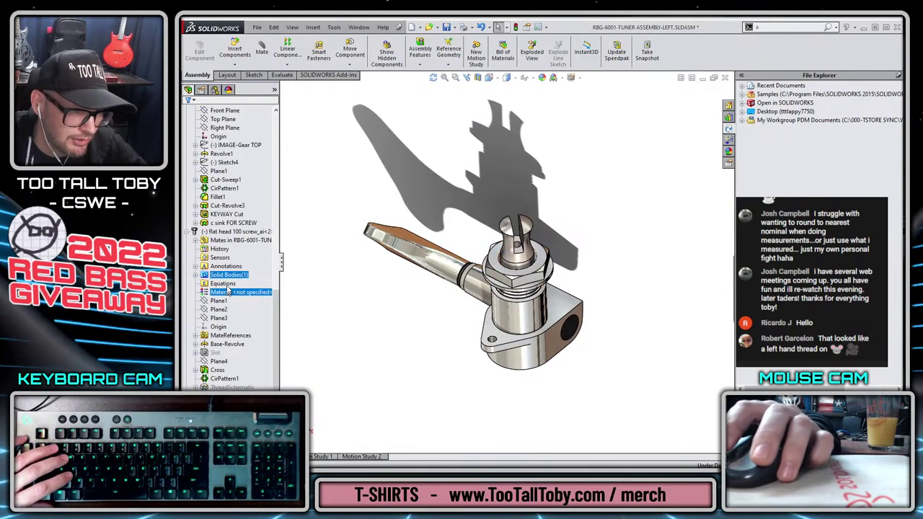
{"action": "scroll", "coordinate": [189, 254], "scroll_direction": "up", "scroll_amount": 8}
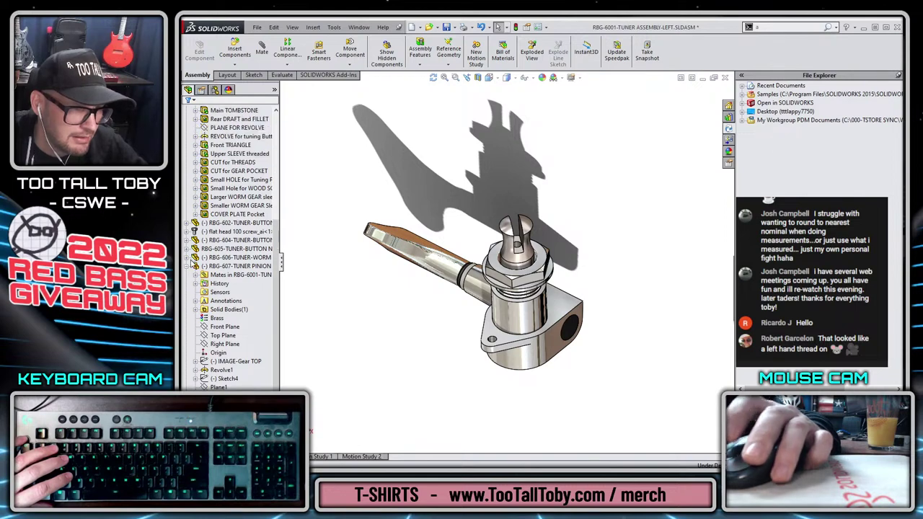
{"action": "left_click", "coordinate": [187, 268]}
{"action": "scroll", "coordinate": [204, 182], "scroll_direction": "up", "scroll_amount": 1}
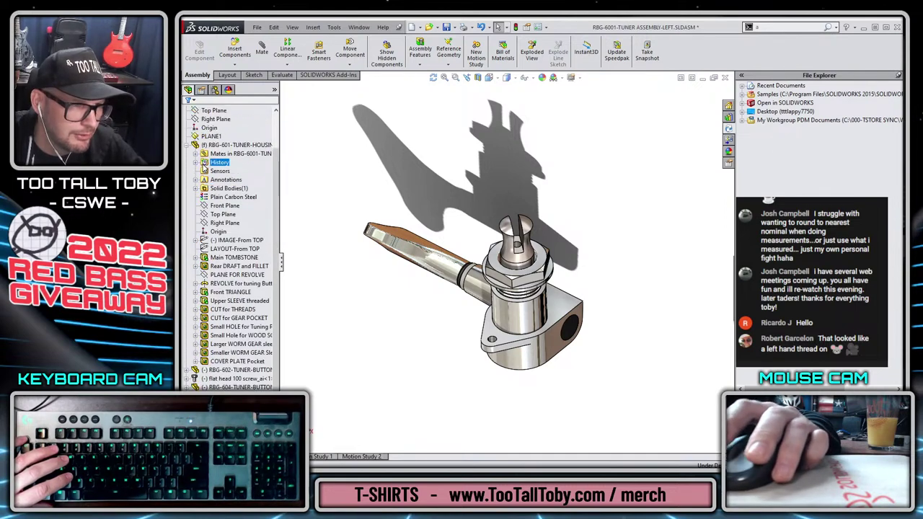
{"action": "left_click", "coordinate": [187, 145]}
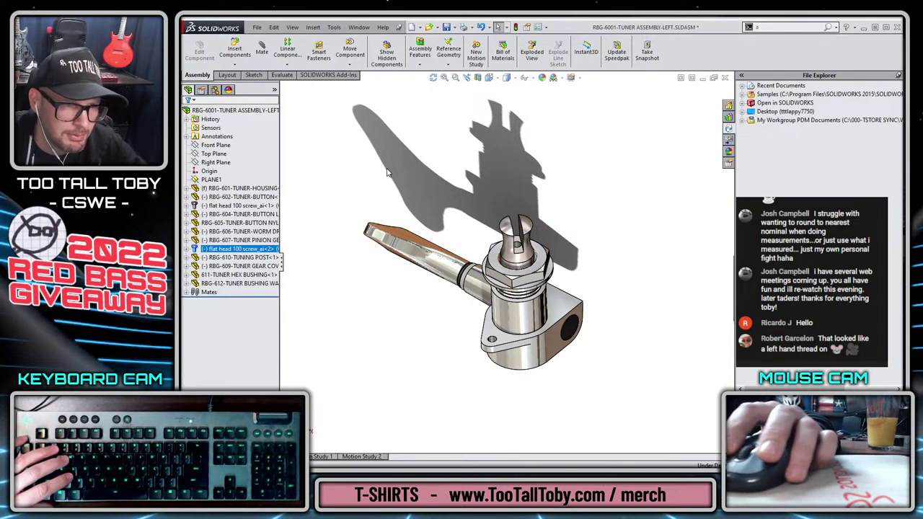
Bring the housing's mounting-ear hole into close view and open the Toolbox's ANSI Inch Miniature Screws folder.
{"action": "scroll", "coordinate": [578, 279], "scroll_direction": "down", "scroll_amount": 2}
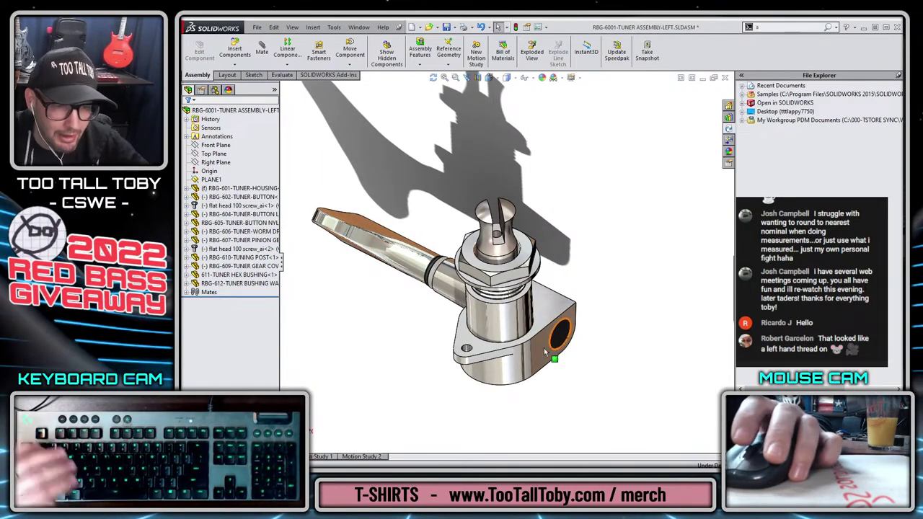
{"action": "middle_click_drag", "start_coordinate": [552, 354], "coordinate": [666, 187]}
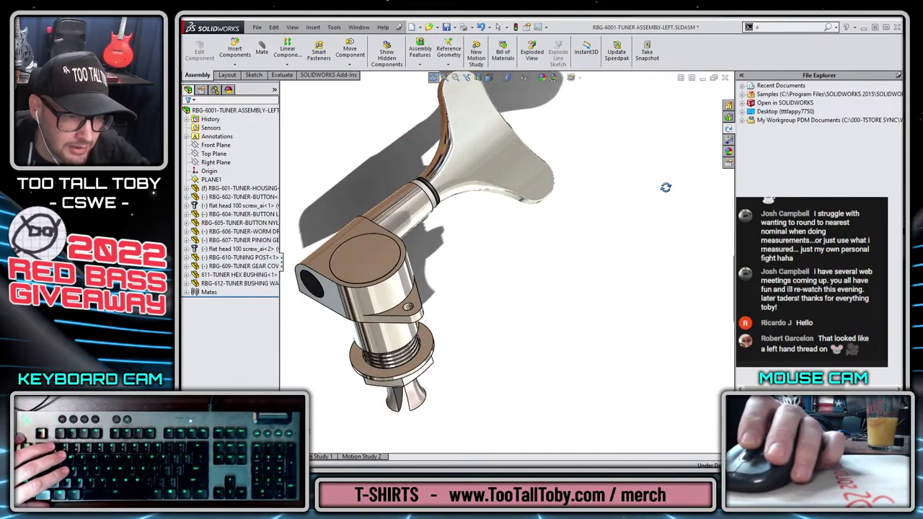
{"action": "scroll", "coordinate": [337, 318], "scroll_direction": "down", "scroll_amount": 2}
{"action": "middle_click", "coordinate": [432, 342]}
{"action": "scroll", "coordinate": [427, 349], "scroll_direction": "down", "scroll_amount": 1}
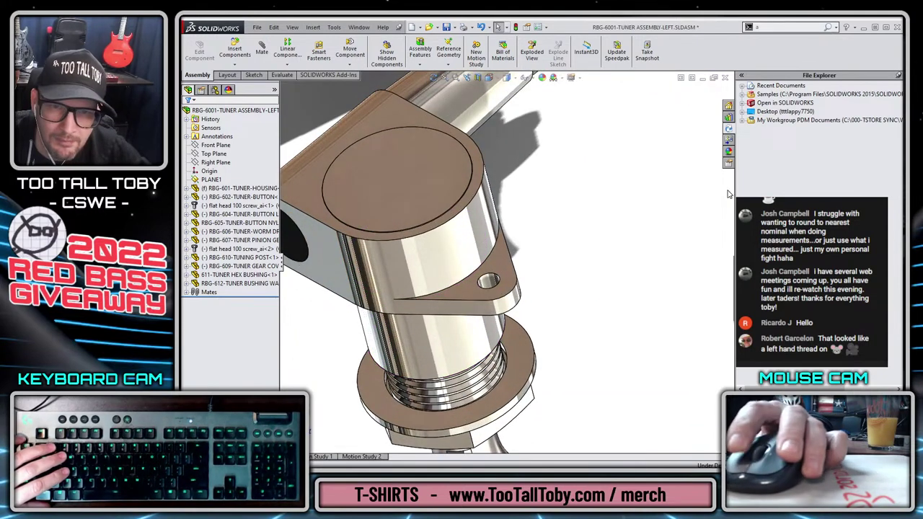
{"action": "left_click", "coordinate": [729, 118]}
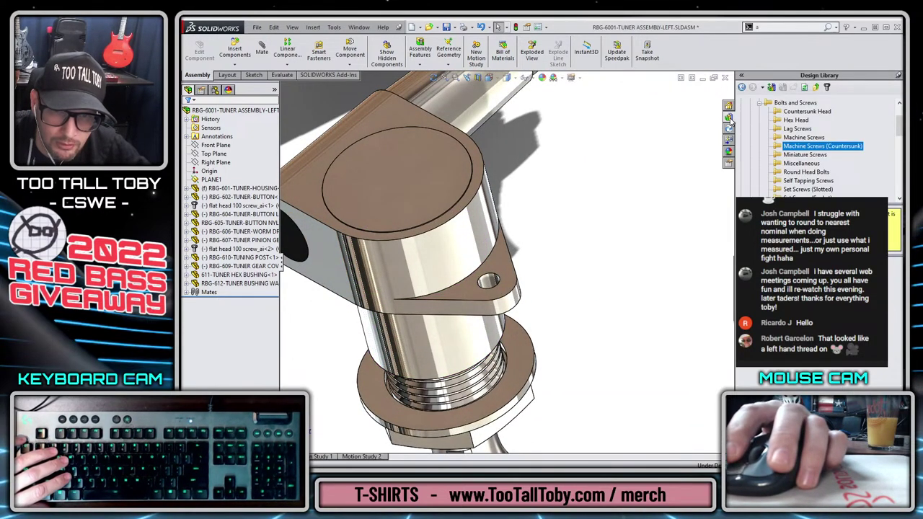
{"action": "left_click", "coordinate": [801, 155]}
{"action": "left_click", "coordinate": [797, 165]}
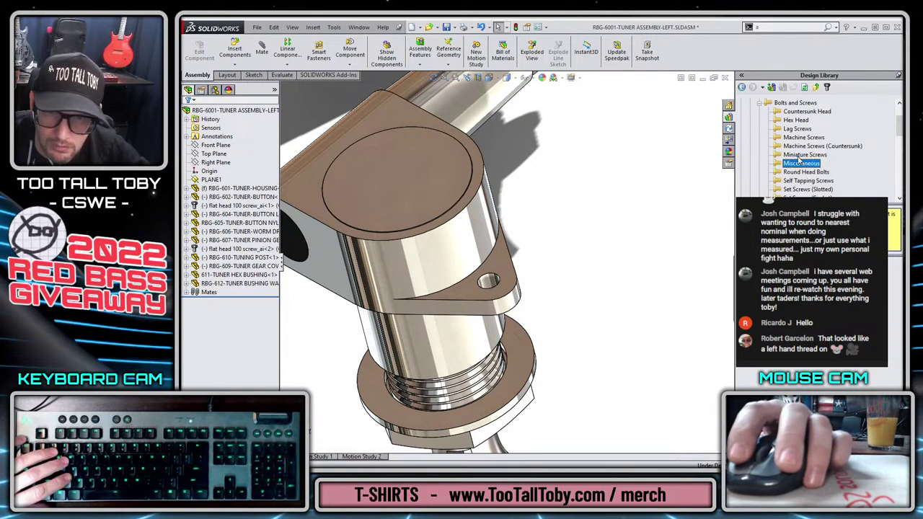
{"action": "left_click", "coordinate": [798, 156]}
{"action": "scroll", "coordinate": [791, 167], "scroll_direction": "up", "scroll_amount": 1}
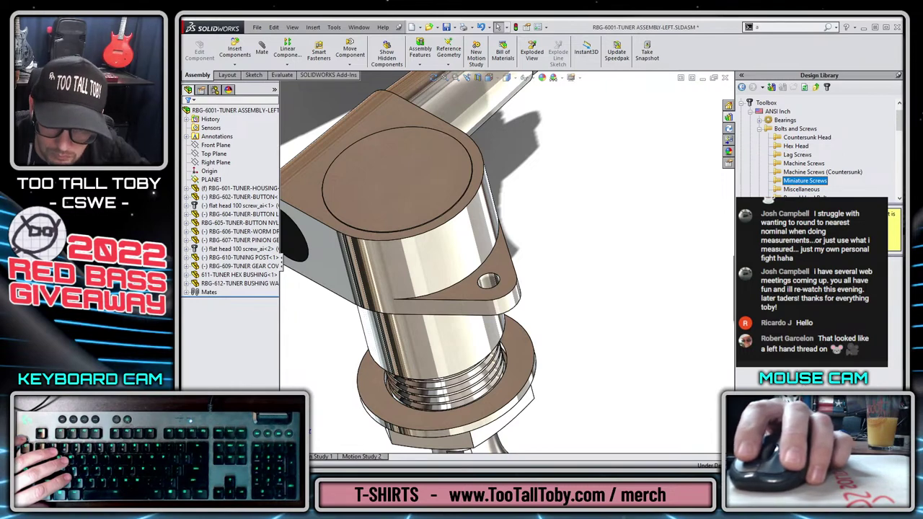
{"action": "mouse_move", "coordinate": [760, 336]}
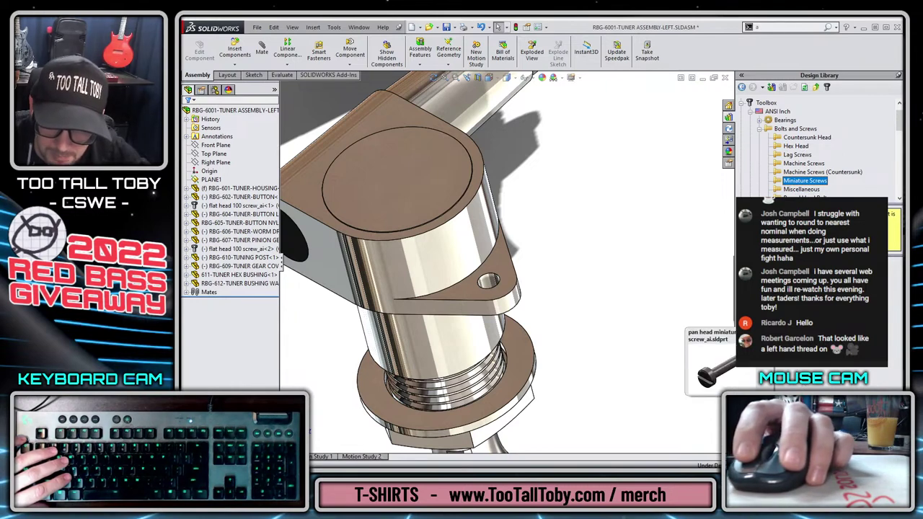
{"action": "left_click_drag", "start_coordinate": [772, 326], "coordinate": [503, 279]}
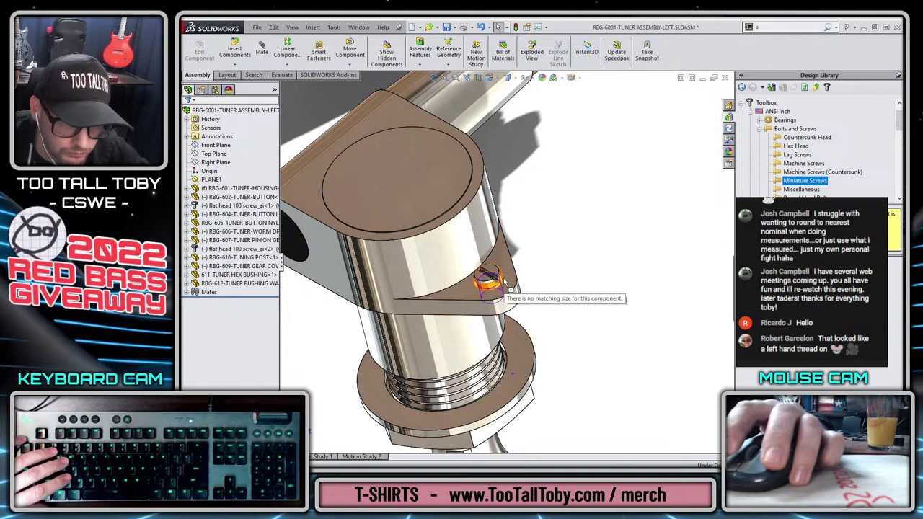
{"action": "left_click_drag", "start_coordinate": [503, 282], "coordinate": [503, 282]}
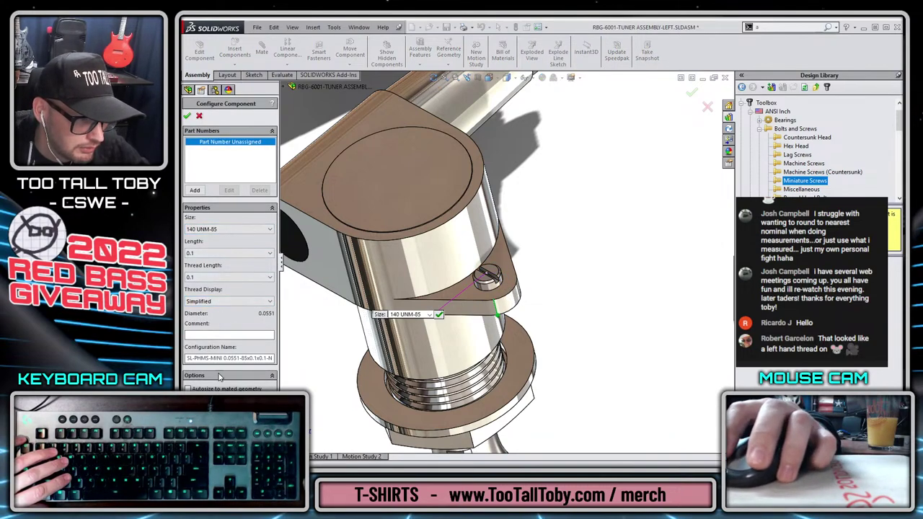
{"action": "key", "text": "Escape"}
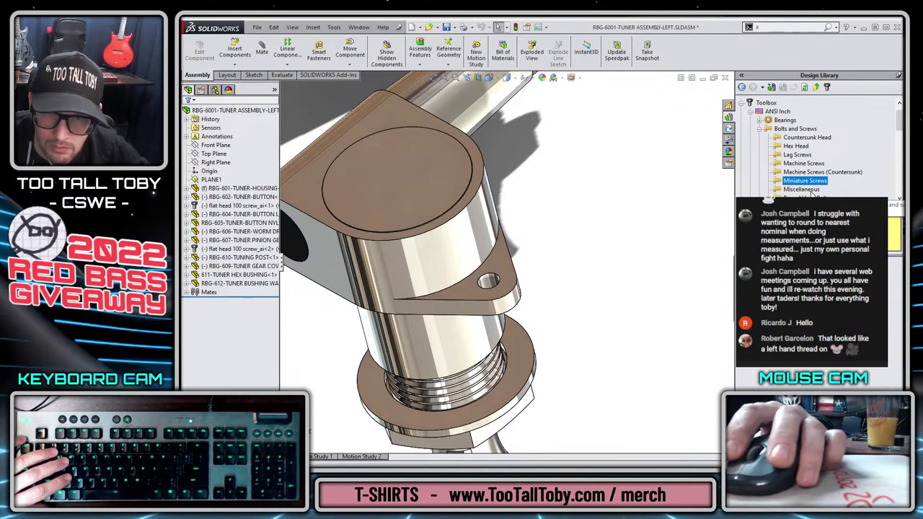
{"action": "left_click", "coordinate": [802, 189]}
{"action": "key", "text": "Up"}
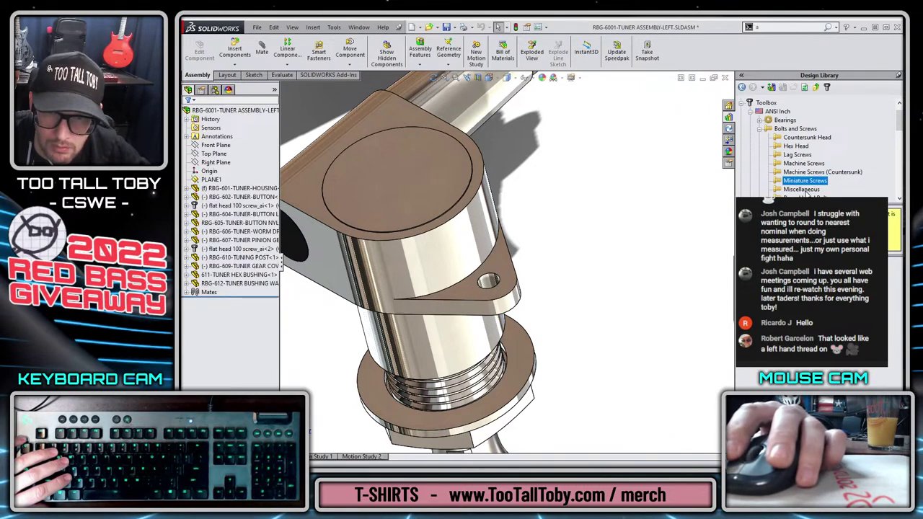
{"action": "scroll", "coordinate": [804, 170], "scroll_direction": "down", "scroll_amount": 1}
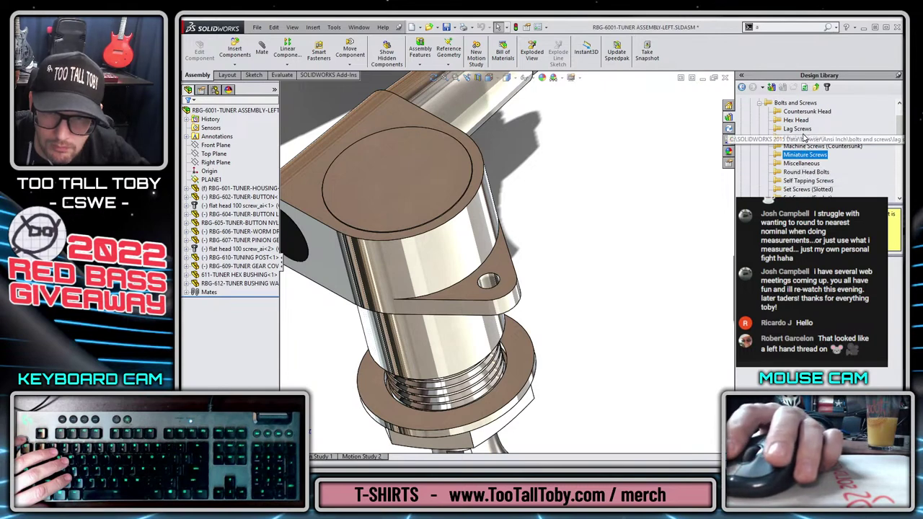
{"action": "left_click", "coordinate": [804, 137]}
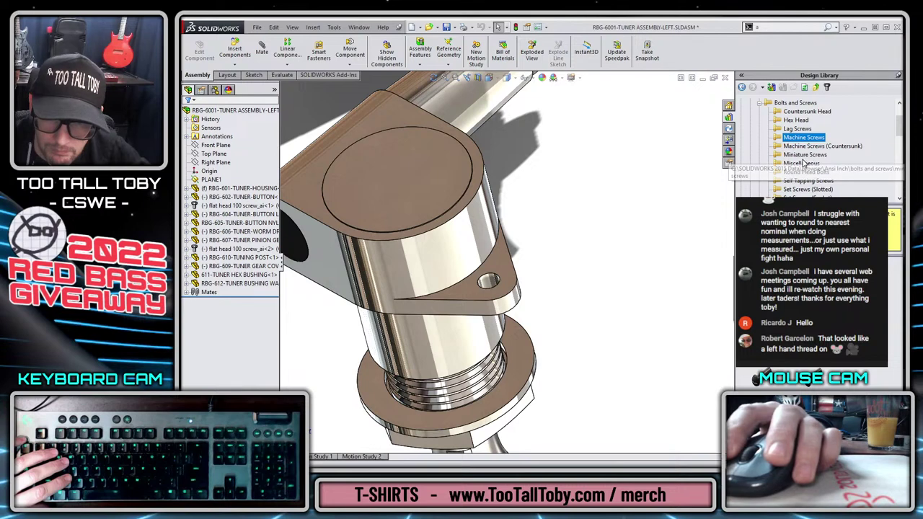
{"action": "left_click", "coordinate": [807, 155]}
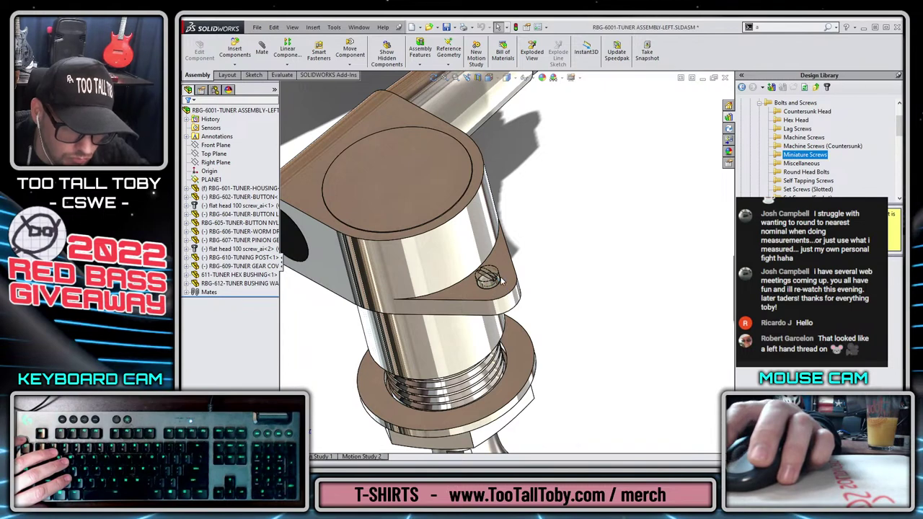
{"action": "left_click_drag", "start_coordinate": [503, 282], "coordinate": [497, 283]}
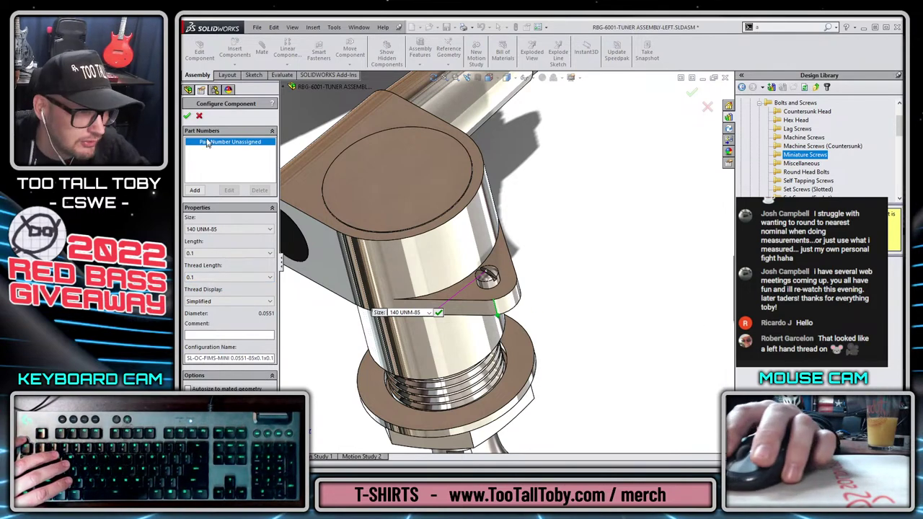
{"action": "key", "text": "Return"}
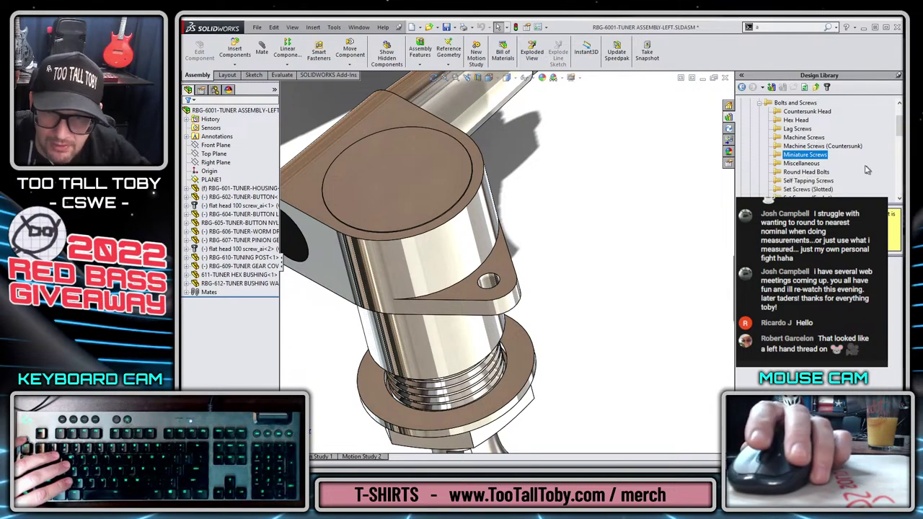
Insert a pan head miniature screw, size 140 UNM-85 and 0.25 in long, into the housing's mounting-ear hole.
{"action": "scroll", "coordinate": [848, 162], "scroll_direction": "down", "scroll_amount": 1}
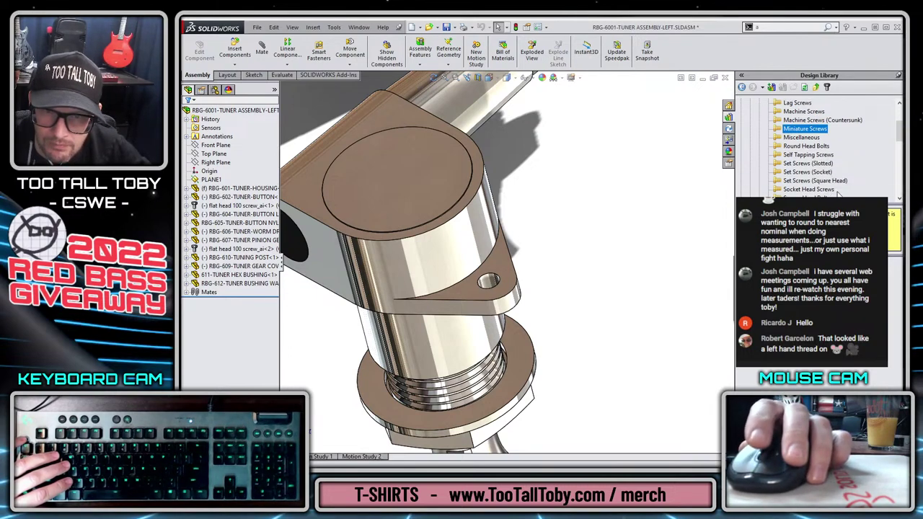
{"action": "scroll", "coordinate": [838, 192], "scroll_direction": "down", "scroll_amount": 1}
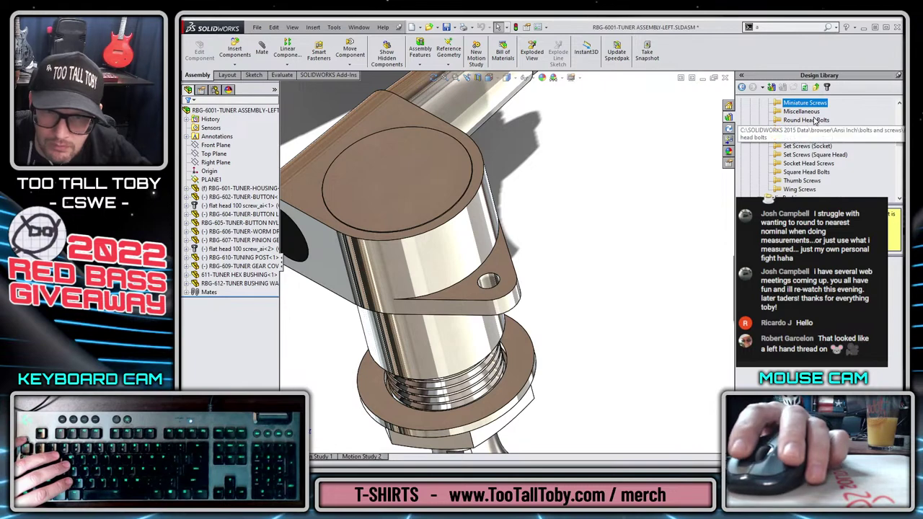
{"action": "scroll", "coordinate": [803, 187], "scroll_direction": "up", "scroll_amount": 2}
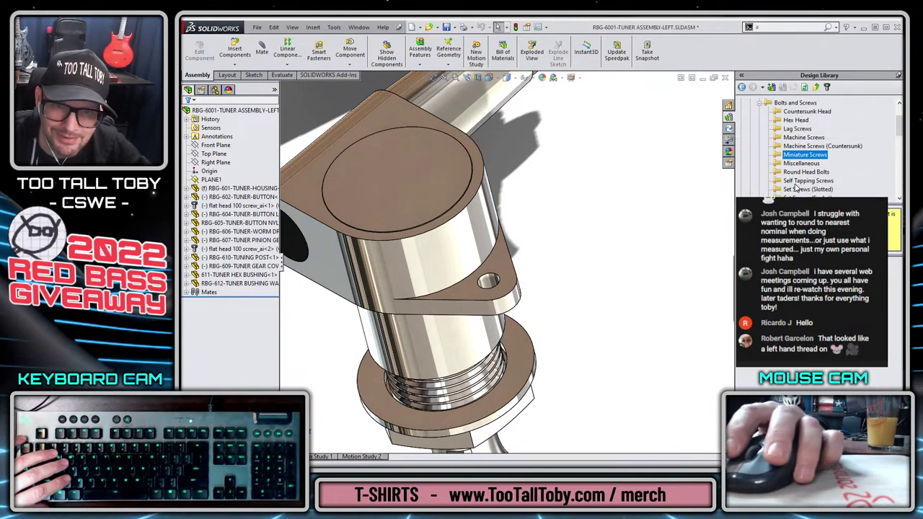
{"action": "mouse_move", "coordinate": [766, 362]}
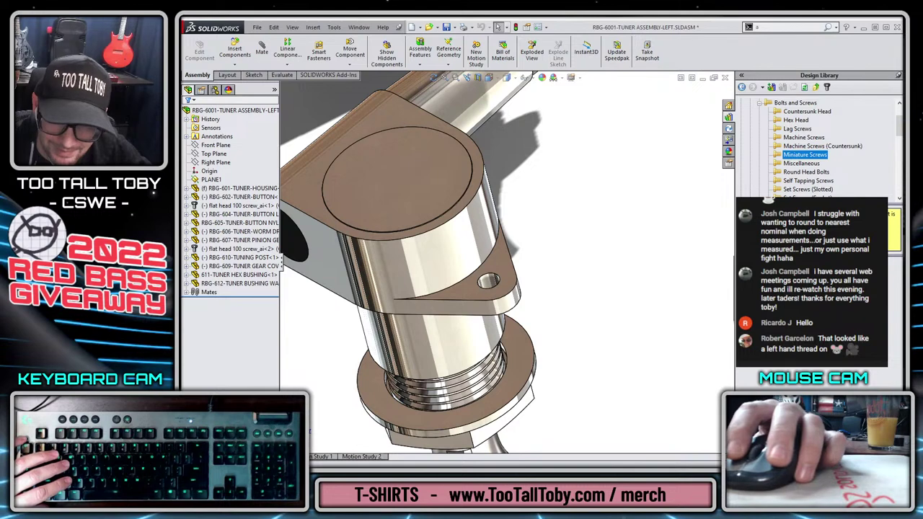
{"action": "left_click_drag", "start_coordinate": [764, 360], "coordinate": [517, 287]}
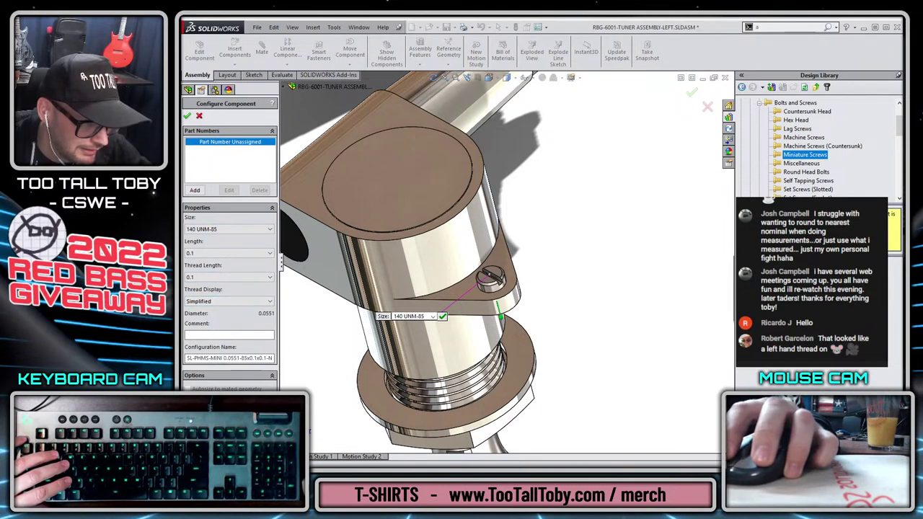
{"action": "left_click", "coordinate": [242, 229]}
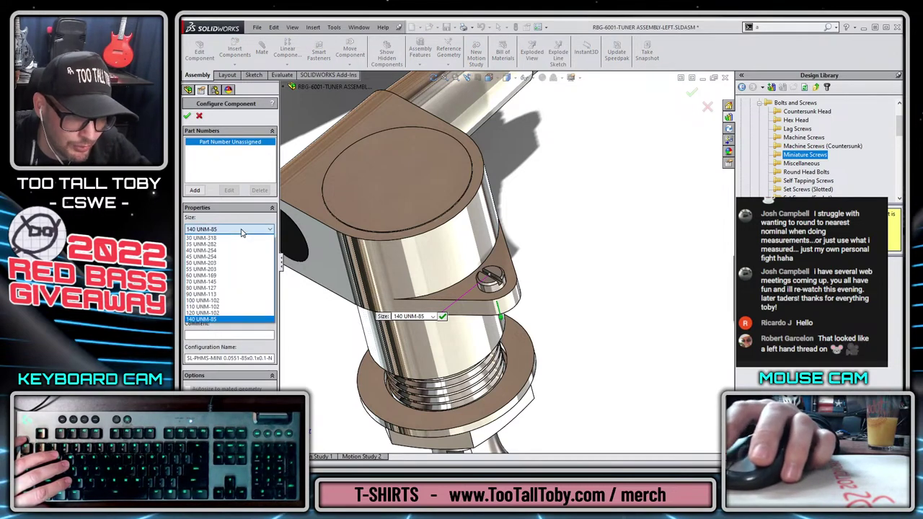
{"action": "left_click", "coordinate": [243, 230]}
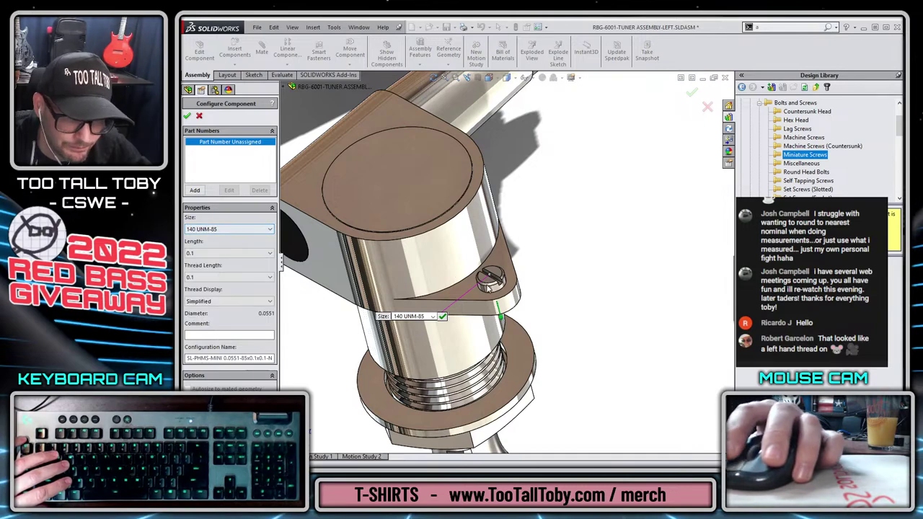
{"action": "middle_click_drag", "start_coordinate": [566, 321], "coordinate": [487, 216]}
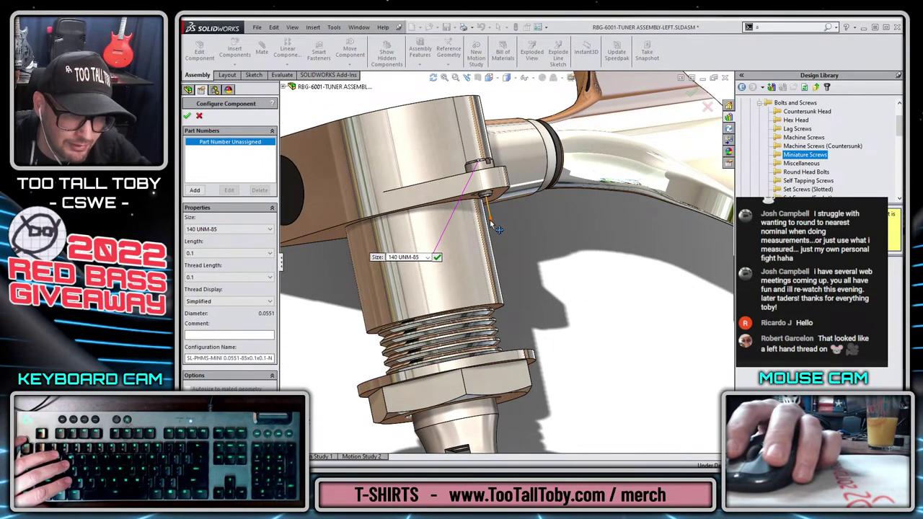
{"action": "left_click_drag", "start_coordinate": [491, 221], "coordinate": [504, 259]}
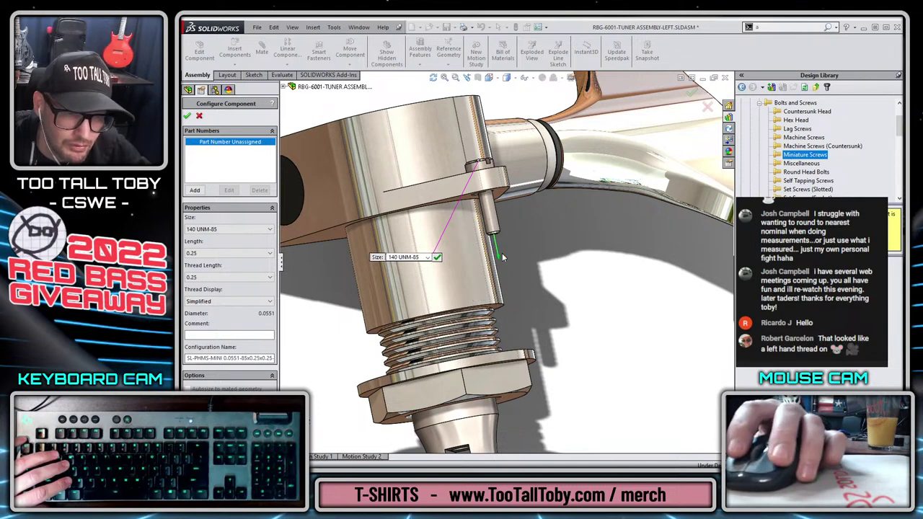
{"action": "left_click", "coordinate": [694, 93]}
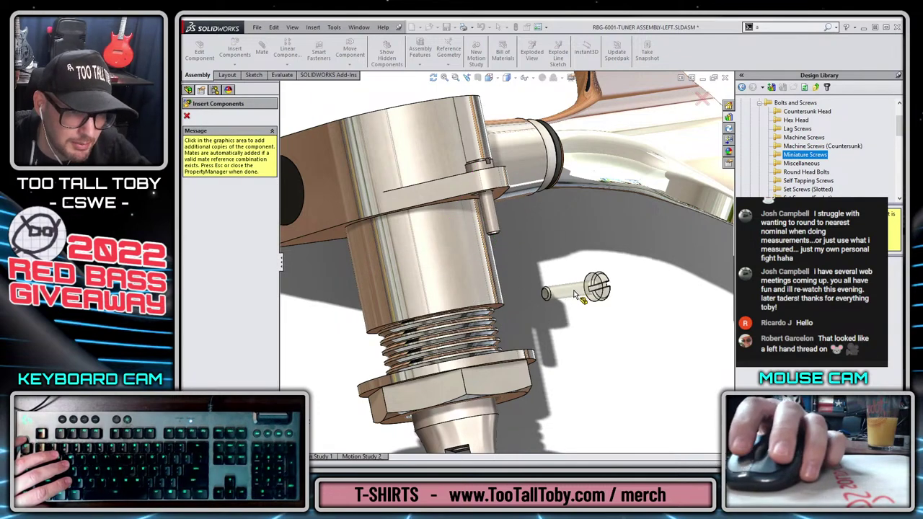
Section the assembly along the Front Plane and examine the screw joining the tuning post and pinion gear inside the housing.
{"action": "key", "text": "f"}
{"action": "middle_click_drag", "start_coordinate": [534, 263], "coordinate": [659, 281]}
{"action": "left_click", "coordinate": [477, 78]}
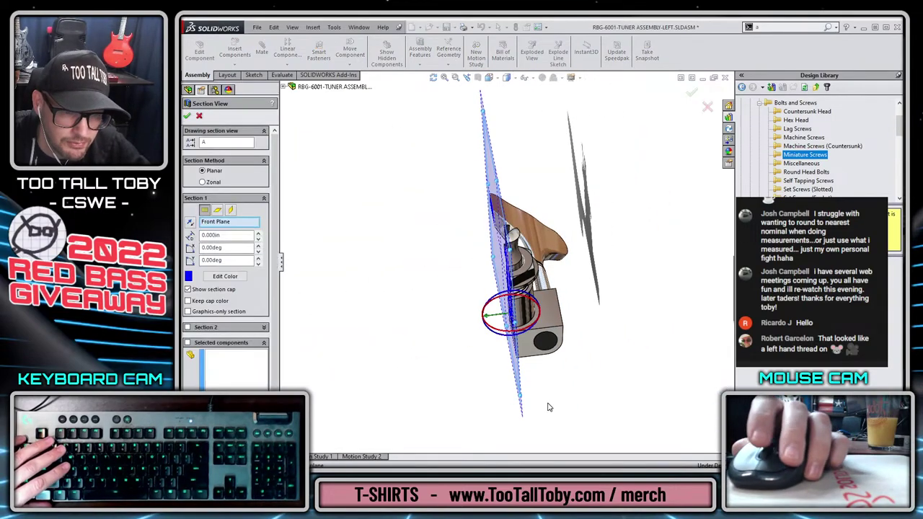
{"action": "middle_click_drag", "start_coordinate": [546, 406], "coordinate": [591, 277]}
{"action": "scroll", "coordinate": [591, 277], "scroll_direction": "down", "scroll_amount": 2}
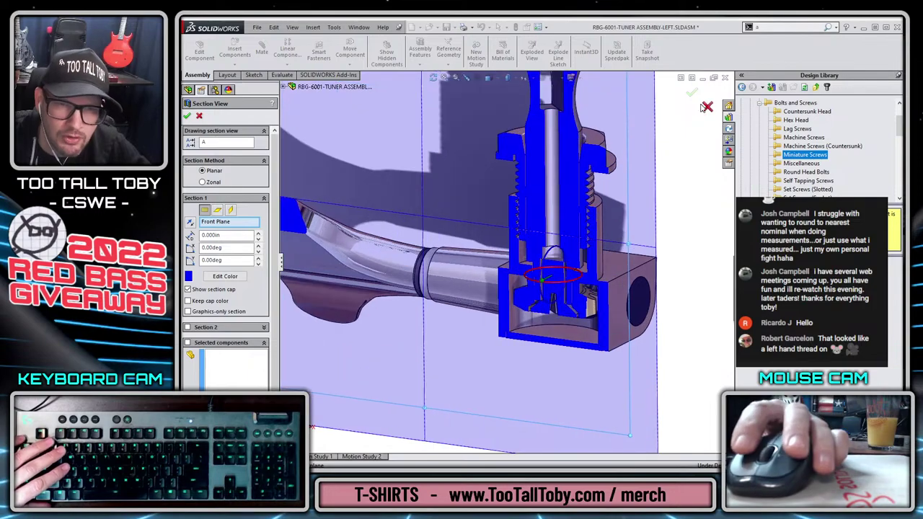
{"action": "left_click", "coordinate": [691, 93]}
{"action": "scroll", "coordinate": [595, 256], "scroll_direction": "down", "scroll_amount": 5}
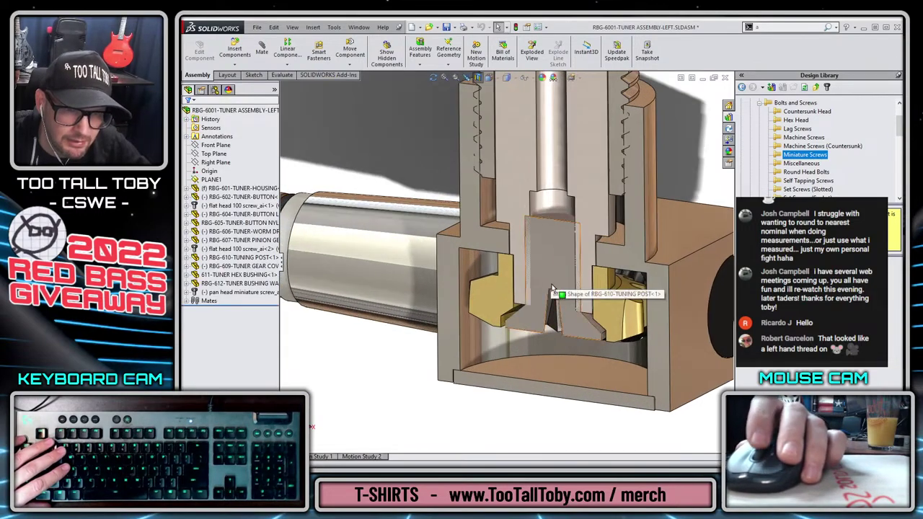
{"action": "scroll", "coordinate": [581, 243], "scroll_direction": "down", "scroll_amount": 5}
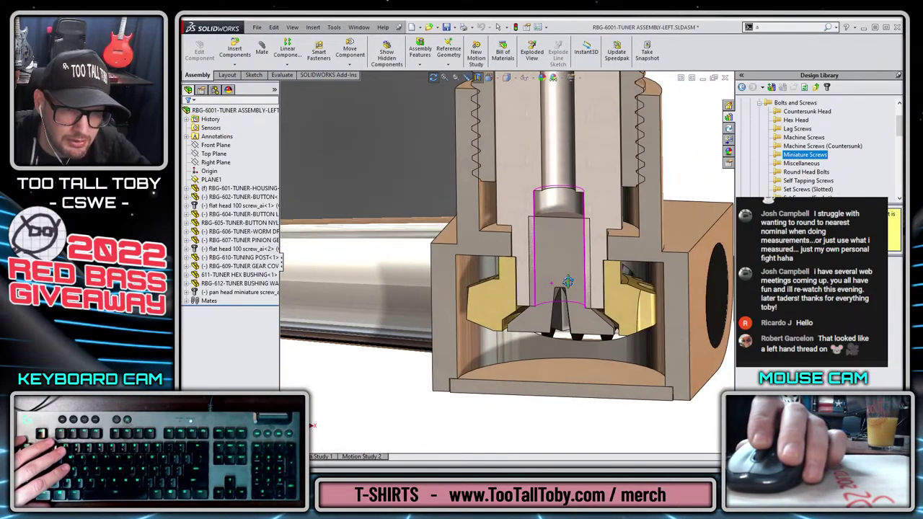
Examine the screw's fit in the tuning post and pinion gear, and turn off the section view.
{"action": "scroll", "coordinate": [523, 246], "scroll_direction": "down", "scroll_amount": 3}
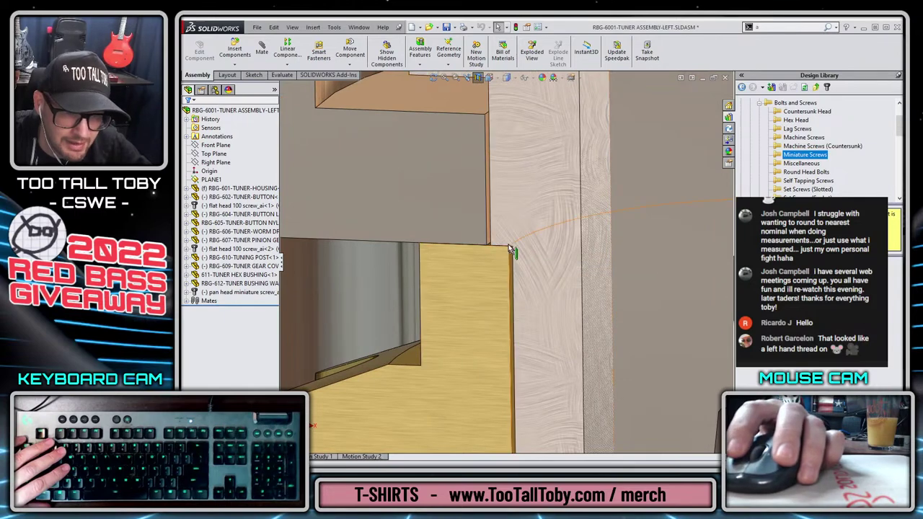
{"action": "scroll", "coordinate": [479, 287], "scroll_direction": "up", "scroll_amount": 8}
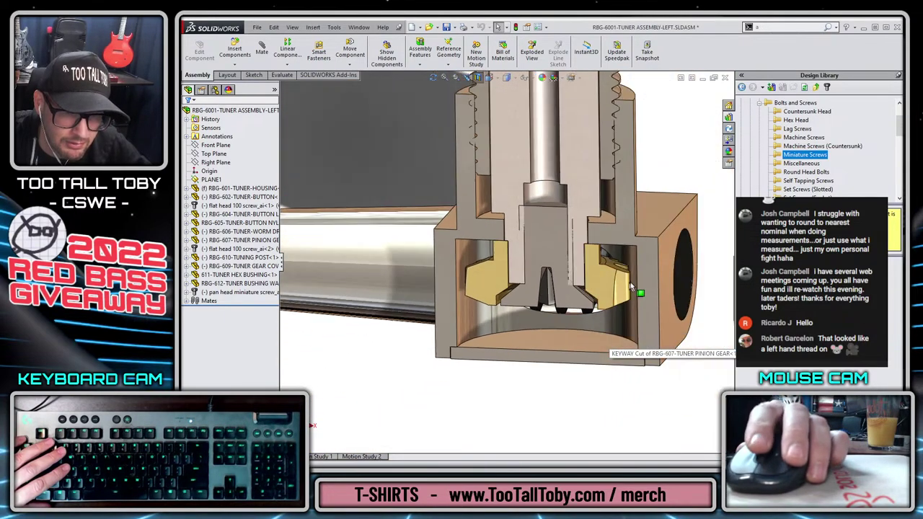
{"action": "scroll", "coordinate": [490, 243], "scroll_direction": "down", "scroll_amount": 5}
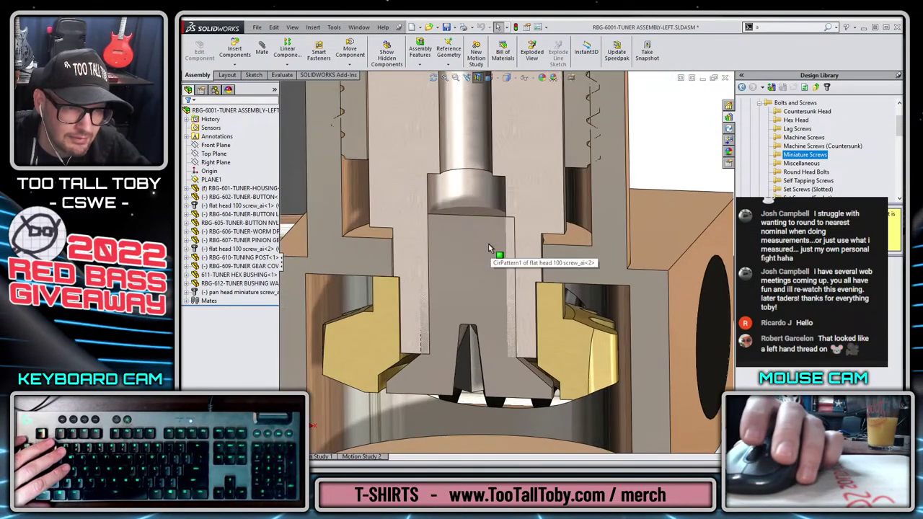
{"action": "scroll", "coordinate": [488, 209], "scroll_direction": "up", "scroll_amount": 5}
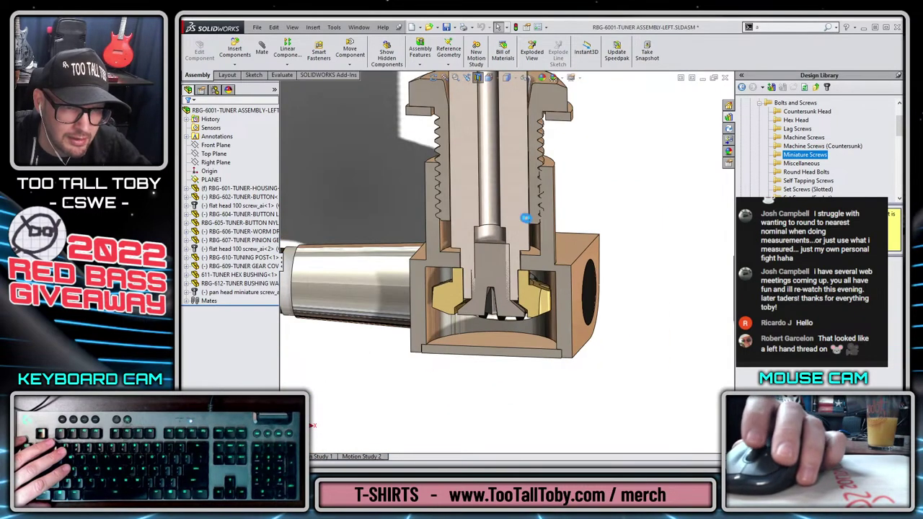
{"action": "scroll", "coordinate": [545, 246], "scroll_direction": "up", "scroll_amount": 3}
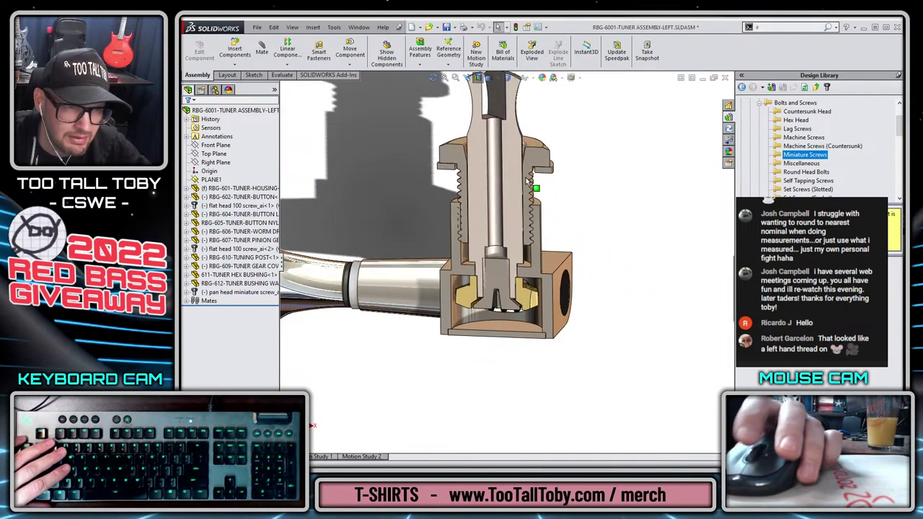
{"action": "middle_click_drag", "start_coordinate": [547, 193], "coordinate": [555, 216]}
{"action": "scroll", "coordinate": [612, 168], "scroll_direction": "up", "scroll_amount": 5}
{"action": "left_click", "coordinate": [479, 78]}
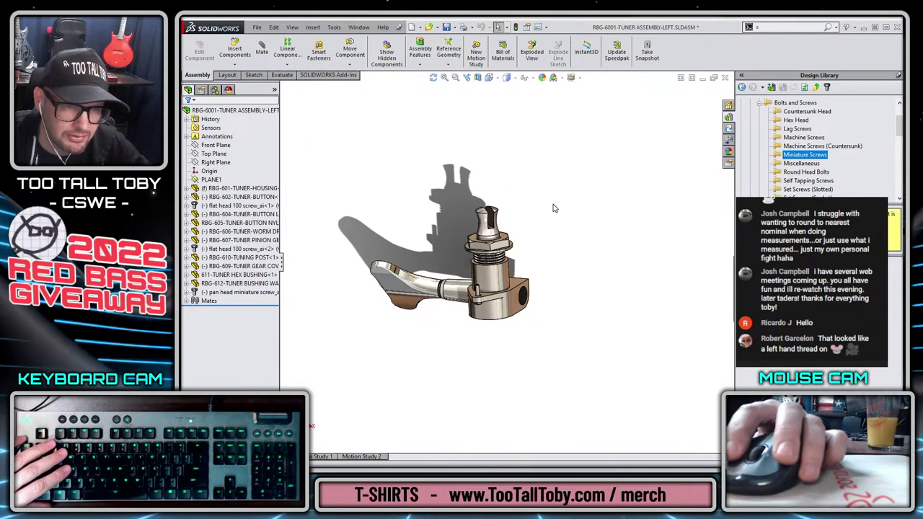
Save the tuner assembly without rebuilding it.
{"action": "scroll", "coordinate": [490, 216], "scroll_direction": "down", "scroll_amount": 3}
{"action": "key", "text": "ctrl+s"}
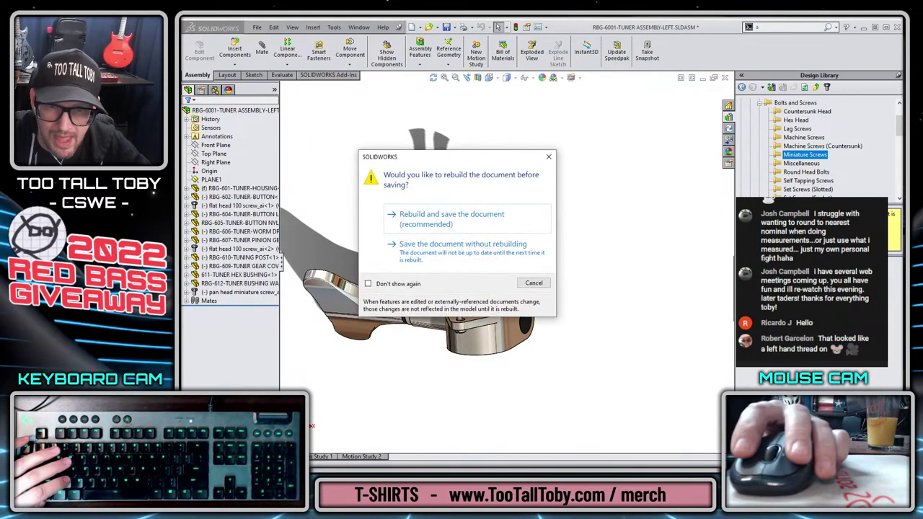
{"action": "left_click", "coordinate": [454, 246]}
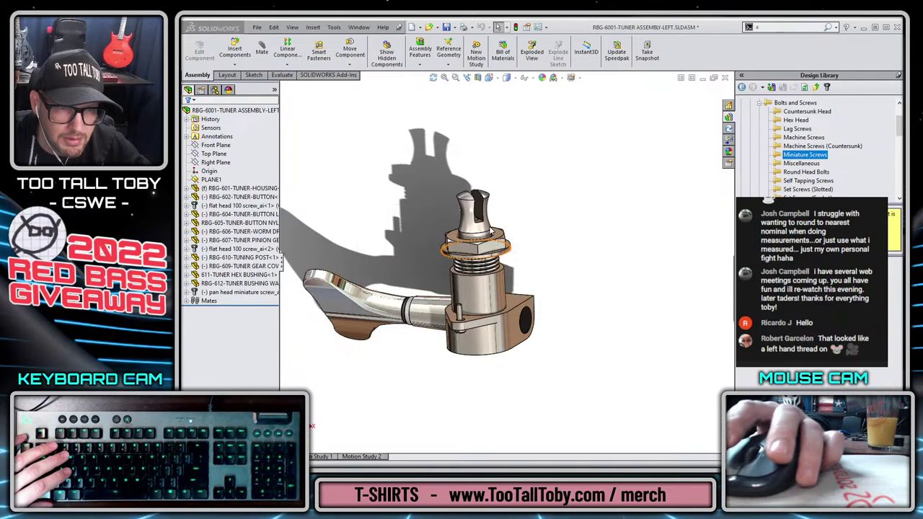
Check the tuner assembly and its modified parts into Workgroup PDM with ownership retained.
{"action": "left_click", "coordinate": [728, 129]}
{"action": "right_click", "coordinate": [804, 362]}
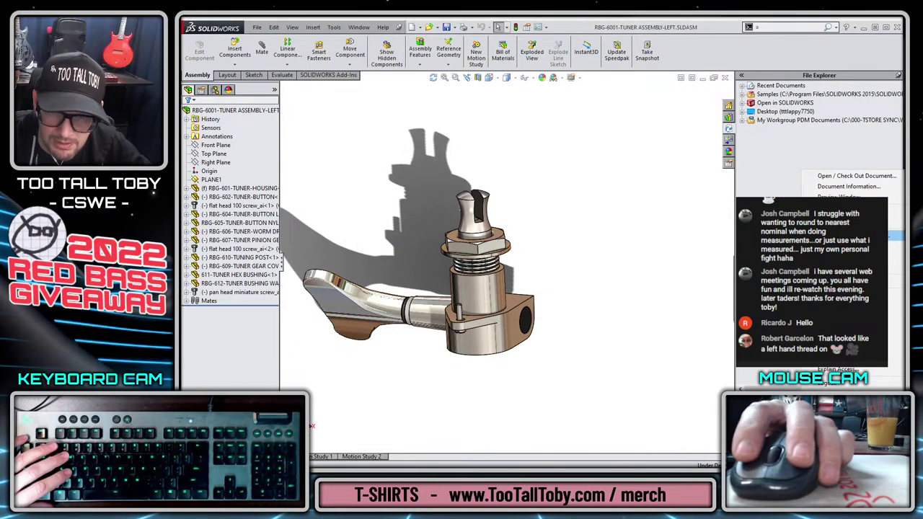
{"action": "left_click", "coordinate": [829, 236]}
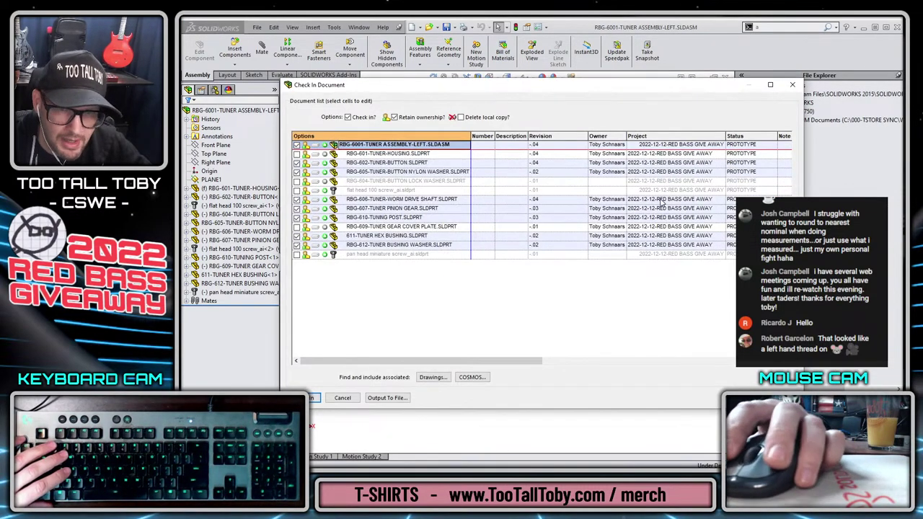
{"action": "left_click", "coordinate": [316, 397]}
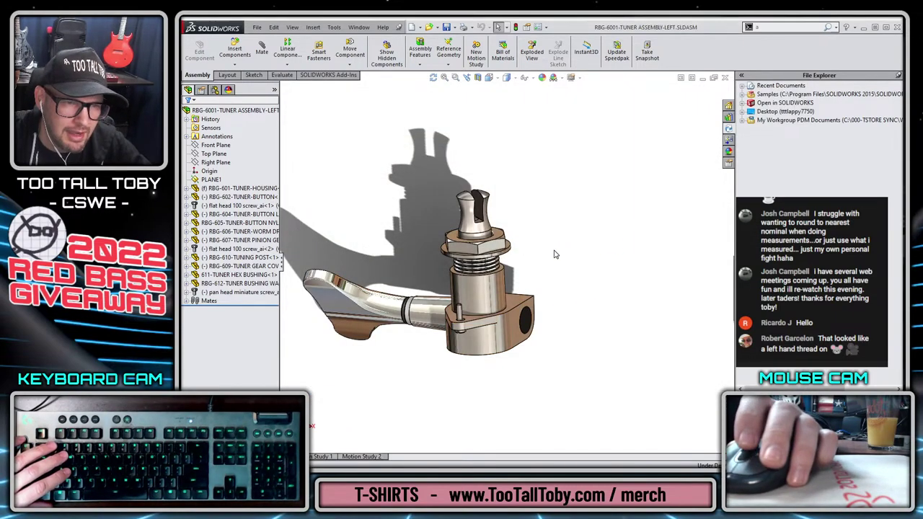
Add a default mate reference to the tuner assembly on the circular edge at the base of the housing's upper sleeve.
{"action": "scroll", "coordinate": [553, 253], "scroll_direction": "up", "scroll_amount": 3}
{"action": "scroll", "coordinate": [507, 287], "scroll_direction": "down", "scroll_amount": 2}
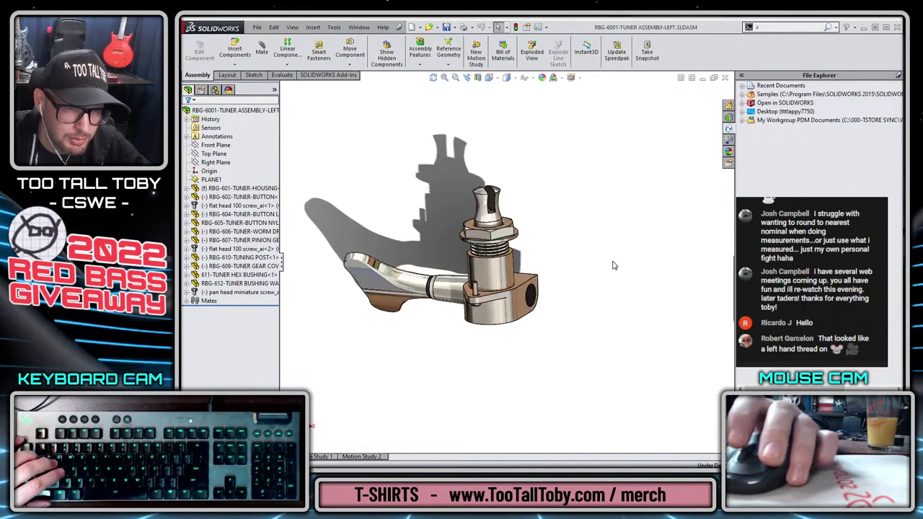
{"action": "middle_click_drag", "start_coordinate": [571, 268], "coordinate": [557, 348]}
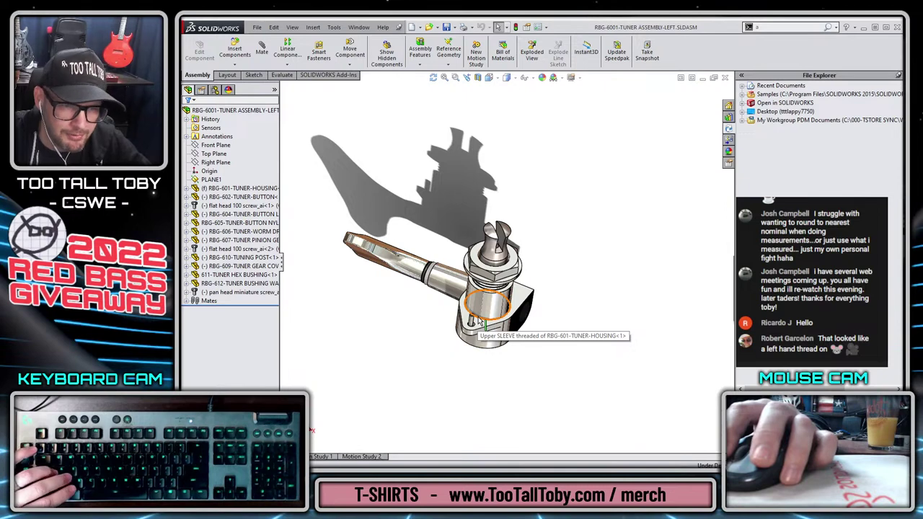
{"action": "left_click", "coordinate": [478, 323]}
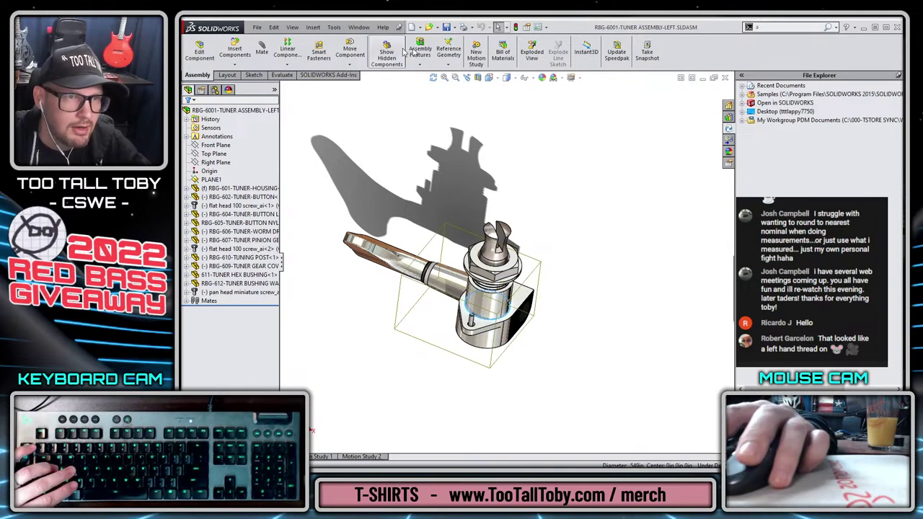
{"action": "left_click", "coordinate": [447, 52]}
{"action": "left_click", "coordinate": [462, 122]}
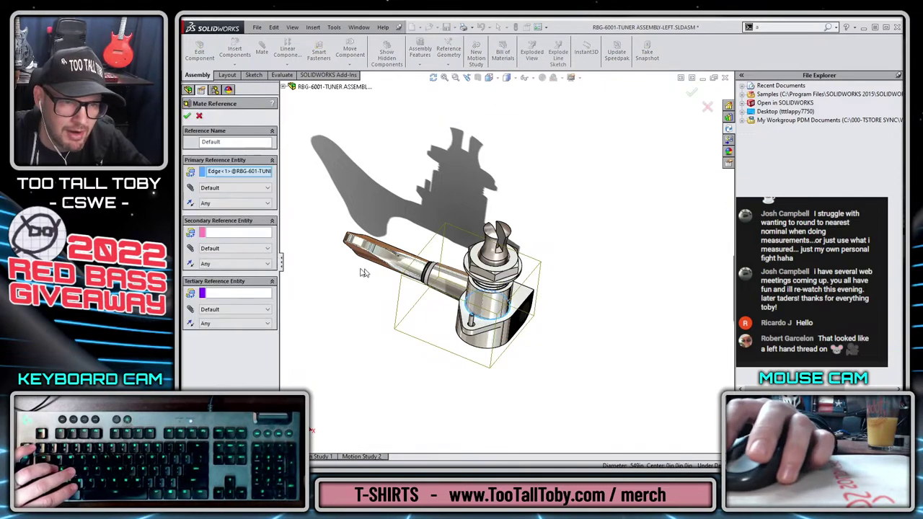
{"action": "left_click", "coordinate": [187, 116]}
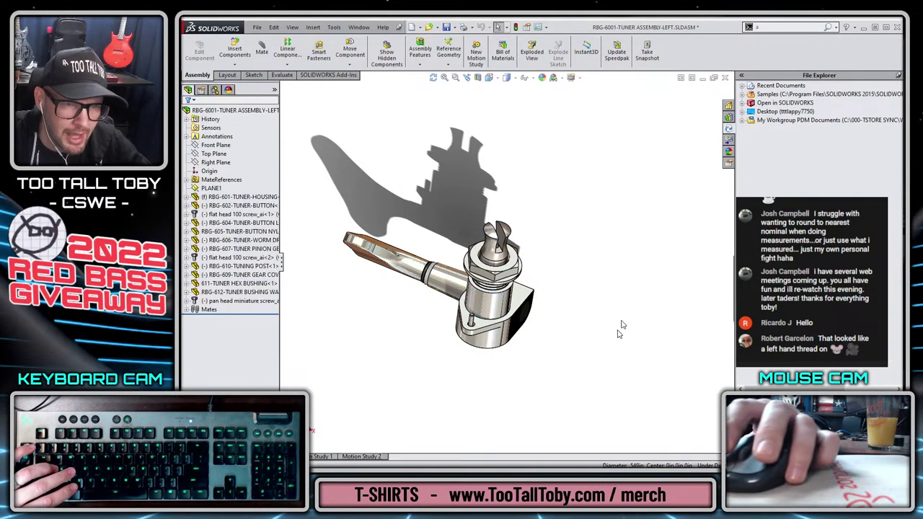
Save the tuner assembly and close it to return to the top-level bass guitar assembly.
{"action": "left_click", "coordinate": [491, 321]}
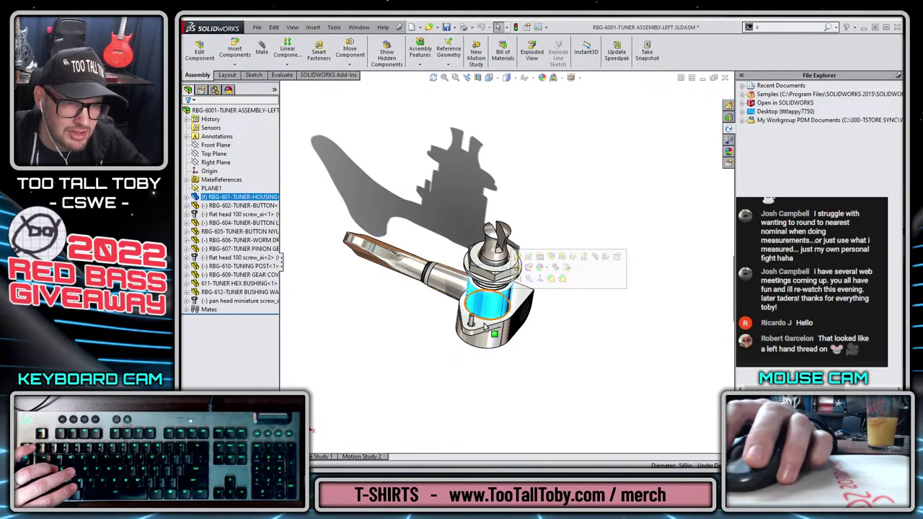
{"action": "left_click", "coordinate": [573, 350]}
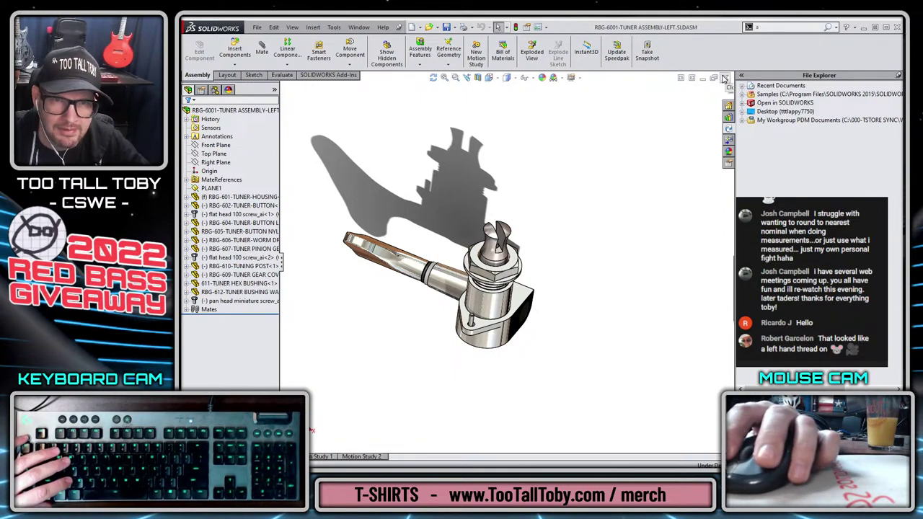
{"action": "left_click", "coordinate": [724, 78]}
Insert RBG-6001-TUNER ASSEMBLY-LEFT from the recent documents into the headstock's bass-side hole nearest the nut, from the back.
{"action": "middle_click_drag", "start_coordinate": [503, 214], "coordinate": [519, 421]}
{"action": "scroll", "coordinate": [533, 375], "scroll_direction": "up", "scroll_amount": 5}
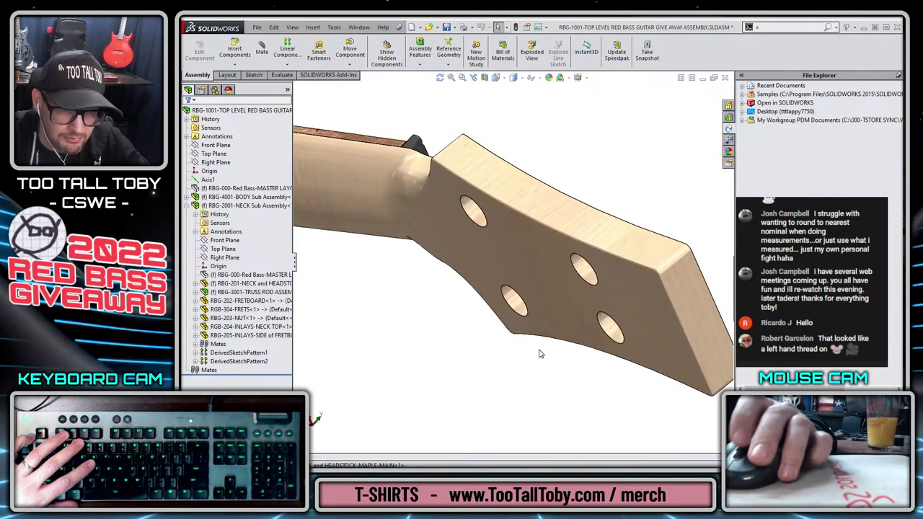
{"action": "scroll", "coordinate": [540, 359], "scroll_direction": "up", "scroll_amount": 1}
{"action": "key", "text": "r"}
{"action": "left_click_drag", "start_coordinate": [318, 150], "coordinate": [484, 383]}
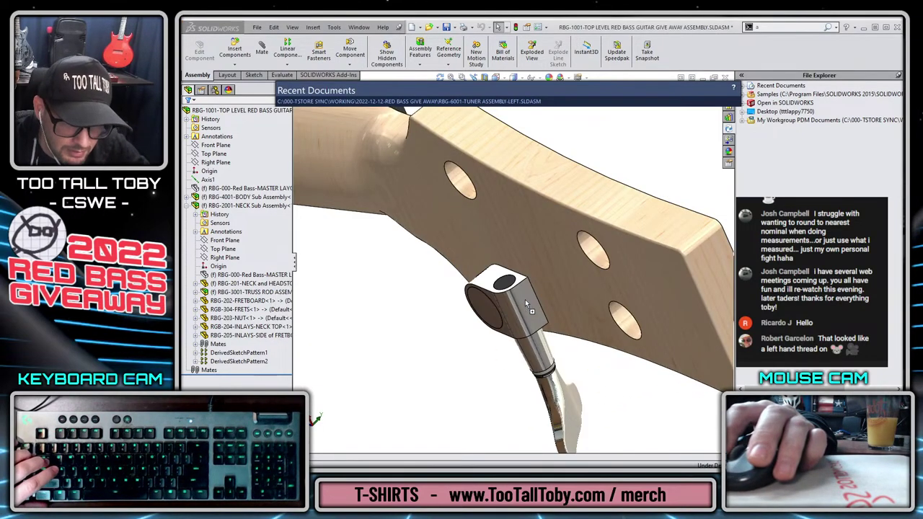
{"action": "left_click", "coordinate": [527, 303]}
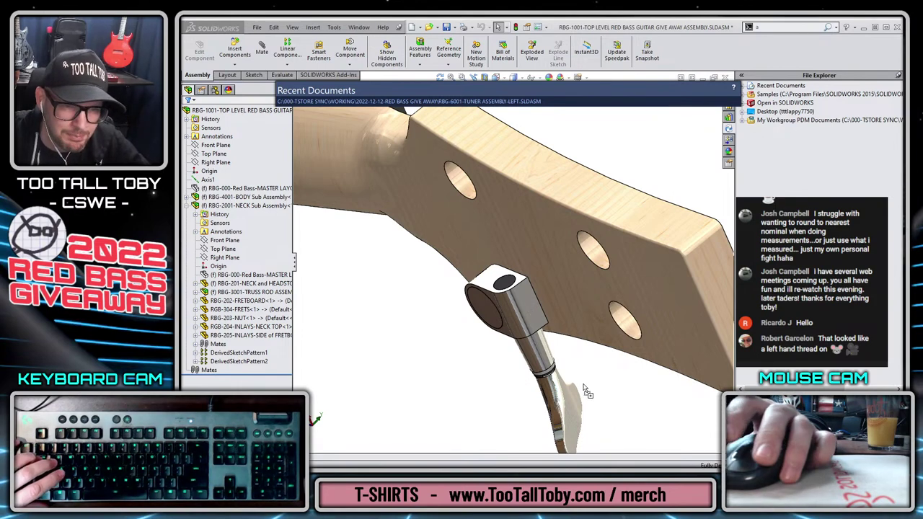
{"action": "scroll", "coordinate": [612, 382], "scroll_direction": "down", "scroll_amount": 3}
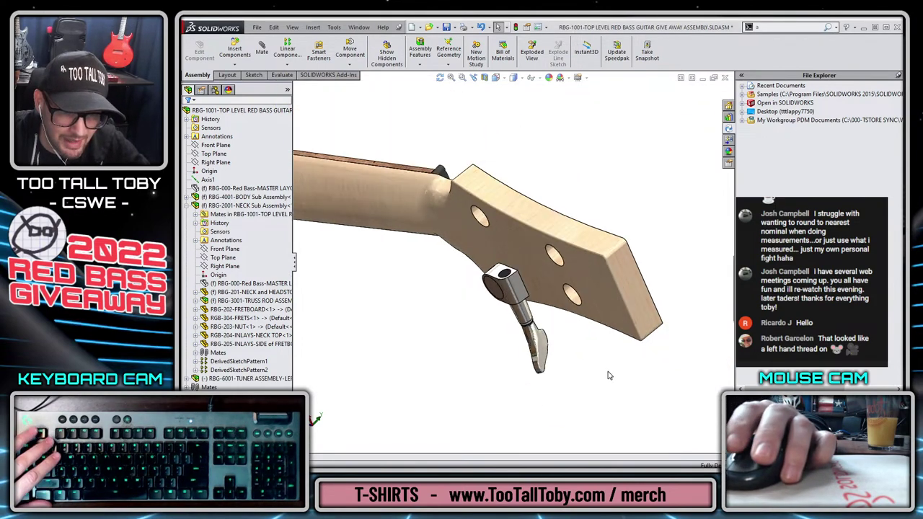
Insert a second RBG-6001-TUNER ASSEMBLY-LEFT into the bass-side hole nearest the headstock's tip.
{"action": "scroll", "coordinate": [602, 357], "scroll_direction": "up", "scroll_amount": 1}
{"action": "key", "text": "r"}
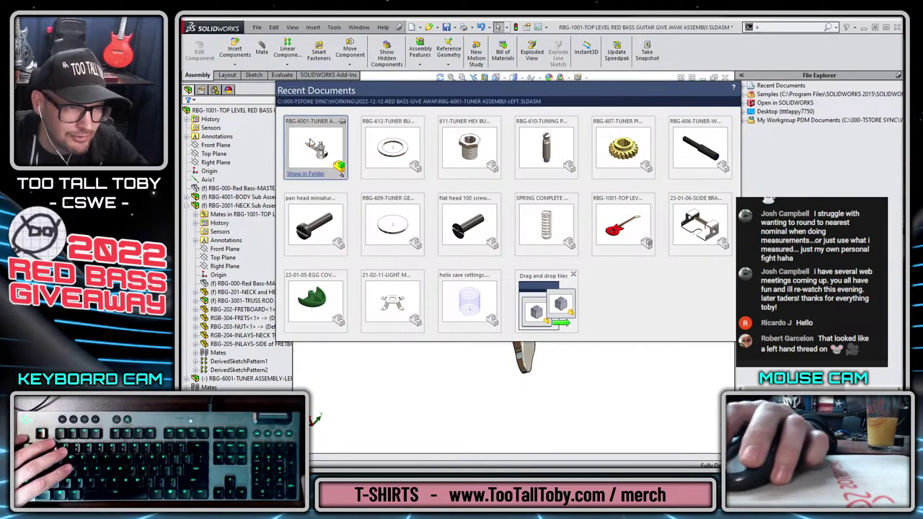
{"action": "left_click_drag", "start_coordinate": [303, 137], "coordinate": [584, 353]}
{"action": "left_click_drag", "start_coordinate": [577, 294], "coordinate": [576, 300]}
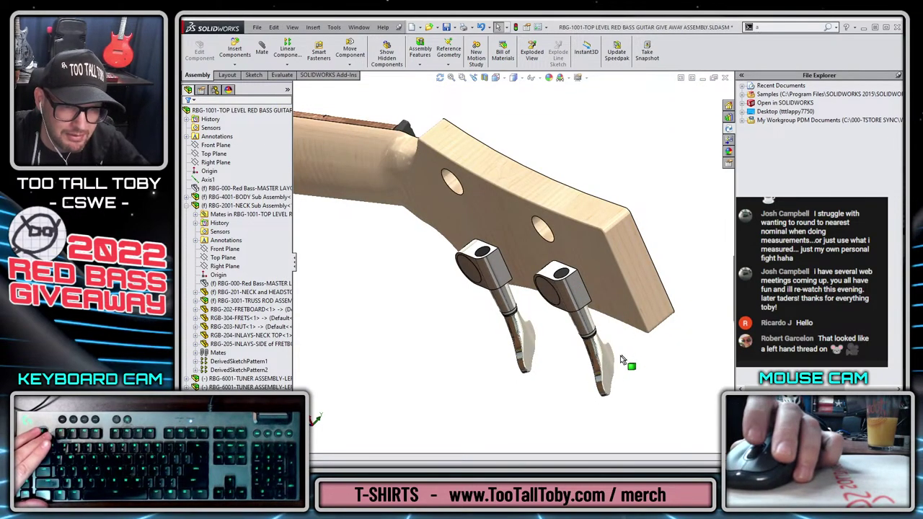
View the headstock from the front and swivel the tuner nearest the nut so its button angles toward the headstock's tip.
{"action": "key", "text": "ctrl+1"}
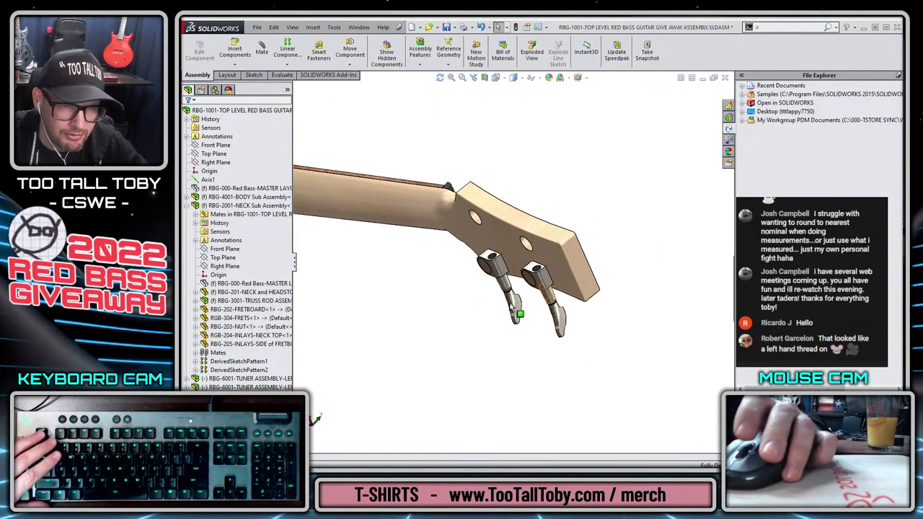
{"action": "middle_click_drag", "start_coordinate": [572, 231], "coordinate": [641, 418]}
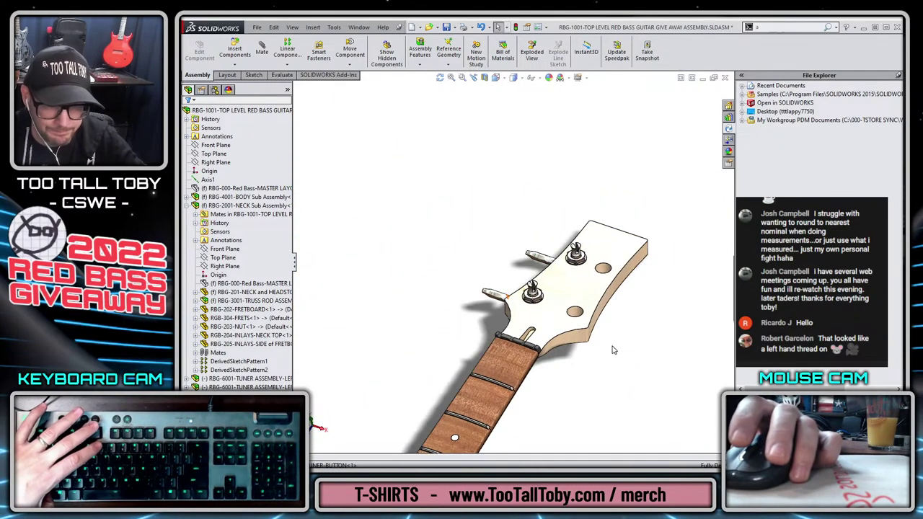
{"action": "middle_click_drag", "start_coordinate": [612, 350], "coordinate": [550, 218], "text": "ctrl"}
{"action": "key", "text": "ctrl+1"}
{"action": "scroll", "coordinate": [501, 145], "scroll_direction": "down", "scroll_amount": 10}
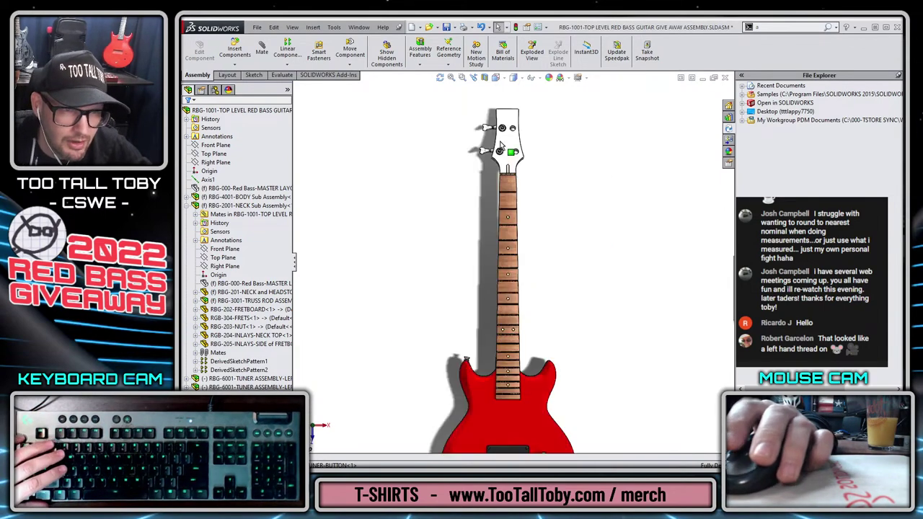
{"action": "scroll", "coordinate": [503, 130], "scroll_direction": "down", "scroll_amount": 1}
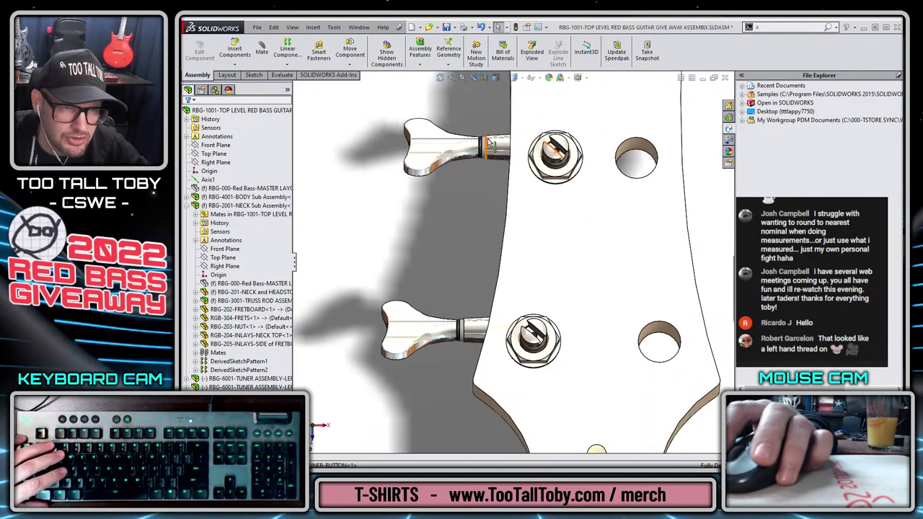
{"action": "left_click_drag", "start_coordinate": [494, 144], "coordinate": [452, 409]}
{"action": "left_click_drag", "start_coordinate": [479, 330], "coordinate": [458, 245]}
{"action": "left_click_drag", "start_coordinate": [495, 153], "coordinate": [499, 142]}
Fine-tune the rotation of both tuners so their buttons tilt slightly toward the headstock's tip at similar angles.
{"action": "scroll", "coordinate": [222, 313], "scroll_direction": "down", "scroll_amount": 5}
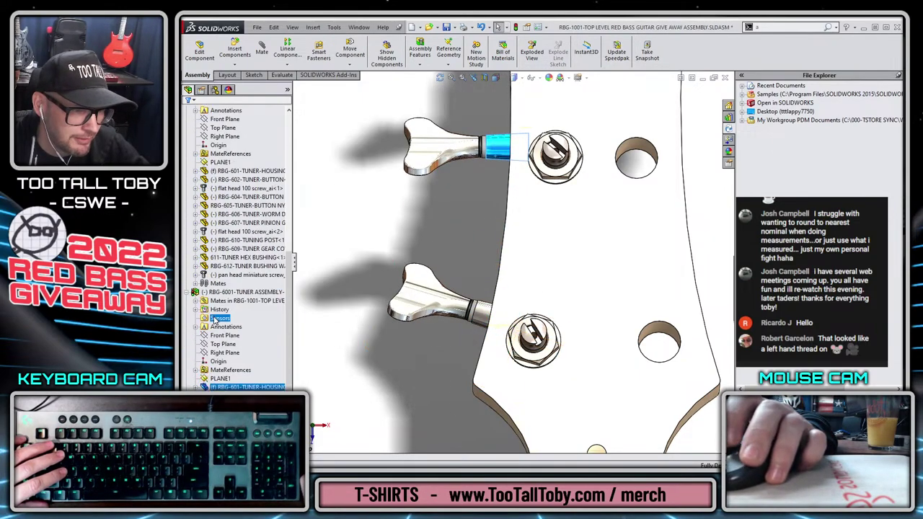
{"action": "scroll", "coordinate": [499, 266], "scroll_direction": "up", "scroll_amount": 6}
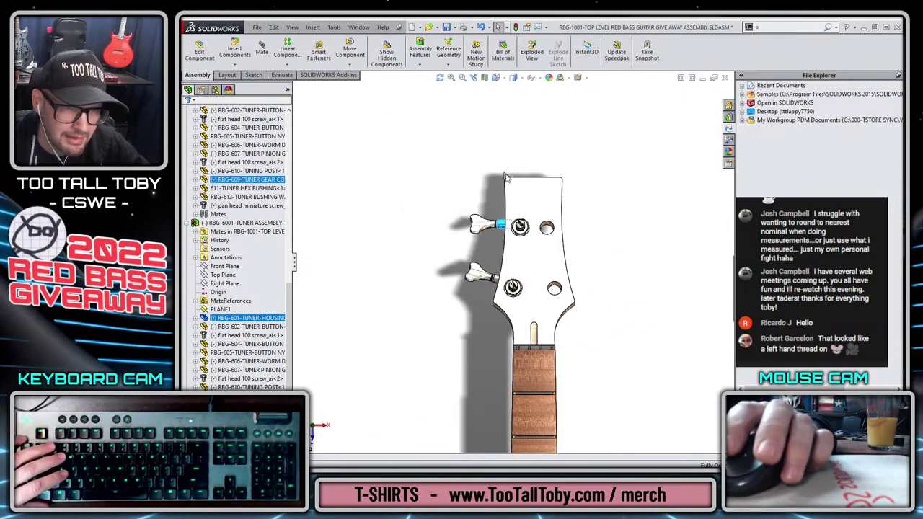
{"action": "scroll", "coordinate": [483, 157], "scroll_direction": "down", "scroll_amount": 2}
{"action": "left_click_drag", "start_coordinate": [471, 329], "coordinate": [472, 325]}
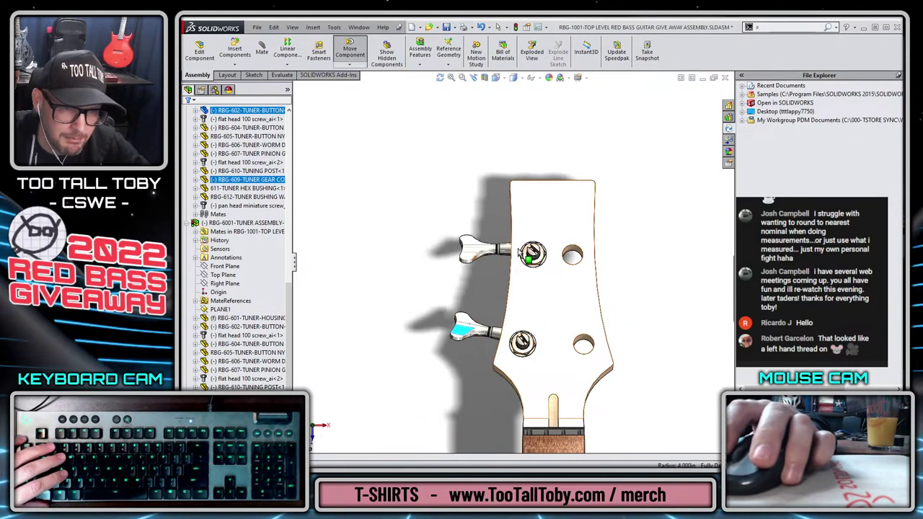
{"action": "left_click_drag", "start_coordinate": [508, 250], "coordinate": [511, 246]}
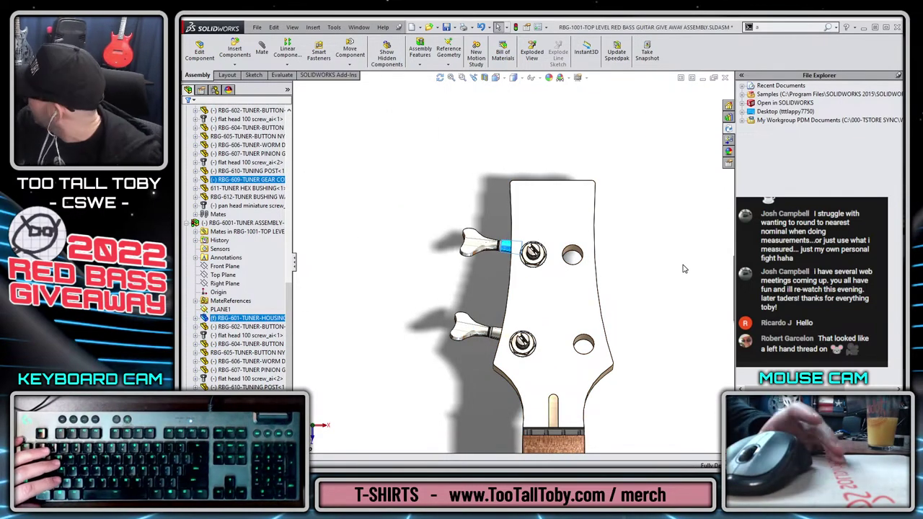
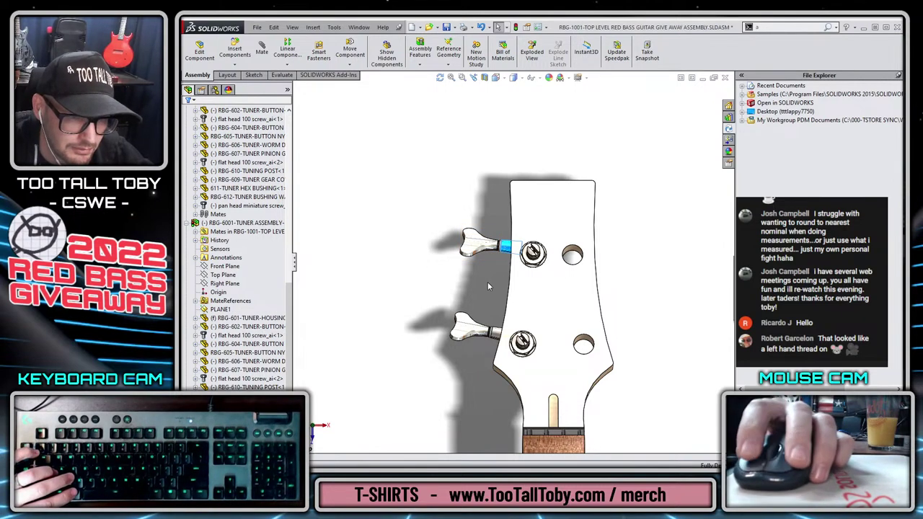
Examine how the two installed tuners and the lower tuner's reference planes line up with the side edge of the headstock.
{"action": "scroll", "coordinate": [498, 285], "scroll_direction": "down", "scroll_amount": 2}
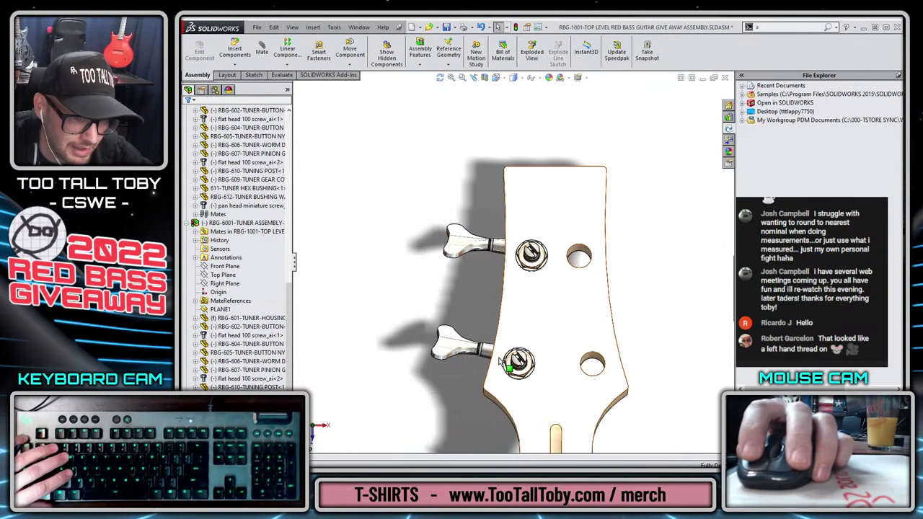
{"action": "left_click_drag", "start_coordinate": [501, 362], "coordinate": [487, 365]}
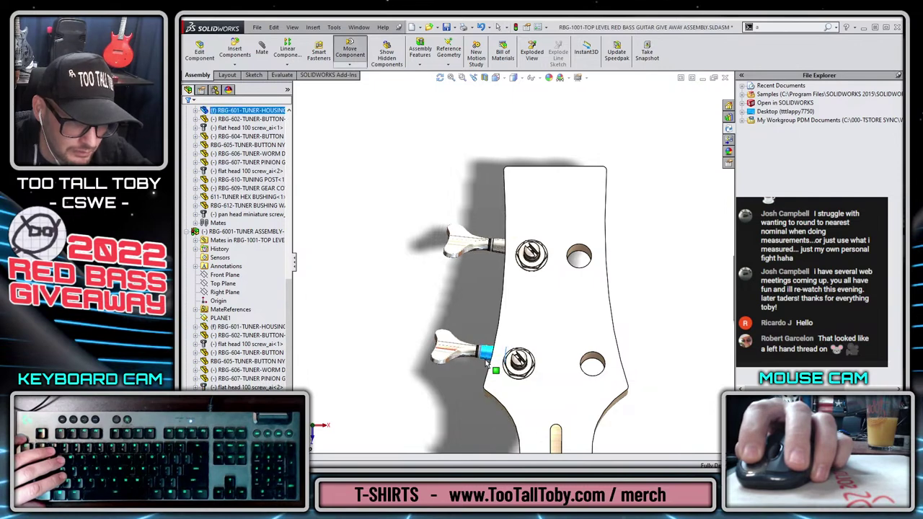
{"action": "scroll", "coordinate": [270, 271], "scroll_direction": "up", "scroll_amount": 7}
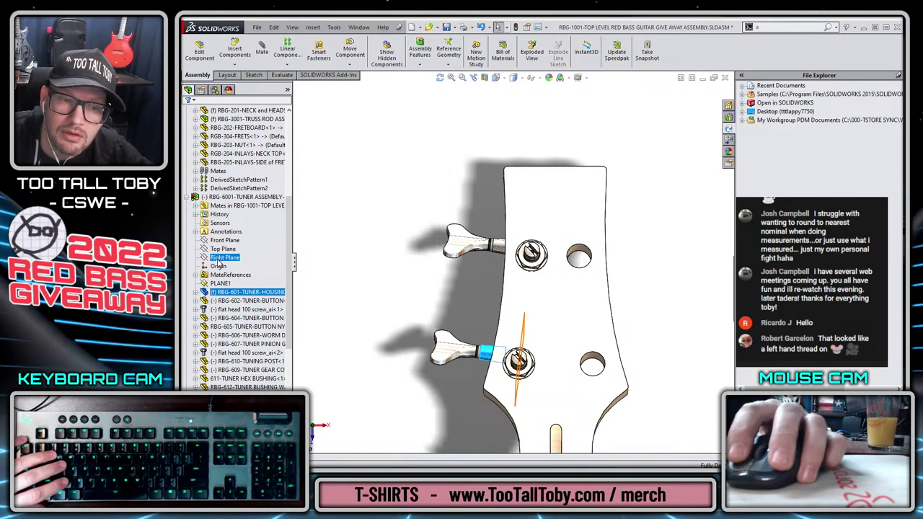
{"action": "scroll", "coordinate": [544, 369], "scroll_direction": "down", "scroll_amount": 3}
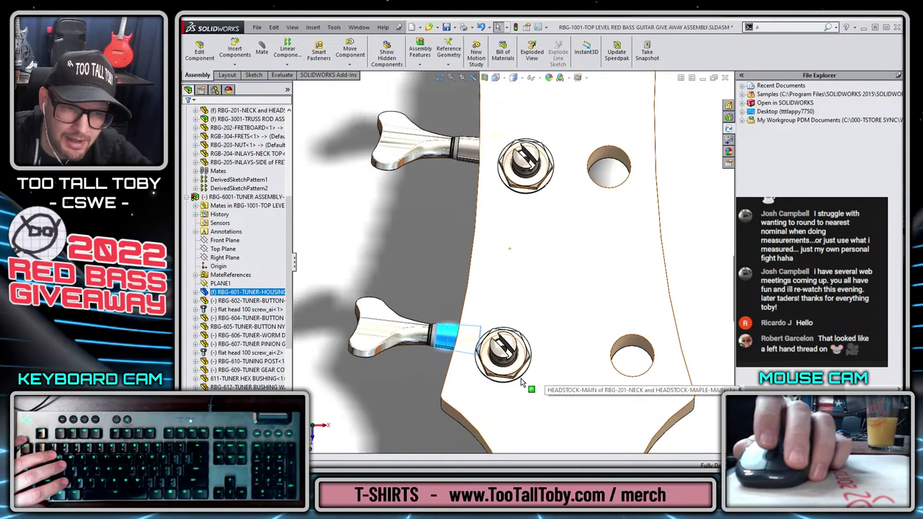
{"action": "left_click", "coordinate": [222, 258]}
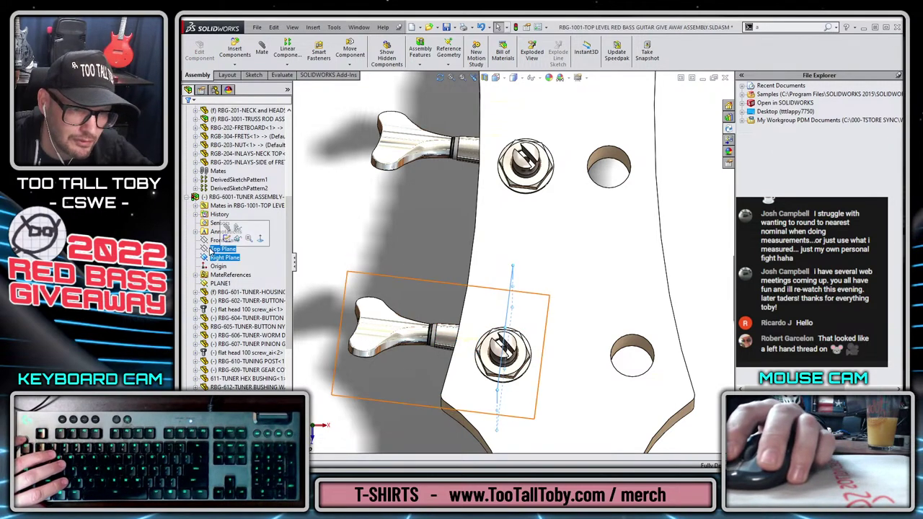
{"action": "left_click", "coordinate": [209, 242]}
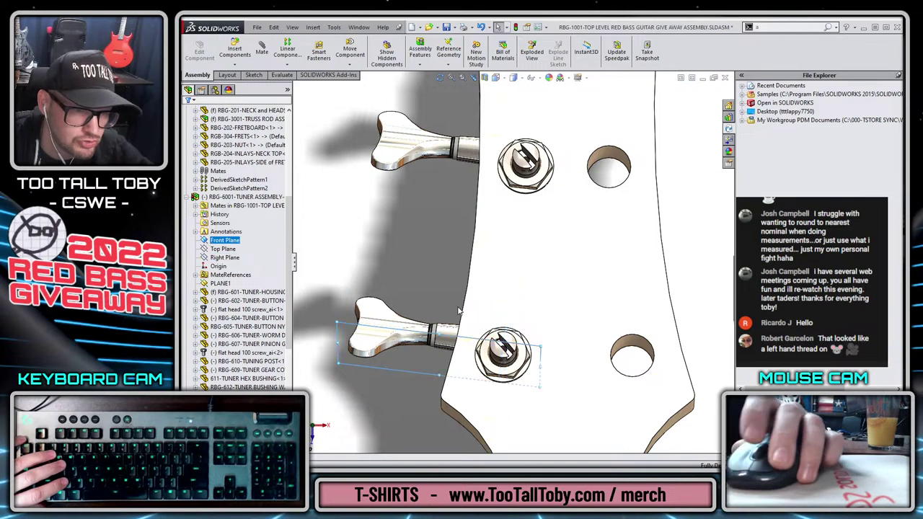
{"action": "scroll", "coordinate": [531, 353], "scroll_direction": "up", "scroll_amount": 4}
{"action": "scroll", "coordinate": [523, 332], "scroll_direction": "down", "scroll_amount": 3}
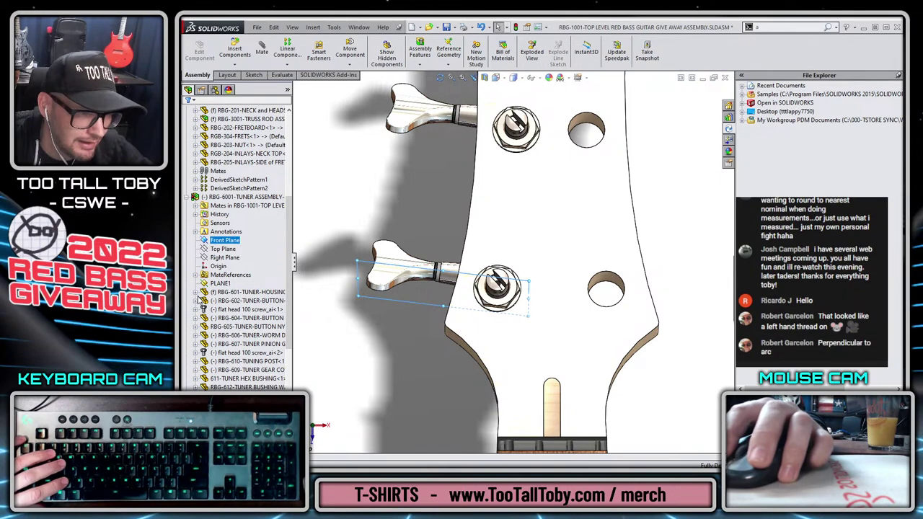
{"action": "left_click", "coordinate": [238, 301]}
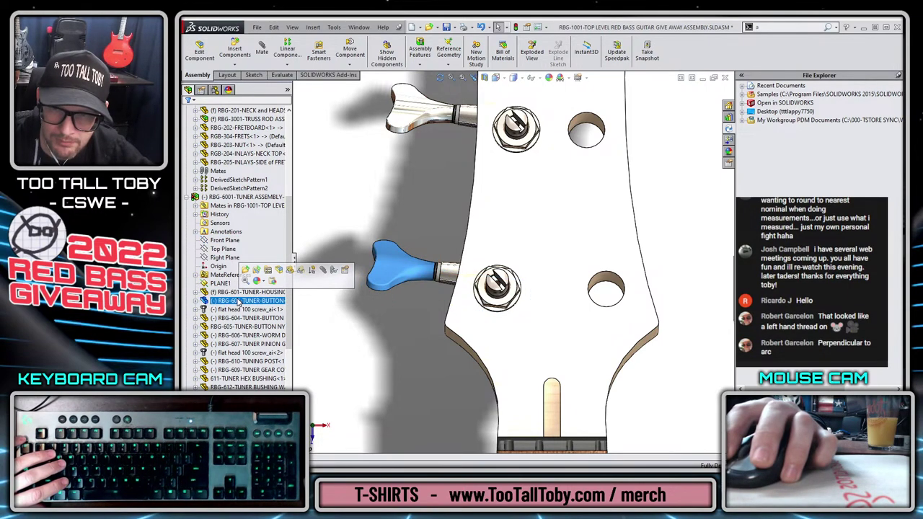
{"action": "middle_click_drag", "start_coordinate": [408, 315], "coordinate": [416, 280]}
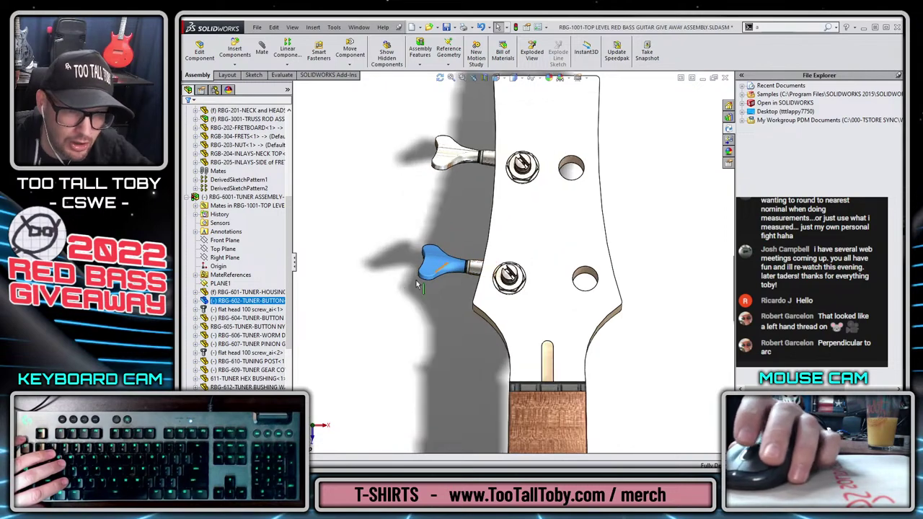
{"action": "middle_click_drag", "start_coordinate": [495, 292], "coordinate": [514, 300]}
{"action": "left_click", "coordinate": [471, 281]}
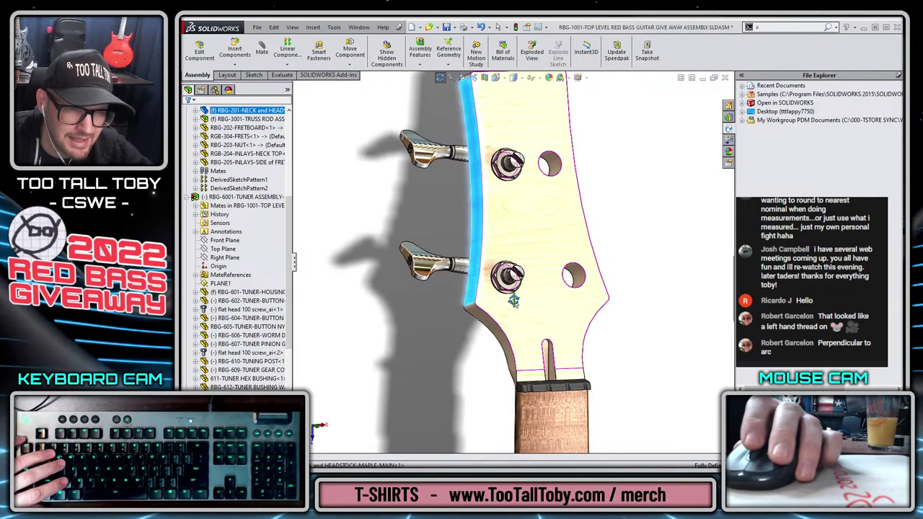
Mate the lower tuner assembly's Right Plane parallel to the top-level assembly's Right Plane.
{"action": "scroll", "coordinate": [514, 301], "scroll_direction": "up", "scroll_amount": 3}
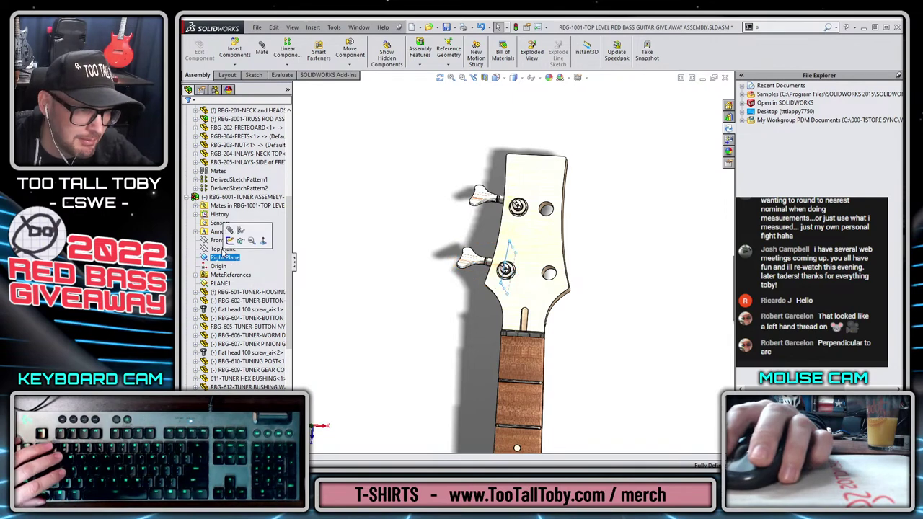
{"action": "scroll", "coordinate": [224, 250], "scroll_direction": "up", "scroll_amount": 7}
{"action": "left_click", "coordinate": [213, 163]}
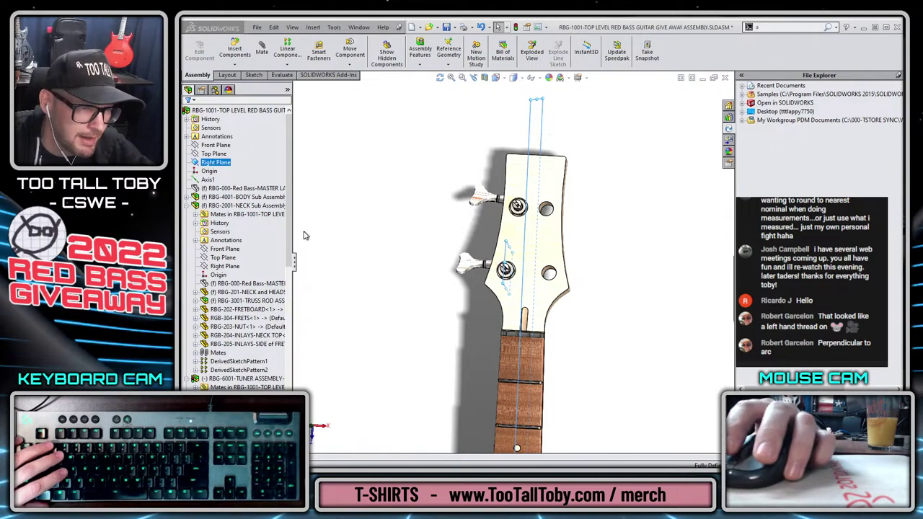
{"action": "scroll", "coordinate": [238, 274], "scroll_direction": "down", "scroll_amount": 4}
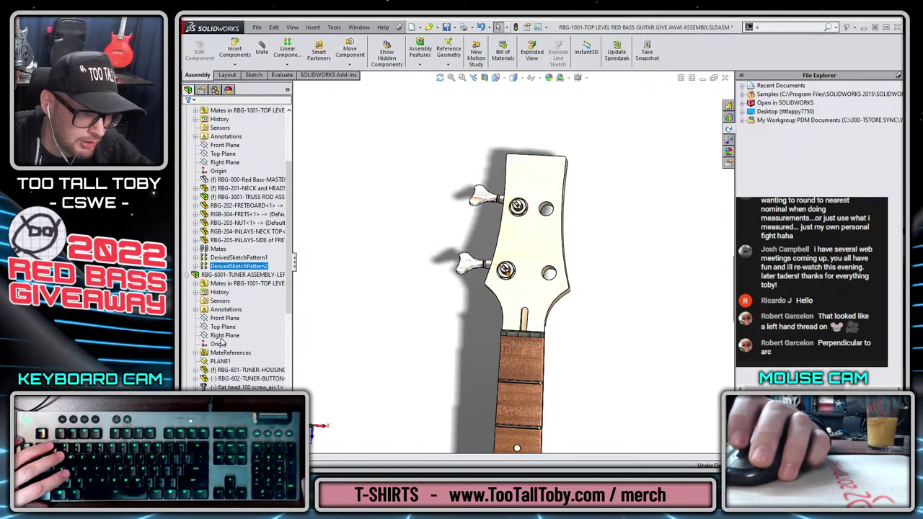
Mate the upper tuner assembly's Right Plane parallel to the top-level assembly's Right Plane.
{"action": "left_click", "coordinate": [243, 281]}
{"action": "scroll", "coordinate": [235, 317], "scroll_direction": "down", "scroll_amount": 7}
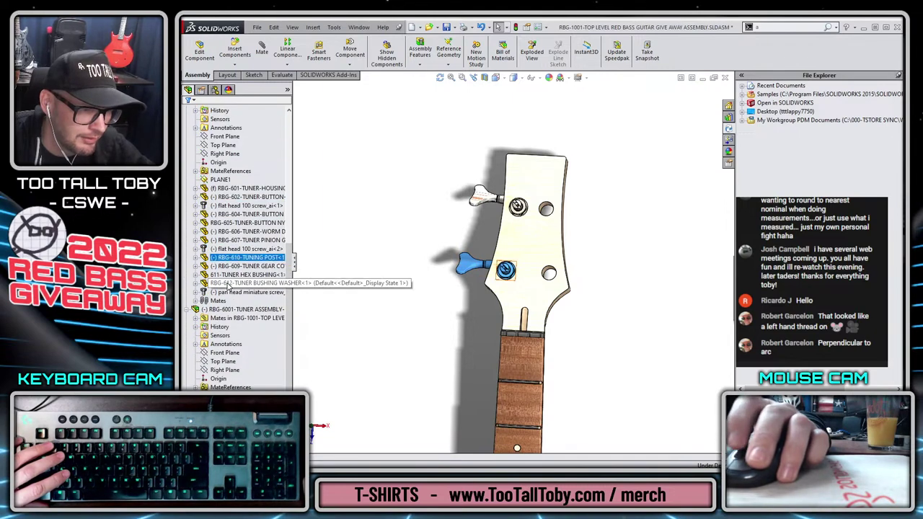
{"action": "scroll", "coordinate": [223, 346], "scroll_direction": "up", "scroll_amount": 10}
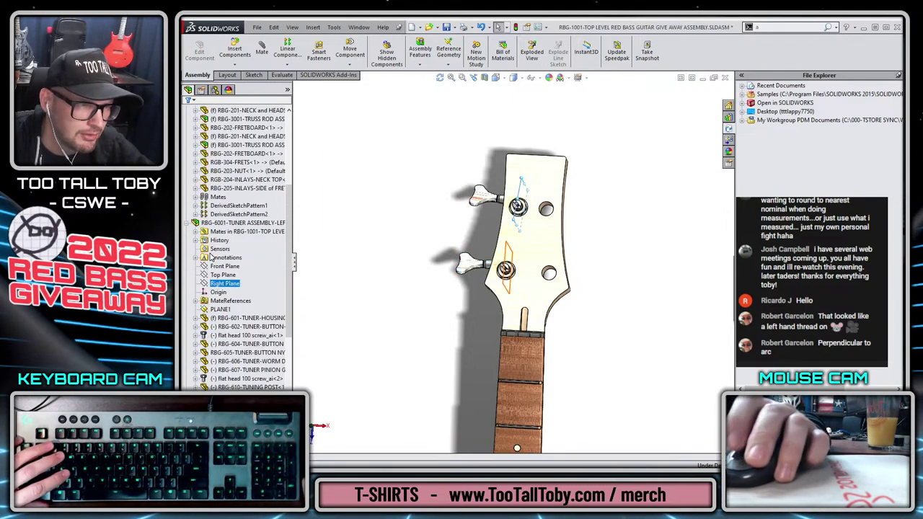
{"action": "left_click", "coordinate": [211, 162]}
{"action": "left_click", "coordinate": [214, 154], "text": "ctrl"}
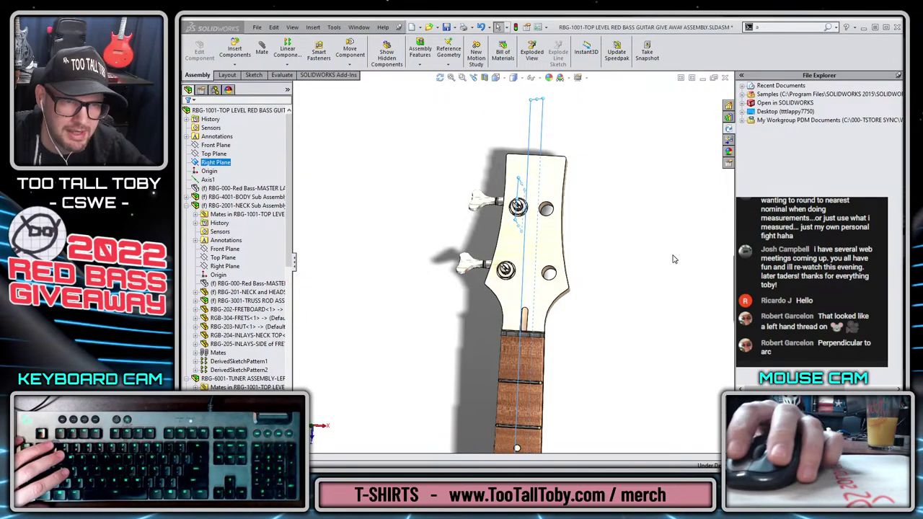
{"action": "left_click", "coordinate": [637, 269]}
Inspect the headstock and tuners from several angles, temporarily toggling Ambient Occlusion.
{"action": "scroll", "coordinate": [552, 292], "scroll_direction": "down", "scroll_amount": 5}
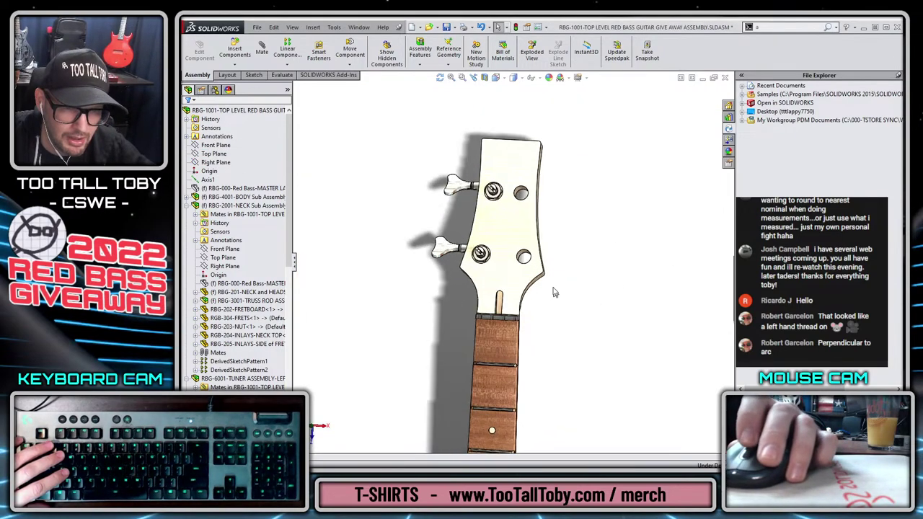
{"action": "middle_click_drag", "start_coordinate": [505, 246], "coordinate": [535, 259]}
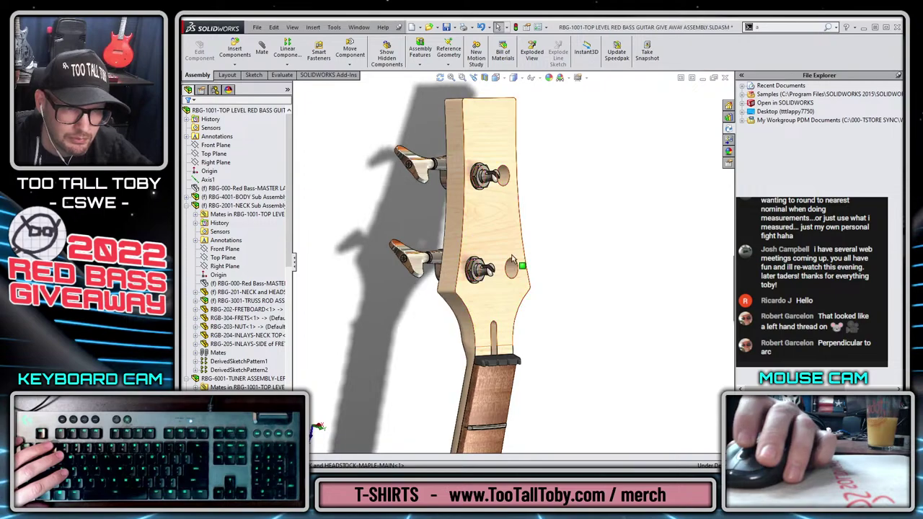
{"action": "scroll", "coordinate": [444, 225], "scroll_direction": "down", "scroll_amount": 3}
{"action": "scroll", "coordinate": [427, 181], "scroll_direction": "up", "scroll_amount": 2}
{"action": "middle_click_drag", "start_coordinate": [420, 170], "coordinate": [555, 216]}
{"action": "left_click", "coordinate": [585, 78]}
{"action": "left_click", "coordinate": [613, 109]}
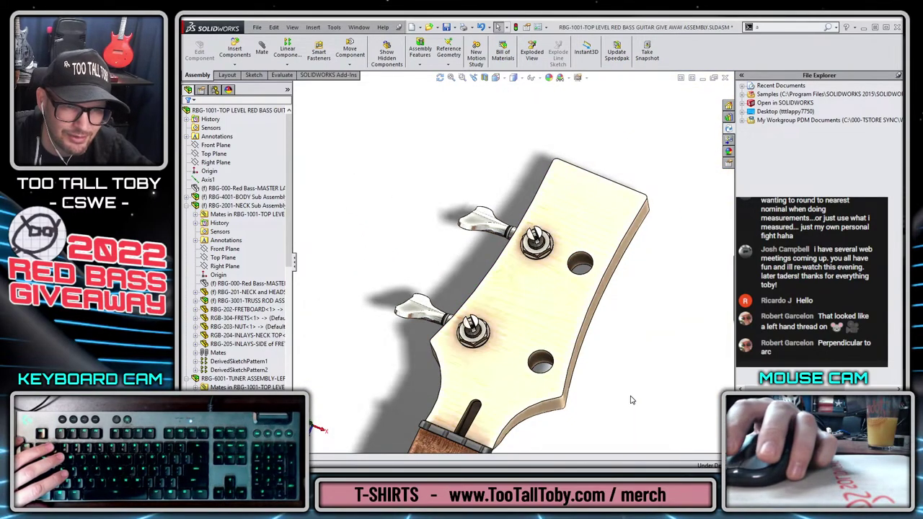
{"action": "middle_click_drag", "start_coordinate": [631, 382], "coordinate": [546, 410]}
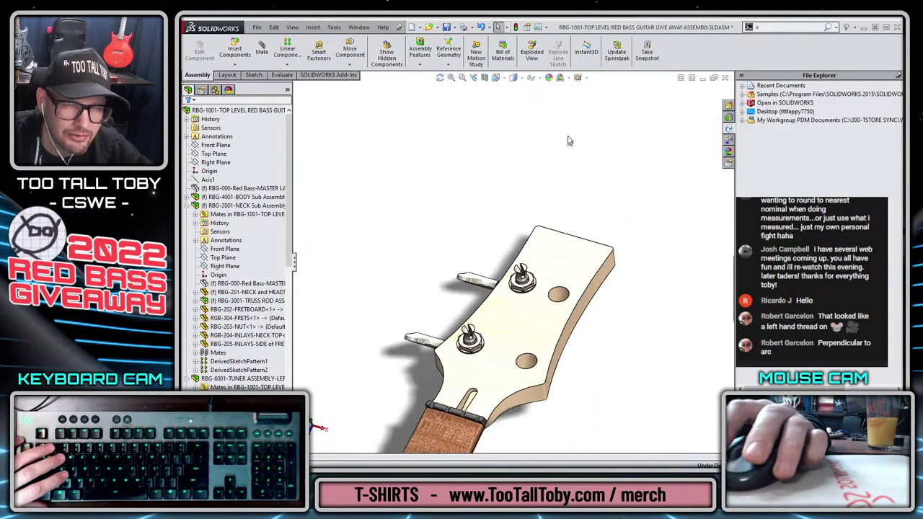
{"action": "left_click", "coordinate": [583, 77]}
{"action": "left_click", "coordinate": [593, 108]}
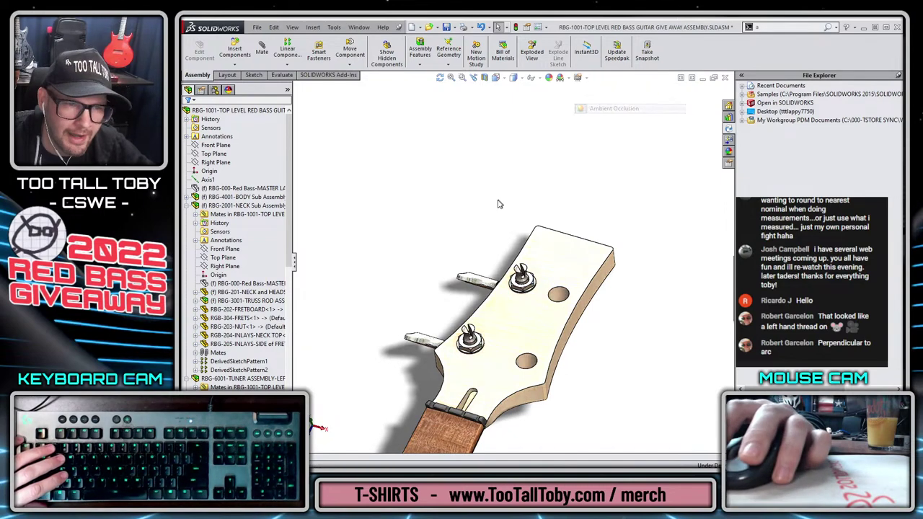
{"action": "scroll", "coordinate": [528, 341], "scroll_direction": "down", "scroll_amount": 2}
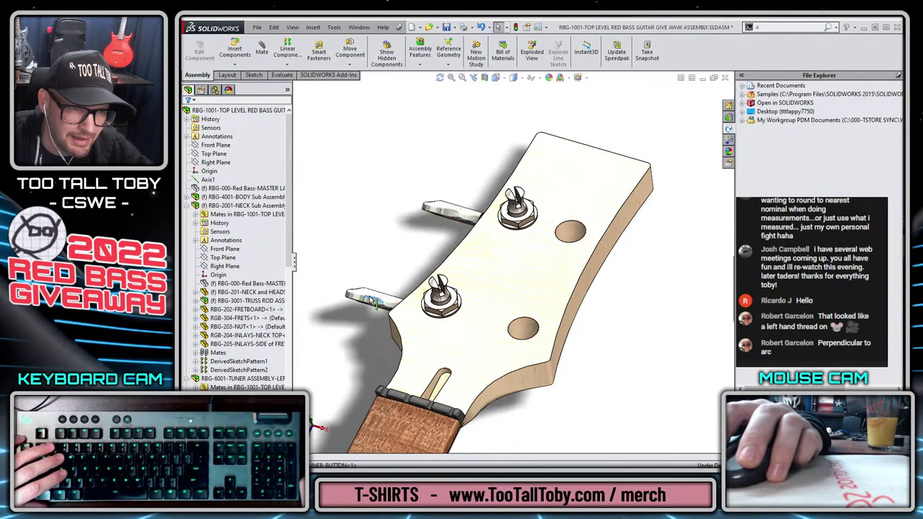
{"action": "left_click", "coordinate": [373, 302]}
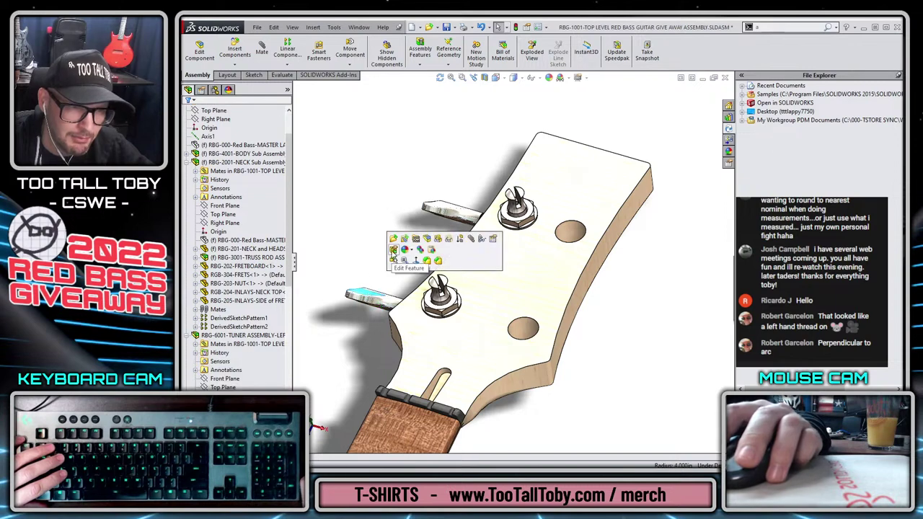
{"action": "left_click", "coordinate": [393, 250]}
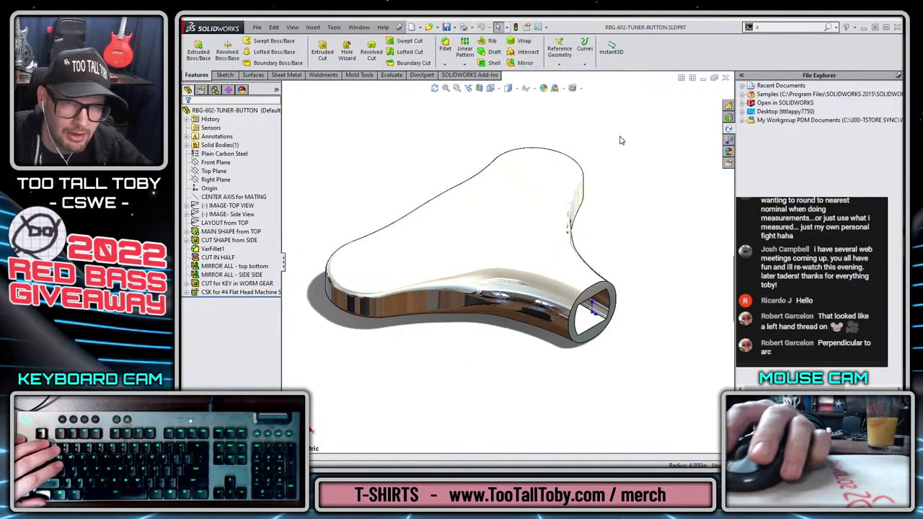
{"action": "left_click", "coordinate": [725, 78]}
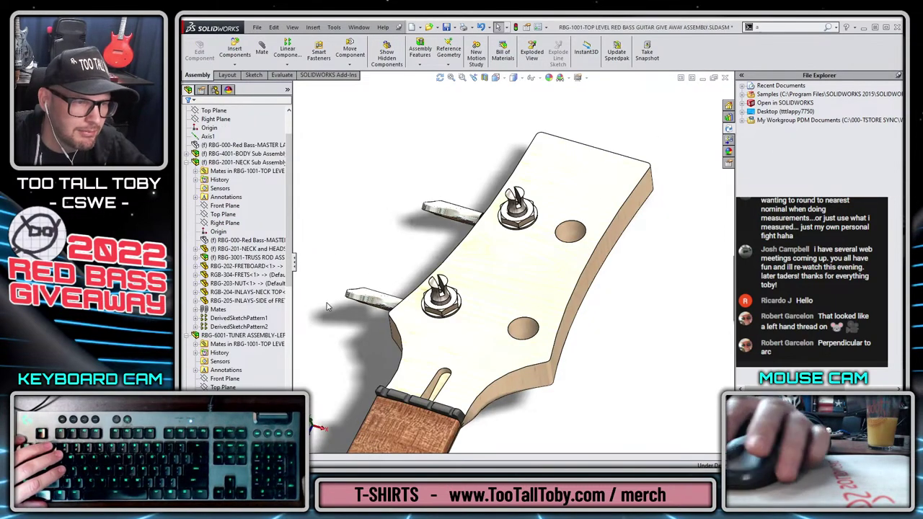
Open the lower tuner's RBG-6001 left tuner subassembly in its own window and show it in isometric view.
{"action": "left_click", "coordinate": [364, 299]}
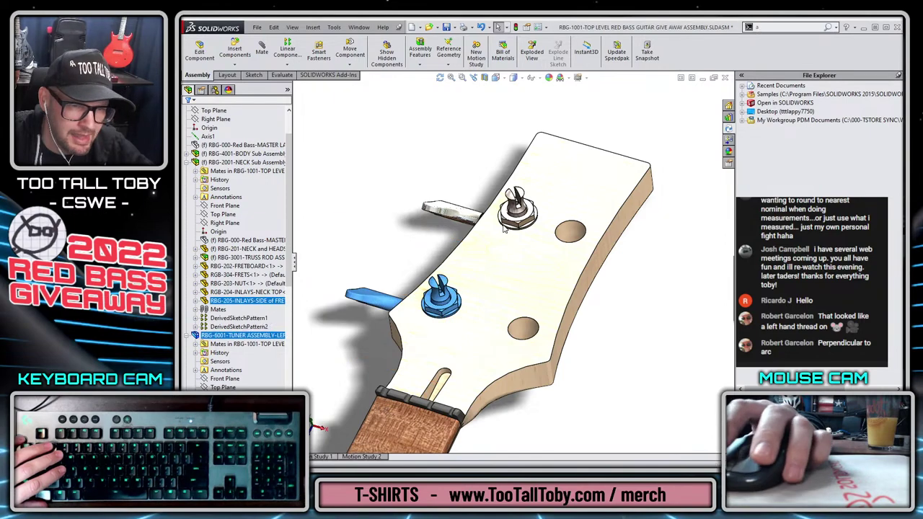
{"action": "left_click", "coordinate": [393, 249]}
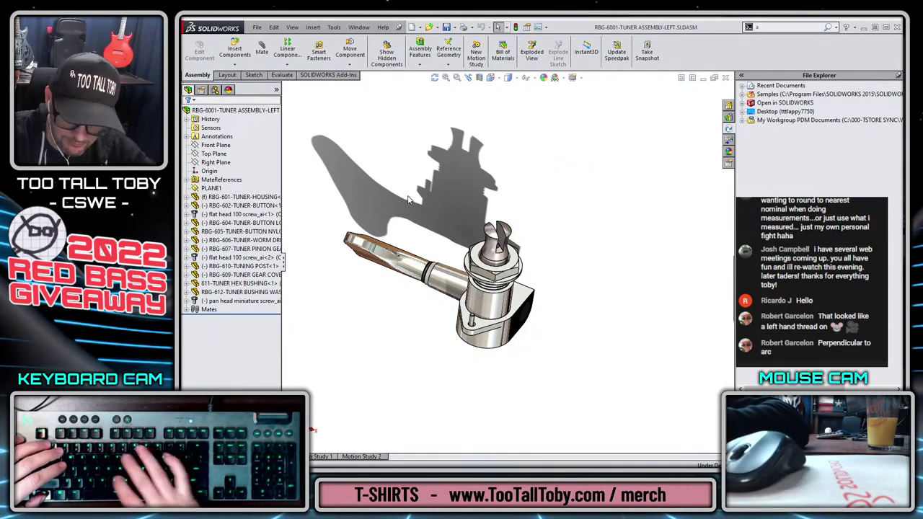
{"action": "key", "text": "ctrl+7"}
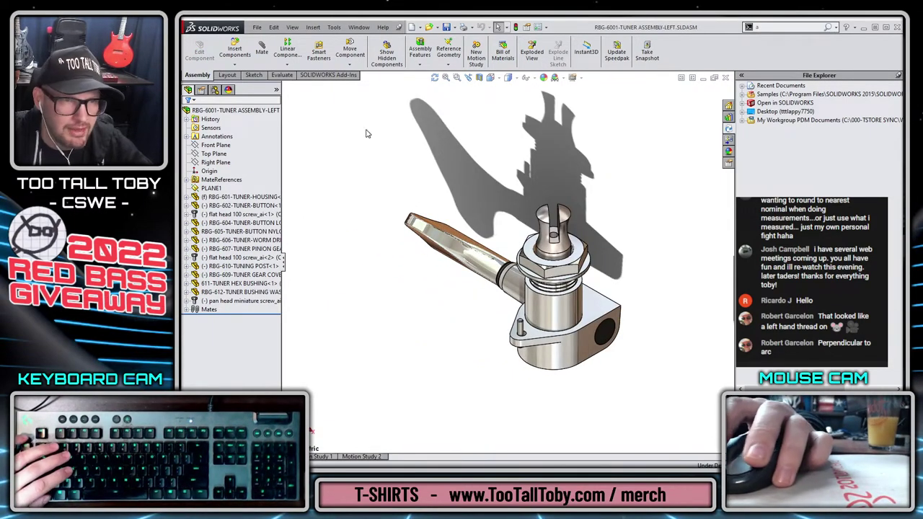
Examine the left tuner assembly's configuration list and the commands available for the assembly and its Default configuration.
{"action": "left_click", "coordinate": [215, 89]}
{"action": "left_click", "coordinate": [225, 111]}
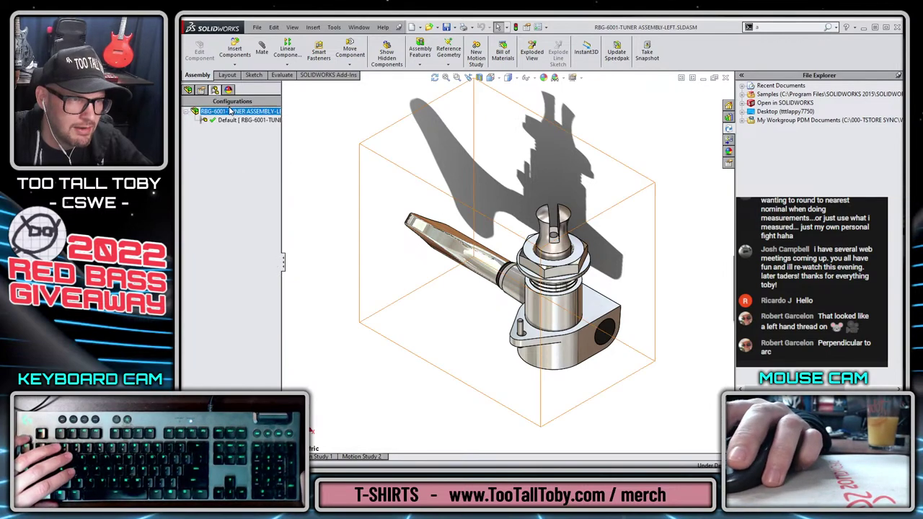
{"action": "right_click", "coordinate": [227, 110]}
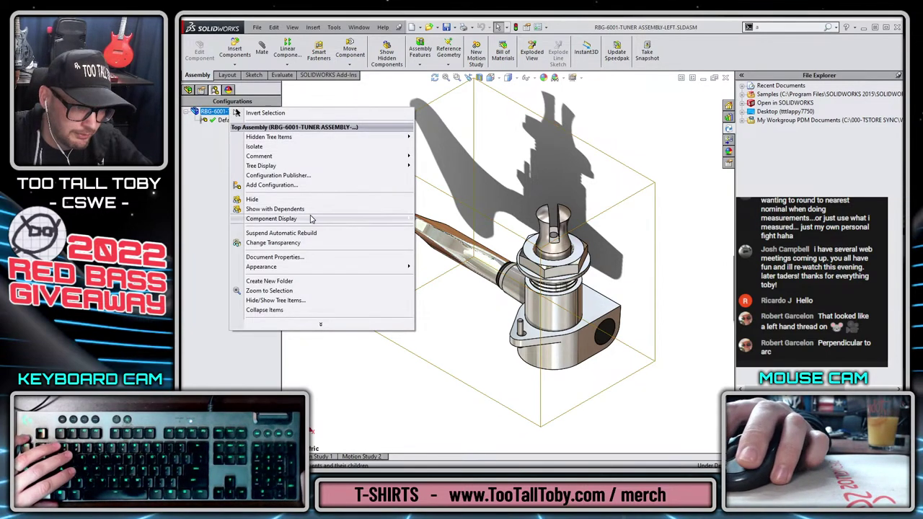
{"action": "right_click", "coordinate": [216, 113]}
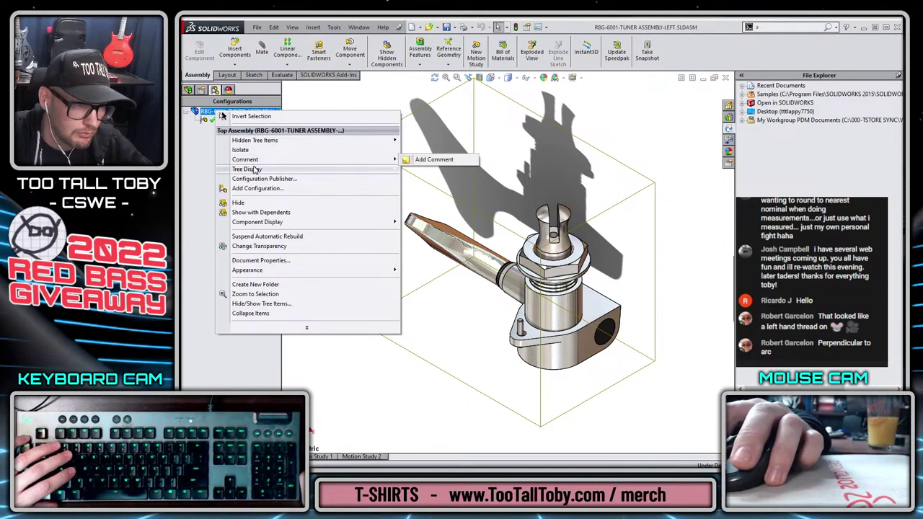
{"action": "mouse_move", "coordinate": [255, 171]}
{"action": "right_click", "coordinate": [205, 120]}
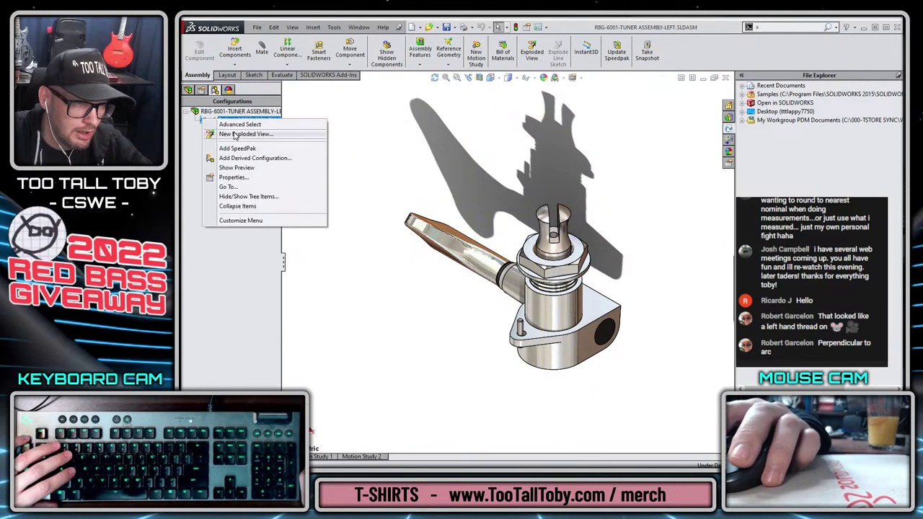
{"action": "left_click", "coordinate": [363, 136]}
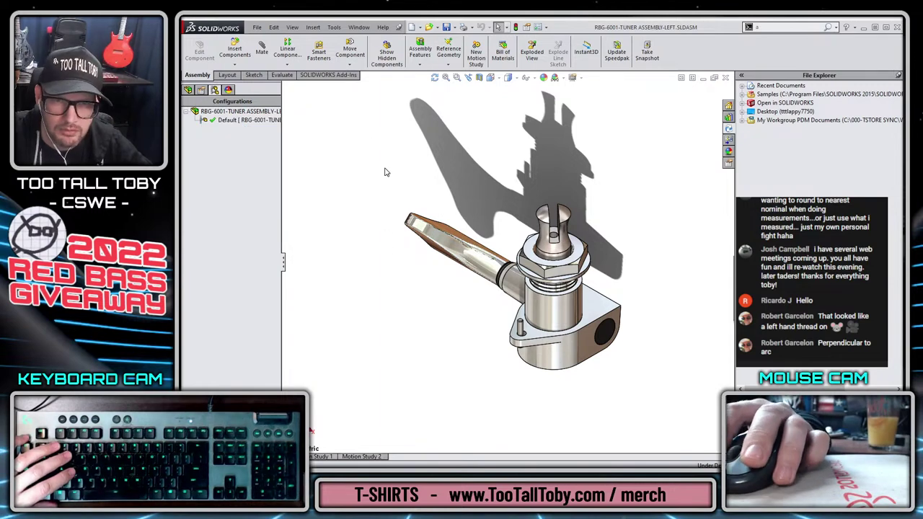
{"action": "left_click", "coordinate": [188, 89]}
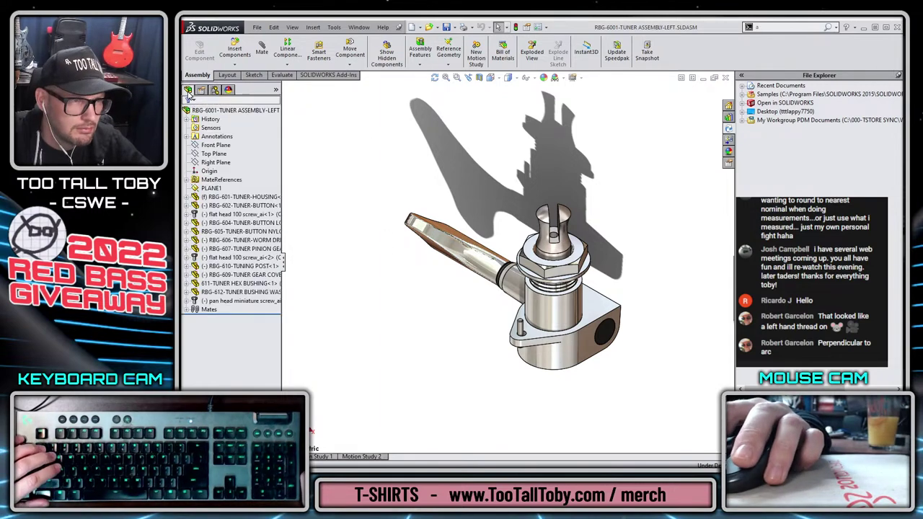
{"action": "left_click", "coordinate": [218, 91]}
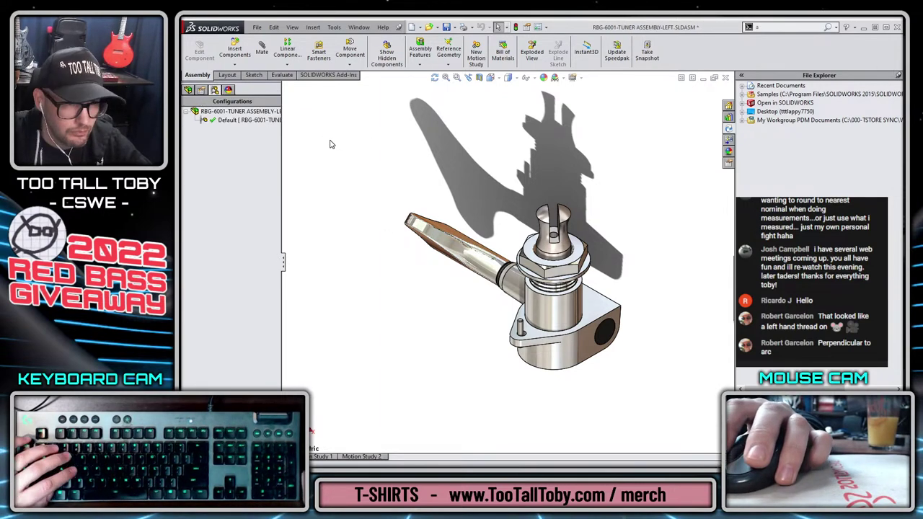
Add a configuration named STRING-E to the left tuner assembly.
{"action": "right_click", "coordinate": [235, 111]}
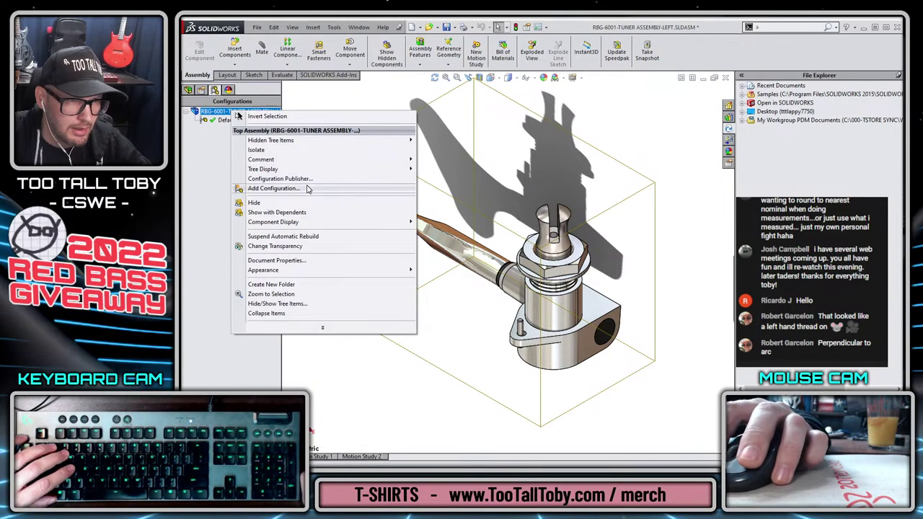
{"action": "left_click", "coordinate": [273, 188]}
{"action": "type", "text": "STRING"}
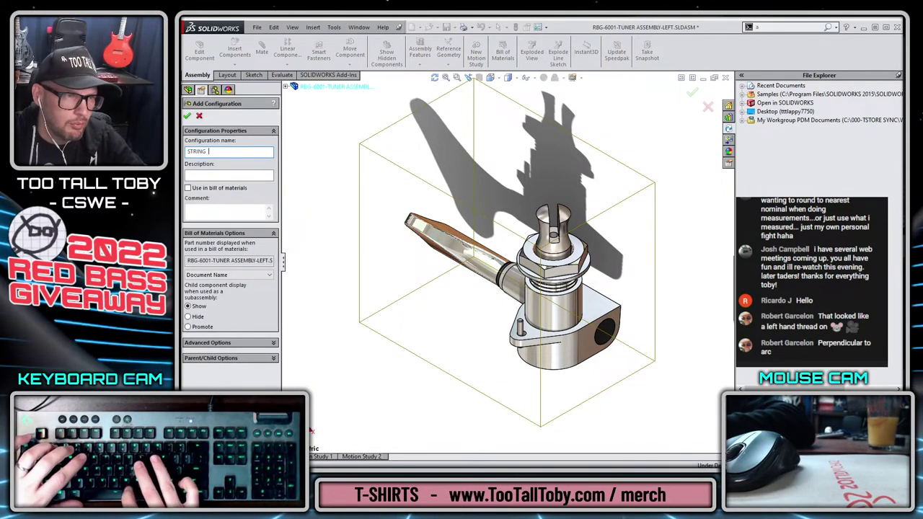
{"action": "key", "text": "BackSpace"}
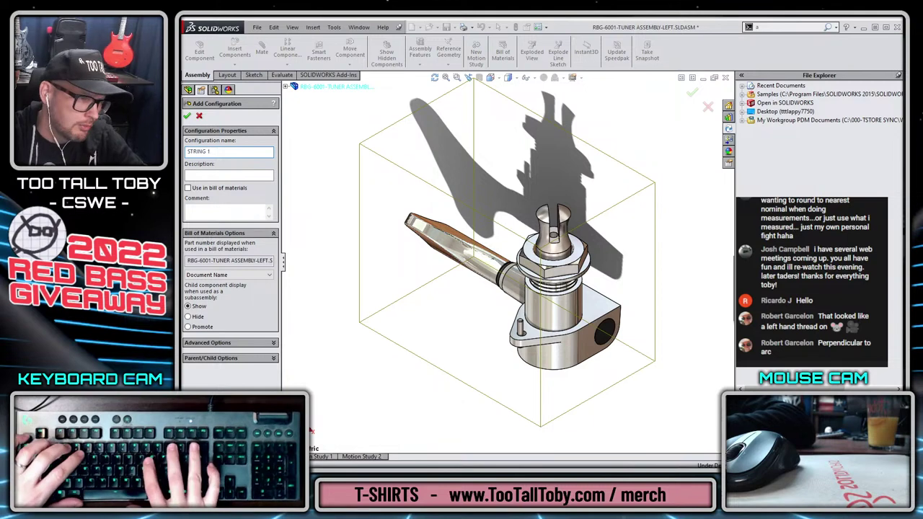
{"action": "type", "text": "-E"}
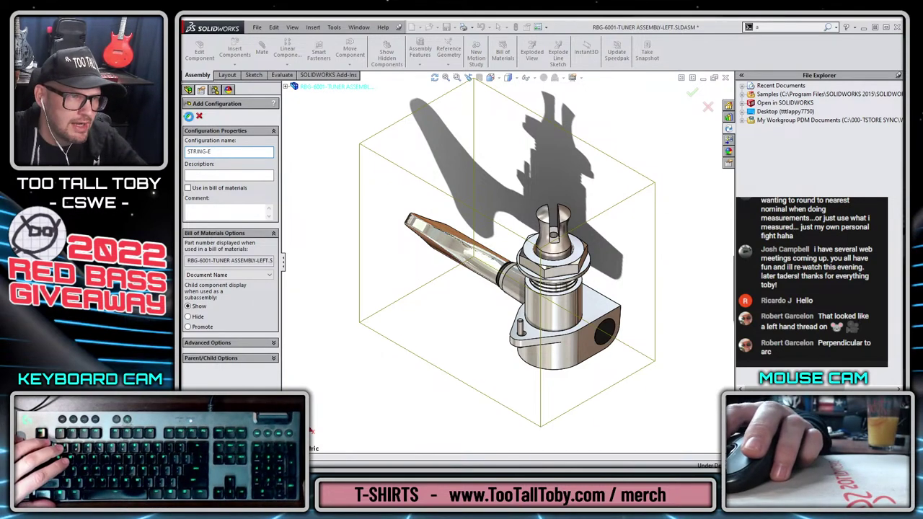
{"action": "key", "text": "Return"}
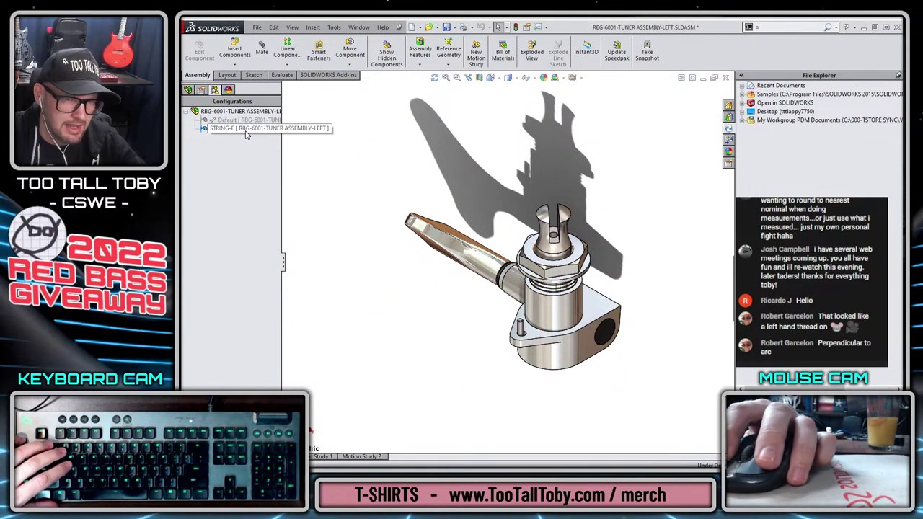
Rotate the tuner button freely about its shaft so that its broad wood-grain face tilts upward.
{"action": "scroll", "coordinate": [450, 260], "scroll_direction": "down", "scroll_amount": 3}
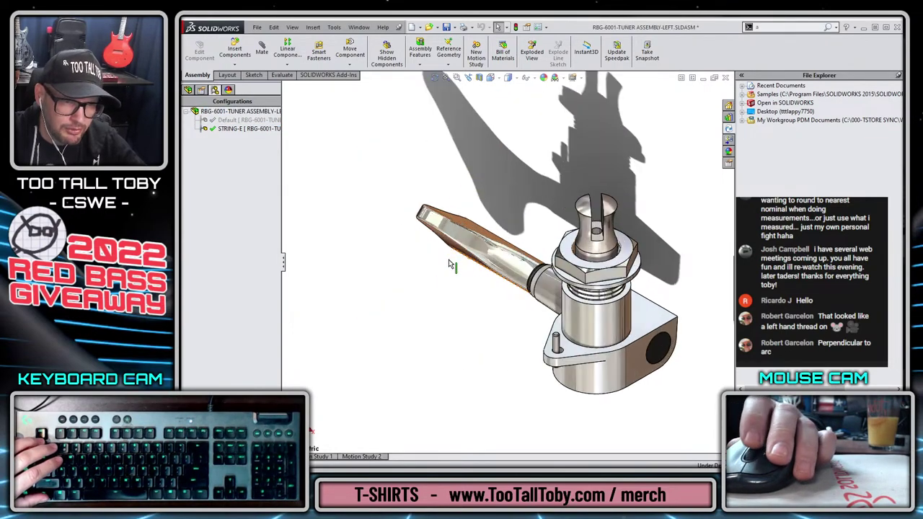
{"action": "left_click_drag", "start_coordinate": [469, 244], "coordinate": [639, 270]}
{"action": "left_click", "coordinate": [451, 351]}
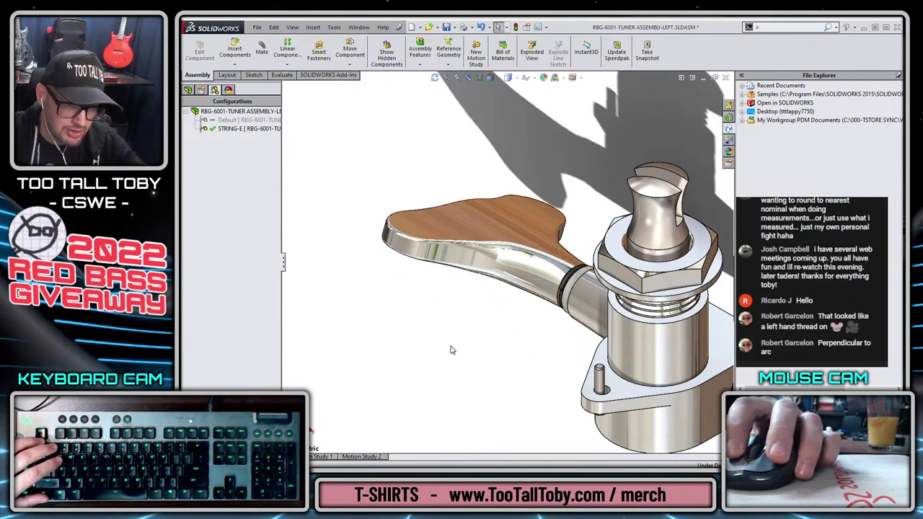
{"action": "scroll", "coordinate": [476, 342], "scroll_direction": "up", "scroll_amount": 6}
{"action": "mouse_move", "coordinate": [510, 253]}
{"action": "left_mouse_down"}
{"action": "mouse_move", "coordinate": [509, 216]}
{"action": "mouse_move", "coordinate": [555, 202]}
{"action": "mouse_move", "coordinate": [507, 255]}
{"action": "left_mouse_up"}
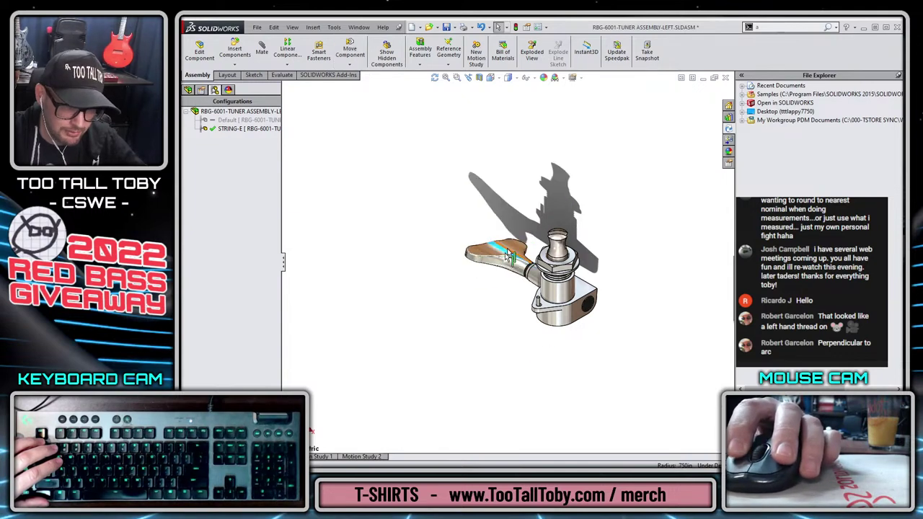
Add a 19° angle mate between the RBG-602 tuner button's Top Plane and the tuner assembly's Top Plane.
{"action": "left_click", "coordinate": [187, 89]}
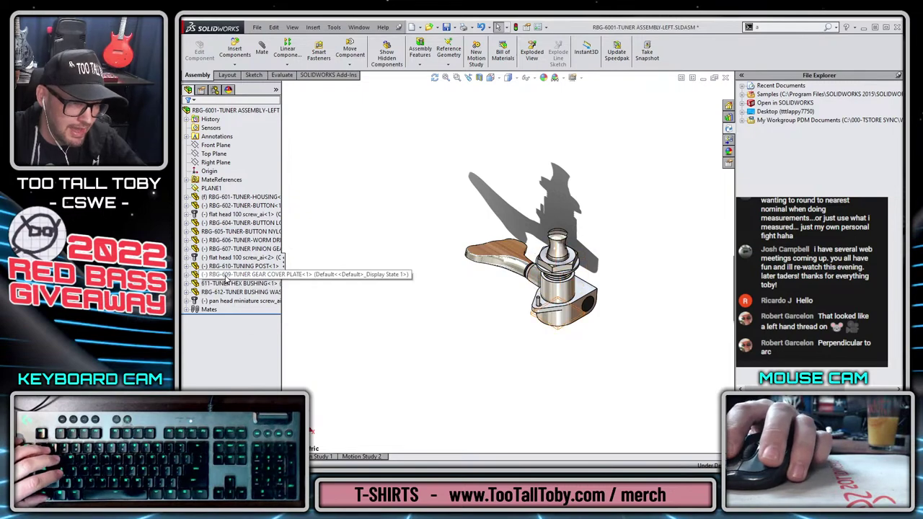
{"action": "left_click", "coordinate": [228, 205]}
{"action": "left_click", "coordinate": [188, 206]}
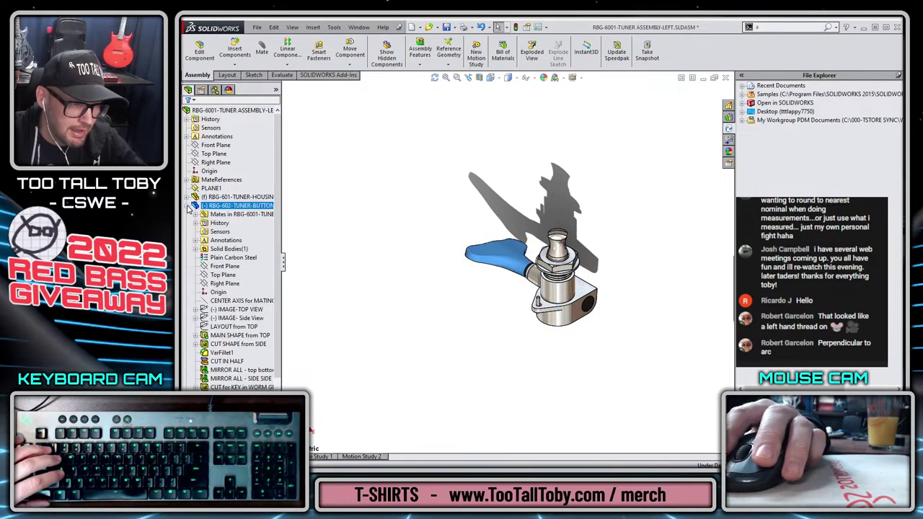
{"action": "left_click", "coordinate": [225, 275]}
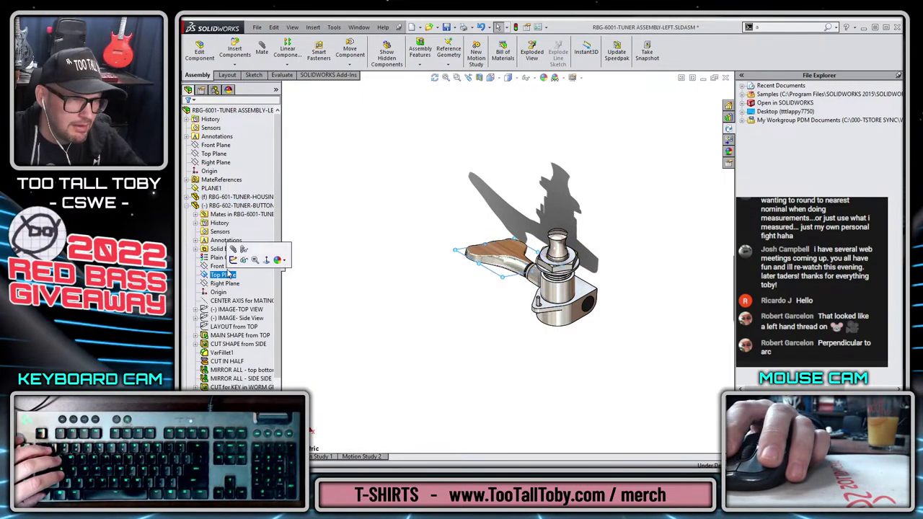
{"action": "left_click", "coordinate": [214, 155], "text": "ctrl"}
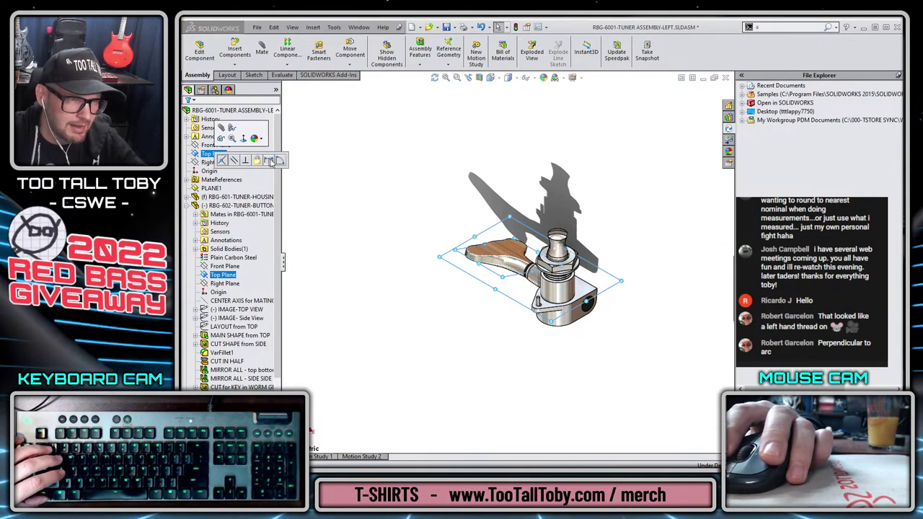
{"action": "left_click", "coordinate": [280, 160]}
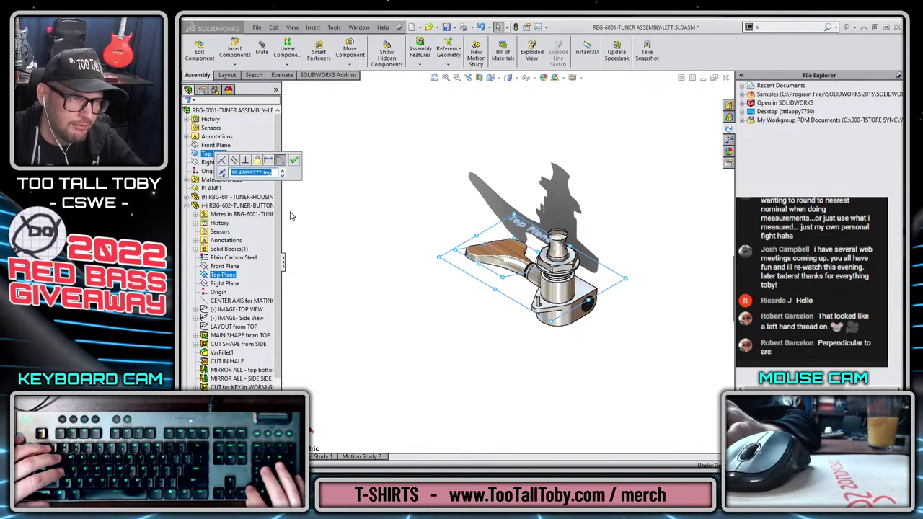
{"action": "type", "text": "19"}
{"action": "key", "text": "Return"}
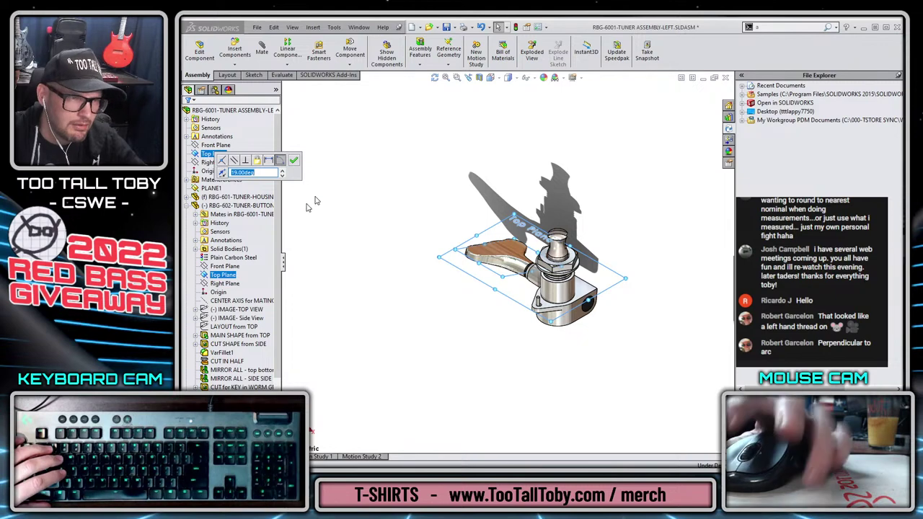
{"action": "left_click", "coordinate": [295, 160]}
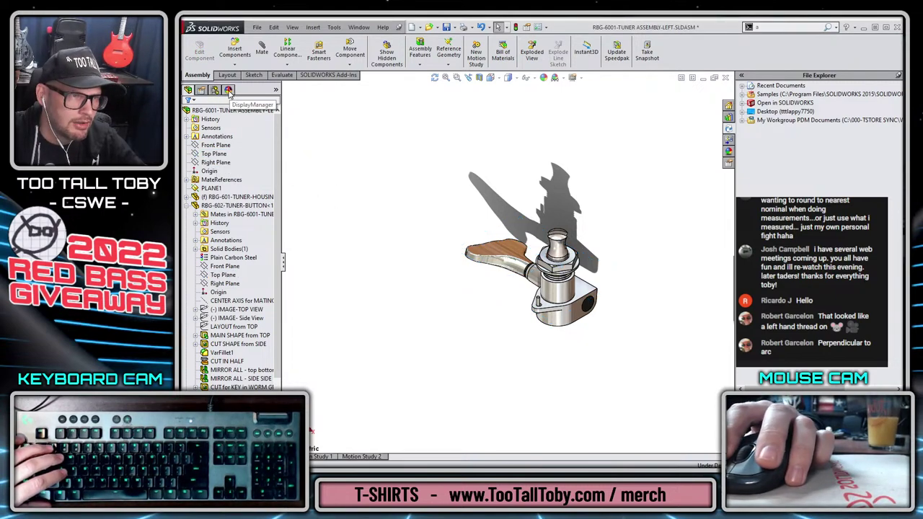
Copy the STRING-E configuration and rename the copy STRING-A.
{"action": "left_click", "coordinate": [215, 91]}
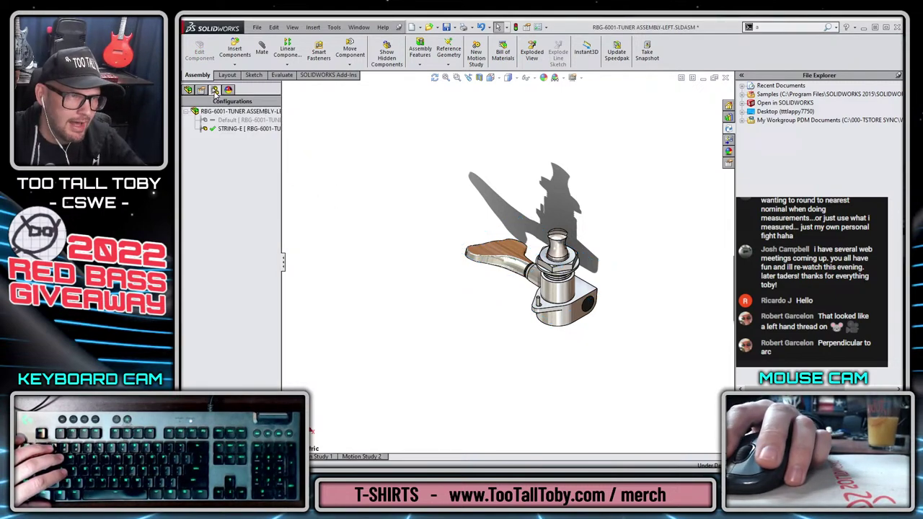
{"action": "right_click", "coordinate": [225, 129]}
{"action": "key", "text": "Escape"}
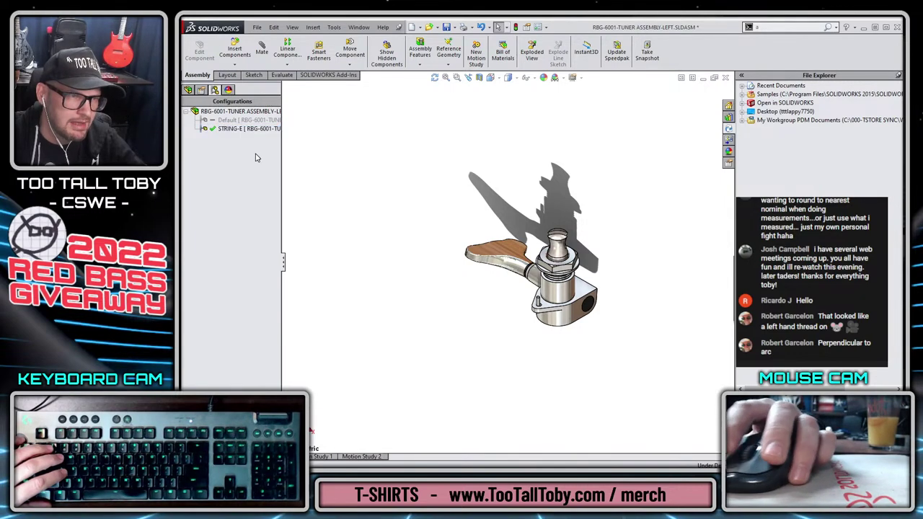
{"action": "left_click", "coordinate": [216, 131]}
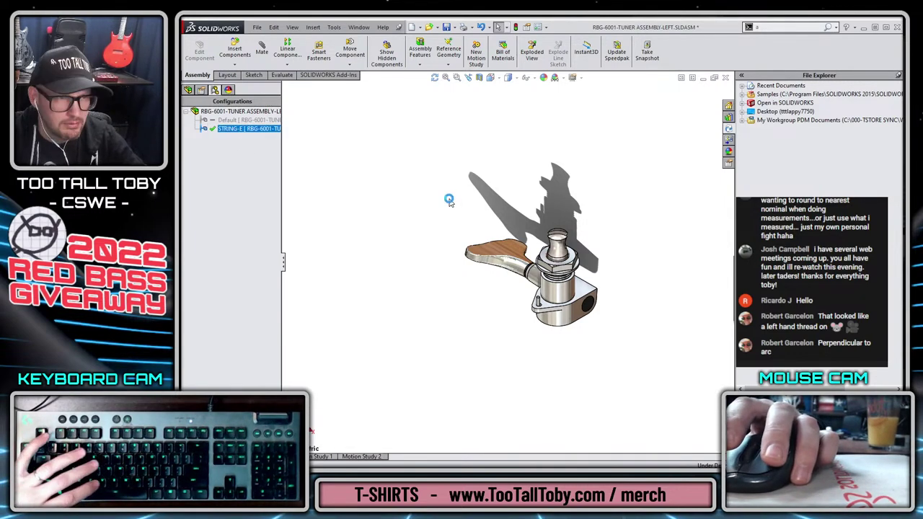
{"action": "key", "text": "ctrl+c"}
{"action": "key", "text": "ctrl+v"}
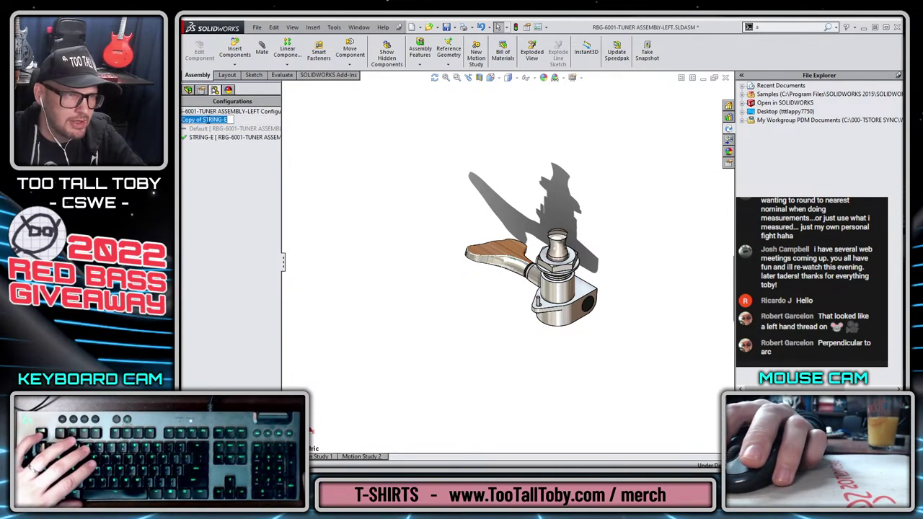
{"action": "left_click", "coordinate": [204, 120]}
{"action": "key", "text": "BackSpace"}
{"action": "key", "text": "BackSpace"}
{"action": "key", "text": "BackSpace"}
{"action": "key", "text": "BackSpace"}
{"action": "key", "text": "BackSpace"}
{"action": "key", "text": "BackSpace"}
{"action": "key", "text": "BackSpace"}
{"action": "key", "text": "BackSpace"}
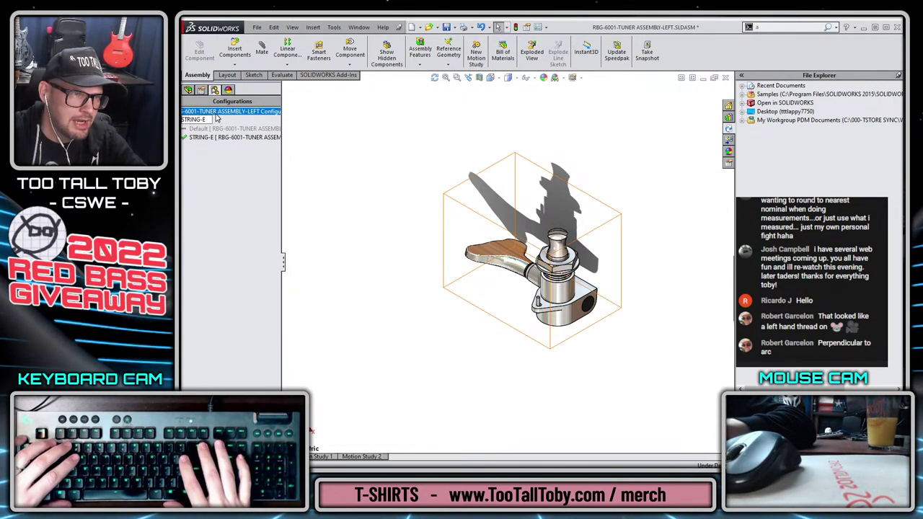
{"action": "key", "text": "BackSpace"}
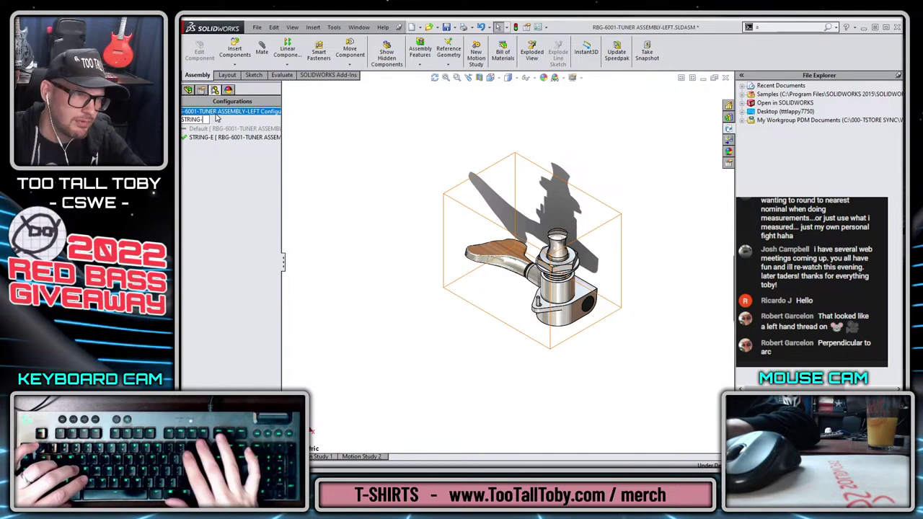
{"action": "type", "text": "A"}
{"action": "left_click", "coordinate": [385, 170]}
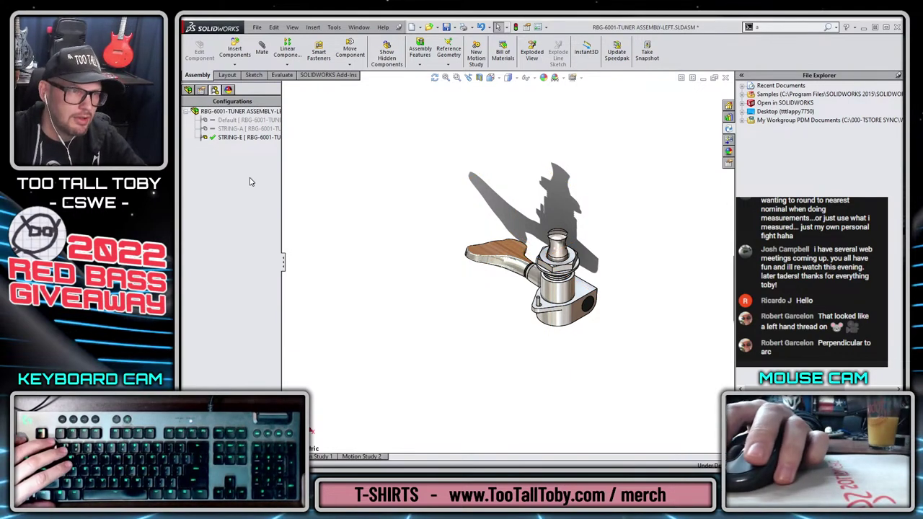
Switch back and forth between the STRING-A and STRING-E configurations to compare their appearance, ending on STRING-E.
{"action": "double_click", "coordinate": [228, 130]}
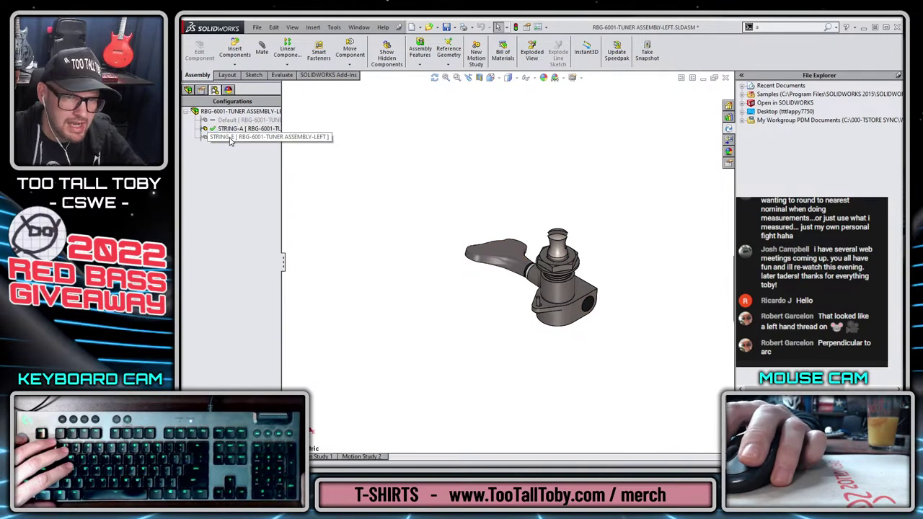
{"action": "double_click", "coordinate": [228, 138]}
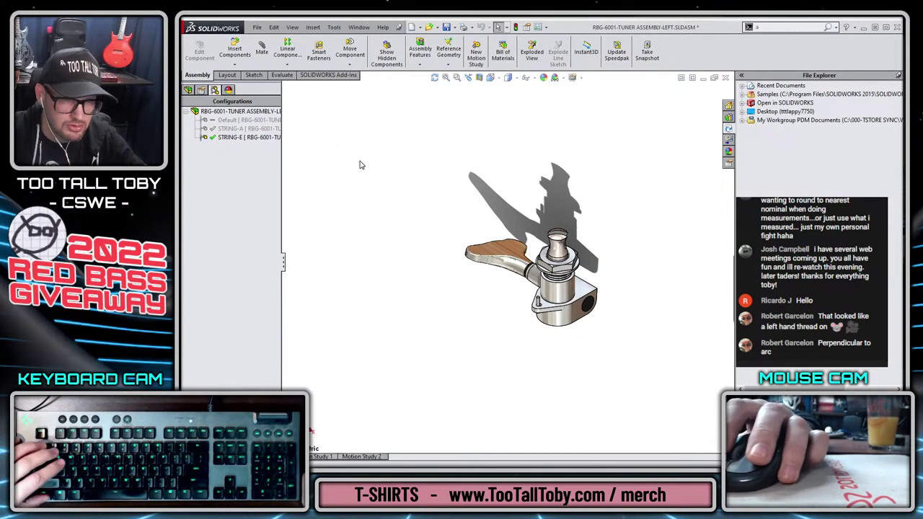
{"action": "double_click", "coordinate": [228, 129]}
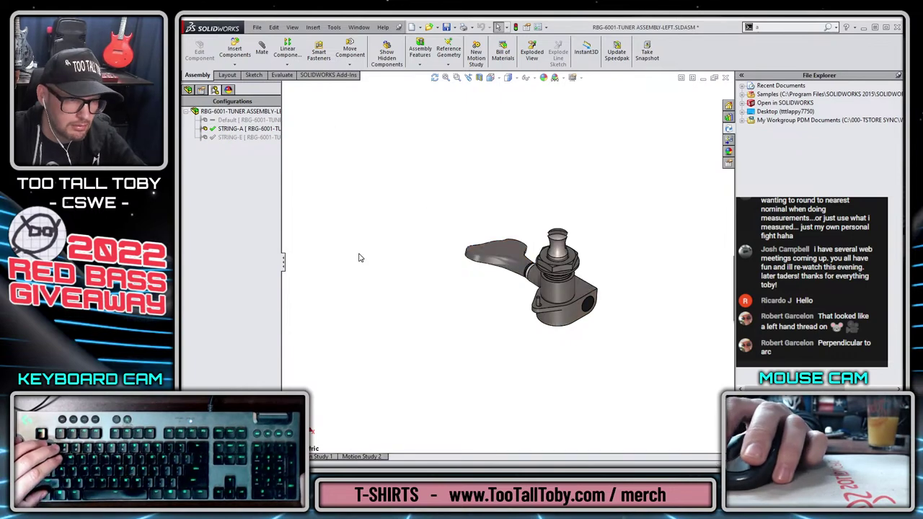
{"action": "double_click", "coordinate": [229, 137]}
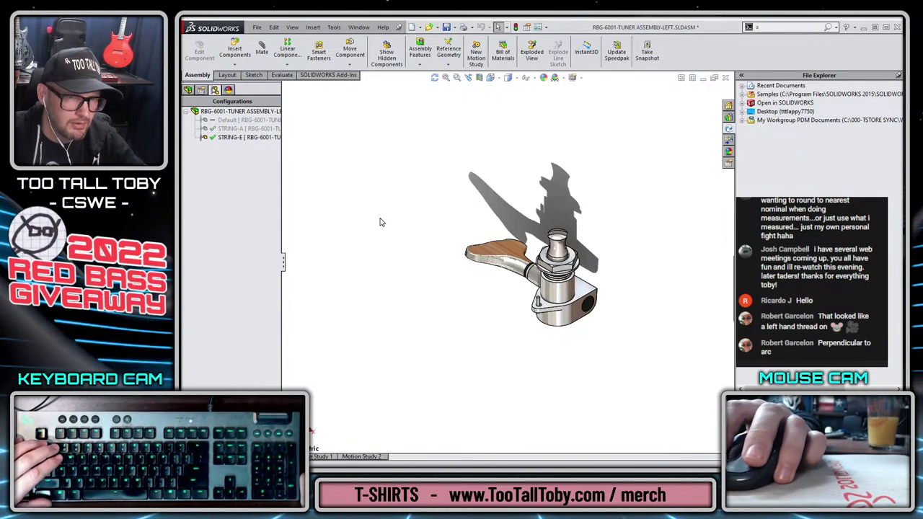
Delete the copied STRING-A configuration.
{"action": "left_click", "coordinate": [230, 129]}
{"action": "key", "text": "Delete"}
{"action": "key", "text": "Return"}
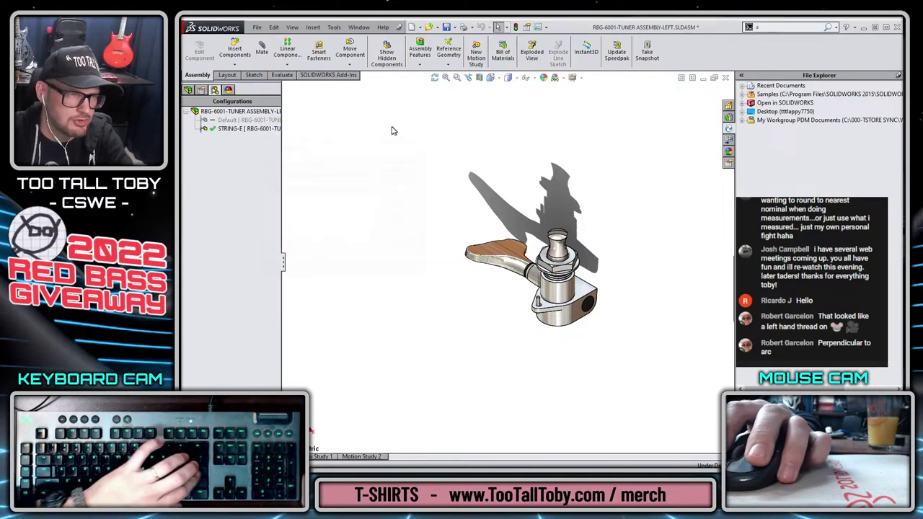
Add a fresh configuration named STRING-A to the left tuner assembly.
{"action": "right_click", "coordinate": [249, 112]}
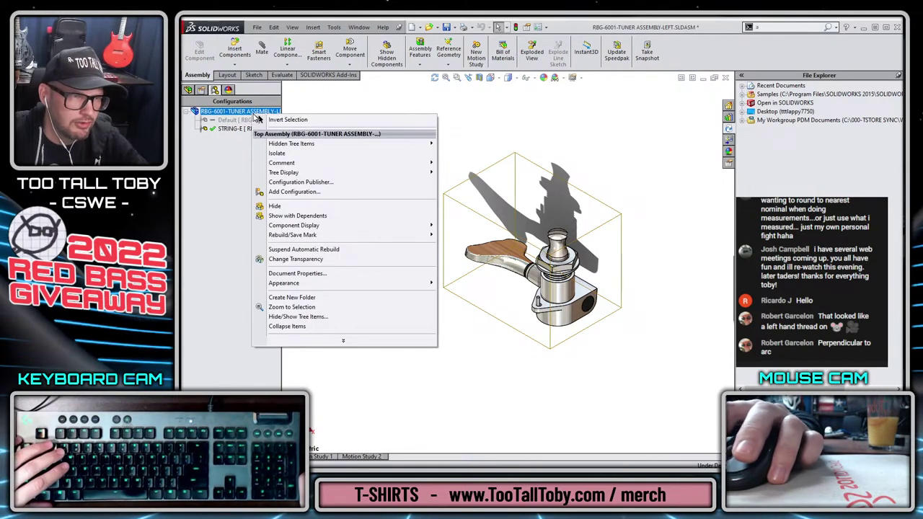
{"action": "left_click", "coordinate": [293, 191]}
{"action": "type", "text": "STRING-A"}
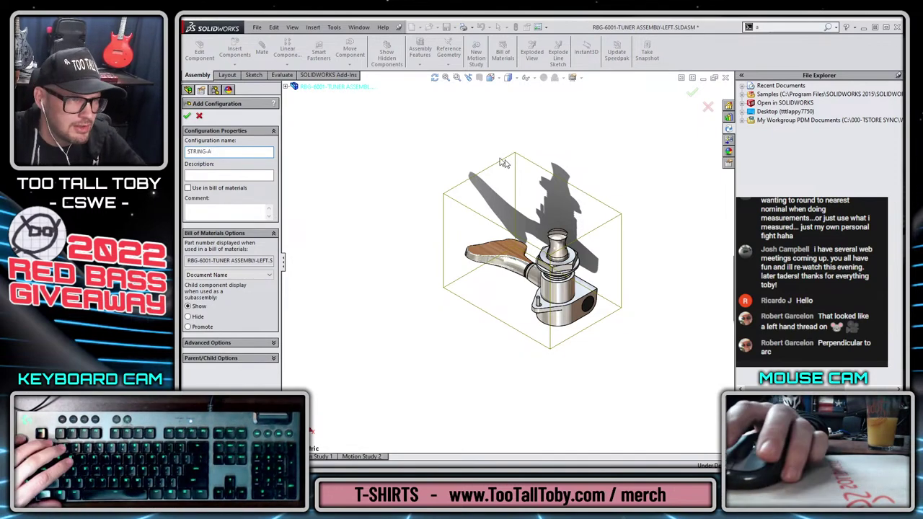
{"action": "left_click", "coordinate": [188, 117]}
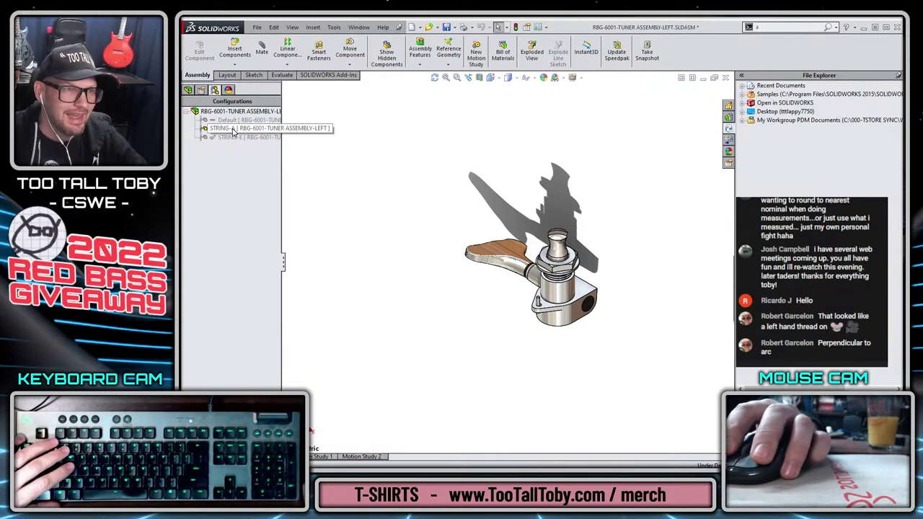
Rename the tuner button's active angle mate to TUNING BUTTON ANGLE.
{"action": "left_click", "coordinate": [189, 90]}
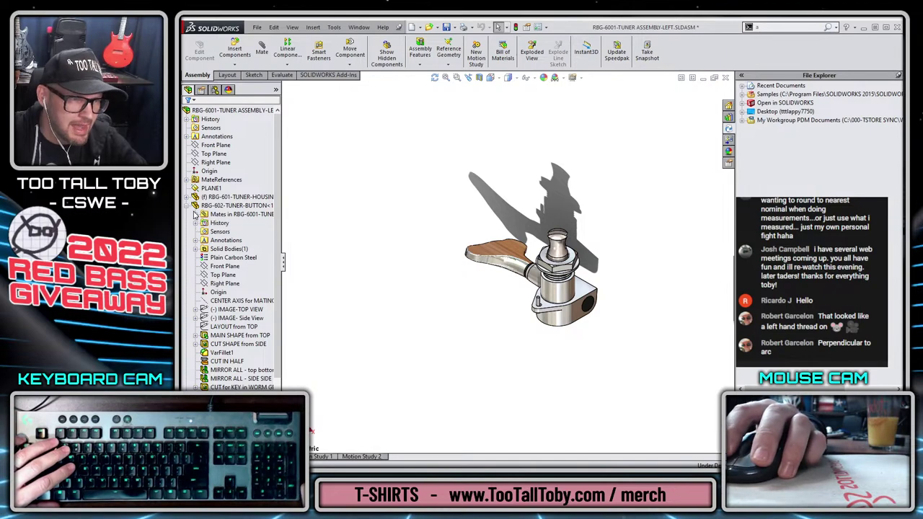
{"action": "left_click", "coordinate": [194, 214]}
{"action": "left_click", "coordinate": [234, 275]}
{"action": "key", "text": "F2"}
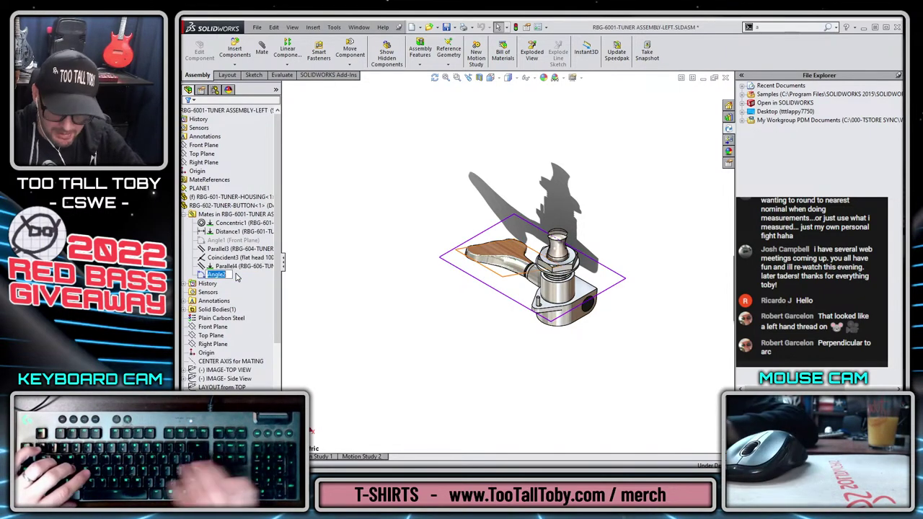
{"action": "type", "text": "TUNING BUTTON ANGLE"}
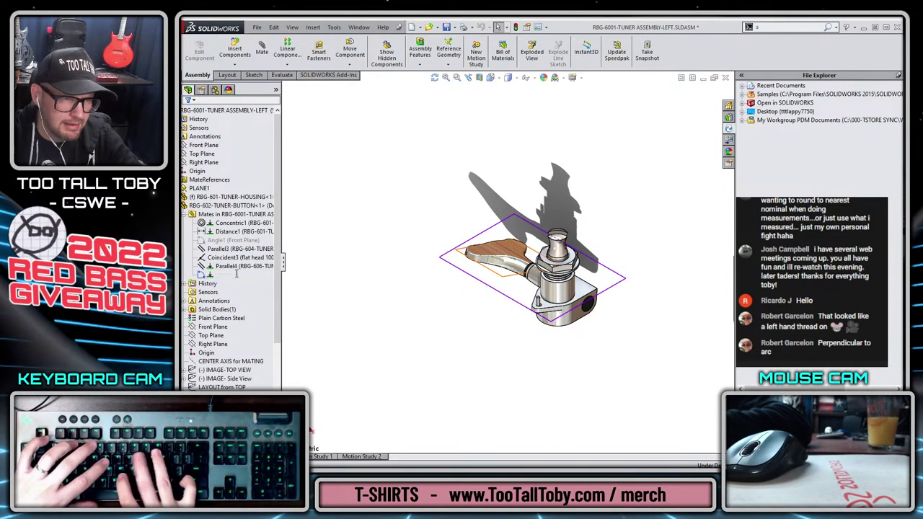
{"action": "key", "text": "Return"}
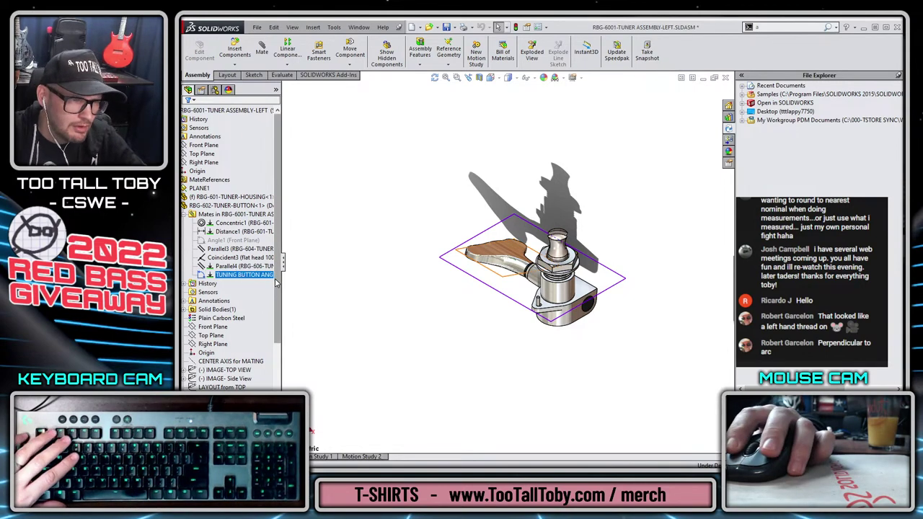
Configure the TUNING BUTTON ANGLE mate dimension so the STRING-A configuration uses 62 degrees, and apply the change.
{"action": "right_click", "coordinate": [243, 277]}
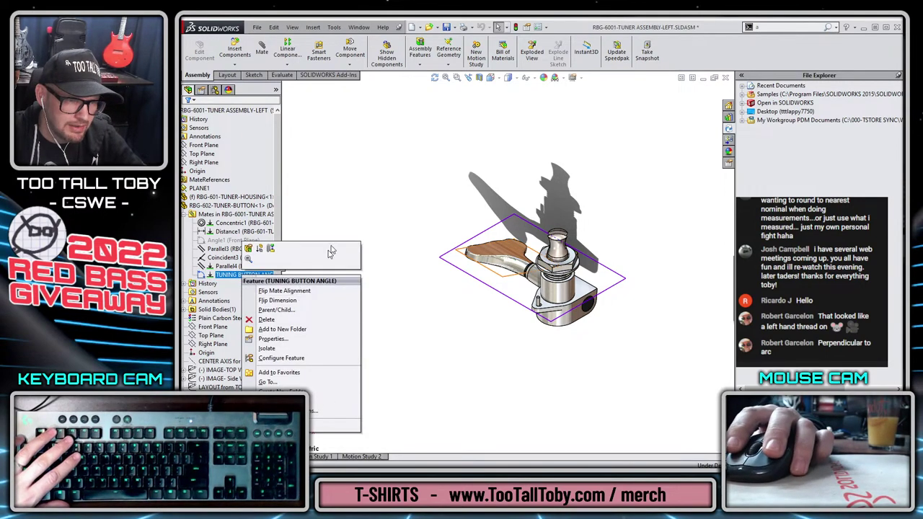
{"action": "left_click", "coordinate": [330, 219]}
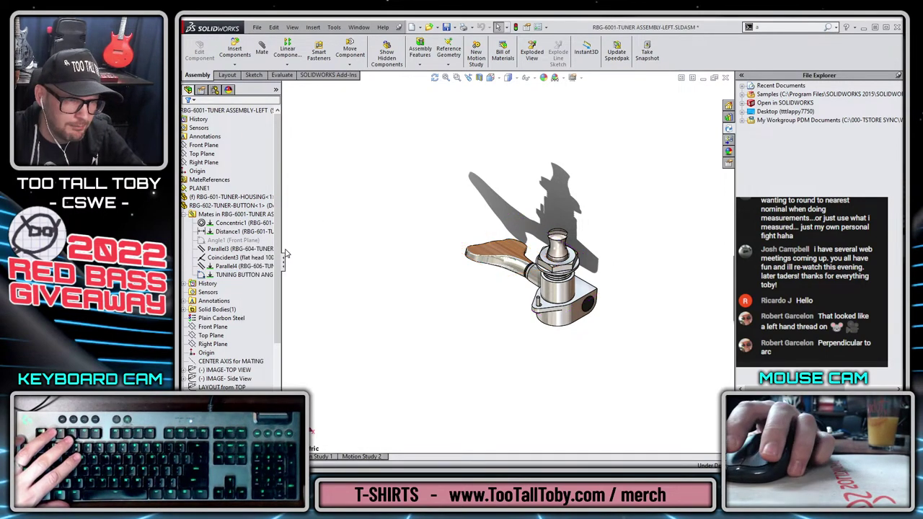
{"action": "left_click", "coordinate": [241, 266], "text": "ctrl"}
{"action": "right_click", "coordinate": [537, 268]}
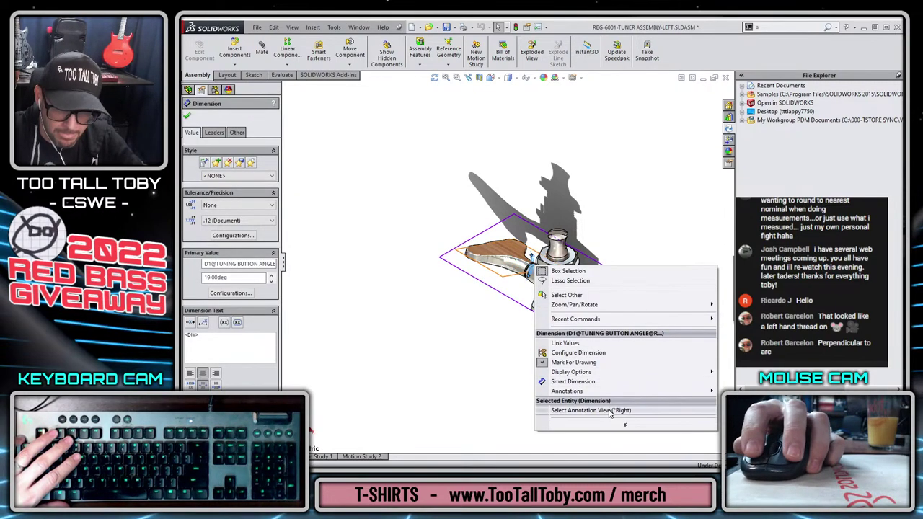
{"action": "left_click", "coordinate": [578, 352]}
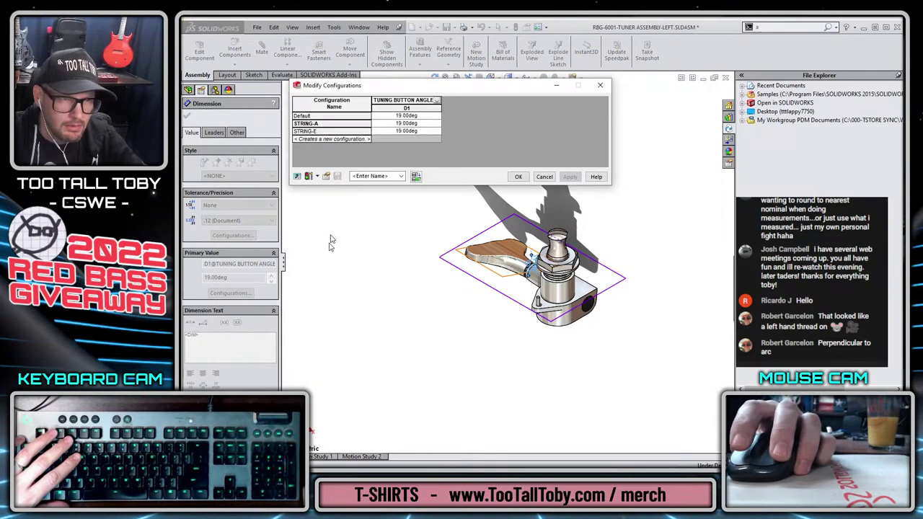
{"action": "left_click", "coordinate": [407, 126]}
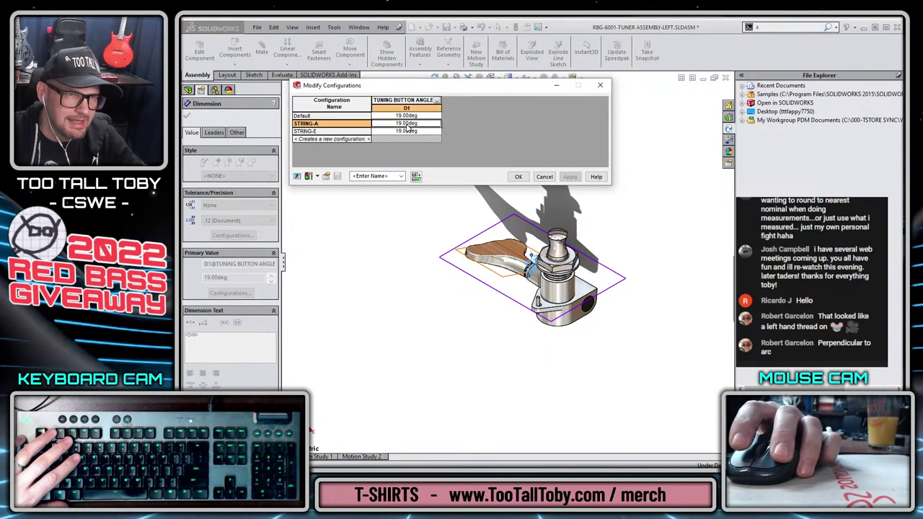
{"action": "left_click", "coordinate": [411, 130]}
{"action": "left_click", "coordinate": [415, 125]}
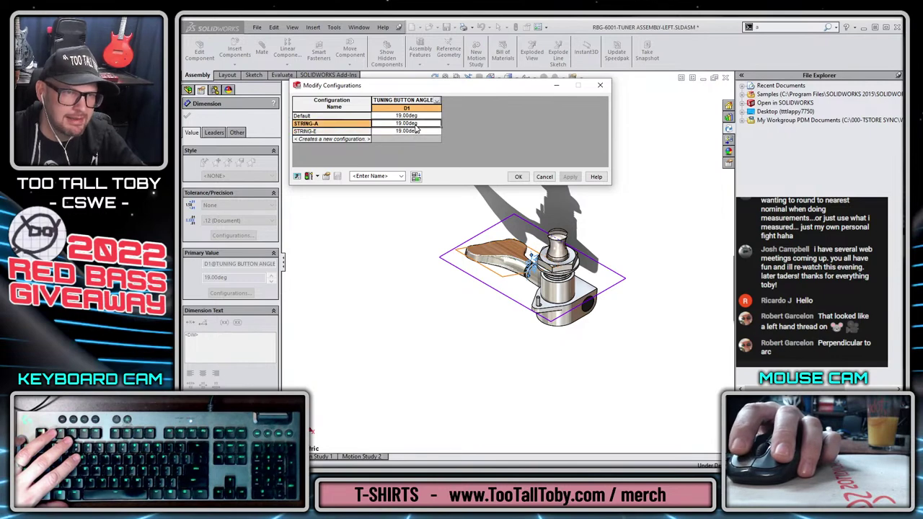
{"action": "type", "text": "62"}
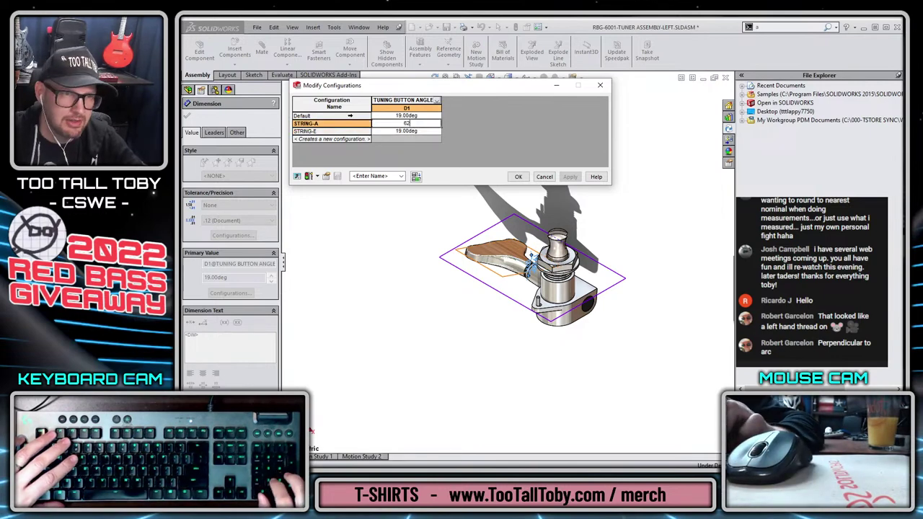
{"action": "key", "text": "Return"}
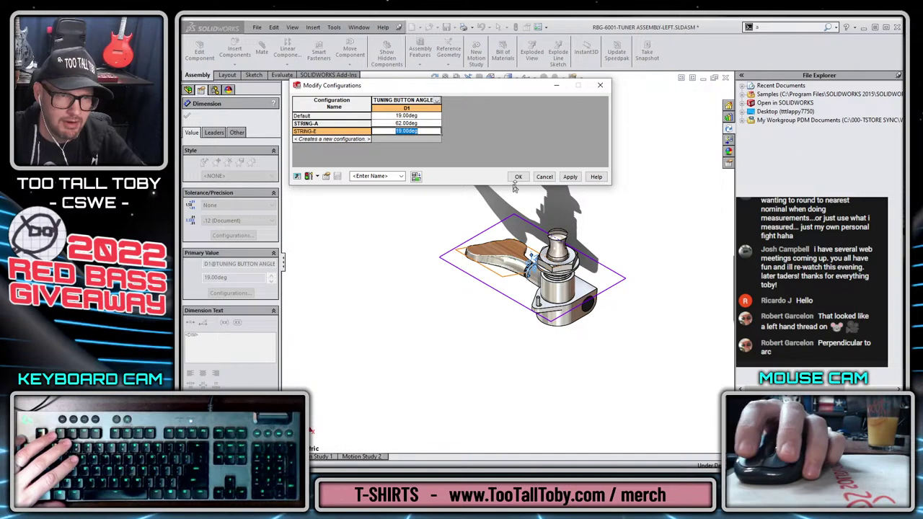
{"action": "left_click", "coordinate": [569, 177]}
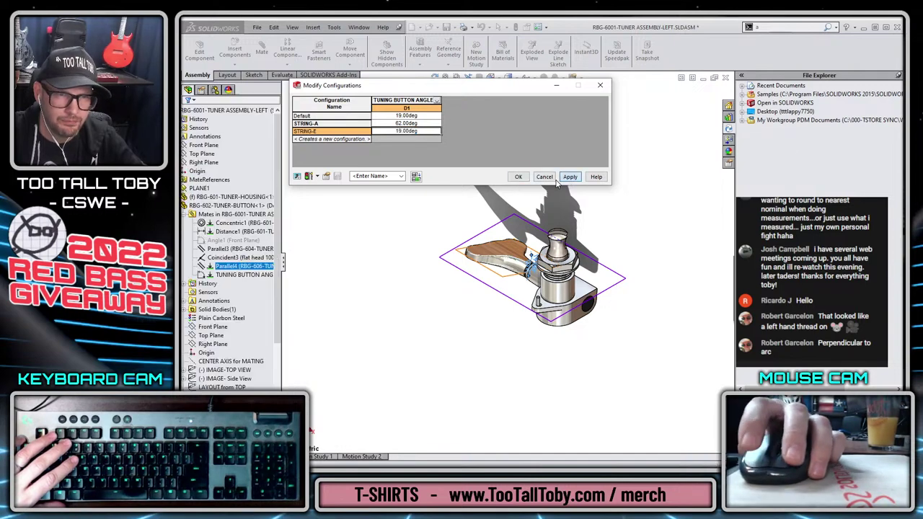
{"action": "left_click", "coordinate": [519, 177]}
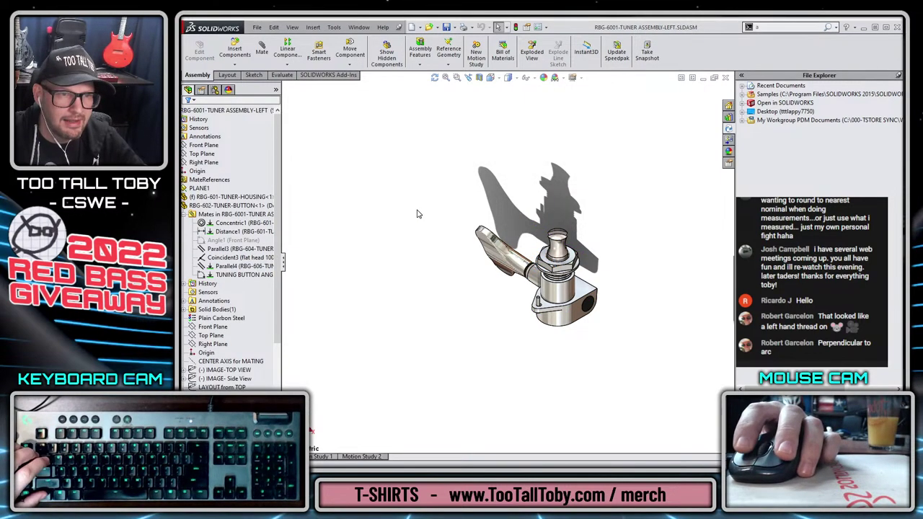
Switch to the top-level guitar assembly and assign the STRING-A configuration to the second tuner assembly instance, RBG-6001-TUNER ASSEMBLY-LEFT<2>.
{"action": "key", "text": "ctrl+Tab"}
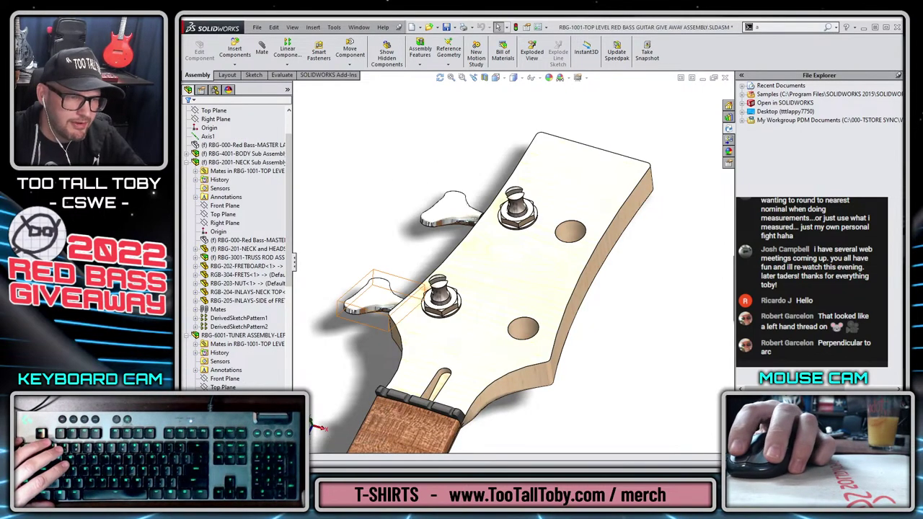
{"action": "left_click", "coordinate": [189, 163]}
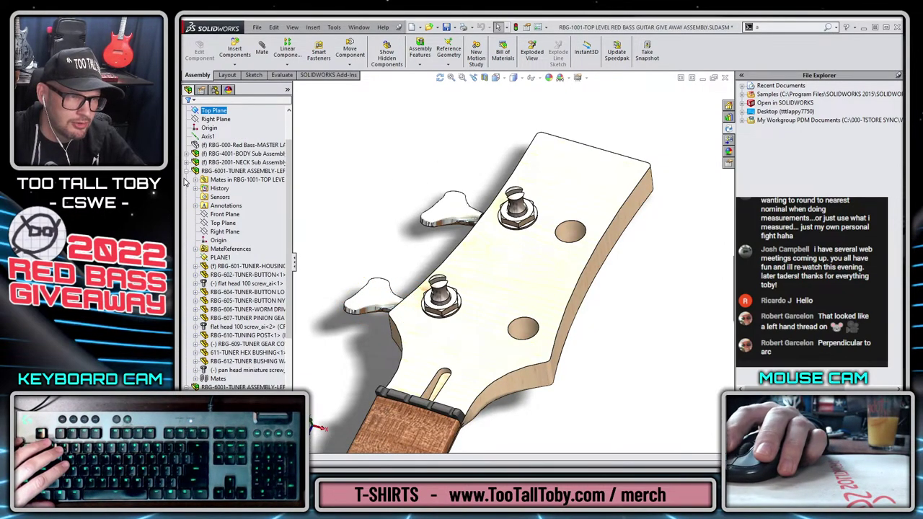
{"action": "scroll", "coordinate": [186, 183], "scroll_direction": "up", "scroll_amount": 2}
{"action": "left_click", "coordinate": [187, 223]}
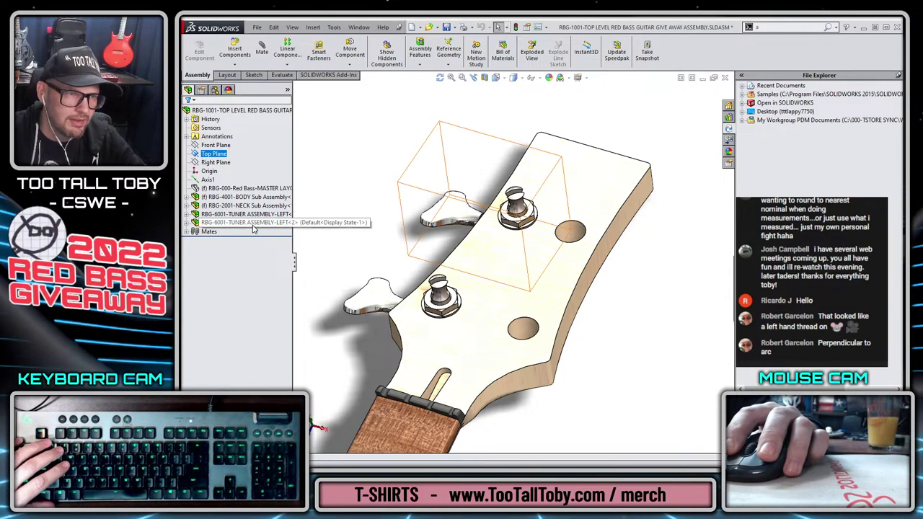
{"action": "left_click", "coordinate": [259, 223]}
{"action": "left_click", "coordinate": [285, 180]}
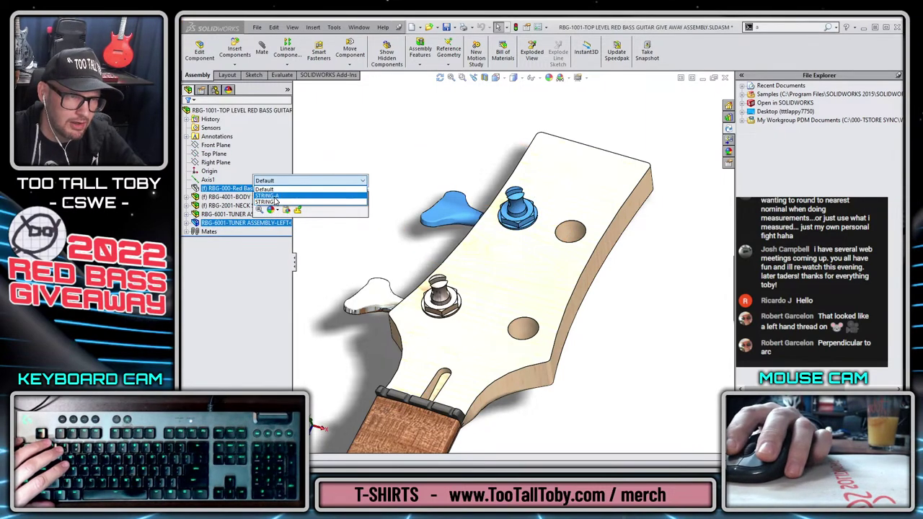
{"action": "left_click", "coordinate": [282, 190]}
{"action": "left_click", "coordinate": [372, 181]}
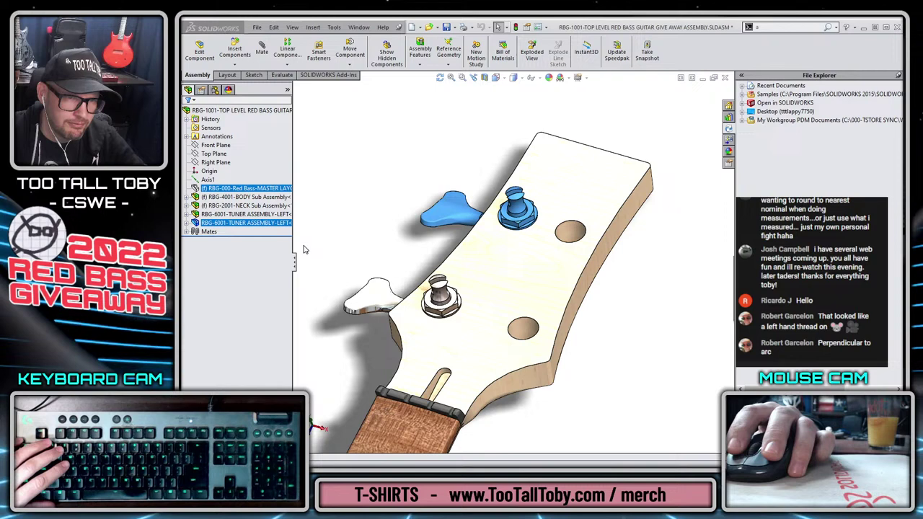
Assign the STRING-E configuration to the first tuner assembly instance and inspect both tuning buttons on the headstock.
{"action": "left_click", "coordinate": [239, 216]}
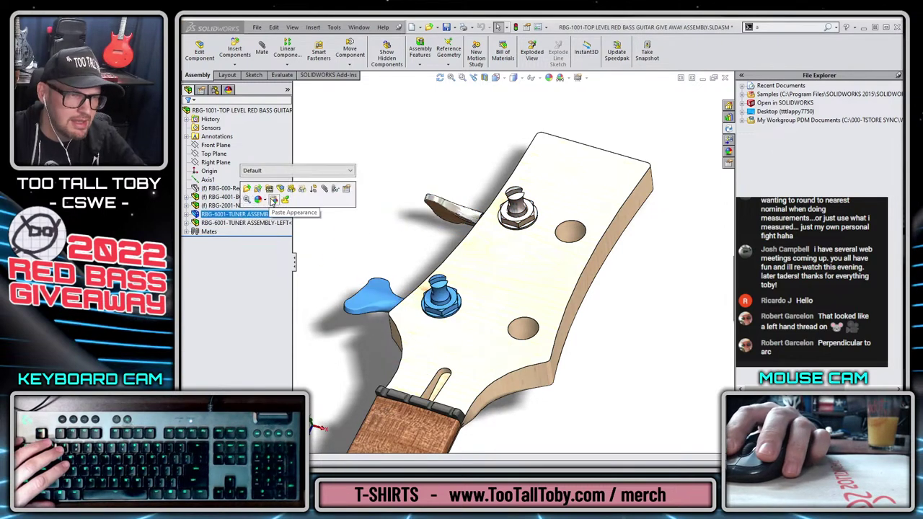
{"action": "left_click", "coordinate": [280, 178]}
{"action": "left_click", "coordinate": [285, 190]}
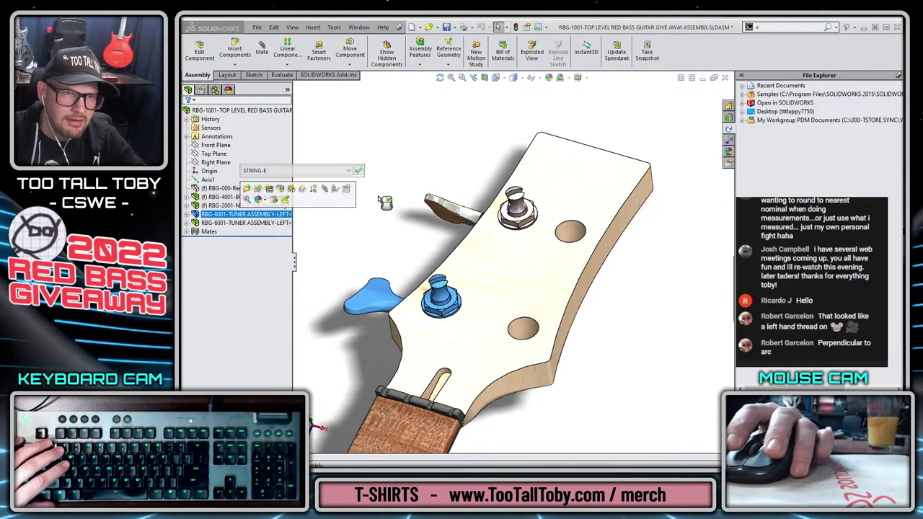
{"action": "left_click", "coordinate": [359, 171]}
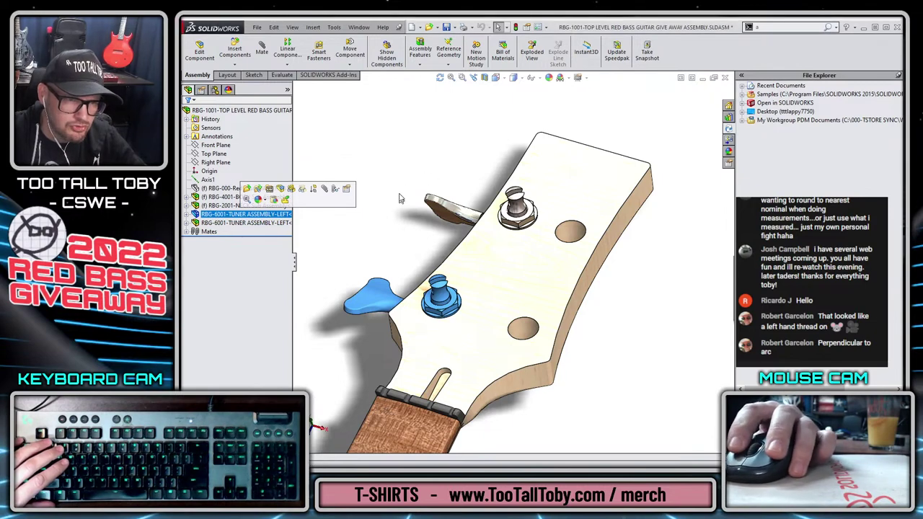
{"action": "left_click", "coordinate": [389, 154]}
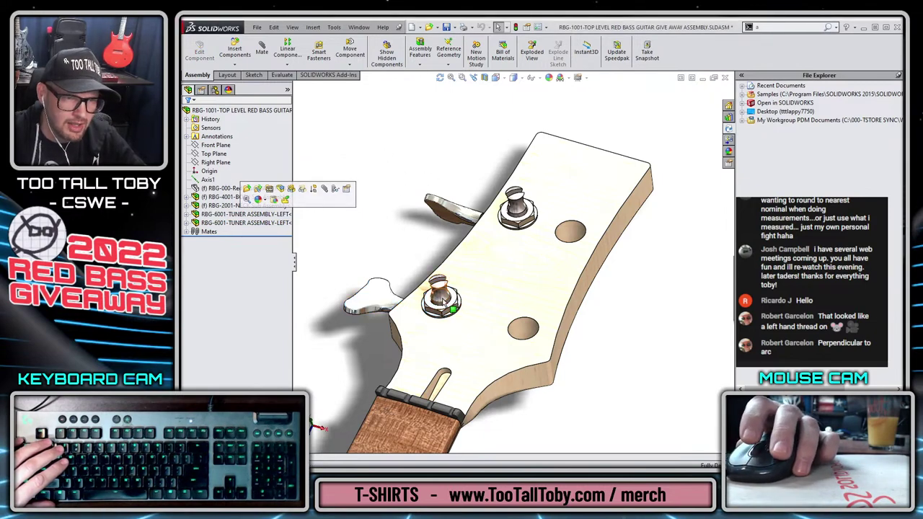
{"action": "scroll", "coordinate": [442, 297], "scroll_direction": "up", "scroll_amount": 4}
{"action": "middle_click", "coordinate": [469, 280]}
{"action": "mouse_move", "coordinate": [469, 280]}
{"action": "middle_mouse_down"}
{"action": "mouse_move", "coordinate": [527, 270]}
{"action": "mouse_move", "coordinate": [478, 279]}
{"action": "middle_mouse_up"}
{"action": "scroll", "coordinate": [472, 260], "scroll_direction": "down", "scroll_amount": 5}
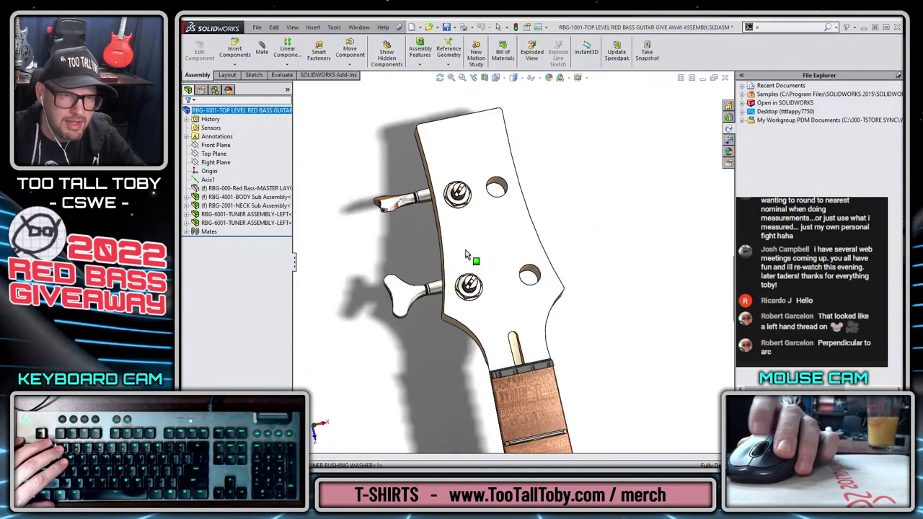
{"action": "scroll", "coordinate": [475, 214], "scroll_direction": "down", "scroll_amount": 3}
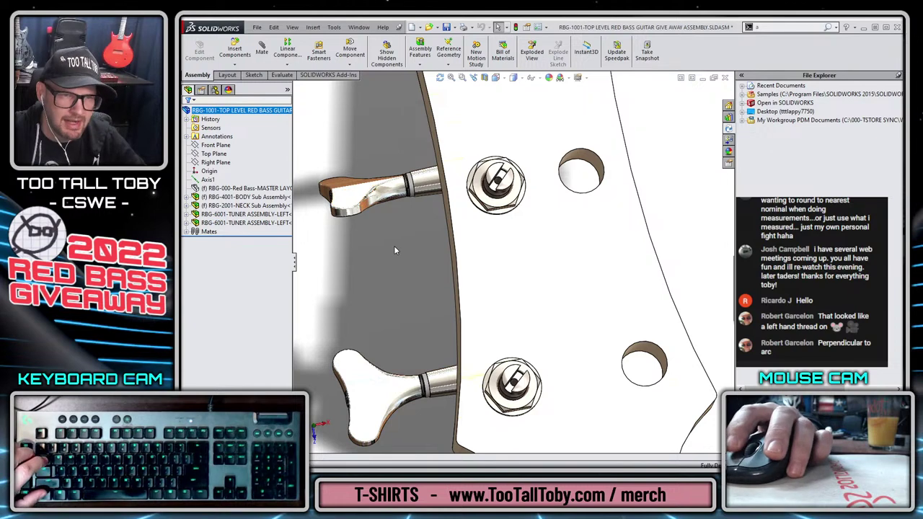
Return to the left tuner assembly and set the TUNING BUTTON ANGLE mate to 310 degrees in the active STRING-A configuration.
{"action": "key", "text": "ctrl+Tab"}
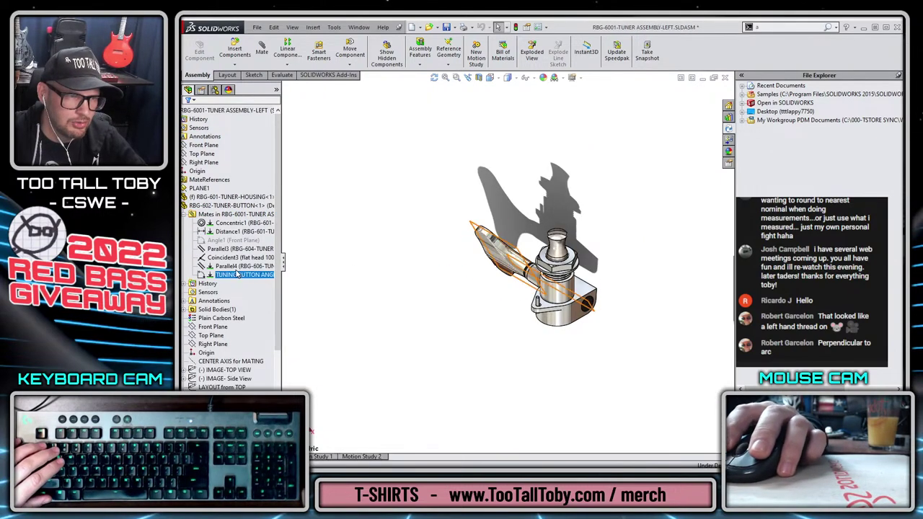
{"action": "right_click", "coordinate": [230, 277]}
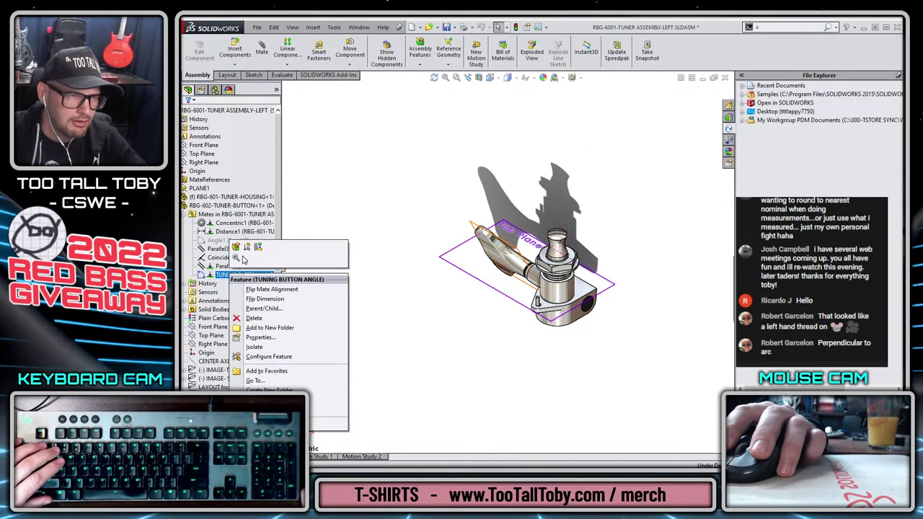
{"action": "left_click", "coordinate": [236, 248]}
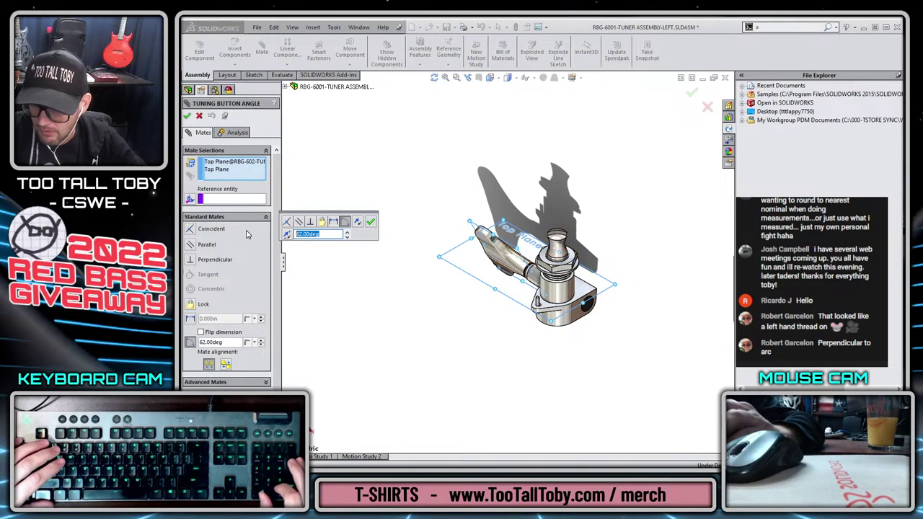
{"action": "type", "text": "310"}
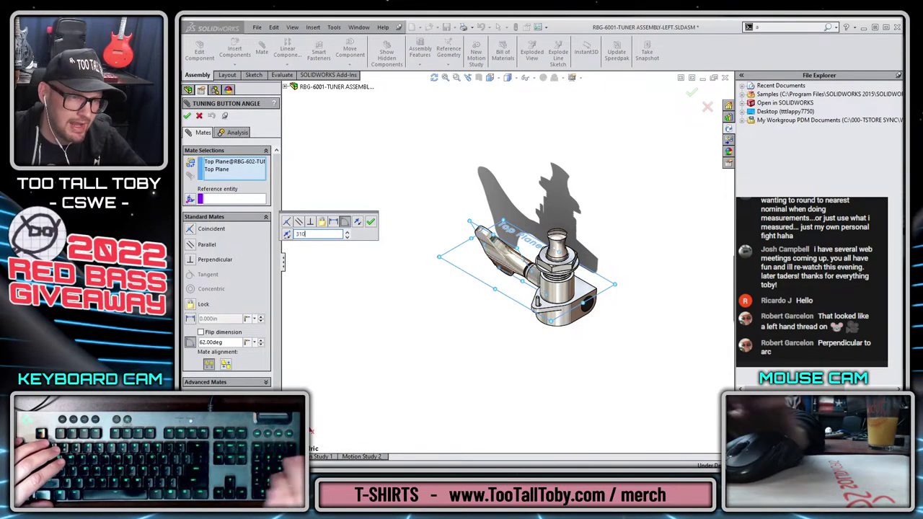
{"action": "key", "text": "Return"}
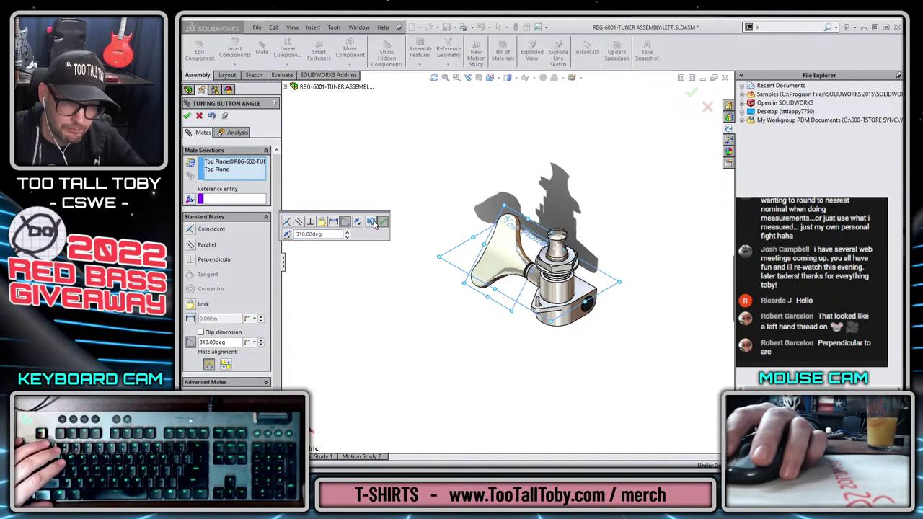
{"action": "left_click", "coordinate": [187, 115]}
{"action": "scroll", "coordinate": [555, 241], "scroll_direction": "down", "scroll_amount": 6}
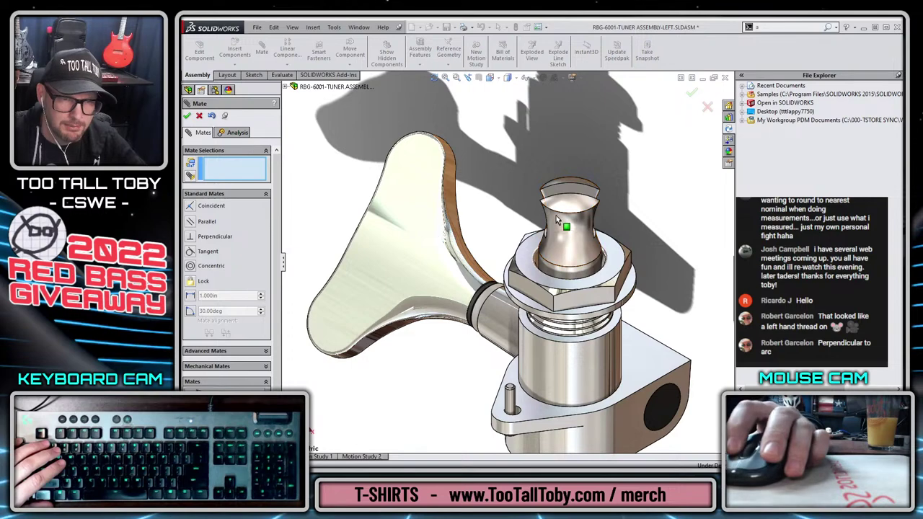
{"action": "scroll", "coordinate": [531, 212], "scroll_direction": "up", "scroll_amount": 5}
{"action": "middle_click_drag", "start_coordinate": [496, 271], "coordinate": [528, 352]}
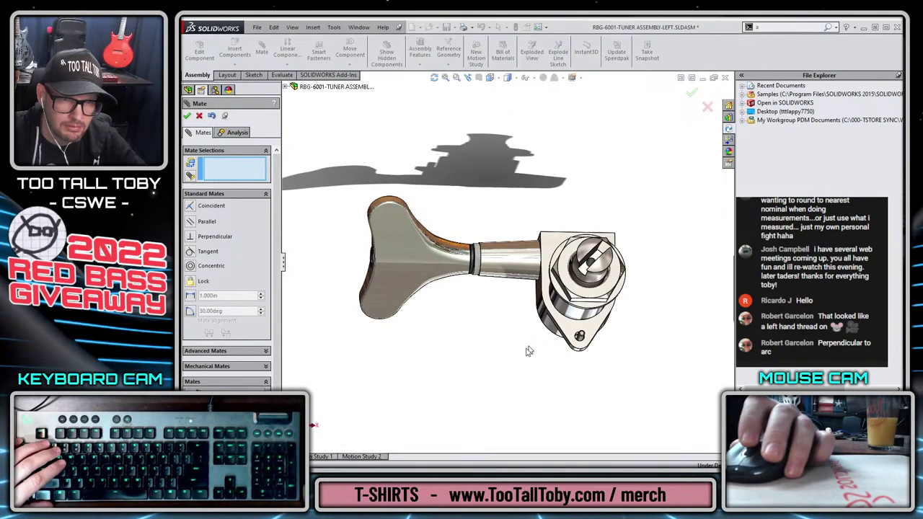
{"action": "left_click", "coordinate": [187, 115]}
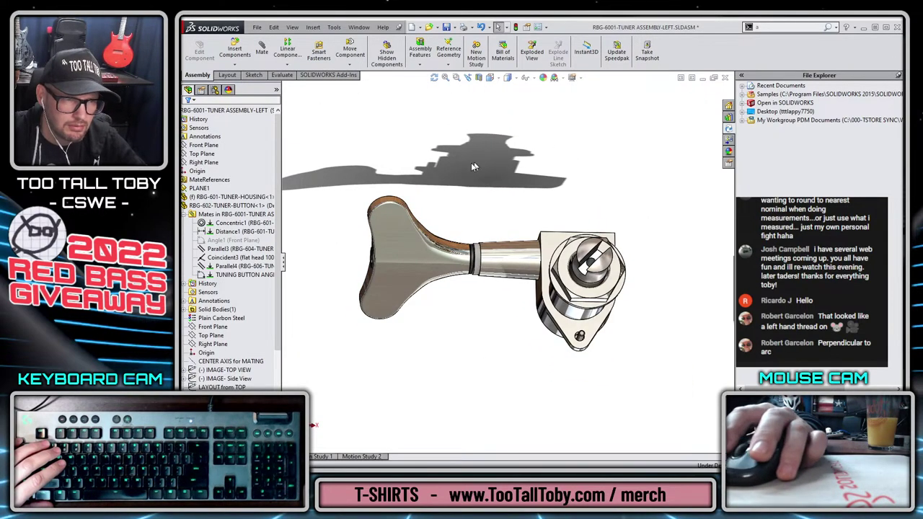
Examine both tuning buttons' orientation on the headstock in the guitar assembly, and look at the left tuner assembly in front view.
{"action": "key", "text": "ctrl+Tab"}
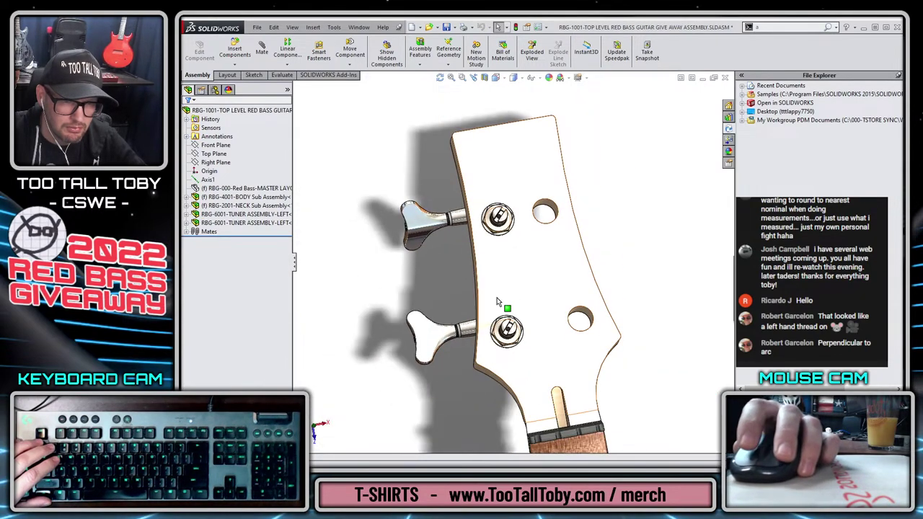
{"action": "key", "text": "f"}
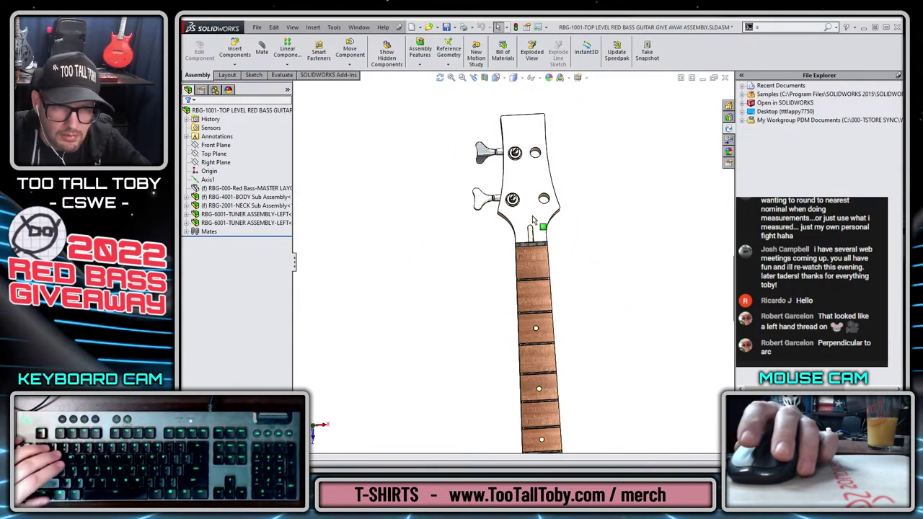
{"action": "scroll", "coordinate": [517, 184], "scroll_direction": "down", "scroll_amount": 10}
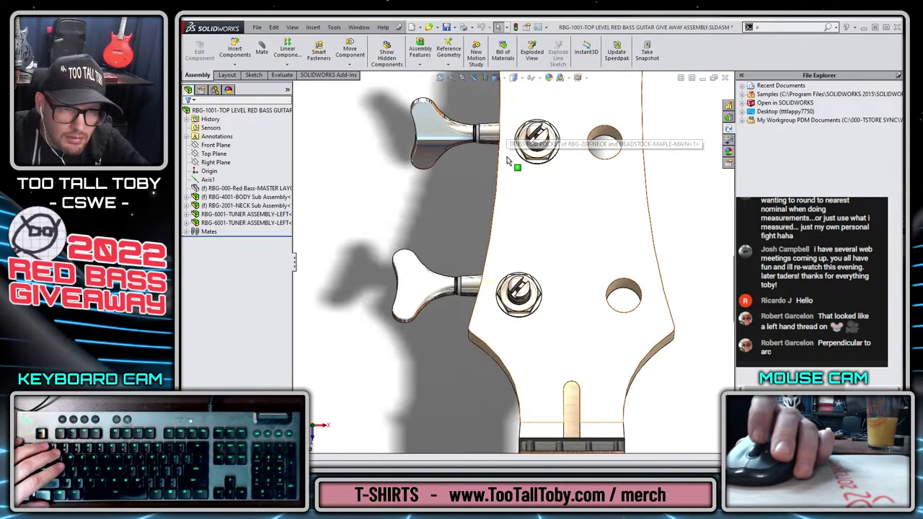
{"action": "key", "text": "ctrl+Tab"}
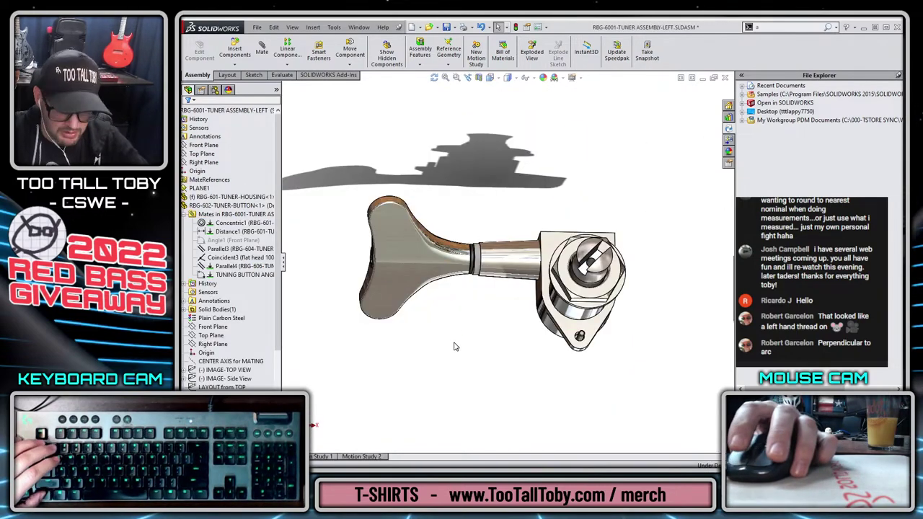
{"action": "key", "text": "ctrl+1"}
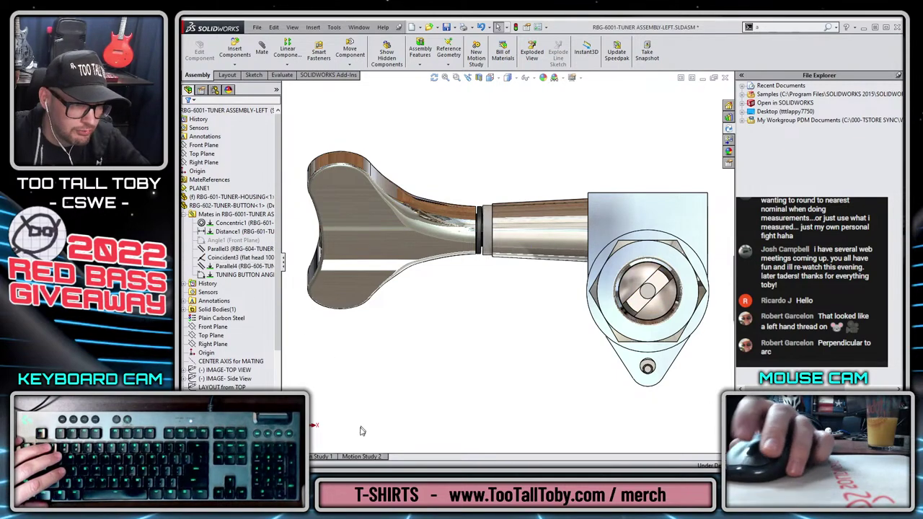
{"action": "scroll", "coordinate": [237, 361], "scroll_direction": "down", "scroll_amount": 5}
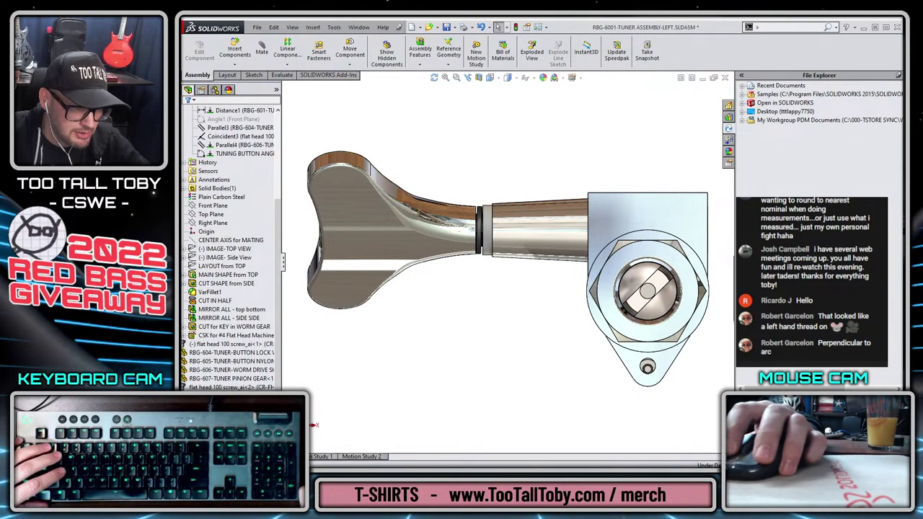
Check the tuning button's TUNING BUTTON ANGLE mate in the left tuner assembly and accept it without edits.
{"action": "scroll", "coordinate": [231, 287], "scroll_direction": "down", "scroll_amount": 5}
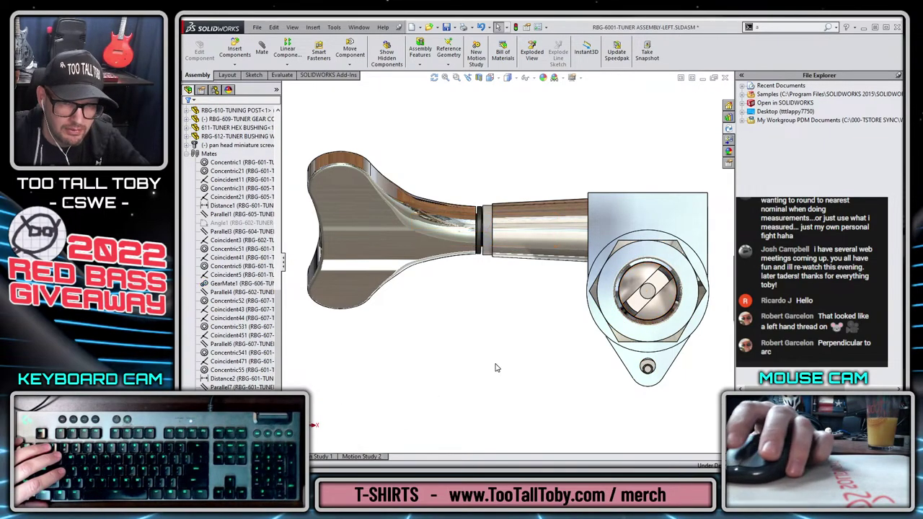
{"action": "left_click", "coordinate": [341, 276]}
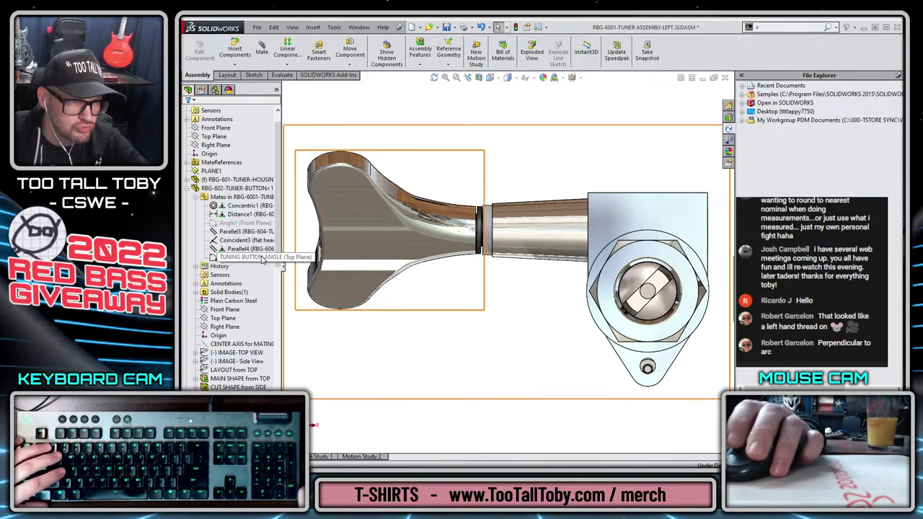
{"action": "left_click", "coordinate": [266, 257]}
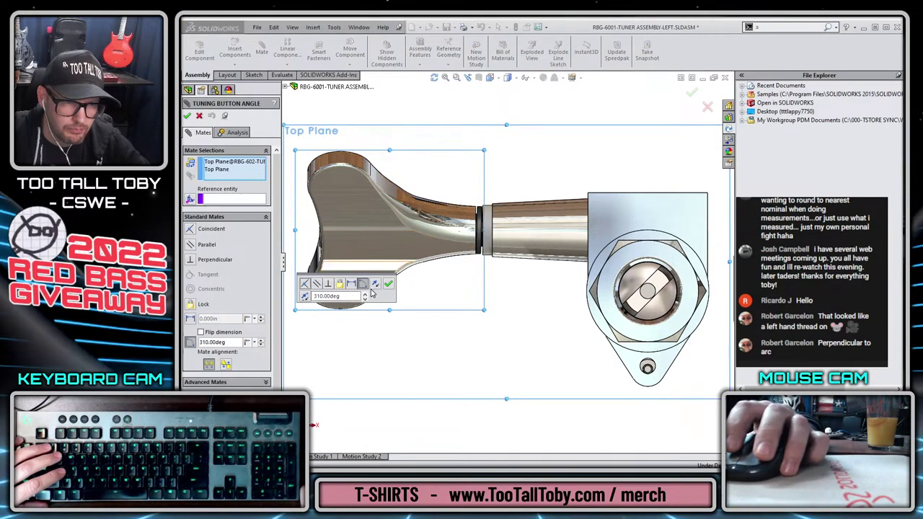
{"action": "left_click", "coordinate": [388, 283]}
Hide the tuner housing and examine how the worm drive's thread meets the pinion gear's teeth.
{"action": "middle_click_drag", "start_coordinate": [551, 266], "coordinate": [619, 231]}
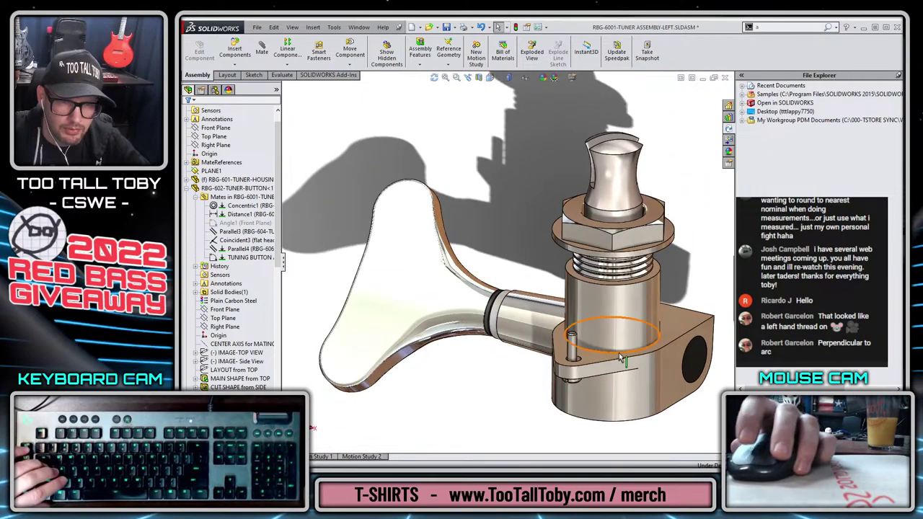
{"action": "key", "text": "Tab"}
{"action": "middle_click_drag", "start_coordinate": [641, 326], "coordinate": [649, 438]}
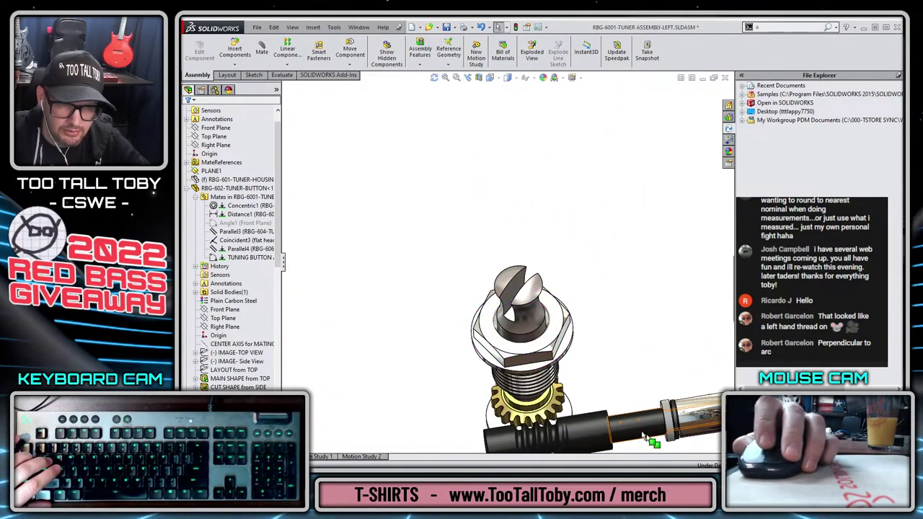
{"action": "scroll", "coordinate": [644, 436], "scroll_direction": "up", "scroll_amount": 2}
{"action": "scroll", "coordinate": [554, 397], "scroll_direction": "down", "scroll_amount": 5}
{"action": "mouse_move", "coordinate": [525, 322]}
{"action": "middle_mouse_down"}
{"action": "mouse_move", "coordinate": [525, 354]}
{"action": "mouse_move", "coordinate": [522, 325]}
{"action": "middle_mouse_up"}
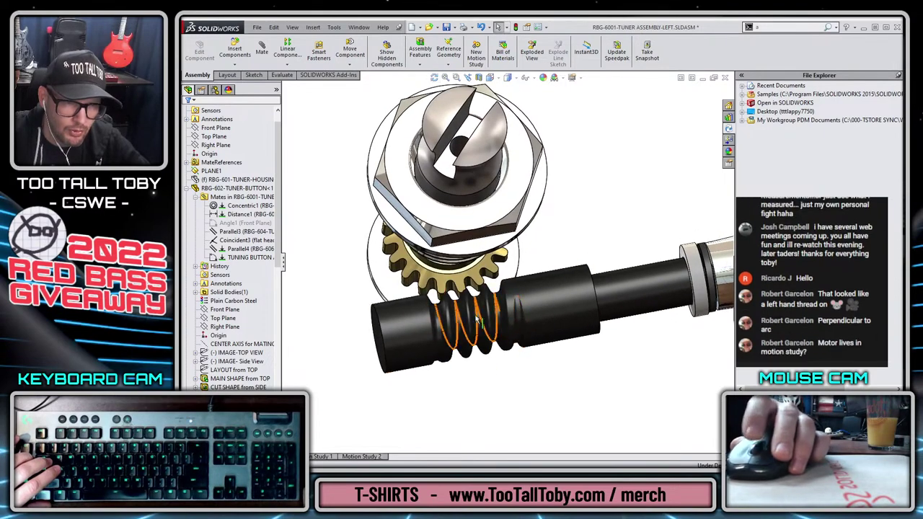
{"action": "scroll", "coordinate": [476, 318], "scroll_direction": "down", "scroll_amount": 5}
{"action": "left_click", "coordinate": [450, 215]}
{"action": "left_click_drag", "start_coordinate": [456, 287], "coordinate": [471, 291]}
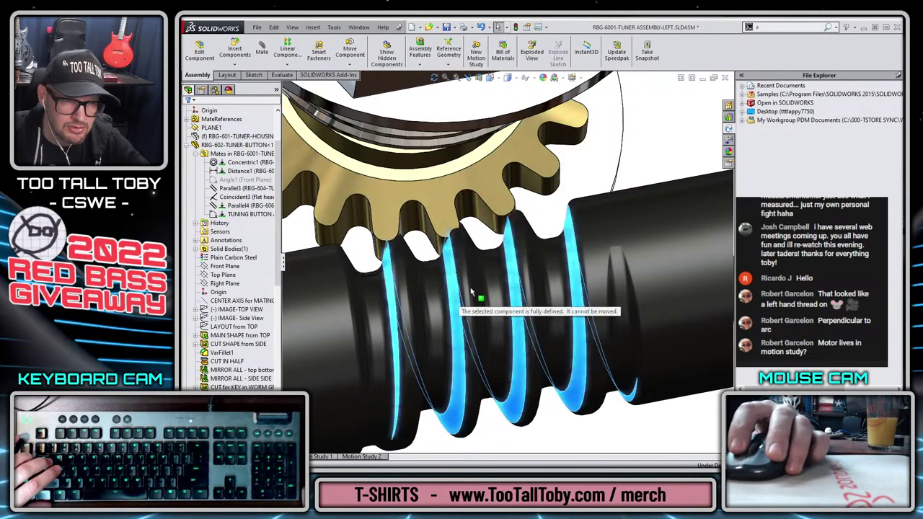
{"action": "key", "text": "f"}
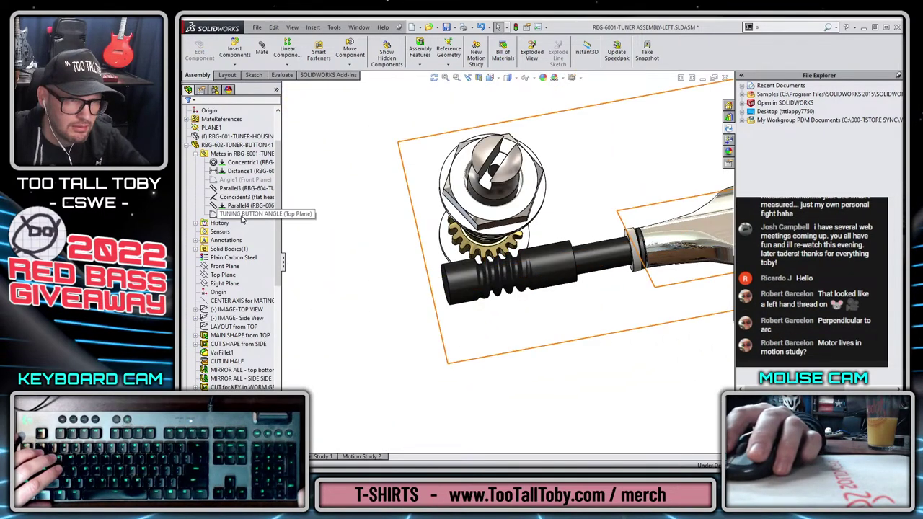
Suppress the TUNING BUTTON ANGLE mate and turn the worm drive freely.
{"action": "left_click", "coordinate": [242, 217]}
{"action": "left_click", "coordinate": [260, 188]}
{"action": "left_click_drag", "start_coordinate": [566, 273], "coordinate": [552, 249]}
{"action": "scroll", "coordinate": [511, 256], "scroll_direction": "down", "scroll_amount": 3}
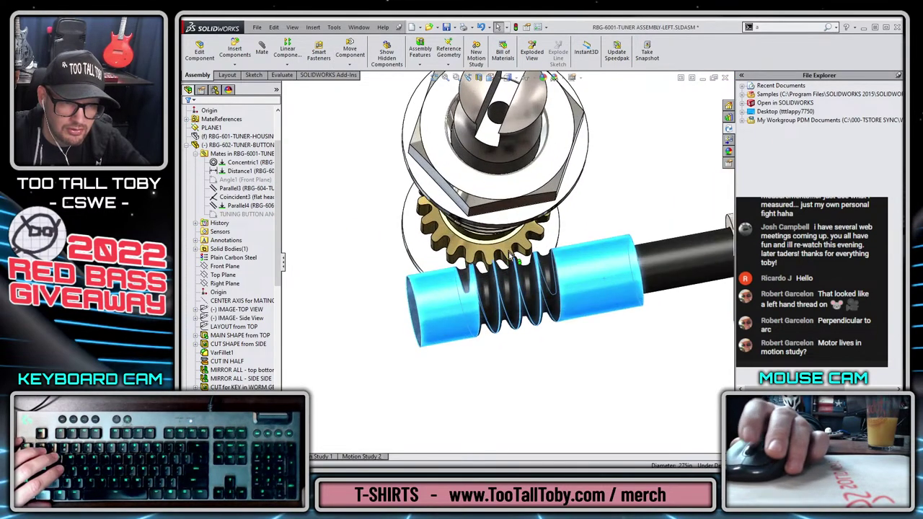
Look through the RBG-607 tuner pinion gear's planes and features, including c sink FOR SCREW.
{"action": "scroll", "coordinate": [501, 261], "scroll_direction": "down", "scroll_amount": 3}
{"action": "left_click", "coordinate": [501, 261]}
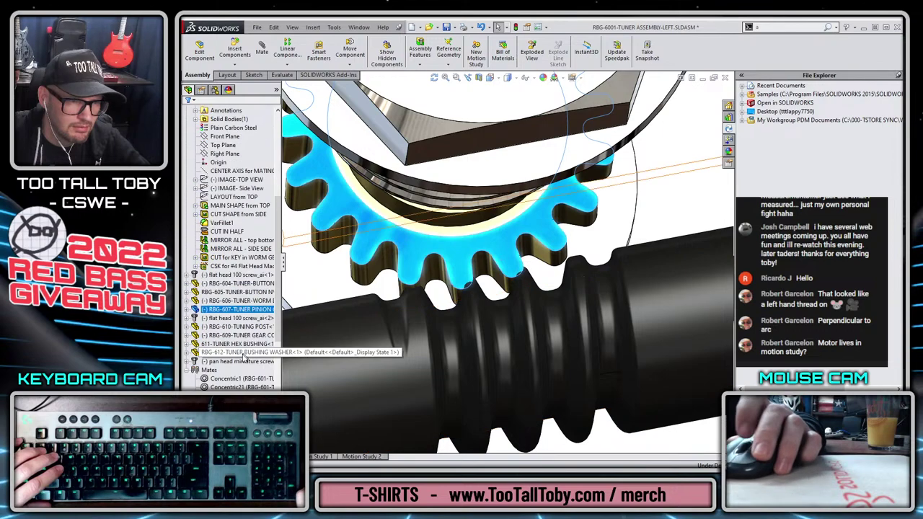
{"action": "scroll", "coordinate": [244, 357], "scroll_direction": "down", "scroll_amount": 2}
{"action": "left_click", "coordinate": [187, 257]}
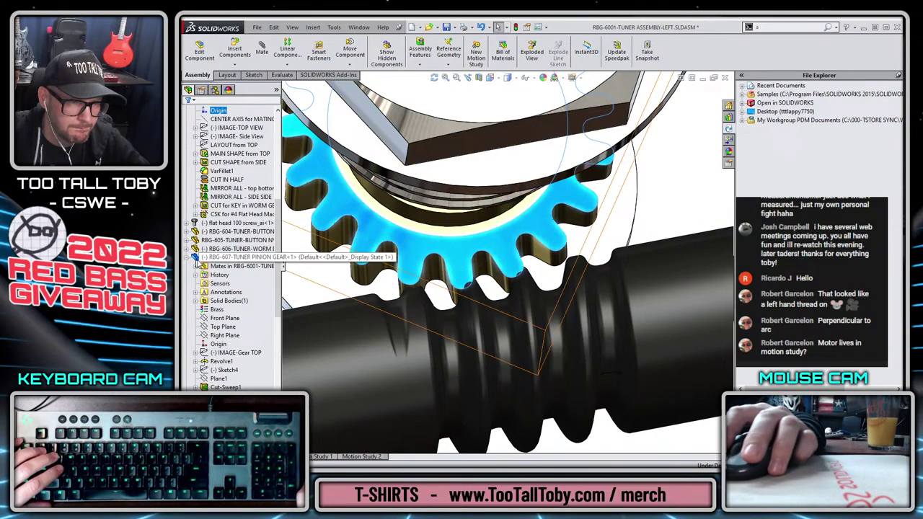
{"action": "left_click", "coordinate": [223, 327]}
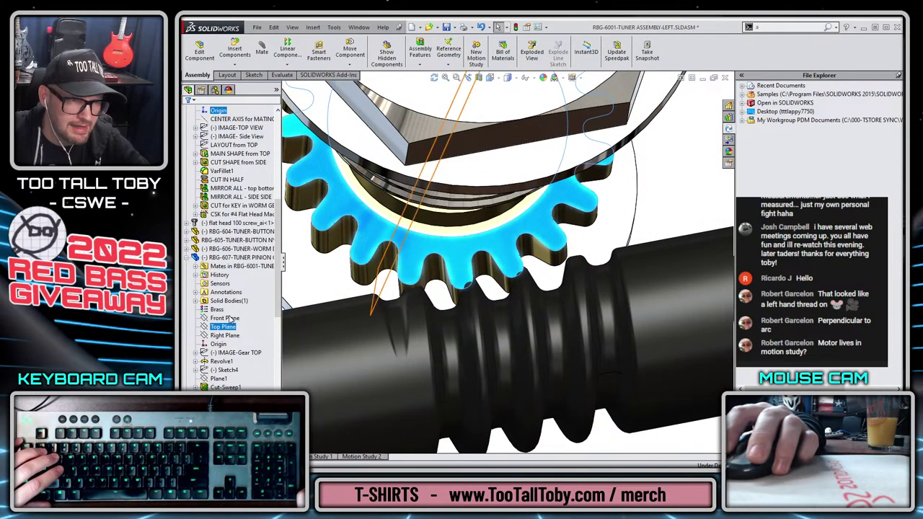
{"action": "scroll", "coordinate": [229, 319], "scroll_direction": "down", "scroll_amount": 3}
{"action": "left_click", "coordinate": [225, 352]}
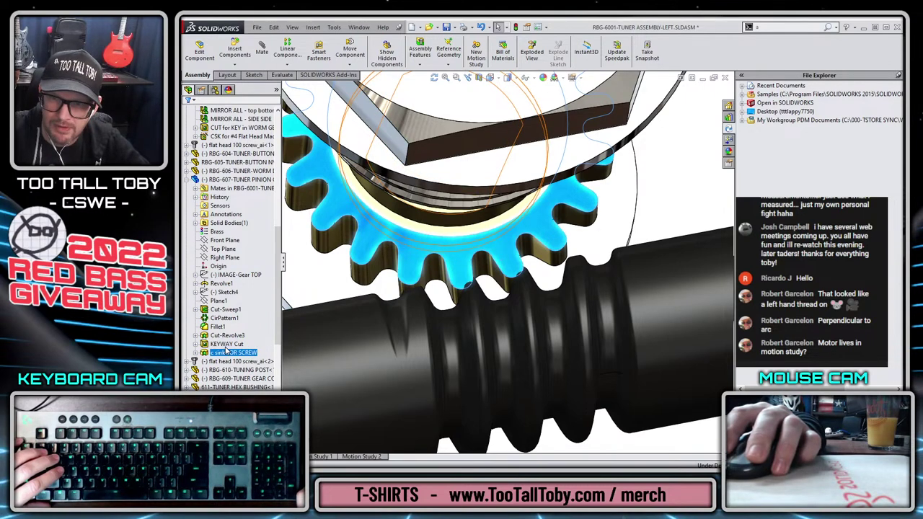
{"action": "left_click", "coordinate": [300, 287]}
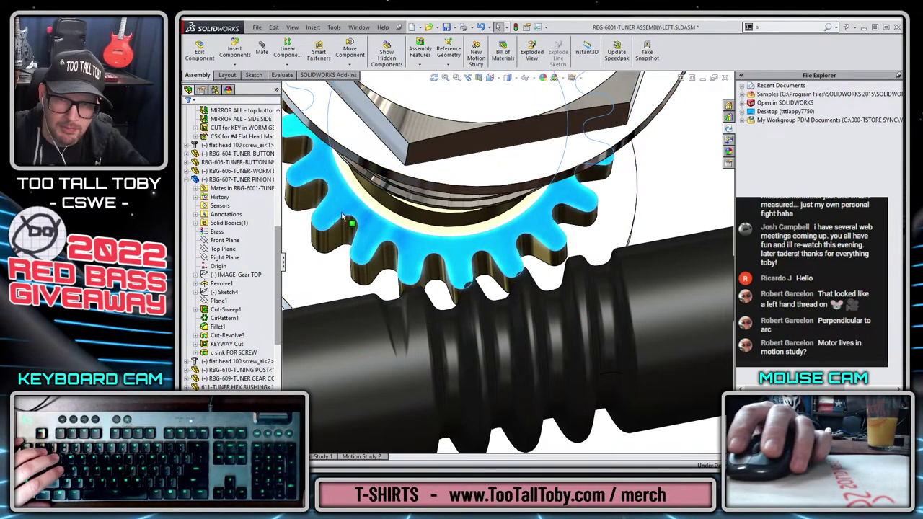
{"action": "scroll", "coordinate": [459, 320], "scroll_direction": "up", "scroll_amount": 4}
Locate GearMate1 among the mates of the RBG-606 worm drive and pinion gear, and suppress it.
{"action": "left_click_drag", "start_coordinate": [604, 292], "coordinate": [602, 230]}
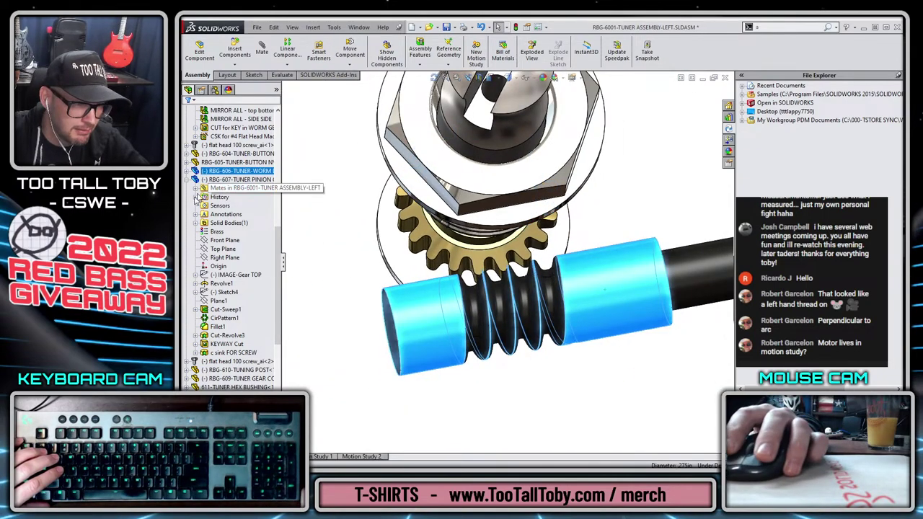
{"action": "left_click", "coordinate": [225, 173]}
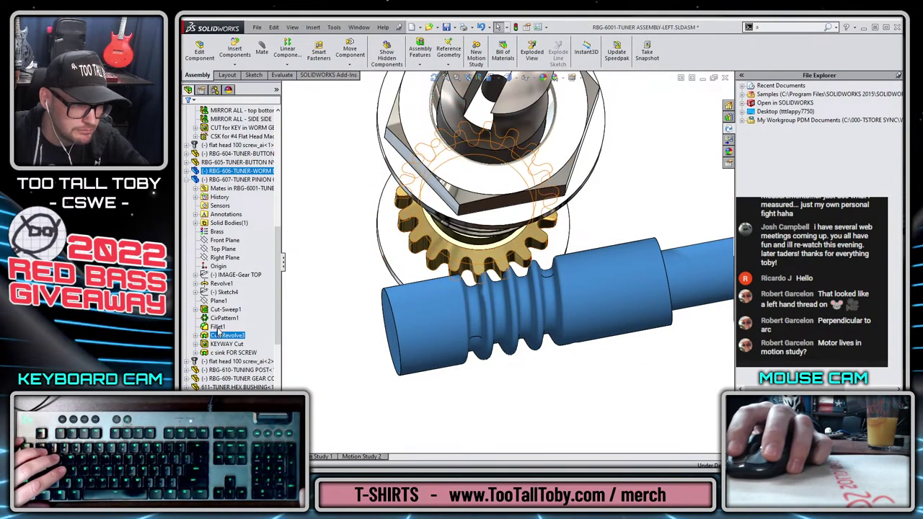
{"action": "left_click", "coordinate": [195, 188]}
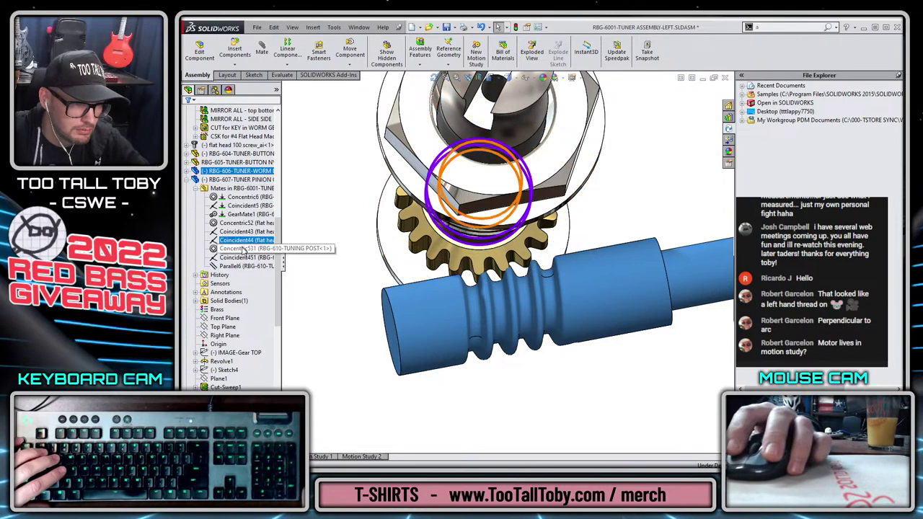
{"action": "left_click", "coordinate": [187, 171]}
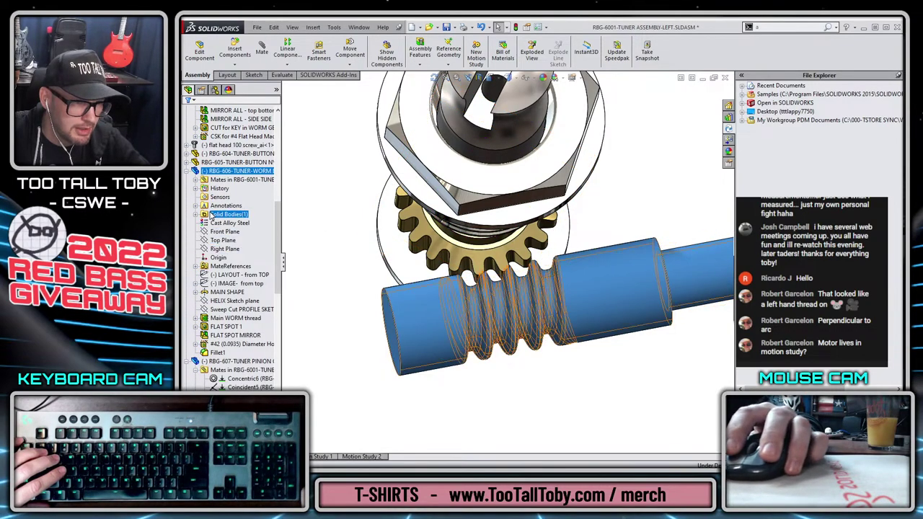
{"action": "left_click", "coordinate": [195, 179]}
{"action": "left_click", "coordinate": [242, 207]}
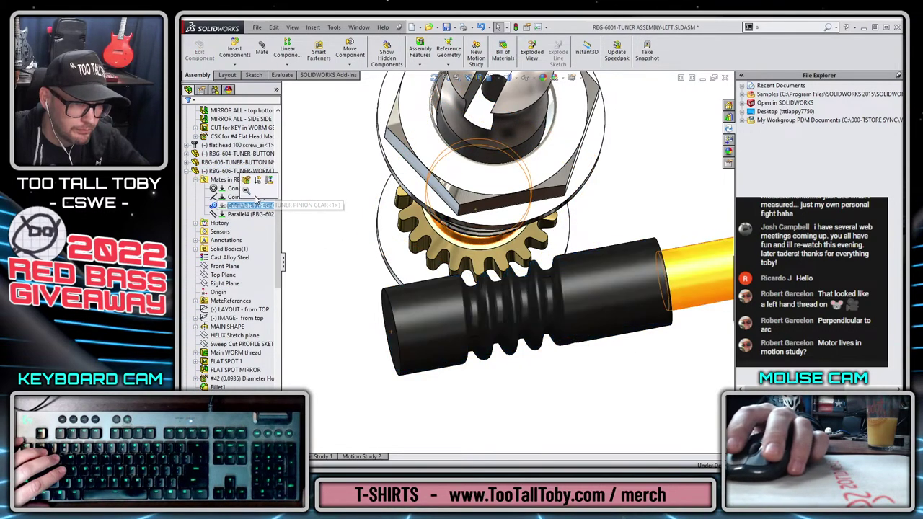
{"action": "left_click", "coordinate": [257, 181]}
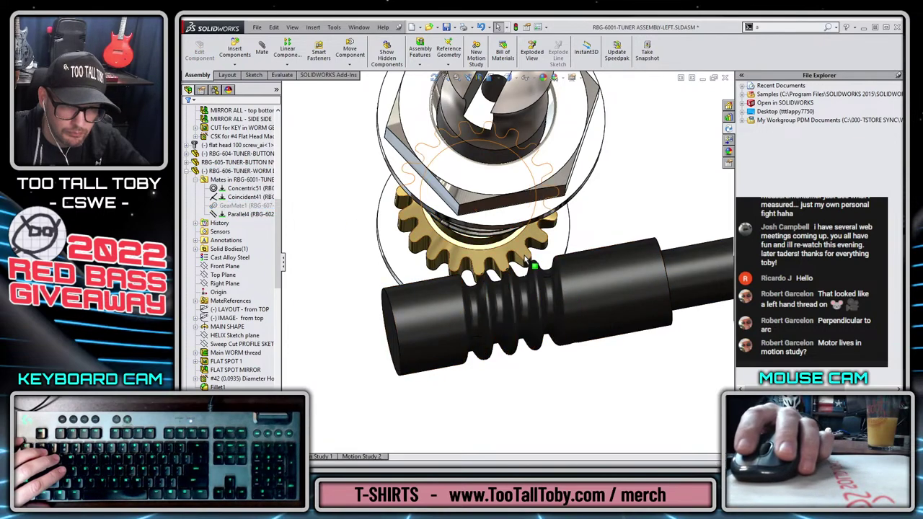
Rotate the pinion gear to line its teeth up with the worm thread, and unsuppress GearMate1.
{"action": "left_click_drag", "start_coordinate": [522, 255], "coordinate": [455, 227]}
{"action": "left_click", "coordinate": [245, 206]}
{"action": "left_click", "coordinate": [259, 178]}
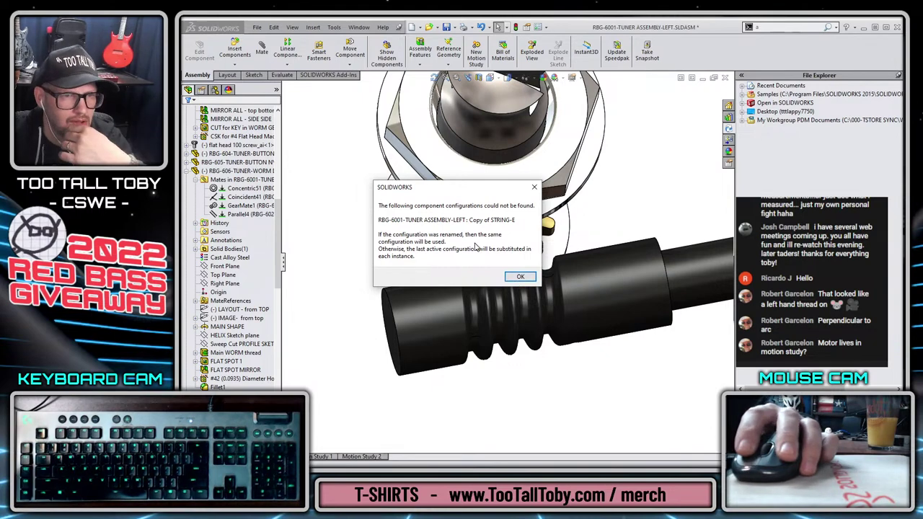
Save the left tuner assembly, and switch it to the STRING-A configuration and back to STRING-E.
{"action": "left_click", "coordinate": [518, 277]}
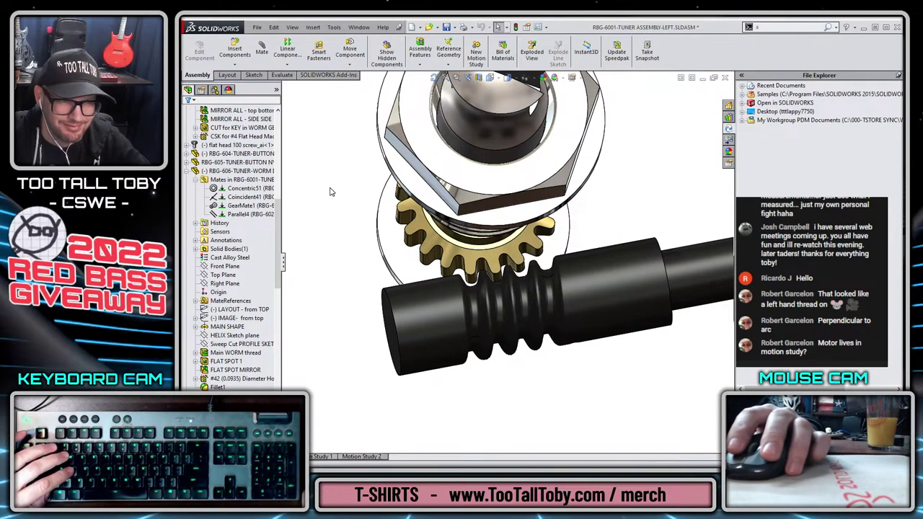
{"action": "key", "text": "ctrl+s"}
{"action": "left_click", "coordinate": [214, 91]}
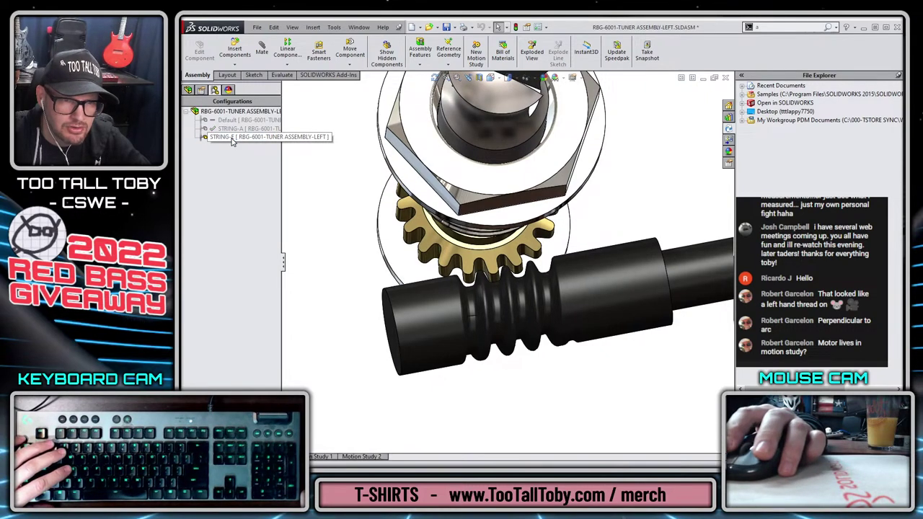
{"action": "double_click", "coordinate": [230, 128]}
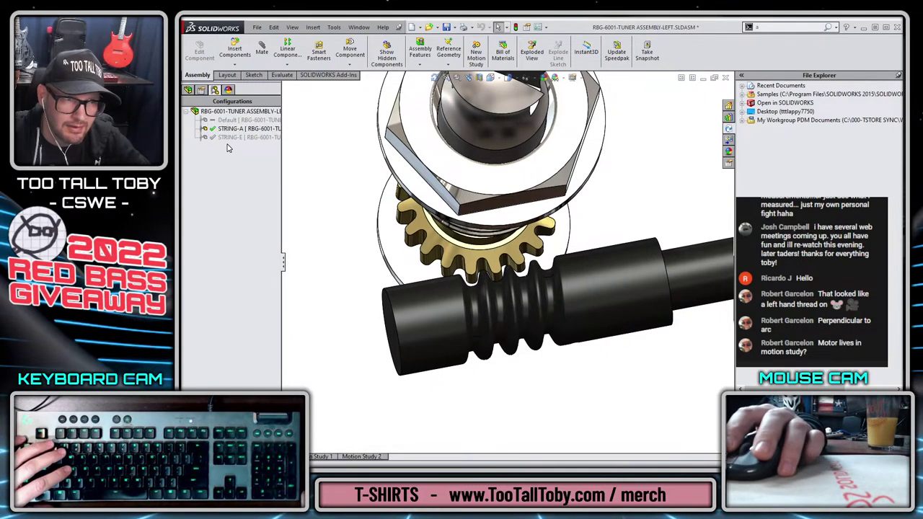
{"action": "double_click", "coordinate": [229, 138]}
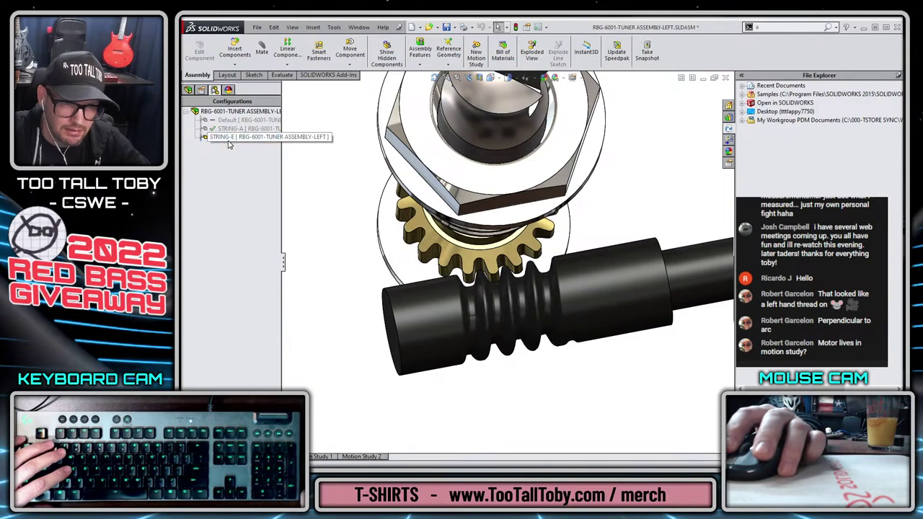
{"action": "key", "text": "f"}
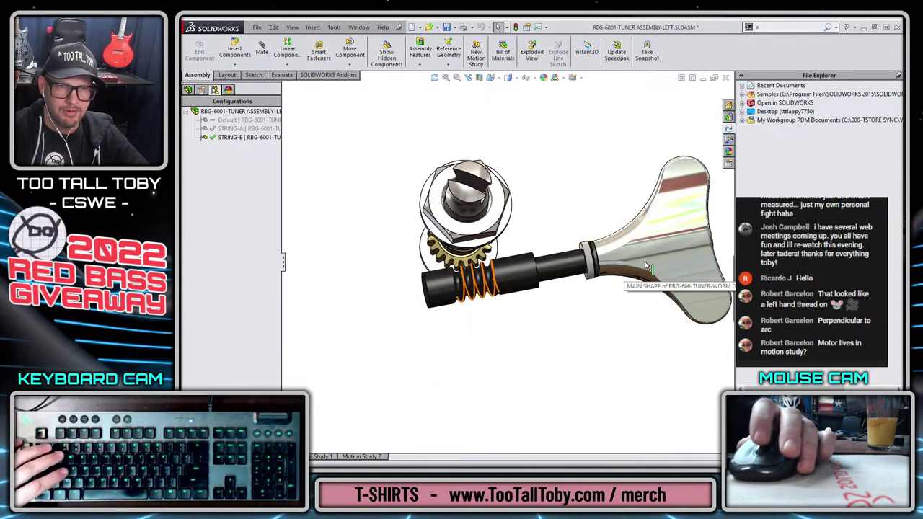
Examine how the worm thread and pinion gear teeth mesh in the STRING-E configuration.
{"action": "right_click", "coordinate": [240, 139]}
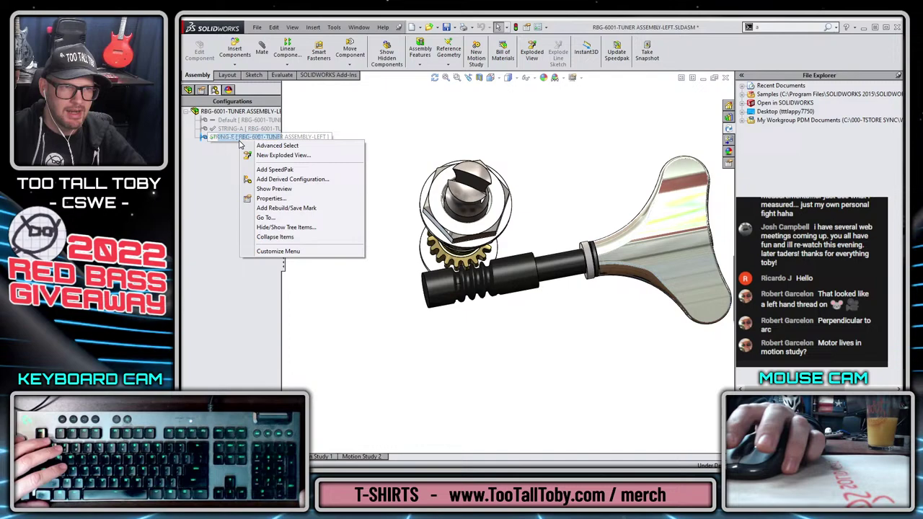
{"action": "left_click", "coordinate": [222, 236]}
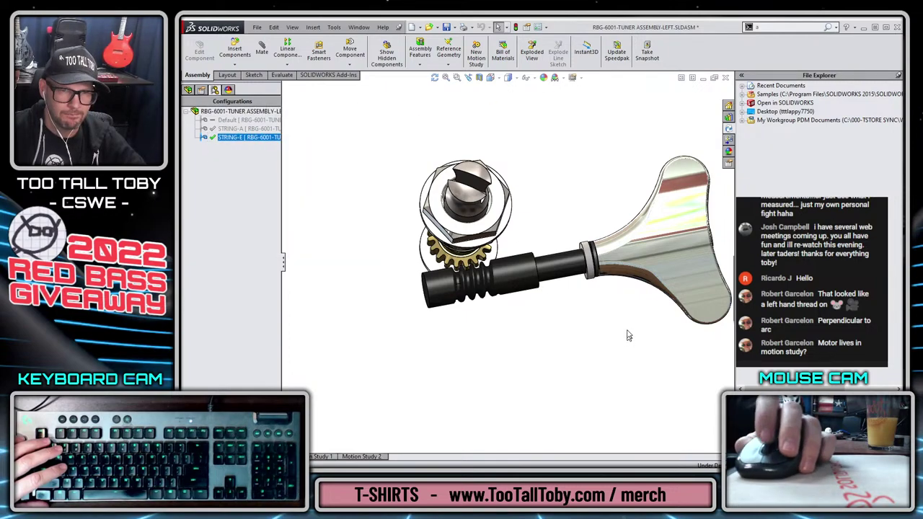
{"action": "middle_click_drag", "start_coordinate": [627, 335], "coordinate": [590, 311]}
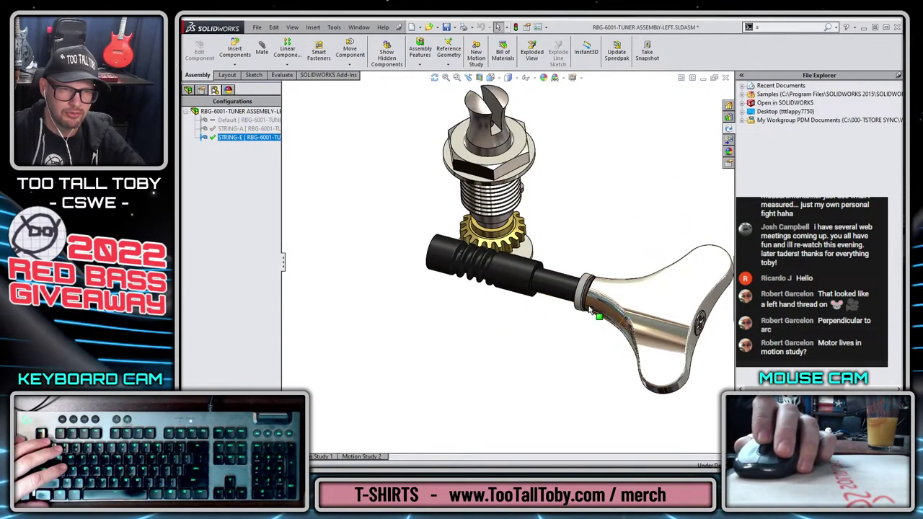
{"action": "scroll", "coordinate": [494, 258], "scroll_direction": "down", "scroll_amount": 3}
{"action": "middle_click", "coordinate": [465, 264]}
{"action": "mouse_move", "coordinate": [465, 264]}
{"action": "middle_mouse_down"}
{"action": "mouse_move", "coordinate": [451, 282]}
{"action": "mouse_move", "coordinate": [472, 275]}
{"action": "middle_mouse_up"}
{"action": "scroll", "coordinate": [488, 261], "scroll_direction": "up", "scroll_amount": 3}
{"action": "scroll", "coordinate": [516, 209], "scroll_direction": "down", "scroll_amount": 2}
{"action": "left_click", "coordinate": [687, 201]}
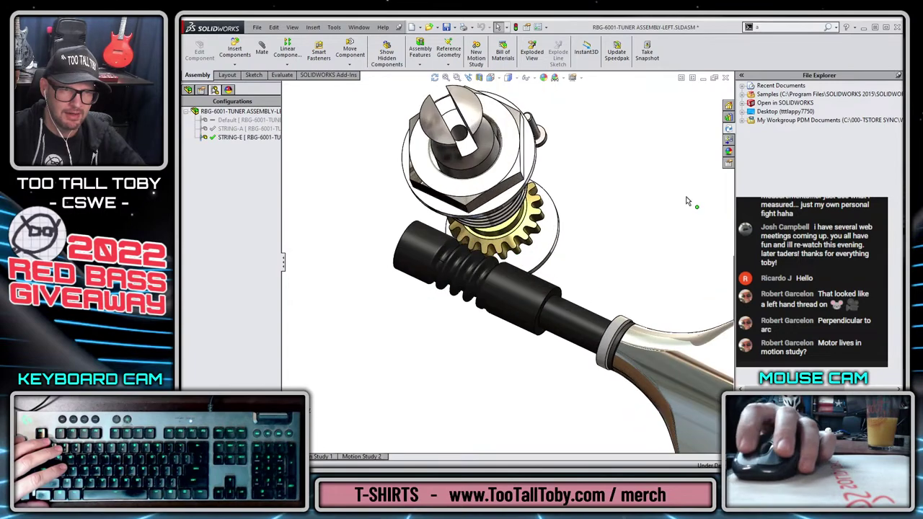
{"action": "scroll", "coordinate": [506, 245], "scroll_direction": "up", "scroll_amount": 2}
{"action": "scroll", "coordinate": [418, 216], "scroll_direction": "down", "scroll_amount": 2}
{"action": "scroll", "coordinate": [520, 264], "scroll_direction": "down", "scroll_amount": 1}
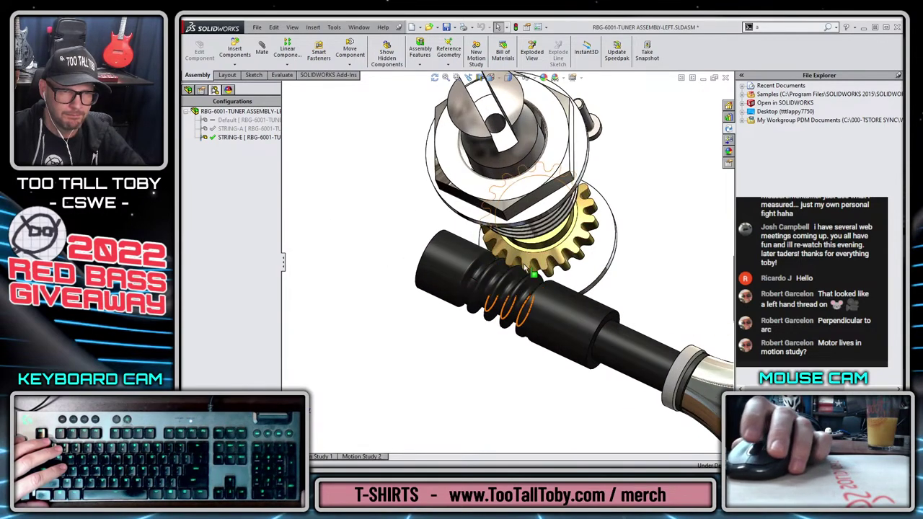
View the STRING-E configuration's properties with the advanced options expanded, and leave them without applying changes.
{"action": "right_click", "coordinate": [240, 137]}
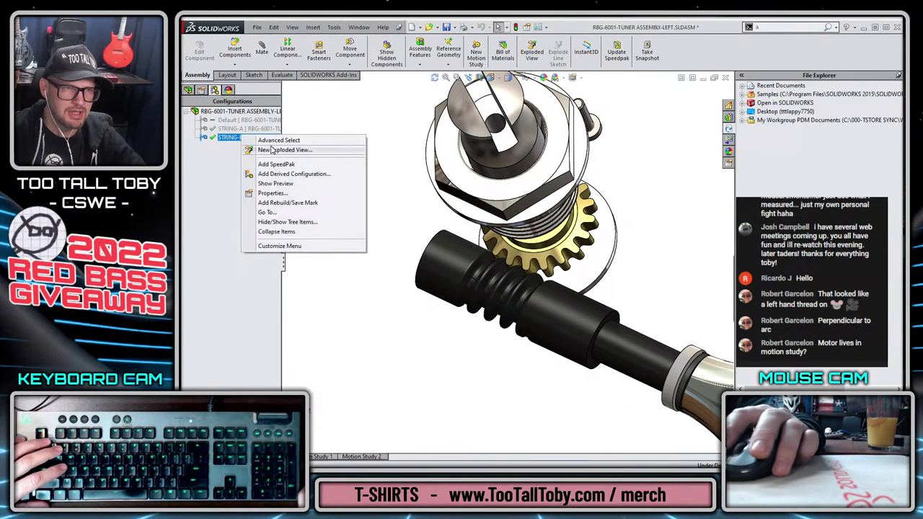
{"action": "left_click", "coordinate": [299, 193]}
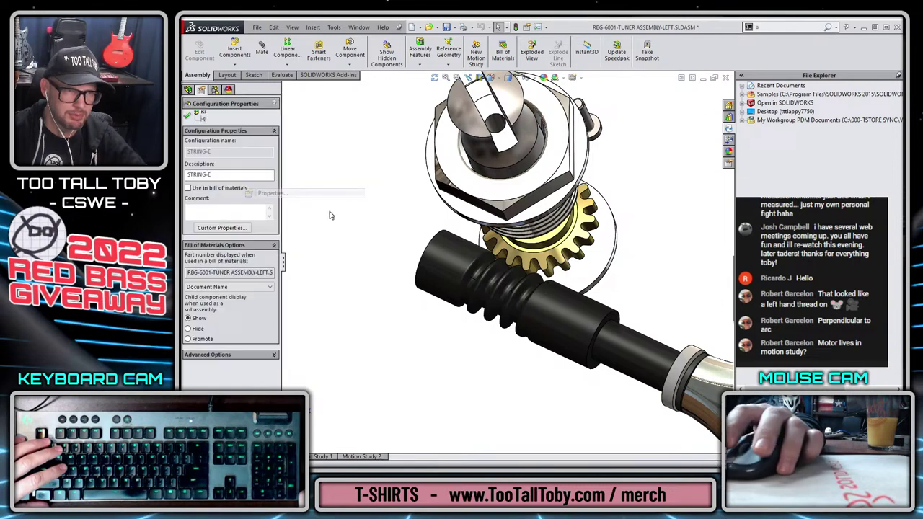
{"action": "left_click", "coordinate": [251, 355]}
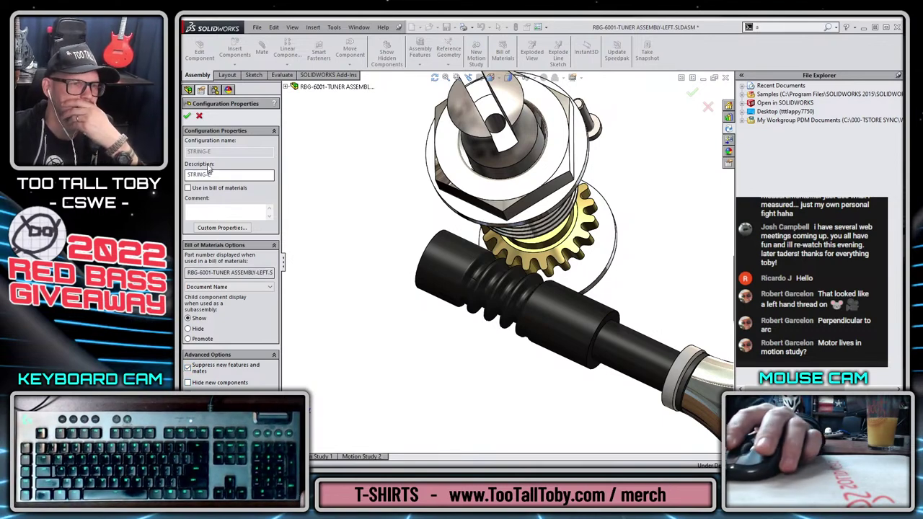
{"action": "left_click", "coordinate": [200, 117]}
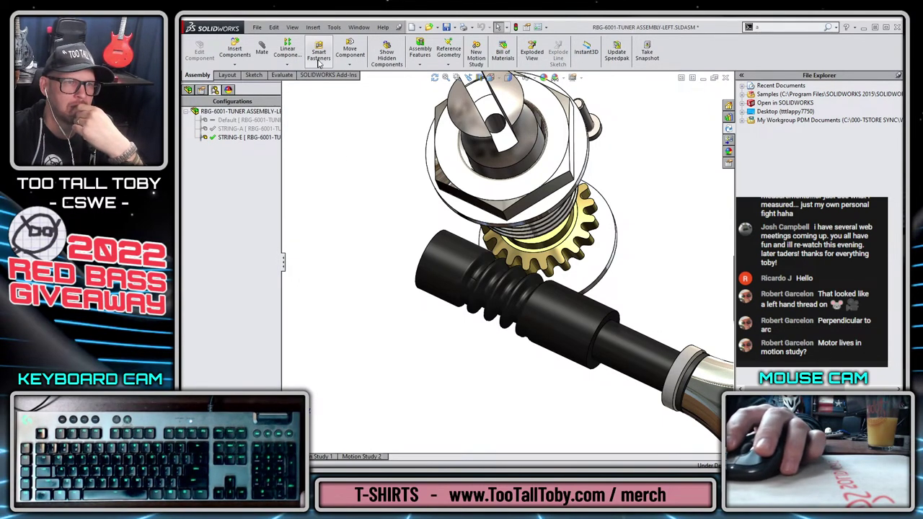
Suppress the GearMate1 mate that links the worm drive and the pinion gear in the STRING-E configuration.
{"action": "left_click", "coordinate": [350, 52]}
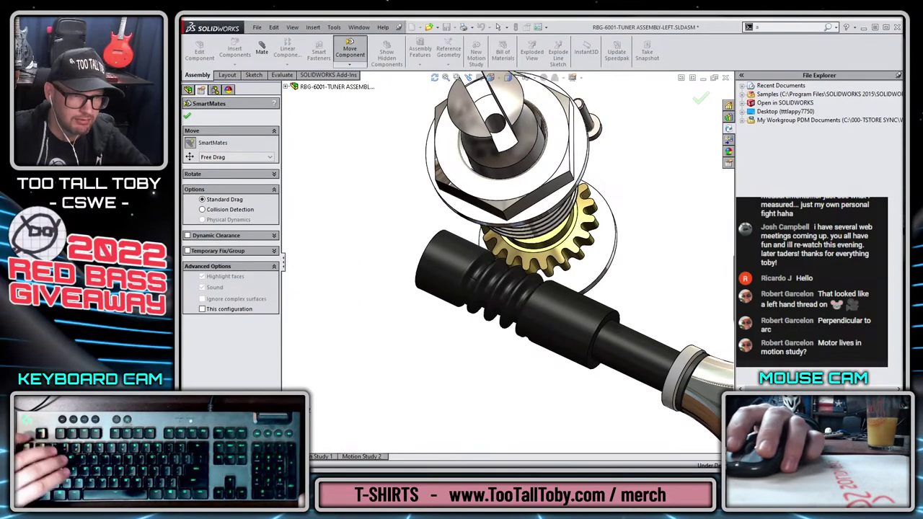
{"action": "key", "text": "Escape"}
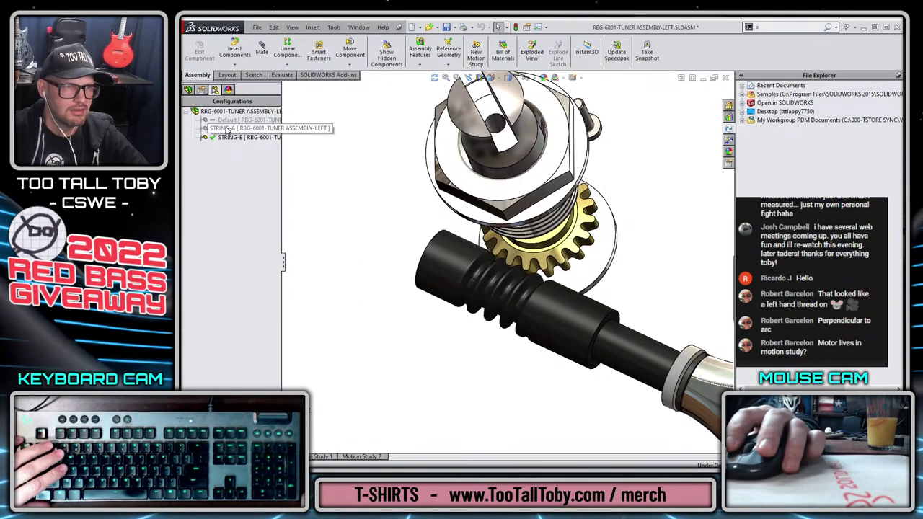
{"action": "left_click", "coordinate": [189, 90]}
{"action": "scroll", "coordinate": [209, 296], "scroll_direction": "down", "scroll_amount": 4}
{"action": "left_click", "coordinate": [225, 344]}
{"action": "key", "text": "Escape"}
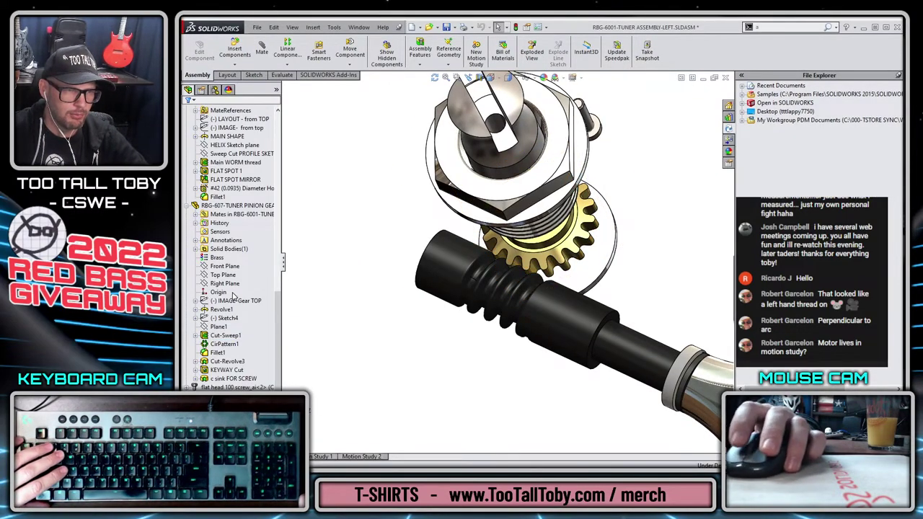
{"action": "scroll", "coordinate": [216, 288], "scroll_direction": "up", "scroll_amount": 7}
{"action": "left_click", "coordinate": [196, 206]}
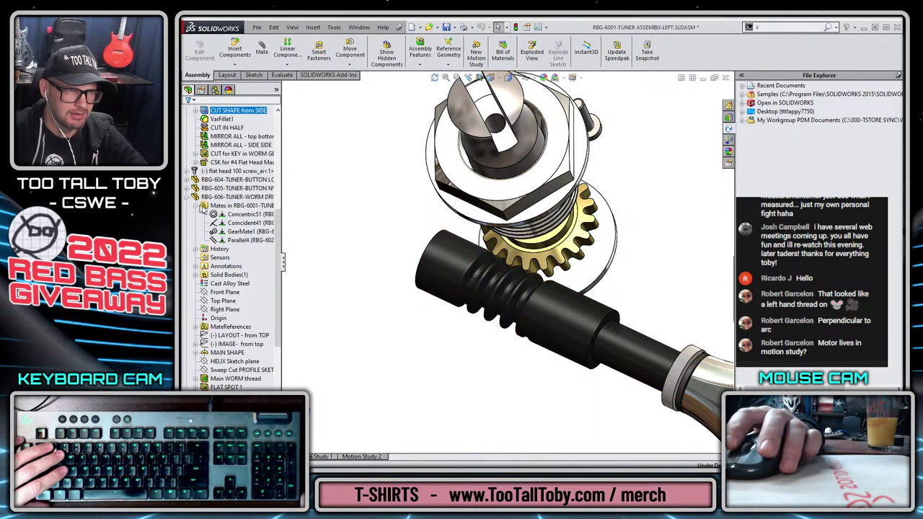
{"action": "right_click", "coordinate": [248, 233]}
{"action": "left_click", "coordinate": [261, 209]}
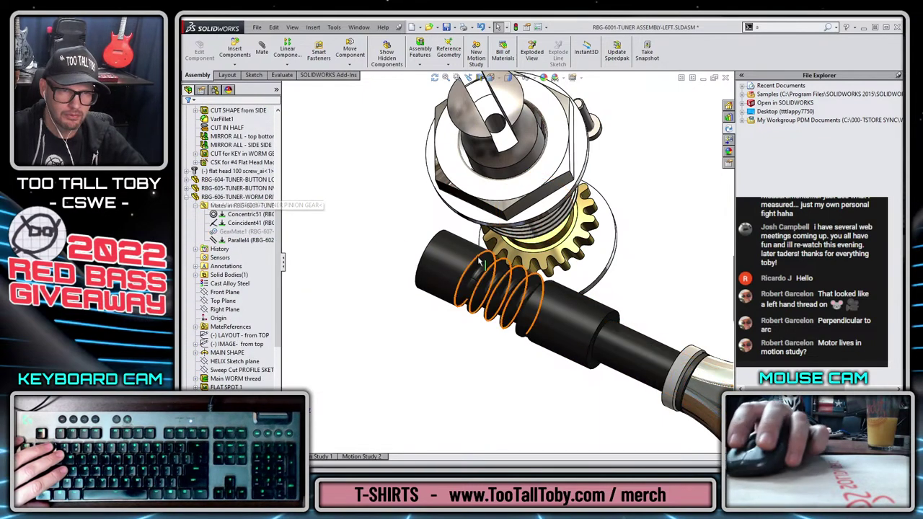
Rotate the pinion gear so its teeth sit in the worm thread's grooves, and unsuppress GearMate1.
{"action": "left_click", "coordinate": [531, 193]}
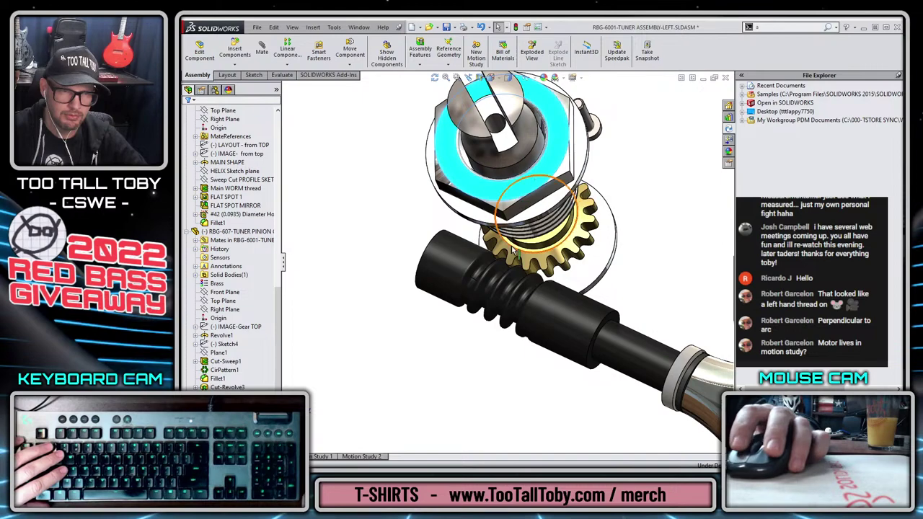
{"action": "left_click_drag", "start_coordinate": [514, 265], "coordinate": [568, 212]}
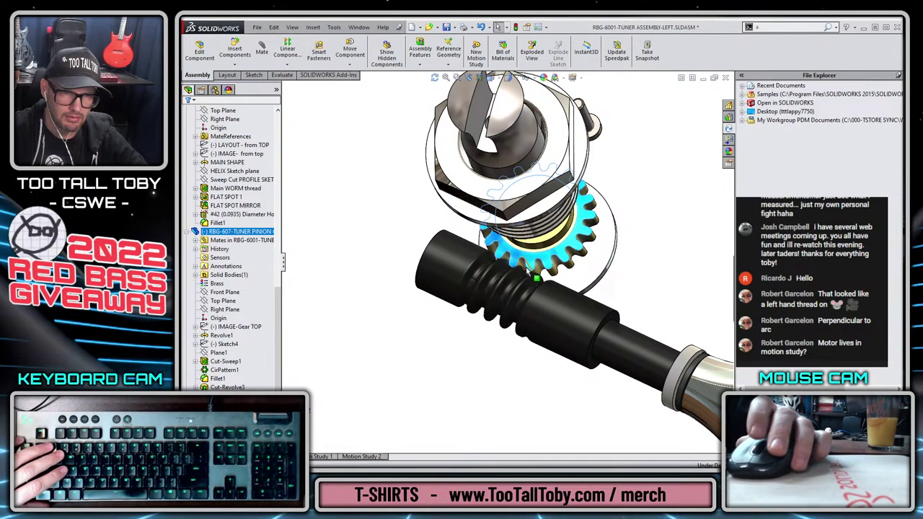
{"action": "middle_click_drag", "start_coordinate": [507, 292], "coordinate": [536, 289]}
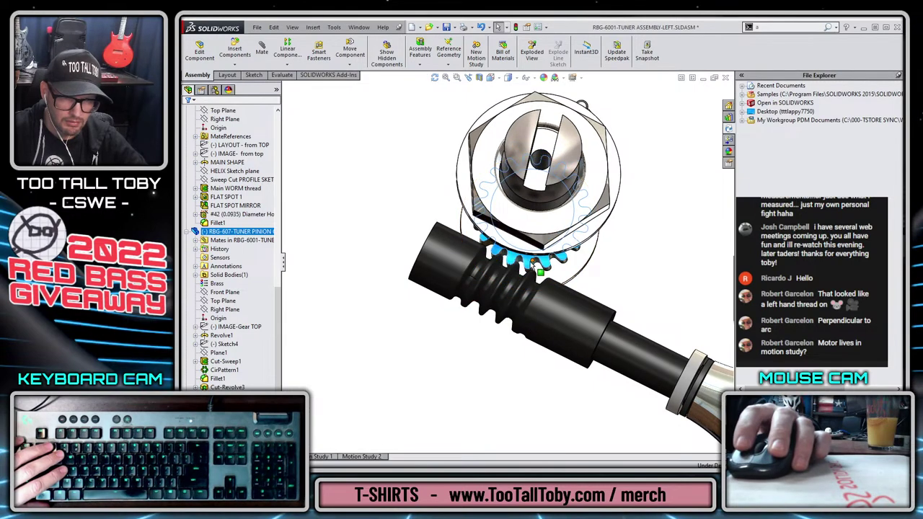
{"action": "left_click_drag", "start_coordinate": [529, 265], "coordinate": [522, 265]}
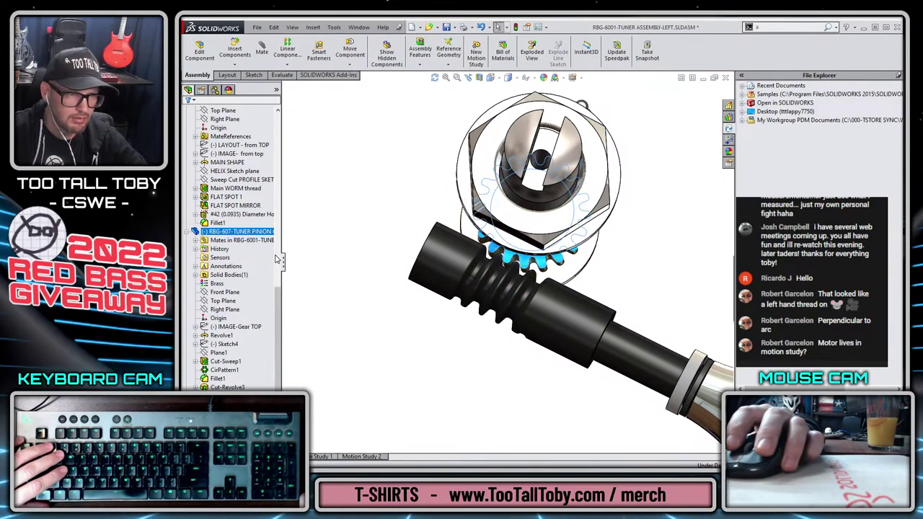
{"action": "scroll", "coordinate": [233, 216], "scroll_direction": "up", "scroll_amount": 5}
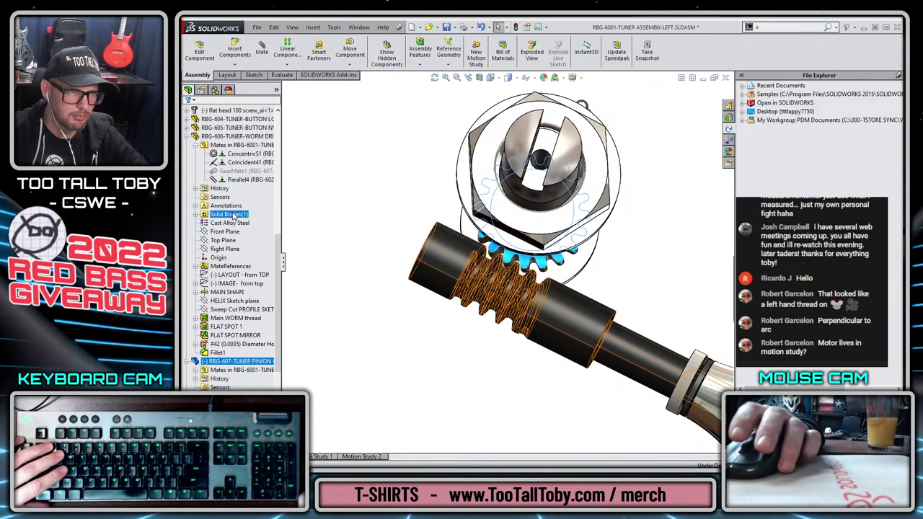
{"action": "right_click", "coordinate": [238, 172]}
{"action": "left_click", "coordinate": [256, 146]}
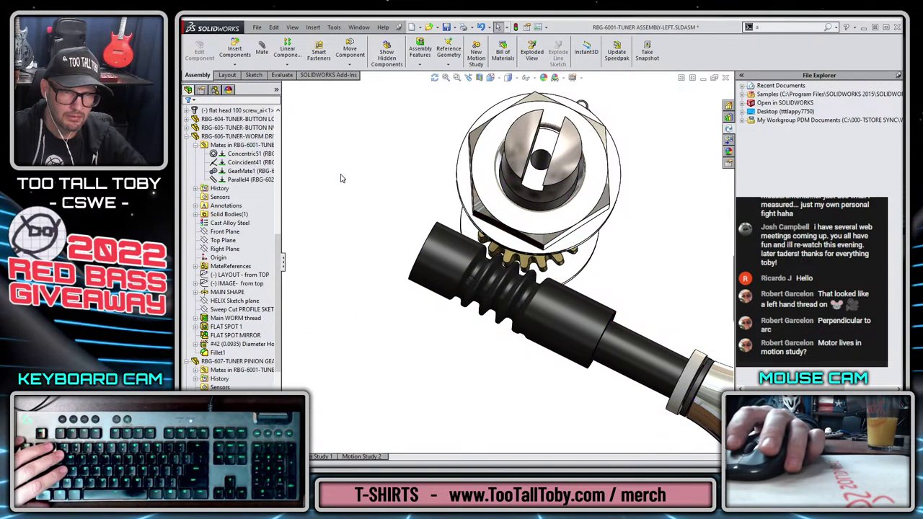
Compare the STRING-A and STRING-E configurations of the left tuner, and activate the Default configuration.
{"action": "left_click", "coordinate": [215, 91]}
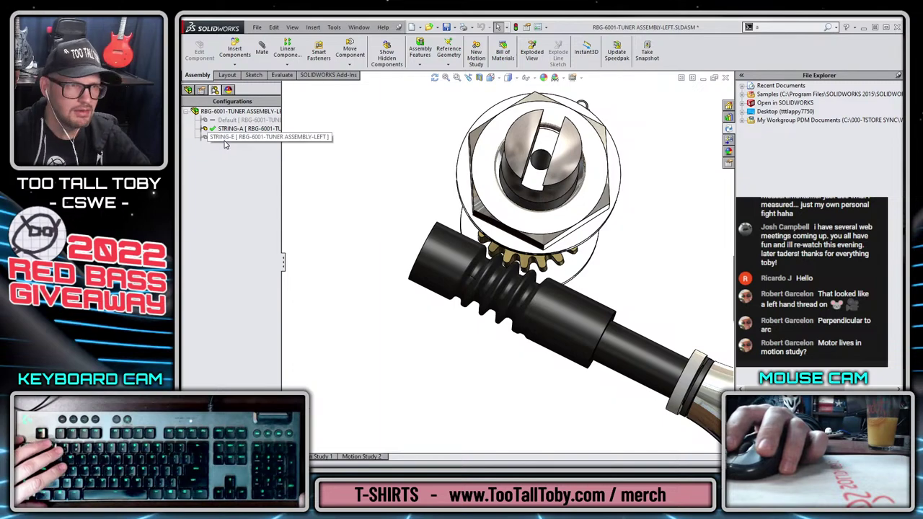
{"action": "double_click", "coordinate": [224, 139]}
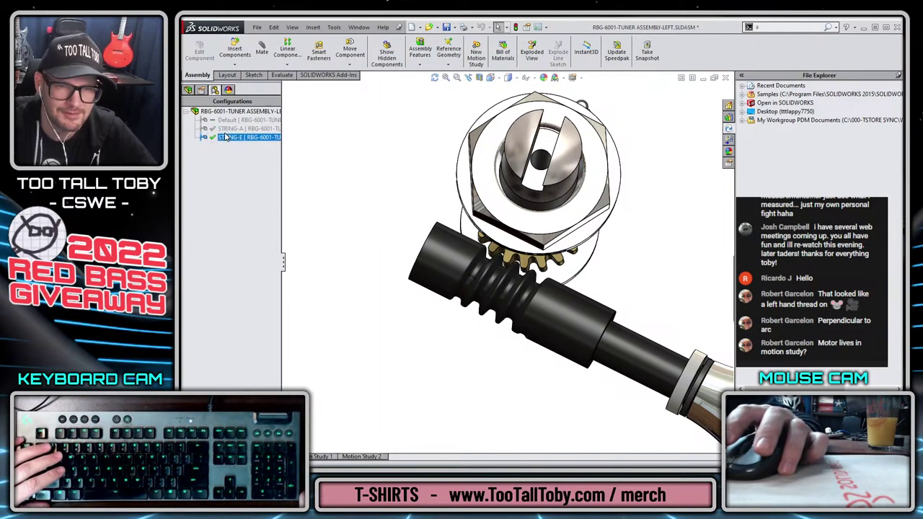
{"action": "scroll", "coordinate": [495, 252], "scroll_direction": "up", "scroll_amount": 6}
{"action": "scroll", "coordinate": [527, 257], "scroll_direction": "down", "scroll_amount": 3}
{"action": "scroll", "coordinate": [528, 257], "scroll_direction": "up", "scroll_amount": 2}
{"action": "middle_click_drag", "start_coordinate": [711, 322], "coordinate": [612, 268]}
{"action": "double_click", "coordinate": [236, 129]}
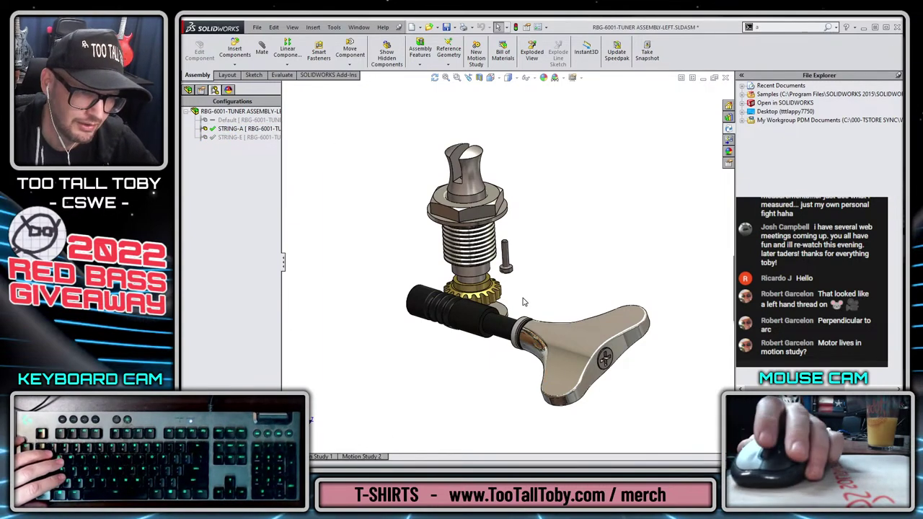
{"action": "middle_click_drag", "start_coordinate": [524, 302], "coordinate": [532, 336]}
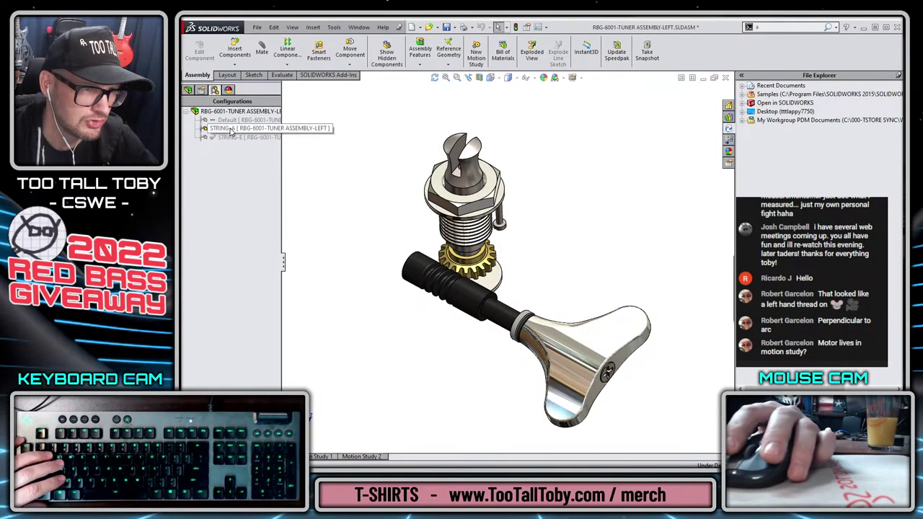
Set the TUNING BUTTON ANGLE mate to 0 degrees in the Default configuration.
{"action": "left_click", "coordinate": [188, 89]}
{"action": "scroll", "coordinate": [189, 328], "scroll_direction": "up", "scroll_amount": 2}
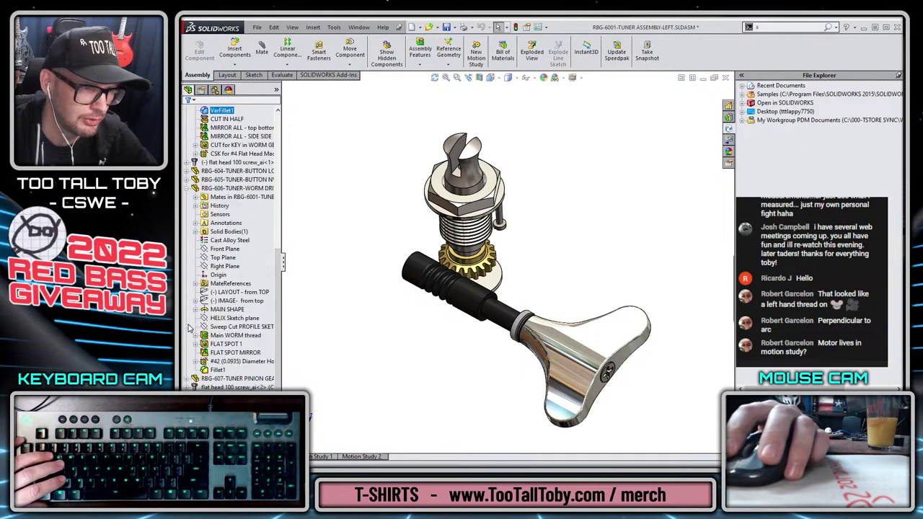
{"action": "left_click", "coordinate": [186, 180]}
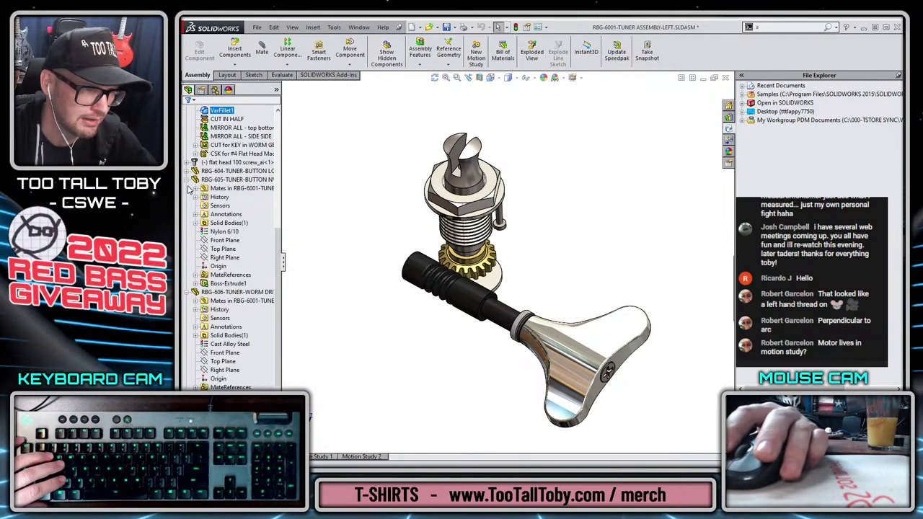
{"action": "left_click", "coordinate": [186, 180]}
{"action": "left_click", "coordinate": [188, 188]}
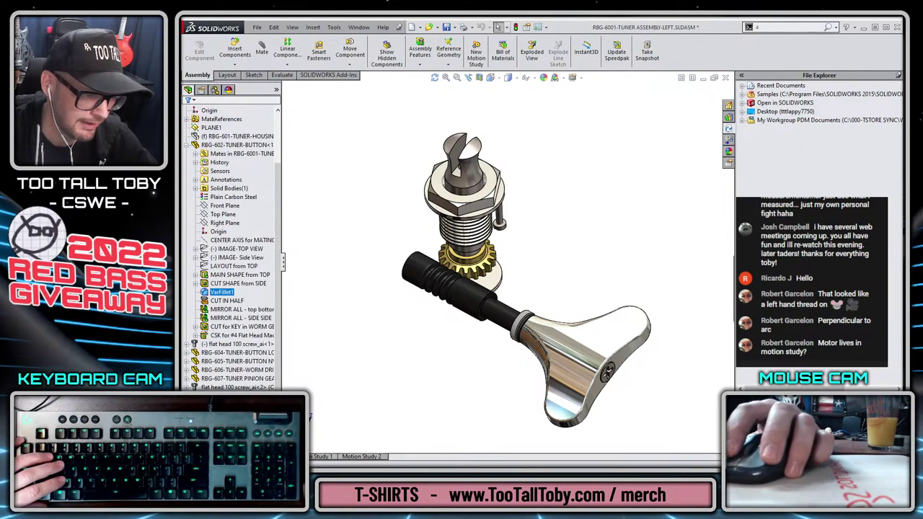
{"action": "scroll", "coordinate": [231, 288], "scroll_direction": "down", "scroll_amount": 8}
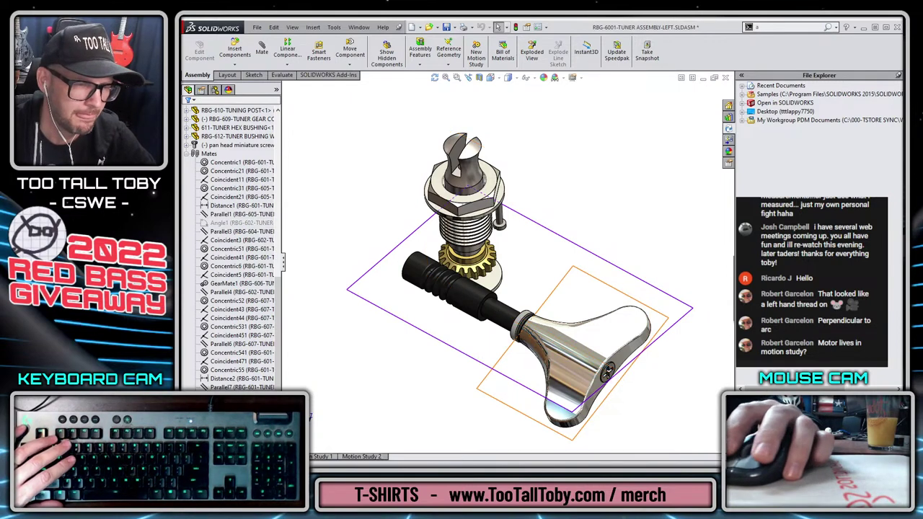
{"action": "right_click", "coordinate": [241, 330]}
{"action": "left_click", "coordinate": [246, 334]}
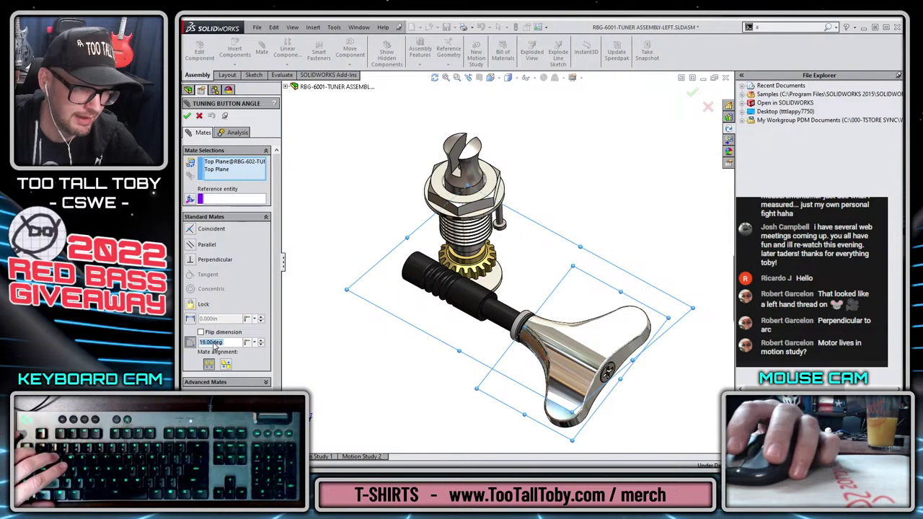
{"action": "type", "text": "0"}
{"action": "key", "text": "Return"}
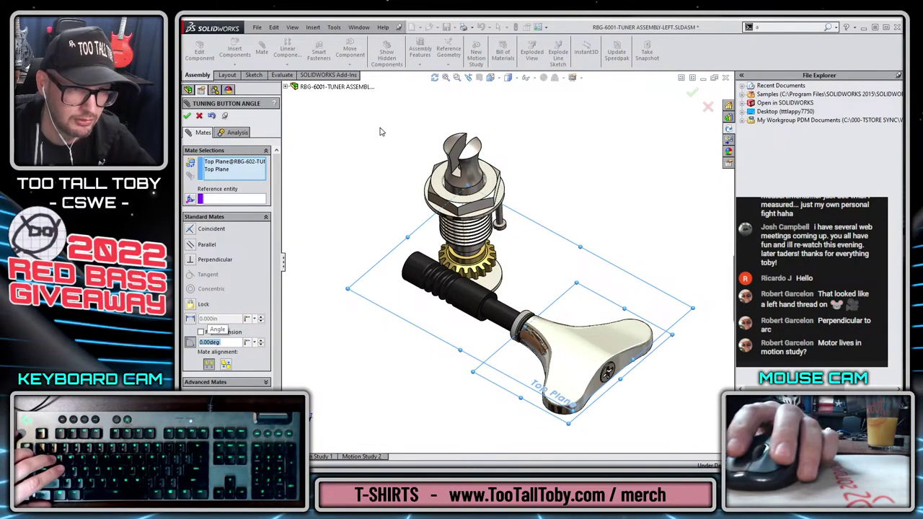
{"action": "left_click", "coordinate": [187, 116]}
{"action": "left_click", "coordinate": [186, 118]}
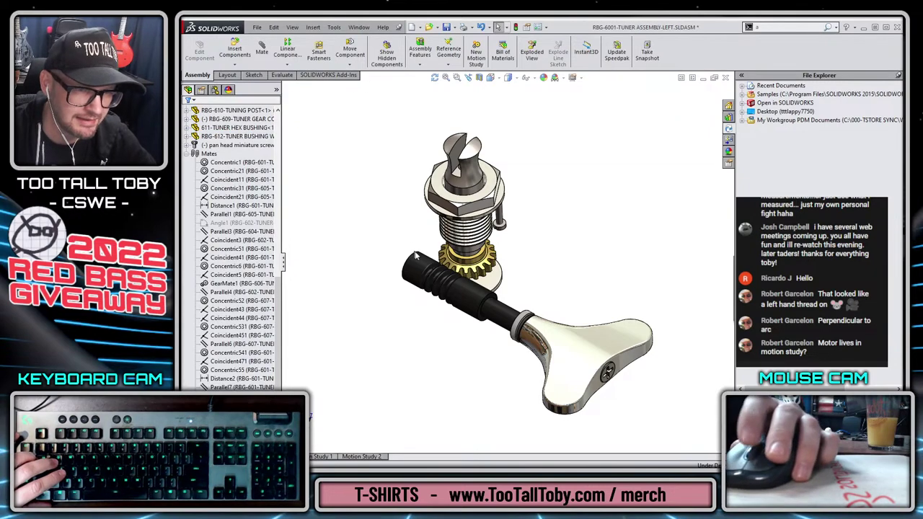
Try a 60-degree value for the TUNING BUTTON ANGLE mate with the worm thread in close-up.
{"action": "middle_click_drag", "start_coordinate": [412, 241], "coordinate": [431, 324]}
{"action": "scroll", "coordinate": [437, 267], "scroll_direction": "down", "scroll_amount": 6}
{"action": "middle_click", "coordinate": [437, 264]}
{"action": "mouse_move", "coordinate": [437, 264]}
{"action": "middle_mouse_down"}
{"action": "mouse_move", "coordinate": [434, 273]}
{"action": "mouse_move", "coordinate": [436, 254]}
{"action": "middle_mouse_up"}
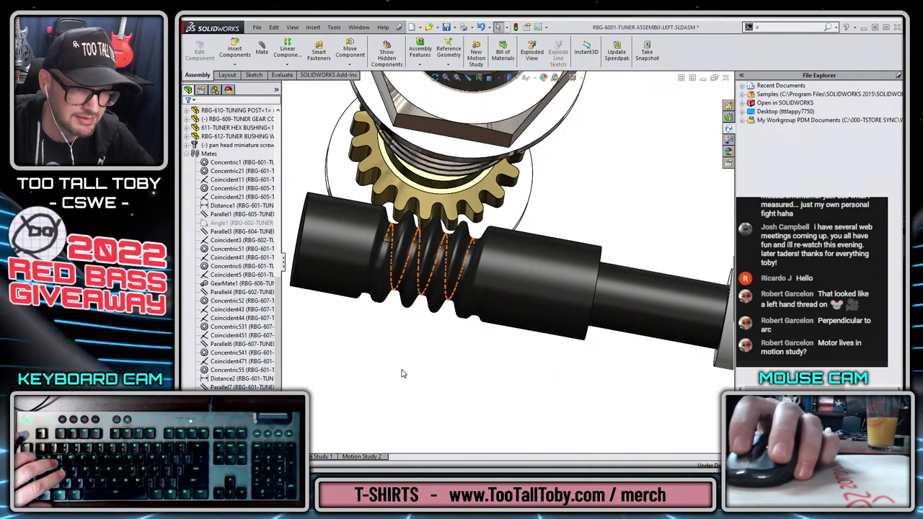
{"action": "right_click", "coordinate": [242, 360]}
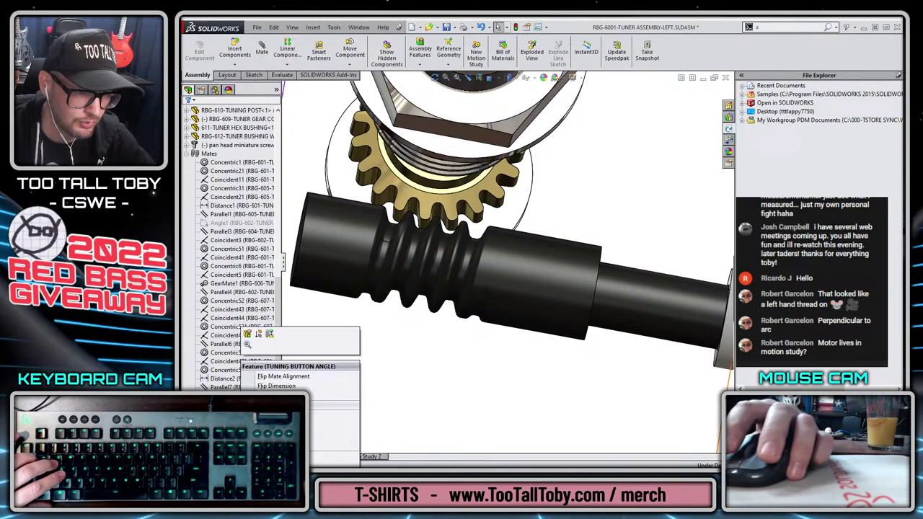
{"action": "left_click", "coordinate": [247, 335]}
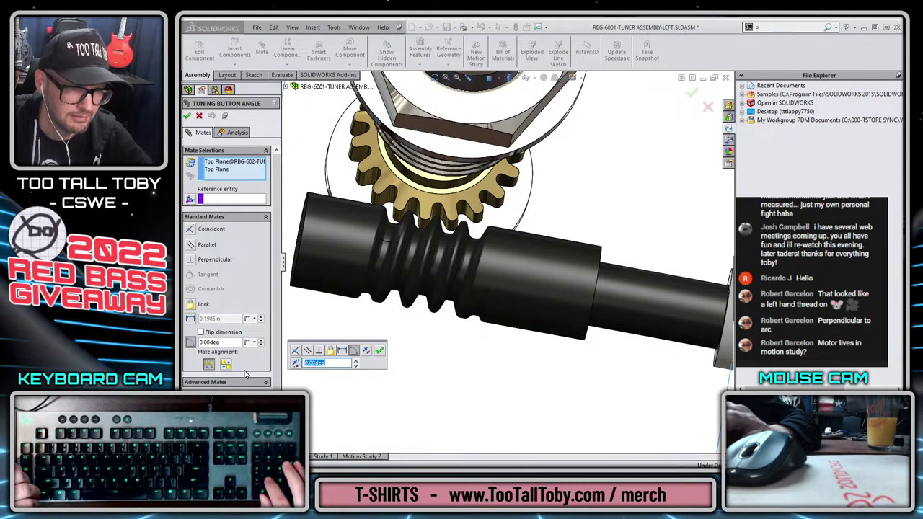
{"action": "type", "text": "60"}
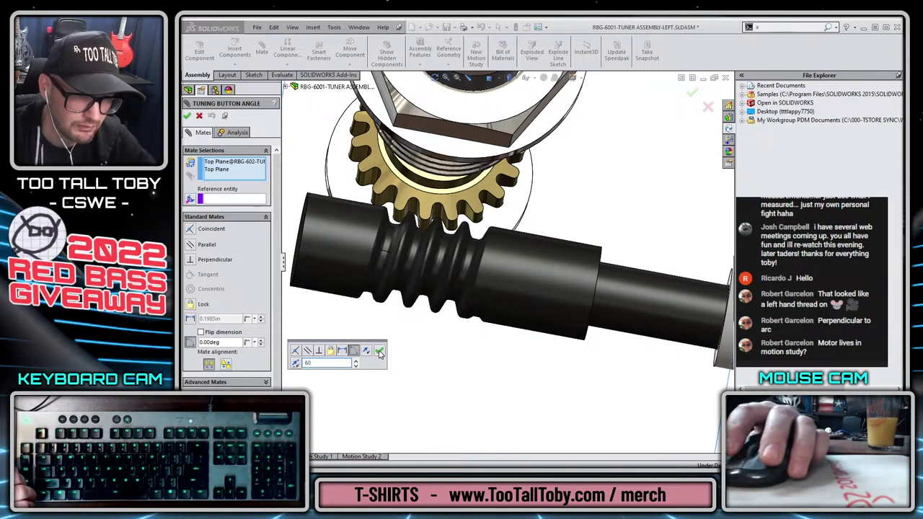
{"action": "key", "text": "Return"}
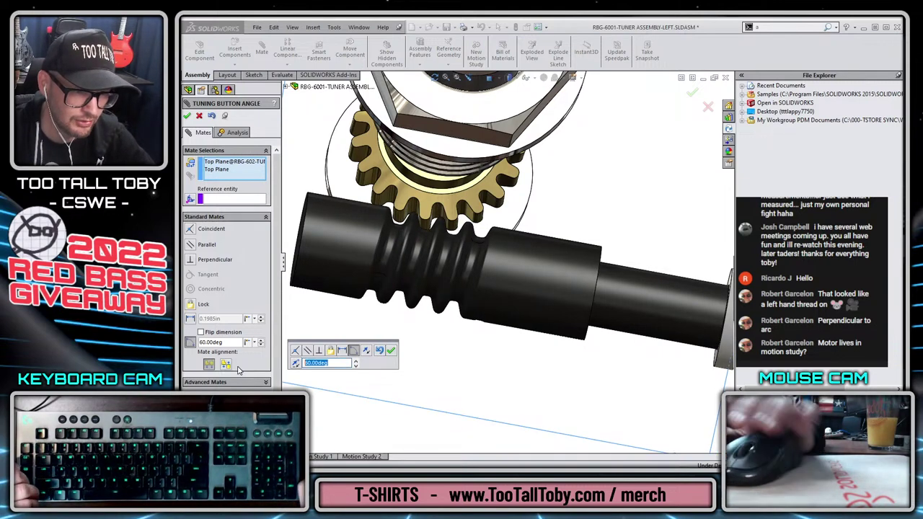
Return the TUNING BUTTON ANGLE mate to 0 degrees and accept the edit.
{"action": "type", "text": "0"}
{"action": "key", "text": "Return"}
{"action": "key", "text": "Return"}
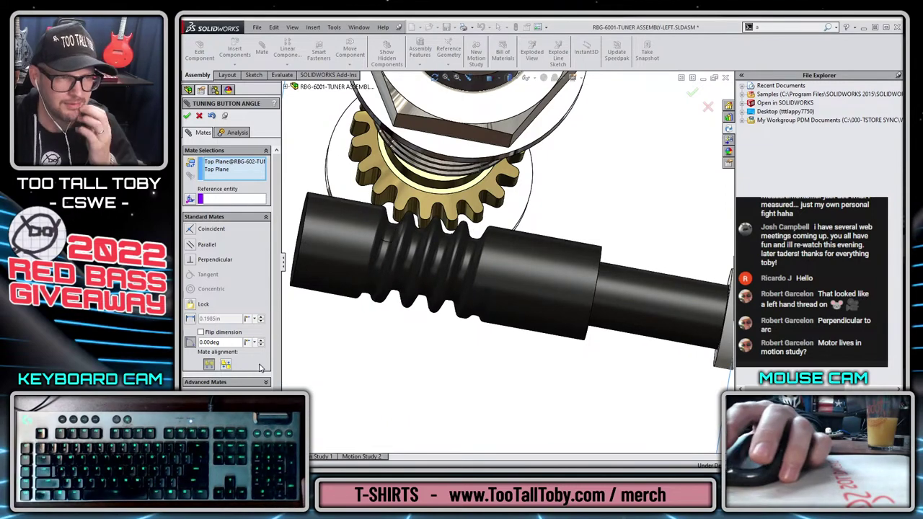
{"action": "left_click", "coordinate": [188, 115]}
{"action": "left_click", "coordinate": [187, 115]}
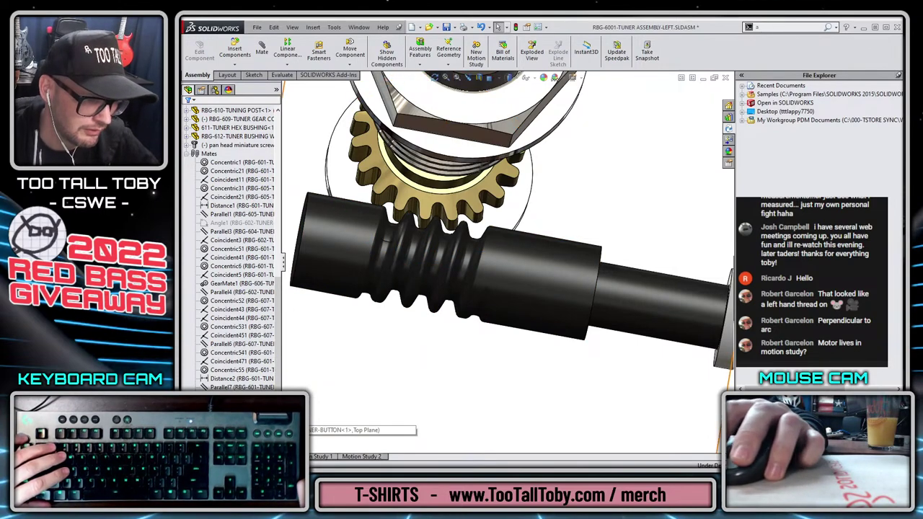
{"action": "left_click", "coordinate": [232, 387]}
{"action": "scroll", "coordinate": [461, 292], "scroll_direction": "up", "scroll_amount": 3}
{"action": "scroll", "coordinate": [461, 292], "scroll_direction": "up", "scroll_amount": 1}
{"action": "scroll", "coordinate": [546, 270], "scroll_direction": "down", "scroll_amount": 1}
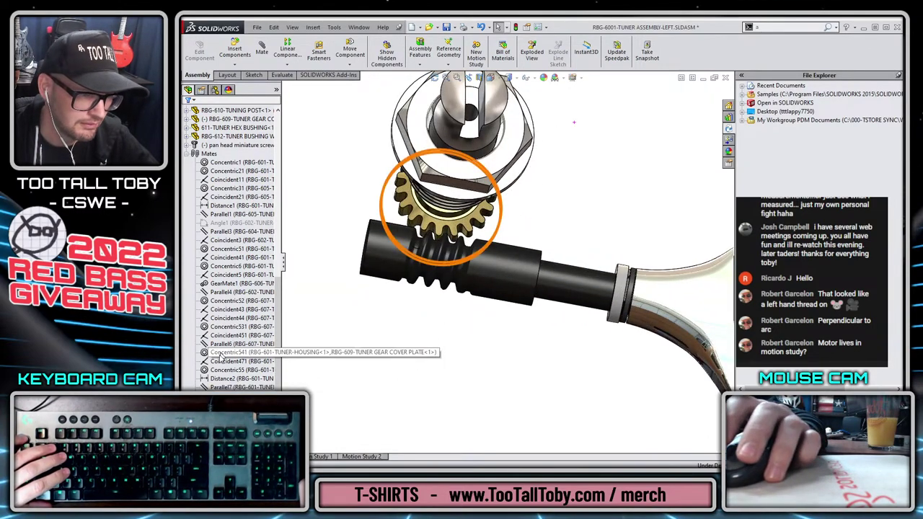
{"action": "left_click", "coordinate": [222, 336]}
{"action": "mouse_move", "coordinate": [365, 276]}
{"action": "middle_mouse_down"}
{"action": "mouse_move", "coordinate": [366, 305]}
{"action": "mouse_move", "coordinate": [366, 288]}
{"action": "middle_mouse_up"}
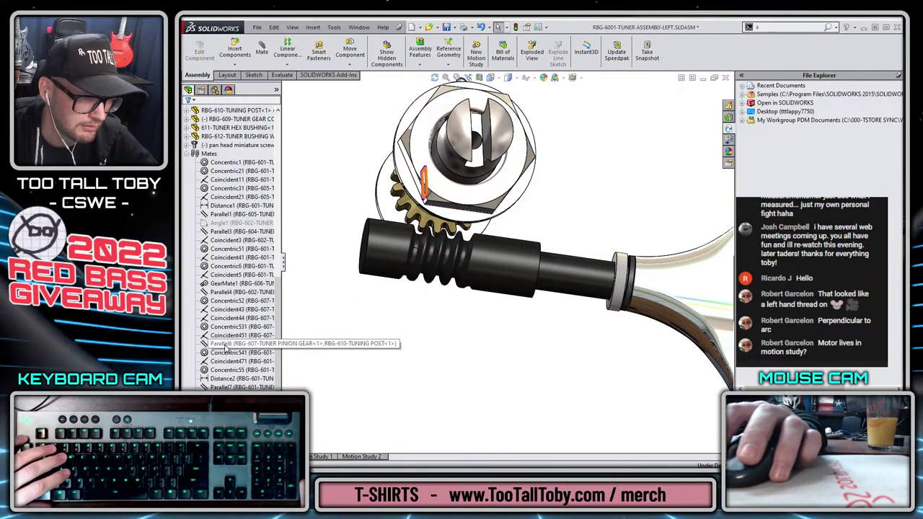
{"action": "right_click", "coordinate": [222, 284]}
{"action": "left_click", "coordinate": [231, 254]}
{"action": "scroll", "coordinate": [443, 233], "scroll_direction": "down", "scroll_amount": 9}
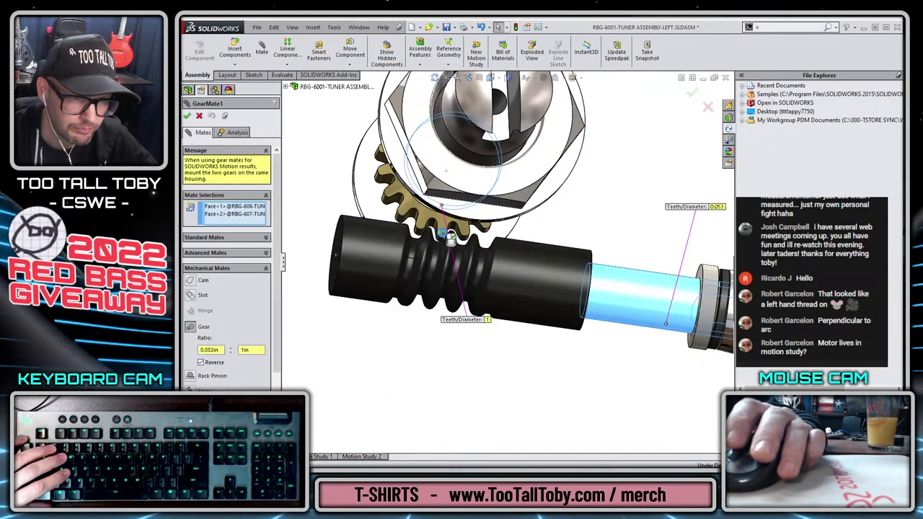
{"action": "left_click_drag", "start_coordinate": [461, 241], "coordinate": [455, 244]}
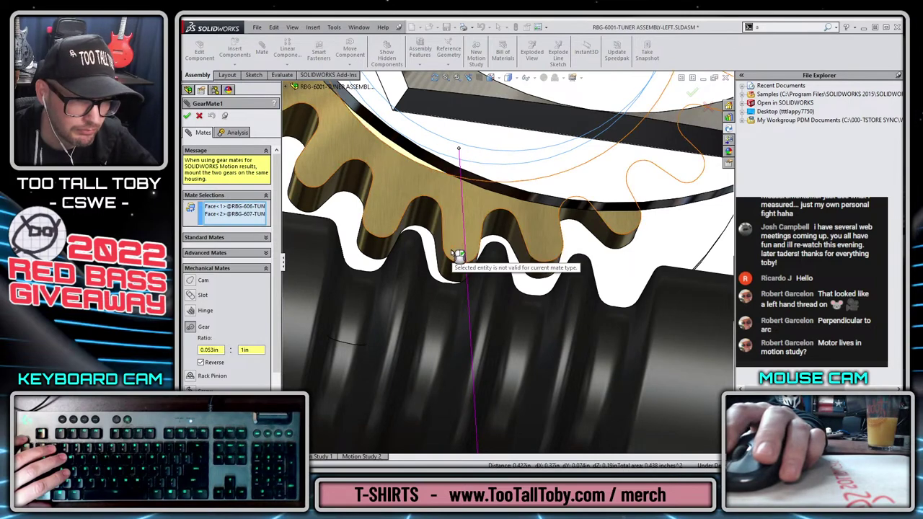
{"action": "key", "text": "Escape"}
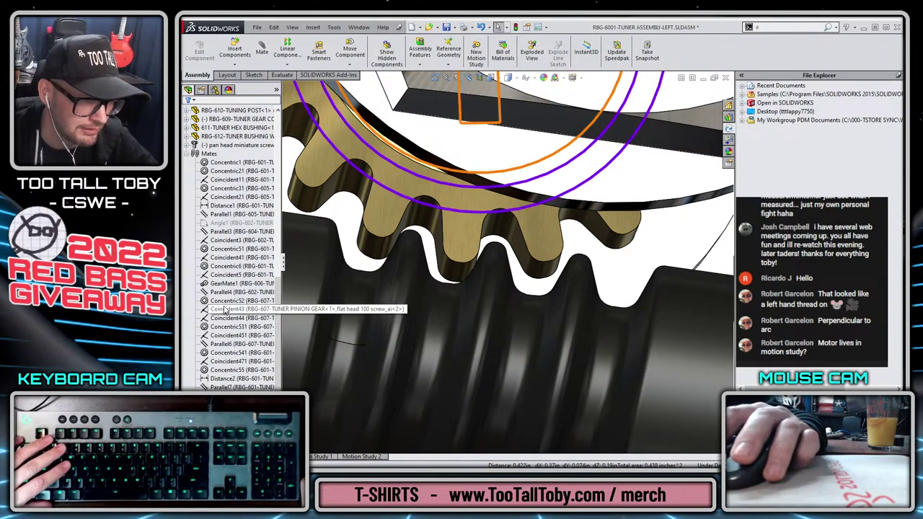
Suppress GearMate1 in the Default configuration to free the pinion gear from the worm drive.
{"action": "left_click", "coordinate": [226, 284]}
{"action": "right_click", "coordinate": [226, 283]}
{"action": "left_click", "coordinate": [247, 257]}
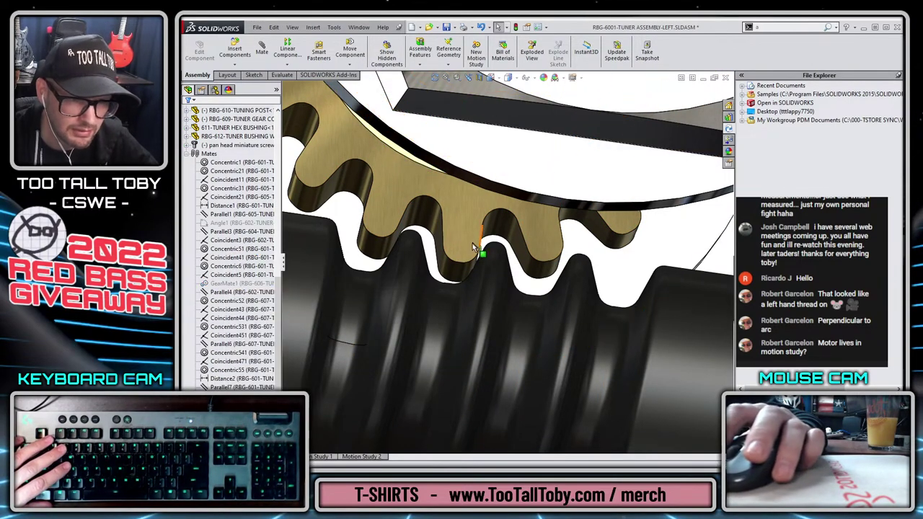
Rotate the pinion gear until its teeth sit centred in the worm thread grooves, and unsuppress GearMate1.
{"action": "mouse_move", "coordinate": [461, 249]}
{"action": "left_mouse_down"}
{"action": "mouse_move", "coordinate": [452, 250]}
{"action": "mouse_move", "coordinate": [457, 260]}
{"action": "left_mouse_up"}
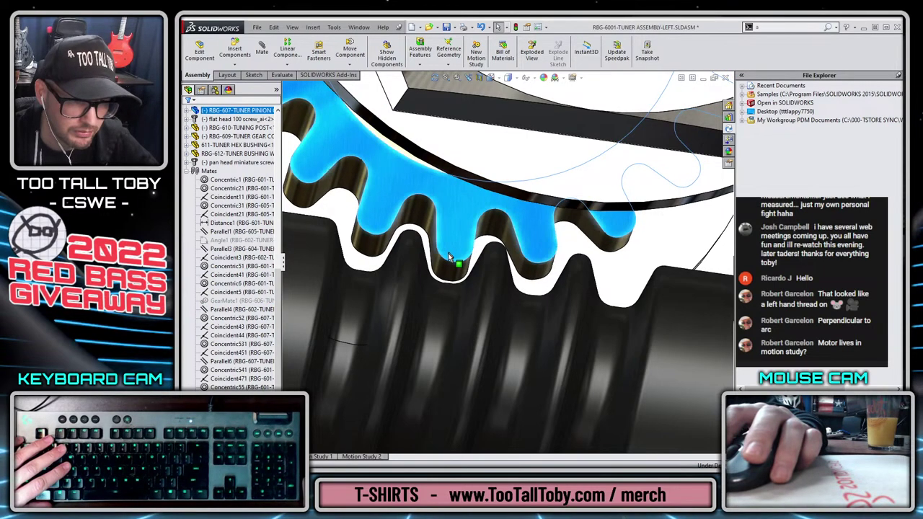
{"action": "right_click", "coordinate": [216, 301]}
{"action": "left_click", "coordinate": [238, 275]}
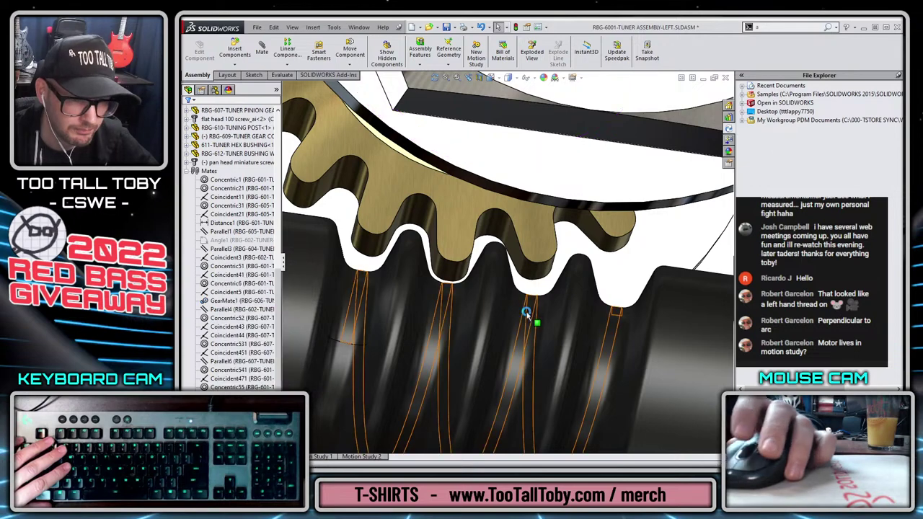
{"action": "scroll", "coordinate": [577, 346], "scroll_direction": "up", "scroll_amount": 12}
{"action": "scroll", "coordinate": [667, 294], "scroll_direction": "down", "scroll_amount": 2}
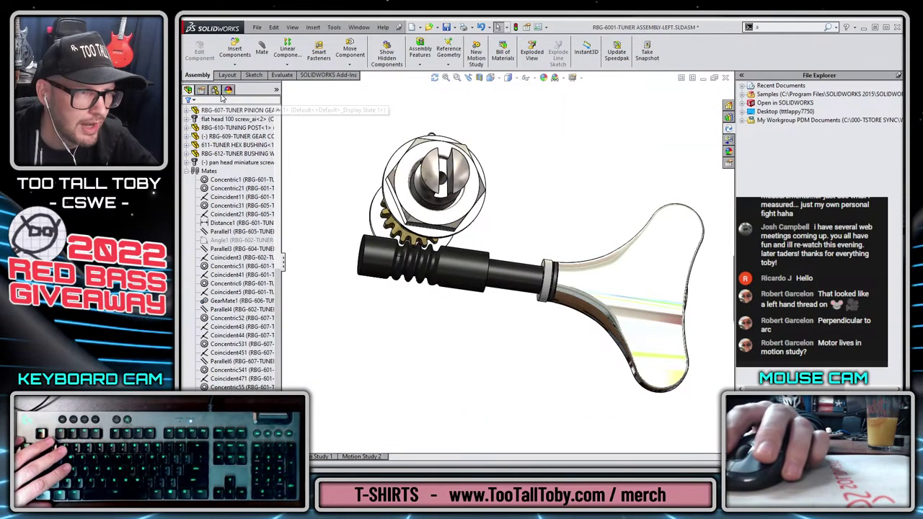
Move GearMate1 and the TUNING BUTTON ANGLE mate to the head of the assembly's mate list.
{"action": "left_click_drag", "start_coordinate": [223, 302], "coordinate": [233, 165]}
{"action": "scroll", "coordinate": [224, 398], "scroll_direction": "down", "scroll_amount": 1}
{"action": "left_click", "coordinate": [224, 423]}
{"action": "left_click", "coordinate": [289, 165]}
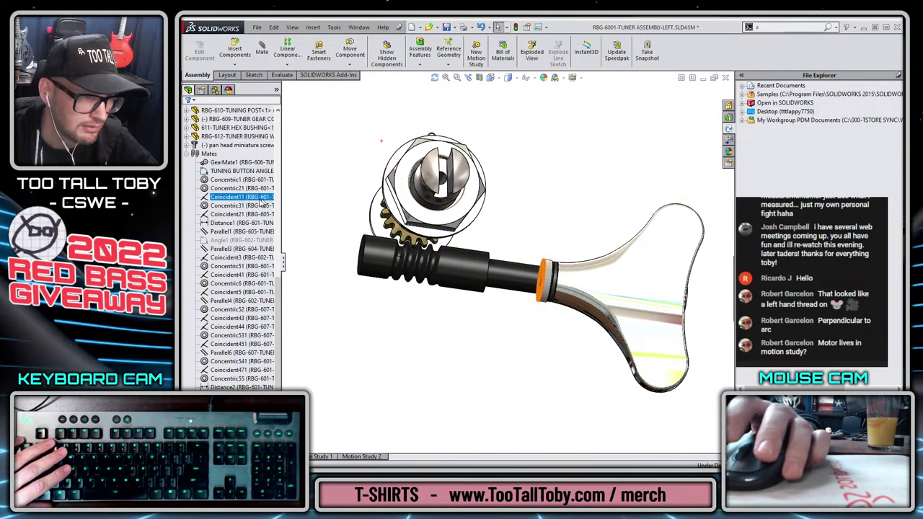
{"action": "scroll", "coordinate": [228, 266], "scroll_direction": "up", "scroll_amount": 8}
{"action": "scroll", "coordinate": [217, 365], "scroll_direction": "down", "scroll_amount": 2}
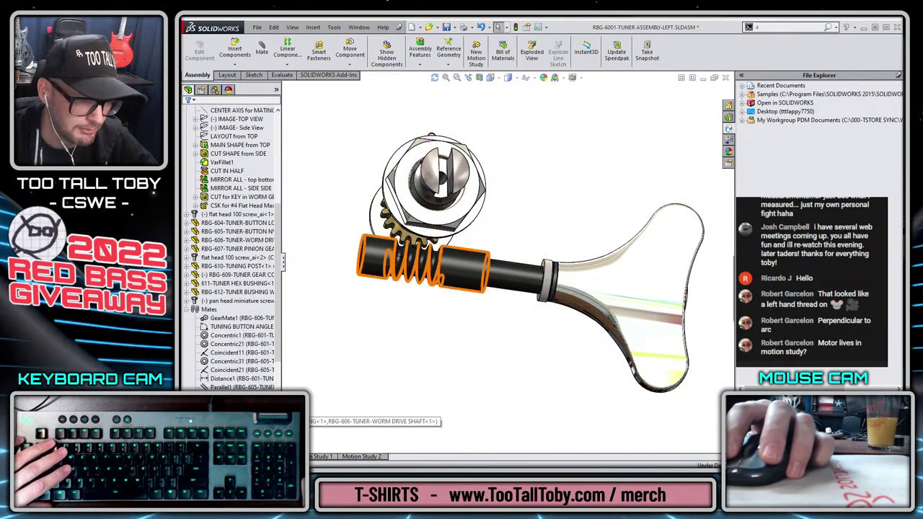
Activate the STRING-E configuration and suppress its TUNING BUTTON ANGLE mate.
{"action": "left_click", "coordinate": [214, 90]}
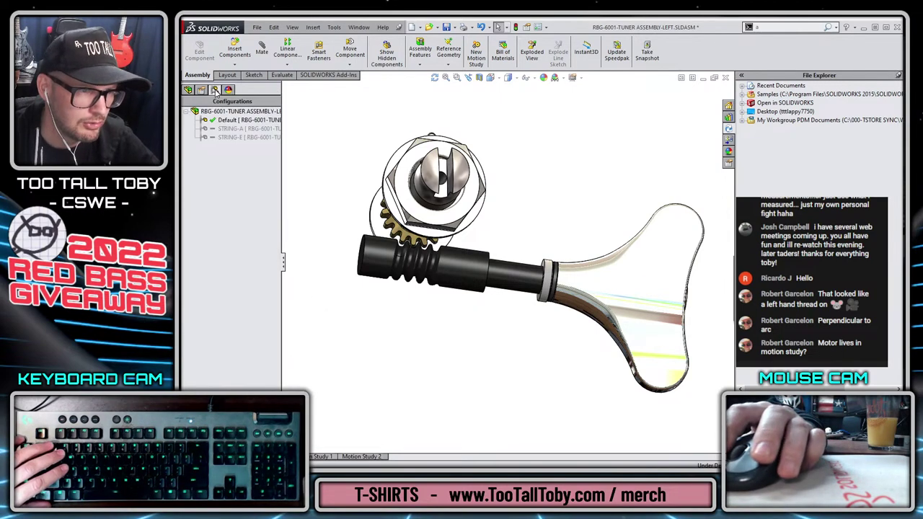
{"action": "double_click", "coordinate": [230, 137]}
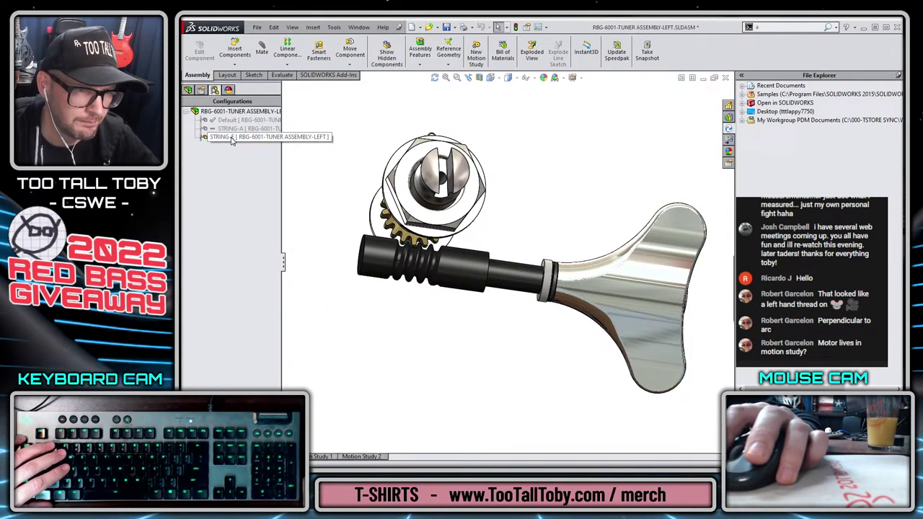
{"action": "left_click", "coordinate": [189, 89]}
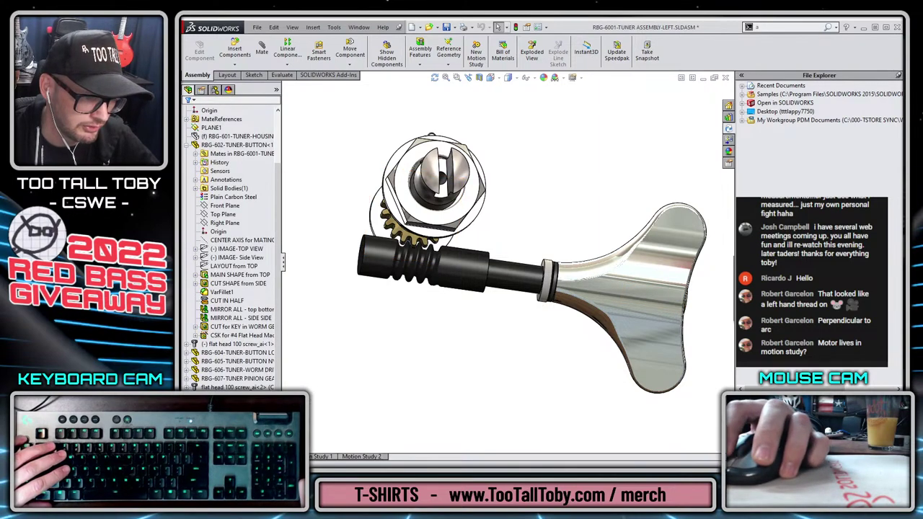
{"action": "scroll", "coordinate": [231, 418], "scroll_direction": "down", "scroll_amount": 12}
{"action": "left_click", "coordinate": [225, 163]}
{"action": "left_click", "coordinate": [226, 173], "text": "ctrl"}
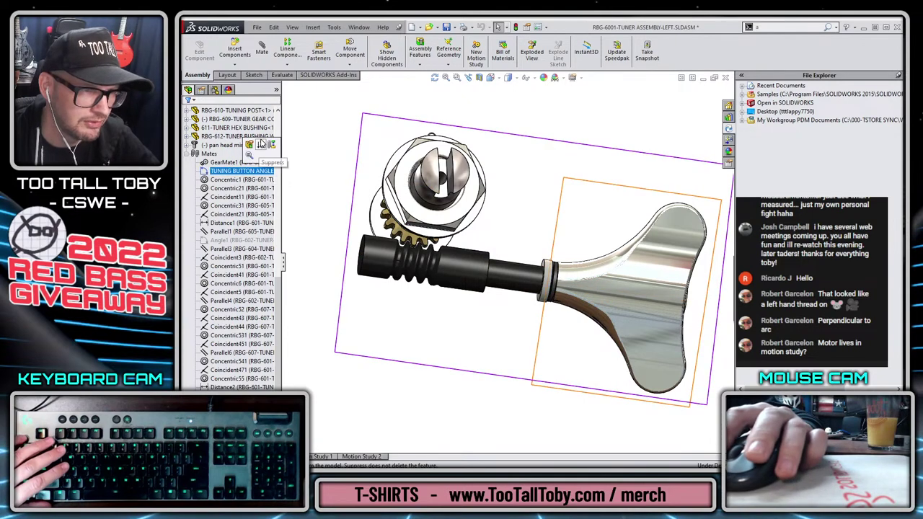
{"action": "left_click", "coordinate": [261, 144]}
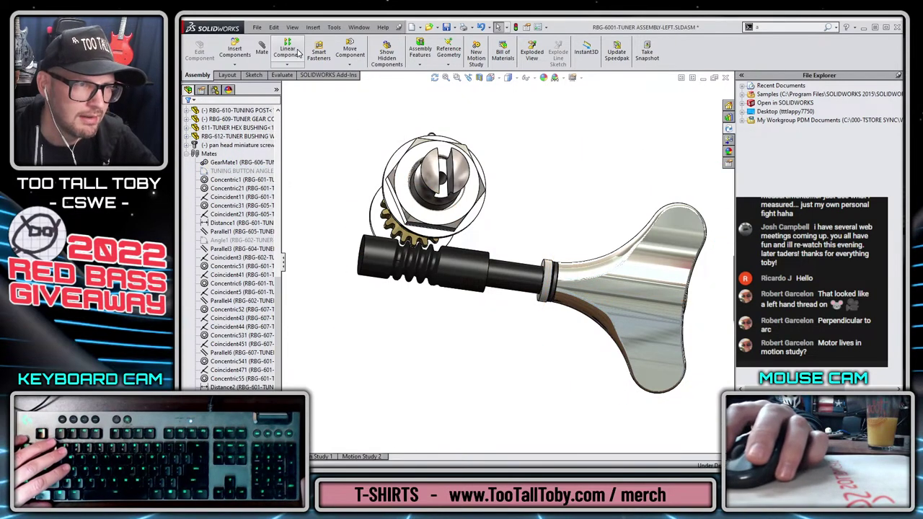
Rotate the pinion gear with Move Component, for the STRING-E configuration only, so the geared tuning button turns partway.
{"action": "left_click", "coordinate": [349, 51]}
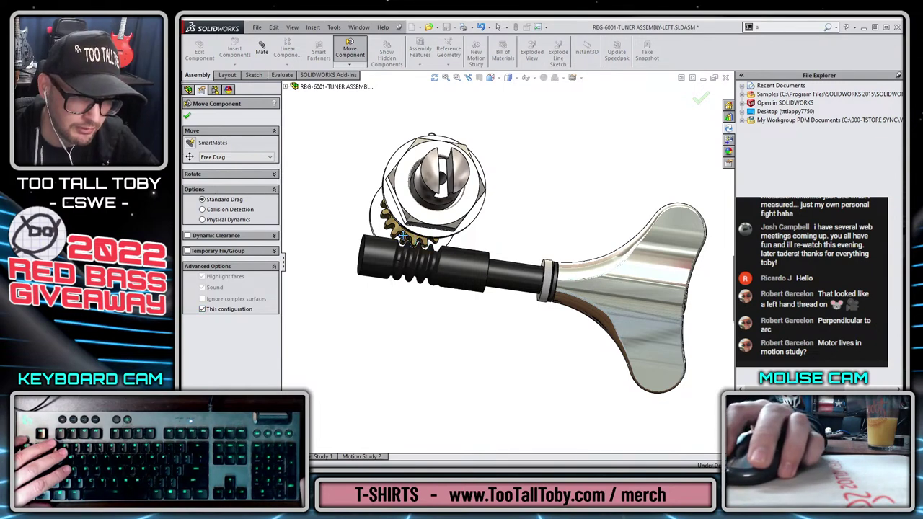
{"action": "left_click_drag", "start_coordinate": [403, 234], "coordinate": [463, 227]}
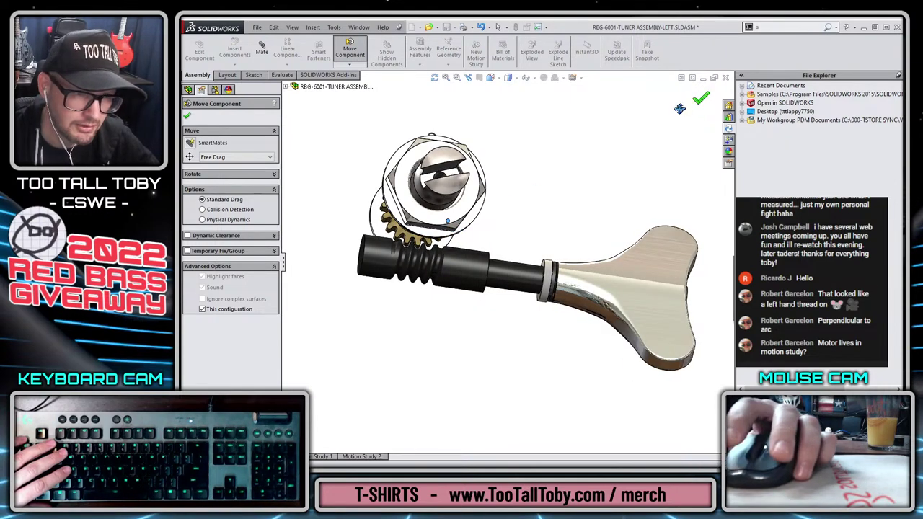
{"action": "left_click", "coordinate": [699, 99]}
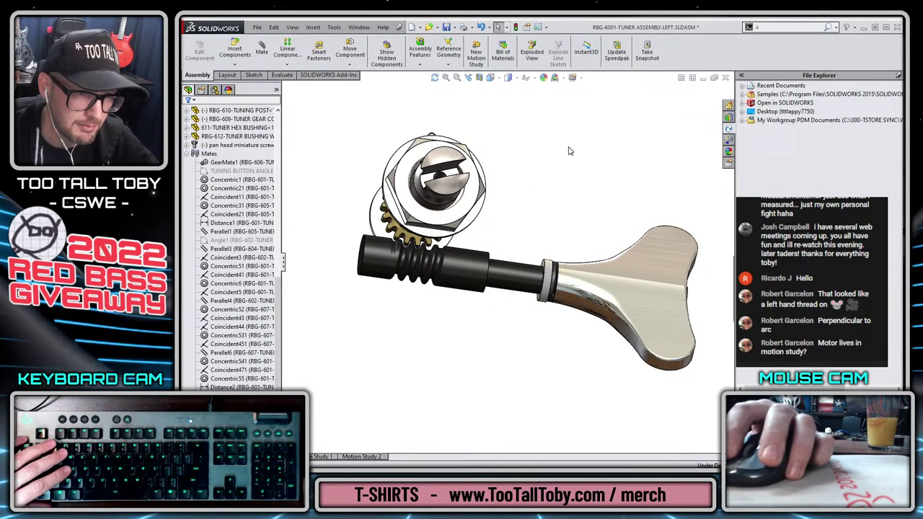
Activate the STRING-A configuration and rotate its pinion gear, for this configuration only, until the tuning button is nearly edge-on.
{"action": "left_click", "coordinate": [215, 89]}
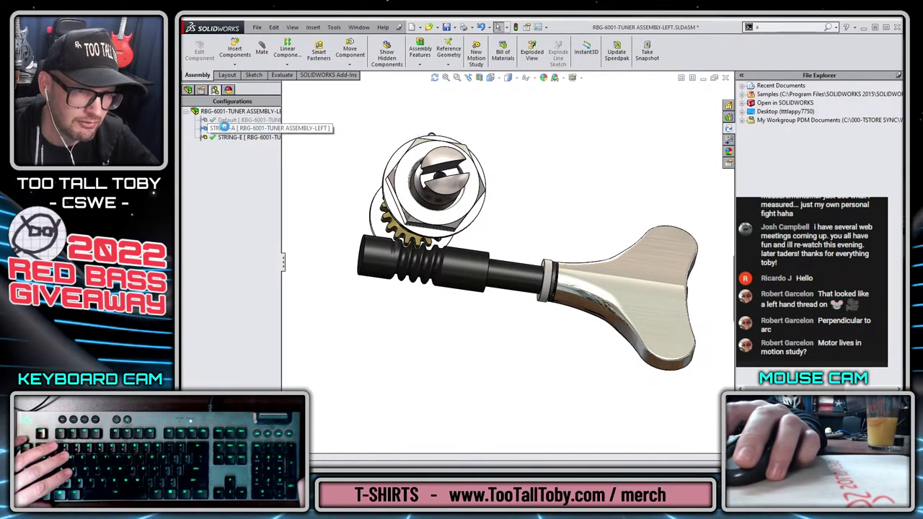
{"action": "double_click", "coordinate": [223, 126]}
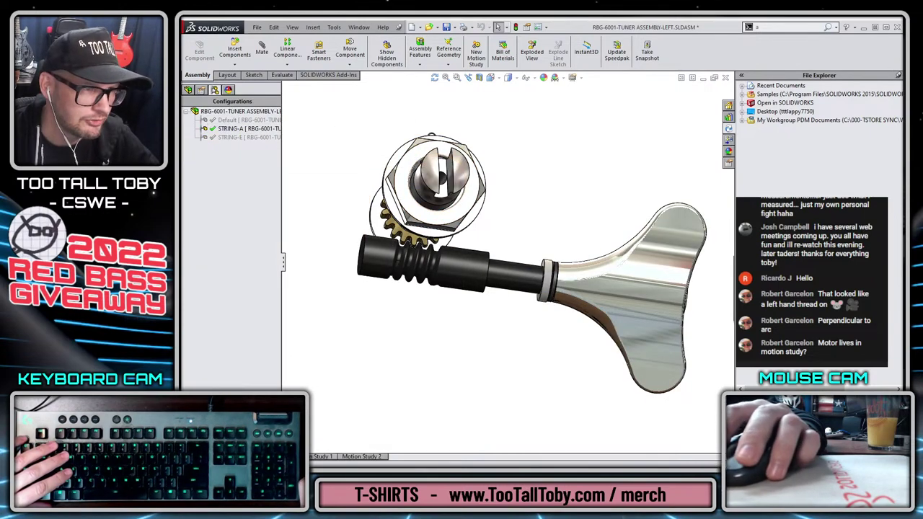
{"action": "left_click", "coordinate": [187, 90]}
{"action": "left_click", "coordinate": [226, 301]}
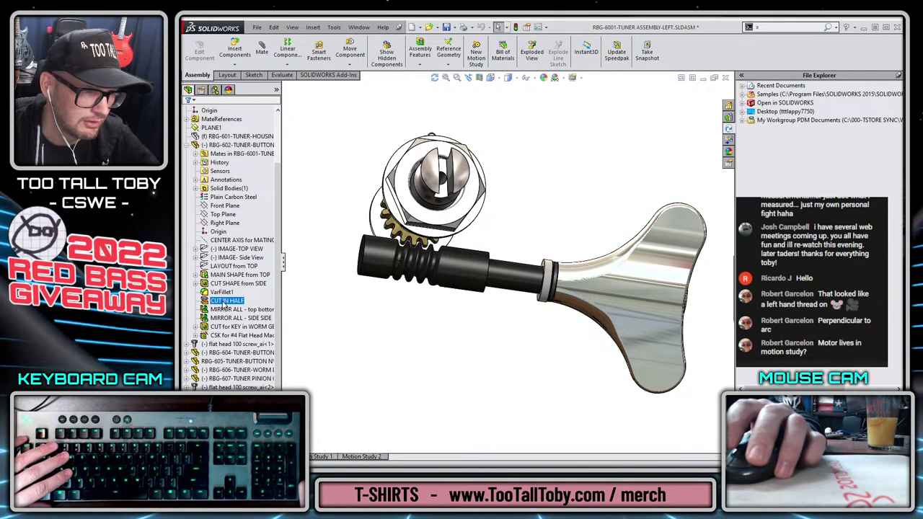
{"action": "scroll", "coordinate": [251, 189], "scroll_direction": "down", "scroll_amount": 10}
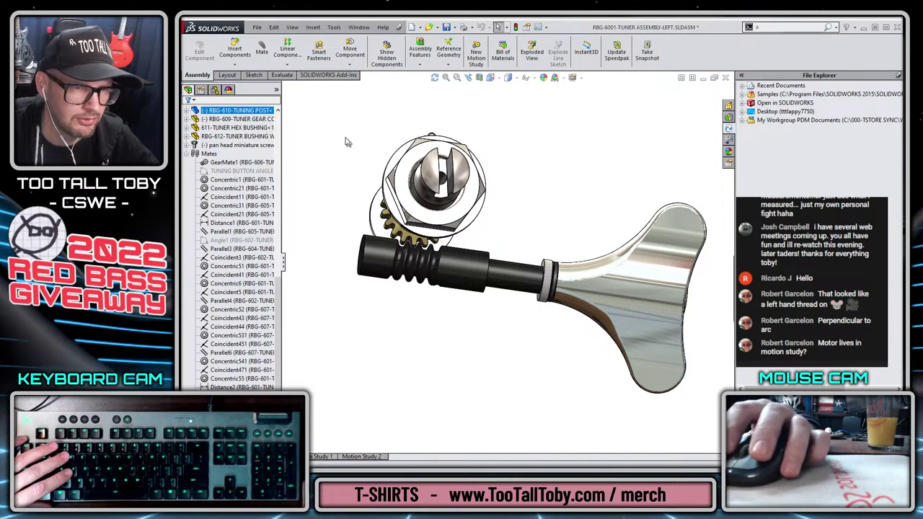
{"action": "left_click", "coordinate": [350, 49]}
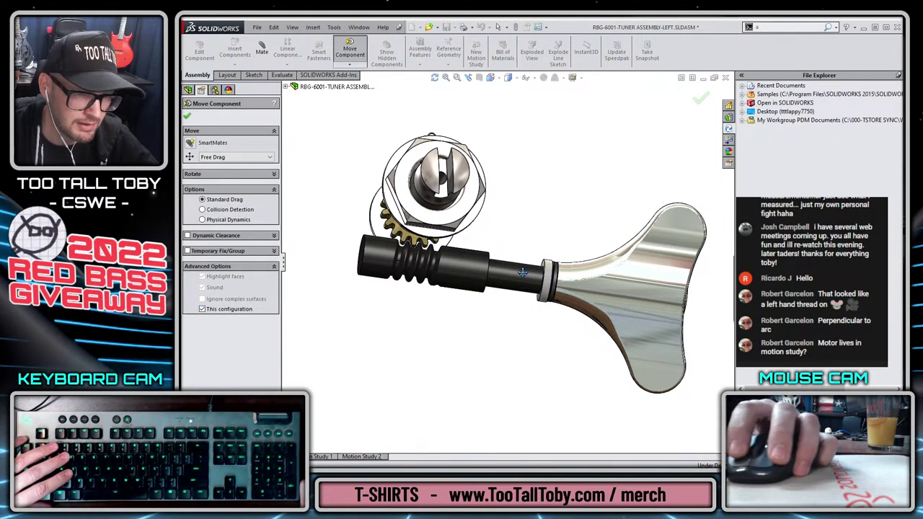
{"action": "left_click_drag", "start_coordinate": [416, 241], "coordinate": [595, 170]}
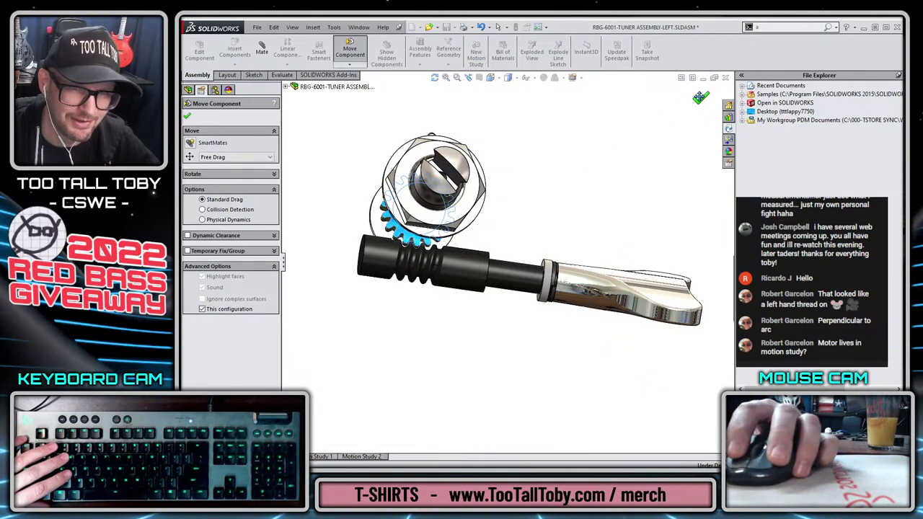
{"action": "key", "text": "Escape"}
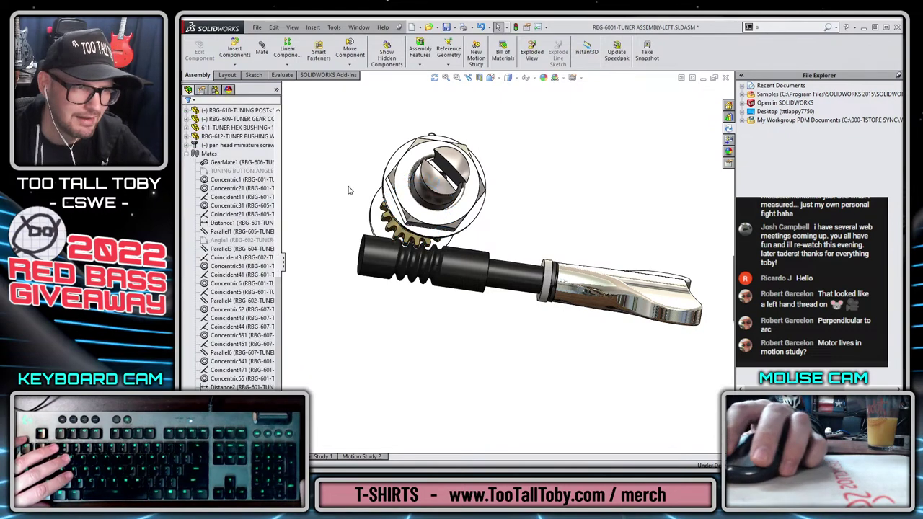
Switch between the STRING-E and STRING-A configurations to compare their tuning button and post positions.
{"action": "left_click", "coordinate": [214, 89]}
{"action": "double_click", "coordinate": [223, 138]}
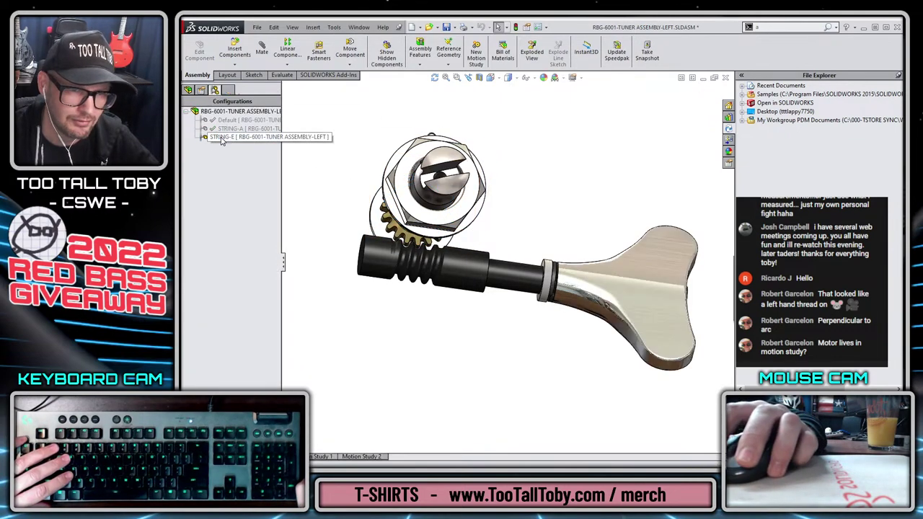
{"action": "double_click", "coordinate": [223, 128]}
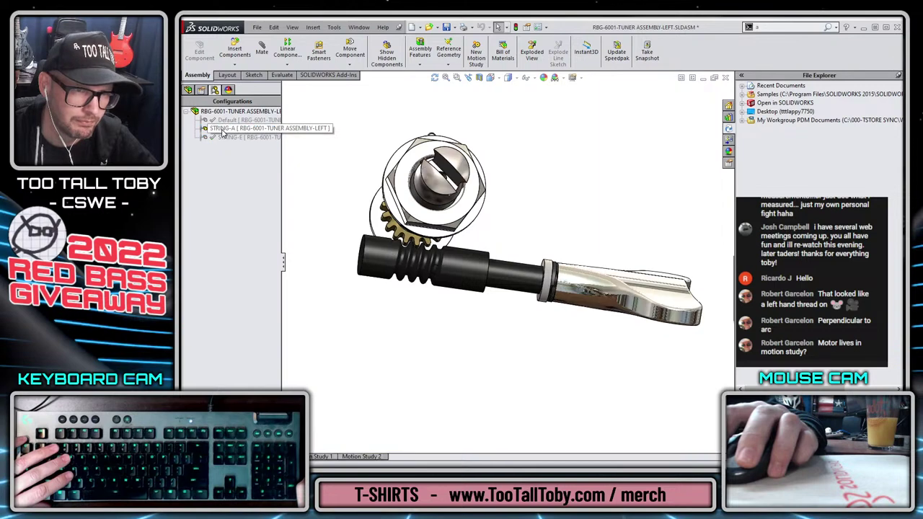
{"action": "double_click", "coordinate": [226, 137]}
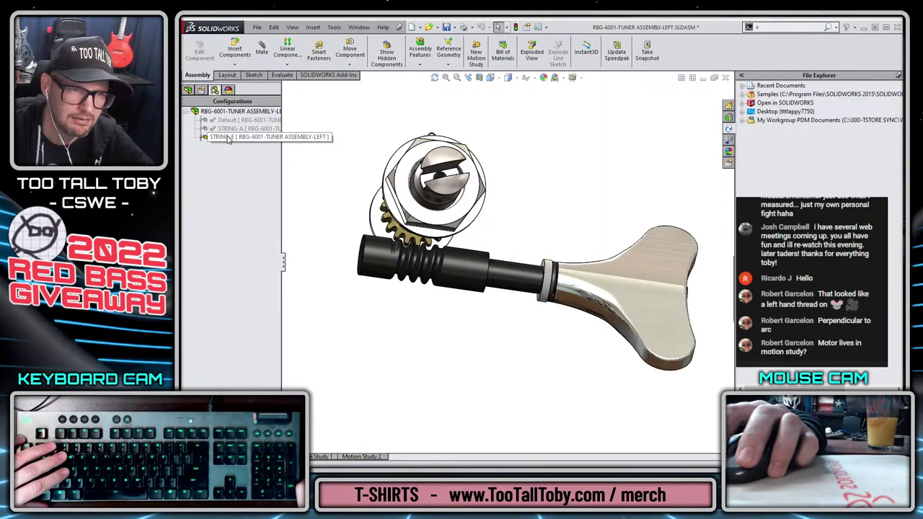
{"action": "double_click", "coordinate": [225, 129]}
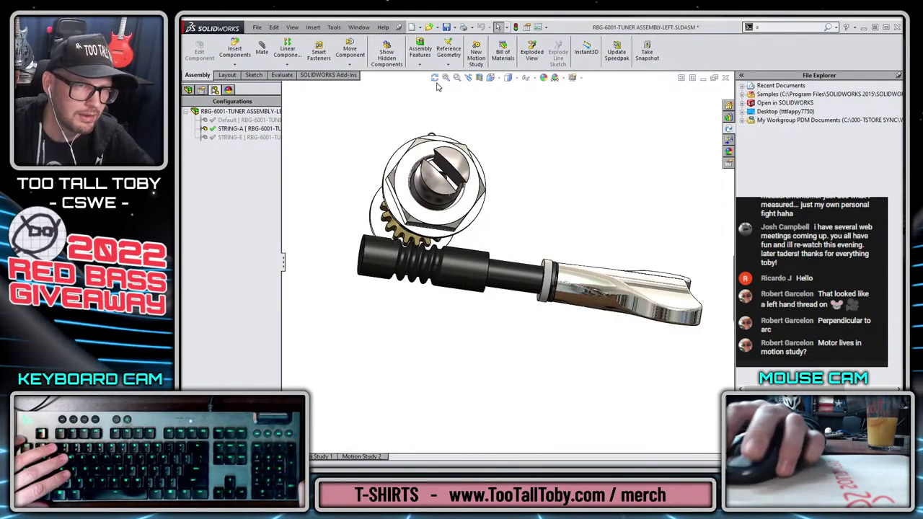
Save the left tuner assembly and switch to the top-level bass guitar assembly to check both tuners on the headstock.
{"action": "left_click", "coordinate": [448, 28]}
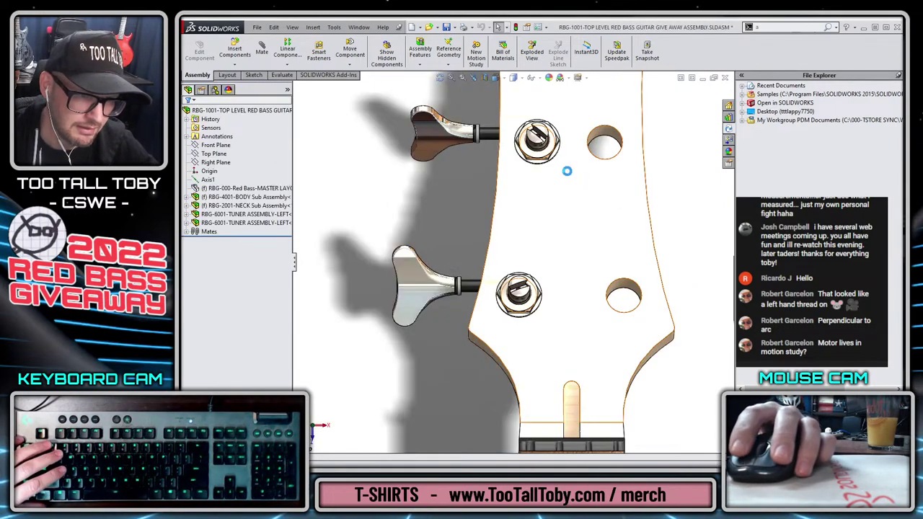
{"action": "scroll", "coordinate": [476, 264], "scroll_direction": "up", "scroll_amount": 2}
{"action": "scroll", "coordinate": [498, 270], "scroll_direction": "down", "scroll_amount": 1}
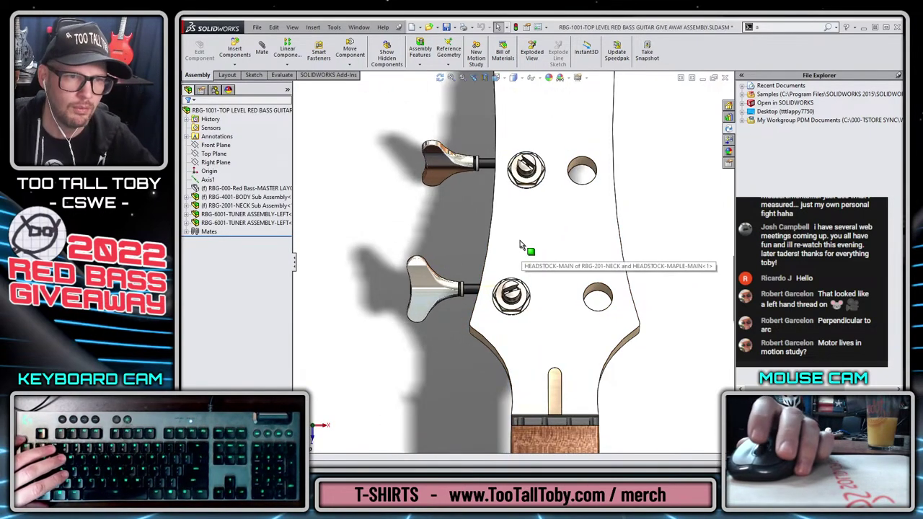
{"action": "scroll", "coordinate": [492, 220], "scroll_direction": "up", "scroll_amount": 1}
{"action": "scroll", "coordinate": [488, 214], "scroll_direction": "down", "scroll_amount": 2}
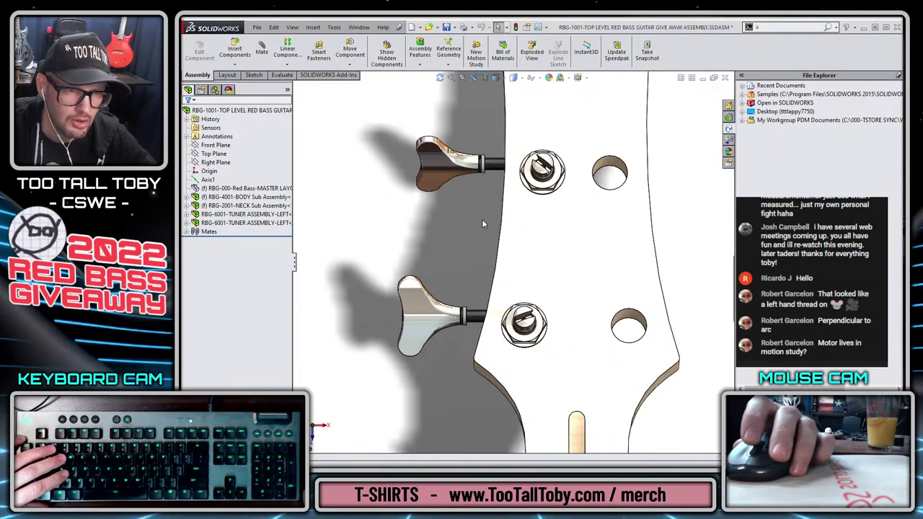
Show the hidden tuner housing in the left tuner assembly and return to the top-level guitar assembly.
{"action": "key", "text": "ctrl+Tab"}
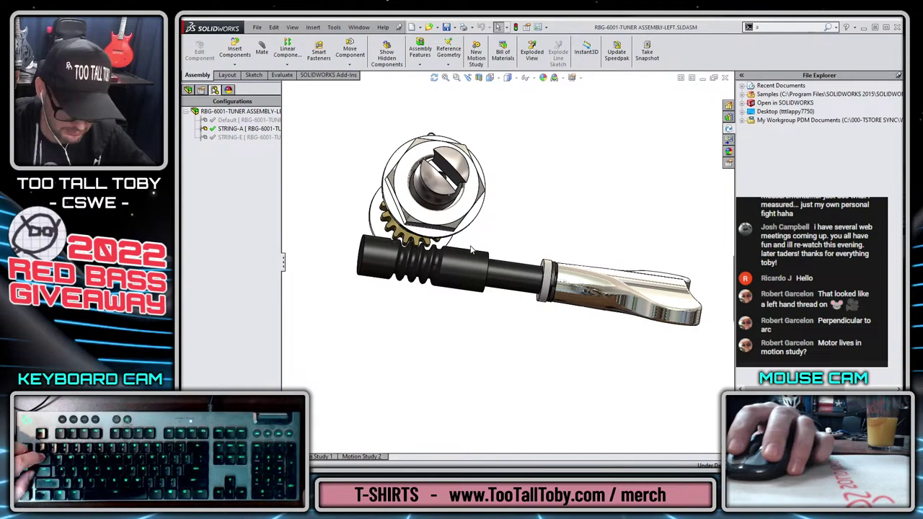
{"action": "key", "text": "shift+Tab"}
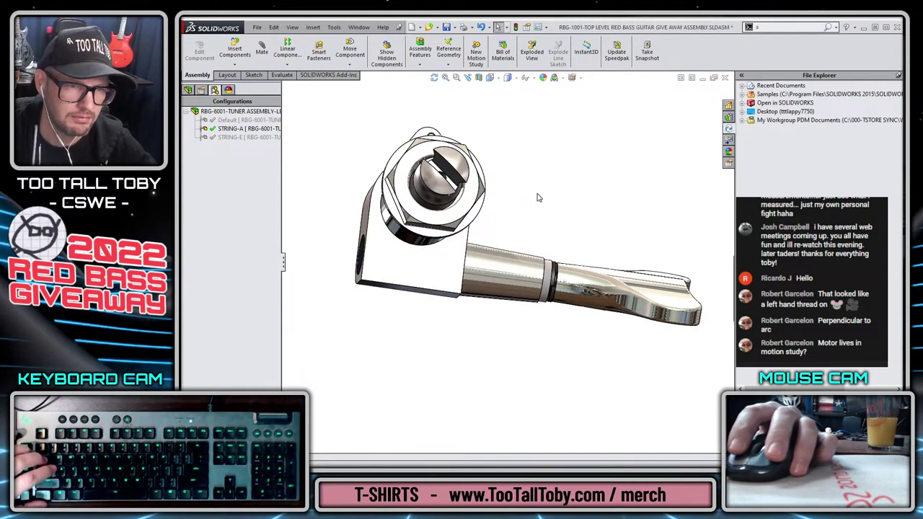
{"action": "scroll", "coordinate": [455, 253], "scroll_direction": "up", "scroll_amount": 6}
{"action": "scroll", "coordinate": [468, 270], "scroll_direction": "down", "scroll_amount": 1}
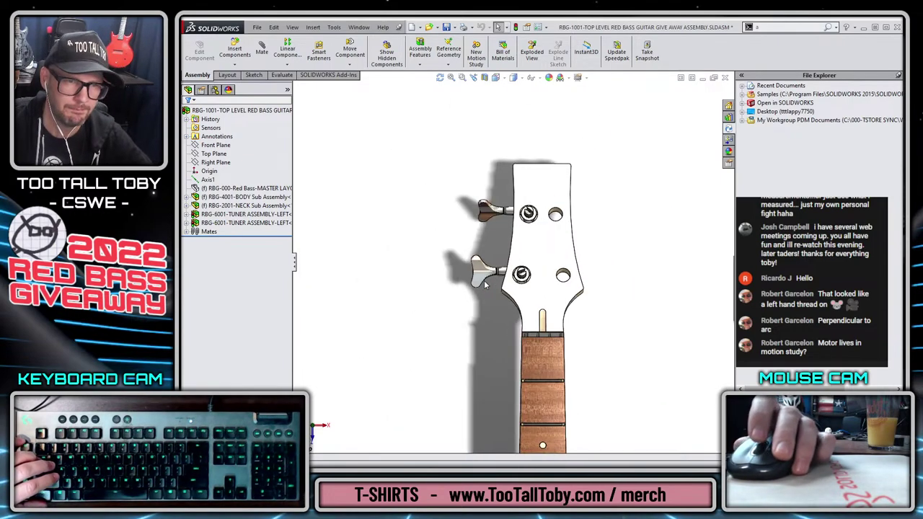
Examine the tuning posts and hex bushings on the headstock up close from an angled view.
{"action": "middle_click_drag", "start_coordinate": [476, 275], "coordinate": [462, 223]}
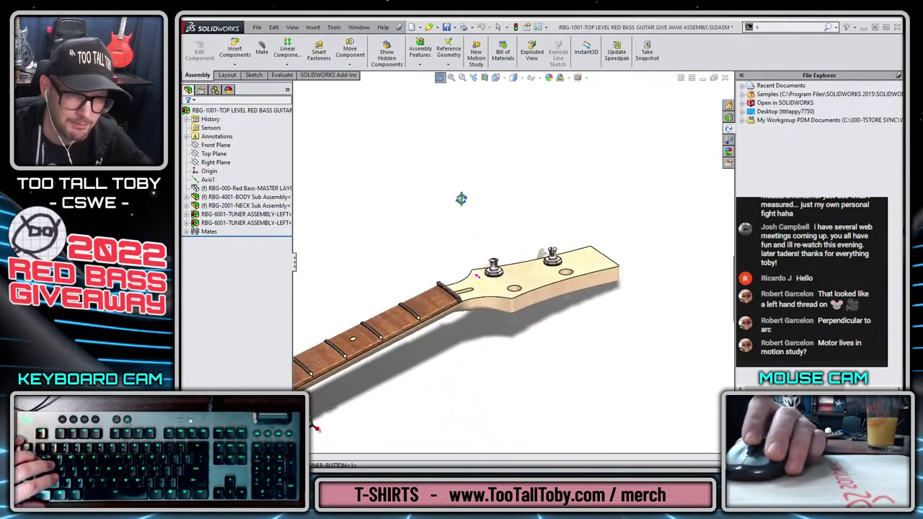
{"action": "scroll", "coordinate": [524, 276], "scroll_direction": "down", "scroll_amount": 5}
{"action": "scroll", "coordinate": [530, 277], "scroll_direction": "down", "scroll_amount": 2}
{"action": "scroll", "coordinate": [547, 278], "scroll_direction": "up", "scroll_amount": 3}
{"action": "scroll", "coordinate": [570, 272], "scroll_direction": "down", "scroll_amount": 2}
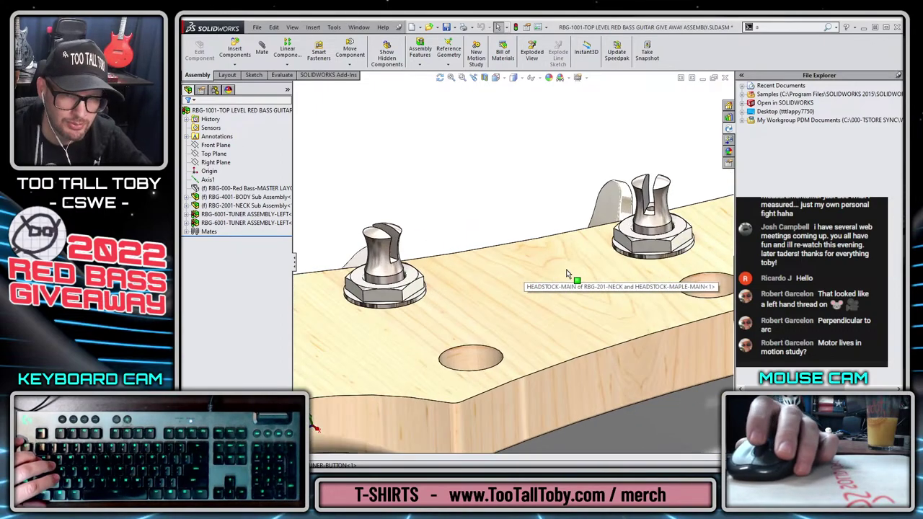
{"action": "scroll", "coordinate": [541, 270], "scroll_direction": "up", "scroll_amount": 2}
{"action": "middle_click_drag", "start_coordinate": [538, 219], "coordinate": [519, 275]}
{"action": "scroll", "coordinate": [581, 249], "scroll_direction": "down", "scroll_amount": 7}
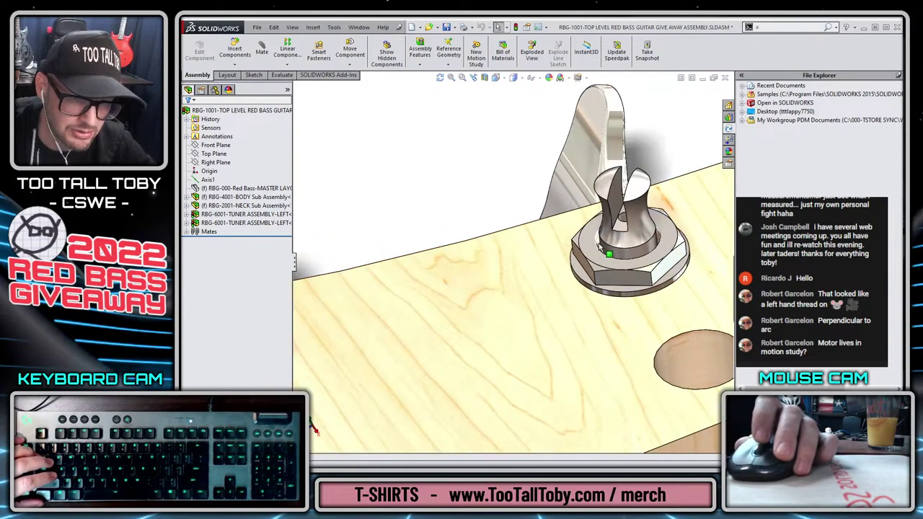
{"action": "middle_click", "coordinate": [587, 251]}
{"action": "middle_click_drag", "start_coordinate": [587, 251], "coordinate": [603, 232]}
Open the tuner hex bushing part from the top-level assembly and select the chamfered face of its through hole.
{"action": "left_click", "coordinate": [599, 224]}
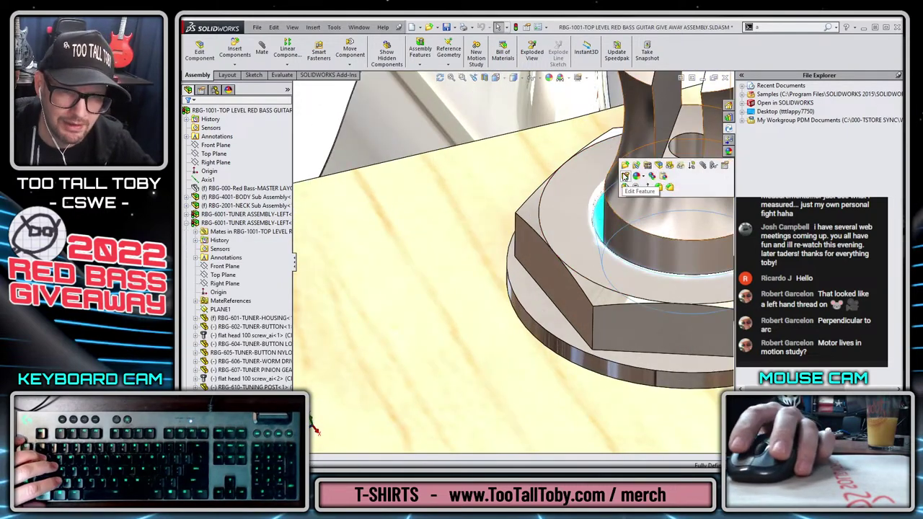
{"action": "left_click", "coordinate": [623, 167]}
{"action": "middle_click_drag", "start_coordinate": [353, 341], "coordinate": [430, 220]}
{"action": "scroll", "coordinate": [429, 220], "scroll_direction": "down", "scroll_amount": 5}
{"action": "left_click", "coordinate": [428, 220]}
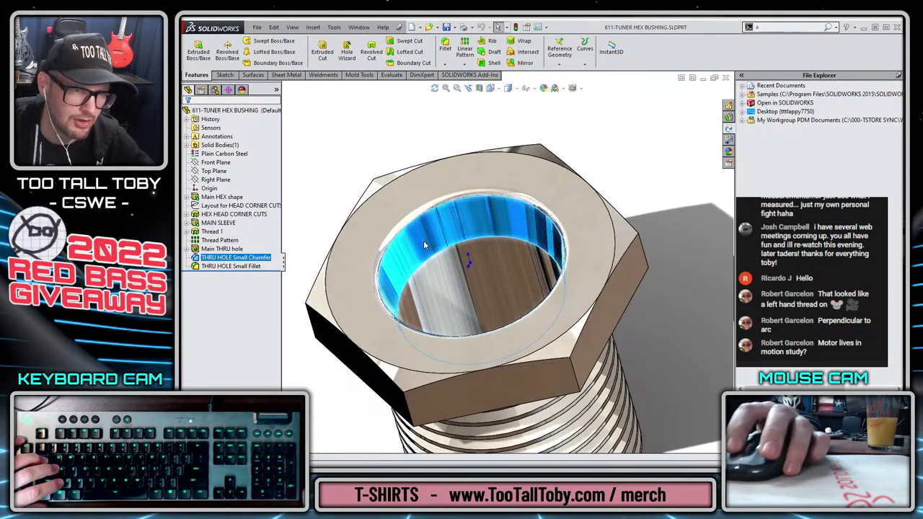
Set the THRU HOLE Small Chamfer of the hex bushing to a 0.010 in distance and an 85-degree angle.
{"action": "right_click", "coordinate": [221, 259]}
{"action": "left_click", "coordinate": [228, 219]}
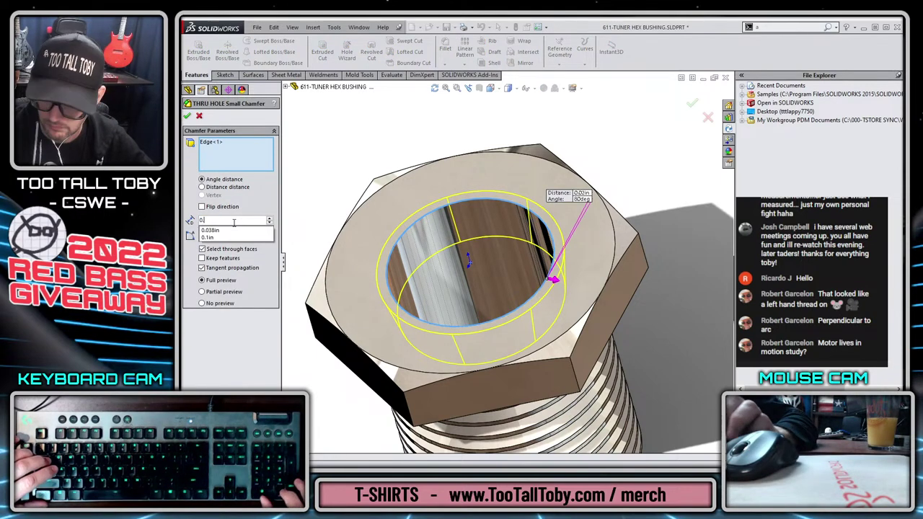
{"action": "type", "text": ".01"}
{"action": "key", "text": "Return"}
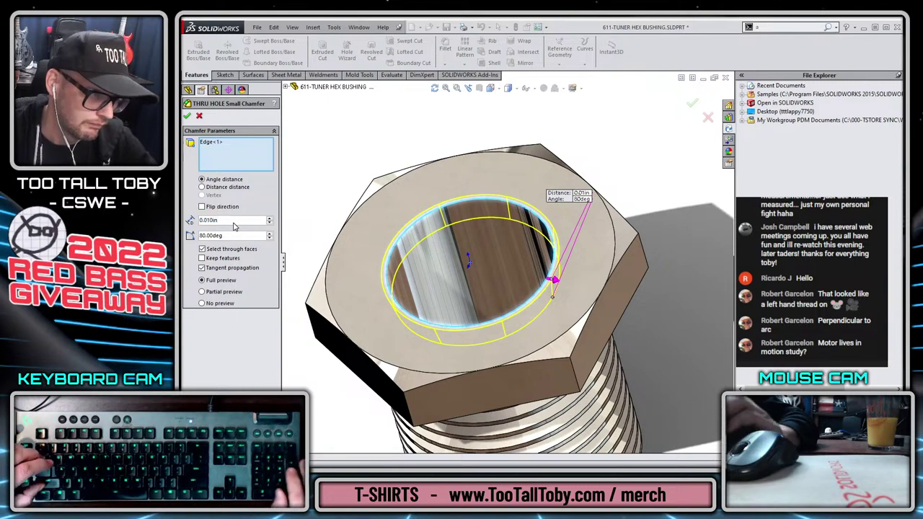
{"action": "double_click", "coordinate": [233, 237]}
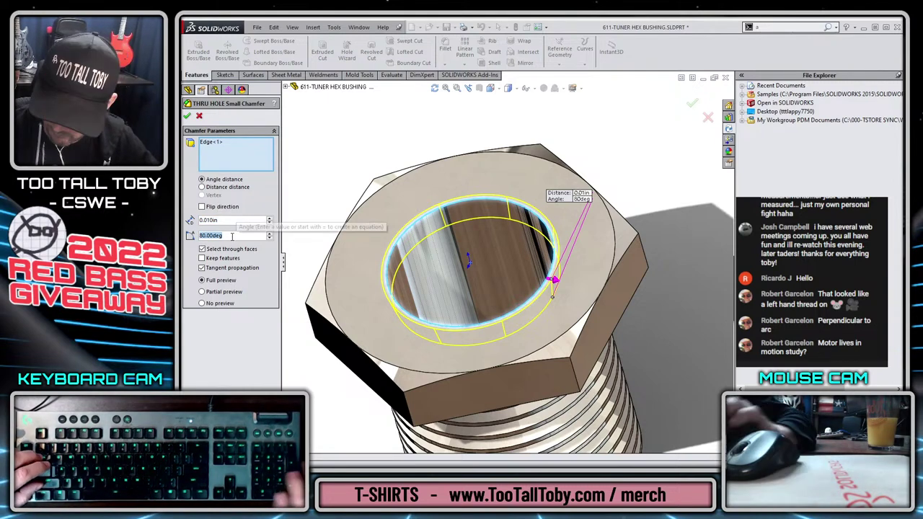
{"action": "type", "text": "85"}
{"action": "key", "text": "Return"}
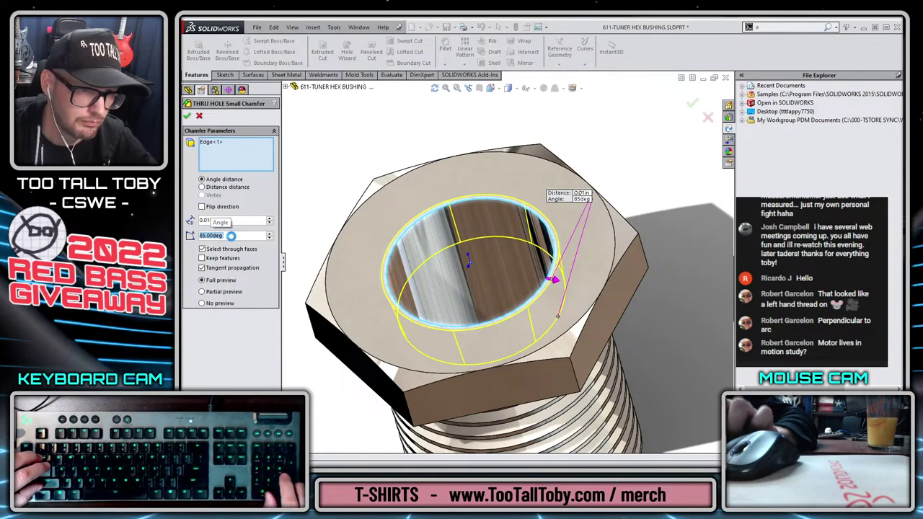
{"action": "key", "text": "Return"}
{"action": "left_click", "coordinate": [360, 156]}
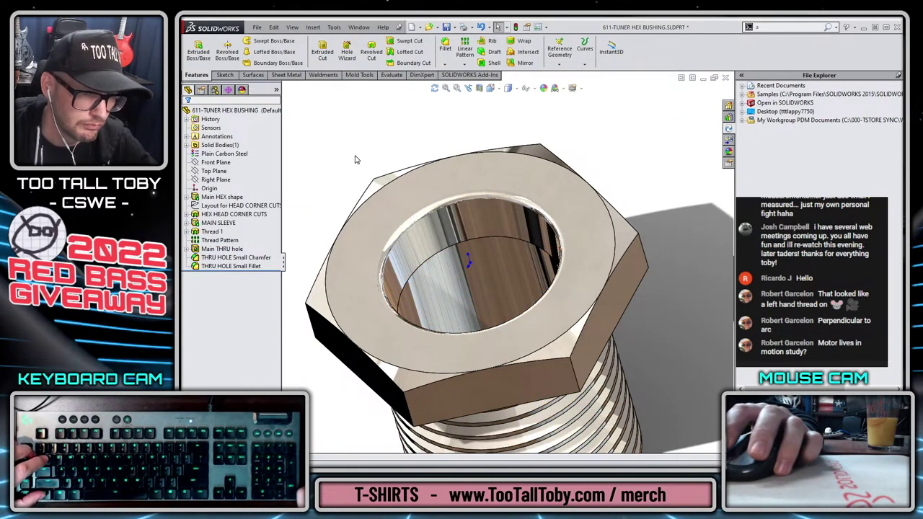
Return to the top-level guitar assembly and examine the hex bushing's fit around the tuning post and both tuners on the headstock.
{"action": "key", "text": "ctrl+Tab"}
{"action": "scroll", "coordinate": [610, 270], "scroll_direction": "up", "scroll_amount": 6}
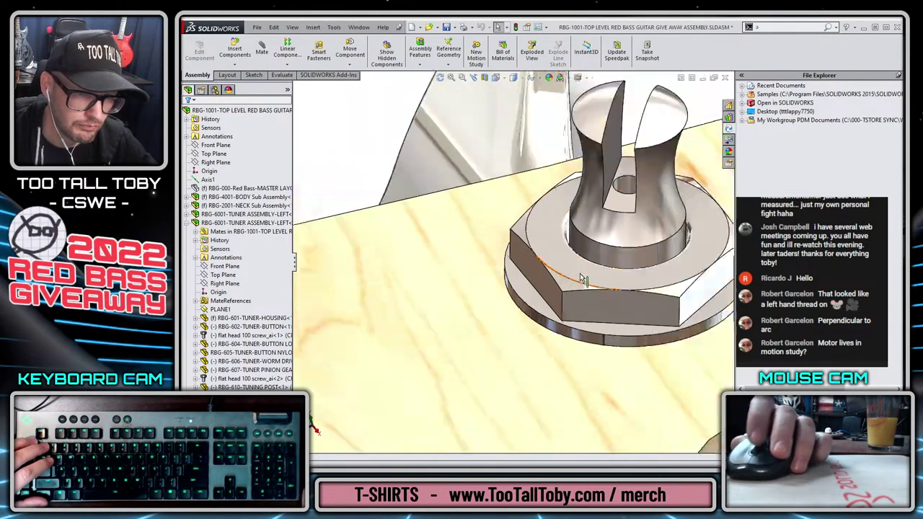
{"action": "middle_click_drag", "start_coordinate": [606, 263], "coordinate": [564, 261]}
{"action": "scroll", "coordinate": [584, 291], "scroll_direction": "down", "scroll_amount": 5}
{"action": "scroll", "coordinate": [556, 295], "scroll_direction": "up", "scroll_amount": 5}
{"action": "middle_click_drag", "start_coordinate": [555, 292], "coordinate": [510, 248]}
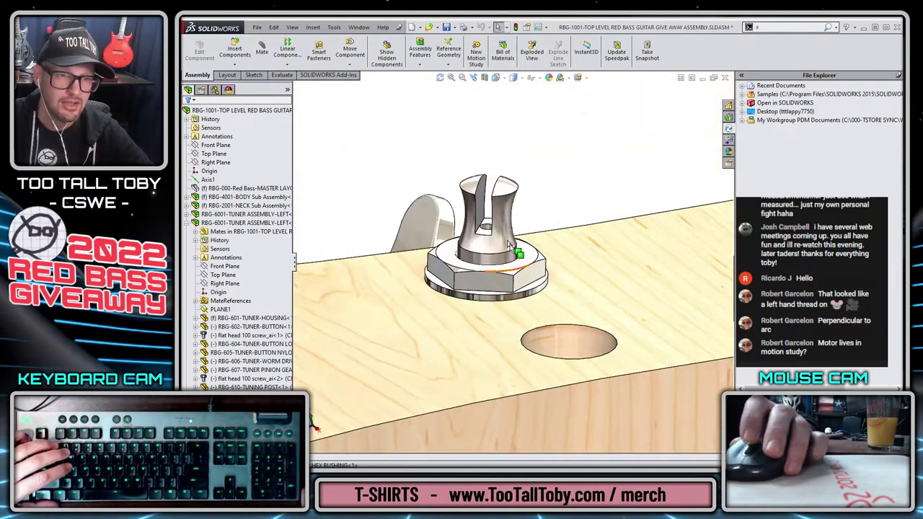
{"action": "scroll", "coordinate": [511, 252], "scroll_direction": "up", "scroll_amount": 5}
{"action": "scroll", "coordinate": [514, 306], "scroll_direction": "down", "scroll_amount": 1}
{"action": "scroll", "coordinate": [484, 319], "scroll_direction": "up", "scroll_amount": 4}
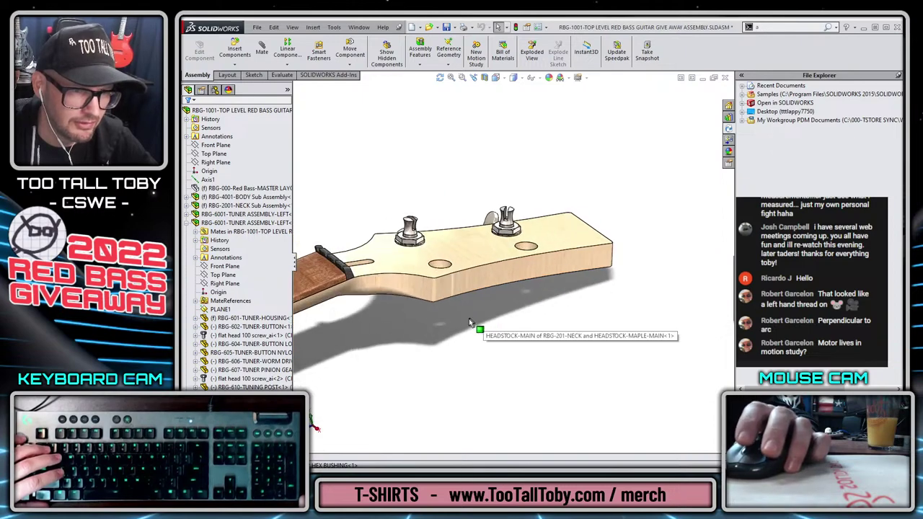
{"action": "scroll", "coordinate": [472, 322], "scroll_direction": "down", "scroll_amount": 1}
{"action": "mouse_move", "coordinate": [487, 333]}
{"action": "middle_mouse_down"}
{"action": "mouse_move", "coordinate": [483, 365]}
{"action": "mouse_move", "coordinate": [478, 331]}
{"action": "middle_mouse_up"}
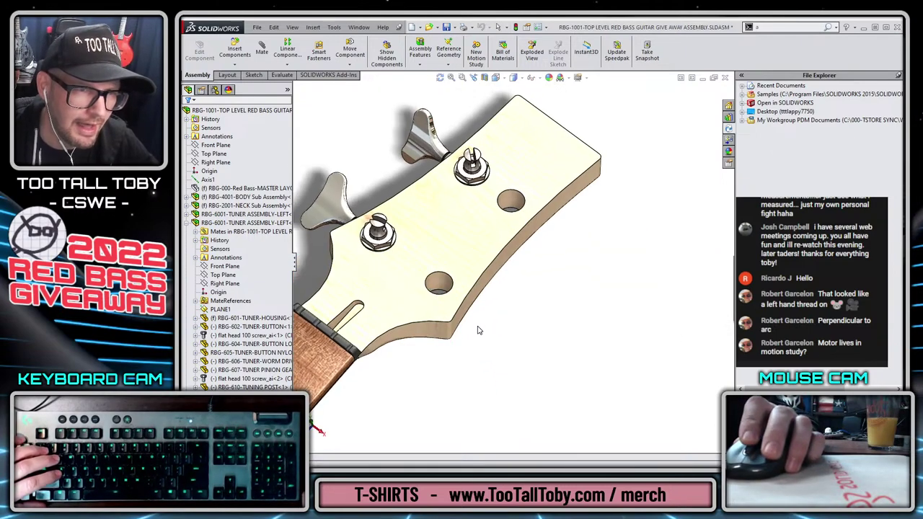
{"action": "scroll", "coordinate": [476, 321], "scroll_direction": "up", "scroll_amount": 3}
{"action": "scroll", "coordinate": [491, 263], "scroll_direction": "down", "scroll_amount": 1}
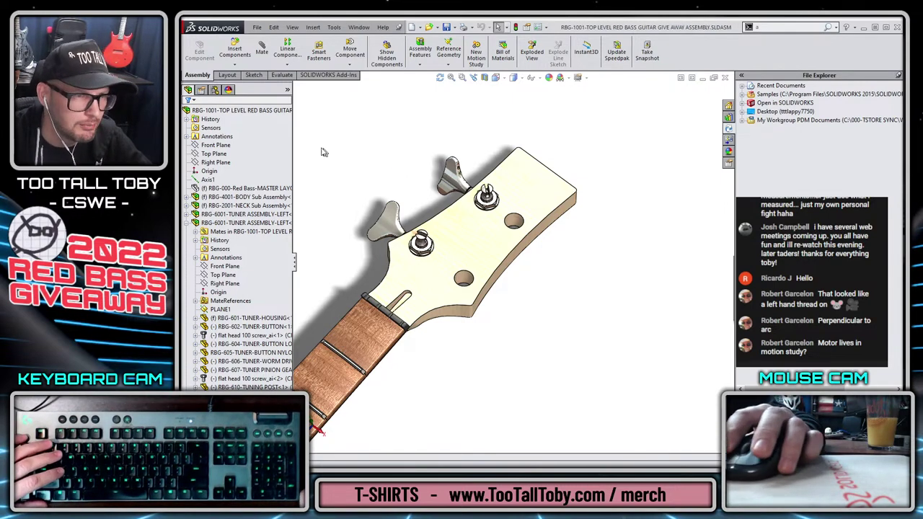
Start mirroring the STRING-A left tuner assembly about the top-level assembly's Right Plane.
{"action": "left_click", "coordinate": [221, 146]}
{"action": "left_click", "coordinate": [225, 163]}
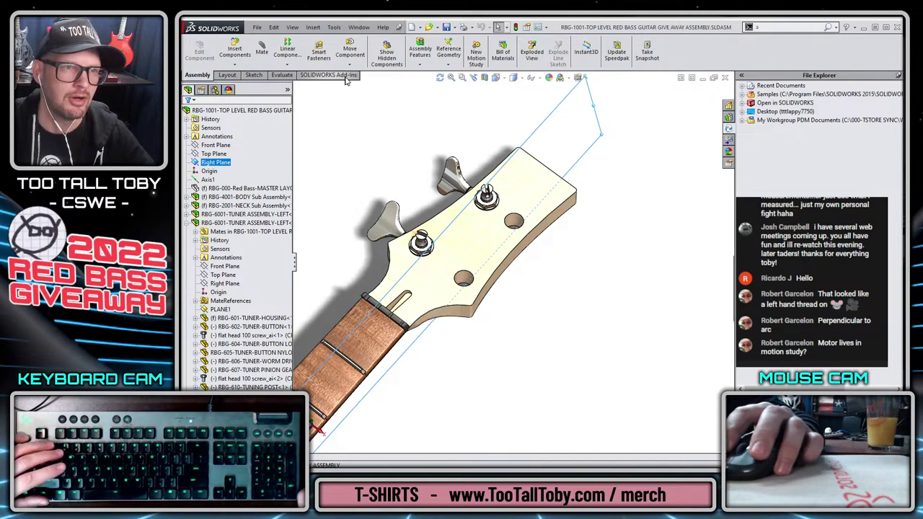
{"action": "left_click", "coordinate": [288, 66]}
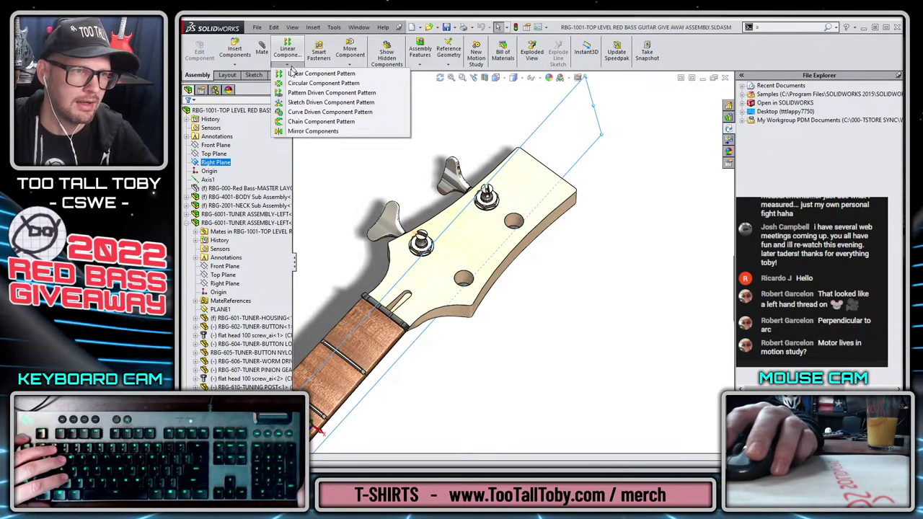
{"action": "left_click", "coordinate": [307, 131]}
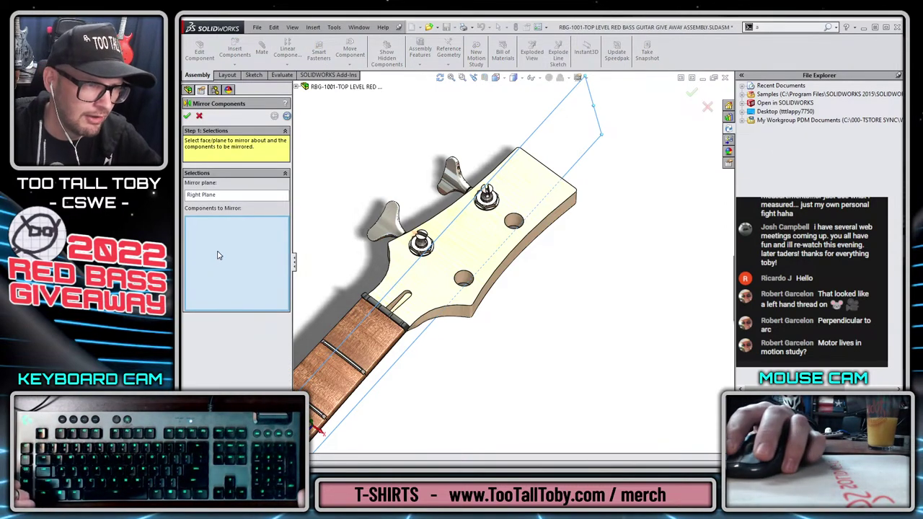
{"action": "scroll", "coordinate": [490, 198], "scroll_direction": "down", "scroll_amount": 8}
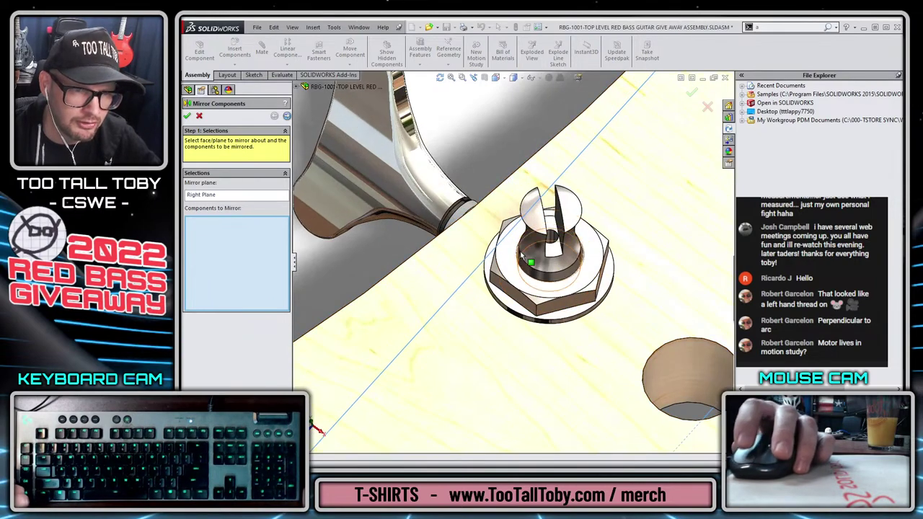
{"action": "left_click", "coordinate": [533, 258]}
{"action": "scroll", "coordinate": [532, 258], "scroll_direction": "up", "scroll_amount": 6}
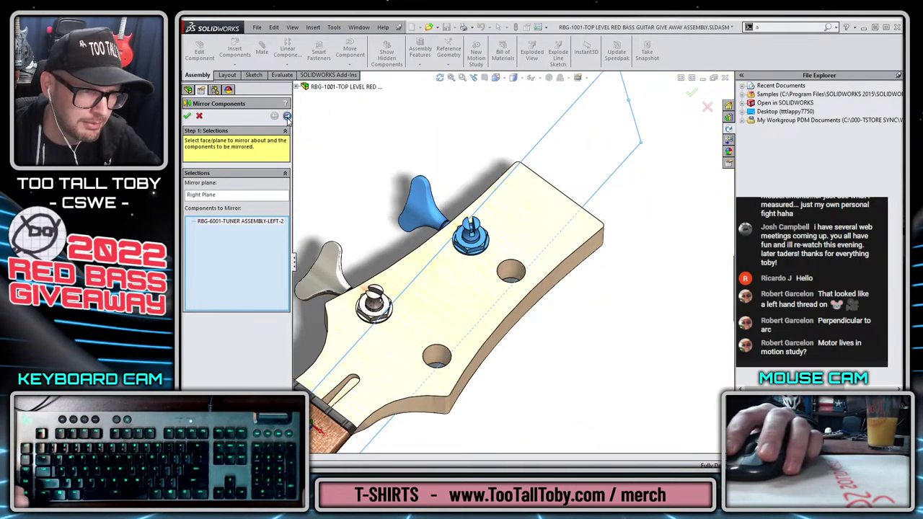
Try an opposite-hand version of the tuner housing for the mirrored tuner, inspect its preview from behind the headstock, and cancel the mirror.
{"action": "left_click", "coordinate": [287, 115]}
{"action": "left_click", "coordinate": [191, 194]}
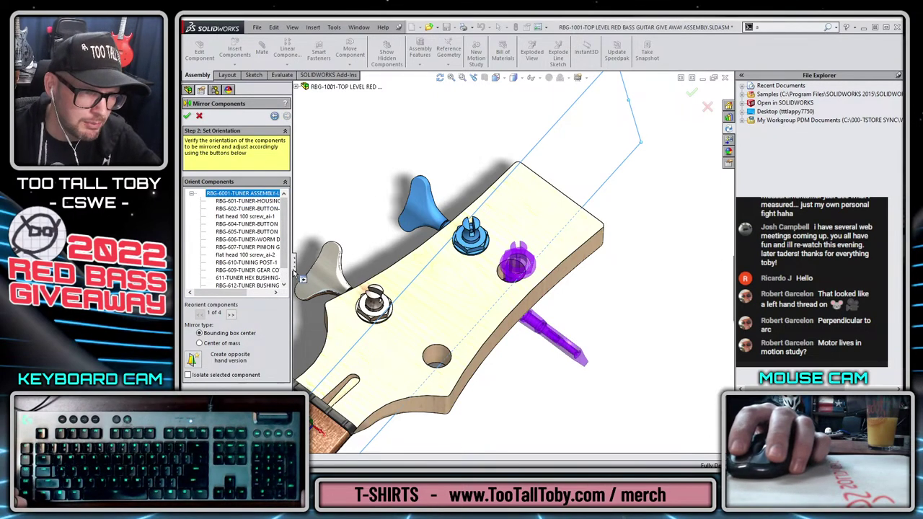
{"action": "left_click_drag", "start_coordinate": [294, 274], "coordinate": [362, 271]}
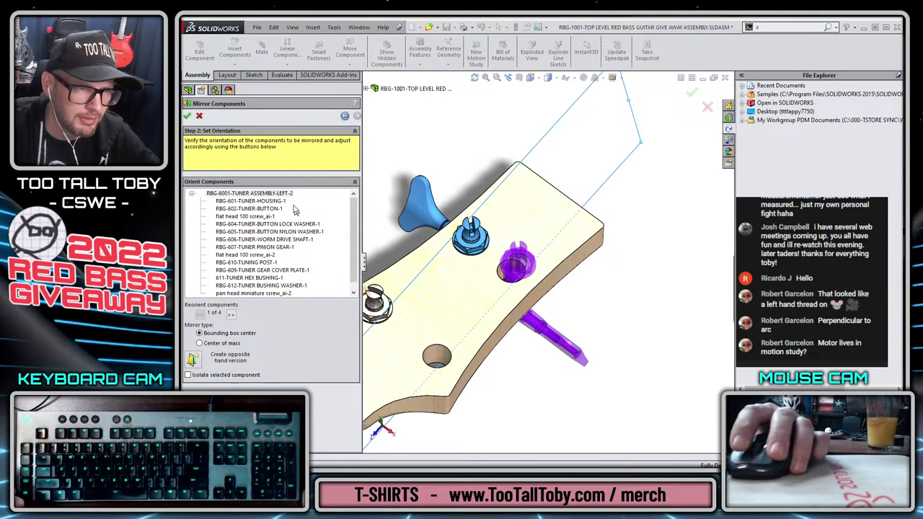
{"action": "left_click", "coordinate": [274, 193]}
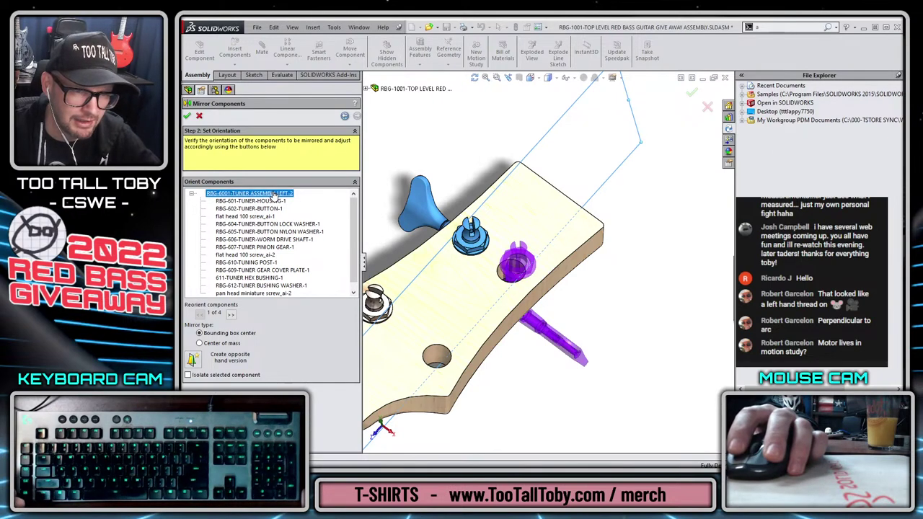
{"action": "left_click", "coordinate": [260, 201]}
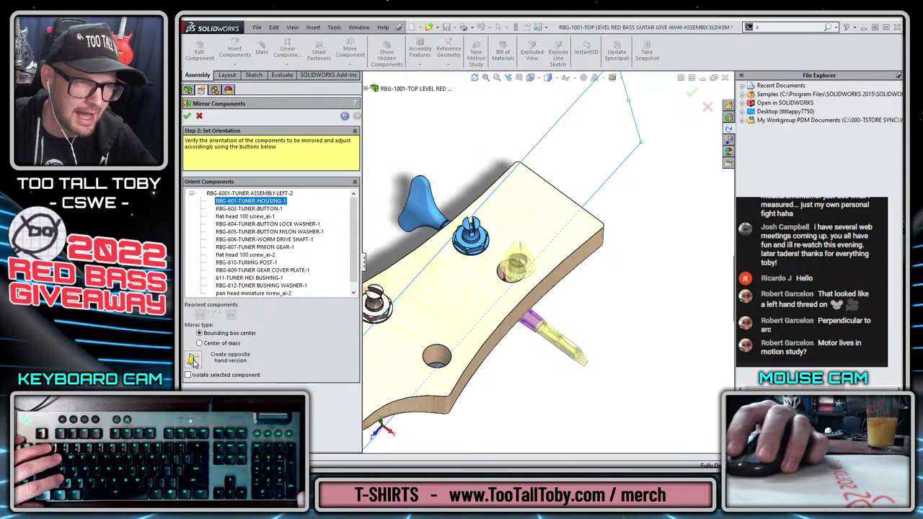
{"action": "left_click", "coordinate": [193, 359]}
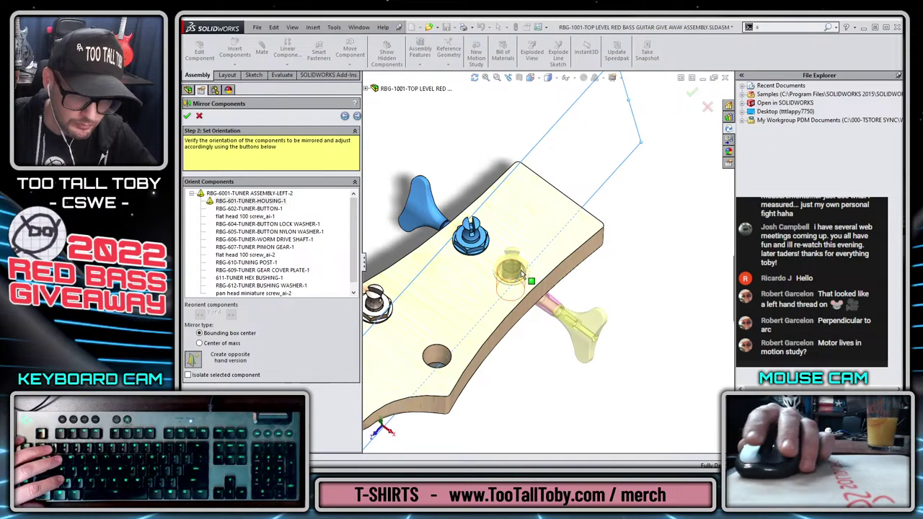
{"action": "scroll", "coordinate": [520, 271], "scroll_direction": "down", "scroll_amount": 4}
{"action": "middle_click", "coordinate": [528, 366]}
{"action": "middle_click_drag", "start_coordinate": [528, 366], "coordinate": [454, 323]}
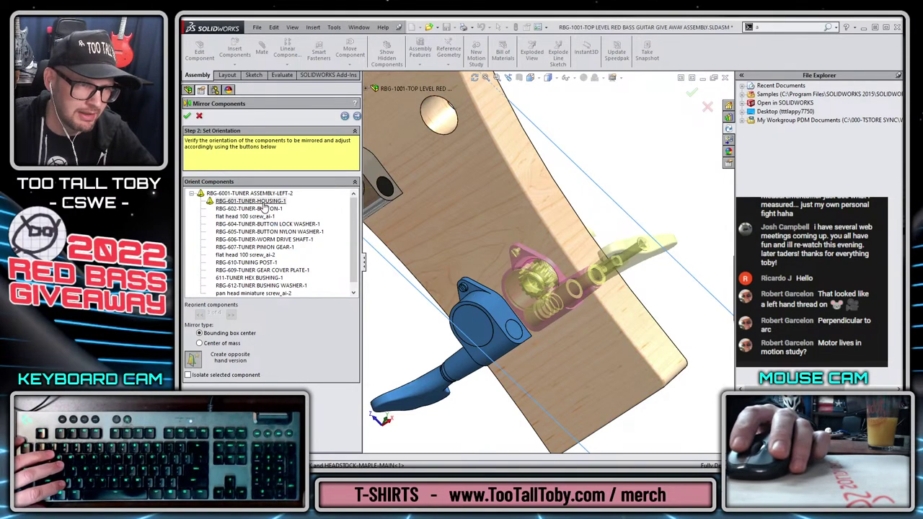
{"action": "left_click", "coordinate": [199, 116]}
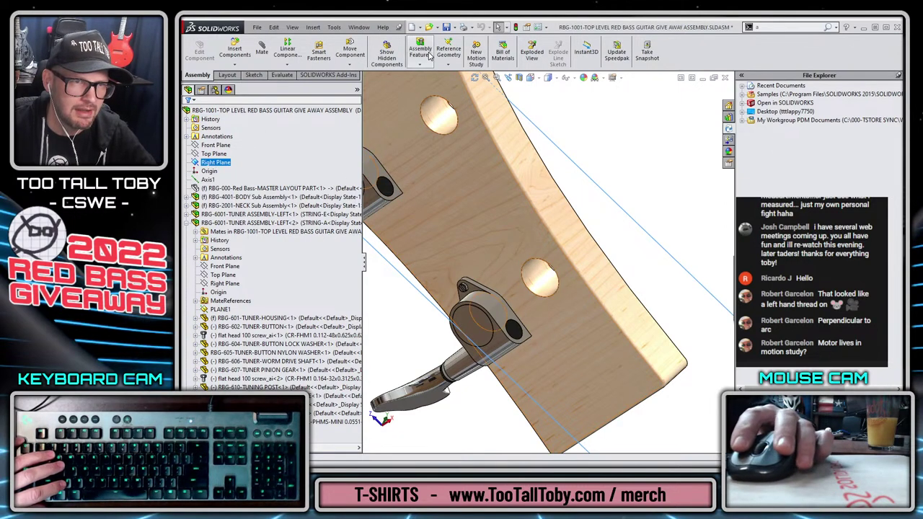
Examine the headstock from the front and back, comparing the two mounted left tuners with the empty holes on the opposite side.
{"action": "left_click", "coordinate": [286, 67]}
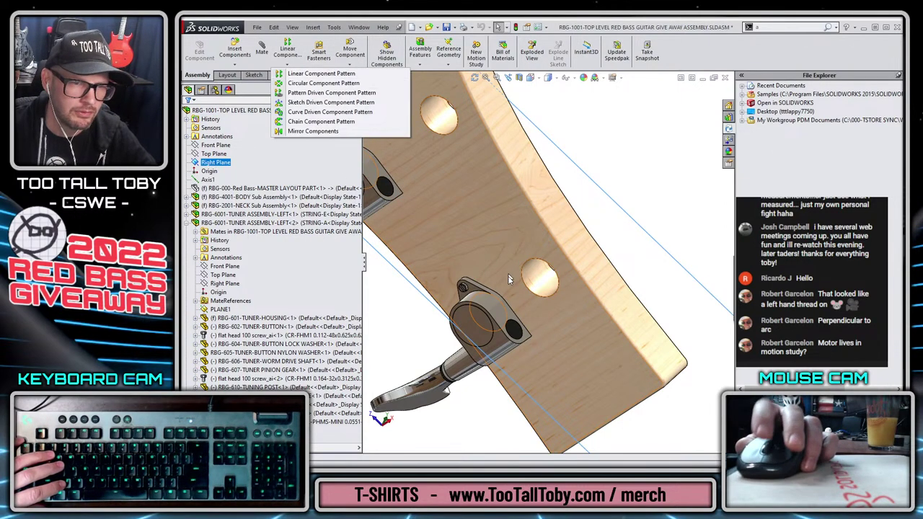
{"action": "left_click", "coordinate": [416, 360]}
{"action": "scroll", "coordinate": [435, 354], "scroll_direction": "up", "scroll_amount": 10}
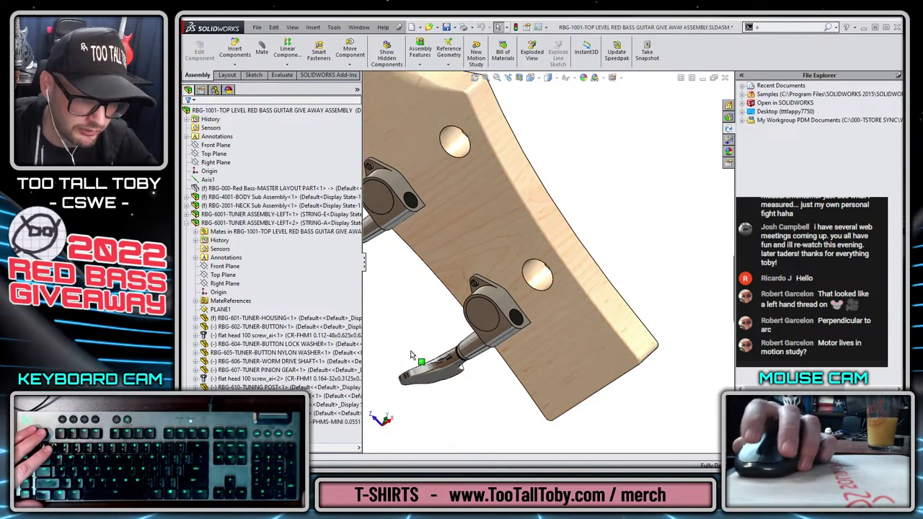
{"action": "middle_click_drag", "start_coordinate": [487, 232], "coordinate": [535, 337]}
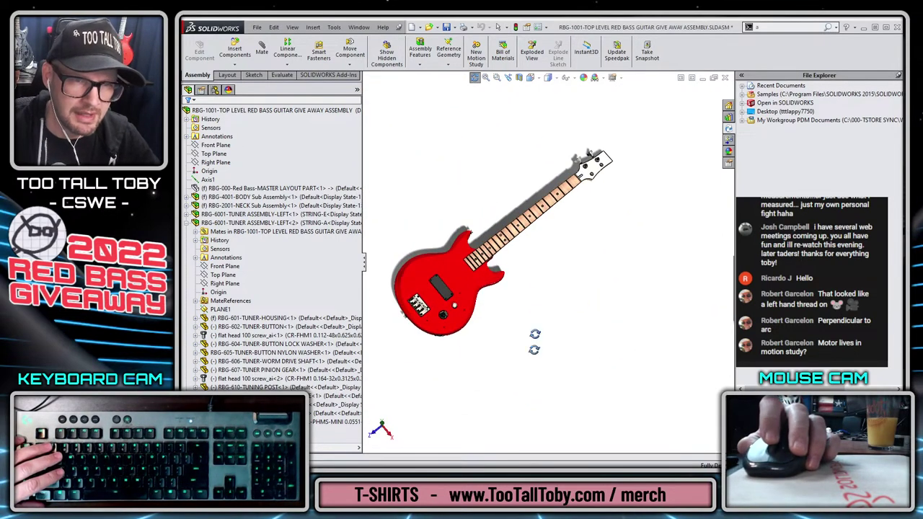
{"action": "scroll", "coordinate": [606, 175], "scroll_direction": "down", "scroll_amount": 12}
{"action": "scroll", "coordinate": [581, 215], "scroll_direction": "up", "scroll_amount": 5}
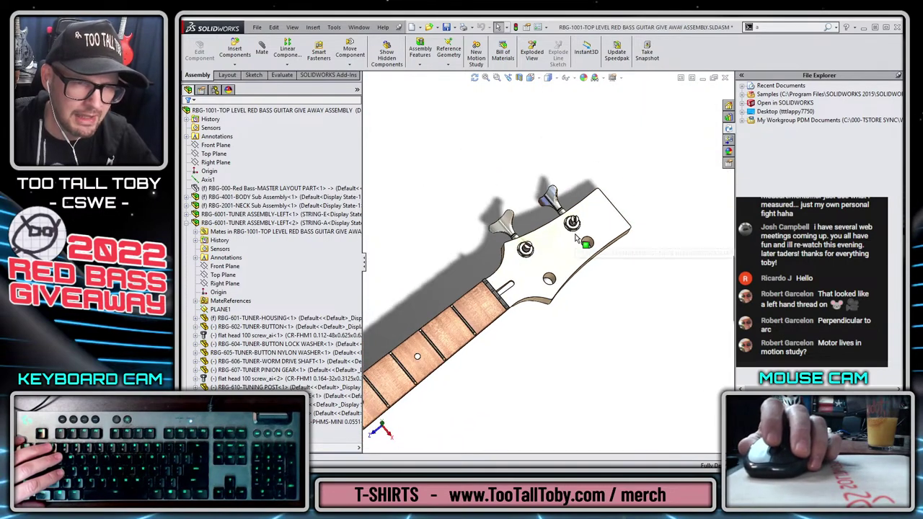
{"action": "middle_click_drag", "start_coordinate": [578, 252], "coordinate": [561, 198]}
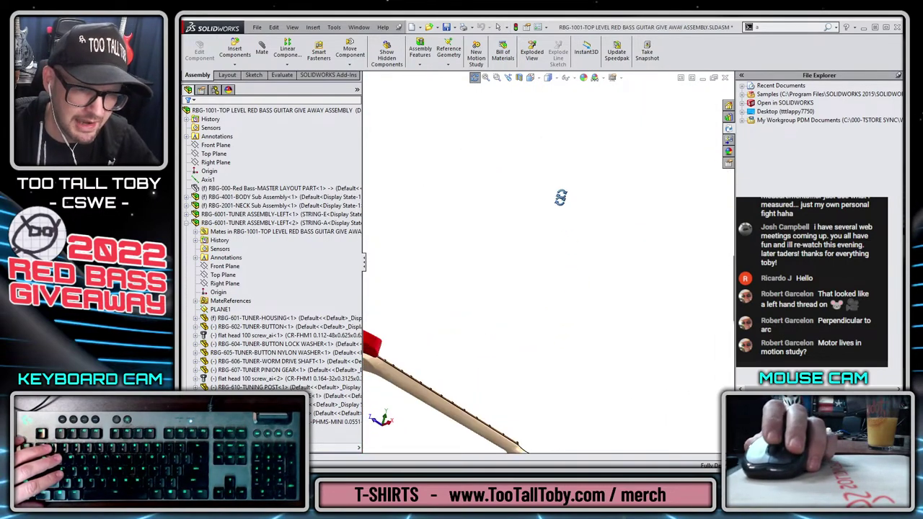
{"action": "scroll", "coordinate": [533, 428], "scroll_direction": "up", "scroll_amount": 3}
{"action": "scroll", "coordinate": [536, 414], "scroll_direction": "down", "scroll_amount": 2}
{"action": "scroll", "coordinate": [536, 412], "scroll_direction": "down", "scroll_amount": 8}
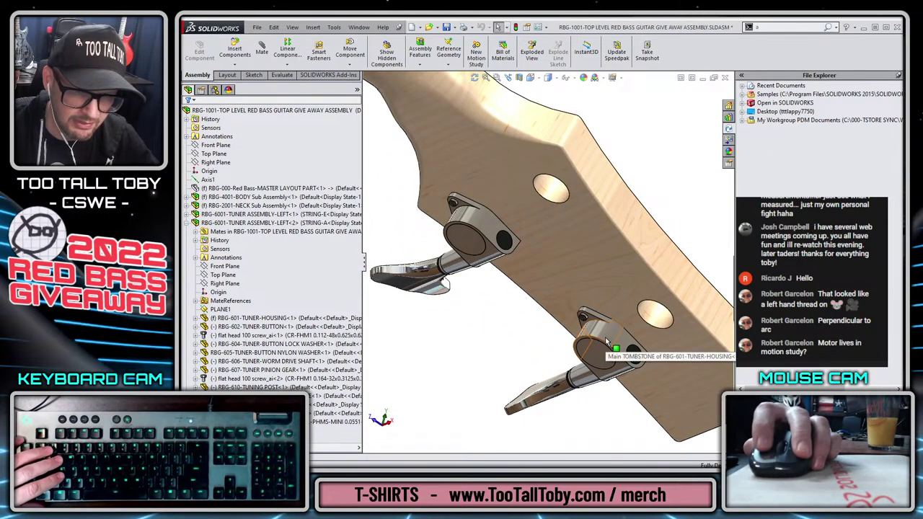
Open the left tuner assembly in its own window and inspect its housing, button and post from several angles.
{"action": "left_click", "coordinate": [598, 359]}
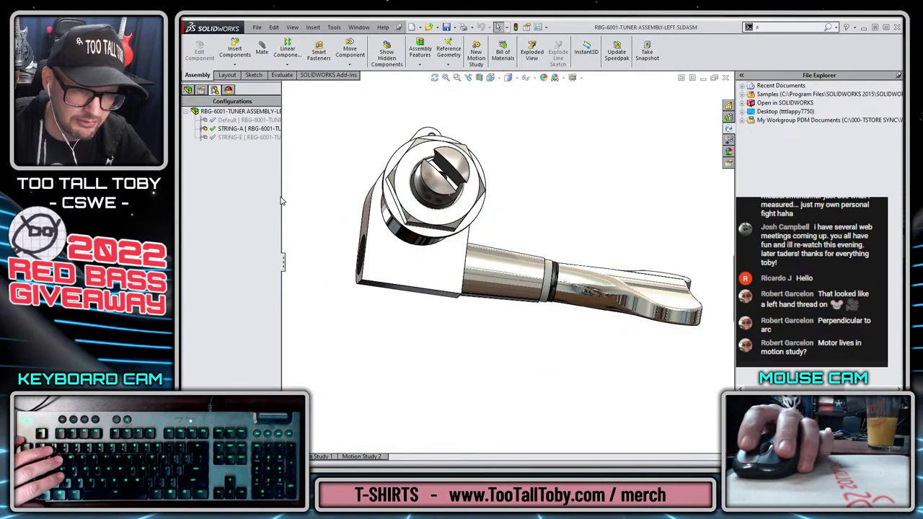
{"action": "middle_click_drag", "start_coordinate": [538, 240], "coordinate": [365, 315]}
{"action": "scroll", "coordinate": [563, 271], "scroll_direction": "up", "scroll_amount": 7}
{"action": "scroll", "coordinate": [600, 260], "scroll_direction": "down", "scroll_amount": 3}
{"action": "middle_click_drag", "start_coordinate": [507, 232], "coordinate": [478, 277]}
{"action": "middle_click_drag", "start_coordinate": [548, 209], "coordinate": [520, 275]}
{"action": "scroll", "coordinate": [521, 275], "scroll_direction": "down", "scroll_amount": 2}
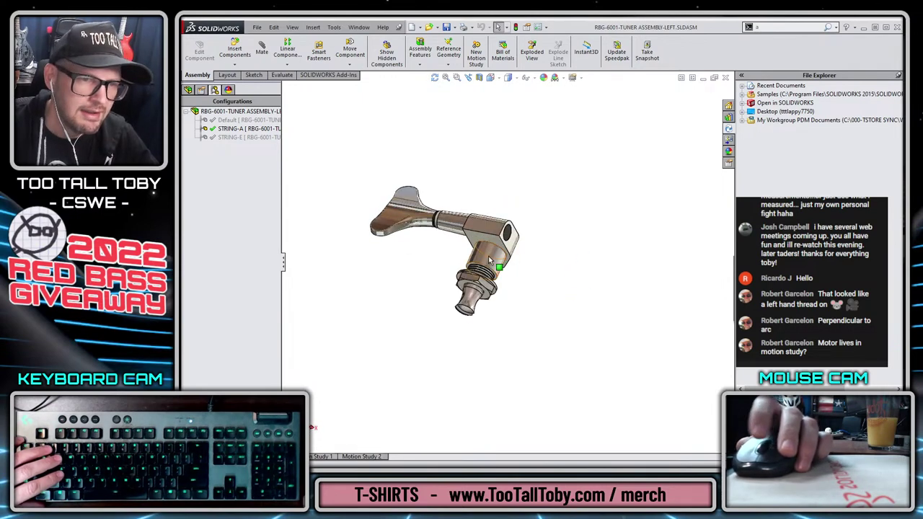
Highlight the tuner housing in the left tuner assembly's component list and return to the top-level guitar assembly.
{"action": "left_click", "coordinate": [187, 89]}
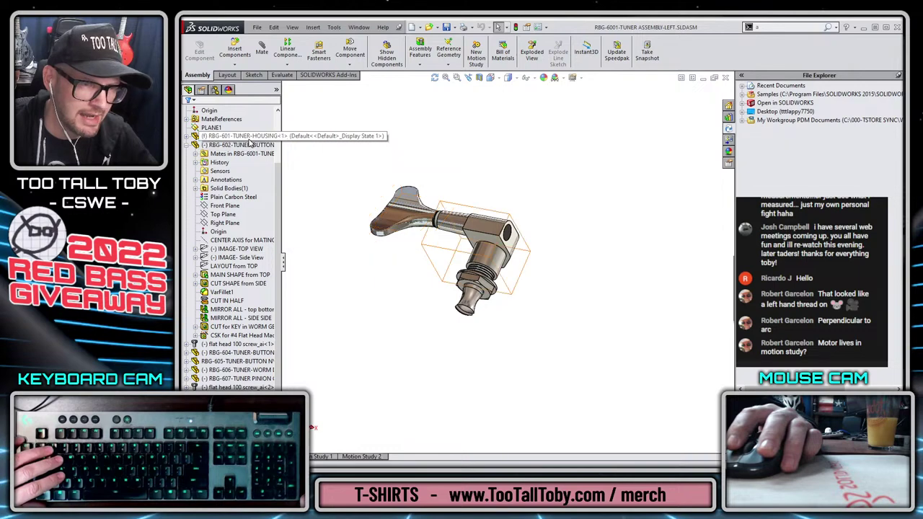
{"action": "left_click", "coordinate": [248, 139]}
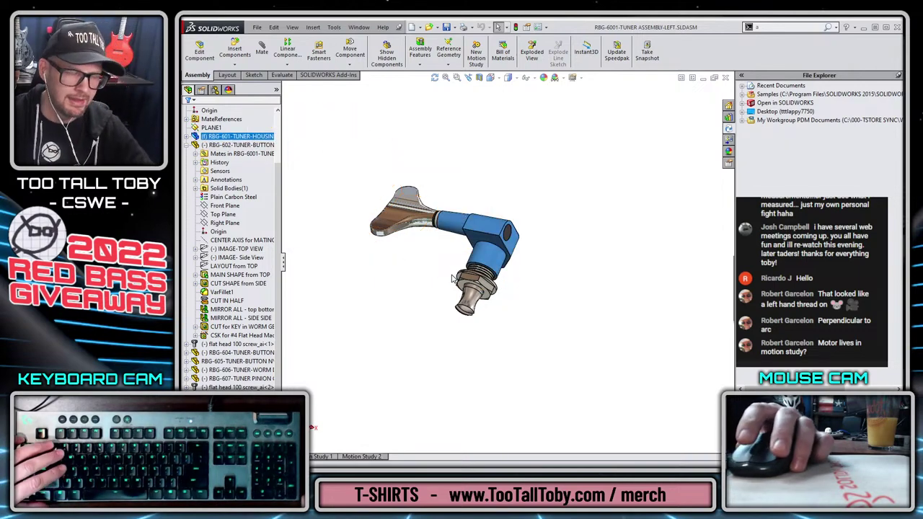
{"action": "left_click", "coordinate": [552, 233]}
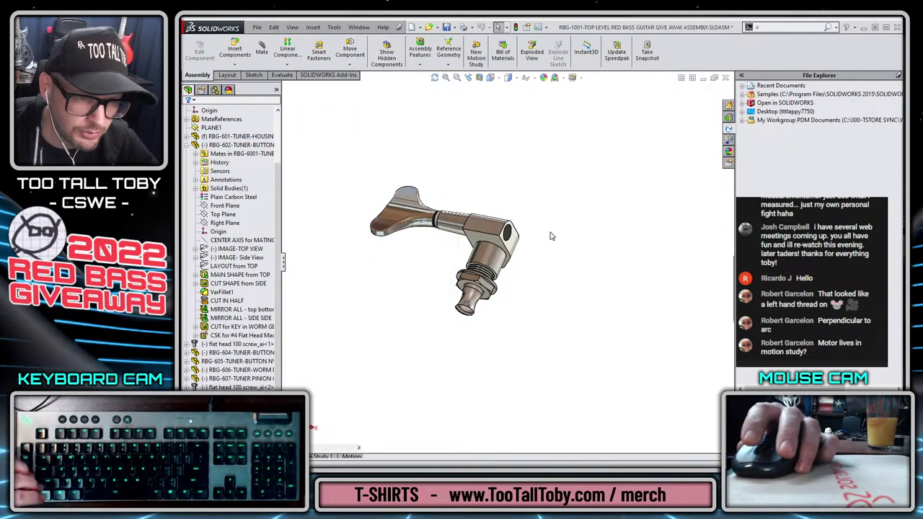
Start mirroring the second left tuner assembly about the guitar assembly's Right Plane and proceed to its orientation settings.
{"action": "middle_click_drag", "start_coordinate": [567, 286], "coordinate": [472, 265]}
{"action": "scroll", "coordinate": [671, 398], "scroll_direction": "down", "scroll_amount": 3}
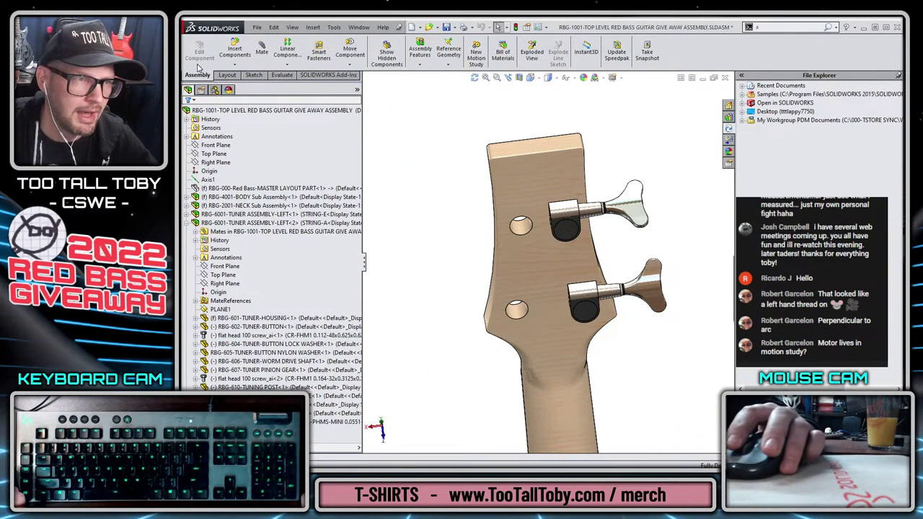
{"action": "left_click", "coordinate": [286, 67]}
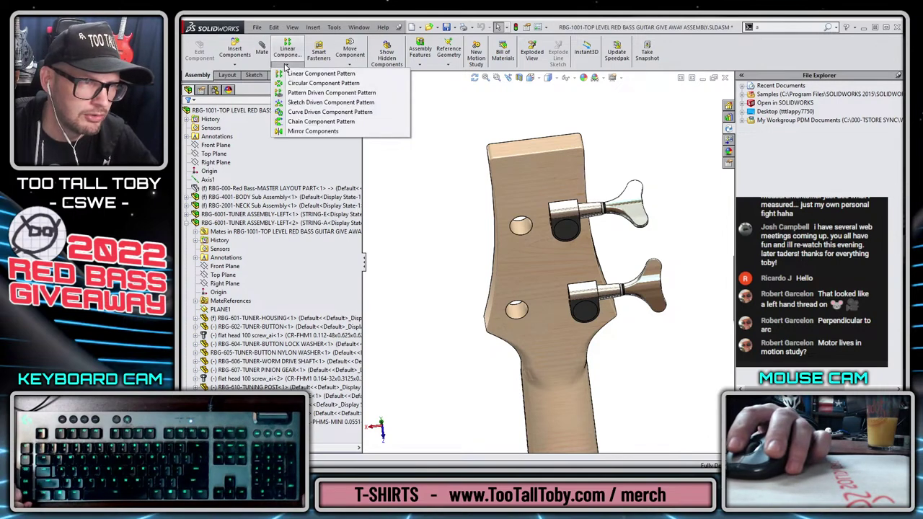
{"action": "left_click", "coordinate": [306, 133]}
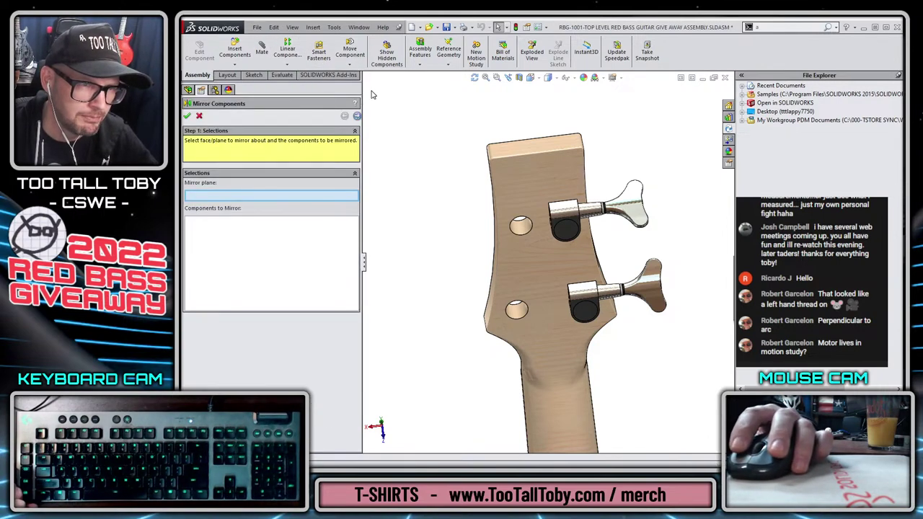
{"action": "left_click", "coordinate": [366, 89]}
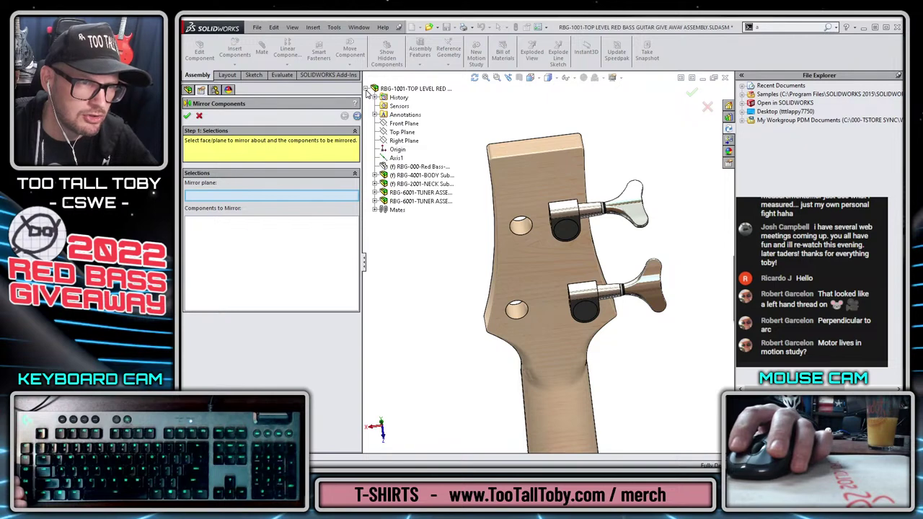
{"action": "left_click", "coordinate": [401, 141]}
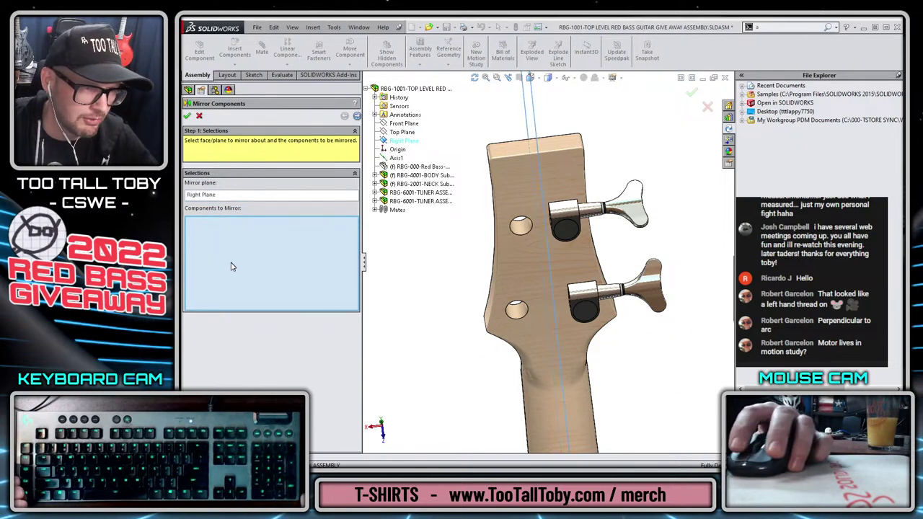
{"action": "left_click", "coordinate": [422, 202]}
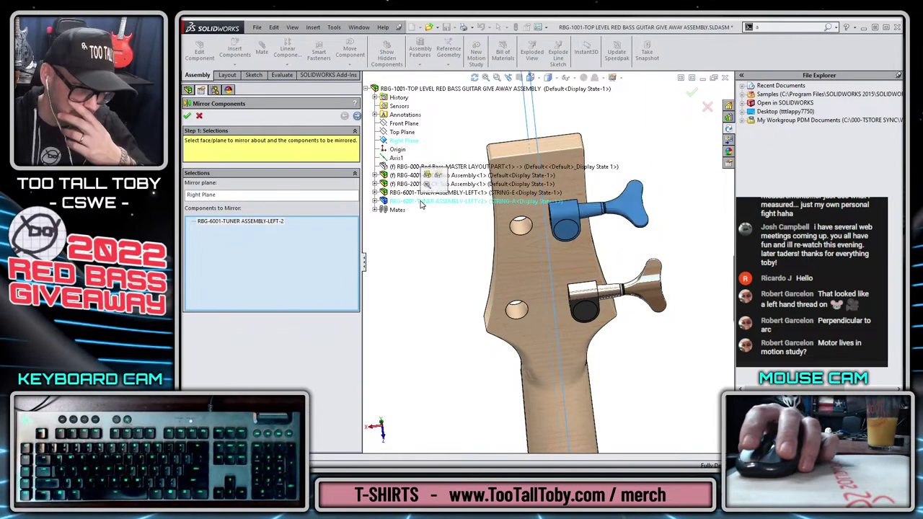
{"action": "left_click", "coordinate": [356, 116]}
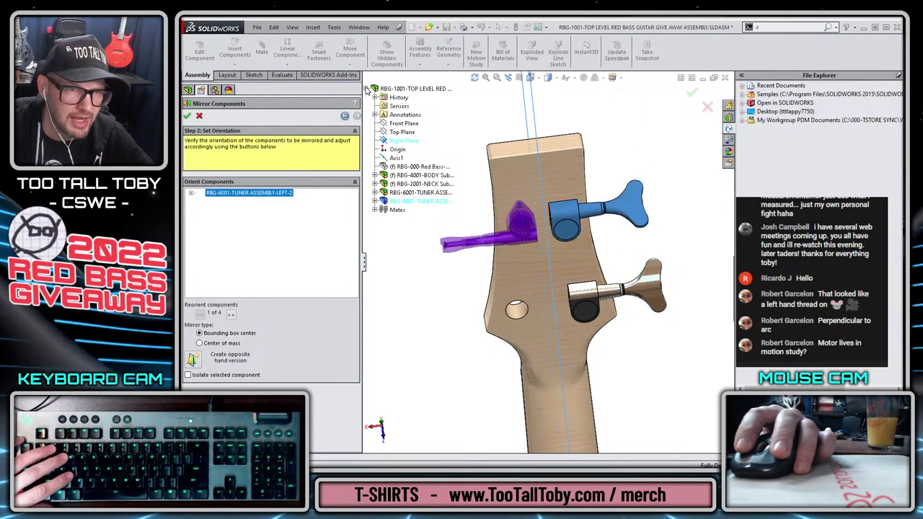
Examine the mirrored tuner preview from both sides of the headstock and sketch arrows linking the original housing and shaft to their mirrored counterparts.
{"action": "scroll", "coordinate": [521, 239], "scroll_direction": "up", "scroll_amount": 5}
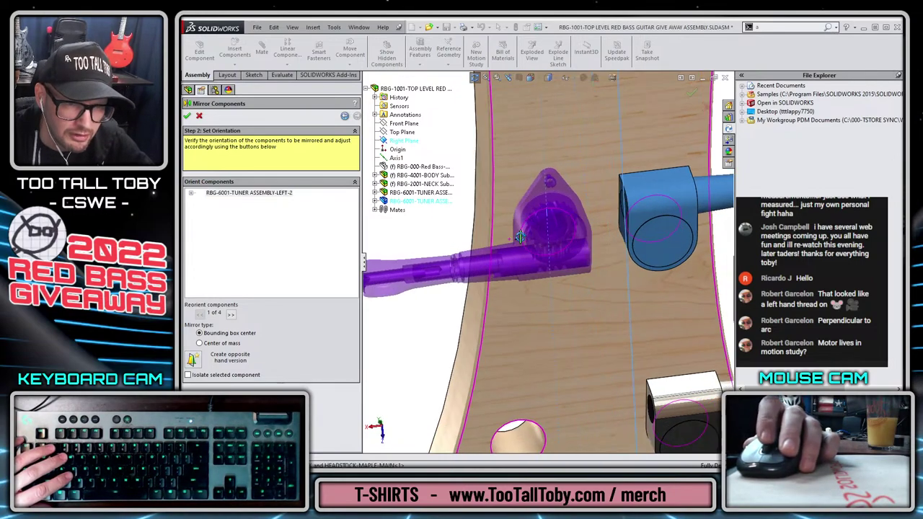
{"action": "middle_click_drag", "start_coordinate": [522, 239], "coordinate": [645, 267]}
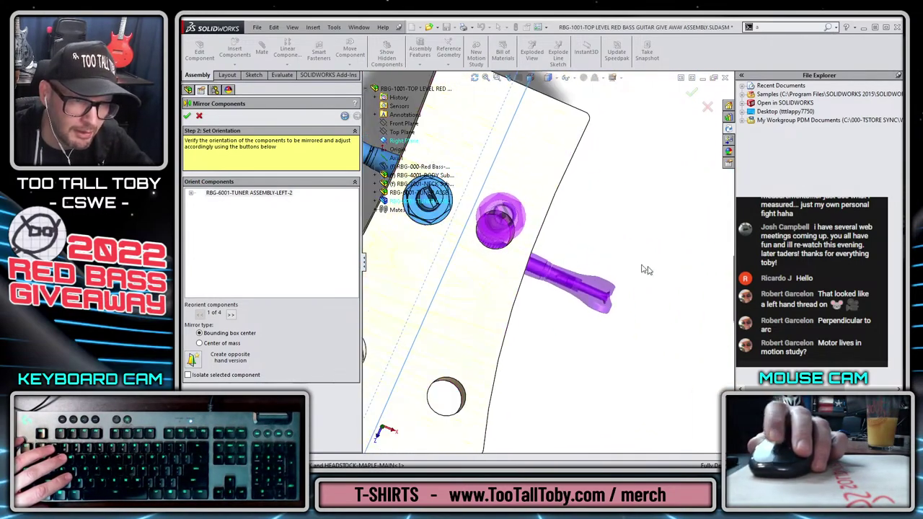
{"action": "middle_click_drag", "start_coordinate": [474, 217], "coordinate": [574, 254]}
{"action": "scroll", "coordinate": [636, 268], "scroll_direction": "up", "scroll_amount": 2}
{"action": "scroll", "coordinate": [636, 267], "scroll_direction": "down", "scroll_amount": 3}
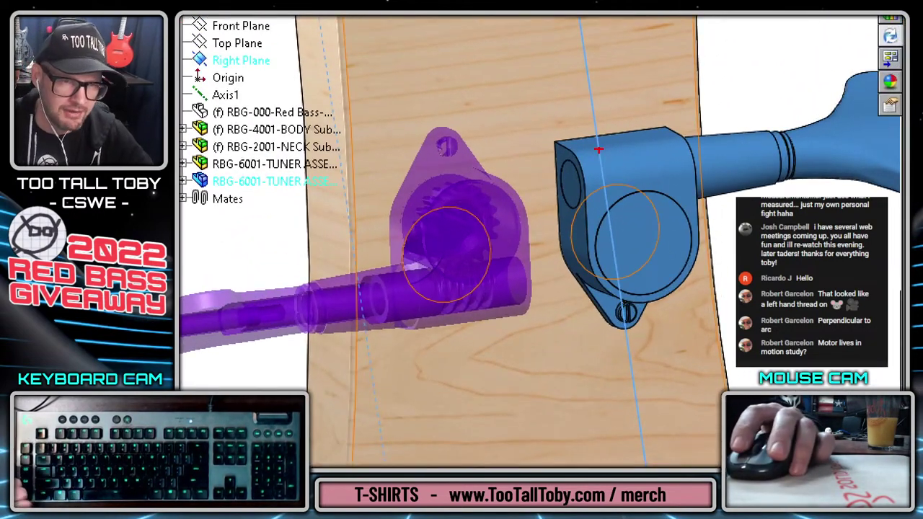
{"action": "left_click_drag", "start_coordinate": [591, 98], "coordinate": [452, 199]}
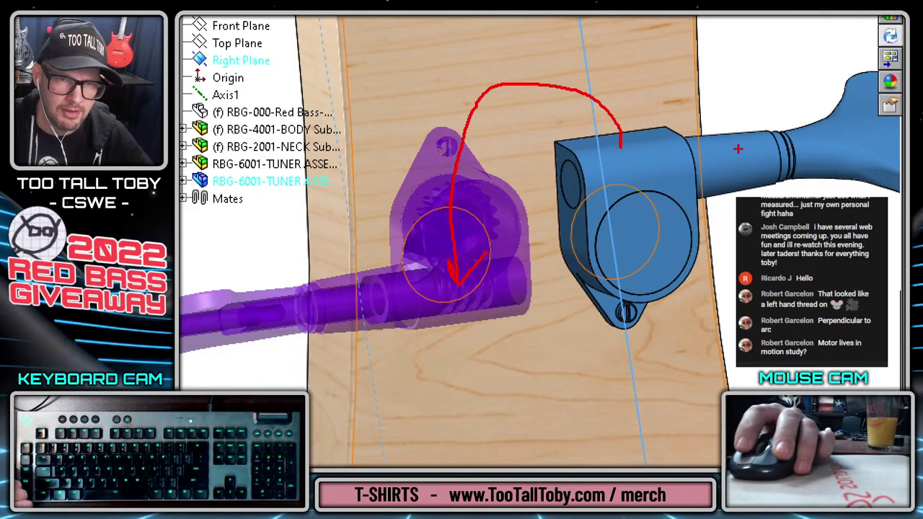
{"action": "left_click_drag", "start_coordinate": [667, 64], "coordinate": [355, 112]}
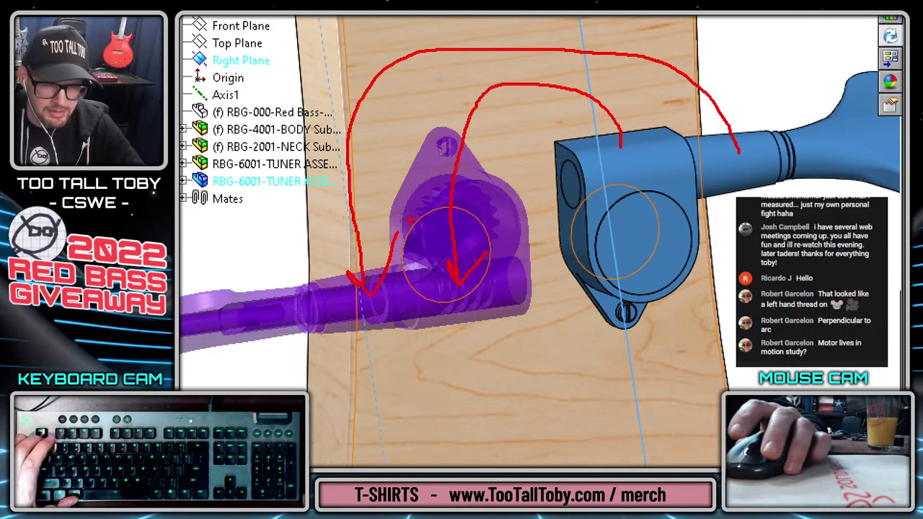
{"action": "key", "text": "Escape"}
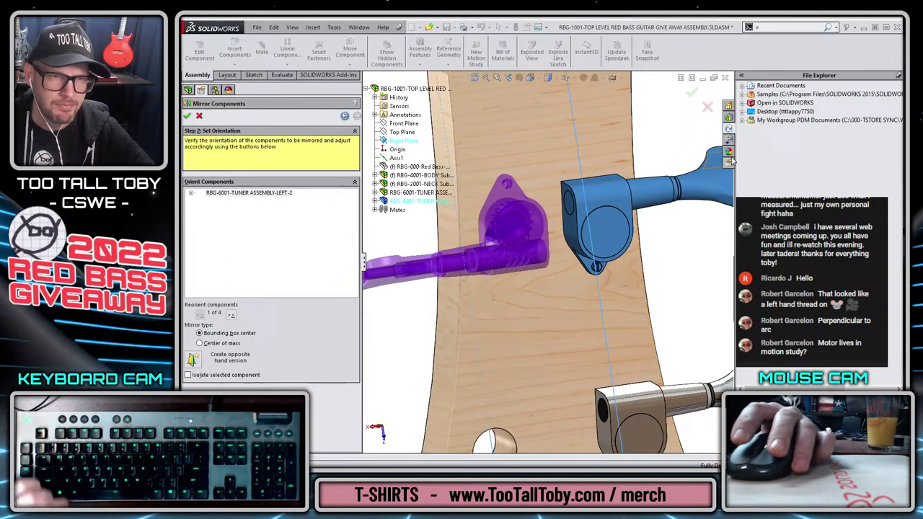
Choose an opposite-hand version for the RBG-601-TUNER-HOUSING component within the mirrored tuner and check its orientation on the headstock.
{"action": "left_click", "coordinate": [191, 195]}
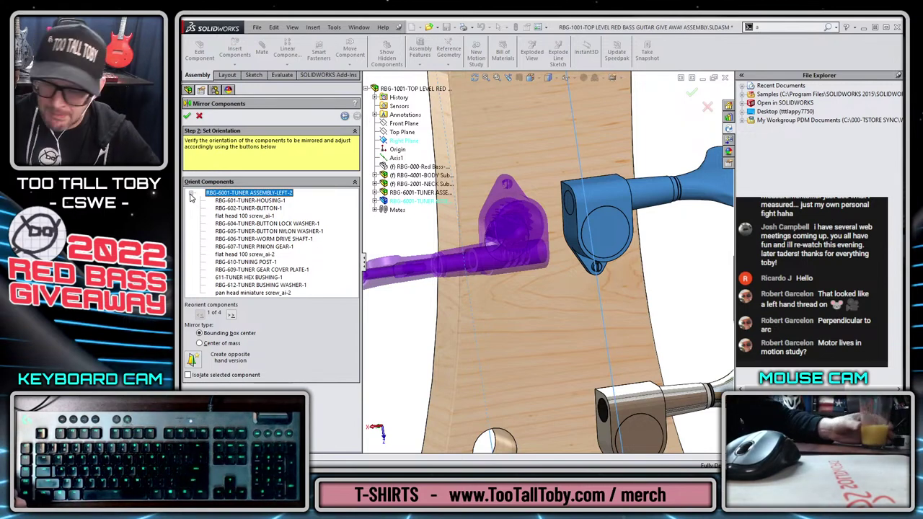
{"action": "left_click", "coordinate": [268, 201]}
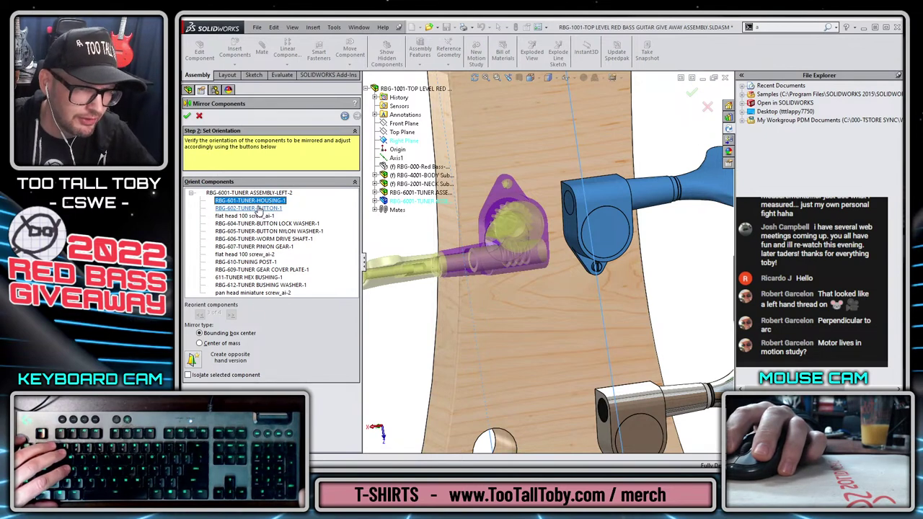
{"action": "left_click", "coordinate": [193, 362]}
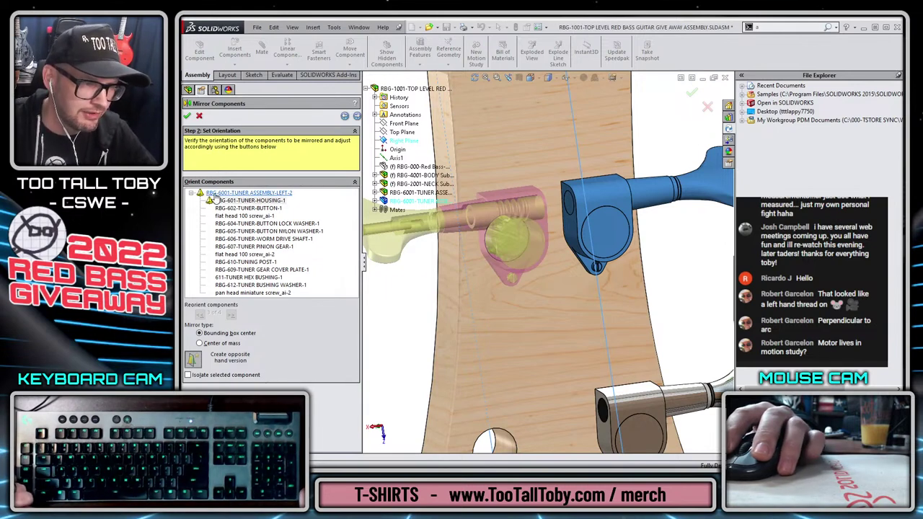
{"action": "scroll", "coordinate": [551, 275], "scroll_direction": "up", "scroll_amount": 4}
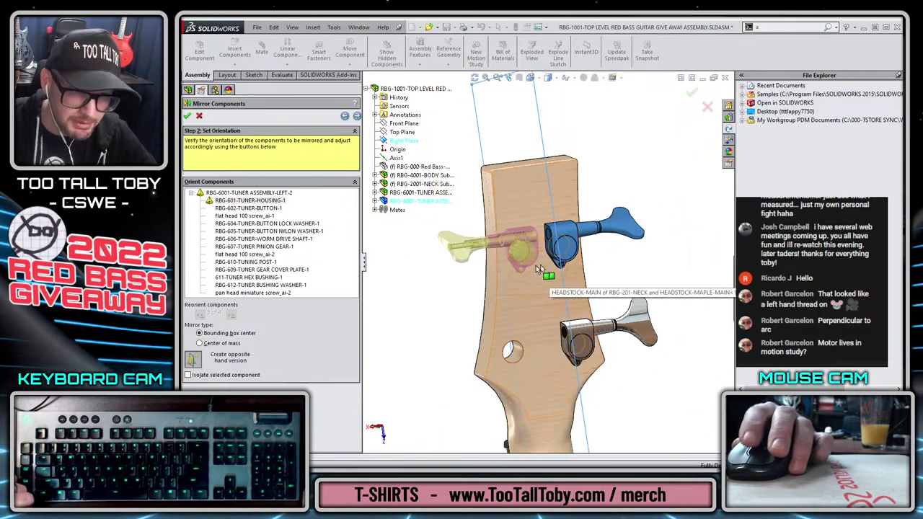
{"action": "middle_click_drag", "start_coordinate": [442, 286], "coordinate": [457, 258]}
{"action": "scroll", "coordinate": [665, 282], "scroll_direction": "down", "scroll_amount": 2}
{"action": "scroll", "coordinate": [678, 269], "scroll_direction": "up", "scroll_amount": 4}
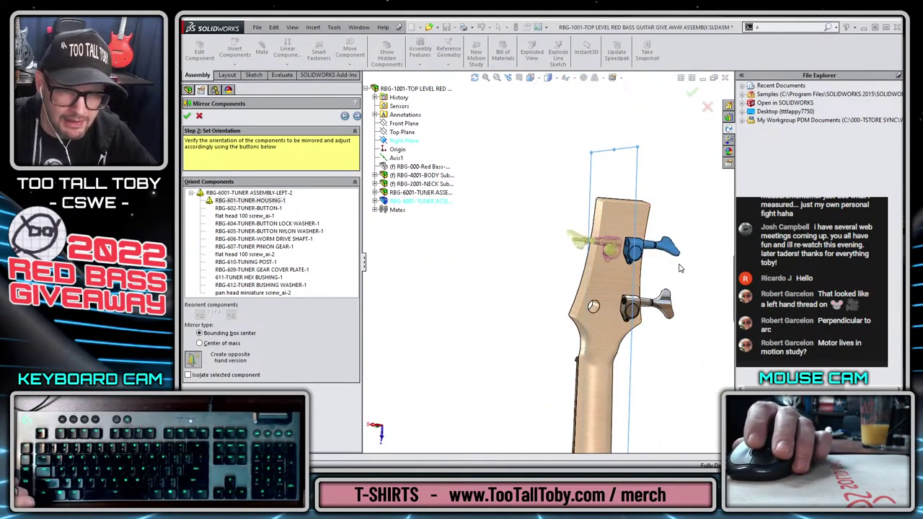
{"action": "scroll", "coordinate": [636, 261], "scroll_direction": "down", "scroll_amount": 6}
{"action": "scroll", "coordinate": [626, 264], "scroll_direction": "up", "scroll_amount": 3}
{"action": "scroll", "coordinate": [520, 246], "scroll_direction": "down", "scroll_amount": 2}
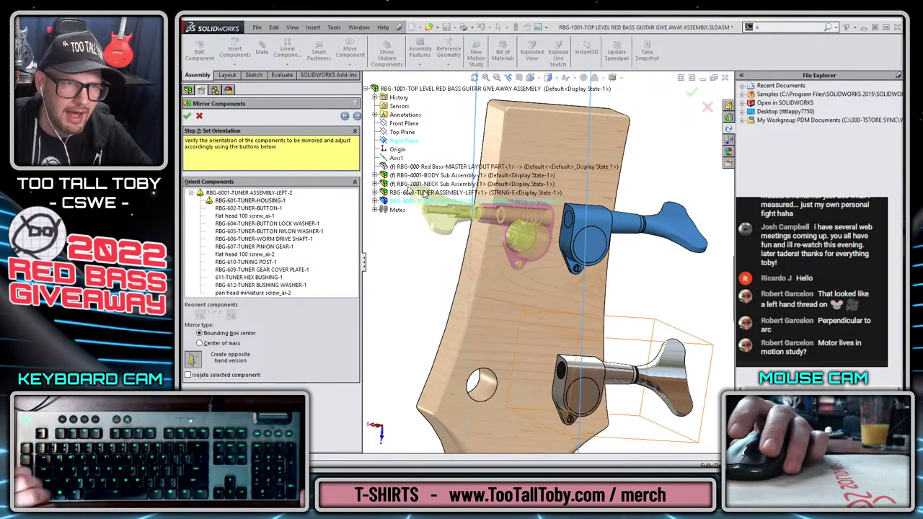
Proceed to the opposite-hand file settings and choose Custom naming for the new files.
{"action": "left_click", "coordinate": [357, 118]}
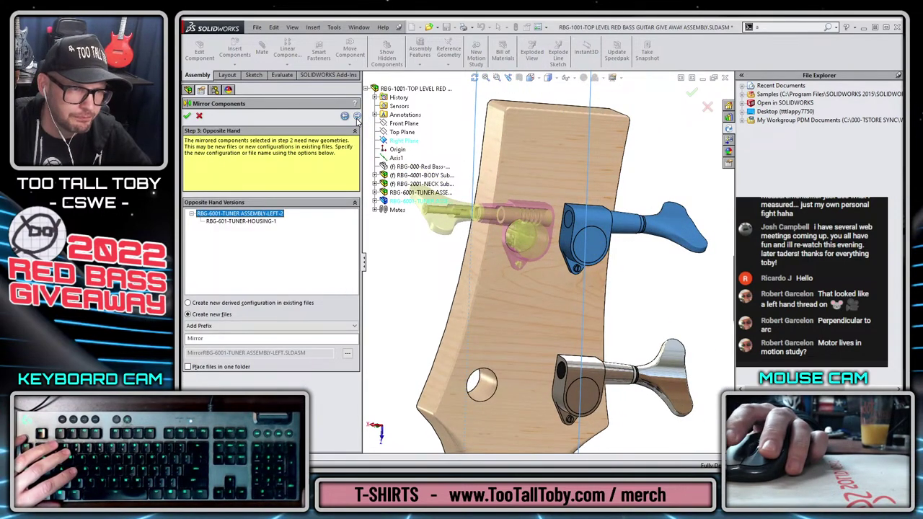
{"action": "left_click", "coordinate": [232, 328]}
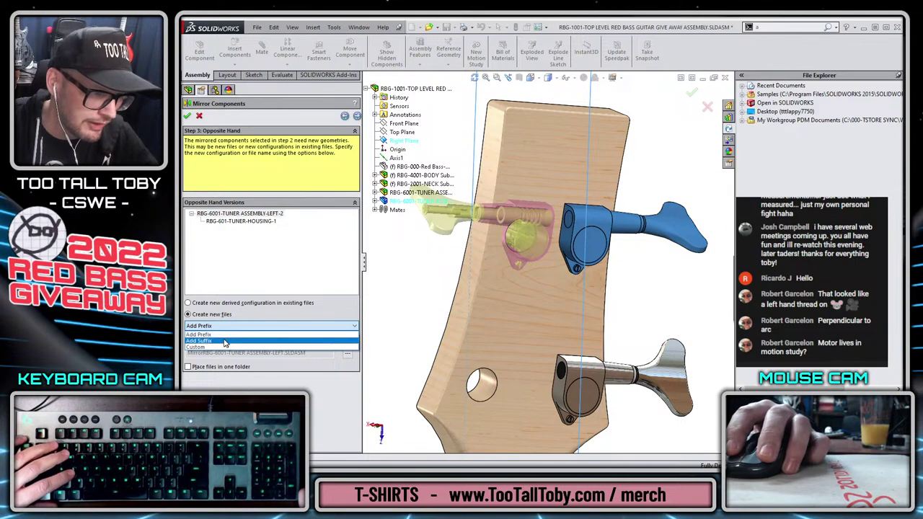
{"action": "left_click", "coordinate": [225, 346]}
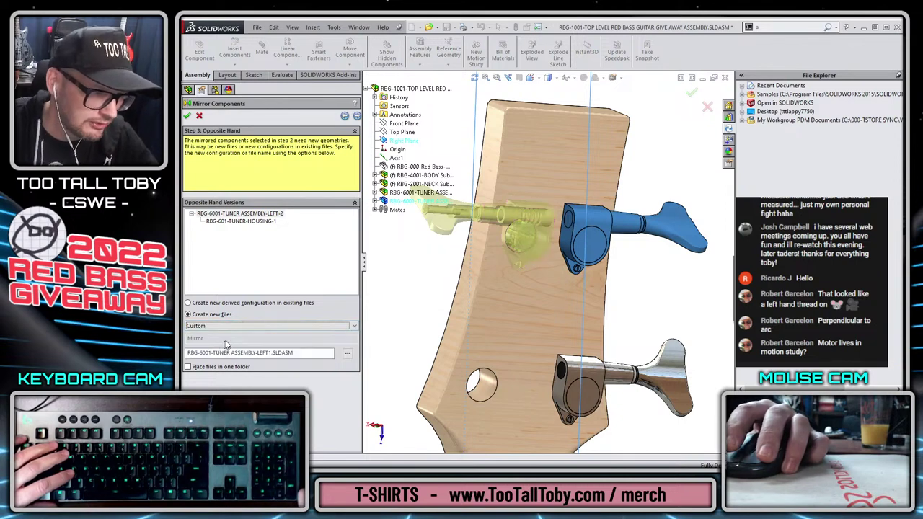
Name the mirrored tuner assembly file RBG-6002-TUNER ASSEMBLY-RIGHT.
{"action": "left_click", "coordinate": [258, 215]}
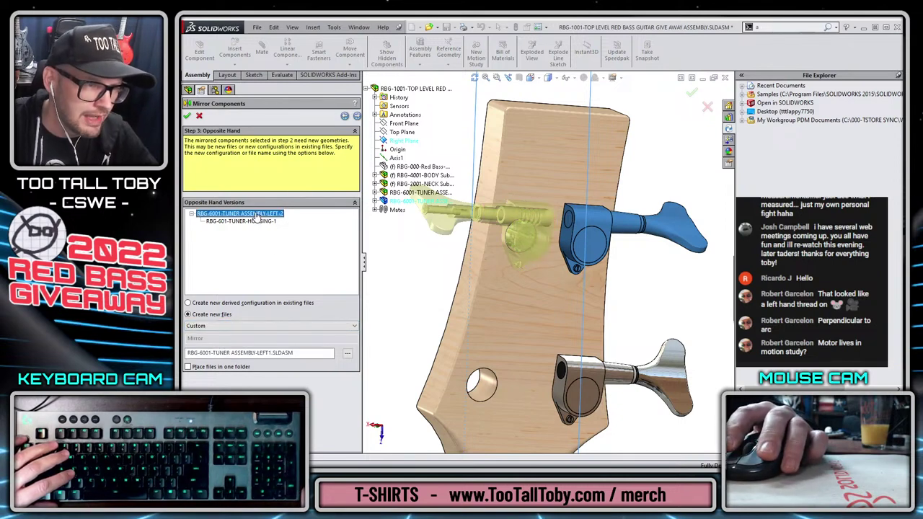
{"action": "left_click", "coordinate": [277, 353]}
{"action": "left_click", "coordinate": [211, 353]}
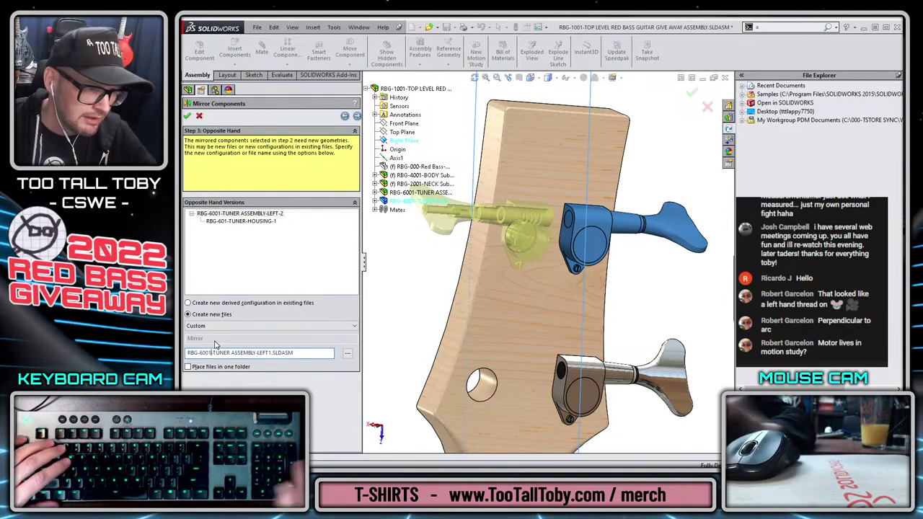
{"action": "key", "text": "BackSpace"}
{"action": "type", "text": "3"}
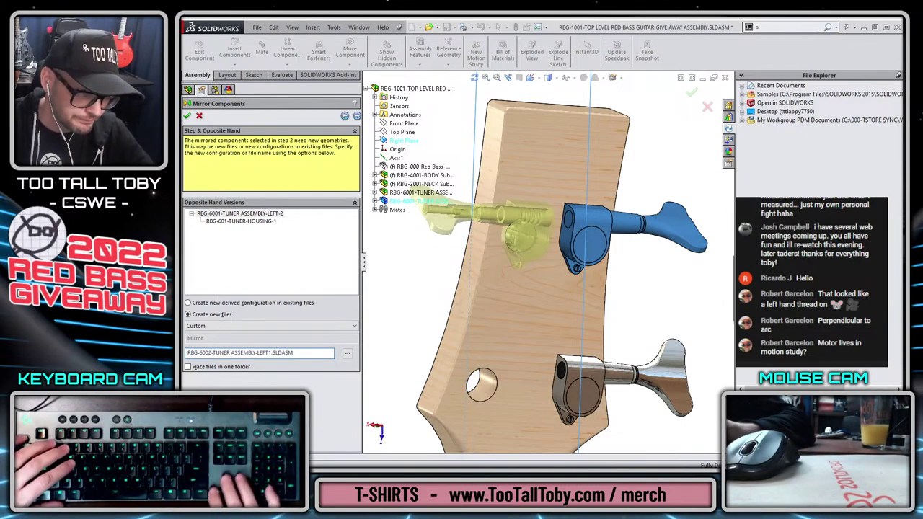
{"action": "key", "text": "Right"}
{"action": "key", "text": "Right"}
{"action": "key", "text": "Right"}
{"action": "key", "text": "Right"}
{"action": "key", "text": "Right"}
{"action": "key", "text": "Right"}
{"action": "key", "text": "Right"}
{"action": "key", "text": "Right"}
{"action": "key", "text": "Right"}
{"action": "key", "text": "Right"}
{"action": "key", "text": "Right"}
{"action": "key", "text": "Right"}
{"action": "key", "text": "Right"}
{"action": "key", "text": "Right"}
{"action": "key", "text": "Right"}
{"action": "key", "text": "Right"}
{"action": "key", "text": "Right"}
{"action": "key", "text": "Right"}
{"action": "key", "text": "Right"}
{"action": "key", "text": "Right"}
{"action": "key", "text": "BackSpace"}
{"action": "key", "text": "BackSpace"}
{"action": "key", "text": "BackSpace"}
{"action": "key", "text": "BackSpace"}
{"action": "key", "text": "BackSpace"}
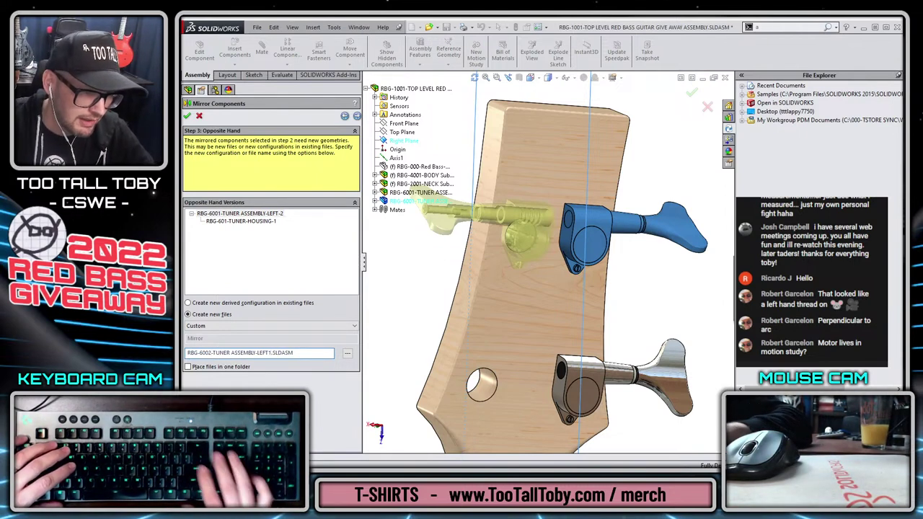
{"action": "type", "text": "RIGHT"}
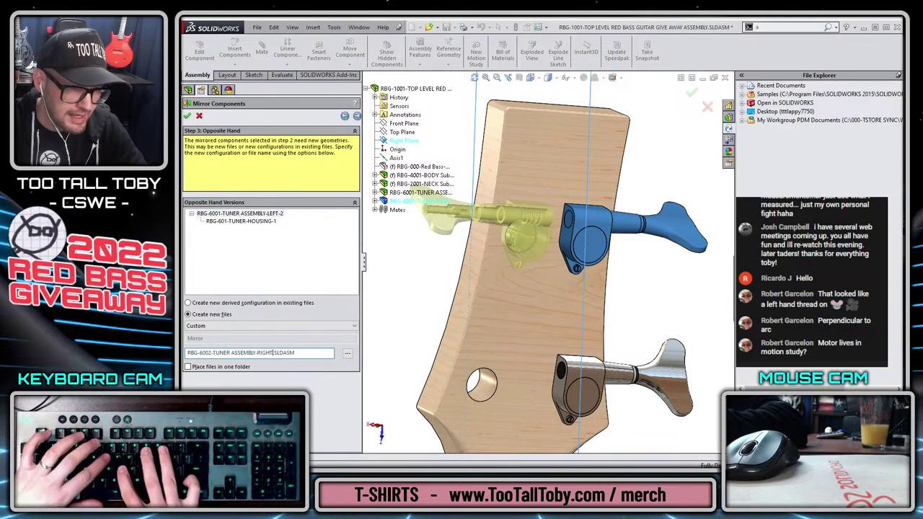
Name the opposite-hand housing file RBG-601b-TUNER-HOUSING-MIRRORED.
{"action": "left_click", "coordinate": [251, 223]}
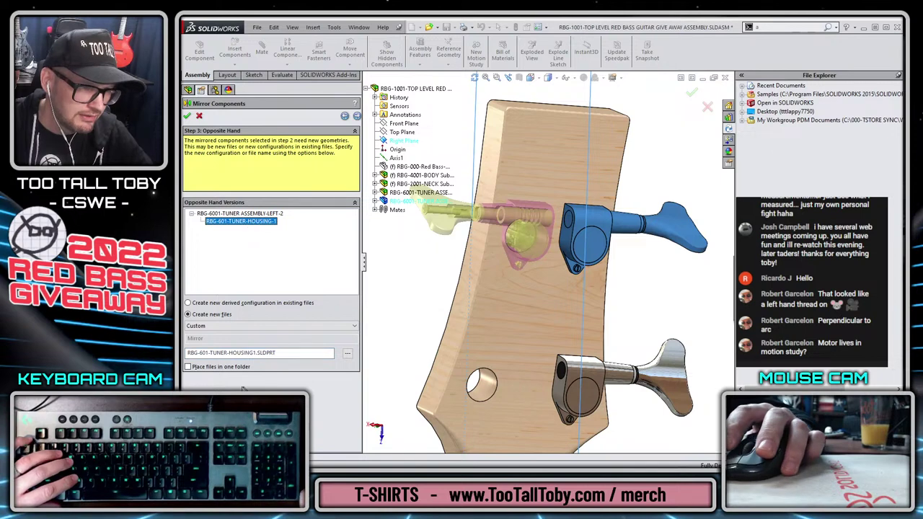
{"action": "left_click", "coordinate": [210, 353]}
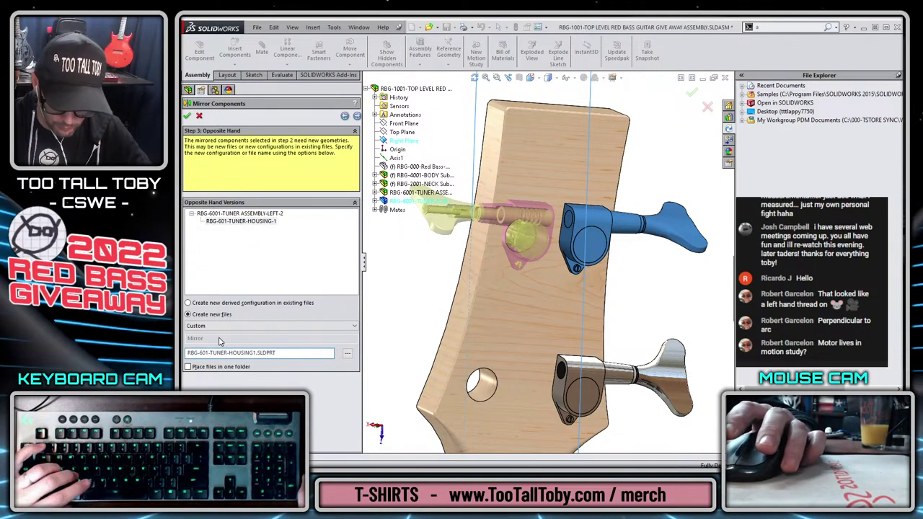
{"action": "type", "text": "b"}
{"action": "left_click", "coordinate": [258, 353]}
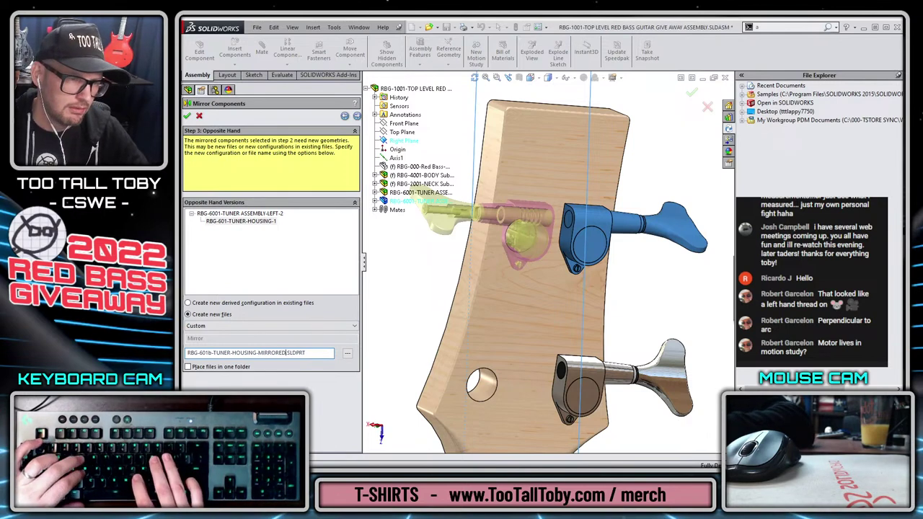
Check the part numbers in the labelled exploded-view photo, renumber the mirrored housing file as RBG-621, and proceed to the feature import options.
{"action": "left_click", "coordinate": [209, 353]}
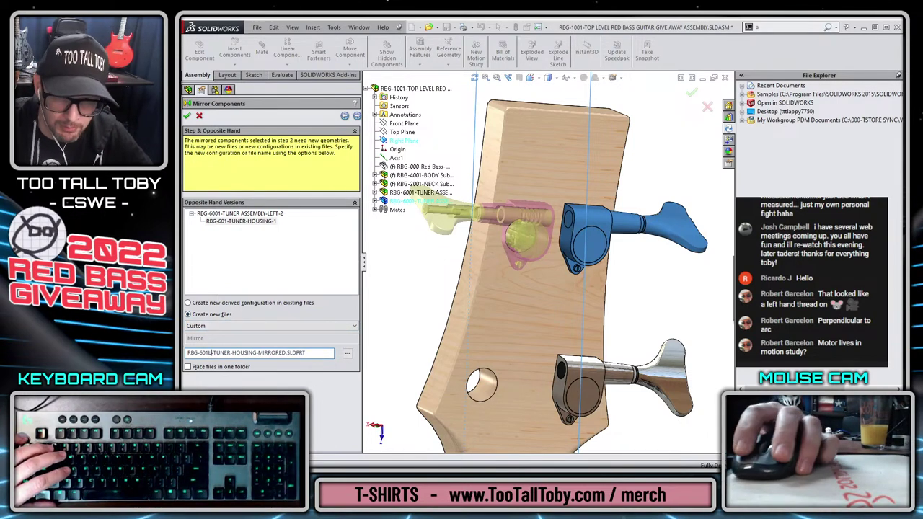
{"action": "key", "text": "alt+Tab"}
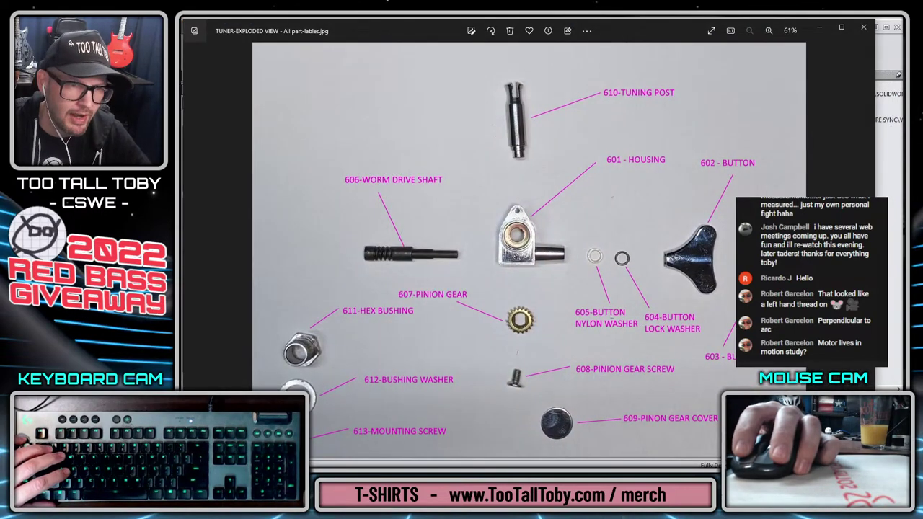
{"action": "key", "text": "alt+Tab"}
{"action": "left_click", "coordinate": [208, 353]}
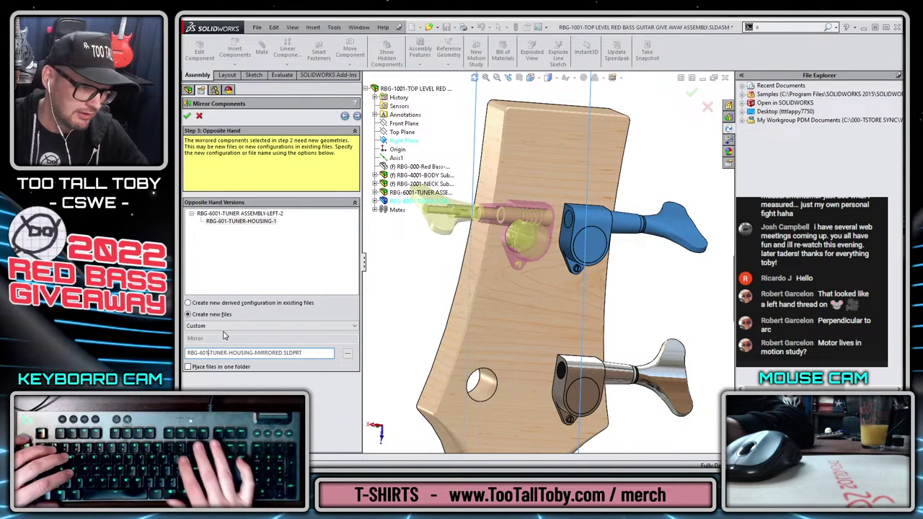
{"action": "key", "text": "Delete"}
{"action": "key", "text": "BackSpace"}
{"action": "key", "text": "BackSpace"}
{"action": "type", "text": "21"}
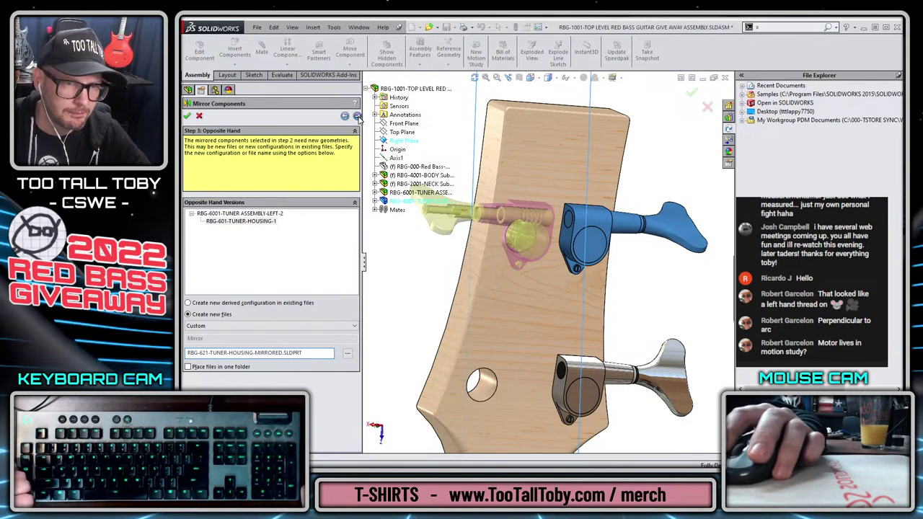
{"action": "left_click", "coordinate": [357, 116]}
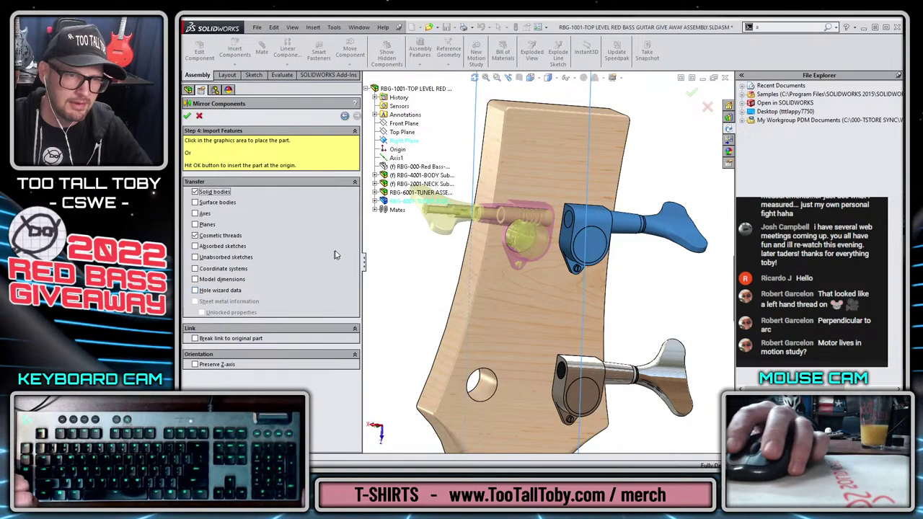
Complete the tuner mirror with solid bodies and cosmetic threads transferred, dismiss the mate list, and inspect both sides of the headstock.
{"action": "left_click", "coordinate": [186, 116]}
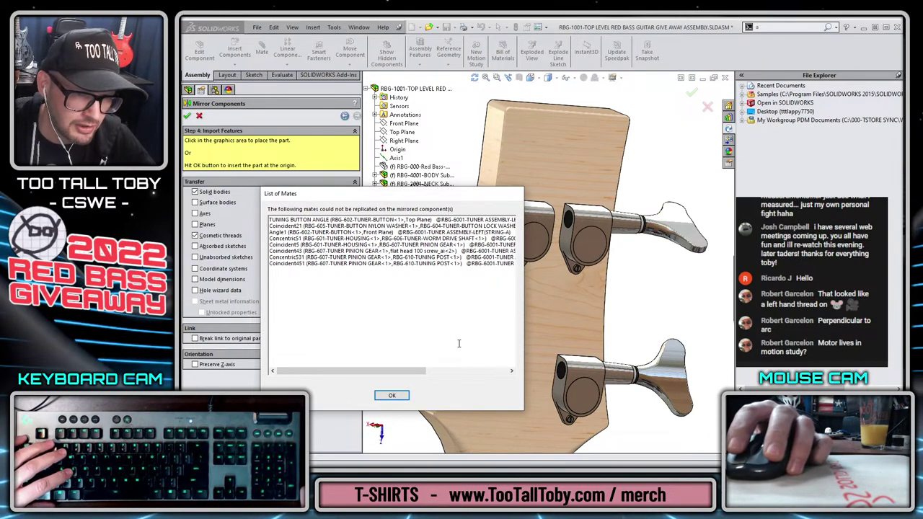
{"action": "left_click", "coordinate": [390, 395]}
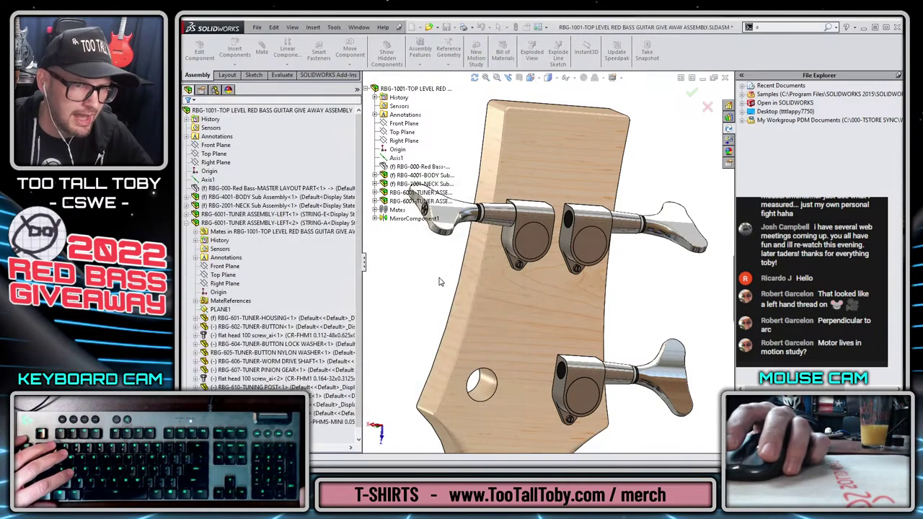
{"action": "scroll", "coordinate": [443, 285], "scroll_direction": "up", "scroll_amount": 5}
{"action": "middle_click_drag", "start_coordinate": [447, 281], "coordinate": [599, 302]}
{"action": "scroll", "coordinate": [624, 280], "scroll_direction": "down", "scroll_amount": 8}
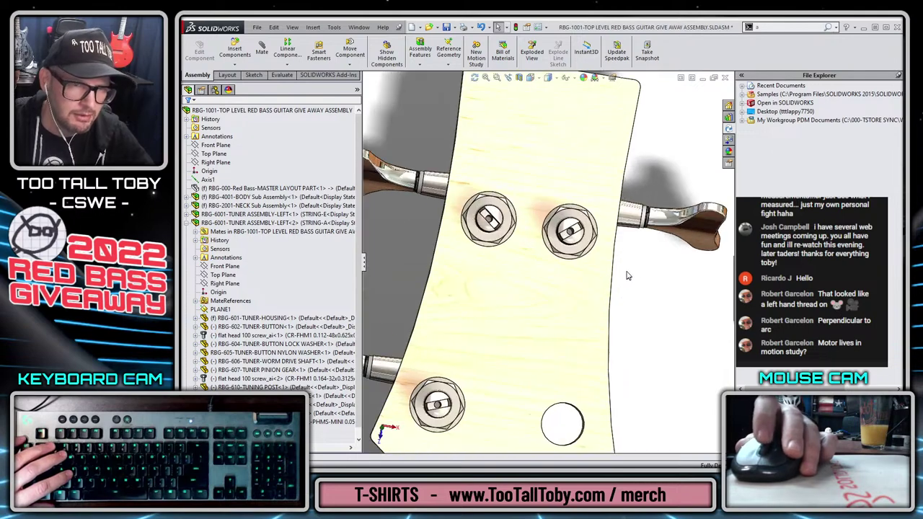
{"action": "middle_click_drag", "start_coordinate": [636, 271], "coordinate": [599, 302]}
{"action": "scroll", "coordinate": [598, 302], "scroll_direction": "up", "scroll_amount": 4}
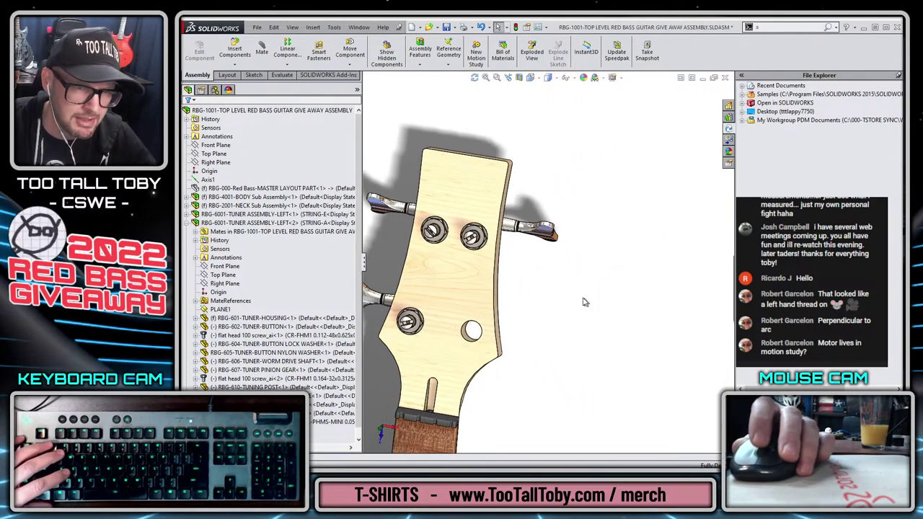
{"action": "scroll", "coordinate": [493, 251], "scroll_direction": "down", "scroll_amount": 2}
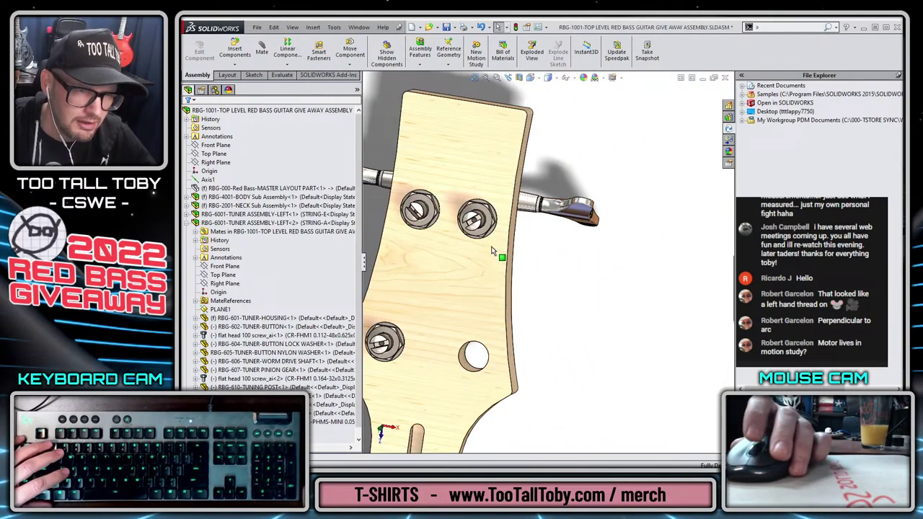
Collapse the second left tuner assembly, expand the mirror feature in the tree, and select RBG-6002-TUNER ASSEMBLY-RIGHT.
{"action": "left_click", "coordinate": [187, 223]}
{"action": "left_click", "coordinate": [186, 241]}
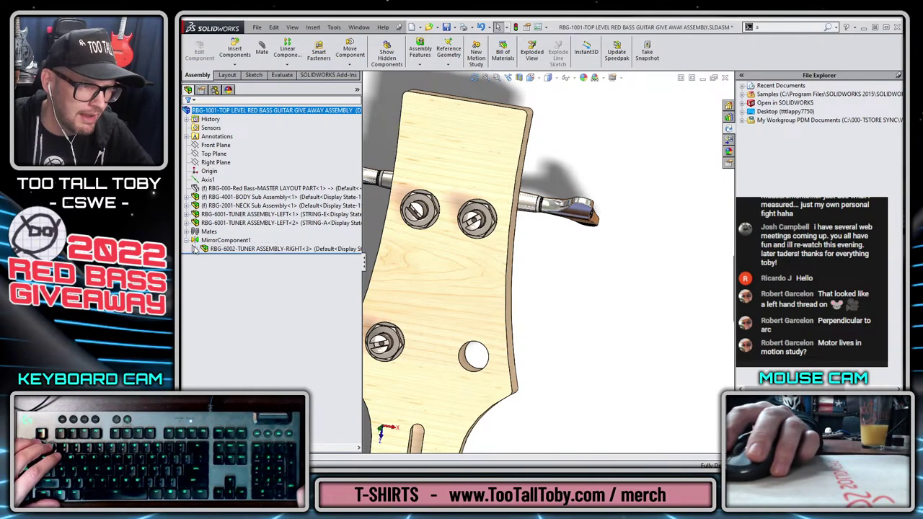
{"action": "left_click", "coordinate": [249, 249]}
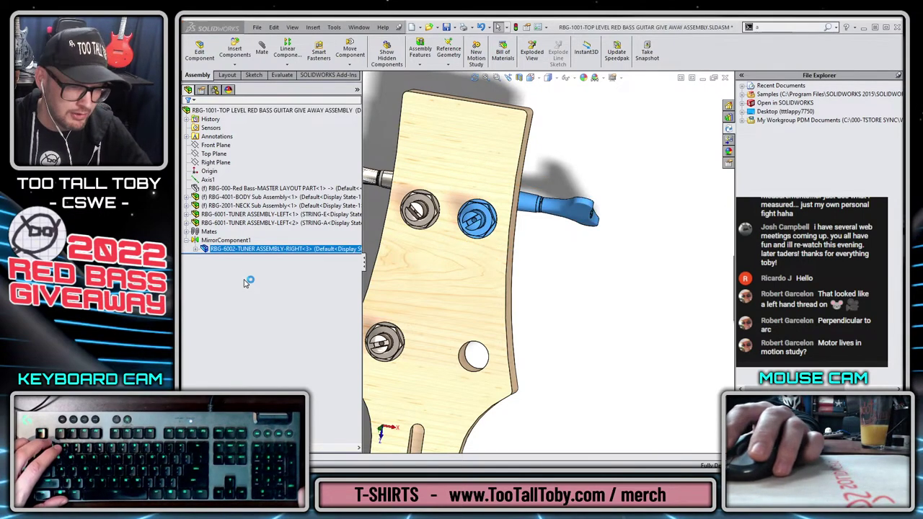
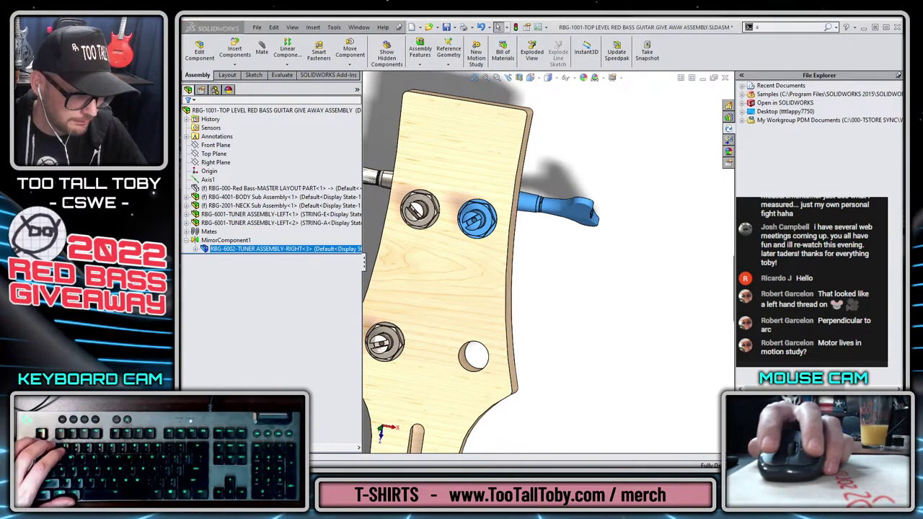
Return to the guitar assembly and open RBG-6002-TUNER ASSEMBLY-RIGHT in its own window.
{"action": "key", "text": "alt+Tab"}
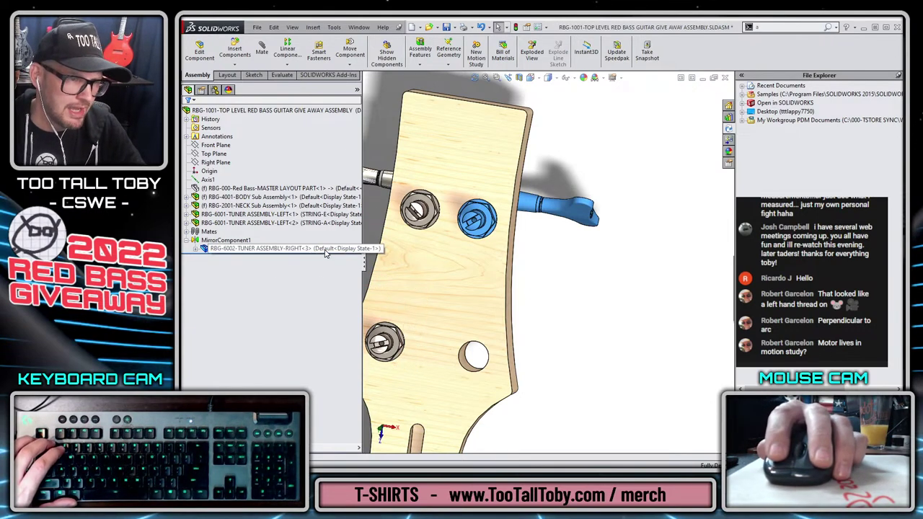
{"action": "right_click", "coordinate": [294, 249]}
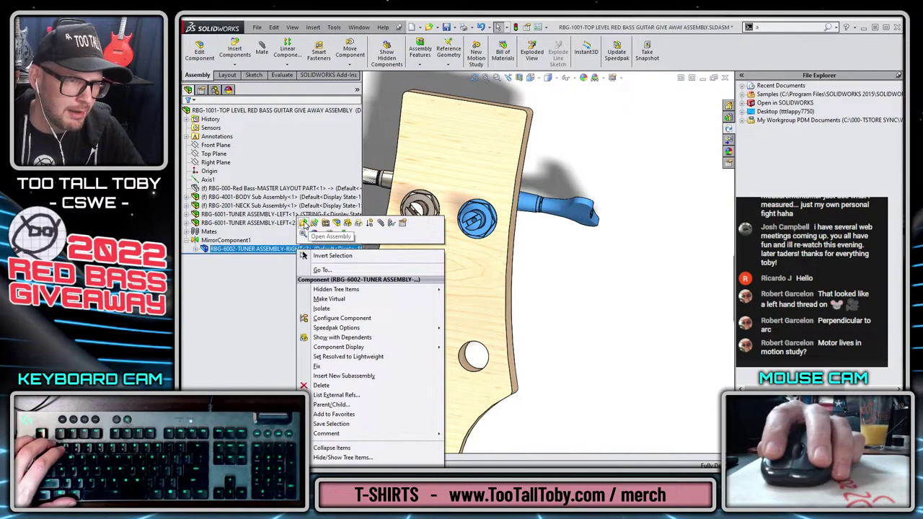
{"action": "left_click", "coordinate": [305, 225]}
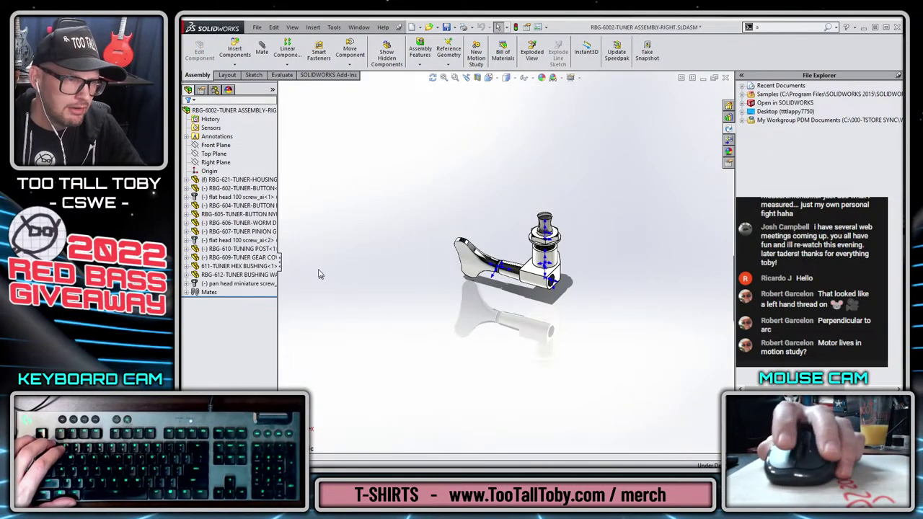
Open the mirrored housing part RBG-621-TUNER-HOUSING-MIRRORED from the right tuner assembly.
{"action": "left_click", "coordinate": [238, 179]}
{"action": "left_click", "coordinate": [238, 206], "text": "ctrl"}
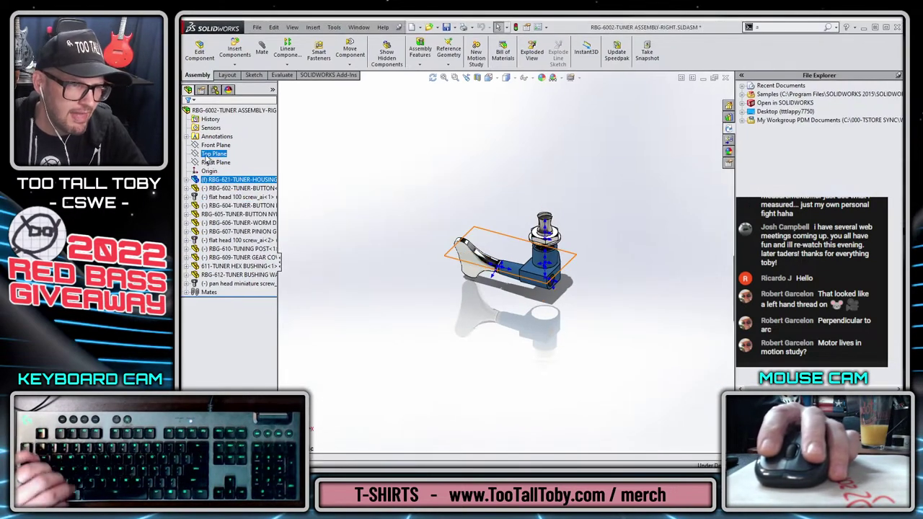
{"action": "right_click", "coordinate": [253, 181]}
{"action": "left_click", "coordinate": [238, 154]}
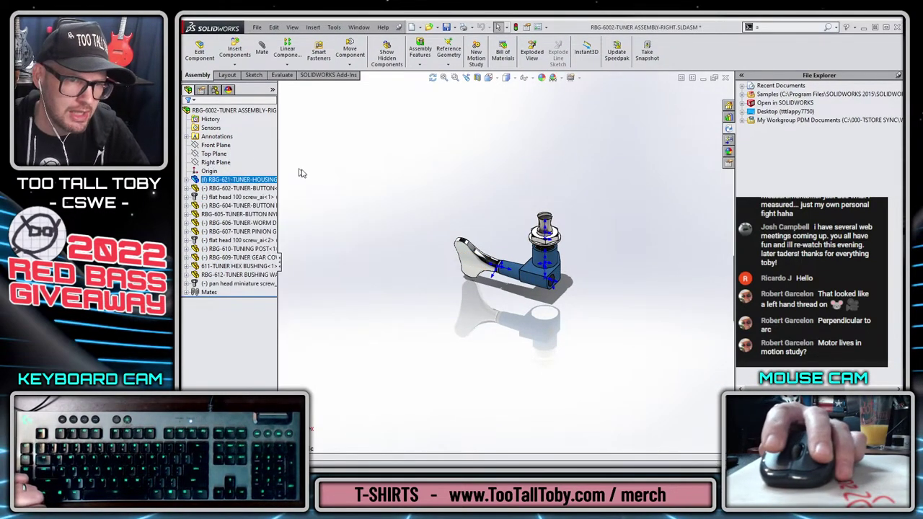
{"action": "key", "text": "f"}
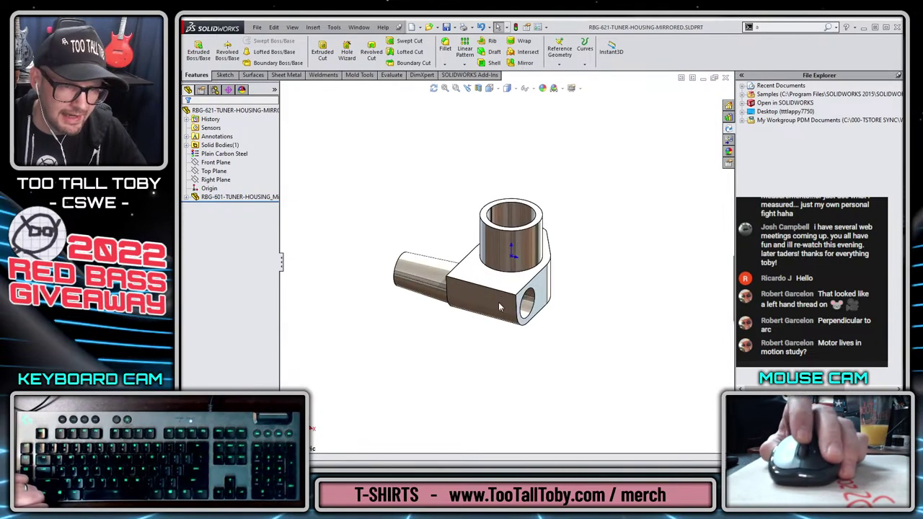
Widen the feature tree and expand the RBG-601-TUNER-HOUSING_Mirrored feature down to its solid body.
{"action": "left_click_drag", "start_coordinate": [282, 262], "coordinate": [321, 262]}
{"action": "left_click", "coordinate": [300, 200]}
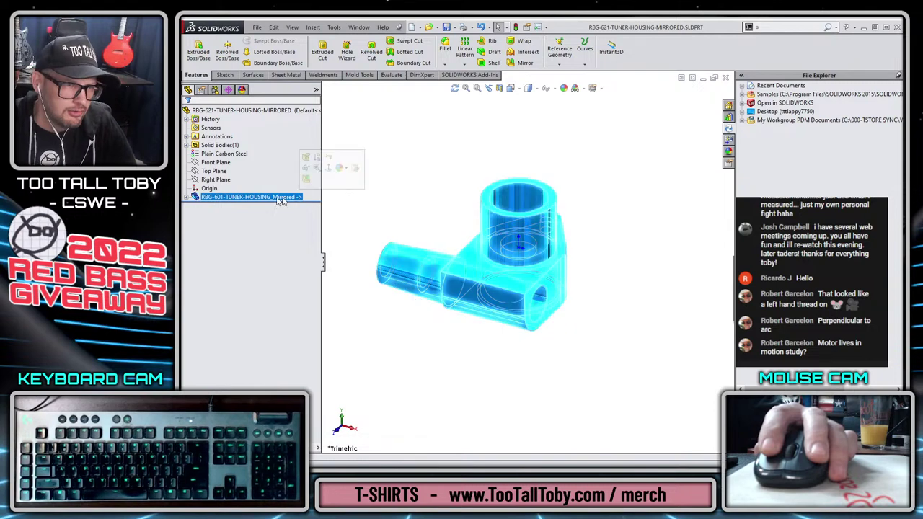
{"action": "left_click", "coordinate": [186, 198]}
{"action": "left_click", "coordinate": [196, 206]}
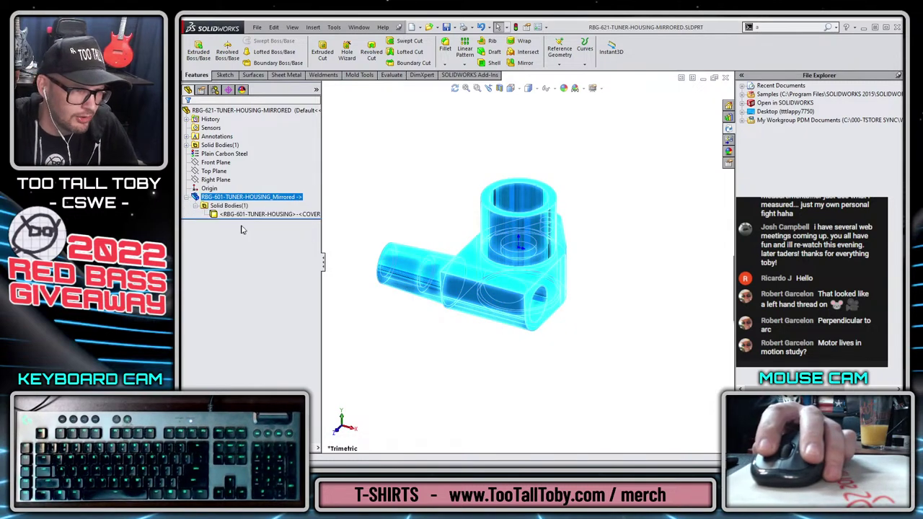
Examine the mirrored housing from its screw-tab side, including the worm bore.
{"action": "left_click", "coordinate": [445, 207]}
{"action": "middle_click_drag", "start_coordinate": [445, 206], "coordinate": [444, 313]}
{"action": "scroll", "coordinate": [444, 313], "scroll_direction": "down", "scroll_amount": 4}
{"action": "left_click", "coordinate": [564, 205]}
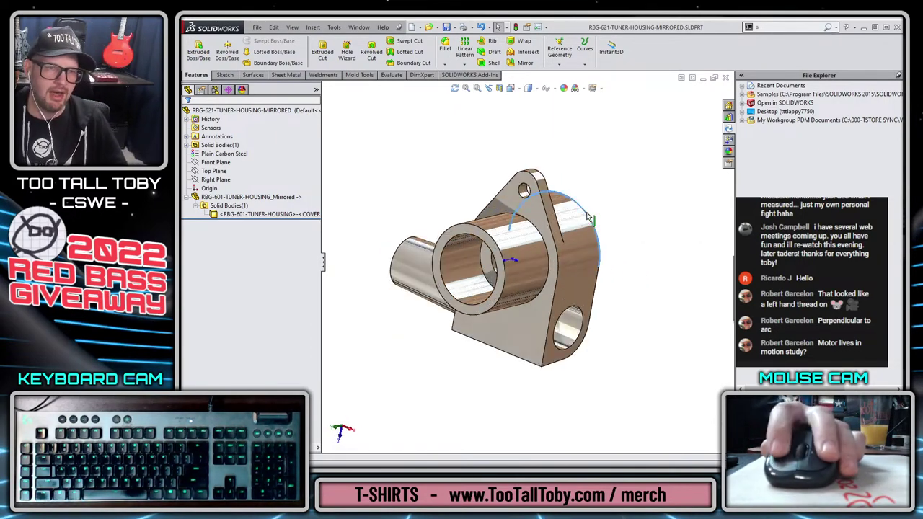
{"action": "left_click", "coordinate": [568, 328]}
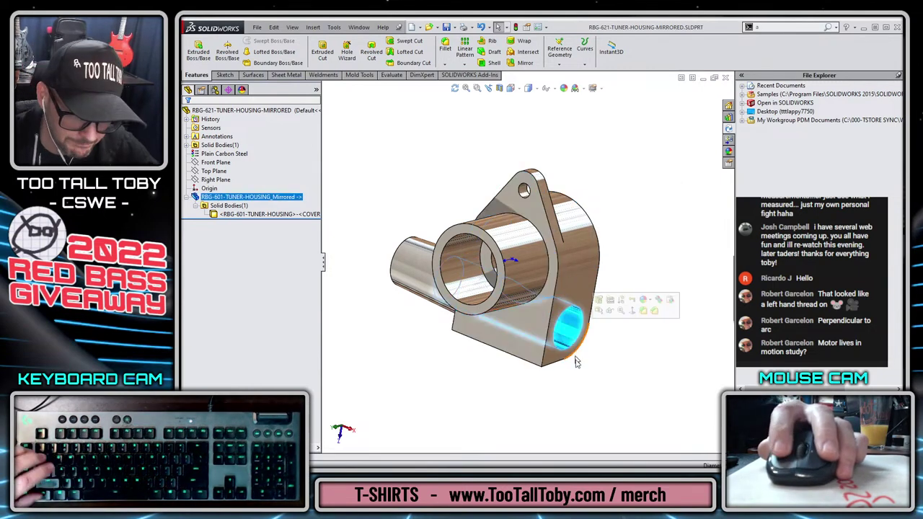
{"action": "left_click", "coordinate": [604, 394]}
Switch back to the RBG-6002-TUNER ASSEMBLY-RIGHT document and hide the mirrored housing to expose the worm and gear.
{"action": "key", "text": "ctrl+Tab"}
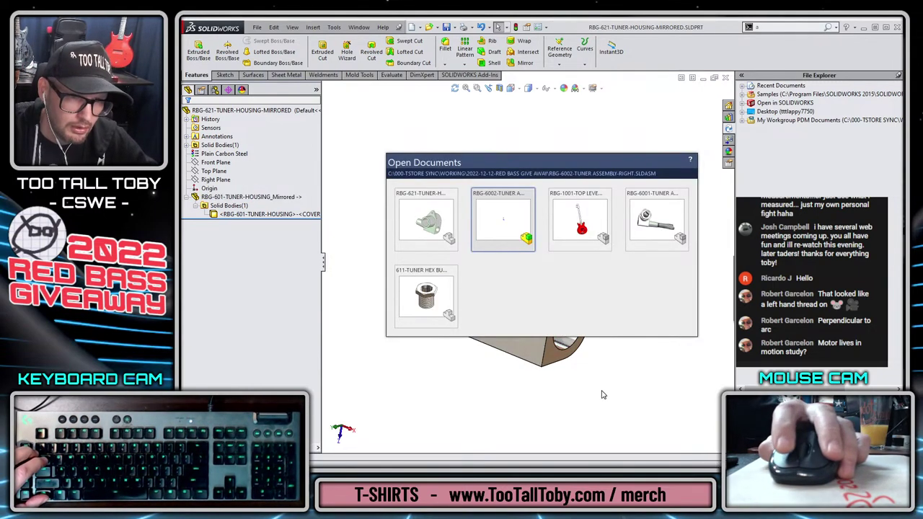
{"action": "key", "text": "ctrl+Tab"}
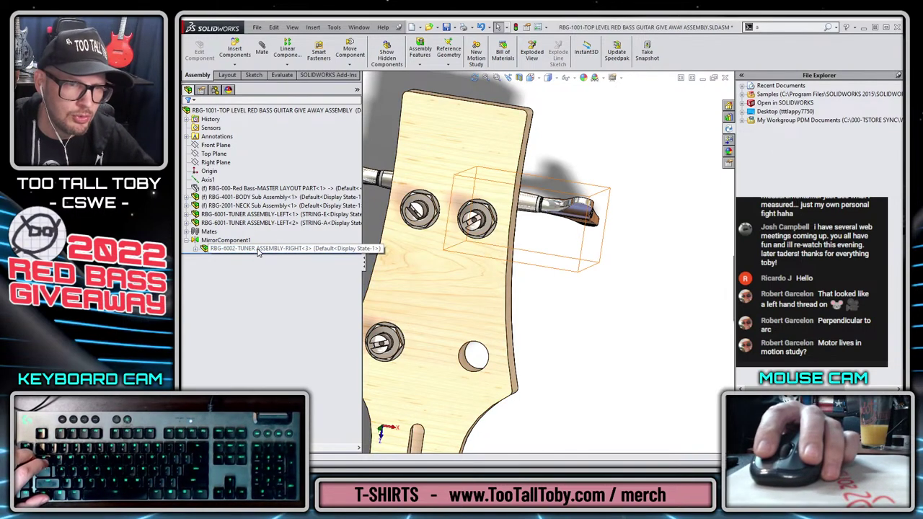
{"action": "key", "text": "ctrl+Tab"}
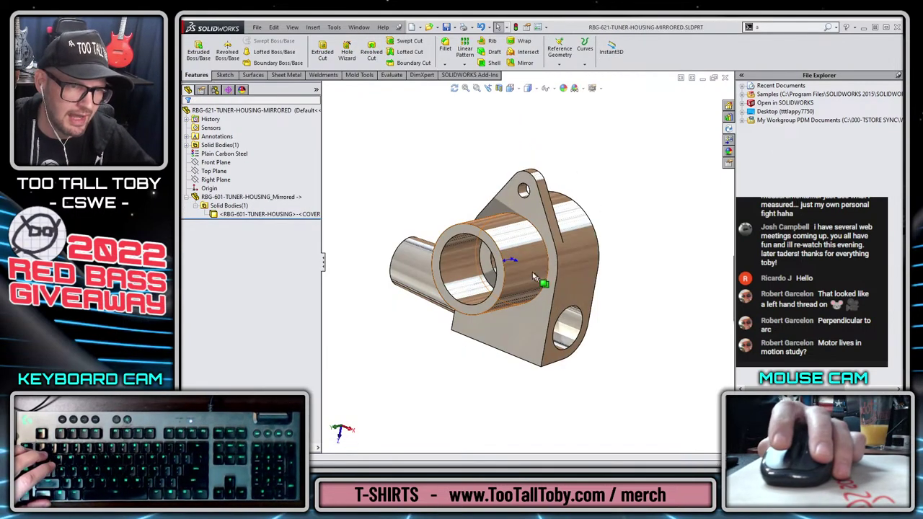
{"action": "key", "text": "ctrl+Tab"}
{"action": "key", "text": "ctrl+Tab"}
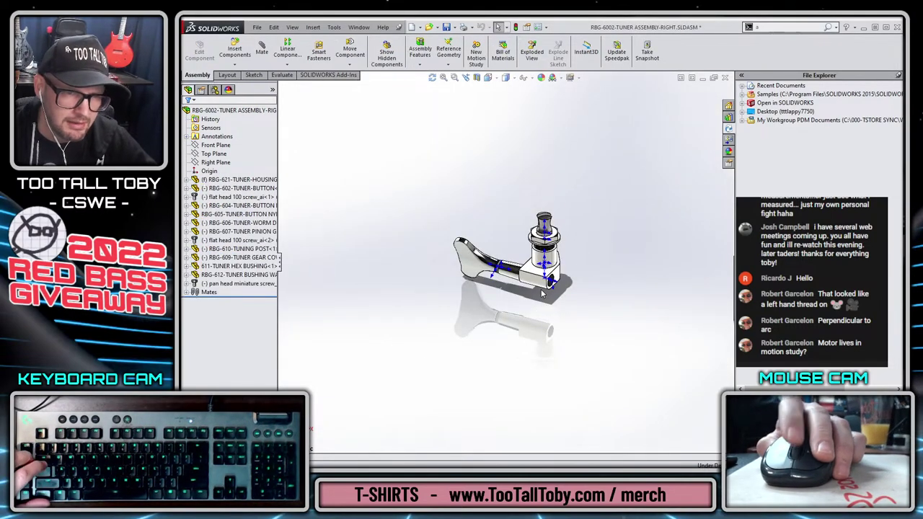
{"action": "scroll", "coordinate": [542, 292], "scroll_direction": "down", "scroll_amount": 5}
{"action": "key", "text": "Tab"}
{"action": "middle_click_drag", "start_coordinate": [535, 301], "coordinate": [541, 327]}
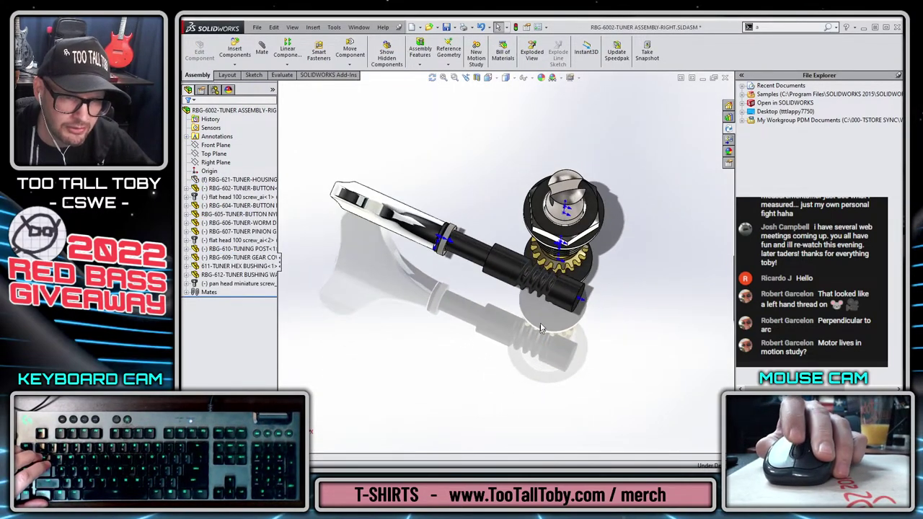
Drag the worm drive and button to check how freely they move relative to each other.
{"action": "scroll", "coordinate": [554, 294], "scroll_direction": "down", "scroll_amount": 3}
{"action": "left_click_drag", "start_coordinate": [391, 220], "coordinate": [510, 214]}
{"action": "left_click", "coordinate": [351, 143]}
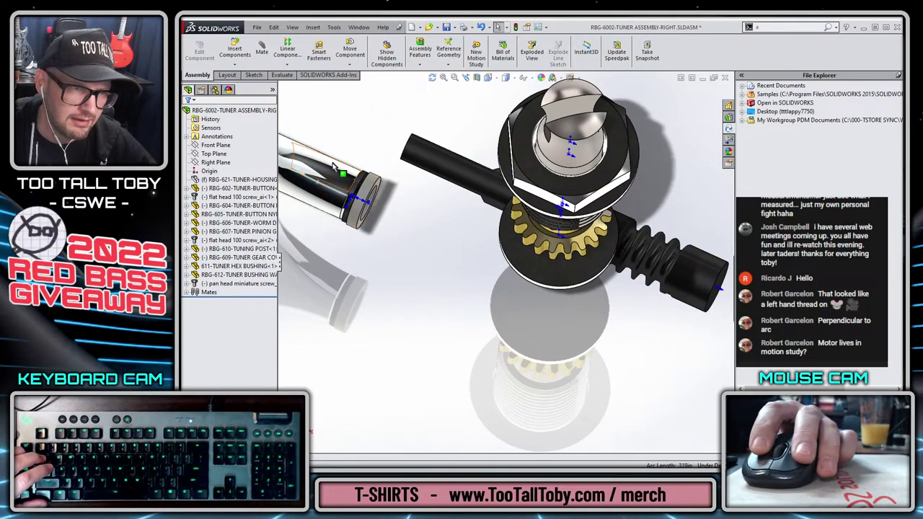
{"action": "left_click_drag", "start_coordinate": [334, 167], "coordinate": [483, 226]}
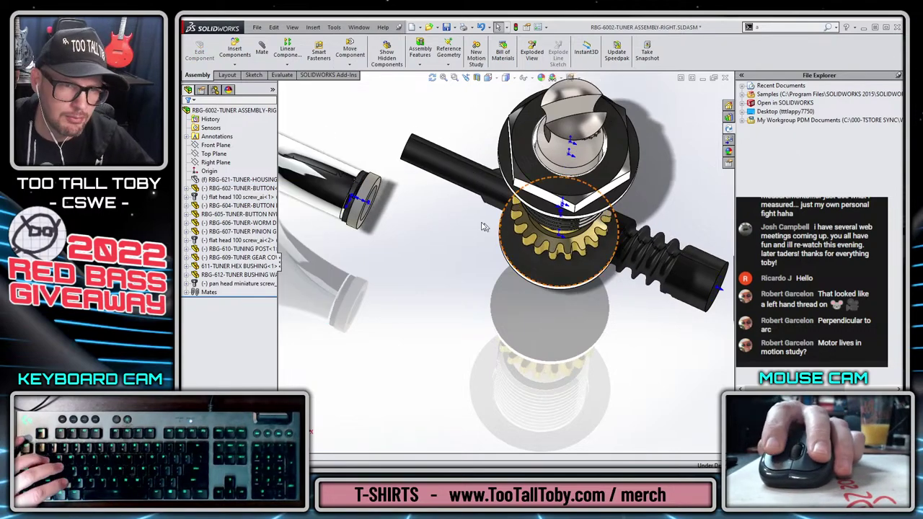
{"action": "middle_click_drag", "start_coordinate": [483, 227], "coordinate": [351, 240]}
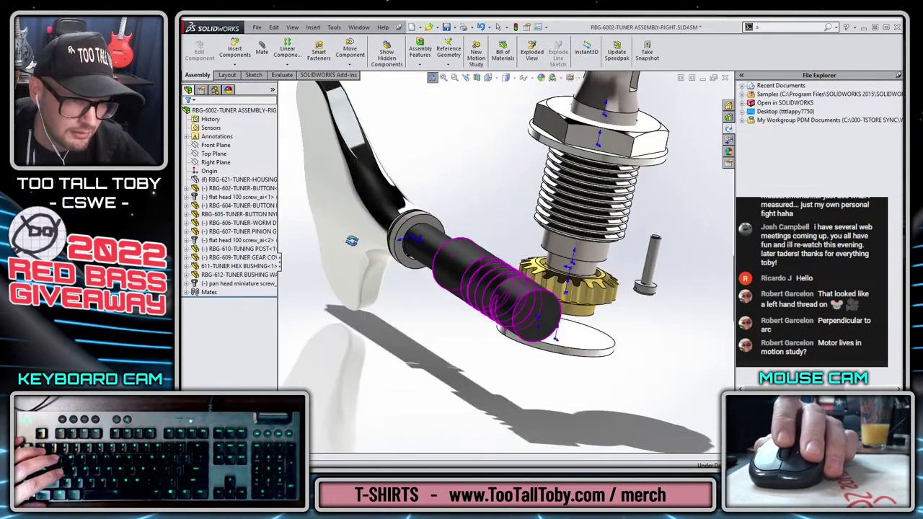
{"action": "scroll", "coordinate": [388, 258], "scroll_direction": "down", "scroll_amount": 3}
Mate the tuner button's CENTER AXIS for MATING to the cylindrical shaft of the worm drive.
{"action": "left_click", "coordinate": [267, 241]}
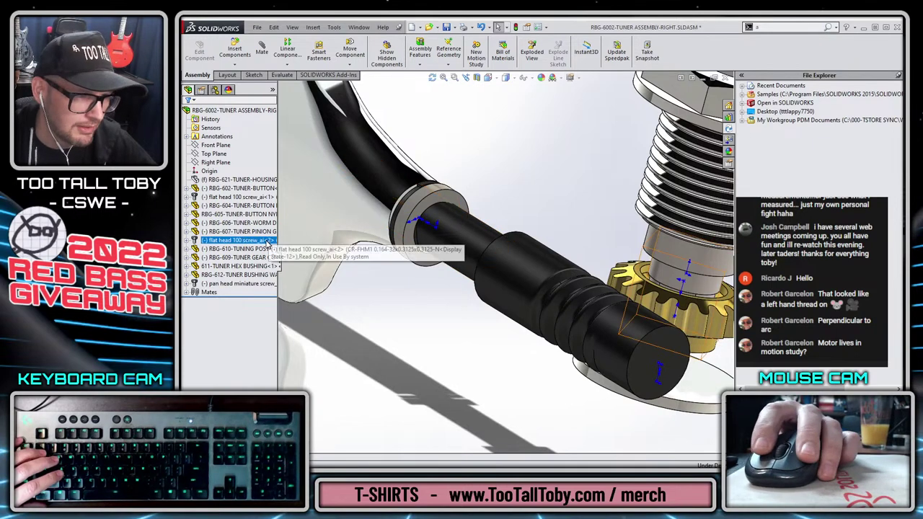
{"action": "left_click", "coordinate": [231, 188]}
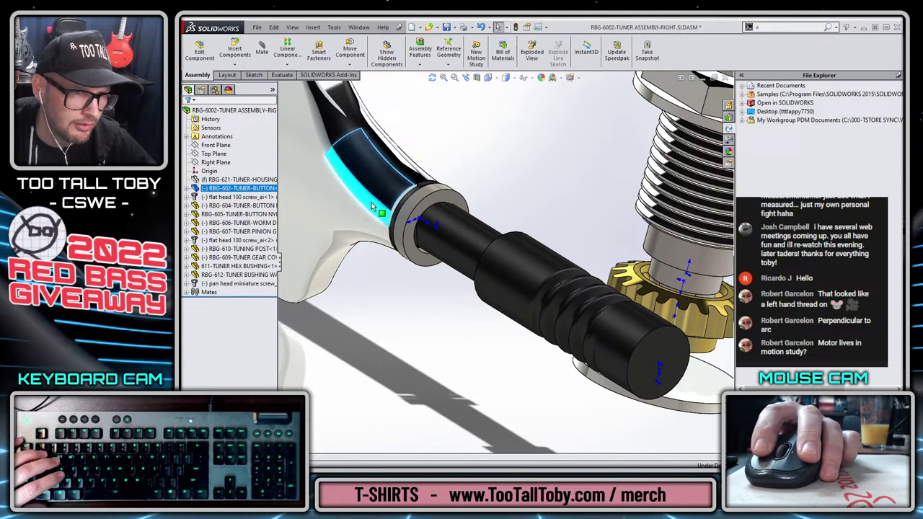
{"action": "left_click", "coordinate": [186, 188]}
{"action": "left_click", "coordinate": [225, 282]}
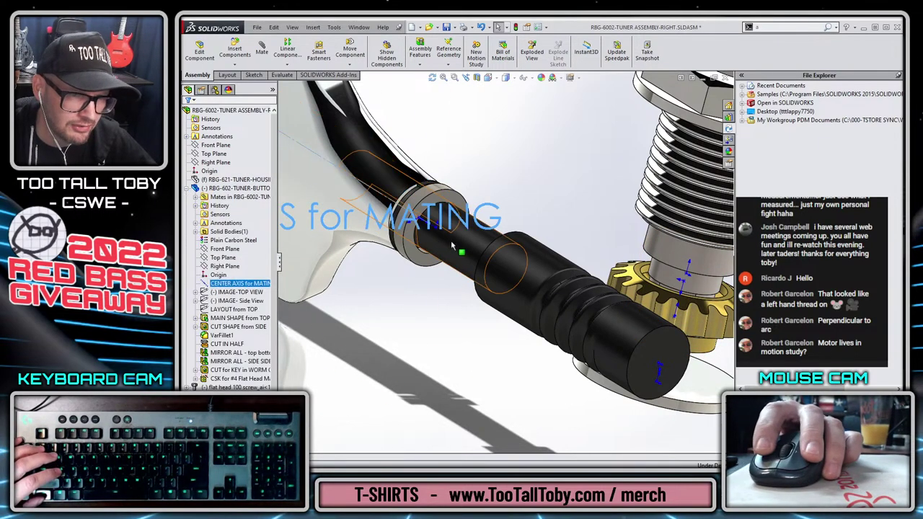
{"action": "left_click", "coordinate": [453, 247], "text": "ctrl"}
{"action": "left_click", "coordinate": [525, 236]}
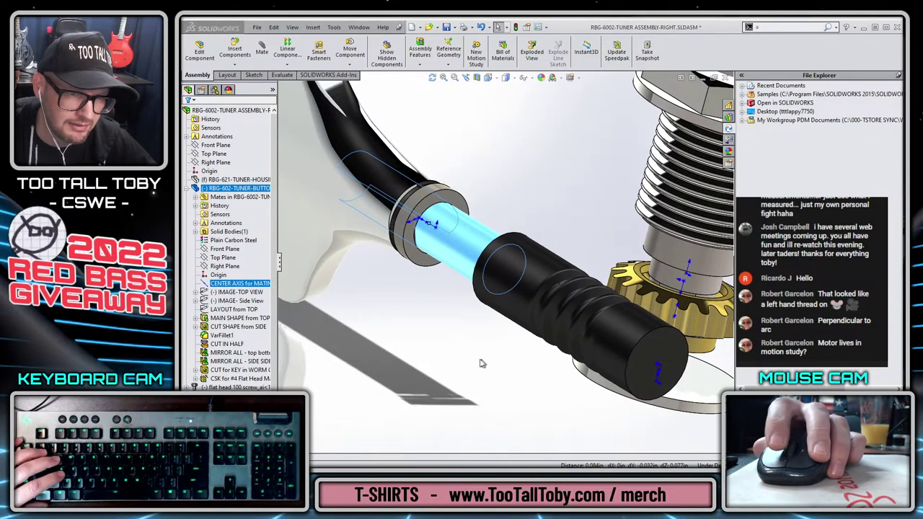
Check the worm drive's alignment with the button by dragging it, and collapse the feature tree.
{"action": "scroll", "coordinate": [497, 292], "scroll_direction": "up", "scroll_amount": 2}
{"action": "middle_click_drag", "start_coordinate": [507, 290], "coordinate": [518, 356]}
{"action": "scroll", "coordinate": [555, 295], "scroll_direction": "down", "scroll_amount": 2}
{"action": "left_click_drag", "start_coordinate": [404, 220], "coordinate": [452, 238]}
{"action": "scroll", "coordinate": [453, 238], "scroll_direction": "up", "scroll_amount": 4}
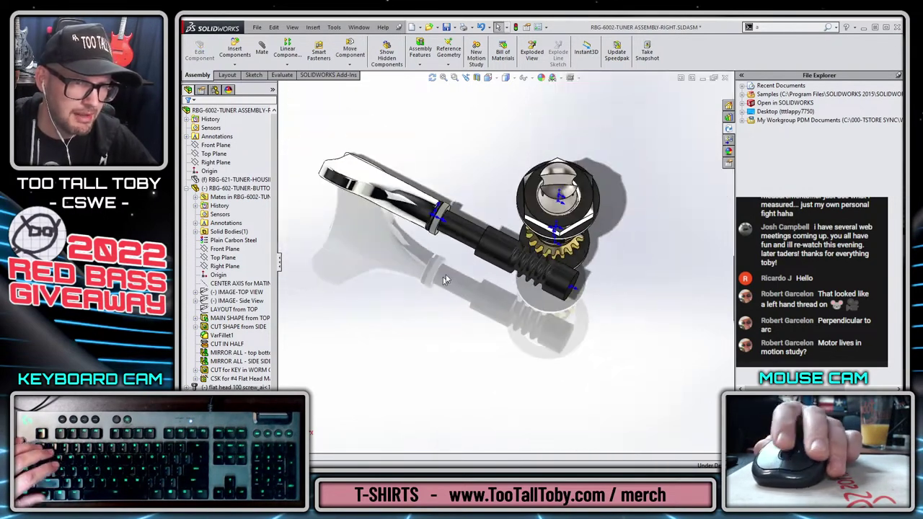
{"action": "key", "text": "shift+c"}
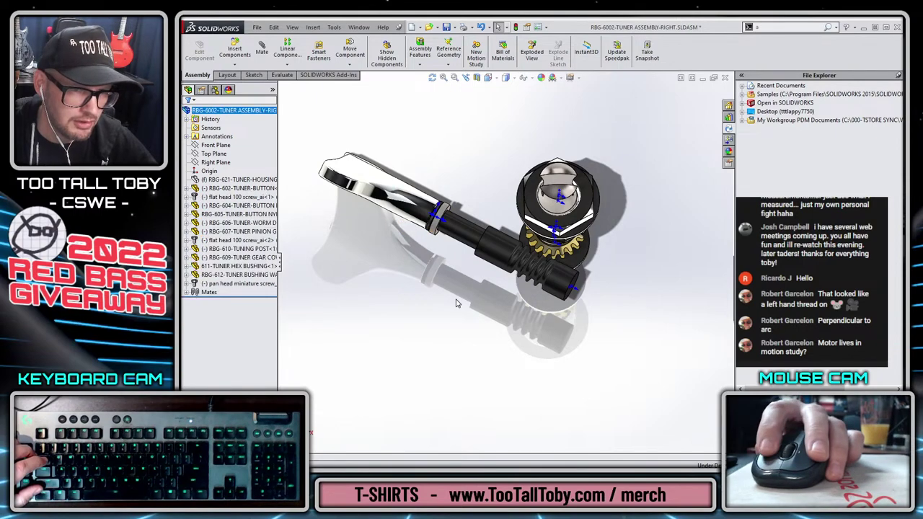
Examine how the worm thread meets the pinion gear and check the assembly's configurations.
{"action": "middle_click_drag", "start_coordinate": [456, 303], "coordinate": [516, 248]}
{"action": "scroll", "coordinate": [480, 216], "scroll_direction": "down", "scroll_amount": 3}
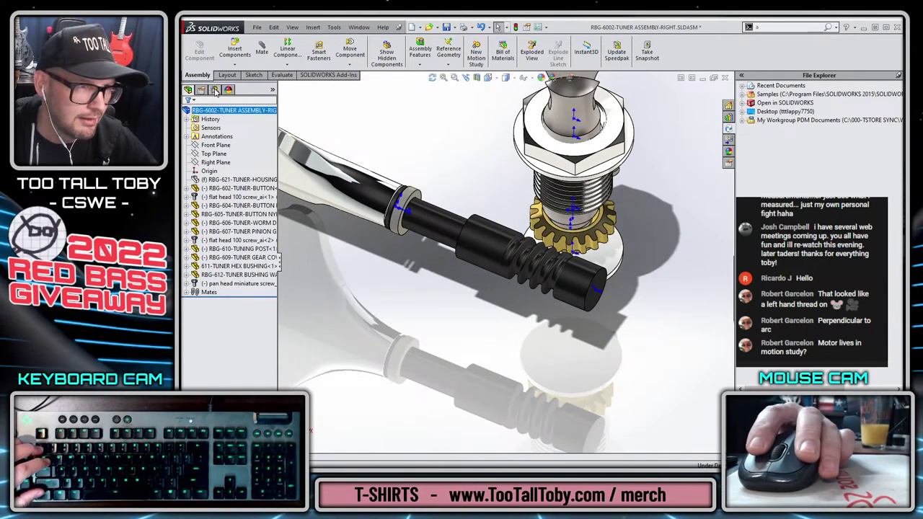
{"action": "left_click", "coordinate": [215, 90]}
{"action": "left_click", "coordinate": [187, 90]}
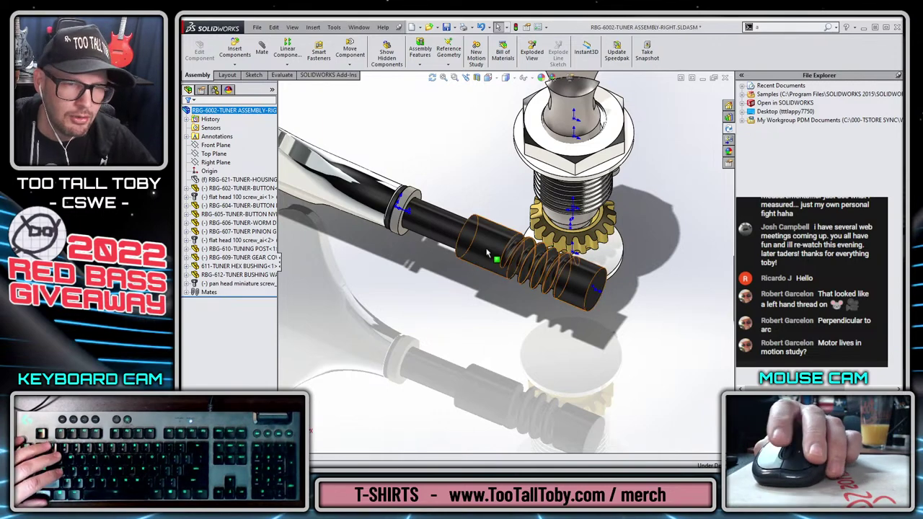
{"action": "scroll", "coordinate": [501, 230], "scroll_direction": "down", "scroll_amount": 3}
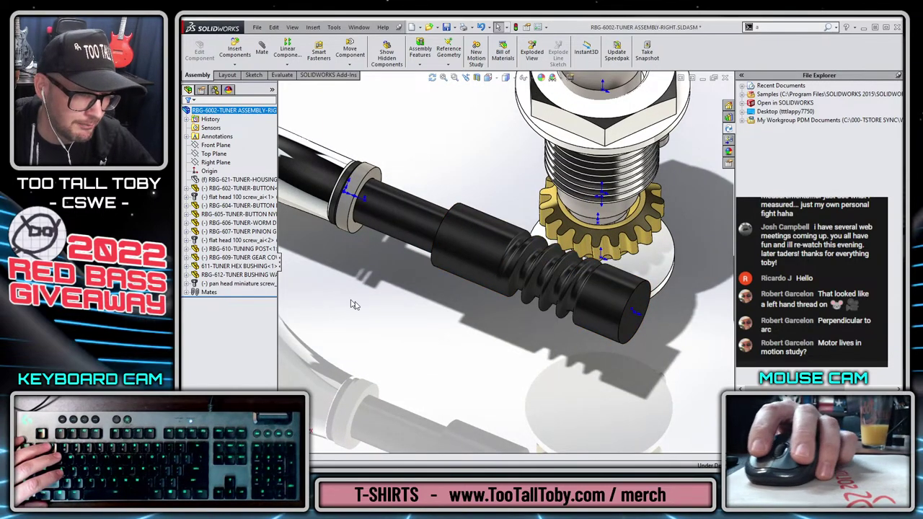
{"action": "middle_click_drag", "start_coordinate": [572, 359], "coordinate": [556, 340]}
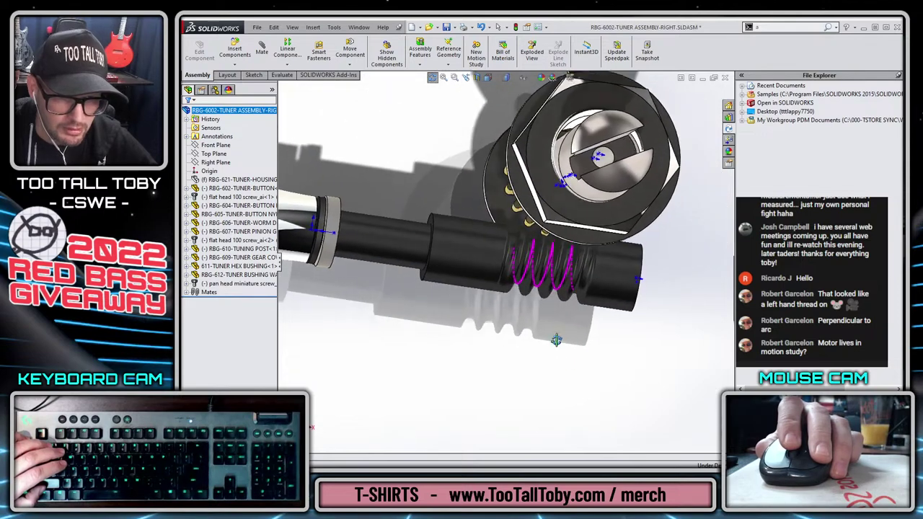
Rotate the tuning post to test the gear motion, and show the mirrored housing again.
{"action": "middle_click_drag", "start_coordinate": [555, 267], "coordinate": [575, 180]}
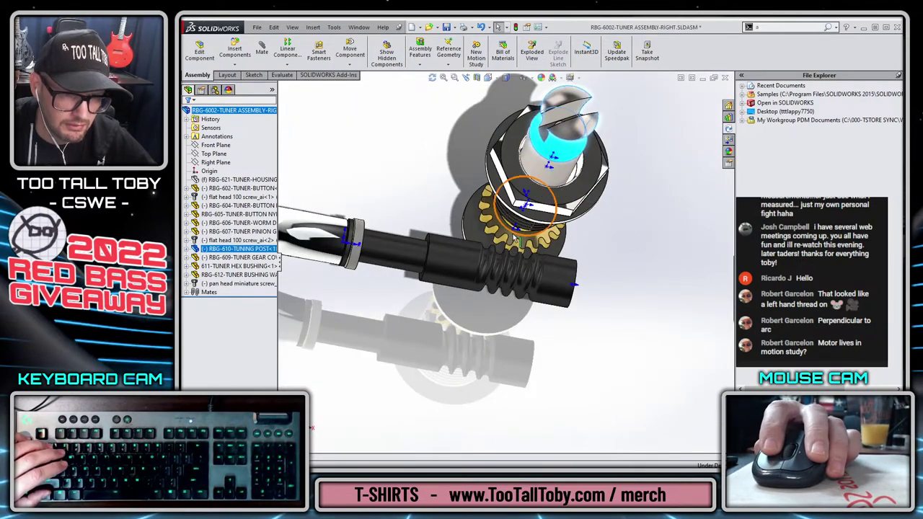
{"action": "left_click_drag", "start_coordinate": [517, 240], "coordinate": [533, 228]}
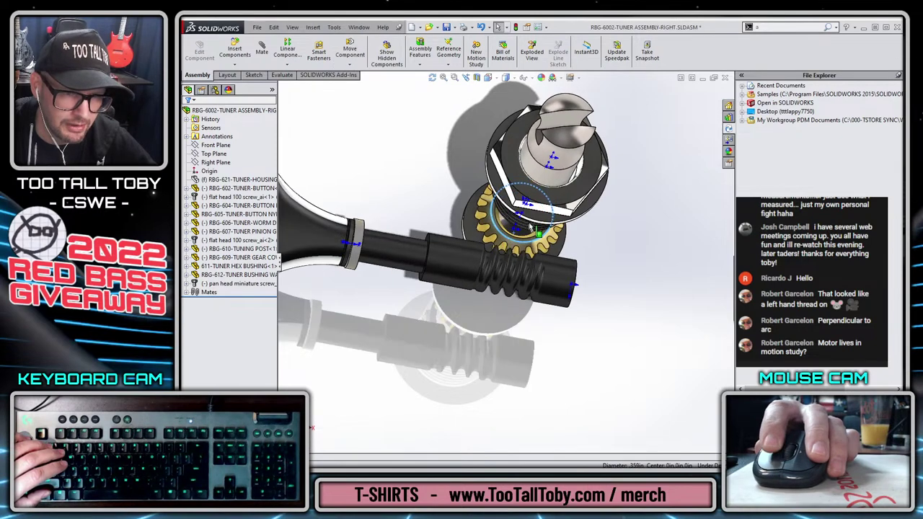
{"action": "left_click", "coordinate": [256, 181]}
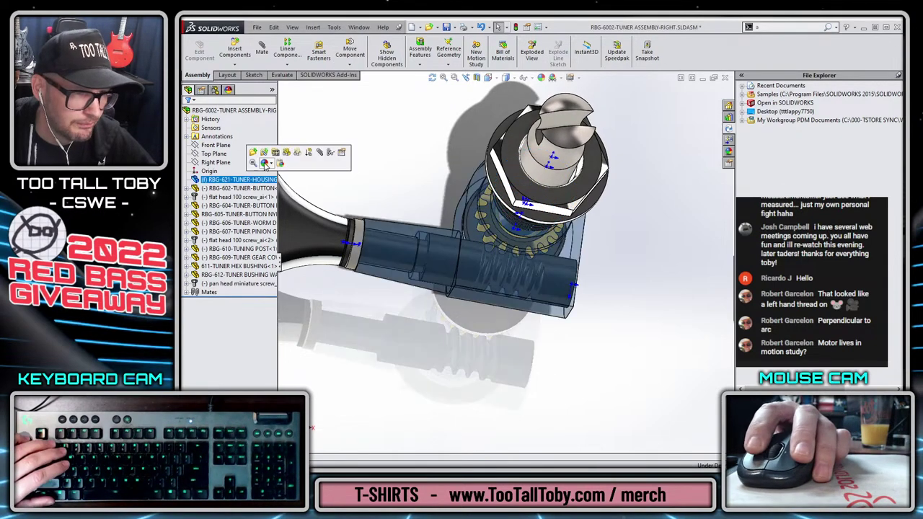
{"action": "left_click", "coordinate": [294, 154]}
{"action": "left_click", "coordinate": [486, 369]}
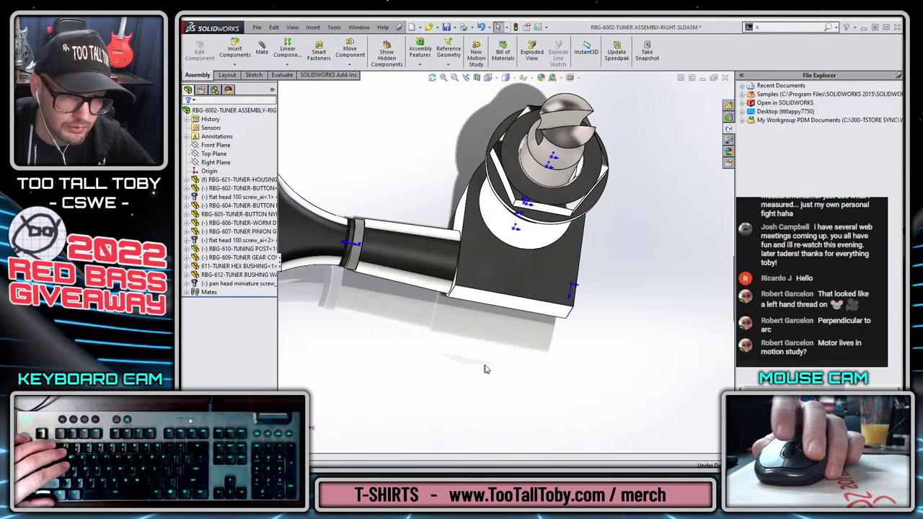
Hide the mirrored housing and the worm drive to inspect the parts around the pinion gear.
{"action": "middle_click_drag", "start_coordinate": [486, 368], "coordinate": [499, 277]}
{"action": "scroll", "coordinate": [510, 299], "scroll_direction": "down", "scroll_amount": 2}
{"action": "key", "text": "Tab"}
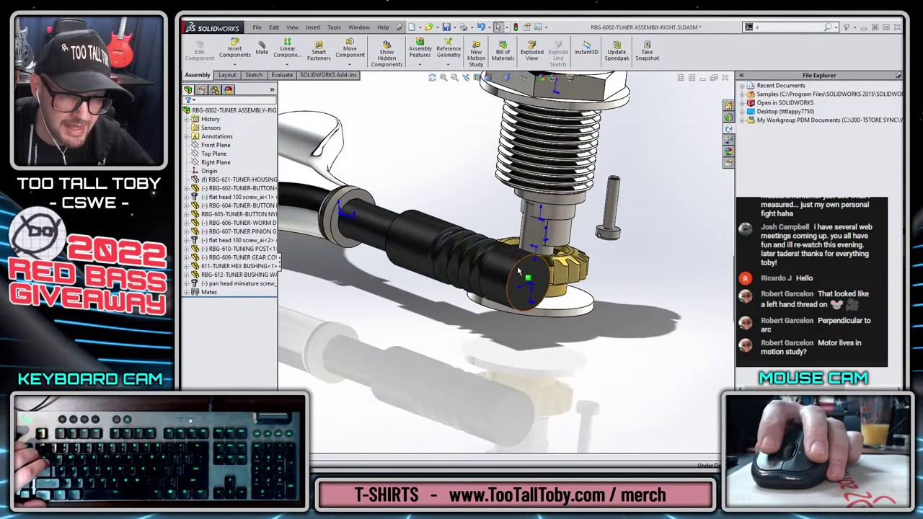
{"action": "key", "text": "Tab"}
Show the mirrored housing and hide the gear cover so the pinion gear is exposed from below.
{"action": "left_click", "coordinate": [239, 182]}
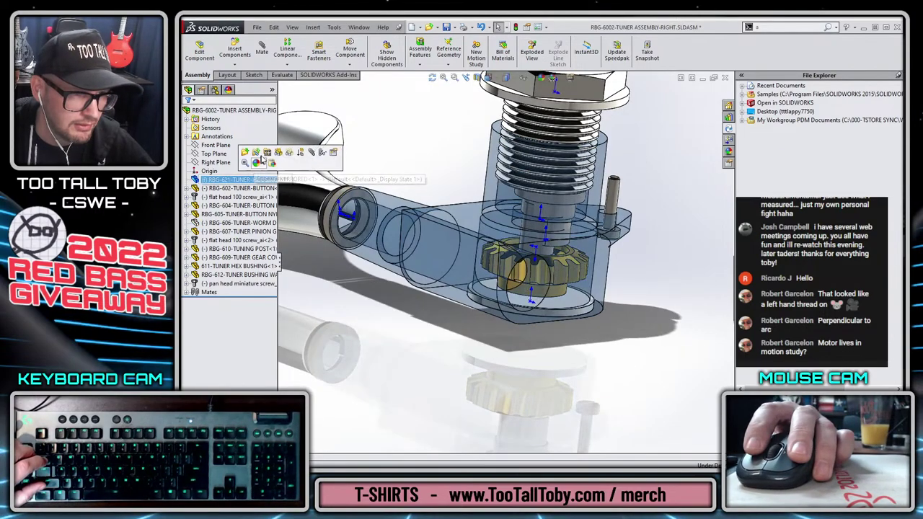
{"action": "left_click", "coordinate": [278, 155]}
{"action": "middle_click_drag", "start_coordinate": [590, 401], "coordinate": [548, 339]}
{"action": "left_click", "coordinate": [554, 409]}
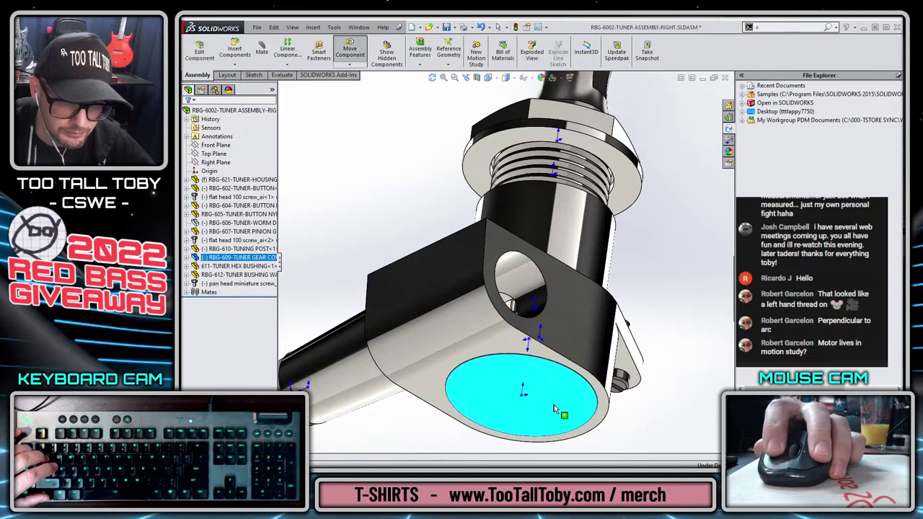
{"action": "key", "text": "Tab"}
{"action": "middle_click_drag", "start_coordinate": [566, 408], "coordinate": [573, 373]}
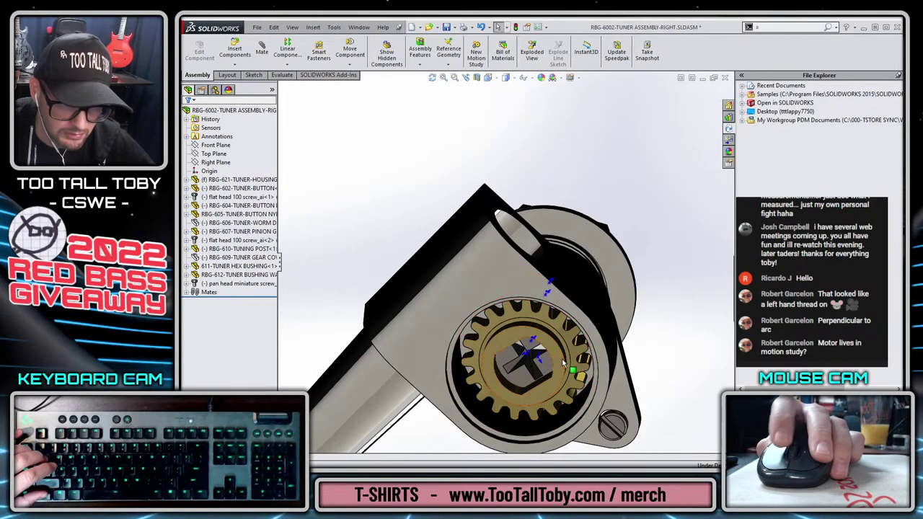
Mate the tuning post's cylindrical face concentric with the cylindrical boss of the mirrored housing.
{"action": "left_click_drag", "start_coordinate": [581, 381], "coordinate": [533, 370]}
{"action": "scroll", "coordinate": [533, 370], "scroll_direction": "up", "scroll_amount": 4}
{"action": "middle_click_drag", "start_coordinate": [535, 373], "coordinate": [580, 185]}
{"action": "scroll", "coordinate": [581, 185], "scroll_direction": "down", "scroll_amount": 5}
{"action": "left_click", "coordinate": [580, 180]}
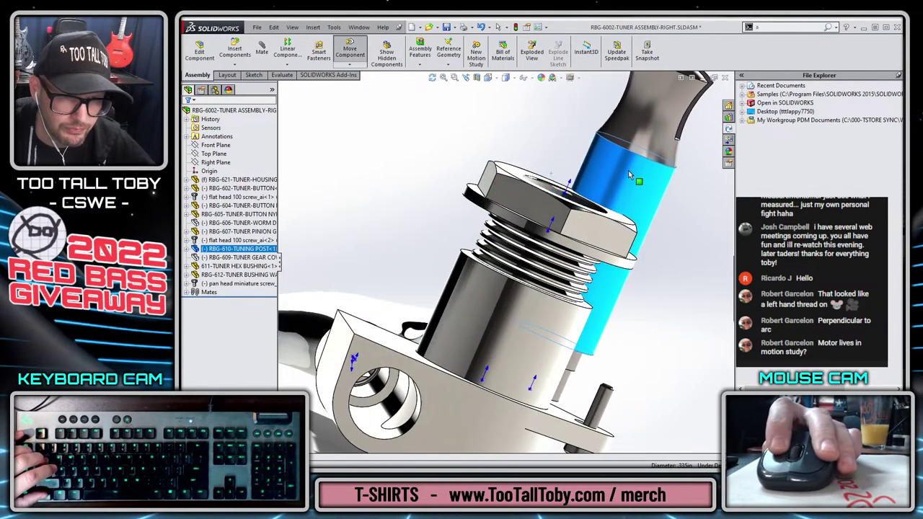
{"action": "left_click", "coordinate": [528, 348], "text": "ctrl"}
{"action": "left_click", "coordinate": [577, 330]}
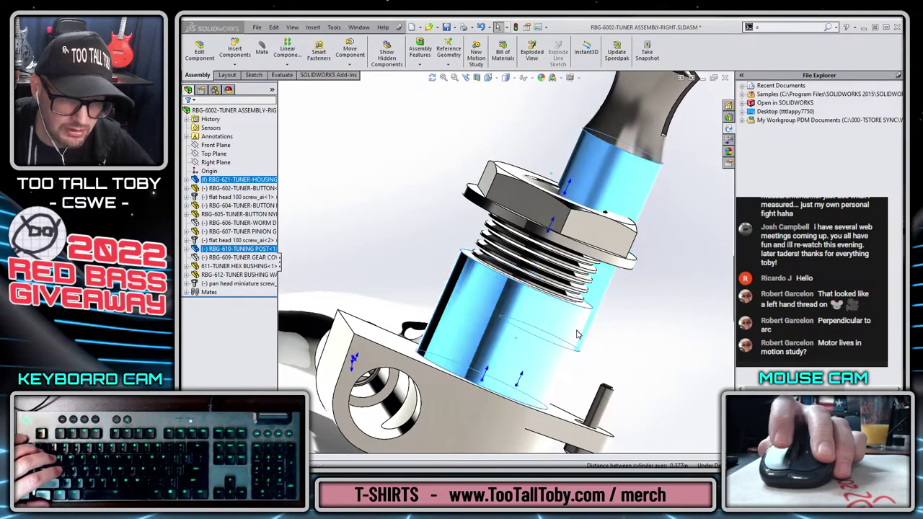
Examine how the tuning post sits in the housing and how the pinion gear fits in its bore.
{"action": "scroll", "coordinate": [503, 295], "scroll_direction": "up", "scroll_amount": 3}
{"action": "scroll", "coordinate": [503, 295], "scroll_direction": "down", "scroll_amount": 2}
{"action": "middle_click_drag", "start_coordinate": [503, 294], "coordinate": [513, 342]}
{"action": "mouse_move", "coordinate": [540, 239]}
{"action": "left_mouse_down"}
{"action": "mouse_move", "coordinate": [555, 206]}
{"action": "mouse_move", "coordinate": [548, 228]}
{"action": "left_mouse_up"}
{"action": "middle_click_drag", "start_coordinate": [548, 230], "coordinate": [510, 328]}
{"action": "left_click_drag", "start_coordinate": [463, 348], "coordinate": [467, 328]}
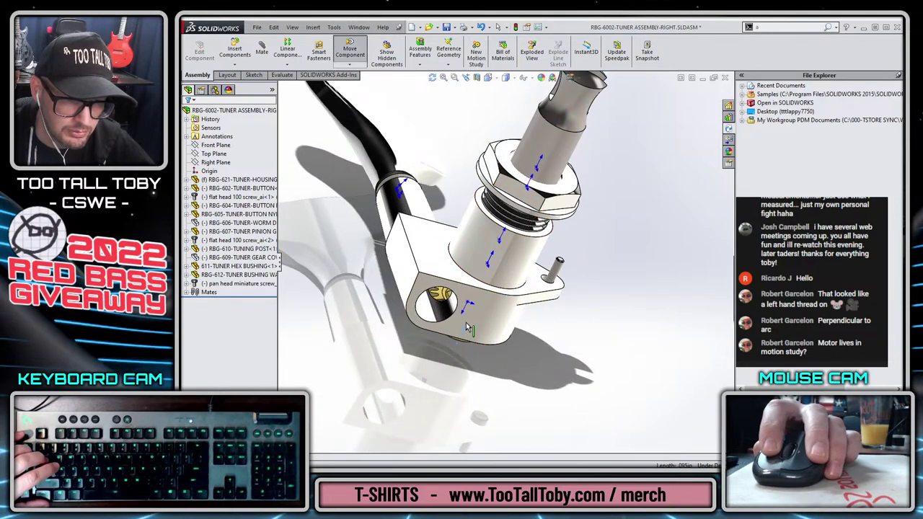
{"action": "middle_click_drag", "start_coordinate": [452, 352], "coordinate": [486, 242]}
{"action": "scroll", "coordinate": [485, 242], "scroll_direction": "down", "scroll_amount": 5}
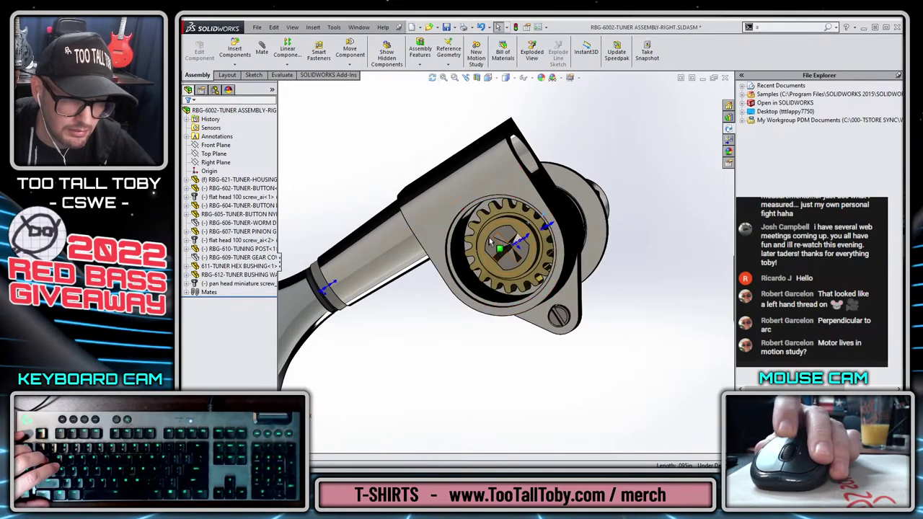
Switch the assembly's display scene to a plain white background without floor reflections.
{"action": "scroll", "coordinate": [476, 238], "scroll_direction": "up", "scroll_amount": 3}
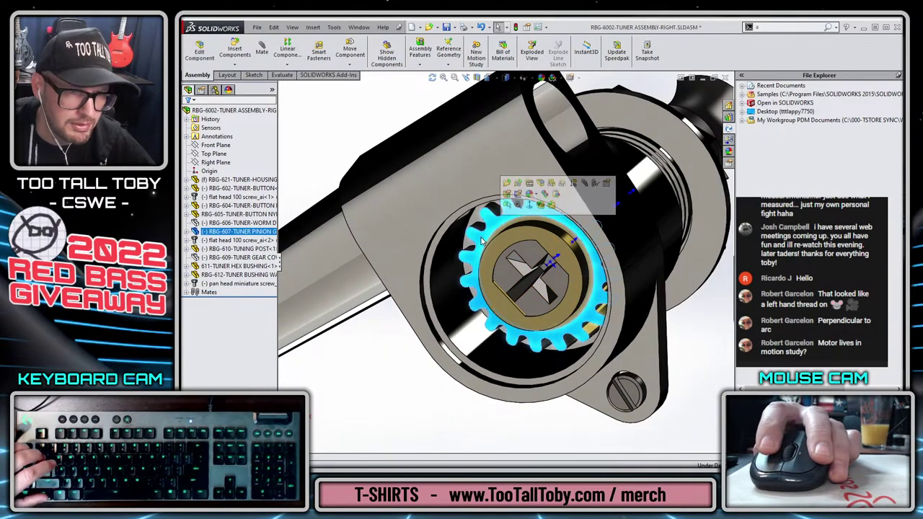
{"action": "left_click", "coordinate": [561, 79]}
{"action": "left_click", "coordinate": [560, 100]}
{"action": "scroll", "coordinate": [465, 229], "scroll_direction": "up", "scroll_amount": 2}
{"action": "scroll", "coordinate": [474, 233], "scroll_direction": "down", "scroll_amount": 1}
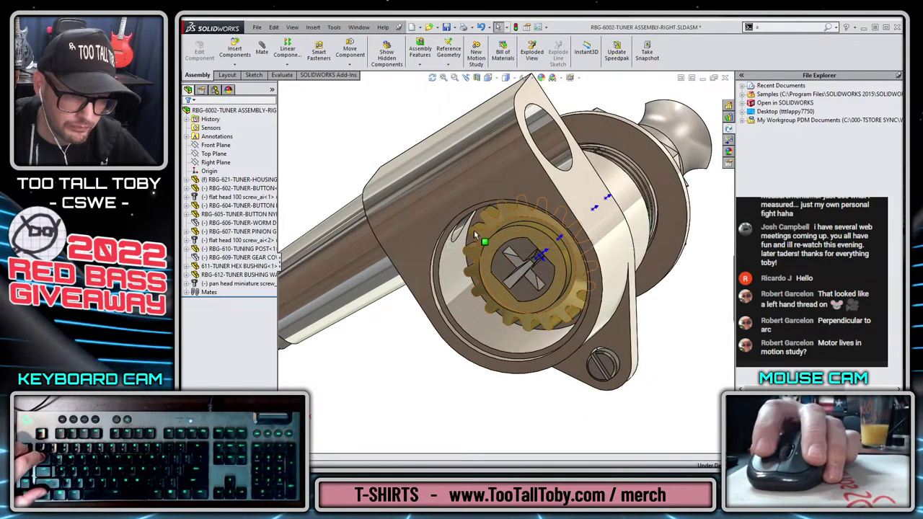
Switch to the RBG-6001 left tuner assembly document.
{"action": "key", "text": "ctrl+Tab"}
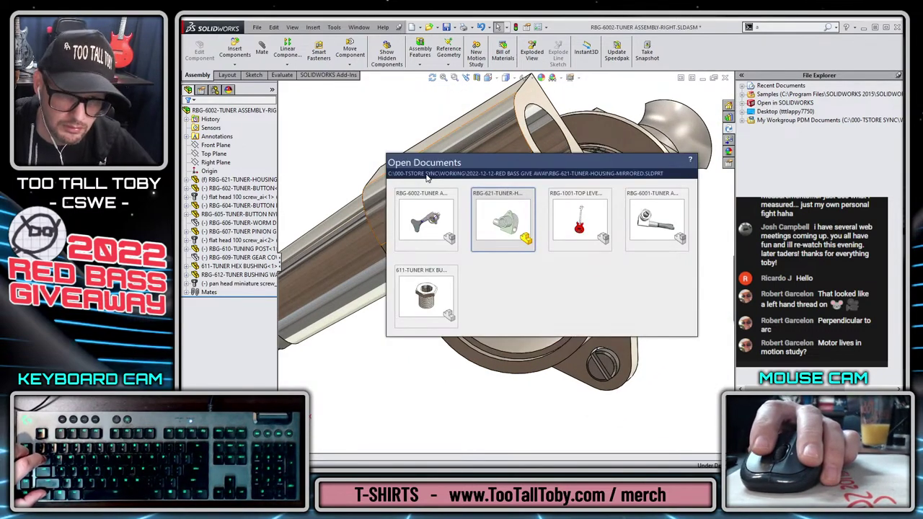
{"action": "key", "text": "ctrl+Tab"}
{"action": "key", "text": "ctrl+Tab"}
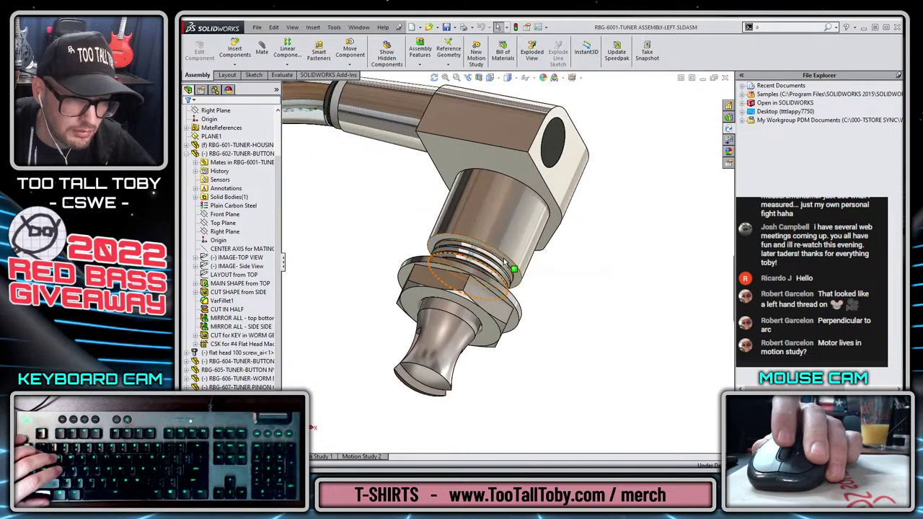
{"action": "middle_click_drag", "start_coordinate": [504, 262], "coordinate": [450, 312]}
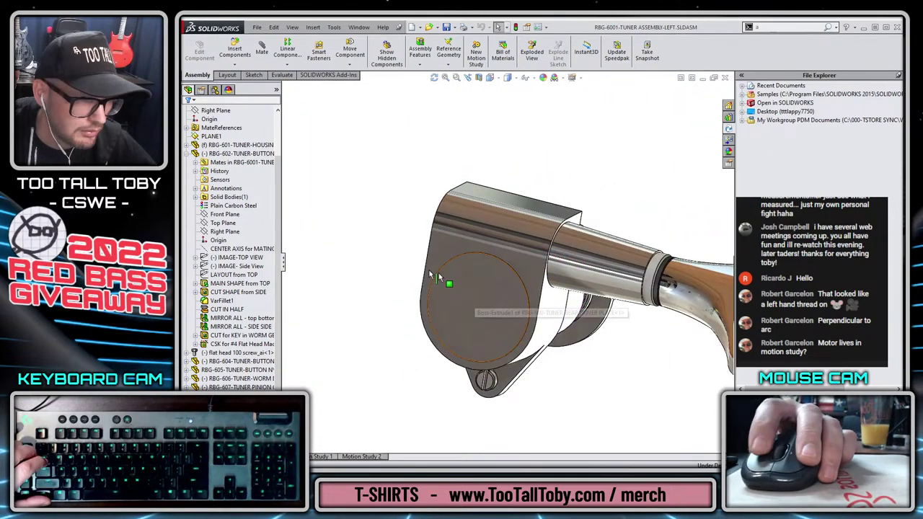
Expand the pinion gear's mates in the left tuner assembly and highlight its concentric and coincident mates.
{"action": "left_click", "coordinate": [228, 154]}
{"action": "scroll", "coordinate": [233, 324], "scroll_direction": "down", "scroll_amount": 1}
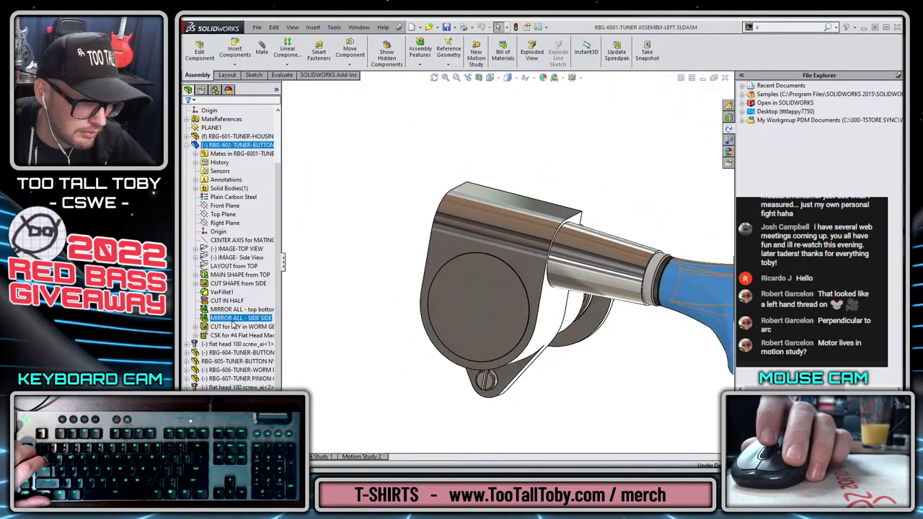
{"action": "left_click", "coordinate": [226, 379]}
{"action": "left_click", "coordinate": [187, 378]}
{"action": "left_click", "coordinate": [196, 275]}
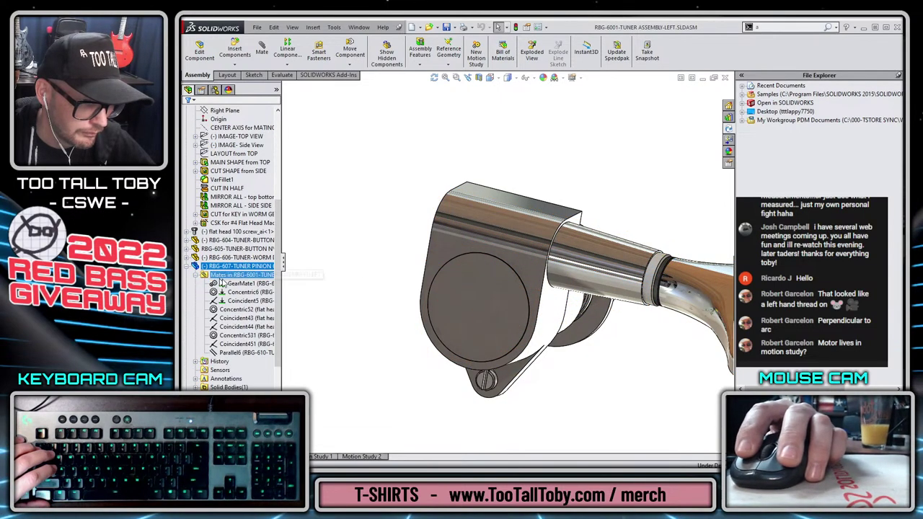
{"action": "left_click", "coordinate": [244, 292]}
{"action": "left_click", "coordinate": [242, 301], "text": "shift"}
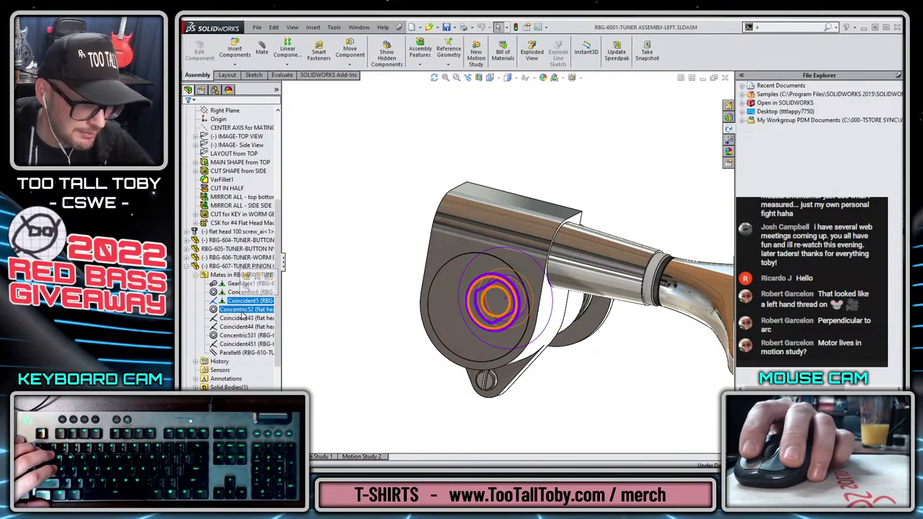
Hide the gear cover of the left tuner assembly to expose the pinion gear.
{"action": "middle_click_drag", "start_coordinate": [580, 335], "coordinate": [545, 395]}
{"action": "left_click", "coordinate": [528, 262]}
{"action": "key", "text": "Tab"}
{"action": "left_click_drag", "start_coordinate": [543, 269], "coordinate": [572, 277]}
{"action": "middle_click_drag", "start_coordinate": [572, 278], "coordinate": [594, 264]}
{"action": "scroll", "coordinate": [514, 288], "scroll_direction": "down", "scroll_amount": 4}
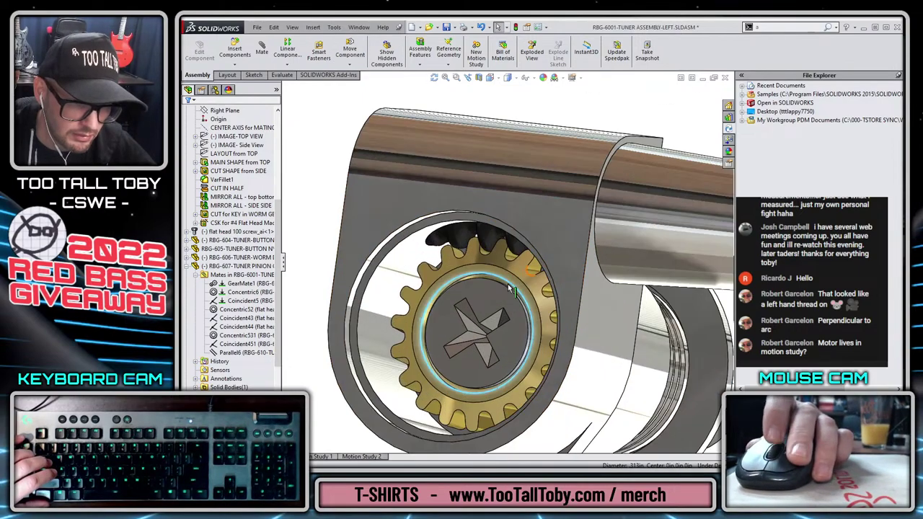
{"action": "middle_click_drag", "start_coordinate": [511, 288], "coordinate": [526, 303]}
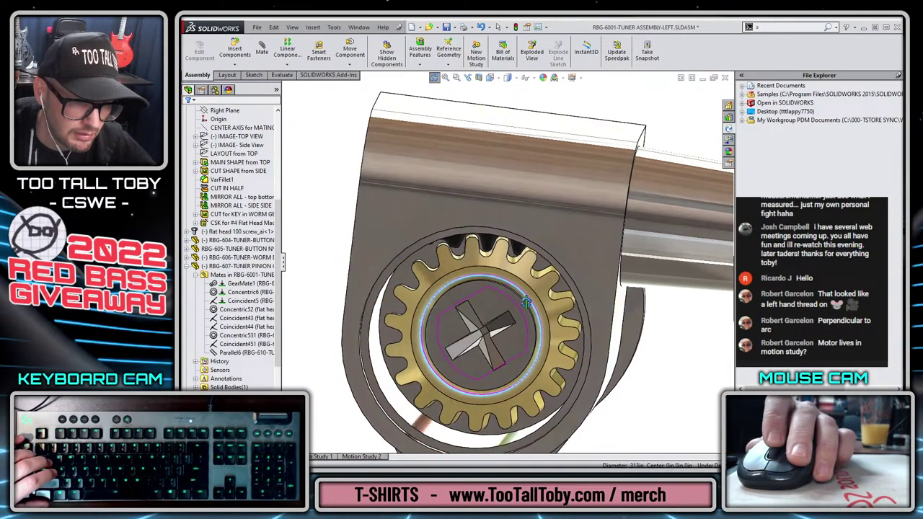
Examine which faces the Coincident5 mate joins between the pinion gear and the left housing.
{"action": "left_click", "coordinate": [246, 300]}
{"action": "scroll", "coordinate": [462, 309], "scroll_direction": "up", "scroll_amount": 3}
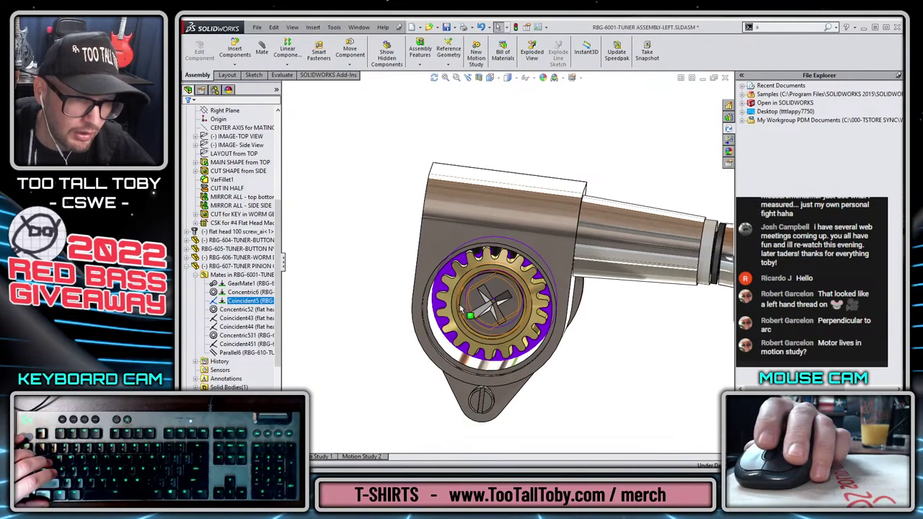
{"action": "left_click_drag", "start_coordinate": [390, 249], "coordinate": [347, 268]}
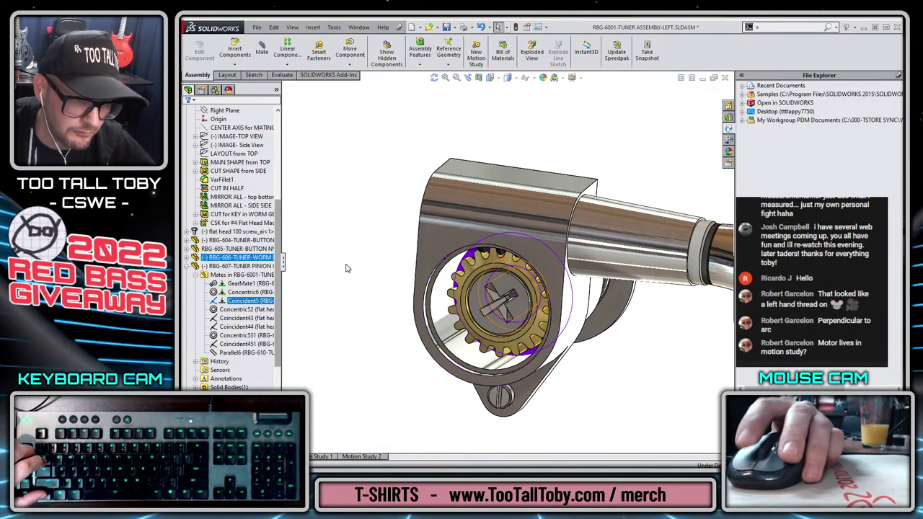
Return to the RBG-6002 right tuner assembly and pull the pinion gear out of the mirrored housing to inspect its faces.
{"action": "key", "text": "ctrl+Tab"}
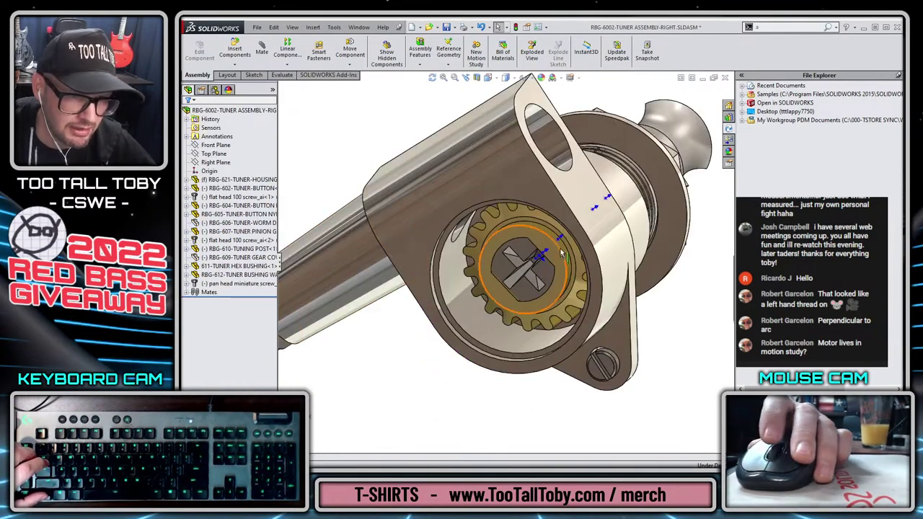
{"action": "left_click_drag", "start_coordinate": [541, 234], "coordinate": [320, 344]}
{"action": "middle_click_drag", "start_coordinate": [322, 350], "coordinate": [312, 451]}
{"action": "scroll", "coordinate": [439, 326], "scroll_direction": "down", "scroll_amount": 2}
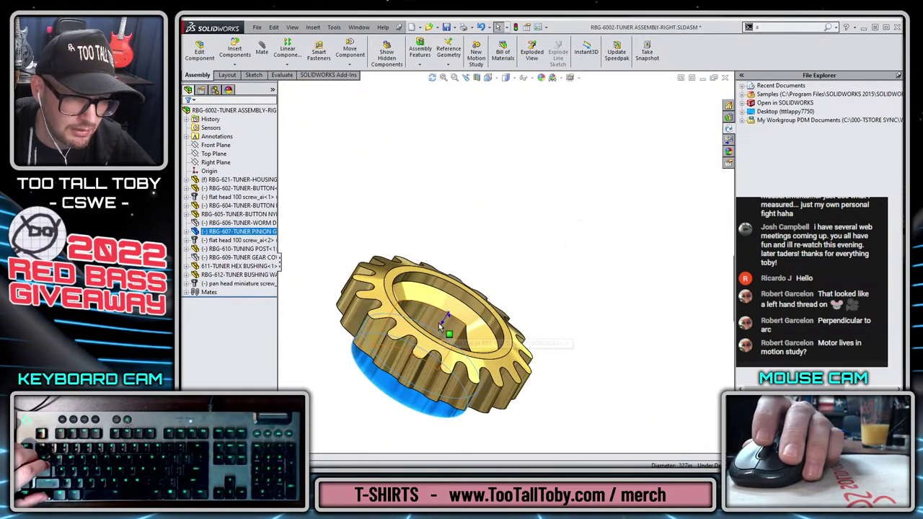
{"action": "scroll", "coordinate": [439, 325], "scroll_direction": "up", "scroll_amount": 6}
{"action": "scroll", "coordinate": [608, 207], "scroll_direction": "down", "scroll_amount": 2}
{"action": "middle_click_drag", "start_coordinate": [454, 306], "coordinate": [463, 229]}
{"action": "scroll", "coordinate": [462, 229], "scroll_direction": "down", "scroll_amount": 1}
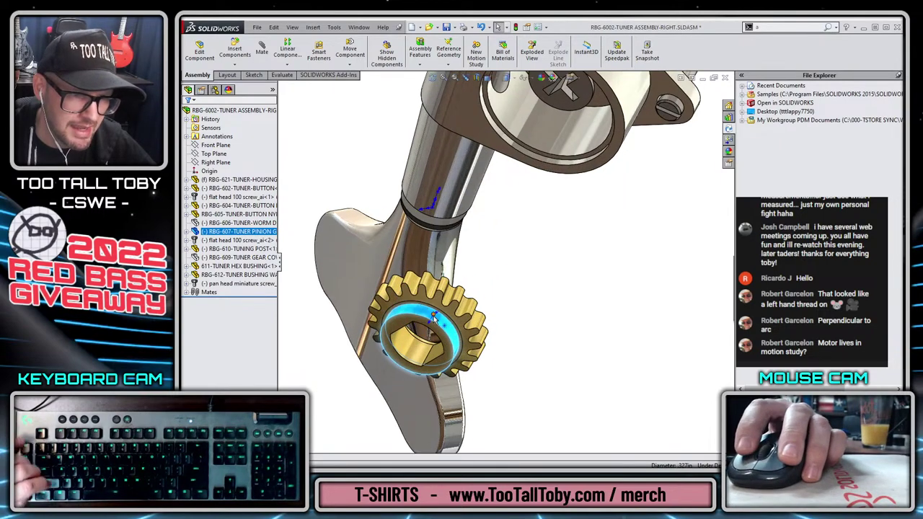
{"action": "left_click_drag", "start_coordinate": [427, 310], "coordinate": [548, 229]}
{"action": "left_click", "coordinate": [490, 235]}
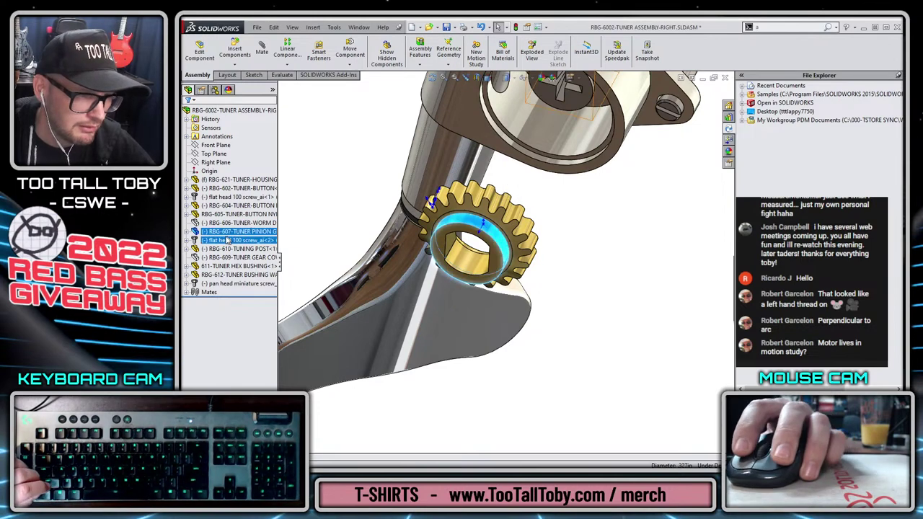
Flip the alignment of the Concentric4 mate between the pinion gear and the mirrored housing.
{"action": "left_click", "coordinate": [187, 232]}
{"action": "left_click", "coordinate": [195, 241]}
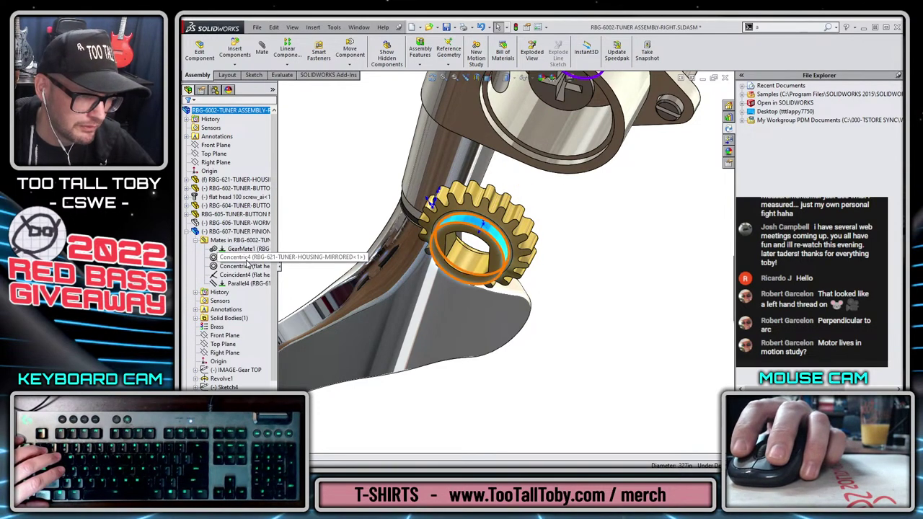
{"action": "left_click", "coordinate": [246, 262]}
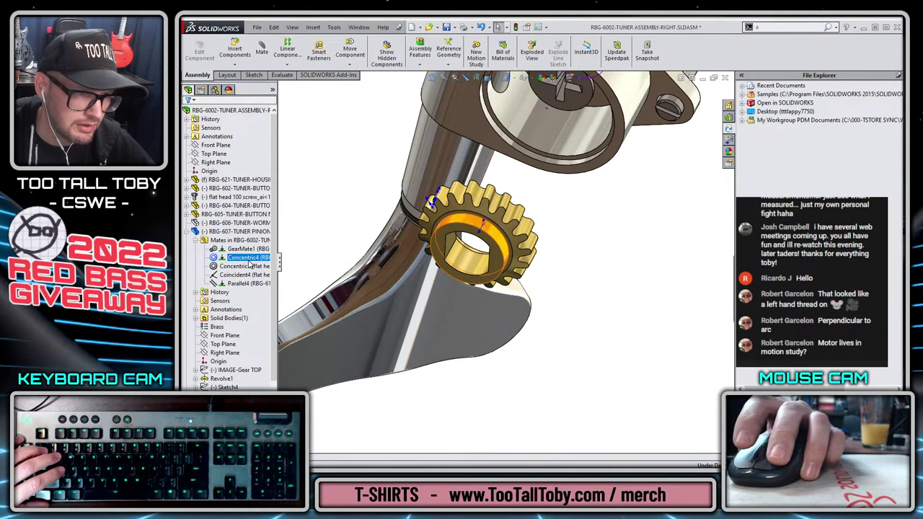
{"action": "right_click", "coordinate": [251, 263]}
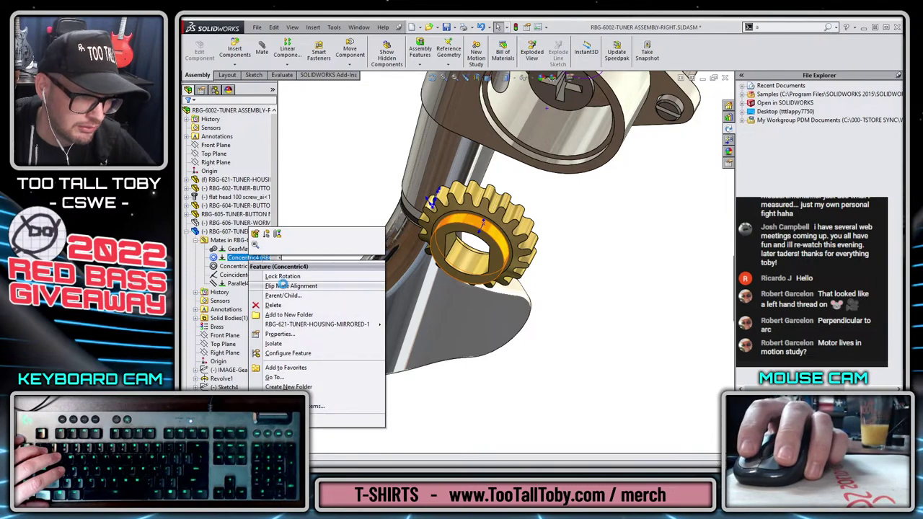
{"action": "left_click", "coordinate": [283, 285]}
Flip the alignment of the Concentric5 mate between the flat head screw and the pinion gear.
{"action": "scroll", "coordinate": [463, 212], "scroll_direction": "up", "scroll_amount": 3}
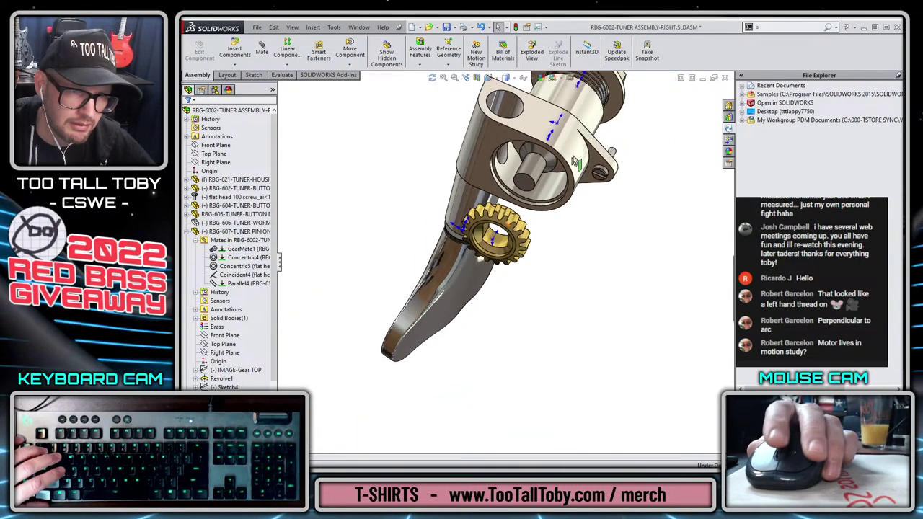
{"action": "scroll", "coordinate": [519, 209], "scroll_direction": "down", "scroll_amount": 3}
{"action": "left_click_drag", "start_coordinate": [468, 311], "coordinate": [490, 251]}
{"action": "left_click", "coordinate": [491, 196]}
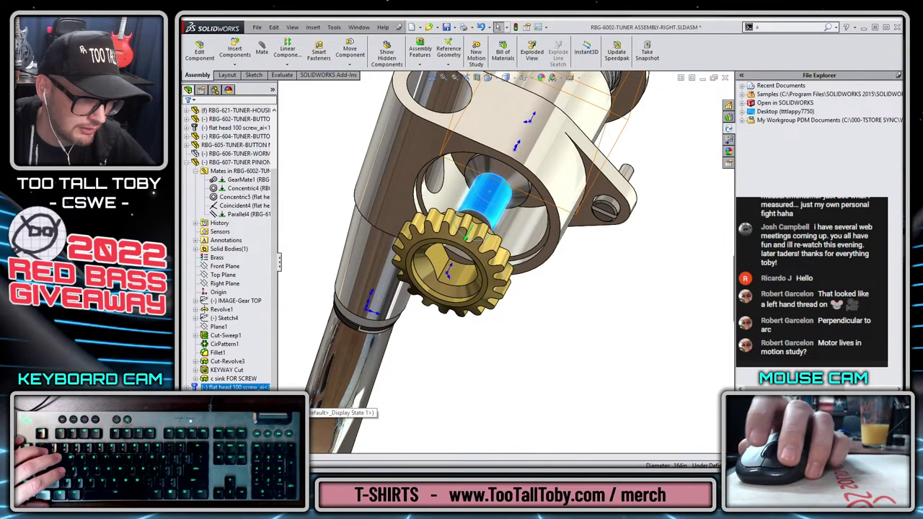
{"action": "left_click", "coordinate": [187, 387]}
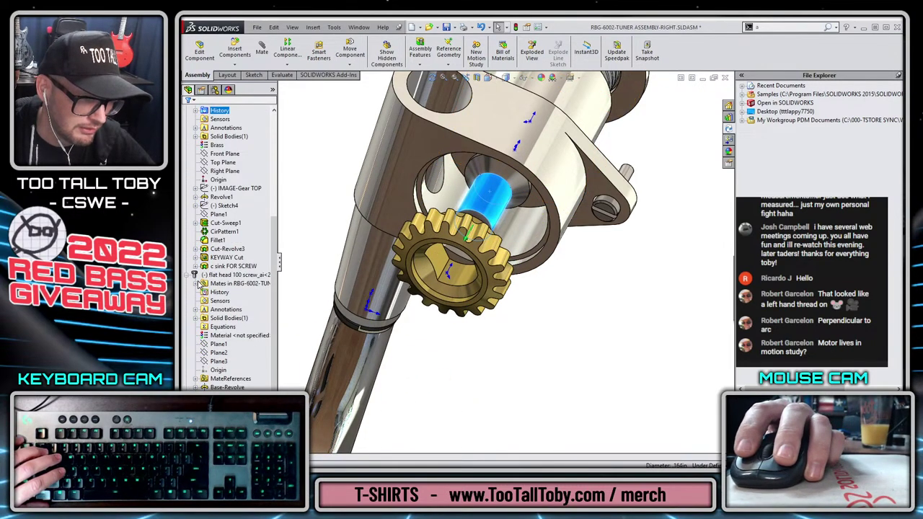
{"action": "right_click", "coordinate": [238, 292]}
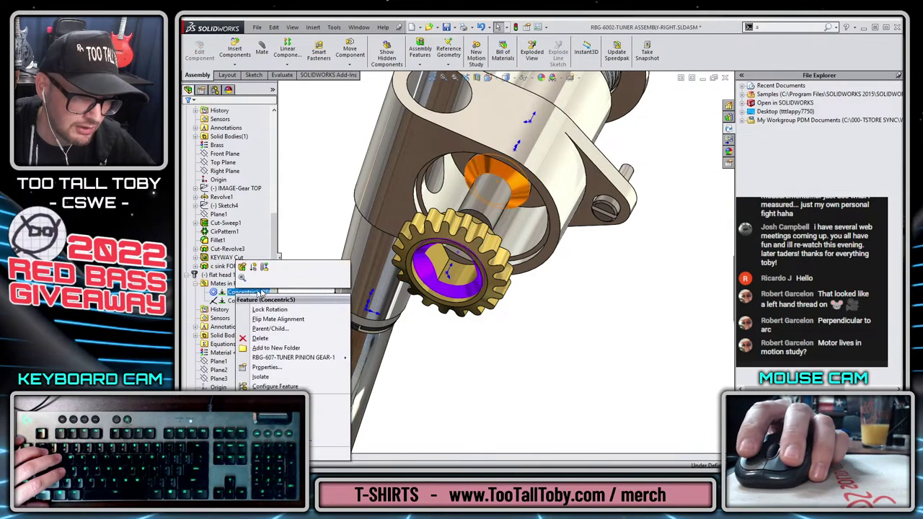
{"action": "left_click", "coordinate": [278, 320]}
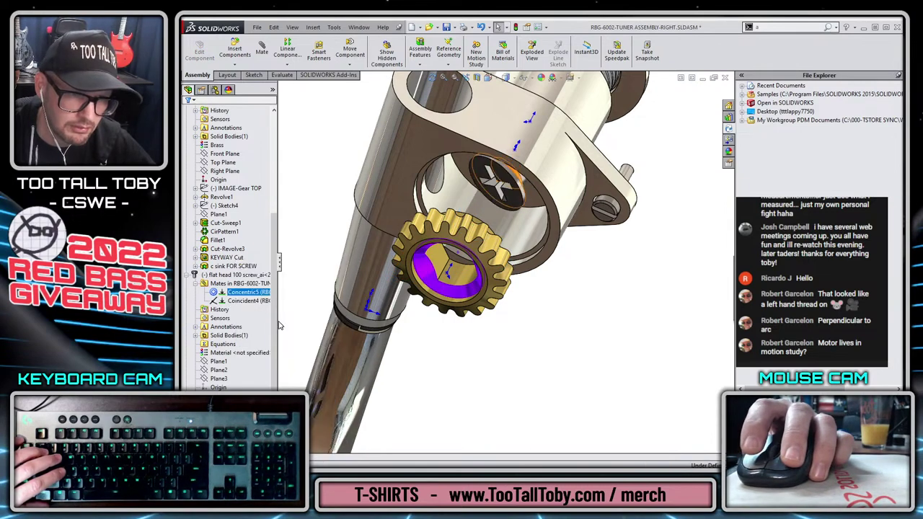
Mate the pinion gear's flat face coincident with the flat inner face of the mirrored housing's bore.
{"action": "left_click", "coordinate": [513, 202]}
{"action": "middle_click_drag", "start_coordinate": [432, 236], "coordinate": [462, 283]}
{"action": "left_click", "coordinate": [433, 333]}
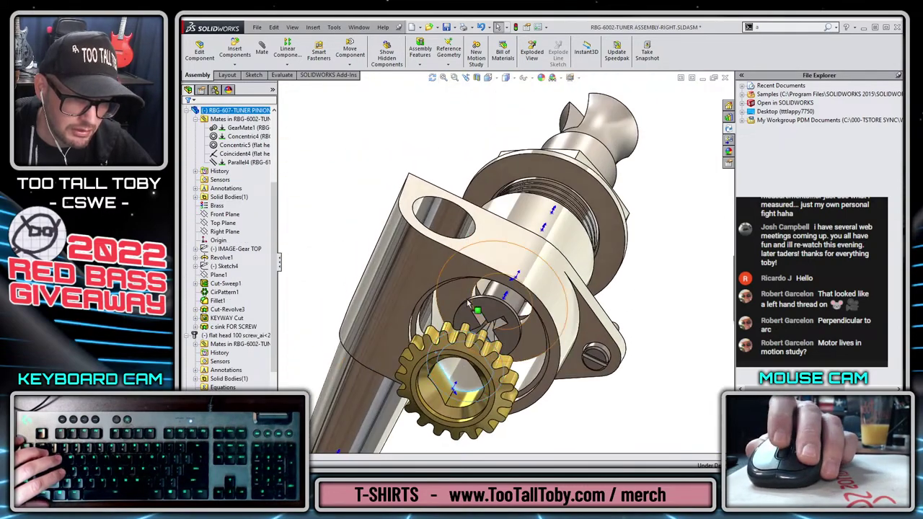
{"action": "scroll", "coordinate": [462, 283], "scroll_direction": "down", "scroll_amount": 1}
{"action": "left_click", "coordinate": [462, 285]}
{"action": "left_click", "coordinate": [487, 277]}
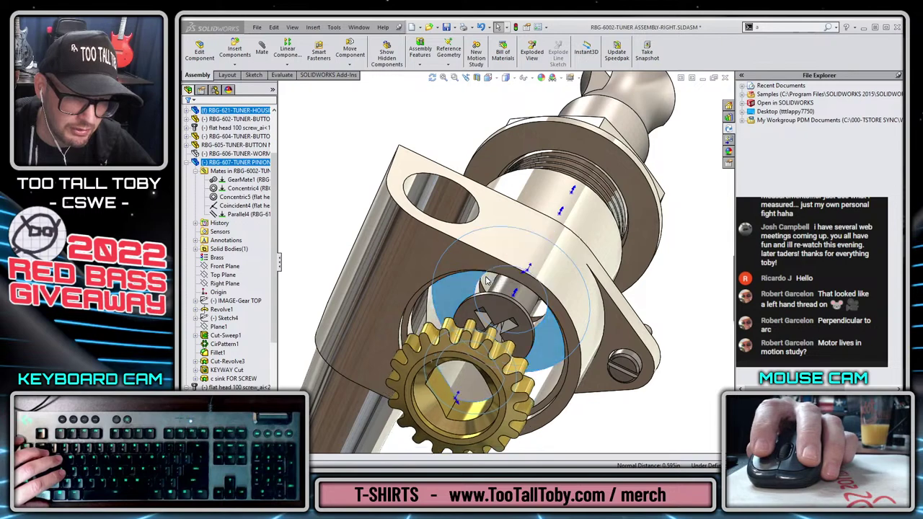
Mate the flat head screw's head face coincident with the pinion gear's outer ring face.
{"action": "left_click", "coordinate": [497, 304]}
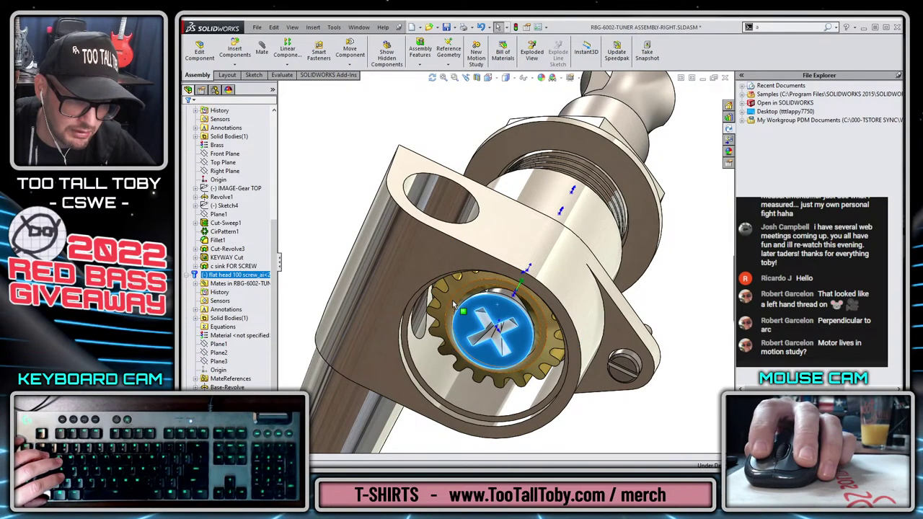
{"action": "left_click", "coordinate": [452, 300], "text": "ctrl"}
{"action": "left_click", "coordinate": [480, 294]}
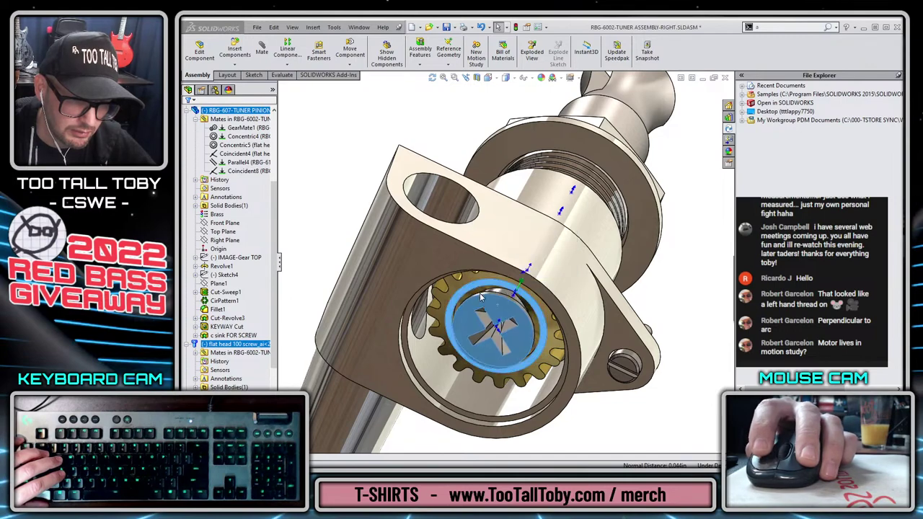
{"action": "scroll", "coordinate": [533, 307], "scroll_direction": "up", "scroll_amount": 3}
{"action": "left_click_drag", "start_coordinate": [528, 300], "coordinate": [528, 330]}
{"action": "key", "text": "Escape"}
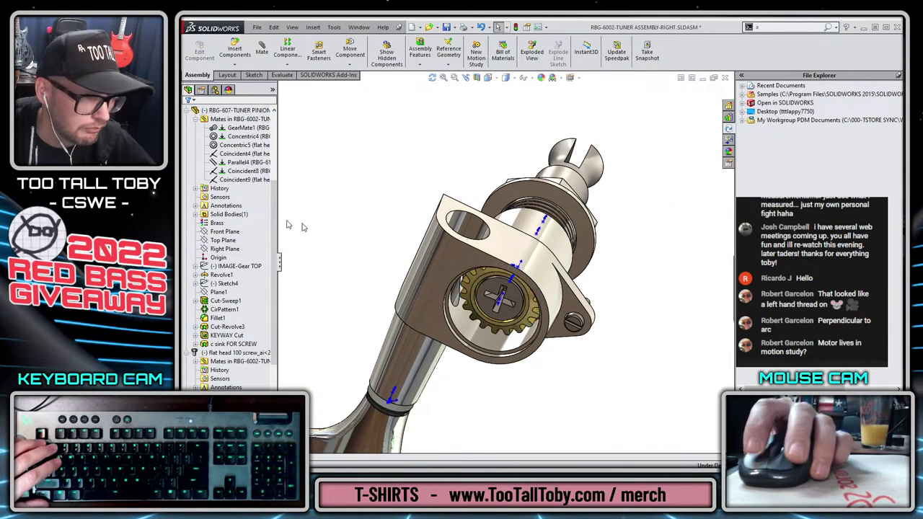
Show the hidden RBG-606 worm drive shaft.
{"action": "scroll", "coordinate": [216, 216], "scroll_direction": "down", "scroll_amount": 2}
{"action": "scroll", "coordinate": [215, 215], "scroll_direction": "up", "scroll_amount": 7}
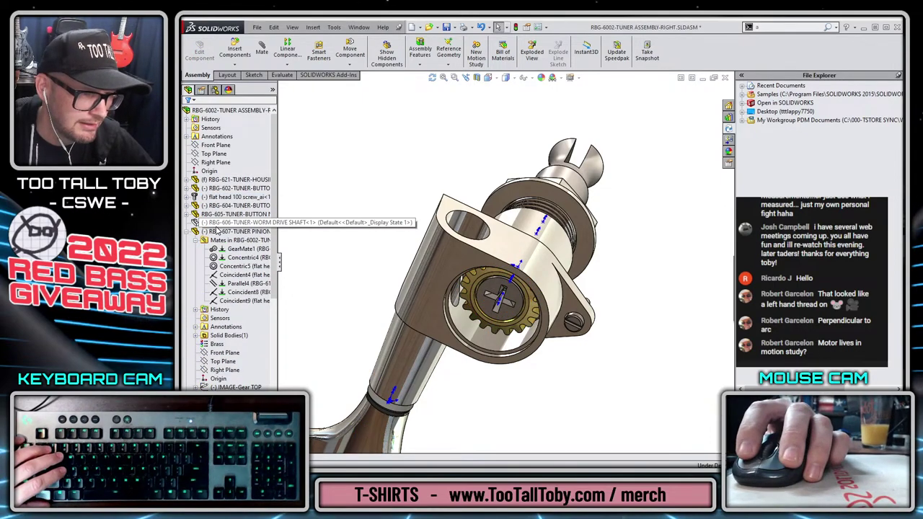
{"action": "left_click", "coordinate": [238, 223]}
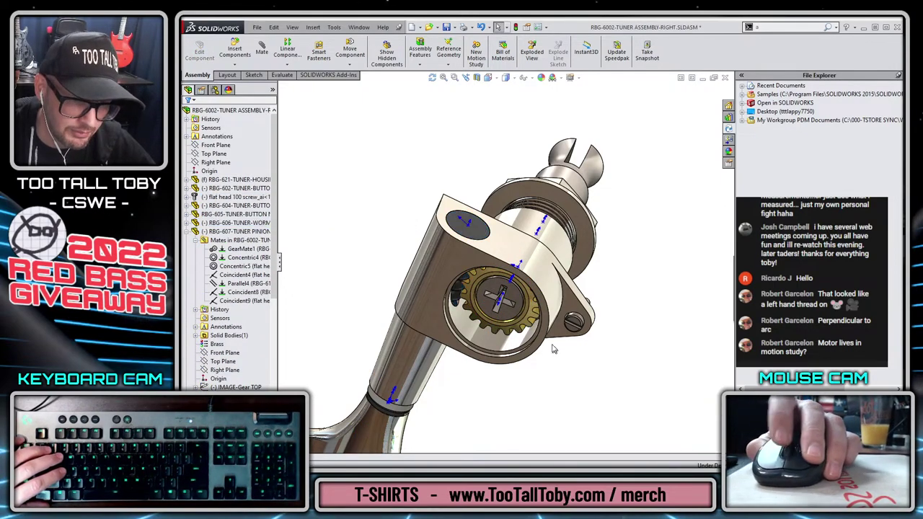
With GearMate1 temporarily suppressed, rotate the pinion gear so its teeth mesh with the worm, and restore the mate.
{"action": "middle_click_drag", "start_coordinate": [552, 349], "coordinate": [573, 321]}
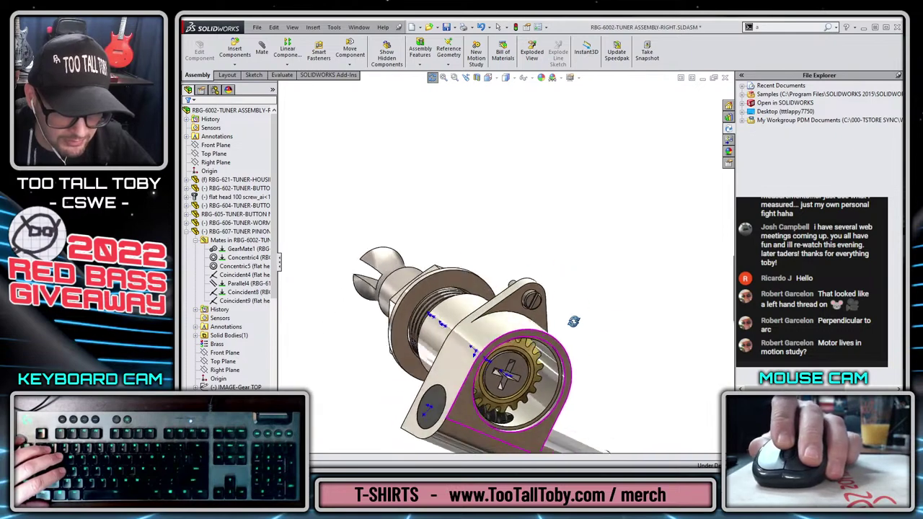
{"action": "scroll", "coordinate": [497, 404], "scroll_direction": "down", "scroll_amount": 10}
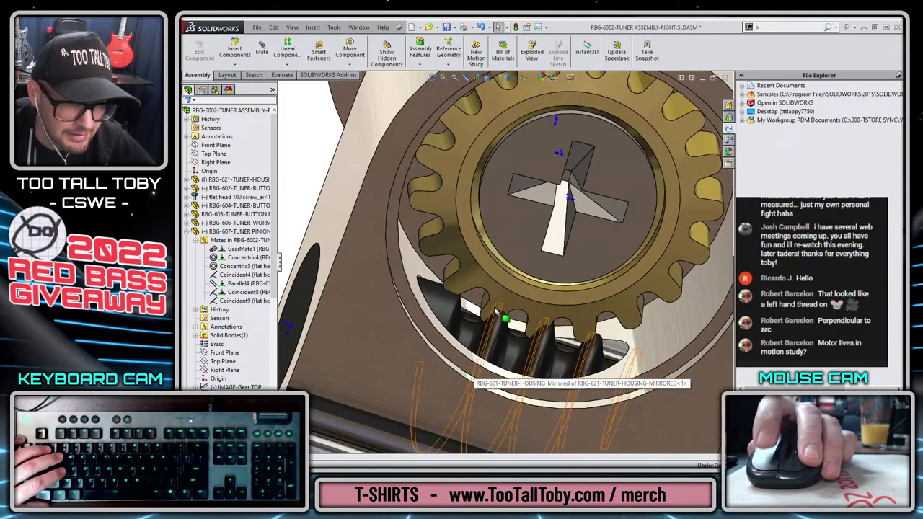
{"action": "left_click", "coordinate": [433, 309]}
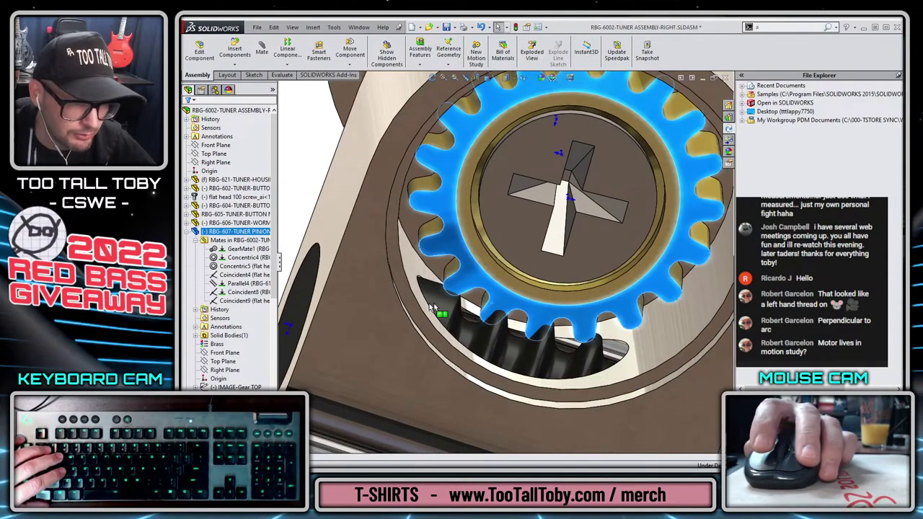
{"action": "left_click", "coordinate": [251, 240]}
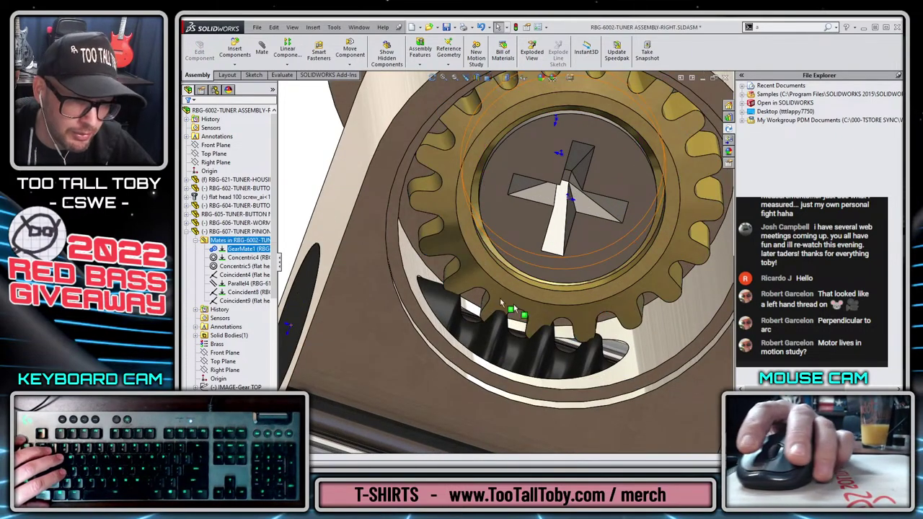
{"action": "left_click_drag", "start_coordinate": [509, 306], "coordinate": [479, 292]}
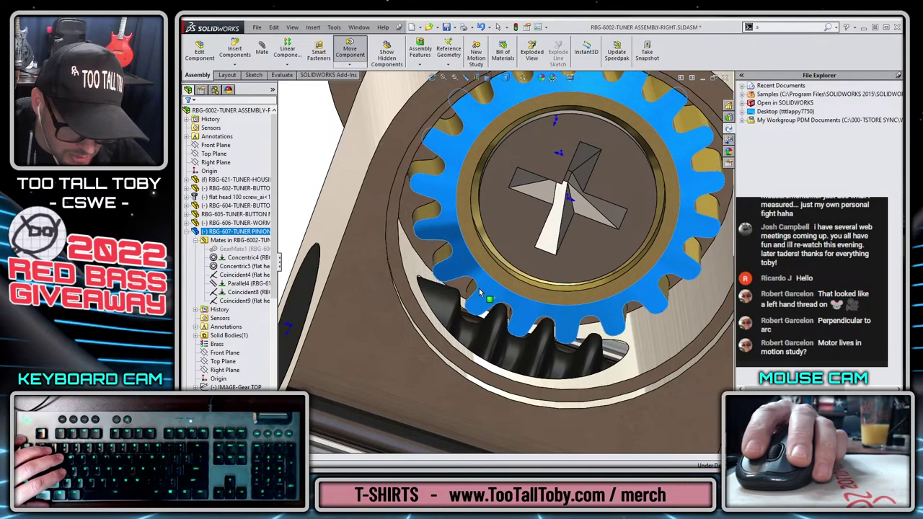
{"action": "left_click", "coordinate": [243, 249]}
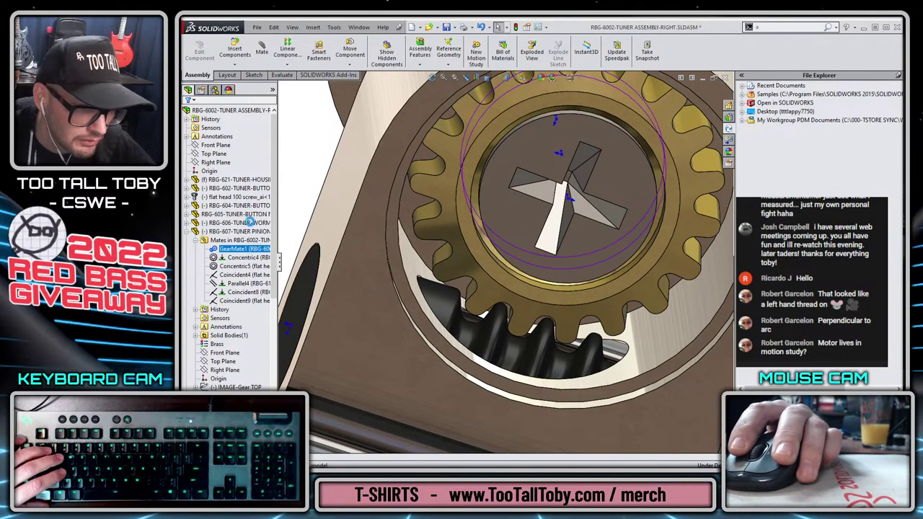
Pull the tuning post out of the mirrored housing to expose its keyed lower end.
{"action": "scroll", "coordinate": [505, 332], "scroll_direction": "up", "scroll_amount": 6}
{"action": "middle_click_drag", "start_coordinate": [589, 181], "coordinate": [553, 277]}
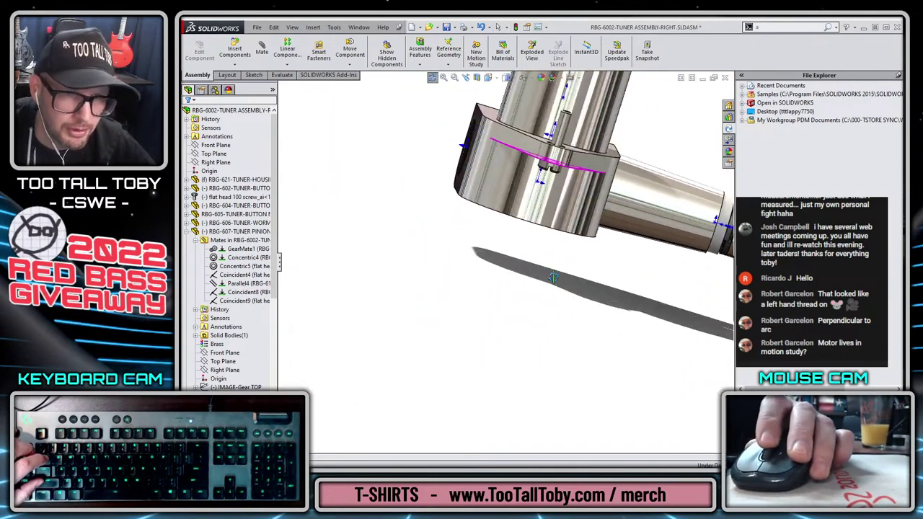
{"action": "scroll", "coordinate": [553, 277], "scroll_direction": "up", "scroll_amount": 6}
{"action": "scroll", "coordinate": [570, 170], "scroll_direction": "down", "scroll_amount": 3}
{"action": "left_click_drag", "start_coordinate": [505, 165], "coordinate": [560, 81]}
{"action": "scroll", "coordinate": [560, 197], "scroll_direction": "up", "scroll_amount": 2}
{"action": "middle_click_drag", "start_coordinate": [561, 197], "coordinate": [507, 274]}
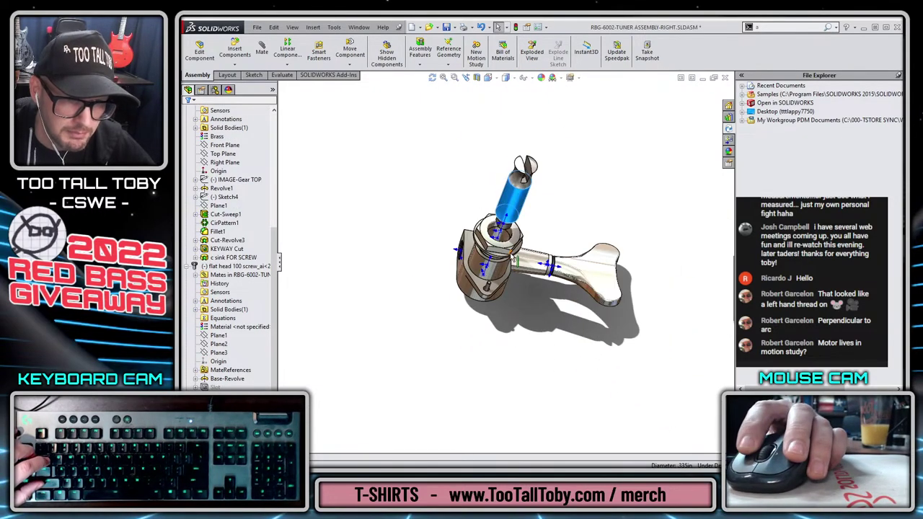
{"action": "scroll", "coordinate": [526, 246], "scroll_direction": "down", "scroll_amount": 3}
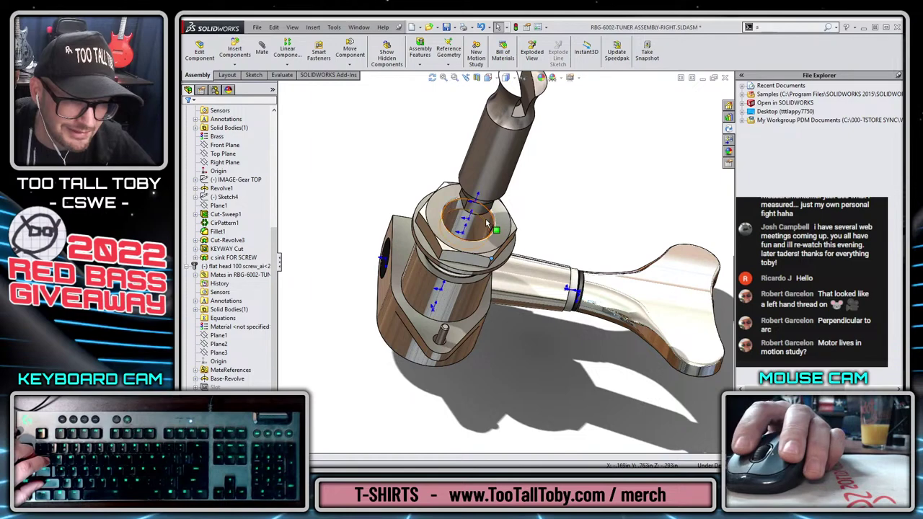
{"action": "left_click_drag", "start_coordinate": [488, 223], "coordinate": [499, 212]}
Mate the tuning post's lower shoulder face coincident with the pinion gear's inner face to seat the post in the housing.
{"action": "left_click", "coordinate": [459, 296]}
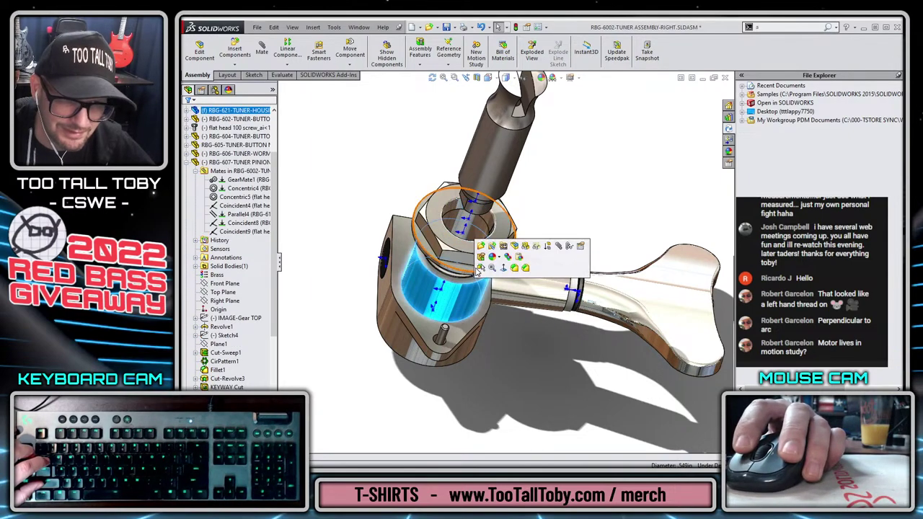
{"action": "left_click", "coordinate": [456, 272]}
{"action": "scroll", "coordinate": [495, 241], "scroll_direction": "up", "scroll_amount": 3}
{"action": "middle_click_drag", "start_coordinate": [530, 202], "coordinate": [378, 243]}
{"action": "scroll", "coordinate": [493, 262], "scroll_direction": "down", "scroll_amount": 8}
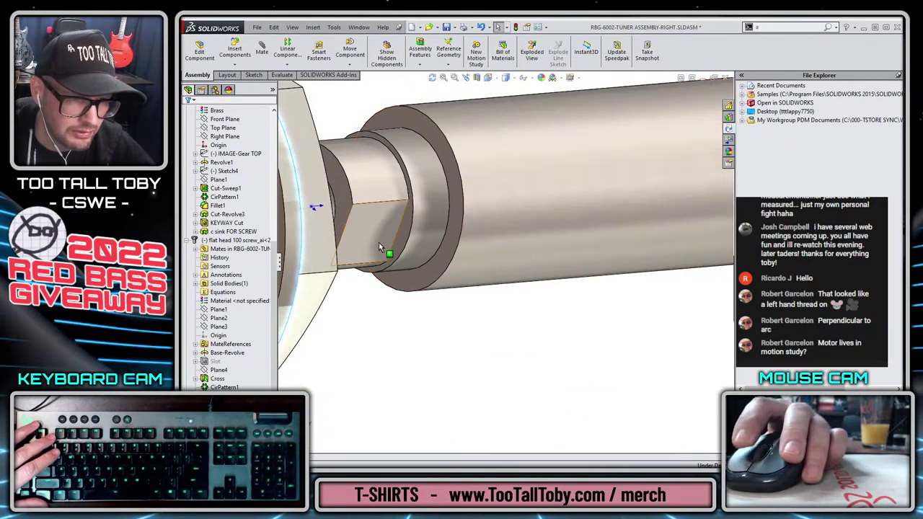
{"action": "middle_click_drag", "start_coordinate": [429, 313], "coordinate": [373, 250]}
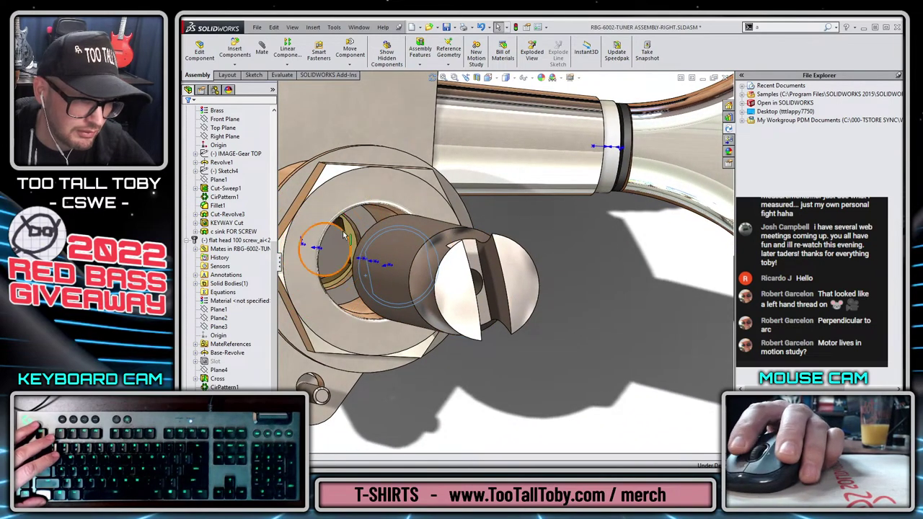
{"action": "left_click", "coordinate": [350, 234]}
{"action": "key", "text": "Tab"}
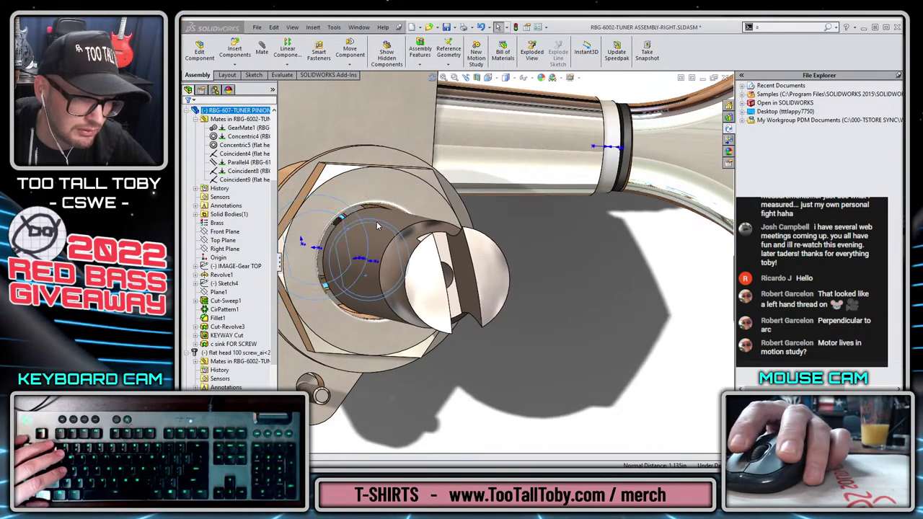
{"action": "left_click", "coordinate": [391, 286]}
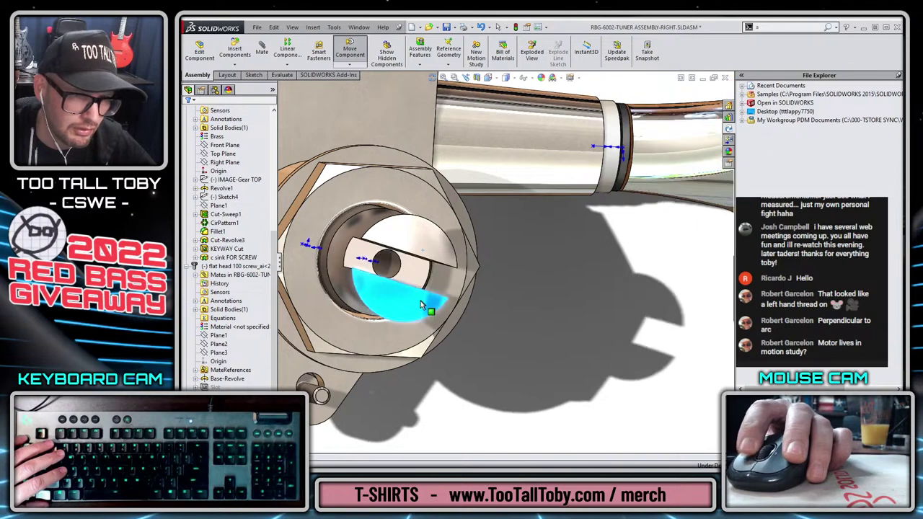
Turn the tuner button to check that the gear train drives the tuning post.
{"action": "key", "text": "f"}
{"action": "middle_click_drag", "start_coordinate": [548, 380], "coordinate": [575, 292]}
{"action": "scroll", "coordinate": [574, 292], "scroll_direction": "up", "scroll_amount": 2}
{"action": "scroll", "coordinate": [557, 301], "scroll_direction": "down", "scroll_amount": 3}
{"action": "scroll", "coordinate": [509, 251], "scroll_direction": "down", "scroll_amount": 1}
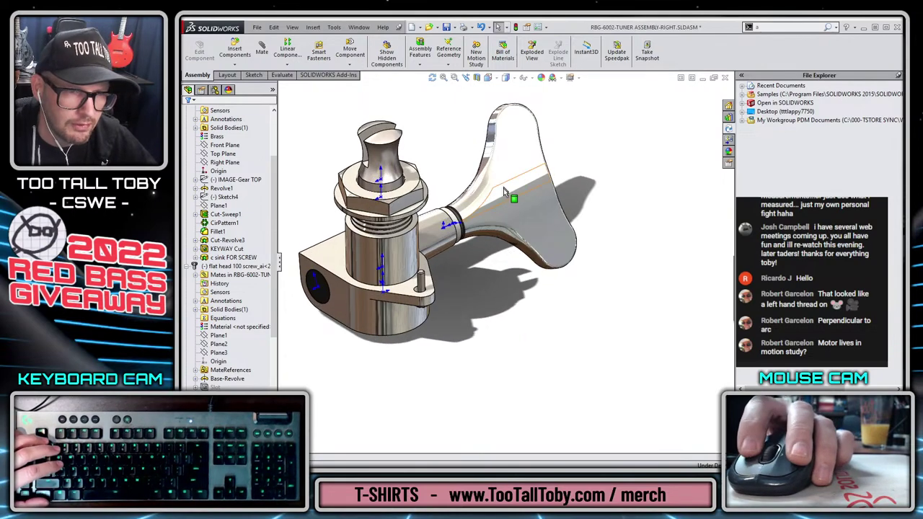
{"action": "left_click_drag", "start_coordinate": [504, 188], "coordinate": [576, 229]}
{"action": "key", "text": "Escape"}
{"action": "scroll", "coordinate": [344, 264], "scroll_direction": "up", "scroll_amount": 1}
Collapse the worm drive shaft, pinion gear and flat head screw entries in the component tree.
{"action": "left_click", "coordinate": [187, 146]}
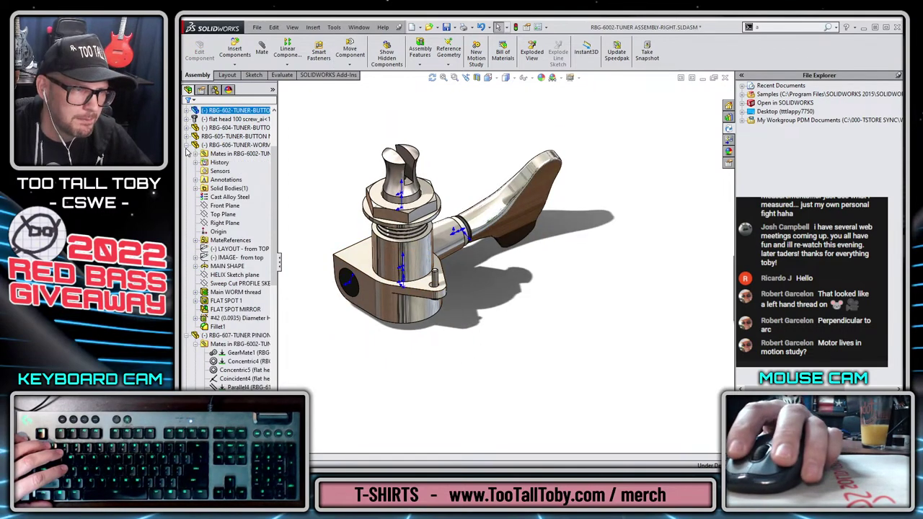
{"action": "left_click", "coordinate": [189, 147]}
{"action": "left_click", "coordinate": [189, 163]}
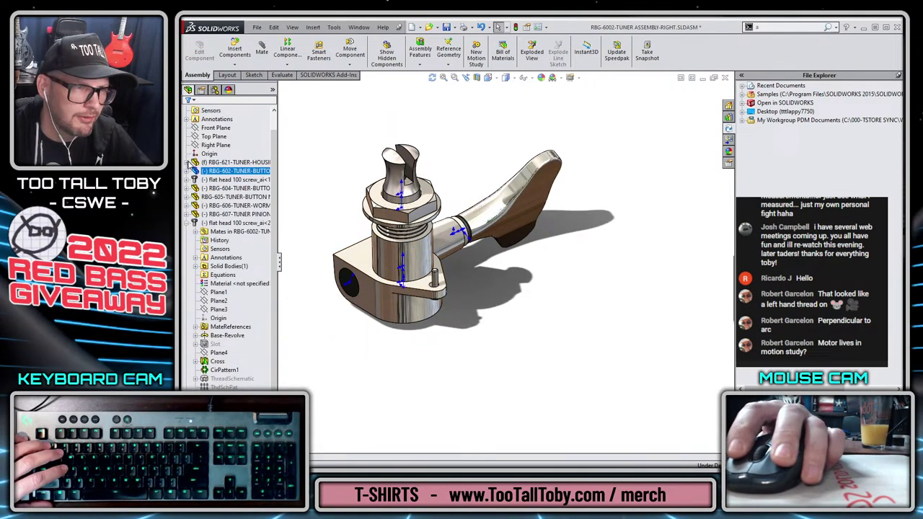
{"action": "left_click", "coordinate": [190, 224]}
Add a configuration named STRING-D to the right tuner assembly.
{"action": "left_click", "coordinate": [233, 109]}
{"action": "right_click", "coordinate": [237, 110]}
{"action": "key", "text": "Escape"}
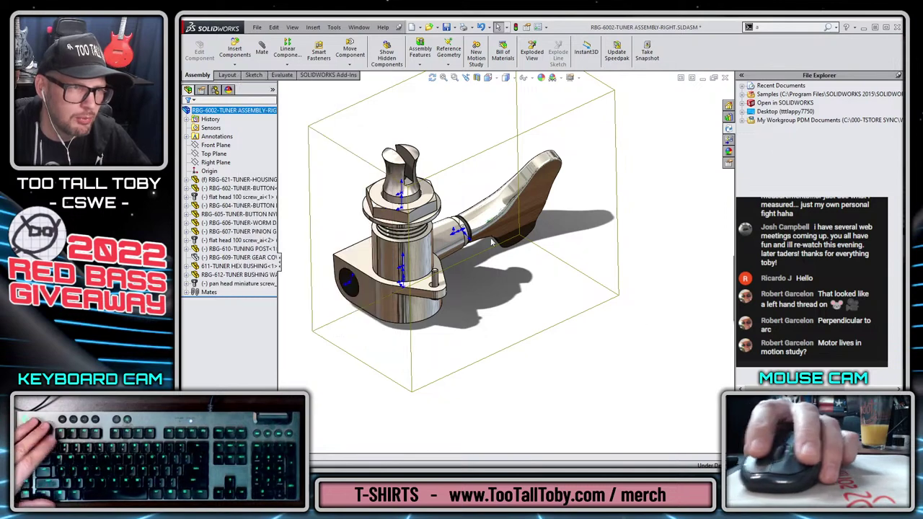
{"action": "left_click", "coordinate": [215, 88]}
{"action": "right_click", "coordinate": [244, 114]}
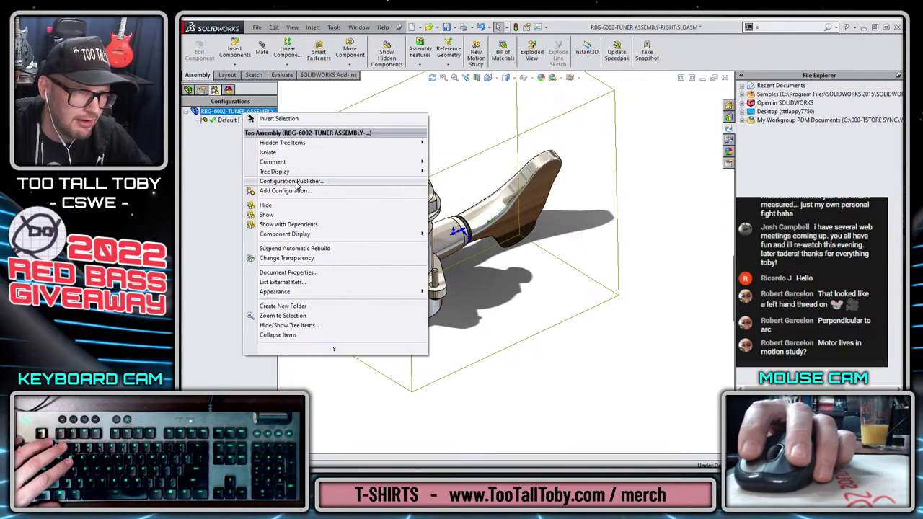
{"action": "left_click", "coordinate": [293, 192]}
{"action": "type", "text": "ST"}
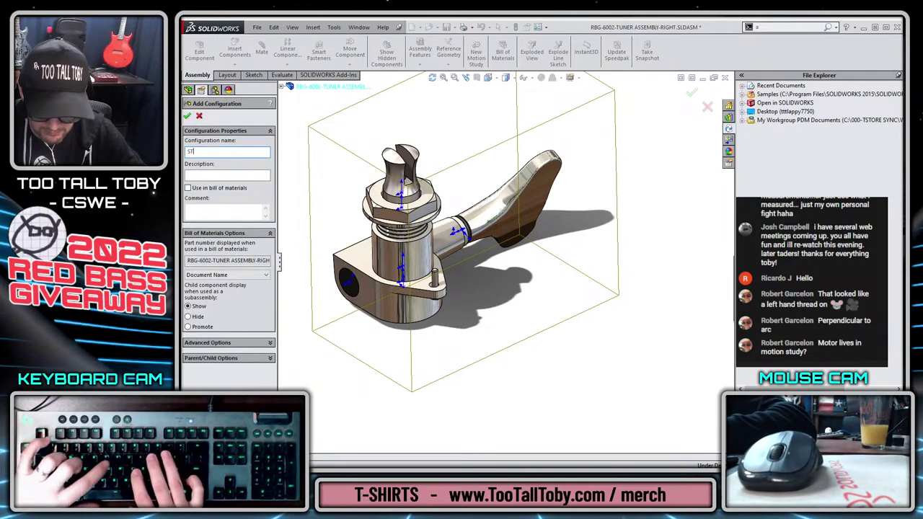
{"action": "type", "text": "RING-D"}
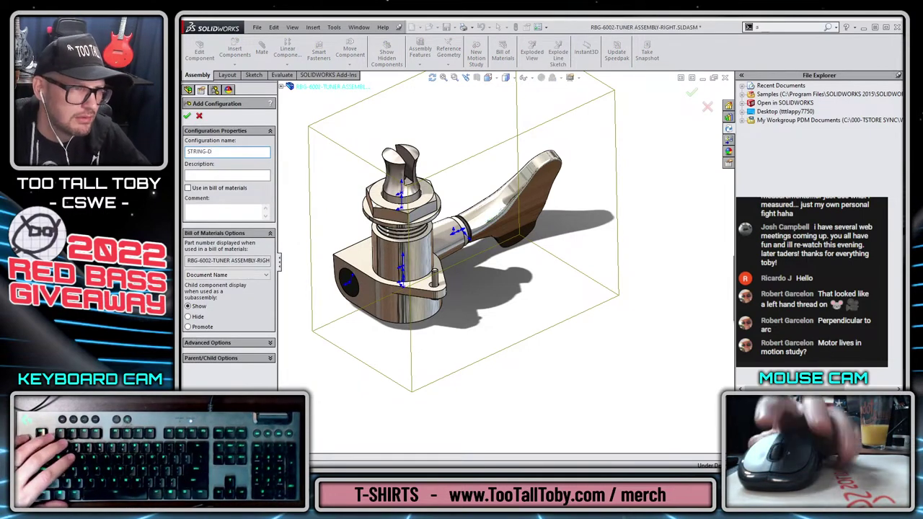
{"action": "left_click", "coordinate": [188, 116]}
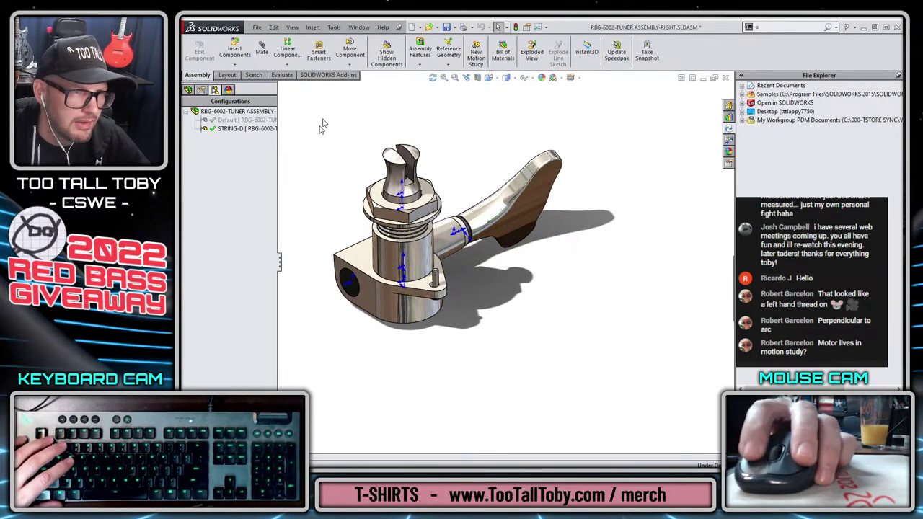
Rotate the tuner button so its broad face points upward, applying the move to the STRING-D configuration only.
{"action": "left_click", "coordinate": [350, 52]}
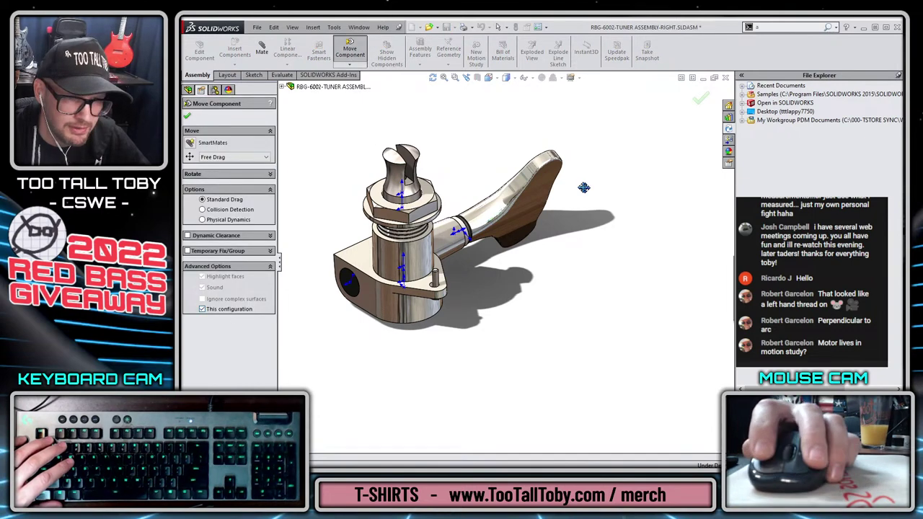
{"action": "left_click_drag", "start_coordinate": [537, 192], "coordinate": [574, 218]}
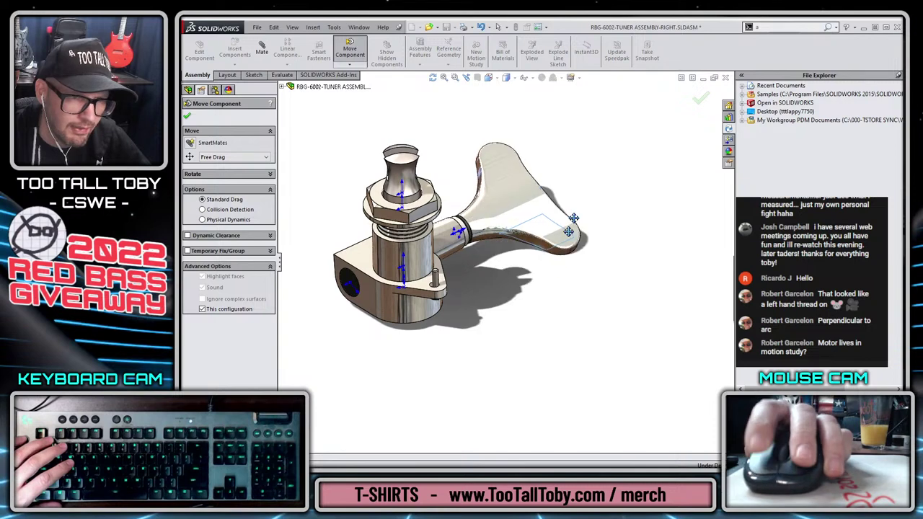
{"action": "left_click", "coordinate": [697, 96]}
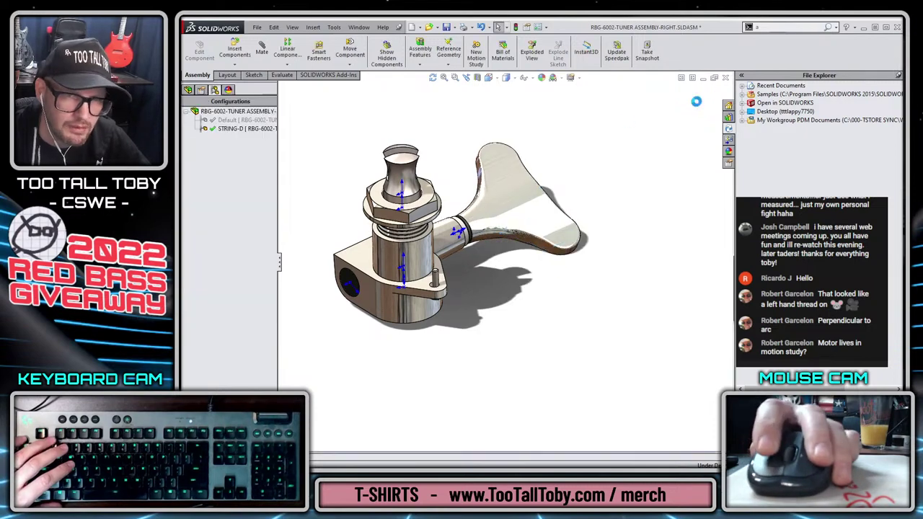
Add a second configuration named STRING-G to the right tuner assembly.
{"action": "right_click", "coordinate": [255, 118]}
{"action": "left_click", "coordinate": [290, 191]}
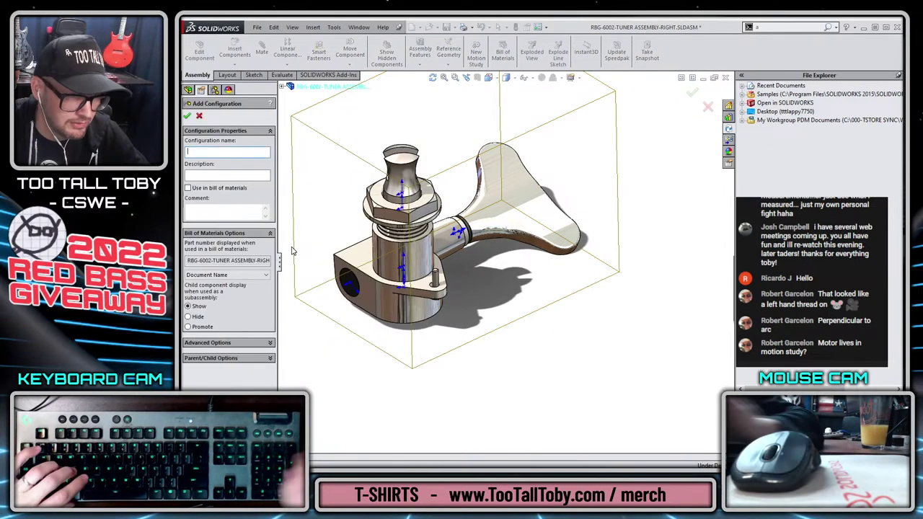
{"action": "type", "text": "STRING-"}
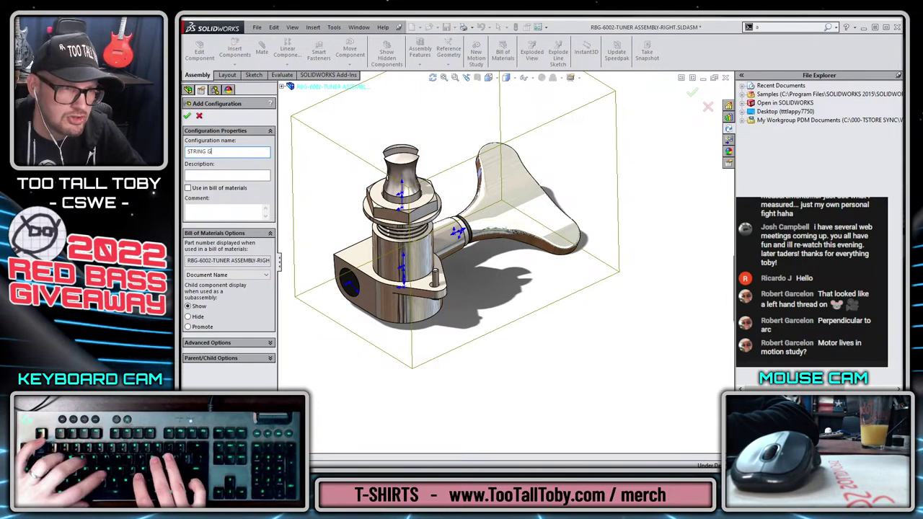
{"action": "type", "text": "G"}
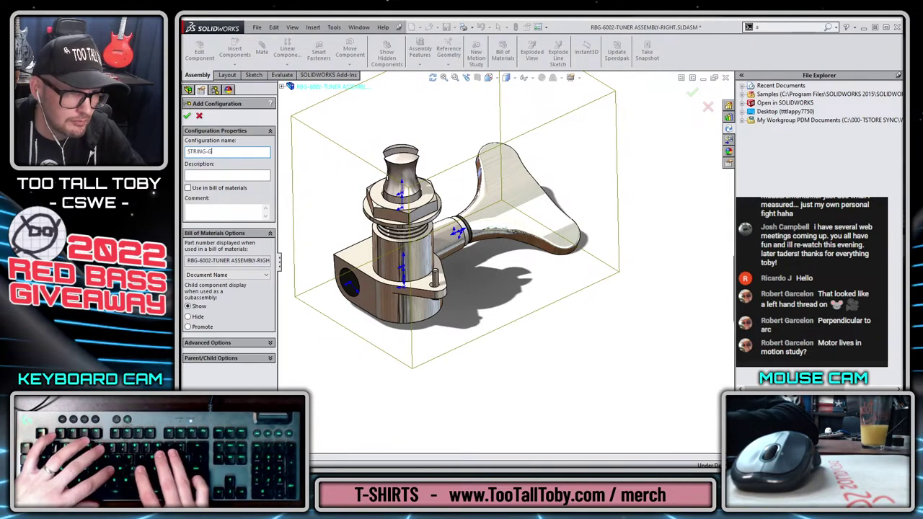
{"action": "left_click", "coordinate": [186, 116]}
Rotate the tuning post in STRING-G so the button stands edge-on, and activate STRING-D to compare the two positions.
{"action": "left_click", "coordinate": [350, 51]}
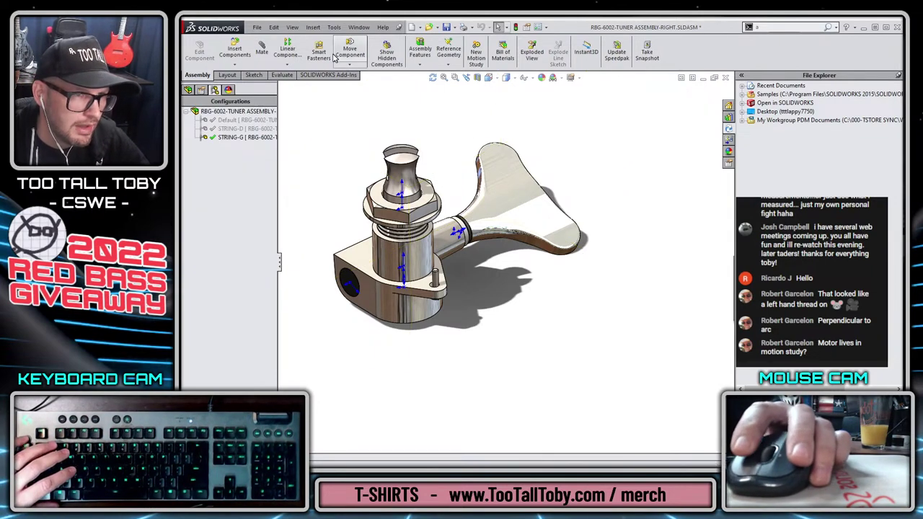
{"action": "left_click_drag", "start_coordinate": [398, 180], "coordinate": [418, 173]}
{"action": "left_click", "coordinate": [713, 91]}
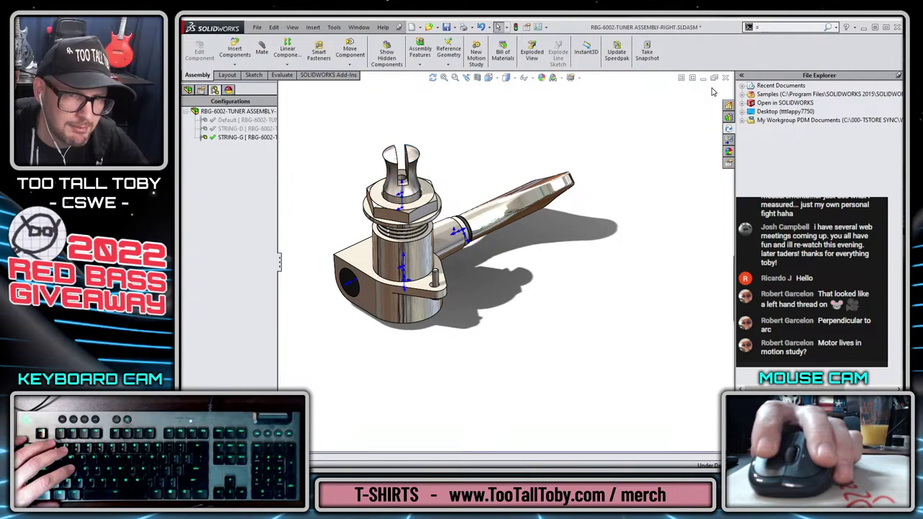
{"action": "double_click", "coordinate": [243, 137]}
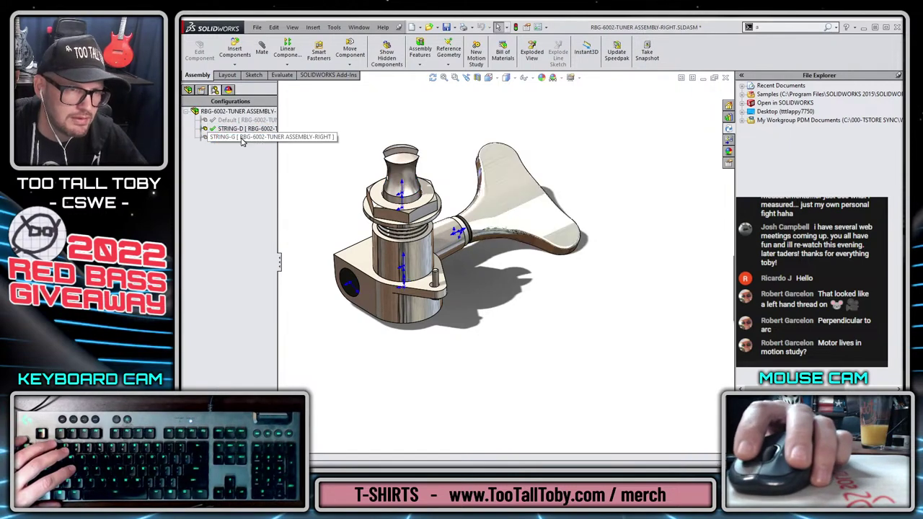
Activate the STRING-G configuration and close the right tuner assembly.
{"action": "double_click", "coordinate": [242, 140]}
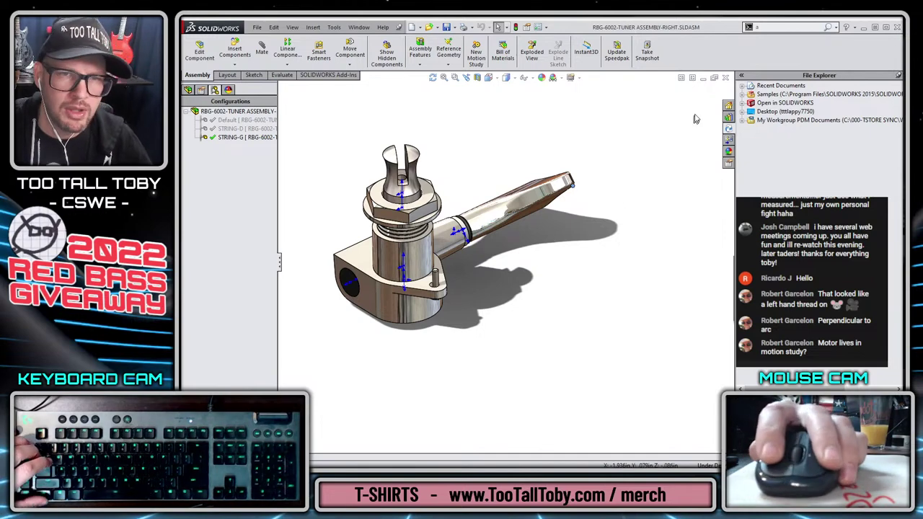
{"action": "left_click", "coordinate": [726, 78]}
{"action": "scroll", "coordinate": [456, 202], "scroll_direction": "up", "scroll_amount": 3}
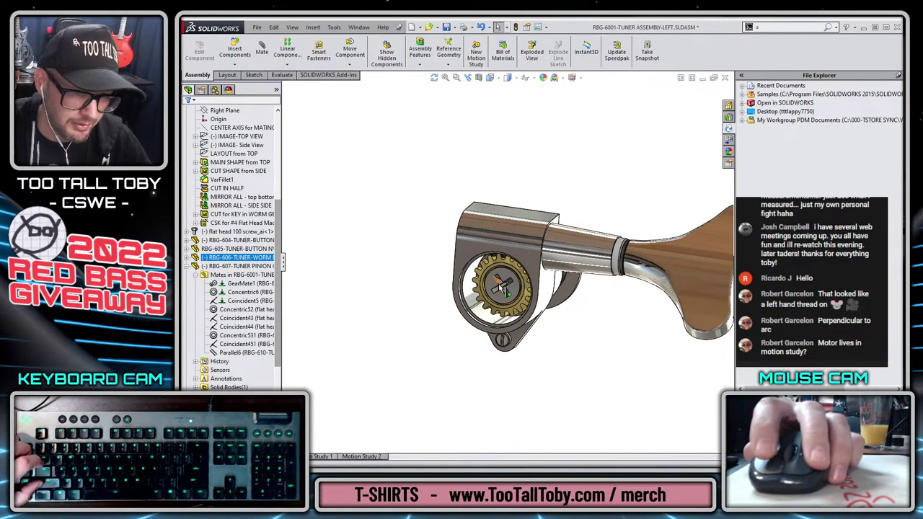
Rebuild and save the left tuner assembly, and close the mirrored tuner housing part to return to the top-level guitar assembly.
{"action": "key", "text": "Tab"}
{"action": "key", "text": "ctrl+s"}
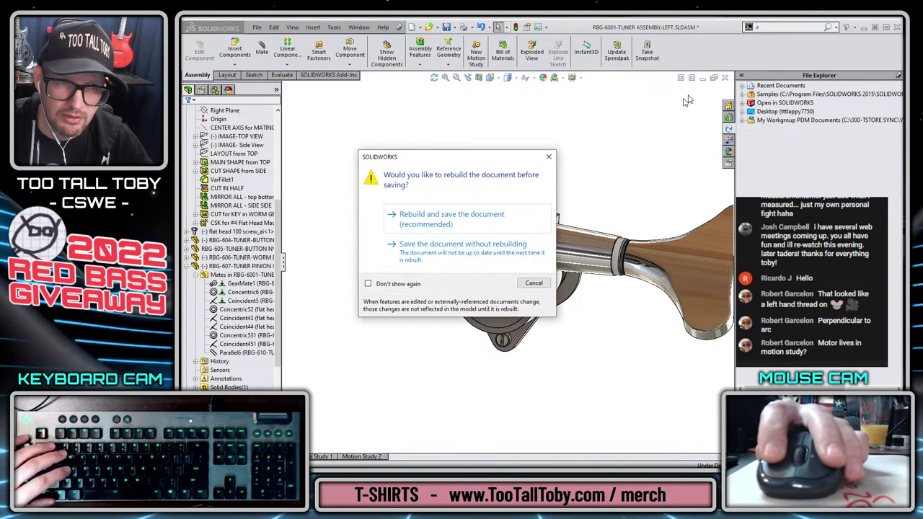
{"action": "left_click", "coordinate": [439, 219]}
{"action": "key", "text": "ctrl+Tab"}
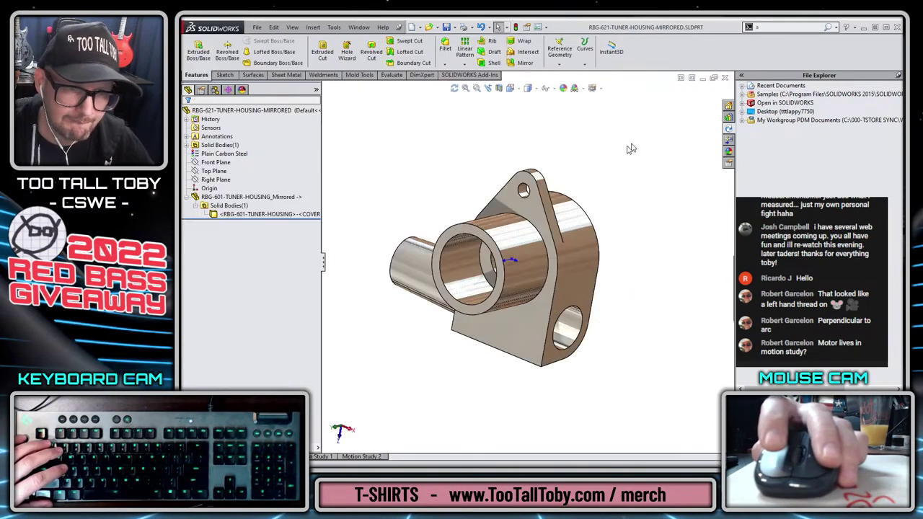
{"action": "left_click", "coordinate": [725, 79]}
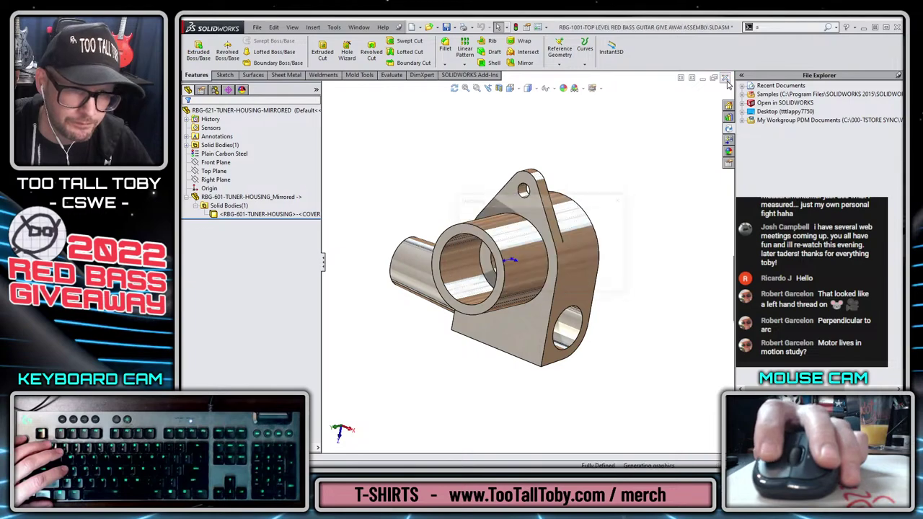
Place two new copies of RBG-6002-TUNER ASSEMBLY-RIGHT beside the right edge of the headstock in the top-level assembly.
{"action": "scroll", "coordinate": [558, 341], "scroll_direction": "up", "scroll_amount": 2}
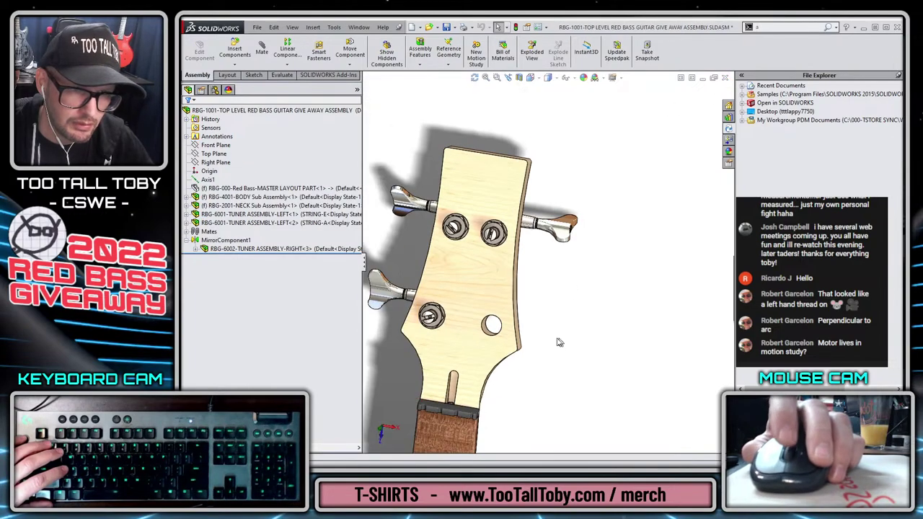
{"action": "middle_click_drag", "start_coordinate": [558, 341], "coordinate": [541, 285]}
{"action": "scroll", "coordinate": [541, 287], "scroll_direction": "up", "scroll_amount": 2}
{"action": "scroll", "coordinate": [540, 319], "scroll_direction": "down", "scroll_amount": 4}
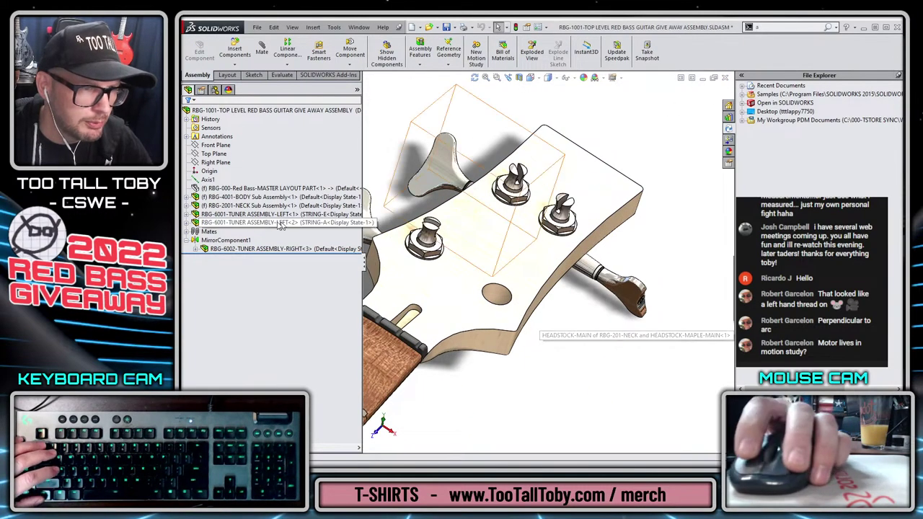
{"action": "left_click_drag", "start_coordinate": [248, 252], "coordinate": [687, 275], "text": "ctrl"}
{"action": "key", "text": "ctrl+v"}
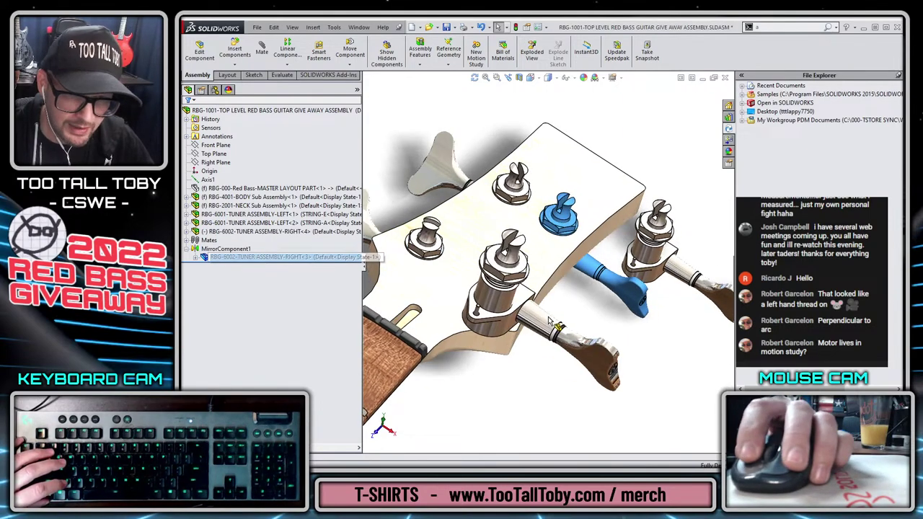
{"action": "key", "text": "ctrl+v"}
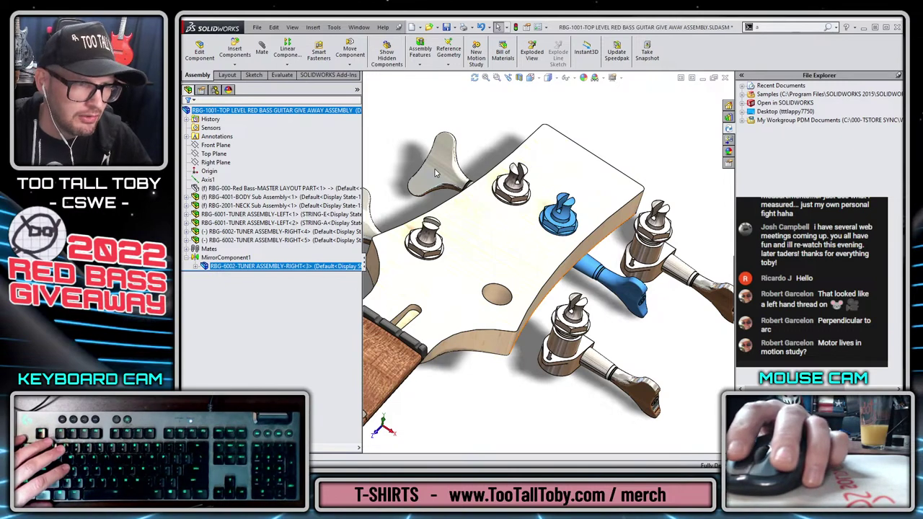
{"action": "key", "text": "Escape"}
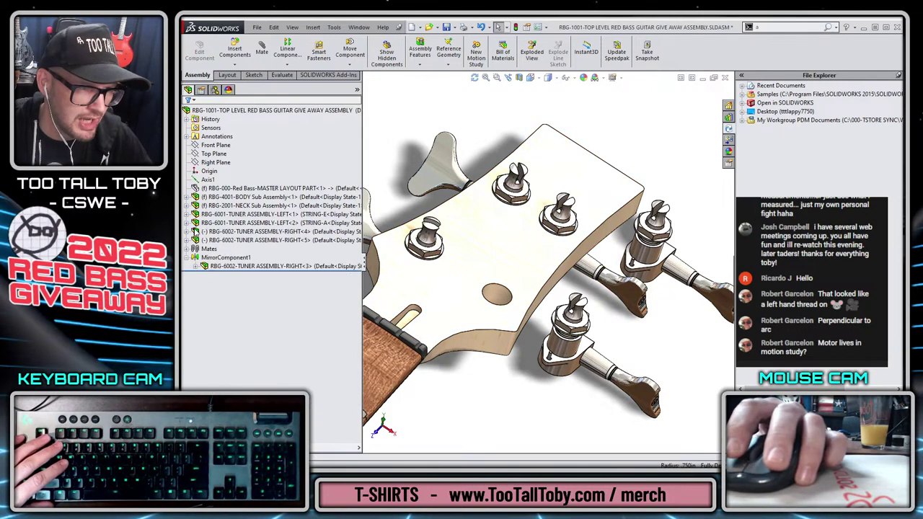
Delete the MirrorComponent1 feature together with its mirrored tuner from the top-level assembly.
{"action": "left_click", "coordinate": [225, 258]}
{"action": "key", "text": "Delete"}
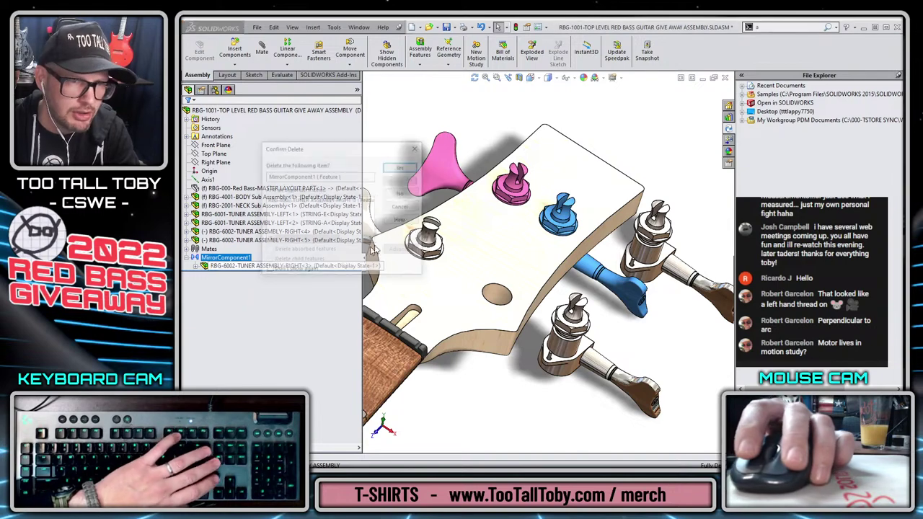
{"action": "key", "text": "Return"}
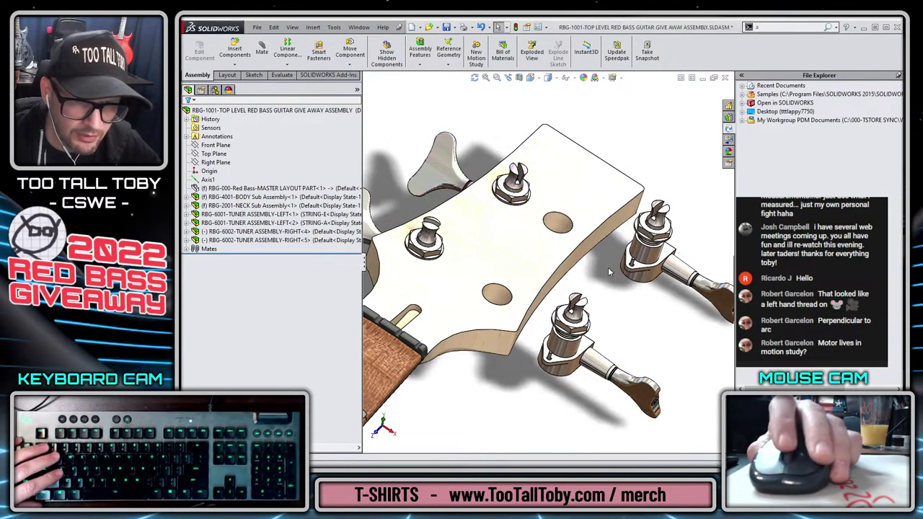
Try to snap the upper new tuner's circular housing edge onto the empty headstock hole, and undo that placement.
{"action": "middle_click_drag", "start_coordinate": [610, 272], "coordinate": [604, 288]}
{"action": "scroll", "coordinate": [622, 254], "scroll_direction": "down", "scroll_amount": 3}
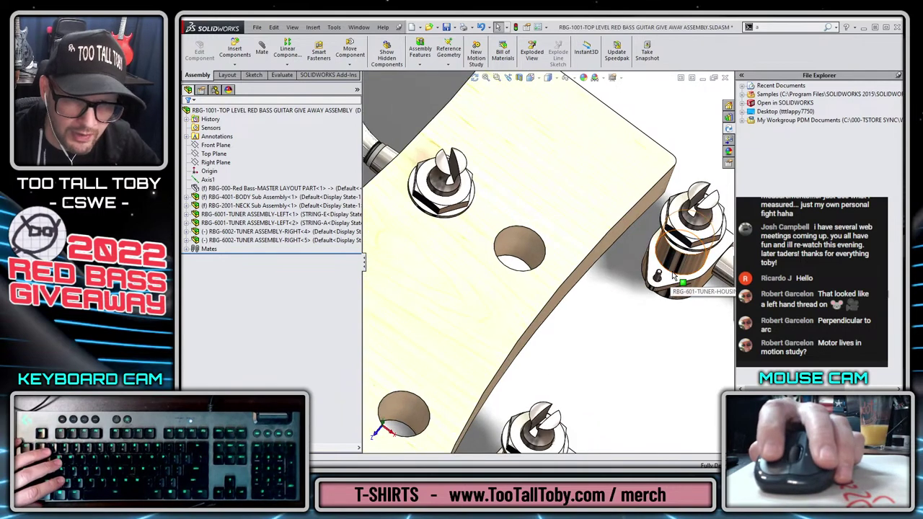
{"action": "left_click", "coordinate": [674, 277]}
{"action": "left_click_drag", "start_coordinate": [670, 278], "coordinate": [535, 276]}
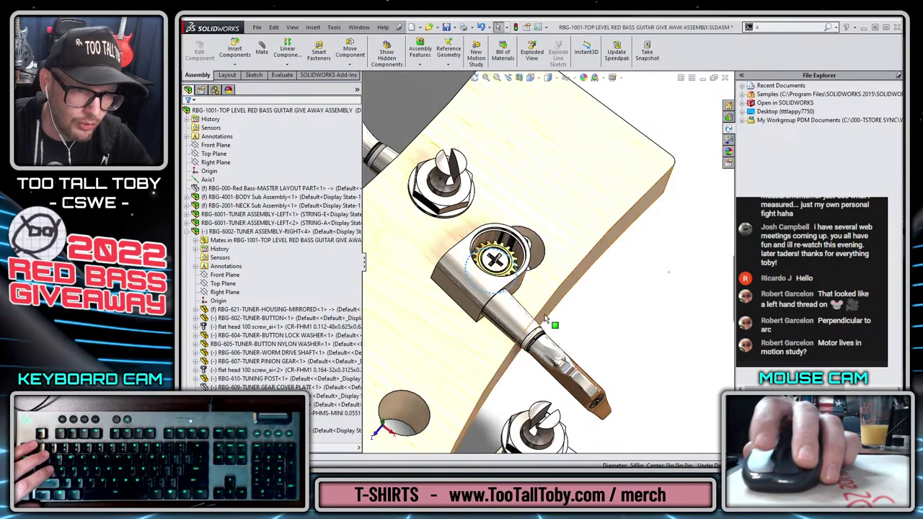
{"action": "scroll", "coordinate": [557, 278], "scroll_direction": "up", "scroll_amount": 2}
{"action": "scroll", "coordinate": [555, 273], "scroll_direction": "down", "scroll_amount": 2}
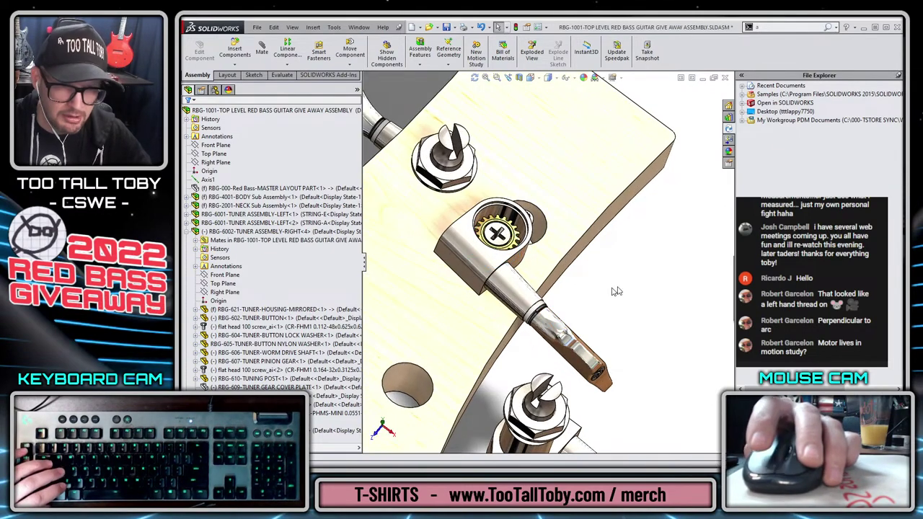
{"action": "key", "text": "ctrl+z"}
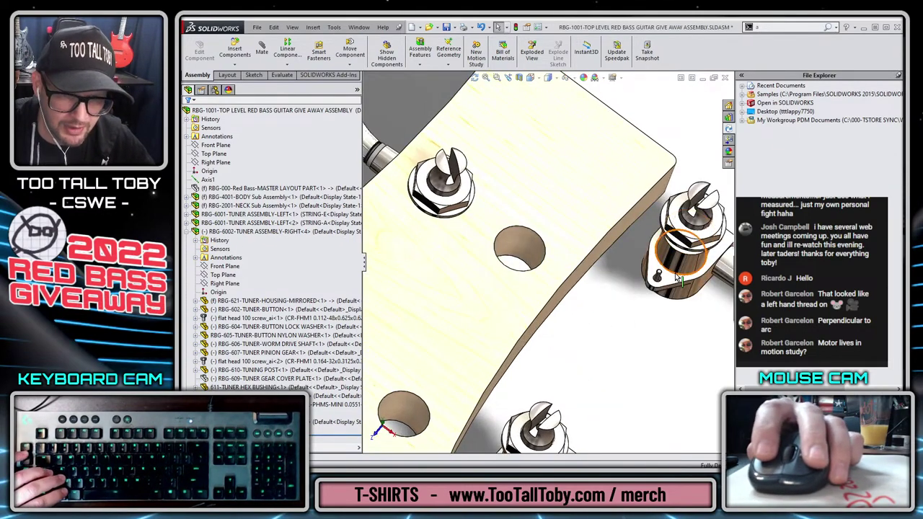
Try again to snap the upper tuner housing's circular shoulder edge onto the nearby headstock hole.
{"action": "left_click", "coordinate": [678, 280]}
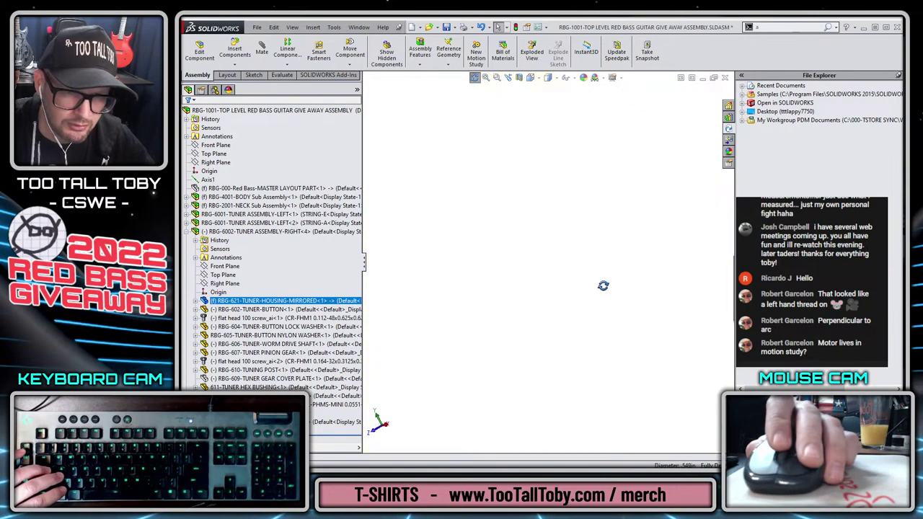
{"action": "middle_click_drag", "start_coordinate": [604, 286], "coordinate": [641, 348]}
{"action": "middle_click_drag", "start_coordinate": [556, 278], "coordinate": [555, 292]}
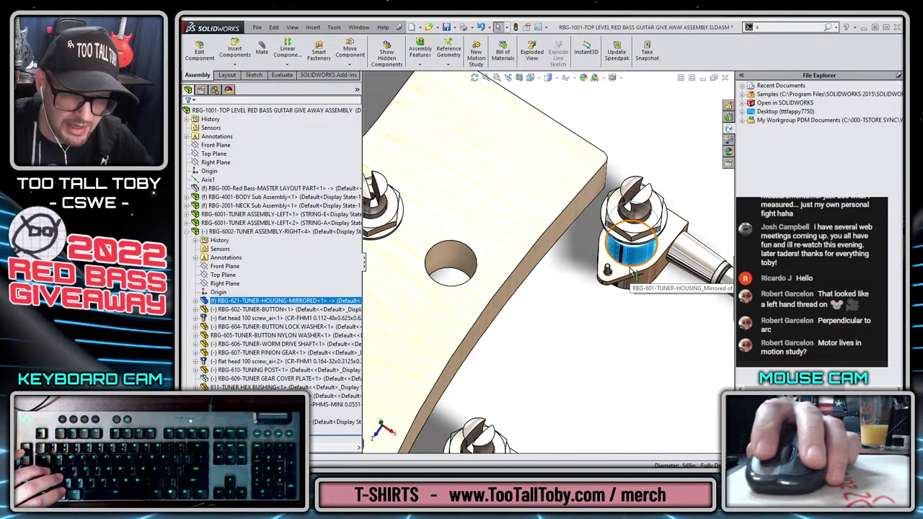
{"action": "left_click_drag", "start_coordinate": [635, 273], "coordinate": [588, 346]}
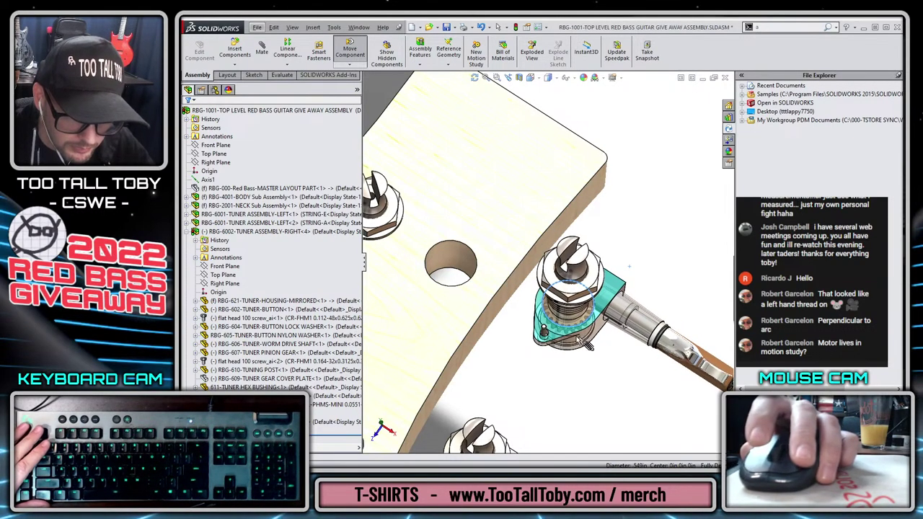
{"action": "key", "text": "Escape"}
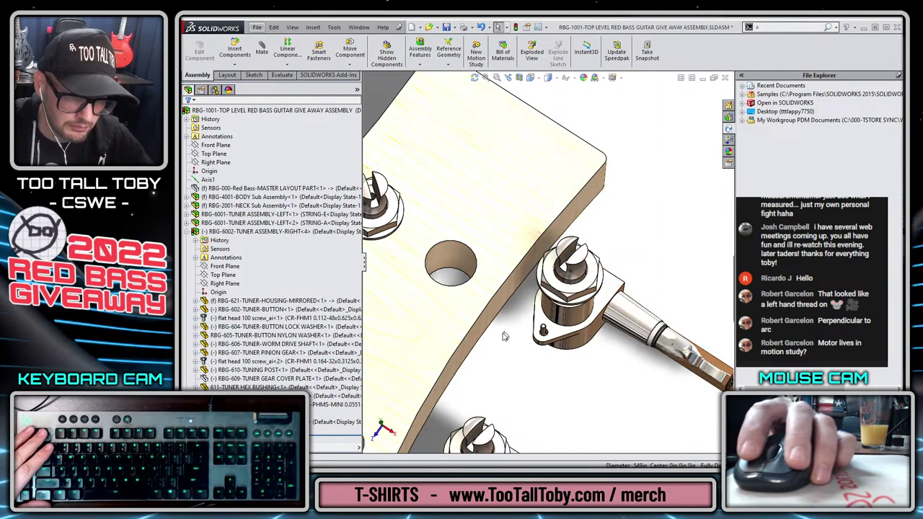
{"action": "scroll", "coordinate": [505, 303], "scroll_direction": "down", "scroll_amount": 5}
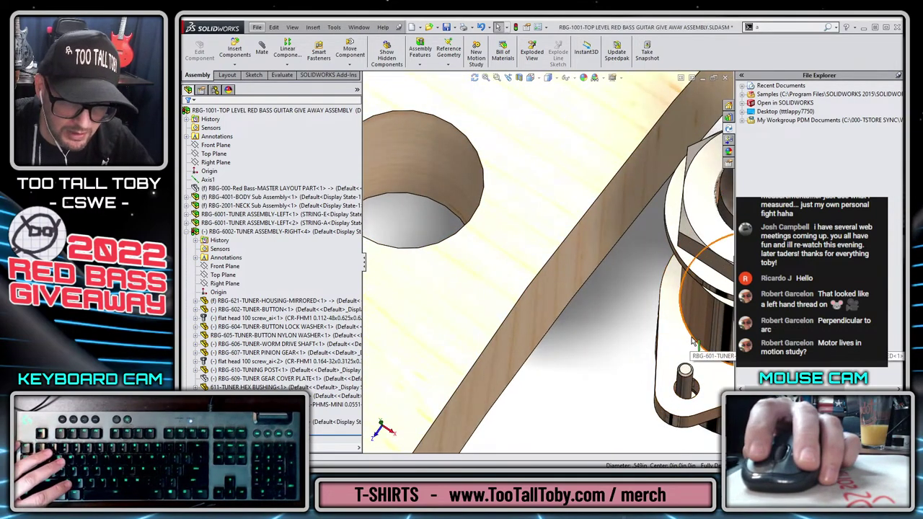
{"action": "left_click_drag", "start_coordinate": [691, 336], "coordinate": [391, 196], "text": "alt"}
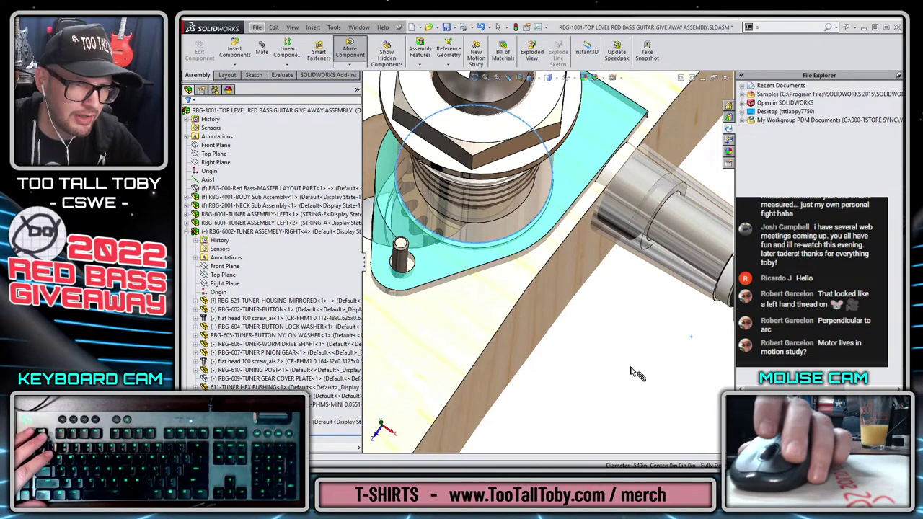
{"action": "key", "text": "Escape"}
{"action": "scroll", "coordinate": [581, 343], "scroll_direction": "up", "scroll_amount": 7}
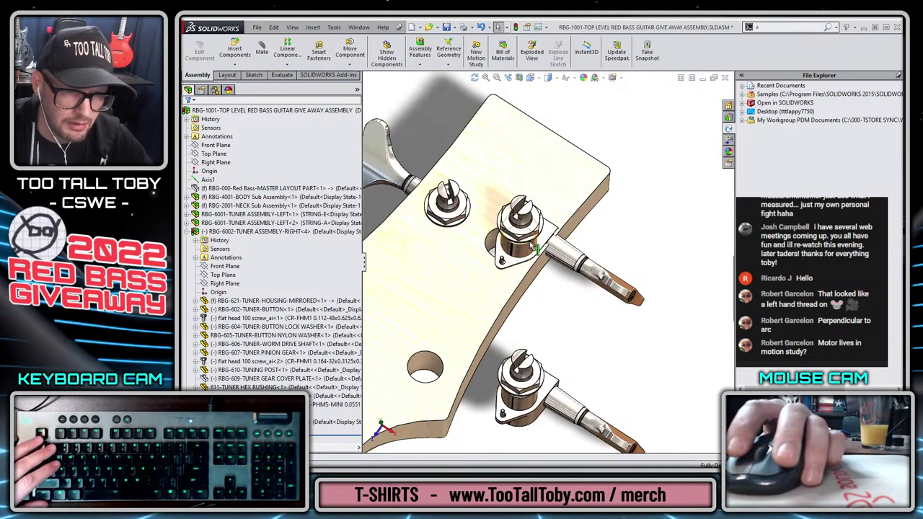
Move the upper tuner clear of the headstock and try to snap its housing edge while viewed from the underside.
{"action": "left_click_drag", "start_coordinate": [536, 249], "coordinate": [585, 340]}
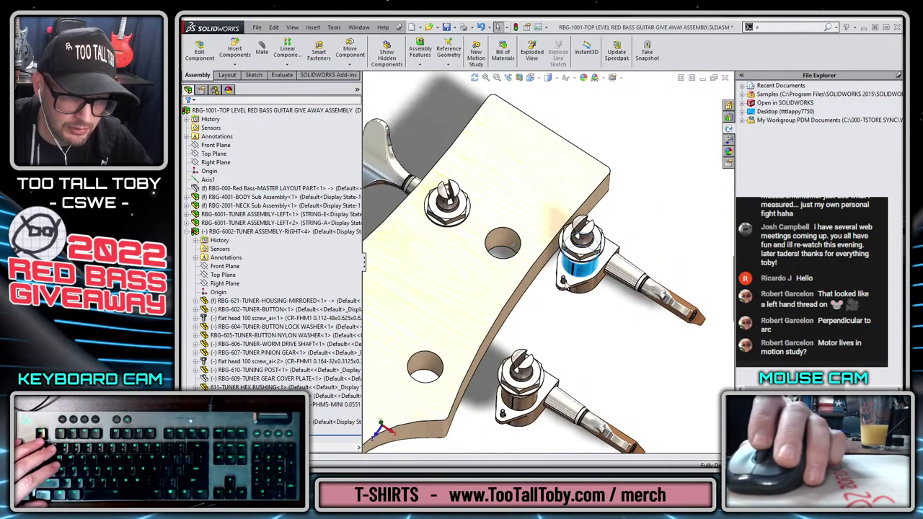
{"action": "middle_click_drag", "start_coordinate": [574, 308], "coordinate": [584, 229]}
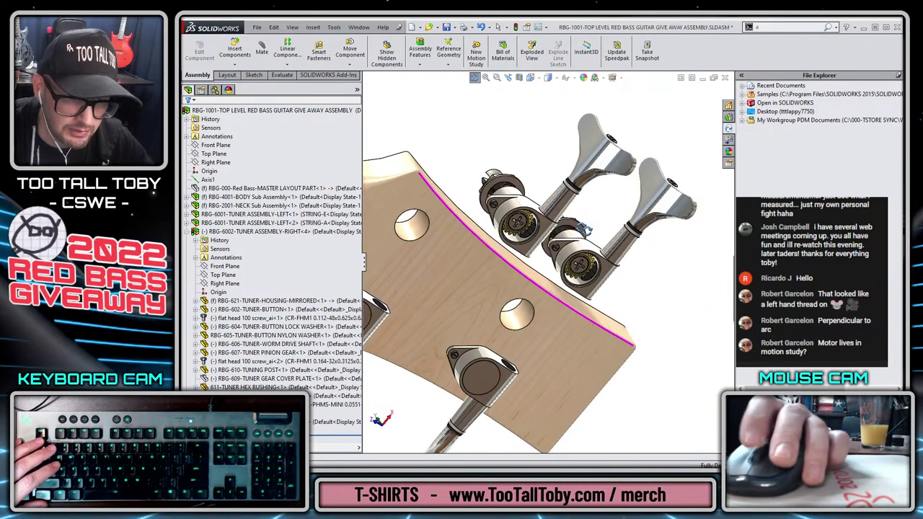
{"action": "left_click_drag", "start_coordinate": [602, 247], "coordinate": [581, 261]}
{"action": "scroll", "coordinate": [580, 261], "scroll_direction": "down", "scroll_amount": 5}
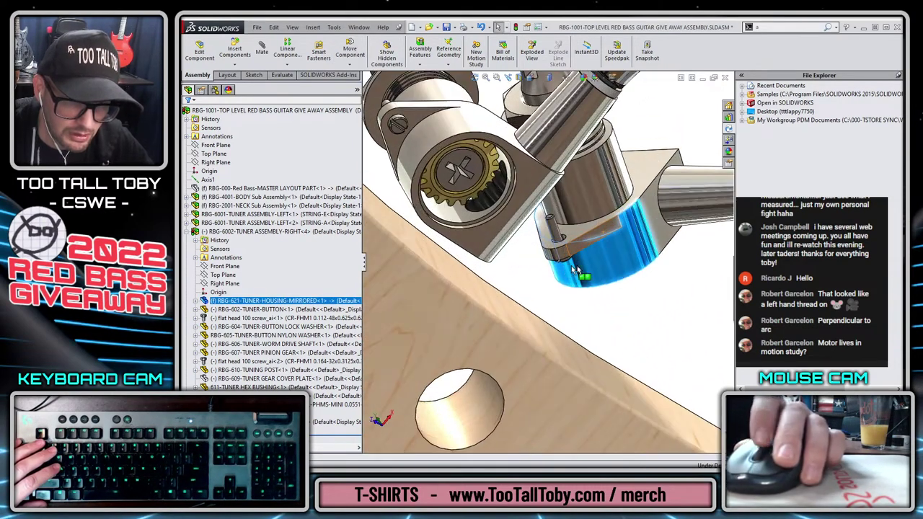
{"action": "left_click", "coordinate": [606, 217]}
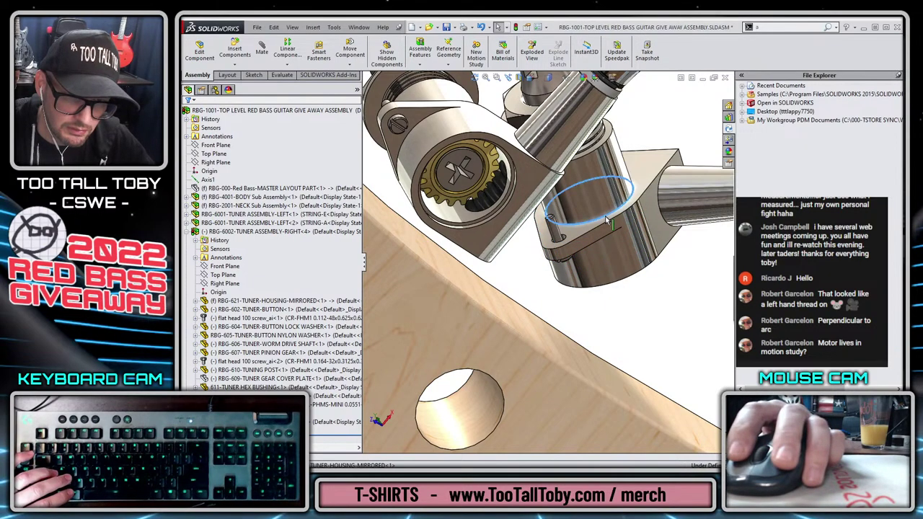
{"action": "left_click_drag", "start_coordinate": [606, 217], "coordinate": [653, 248]}
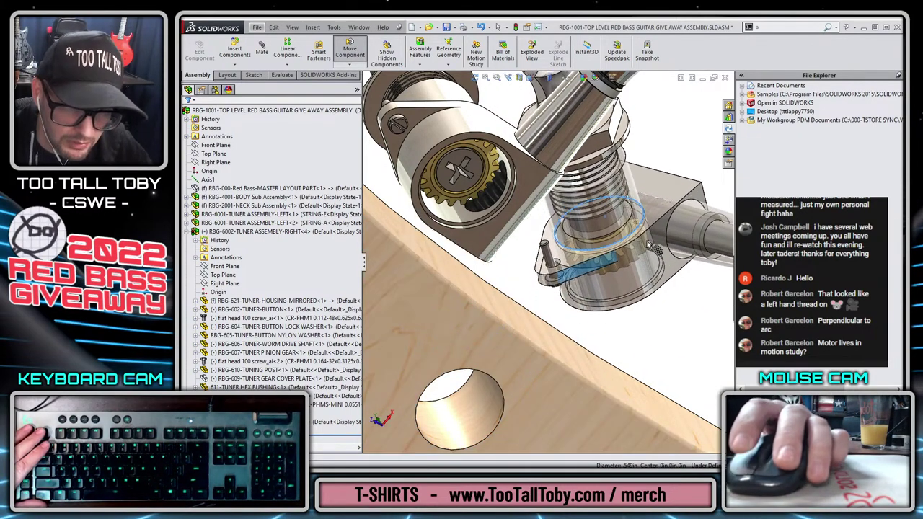
{"action": "key", "text": "Escape"}
{"action": "key", "text": "Escape"}
{"action": "key", "text": "Escape"}
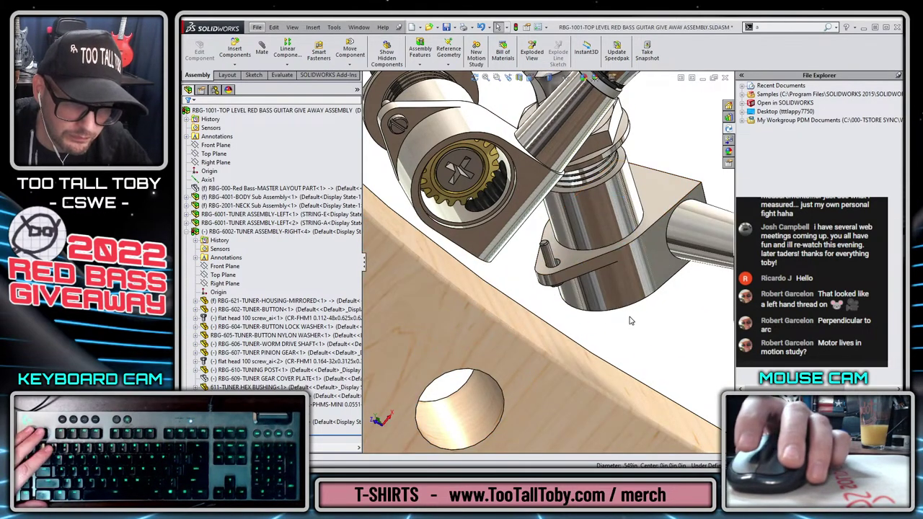
Mate the upper right tuner housing's cylindrical barrel concentric with the upper empty headstock hole.
{"action": "scroll", "coordinate": [634, 305], "scroll_direction": "up", "scroll_amount": 6}
{"action": "mouse_move", "coordinate": [594, 304]}
{"action": "middle_mouse_down"}
{"action": "mouse_move", "coordinate": [594, 381]}
{"action": "mouse_move", "coordinate": [583, 297]}
{"action": "middle_mouse_up"}
{"action": "right_click_drag", "start_coordinate": [578, 282], "coordinate": [579, 263]}
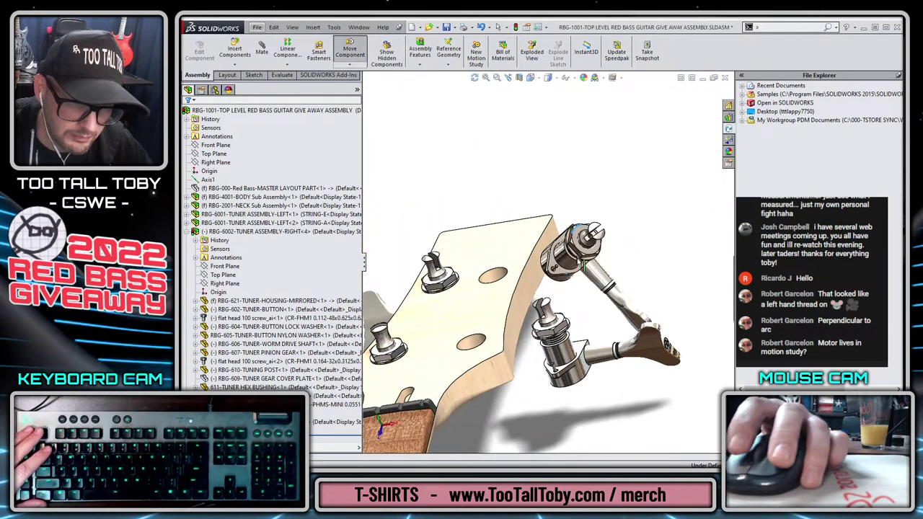
{"action": "left_click", "coordinate": [575, 251]}
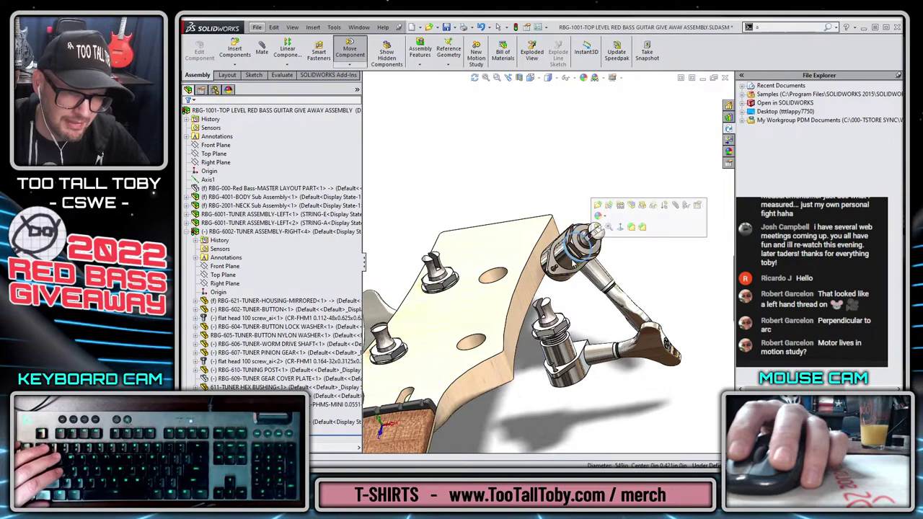
{"action": "key", "text": "Escape"}
{"action": "left_click", "coordinate": [569, 255]}
{"action": "left_click", "coordinate": [502, 280]}
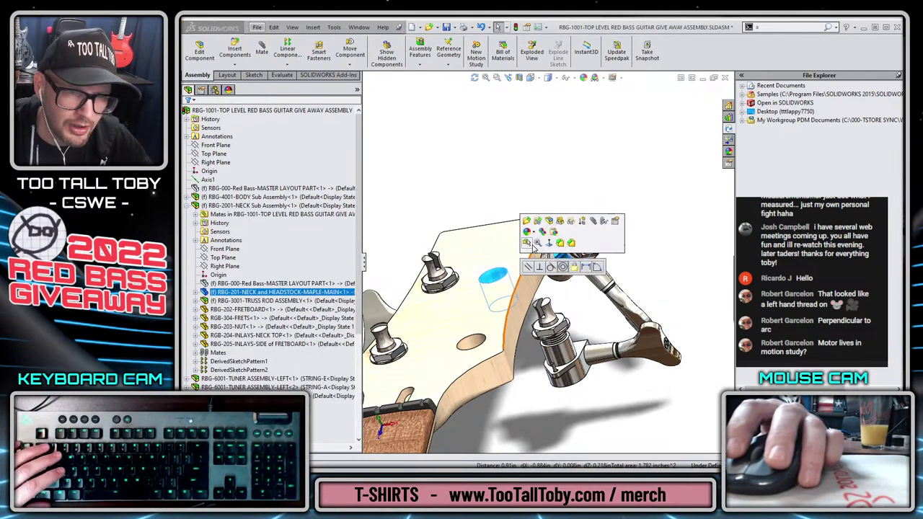
{"action": "left_click", "coordinate": [571, 267]}
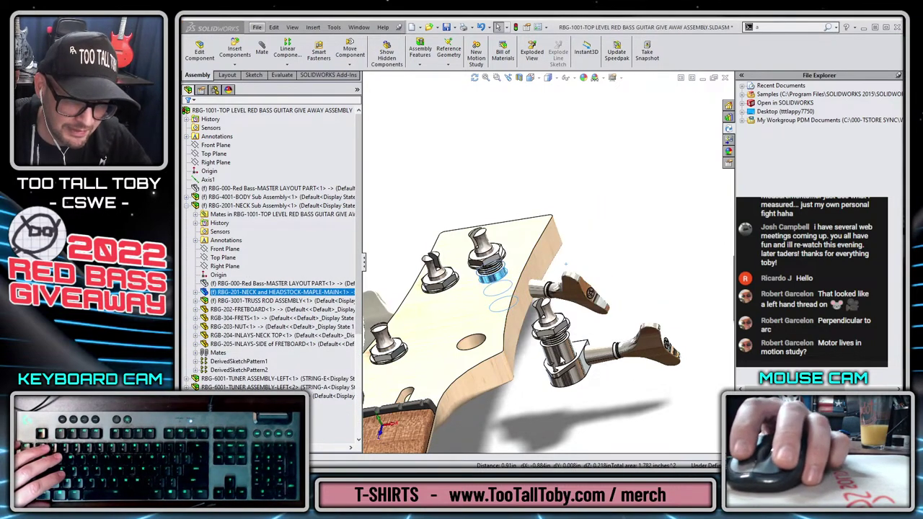
Mate the lower right tuner housing's cylindrical barrel concentric with the remaining empty headstock hole.
{"action": "left_click", "coordinate": [563, 358]}
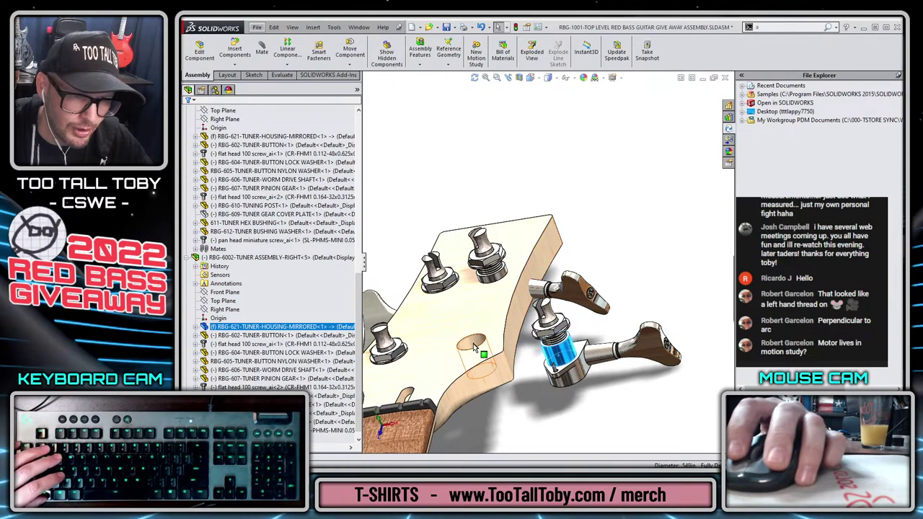
{"action": "left_click", "coordinate": [473, 346]}
{"action": "left_click", "coordinate": [535, 336]}
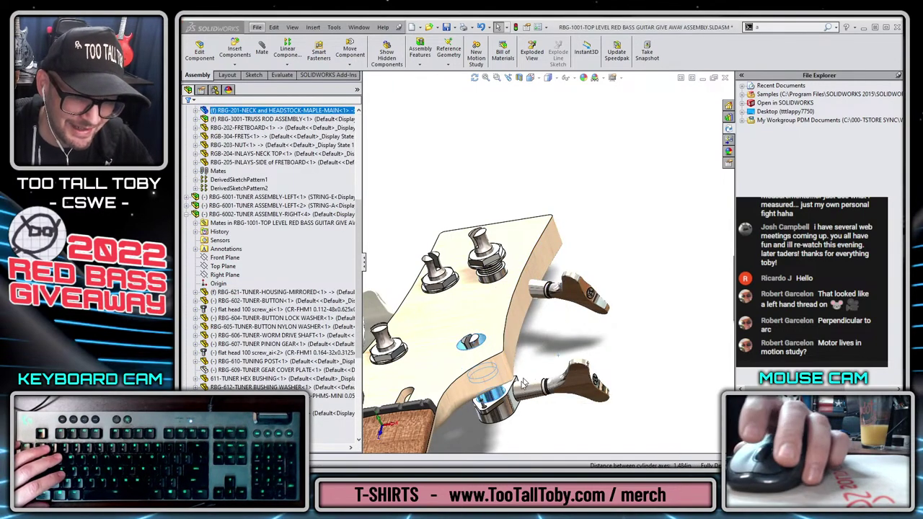
Mate the lower right tuner housing's seating face, on the tuner nearest the nut, coincident with the headstock's back face.
{"action": "scroll", "coordinate": [498, 412], "scroll_direction": "down", "scroll_amount": 3}
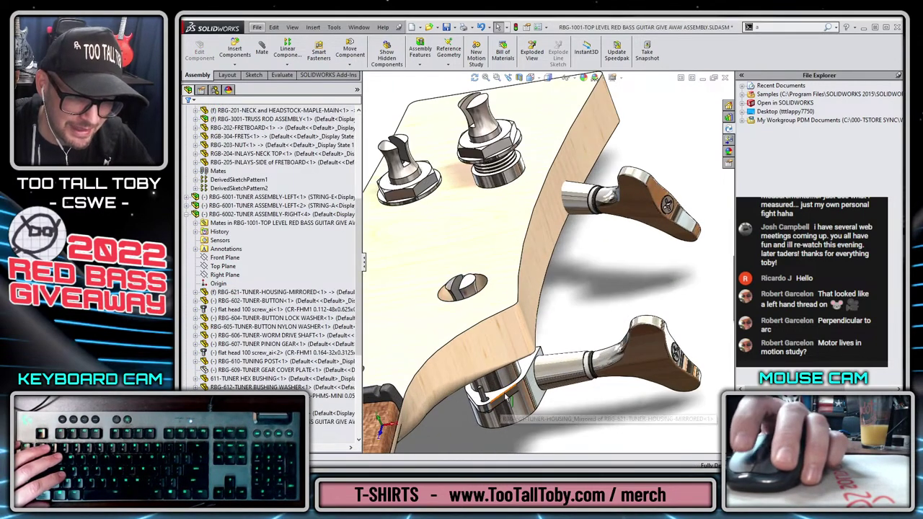
{"action": "left_click", "coordinate": [498, 400]}
{"action": "scroll", "coordinate": [525, 413], "scroll_direction": "up", "scroll_amount": 4}
{"action": "middle_click_drag", "start_coordinate": [525, 413], "coordinate": [633, 364]}
{"action": "middle_click_drag", "start_coordinate": [588, 311], "coordinate": [593, 309]}
{"action": "left_click", "coordinate": [593, 309]}
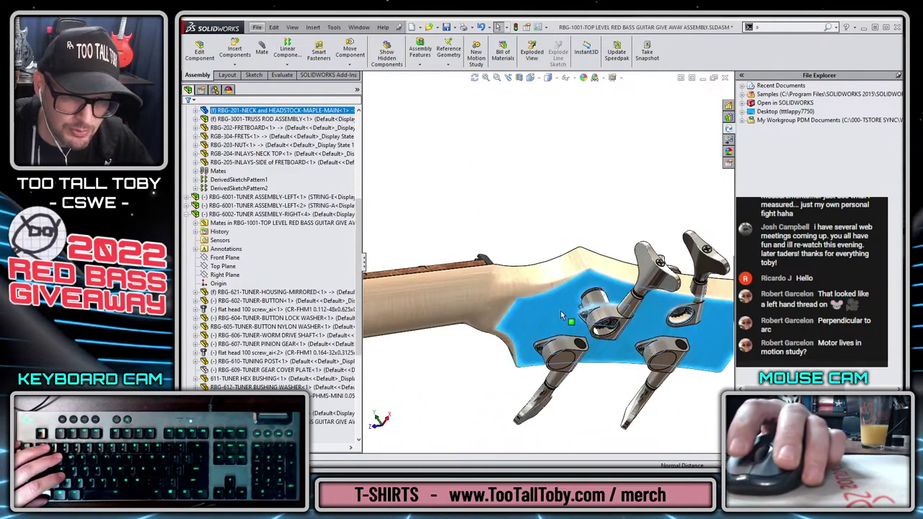
{"action": "left_click", "coordinate": [589, 305]}
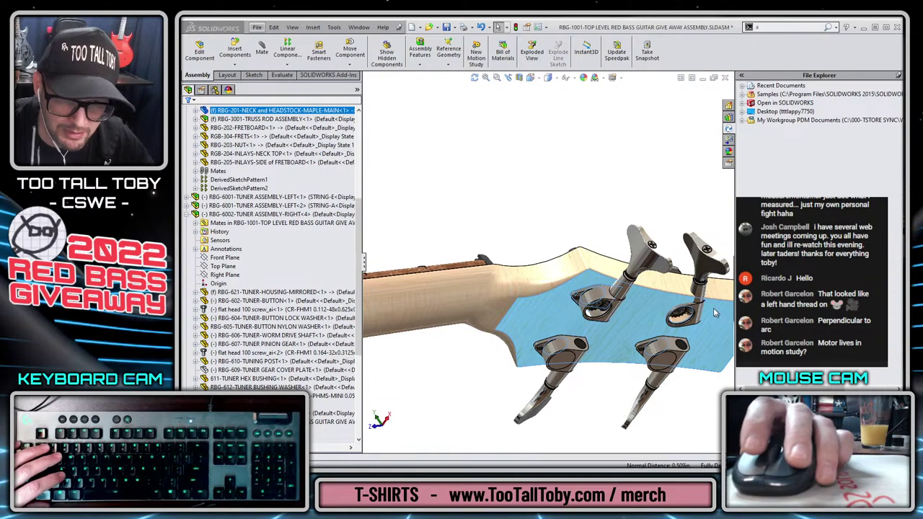
{"action": "left_click", "coordinate": [610, 200]}
Pull the upper right tuner out of its hole and mate its housing's seating face coincident with the headstock's back face.
{"action": "scroll", "coordinate": [680, 291], "scroll_direction": "down", "scroll_amount": 4}
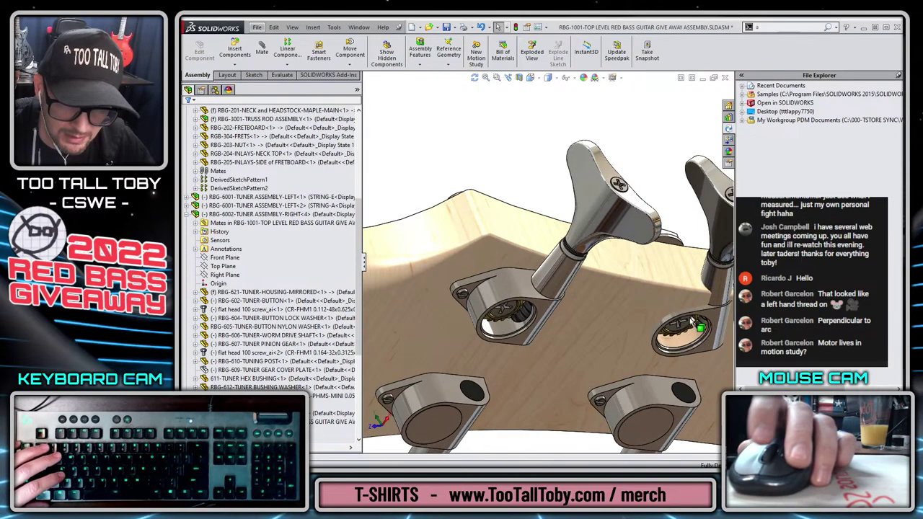
{"action": "left_click", "coordinate": [704, 352]}
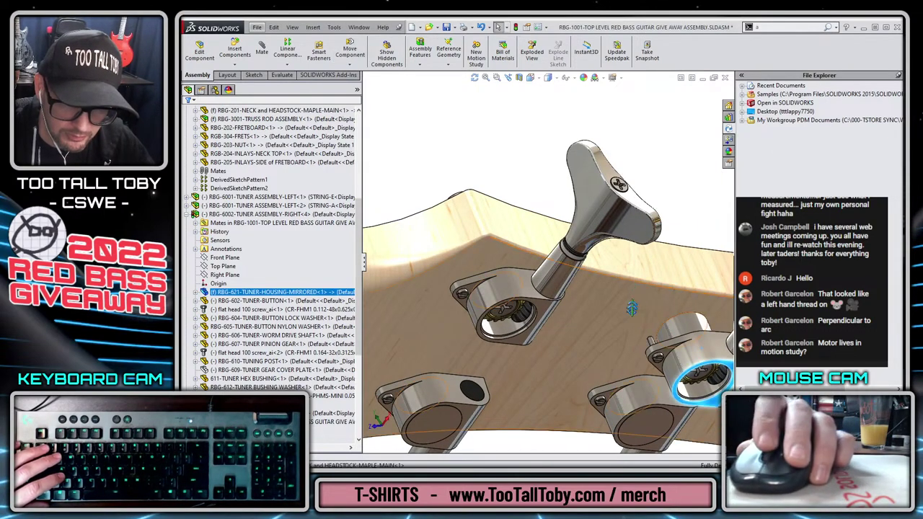
{"action": "middle_click_drag", "start_coordinate": [701, 361], "coordinate": [613, 393]}
{"action": "middle_click_drag", "start_coordinate": [720, 261], "coordinate": [654, 224]}
{"action": "left_click", "coordinate": [639, 239]}
{"action": "left_click", "coordinate": [642, 242]}
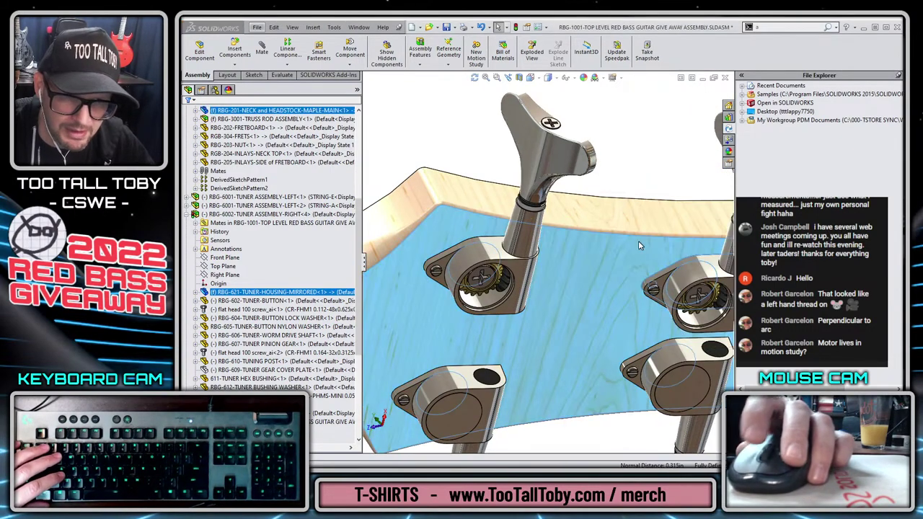
{"action": "left_click", "coordinate": [604, 173]}
{"action": "scroll", "coordinate": [617, 177], "scroll_direction": "up", "scroll_amount": 5}
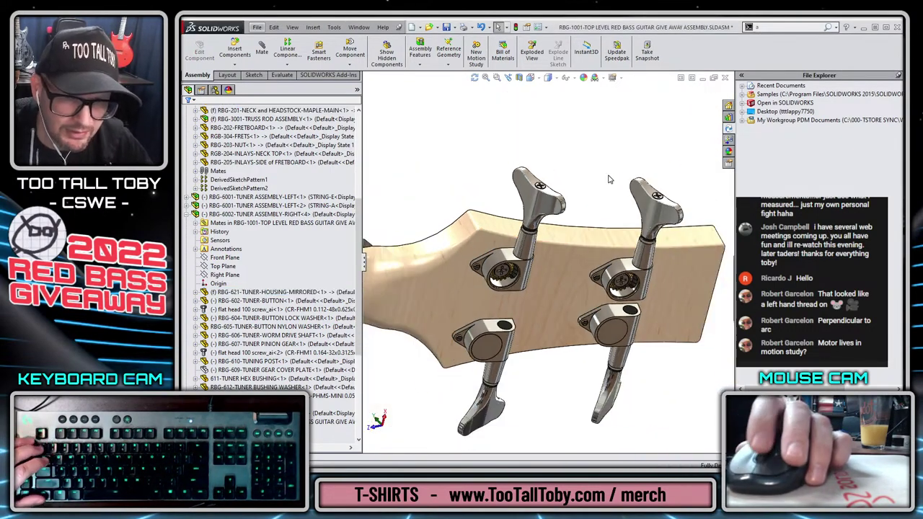
Show the hidden gear cover plate in the right tuner assembly's own file and cycle through its STRING-D and STRING-G configurations.
{"action": "left_click", "coordinate": [233, 215]}
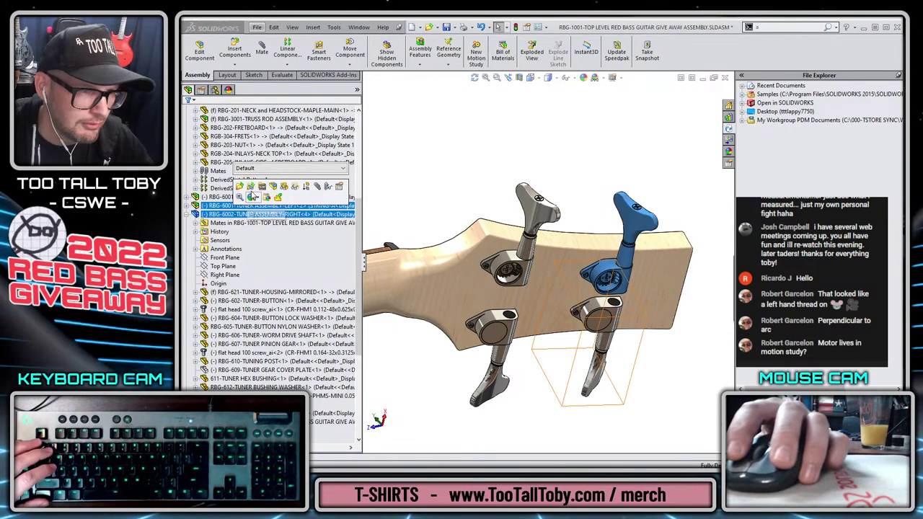
{"action": "left_click", "coordinate": [242, 187]}
{"action": "middle_click_drag", "start_coordinate": [426, 302], "coordinate": [444, 182]}
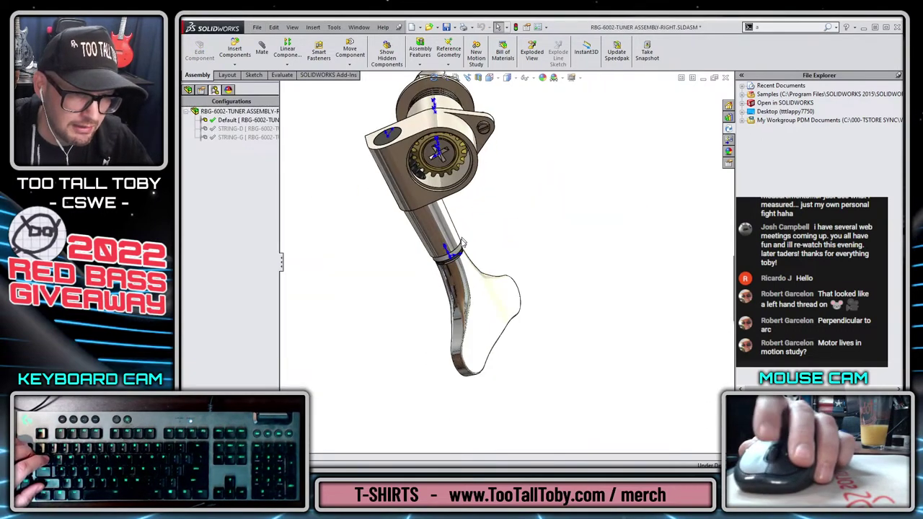
{"action": "left_click", "coordinate": [444, 181]}
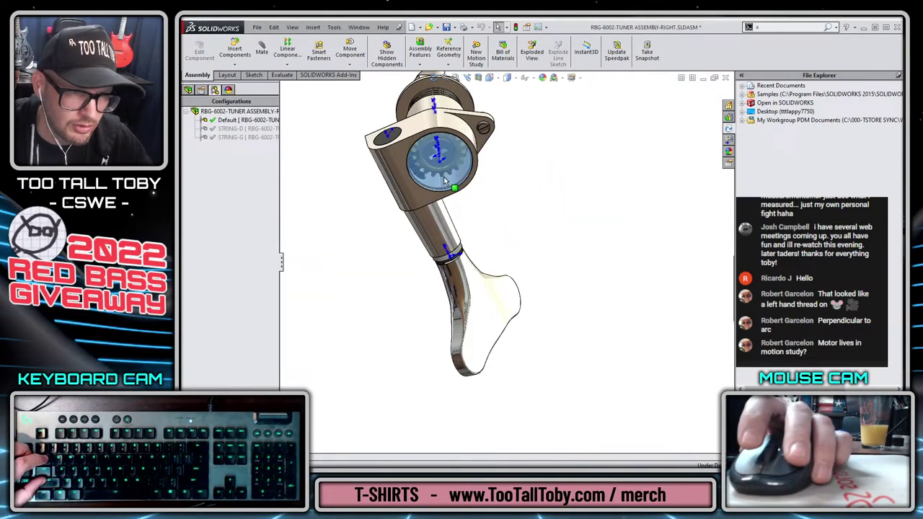
{"action": "double_click", "coordinate": [238, 129]}
{"action": "double_click", "coordinate": [238, 137]}
{"action": "key", "text": "ctrl+Tab"}
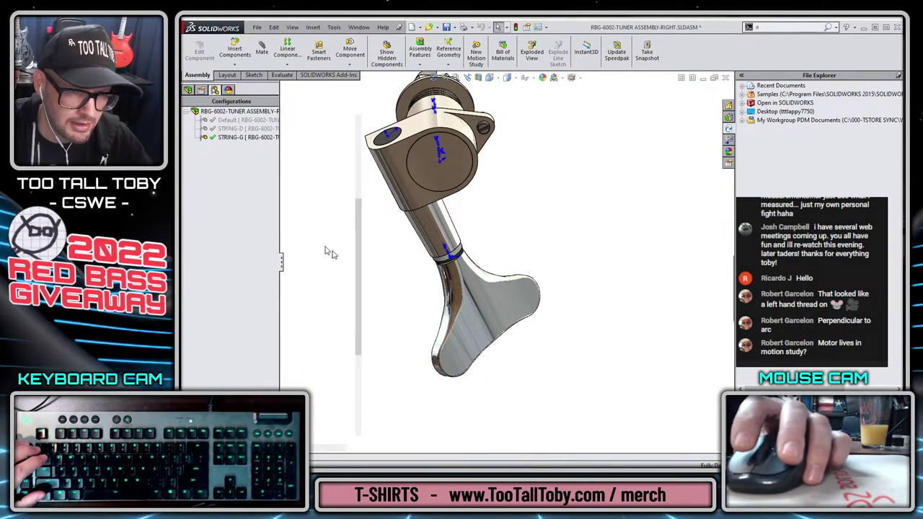
Mate the upper right tuner assembly's Front Plane to the top-level assembly's Right Plane to fix its orientation.
{"action": "scroll", "coordinate": [490, 321], "scroll_direction": "up", "scroll_amount": 3}
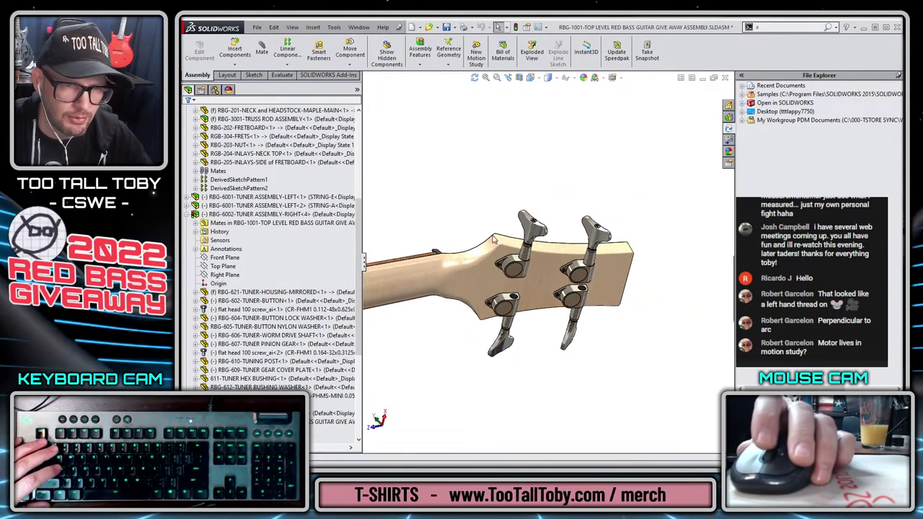
{"action": "mouse_move", "coordinate": [491, 320]}
{"action": "middle_mouse_down"}
{"action": "mouse_move", "coordinate": [509, 274]}
{"action": "mouse_move", "coordinate": [504, 324]}
{"action": "middle_mouse_up"}
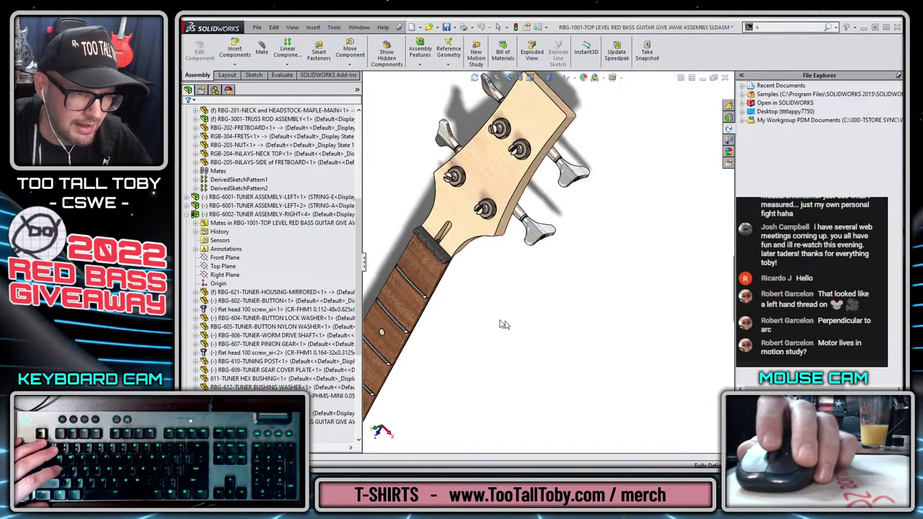
{"action": "left_click", "coordinate": [281, 214]}
{"action": "left_click", "coordinate": [224, 261]}
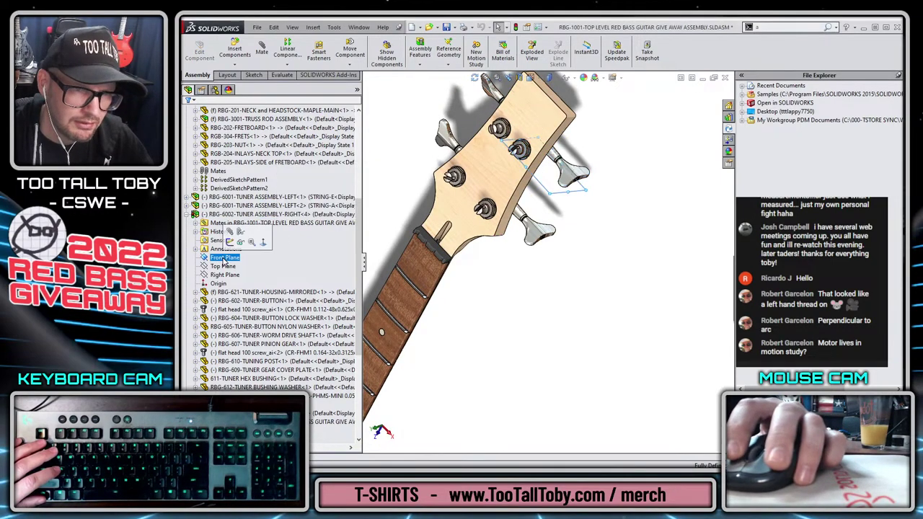
{"action": "scroll", "coordinate": [221, 275], "scroll_direction": "up", "scroll_amount": 7}
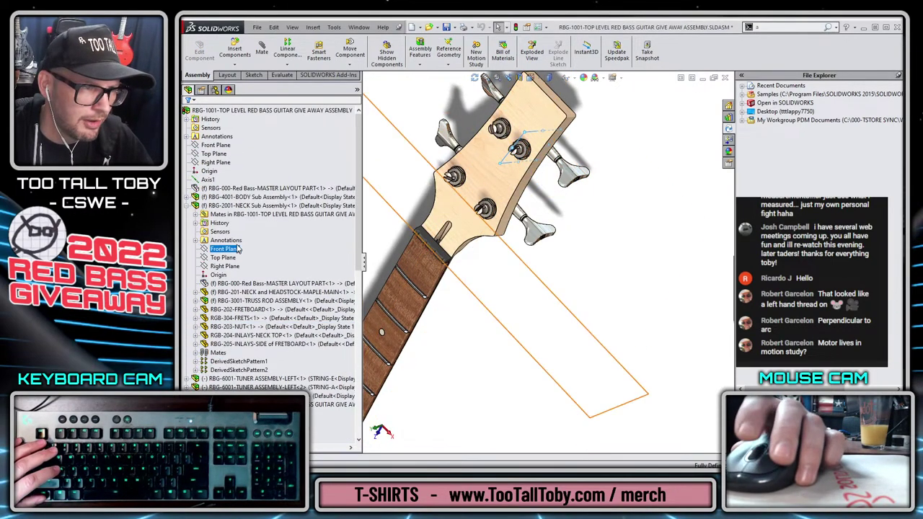
{"action": "left_click", "coordinate": [214, 162]}
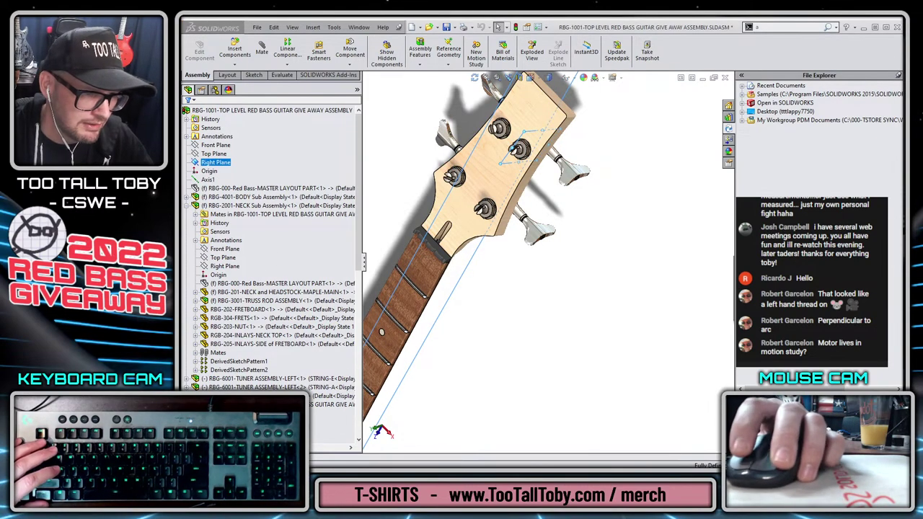
Mate the lower right tuner assembly's Front Plane to the top-level Right Plane to fix its orientation.
{"action": "scroll", "coordinate": [233, 333], "scroll_direction": "down", "scroll_amount": 15}
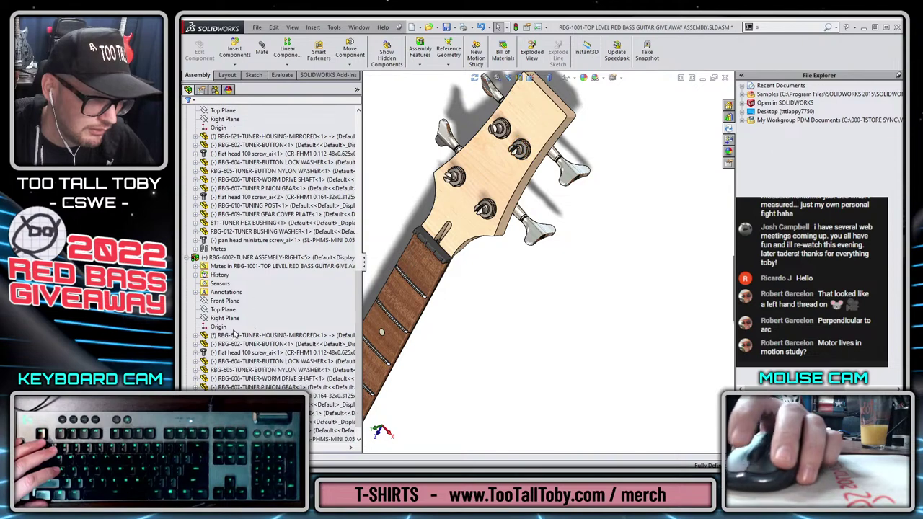
{"action": "scroll", "coordinate": [223, 323], "scroll_direction": "up", "scroll_amount": 15}
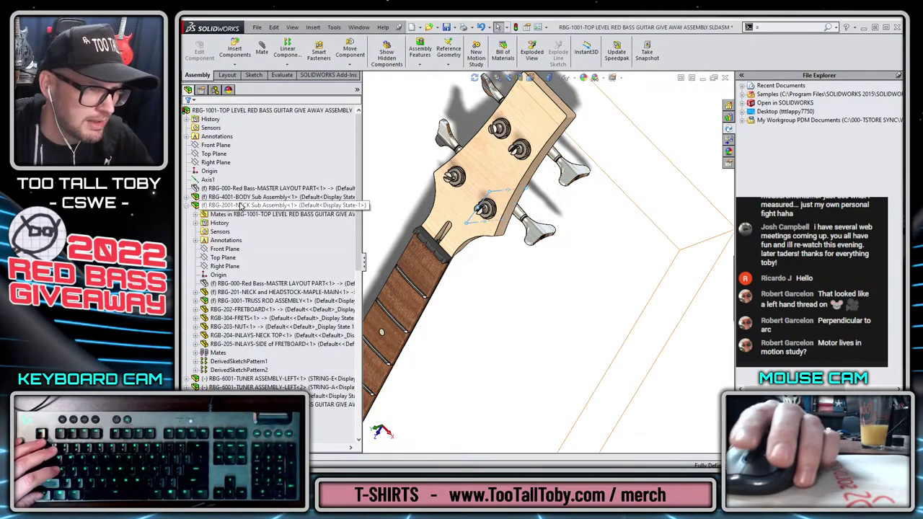
{"action": "left_click", "coordinate": [220, 165]}
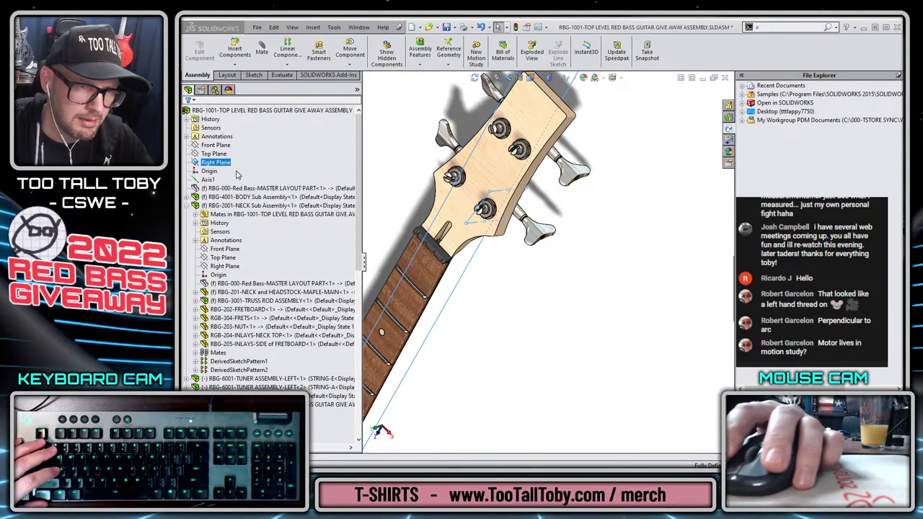
{"action": "key", "text": "Escape"}
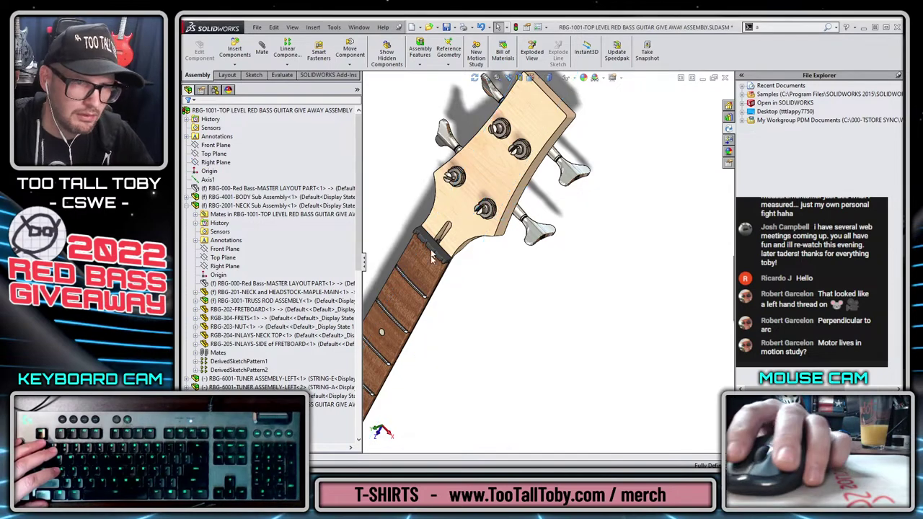
Switch the upper right tuner assembly to the STRING-D configuration.
{"action": "scroll", "coordinate": [274, 257], "scroll_direction": "down", "scroll_amount": 10}
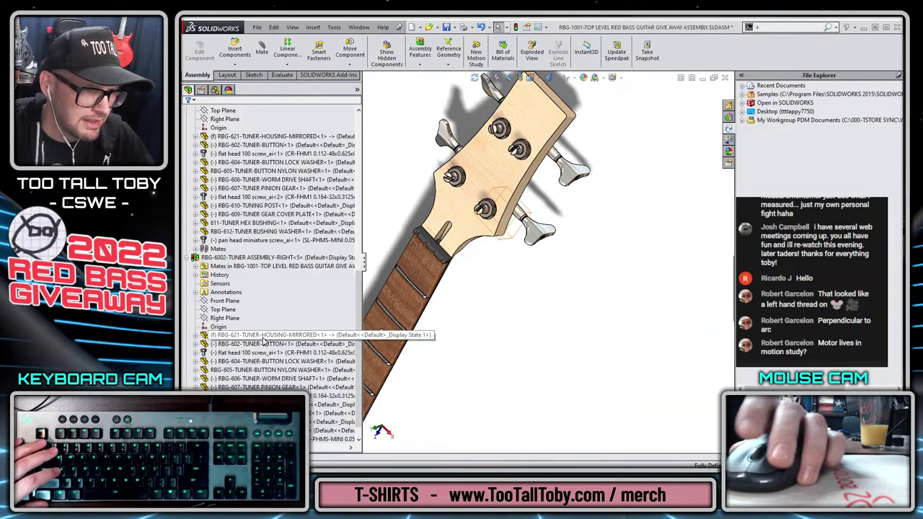
{"action": "right_click", "coordinate": [246, 119]}
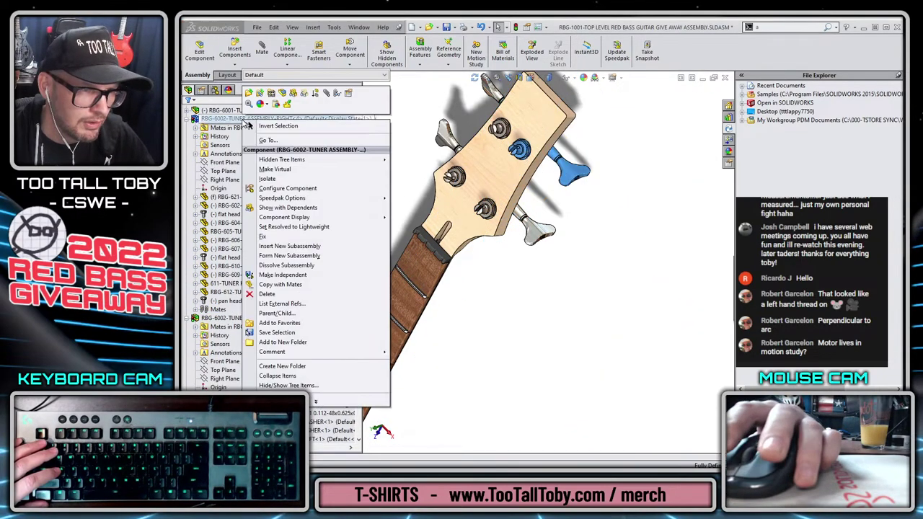
{"action": "key", "text": "Escape"}
{"action": "key", "text": "Escape"}
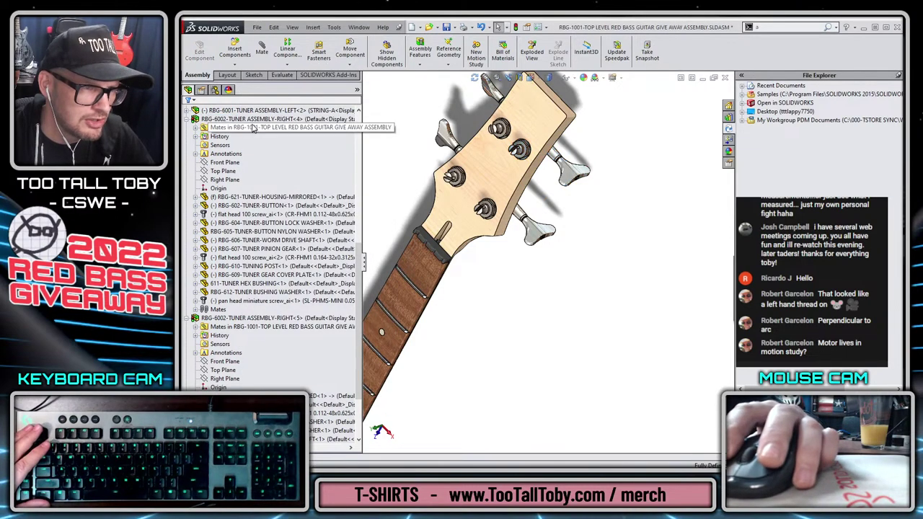
{"action": "right_click", "coordinate": [257, 119]}
{"action": "left_click", "coordinate": [328, 74]}
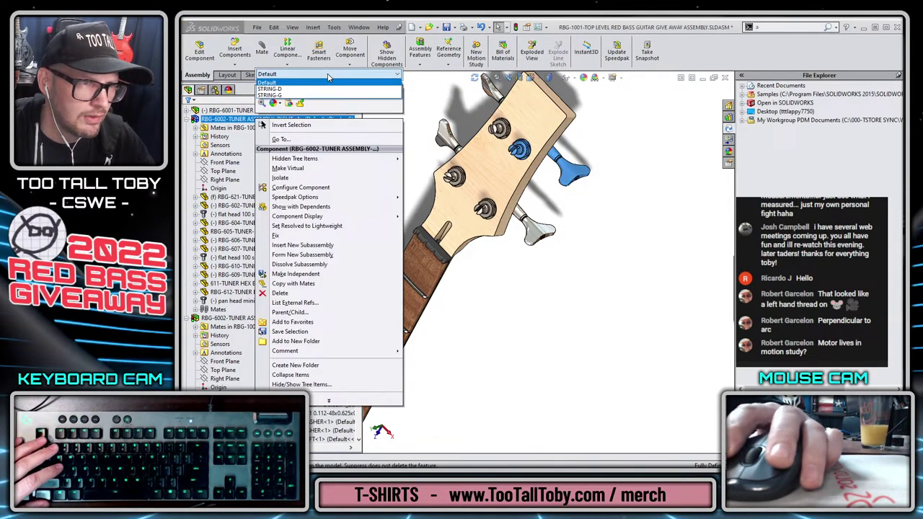
{"action": "left_click", "coordinate": [293, 89]}
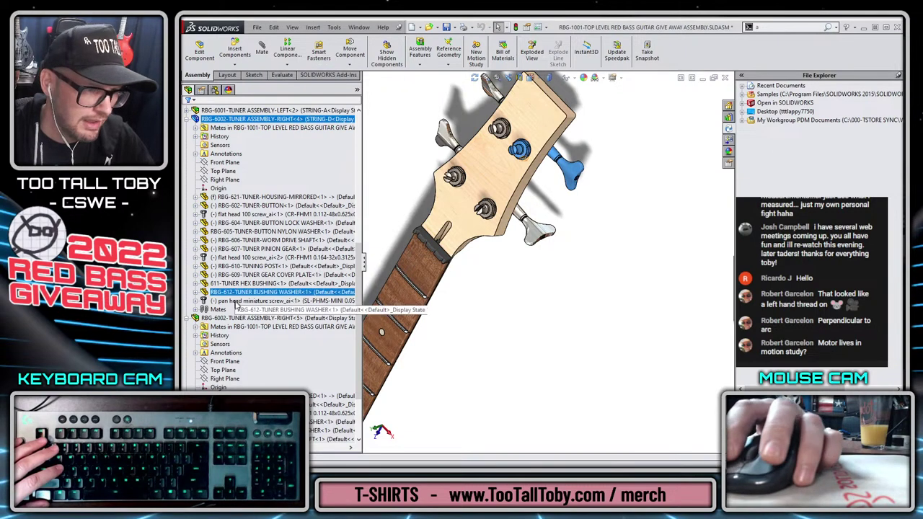
Switch the lower right tuner assembly to the STRING-G configuration and clear the selection.
{"action": "right_click", "coordinate": [274, 318]}
{"action": "left_click", "coordinate": [337, 187]}
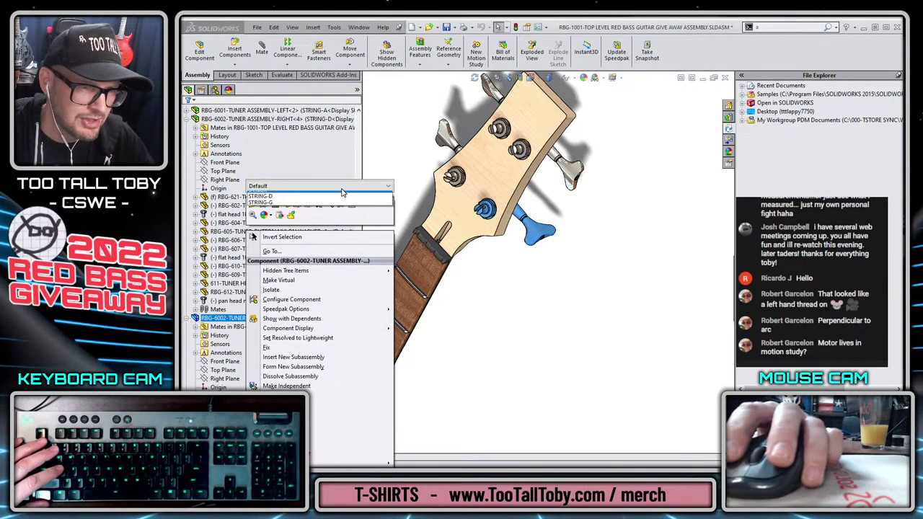
{"action": "left_click", "coordinate": [300, 207]}
{"action": "right_click", "coordinate": [303, 207]}
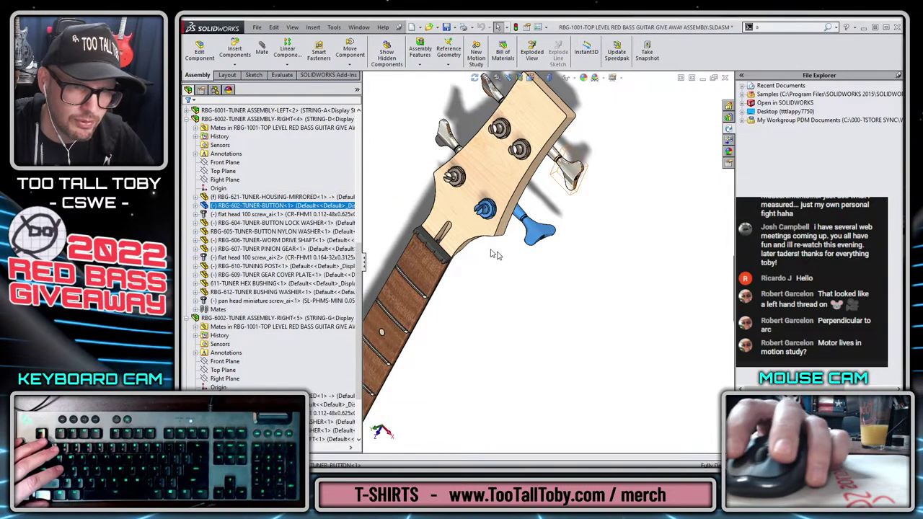
{"action": "left_click", "coordinate": [547, 329]}
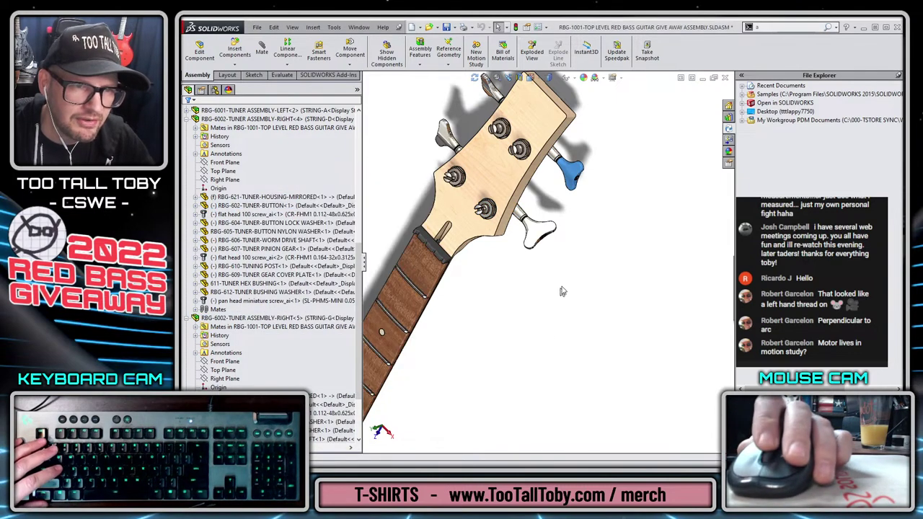
Open the upper right tuner assembly in its own window, inspect it, and close it with its changes saved.
{"action": "middle_click_drag", "start_coordinate": [510, 309], "coordinate": [520, 352]}
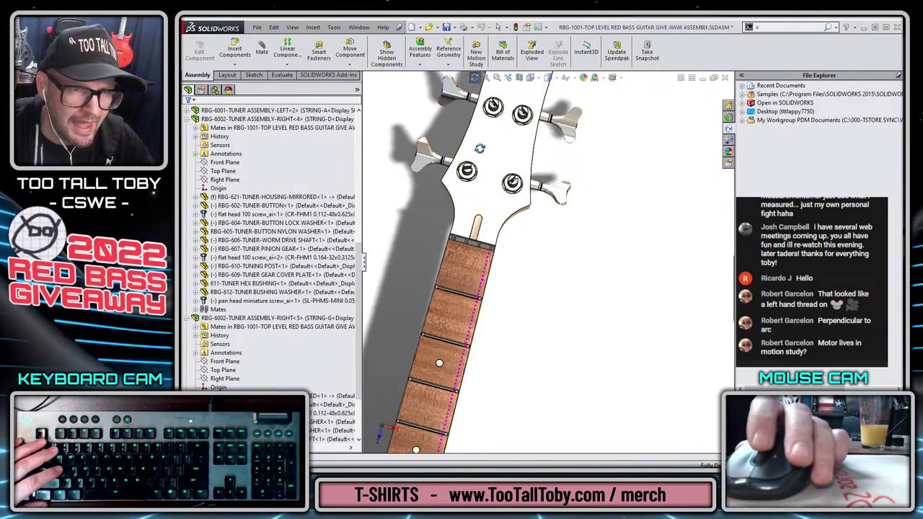
{"action": "middle_click_drag", "start_coordinate": [508, 145], "coordinate": [670, 220]}
{"action": "scroll", "coordinate": [528, 228], "scroll_direction": "down", "scroll_amount": 3}
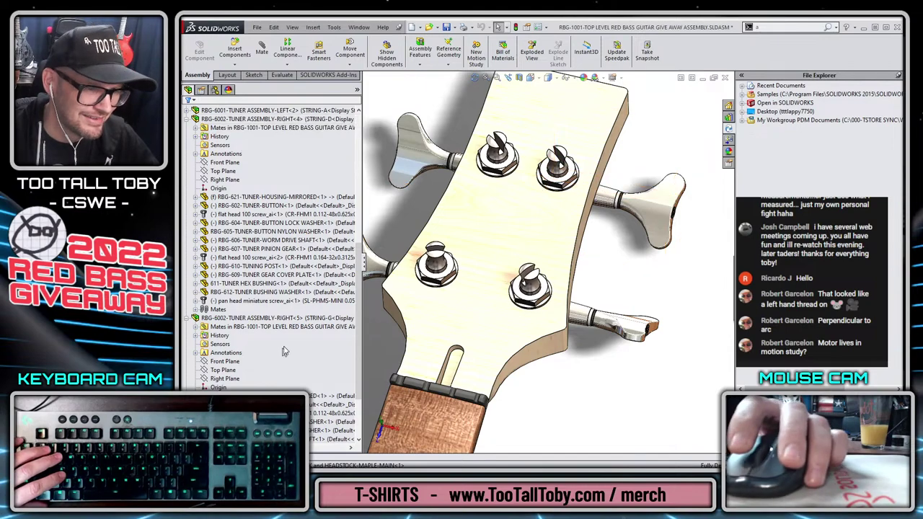
{"action": "left_click", "coordinate": [288, 317]}
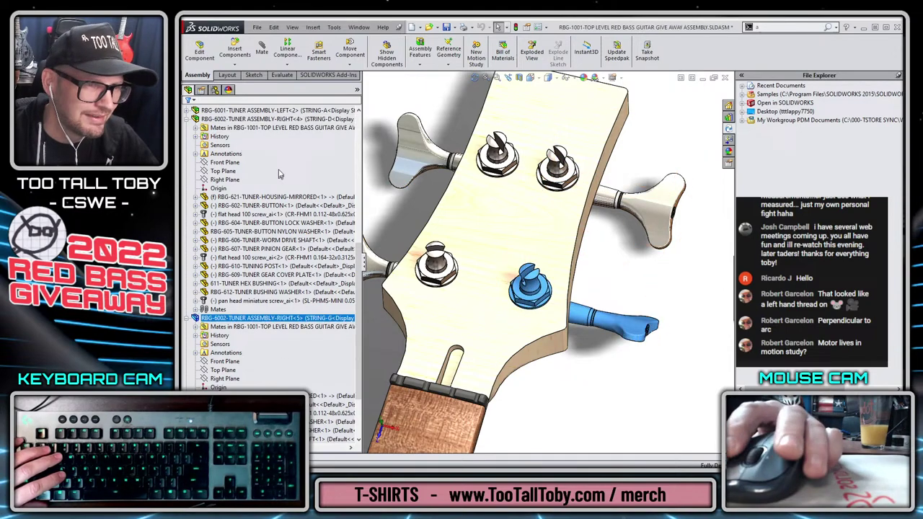
{"action": "left_click", "coordinate": [294, 119]}
{"action": "left_click", "coordinate": [304, 96]}
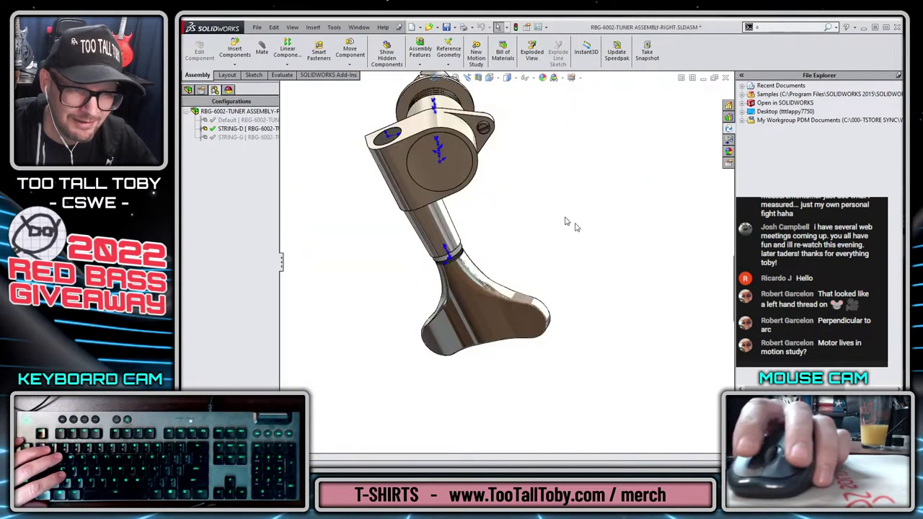
{"action": "middle_click_drag", "start_coordinate": [485, 223], "coordinate": [566, 340]}
{"action": "left_click", "coordinate": [726, 77]}
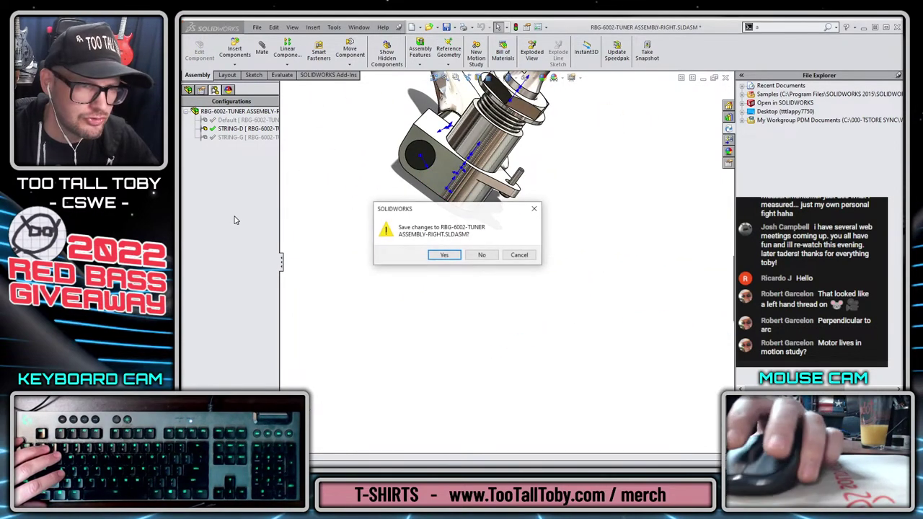
{"action": "left_click", "coordinate": [445, 255]}
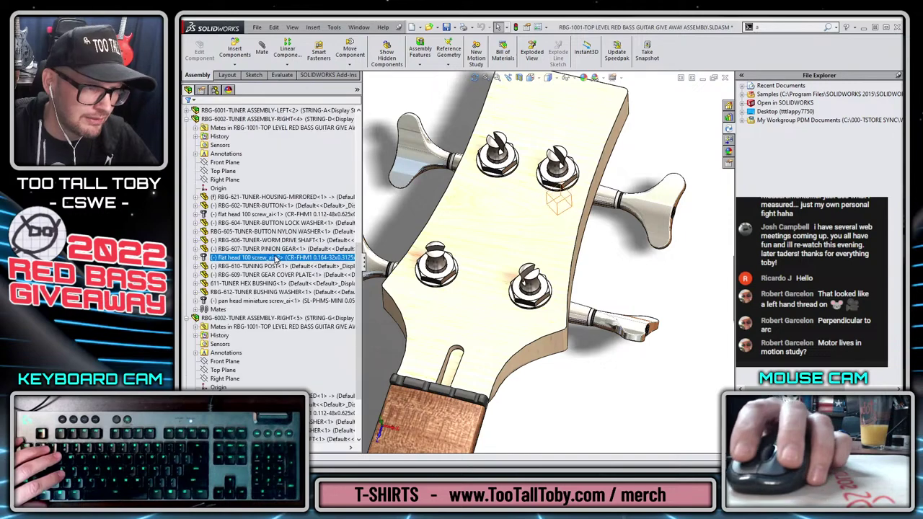
Open the upper right tuner assembly in its own window and rotate its tuning post and button in the STRING-D configuration with Move Component.
{"action": "right_click", "coordinate": [244, 120]}
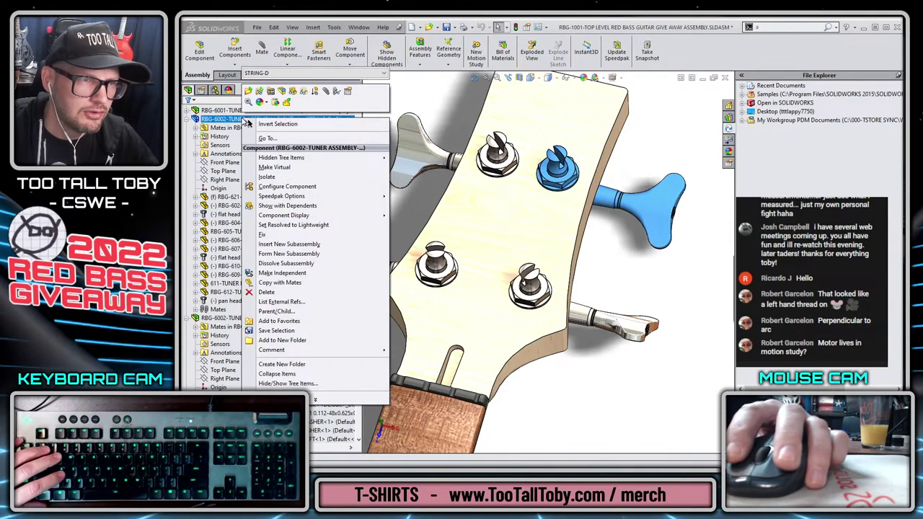
{"action": "left_click", "coordinate": [260, 92]}
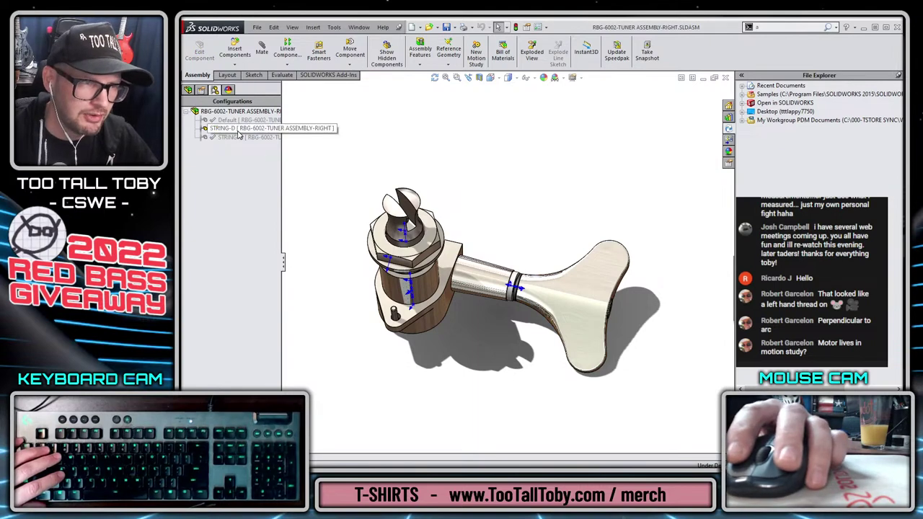
{"action": "left_click", "coordinate": [350, 51]}
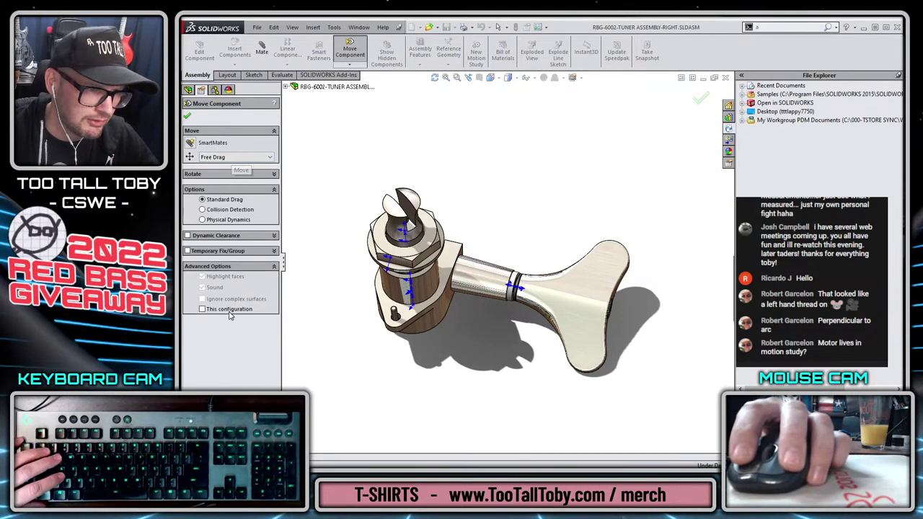
{"action": "left_click_drag", "start_coordinate": [396, 234], "coordinate": [429, 217]}
{"action": "right_click", "coordinate": [698, 101]}
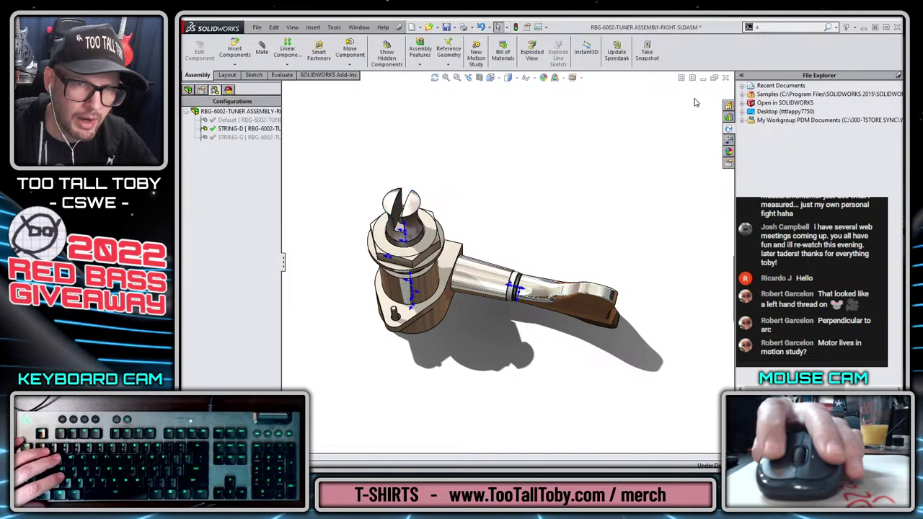
Rebuild and save the right tuner assembly, and close its window to return to the top-level guitar assembly.
{"action": "left_click", "coordinate": [446, 28]}
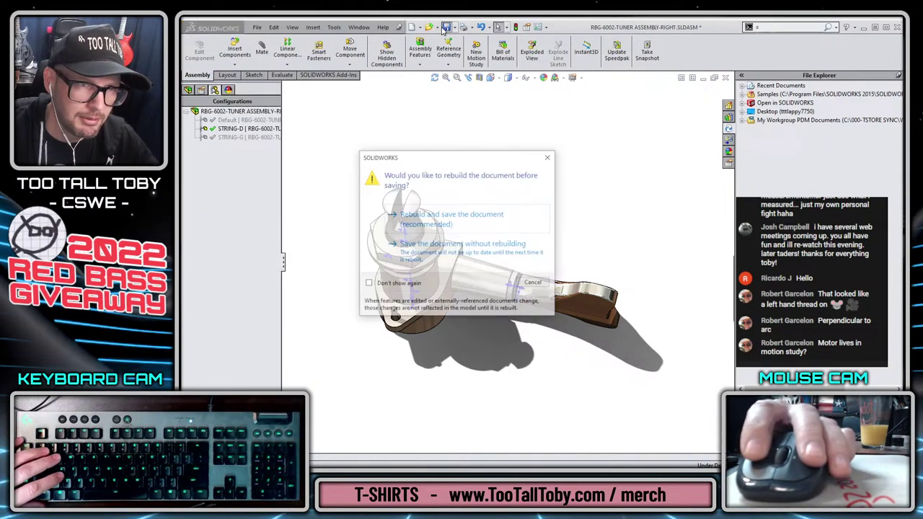
{"action": "left_click", "coordinate": [424, 218]}
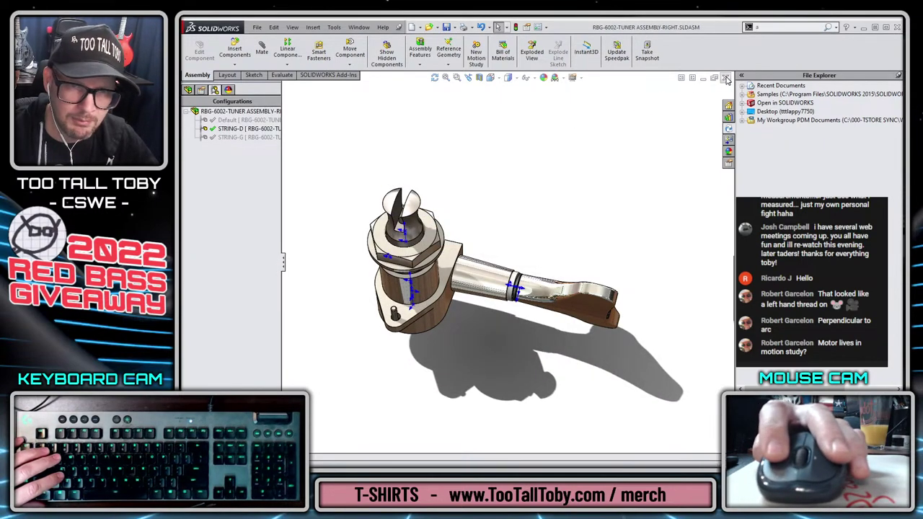
{"action": "left_click", "coordinate": [725, 78]}
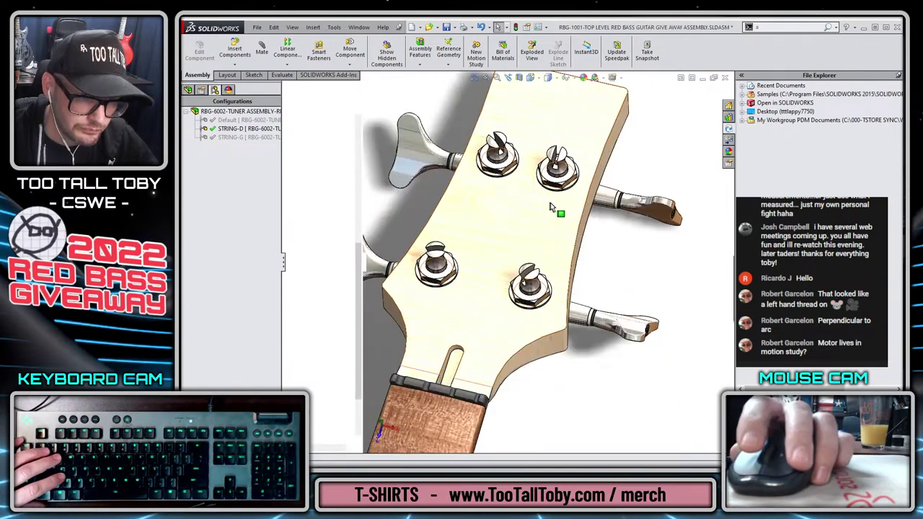
Examine the four installed tuners on the headstock from the front and back, including a tuner button and its screw up close.
{"action": "scroll", "coordinate": [607, 267], "scroll_direction": "up", "scroll_amount": 3}
{"action": "middle_click_drag", "start_coordinate": [606, 266], "coordinate": [548, 237]}
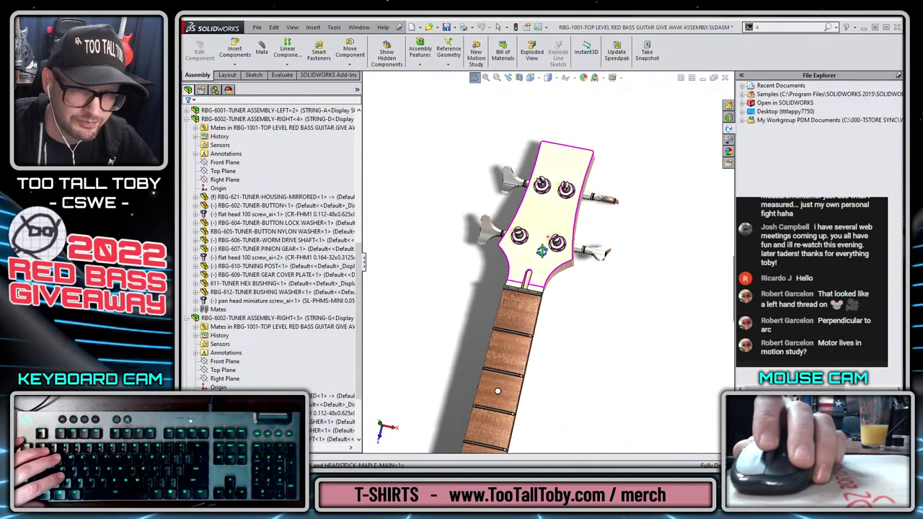
{"action": "scroll", "coordinate": [601, 214], "scroll_direction": "down", "scroll_amount": 3}
{"action": "scroll", "coordinate": [619, 189], "scroll_direction": "up", "scroll_amount": 3}
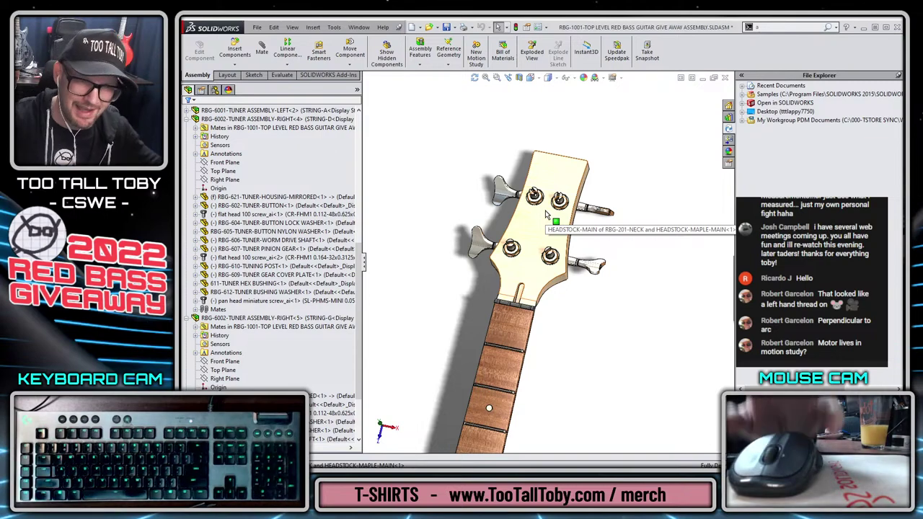
{"action": "scroll", "coordinate": [603, 338], "scroll_direction": "up", "scroll_amount": 1}
{"action": "scroll", "coordinate": [602, 338], "scroll_direction": "up", "scroll_amount": 5}
{"action": "middle_click_drag", "start_coordinate": [603, 339], "coordinate": [571, 247]}
{"action": "scroll", "coordinate": [504, 381], "scroll_direction": "down", "scroll_amount": 2}
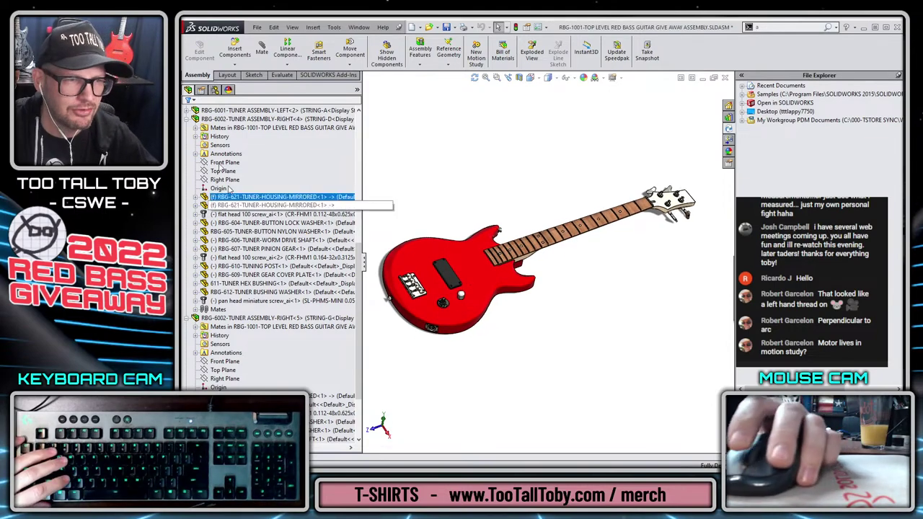
{"action": "scroll", "coordinate": [713, 216], "scroll_direction": "down", "scroll_amount": 7}
{"action": "middle_click_drag", "start_coordinate": [680, 165], "coordinate": [683, 202]}
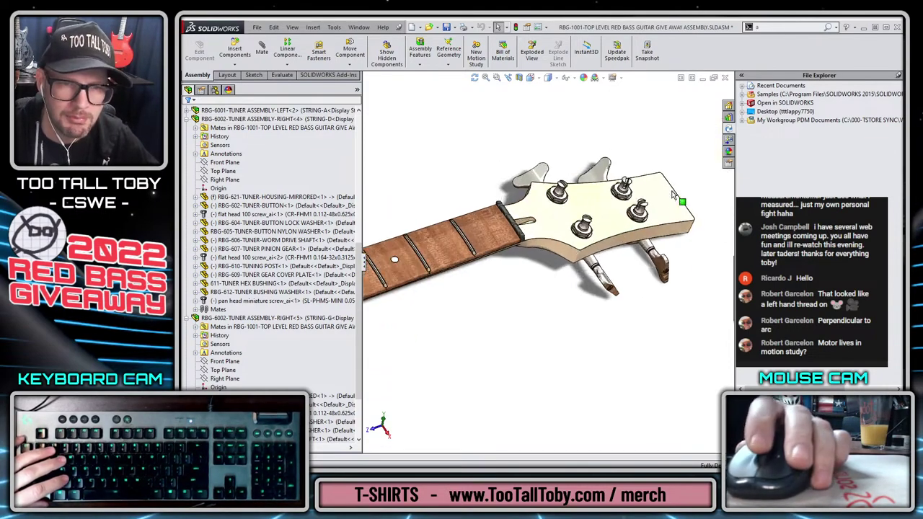
{"action": "middle_click_drag", "start_coordinate": [602, 254], "coordinate": [580, 198]}
{"action": "scroll", "coordinate": [593, 231], "scroll_direction": "down", "scroll_amount": 5}
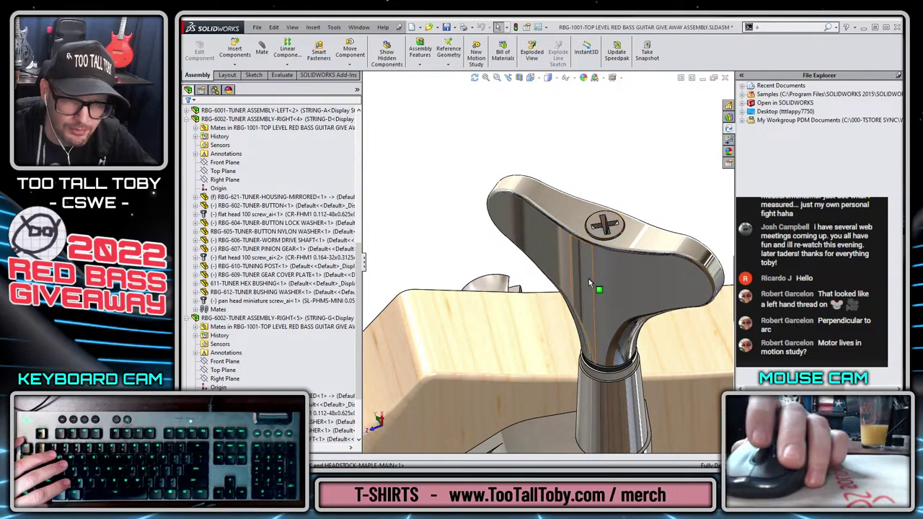
{"action": "scroll", "coordinate": [588, 279], "scroll_direction": "up", "scroll_amount": 5}
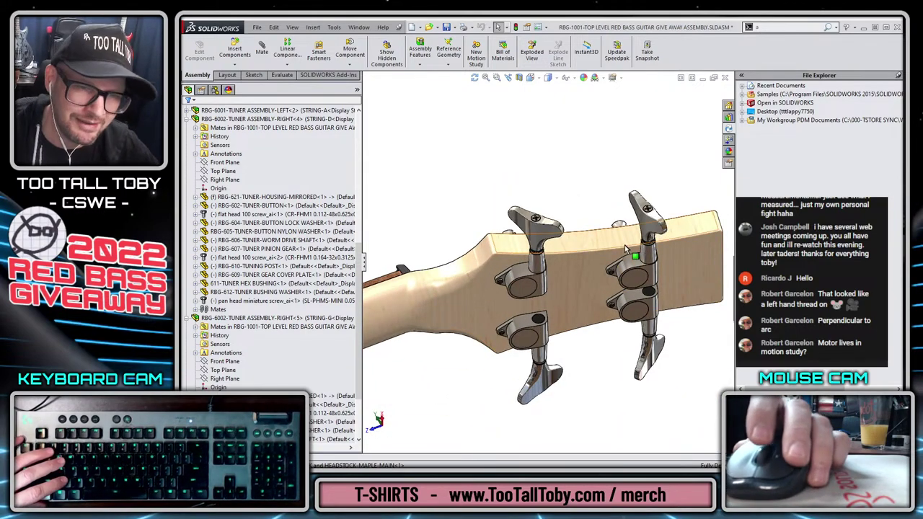
{"action": "middle_click_drag", "start_coordinate": [626, 248], "coordinate": [658, 404]}
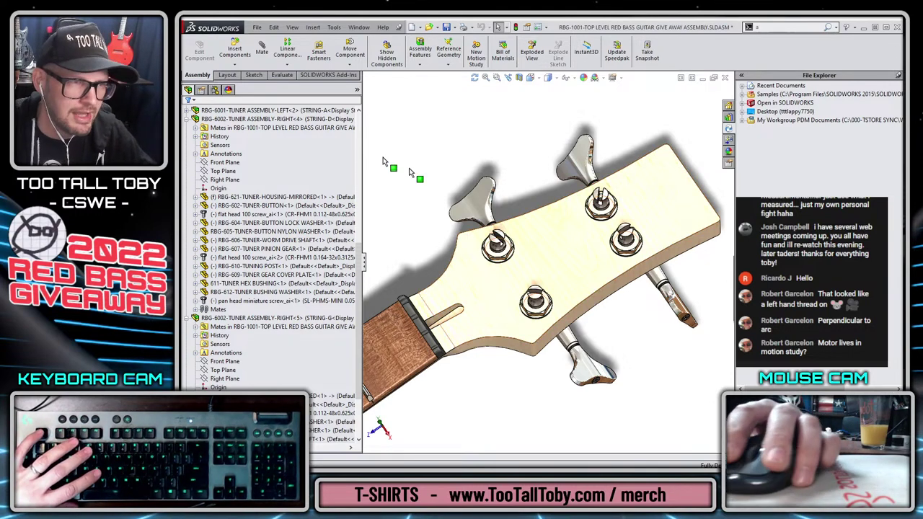
Collapse the expanded subassemblies in the tree and check in the top-level assembly to the 2022-12-12-RED BASS GIVE AWAY project, retaining ownership.
{"action": "left_click", "coordinate": [188, 119]}
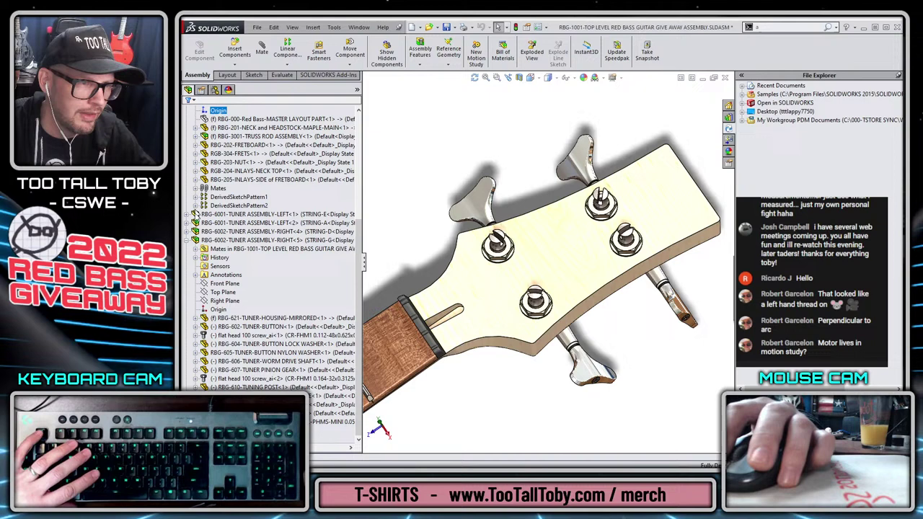
{"action": "left_click", "coordinate": [187, 240]}
{"action": "left_click", "coordinate": [190, 205]}
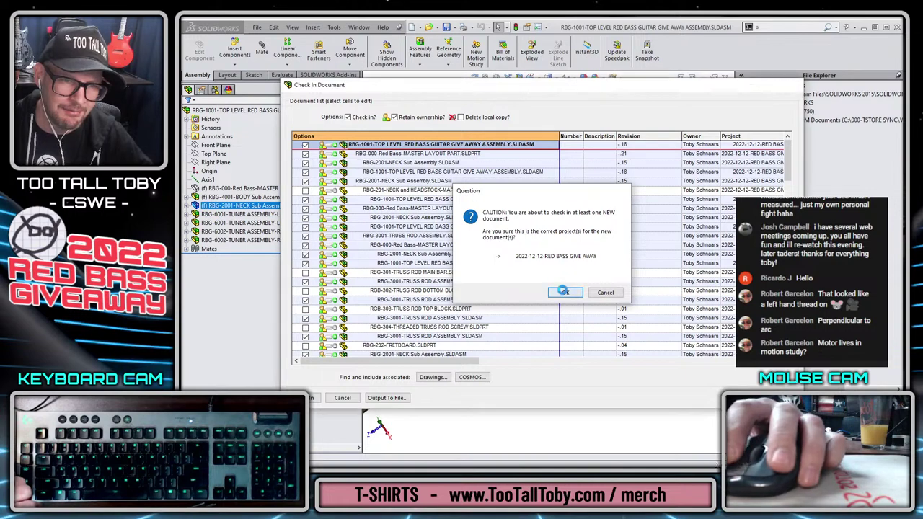
{"action": "left_click", "coordinate": [557, 290]}
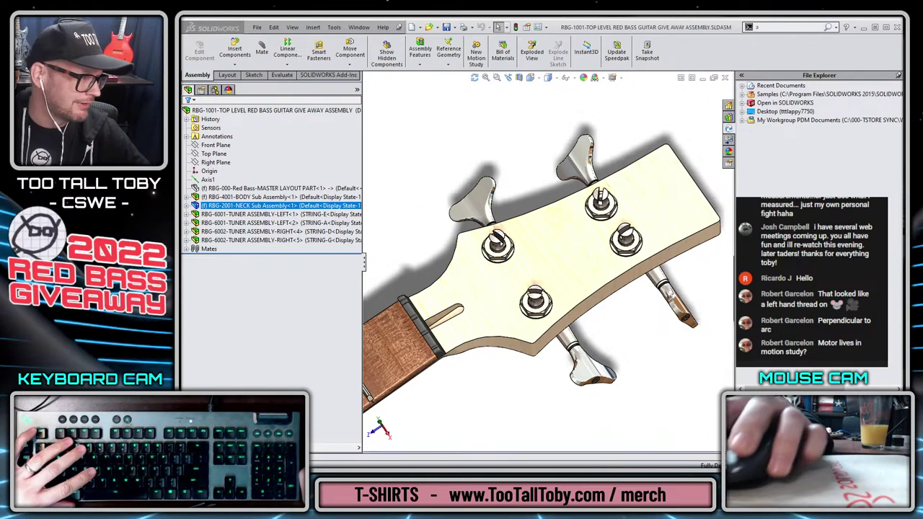
Show the complete bass guitar in a tilted view and clear the neck subassembly selection.
{"action": "key", "text": "f"}
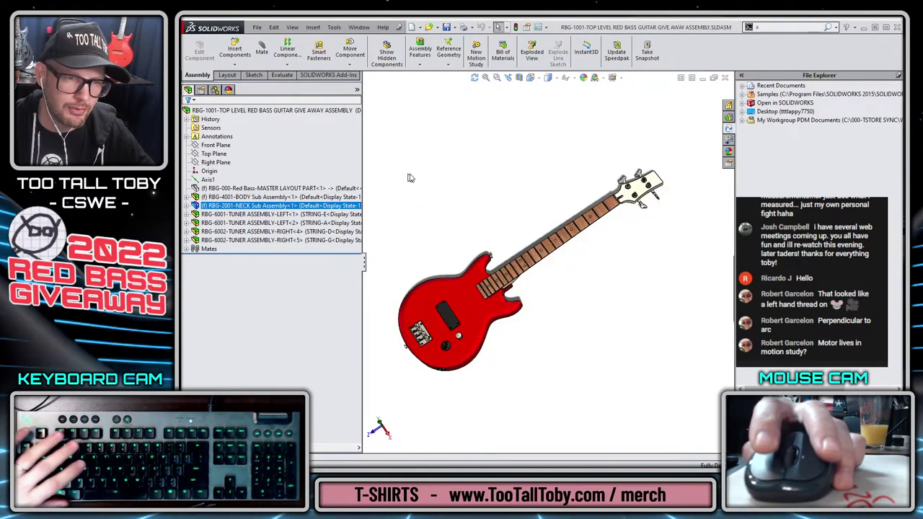
{"action": "middle_click_drag", "start_coordinate": [565, 325], "coordinate": [580, 284]}
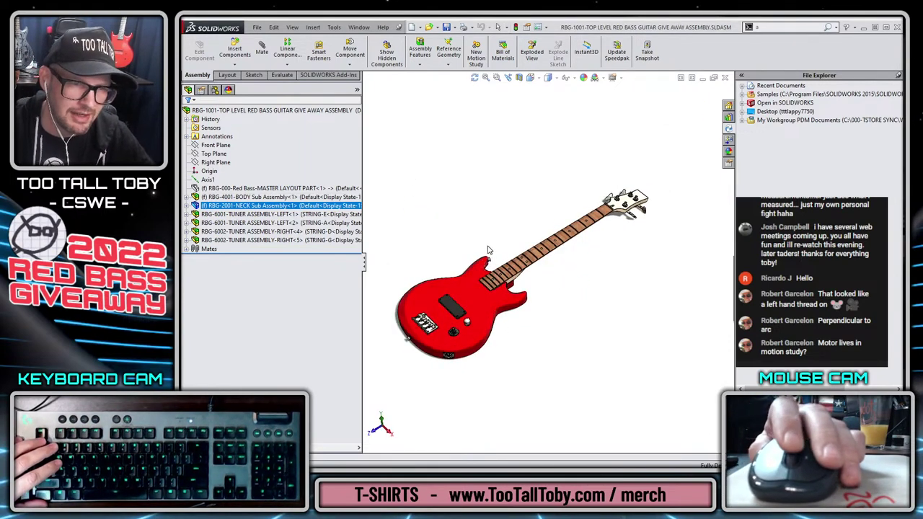
{"action": "scroll", "coordinate": [527, 243], "scroll_direction": "down", "scroll_amount": 3}
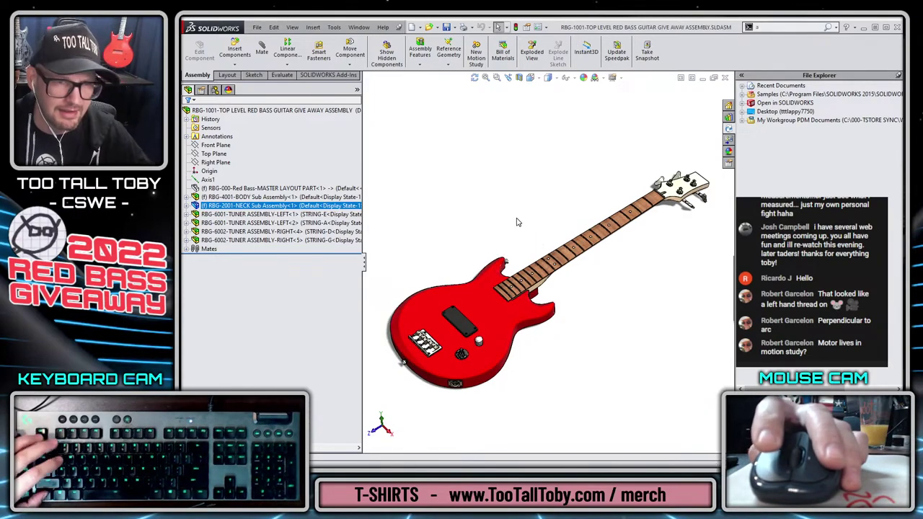
{"action": "left_click", "coordinate": [516, 222]}
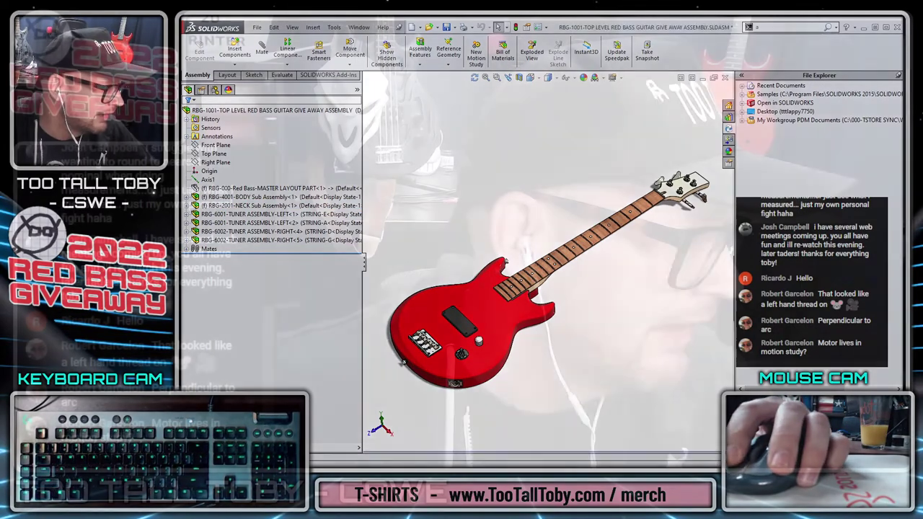